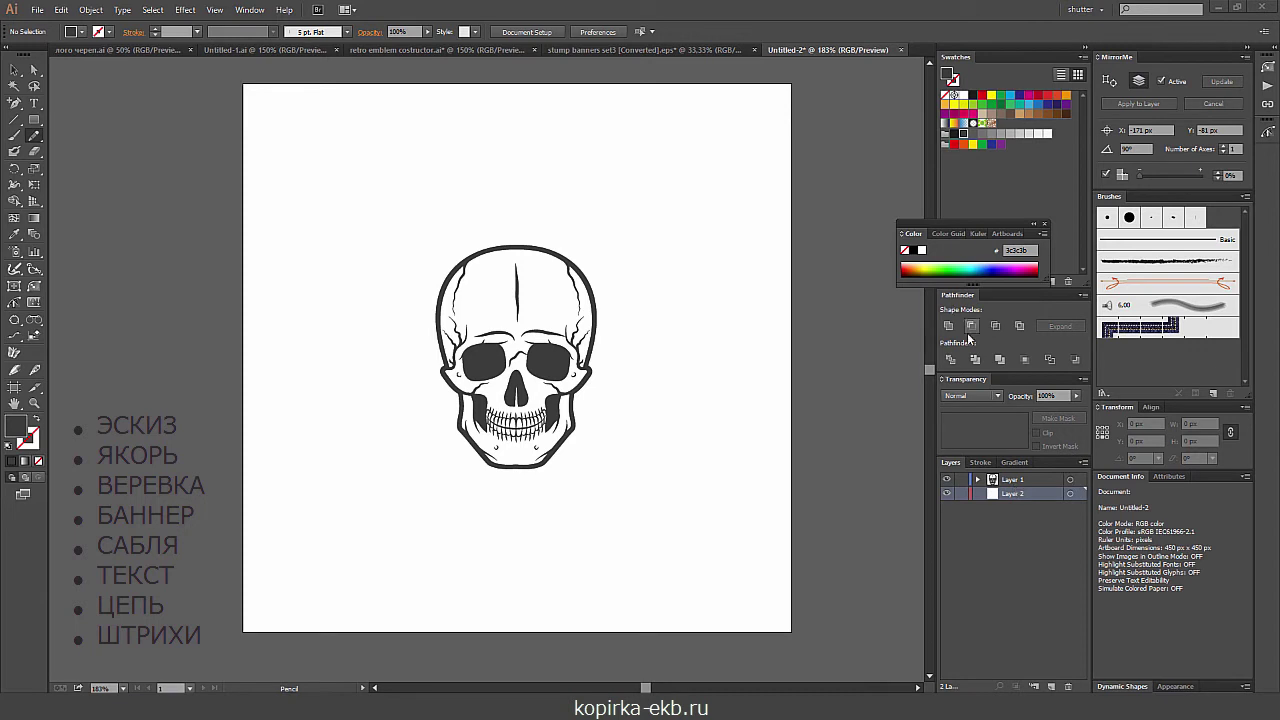
- Add a new Layer 3 and move it above the skull's Layer 1 for sketching
click(1050, 686)
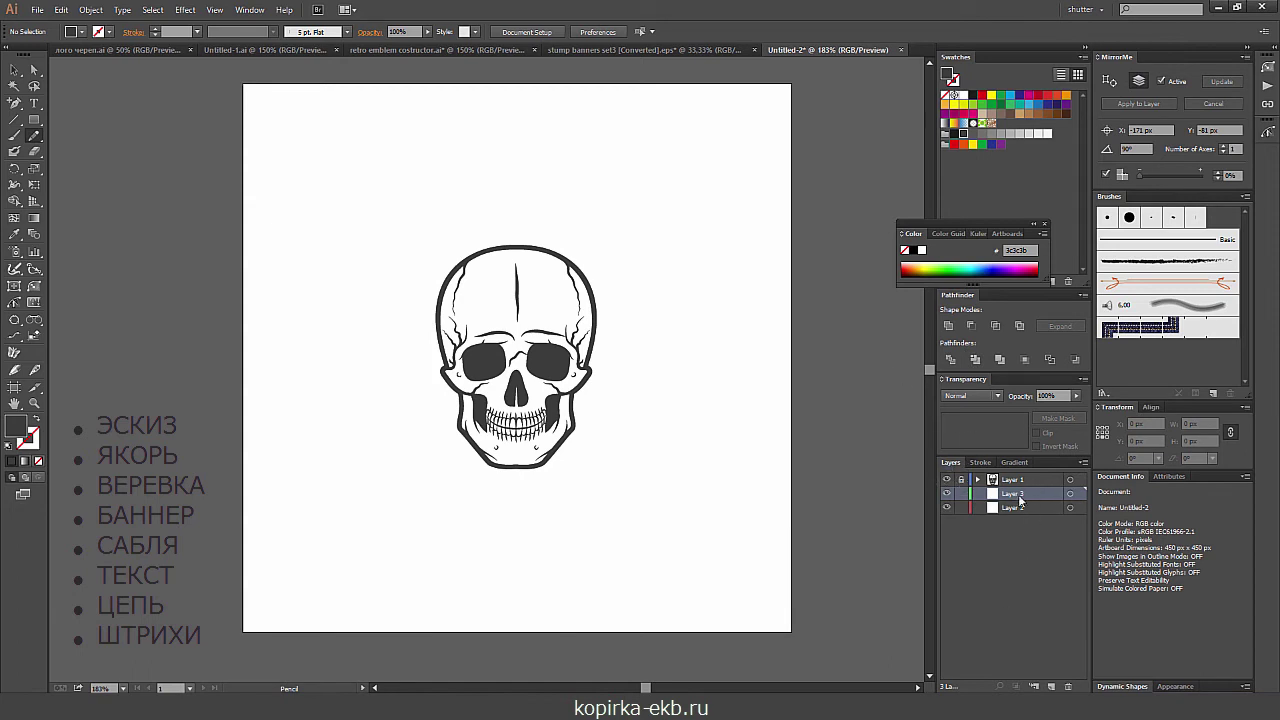
drag(1024, 494, 1030, 481)
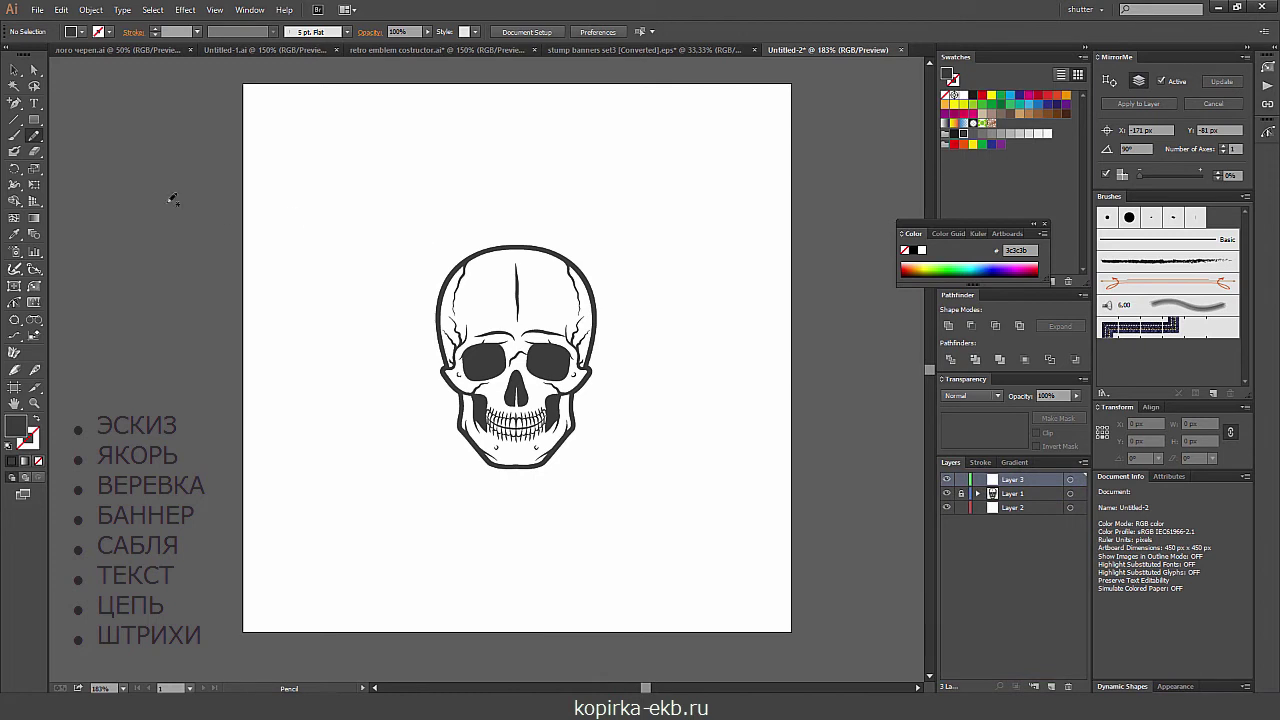
click(34, 137)
click(36, 418)
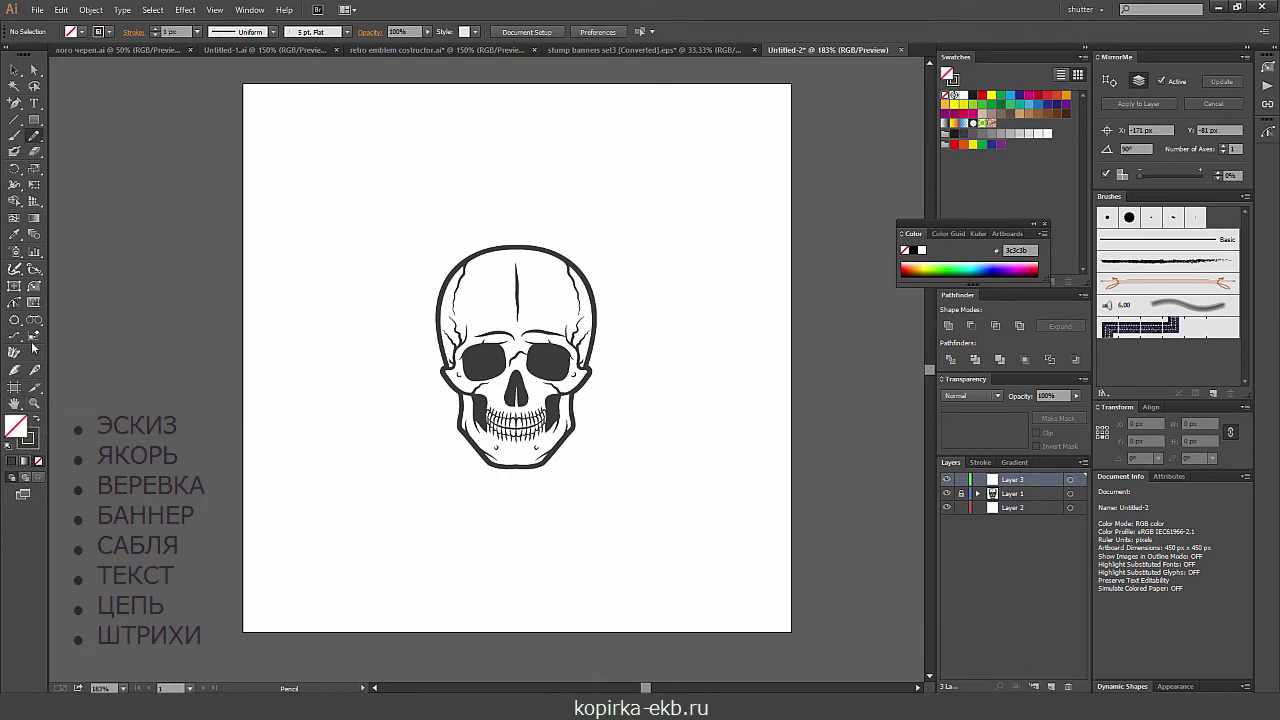
- With stroke active, sketch the anchor ring and box above the skull's crown
click(32, 436)
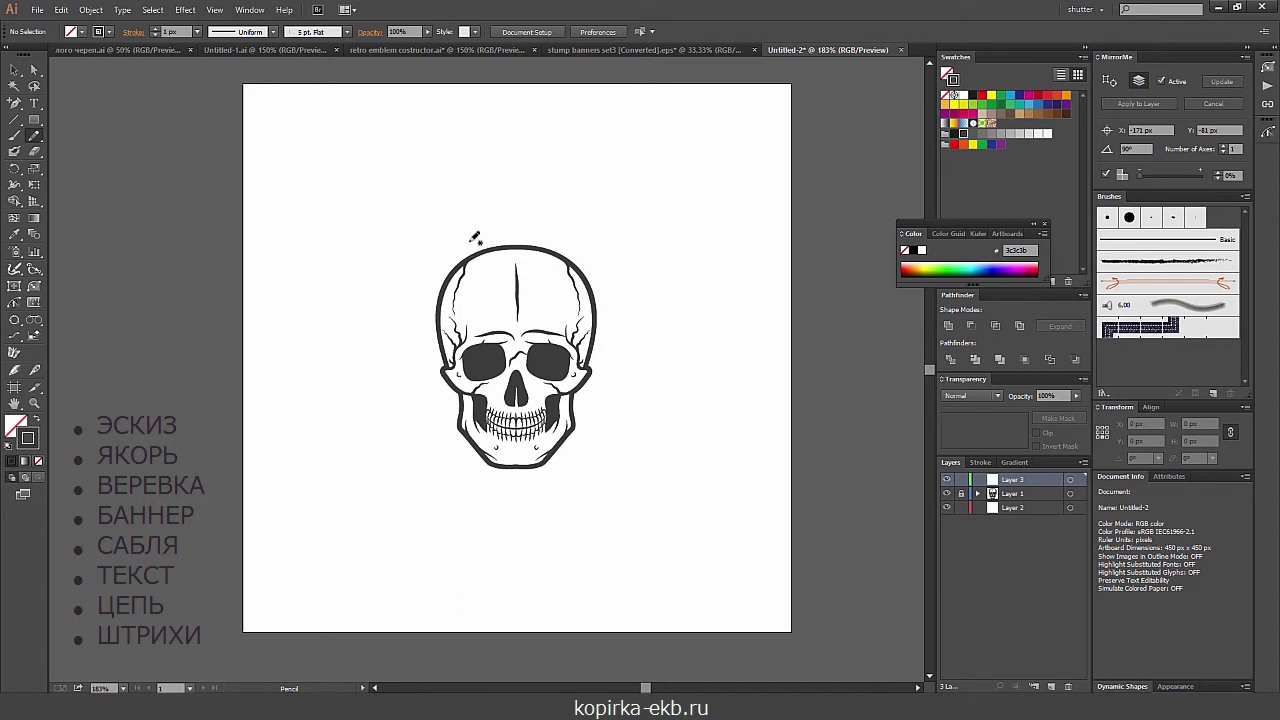
mouse_move(473, 245)
mouse_down()
mouse_move(556, 250)
mouse_move(564, 238)
mouse_up()
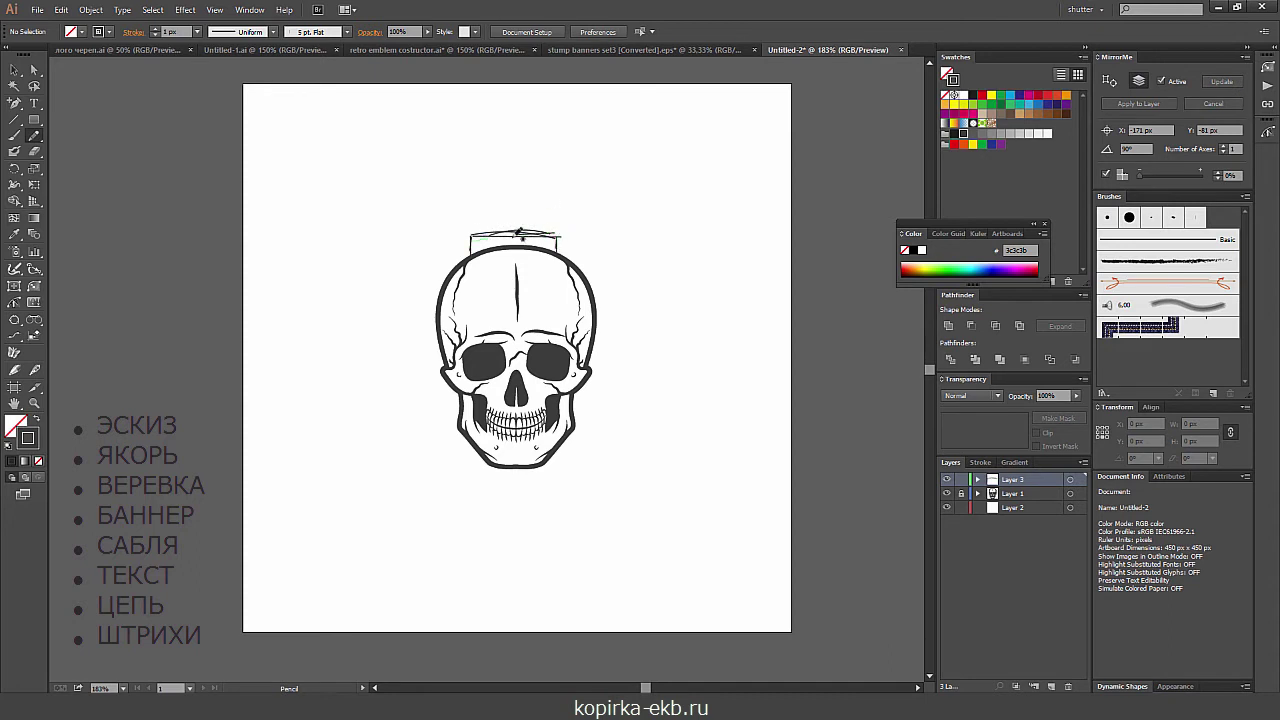
mouse_move(522, 216)
mouse_down()
mouse_move(494, 177)
mouse_move(564, 240)
mouse_up()
drag(540, 170, 522, 212)
drag(509, 467, 509, 477)
drag(426, 398, 490, 466)
drag(451, 428, 608, 384)
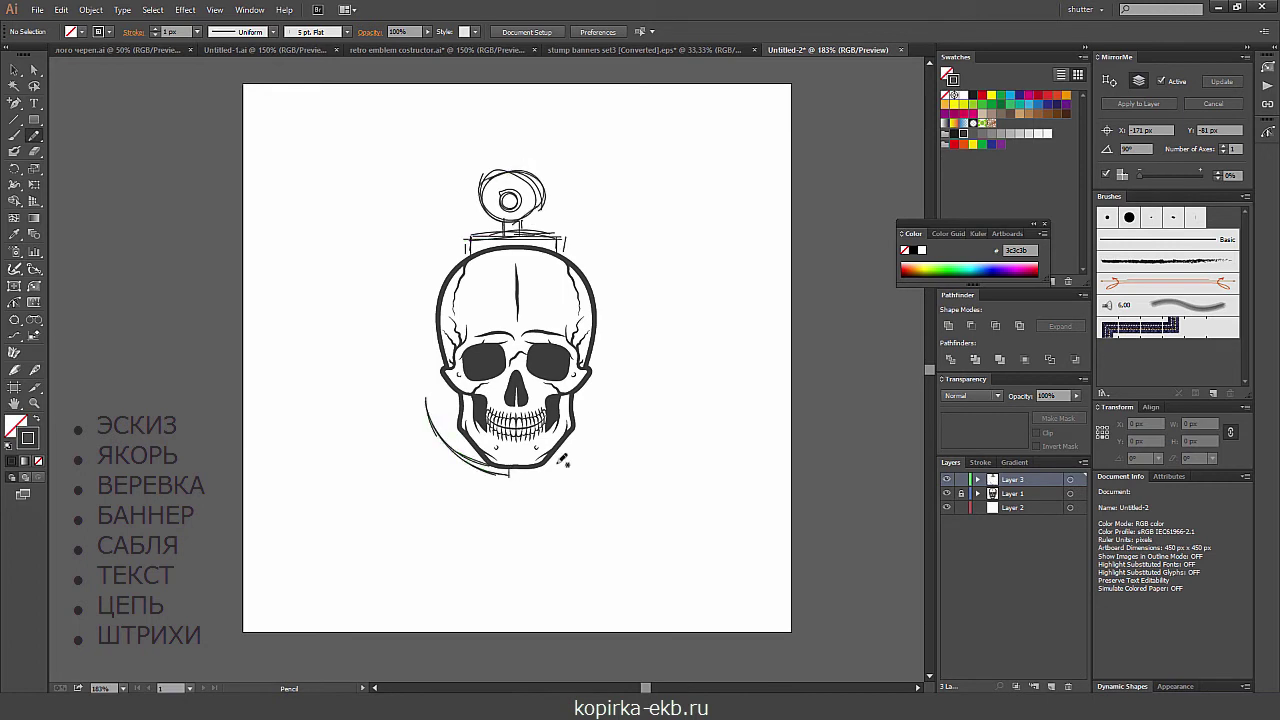
- Sketch the anchor's curved arms, flukes and shank, hatching the arms and crossbar
drag(427, 398, 612, 428)
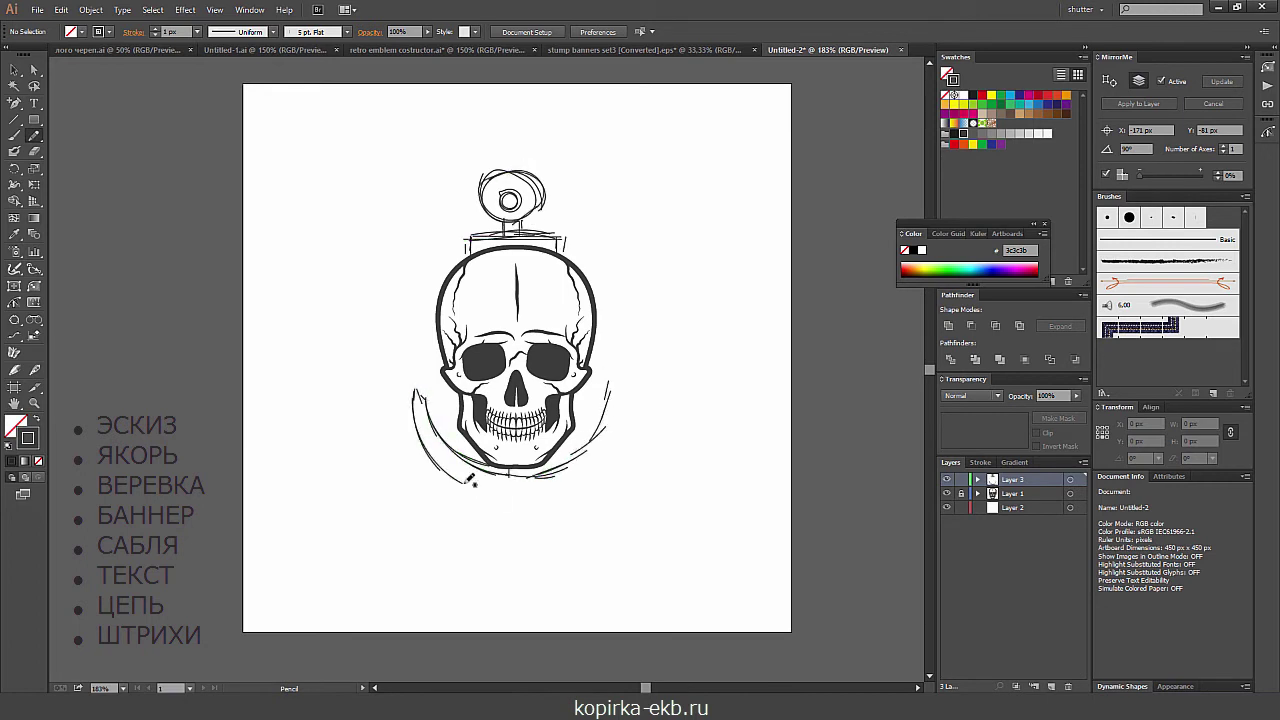
drag(403, 372, 440, 420)
drag(598, 408, 614, 428)
mouse_move(510, 428)
mouse_down()
mouse_move(511, 466)
mouse_move(534, 472)
mouse_up()
drag(404, 370, 438, 418)
drag(598, 408, 636, 372)
mouse_move(412, 410)
mouse_down()
mouse_move(446, 474)
mouse_move(530, 500)
mouse_move(524, 437)
mouse_move(612, 408)
mouse_up()
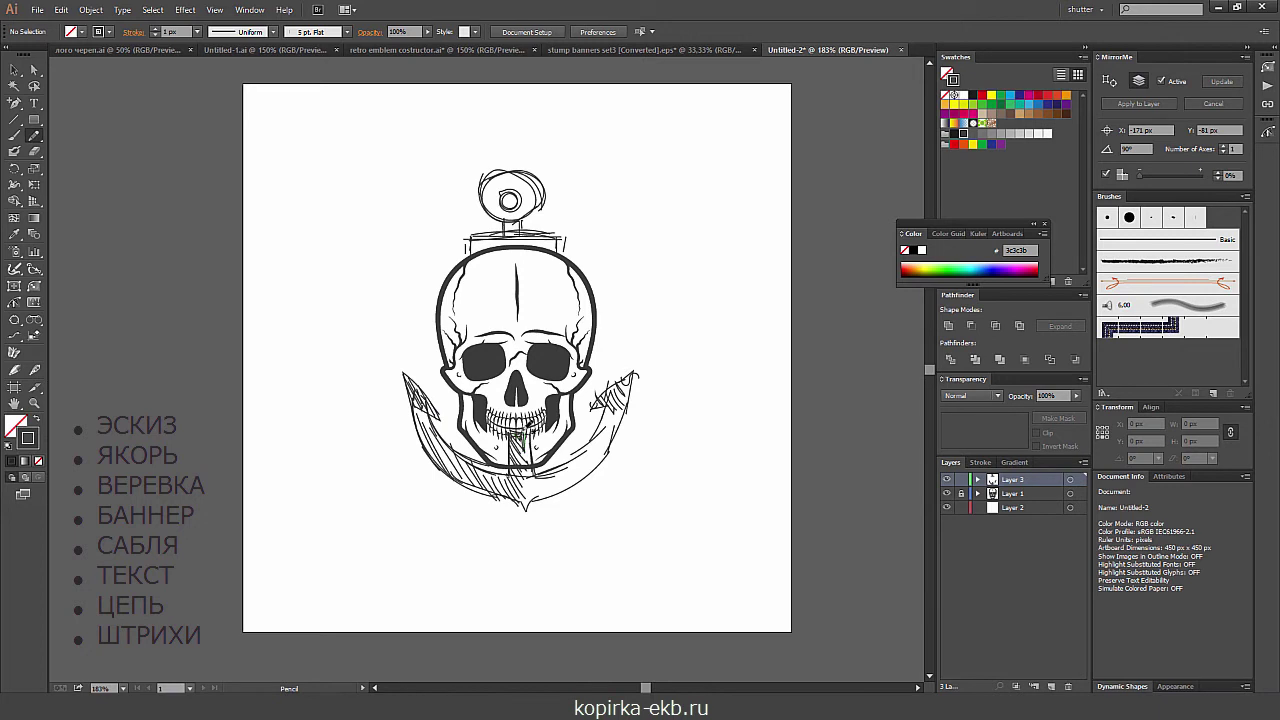
drag(478, 244, 564, 240)
mouse_move(482, 210)
mouse_down()
mouse_move(548, 196)
mouse_move(524, 180)
mouse_move(588, 330)
mouse_up()
- Sketch rope down the skull's right side and reinforce and hatch the anchor's lower arc
drag(578, 262, 548, 352)
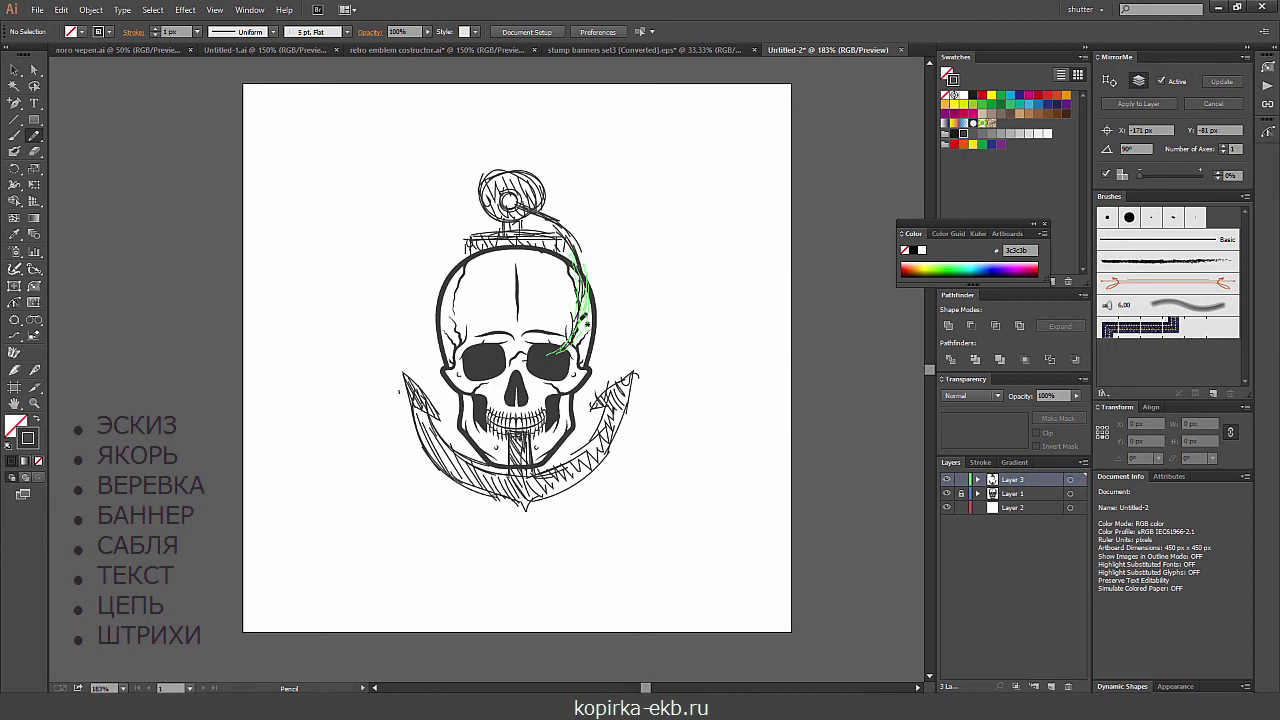
drag(522, 204, 586, 350)
mouse_move(466, 354)
mouse_down()
mouse_move(428, 386)
mouse_move(476, 478)
mouse_move(576, 452)
mouse_up()
drag(490, 495, 576, 448)
drag(404, 372, 440, 450)
drag(628, 378, 588, 410)
drag(386, 396, 466, 512)
drag(422, 462, 498, 518)
- Sketch the banner's curved ends and a cross-hatched ribbon piece below the anchor
mouse_move(383, 388)
mouse_down()
mouse_move(352, 385)
mouse_move(330, 445)
mouse_move(460, 555)
mouse_move(477, 543)
mouse_up()
mouse_move(543, 516)
mouse_down()
mouse_move(563, 565)
mouse_move(652, 355)
mouse_move(710, 370)
mouse_up()
drag(568, 570, 697, 435)
drag(710, 372, 699, 434)
drag(472, 522, 544, 520)
mouse_move(446, 558)
mouse_down()
mouse_move(586, 572)
mouse_move(500, 584)
mouse_up()
drag(520, 532, 550, 574)
drag(464, 553, 570, 565)
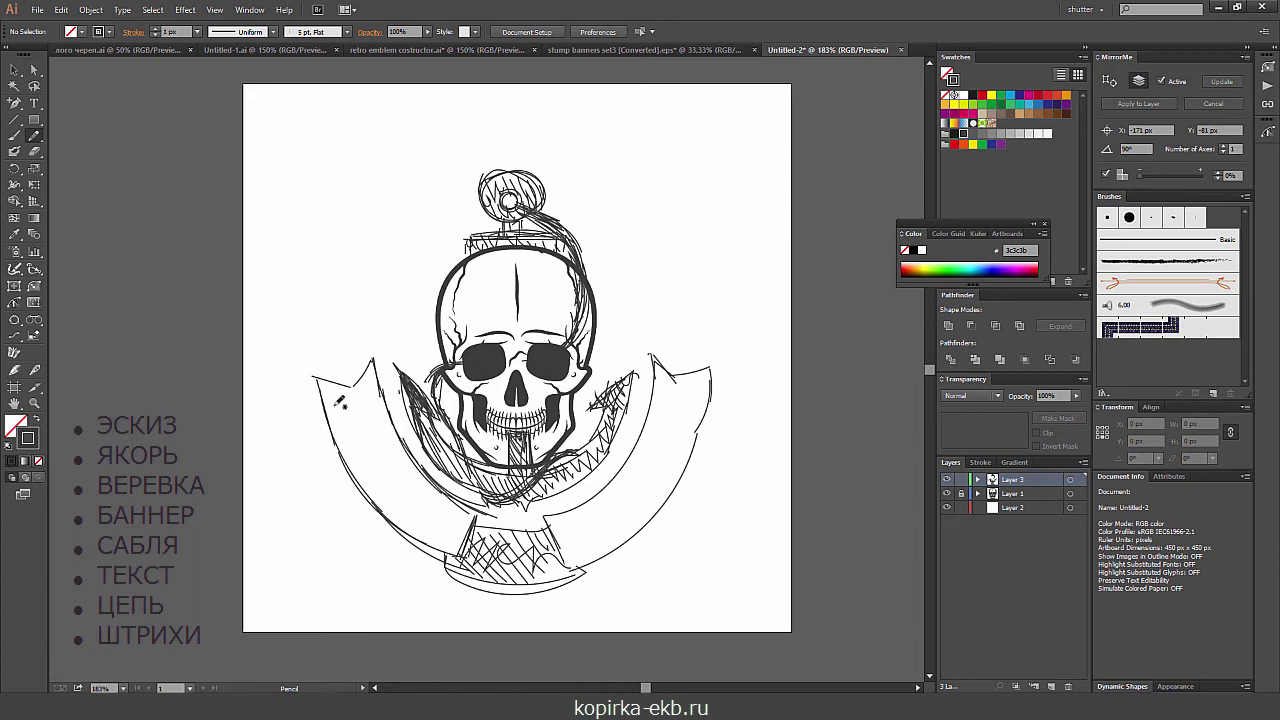
- Hand-letter SAILOR SPIRIT along the left and right banner
mouse_move(368, 410)
mouse_down()
mouse_move(336, 434)
mouse_move(392, 452)
mouse_move(452, 544)
mouse_up()
drag(598, 518, 584, 548)
drag(606, 530, 660, 458)
drag(668, 440, 686, 418)
mouse_move(440, 450)
mouse_down()
mouse_move(492, 484)
mouse_move(608, 446)
mouse_up()
- Darken the anchor's arms, shaft, crossbar, right fluke and the rope
drag(423, 410, 520, 494)
mouse_move(448, 470)
mouse_down()
mouse_move(618, 420)
mouse_move(628, 380)
mouse_up()
mouse_move(514, 426)
mouse_down()
mouse_move(520, 484)
mouse_move(466, 486)
mouse_move(606, 422)
mouse_move(586, 462)
mouse_up()
mouse_move(586, 310)
mouse_down()
mouse_move(580, 334)
mouse_move(520, 212)
mouse_up()
drag(436, 376, 478, 460)
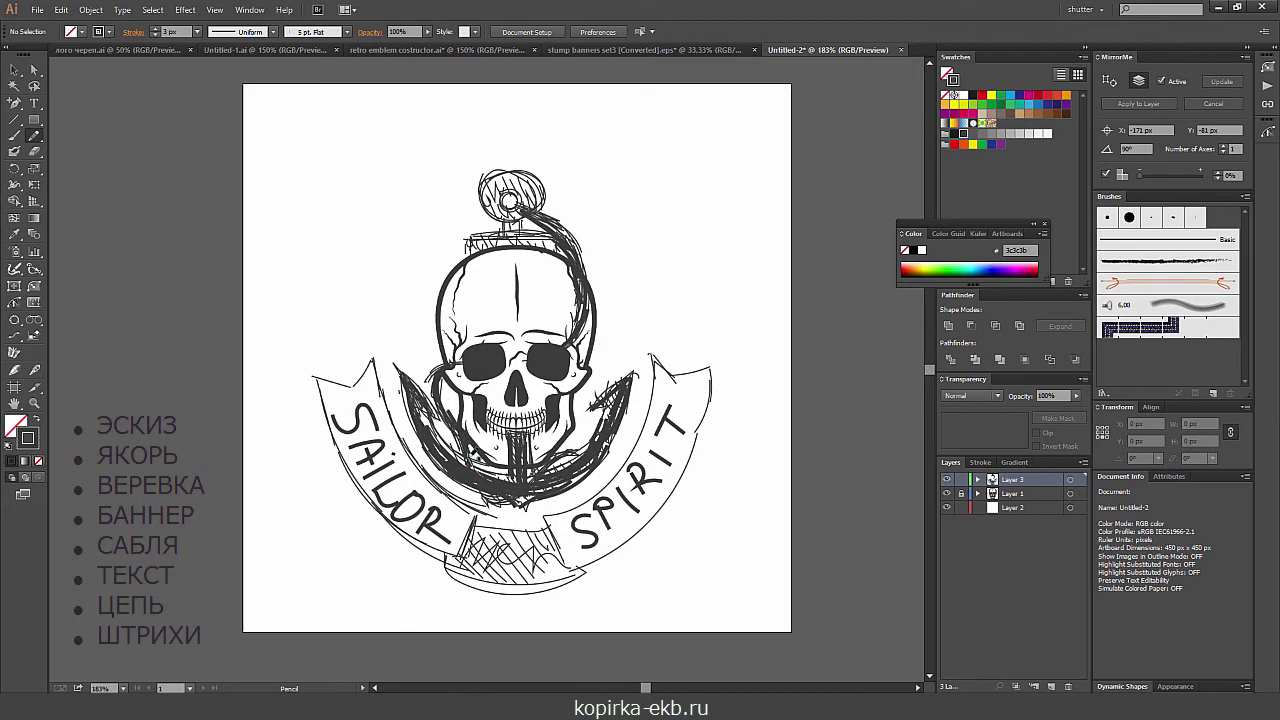
mouse_move(468, 242)
mouse_down()
mouse_move(556, 234)
mouse_move(494, 178)
mouse_move(520, 186)
mouse_move(500, 205)
mouse_up()
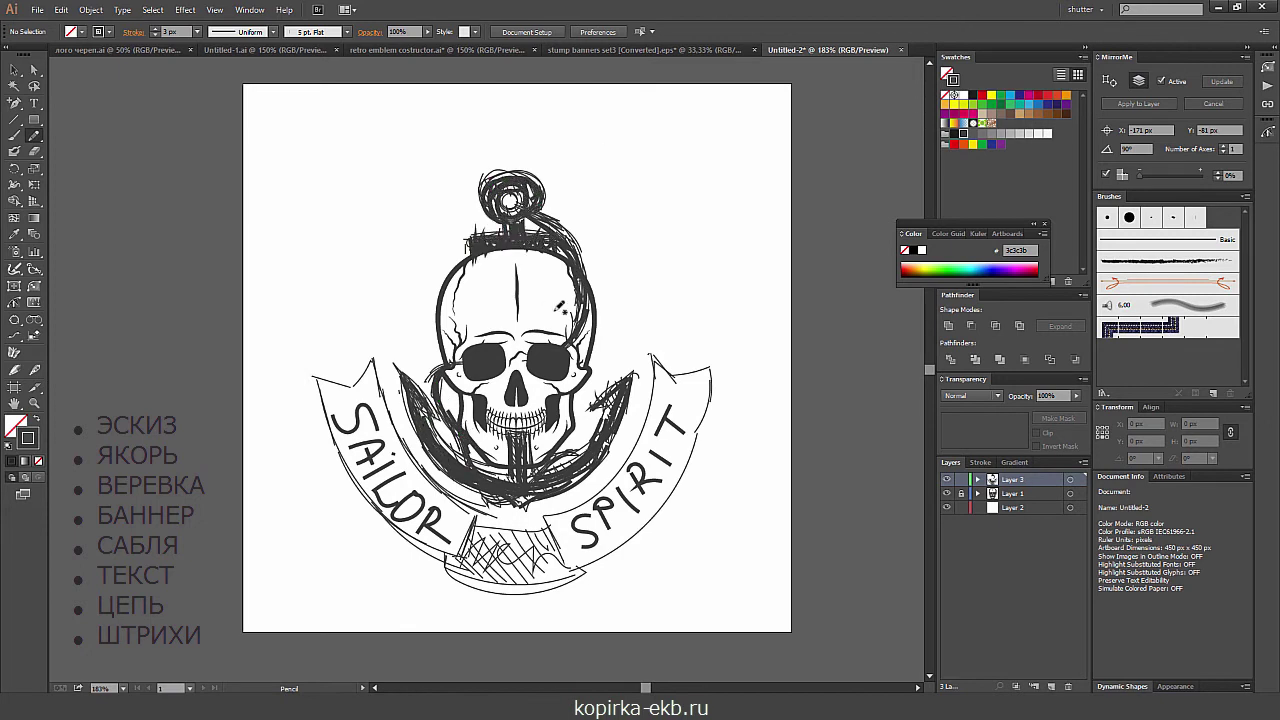
mouse_move(599, 412)
mouse_down()
mouse_move(632, 368)
mouse_move(598, 414)
mouse_up()
drag(404, 368, 420, 462)
mouse_move(470, 508)
mouse_down()
mouse_move(318, 384)
mouse_move(462, 558)
mouse_up()
- Thicken the banner outline and outline and cross-hatch the bottom ribbon piece
drag(548, 548, 622, 548)
mouse_move(560, 520)
mouse_down()
mouse_move(656, 366)
mouse_move(582, 556)
mouse_up()
drag(686, 387, 714, 378)
drag(470, 514, 548, 538)
drag(444, 570, 584, 566)
mouse_move(450, 548)
mouse_down()
mouse_move(512, 592)
mouse_move(556, 594)
mouse_up()
drag(550, 545, 562, 580)
drag(506, 530, 474, 570)
mouse_move(552, 544)
mouse_down()
mouse_move(480, 584)
mouse_move(528, 588)
mouse_up()
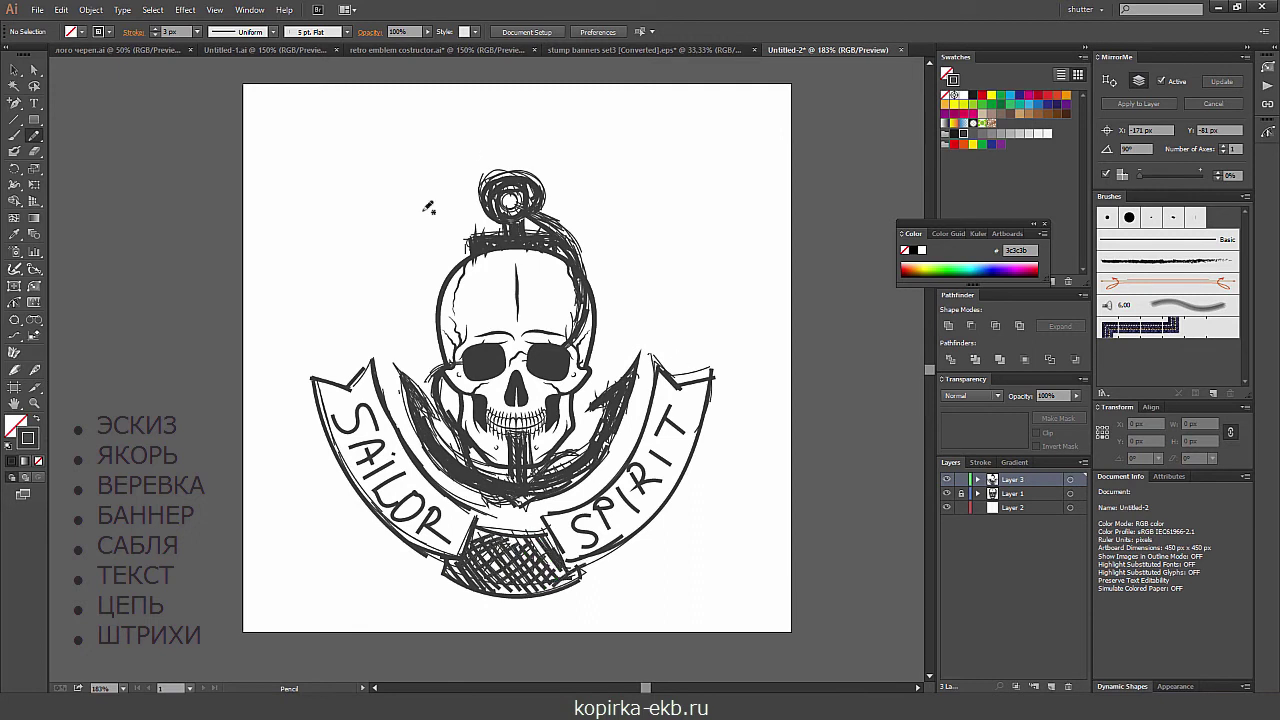
- Sketch the crossed sabres with a hilt, hand-guard and pommel
drag(364, 268, 430, 300)
drag(600, 316, 710, 264)
mouse_move(356, 268)
mouse_down()
mouse_move(430, 290)
mouse_move(404, 276)
mouse_up()
drag(594, 292, 600, 338)
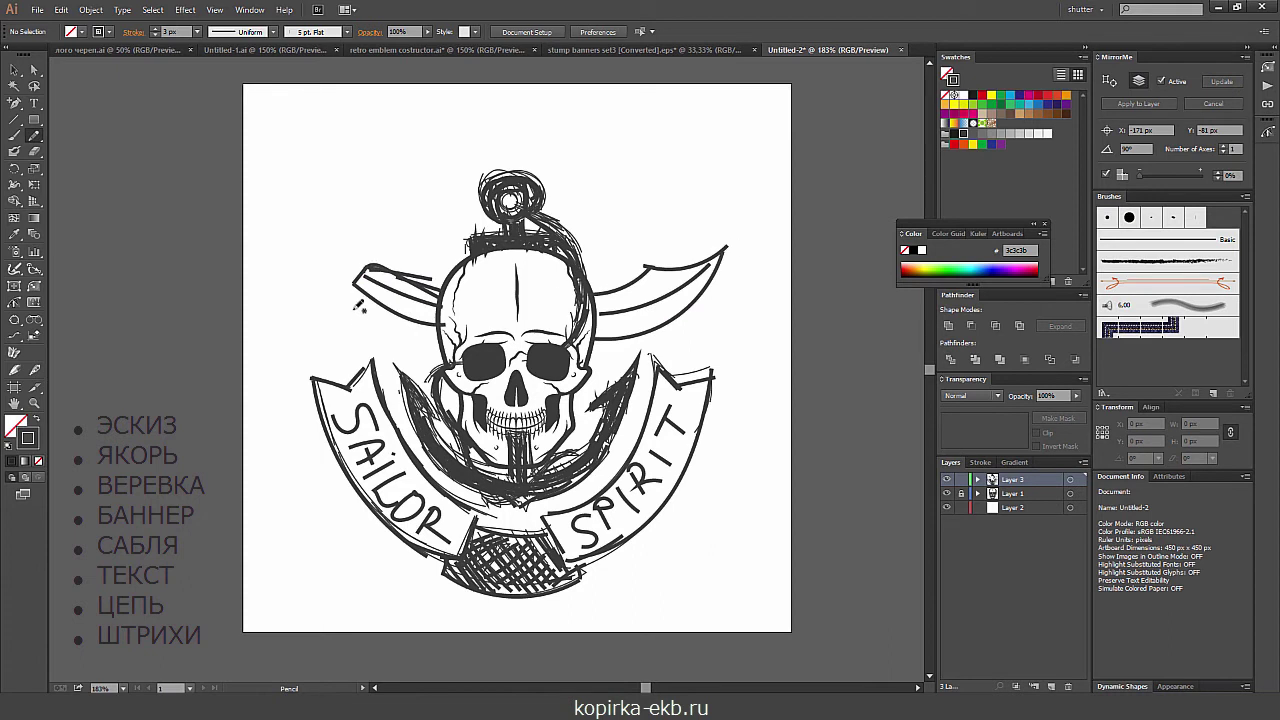
drag(370, 268, 345, 304)
mouse_move(292, 234)
mouse_down()
mouse_move(344, 294)
mouse_move(400, 250)
mouse_move(298, 238)
mouse_move(350, 272)
mouse_move(306, 240)
mouse_move(346, 264)
mouse_move(286, 194)
mouse_up()
- Select the sabre hilt and blade together, then deselect them
key(v)
shift+click(720, 258)
drag(355, 288, 290, 205)
drag(355, 288, 290, 205)
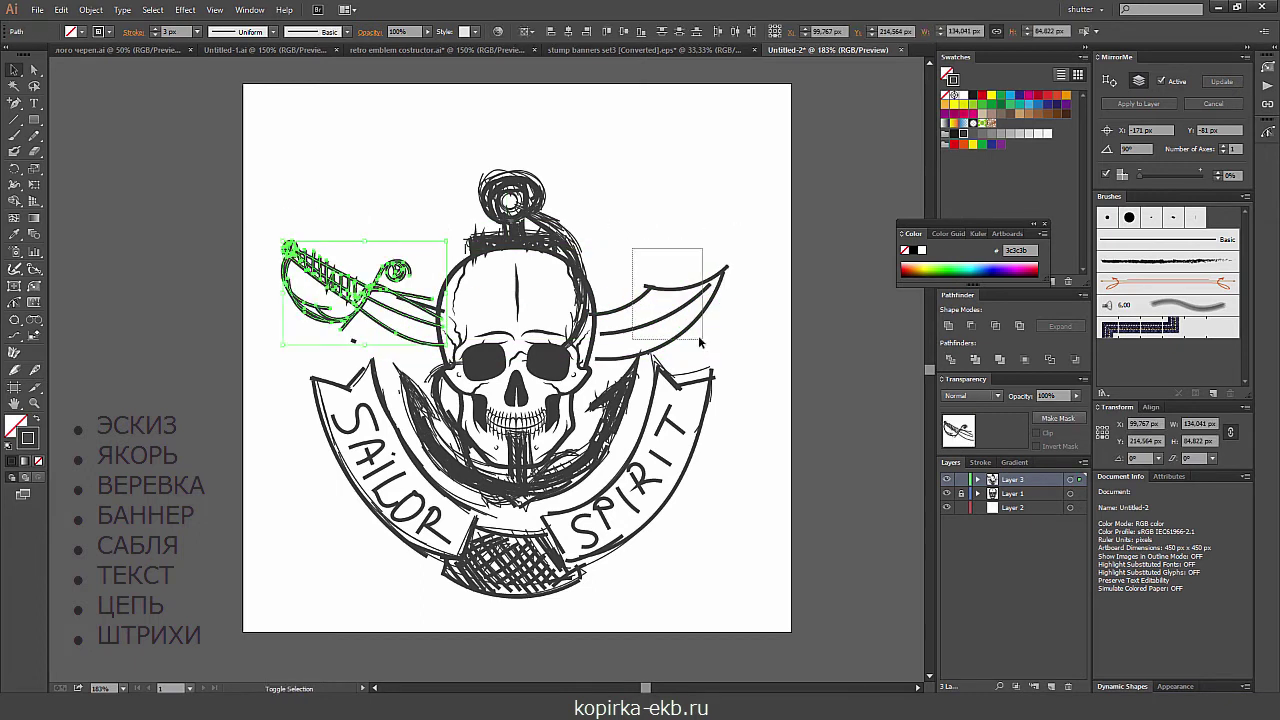
shift+click(714, 242)
key(ctrl+shift+a)
- Hand-write the dates -1633 and 2105- above the skull and zoom out
click(35, 136)
mouse_move(351, 240)
mouse_down()
mouse_move(369, 255)
mouse_move(386, 240)
mouse_move(410, 250)
mouse_up()
drag(433, 224, 434, 250)
mouse_move(592, 232)
mouse_down()
mouse_move(620, 258)
mouse_move(630, 246)
mouse_up()
drag(652, 222, 650, 224)
drag(680, 218, 662, 244)
drag(321, 235, 338, 235)
drag(686, 231, 704, 231)
key(ctrl+1)
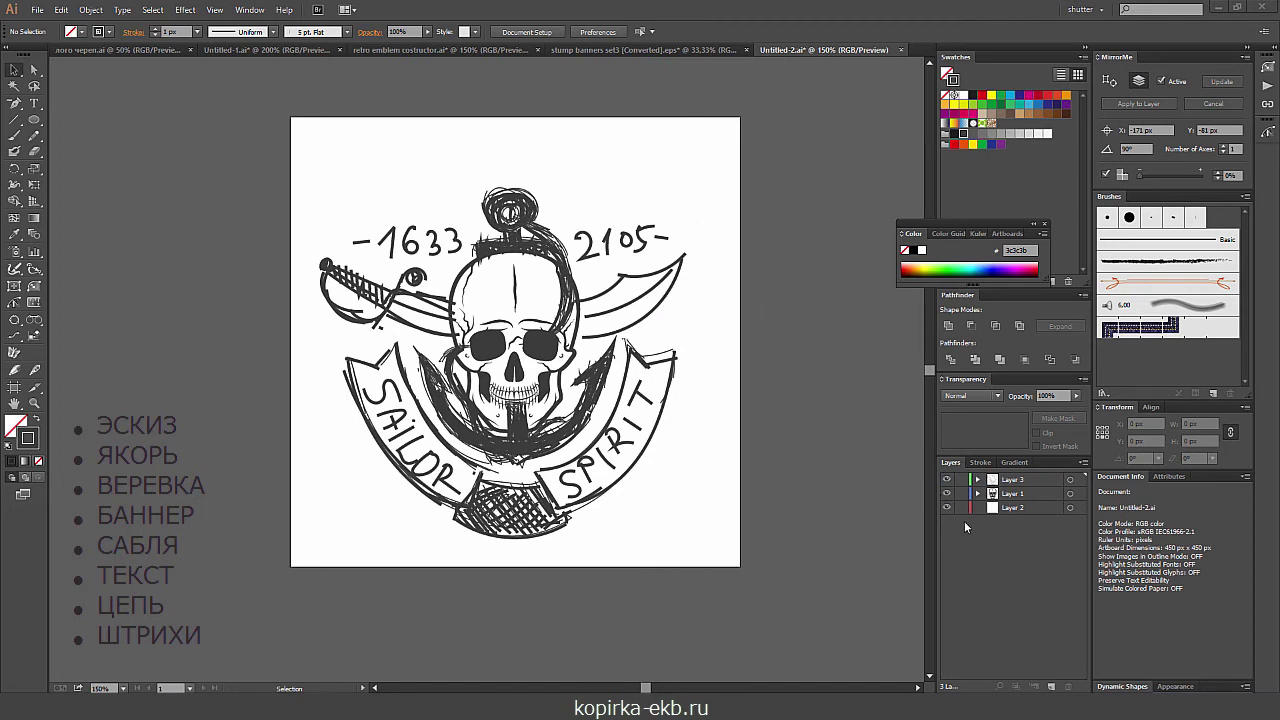
- Fade the sketch layer's artwork to 20% opacity
click(1071, 480)
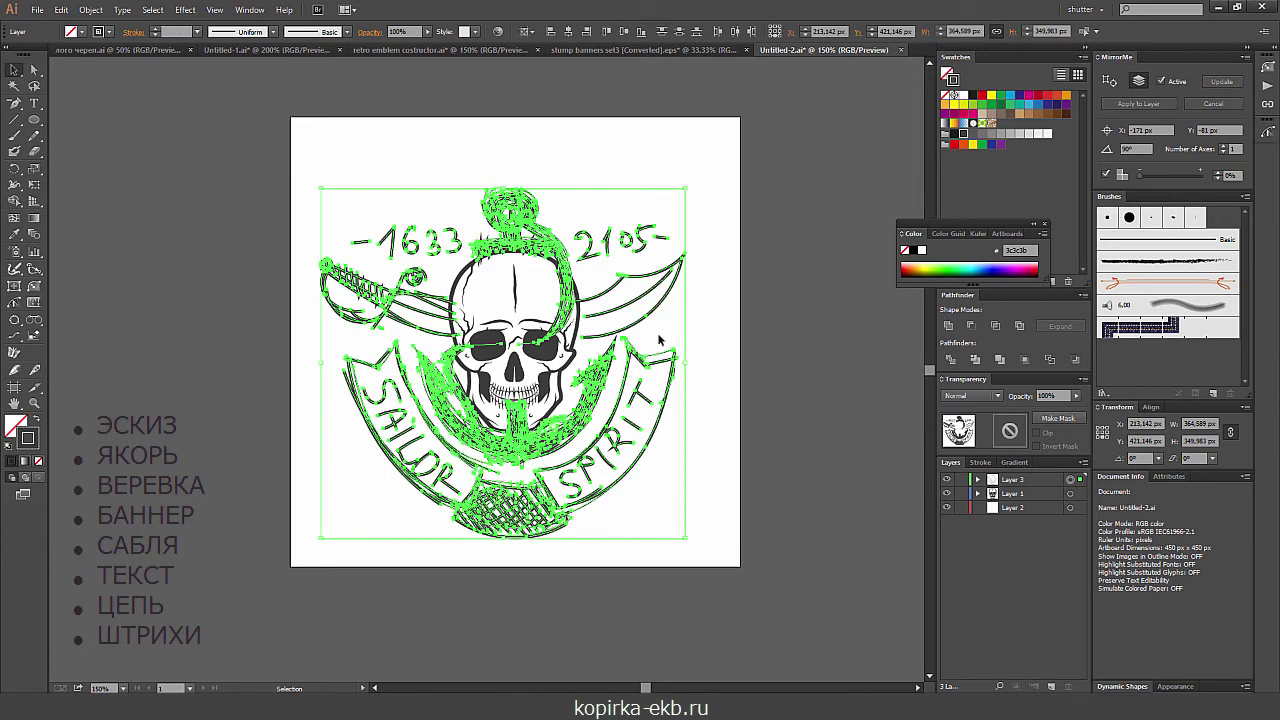
click(1060, 398)
text(20)
key(Return)
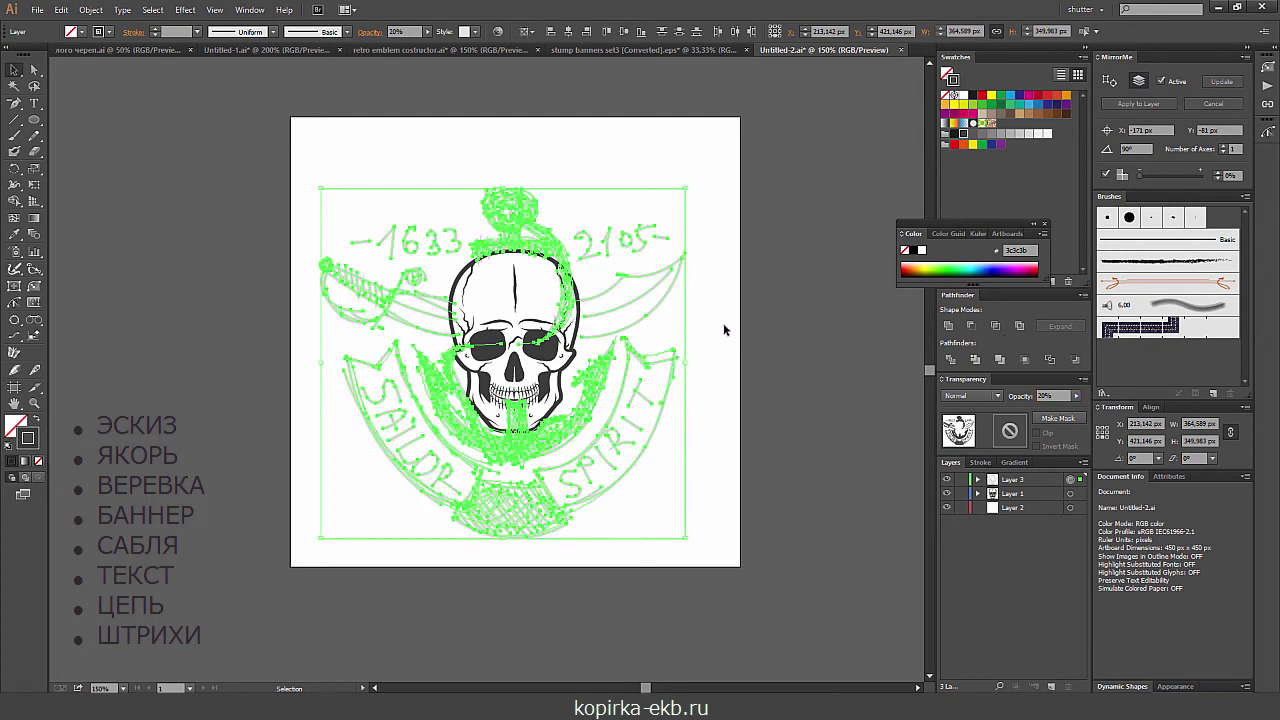
click(723, 328)
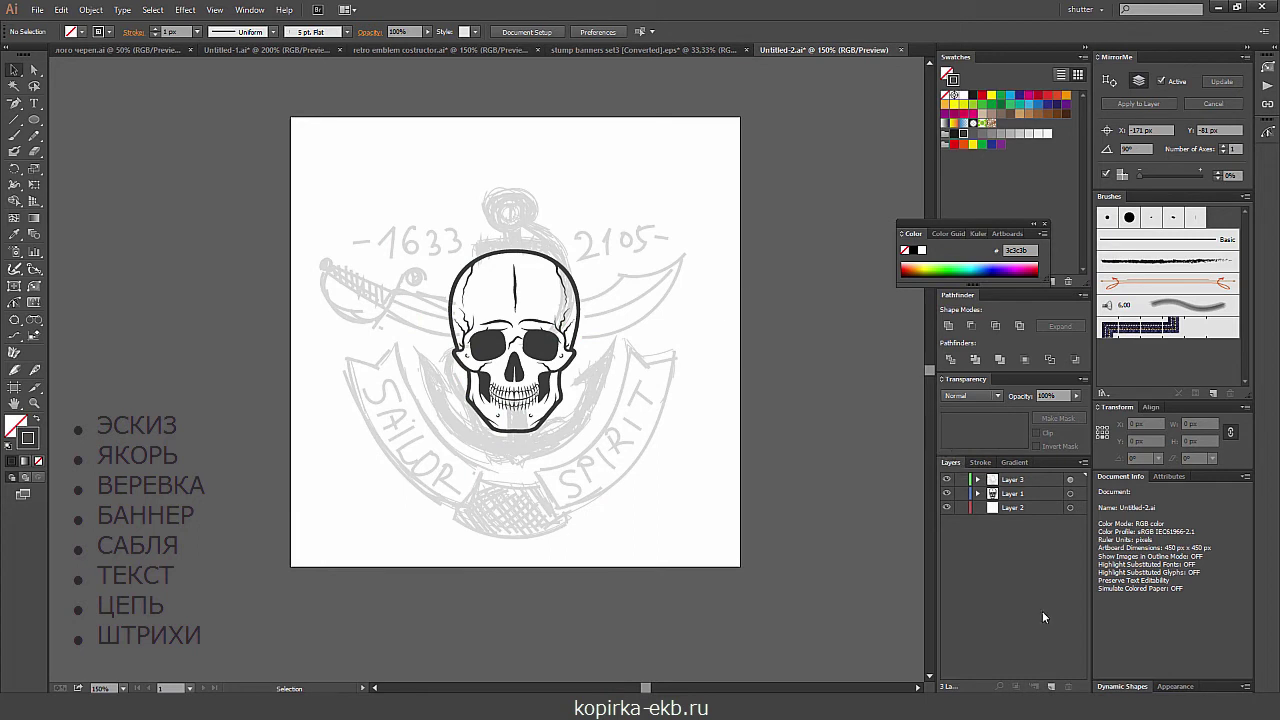
- Add a new Layer 4 on top and delete Layer 2
click(1052, 686)
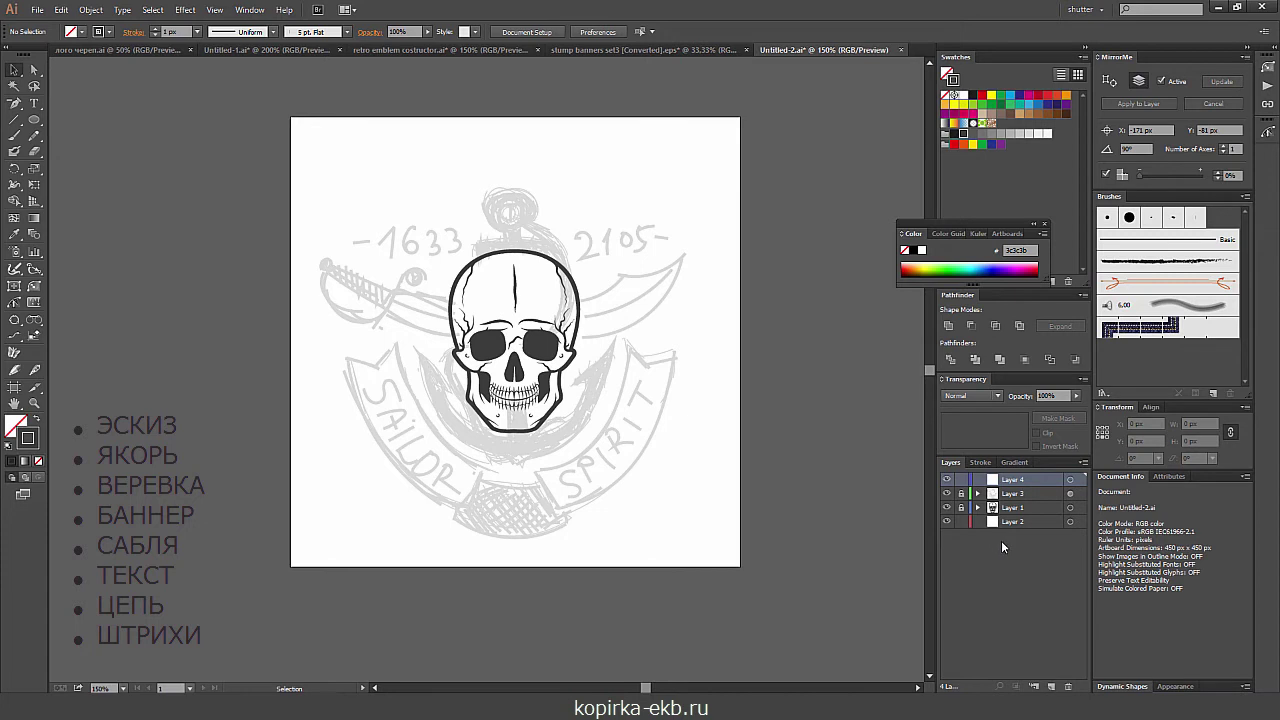
click(1034, 522)
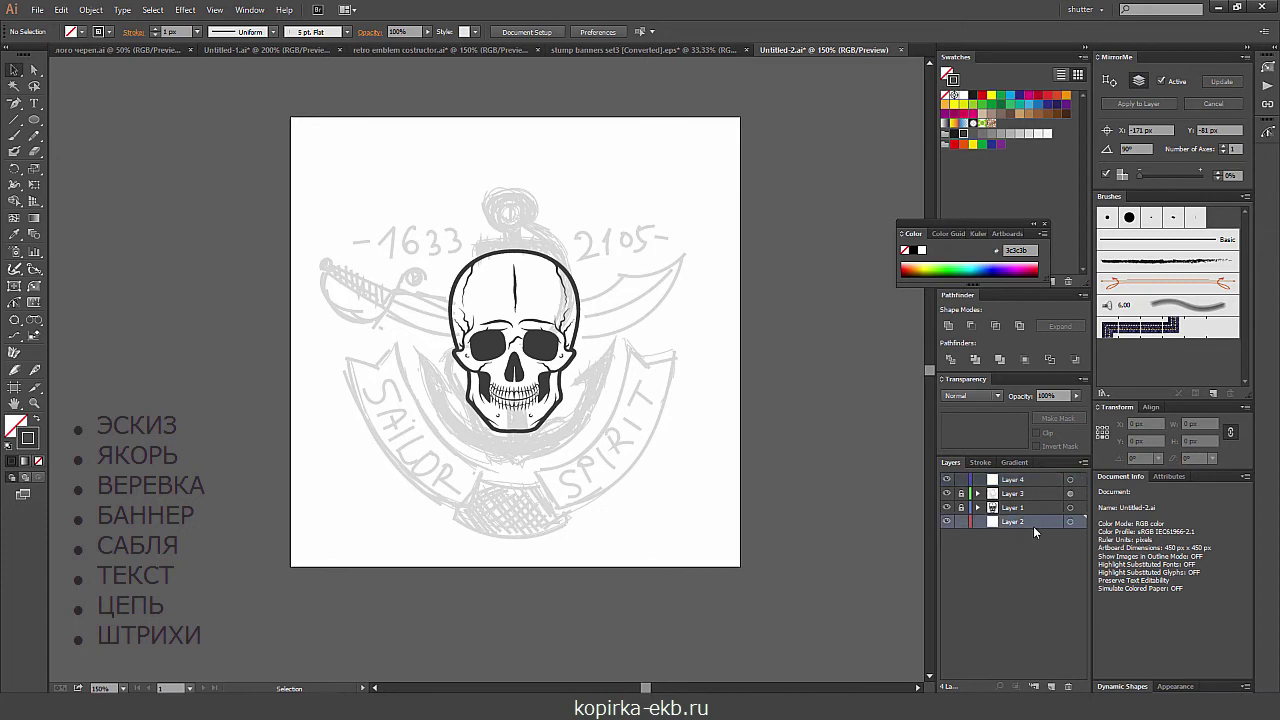
click(1068, 687)
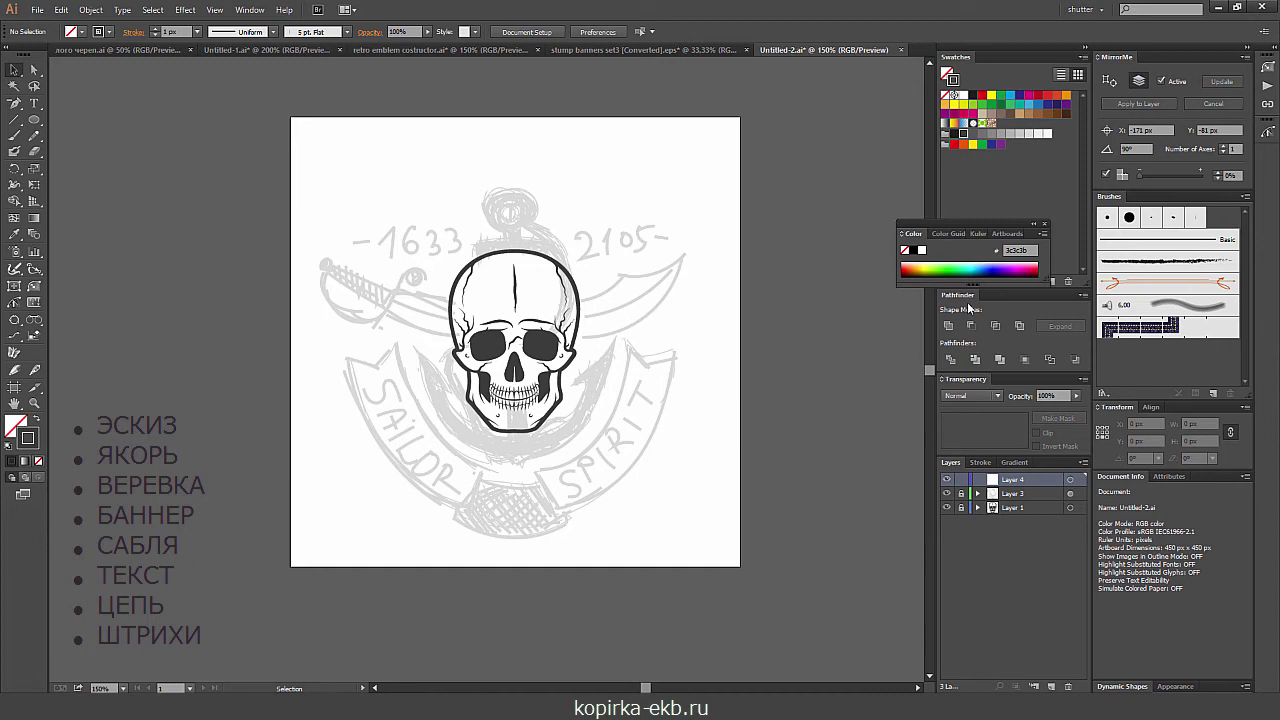
key(ctrl+plus)
key(ctrl+plus)
- Draw a tall dark-filled rectangle down through the skull's centre
scroll(638, 230, up, 1)
scroll(638, 230, right, 1)
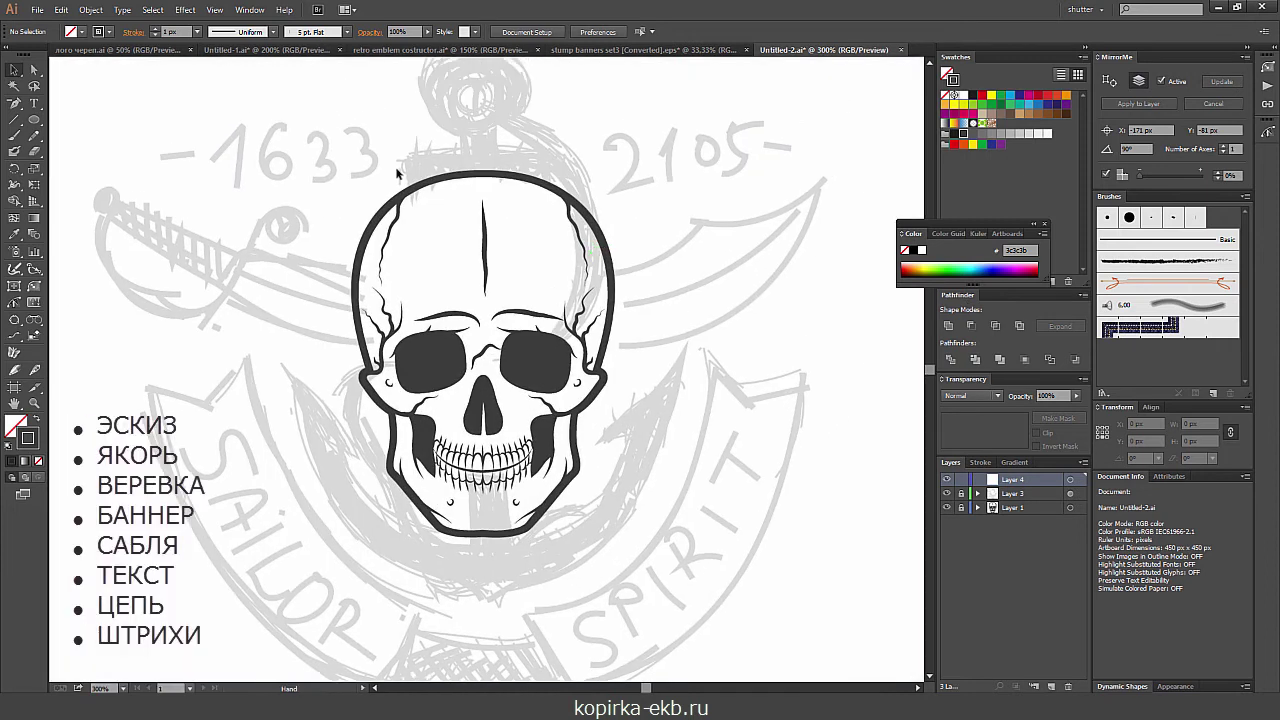
drag(35, 125, 80, 117)
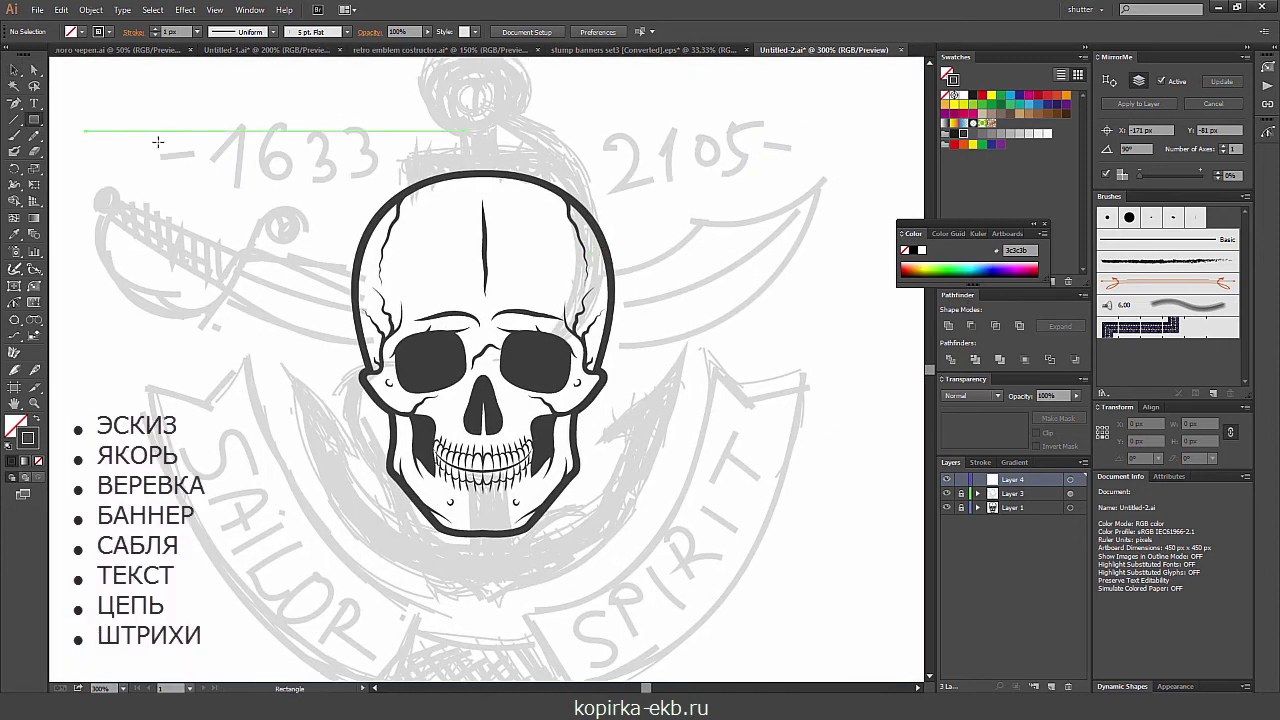
drag(461, 128, 505, 586)
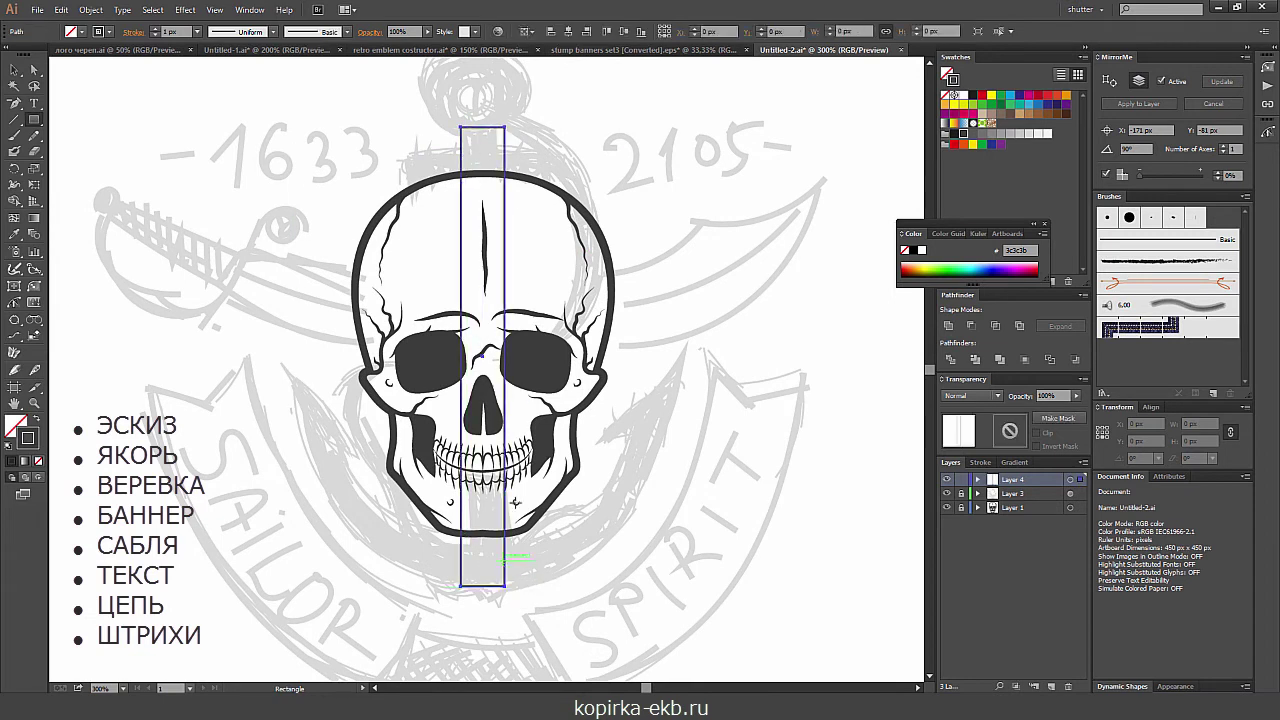
key(v)
key(shift+x)
click(637, 148)
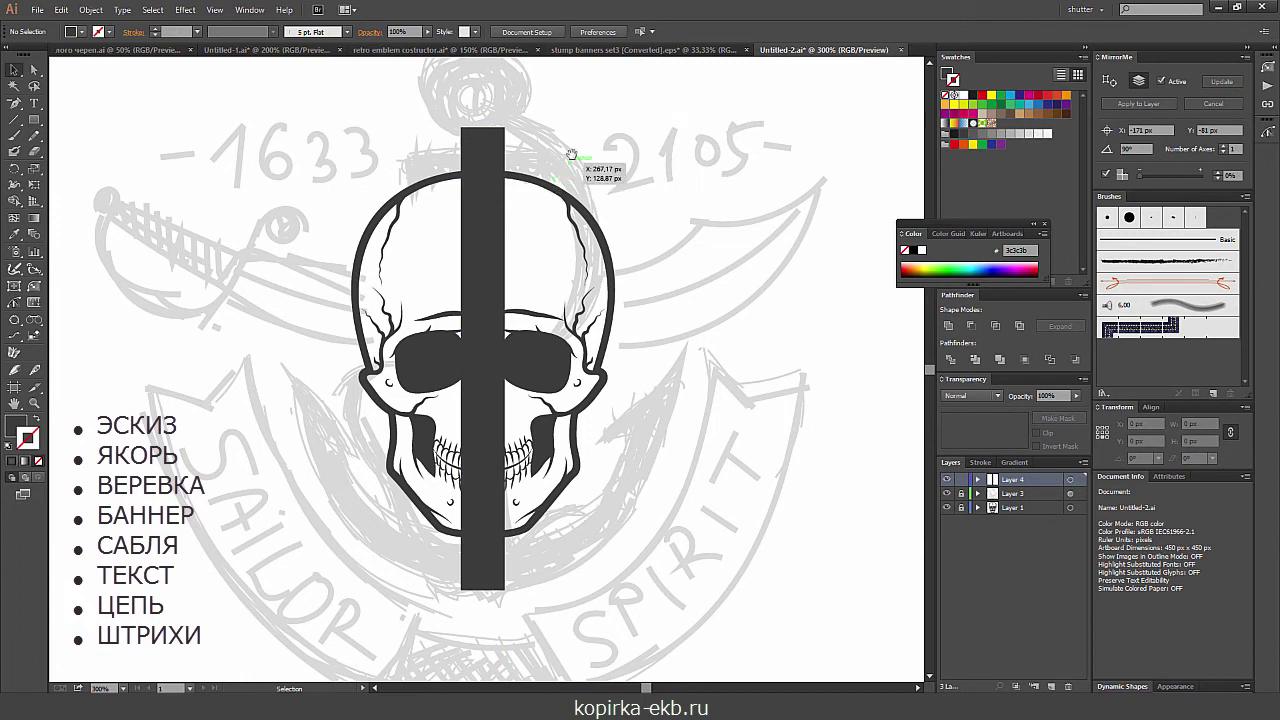
- Add a short horizontal crossbar rectangle across the top of the bar
scroll(585, 185, up, 2)
click(34, 119)
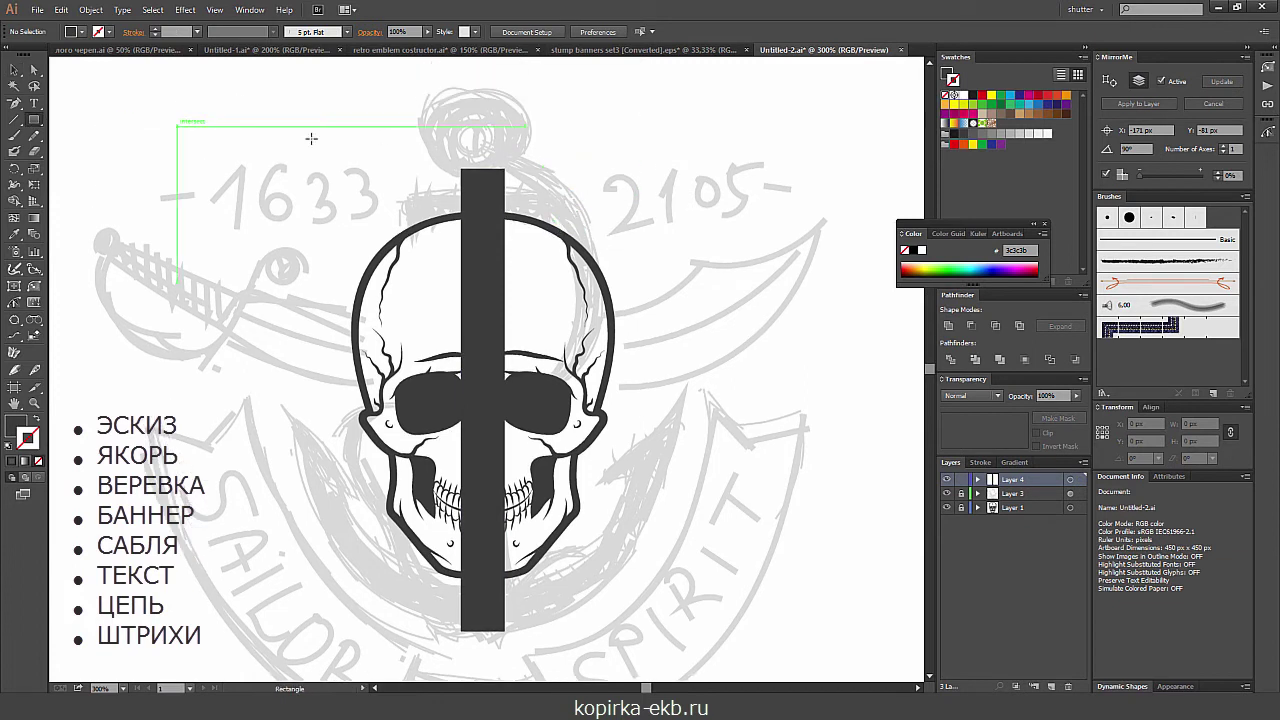
drag(408, 231, 561, 192)
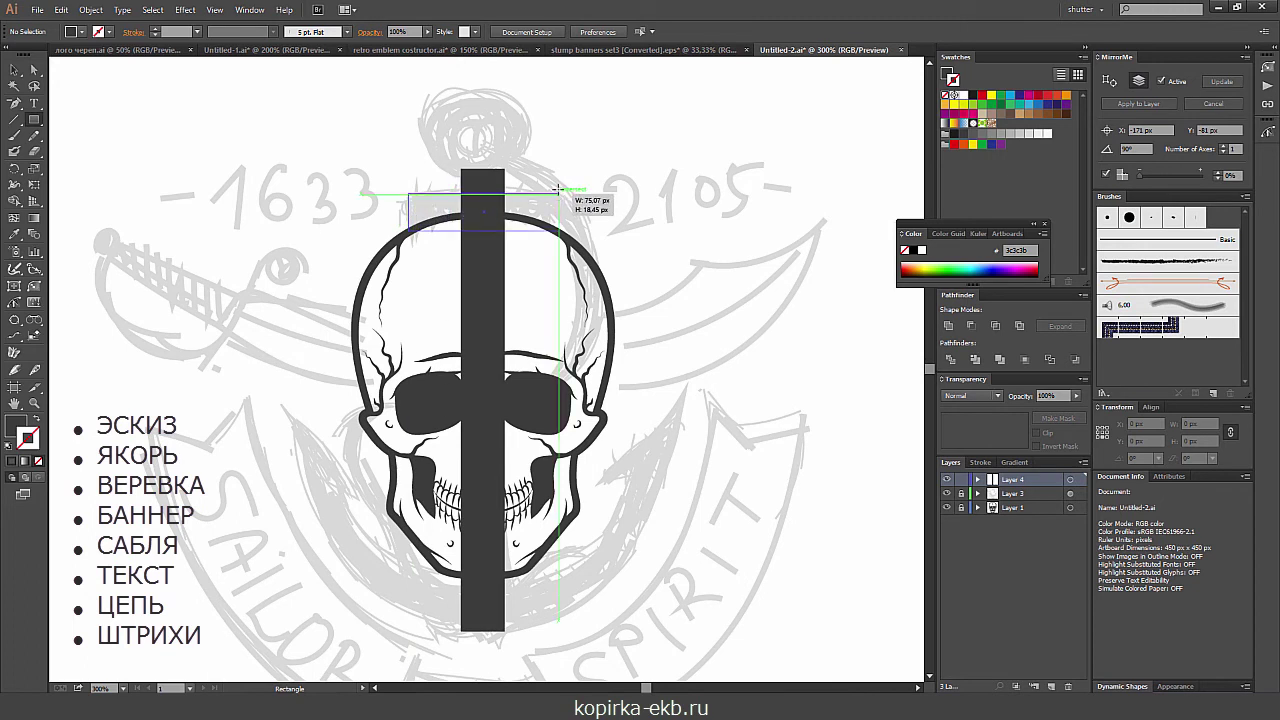
drag(561, 192, 559, 194)
key(v)
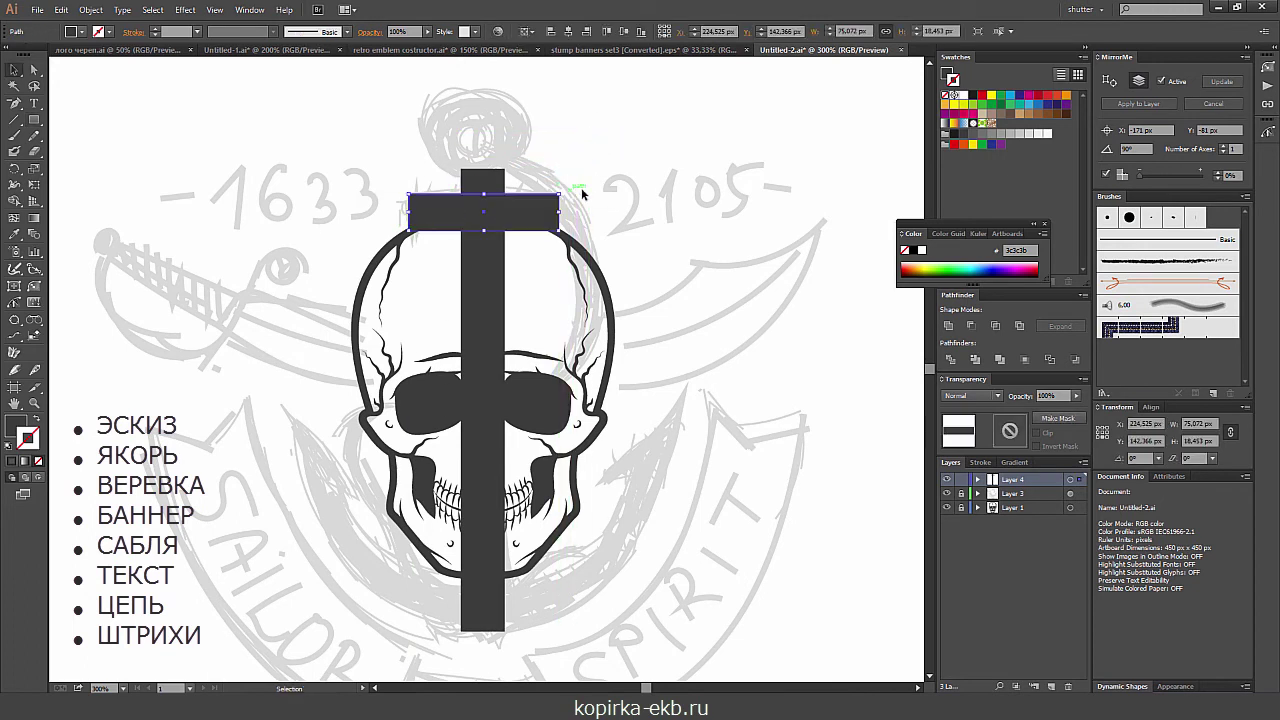
click(569, 131)
scroll(400, 204, up, 4)
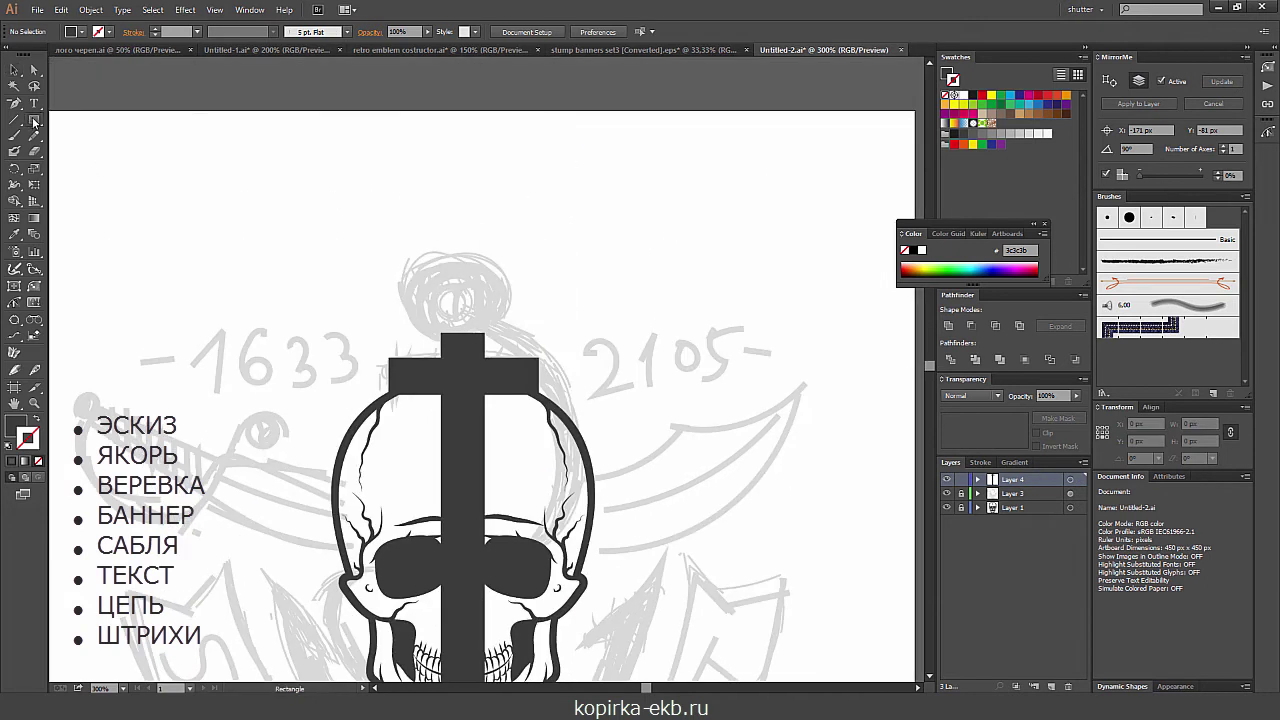
drag(34, 119, 71, 154)
- Draw a filled circle above the crossbar and adjust its size and position
drag(410, 243, 521, 338)
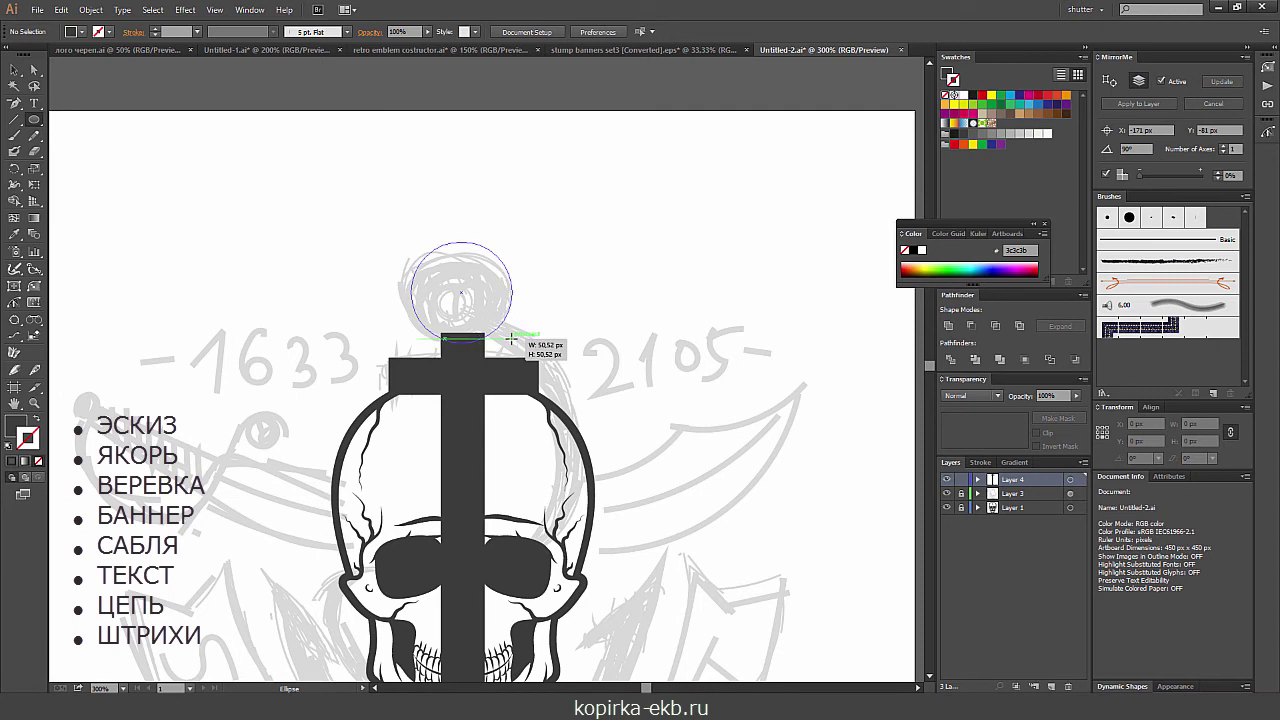
drag(521, 338, 522, 352)
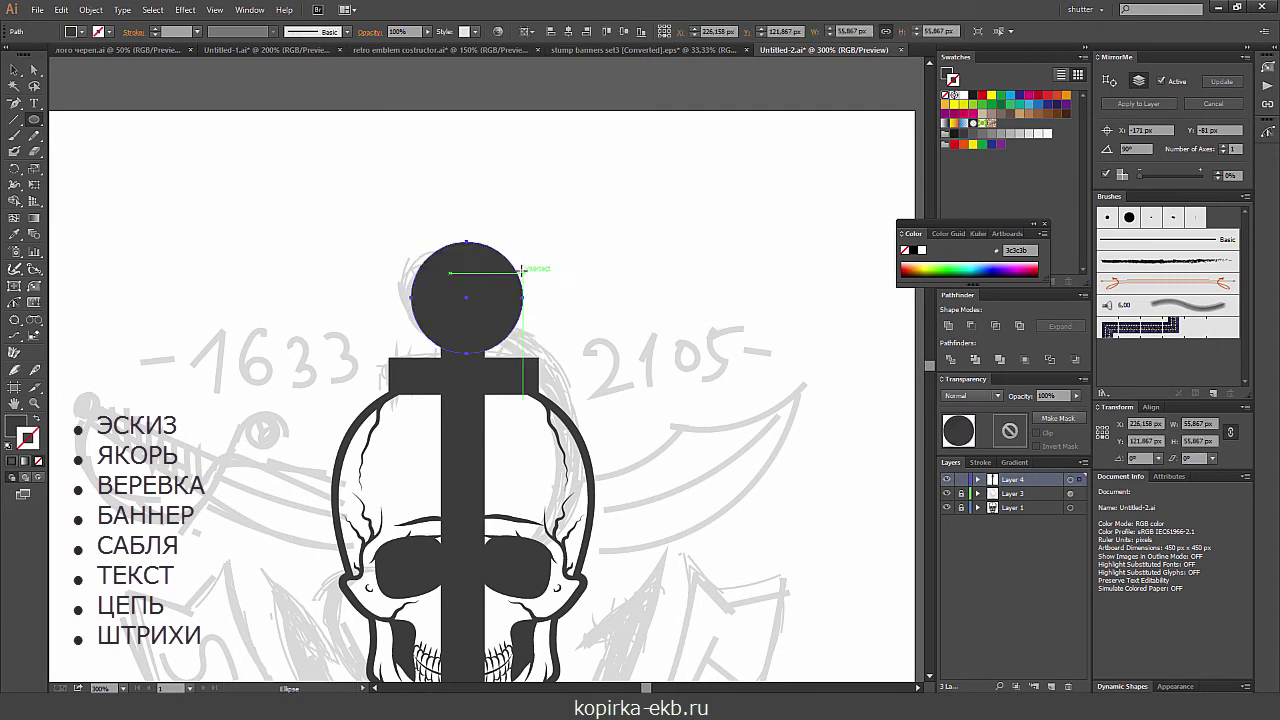
key(v)
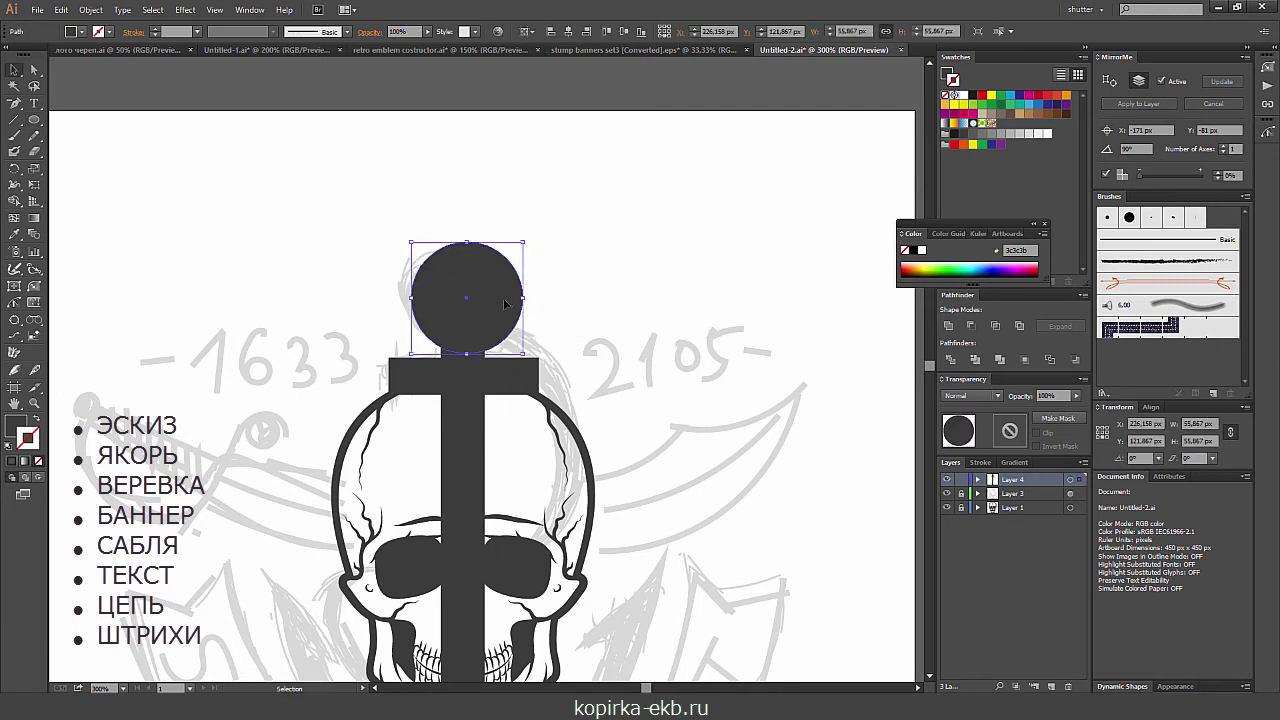
drag(522, 241, 537, 226)
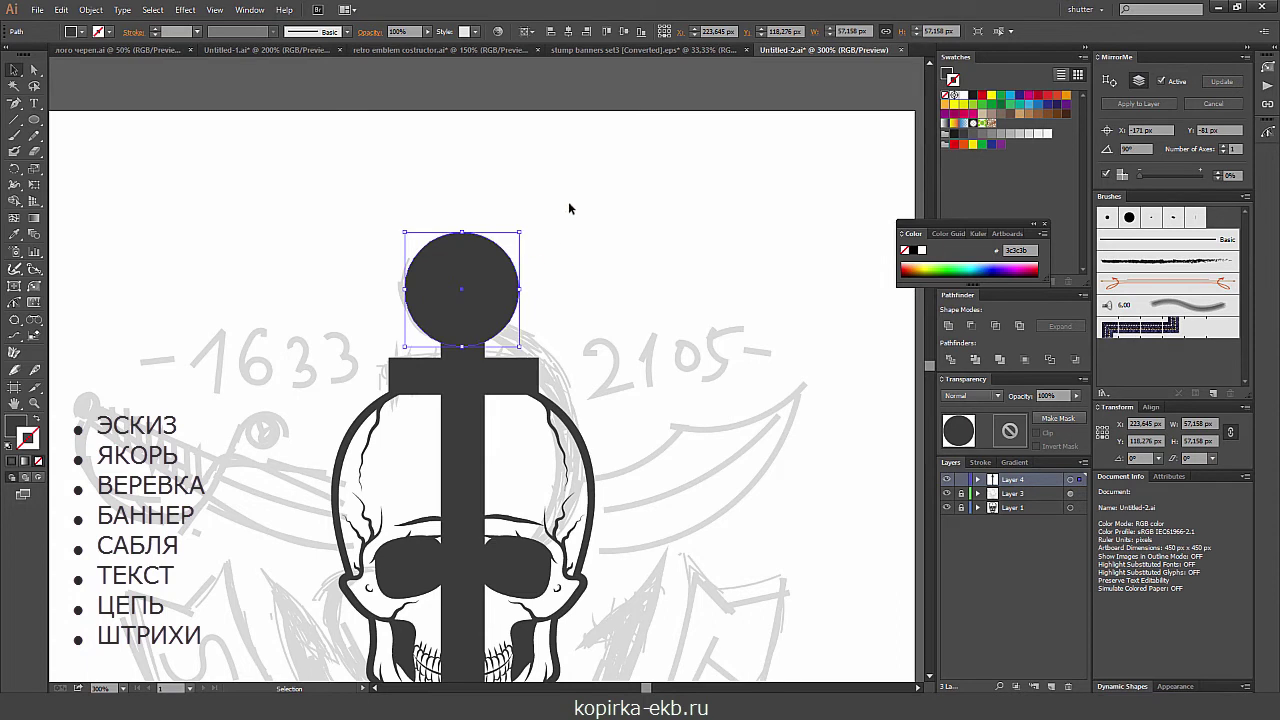
key(a)
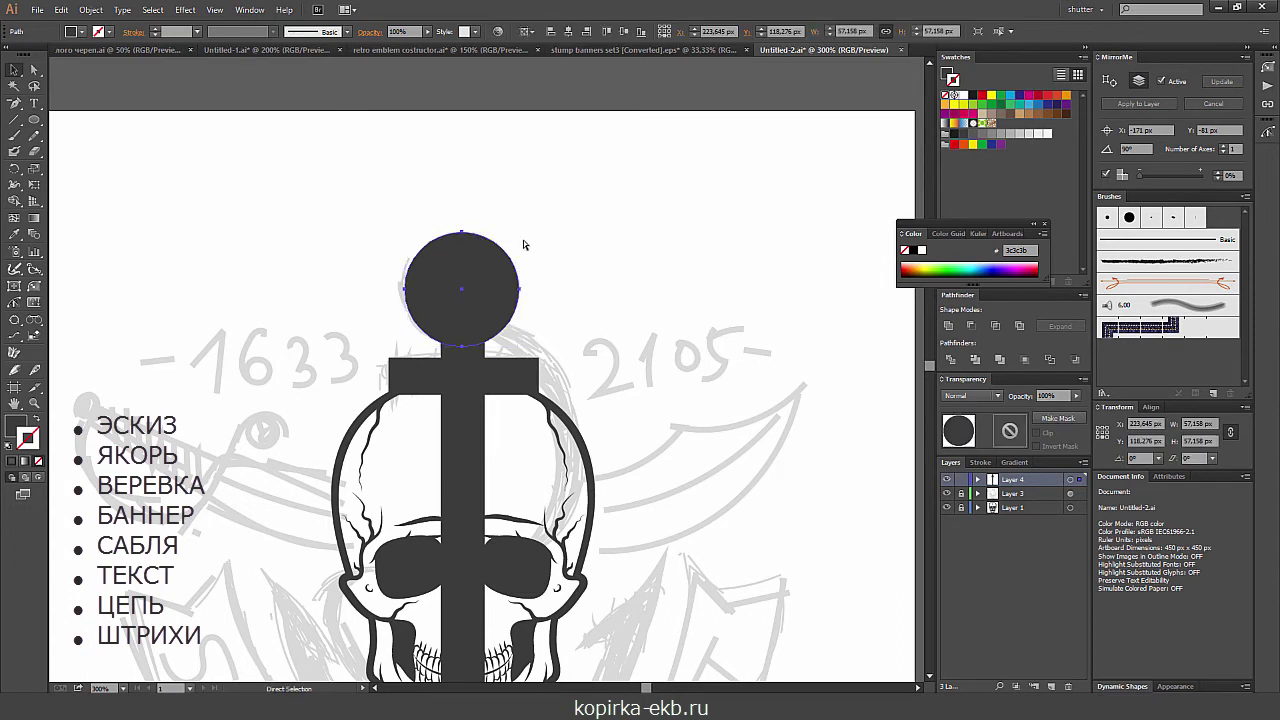
key(v)
- Cut a smaller centred circle out with Pathfinder Minus Front to form the ring
mouse_move(519, 232)
mouse_down()
mouse_move(490, 245)
mouse_move(519, 232)
mouse_up()
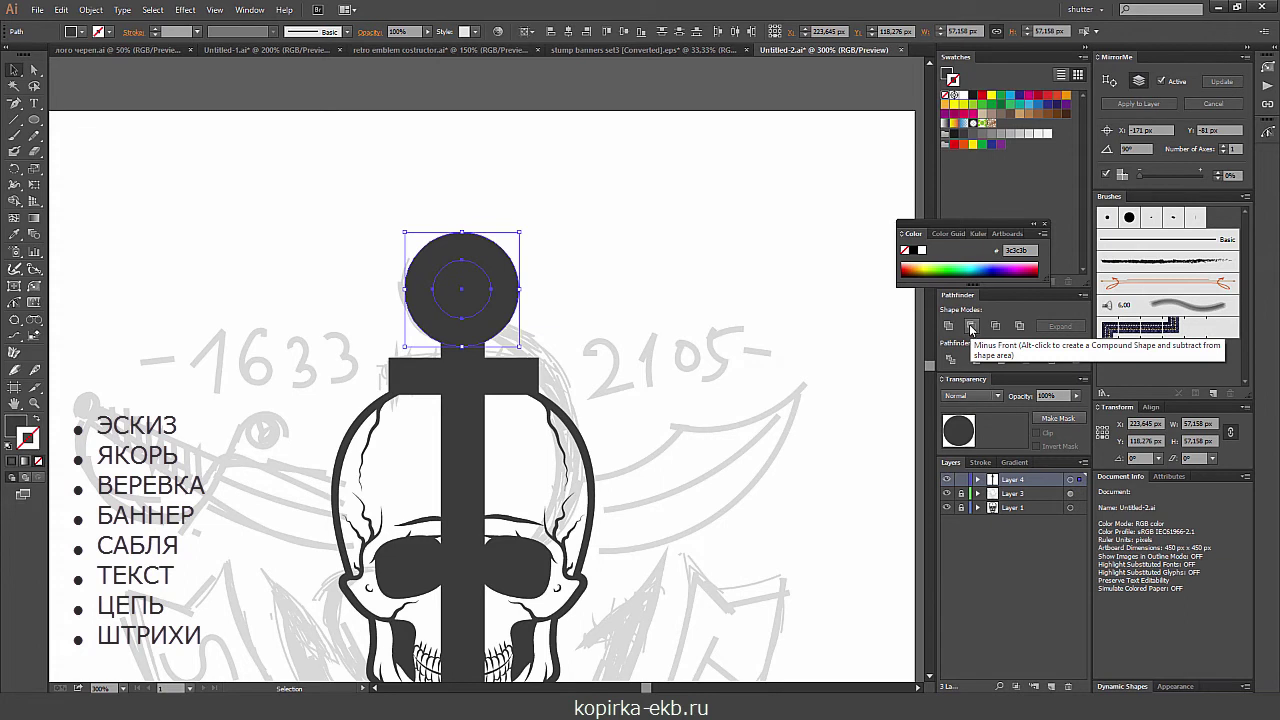
click(970, 328)
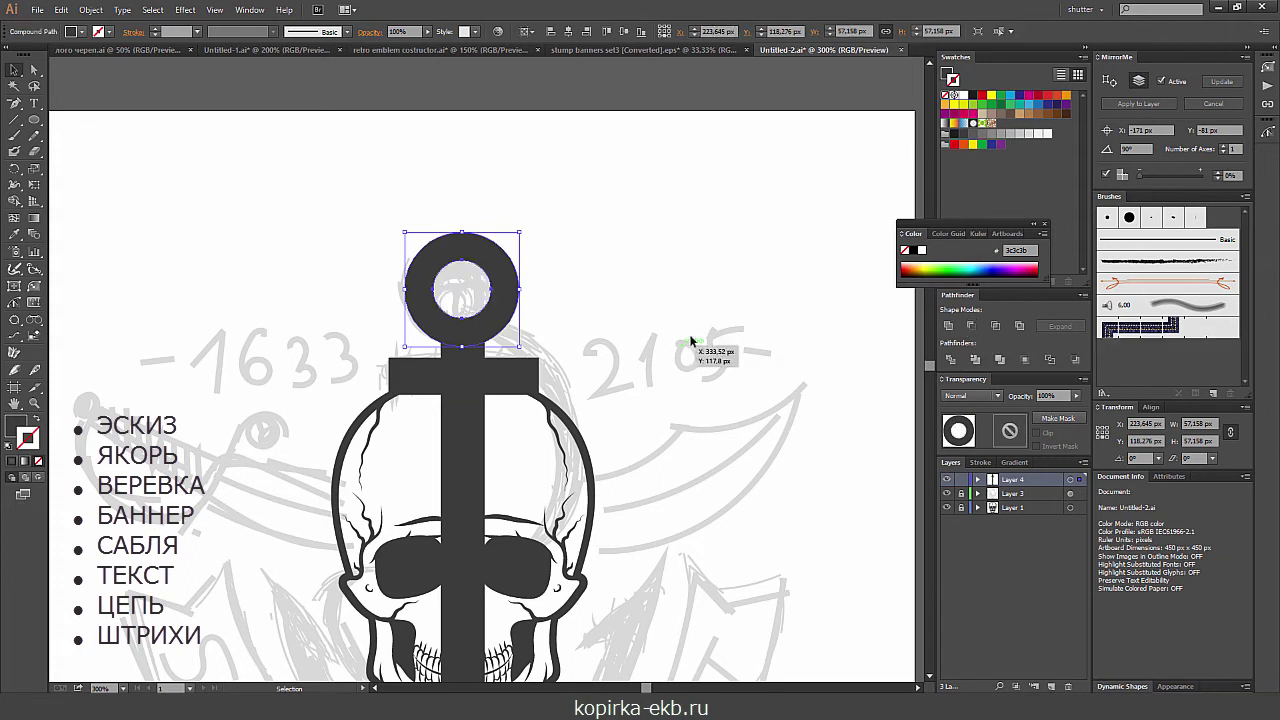
click(632, 339)
key(ctrl+minus)
key(ctrl+minus)
key(ctrl+plus)
scroll(646, 277, down, 2)
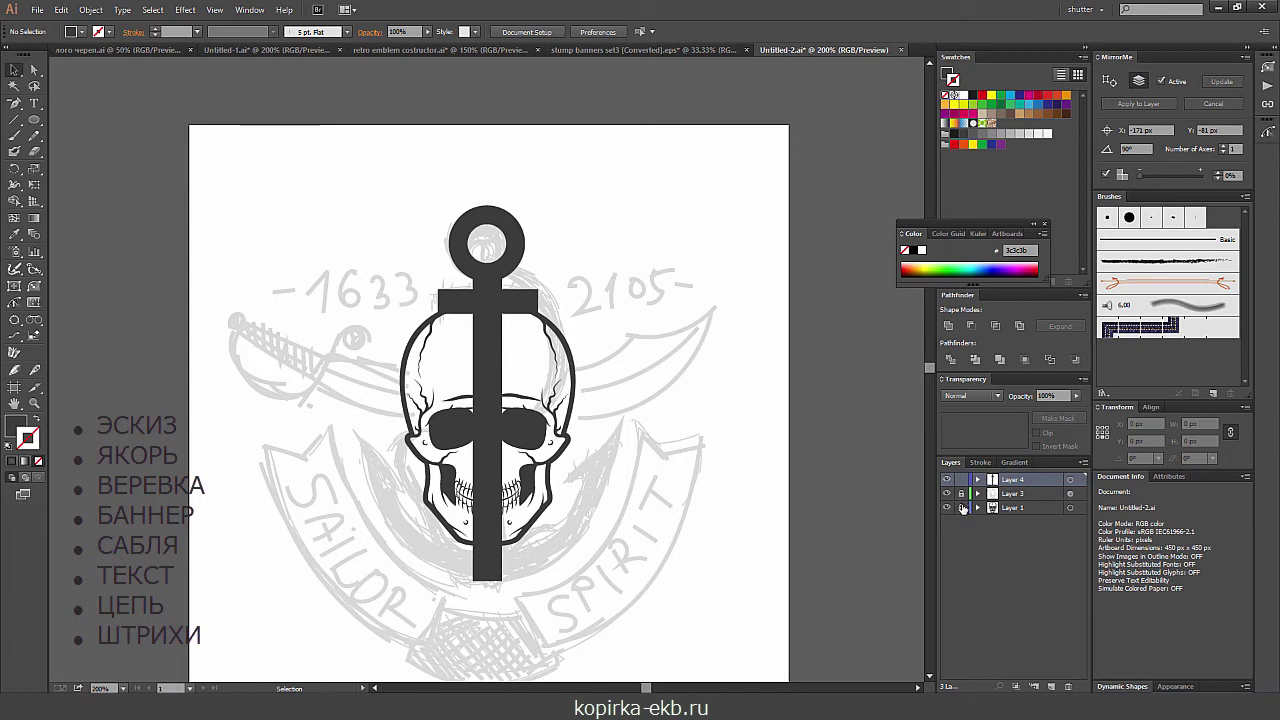
- Horizontally centre the anchor on the skull as key object, then save
drag(425, 165, 577, 277)
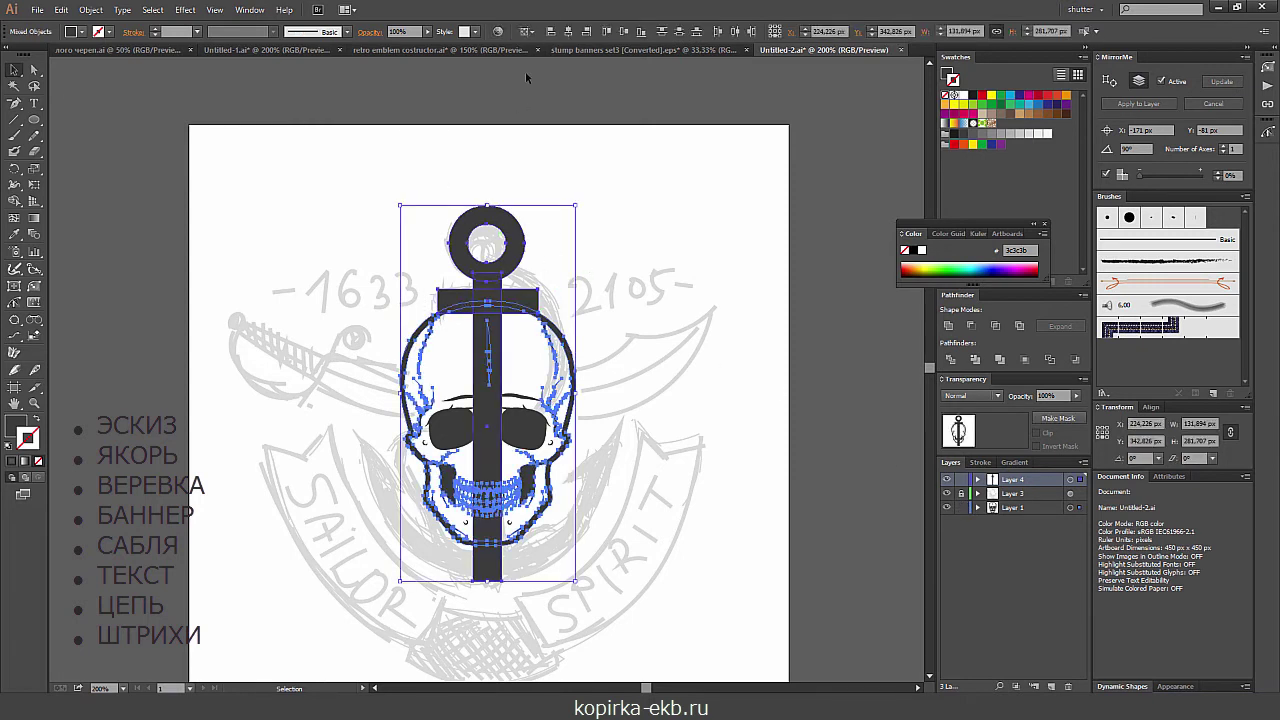
click(527, 31)
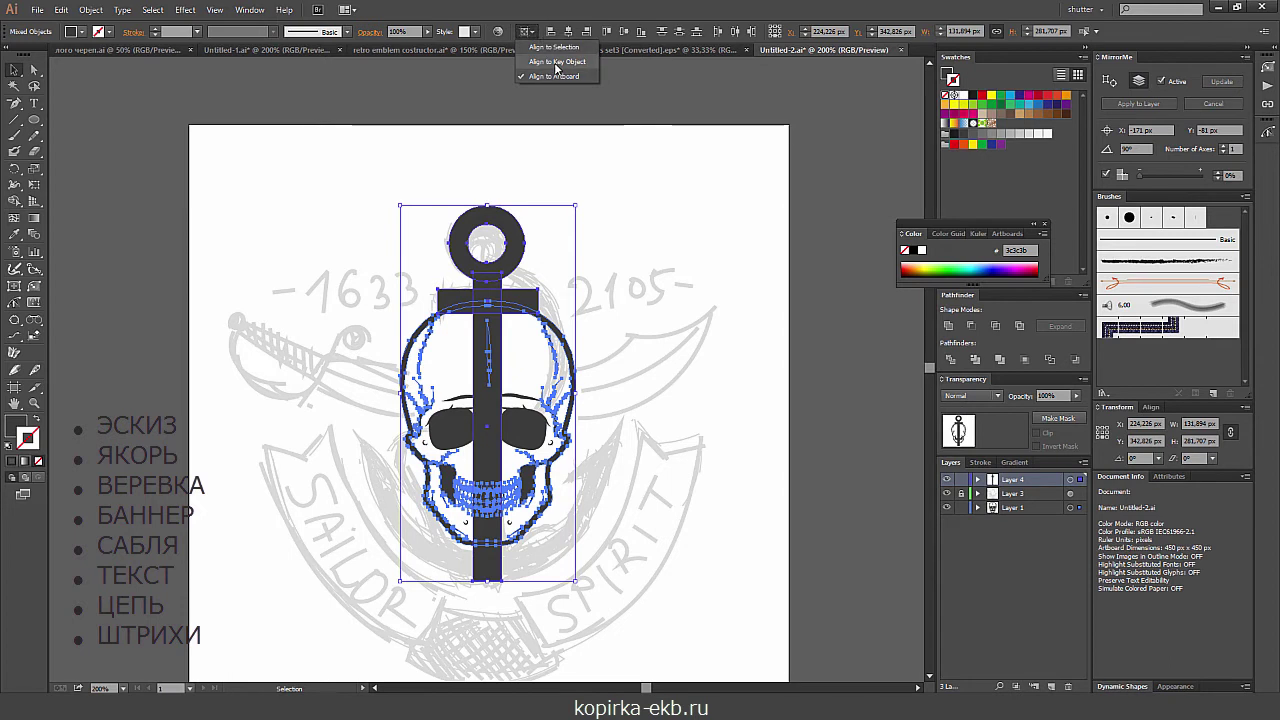
click(555, 63)
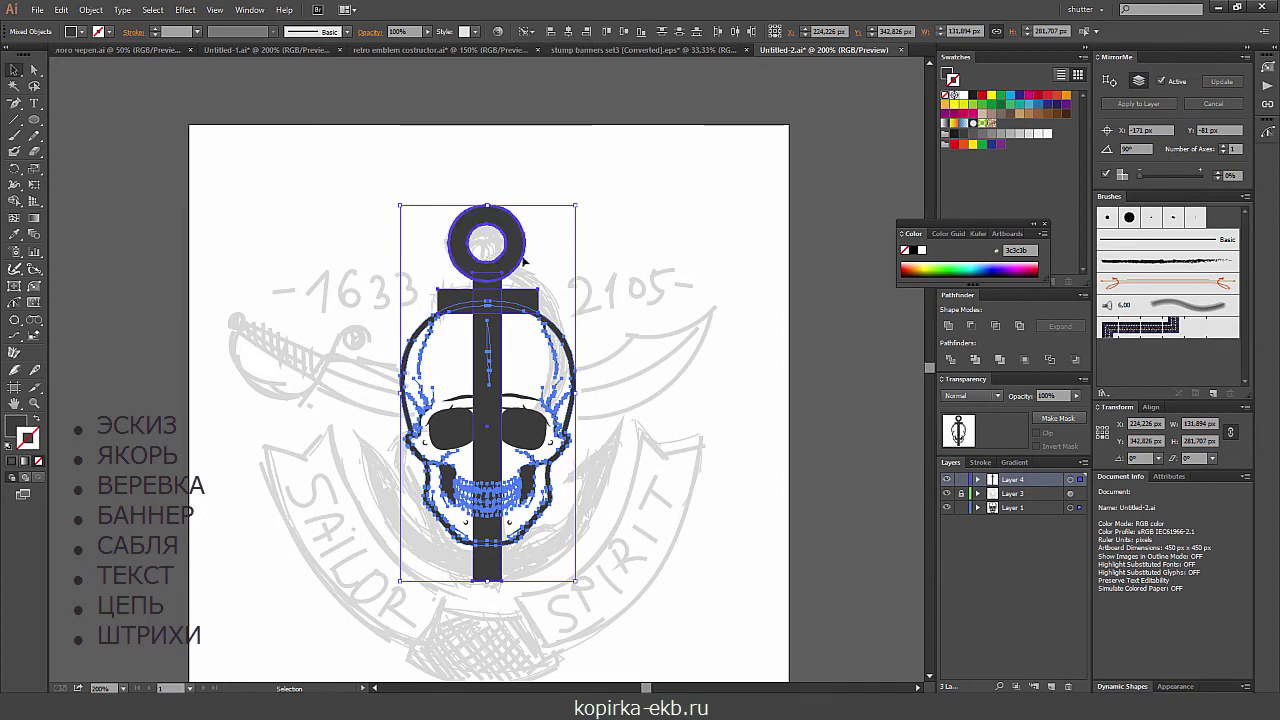
click(567, 320)
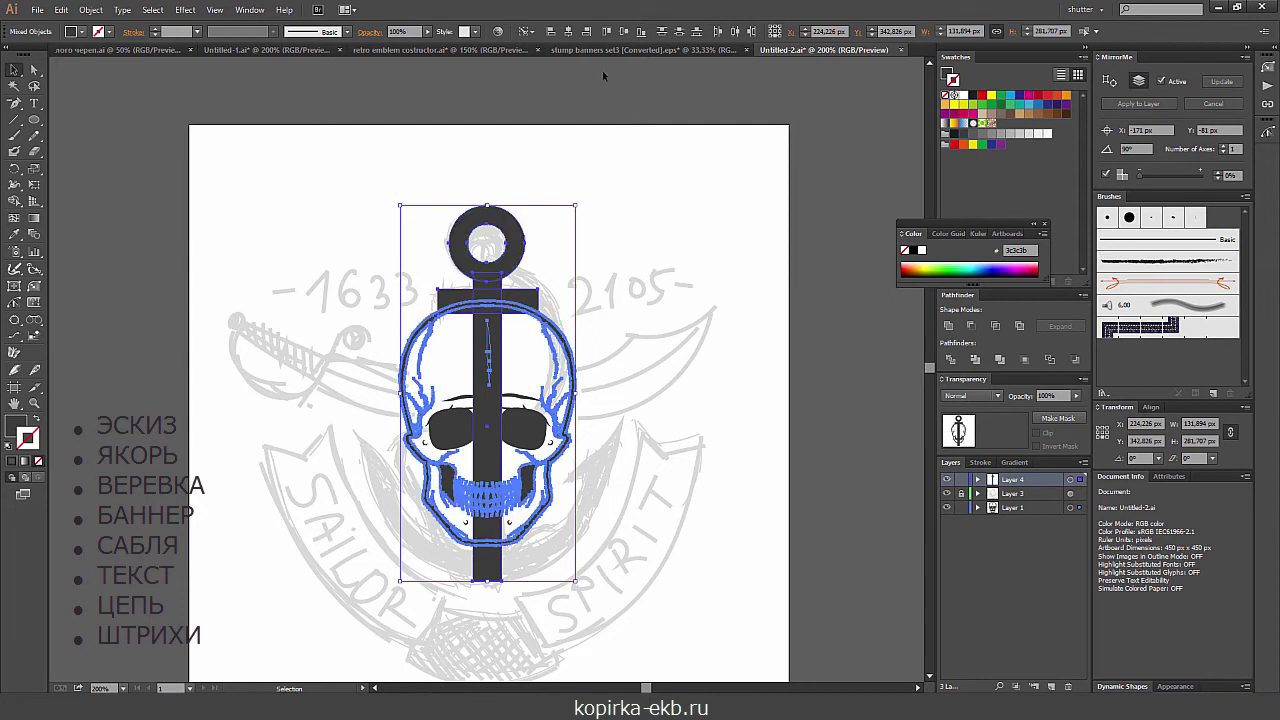
click(568, 32)
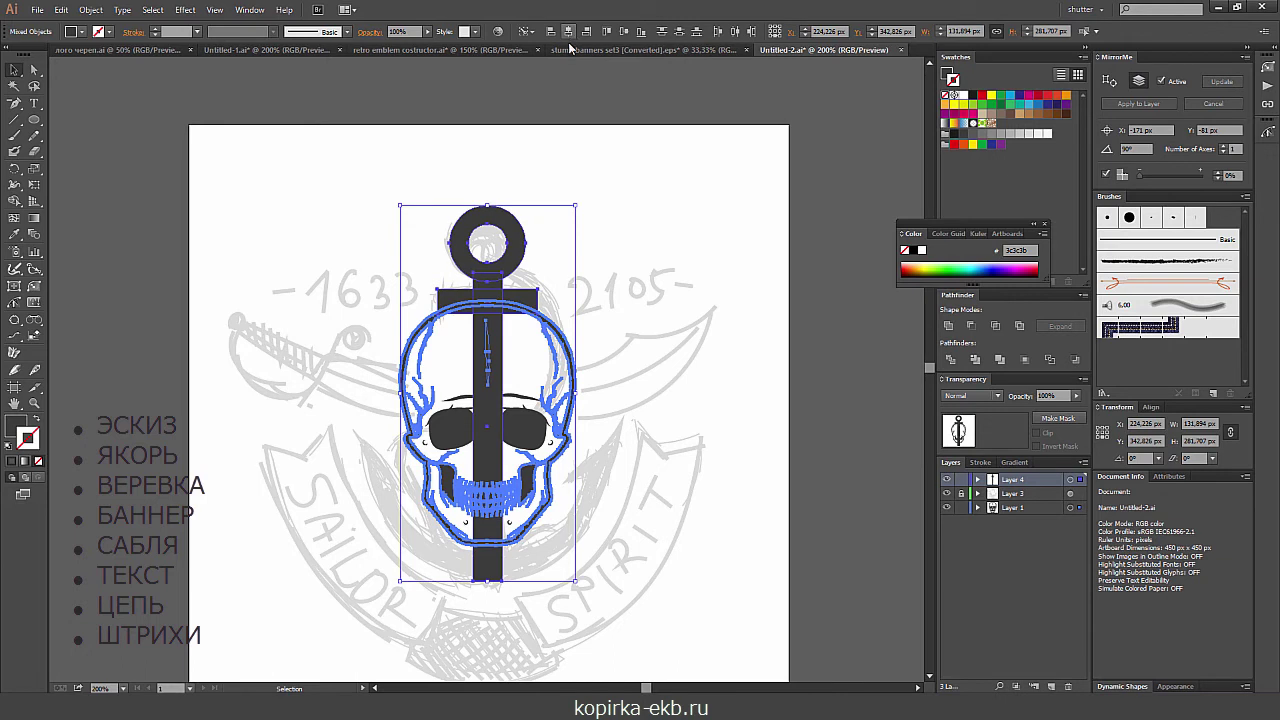
click(607, 175)
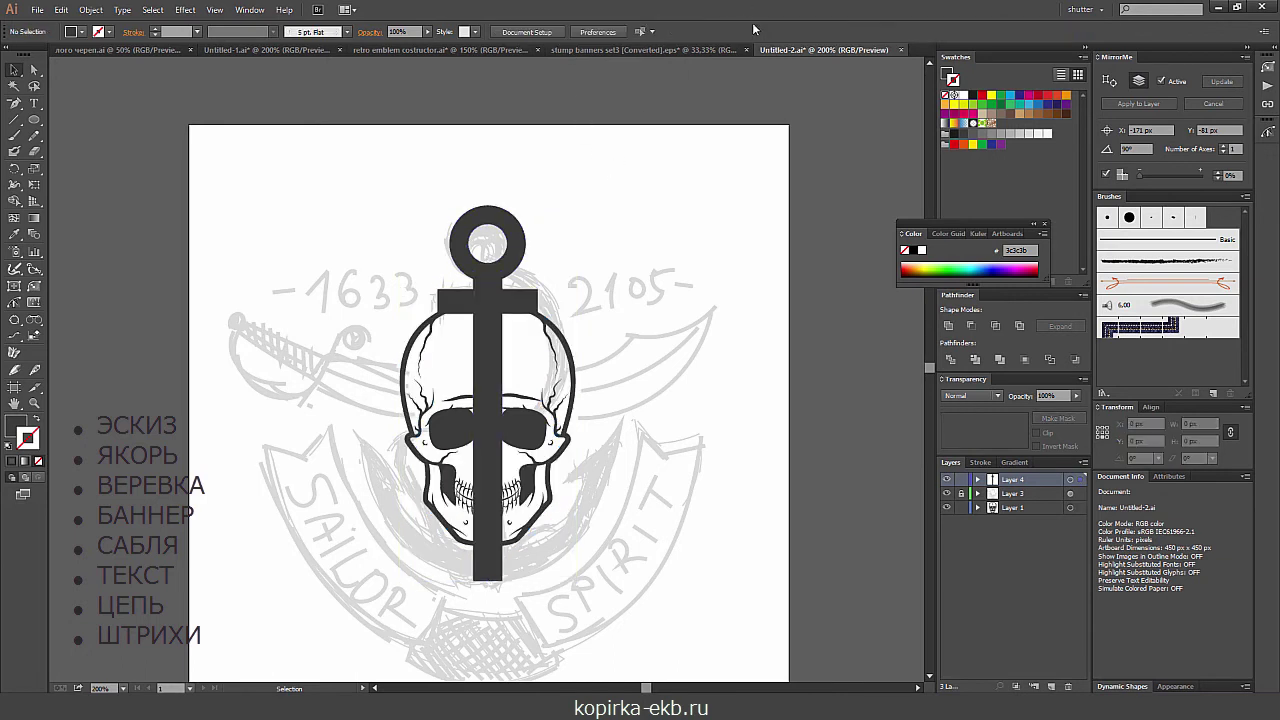
key(ctrl+s)
- Draw a large circle around the skull and swap fill and stroke for an outline only
click(34, 121)
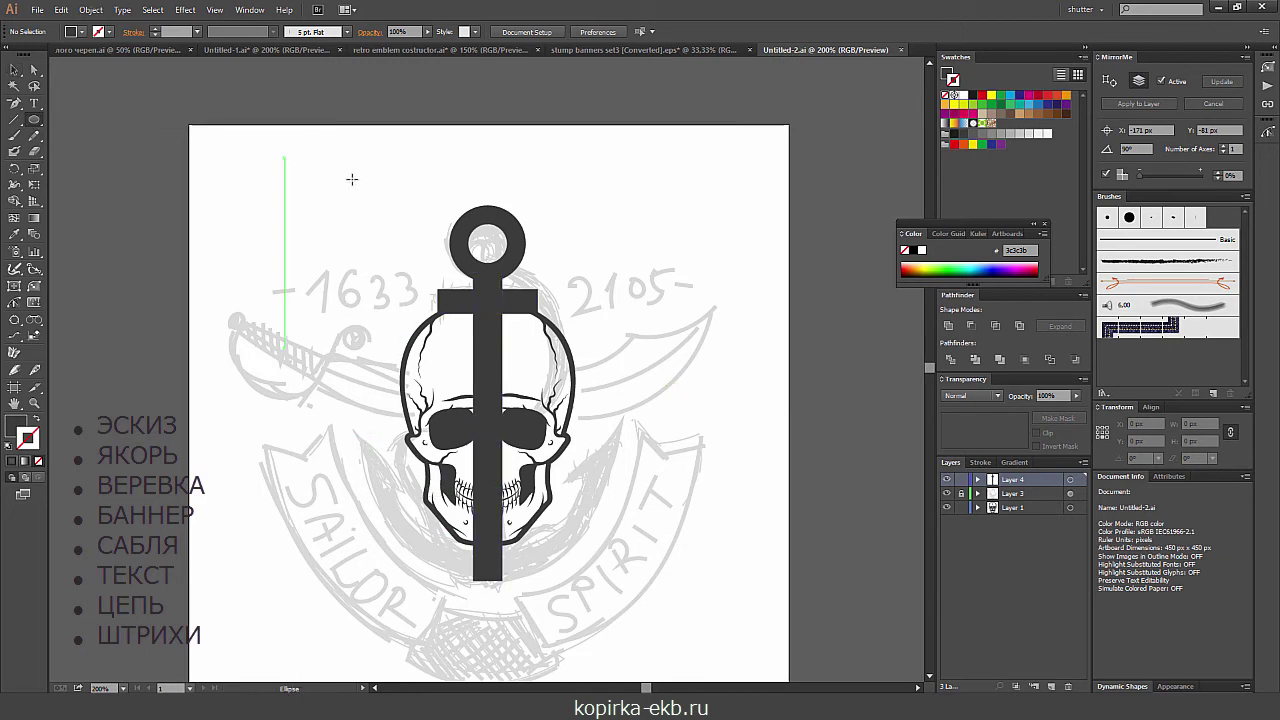
mouse_move(338, 172)
mouse_down()
mouse_move(676, 530)
mouse_move(706, 542)
mouse_up()
click(35, 421)
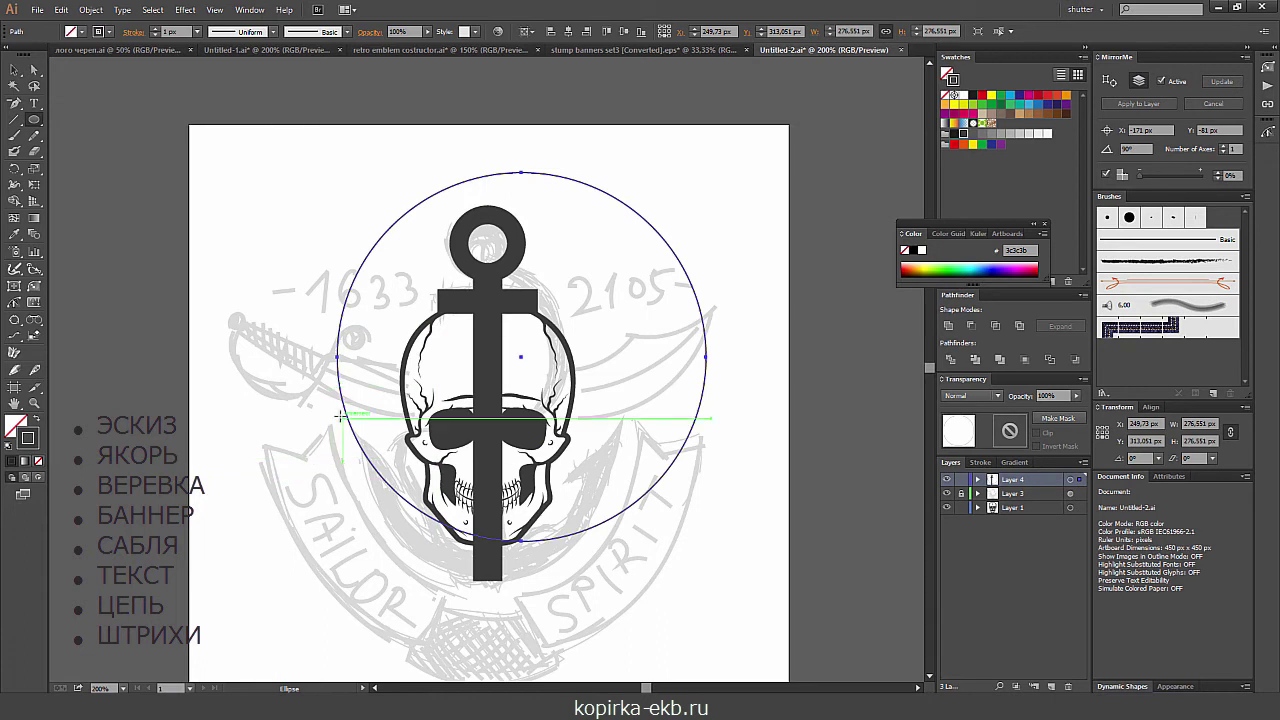
- Centre the circle horizontally on the anchor bar, using the bar as key object
key(v)
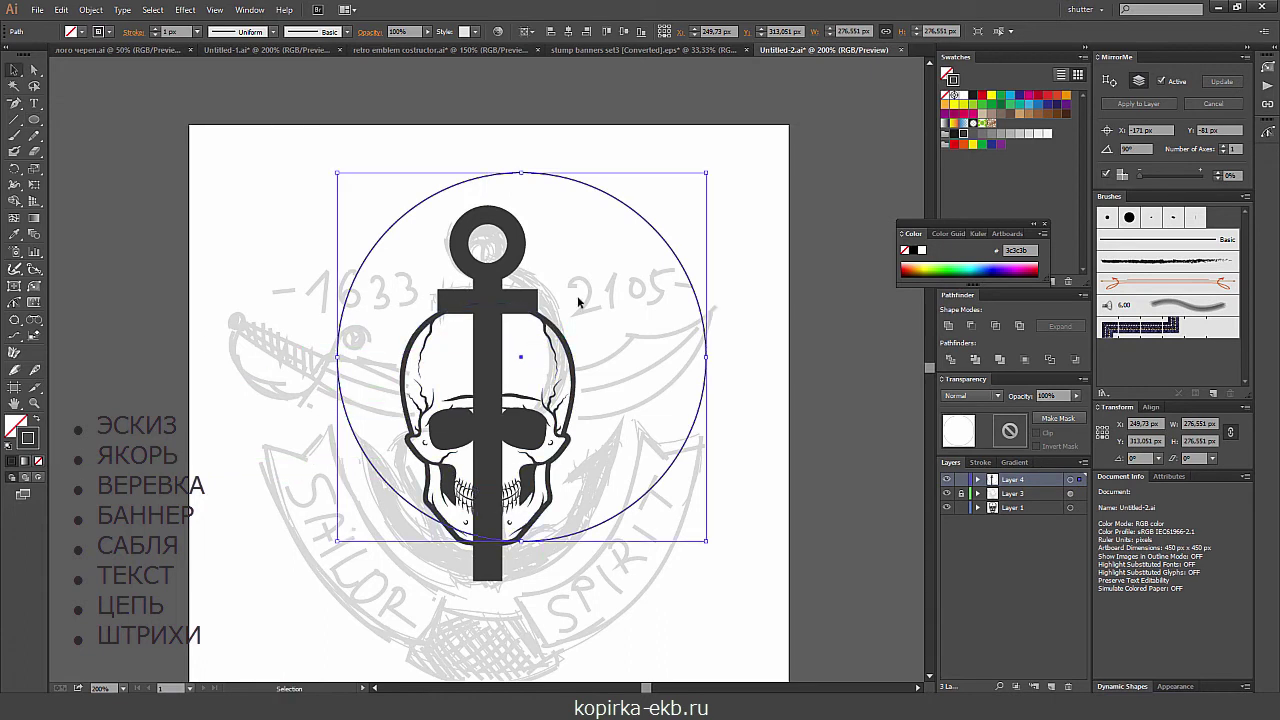
shift+click(488, 325)
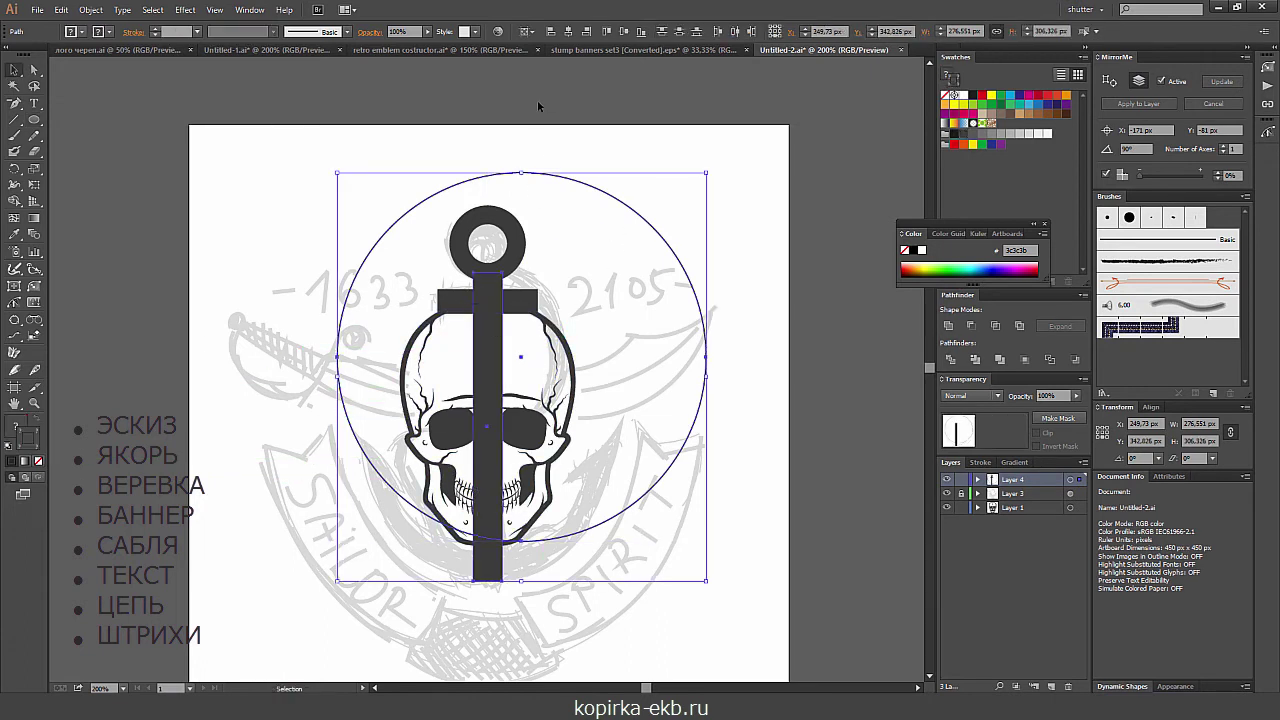
click(540, 128)
click(471, 180)
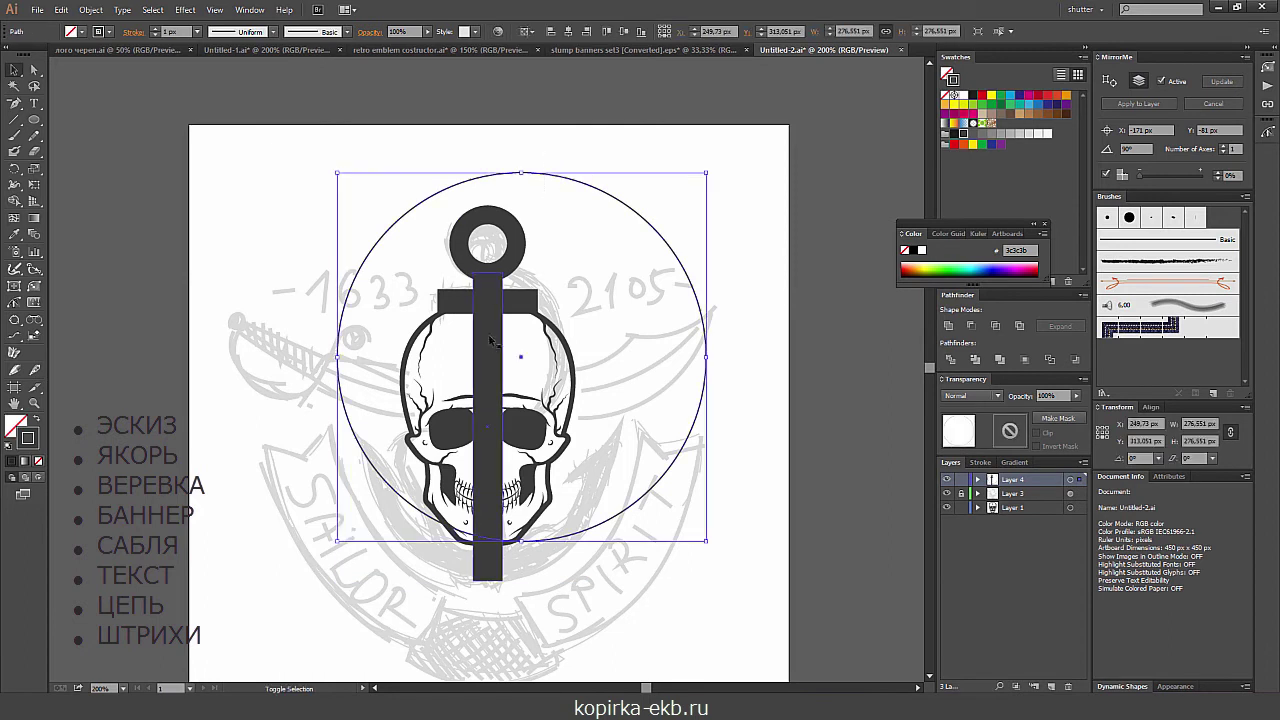
shift+click(525, 243)
click(527, 31)
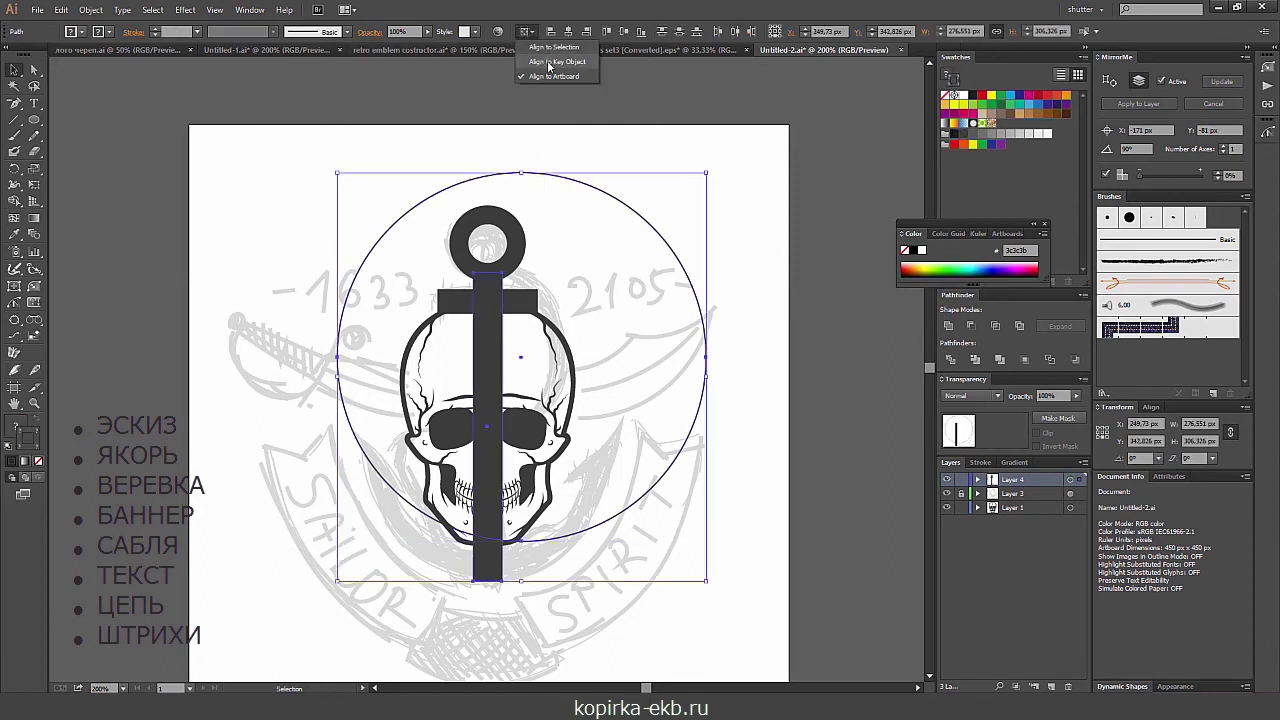
click(549, 62)
click(497, 325)
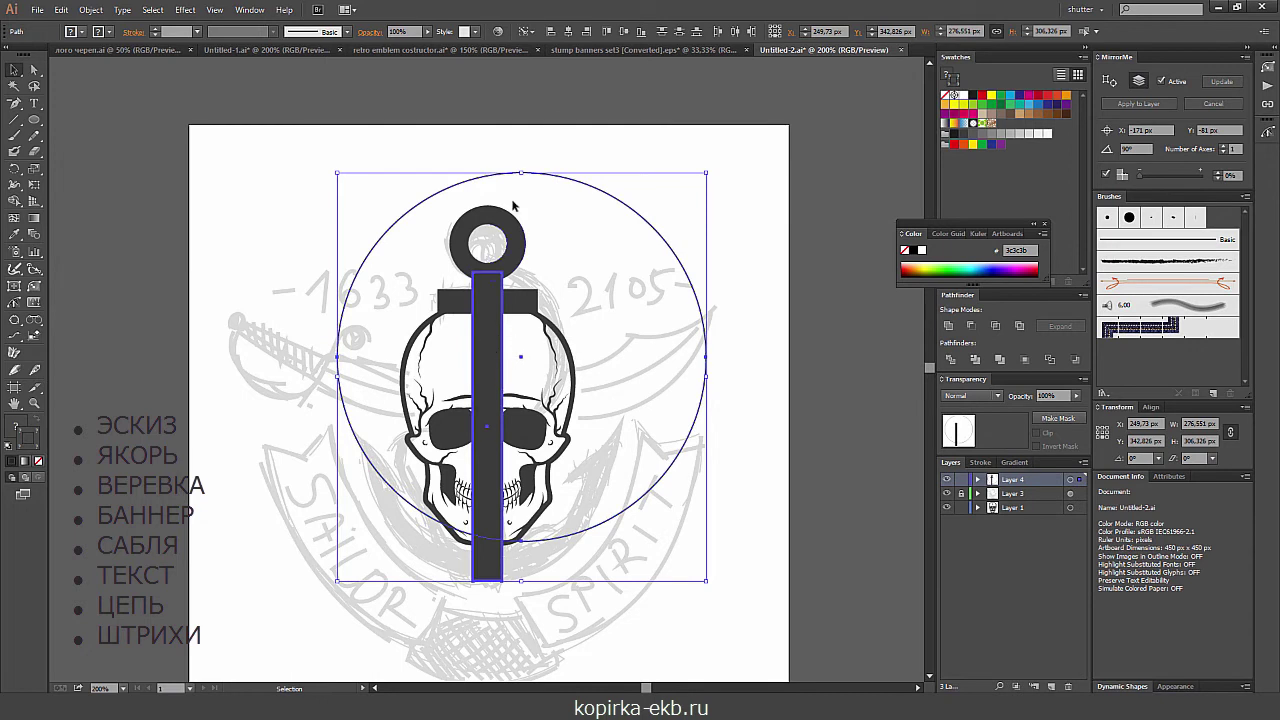
click(572, 36)
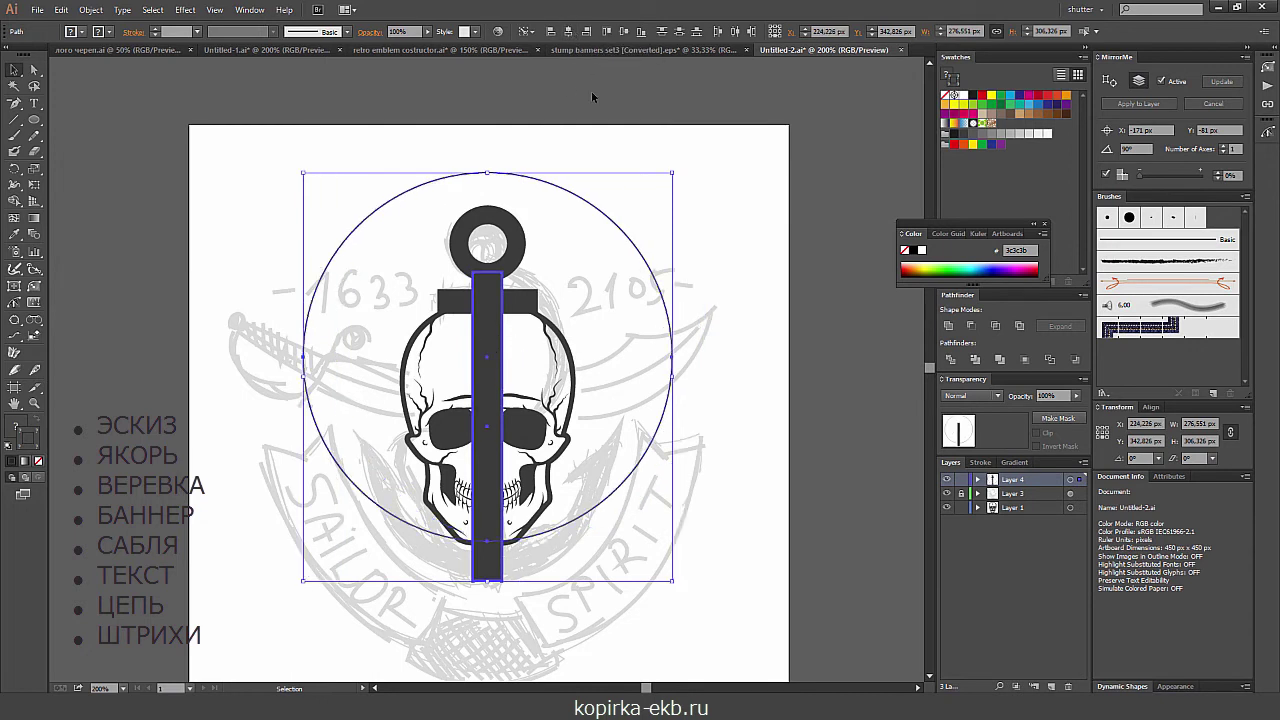
- Shrink and lower the circle until it fits around the skull, about 194 px across
click(640, 157)
click(612, 226)
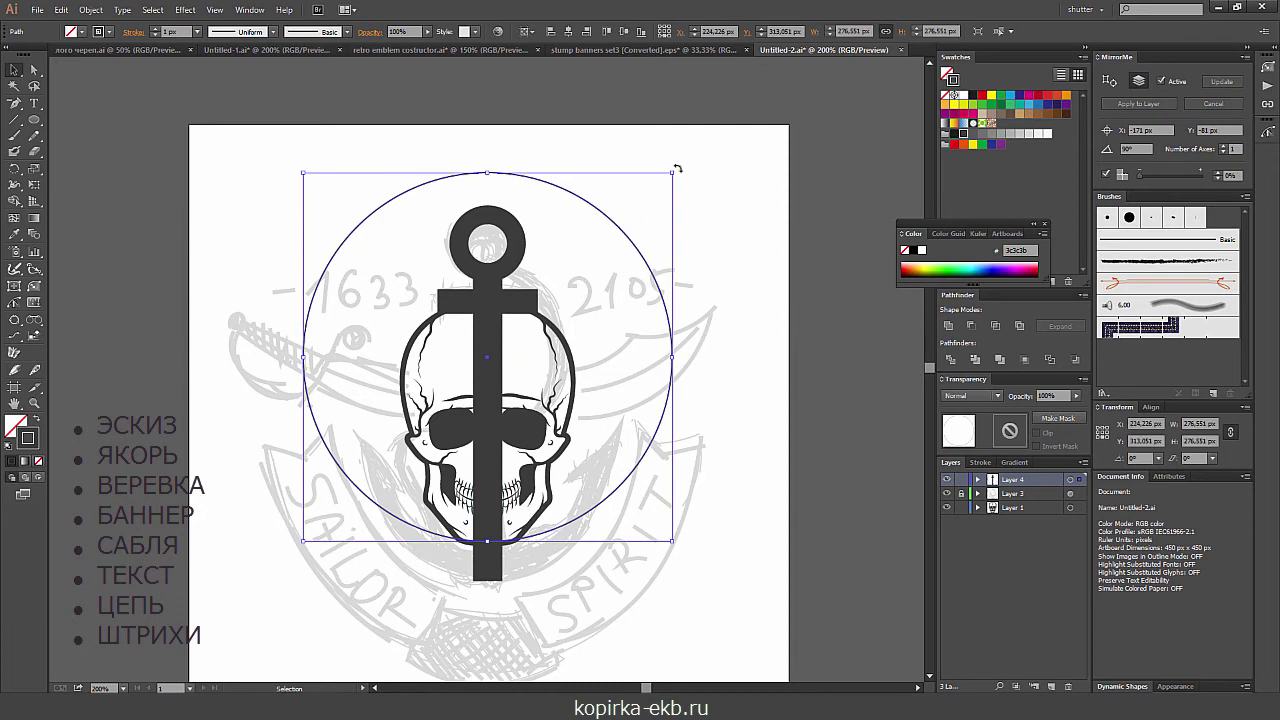
drag(673, 171, 654, 190)
drag(583, 224, 586, 264)
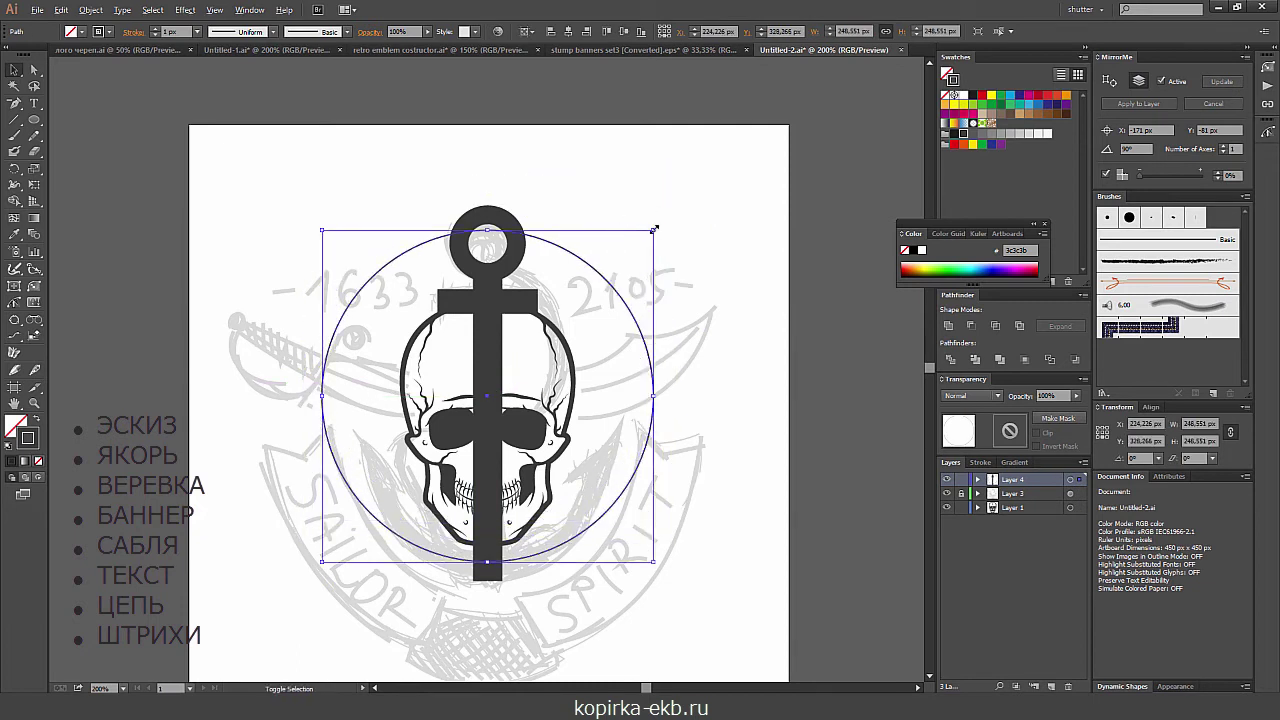
drag(653, 230, 636, 248)
drag(586, 289, 590, 309)
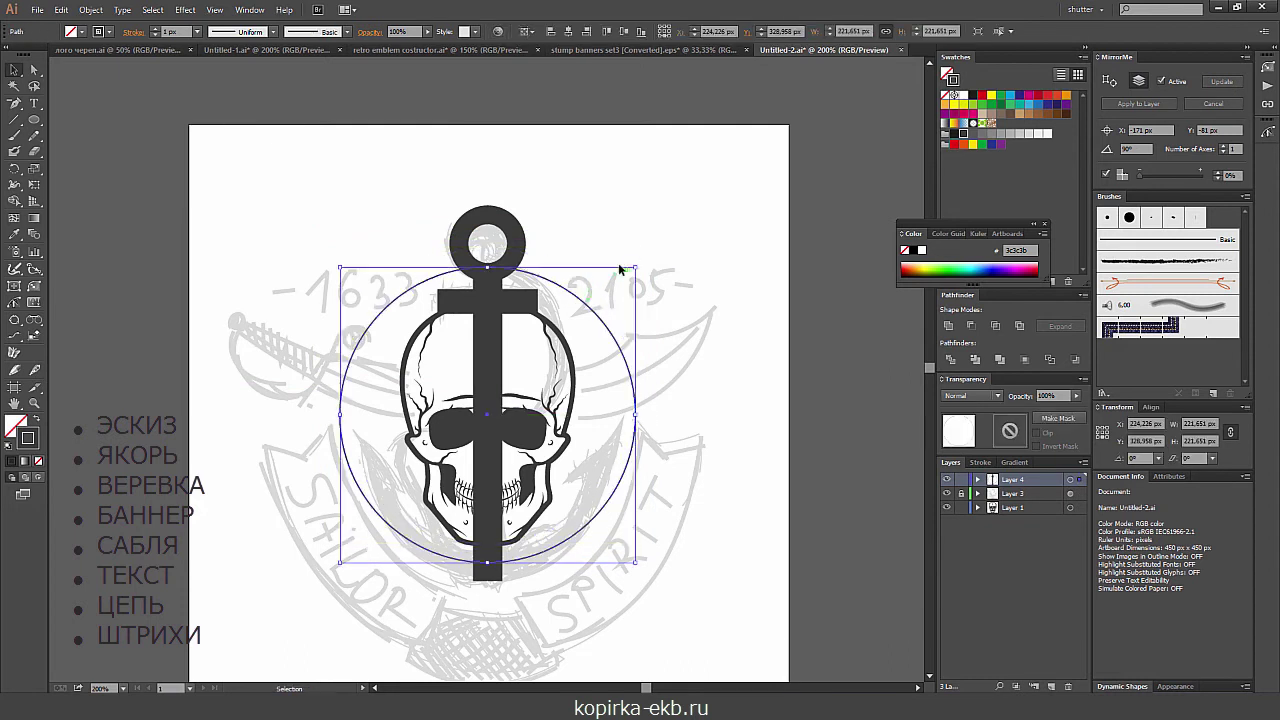
mouse_move(636, 263)
mouse_down()
mouse_move(581, 328)
mouse_move(615, 298)
mouse_up()
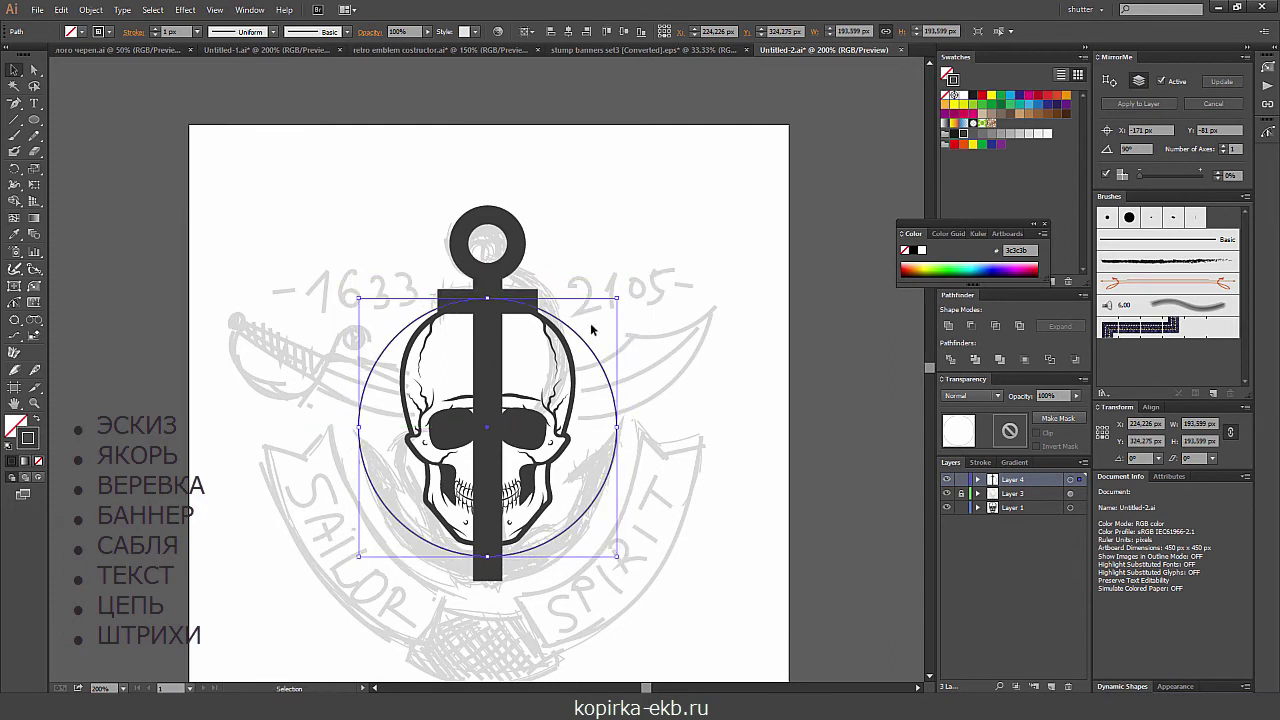
- Raise the circle's stroke weight step by step to 21 px, making a thick dark ring
key(ctrl+plus)
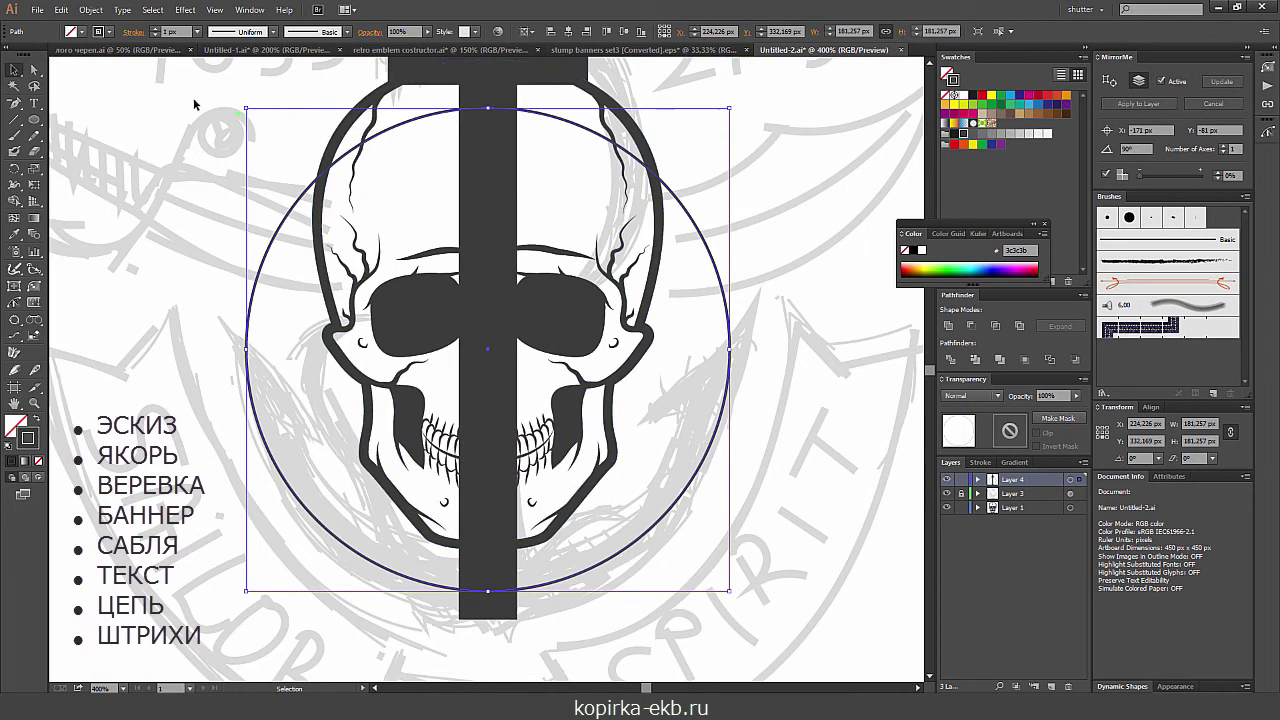
click(156, 29)
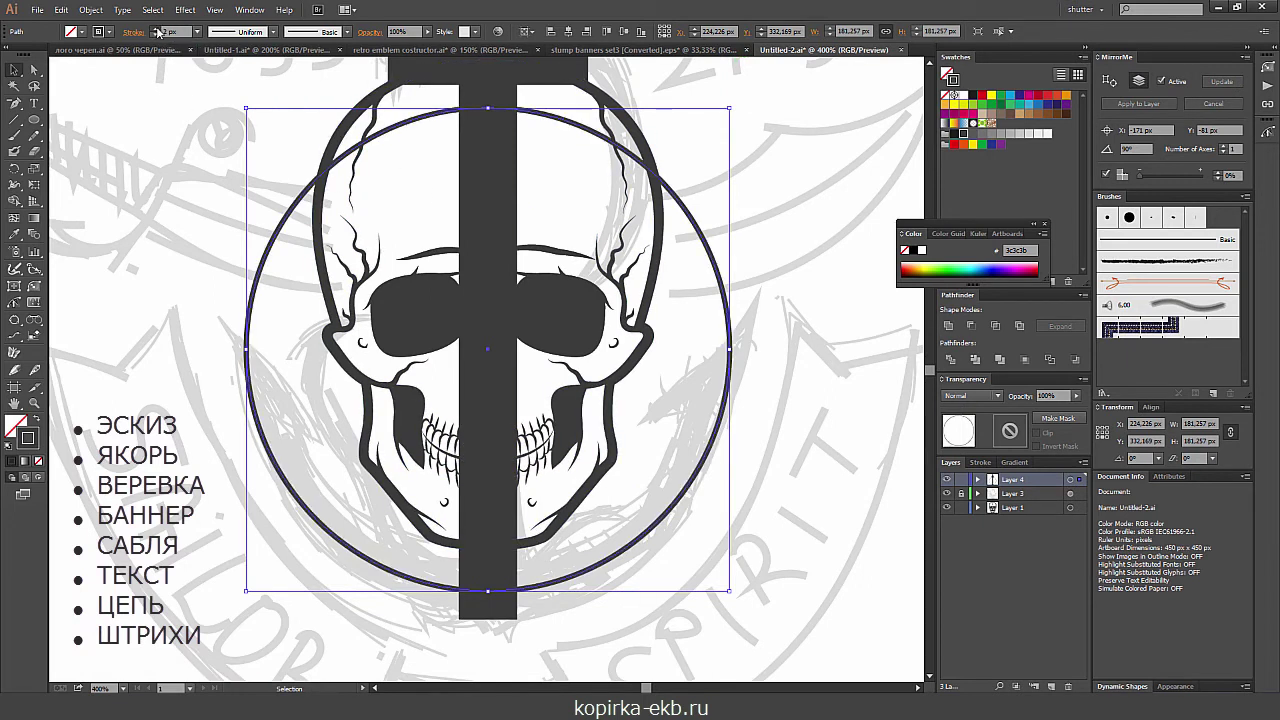
click(156, 29)
click(158, 30)
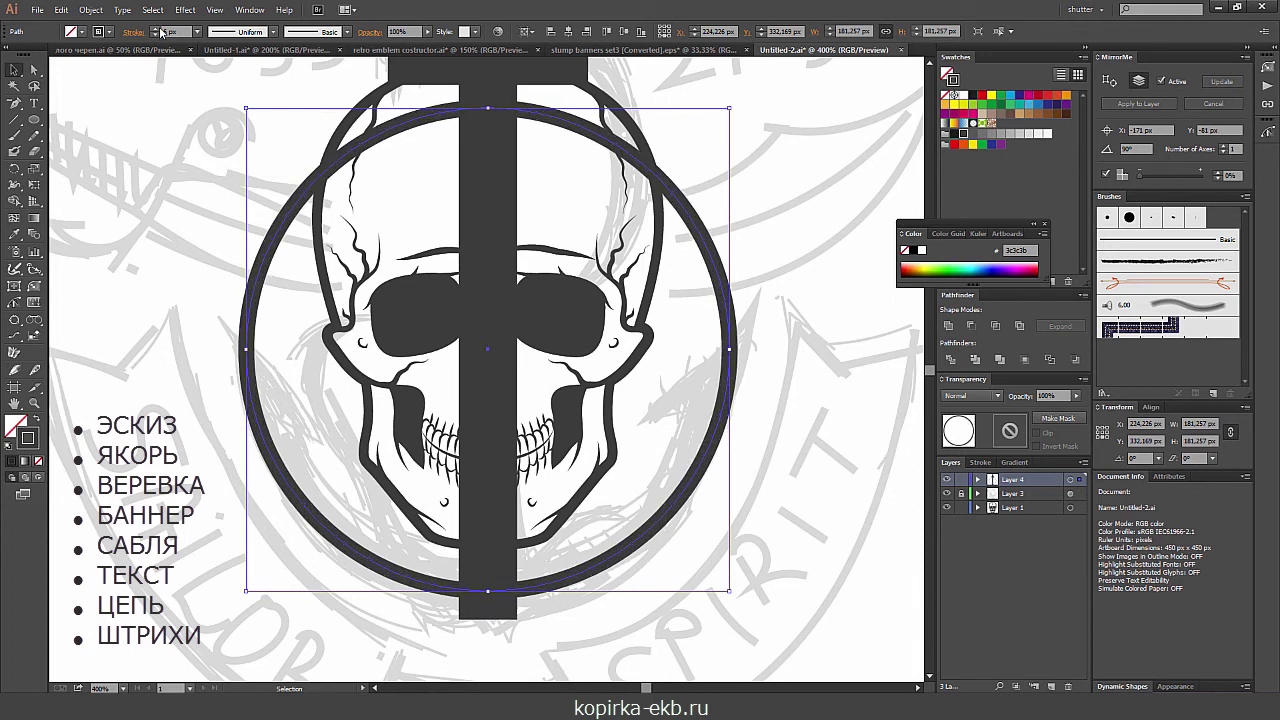
click(158, 30)
click(158, 30)
click(158, 30)
click(158, 35)
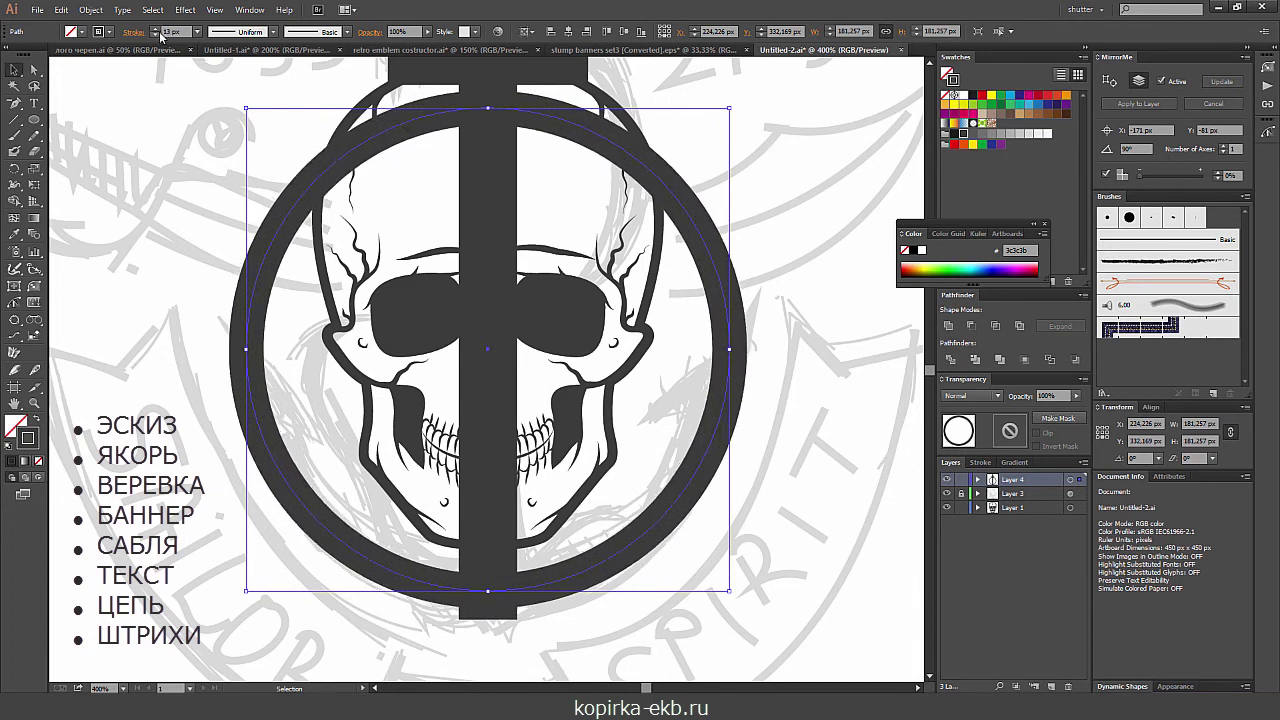
click(156, 30)
click(156, 30)
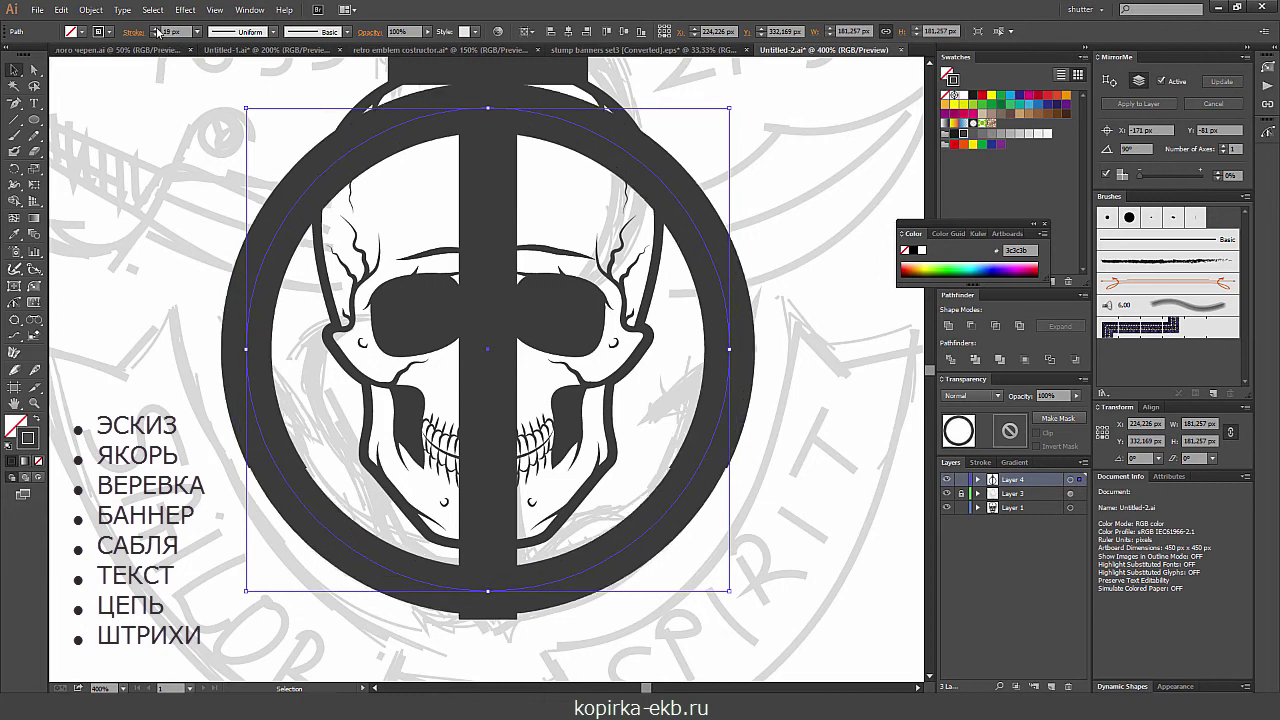
key(ctrl+minus)
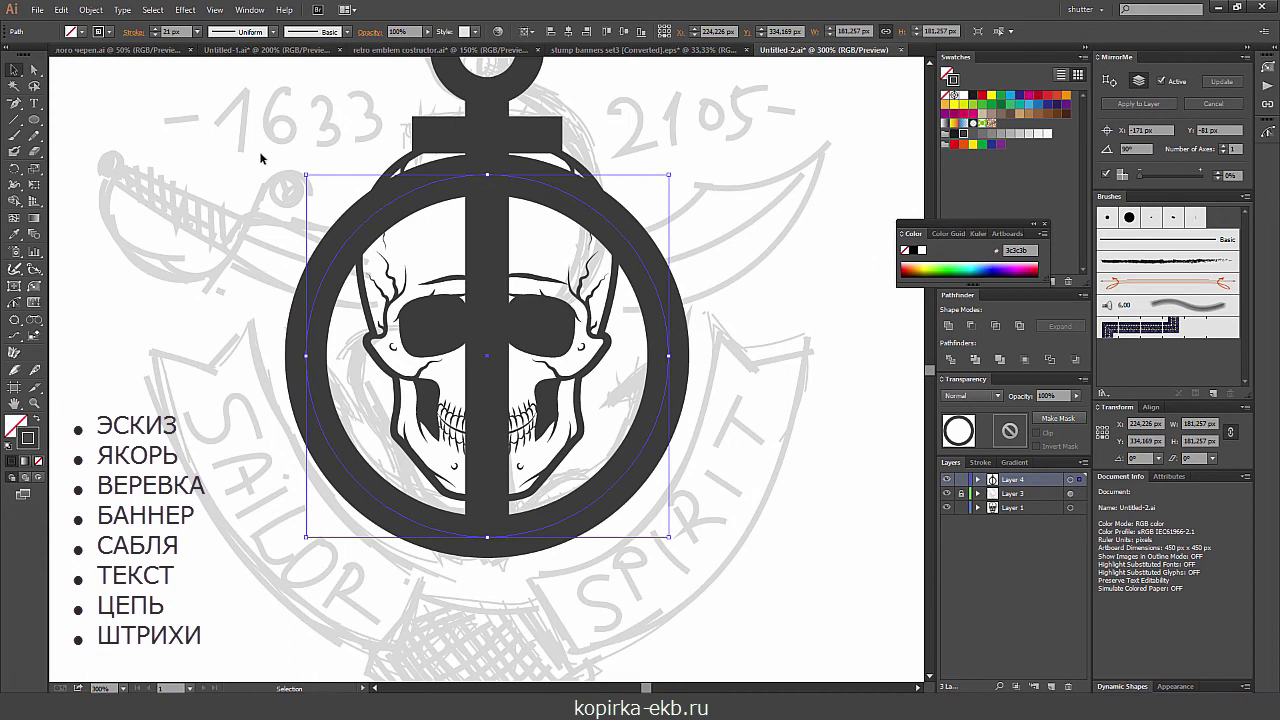
- Outline the ring's stroke and erase its upper half, leaving a U-shaped arc below the skull
click(90, 10)
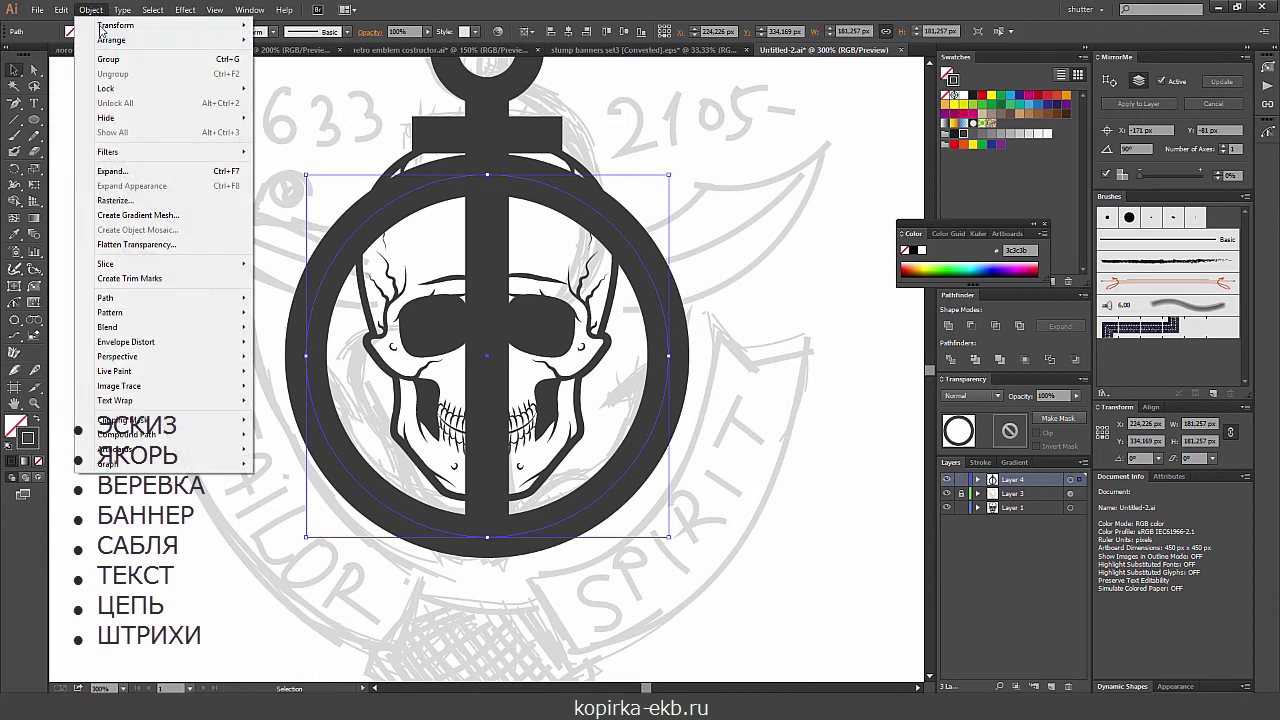
mouse_move(105, 297)
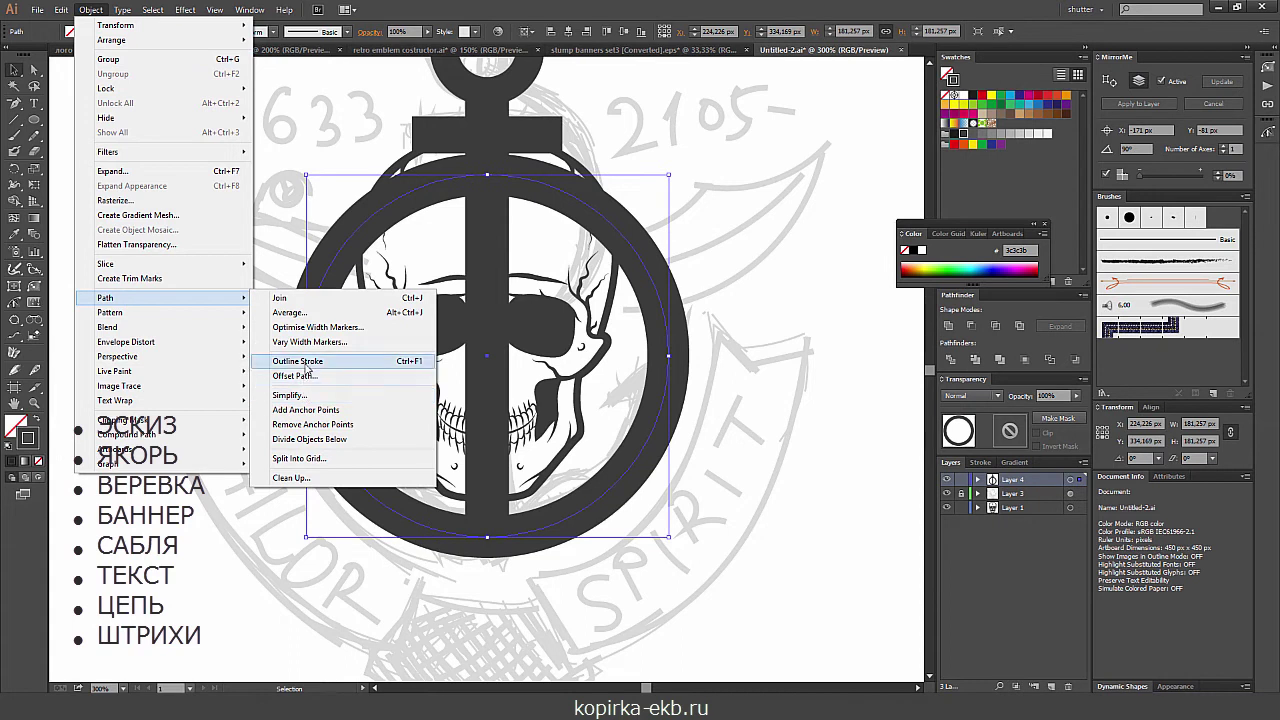
click(305, 361)
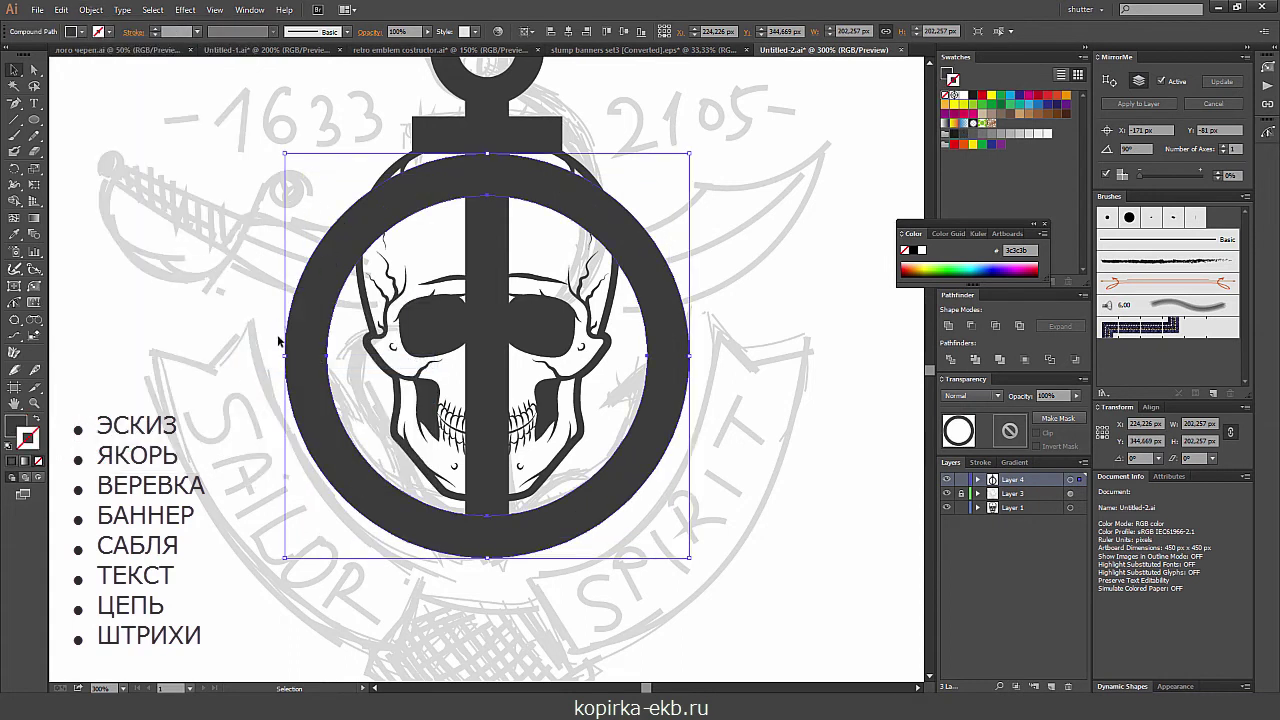
key(shift+e)
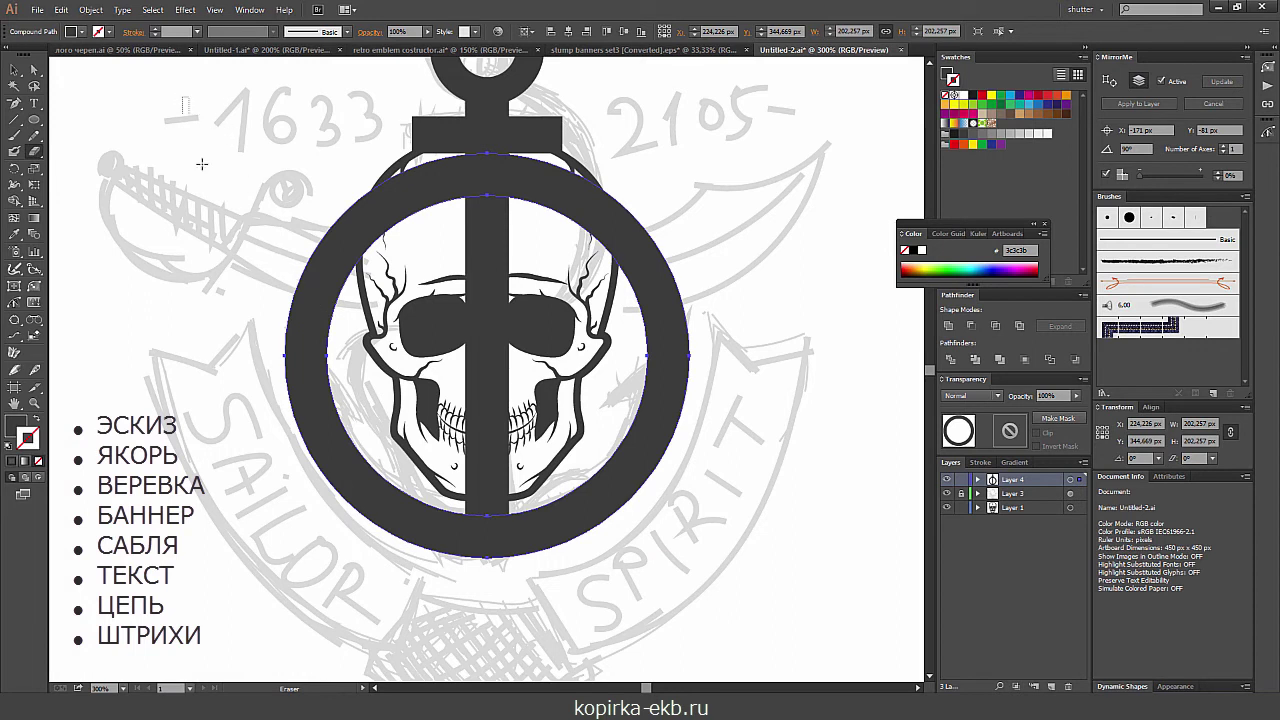
drag(185, 110, 740, 352)
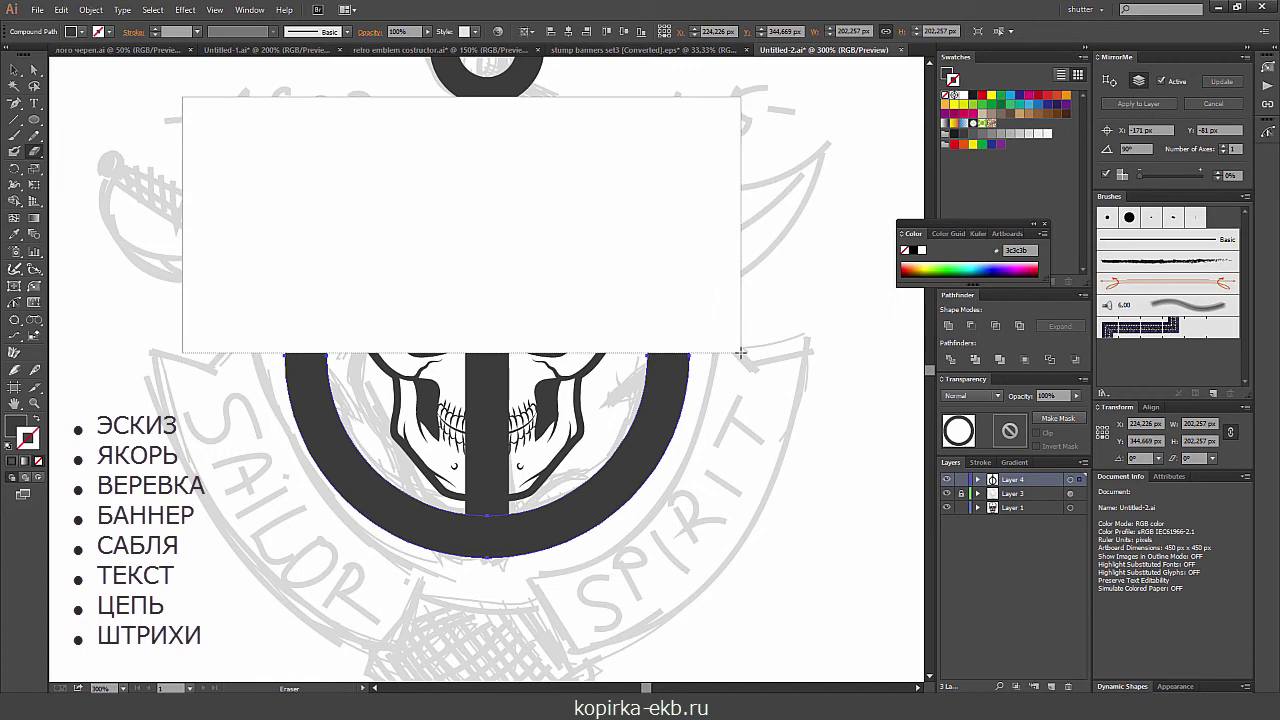
drag(740, 352, 745, 358)
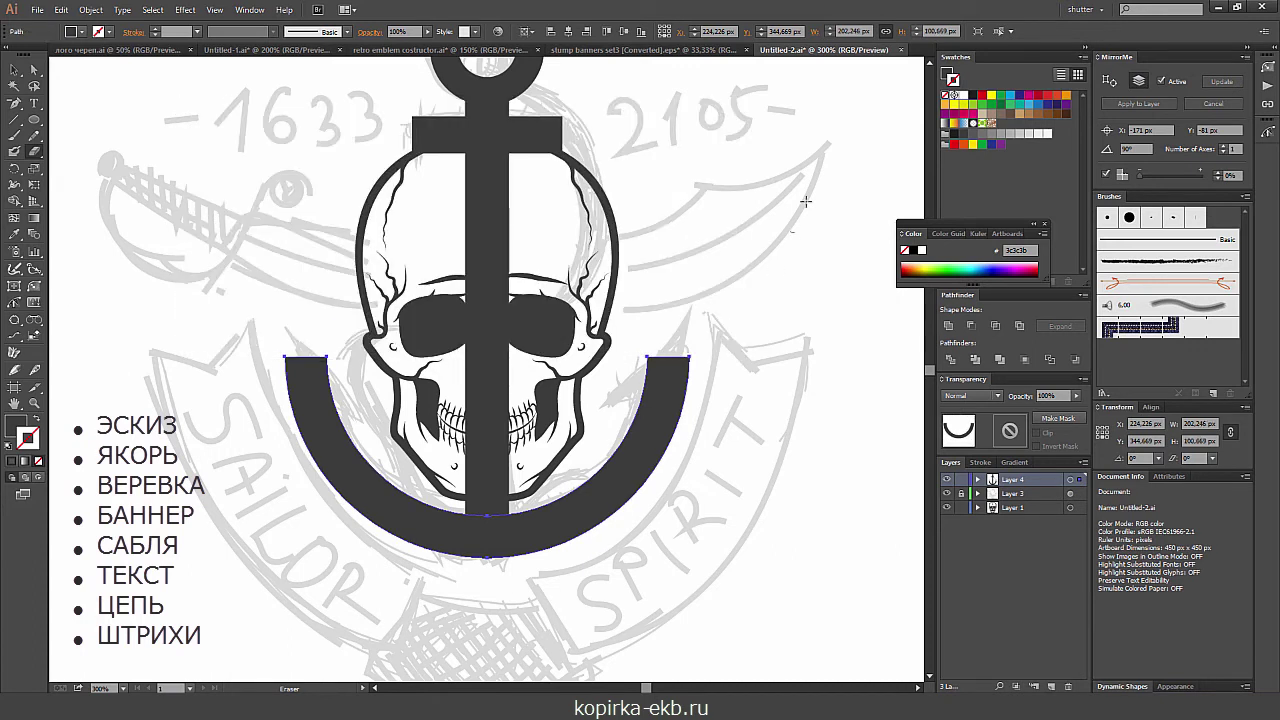
- Delete the arc's inner top-left point and drag the bottom handle left to taper the left arm
key(ctrl+equal)
key(v)
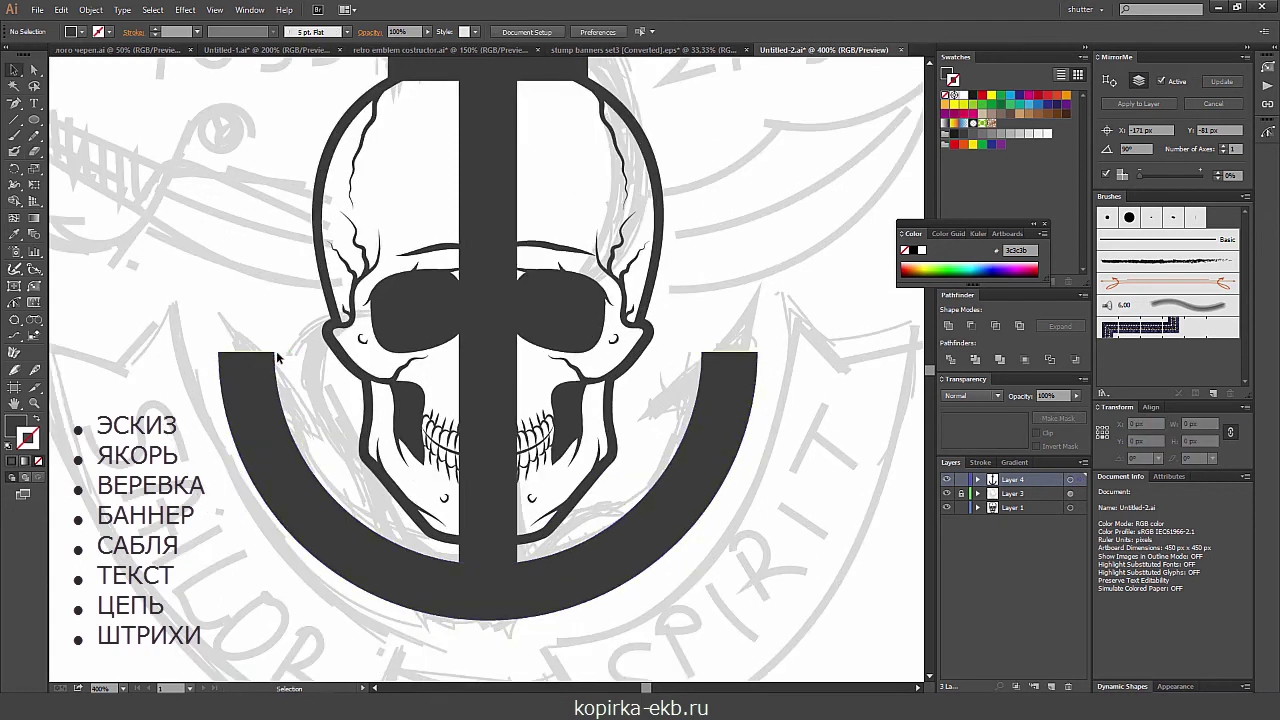
key(minus)
key(ctrl+shift+a)
key(p)
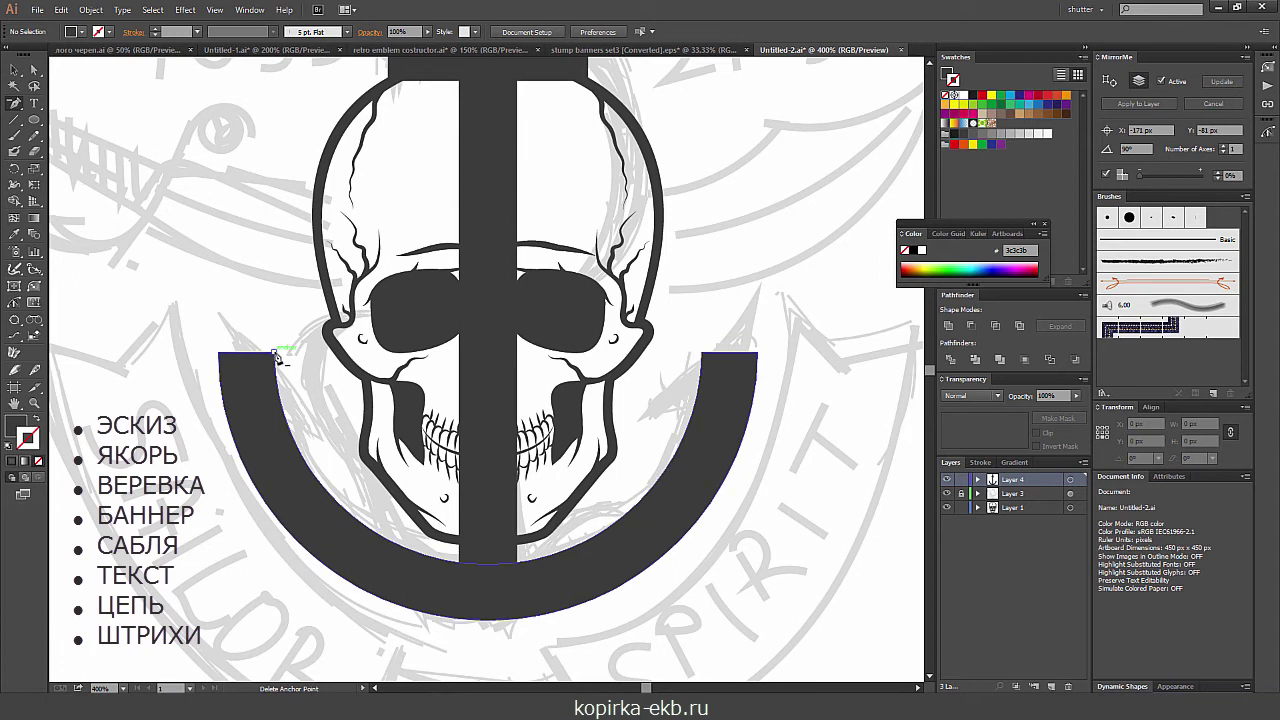
click(274, 356)
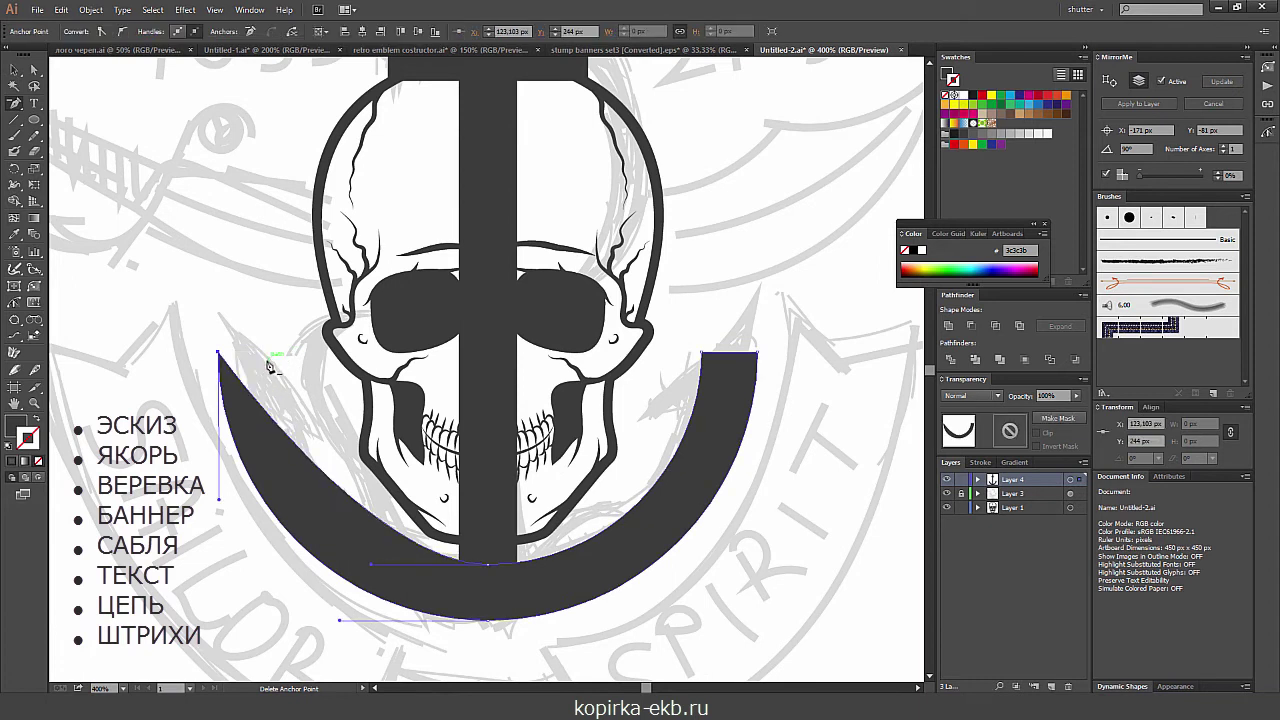
key(a)
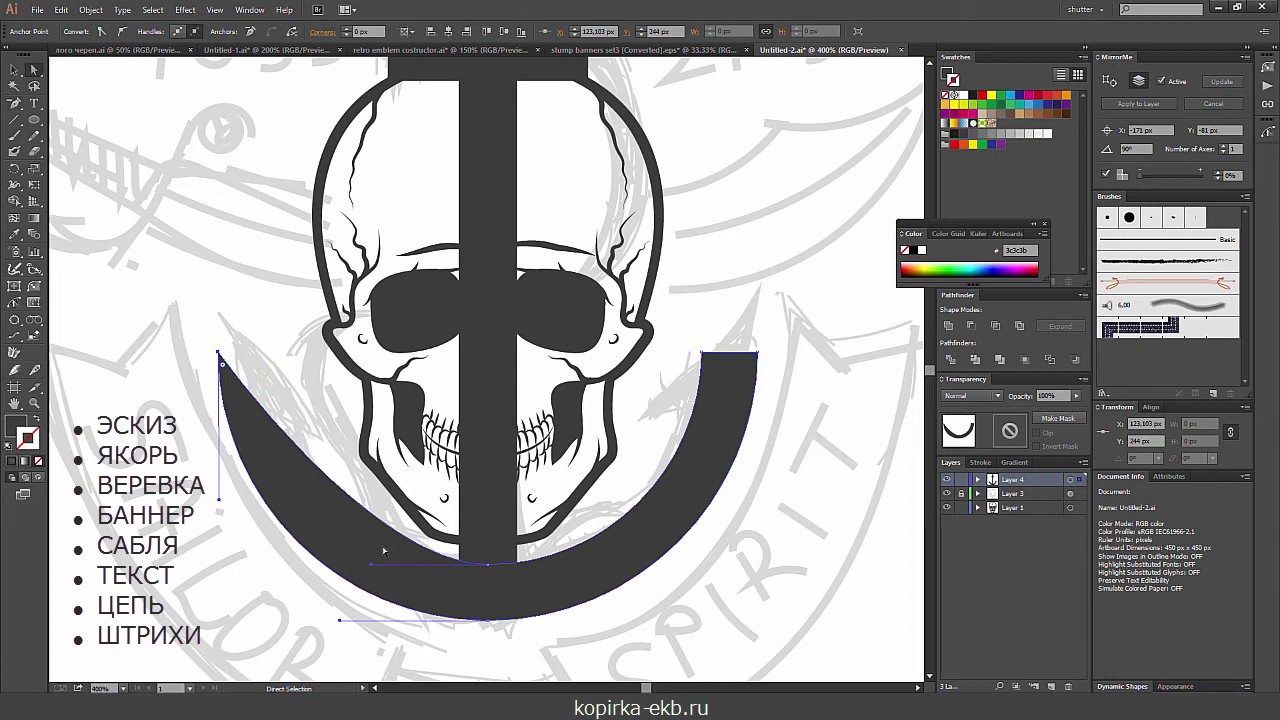
drag(372, 567, 297, 566)
scroll(193, 495, up, 1)
- Draw a rectangle beside the arc's left tip and drag its corners into a pointed blade
drag(34, 120, 63, 120)
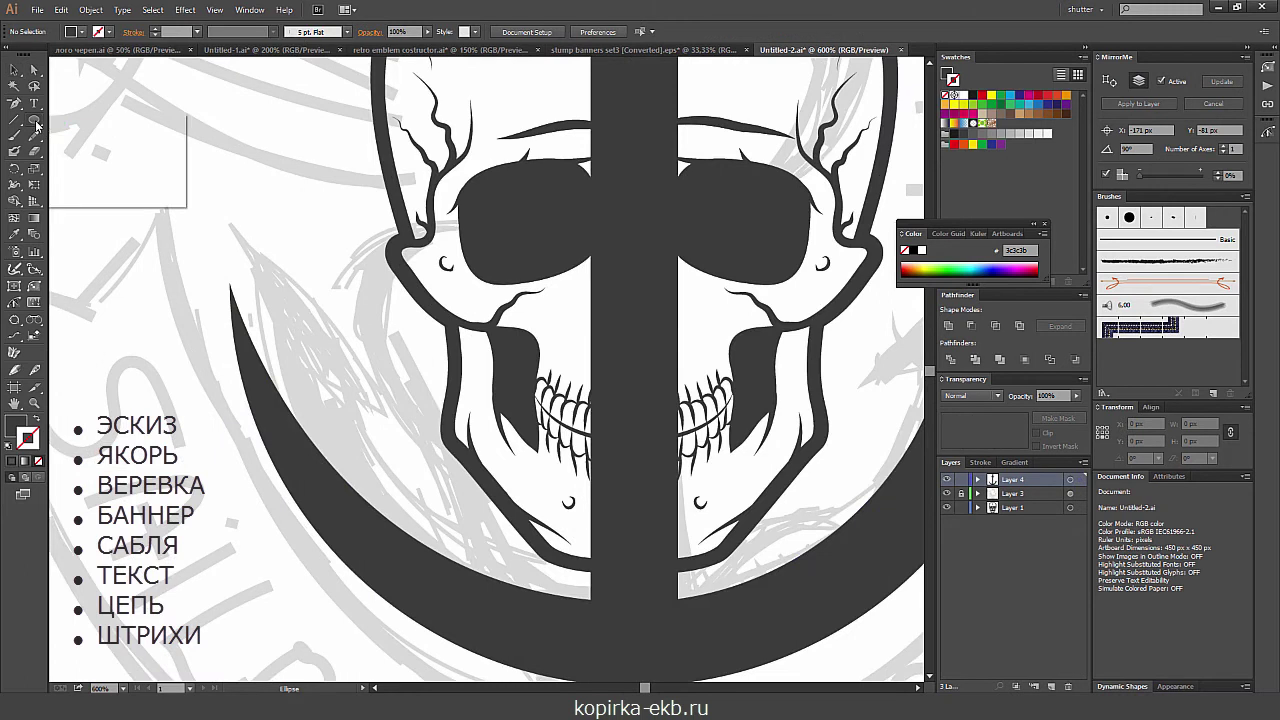
mouse_move(230, 284)
mouse_down()
mouse_move(304, 393)
mouse_move(375, 452)
mouse_up()
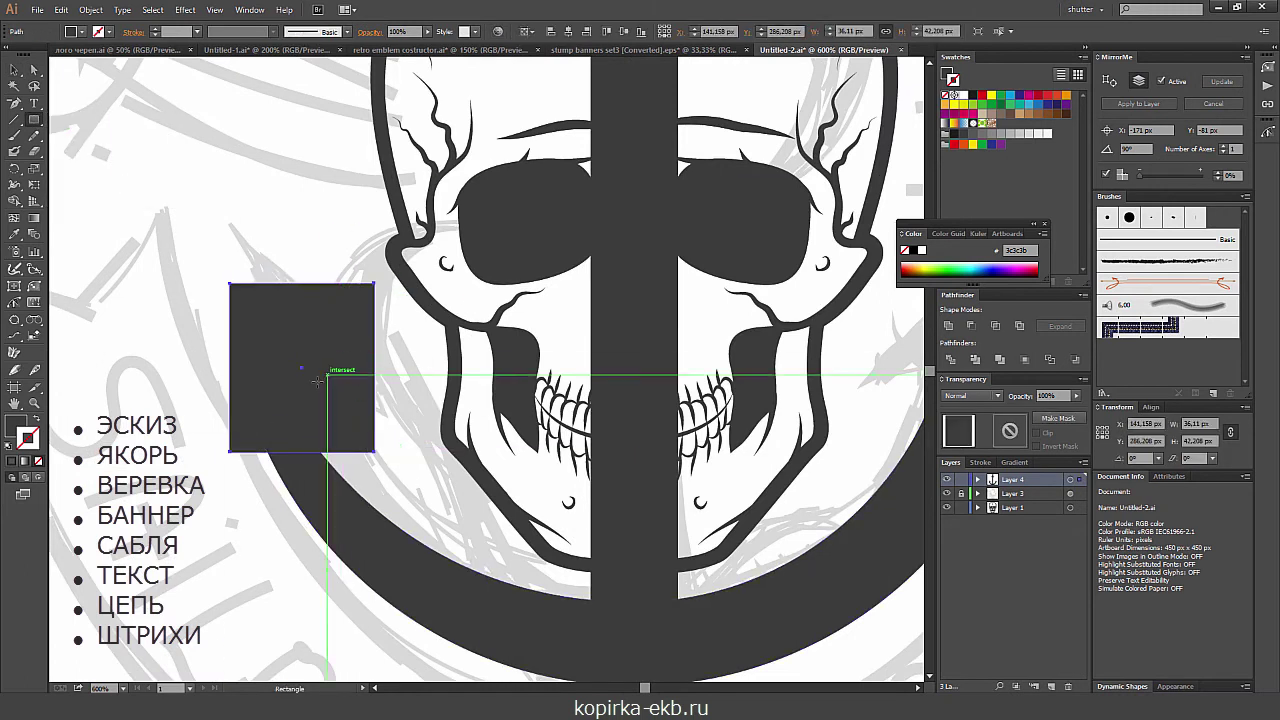
key(a)
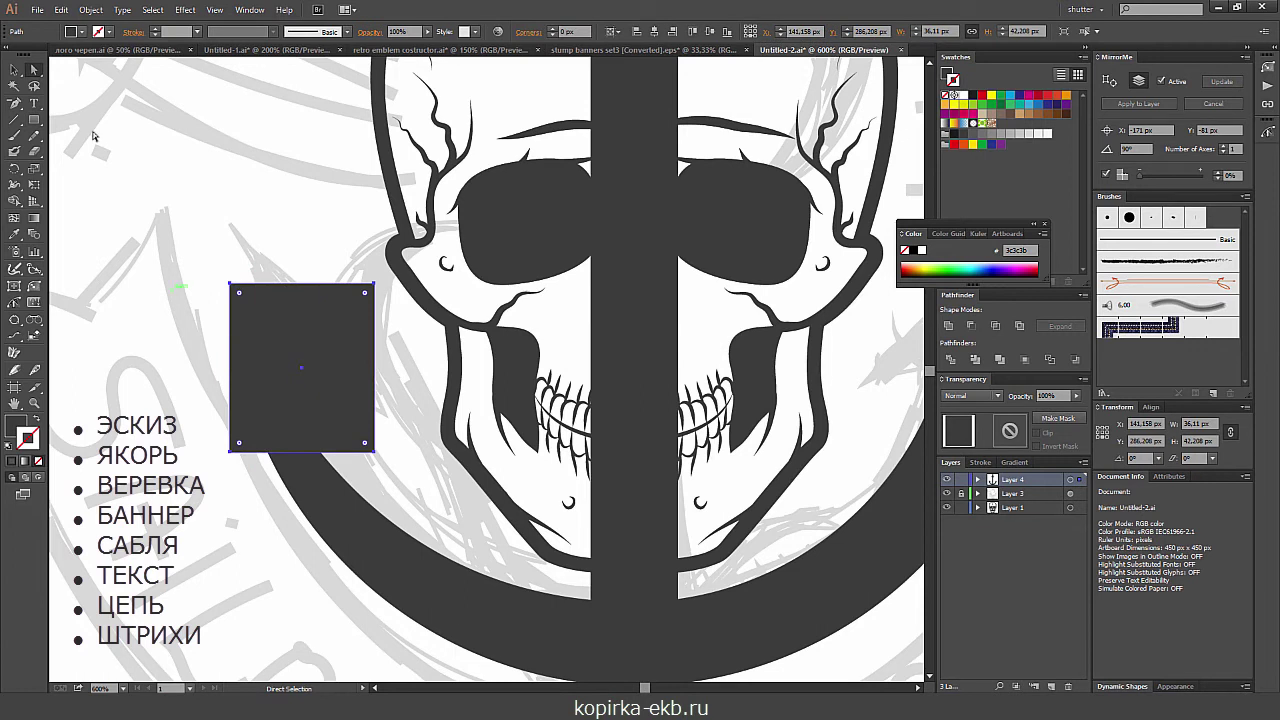
click(230, 452)
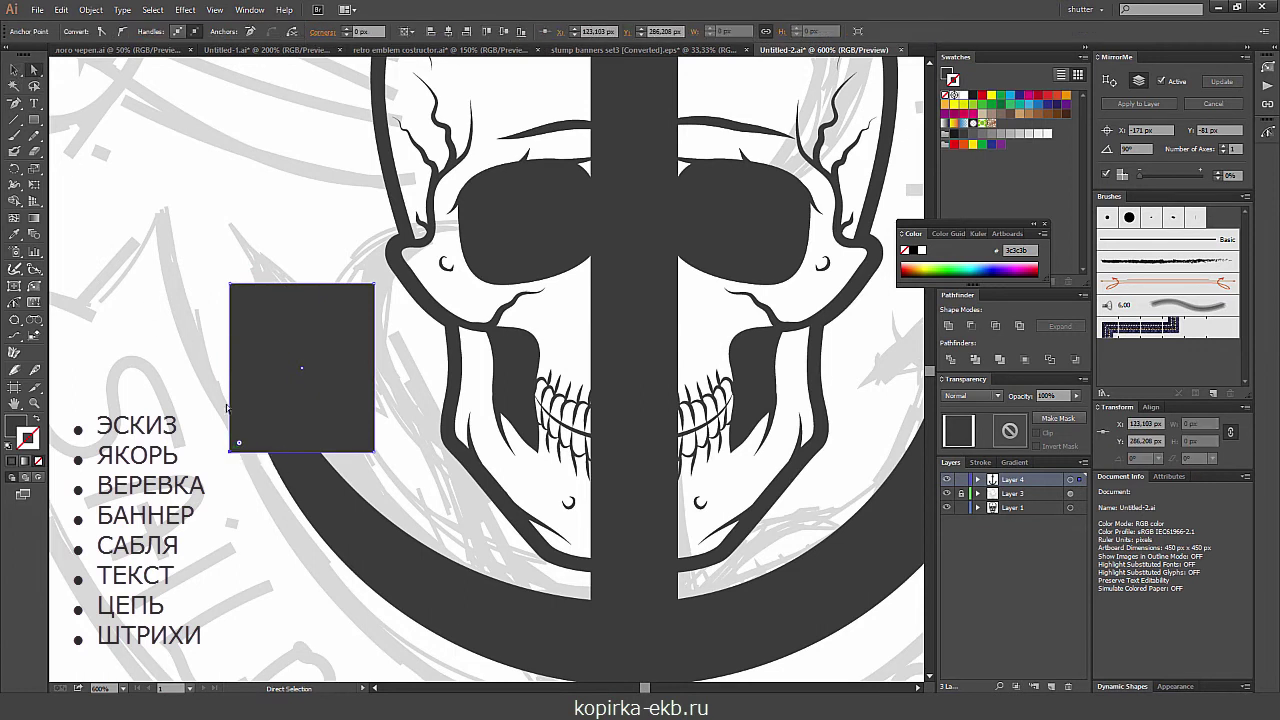
drag(230, 452, 302, 470)
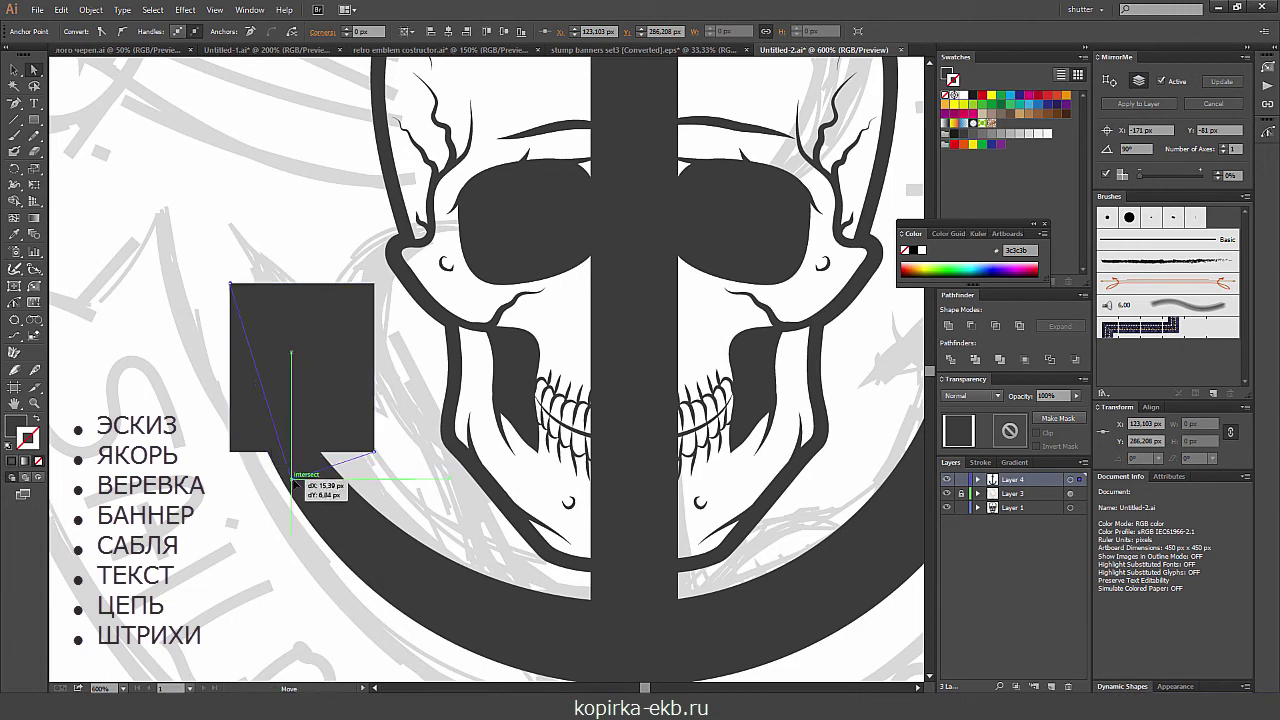
mouse_move(375, 287)
mouse_down()
mouse_move(375, 455)
mouse_move(394, 459)
mouse_up()
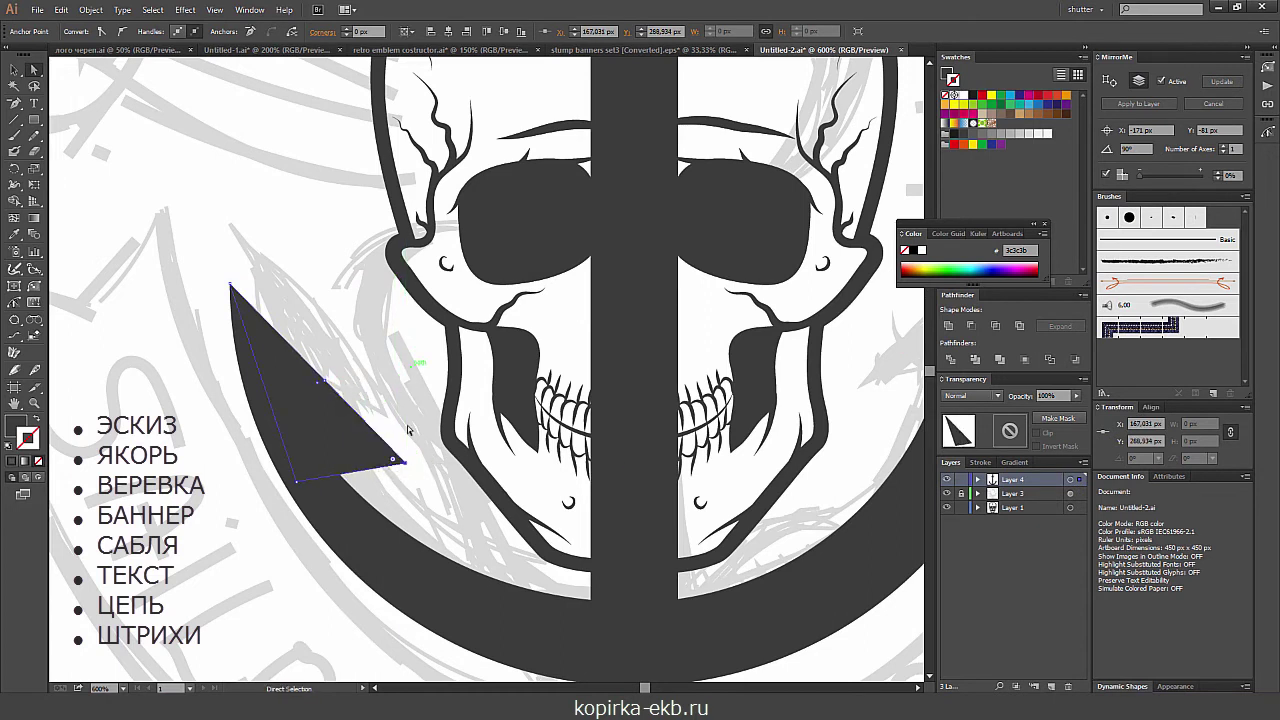
drag(394, 460, 400, 461)
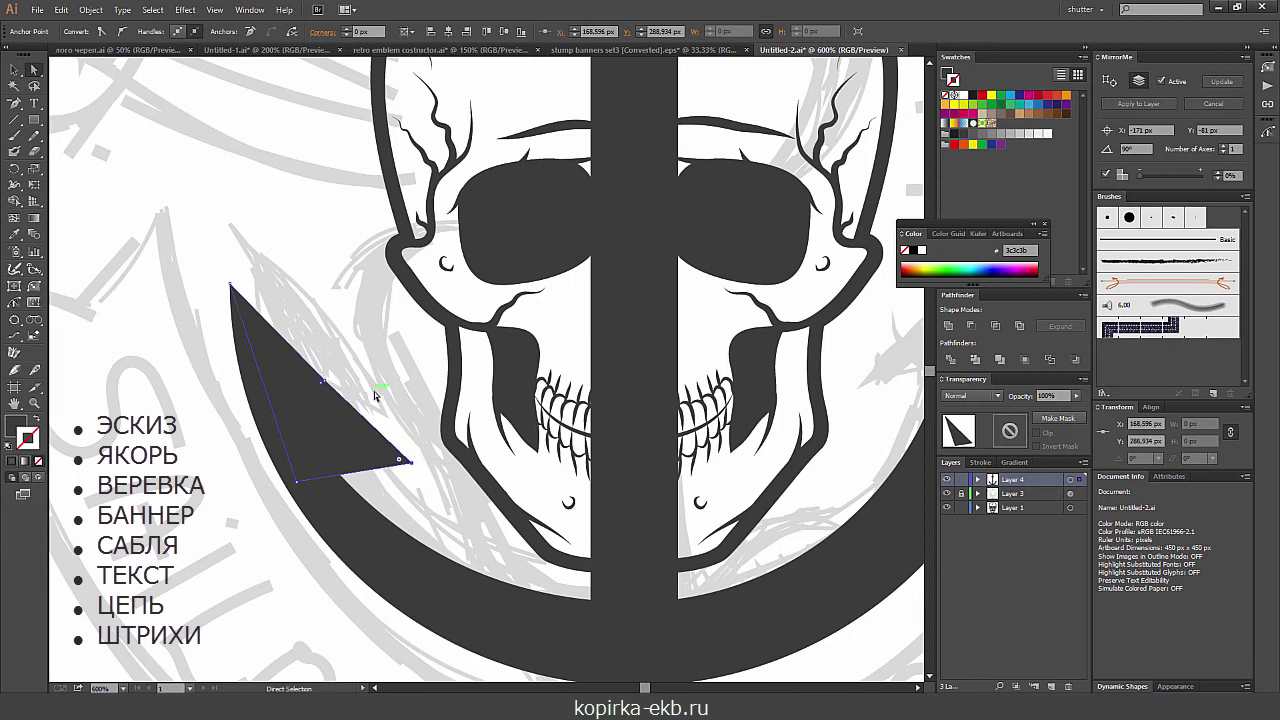
- Delete an extra blade point, curve its diagonal edge, and lower its bottom-right point
key(p)
click(325, 383)
key(shift+c)
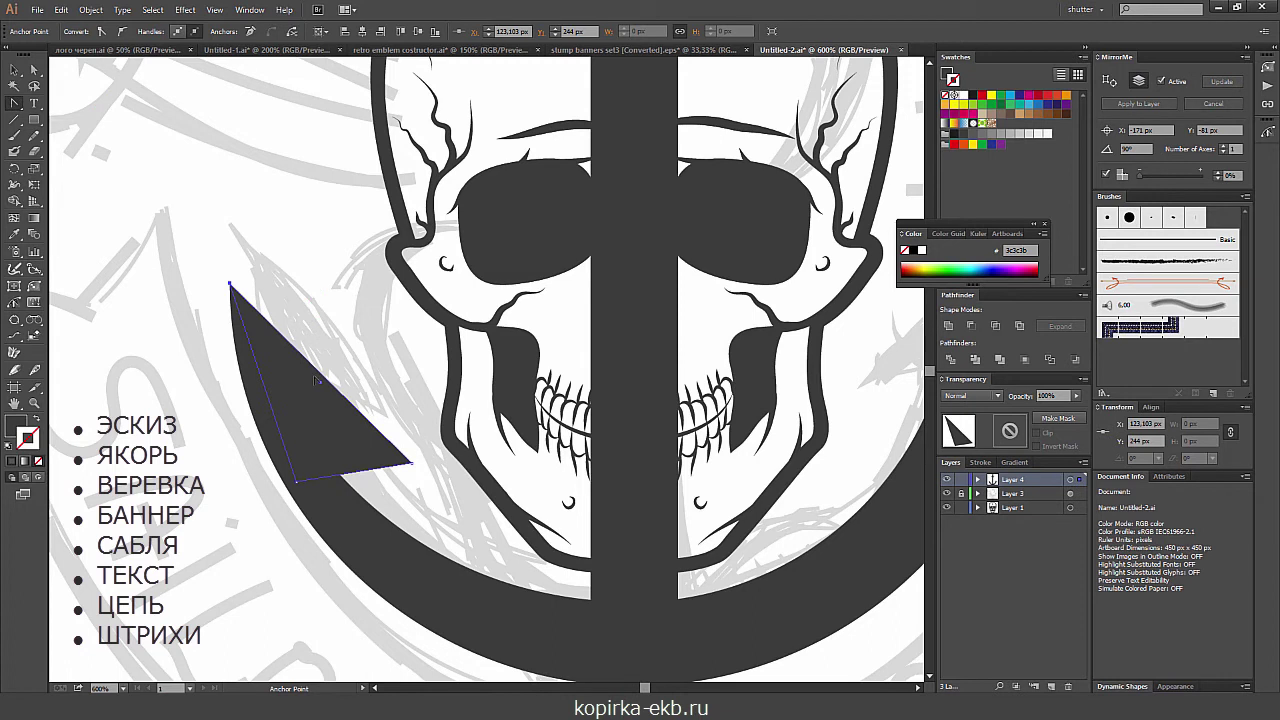
mouse_move(317, 370)
mouse_down()
mouse_move(341, 366)
mouse_move(324, 394)
mouse_move(347, 375)
mouse_up()
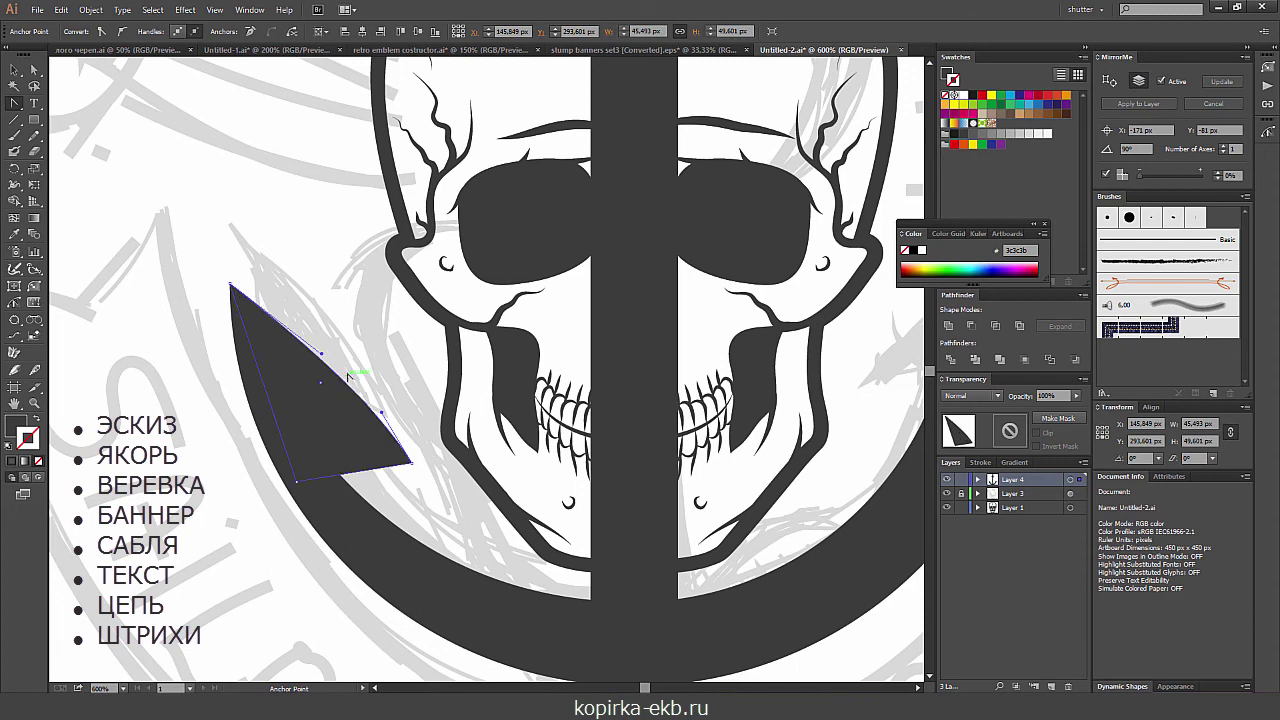
drag(330, 373, 336, 366)
click(412, 462)
key(a)
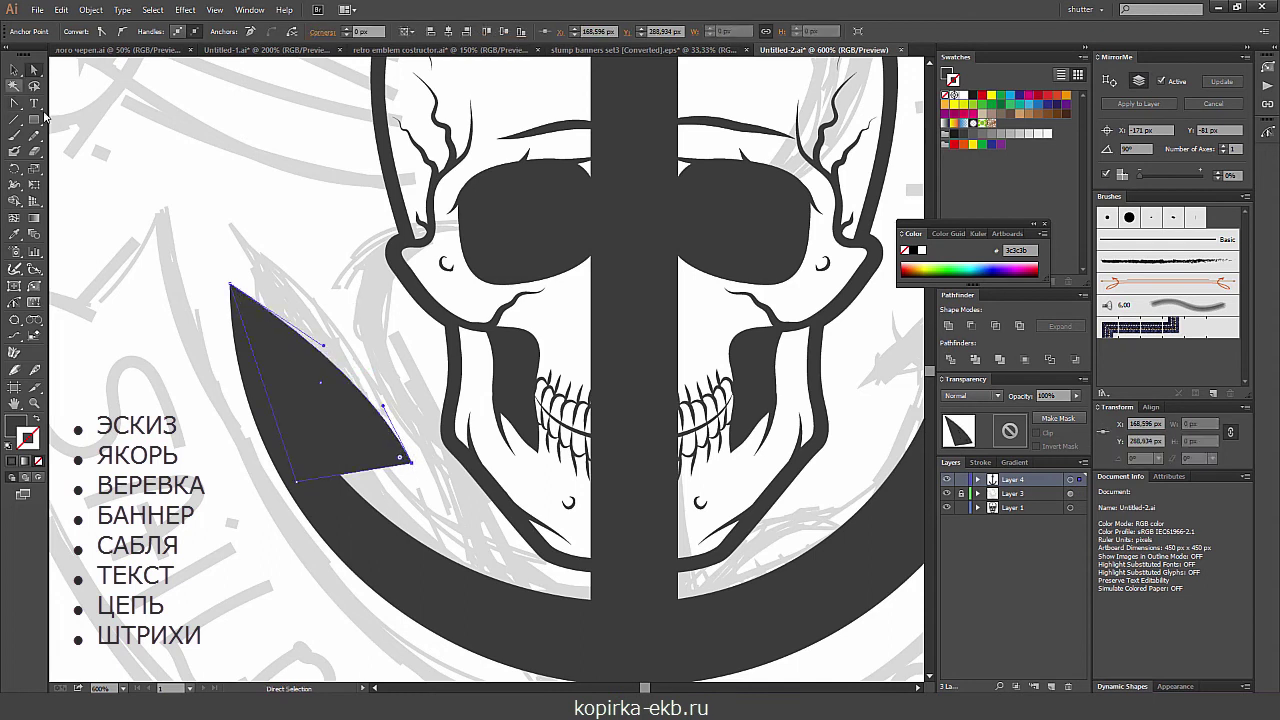
drag(412, 463, 418, 482)
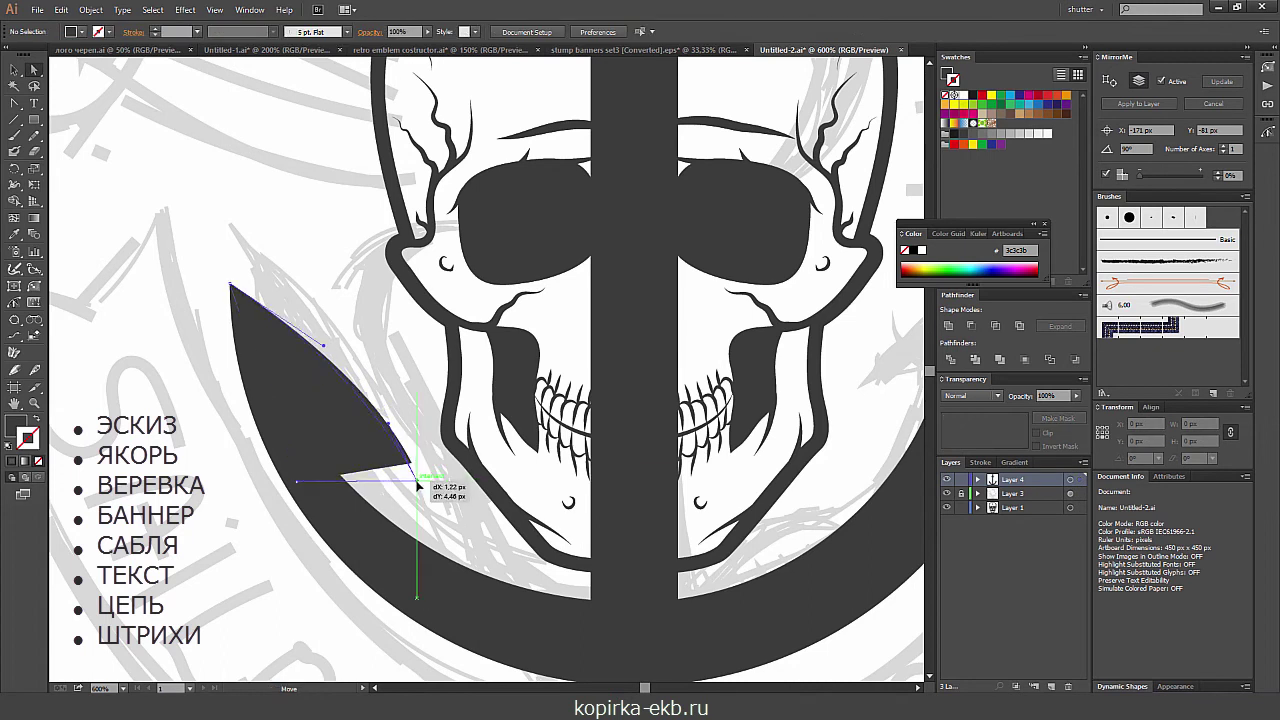
key(ctrl+minus)
key(v)
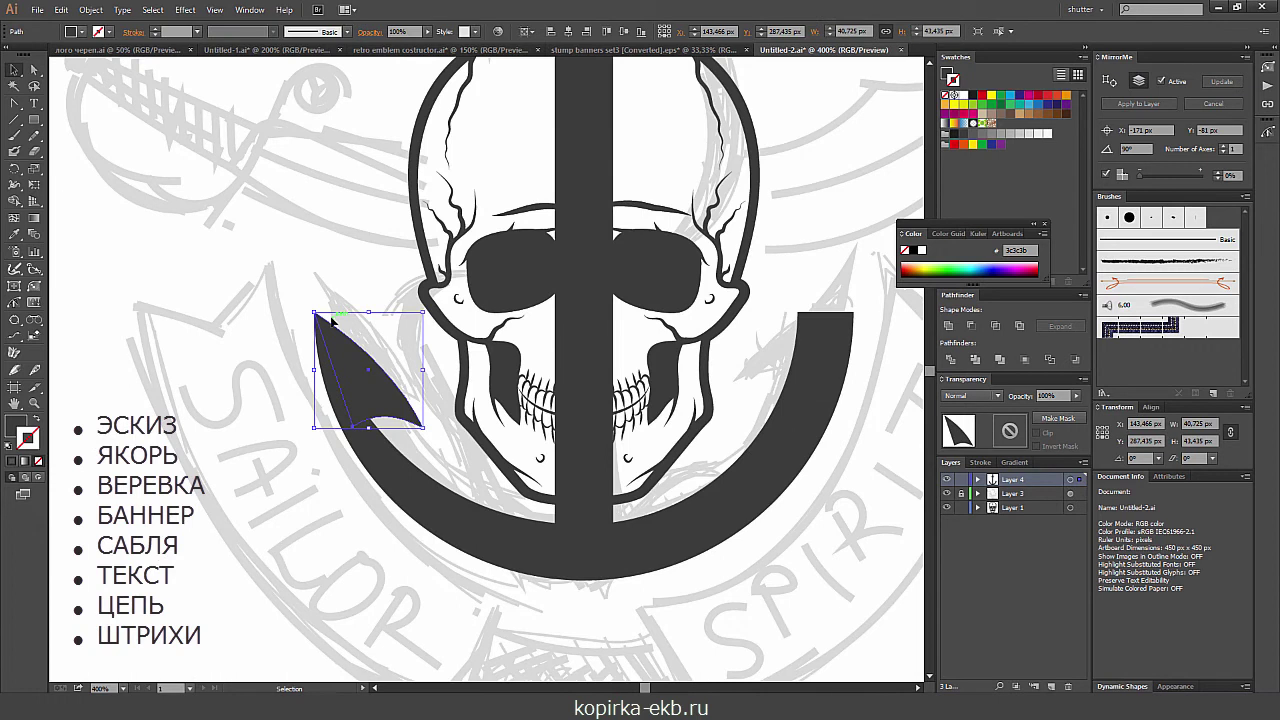
- Send the barb to the back behind the arc, then select both shapes together
key(ctrl)
right_click(351, 364)
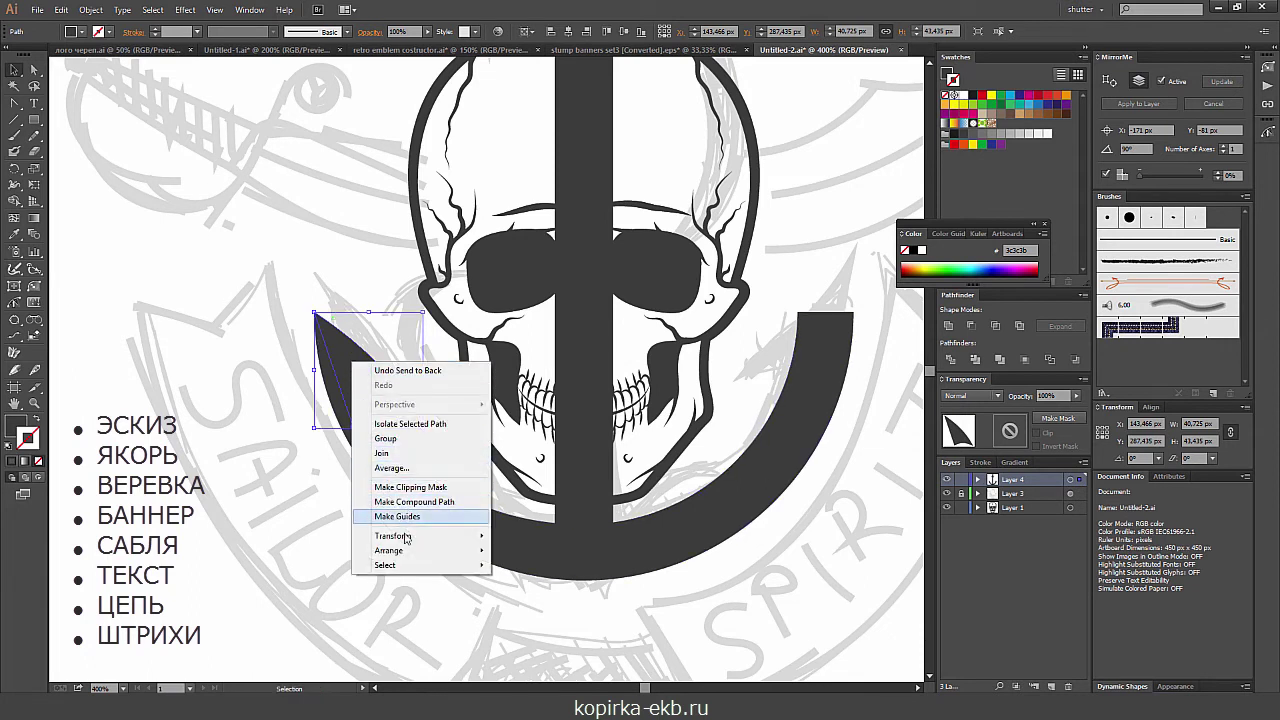
mouse_move(389, 550)
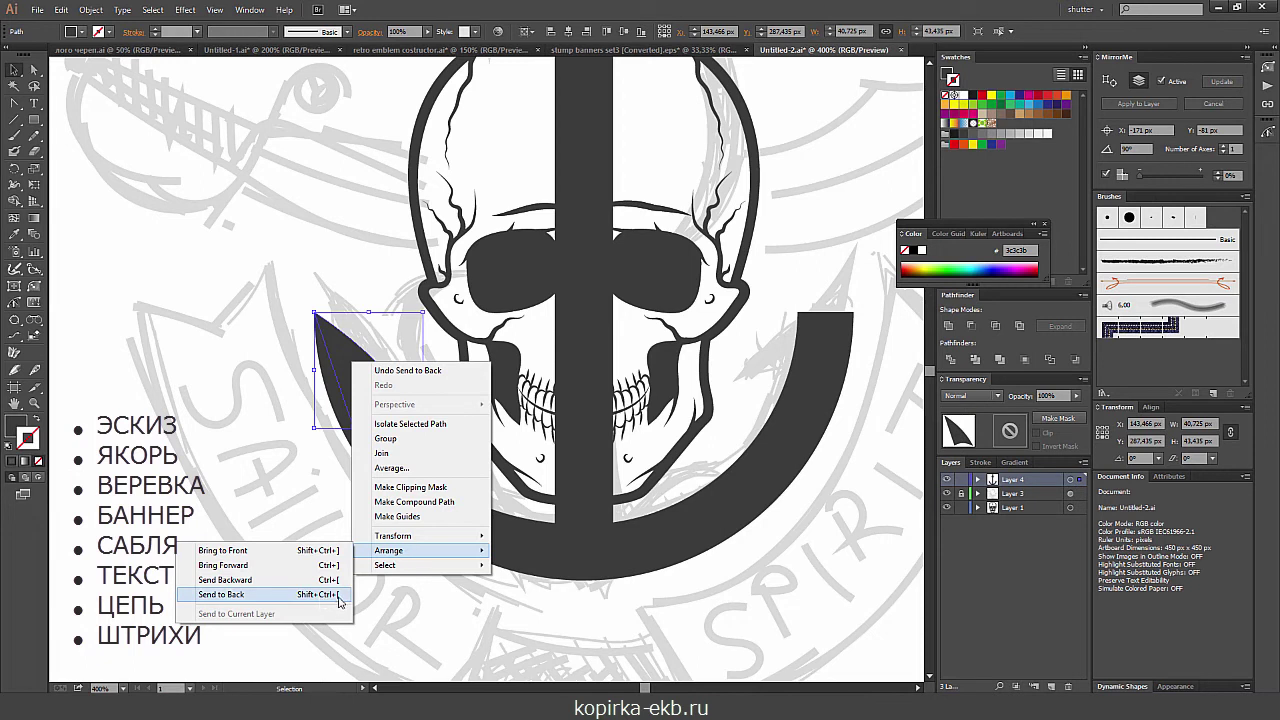
click(341, 595)
shift+click(360, 470)
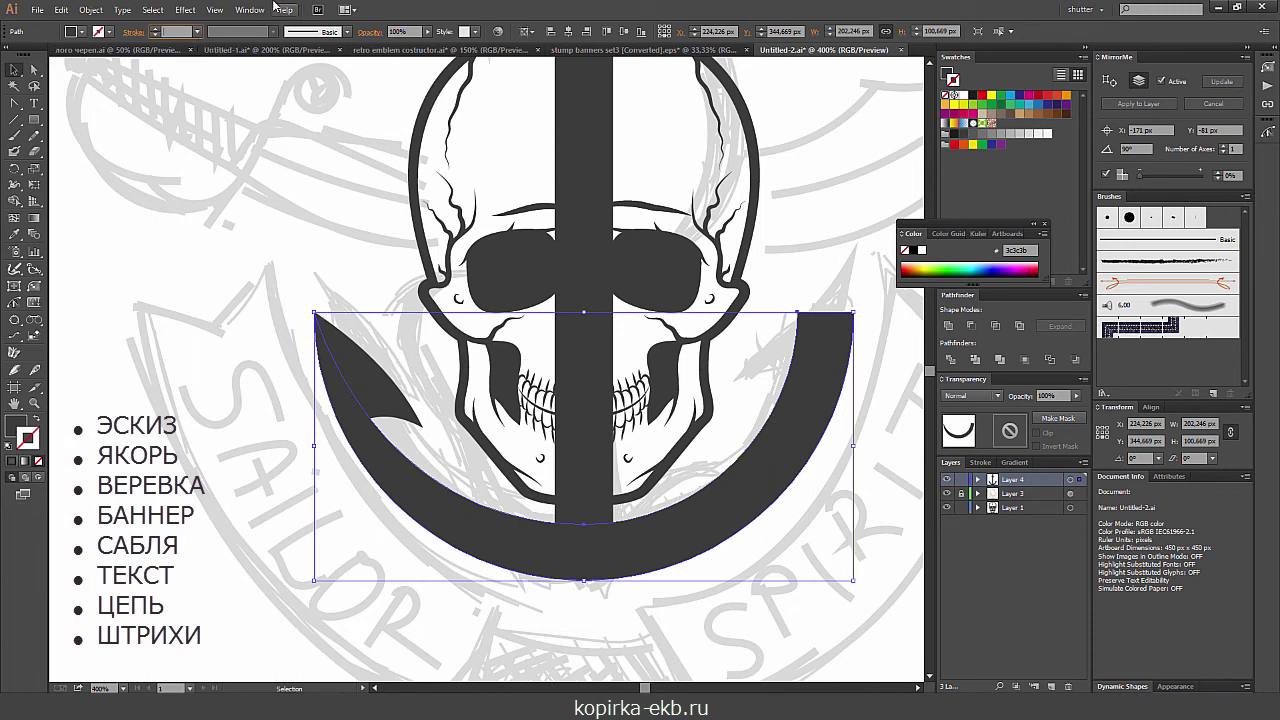
- Give the anchor arc a blue stroke of 5 px
click(108, 32)
click(93, 65)
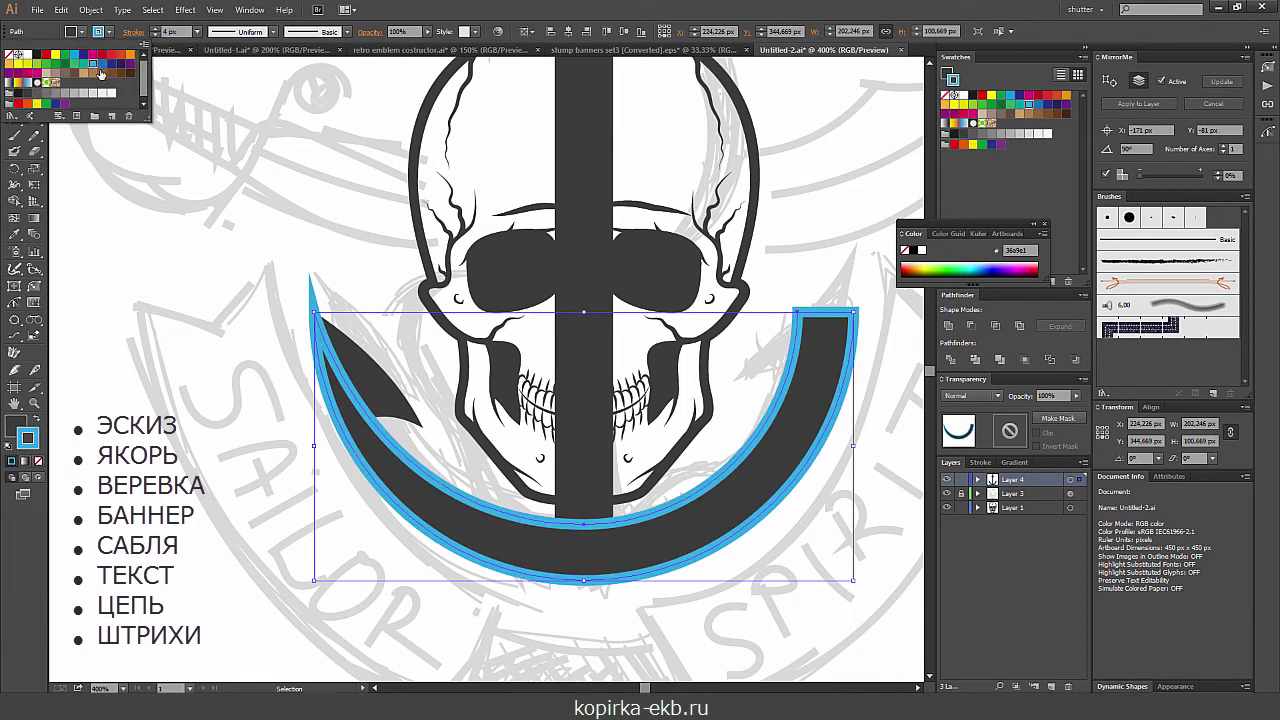
click(168, 32)
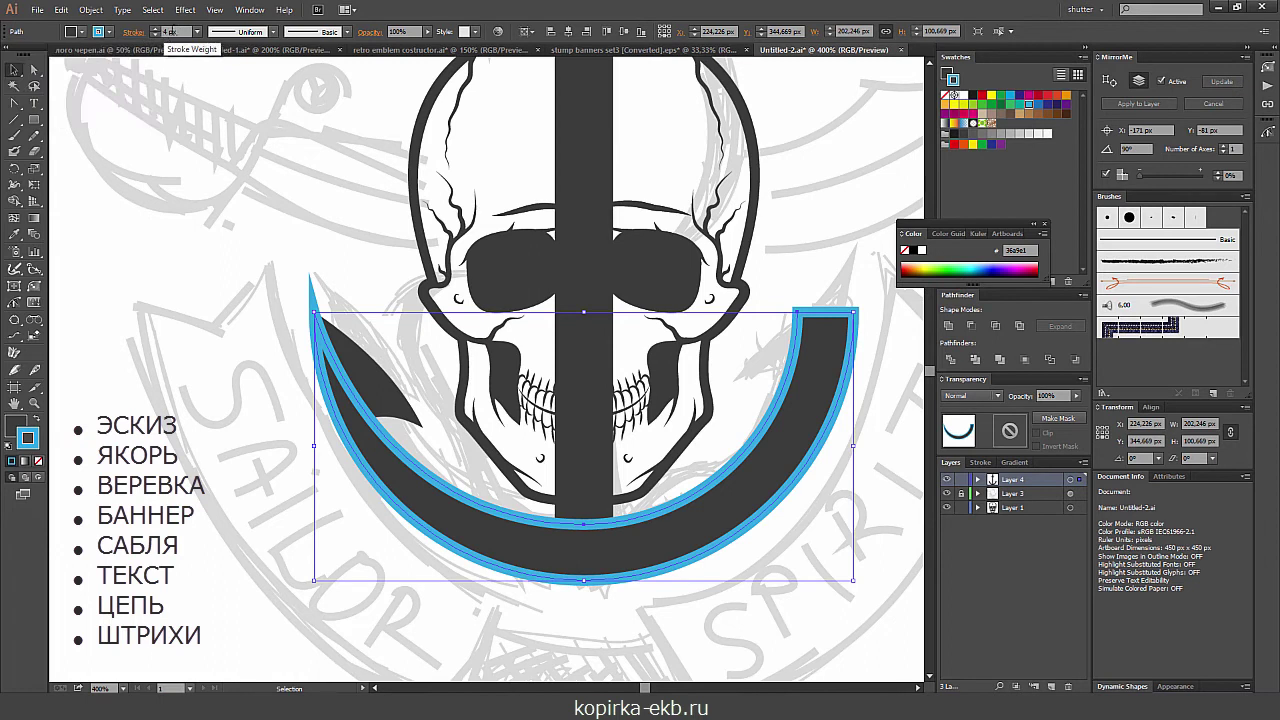
text(5)
key(Return)
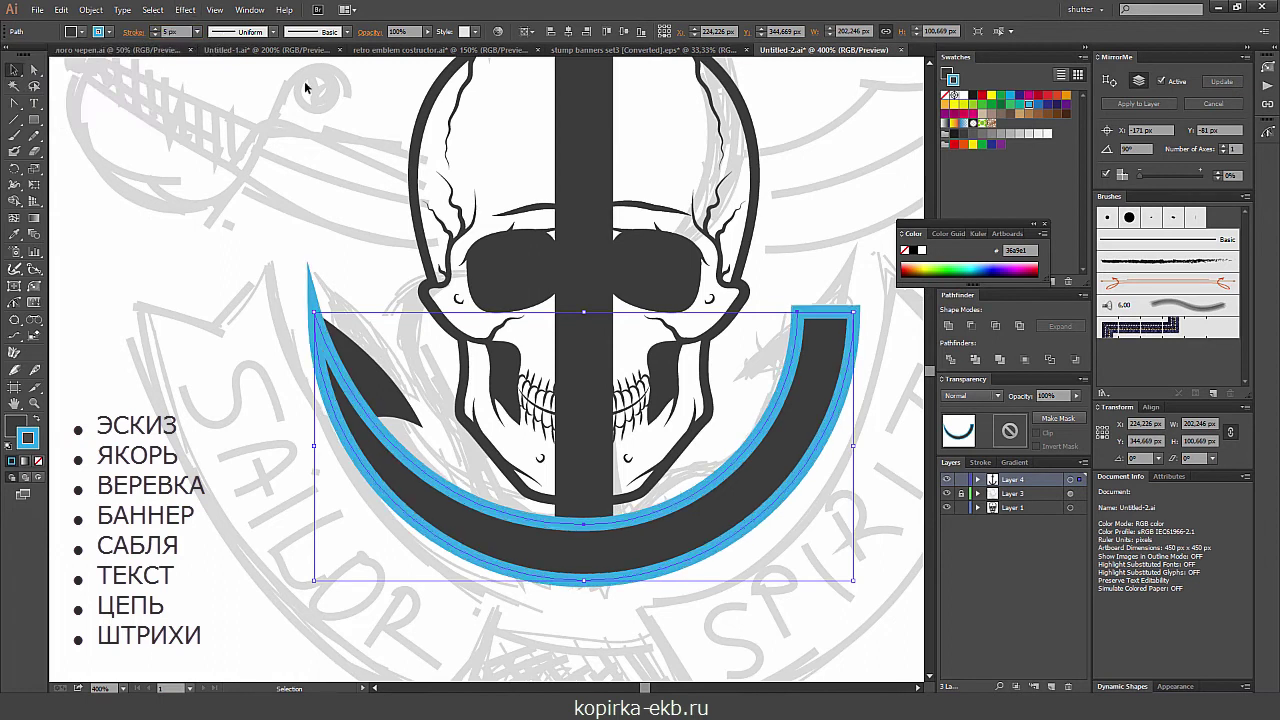
- Outline the blue stroke, ungroup it, and offset the blue shape from the dark crescent
click(90, 9)
mouse_move(105, 298)
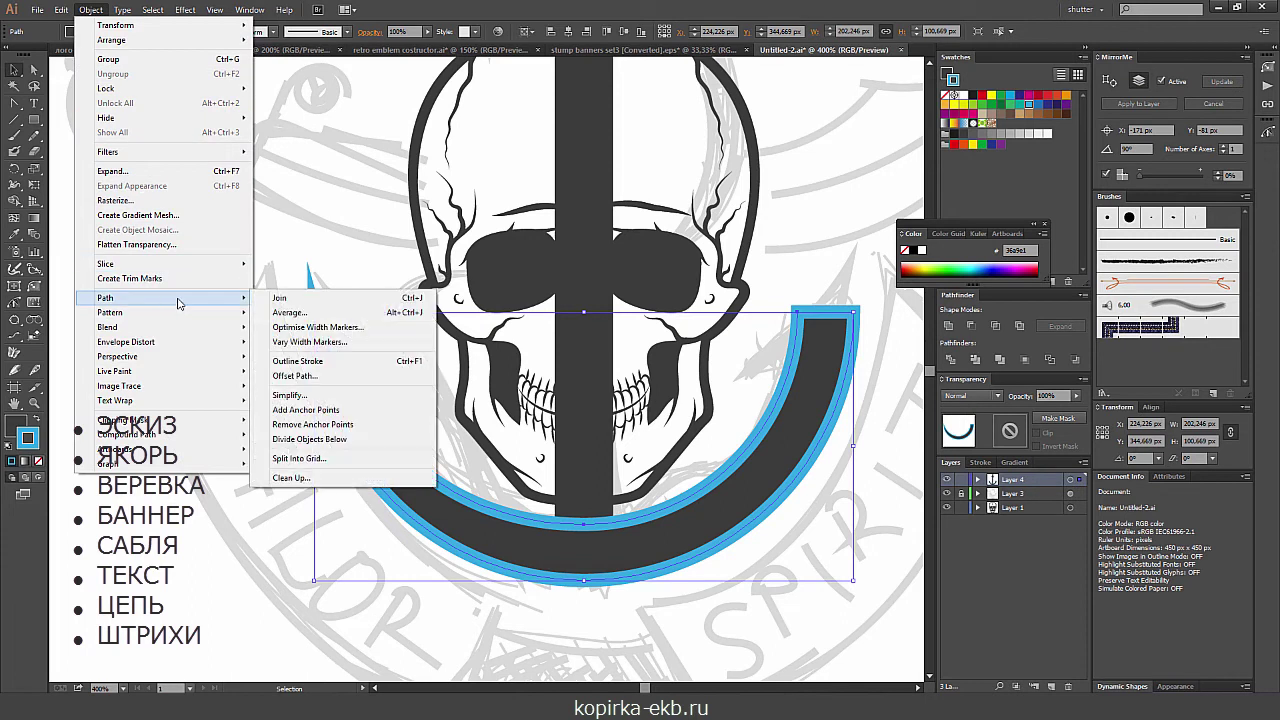
click(312, 362)
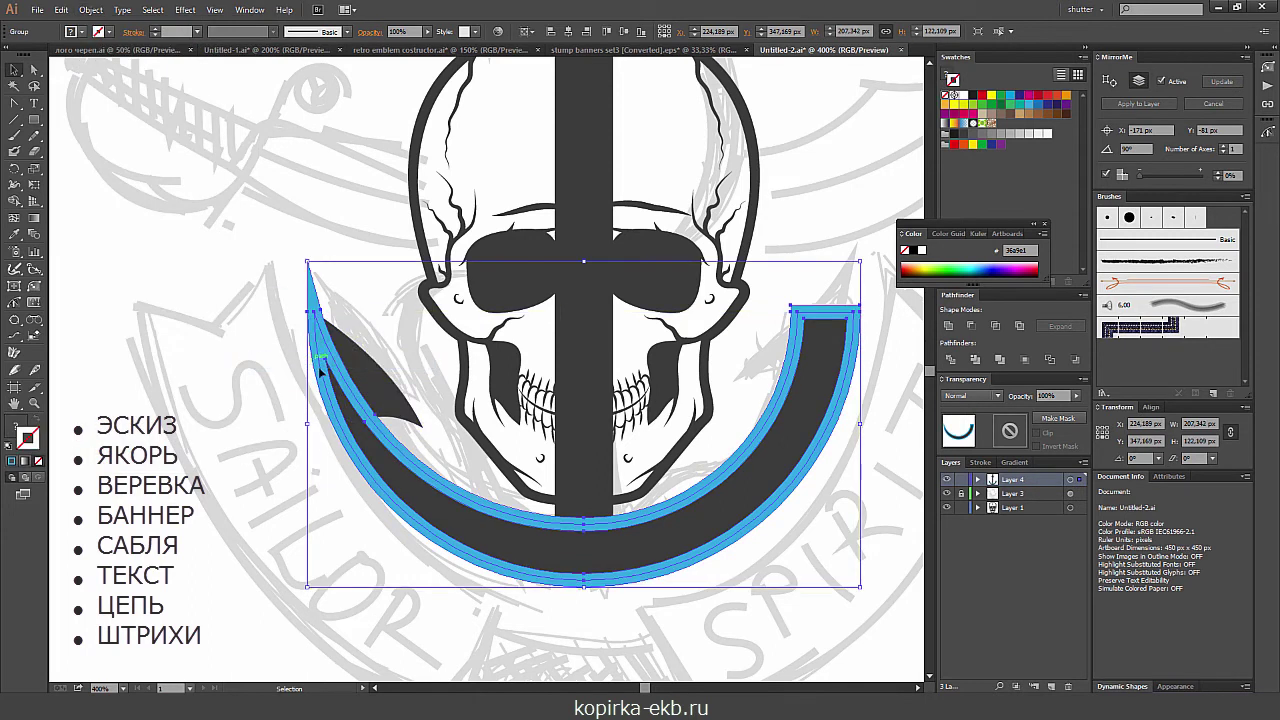
click(324, 295)
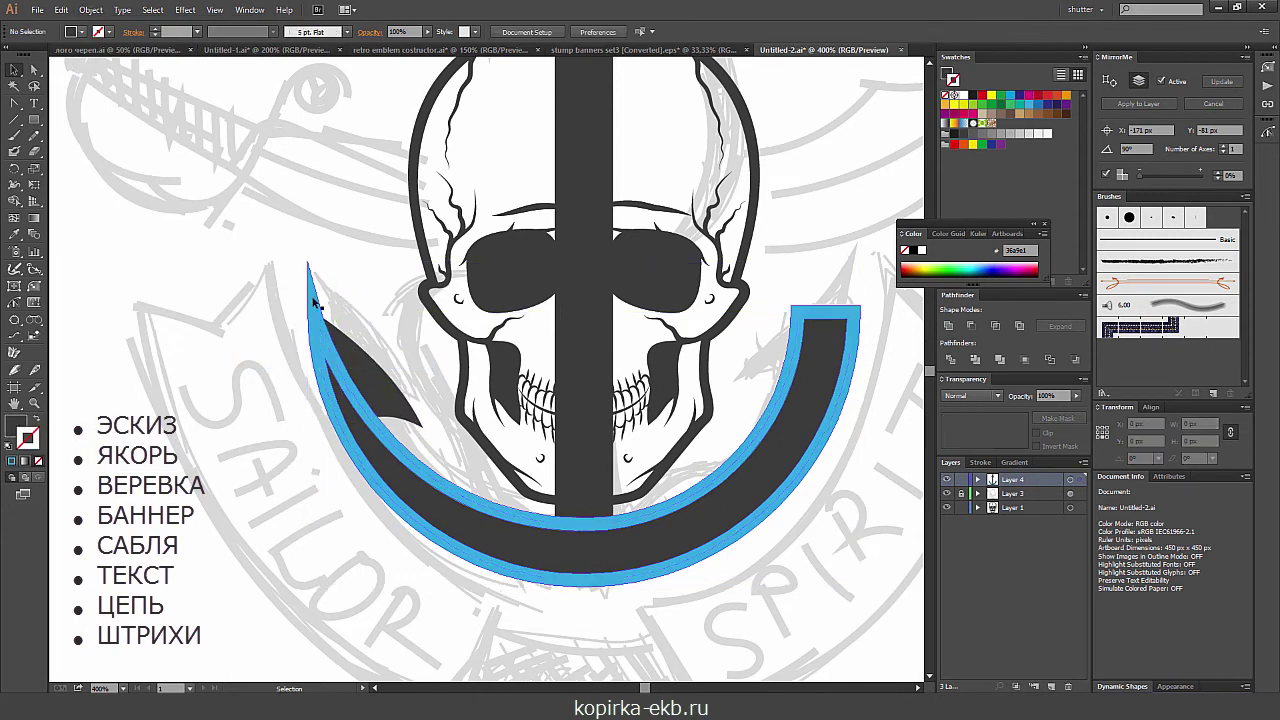
click(312, 296)
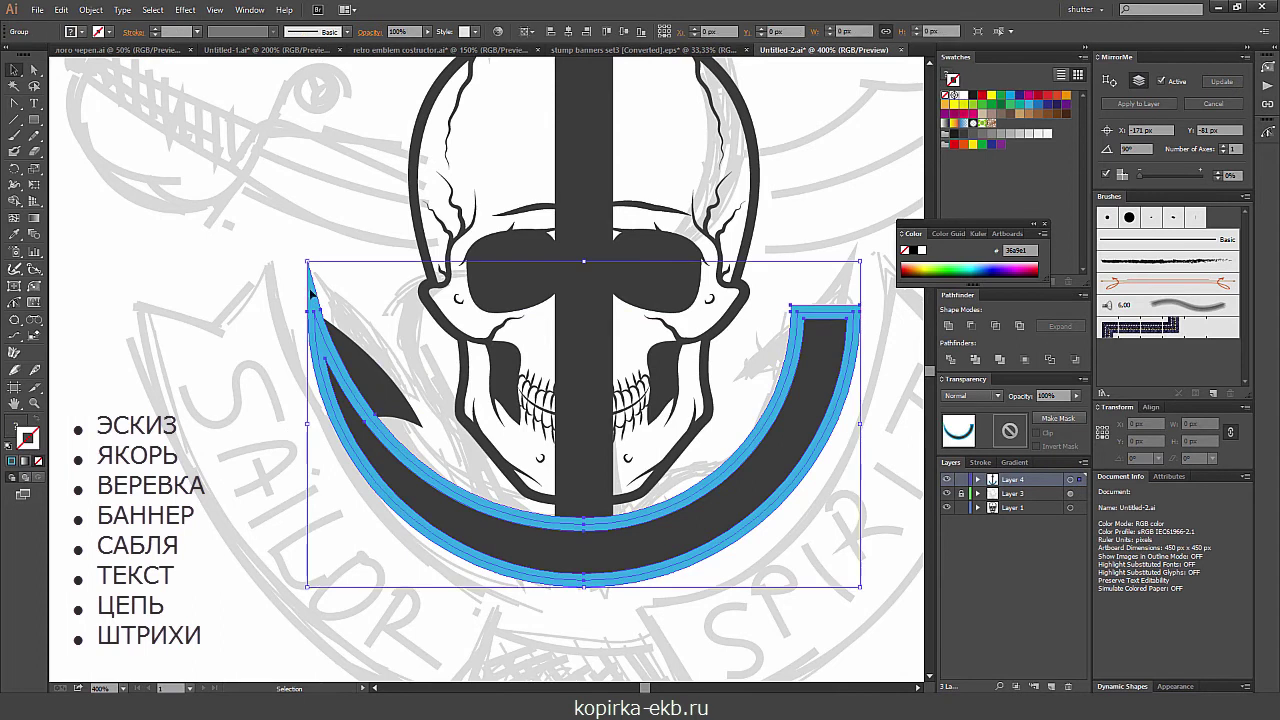
right_click(326, 357)
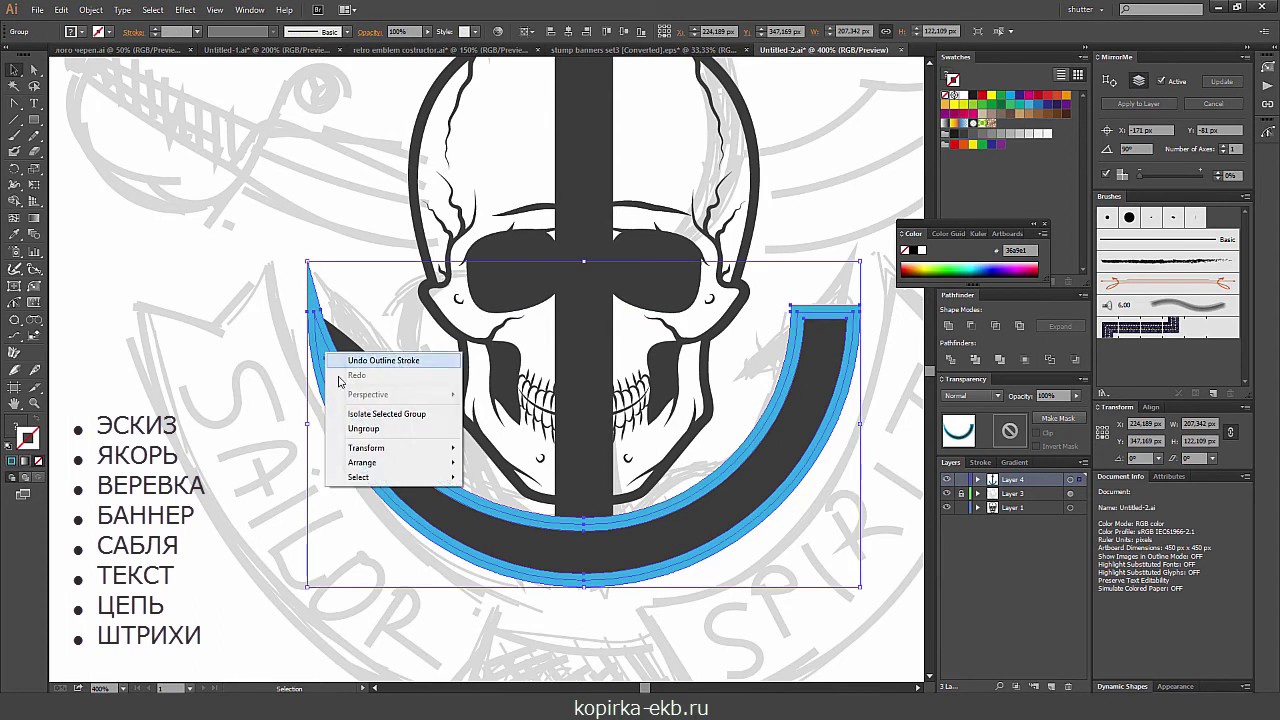
click(373, 429)
mouse_move(315, 340)
mouse_down()
mouse_move(363, 391)
mouse_move(320, 305)
mouse_up()
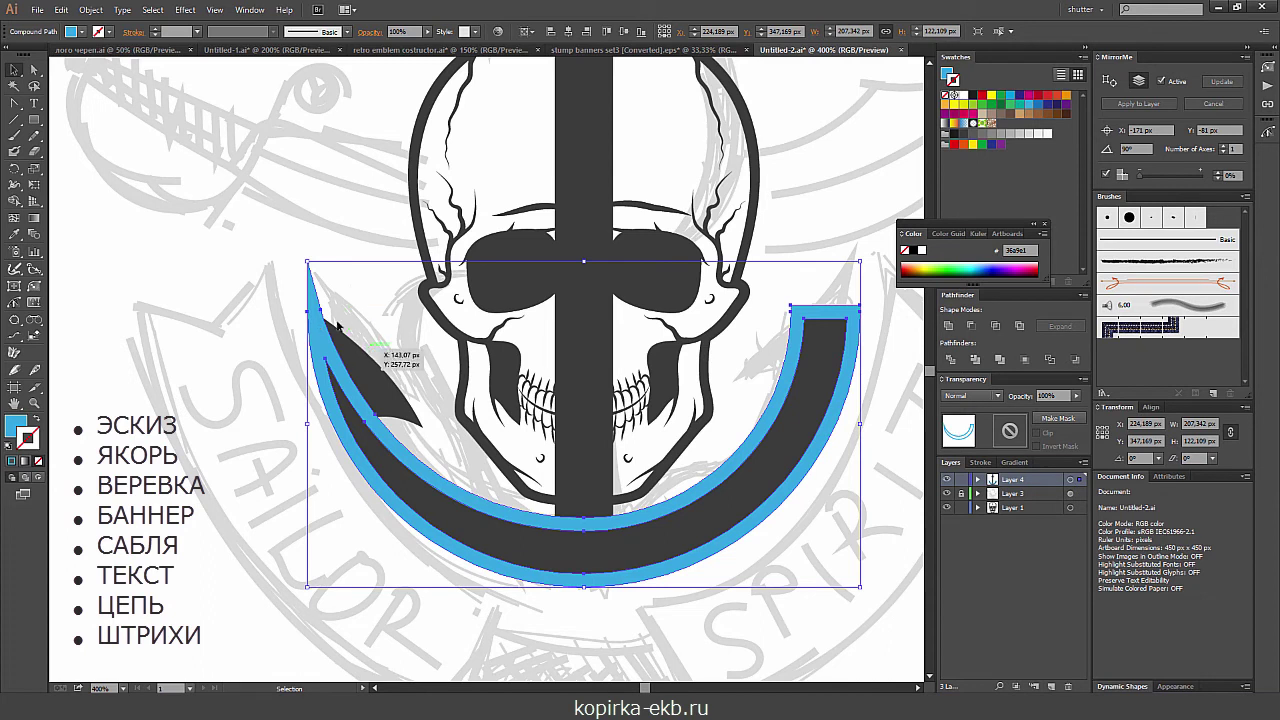
shift+click(380, 379)
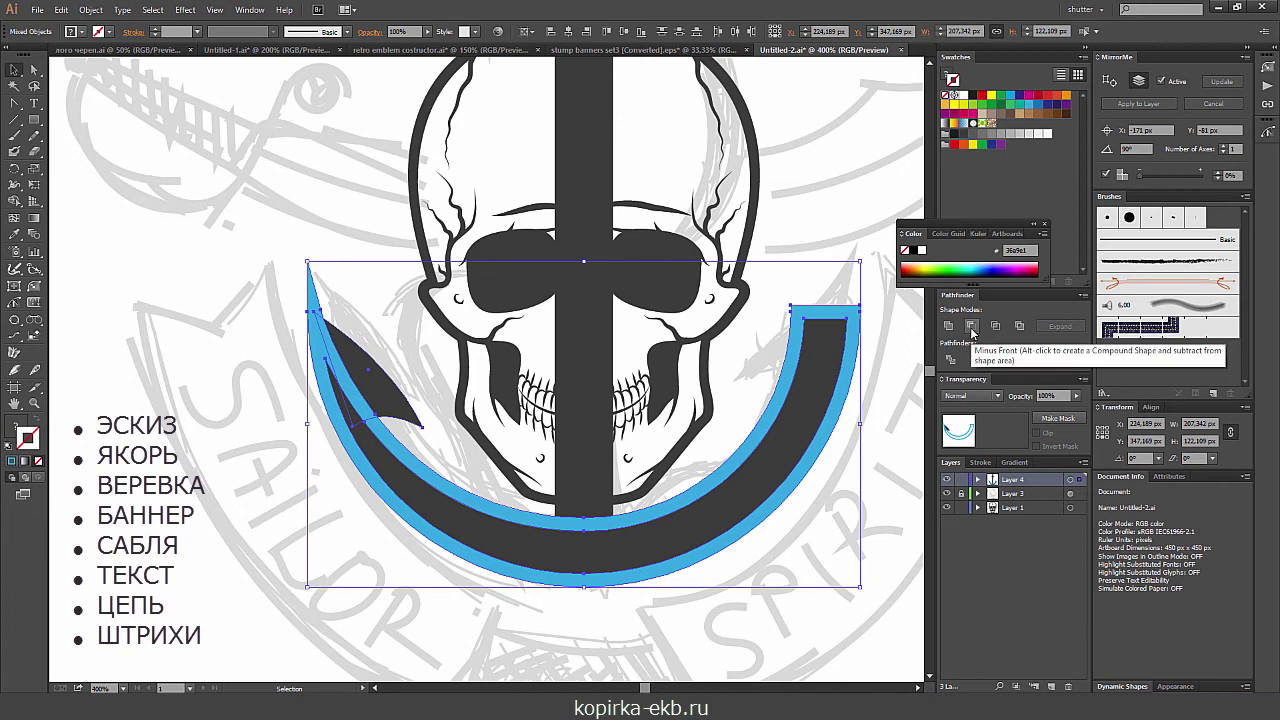
- Subtract the blue arc from the crescent, erase everything right of the shaft, and group the blade
click(970, 328)
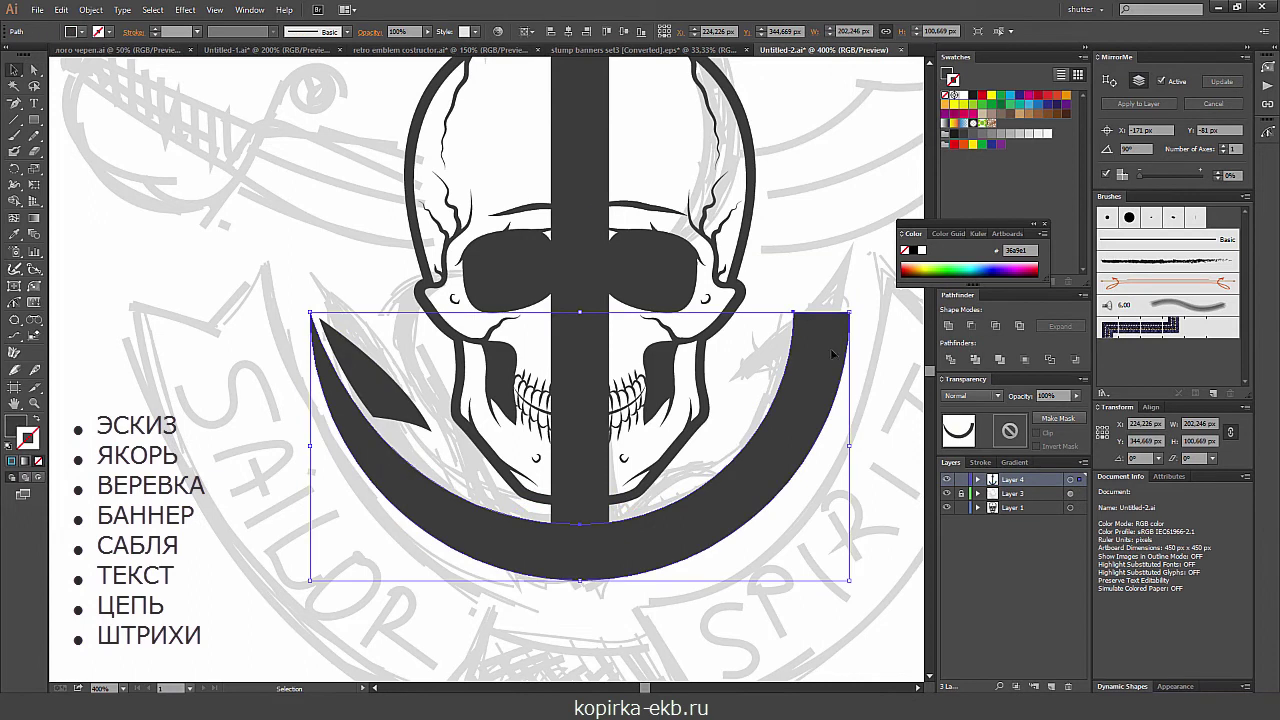
shift+click(640, 400)
key(shift+e)
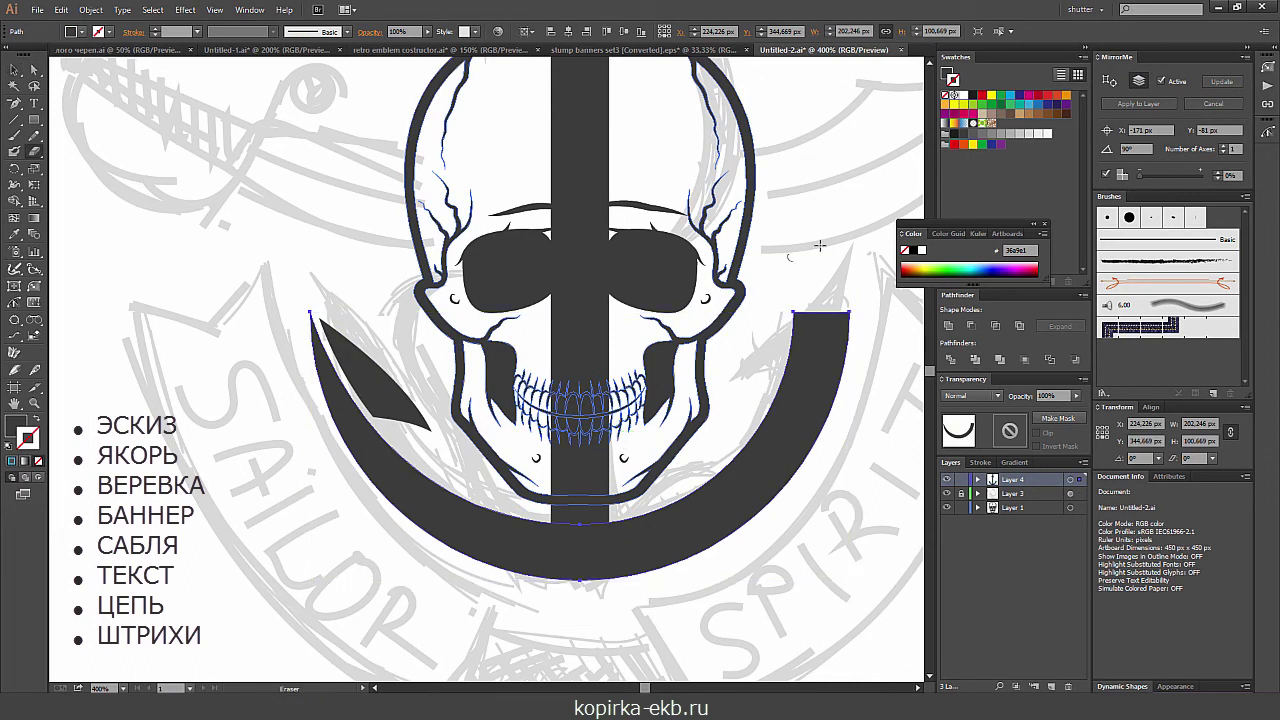
drag(865, 204, 583, 636)
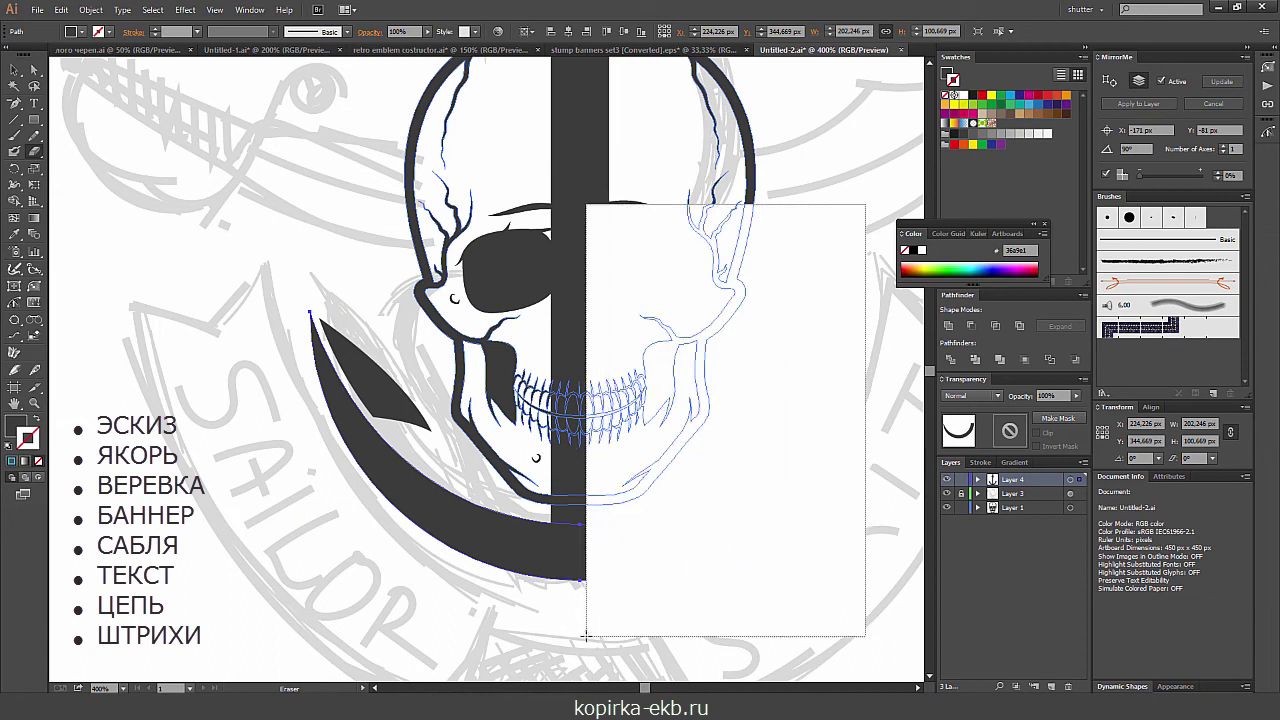
drag(587, 620, 587, 622)
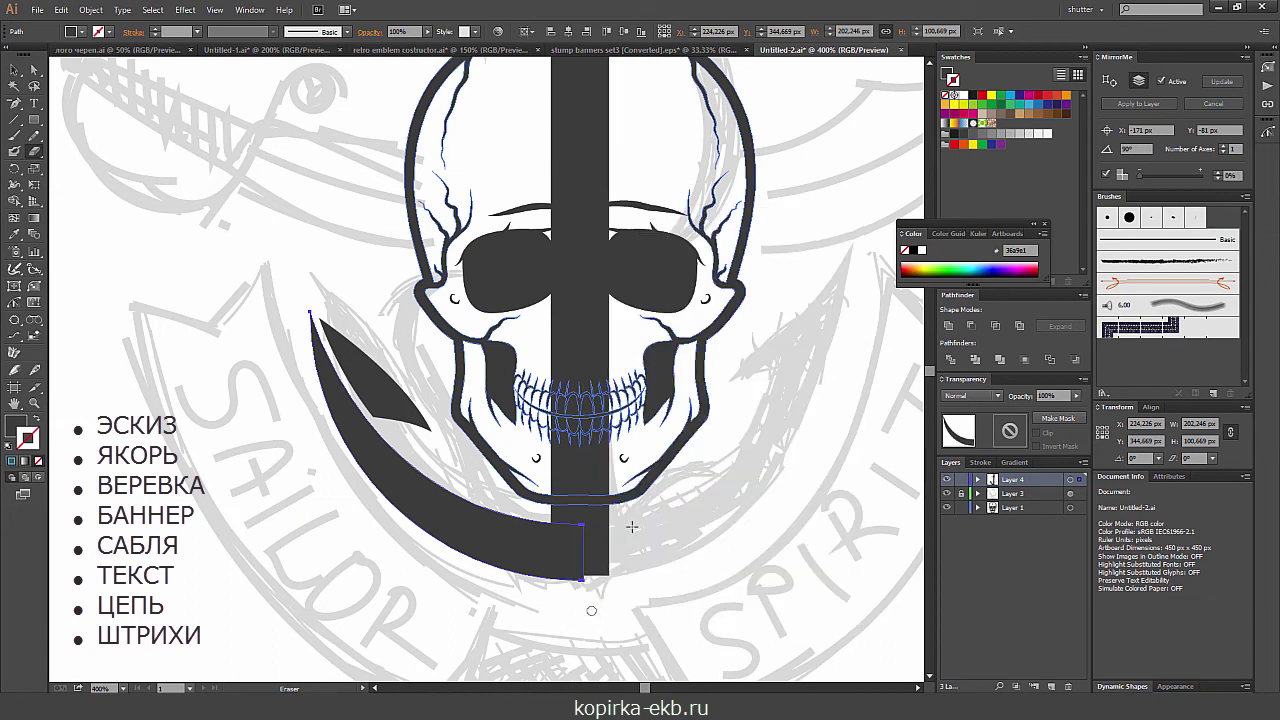
key(v)
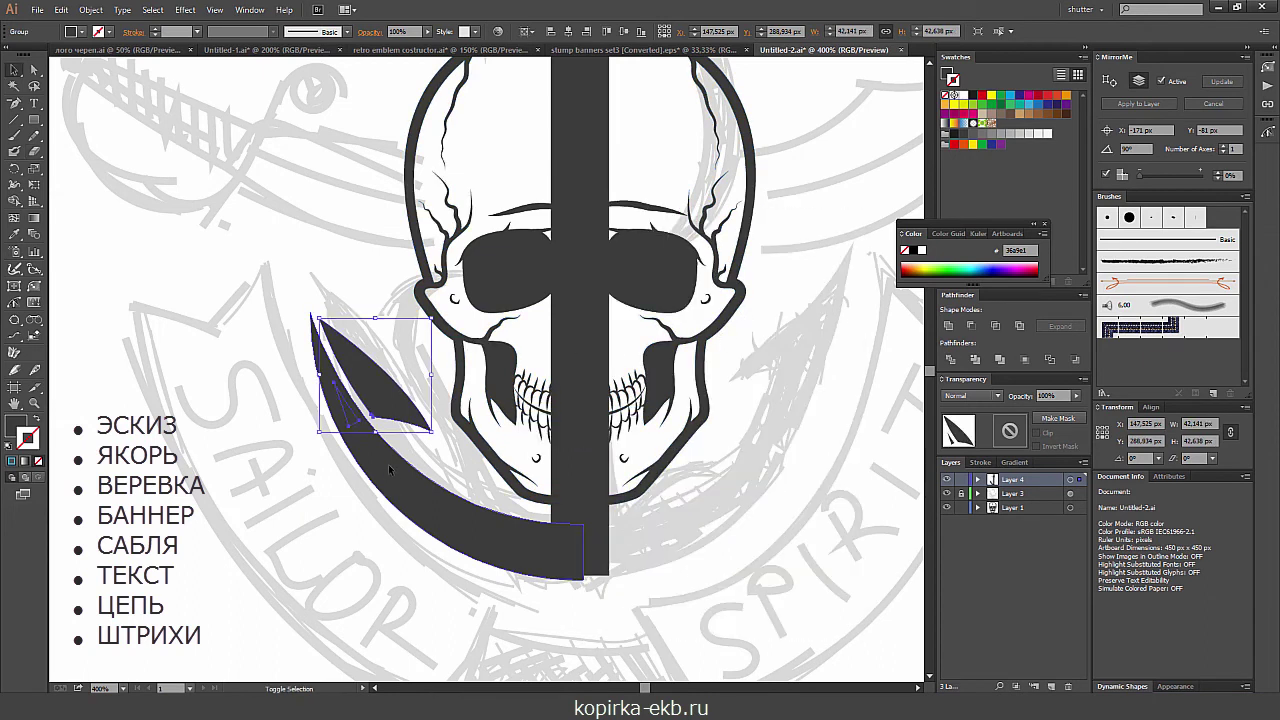
click(387, 468)
key(ctrl+g)
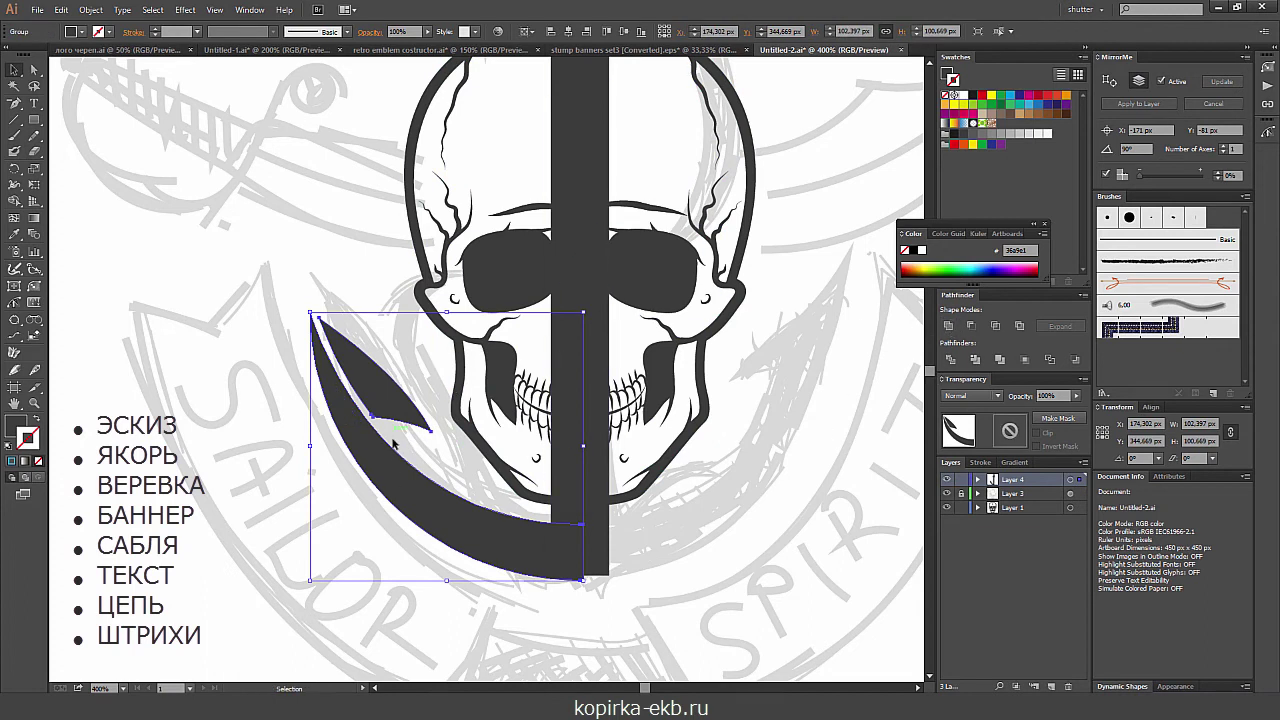
- Reflect a vertical copy of the blade and drag it to the right side
right_click(395, 445)
mouse_move(458, 541)
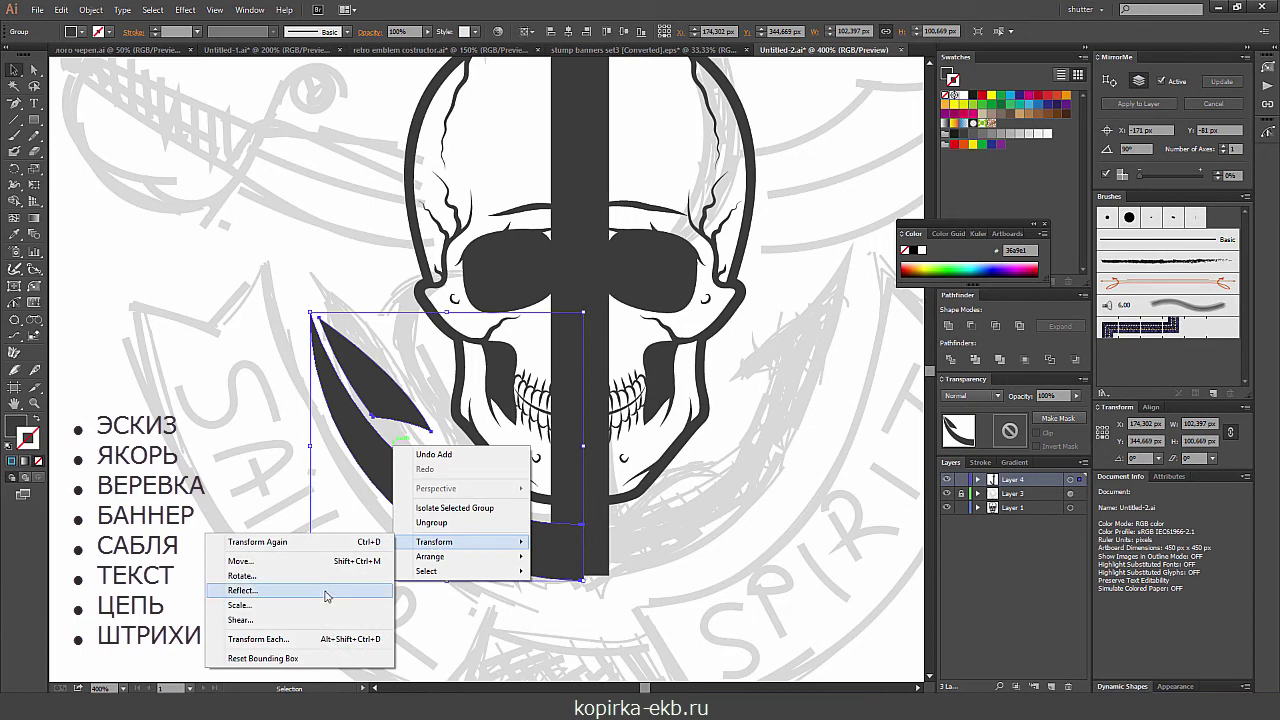
click(330, 596)
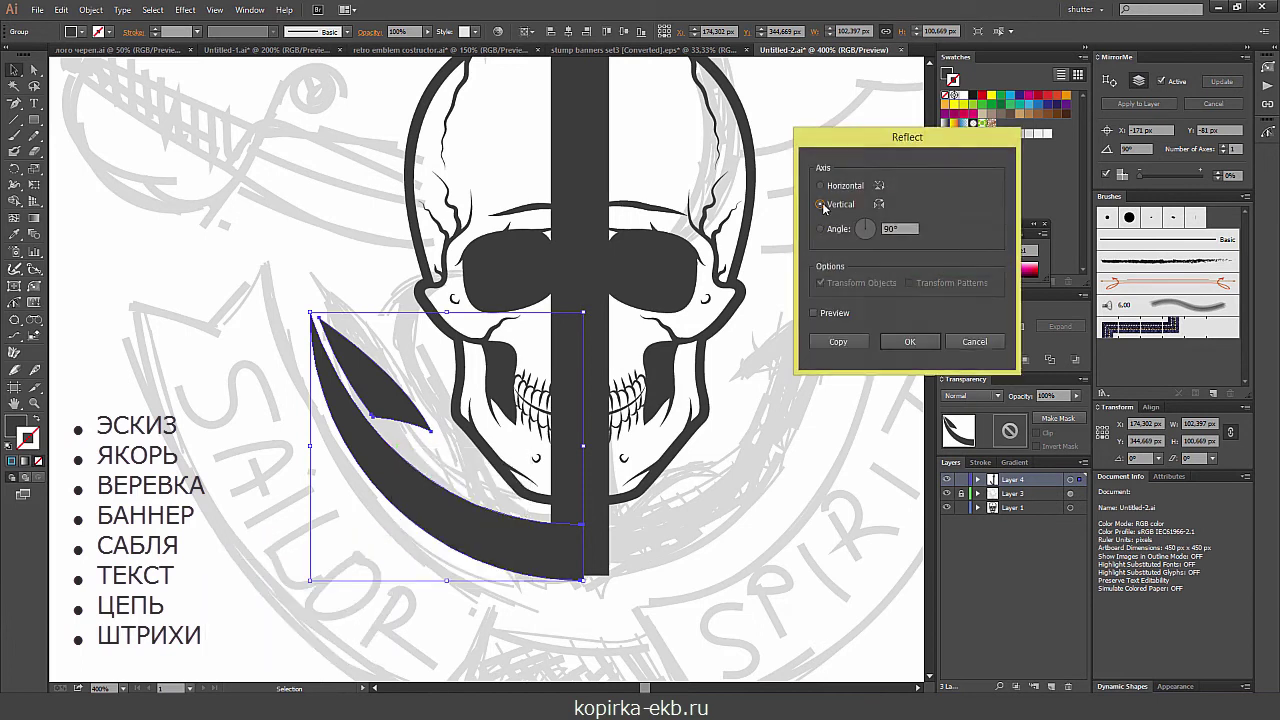
click(832, 340)
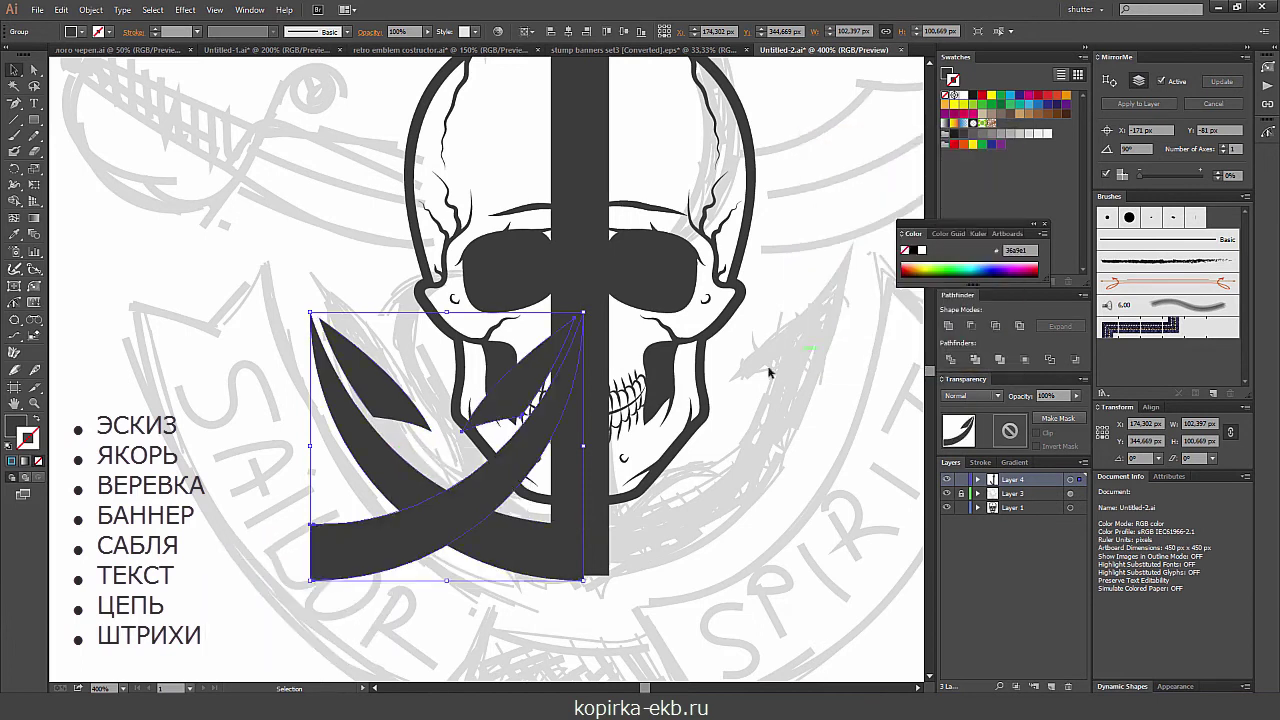
drag(464, 521, 715, 521)
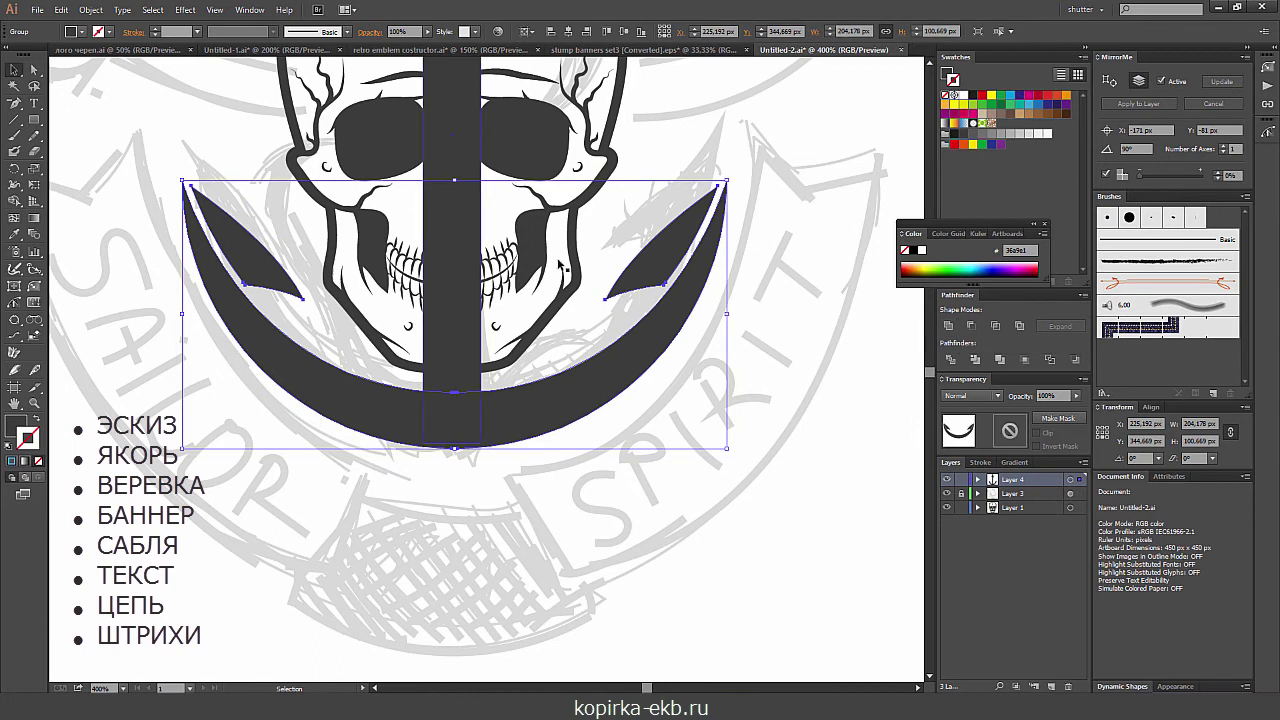
- Horizontally centre the grouped saber blades on the anchor shaft, using the shaft as key object
key(ctrl+minus)
key(ctrl+minus)
key(ctrl+plus)
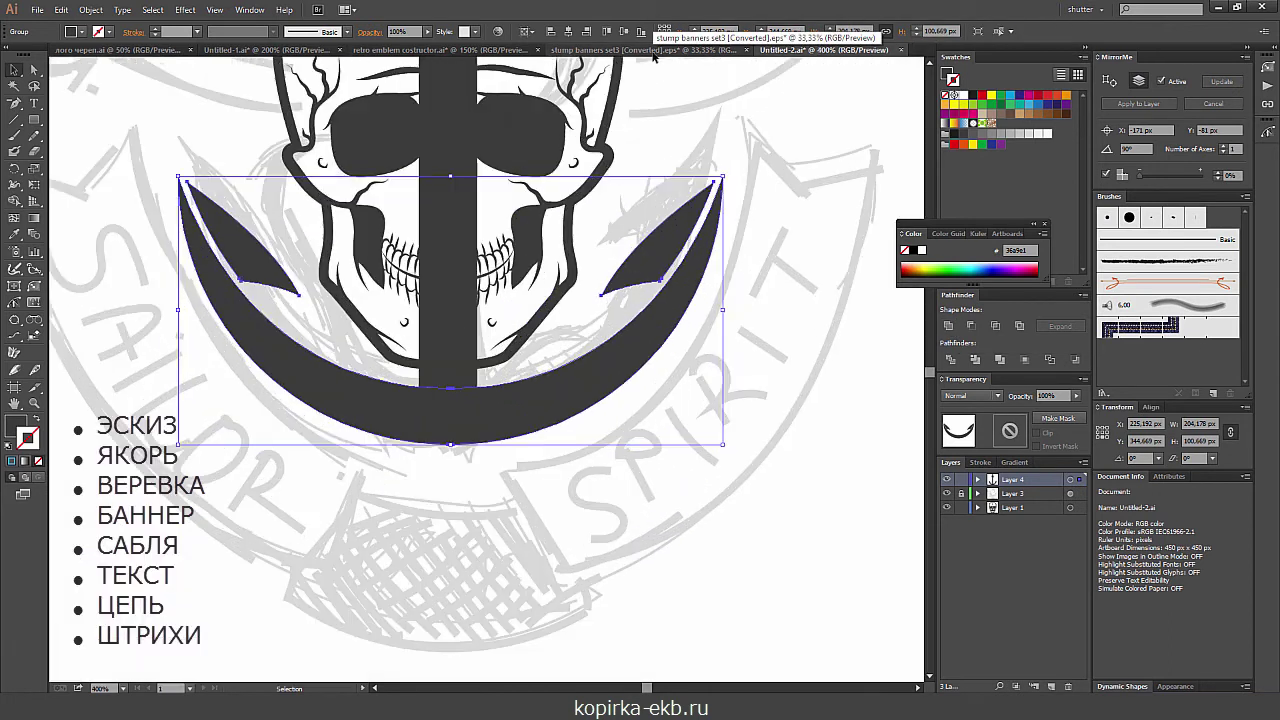
scroll(487, 525, up, 3)
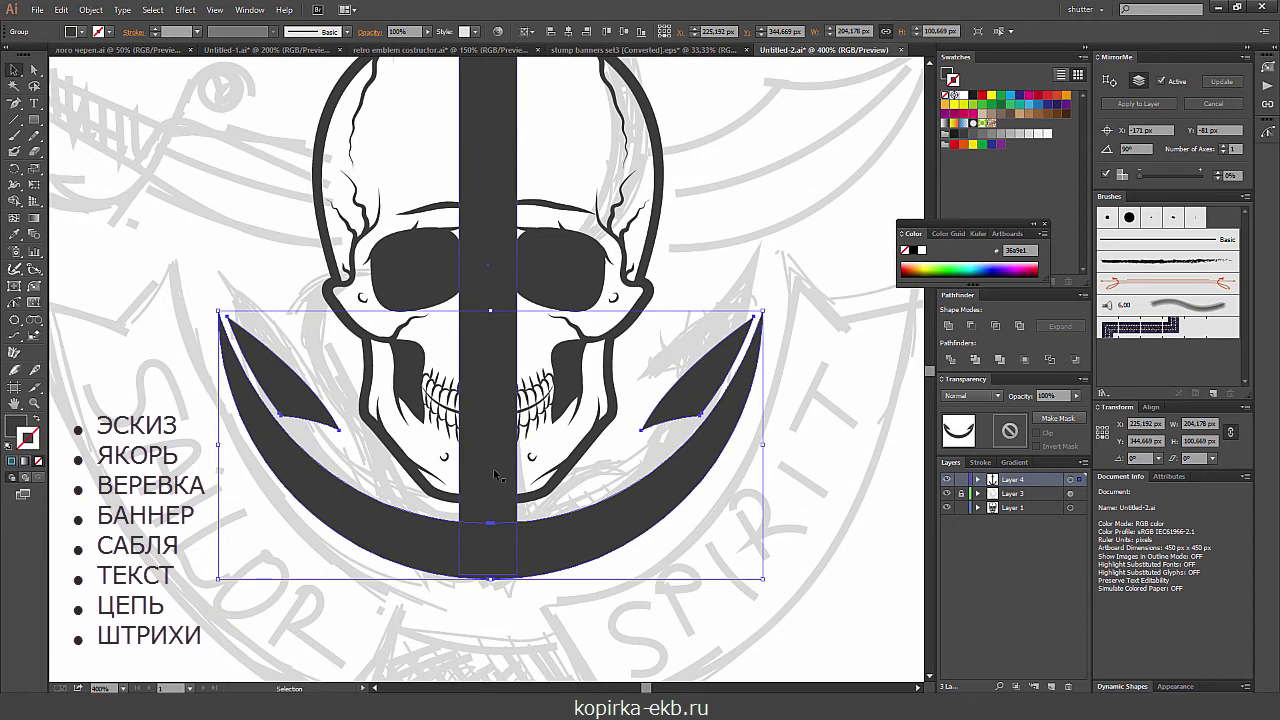
shift+click(500, 430)
shift+click(590, 459)
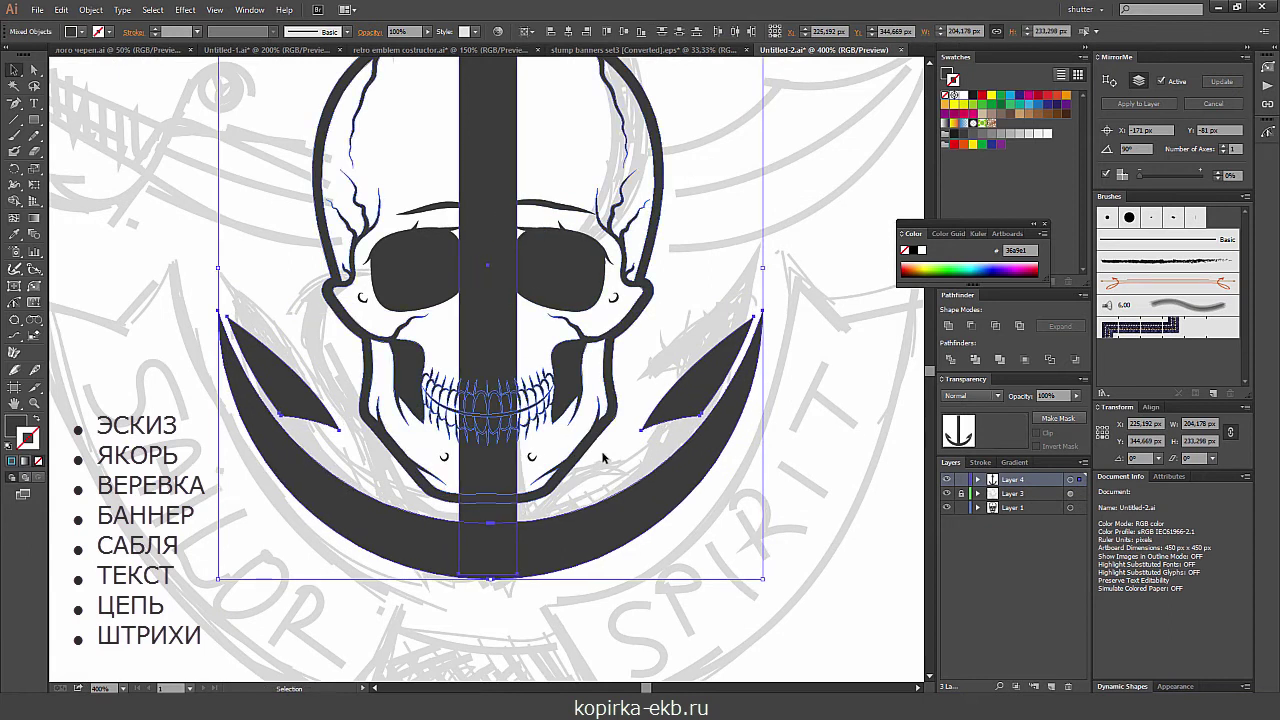
click(615, 580)
click(576, 531)
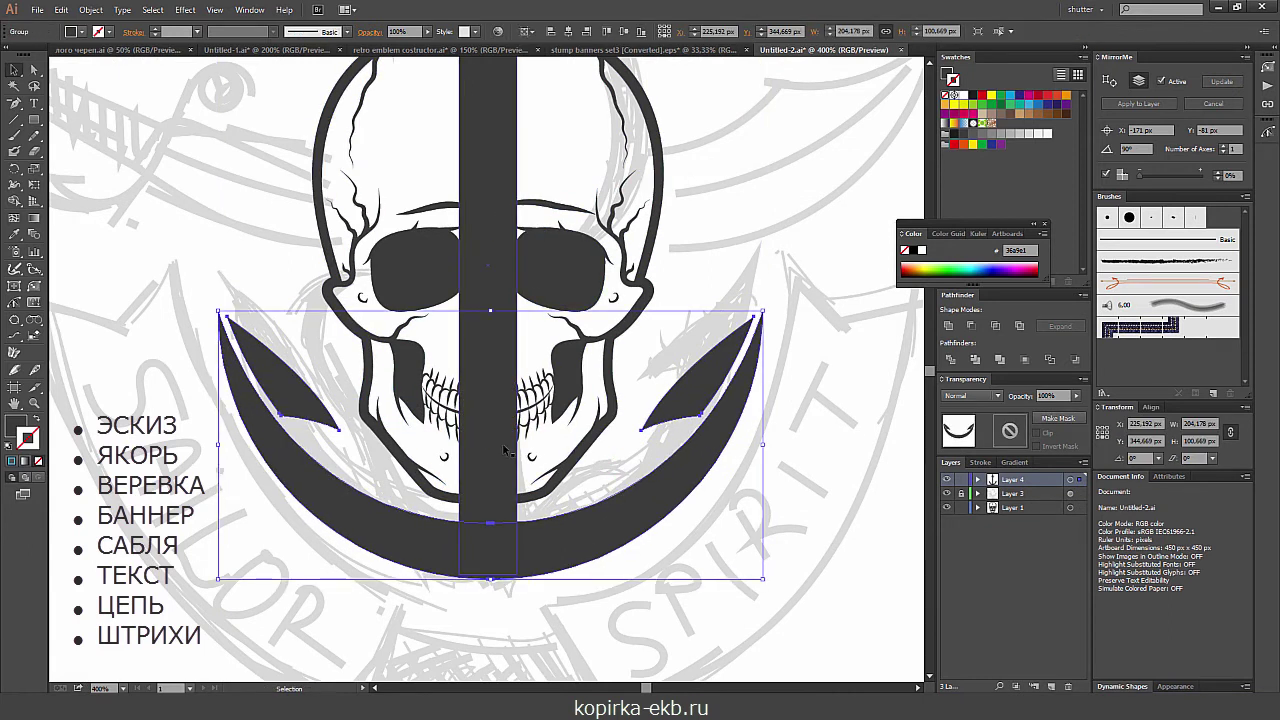
shift+click(506, 458)
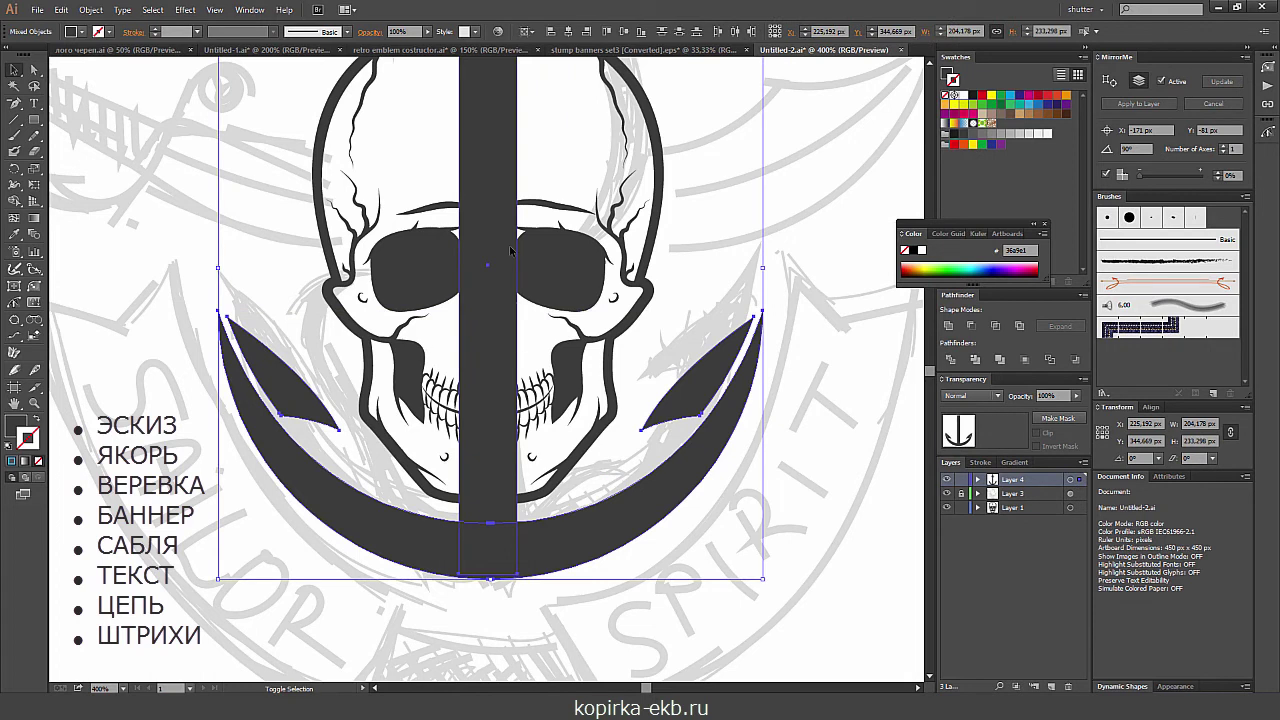
click(522, 33)
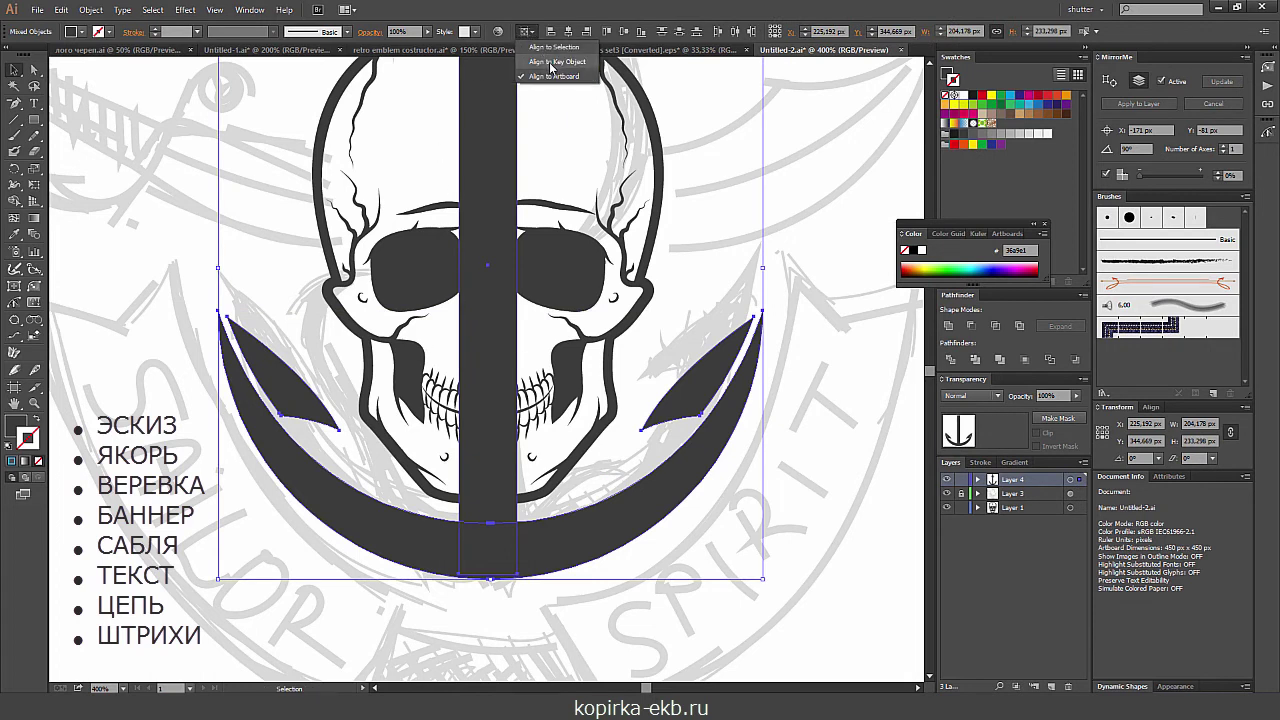
click(550, 64)
click(495, 277)
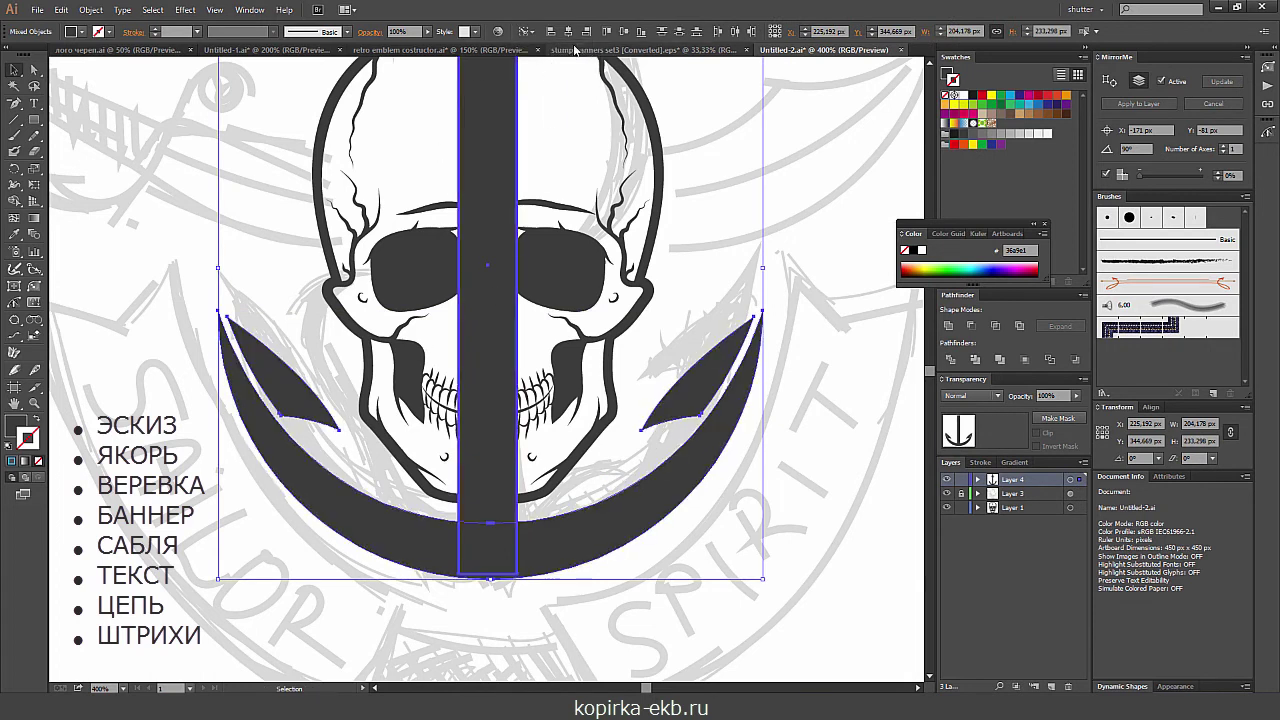
click(563, 31)
click(739, 91)
key(ctrl+minus)
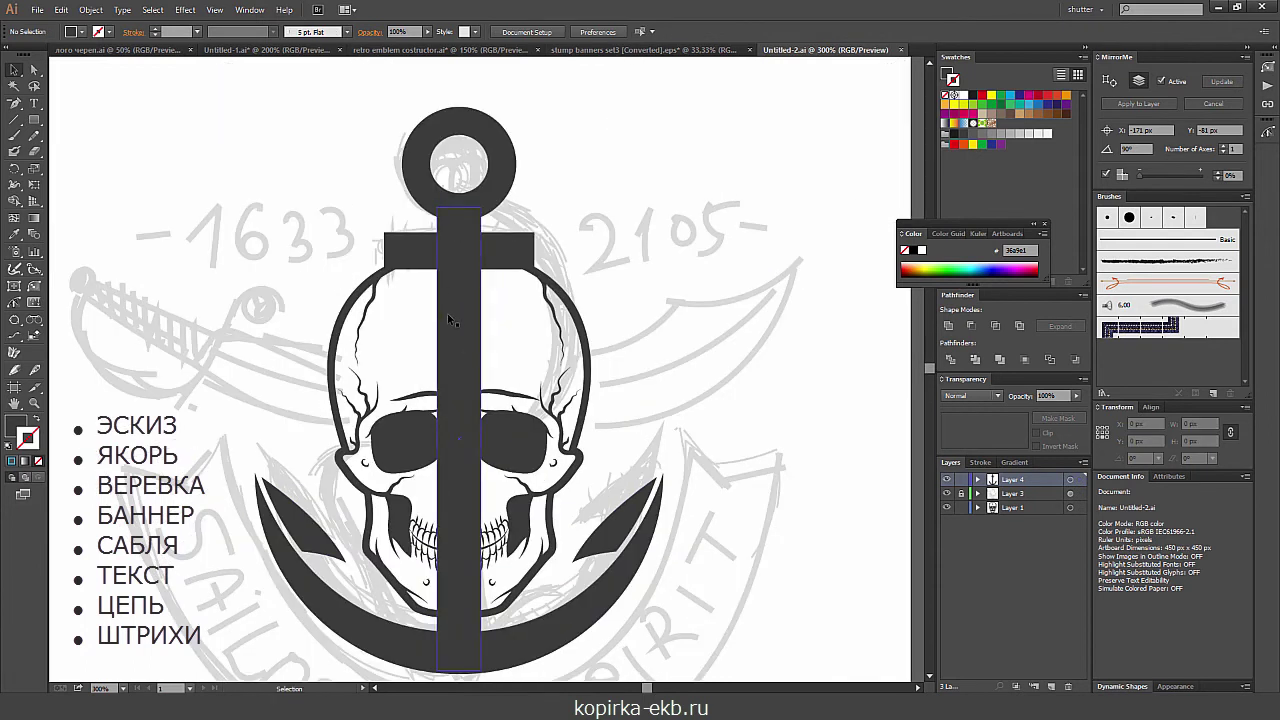
- Erase the anchor shaft where it crosses the skull and align its top corner under the teeth
key(shift+e)
key(v)
click(462, 313)
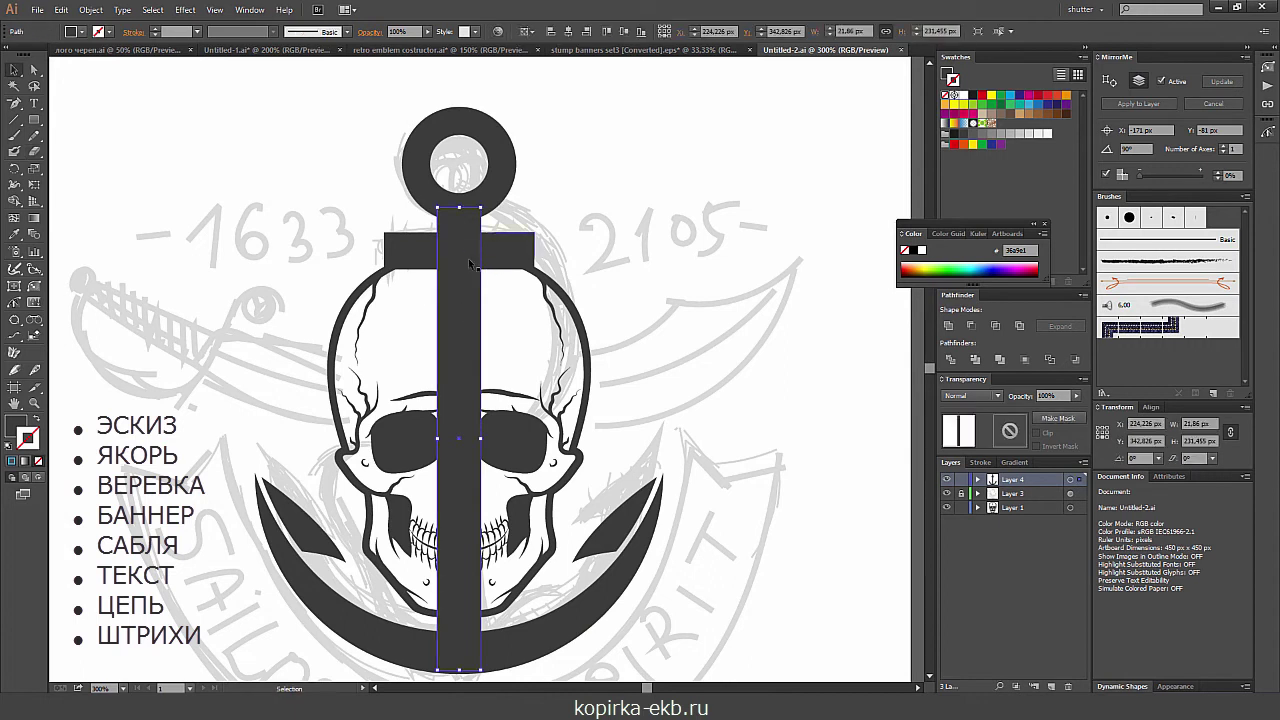
key(shift+e)
drag(428, 273, 492, 541)
scroll(445, 595, up, 4)
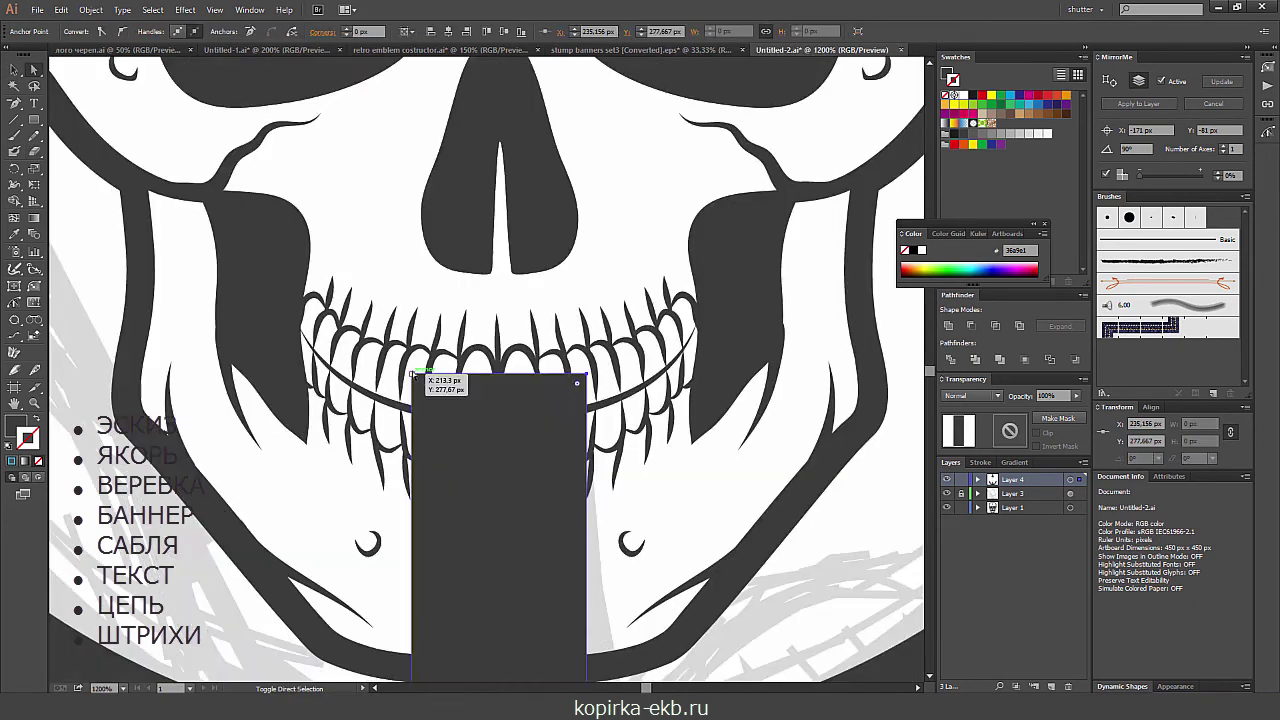
drag(588, 378, 588, 411)
- Draw a straight line along the skull's teeth
key(ctrl+minus)
key(backslash)
drag(352, 349, 627, 341)
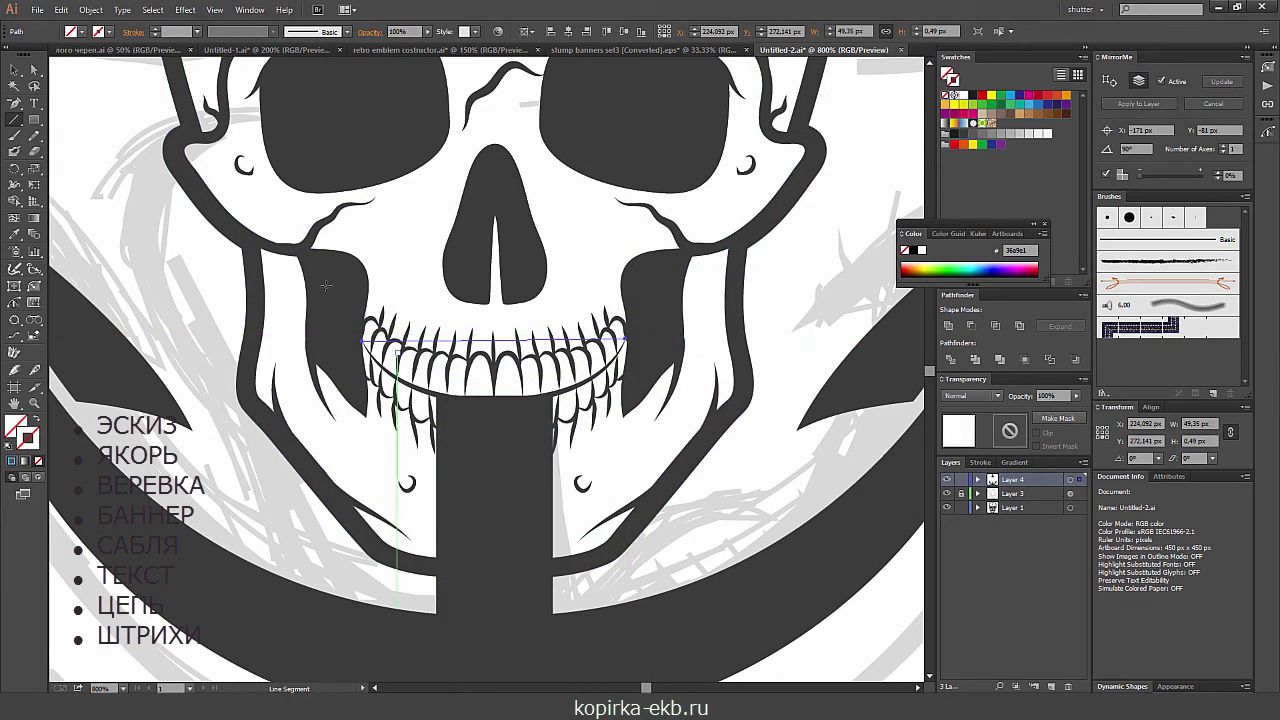
- Give the teeth line a dark stroke and bend it into a downward curve
click(82, 31)
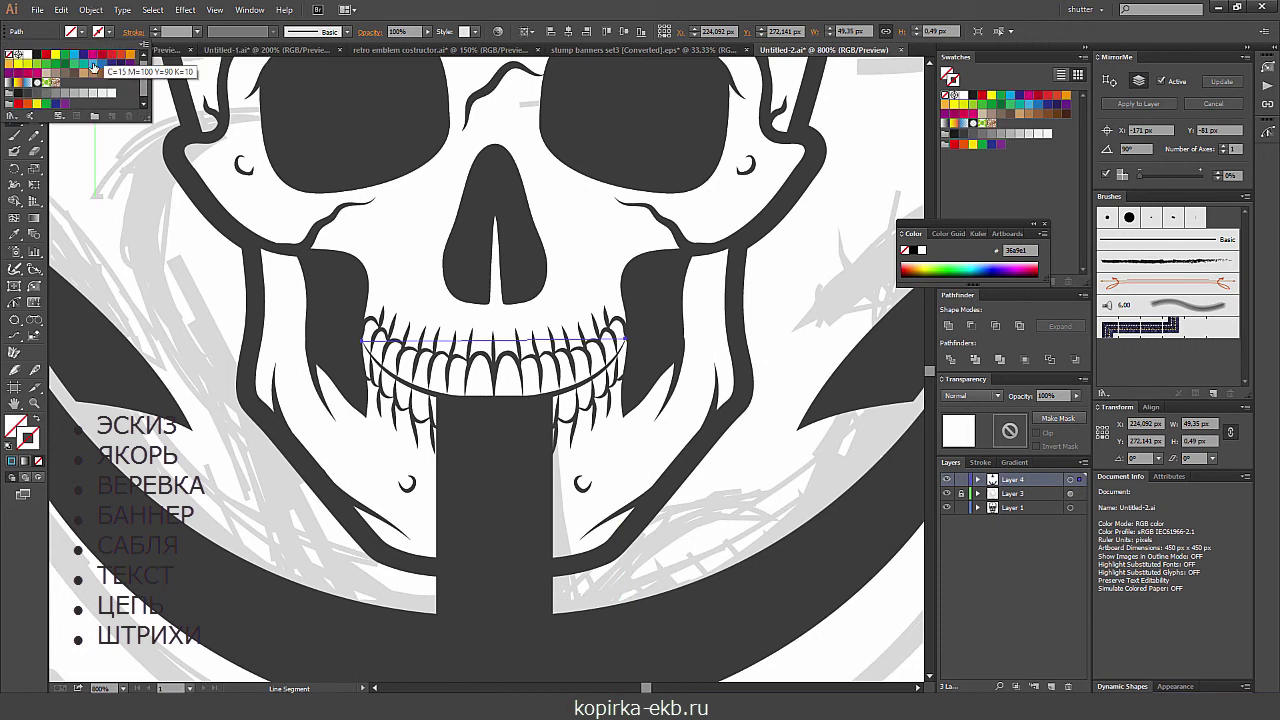
click(30, 96)
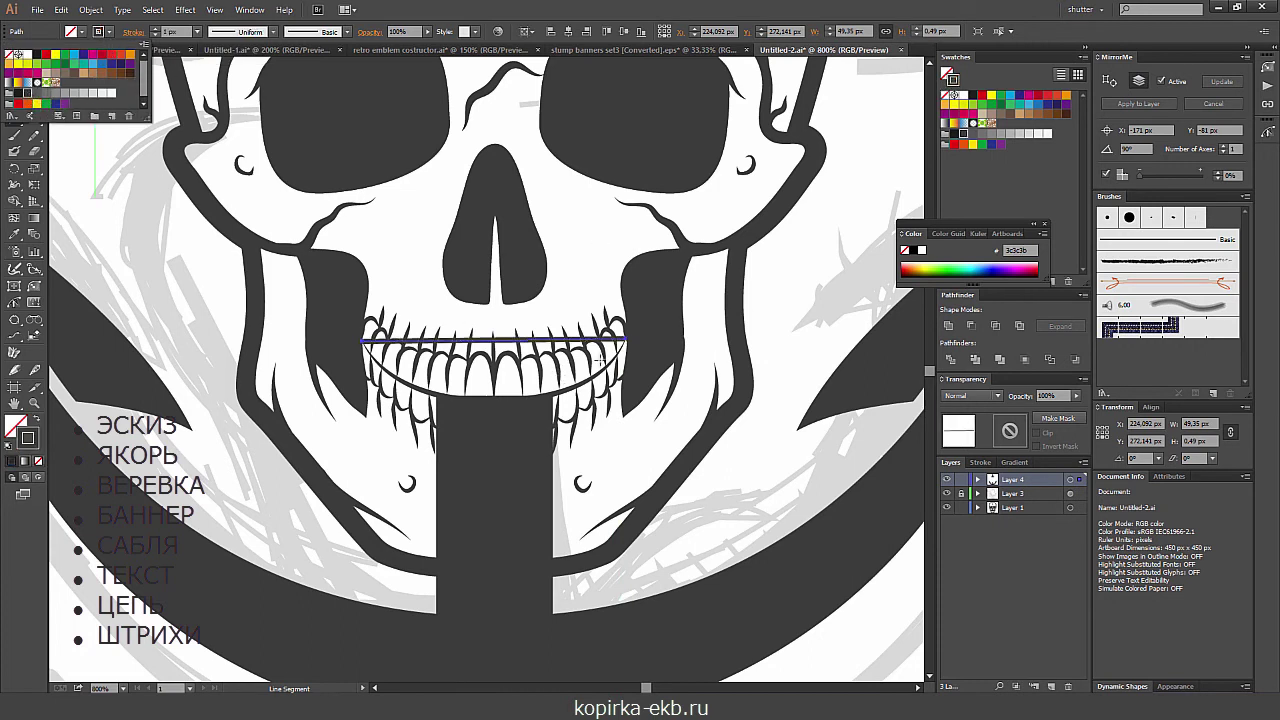
key(a)
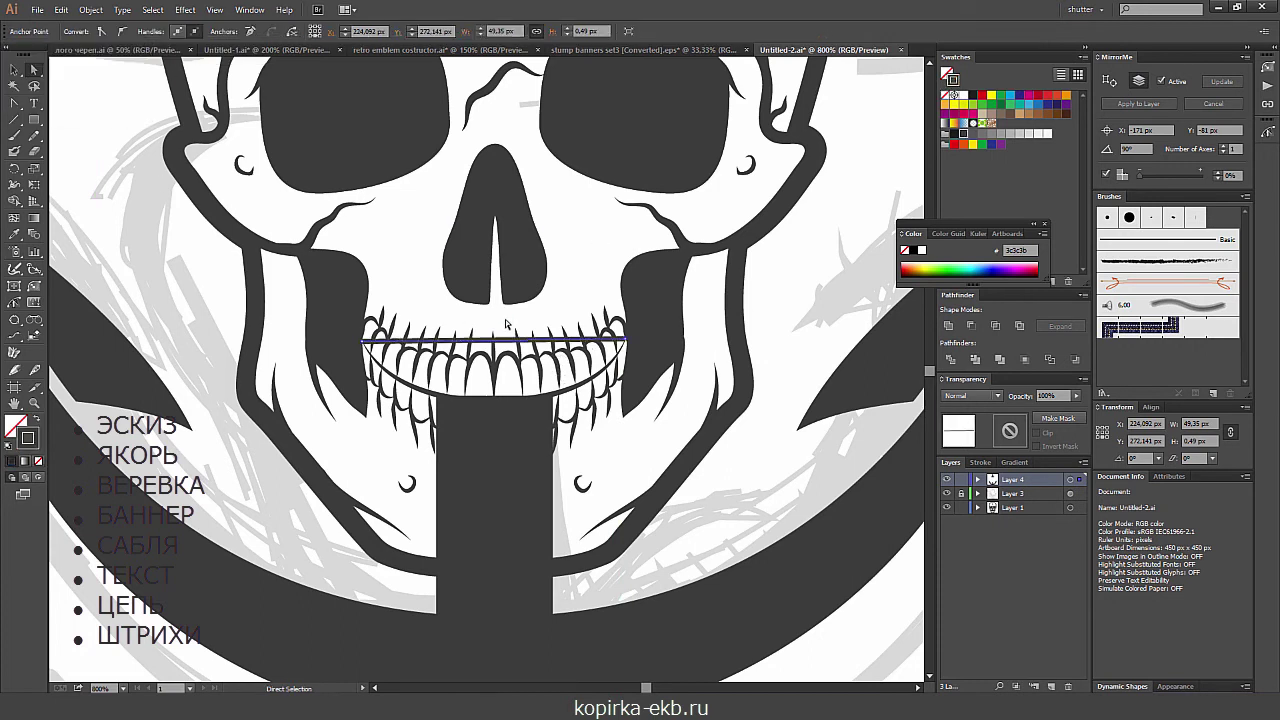
key(shift+c)
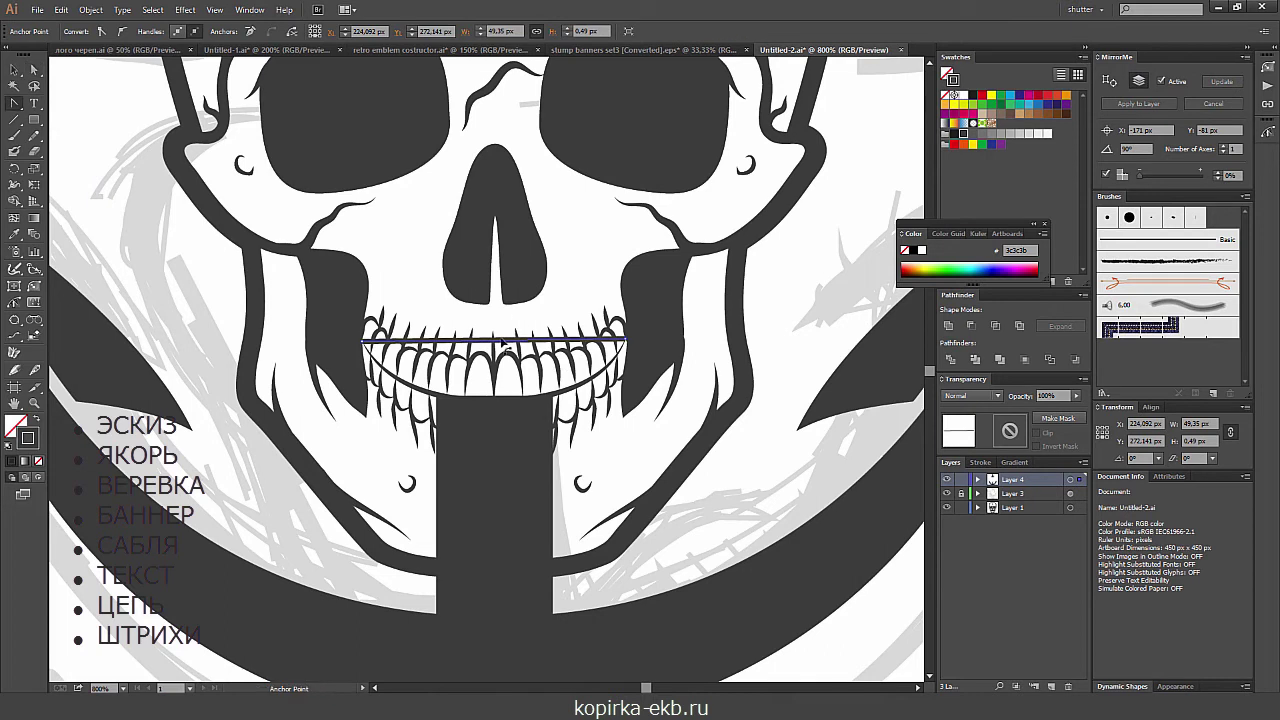
drag(503, 343, 508, 404)
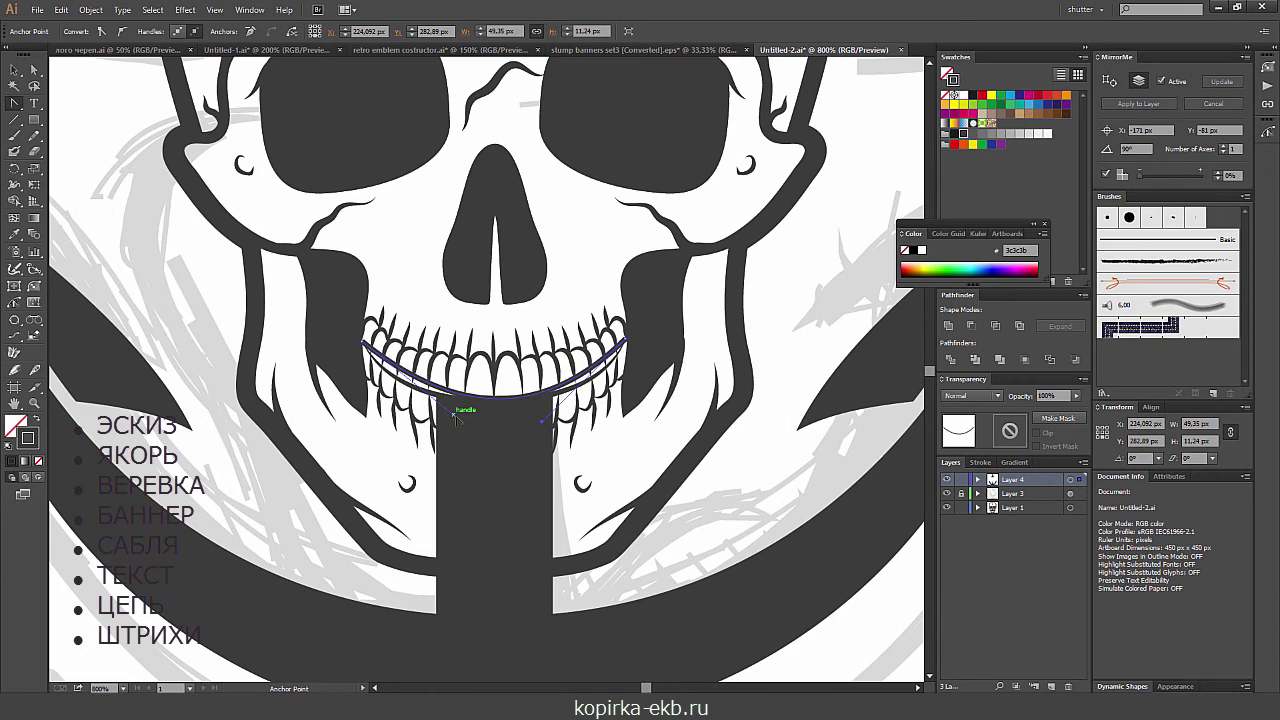
- Try reshaping the lower teeth to meet the curve, dismissing the errors and undoing the change
click(455, 418)
click(768, 375)
click(414, 418)
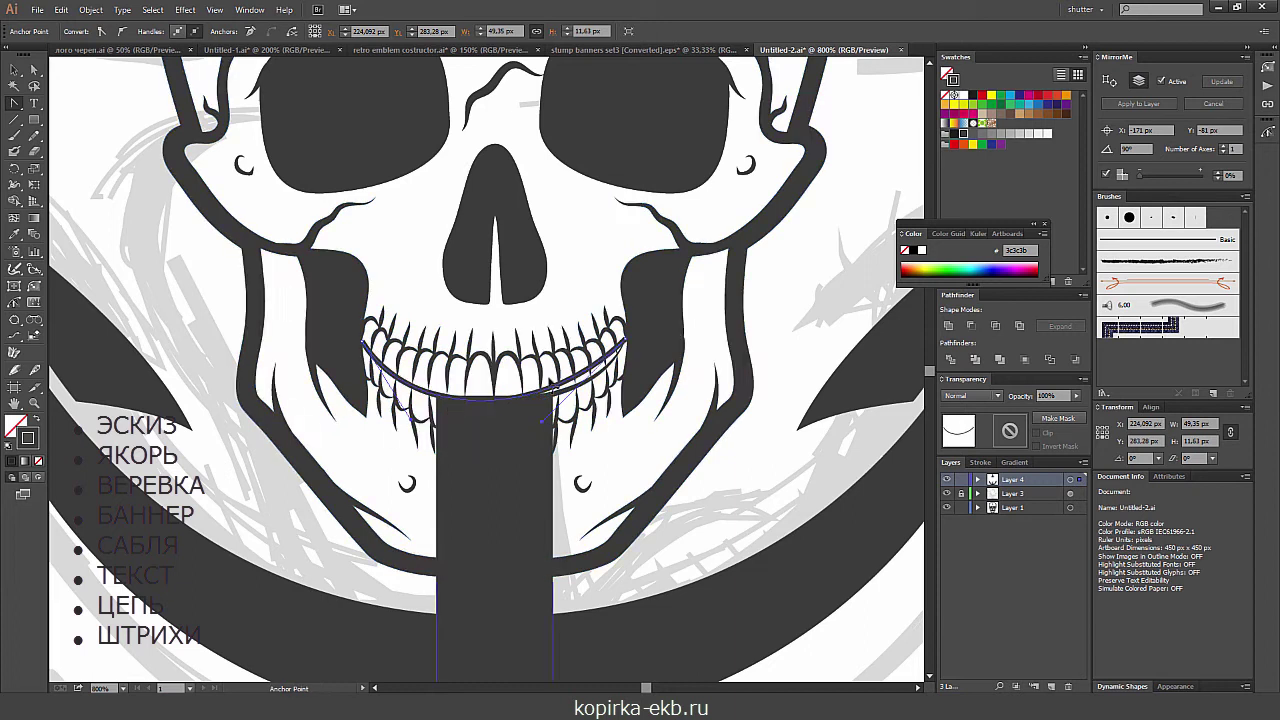
drag(414, 420, 539, 424)
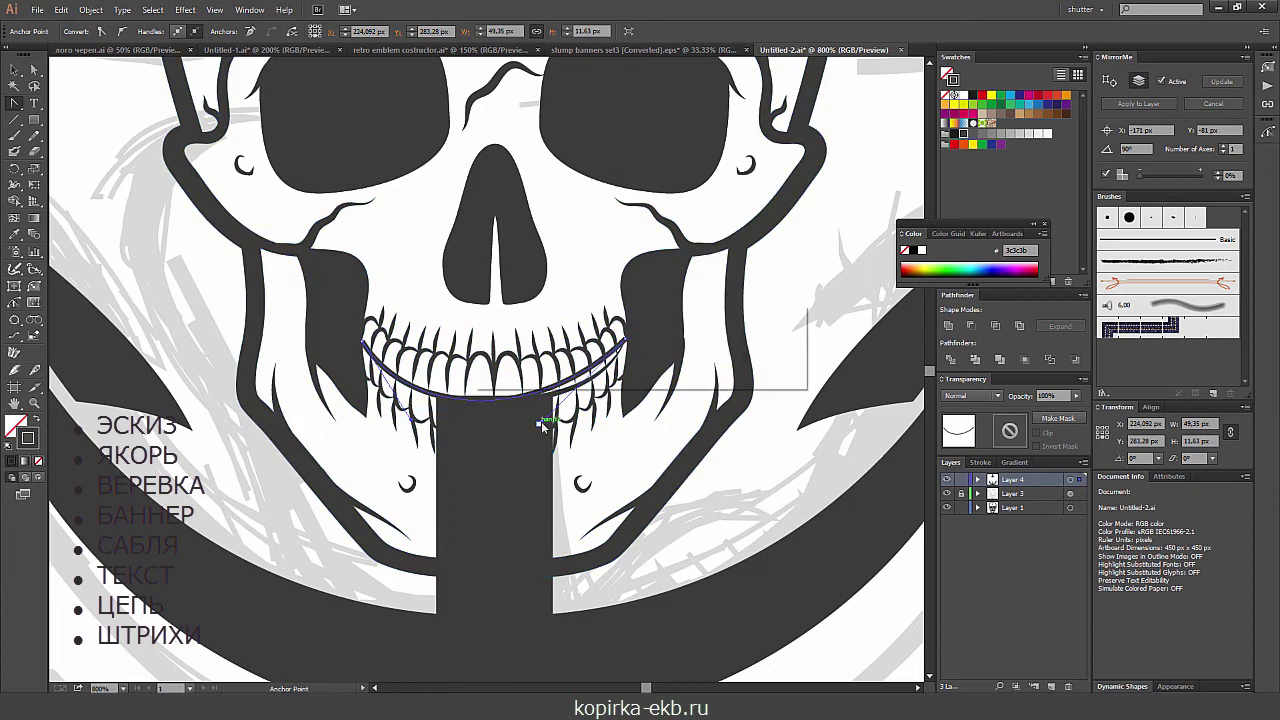
click(537, 423)
click(745, 373)
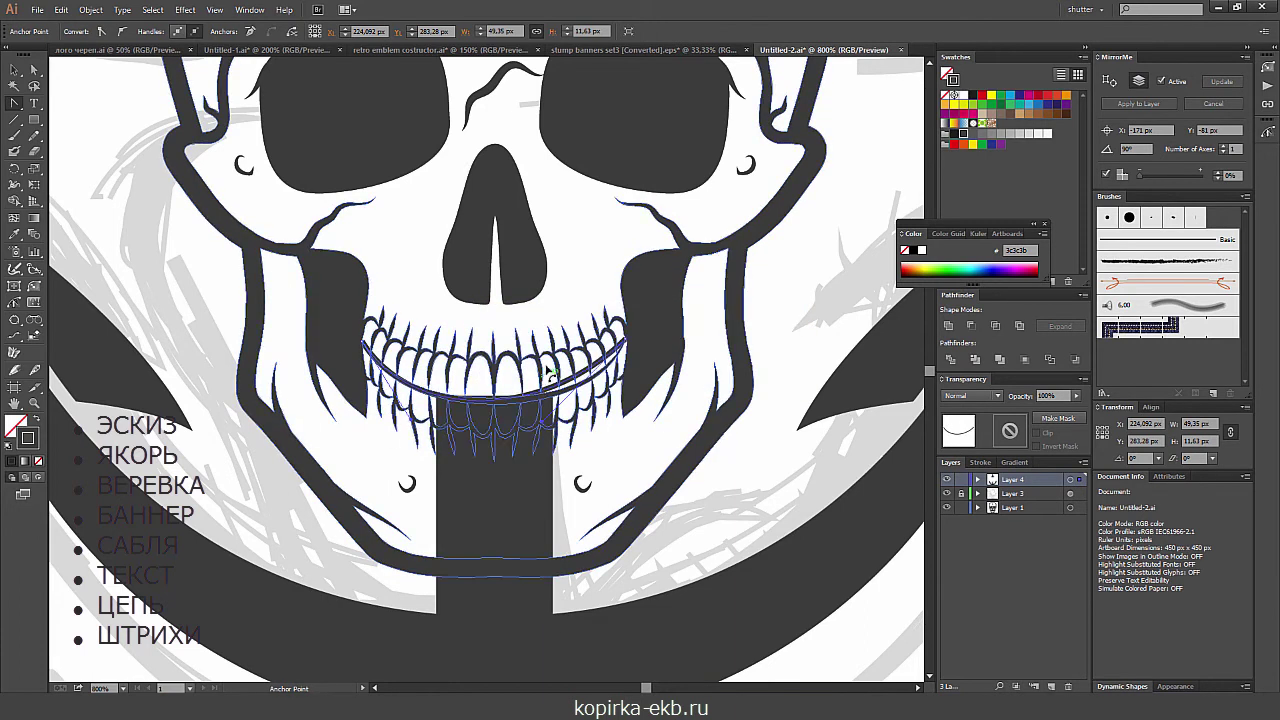
right_click(386, 373)
click(388, 373)
- Isolate the teeth curve and adjust both anchors' handles into a balanced smile
right_click(391, 371)
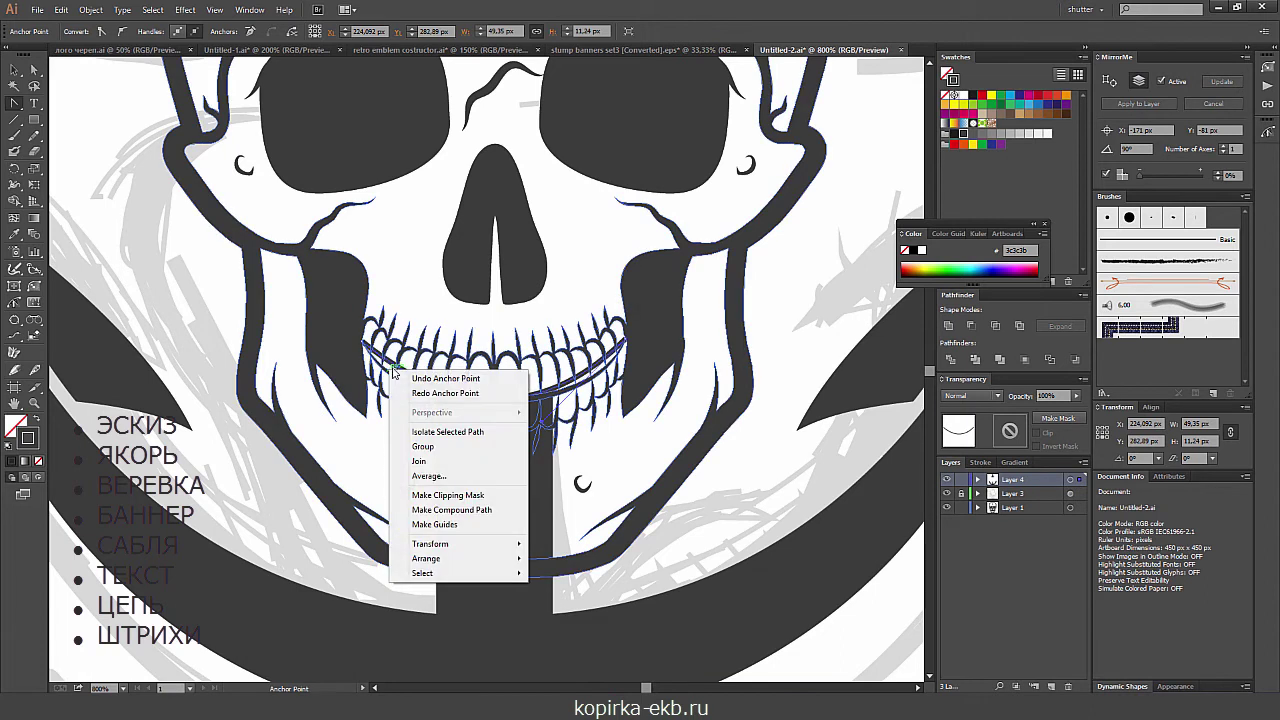
click(446, 433)
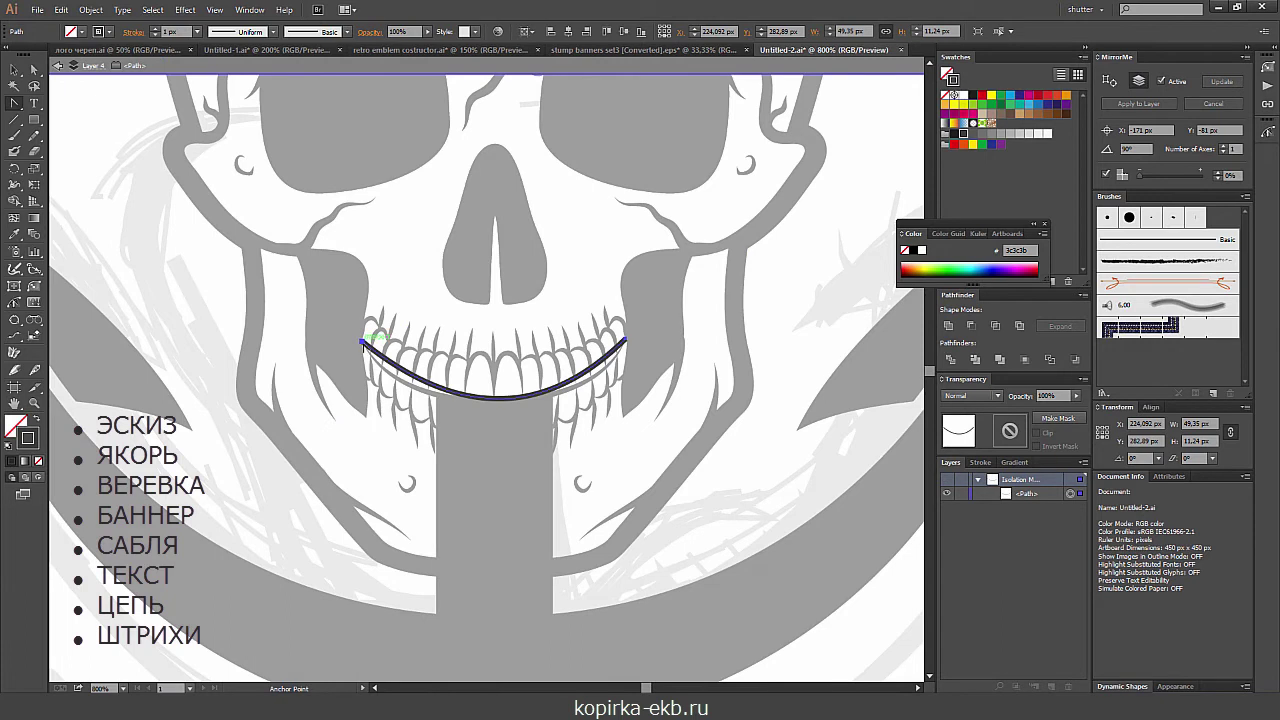
key(a)
click(362, 342)
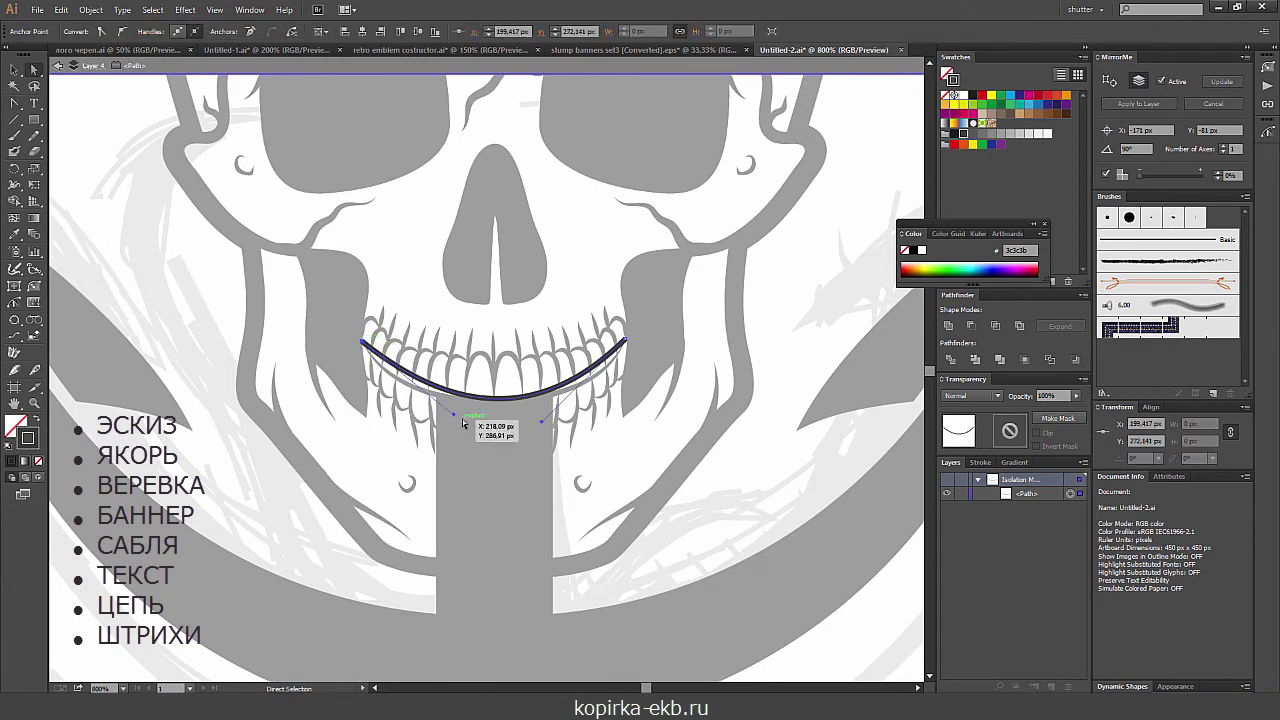
drag(452, 414, 415, 420)
drag(541, 421, 584, 430)
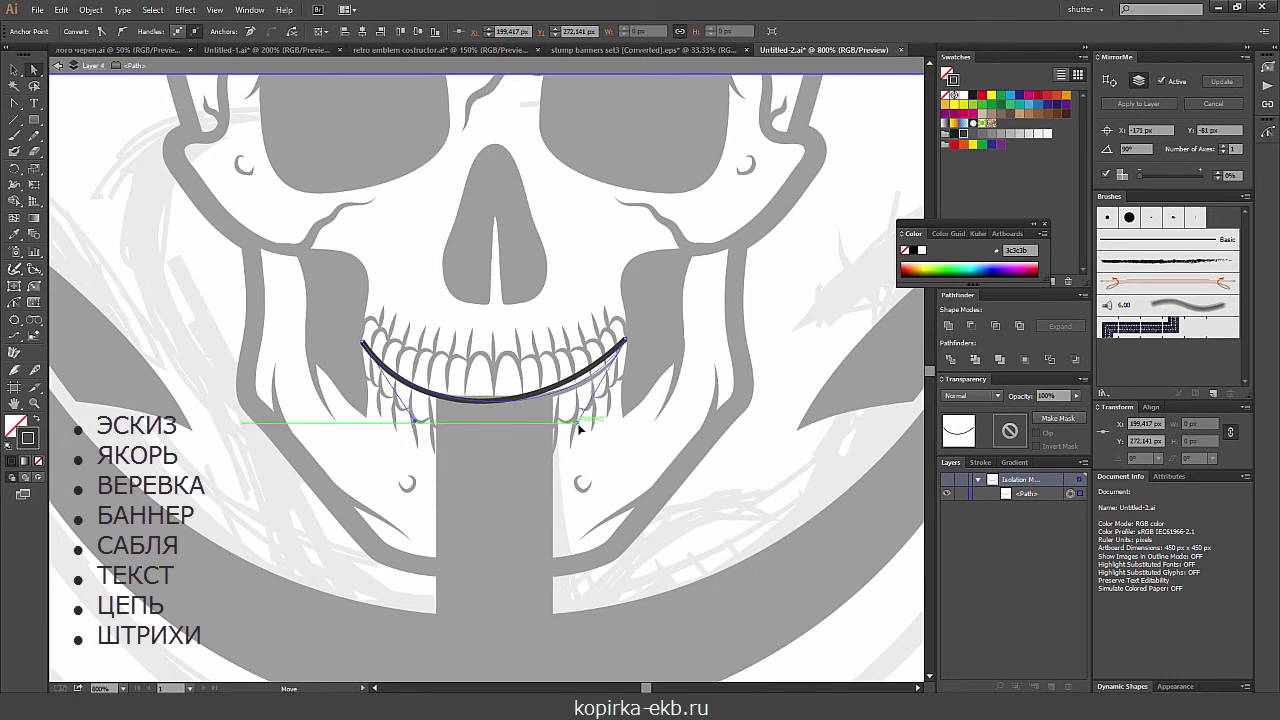
key(v)
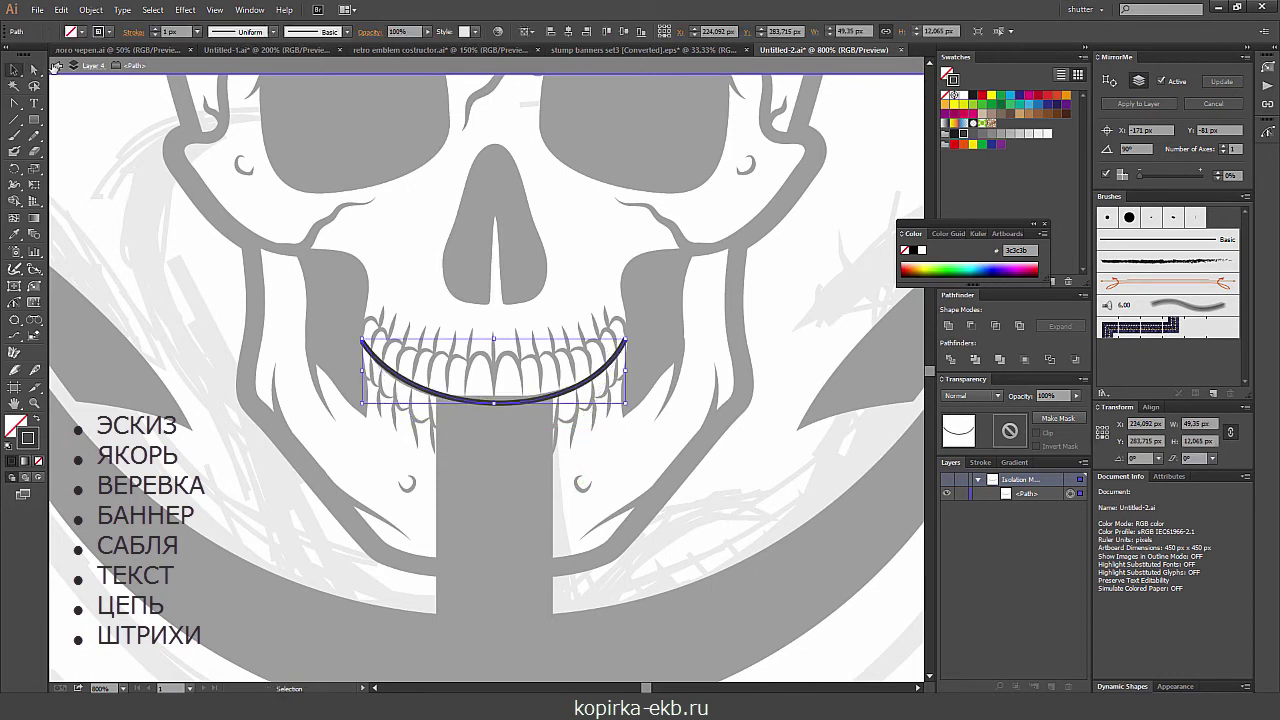
- Apply Width Profile 1 and a 3 px stroke to the curve, then exit isolation mode
click(273, 32)
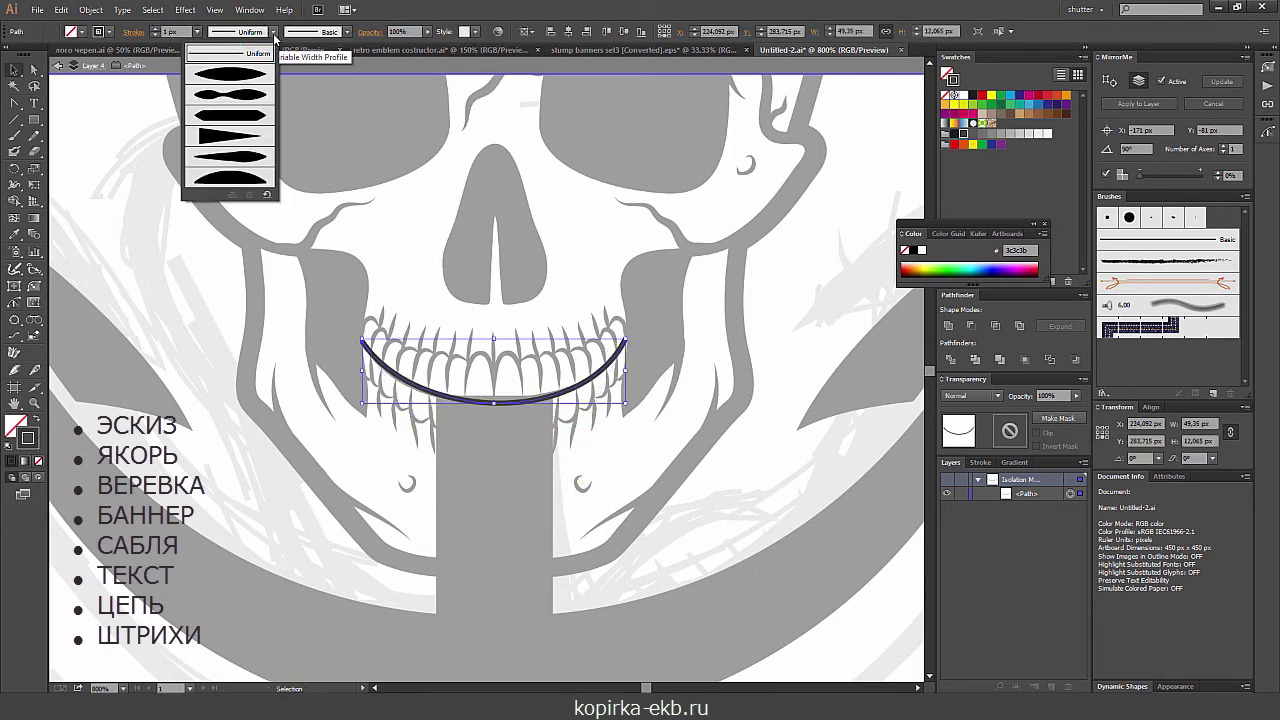
click(241, 78)
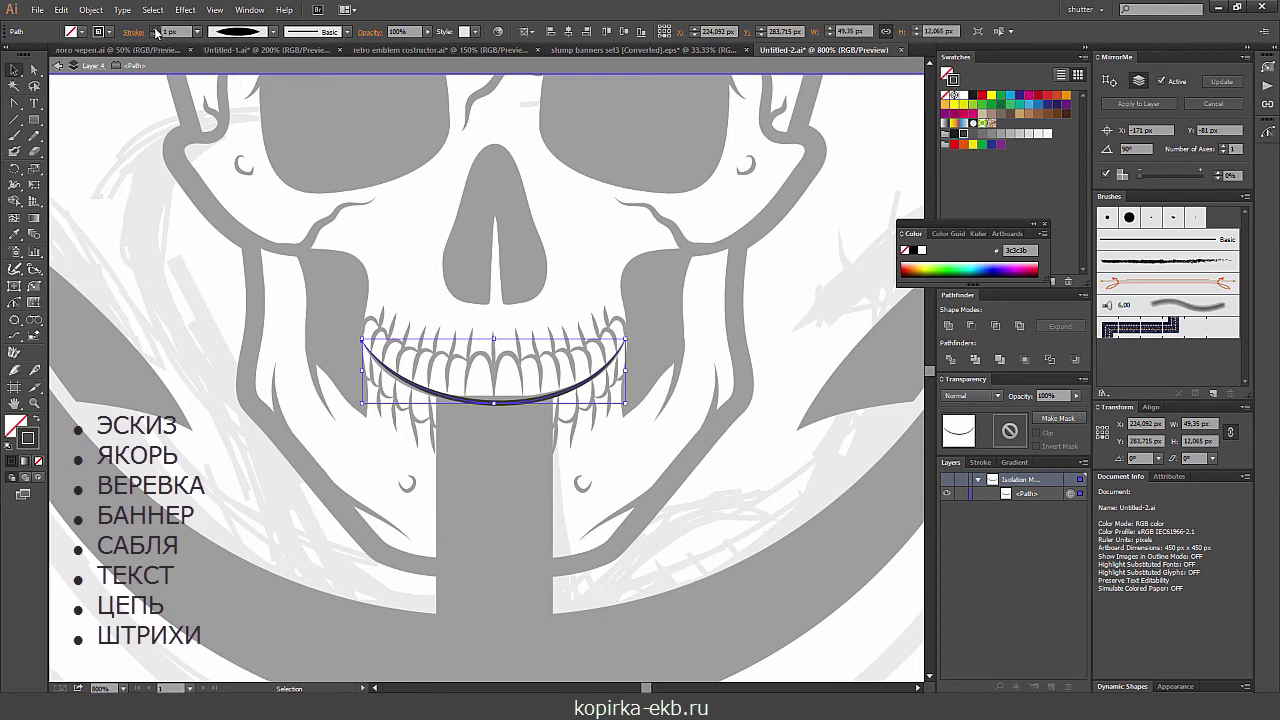
click(156, 29)
click(156, 29)
click(66, 88)
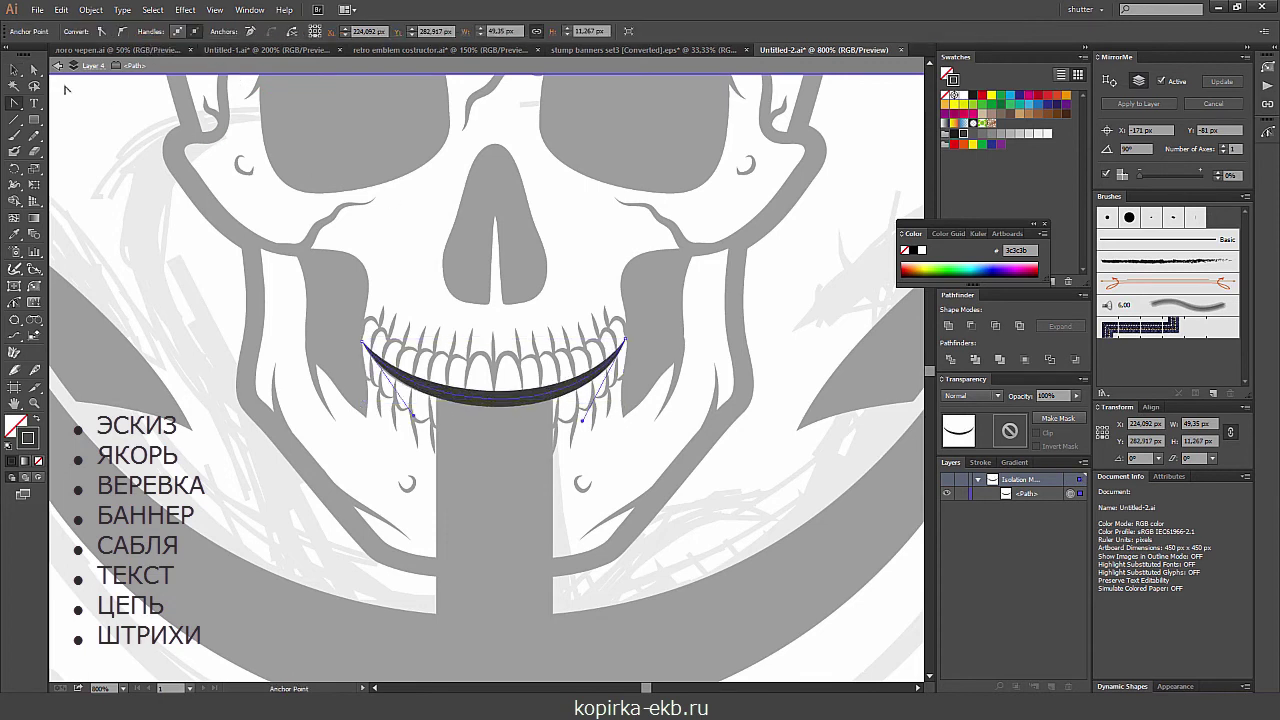
click(57, 65)
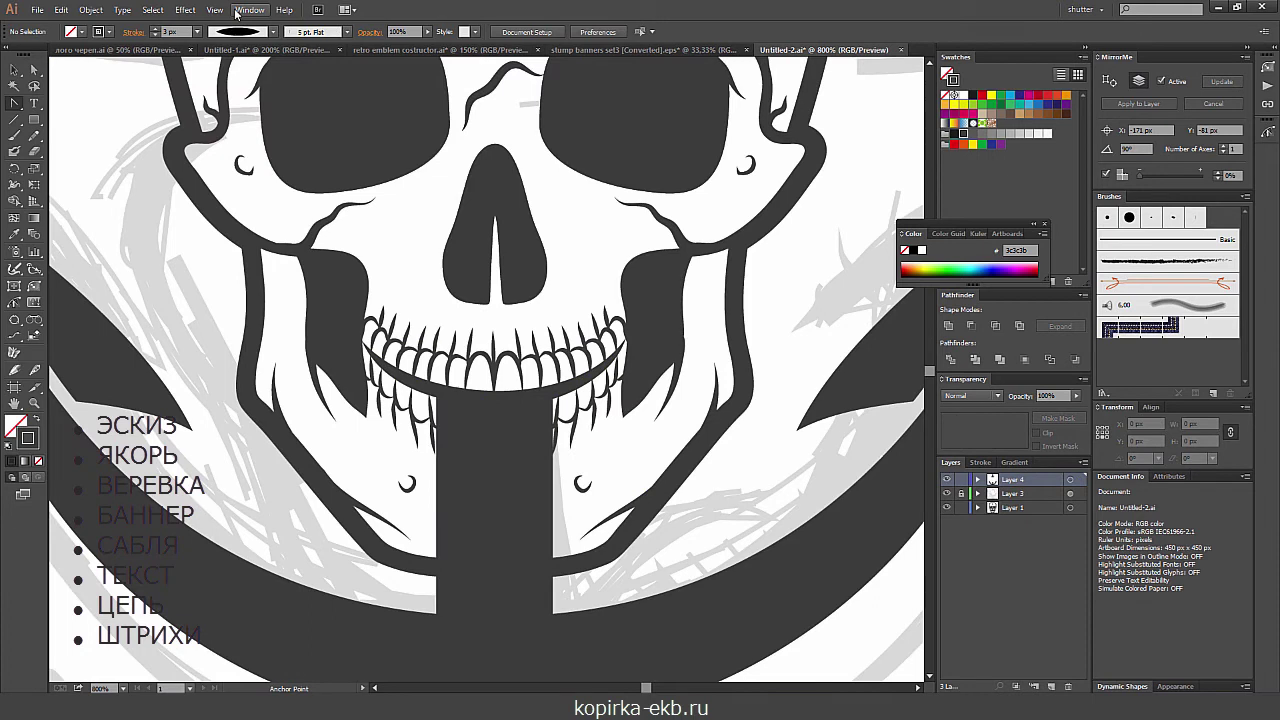
key(ctrl+minus)
key(ctrl+minus)
key(ctrl+minus)
key(ctrl+minus)
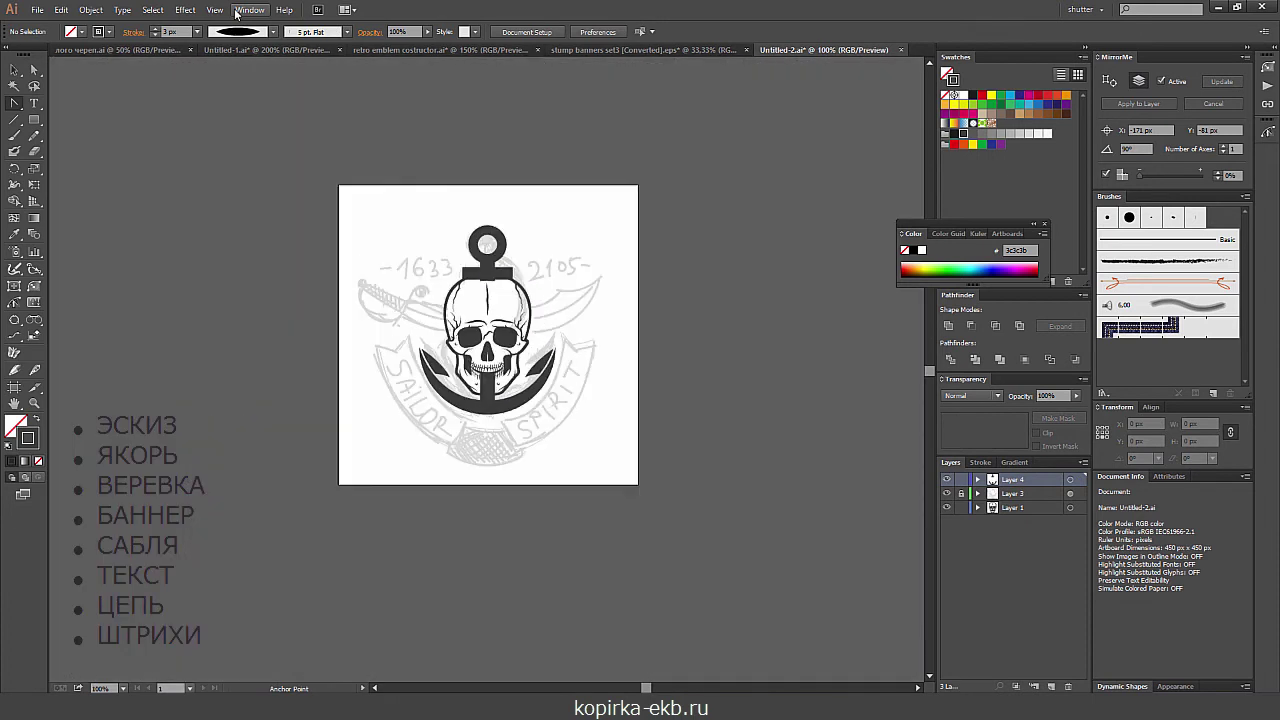
- Move Layer 4 below Layer 1 and select the skull compound path
key(ctrl+plus)
key(ctrl+plus)
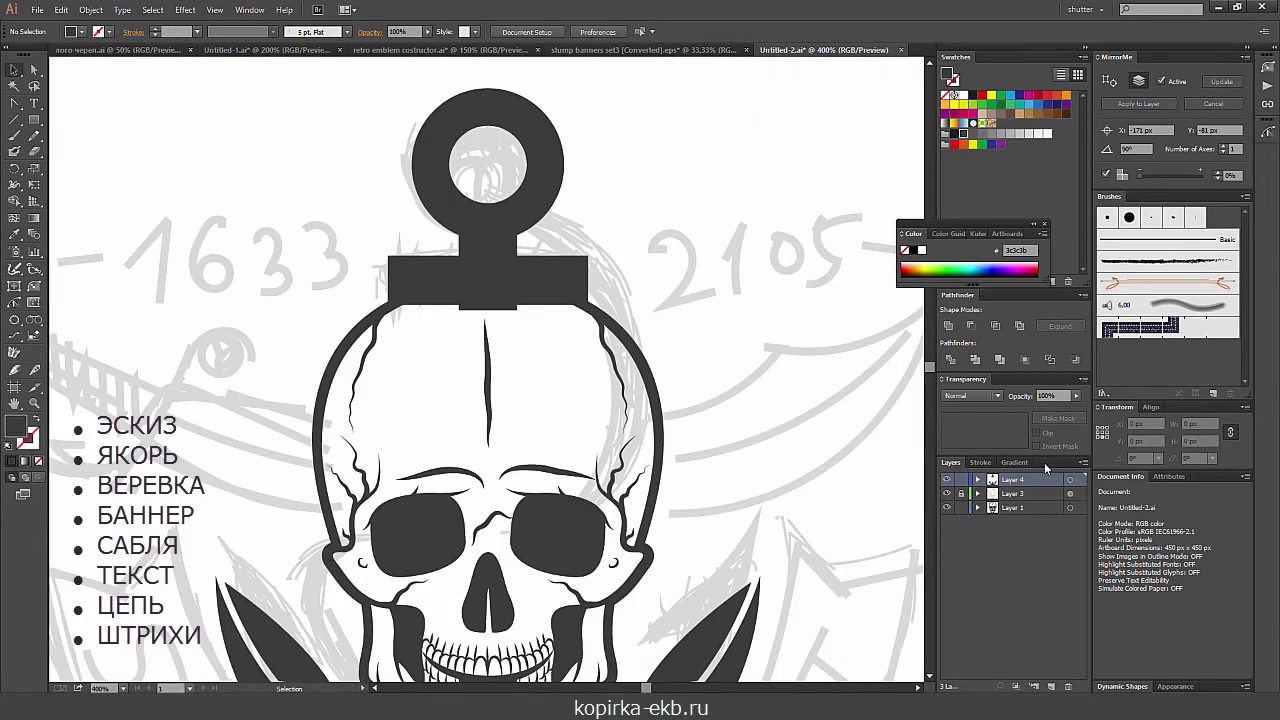
drag(1040, 478, 961, 510)
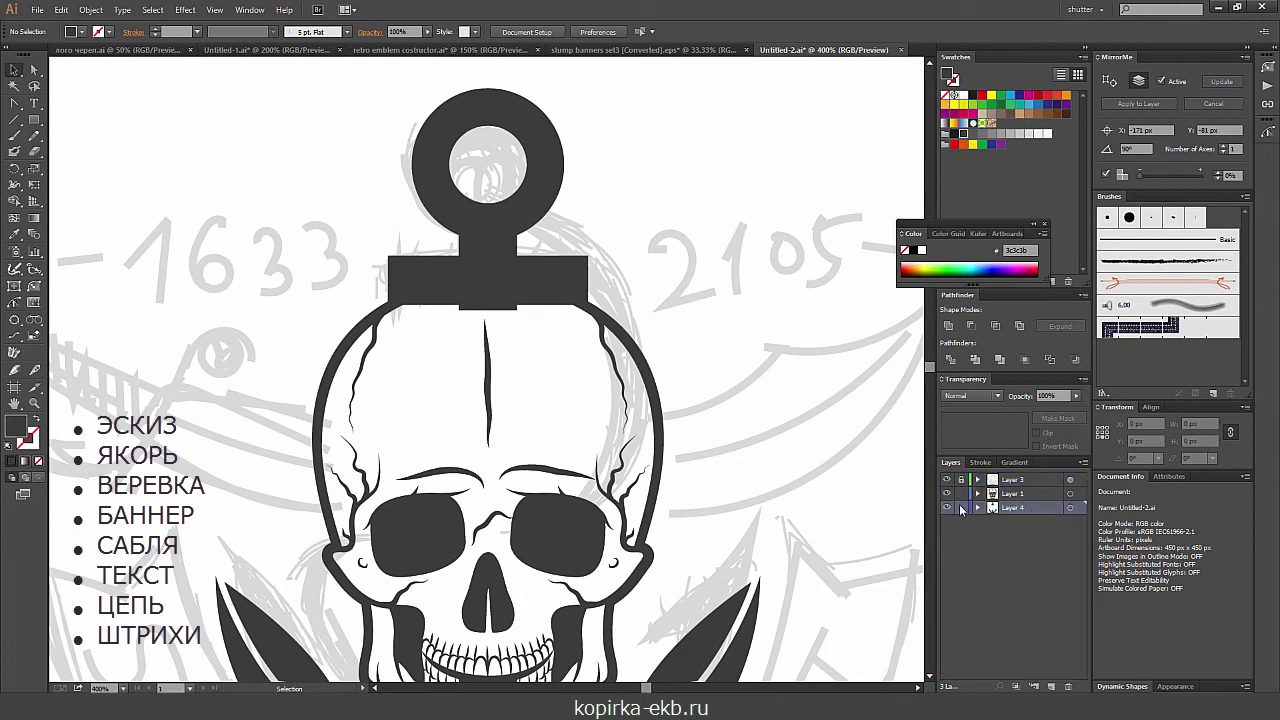
click(614, 334)
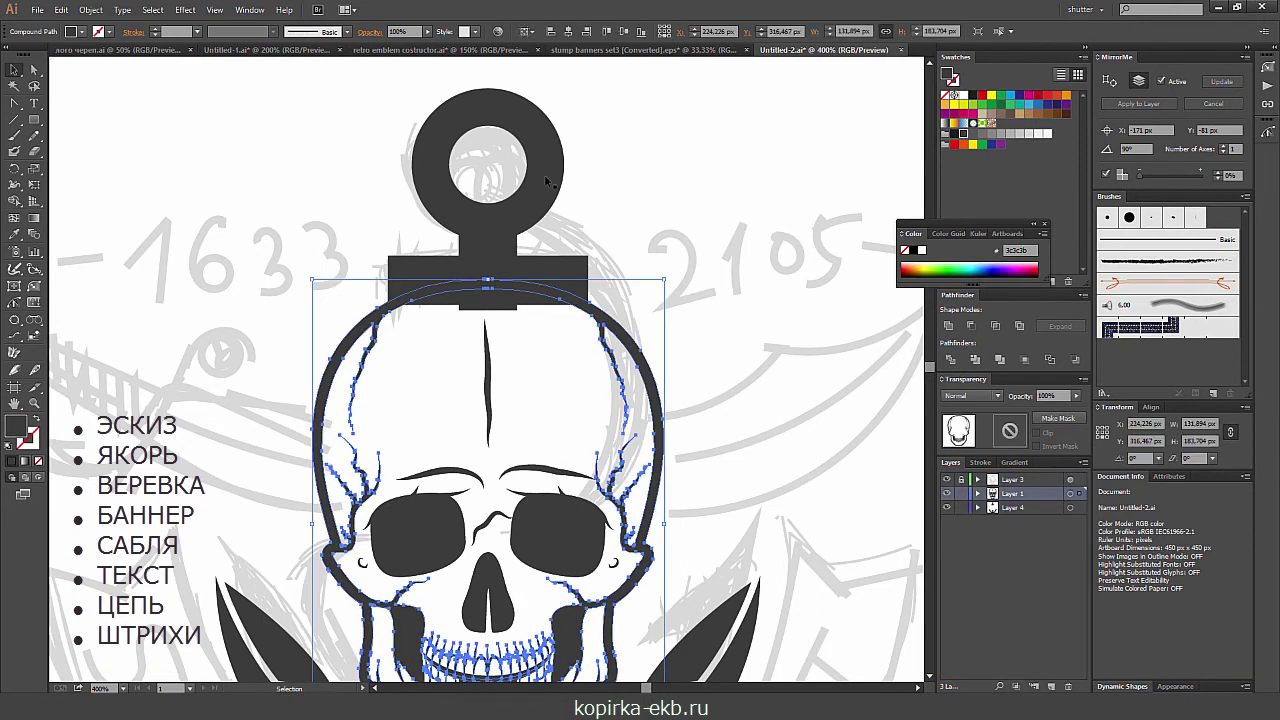
- Give the skull a 4 px lime-yellow stroke
key(ctrl+minus)
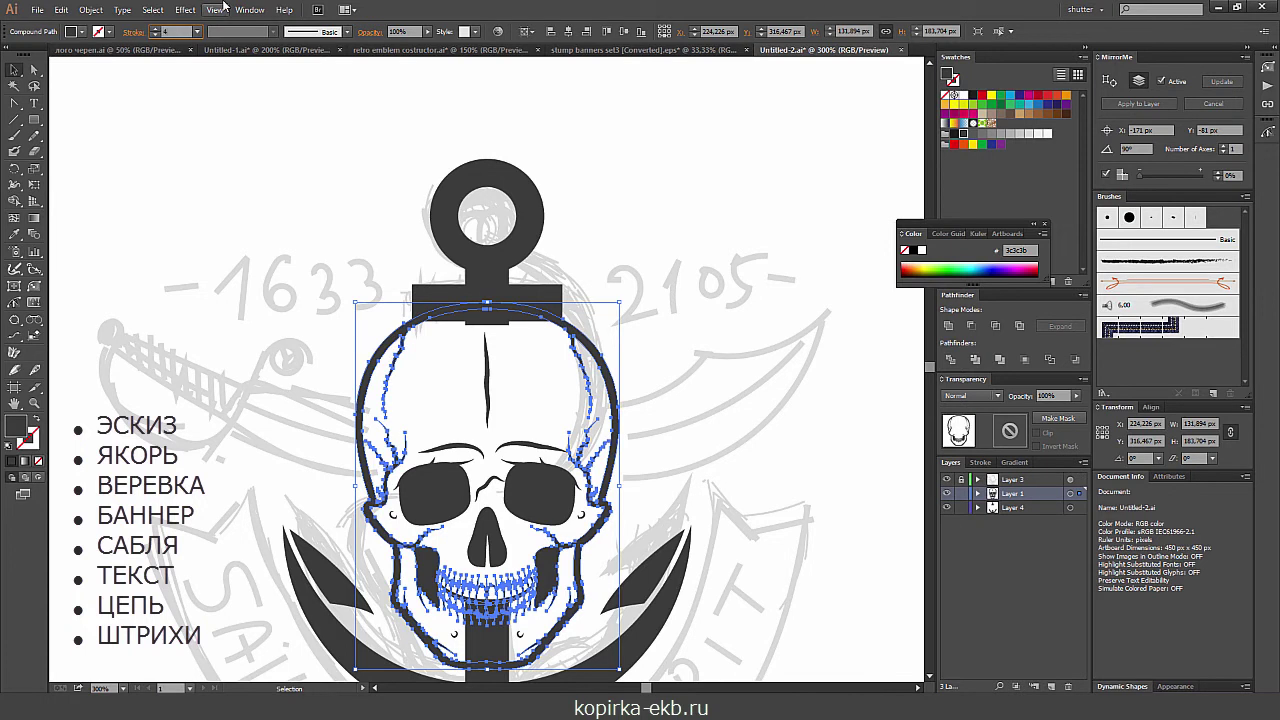
key(Return)
click(108, 31)
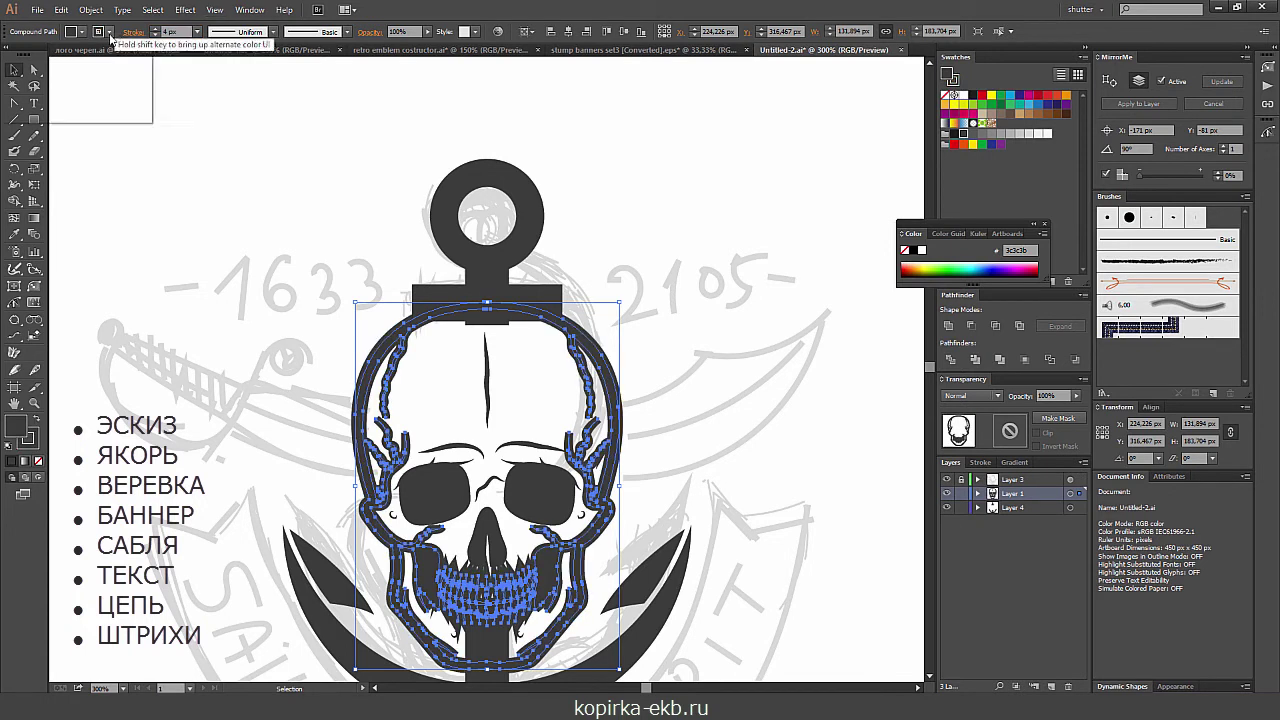
click(31, 64)
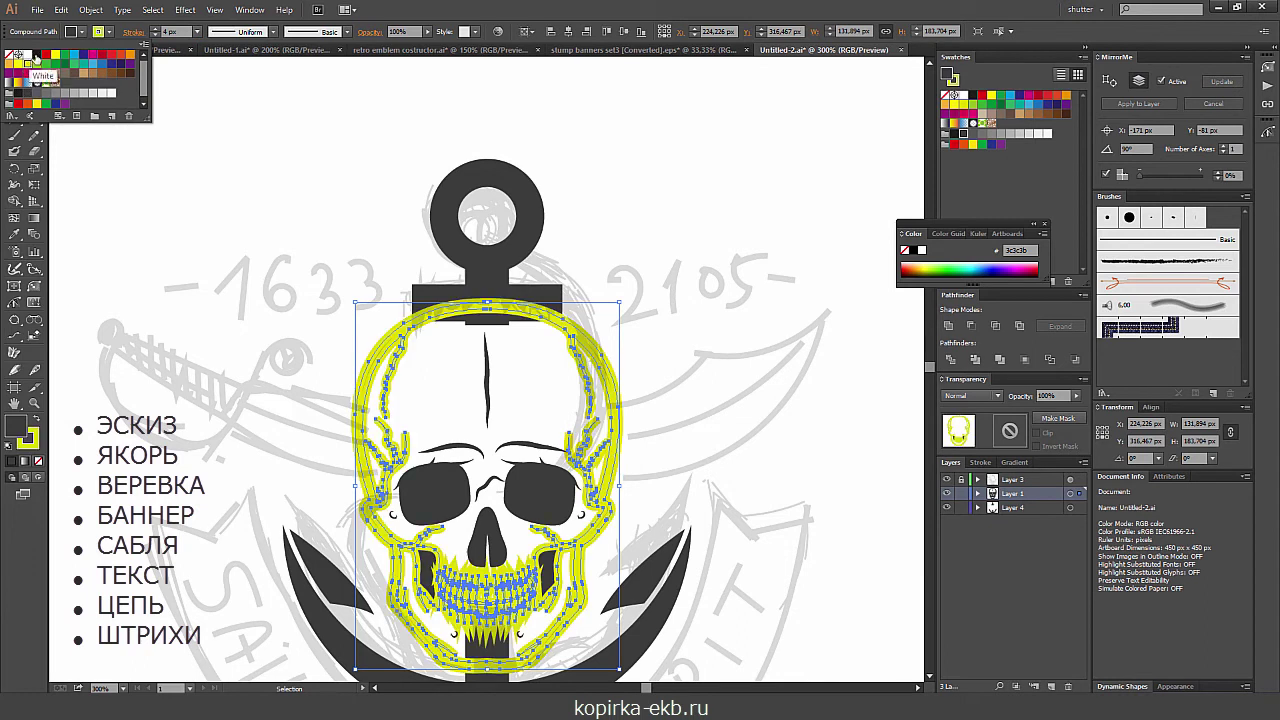
click(309, 142)
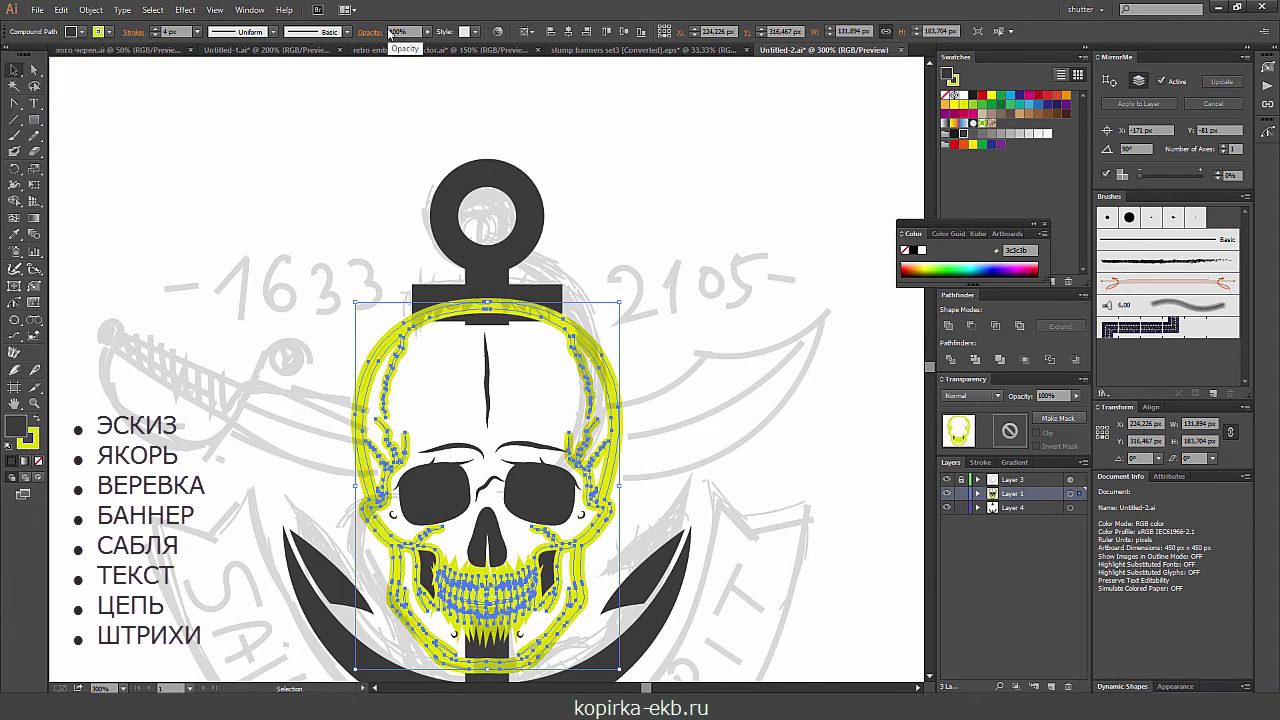
key(ctrl+plus)
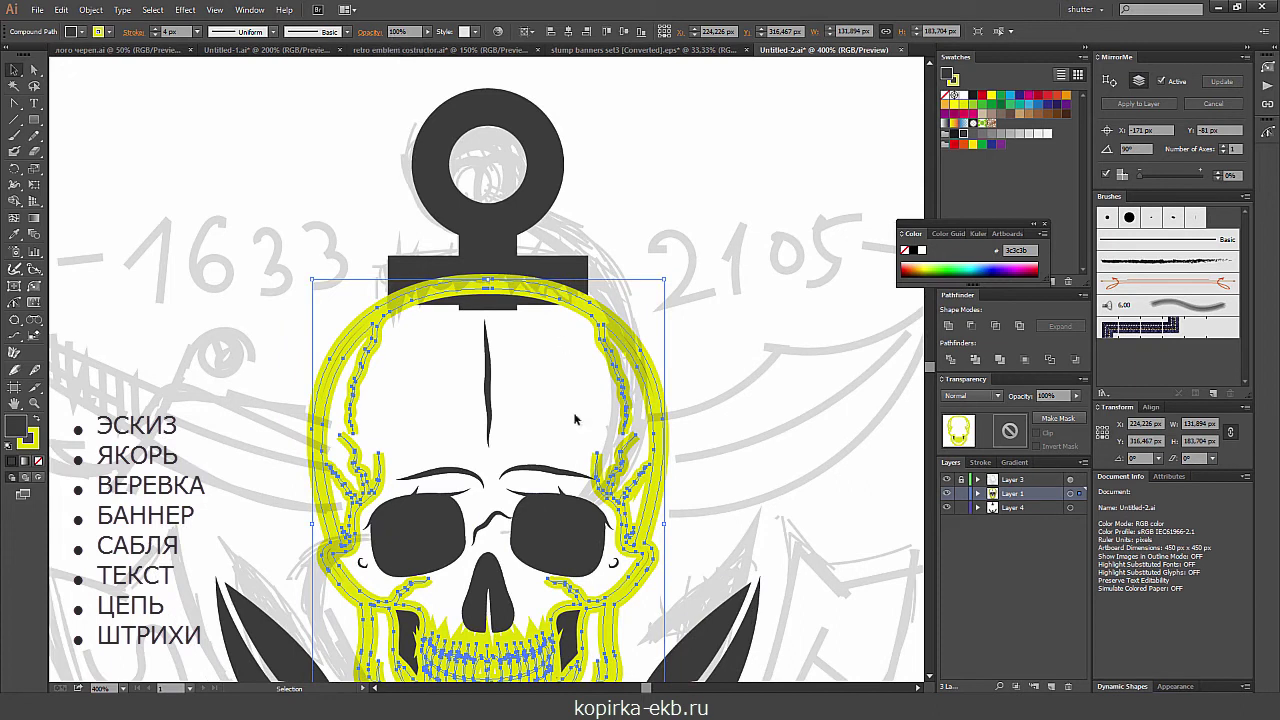
click(89, 12)
mouse_move(105, 298)
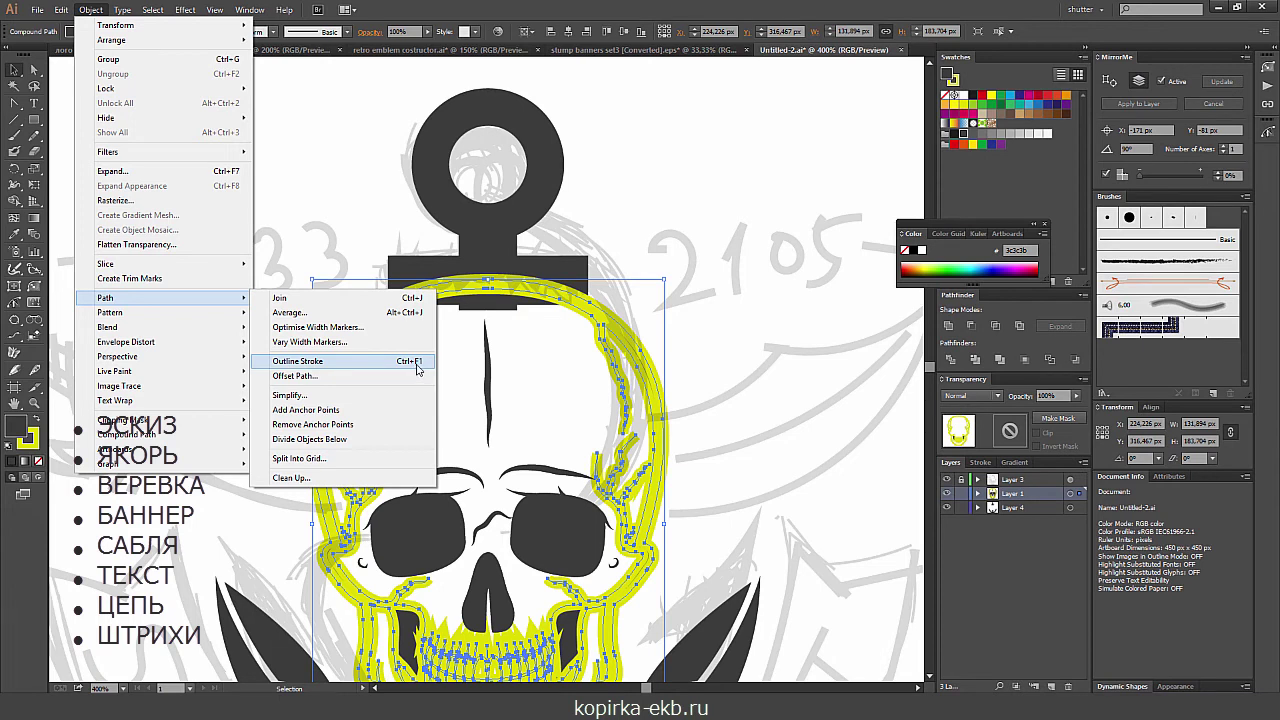
- Outline the skull's yellow stroke into filled shapes and check what lies behind it
click(421, 366)
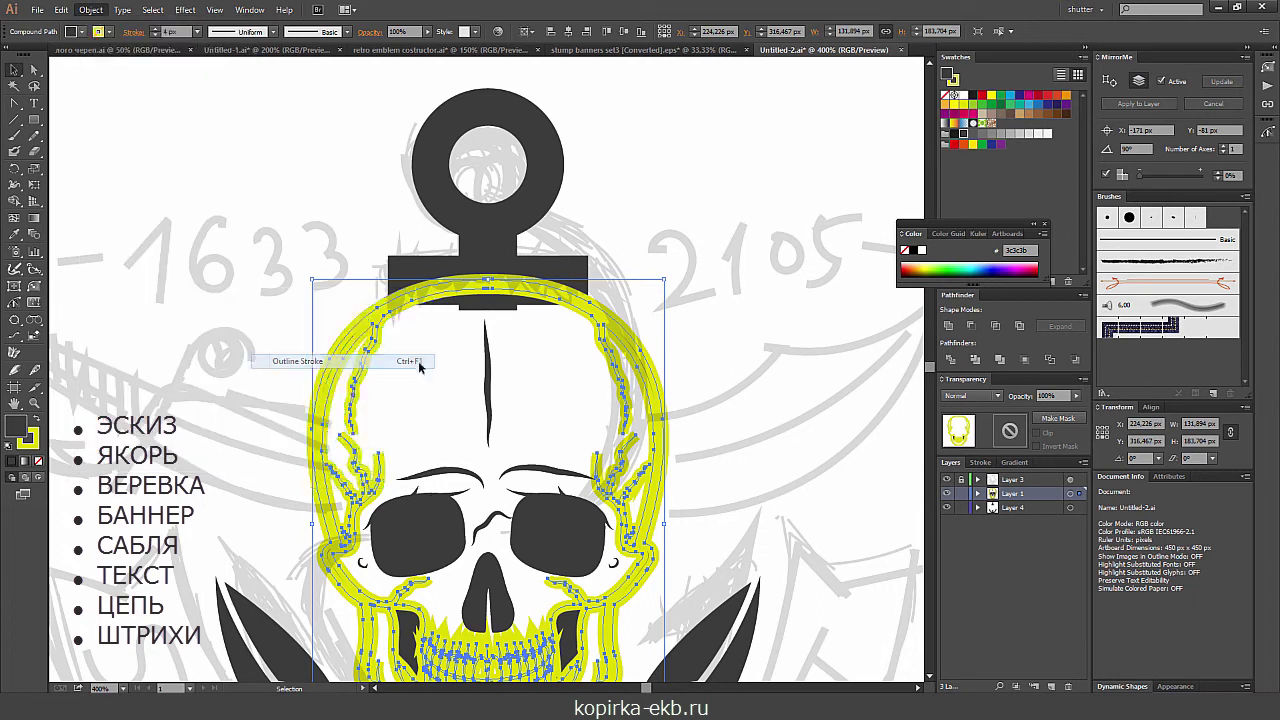
right_click(600, 332)
key(Escape)
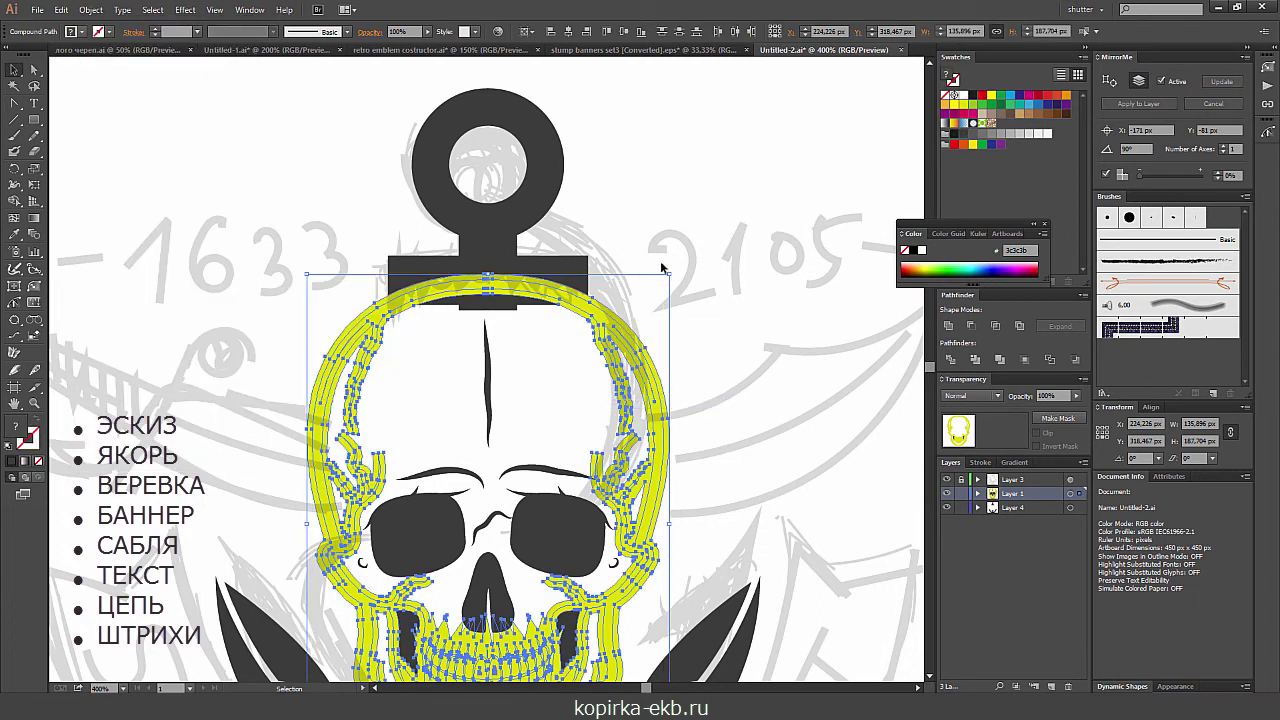
key(ctrl+equal)
drag(650, 274, 597, 343)
key(a)
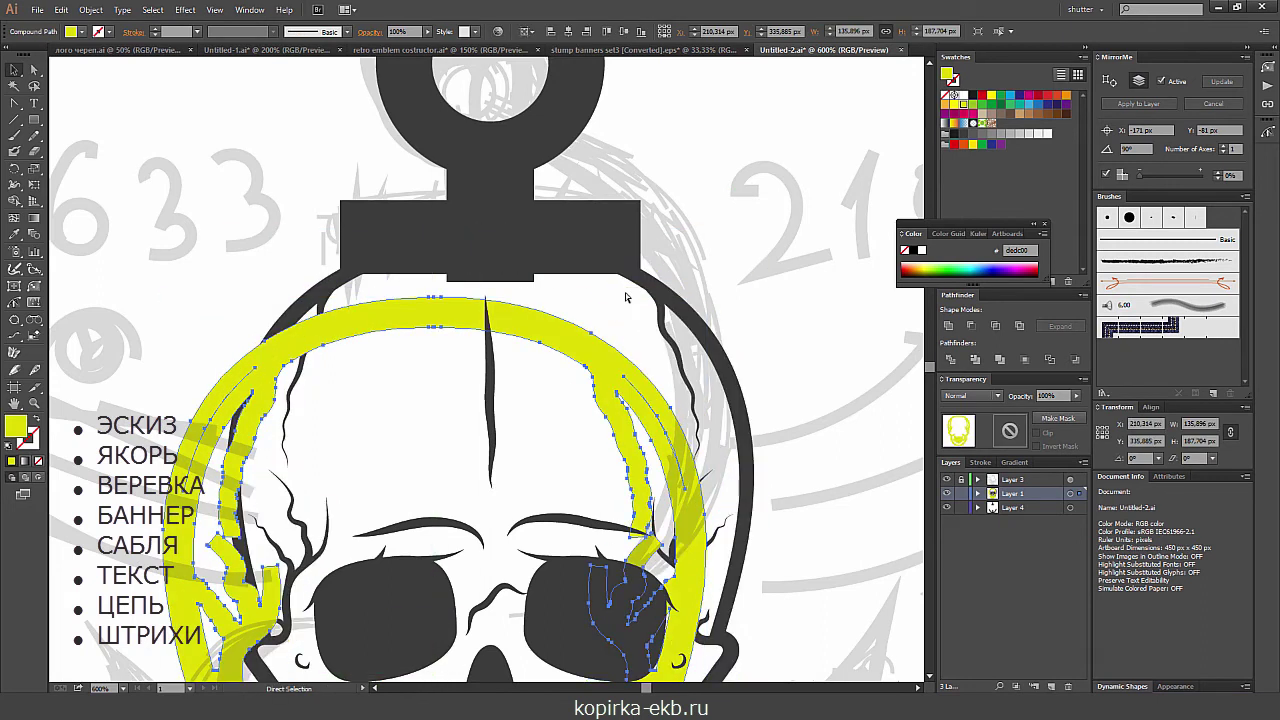
key(ctrl+z)
key(v)
- Shorten the anchor stem and trim the dark crossbar with the yellow skull outline
shift+click(572, 210)
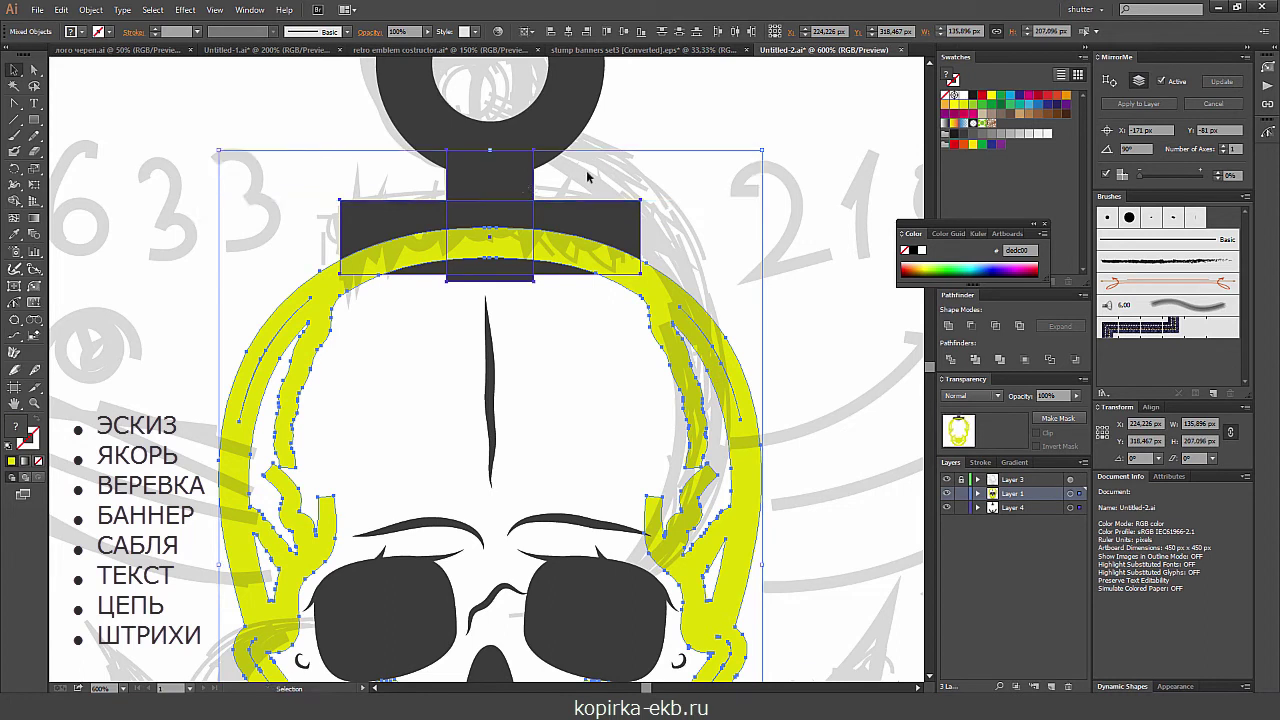
click(528, 190)
drag(490, 281, 497, 217)
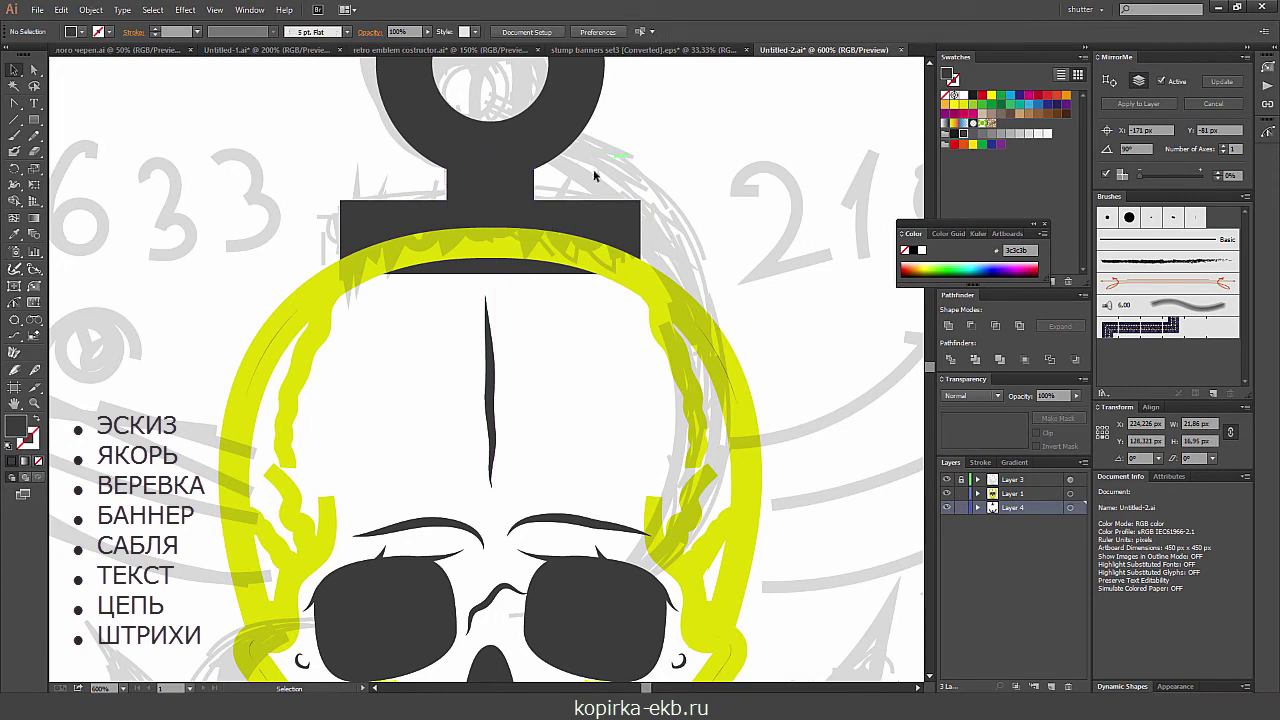
click(555, 237)
shift+click(625, 230)
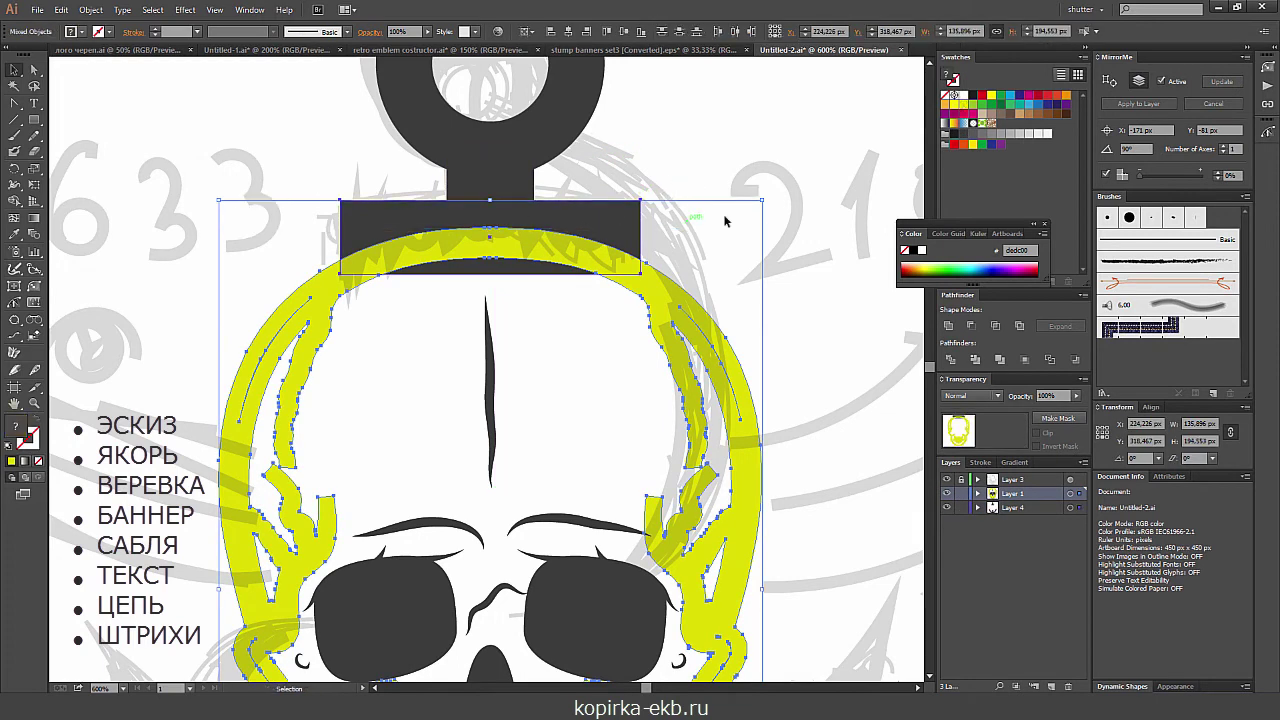
click(976, 359)
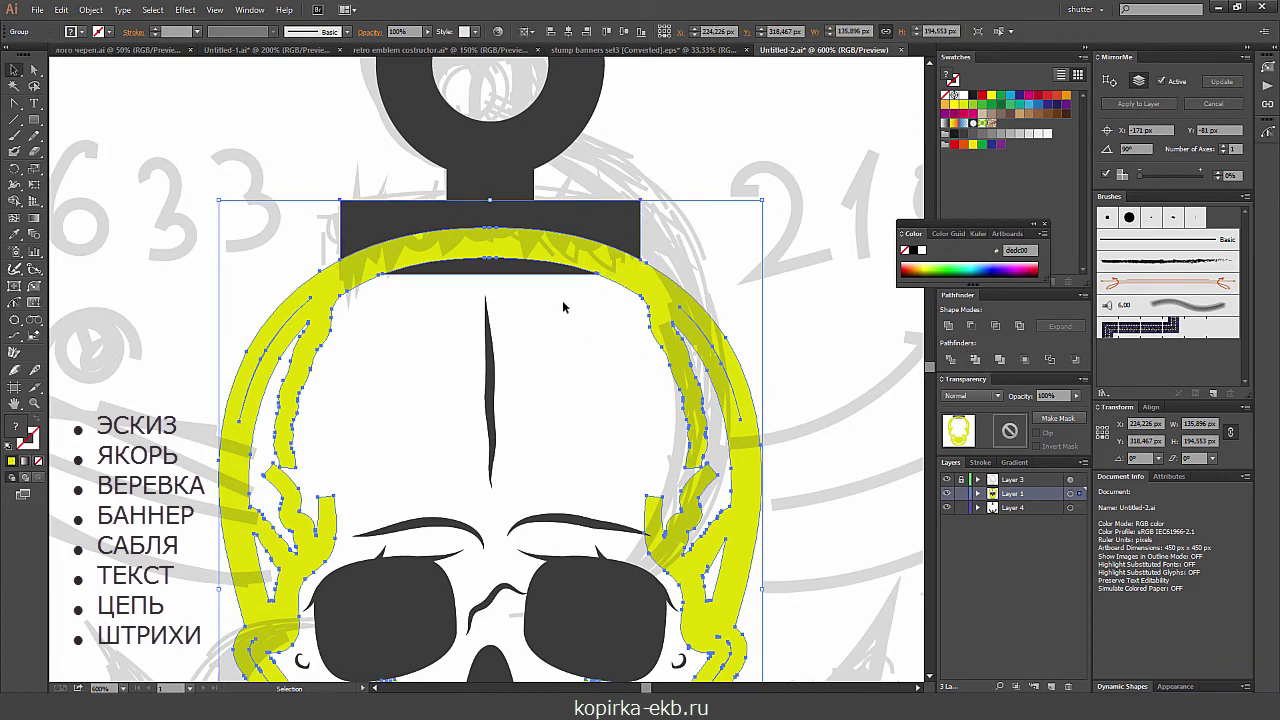
- Ungroup the trimmed pieces and delete the leftover dark sliver and yellow helper outline
right_click(540, 282)
click(575, 357)
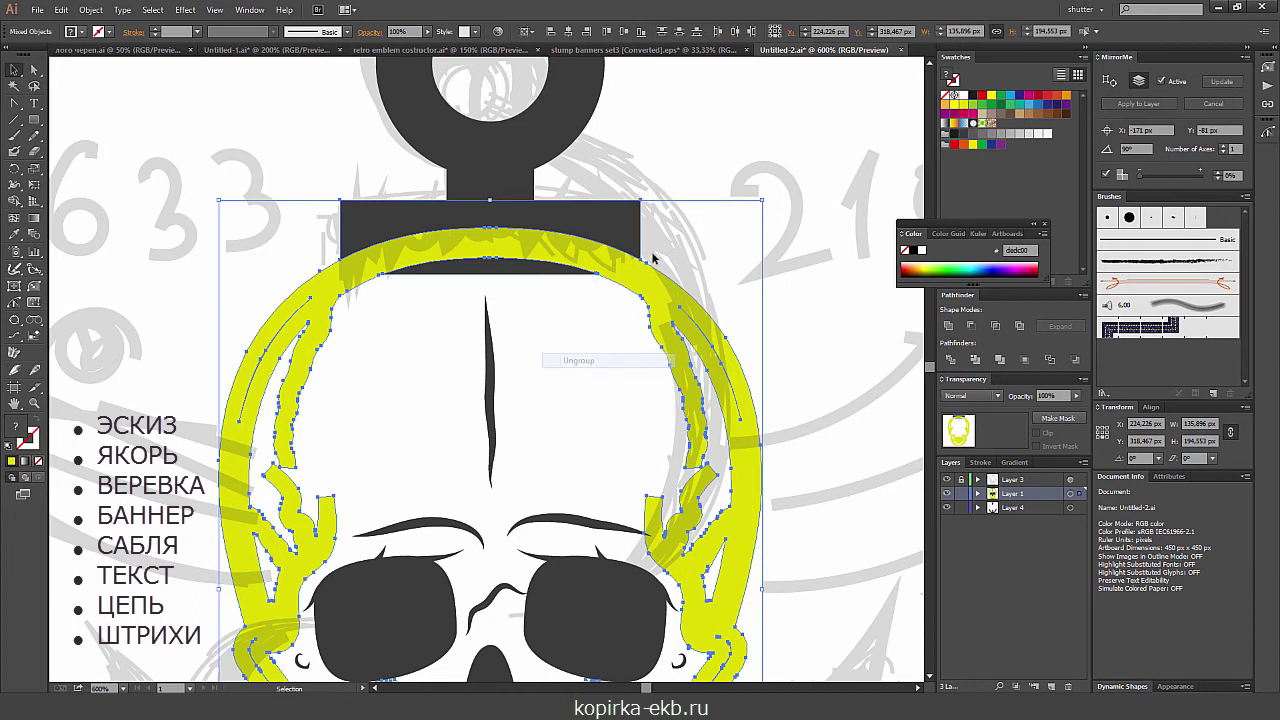
click(700, 233)
drag(560, 272, 562, 294)
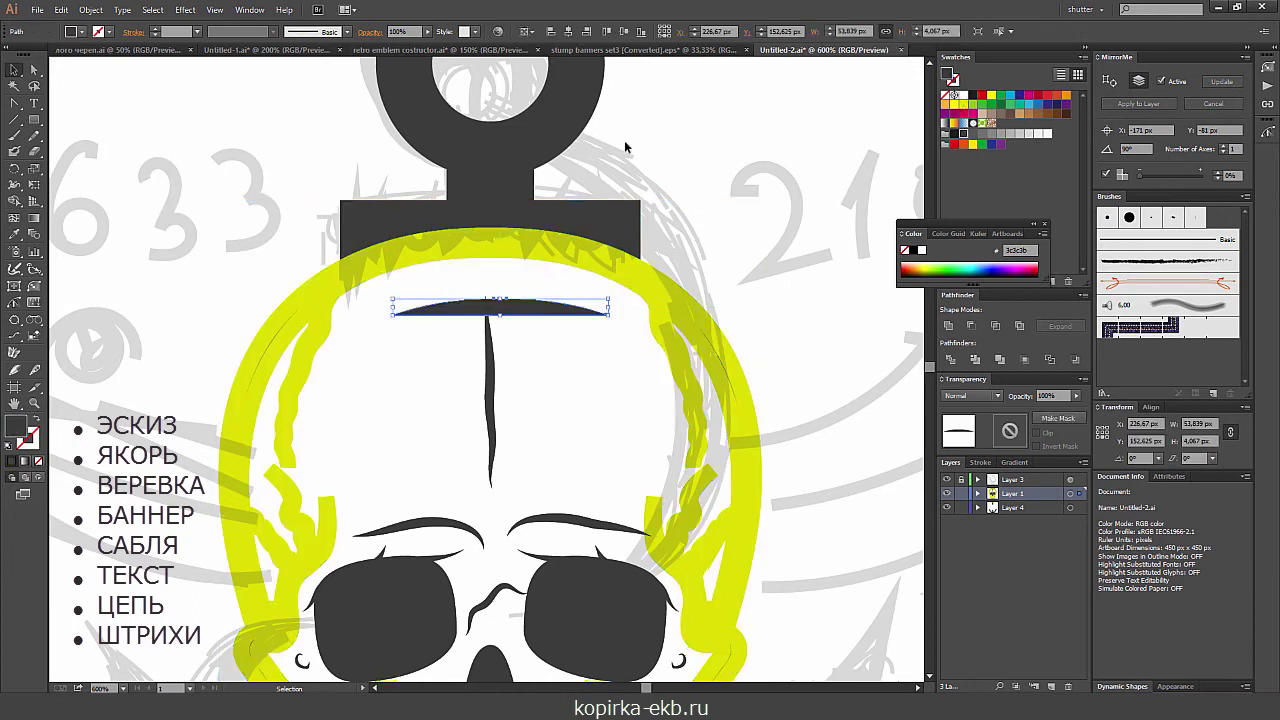
key(Delete)
drag(514, 248, 512, 326)
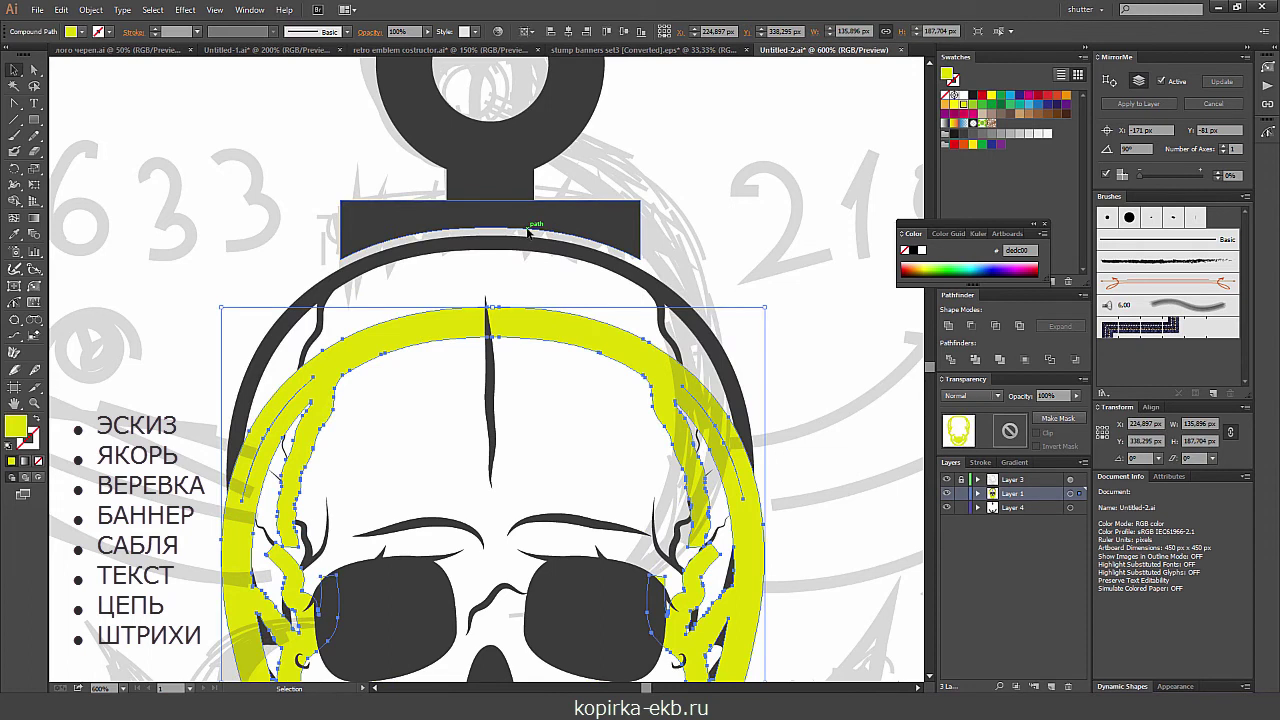
key(Delete)
key(ctrl+minus)
key(ctrl+minus)
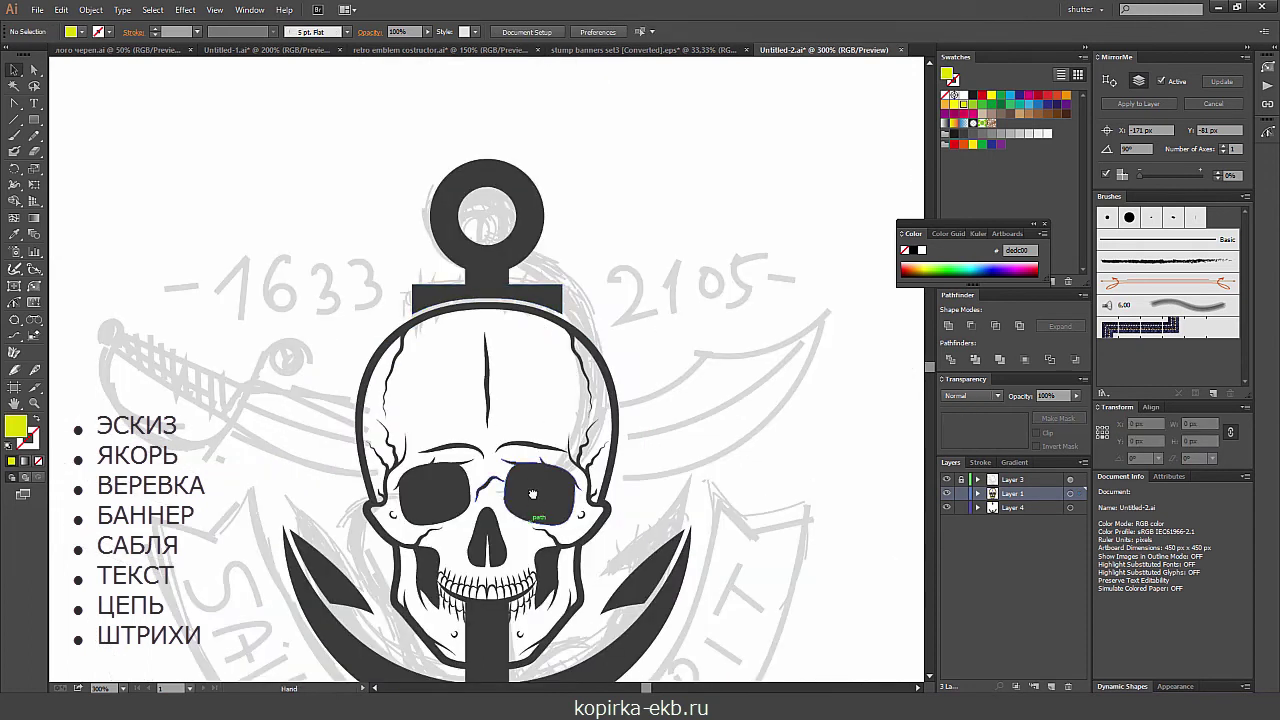
- Zoom to 800% on the jaw and select the skull path and stem rectangle below it
drag(532, 494, 538, 304)
key(ctrl+plus)
key(ctrl+plus)
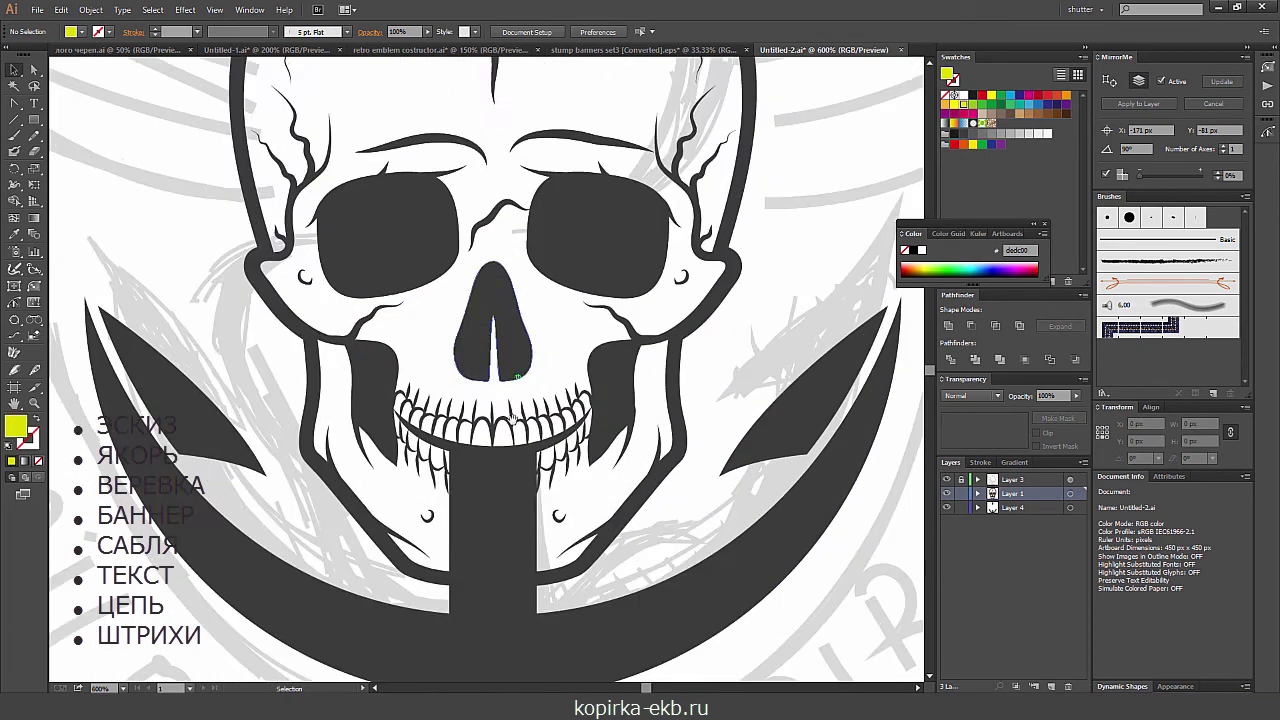
drag(512, 416, 501, 266)
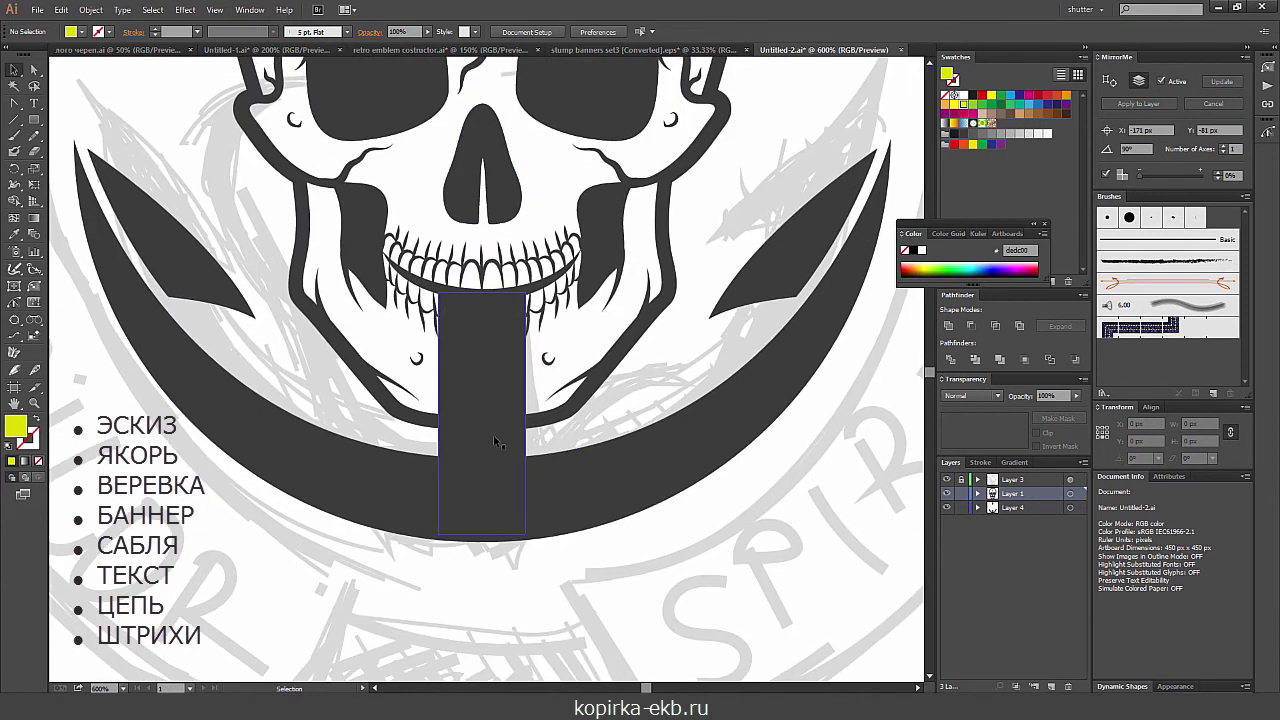
key(ctrl+plus)
click(468, 440)
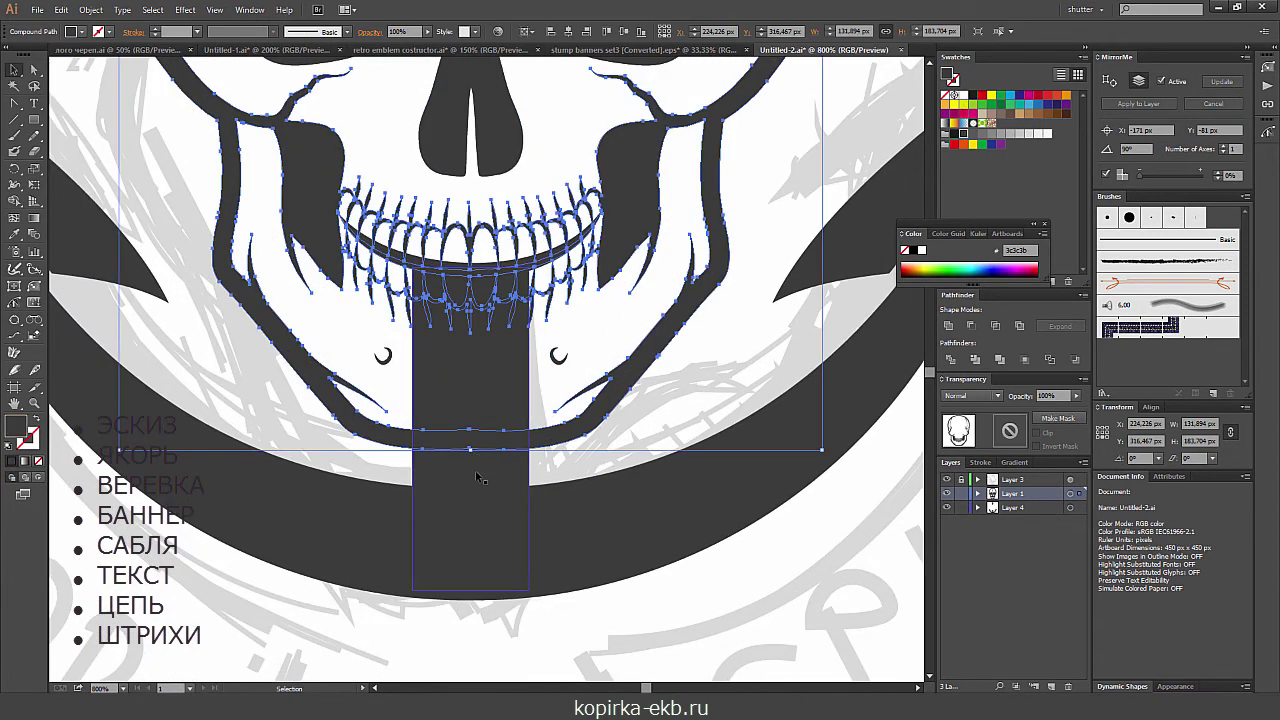
click(478, 476)
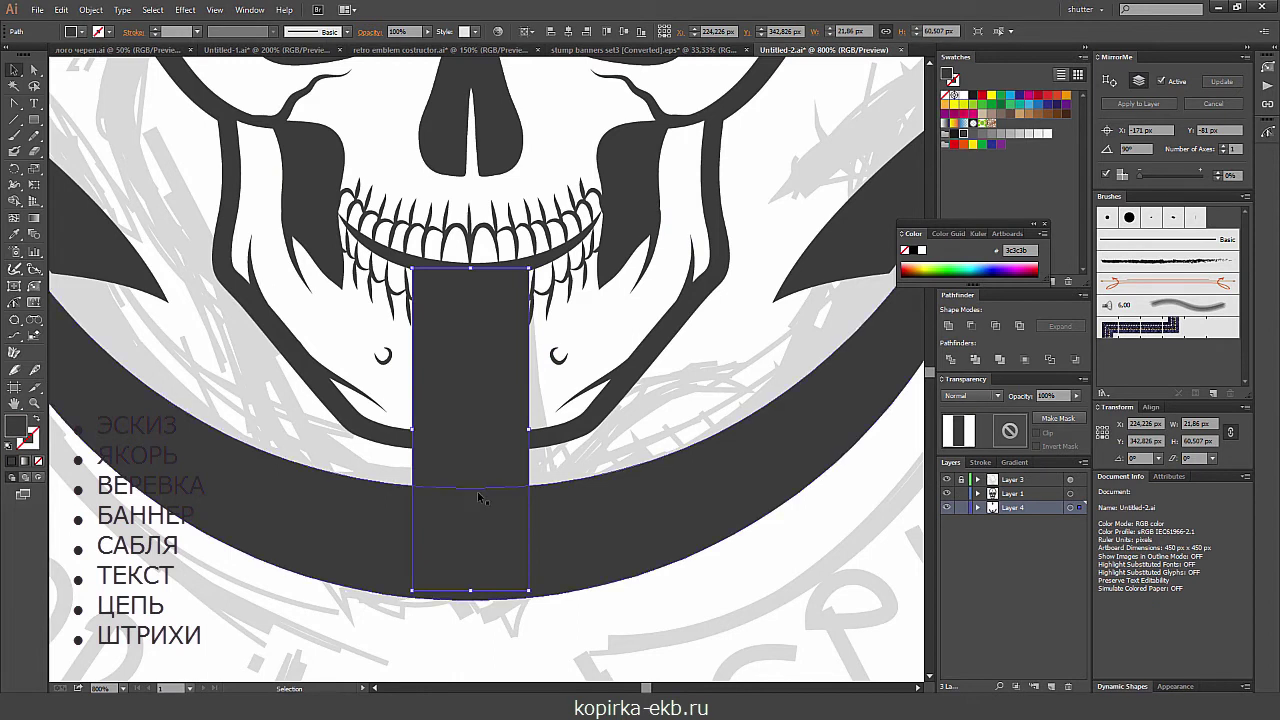
- Drag Layer 4 above Layer 1 and zoom out and back in to check
click(1028, 537)
click(1021, 510)
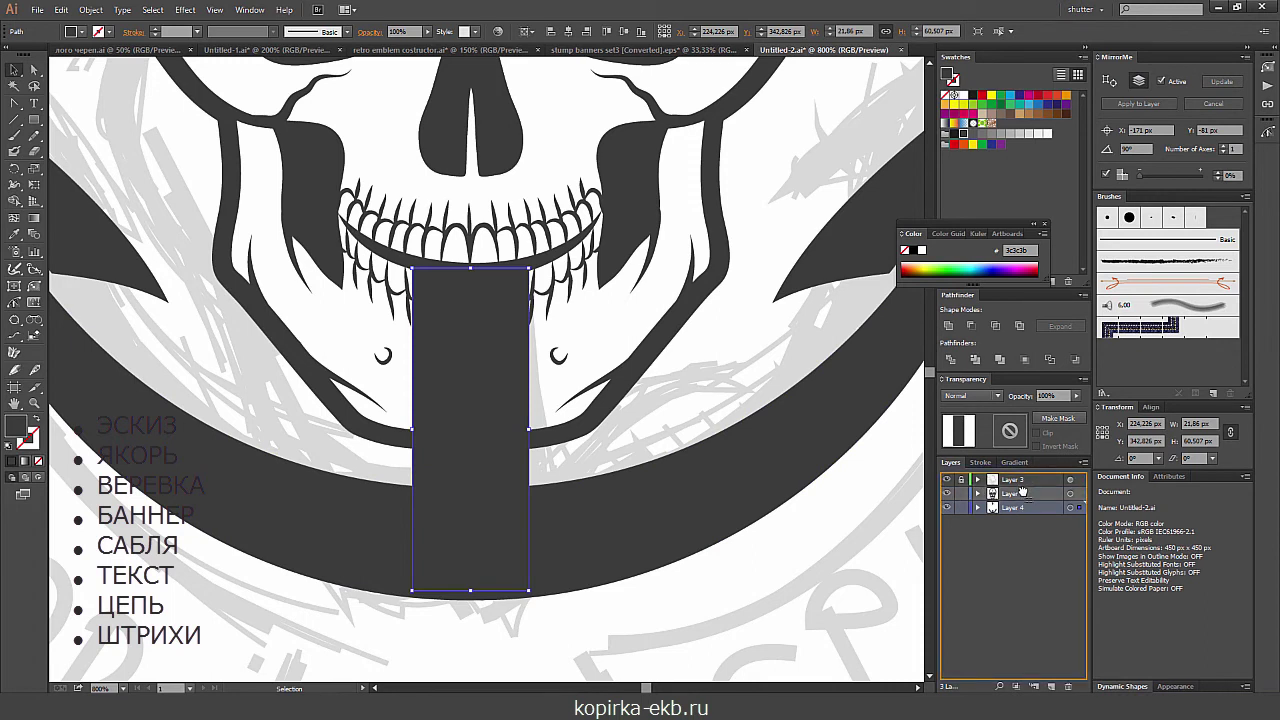
drag(1020, 505, 1022, 494)
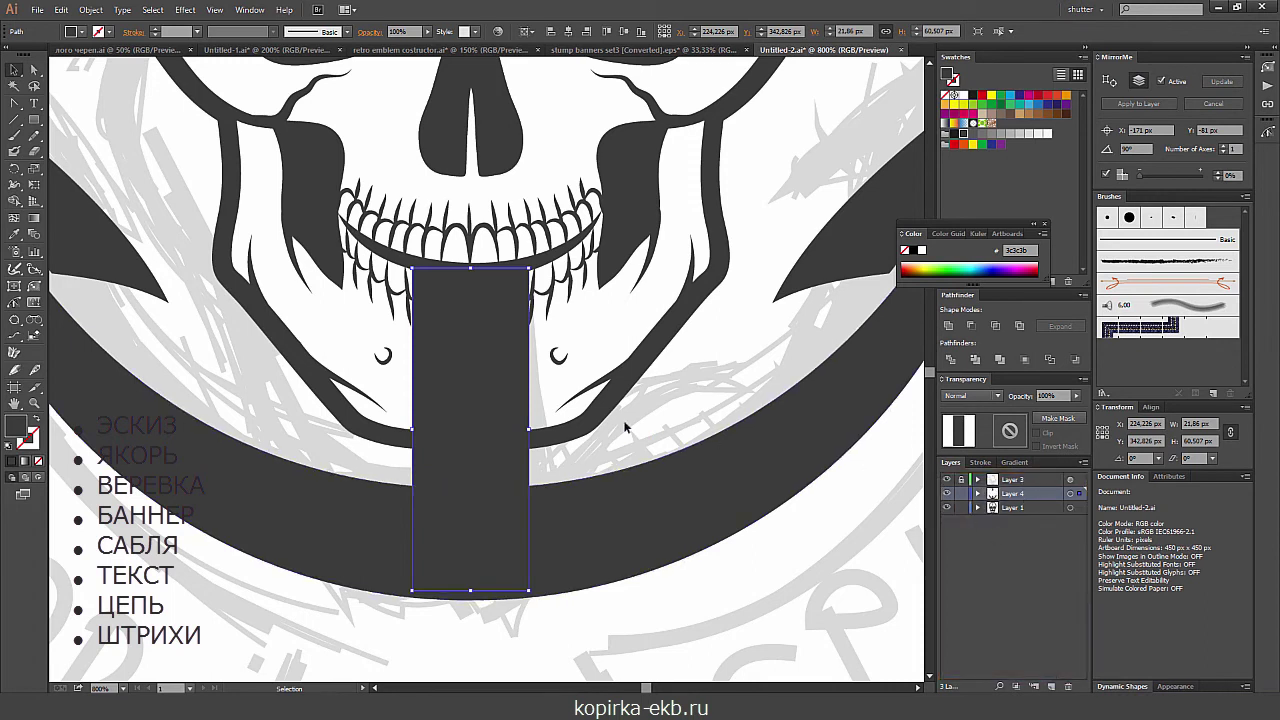
key(ctrl+minus)
key(ctrl+minus)
key(ctrl+minus)
key(ctrl+plus)
key(ctrl+plus)
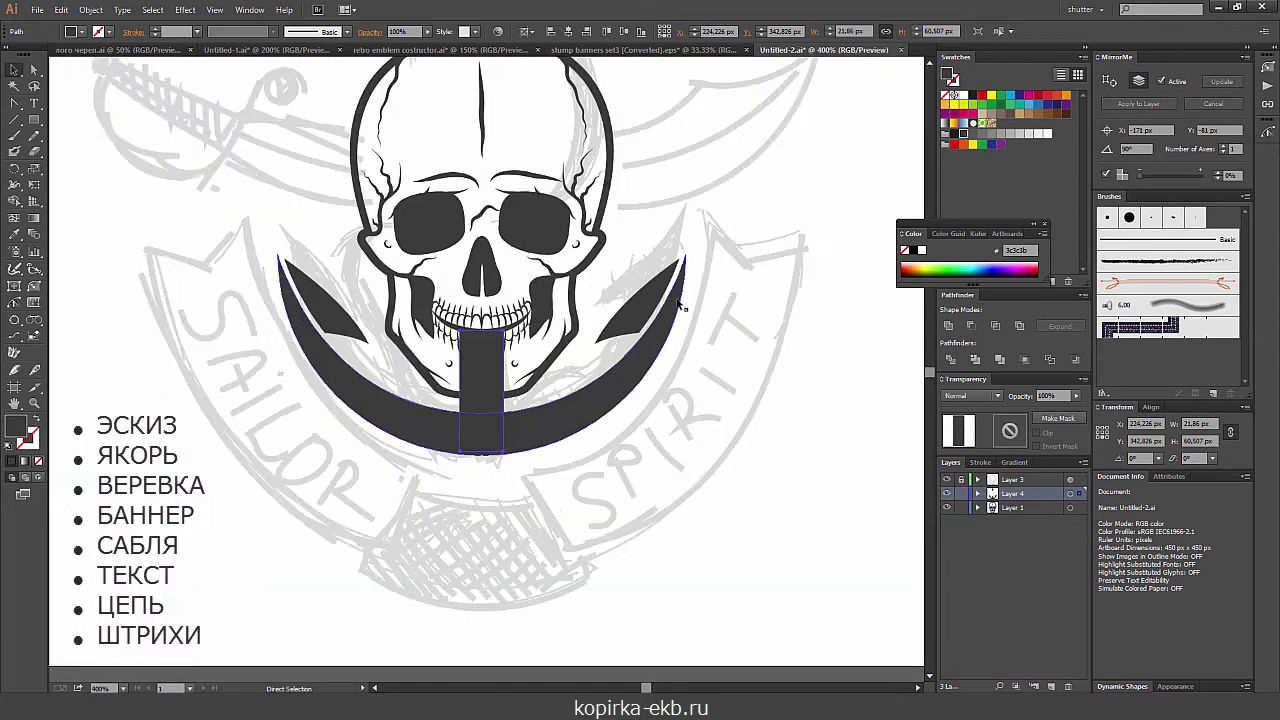
key(ctrl+plus)
key(ctrl+plus)
- Select the outlined shaft group and ungroup the yellow frame from the rectangle
key(v)
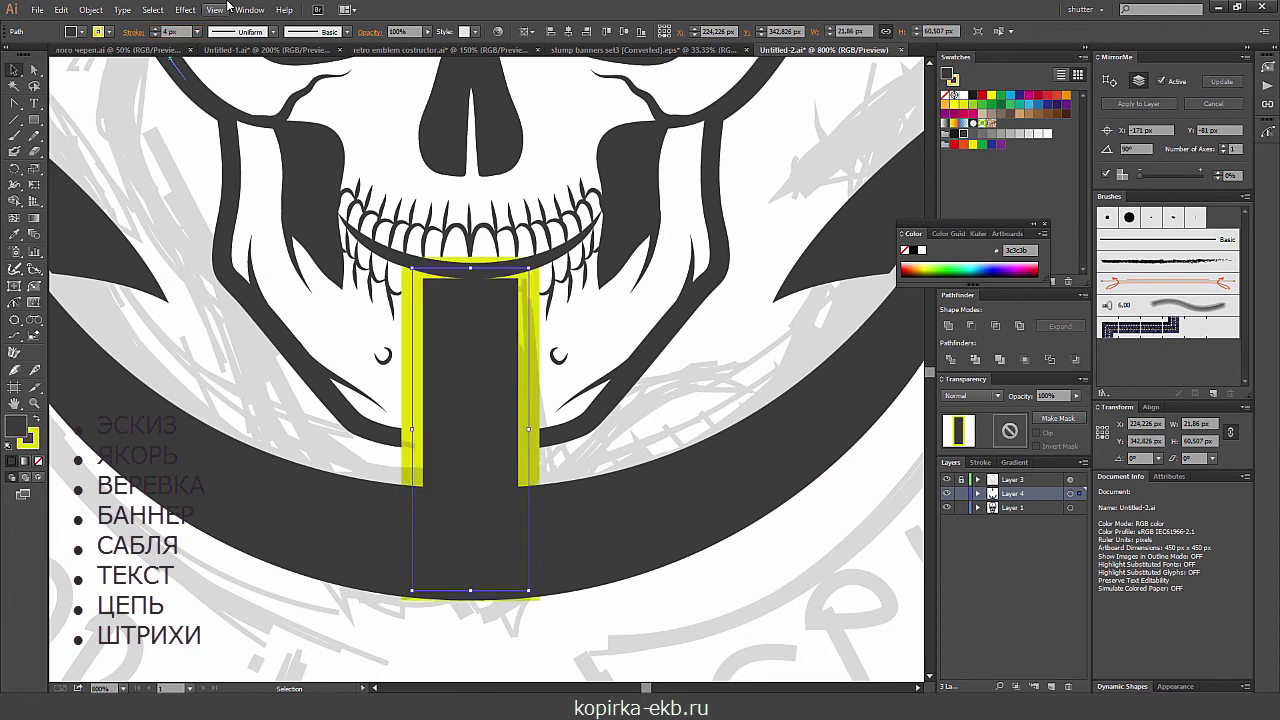
key(a)
click(469, 330)
key(v)
drag(513, 435, 553, 467)
key(ctrl+z)
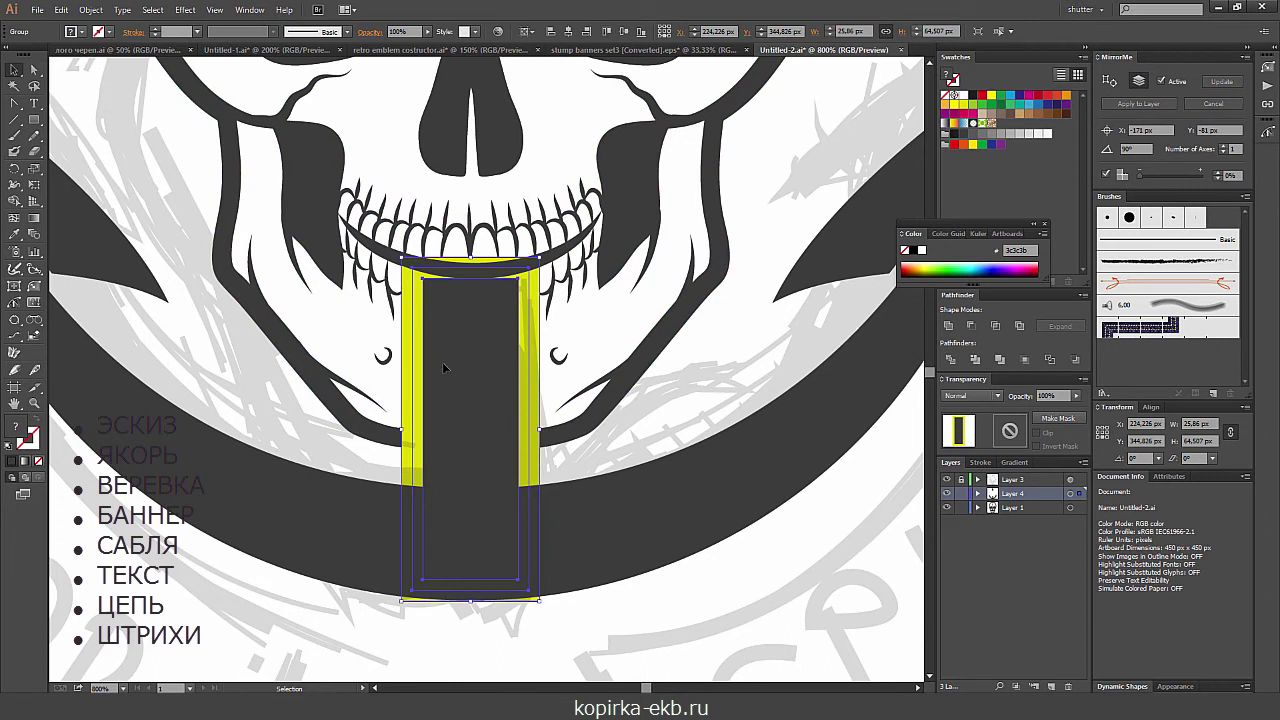
right_click(444, 368)
click(480, 449)
click(622, 446)
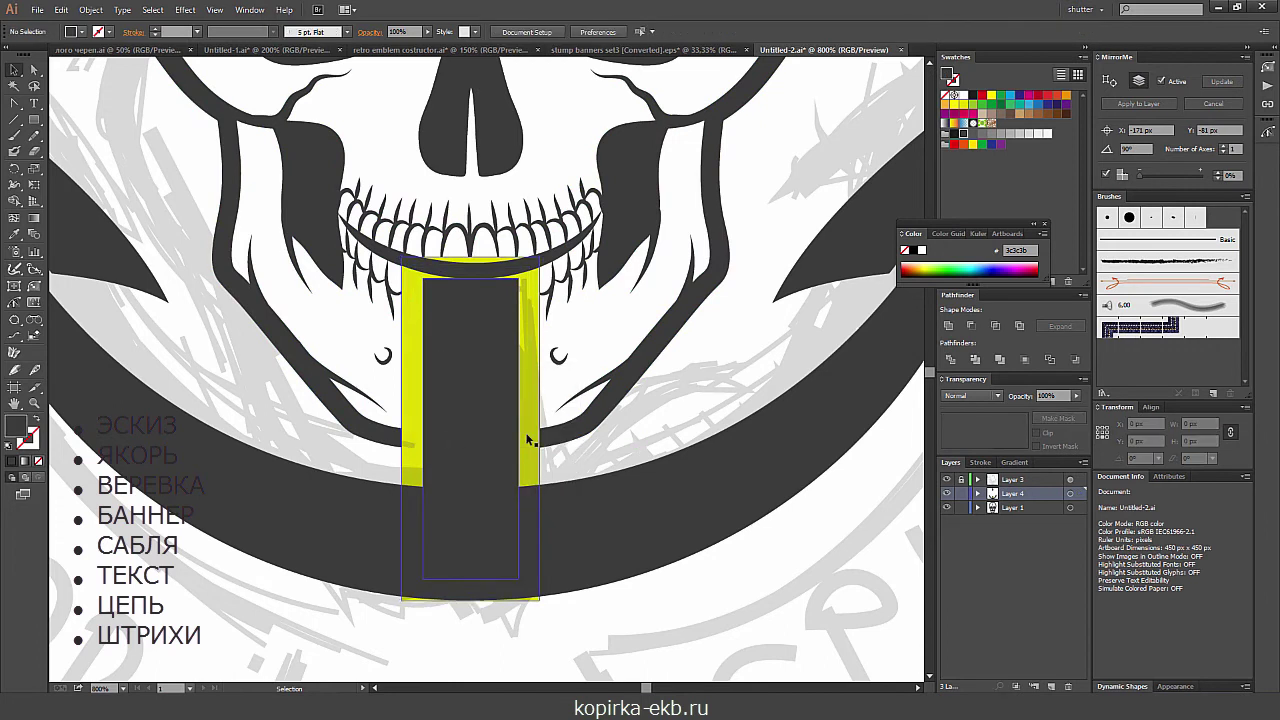
- Trim the skull with the yellow frame, then ungroup and delete the leftover frame
click(521, 318)
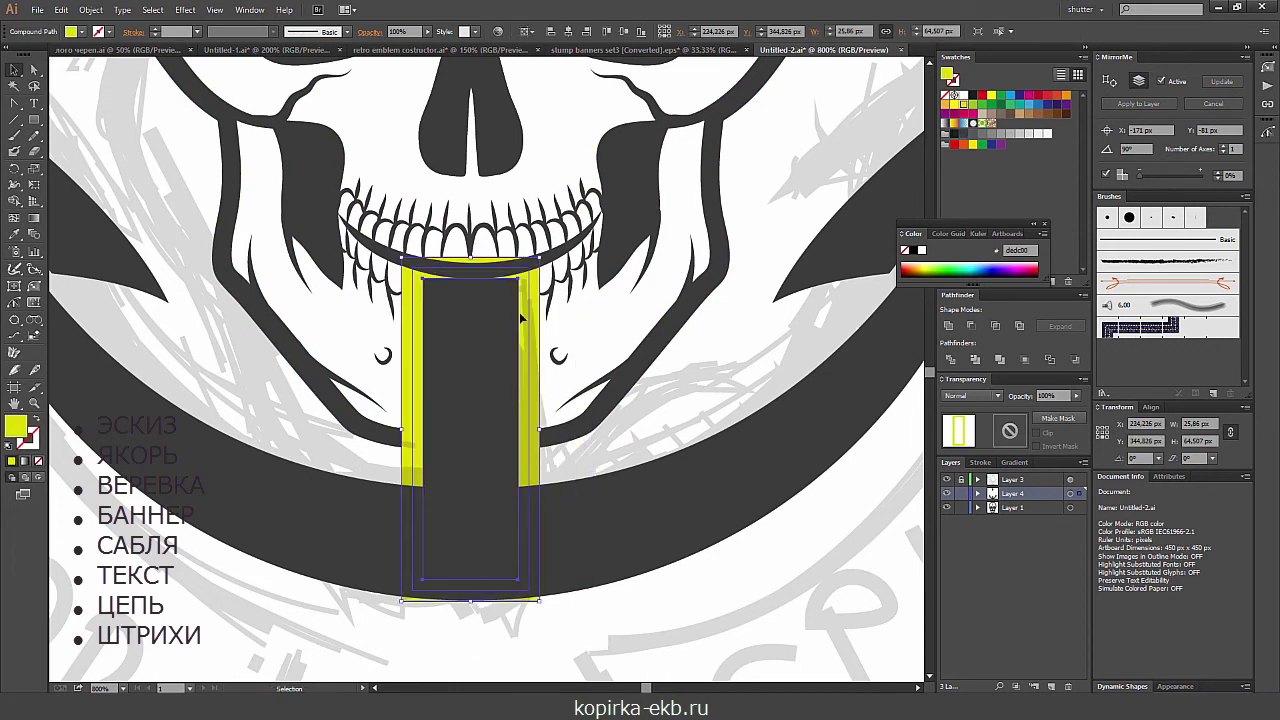
shift+click(580, 418)
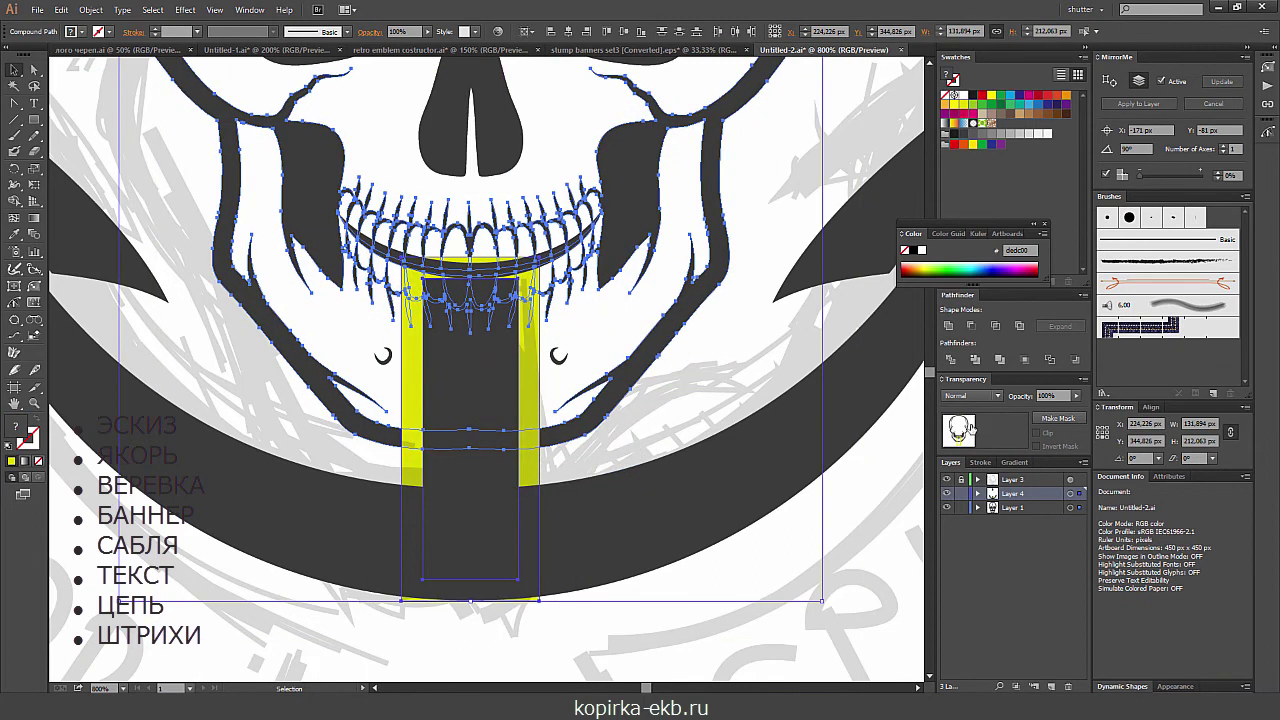
click(975, 360)
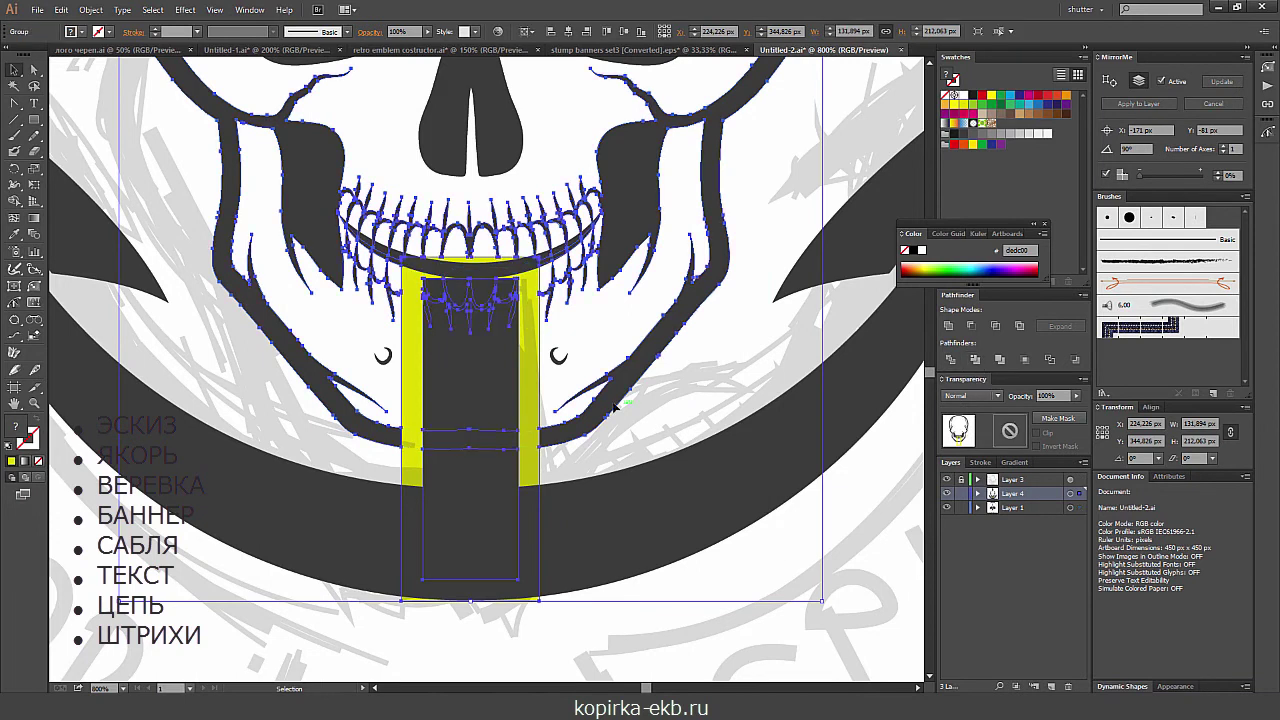
right_click(536, 450)
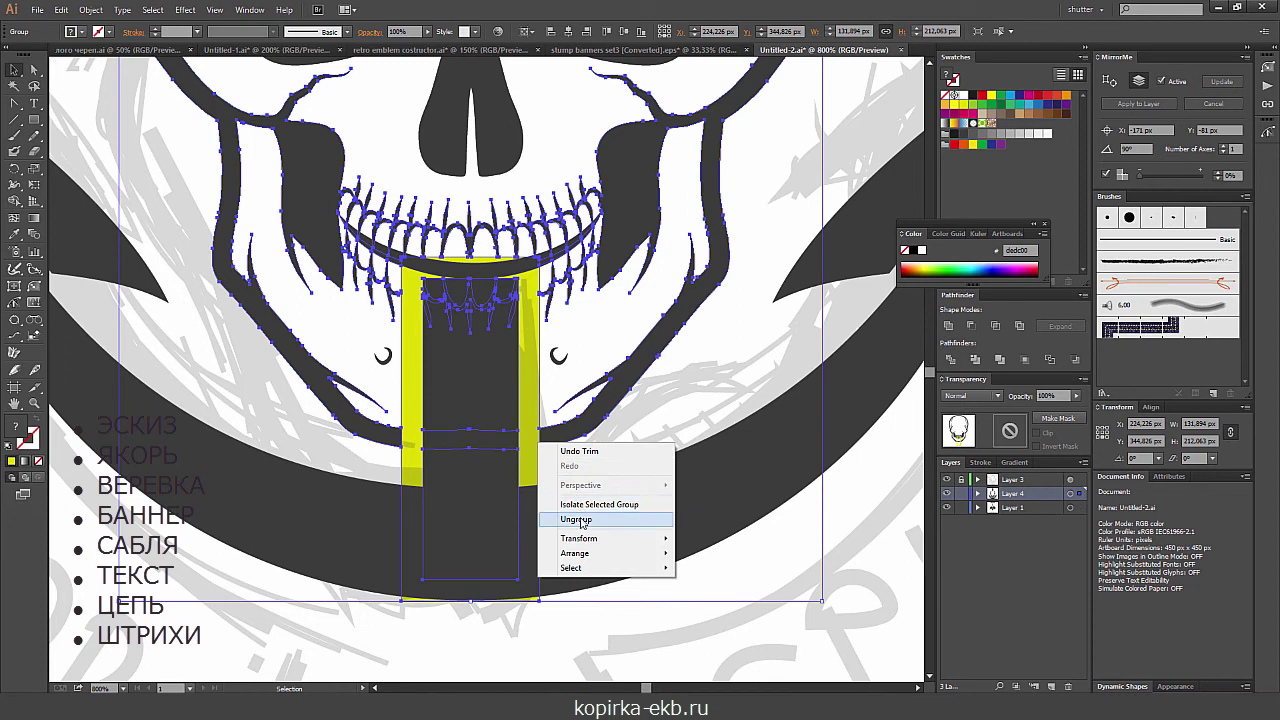
click(560, 522)
drag(530, 465, 608, 533)
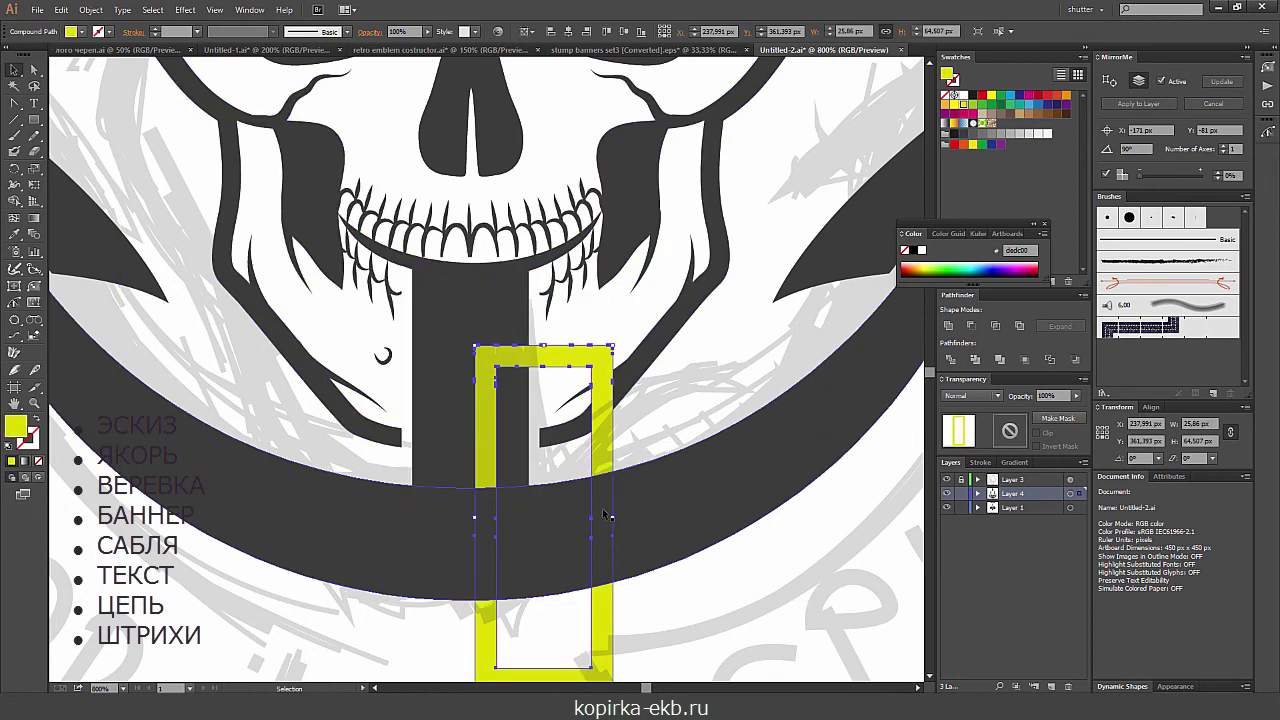
key(Delete)
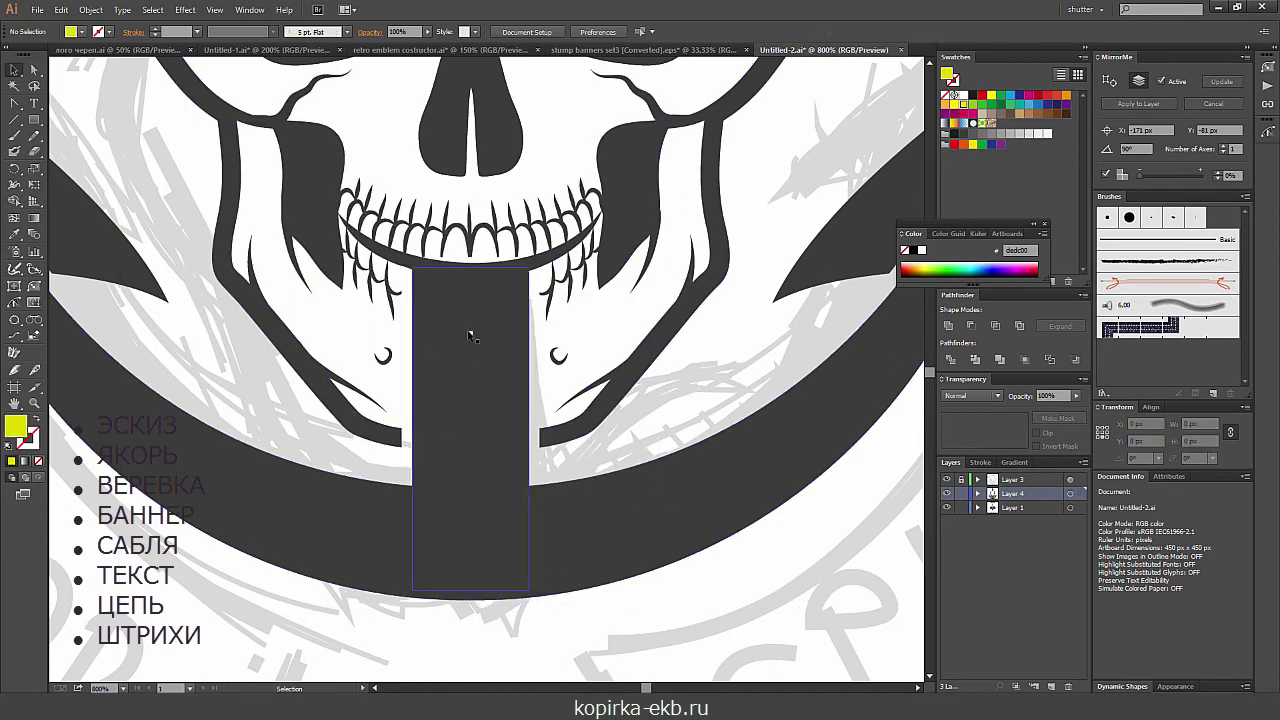
key(ctrl+minus)
key(ctrl+minus)
key(ctrl+minus)
key(ctrl+minus)
- Hide Layer 3's grey sketch and zoom around to review the skull and anchor
key(ctrl+plus)
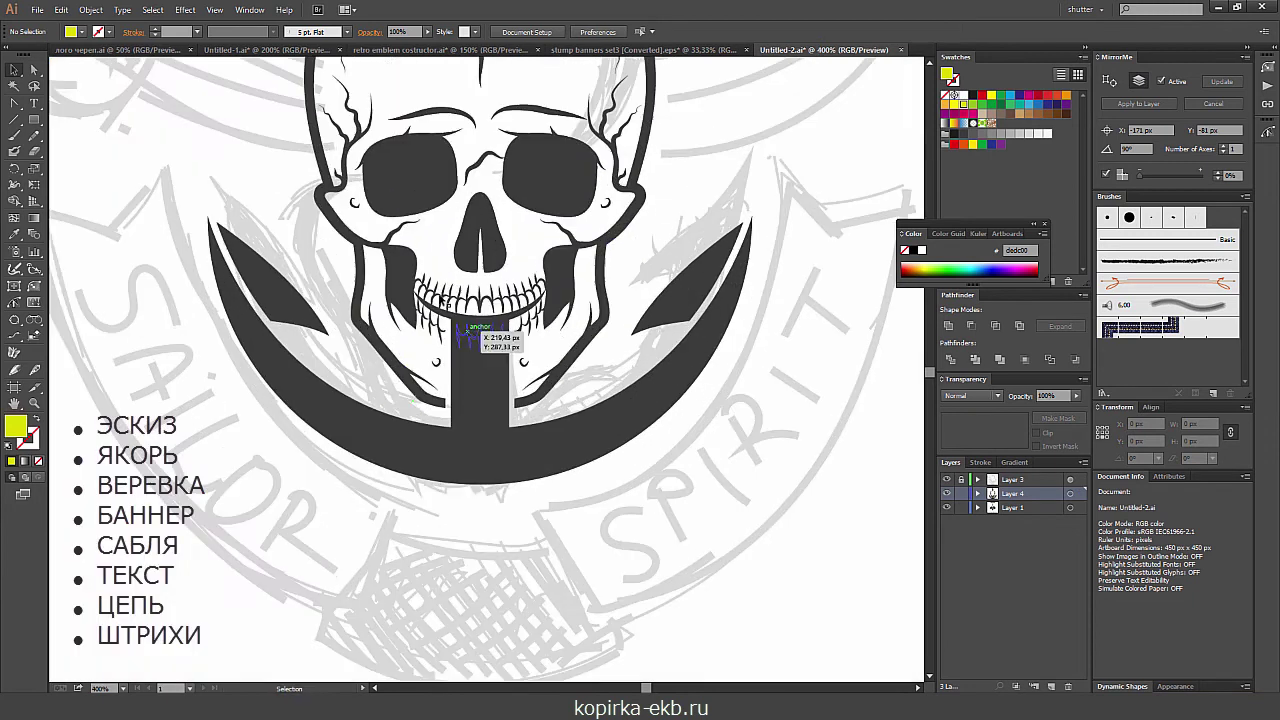
drag(487, 403, 450, 405)
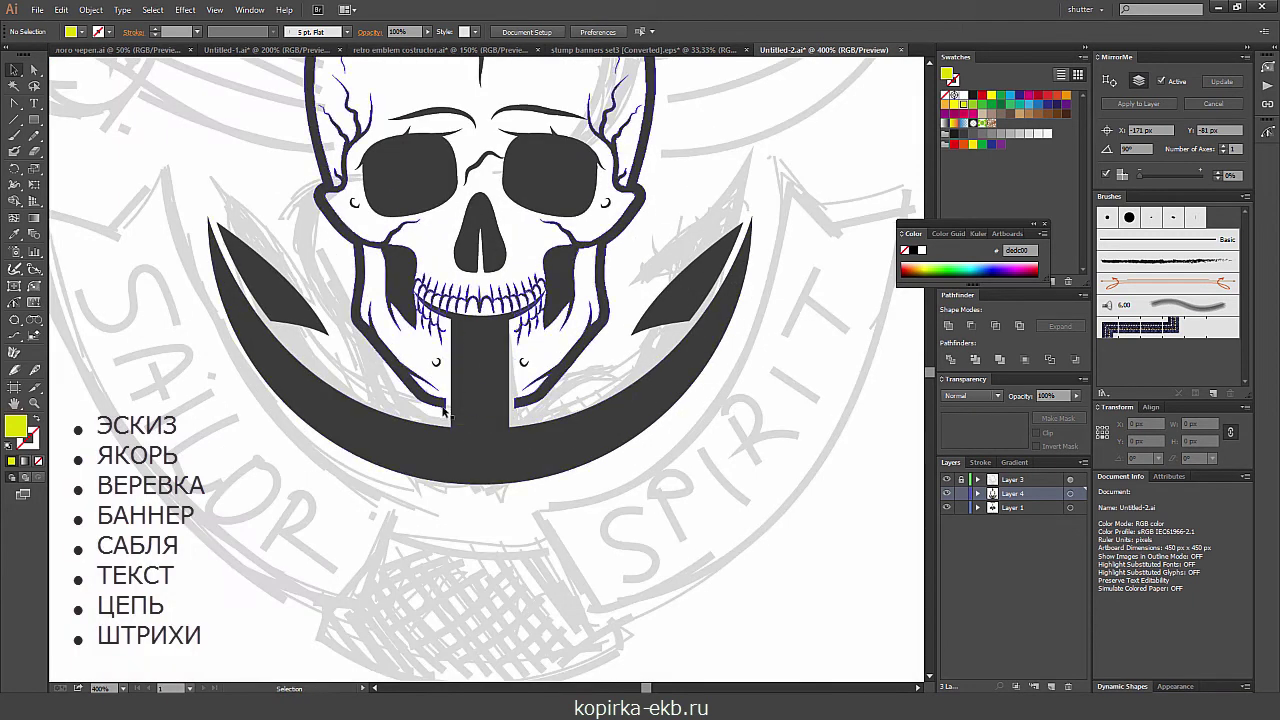
click(534, 392)
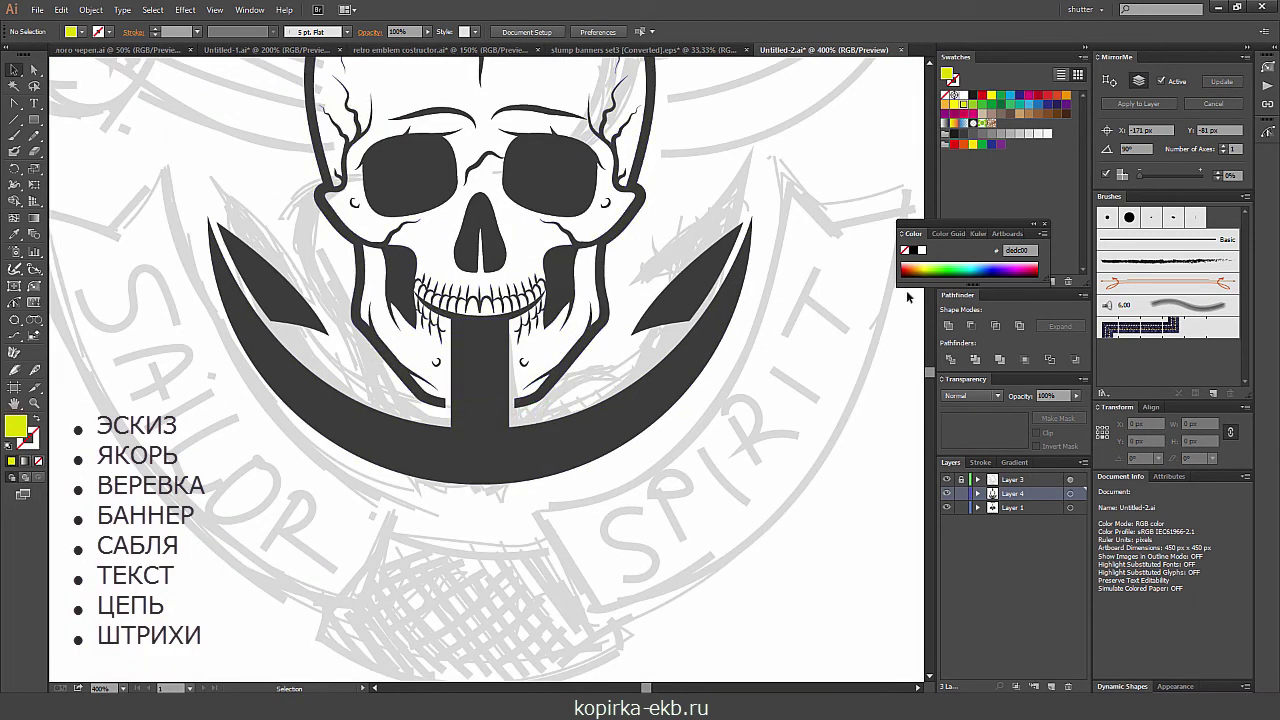
click(947, 480)
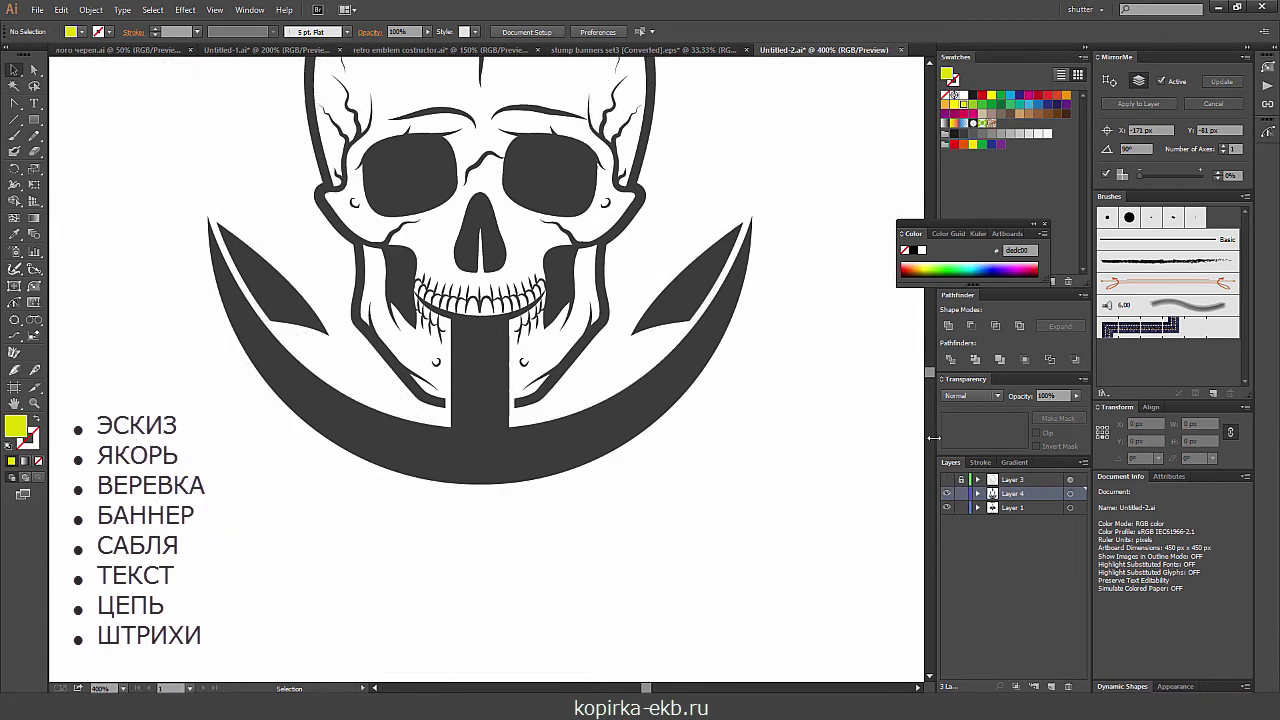
key(ctrl+minus)
key(ctrl+minus)
key(ctrl+minus)
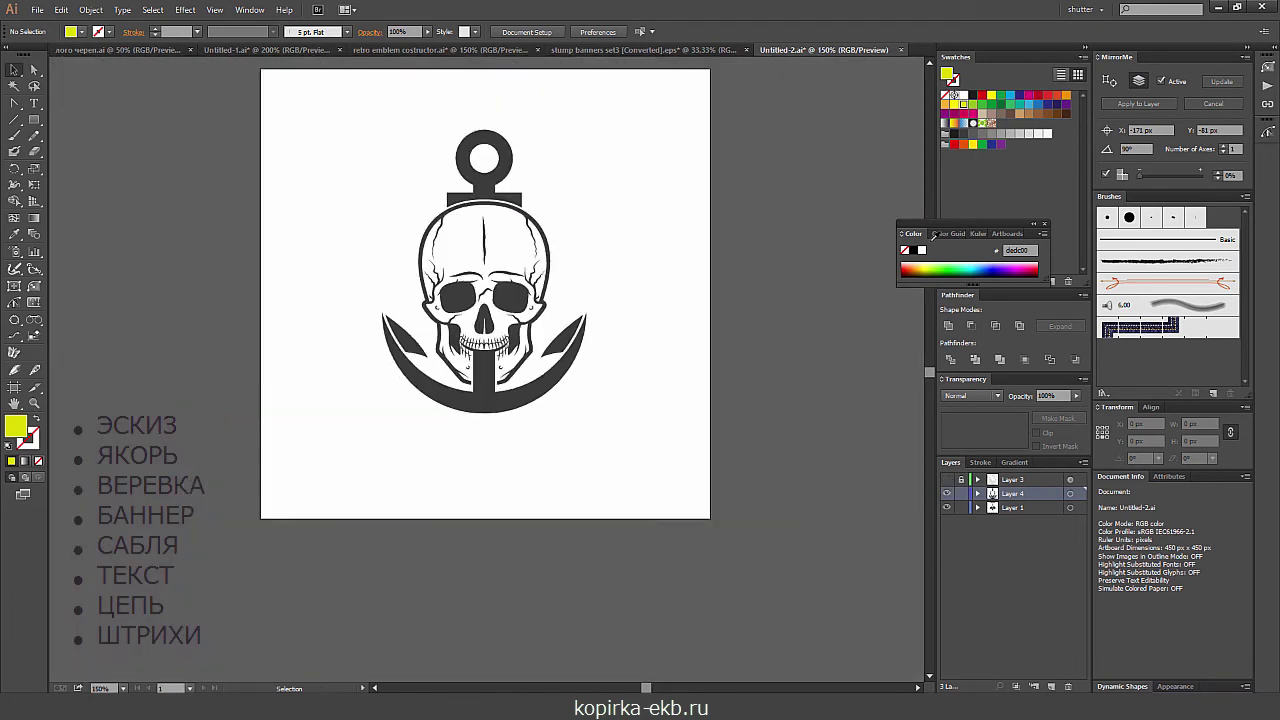
key(ctrl+plus)
key(ctrl+plus)
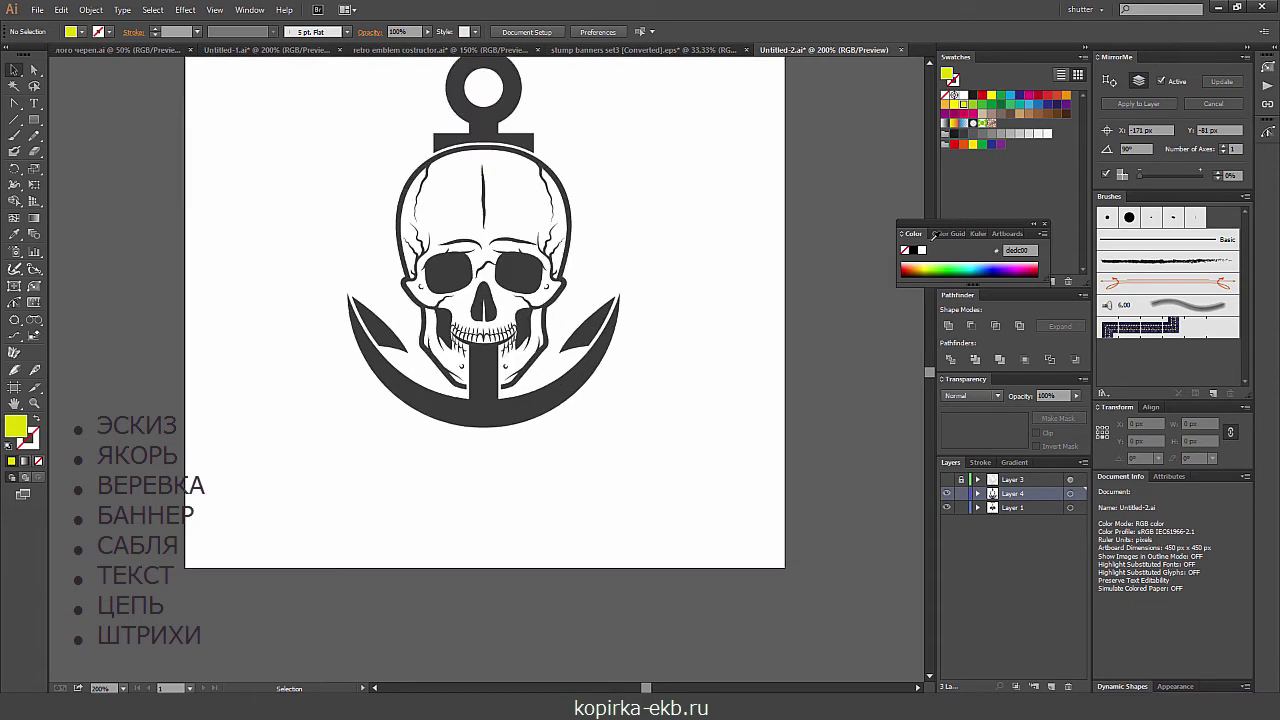
key(ctrl+plus)
key(ctrl+plus)
drag(393, 334, 494, 534)
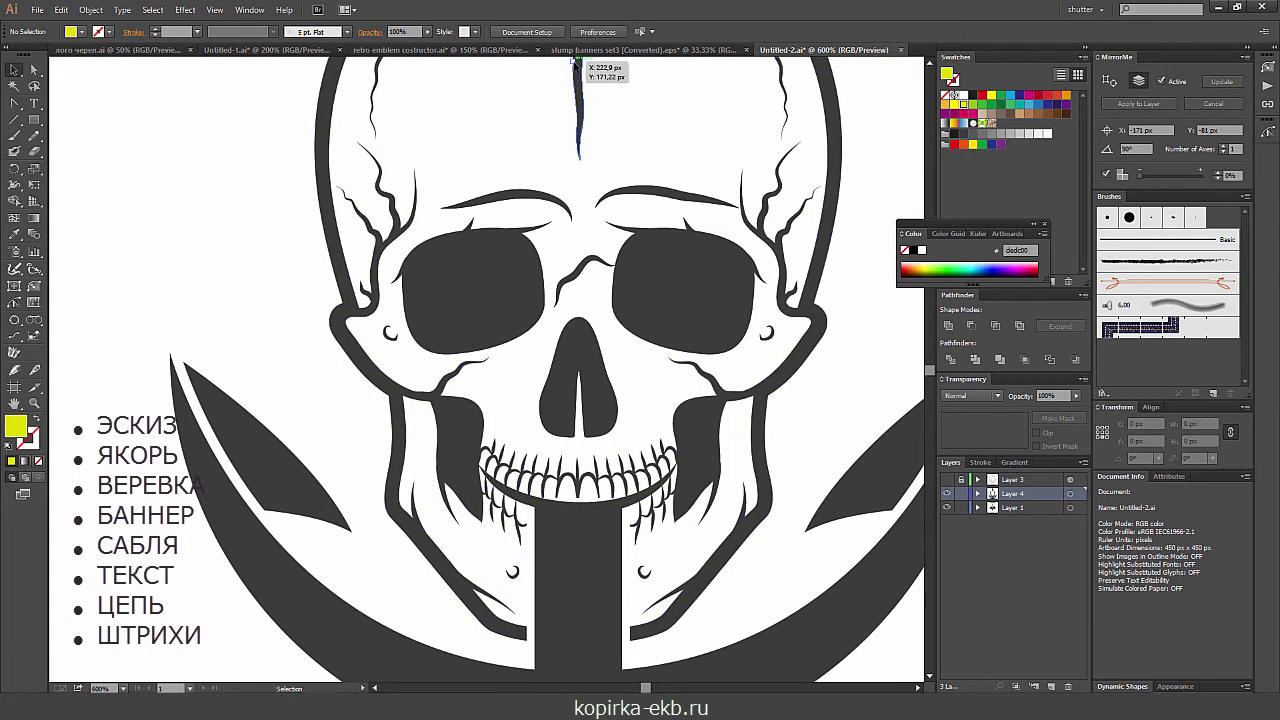
key(ctrl+minus)
key(ctrl+minus)
key(ctrl+minus)
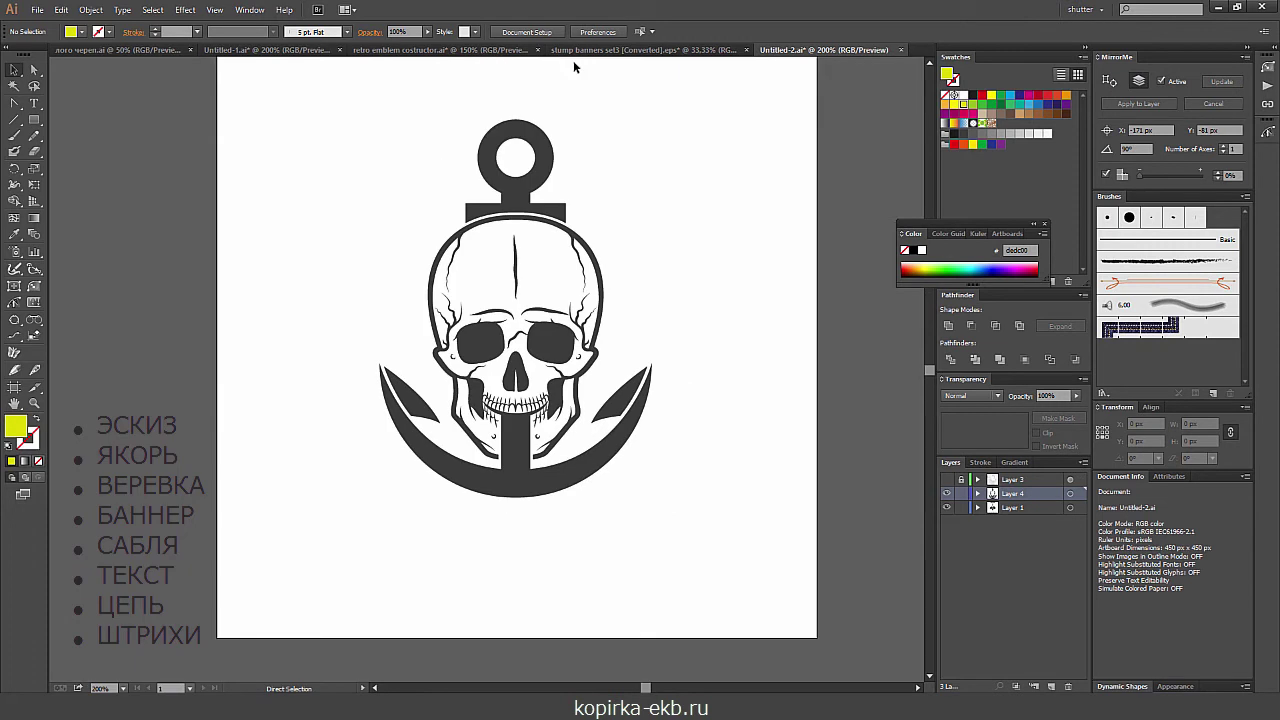
key(ctrl+plus)
key(ctrl+plus)
- Erase a notch at the top of the skull outline's vertical stroke
key(ctrl+plus)
key(ctrl+plus)
key(ctrl+plus)
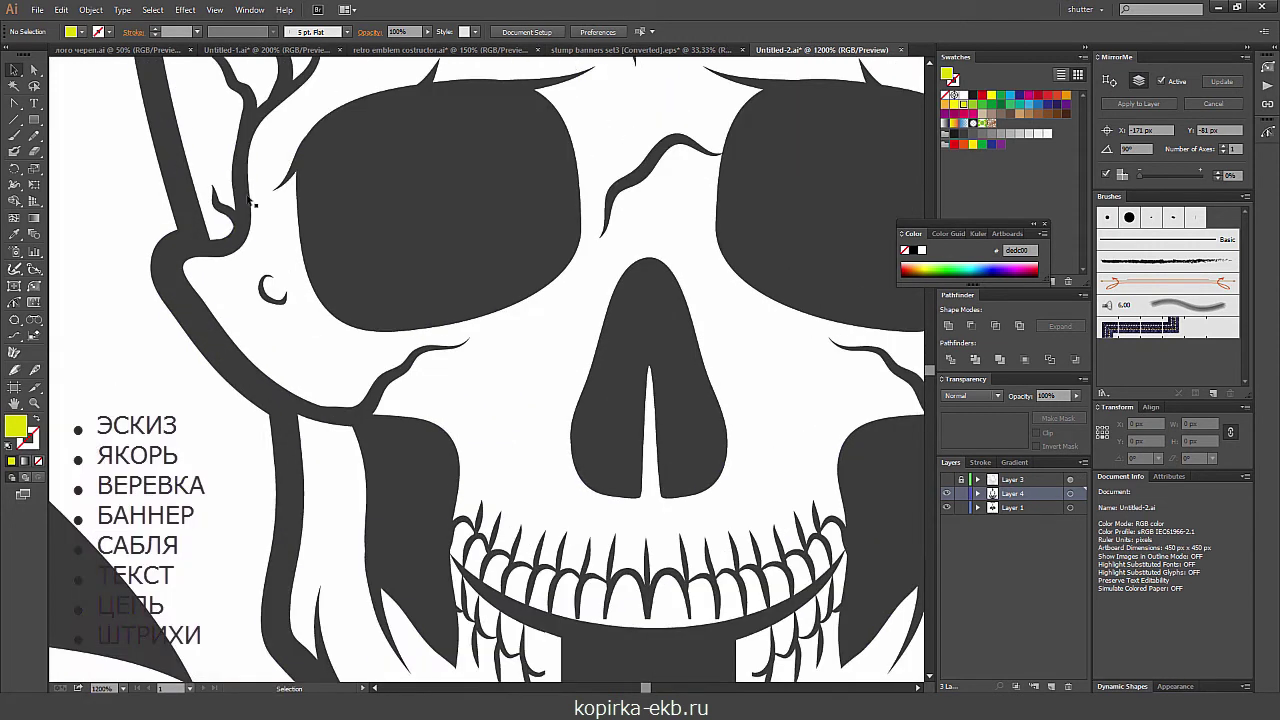
key(ctrl+plus)
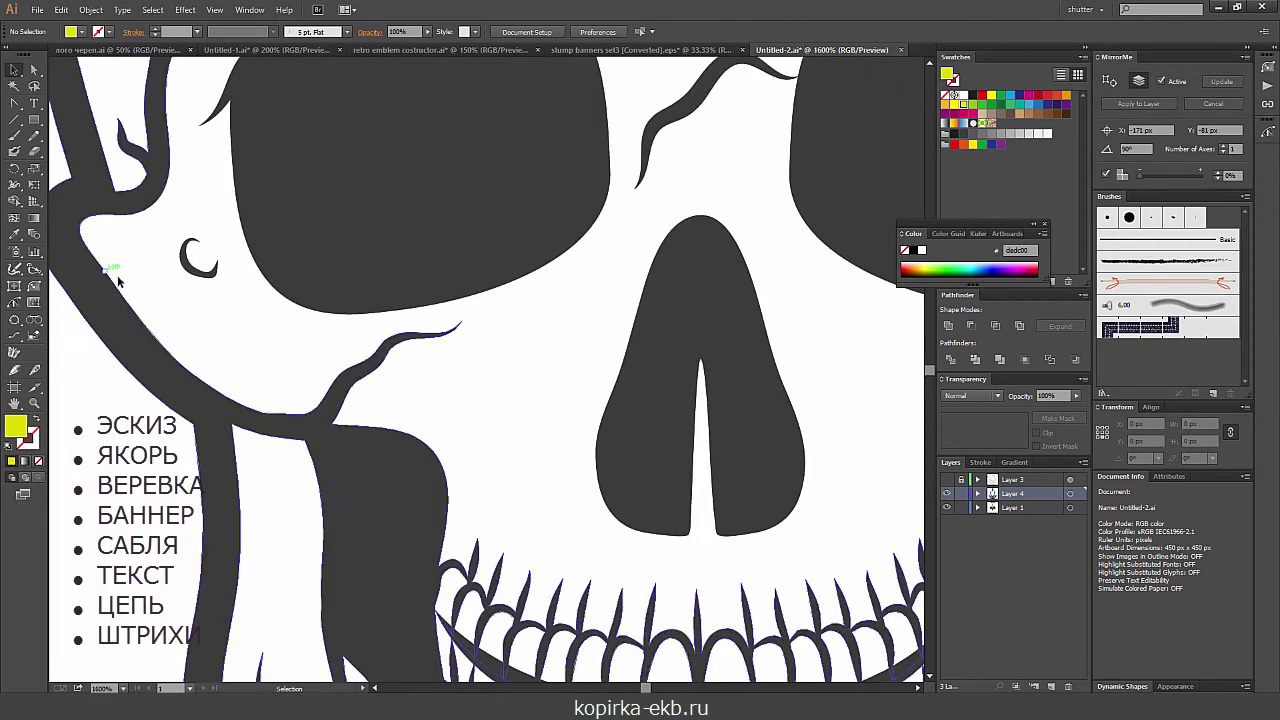
key(shift+e)
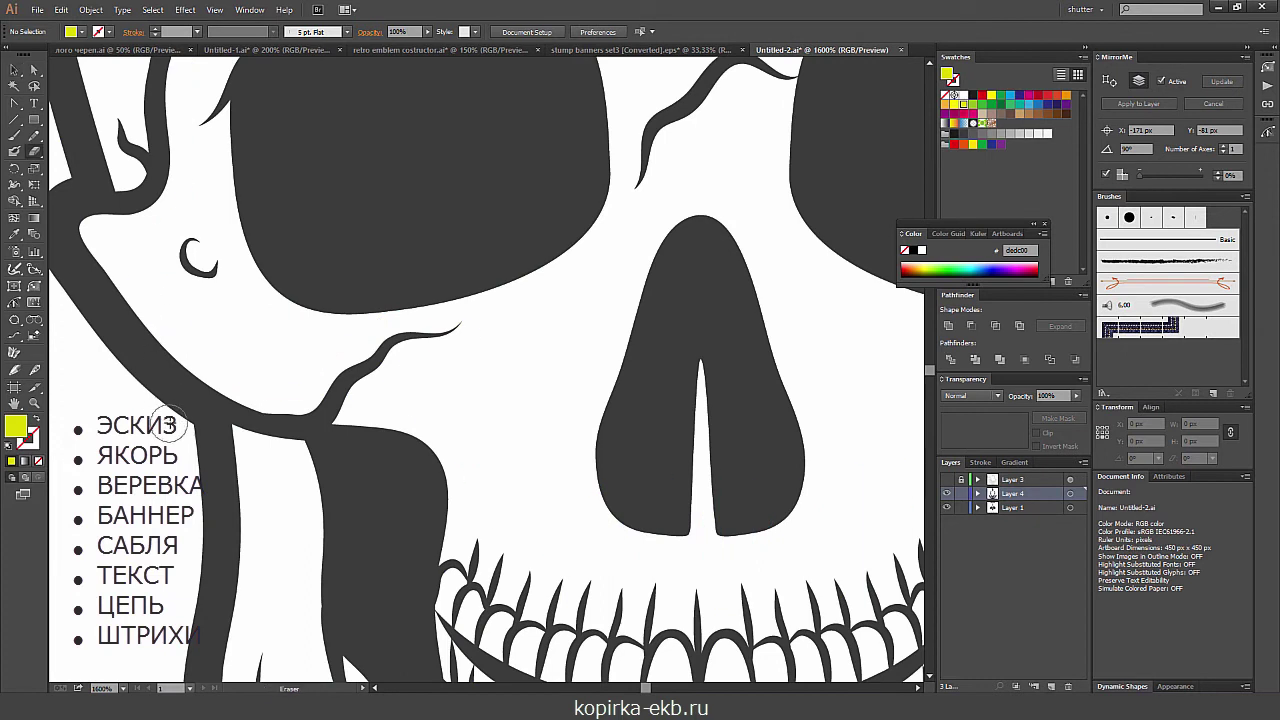
key(ctrl+minus)
key(ctrl+minus)
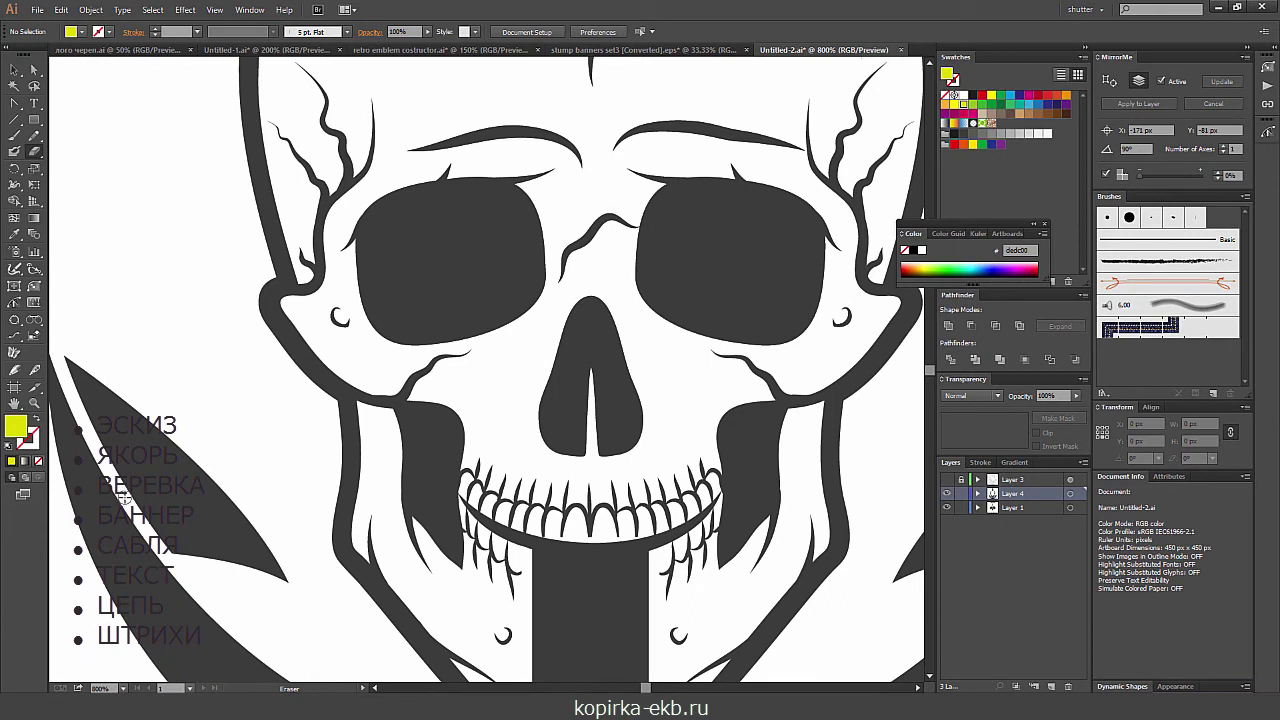
key(ctrl+plus)
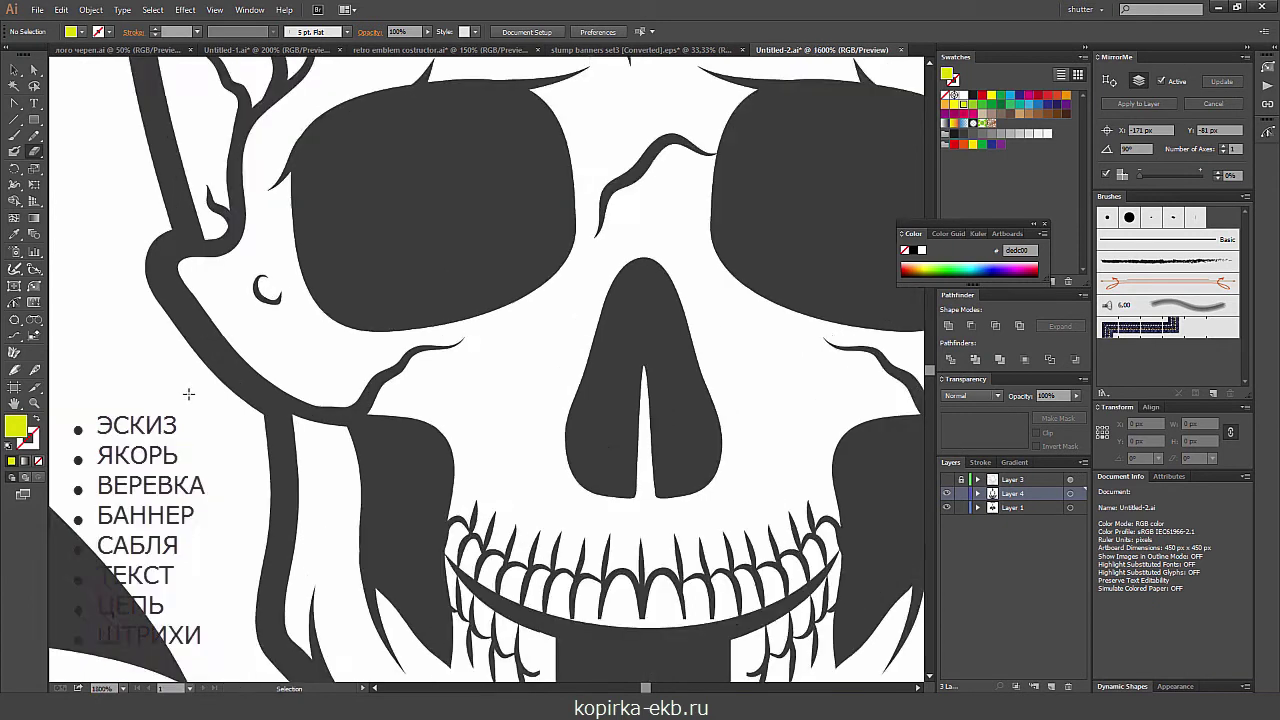
key(ctrl+plus)
key(ctrl+plus)
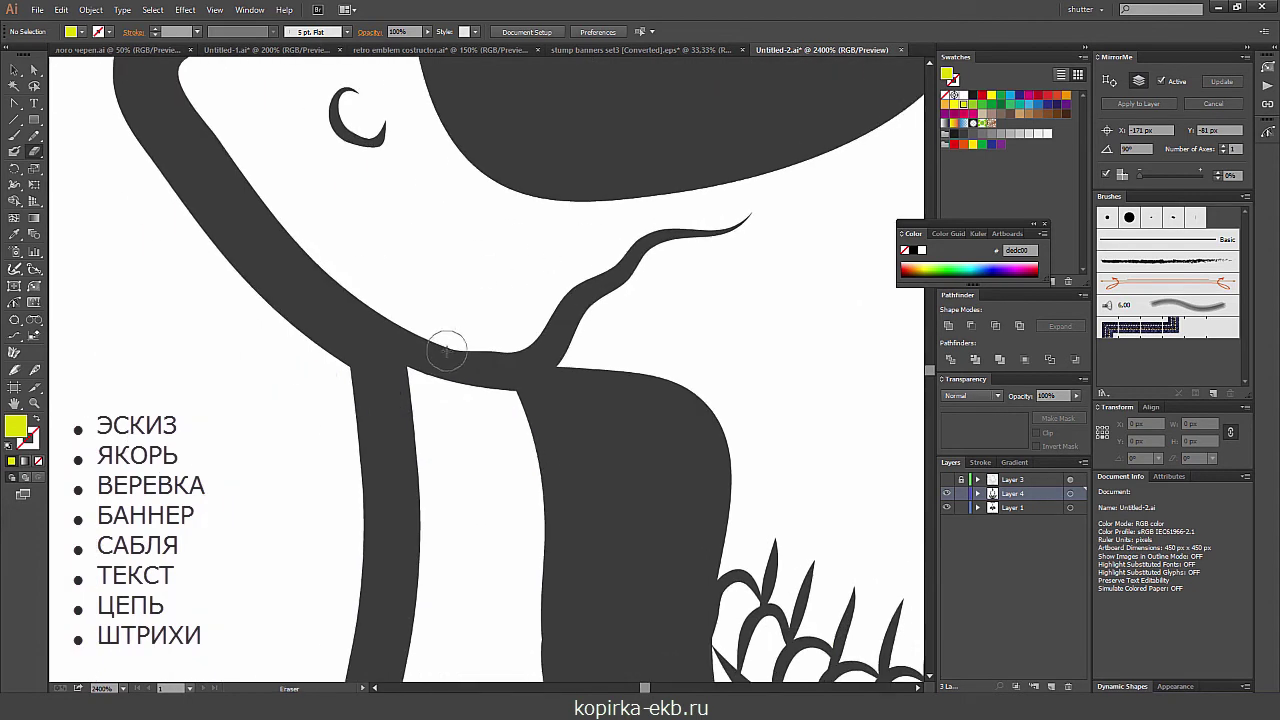
key(v)
click(430, 372)
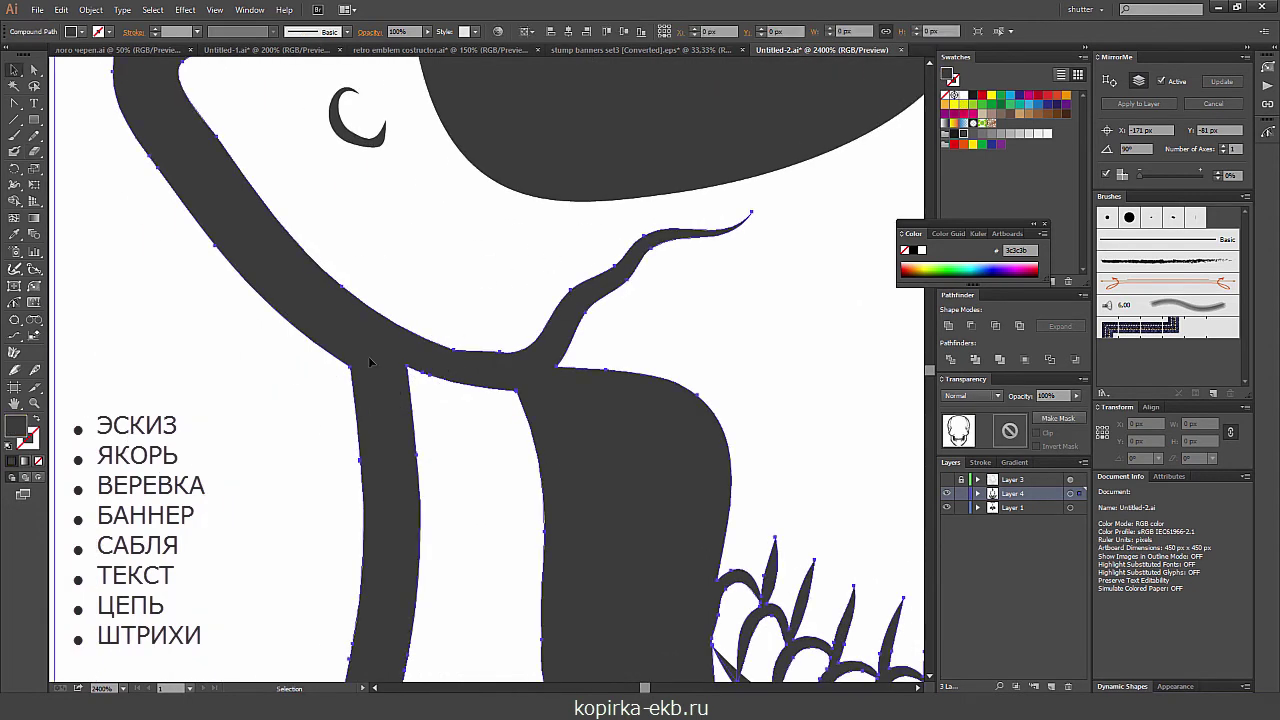
key(shift+e)
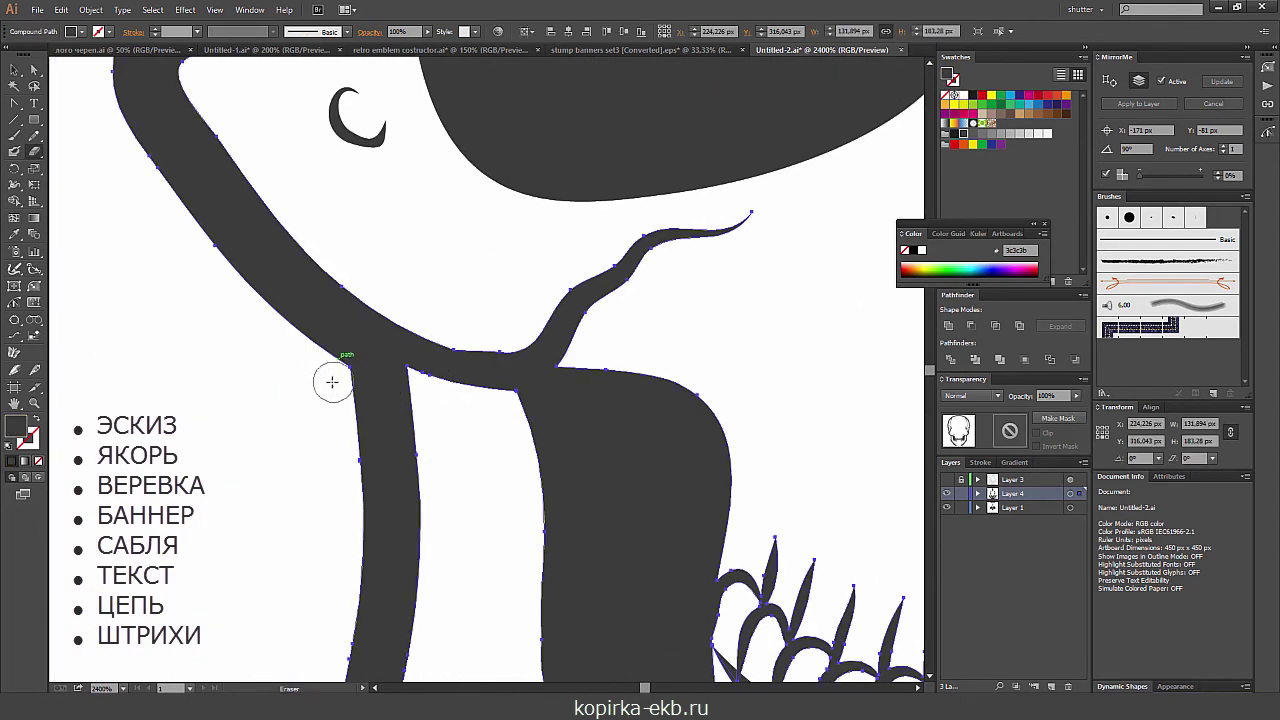
drag(324, 372, 425, 393)
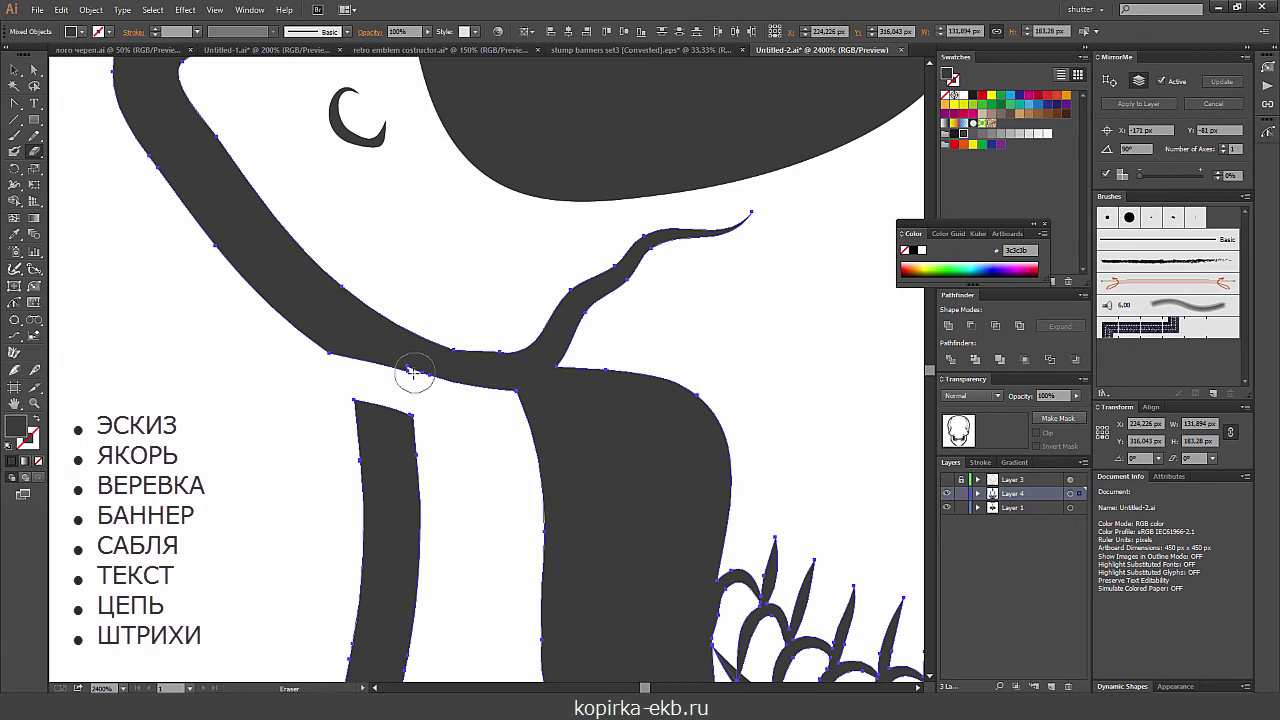
- Remove two stray anchor points and reshape the curve along the skull's edge
key(minus)
click(408, 370)
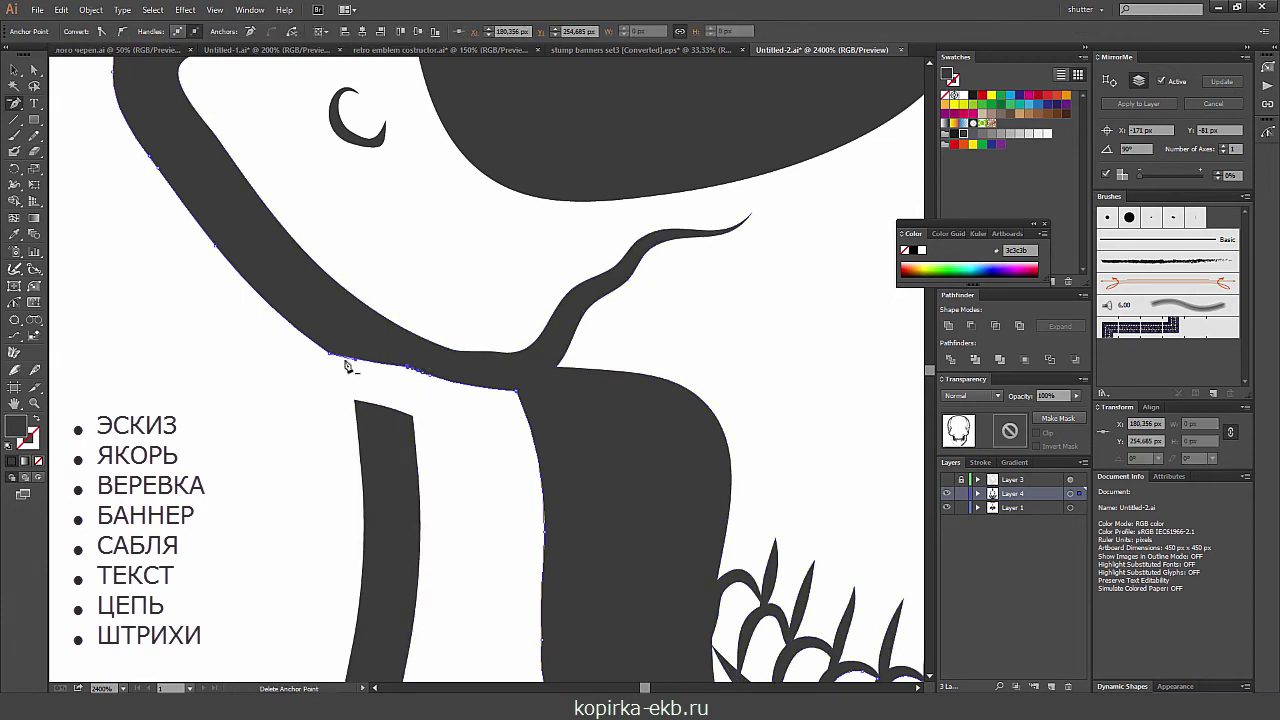
click(332, 358)
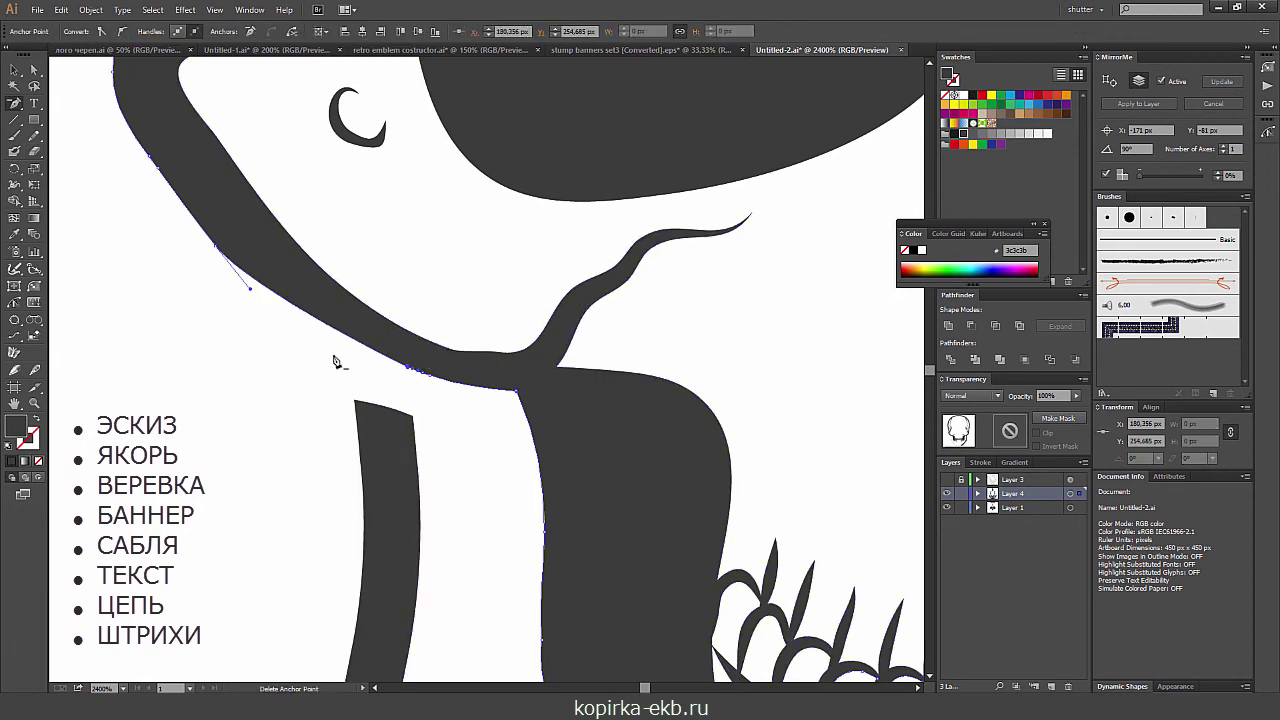
key(a)
drag(250, 289, 298, 348)
- Erase a rounded notch from the stroke's left edge
key(ctrl+minus)
scroll(471, 129, up, 5)
key(minus)
key(v)
key(ctrl+plus)
key(ctrl+plus)
drag(171, 371, 599, 249)
key(shift+e)
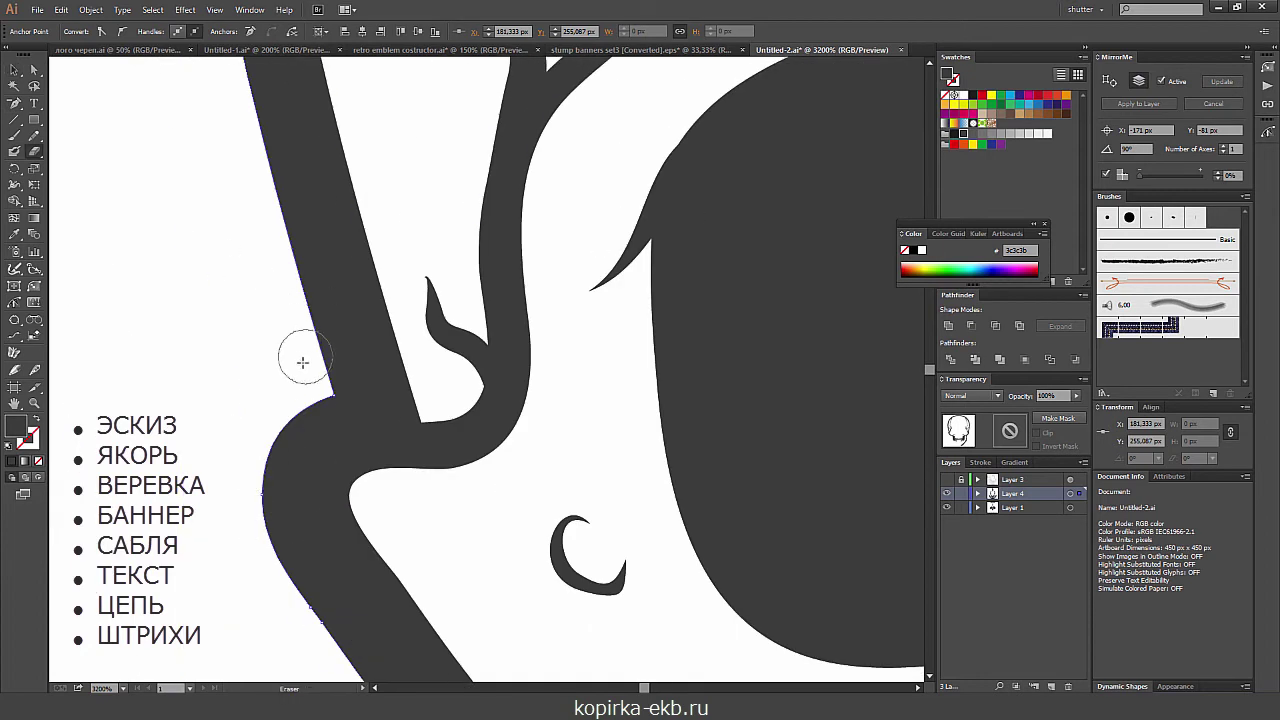
drag(278, 385, 422, 394)
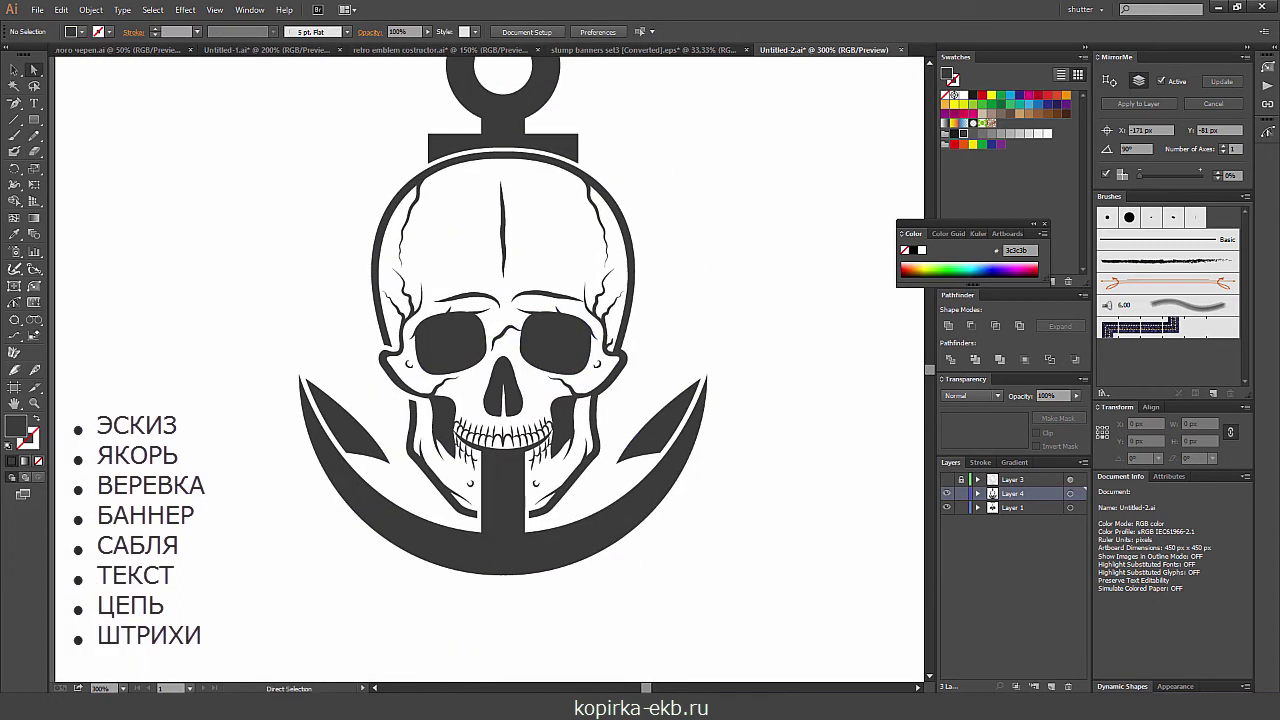
- Pull the skull's inner path top edge downward under the crossbar, then deselect
click(516, 232)
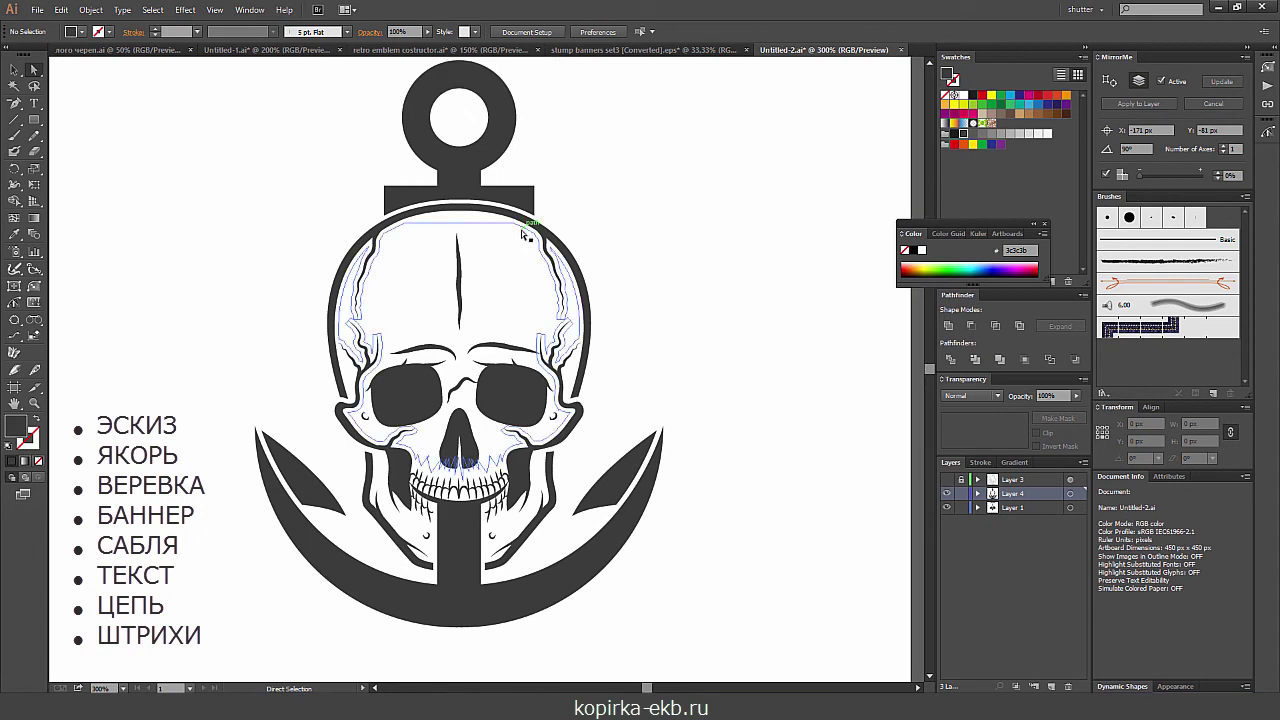
drag(497, 229, 508, 258)
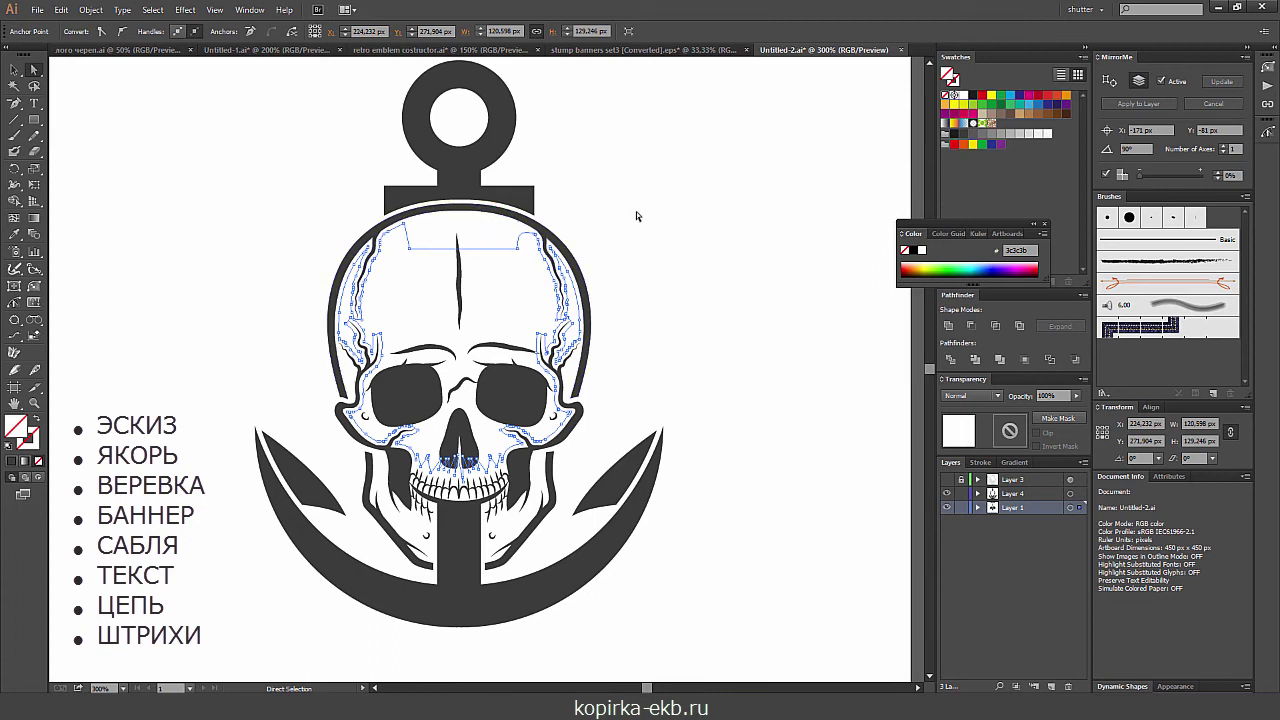
key(v)
click(627, 186)
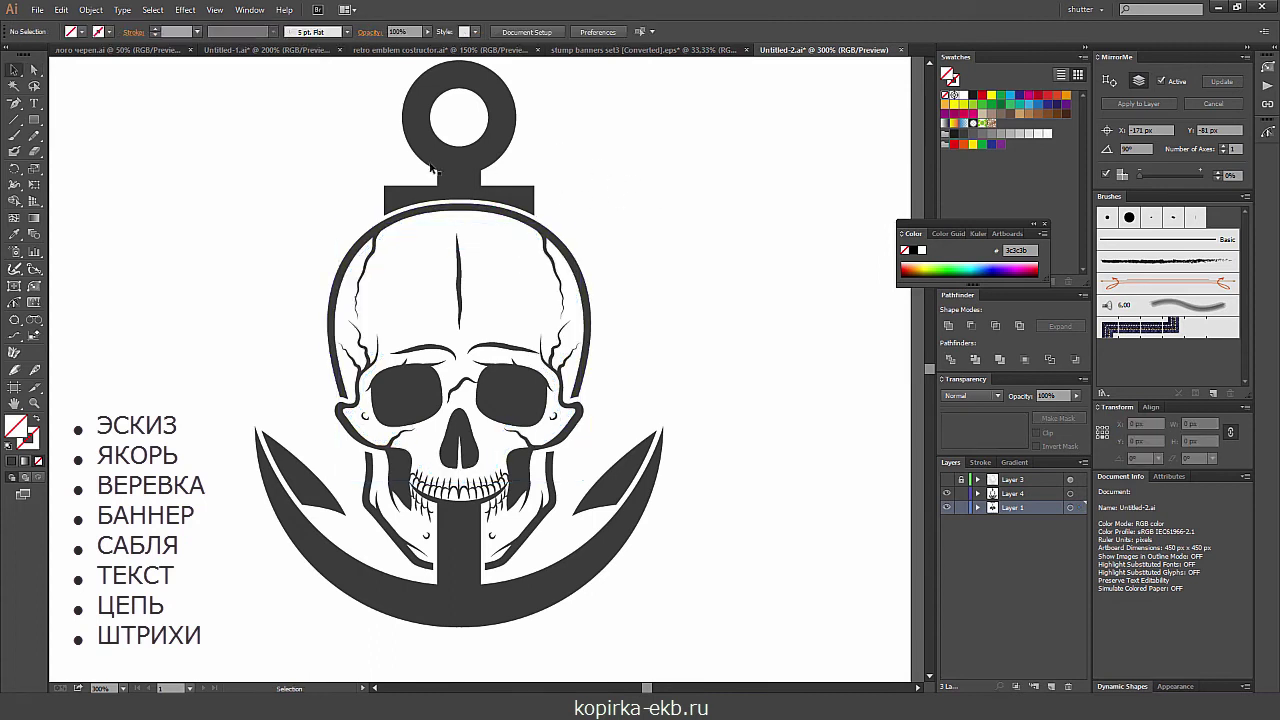
- Draw a small rectangle at left, then select all objects with the same fill and stroke
click(34, 120)
drag(190, 177, 248, 229)
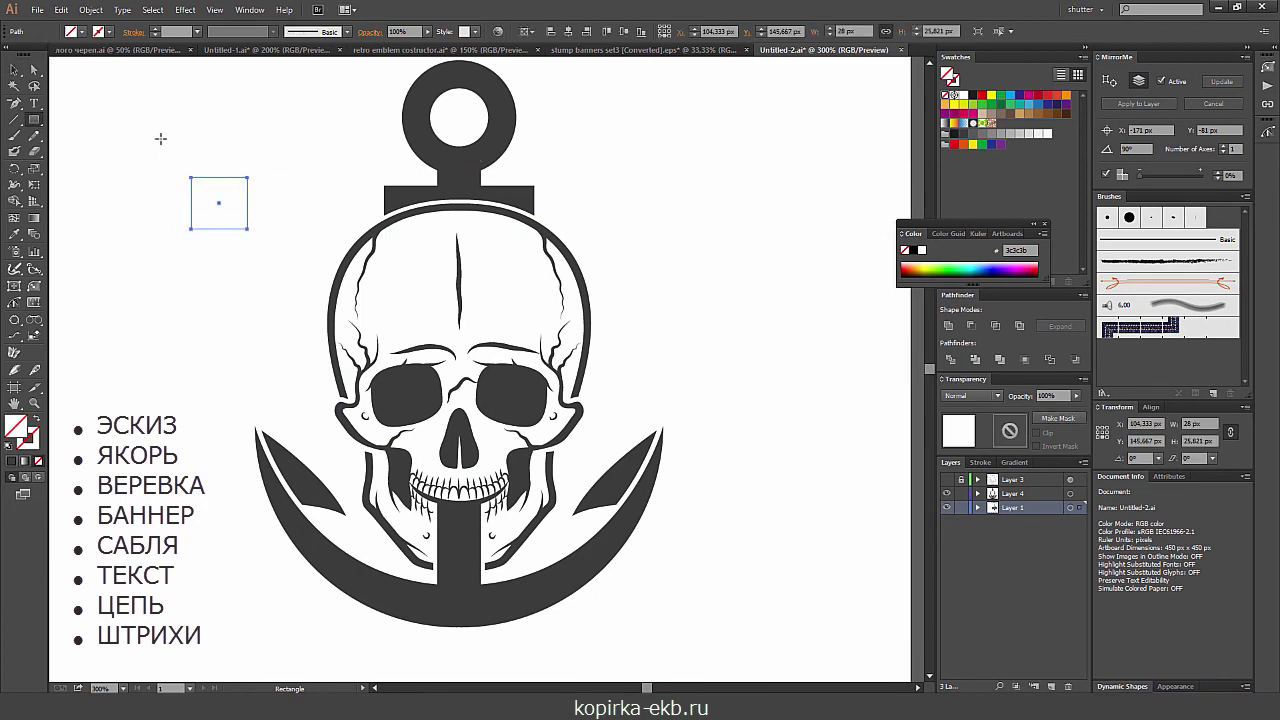
click(152, 9)
mouse_move(190, 137)
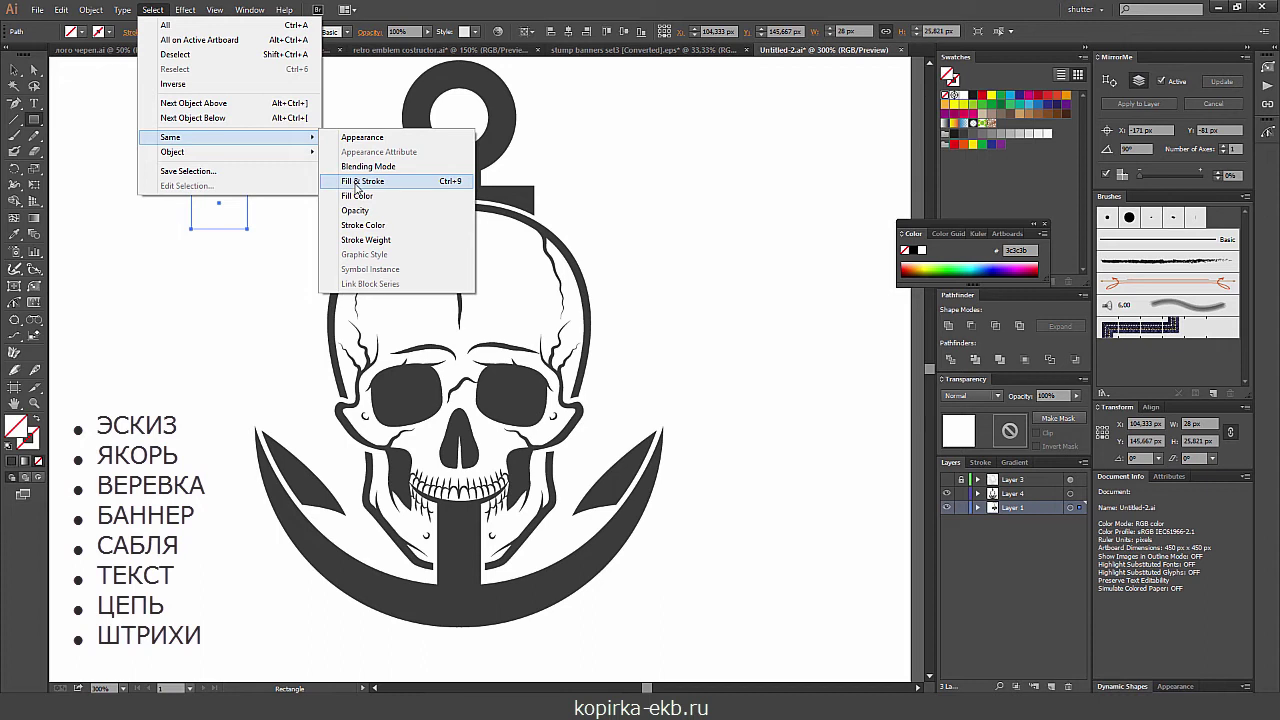
click(357, 187)
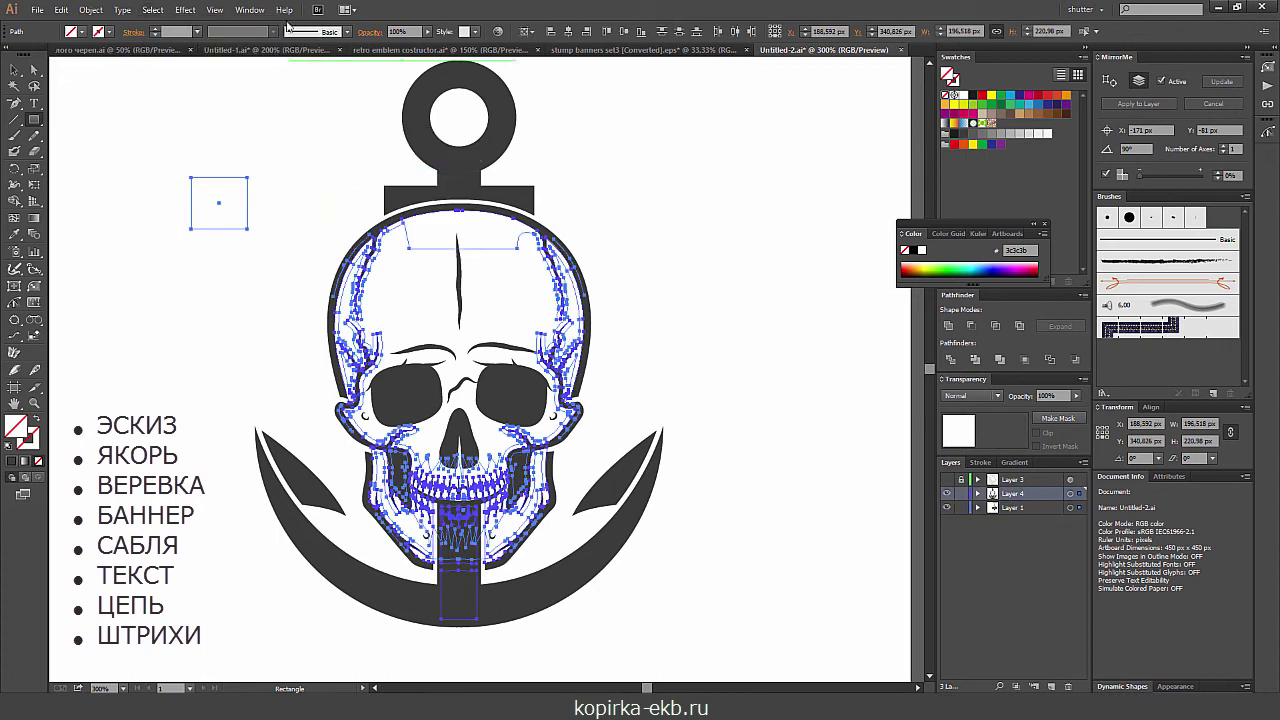
key(ctrl+shift+a)
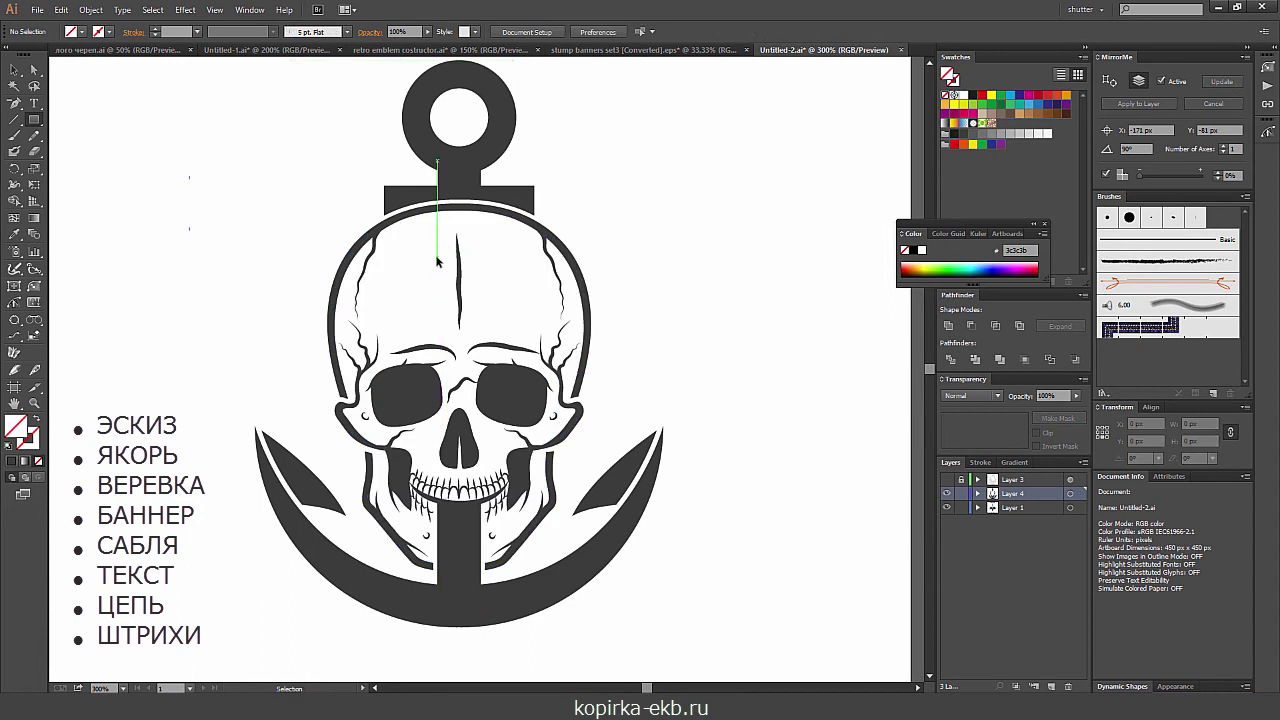
- Shorten the neck rectangle beneath the anchor ring by dragging its bottom edge up
key(ctrl+plus)
key(ctrl+plus)
click(478, 304)
click(560, 280)
click(470, 330)
drag(470, 334, 470, 308)
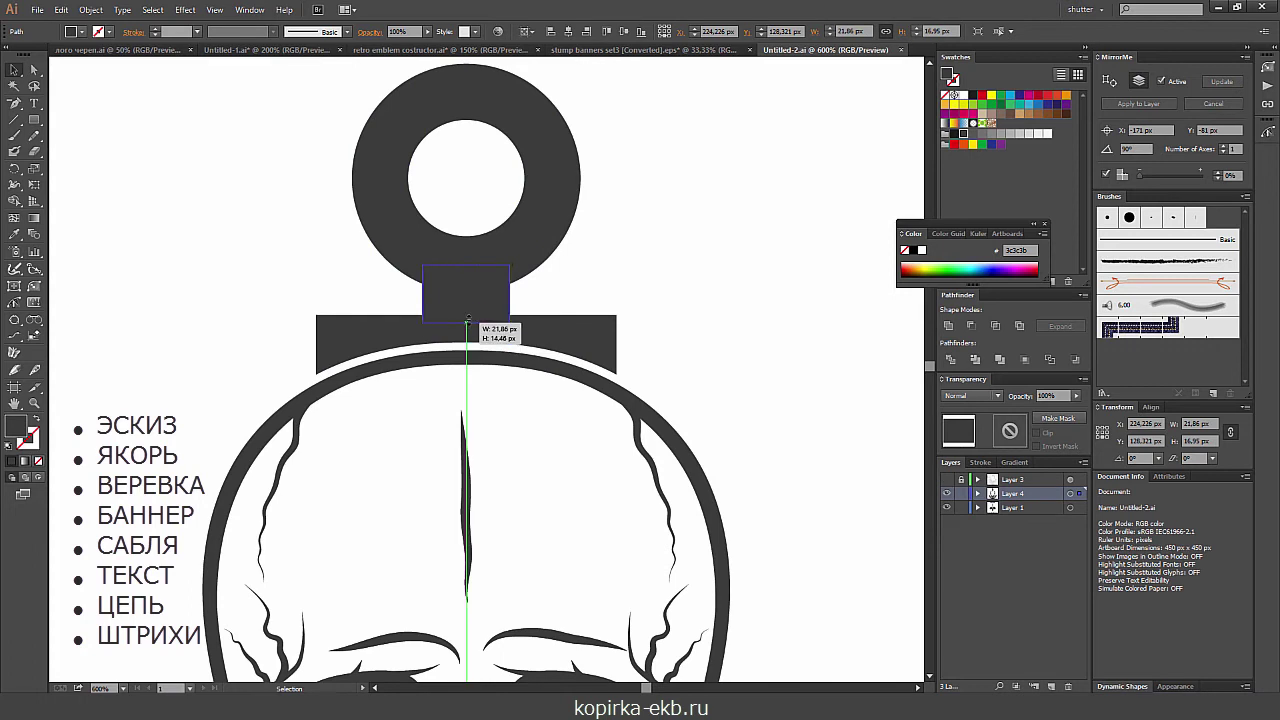
key(ctrl+minus)
click(444, 257)
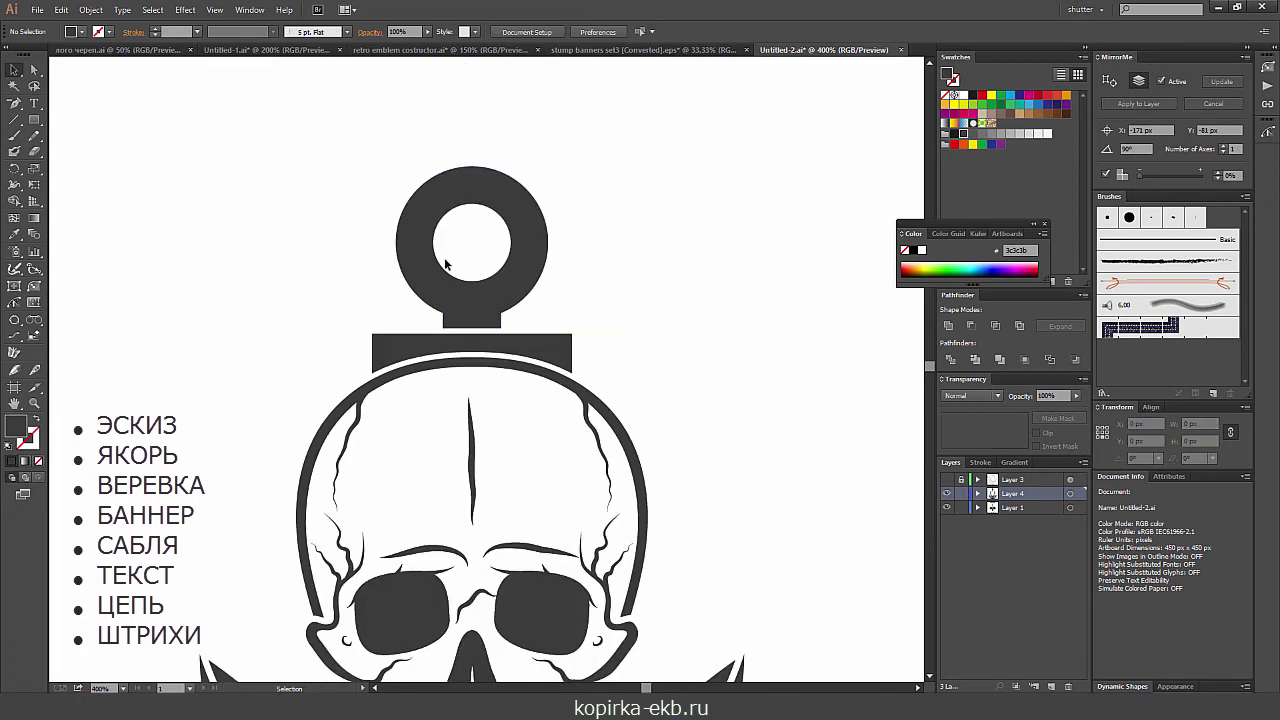
- Merge the ring and neck into one shape with Pathfinder Unite
drag(463, 262, 484, 320)
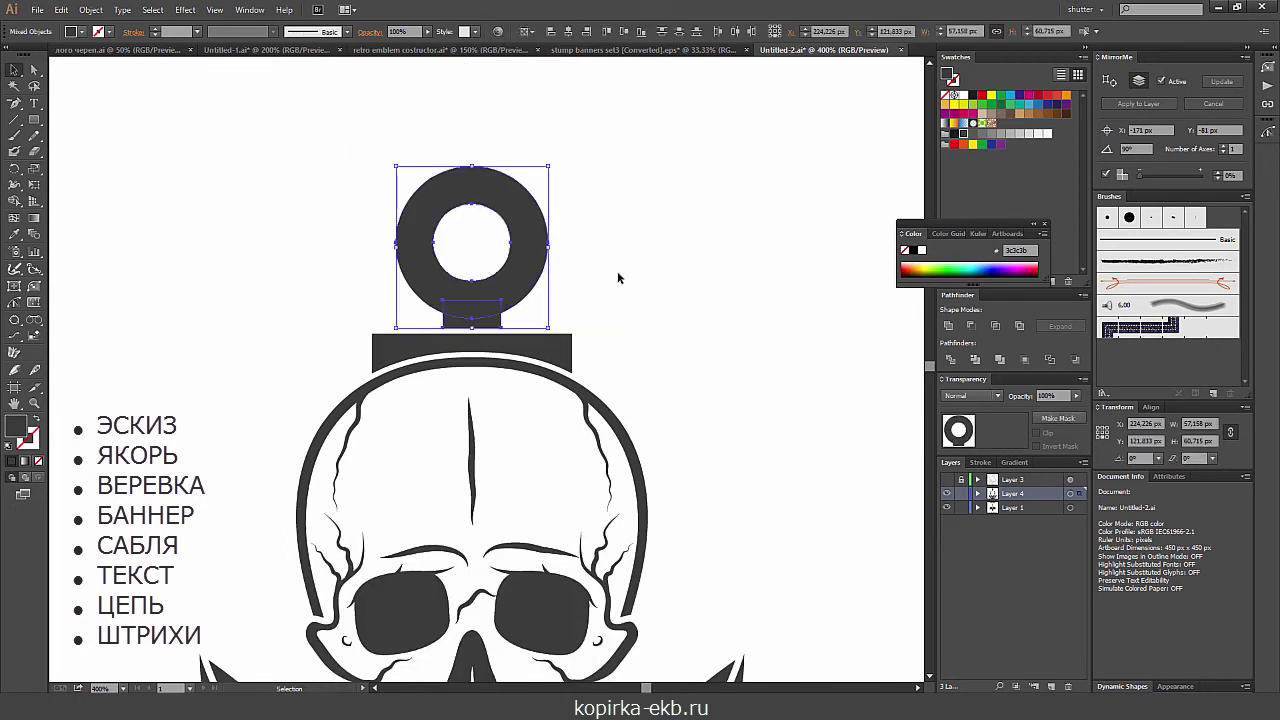
click(949, 326)
click(686, 478)
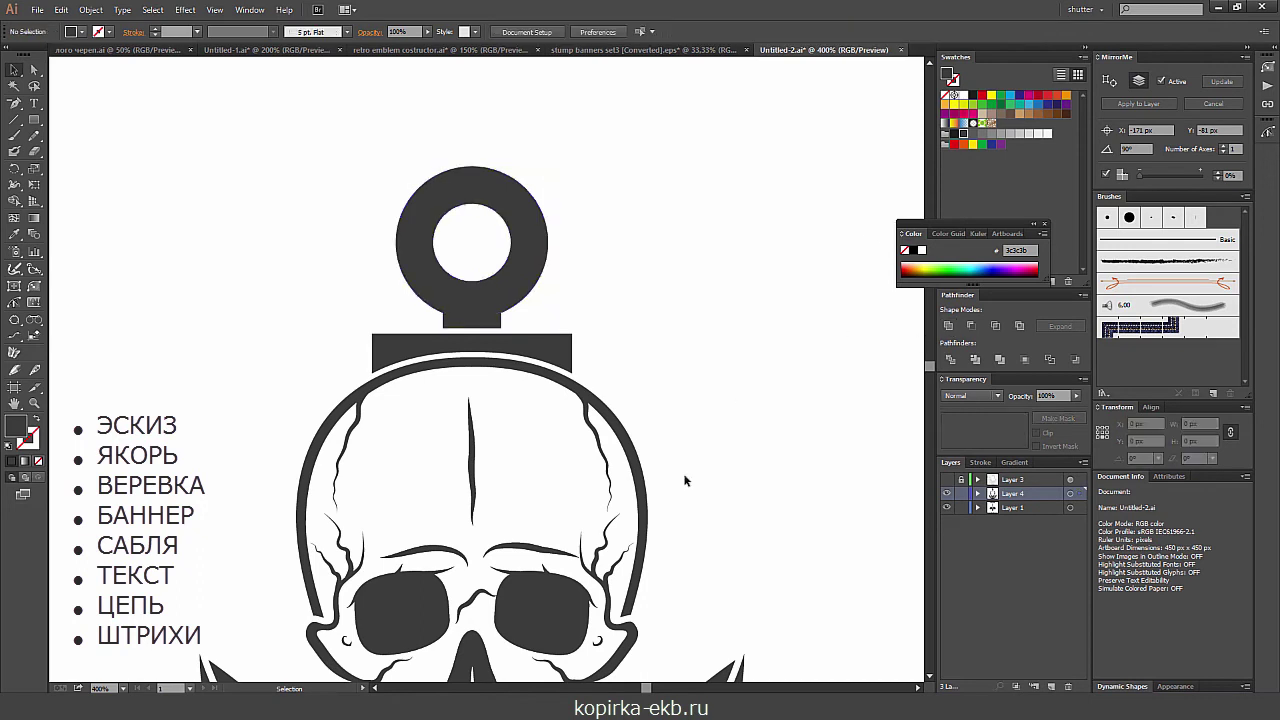
scroll(677, 209, down, 3)
scroll(420, 248, down, 4)
mouse_move(37, 124)
mouse_down()
mouse_move(63, 126)
mouse_move(77, 174)
mouse_up()
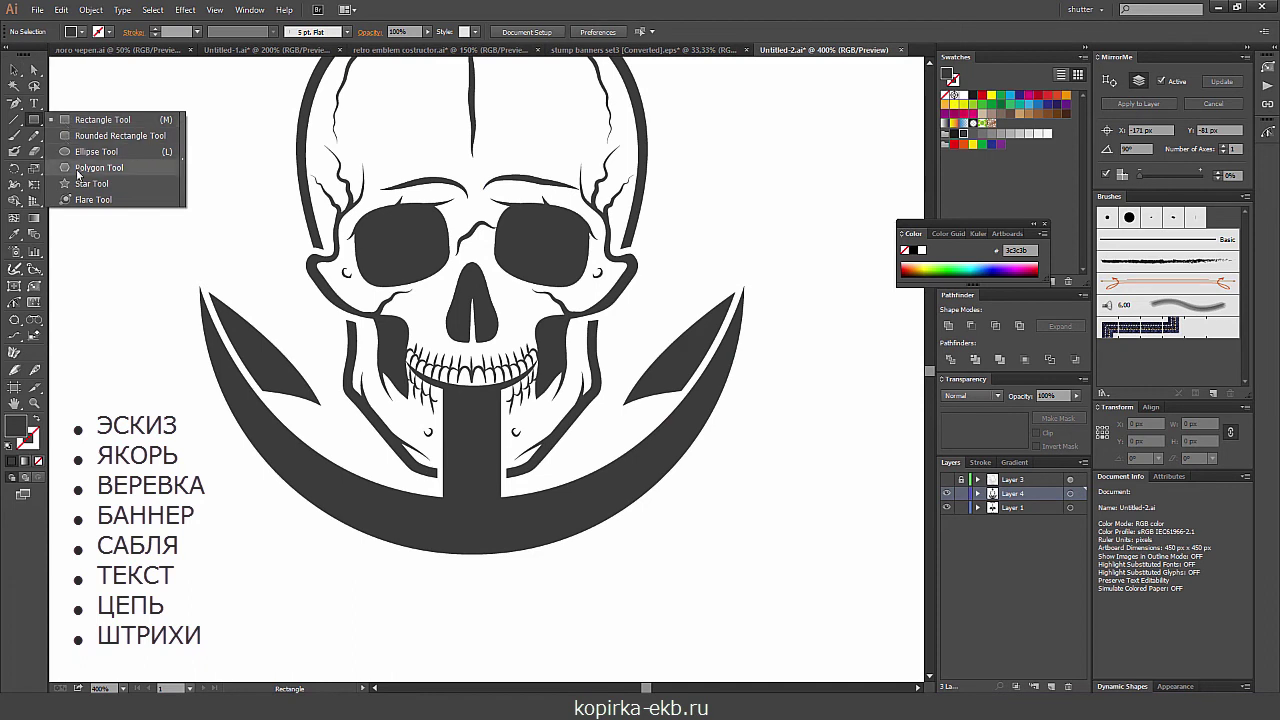
- Create a 3-sided polygon with radius 10 and rotate it to point down below the anchor
click(569, 607)
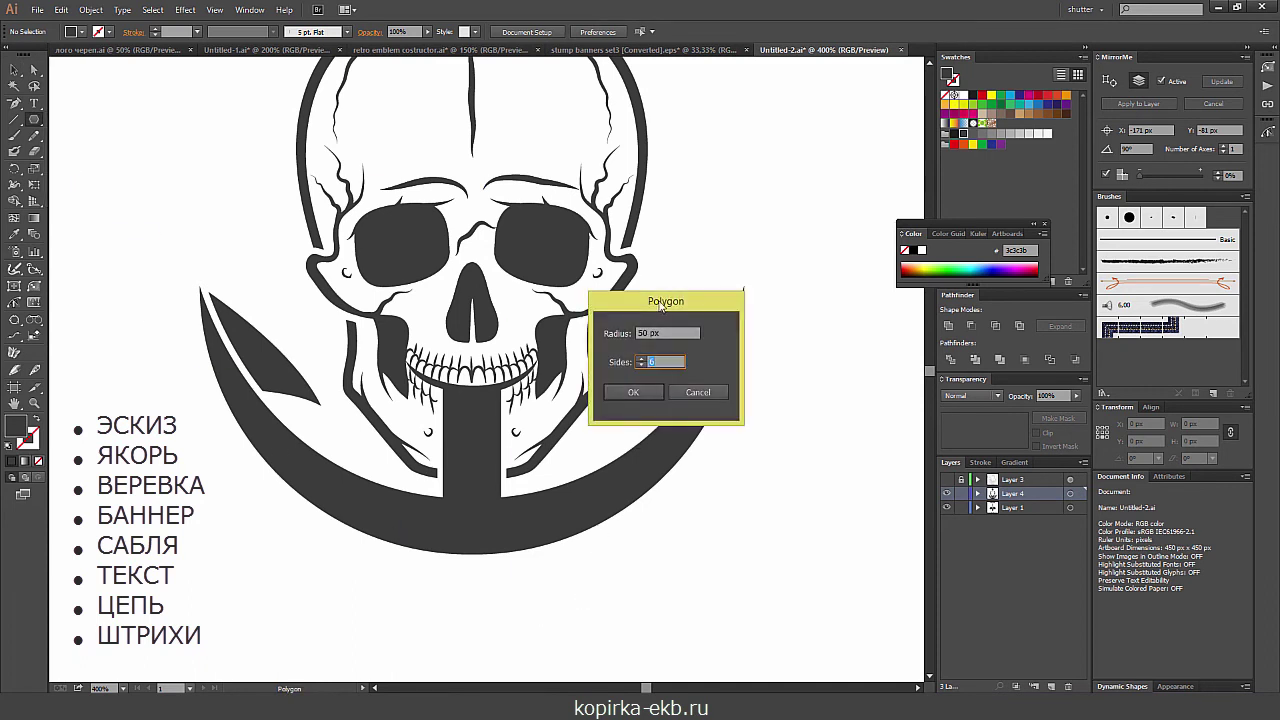
click(660, 331)
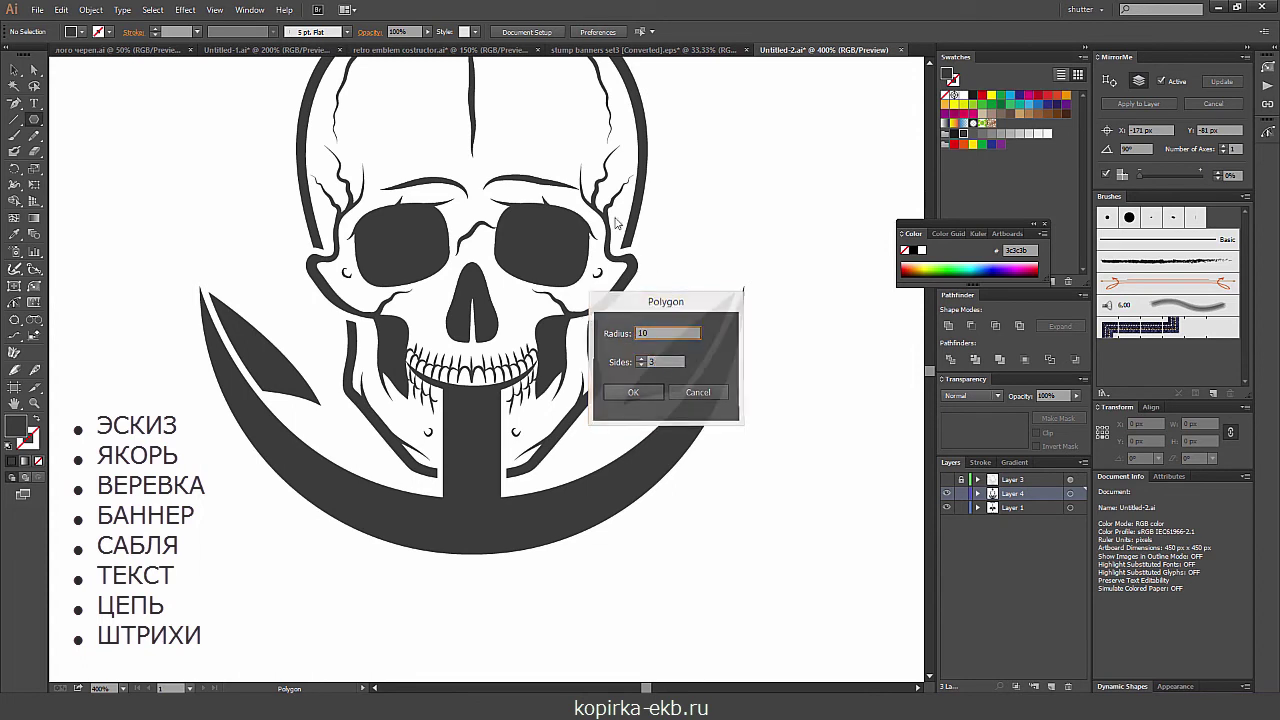
key(Return)
key(v)
mouse_move(573, 600)
mouse_down()
mouse_move(478, 584)
mouse_move(470, 605)
mouse_move(497, 557)
mouse_up()
click(497, 571)
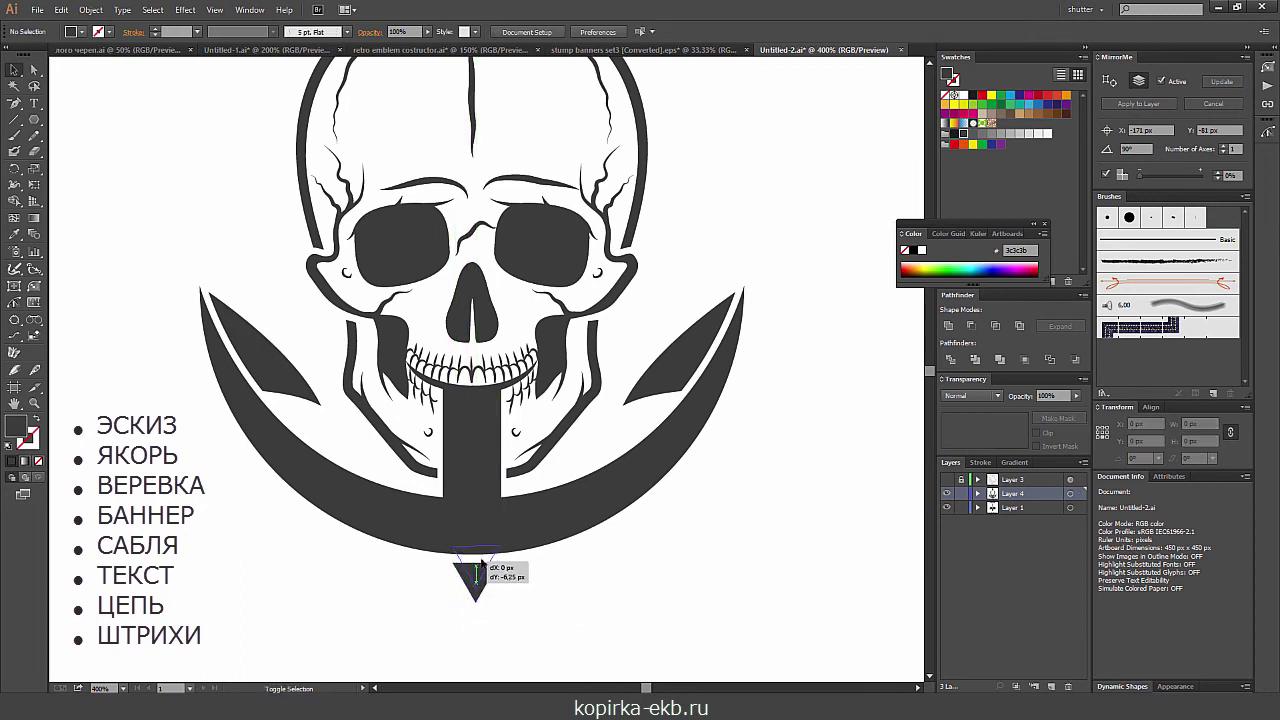
- Centre the triangle horizontally under the stem using Align to Key Object
shift+click(472, 460)
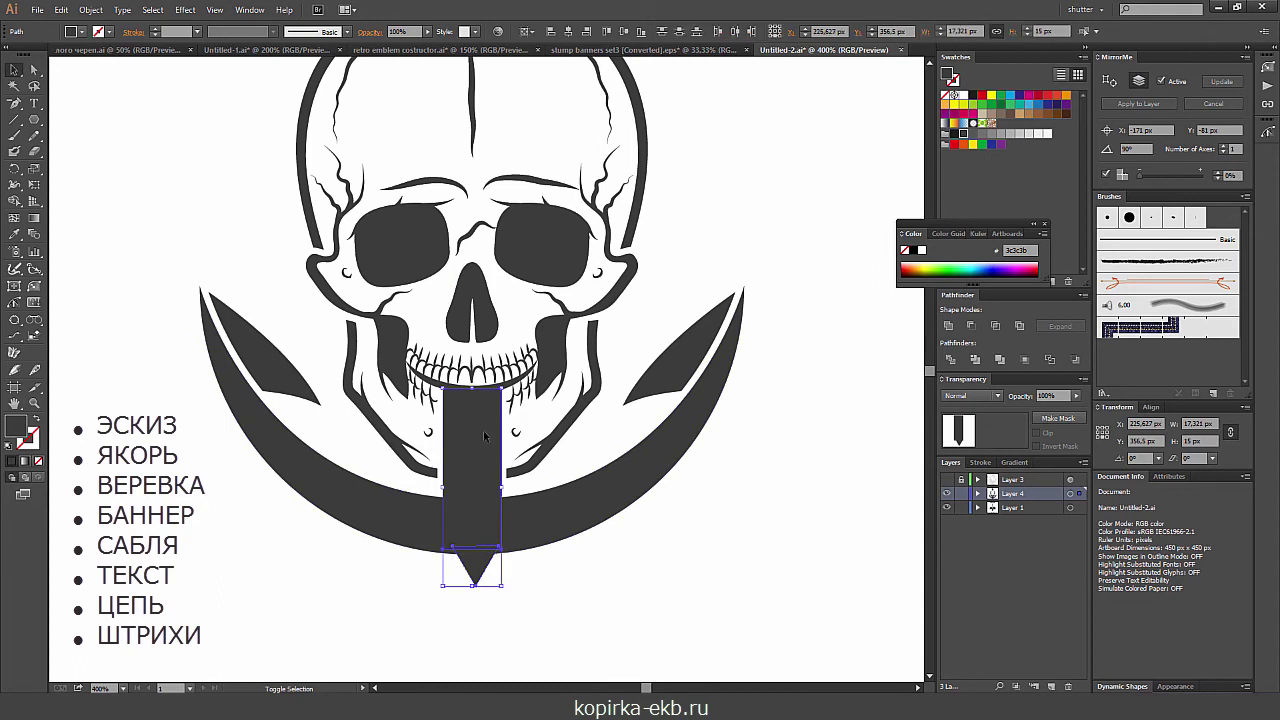
click(529, 31)
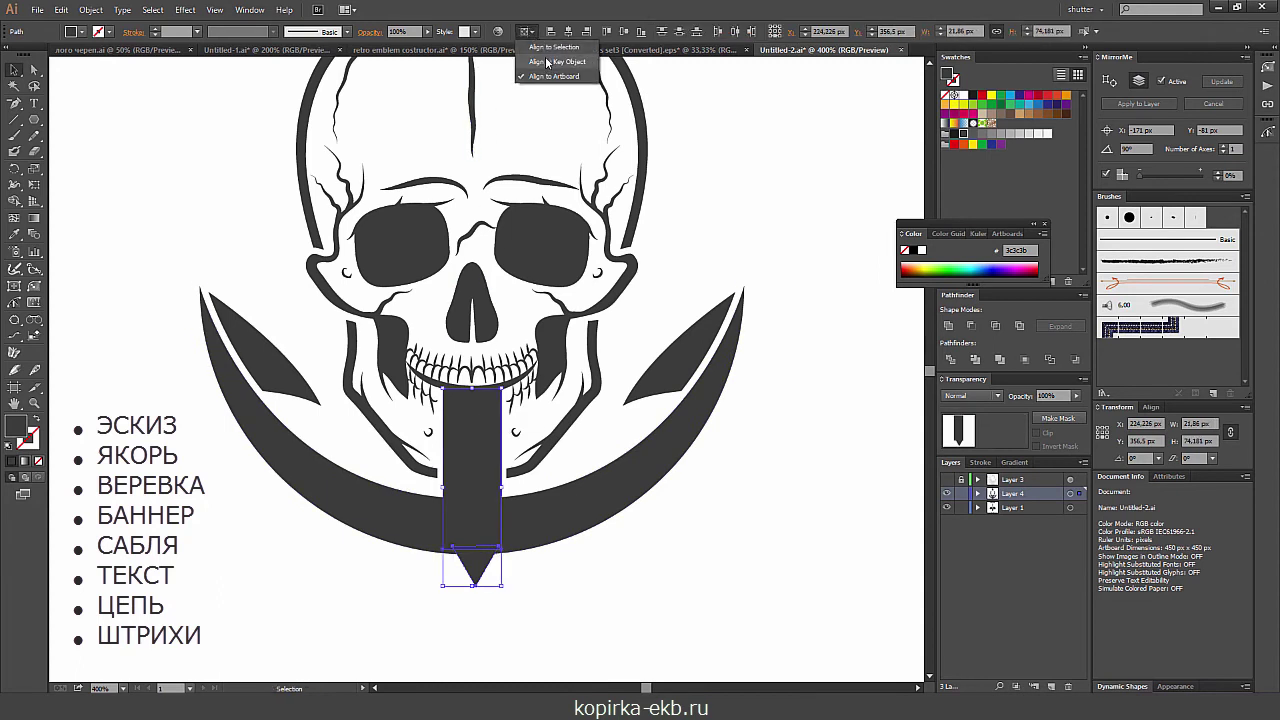
click(548, 62)
click(474, 445)
click(570, 37)
click(595, 590)
- Widen the triangle under the stem to about 36.5 px
key(ctrl+minus)
key(ctrl+minus)
key(ctrl+plus)
key(ctrl+plus)
key(ctrl+plus)
drag(481, 492, 513, 322)
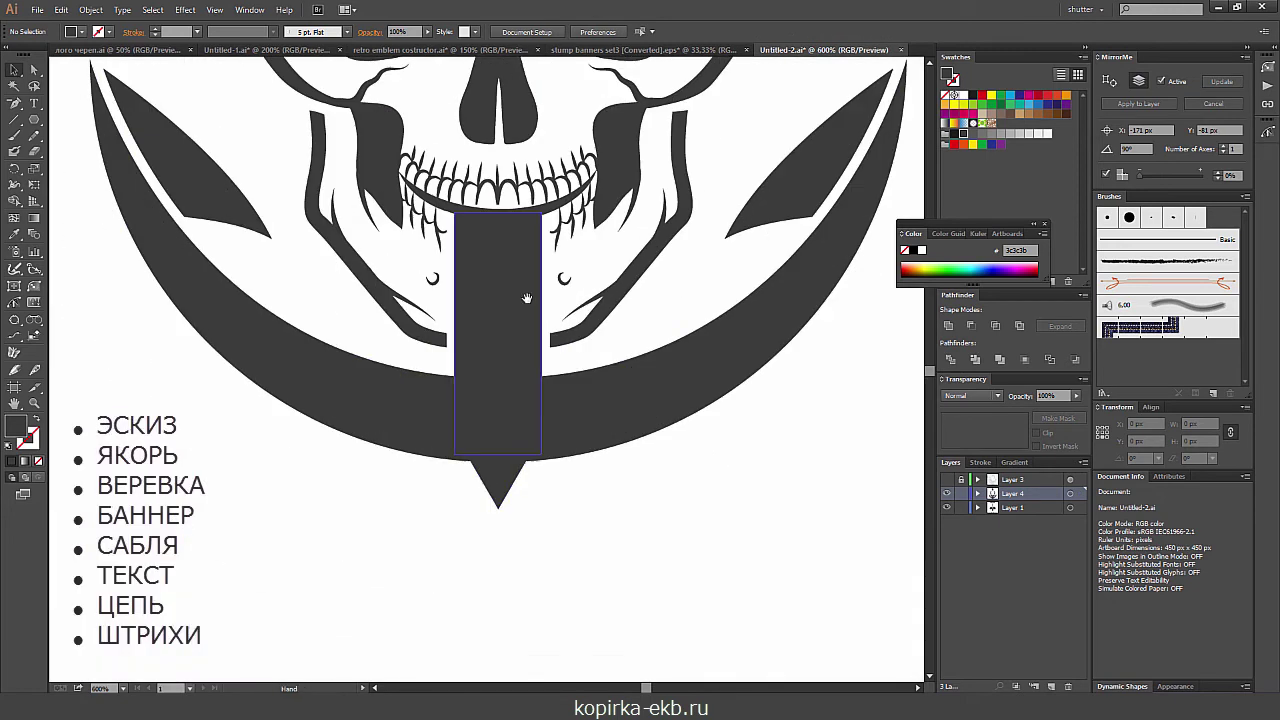
click(500, 487)
mouse_move(535, 479)
mouse_down()
mouse_move(584, 479)
mouse_move(571, 479)
mouse_up()
key(ctrl+plus)
key(ctrl+plus)
scroll(416, 396, down, 3)
- Curve the triangle's left edge and move its top-left corner onto the arc
key(shift+c)
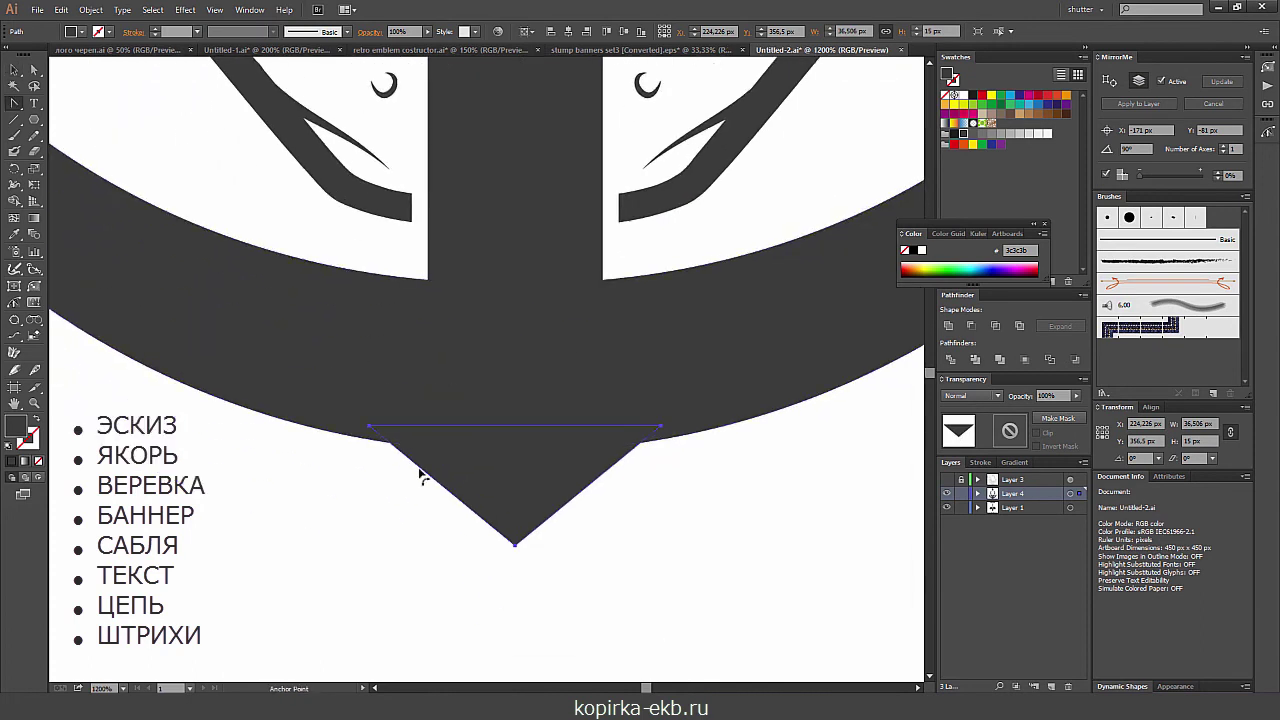
drag(447, 494, 474, 478)
key(a)
drag(370, 426, 377, 437)
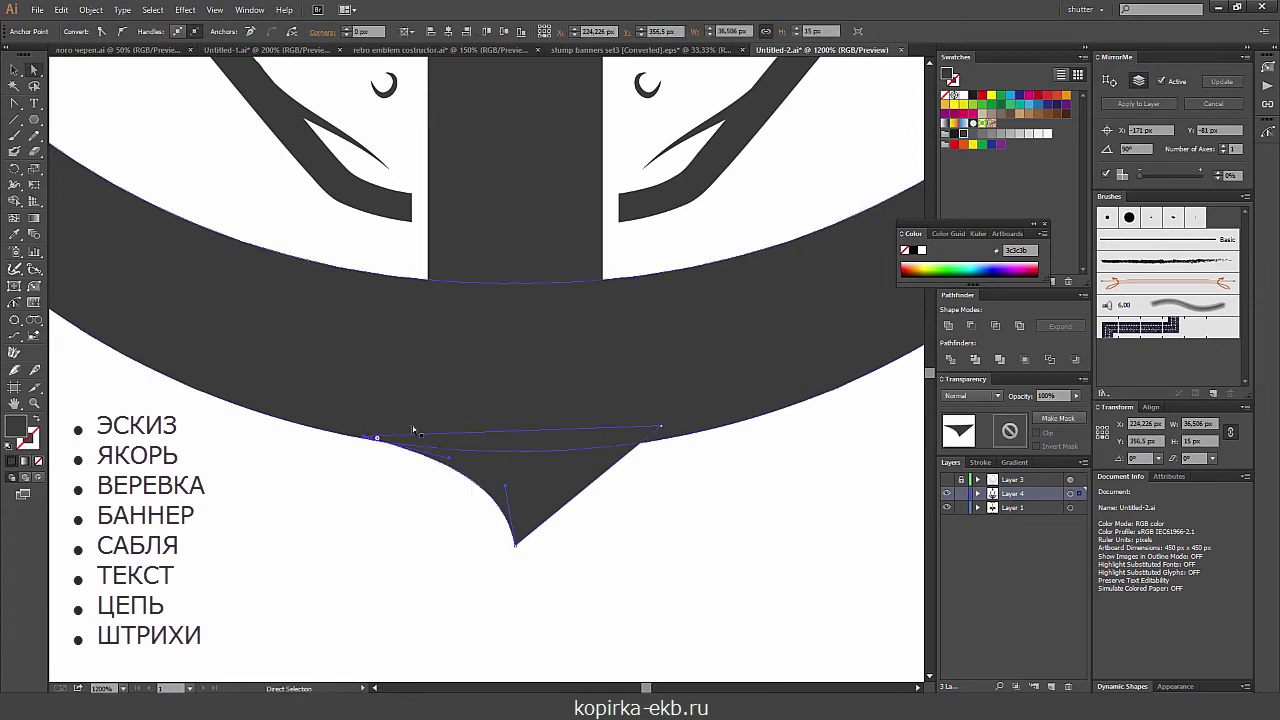
click(507, 488)
drag(507, 487, 380, 443)
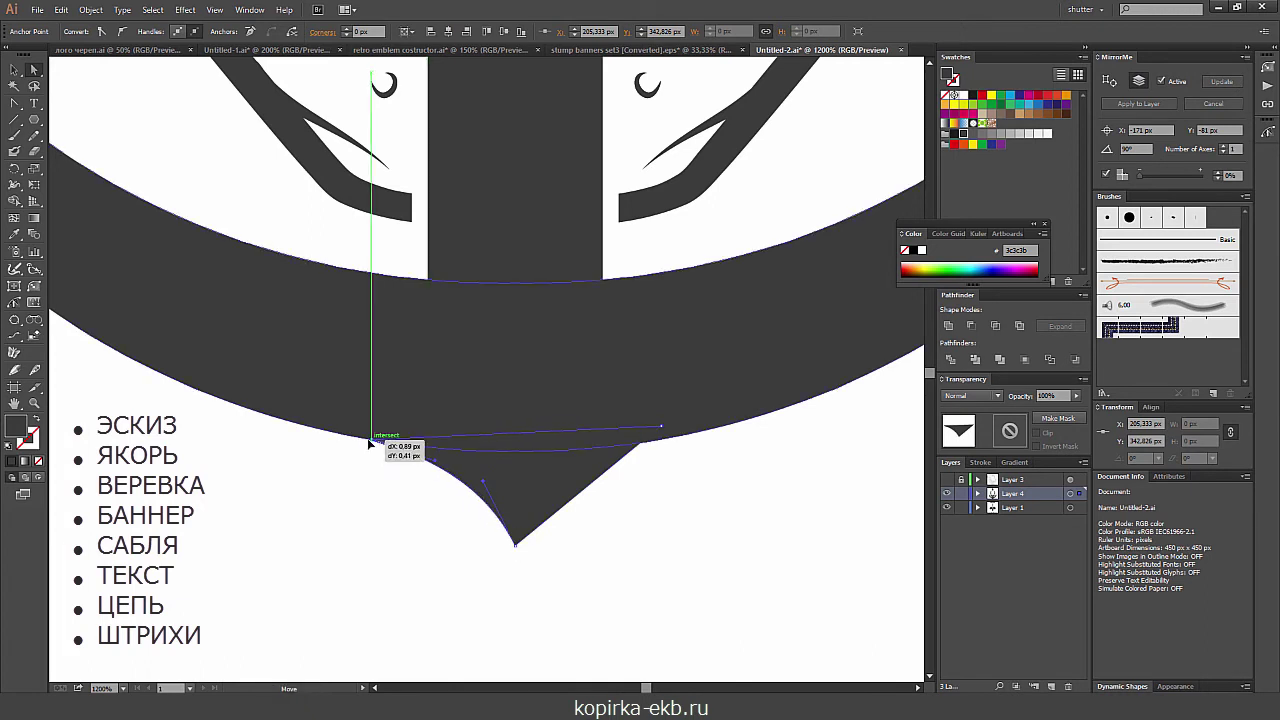
- Move the triangle's top-right anchor to the stem's centre
key(v)
key(ctrl+minus)
key(a)
drag(597, 409, 510, 411)
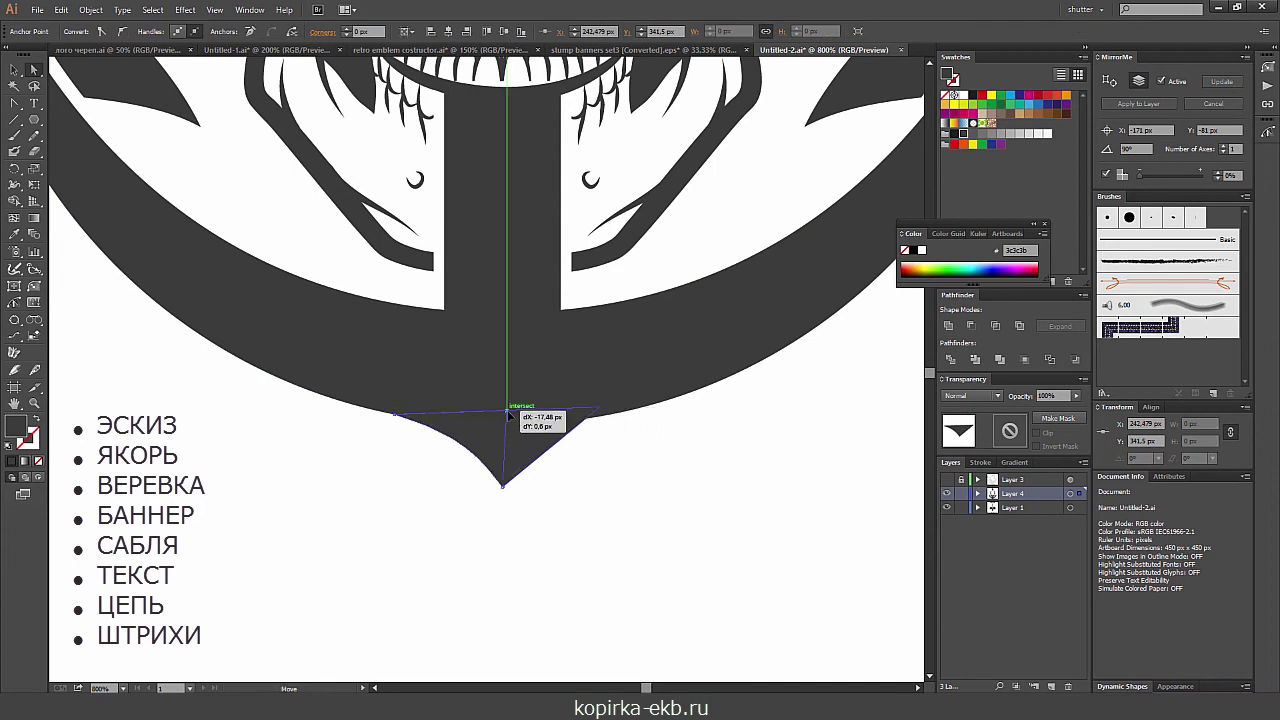
- Make a vertically mirrored copy of the half-spike and place it against the original
key(v)
click(445, 418)
right_click(478, 424)
mouse_move(519, 599)
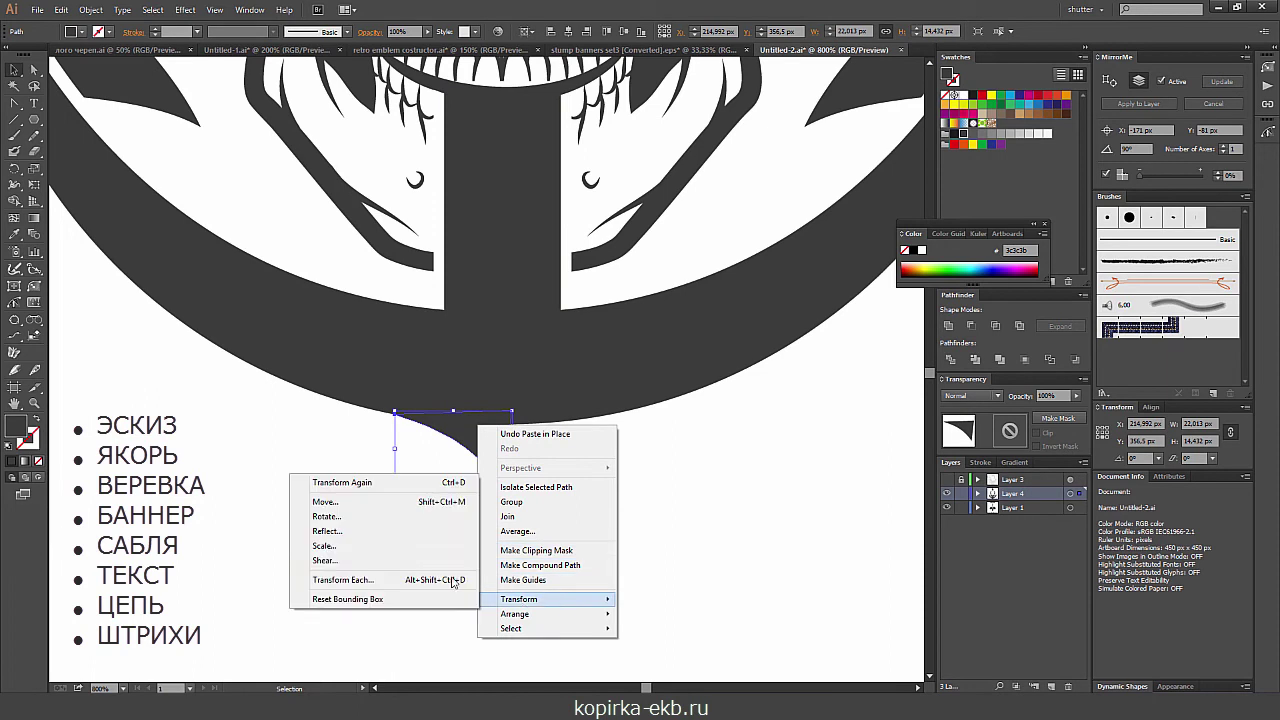
click(435, 531)
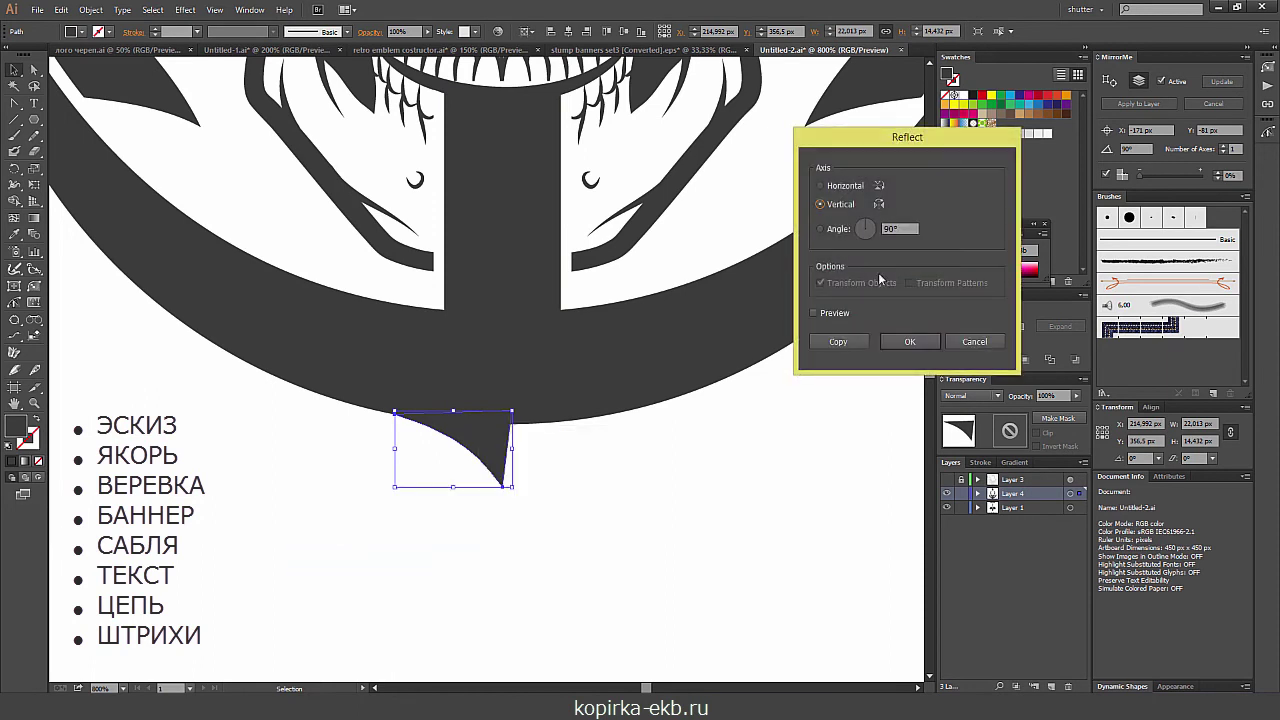
click(838, 341)
drag(426, 448, 522, 437)
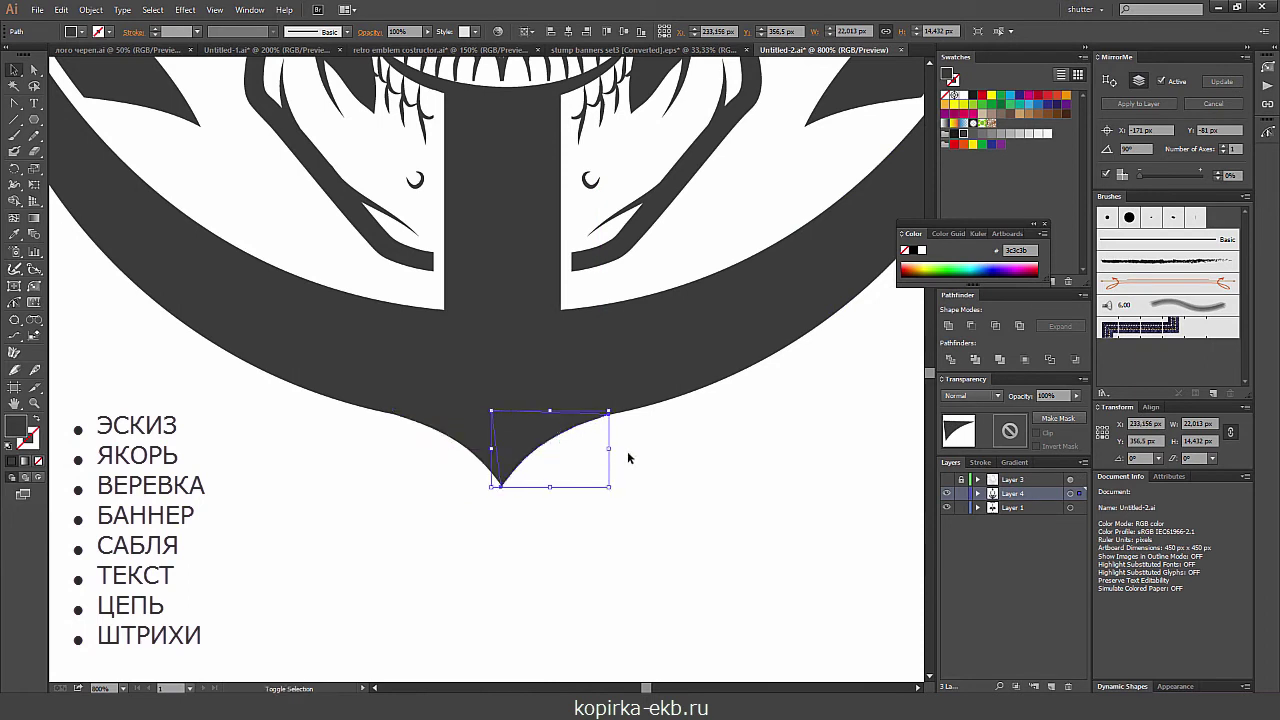
click(650, 417)
- Close the gap between the spike halves and align their anchors at the tip
scroll(586, 214, up, 3)
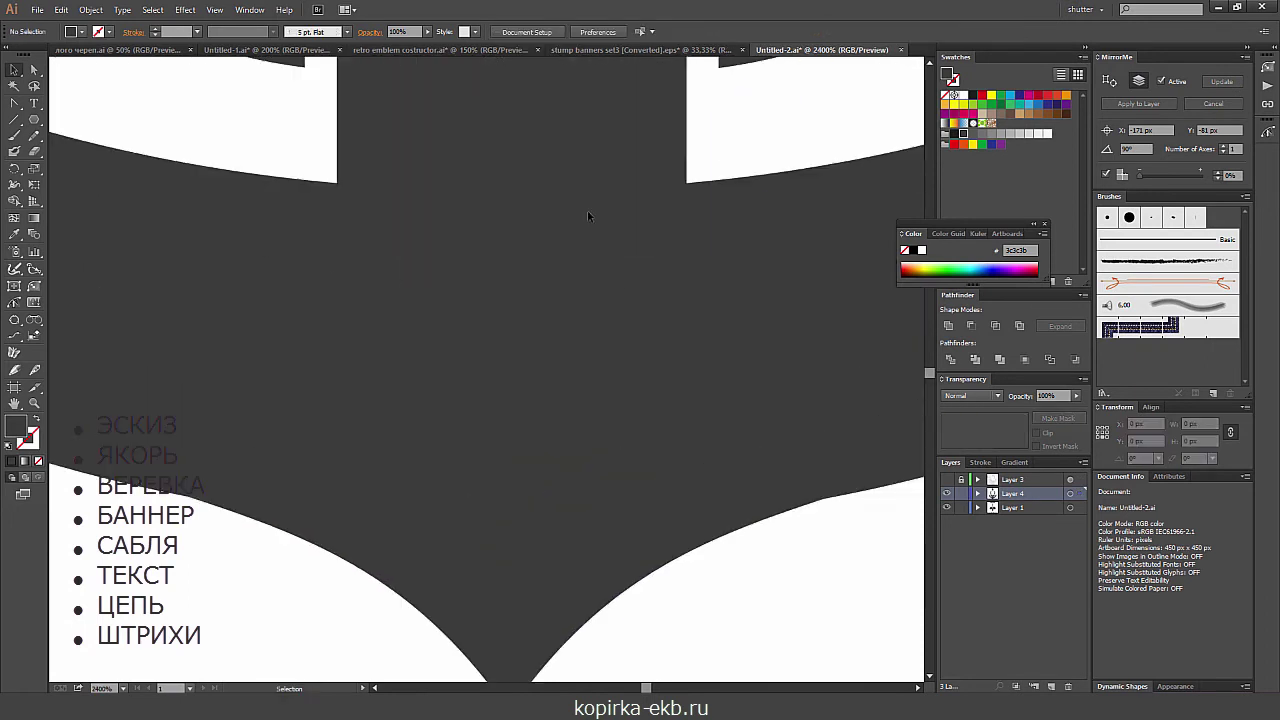
drag(549, 397, 609, 389)
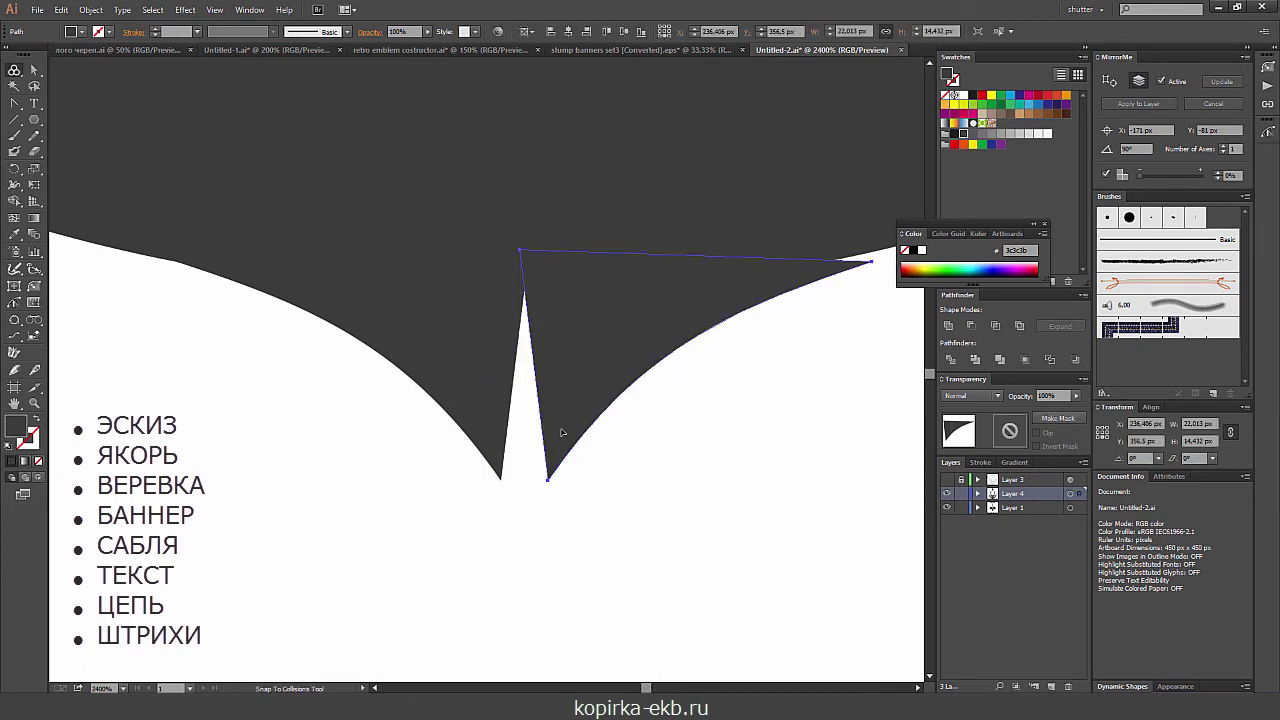
key(a)
click(553, 484)
key(v)
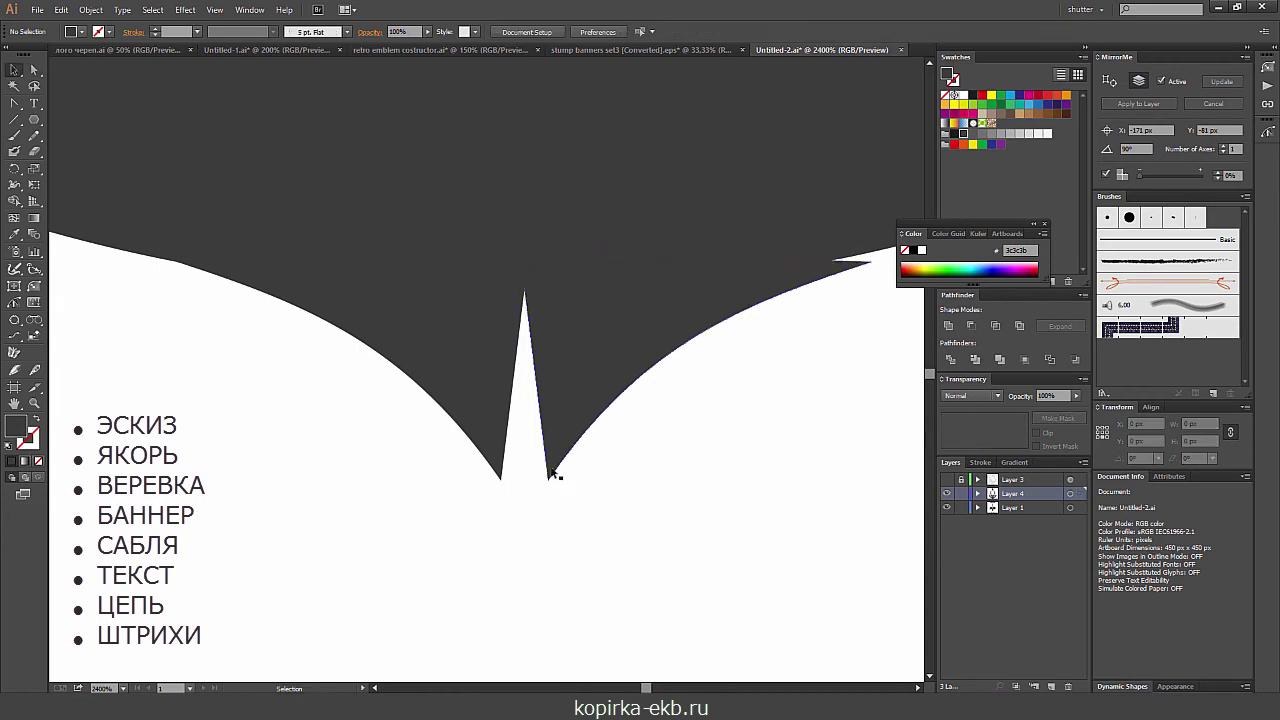
drag(547, 482, 501, 479)
click(570, 485)
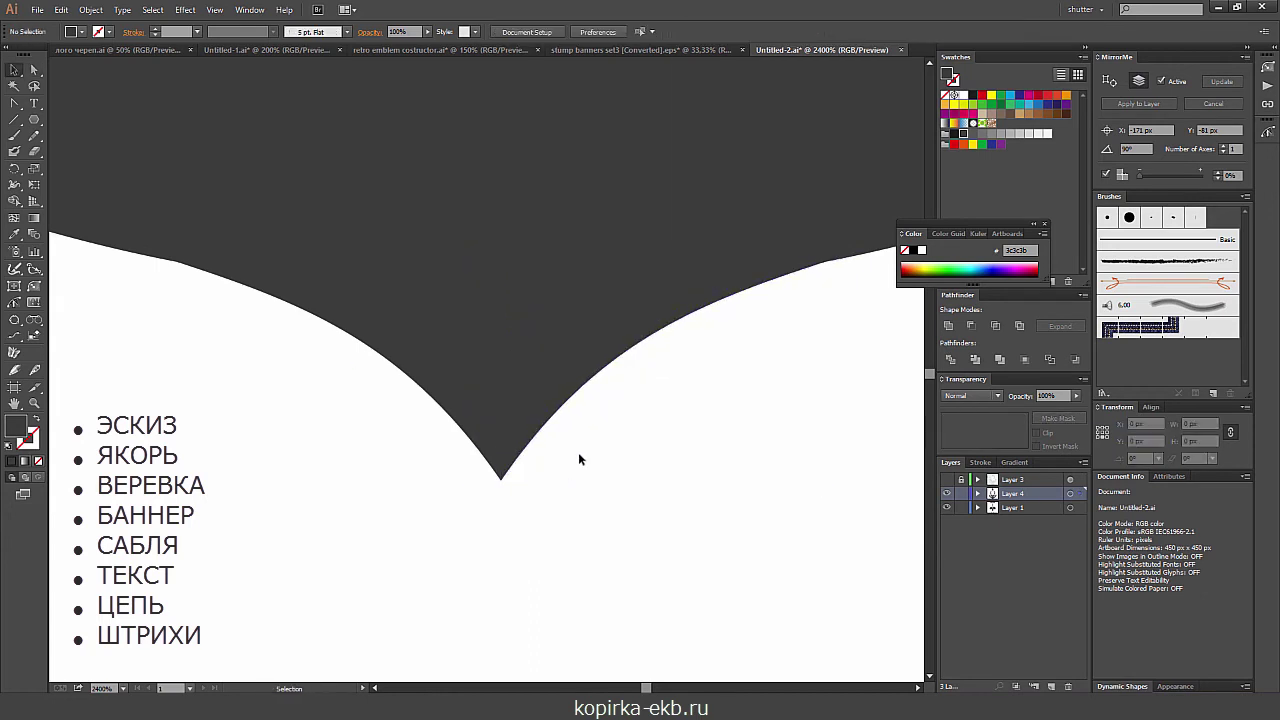
- Group the pointed spike with the anchor's arc
key(ctrl+minus)
key(ctrl+minus)
key(ctrl+minus)
key(ctrl+minus)
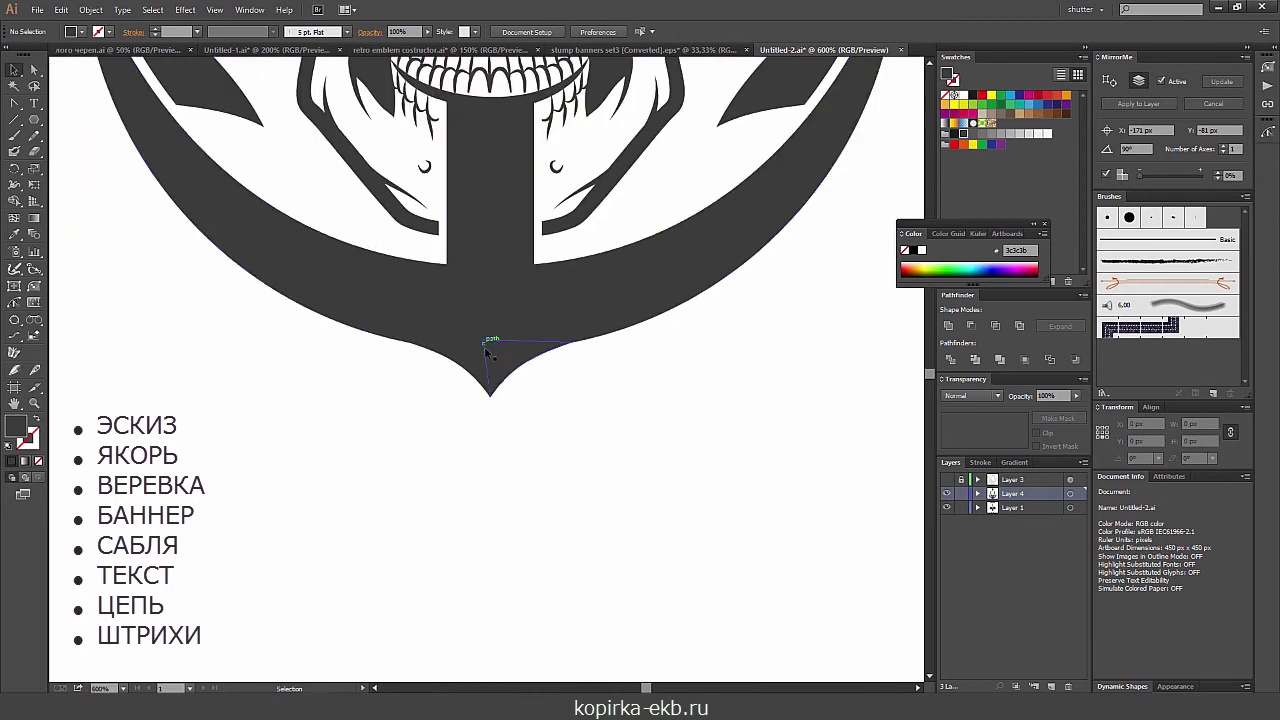
click(495, 362)
shift+click(405, 287)
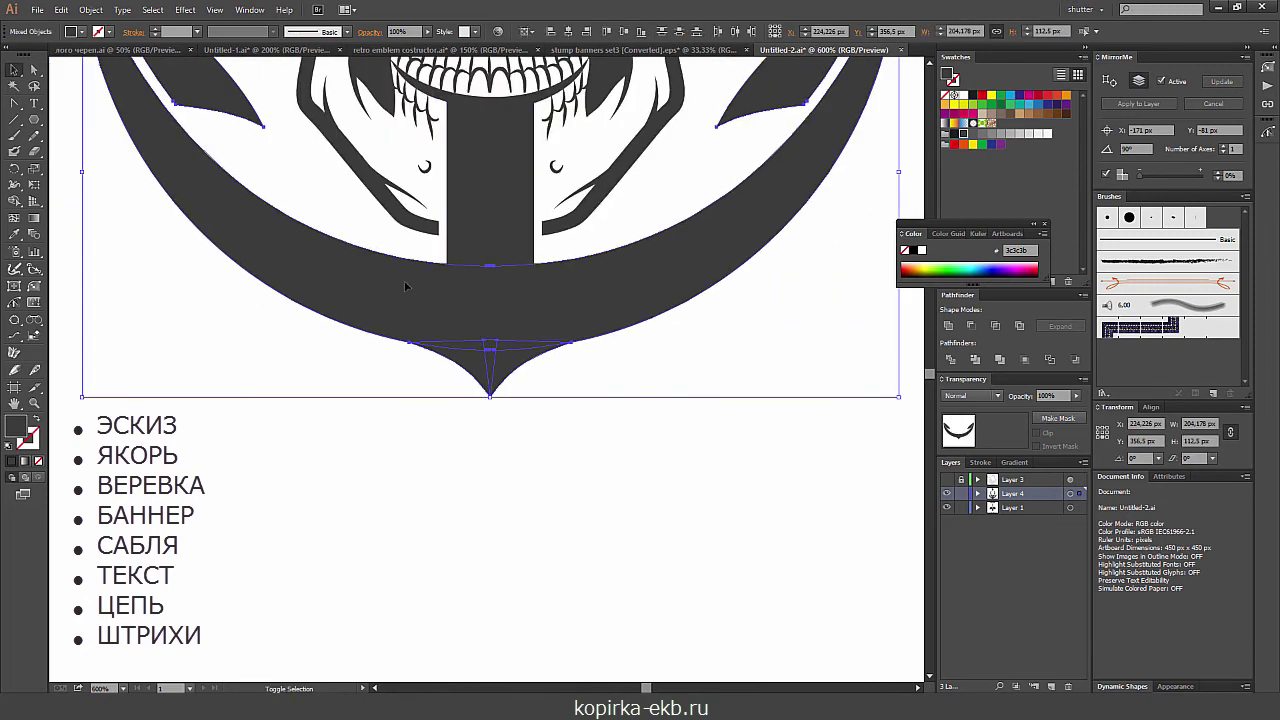
click(950, 327)
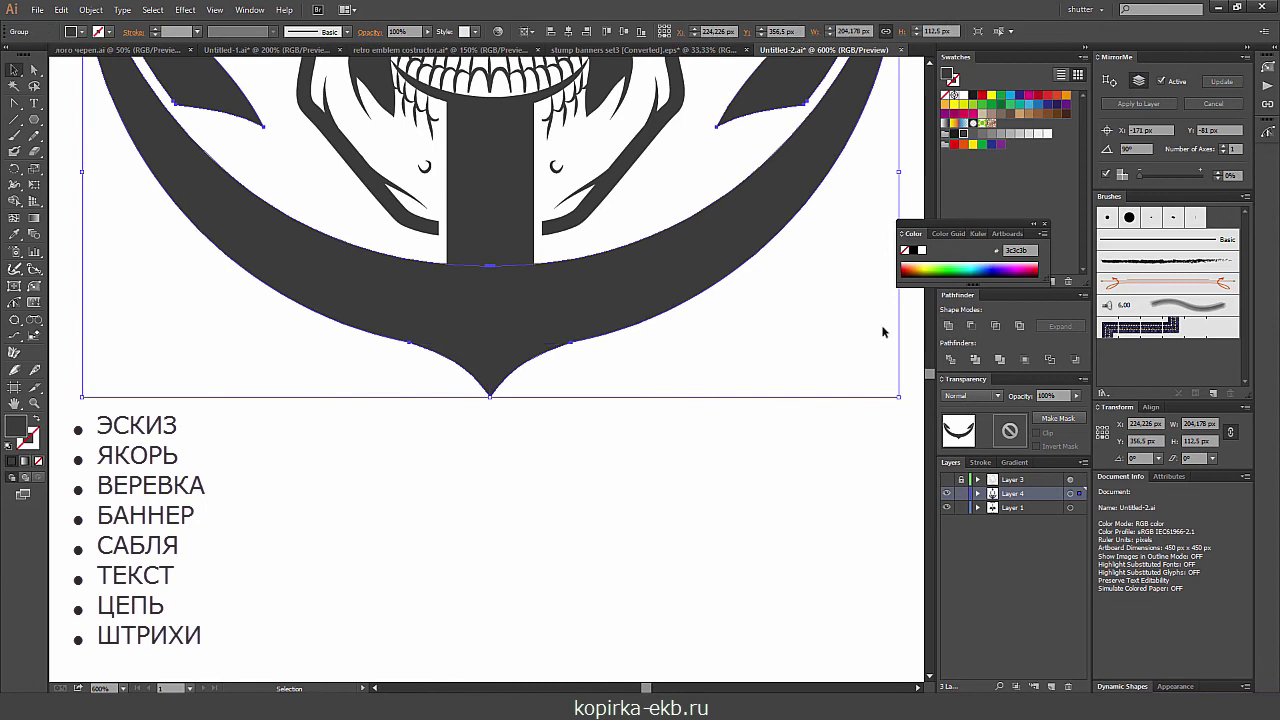
click(736, 348)
- Shorten the vertical shaft to about 38.8 px so it ends above the arc
click(480, 253)
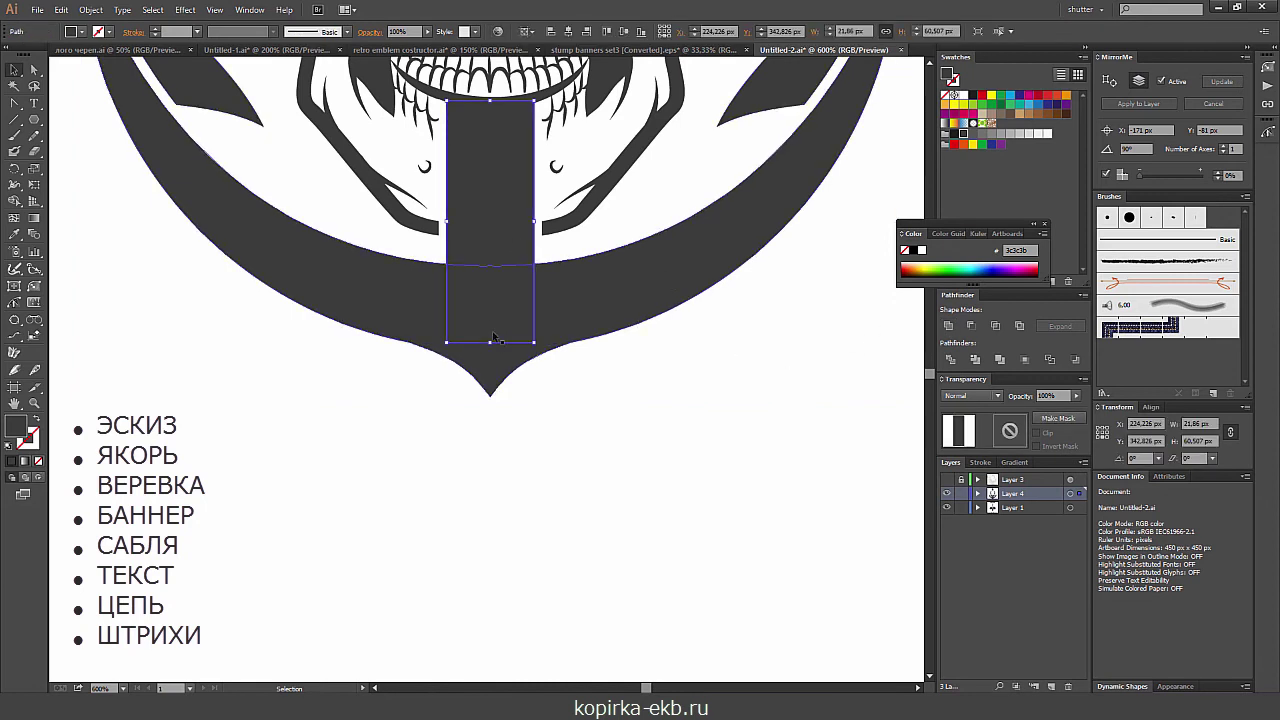
drag(490, 342, 490, 256)
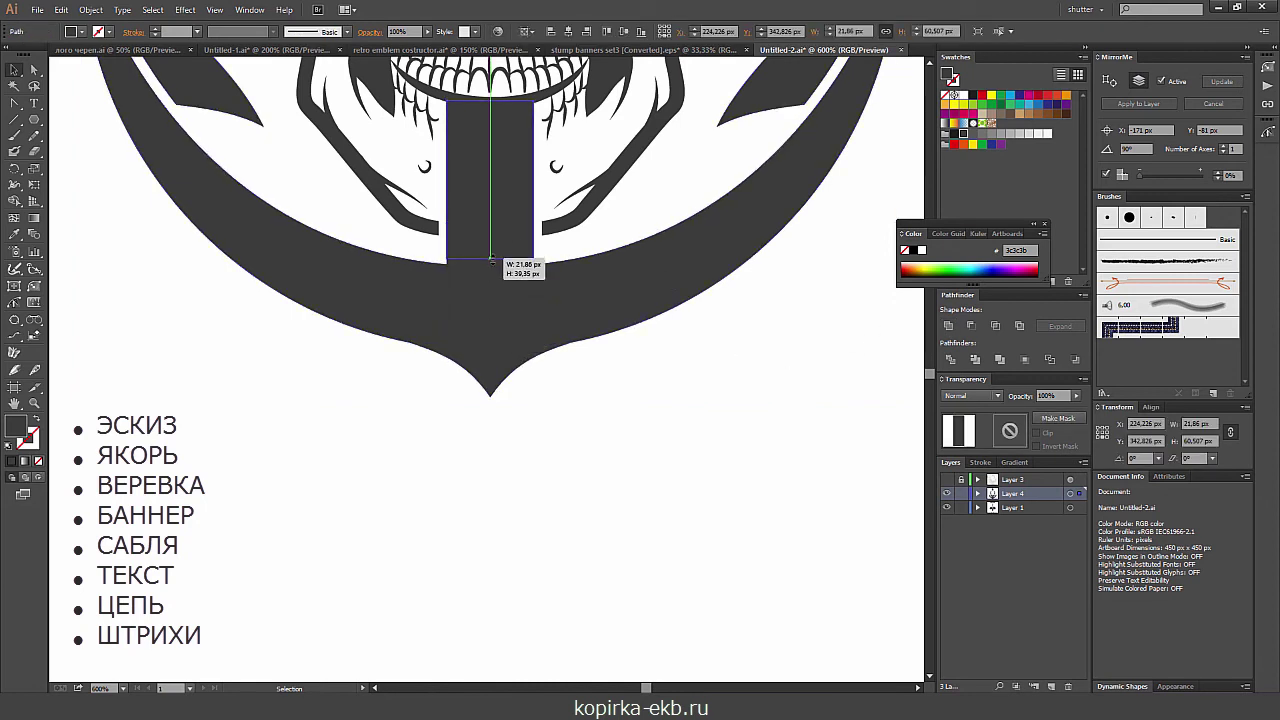
key(ctrl+minus)
key(ctrl+minus)
key(ctrl+minus)
key(ctrl+minus)
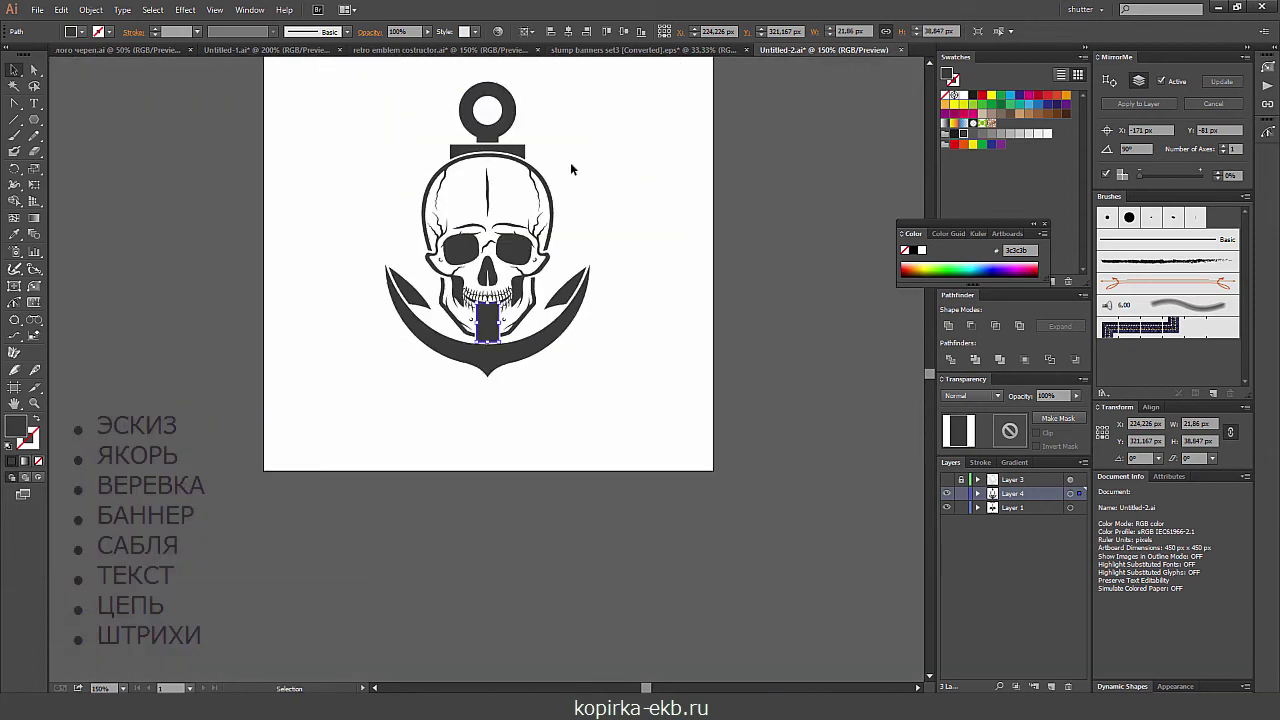
key(ctrl+plus)
key(ctrl+plus)
key(ctrl+plus)
key(ctrl+plus)
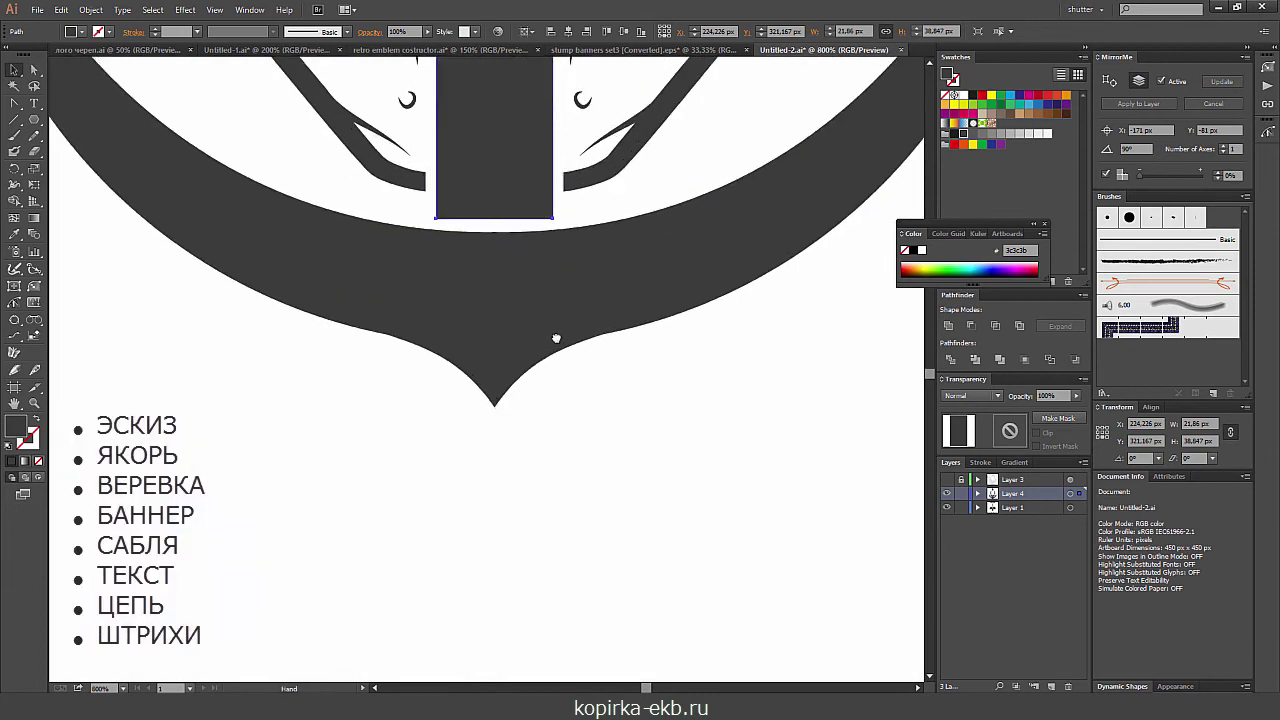
key(ctrl+minus)
key(ctrl+minus)
key(ctrl+minus)
- Draw a small 11 px white-filled circle on the anchor's arc
click(709, 517)
key(ctrl+plus)
key(ctrl+plus)
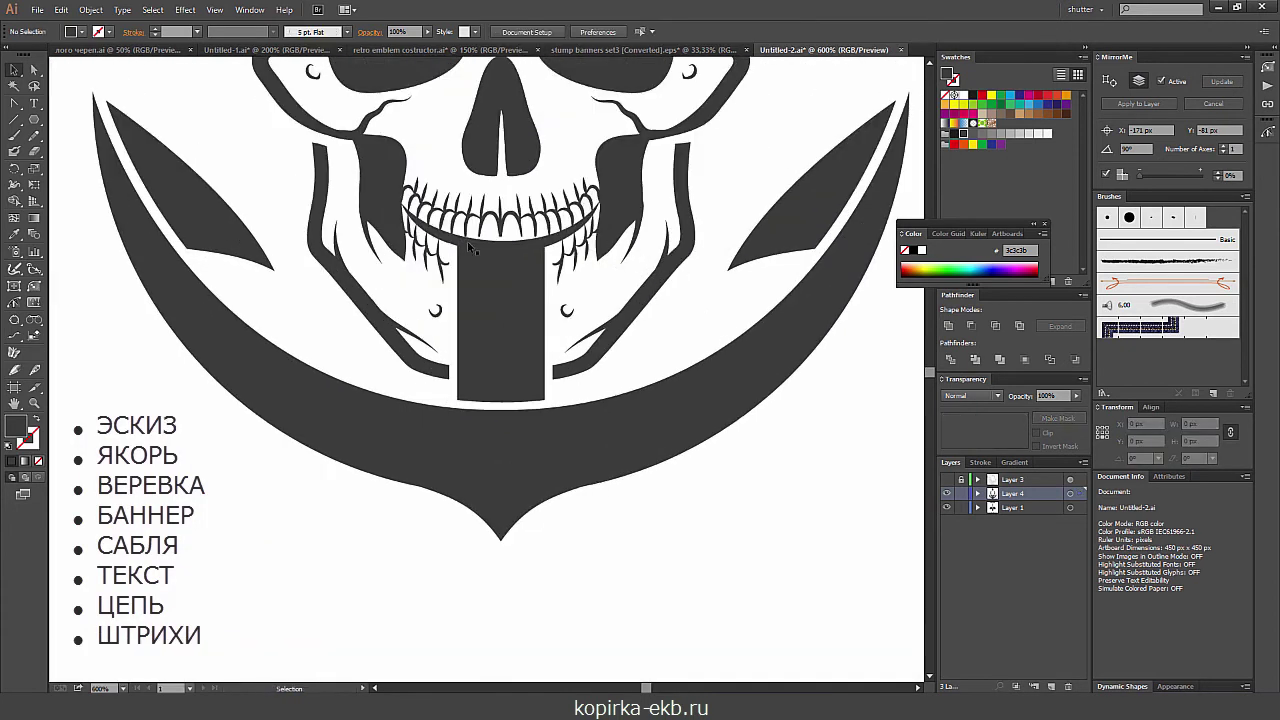
drag(34, 119, 70, 151)
drag(479, 441, 520, 483)
click(955, 97)
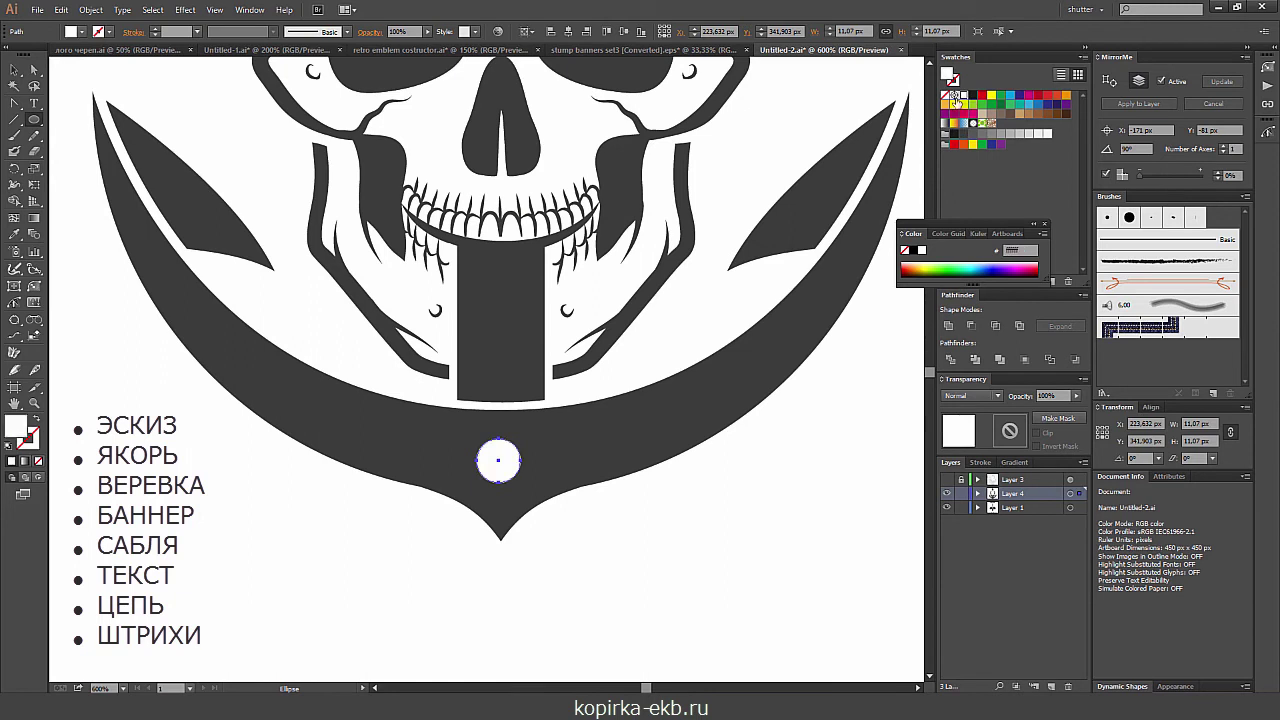
key(v)
click(563, 526)
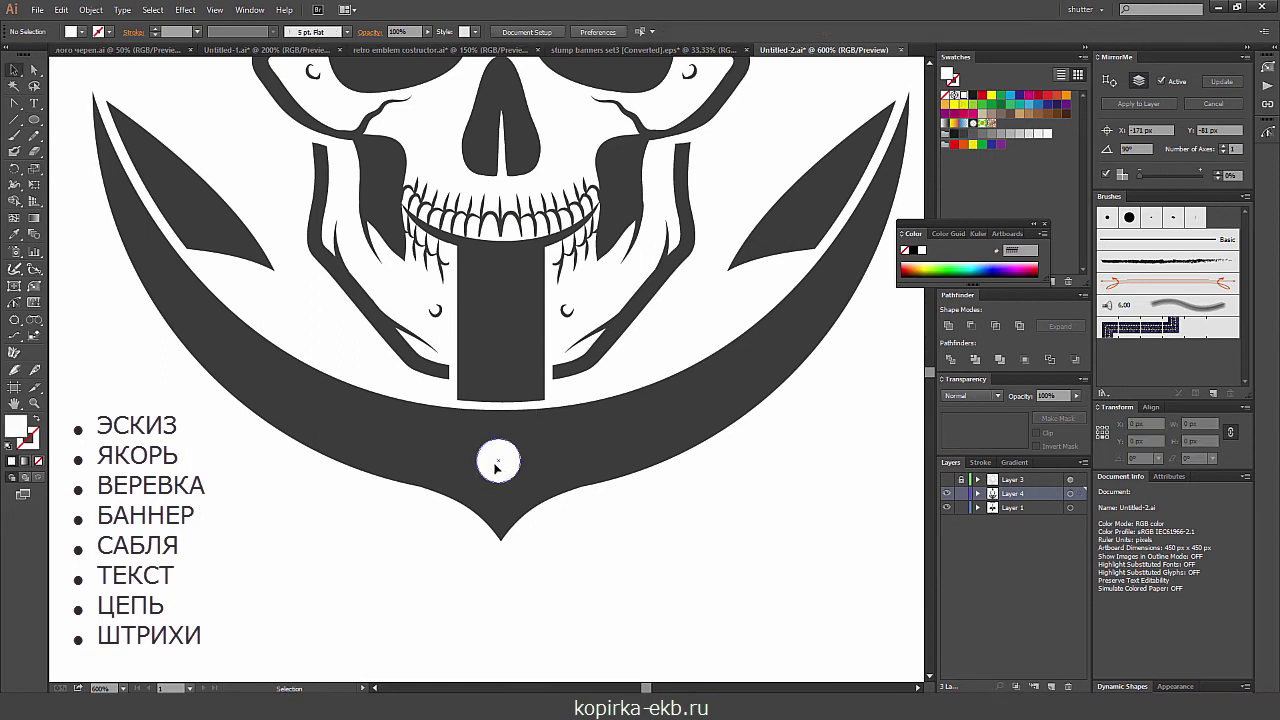
- Centre the circle horizontally on the arc as key object, then show Layer 3's sketch
click(497, 467)
shift+click(551, 435)
click(527, 32)
click(557, 61)
click(583, 450)
click(567, 32)
click(645, 510)
key(ctrl+minus)
key(ctrl+minus)
key(ctrl+minus)
click(950, 480)
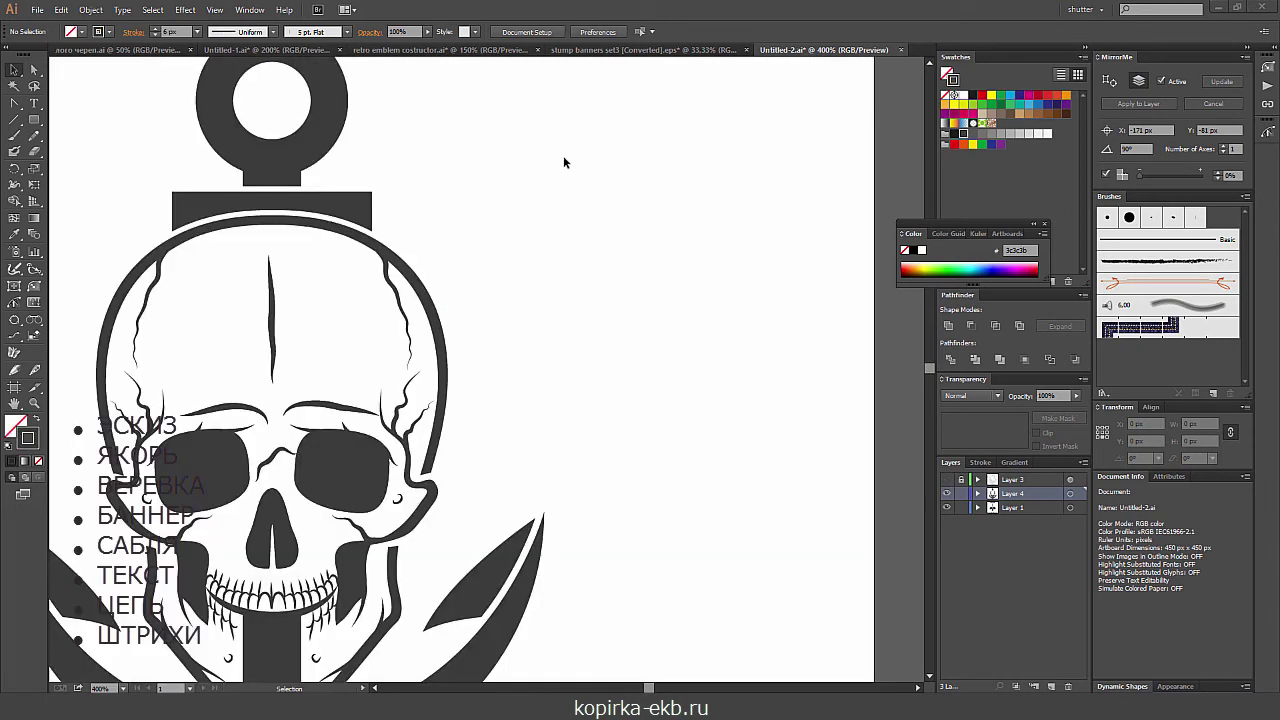
- Draw a stroked rectangle beside the skull and resize it to chain-link size
click(34, 120)
drag(498, 290, 558, 398)
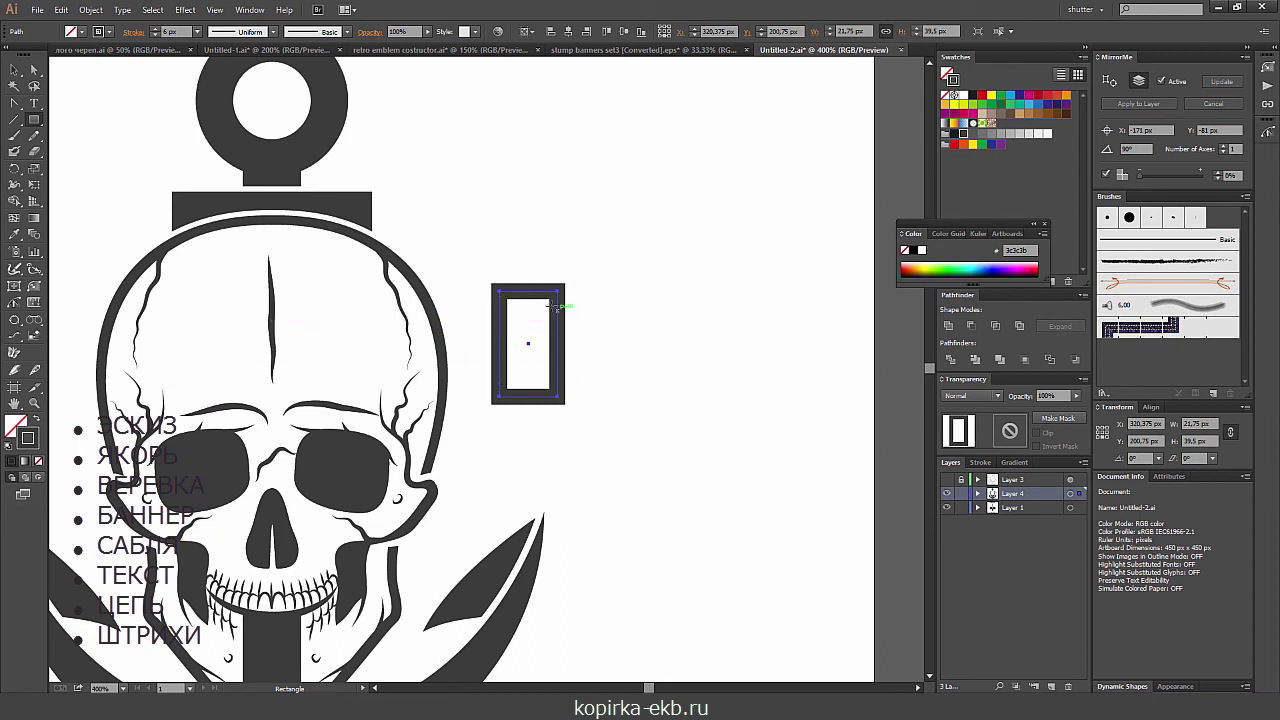
key(v)
drag(561, 285, 530, 347)
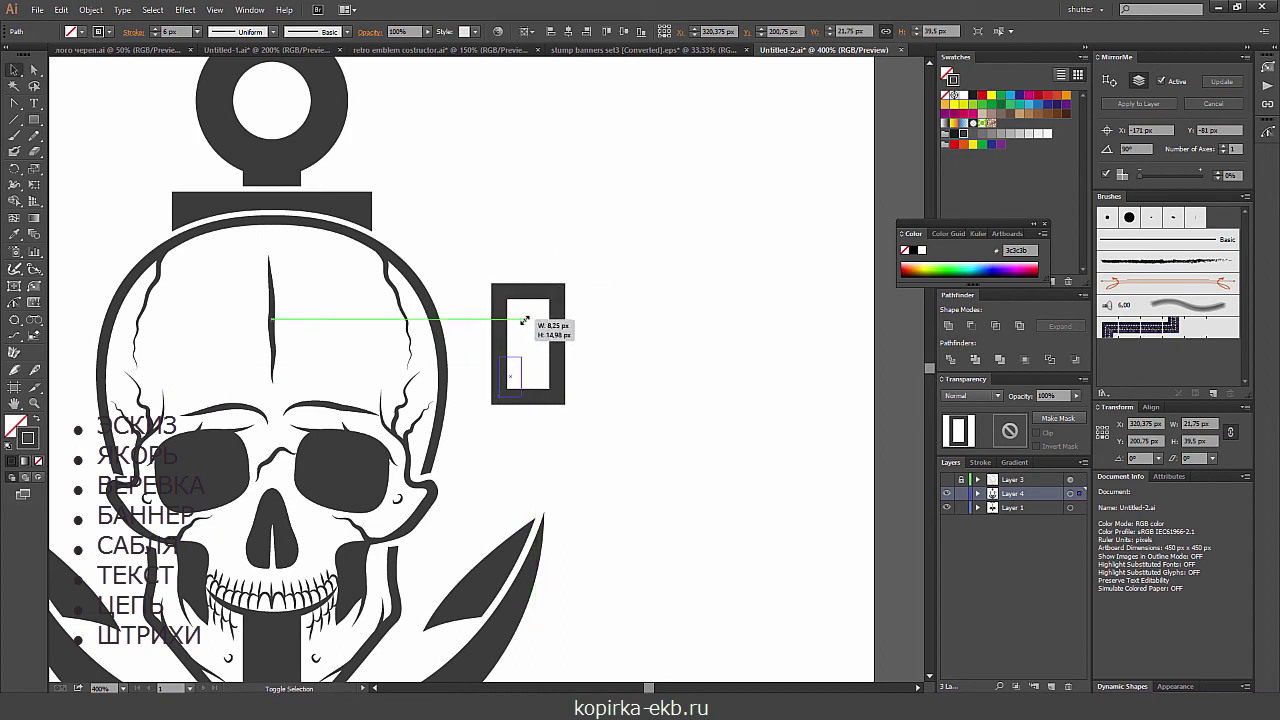
click(155, 35)
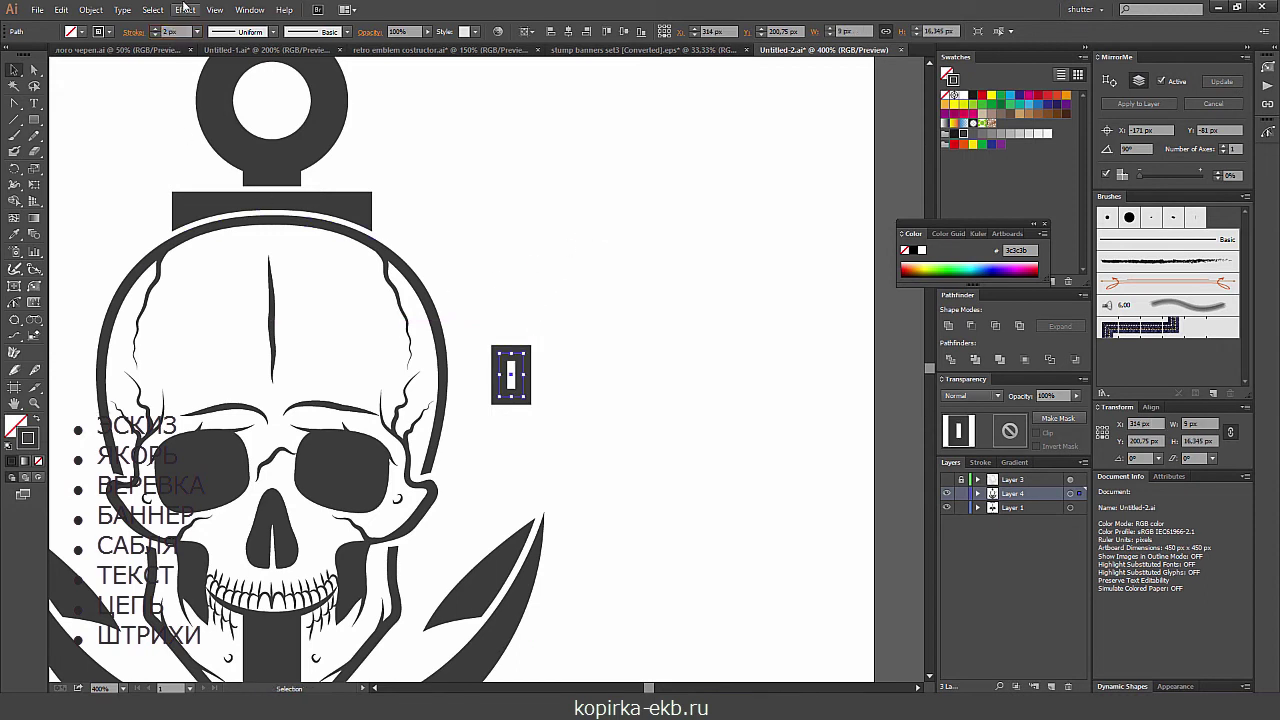
click(497, 277)
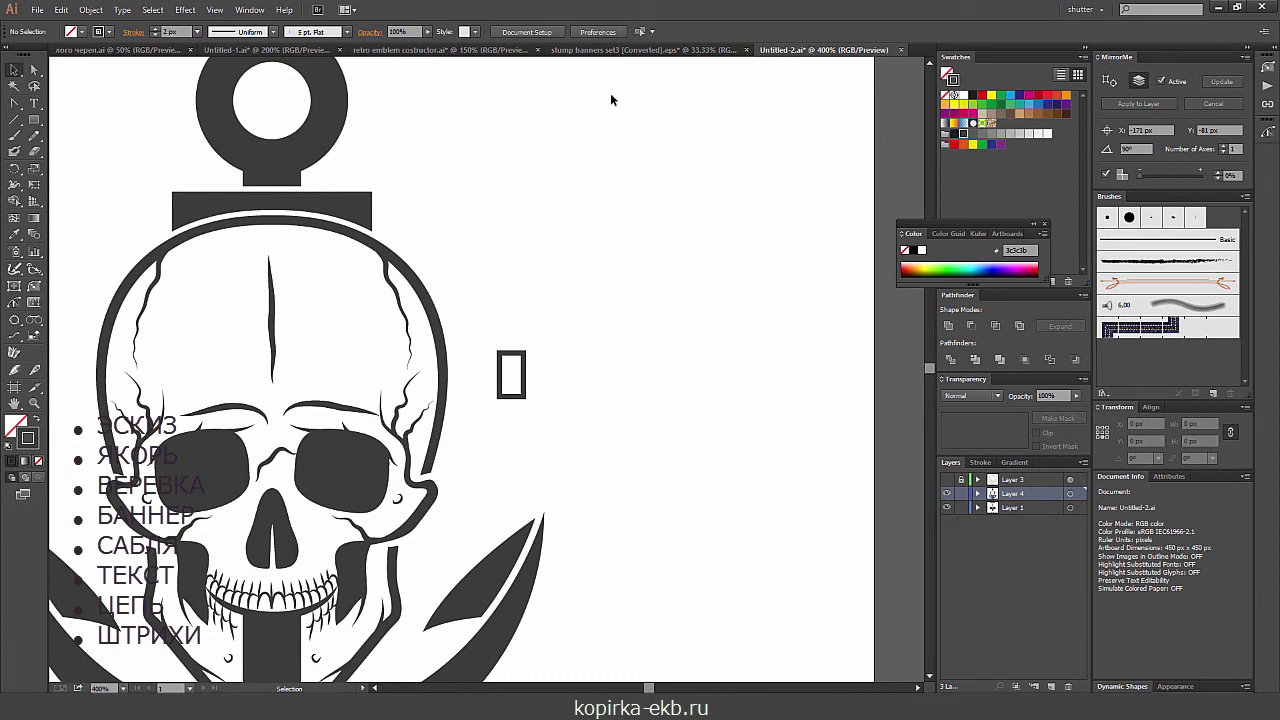
key(ctrl+plus)
click(524, 413)
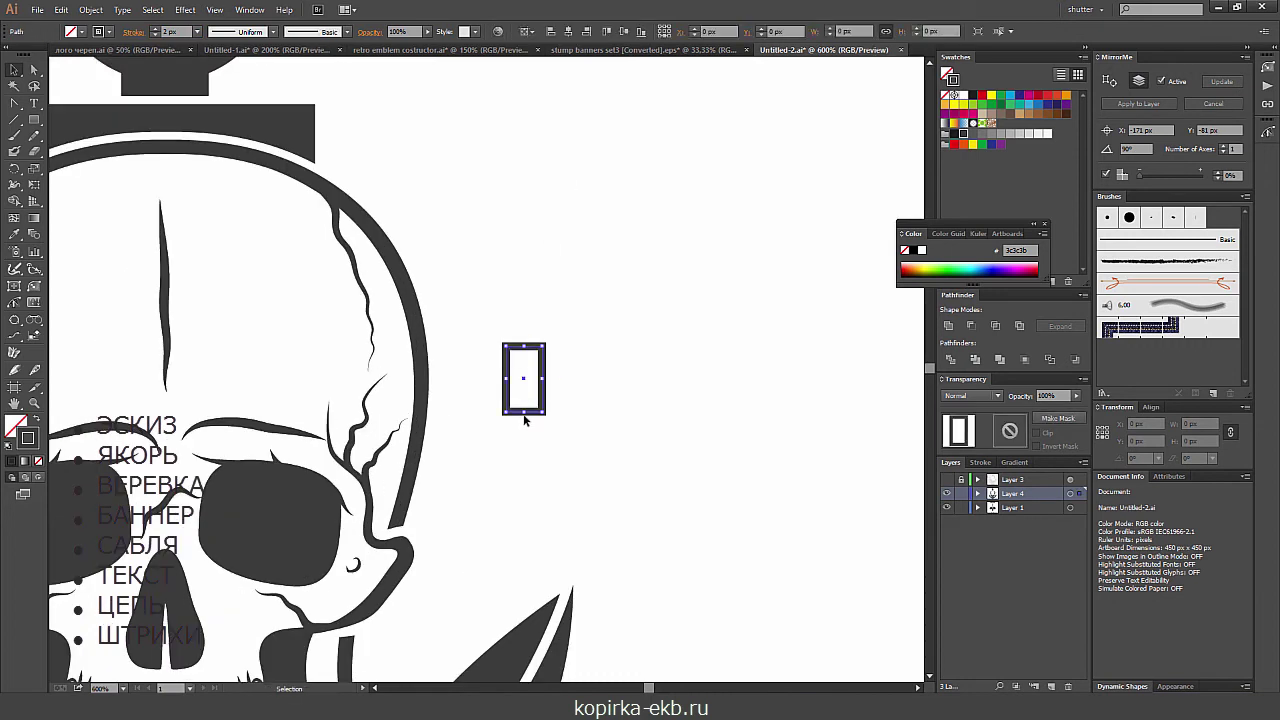
drag(524, 414, 524, 420)
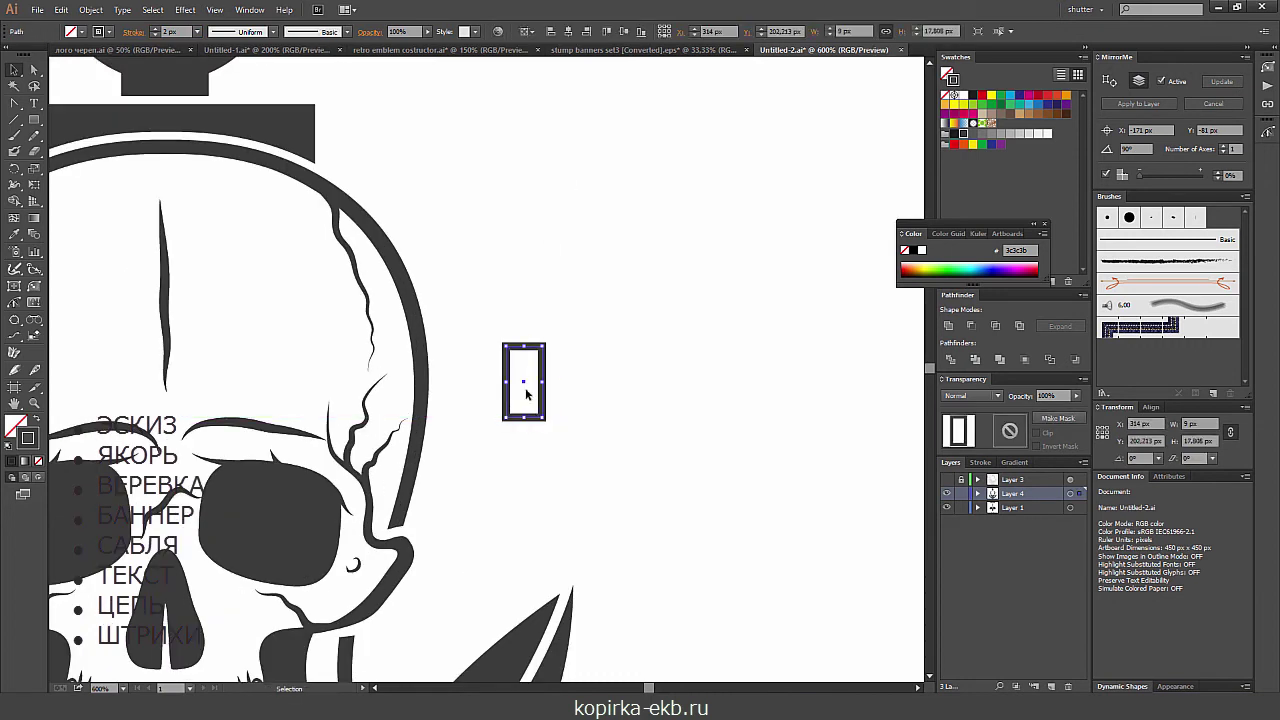
- Round the corners fully into a 9 px by about 21 px capsule
key(a)
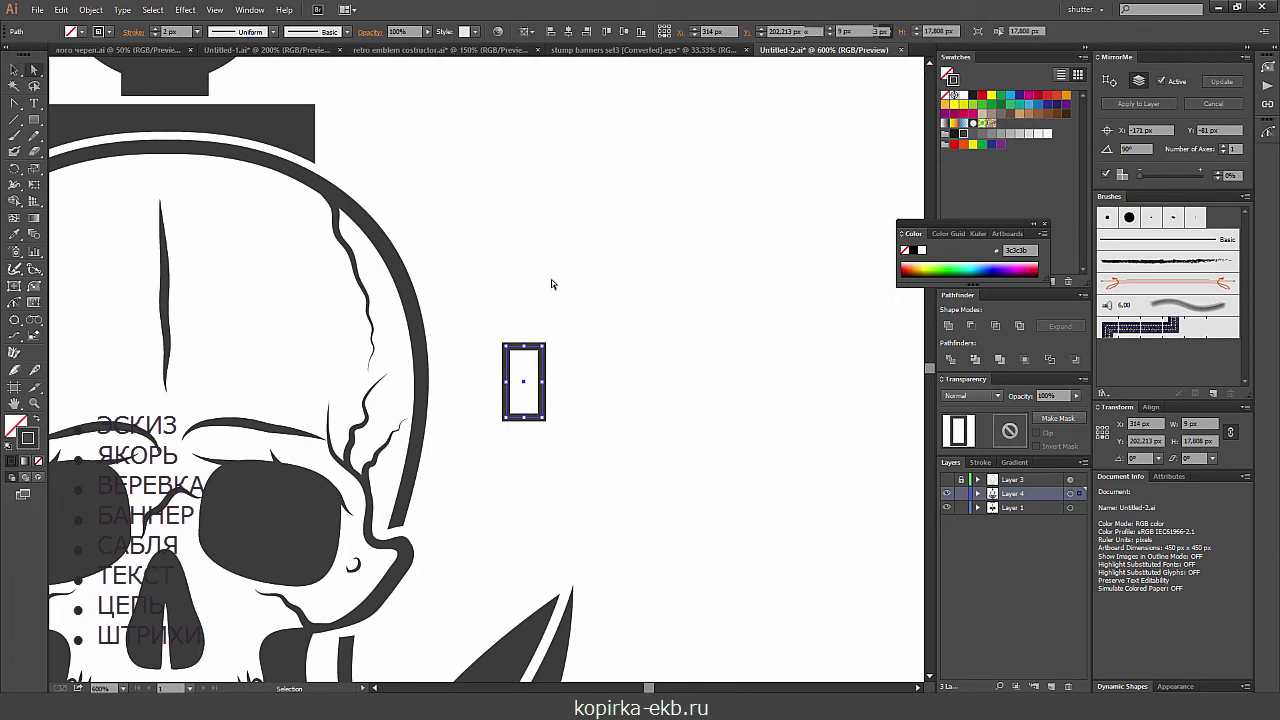
drag(516, 360, 526, 372)
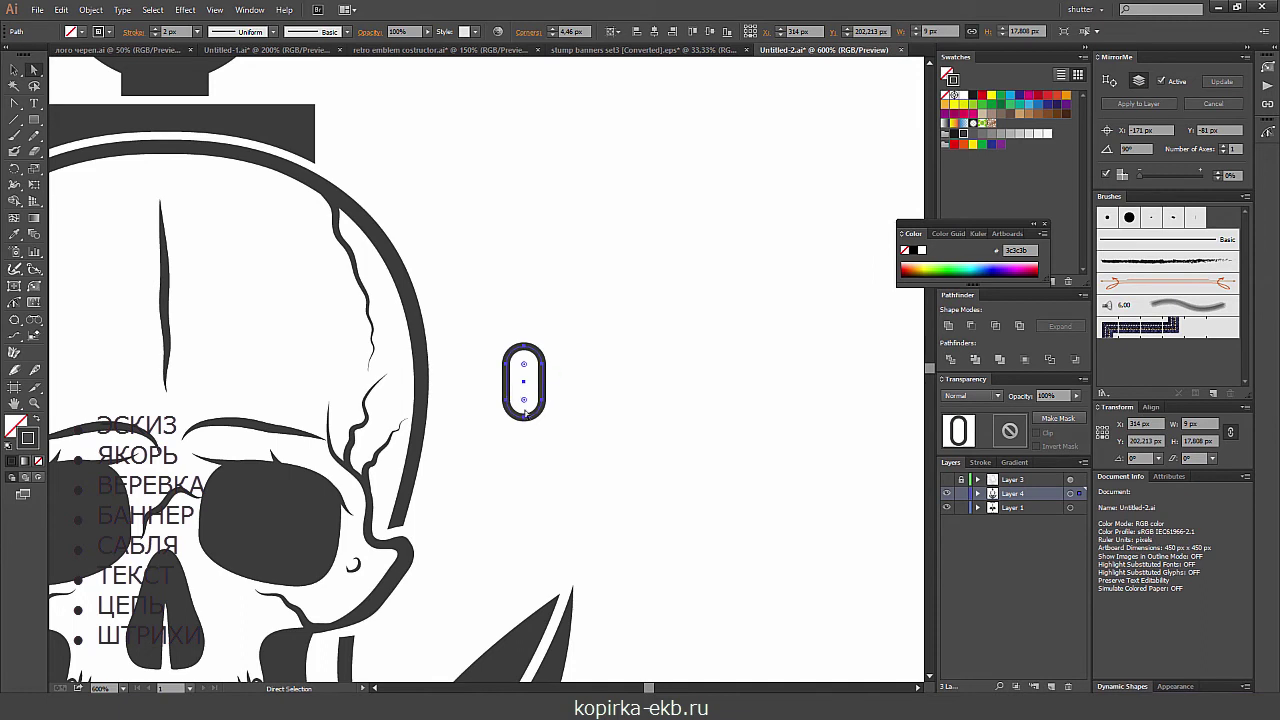
click(486, 403)
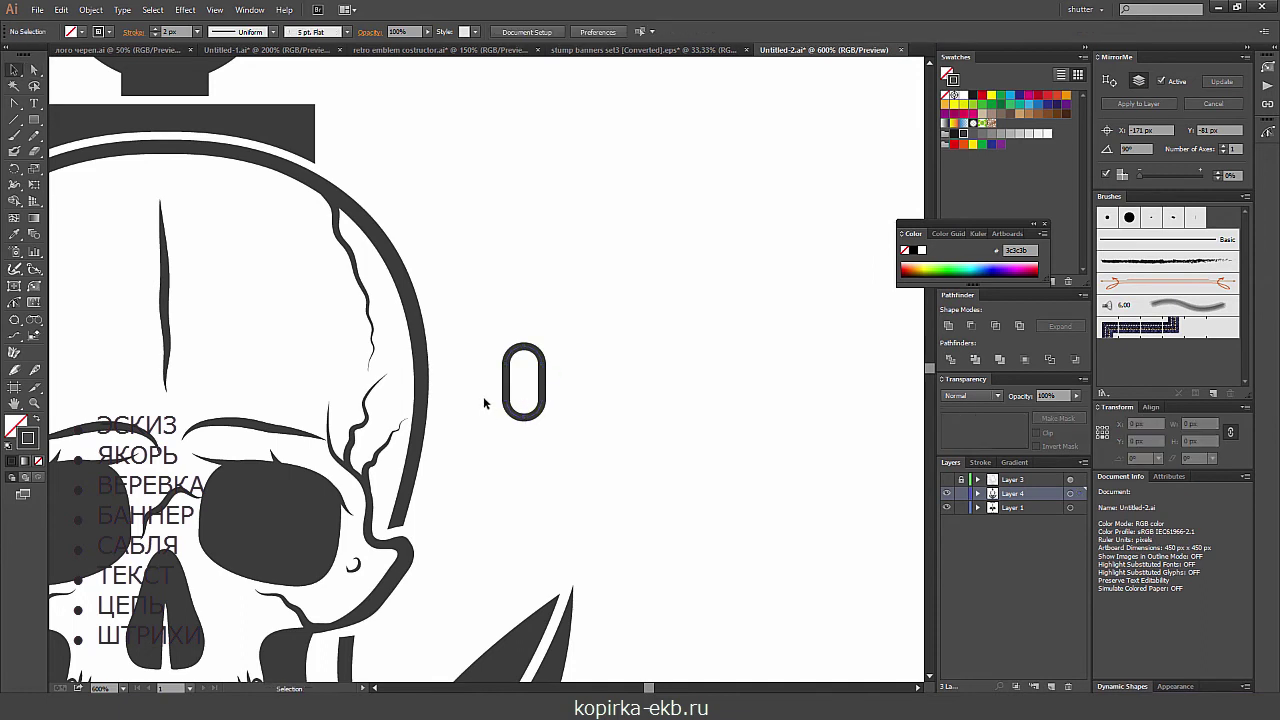
click(523, 419)
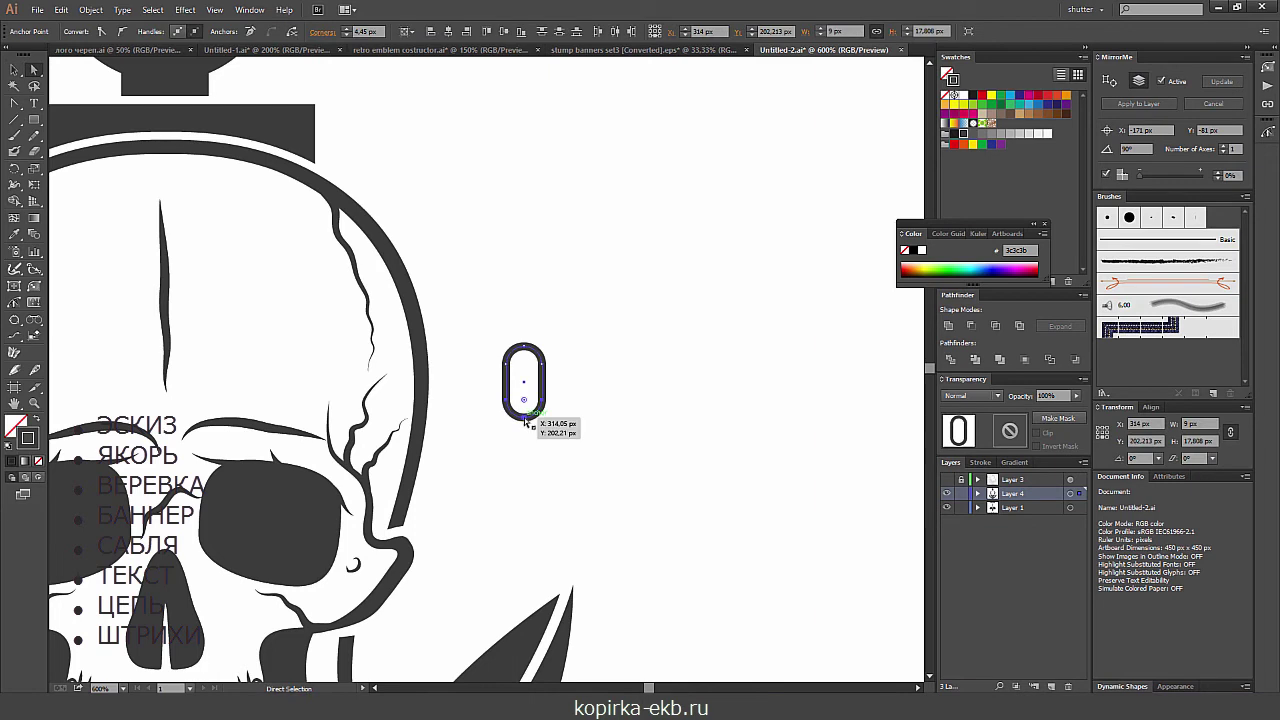
click(498, 409)
drag(505, 400, 509, 417)
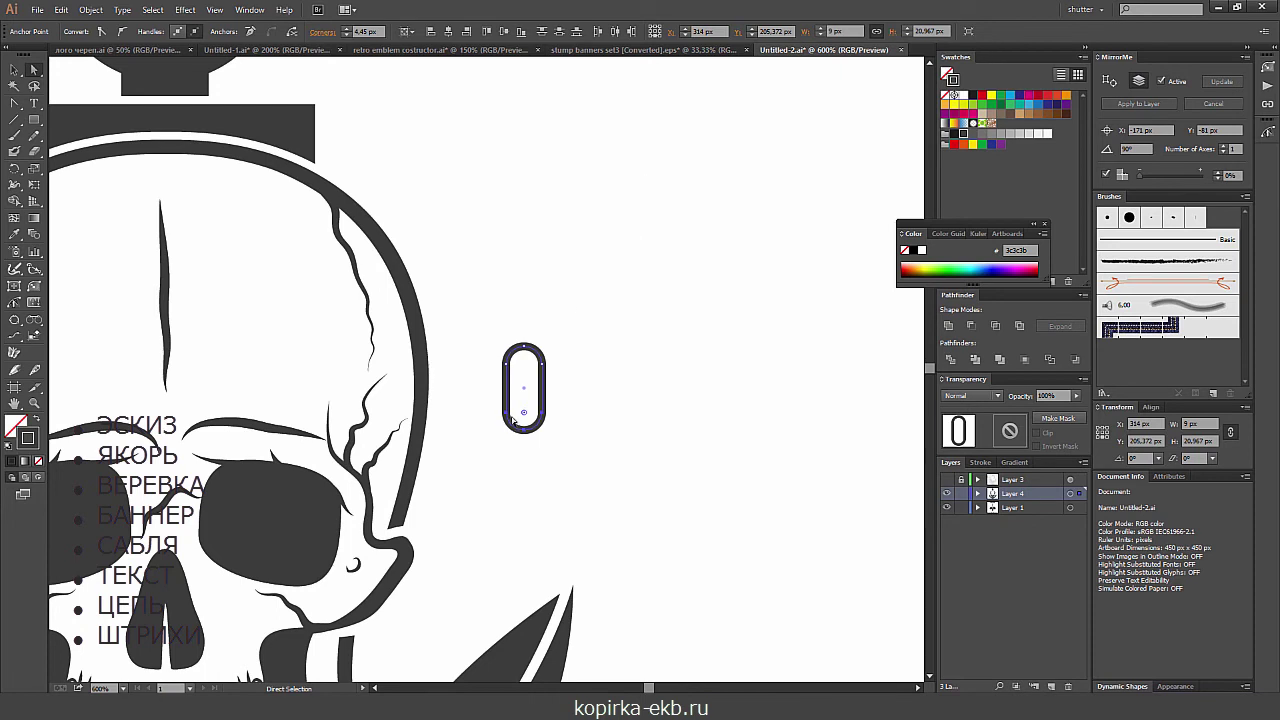
key(ctrl+plus)
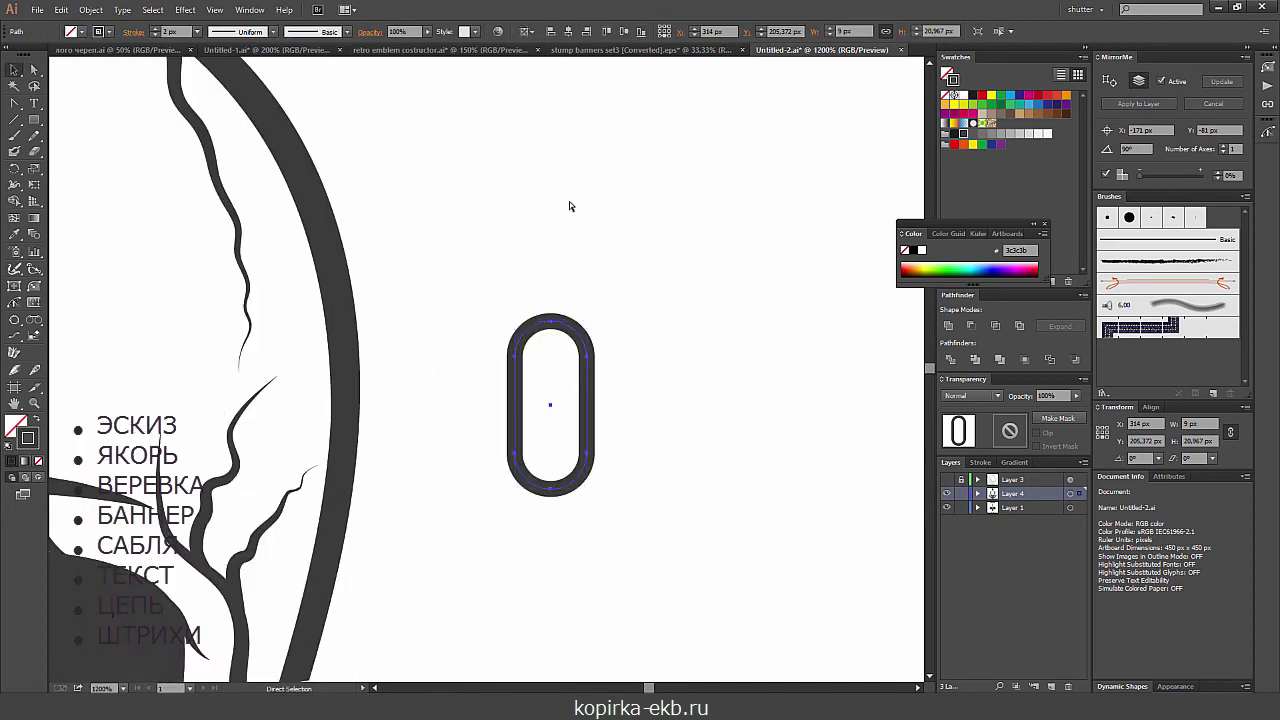
key(v)
click(91, 10)
mouse_move(105, 298)
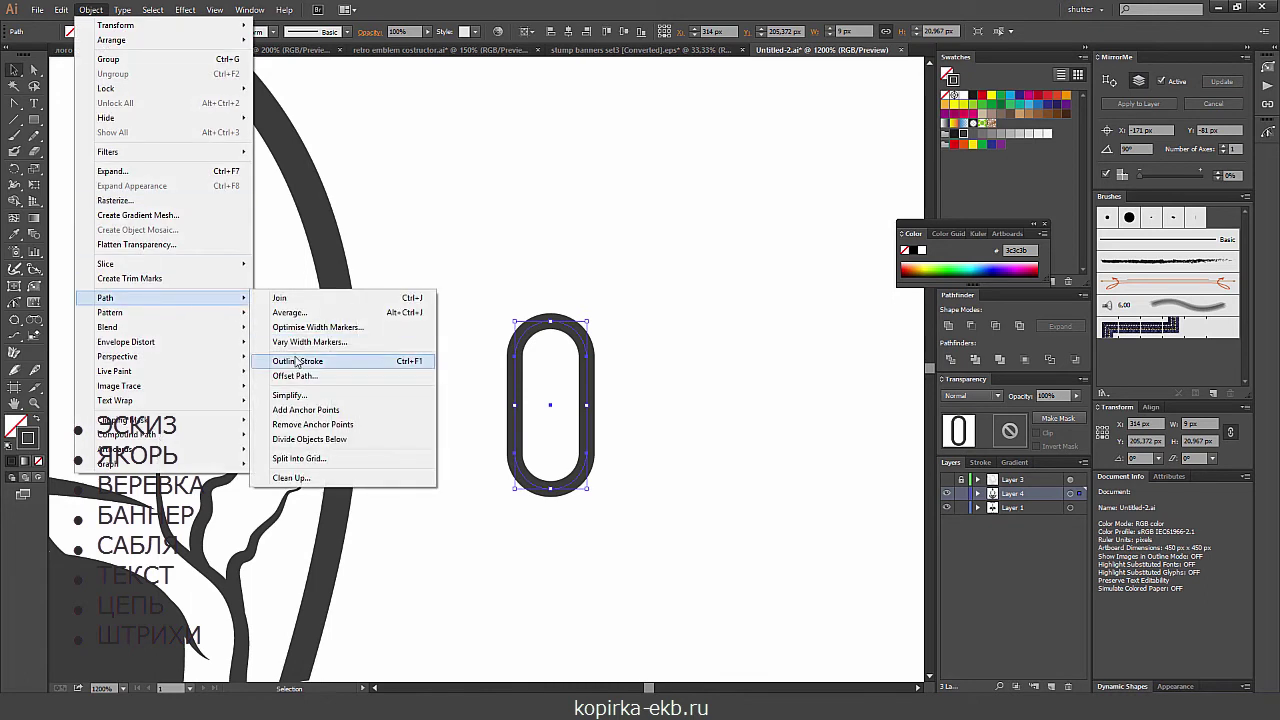
- Outline the capsule's stroke into a filled shape
click(297, 361)
click(674, 277)
key(a)
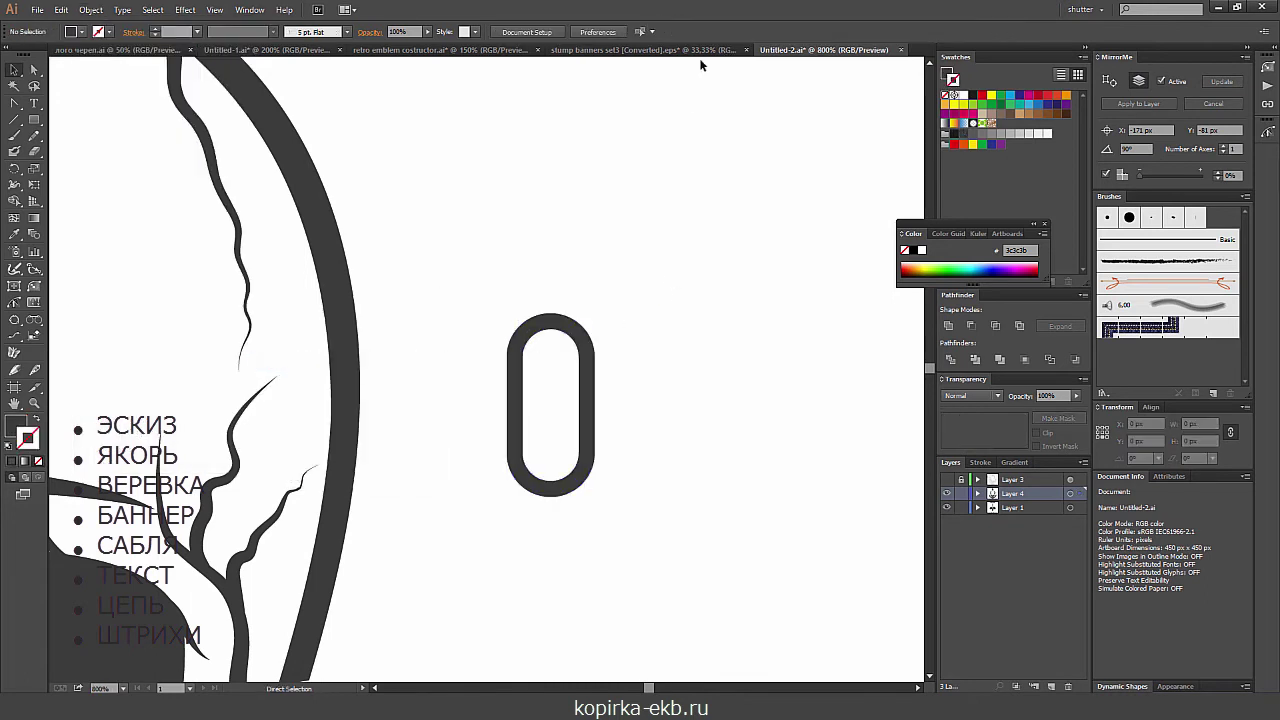
scroll(573, 424, up, 4)
key(n)
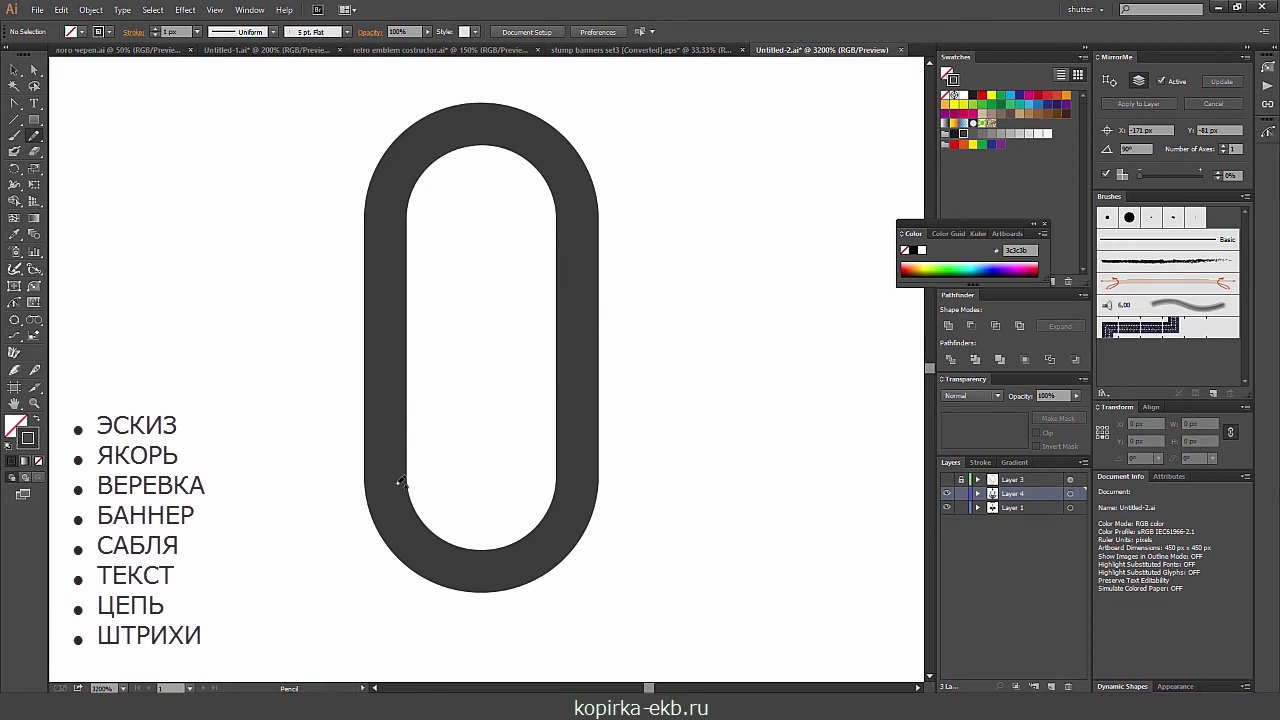
- Draw two curved lines across the capsule's upper and lower openings
click(15, 119)
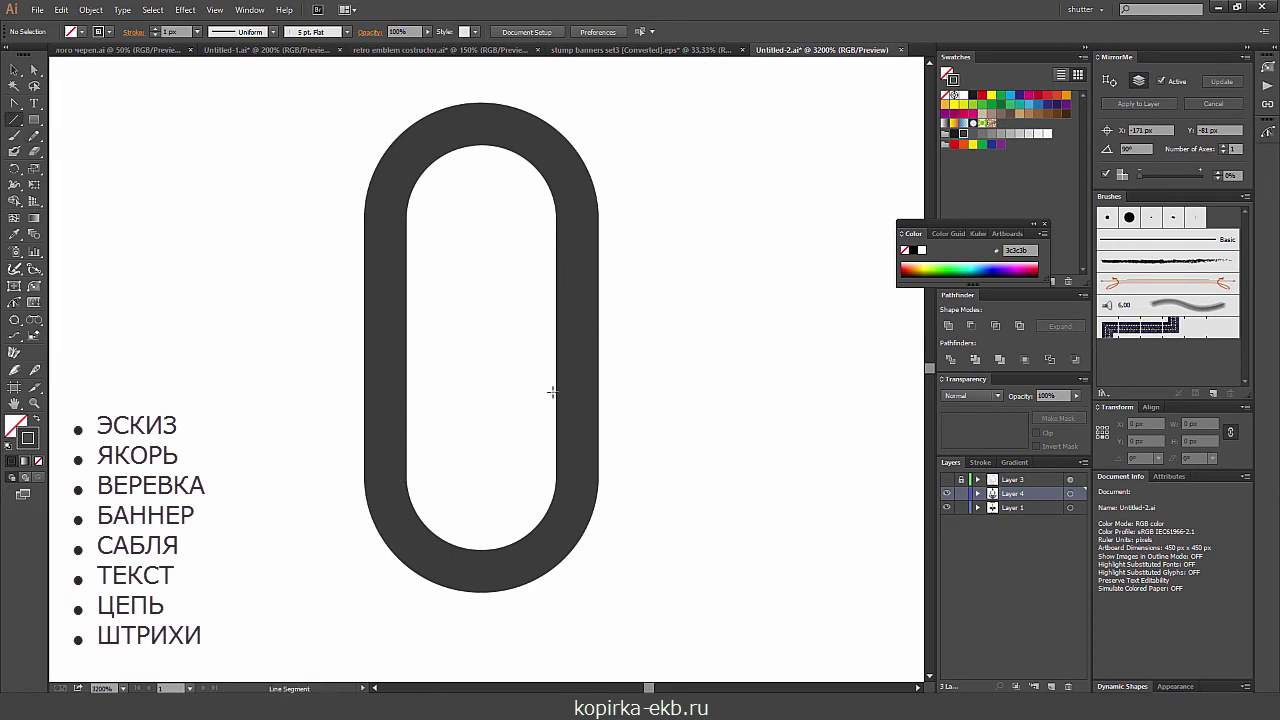
drag(398, 494, 571, 494)
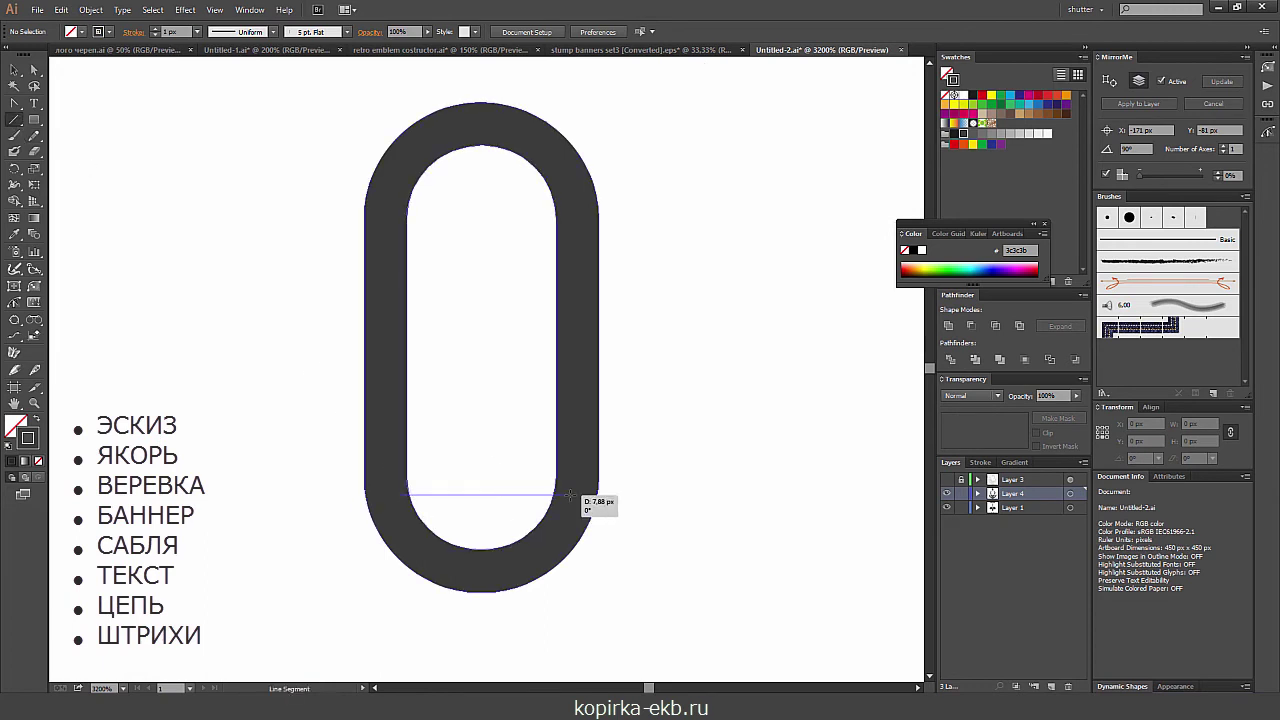
drag(392, 184, 566, 184)
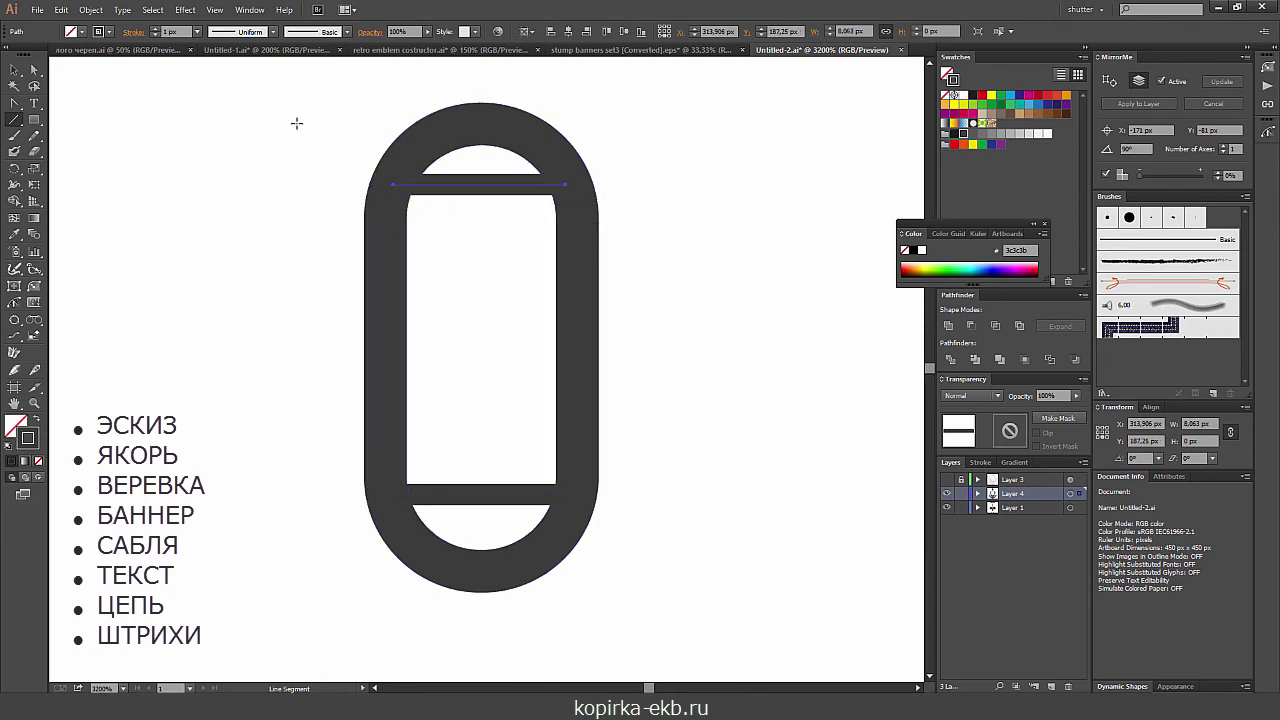
key(shift+c)
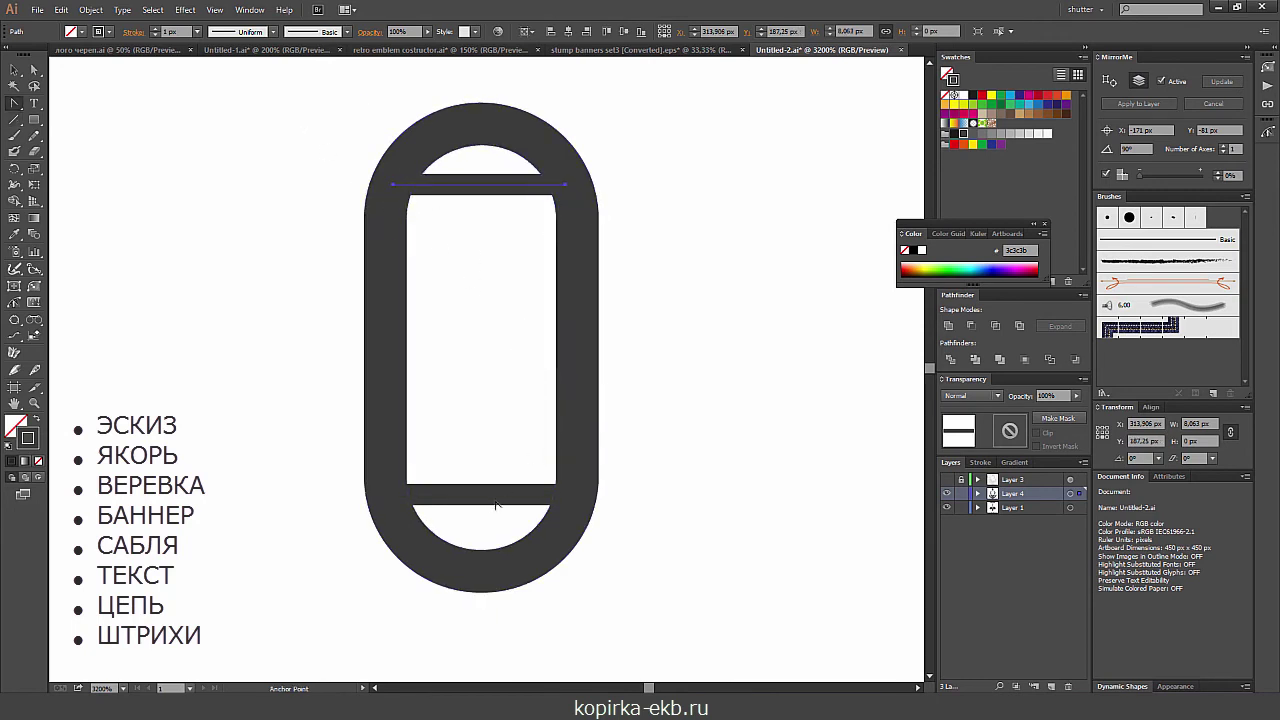
drag(482, 494, 478, 522)
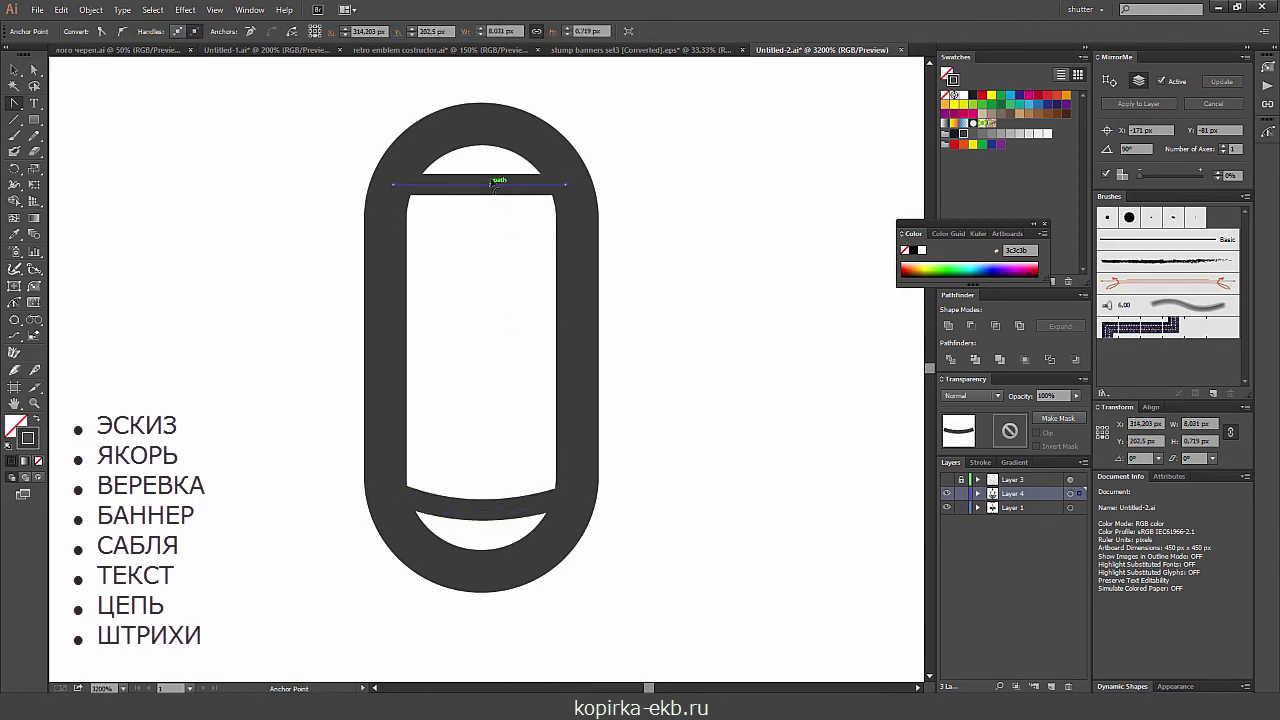
drag(492, 184, 491, 200)
key(v)
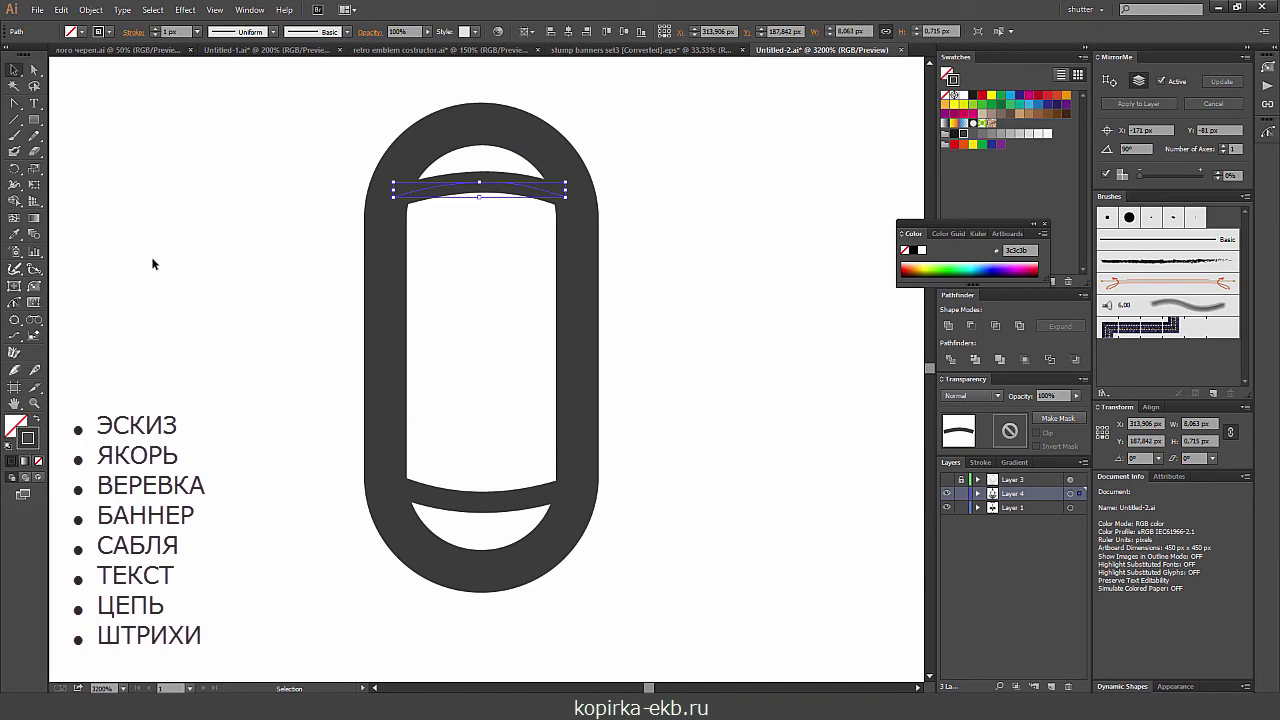
- Blend the two curves into bars and expand the strokes into outlines
click(36, 237)
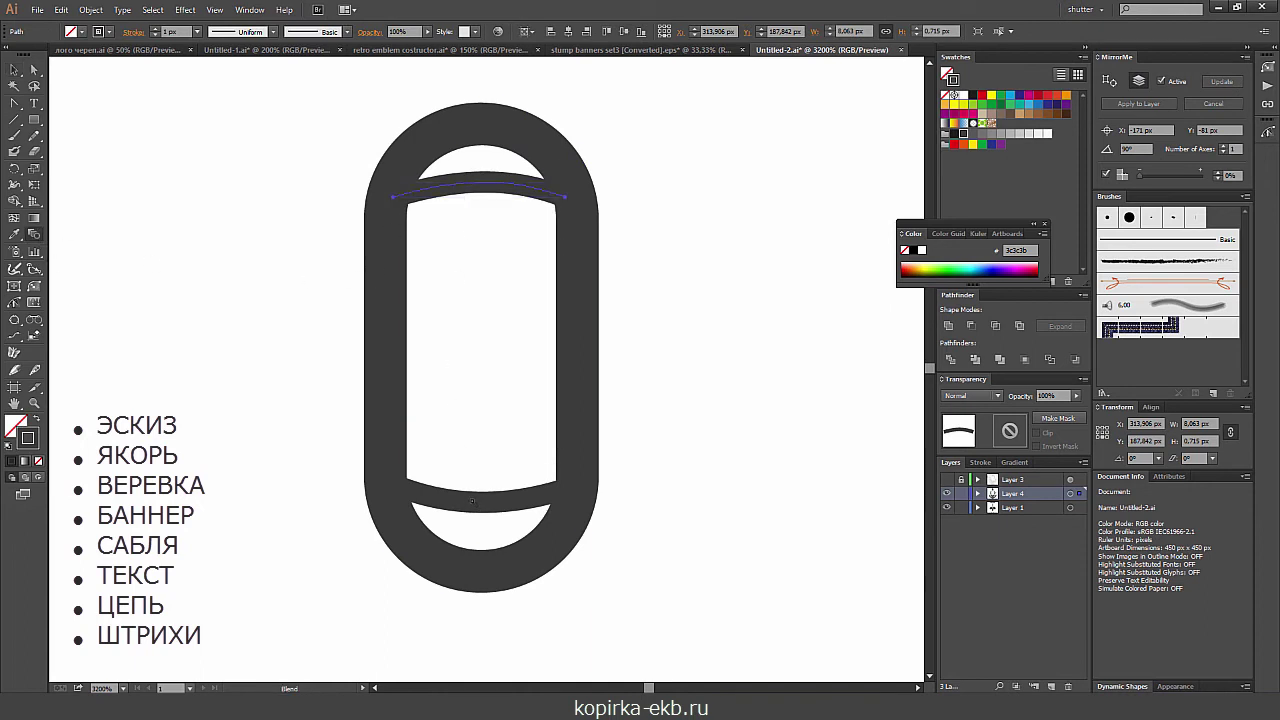
click(477, 505)
key(ctrl+minus)
click(91, 9)
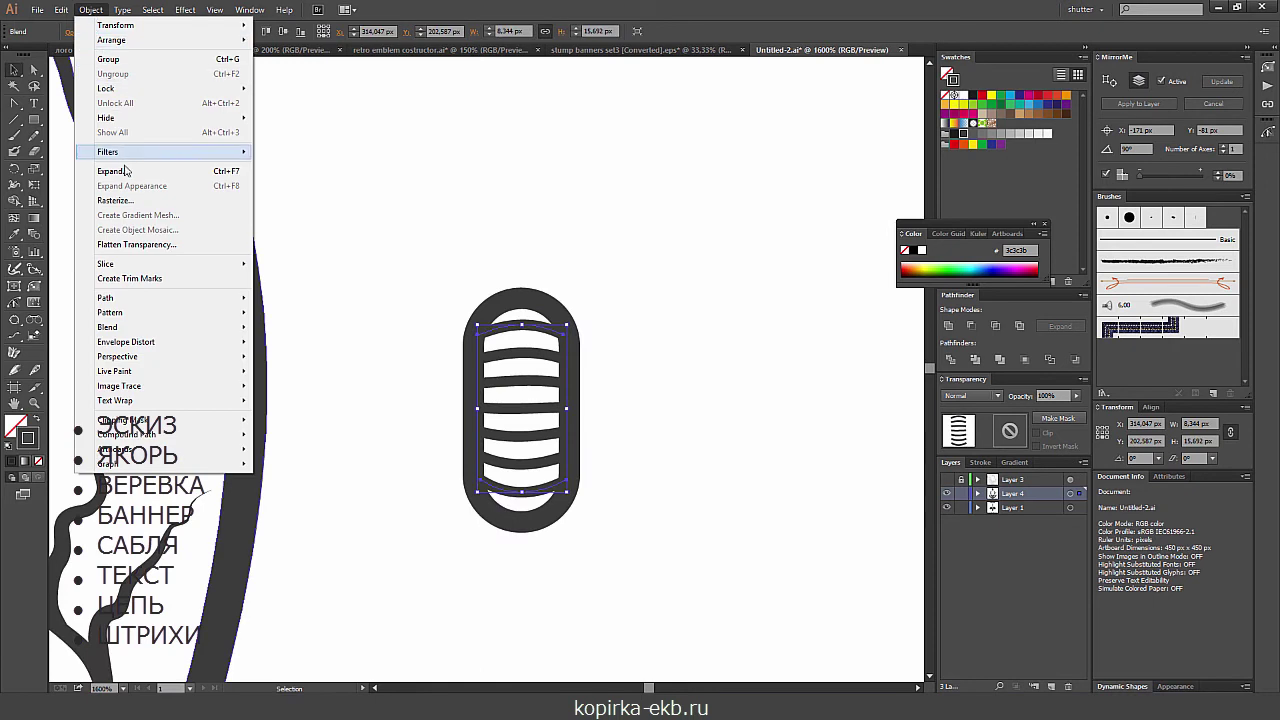
click(128, 172)
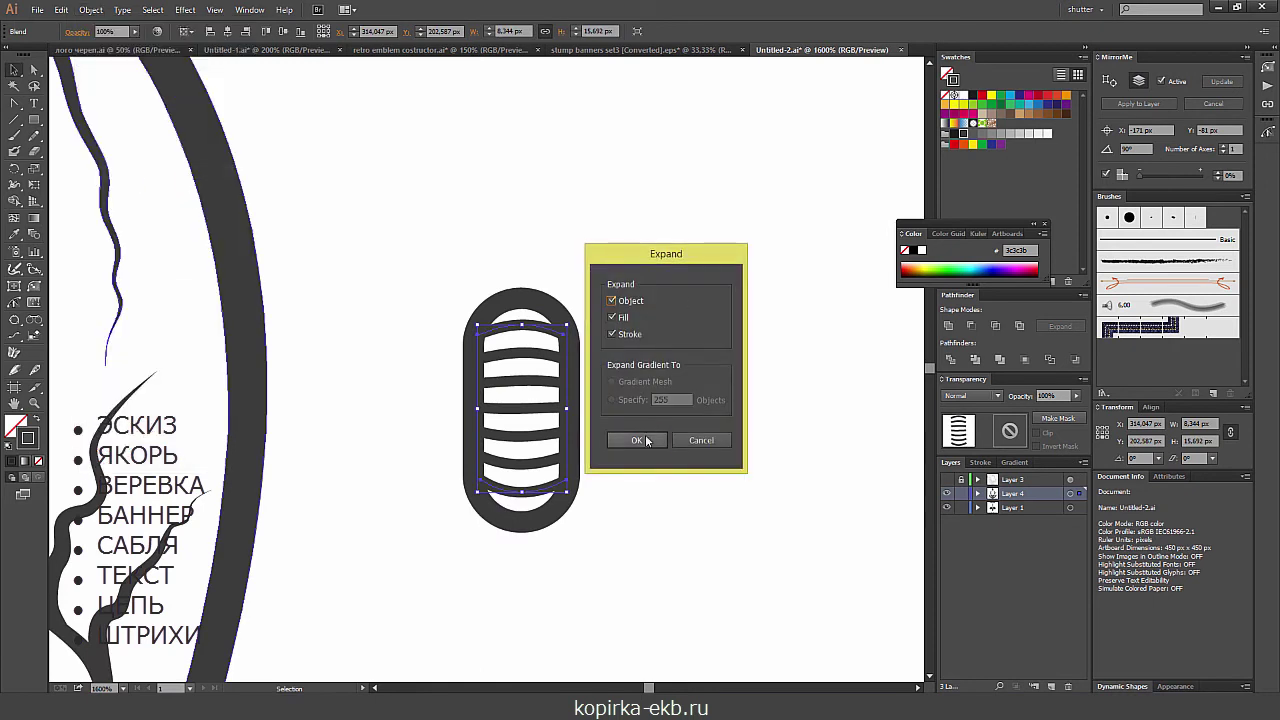
click(636, 440)
key(ctrl+alt+b)
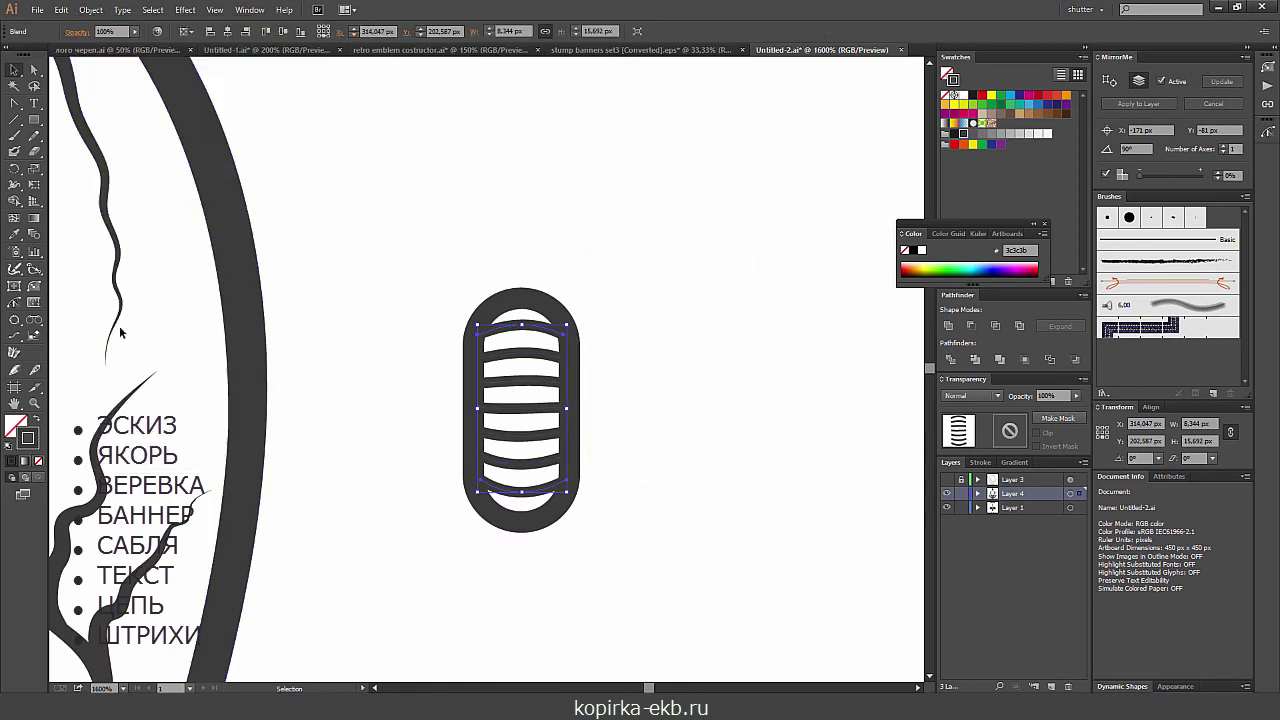
- Preview Blend Options with 8 specified steps, then cancel the dialog
double_click(40, 234)
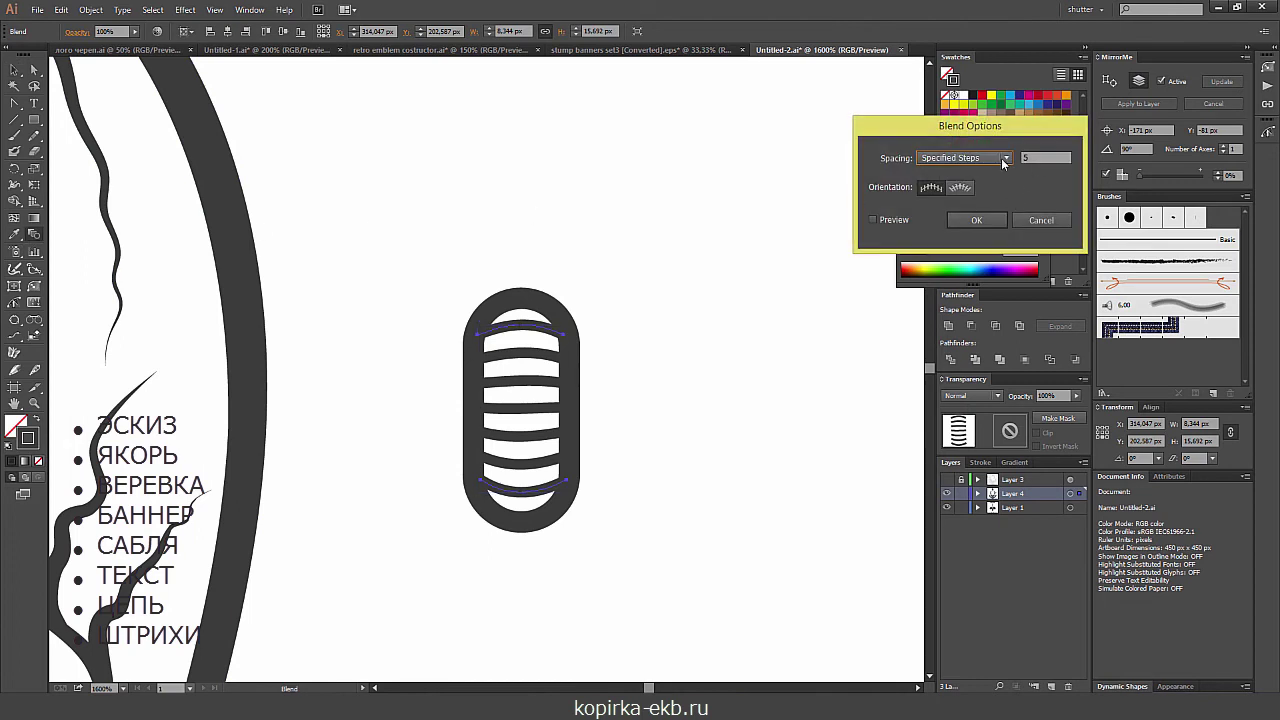
click(965, 157)
click(1026, 159)
double_click(1026, 159)
text(8)
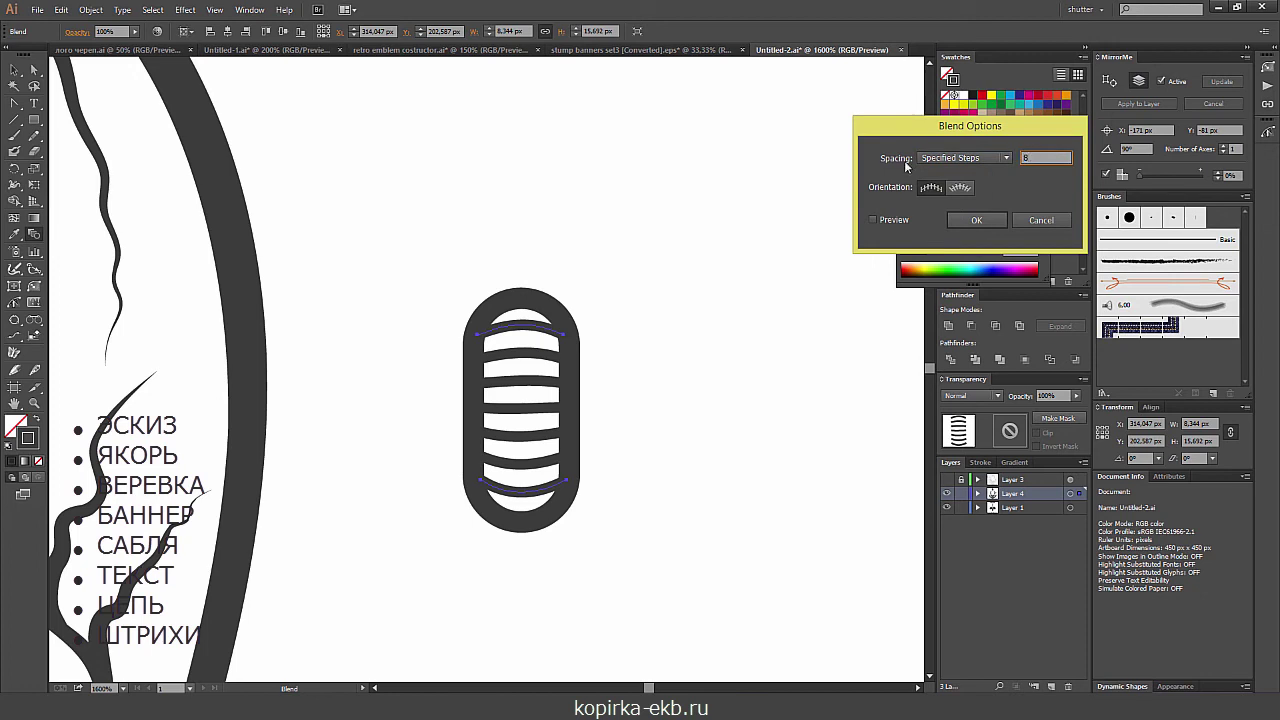
click(873, 219)
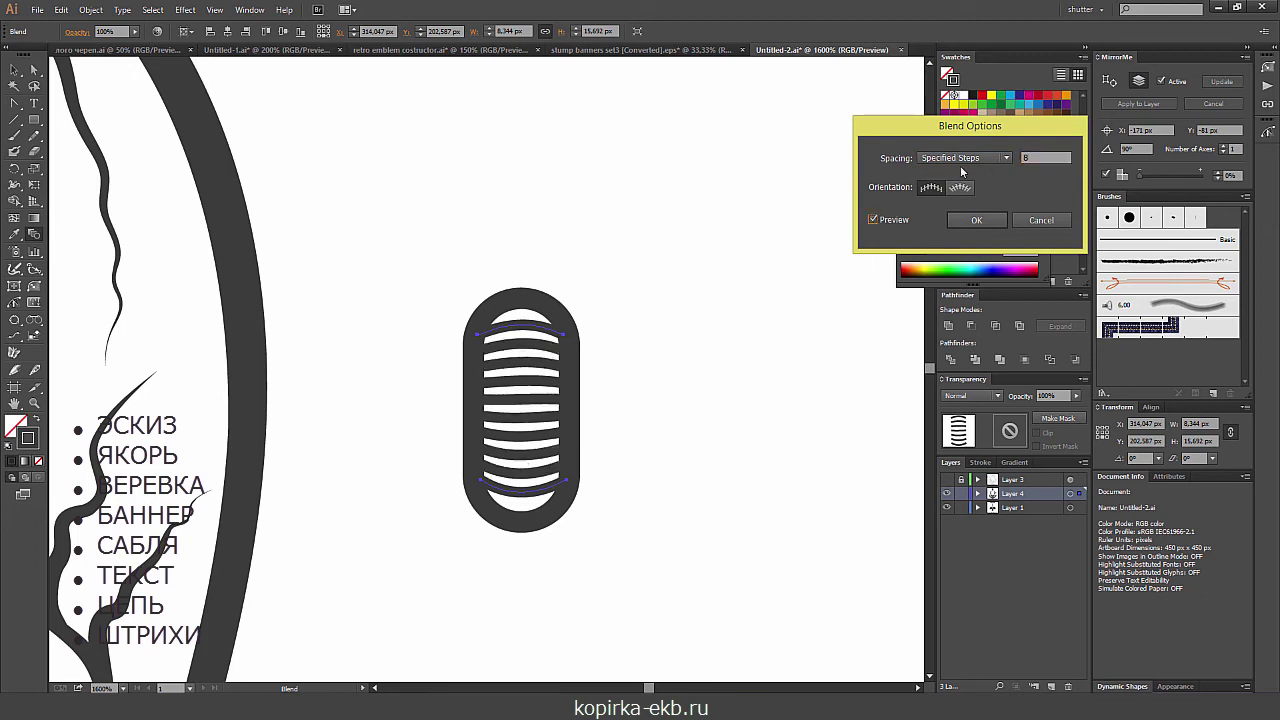
click(1026, 225)
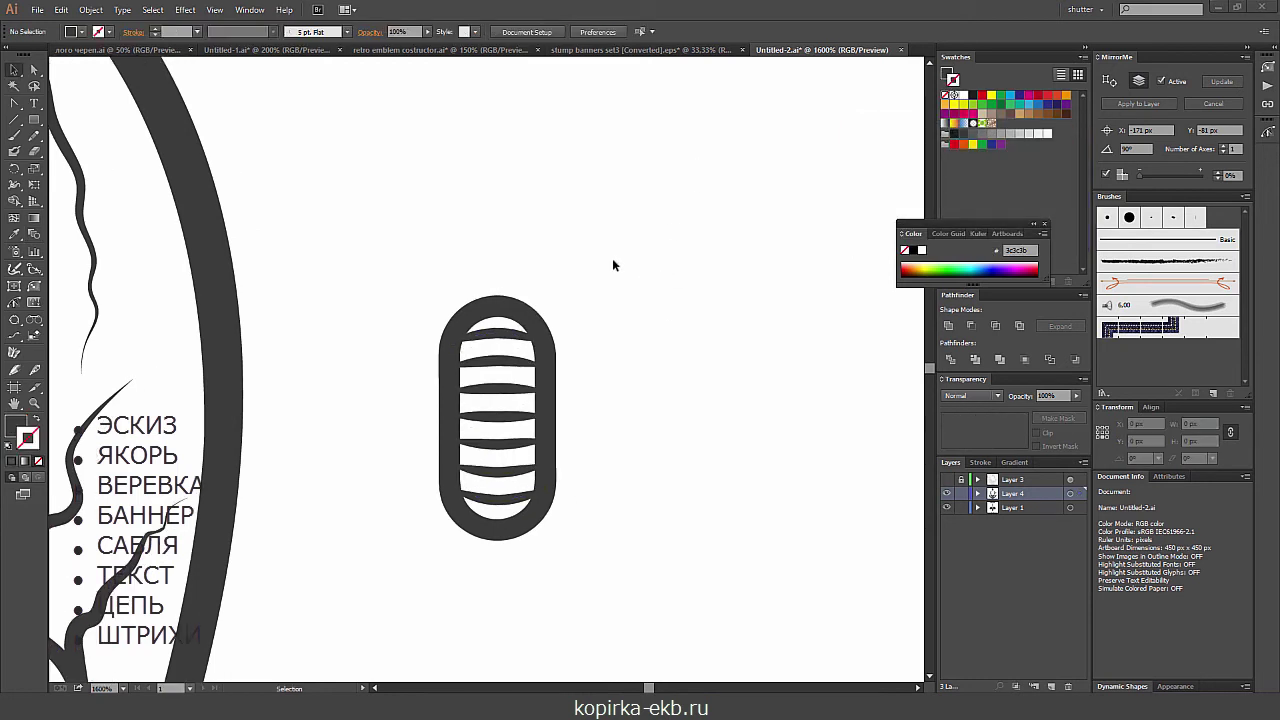
- Rotate the striped link about 20° clockwise and draw a thick dark vertical line through its centre
click(543, 325)
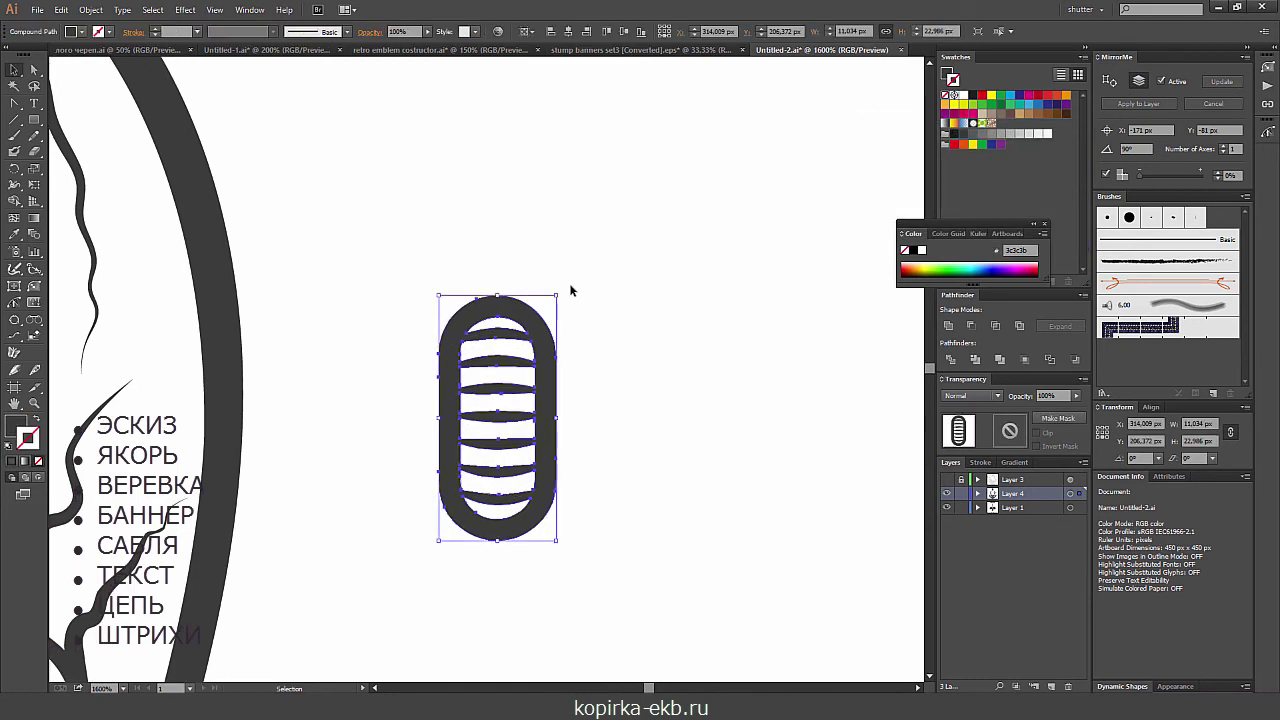
drag(560, 289, 606, 318)
key(ctrl+shift+a)
key(backslash)
drag(503, 170, 503, 605)
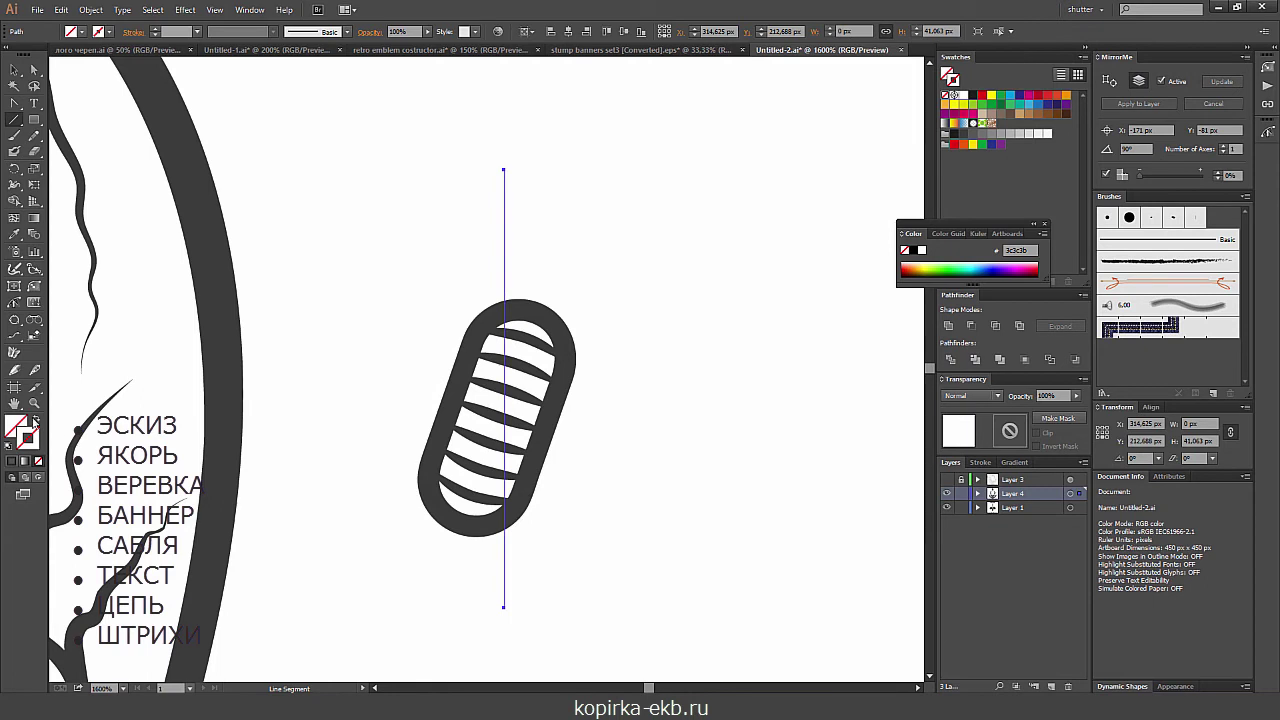
key(i)
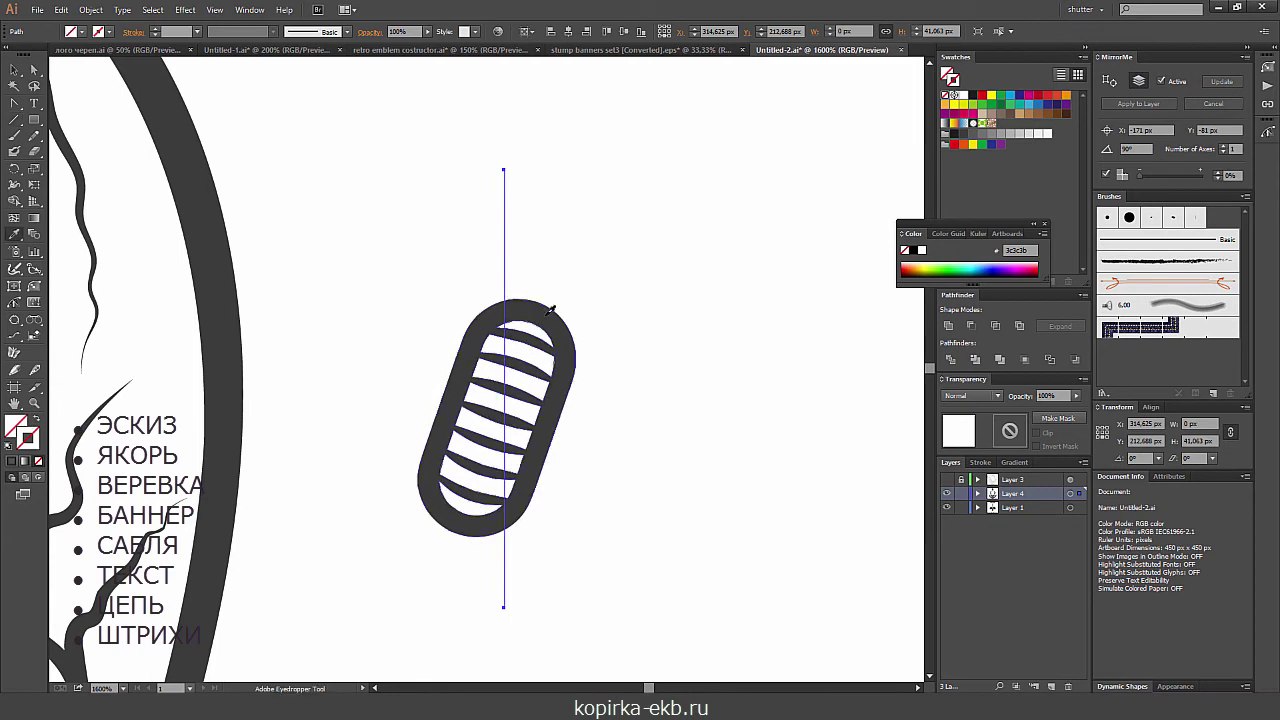
click(530, 318)
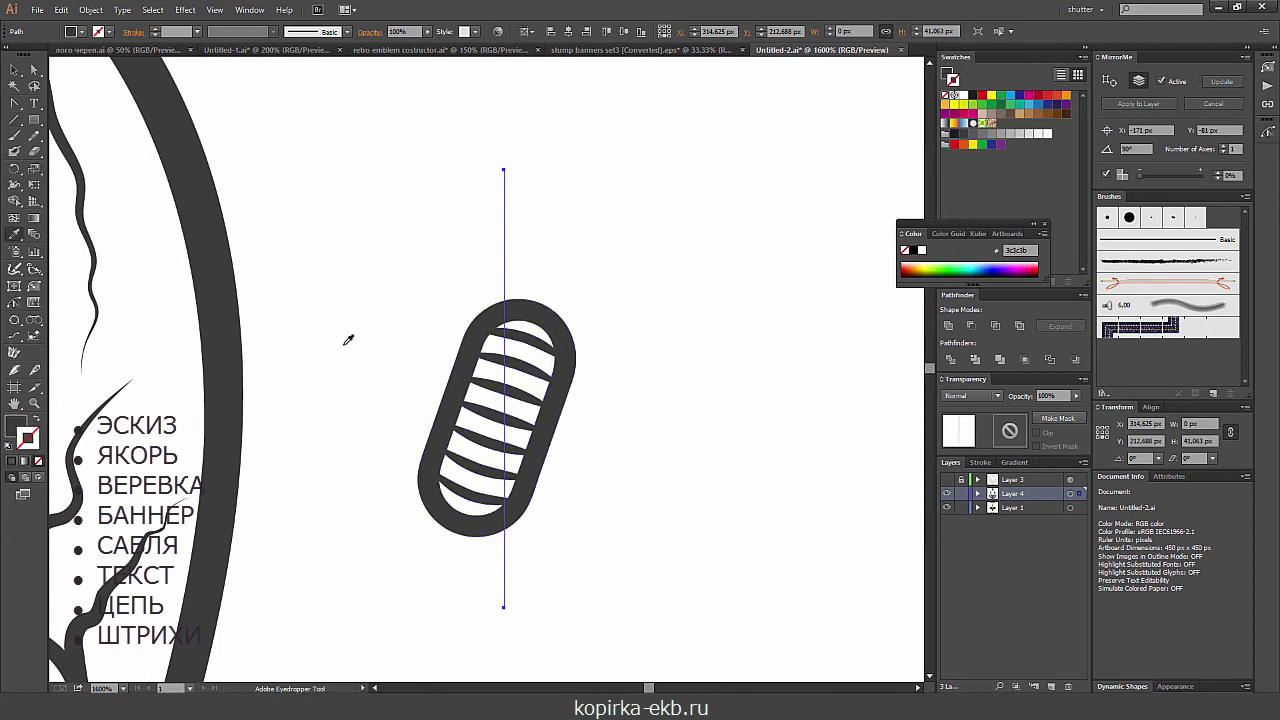
click(36, 419)
- Centre the link horizontally on the vertical line, using the line as the key object
key(v)
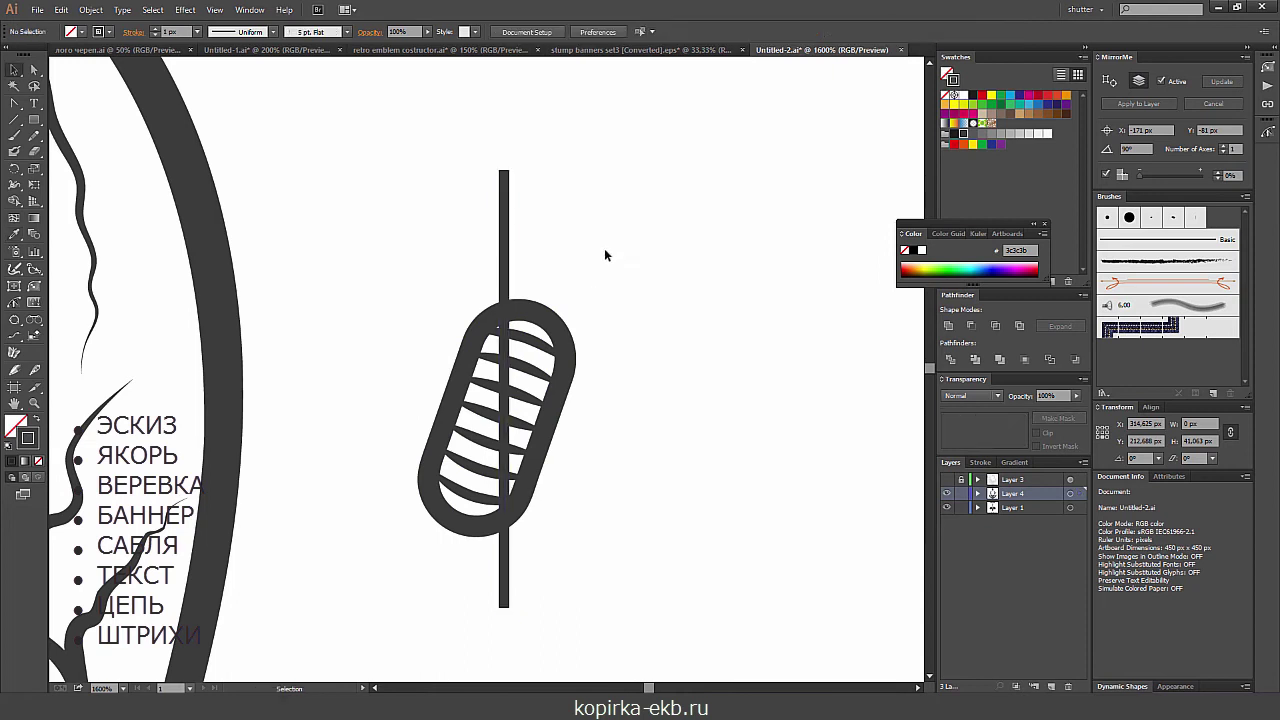
drag(423, 251, 590, 440)
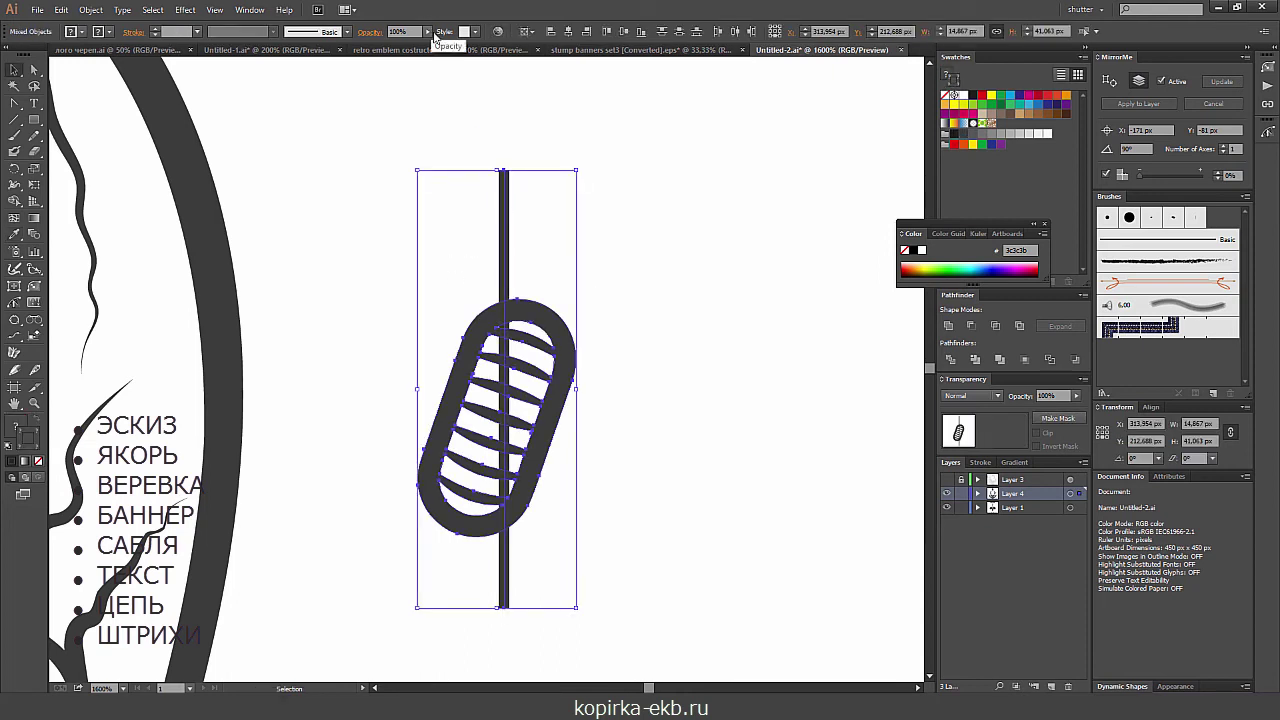
click(524, 35)
click(537, 68)
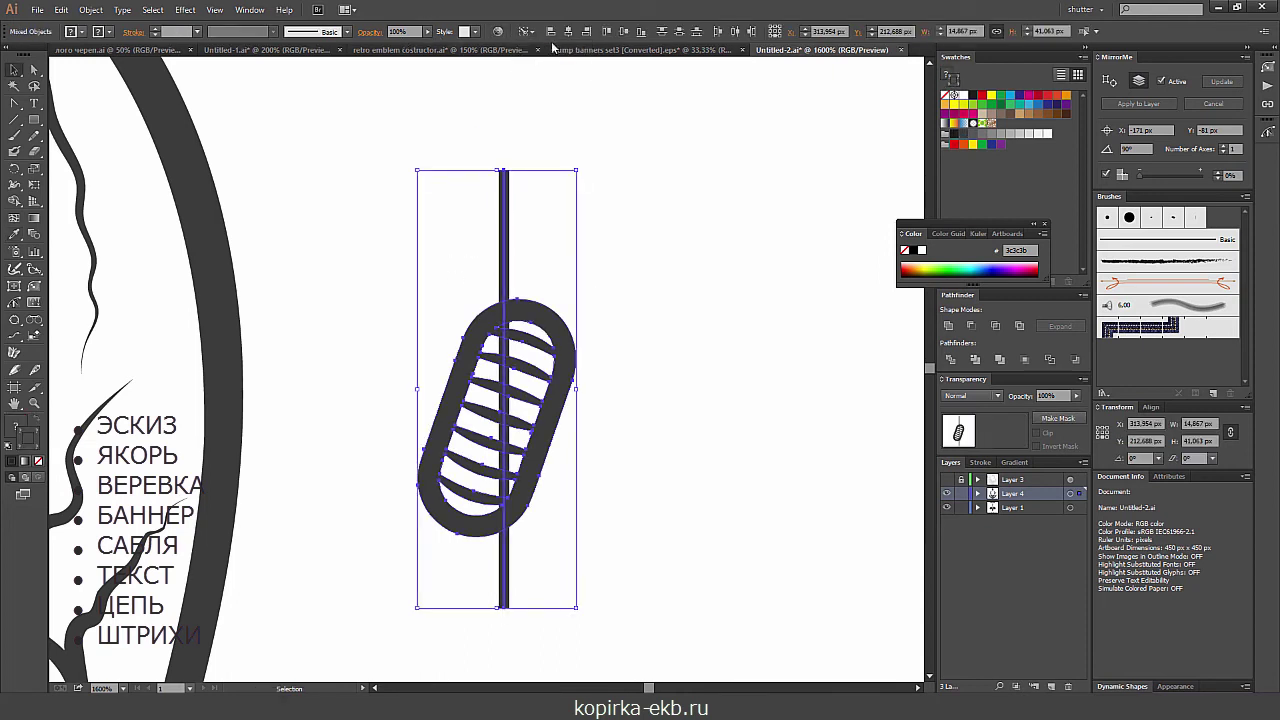
click(566, 32)
- Divide the link along the vertical line with Pathfinder and ungroup the pieces
drag(428, 257, 731, 468)
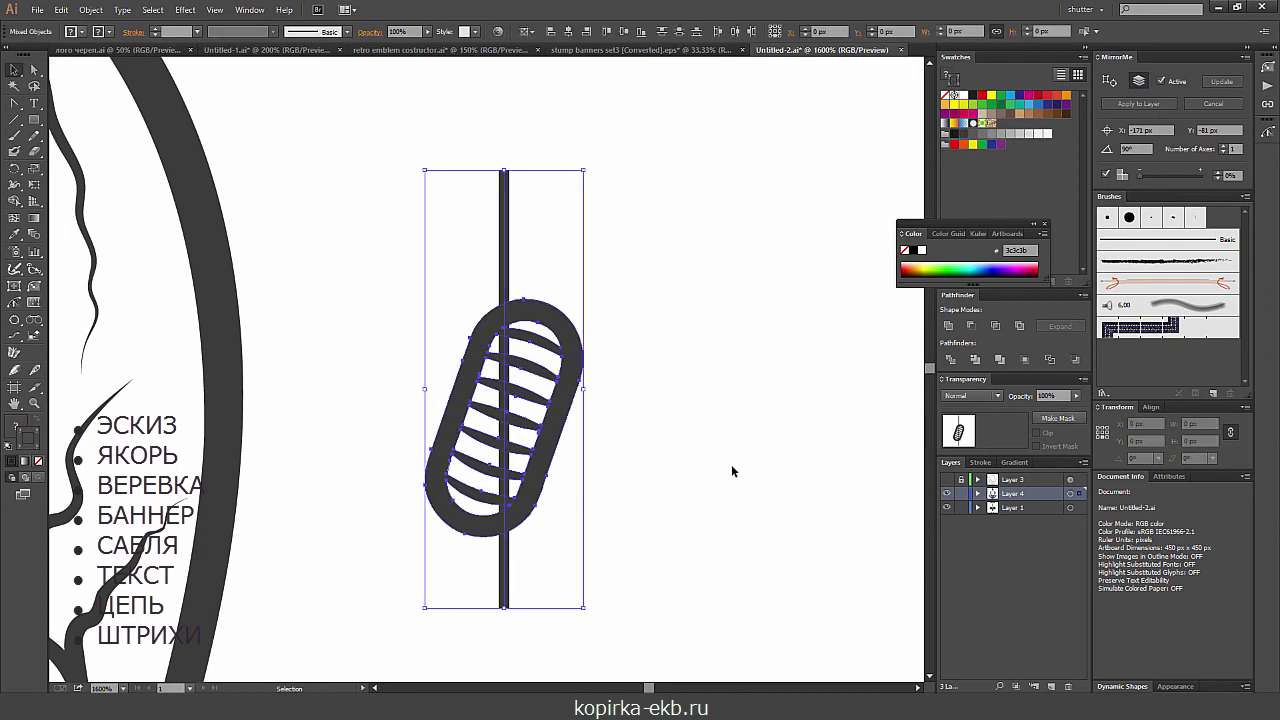
click(951, 362)
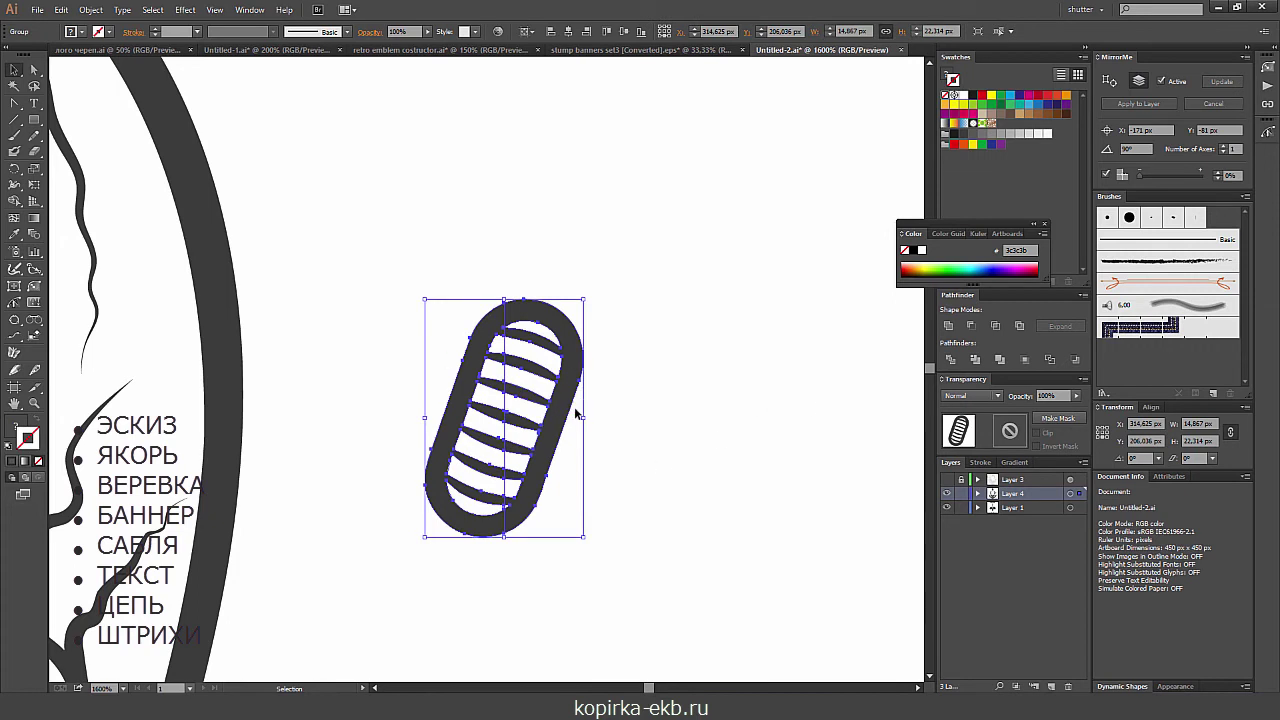
click(575, 405)
drag(560, 417, 640, 422)
key(ctrl+z)
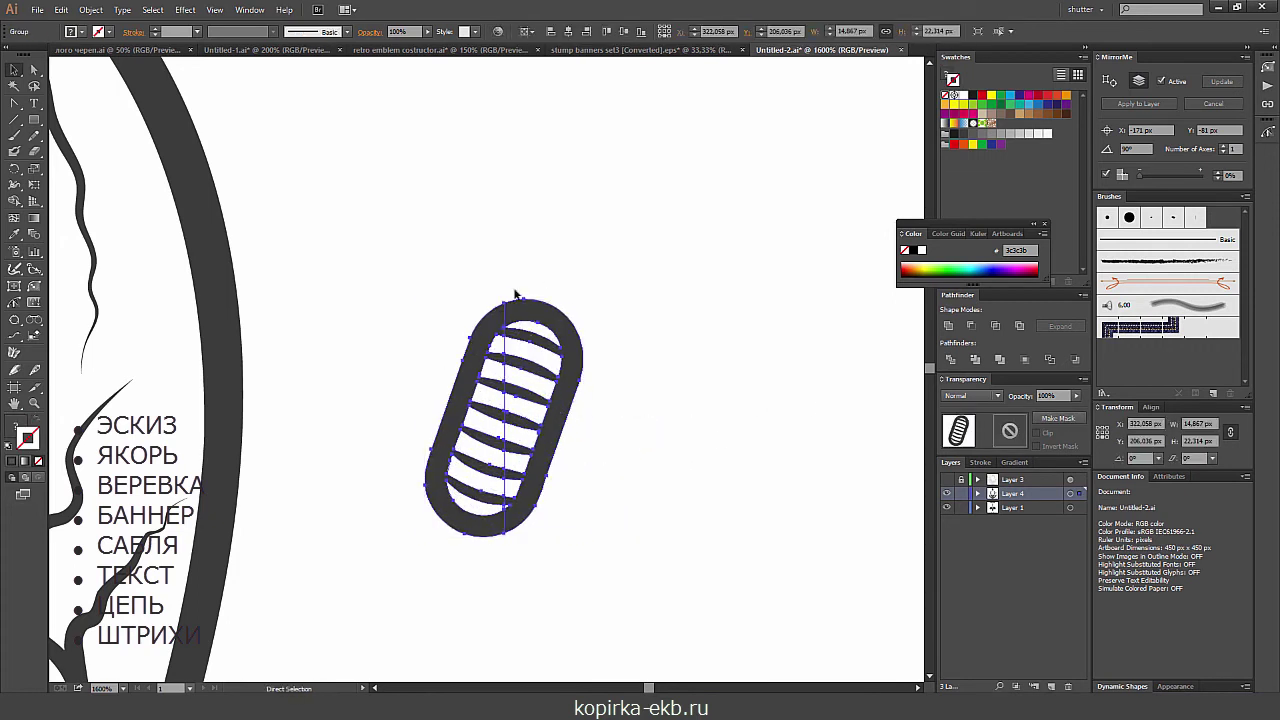
right_click(541, 345)
click(589, 426)
- Slide the left half of the link rightward so it overlaps the right half
drag(554, 402, 626, 400)
key(ctrl+z)
click(680, 279)
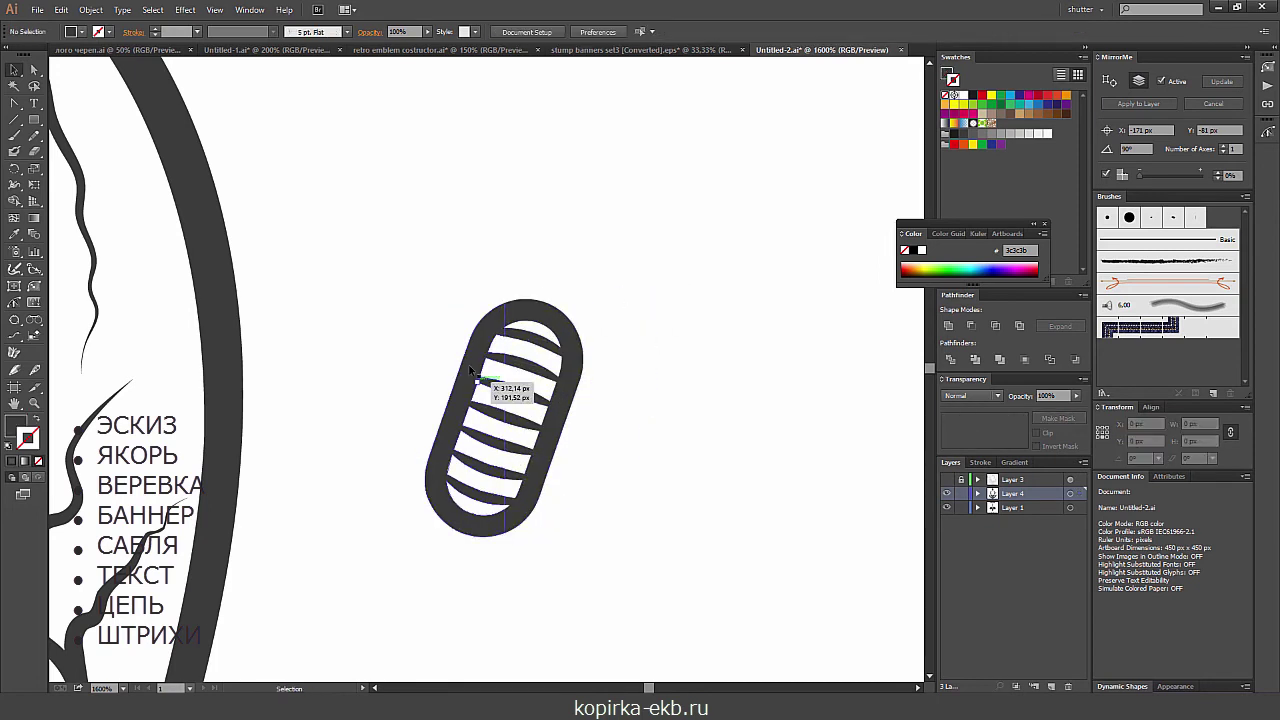
click(470, 378)
drag(470, 380, 565, 390)
click(758, 140)
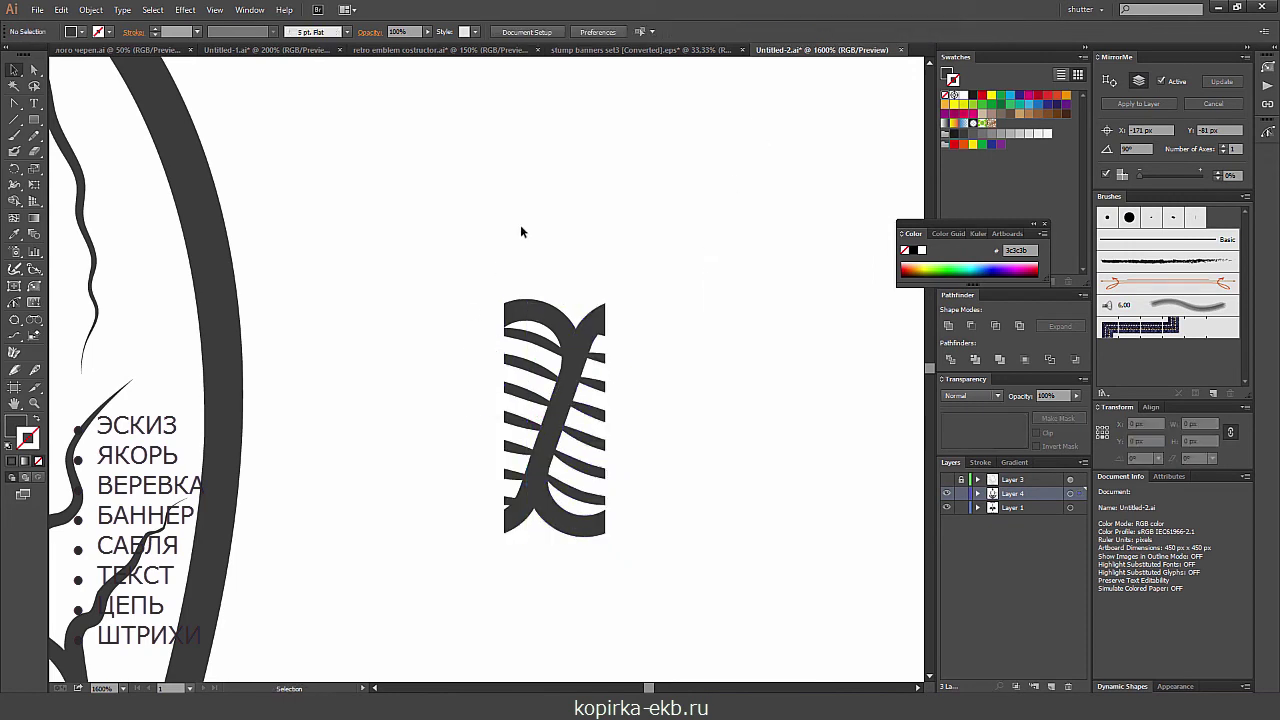
- Trim the overlapping rung pieces into a narrow 9.5 × 22 px half-link tile
drag(475, 293, 766, 522)
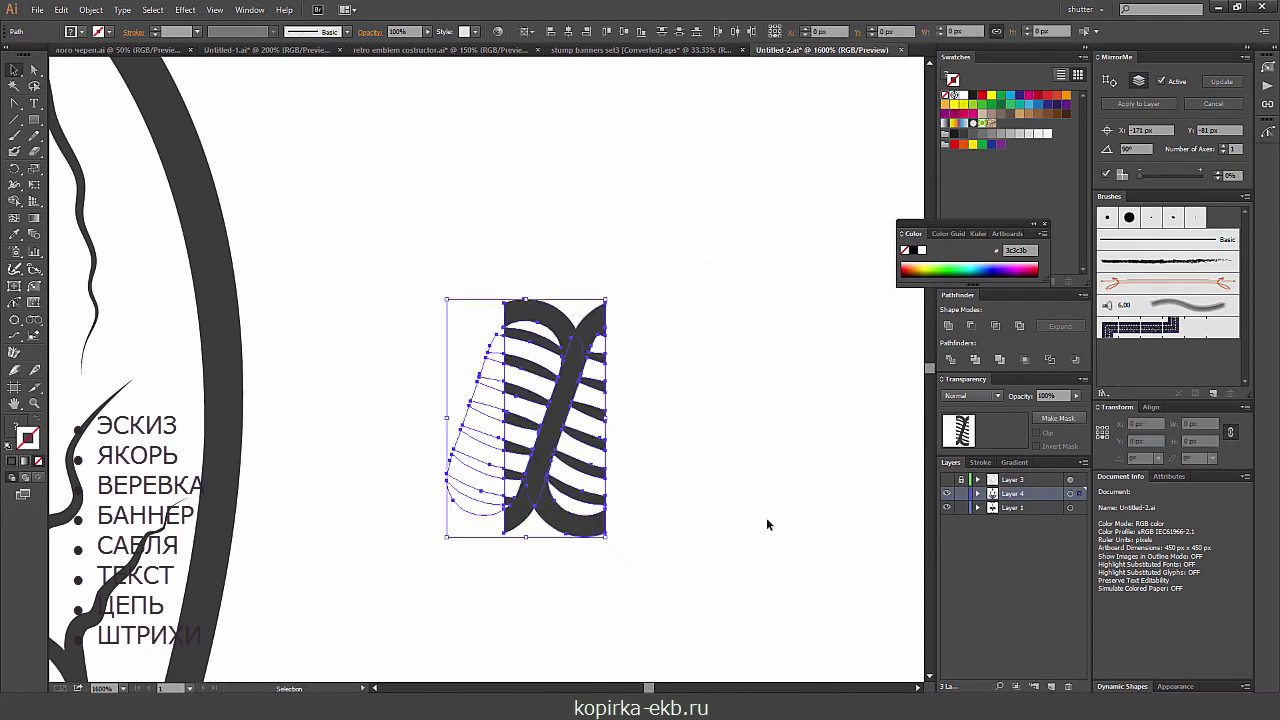
click(747, 379)
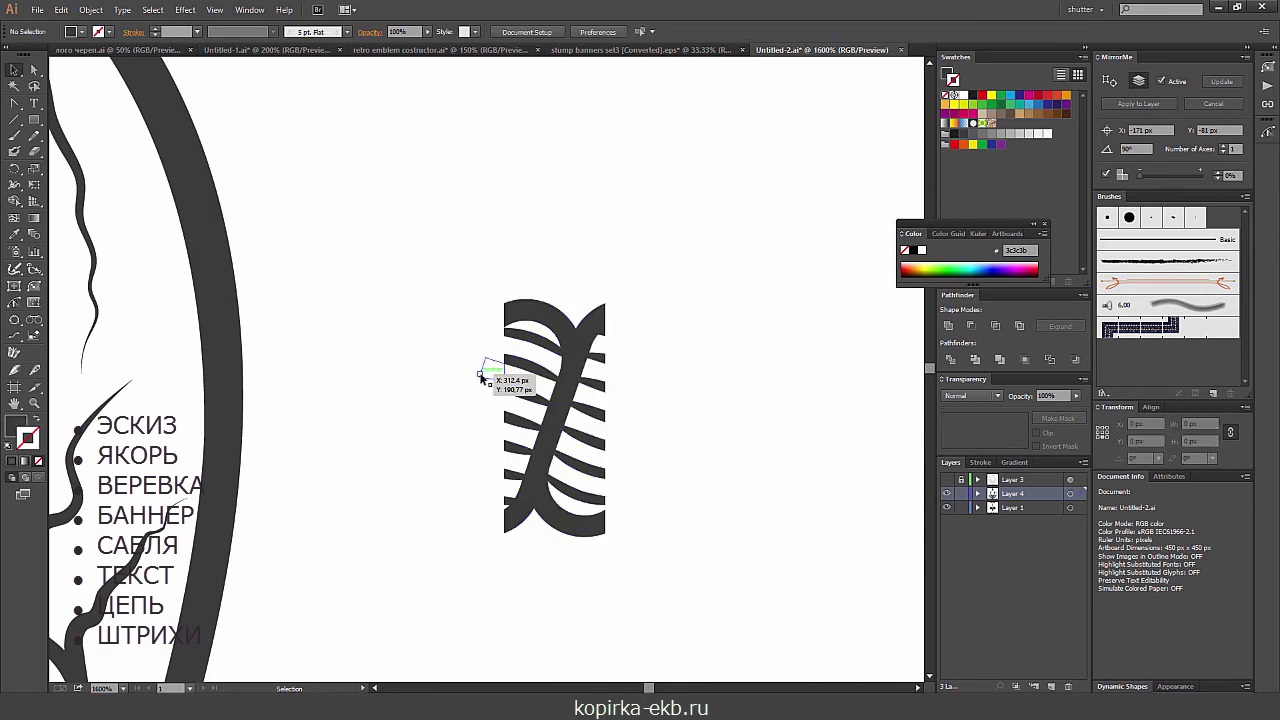
drag(480, 375, 668, 329)
click(963, 328)
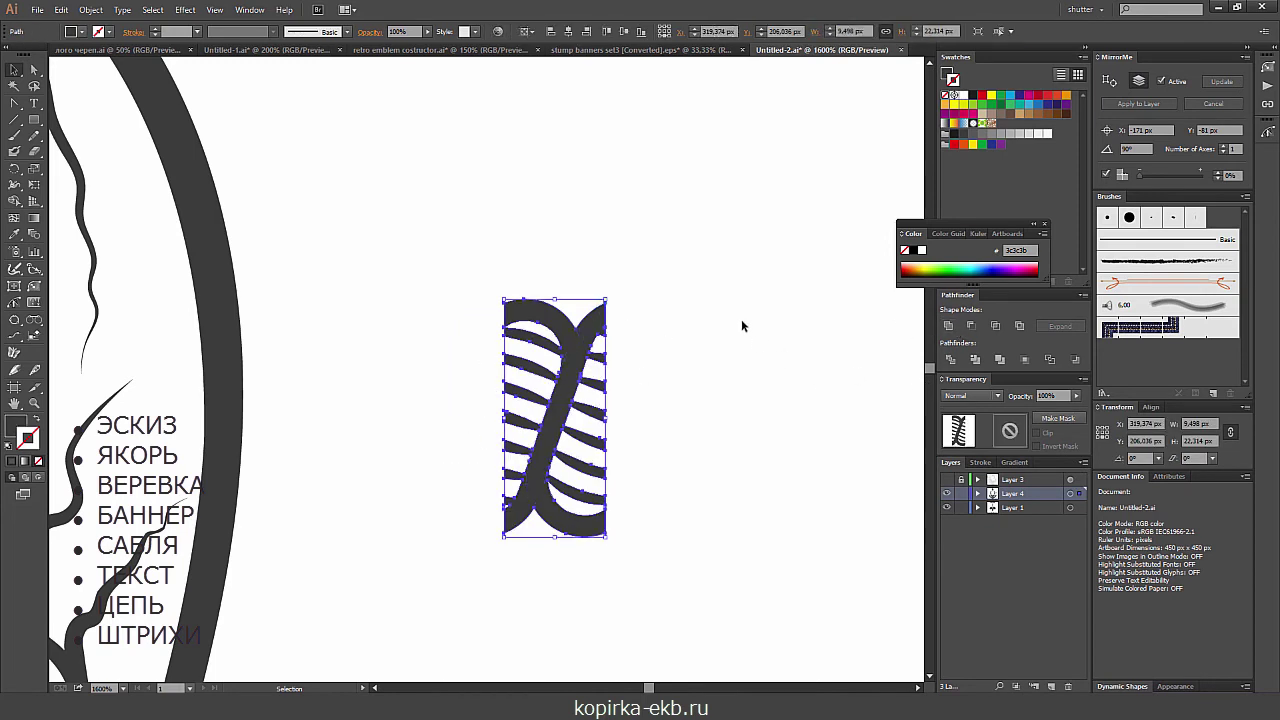
click(700, 306)
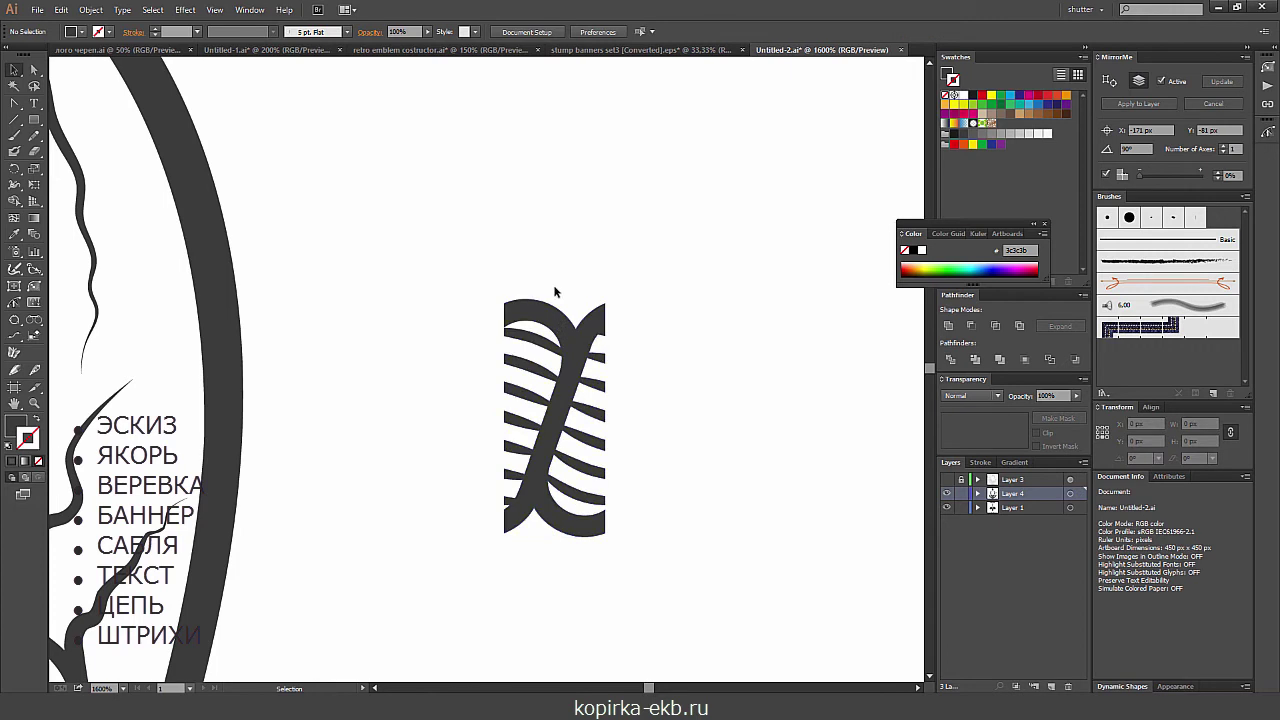
key(ctrl+minus)
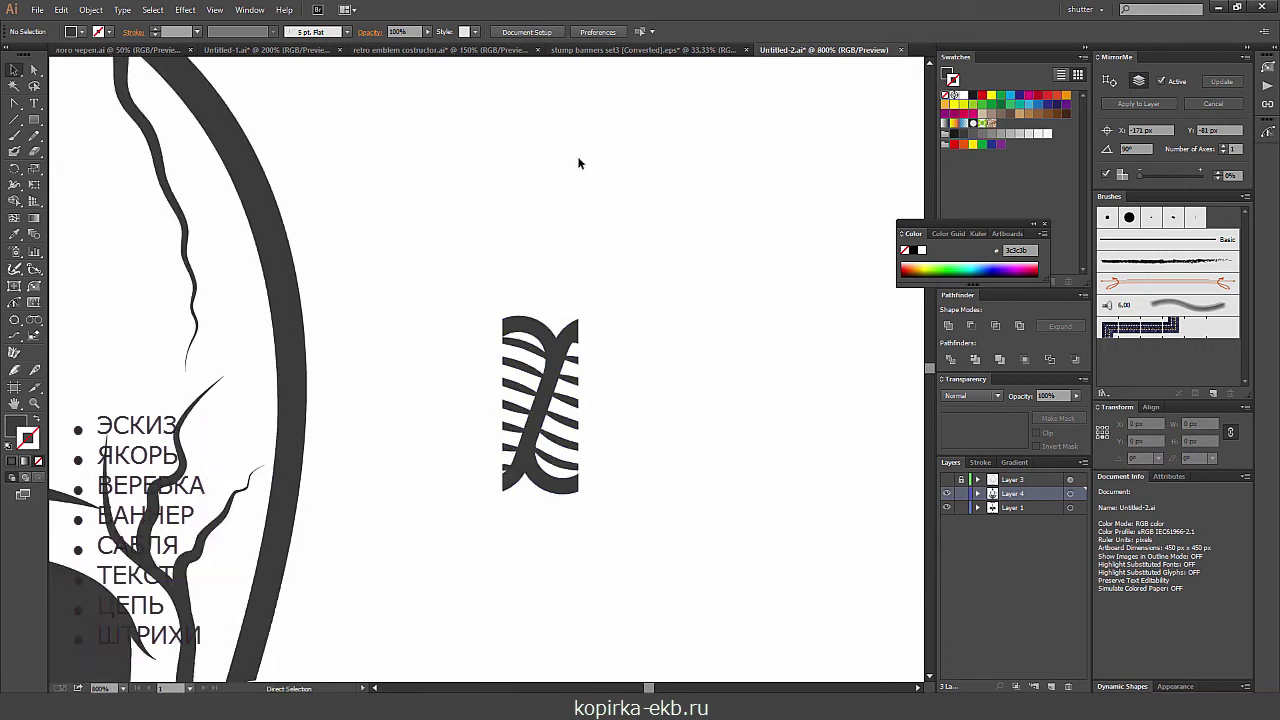
key(ctrl+minus)
key(ctrl+minus)
- Drag the selected chain tile into the Brushes panel as a new Pattern Brush and confirm the type
drag(470, 321, 537, 436)
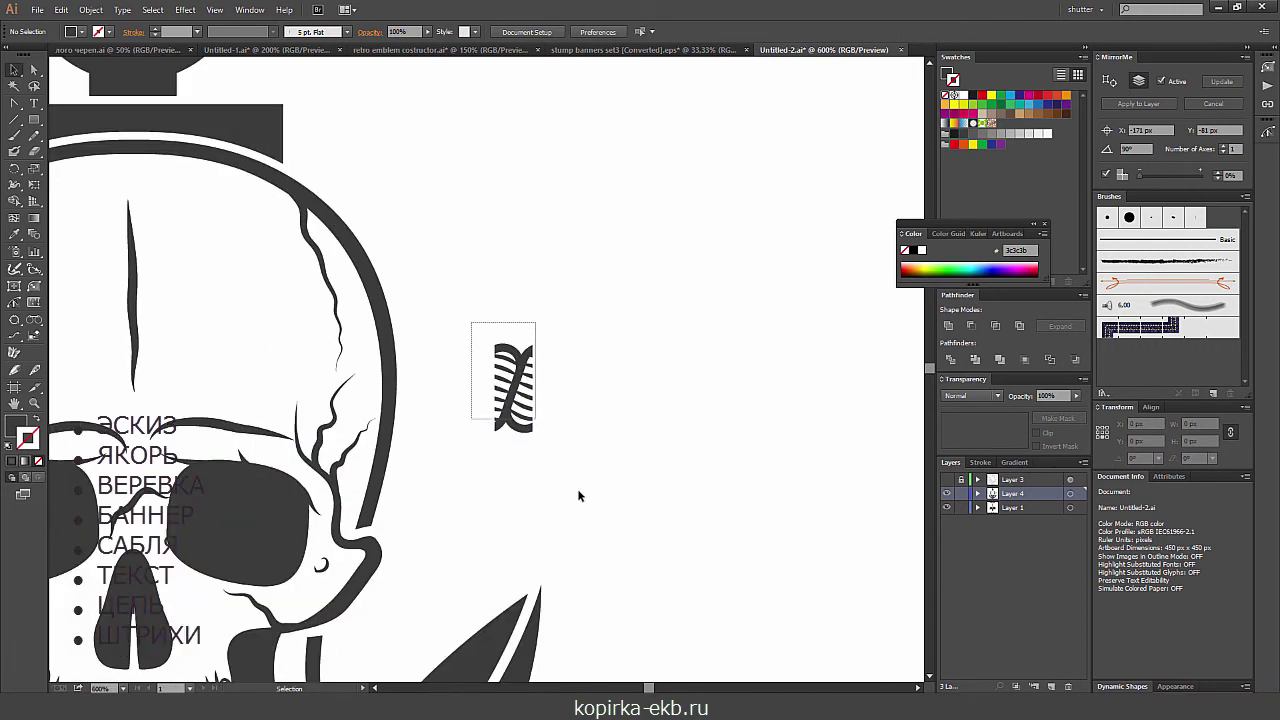
click(554, 291)
drag(481, 313, 563, 434)
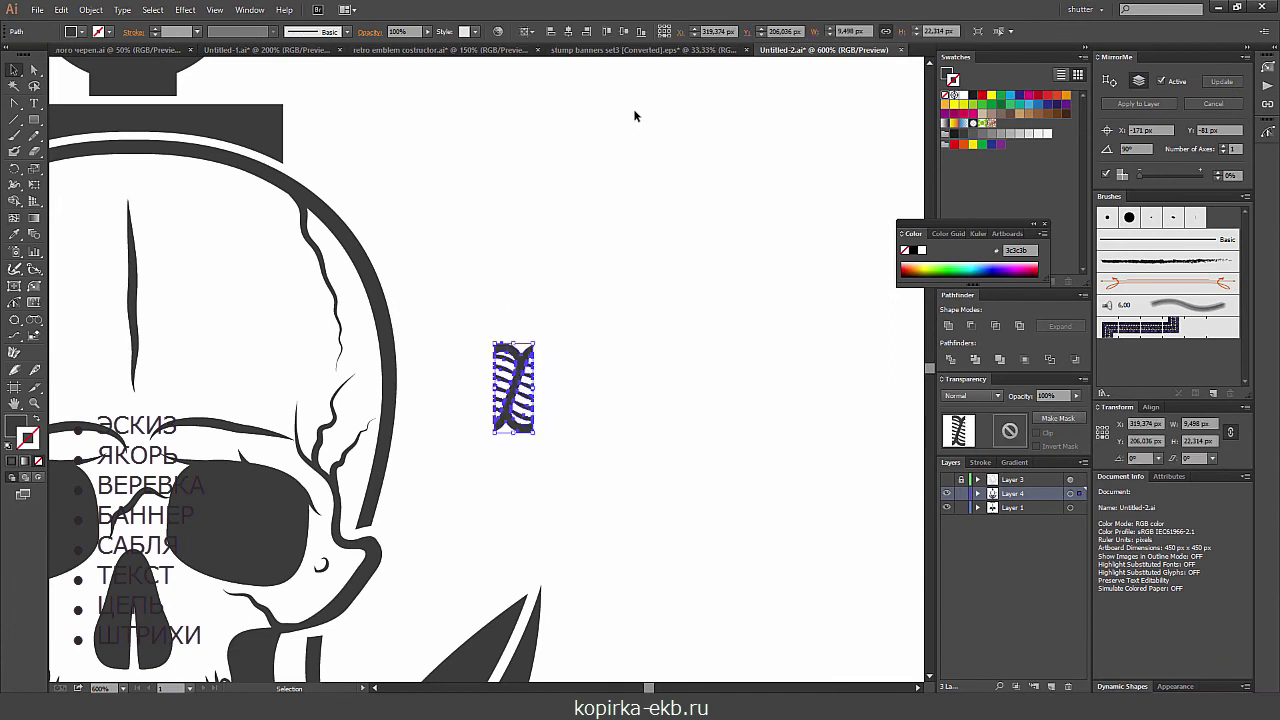
key(ctrl+plus)
key(ctrl+plus)
key(ctrl+plus)
key(ctrl+plus)
key(ctrl+plus)
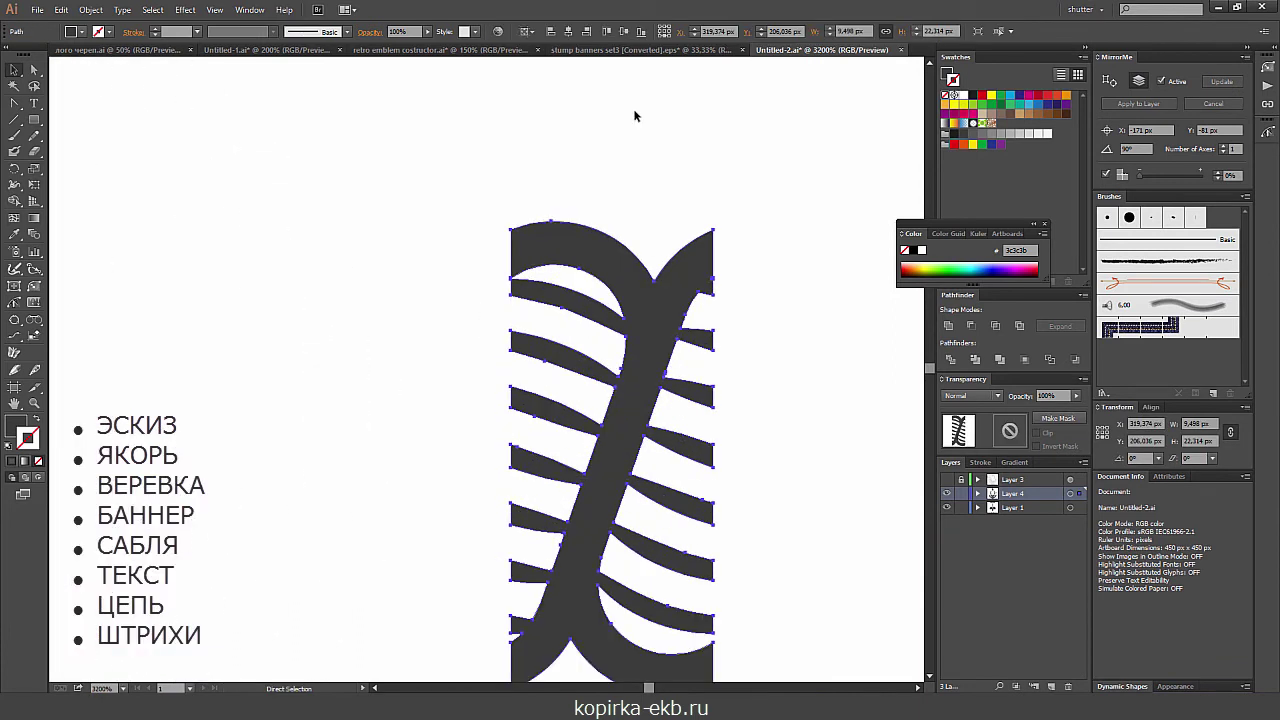
key(ctrl+minus)
key(ctrl+minus)
key(ctrl+minus)
click(578, 271)
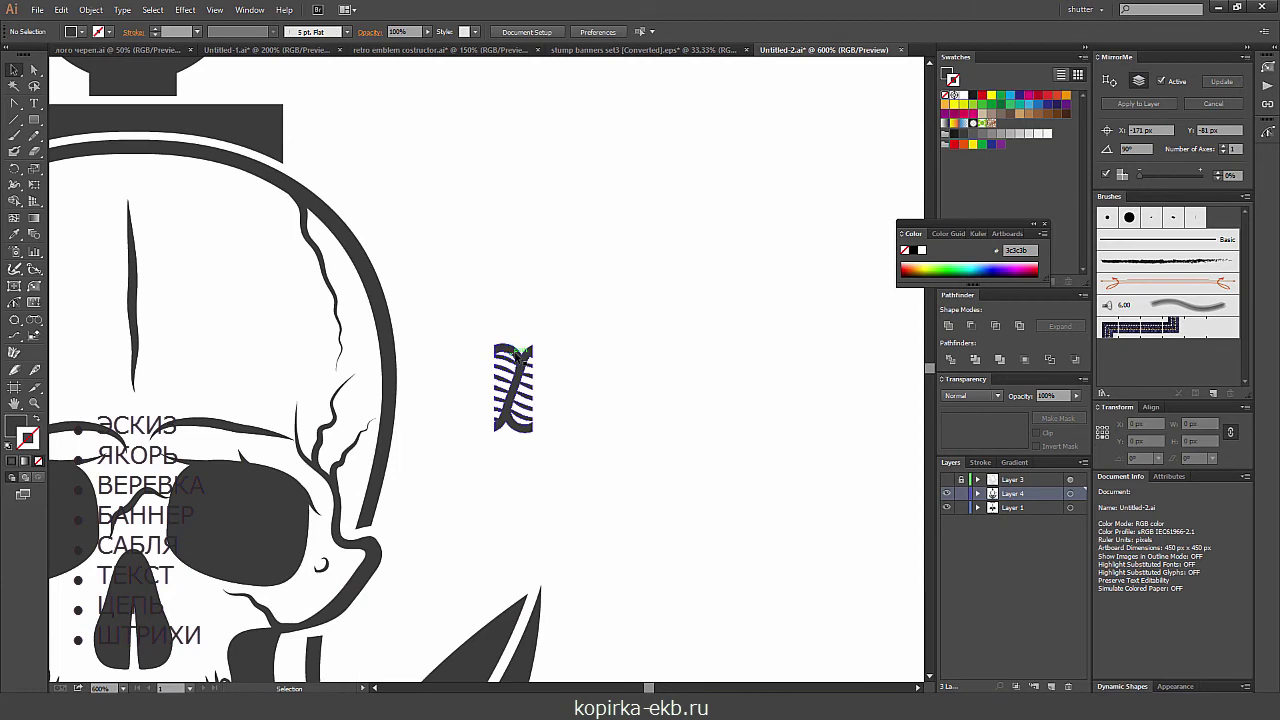
drag(516, 360, 1134, 350)
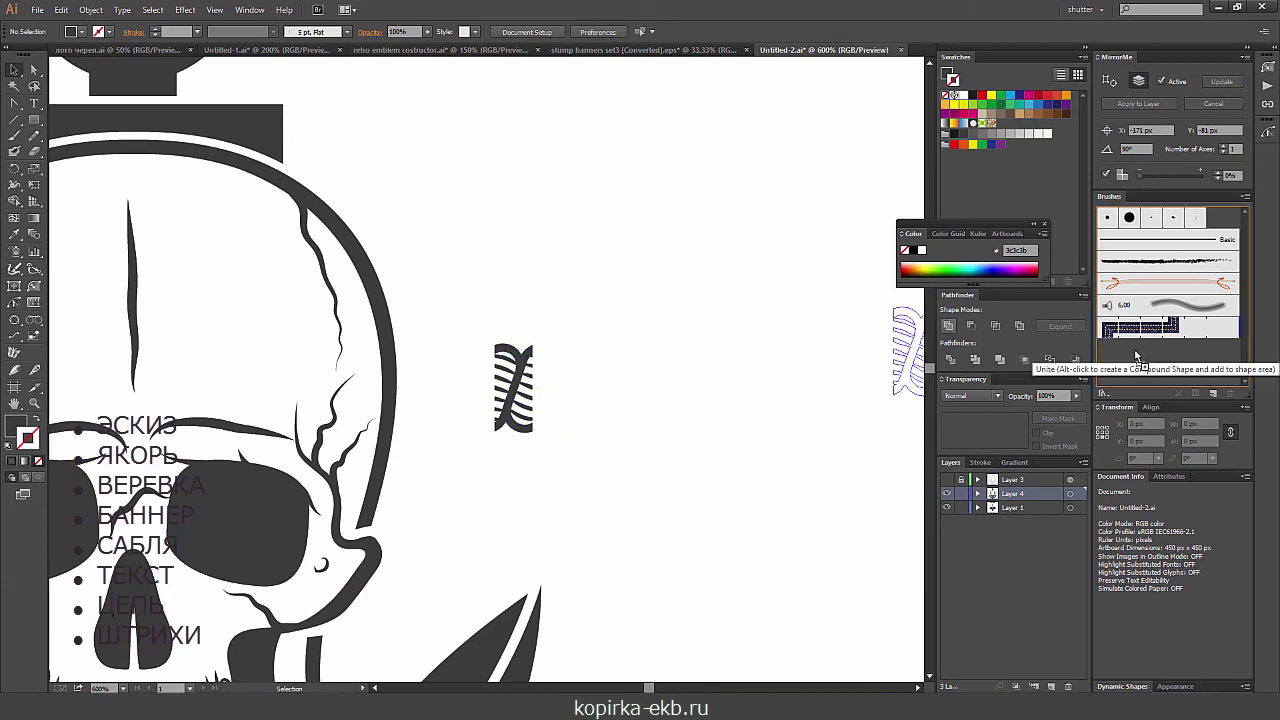
click(598, 431)
click(648, 460)
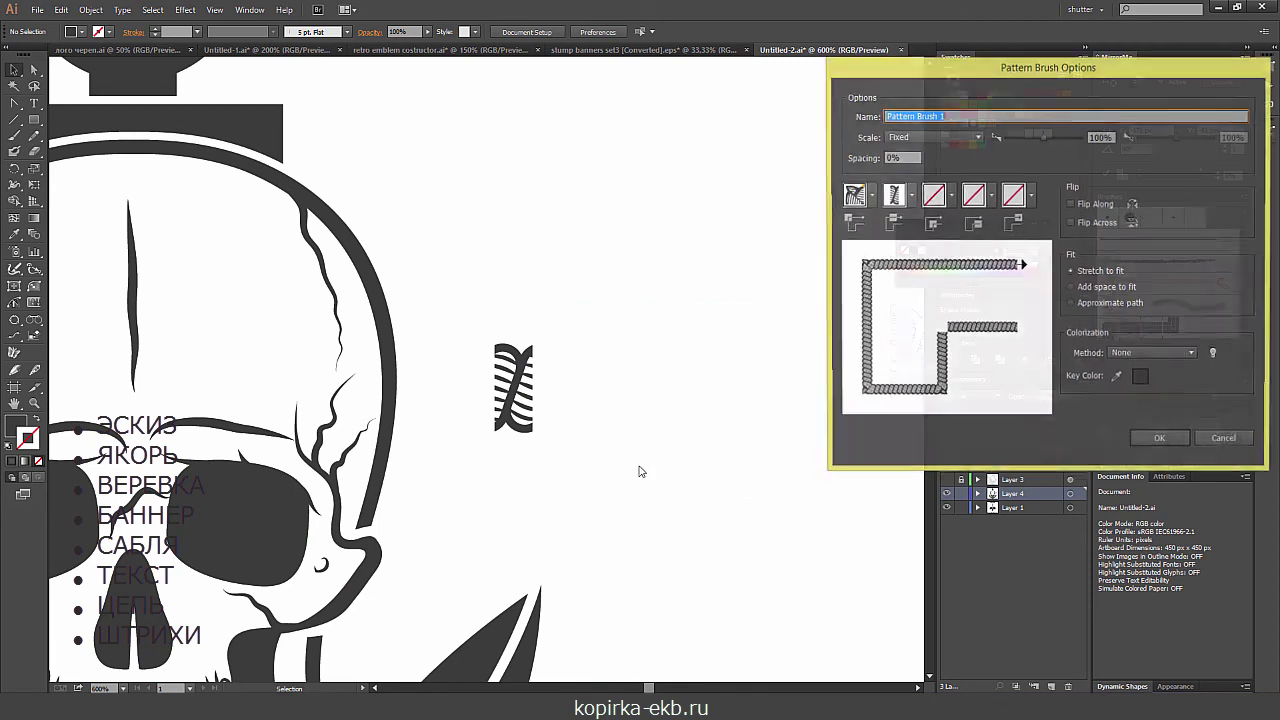
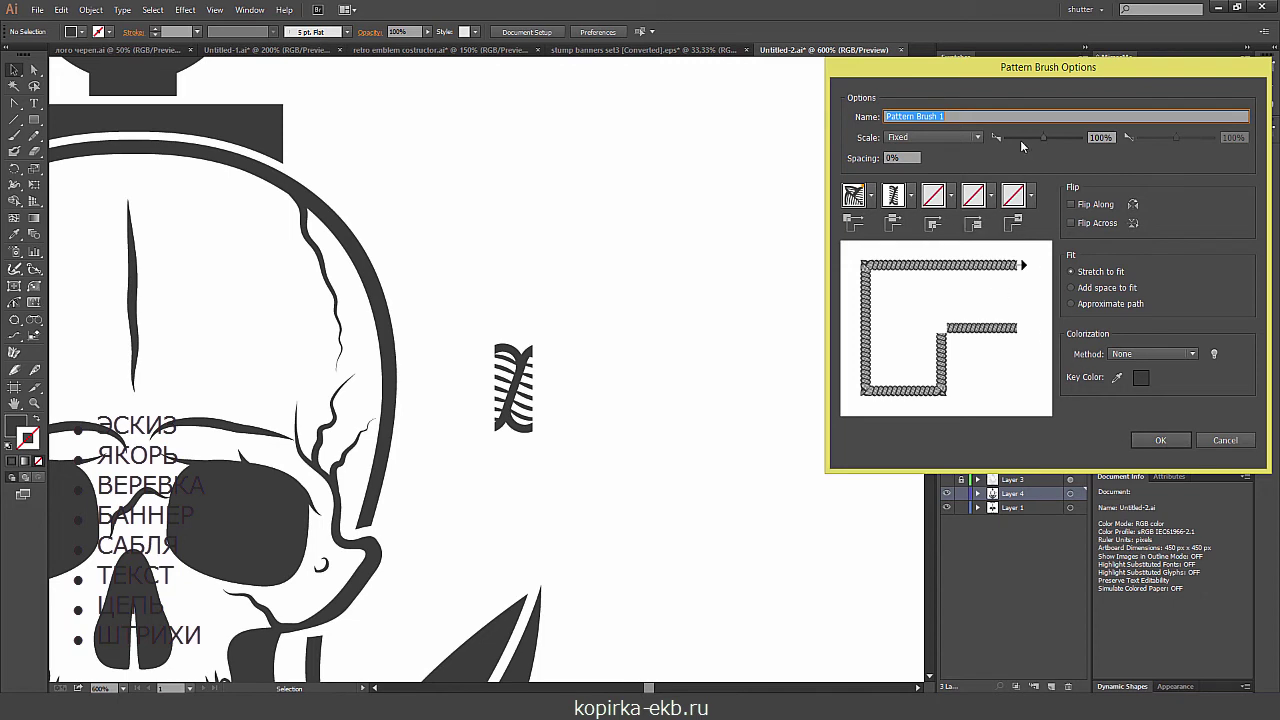
- Adjust the rope pattern brush's Scale, confirm the options, and clear the selection
drag(1044, 137, 1043, 141)
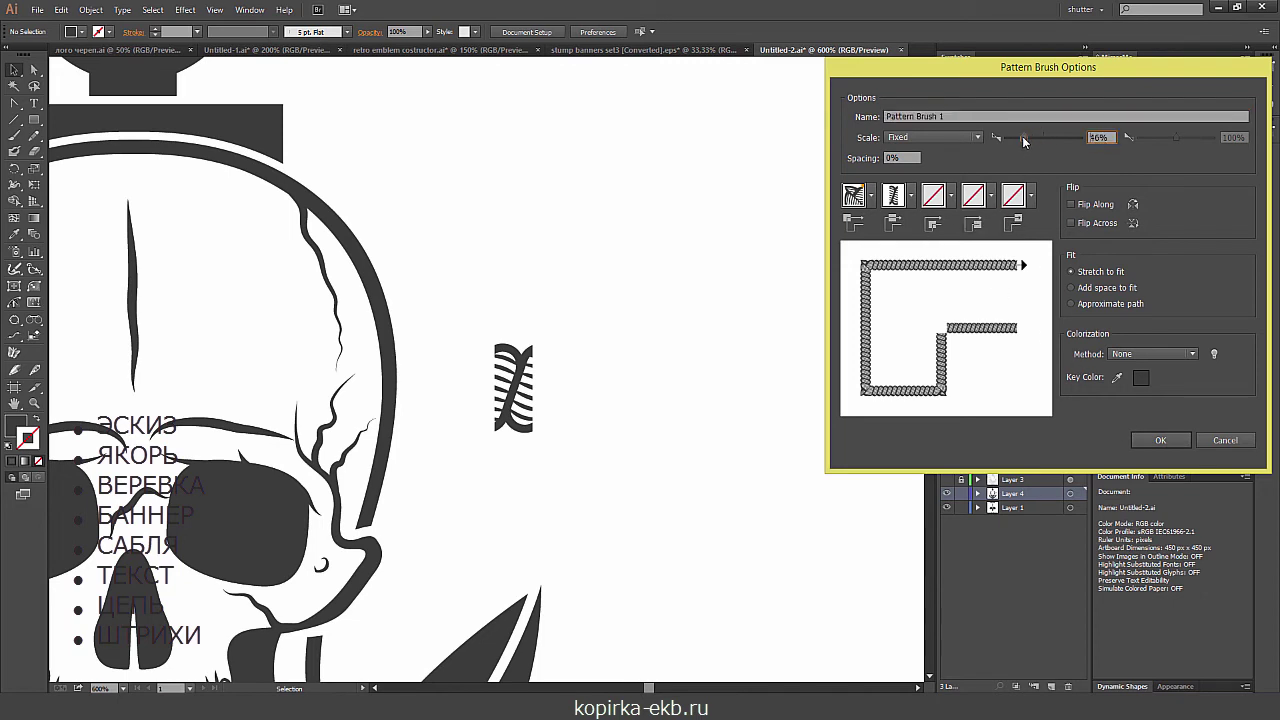
click(1160, 440)
click(815, 440)
key(ctrl+z)
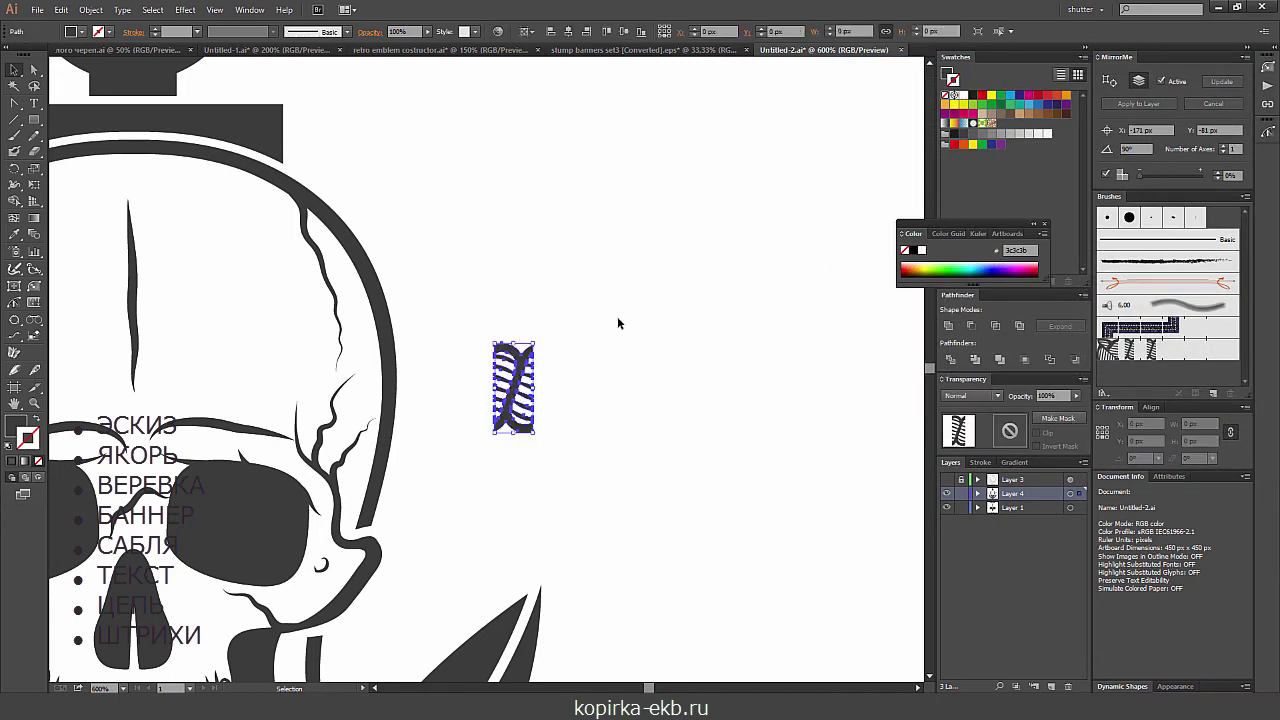
click(617, 317)
- Reset default colours and paint a wavy rope stroke right of the skull
key(ctrl+minus)
key(ctrl+minus)
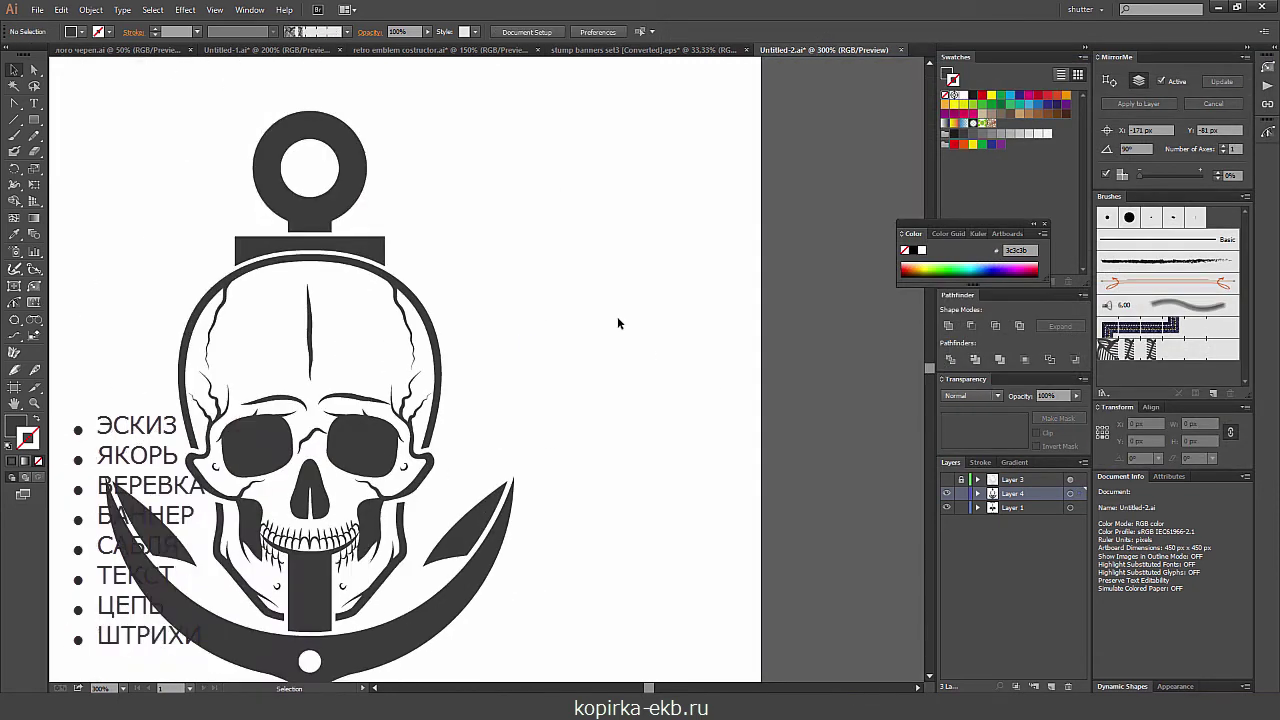
drag(591, 251, 678, 141)
key(ctrl+plus)
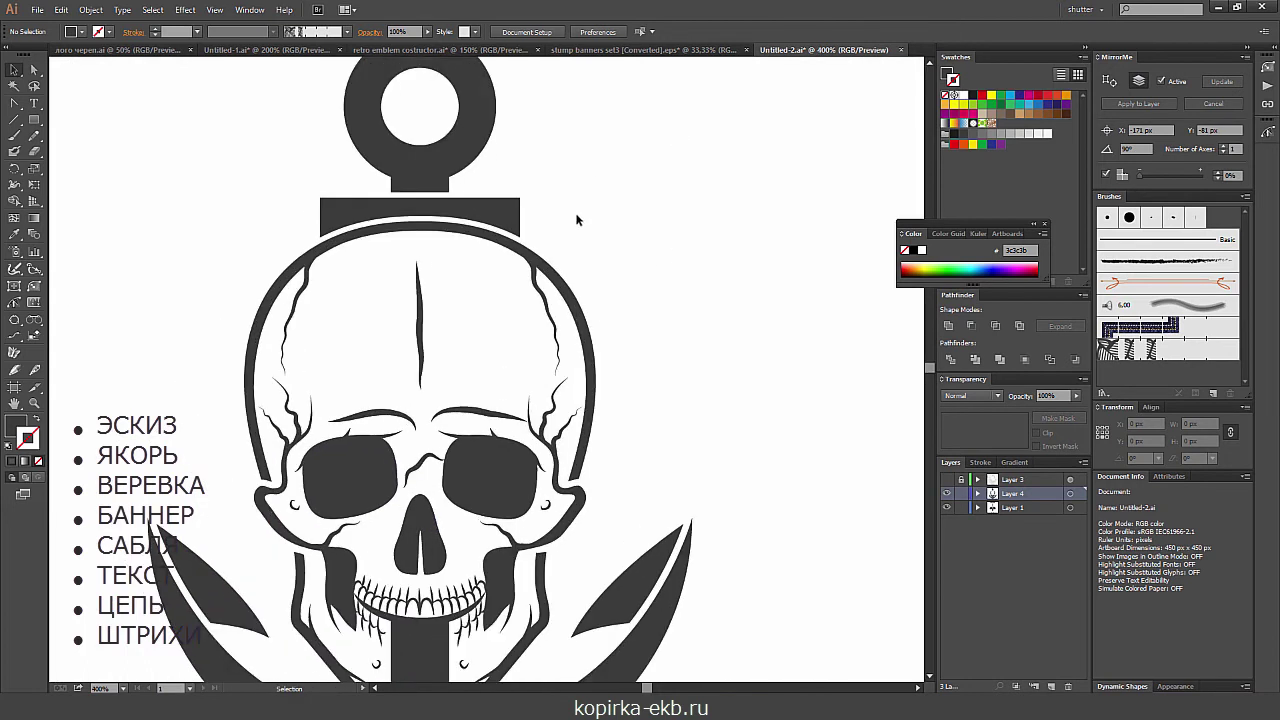
key(d)
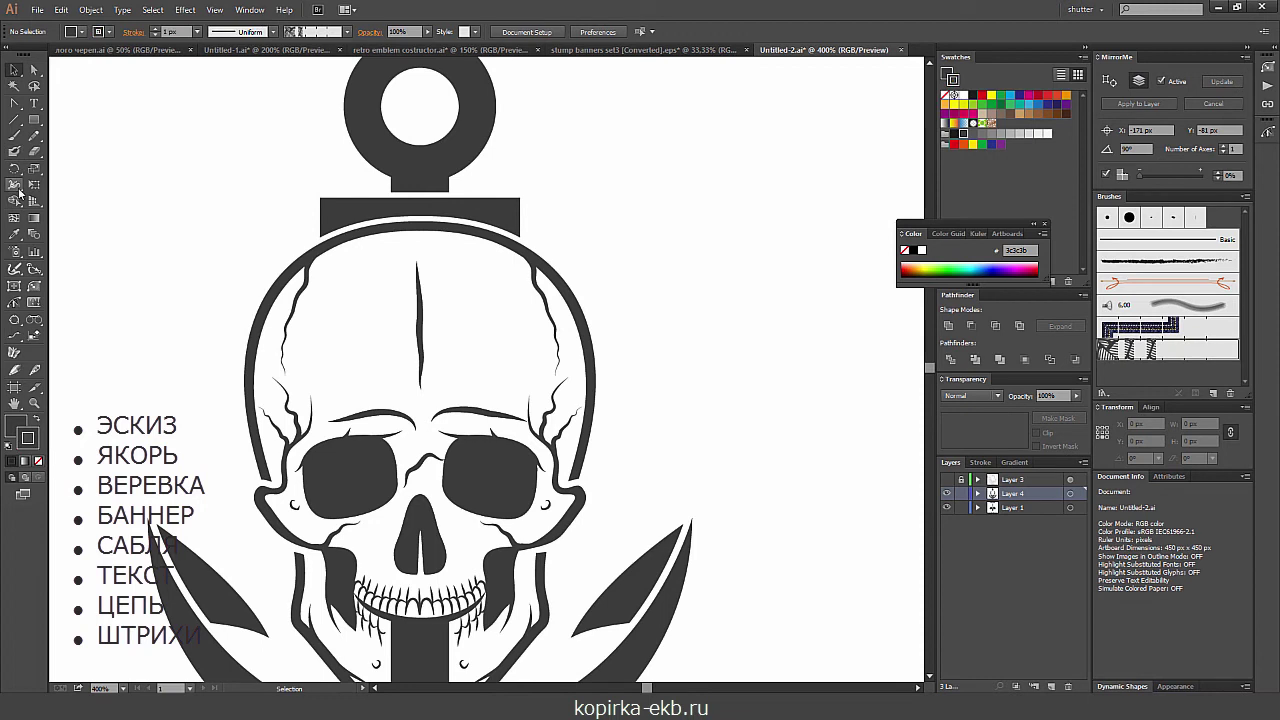
click(15, 136)
drag(660, 115, 715, 455)
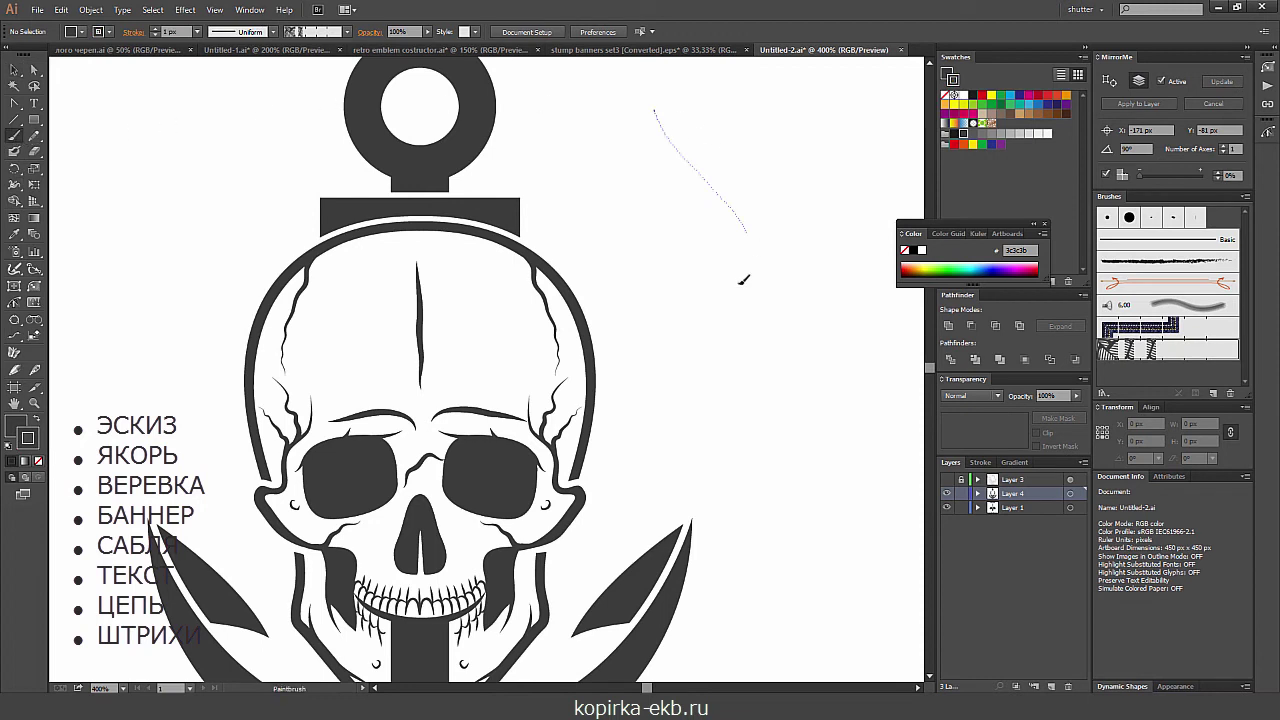
- Zoom to fit the artboard, then select the new rope stroke
key(ctrl+0)
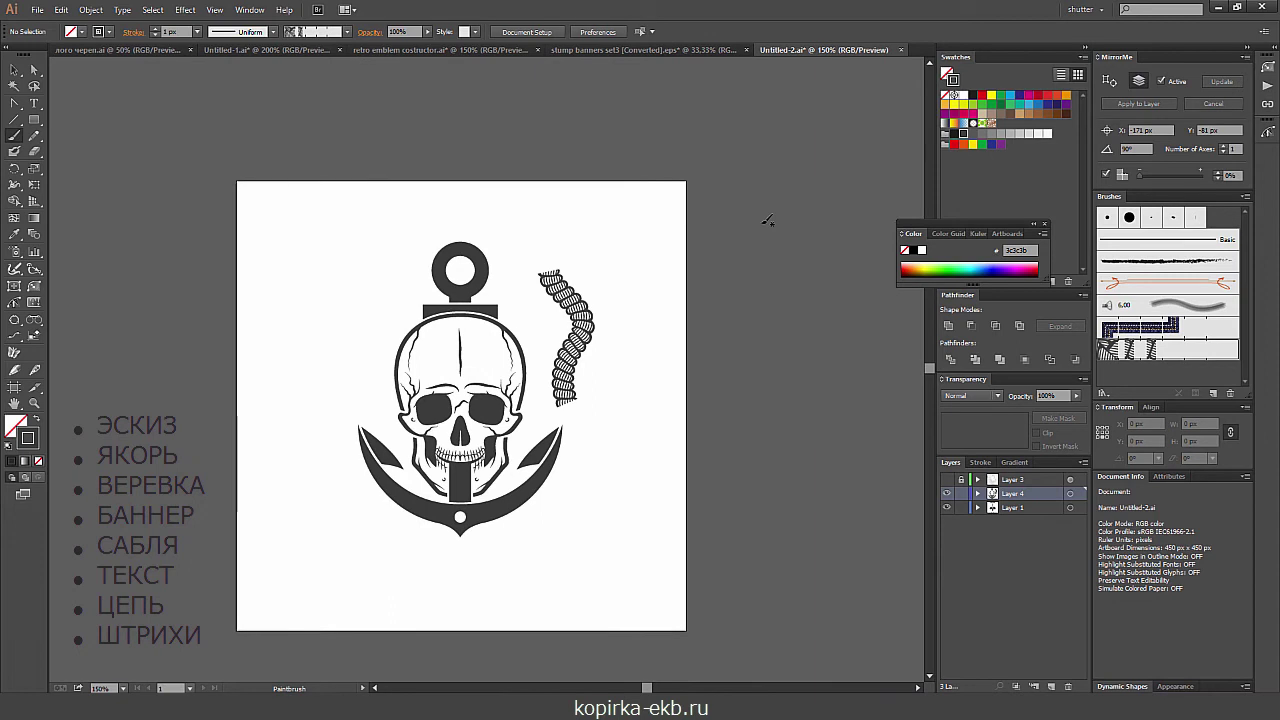
key(ctrl+plus)
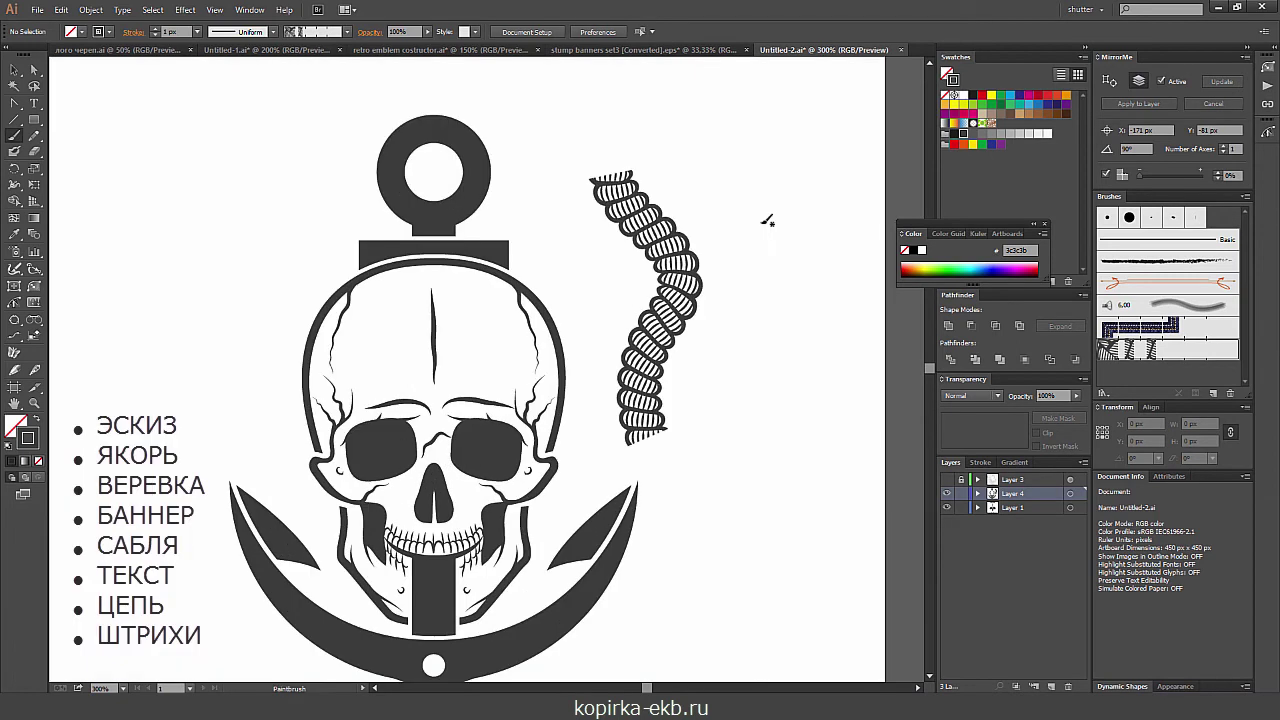
key(v)
click(686, 283)
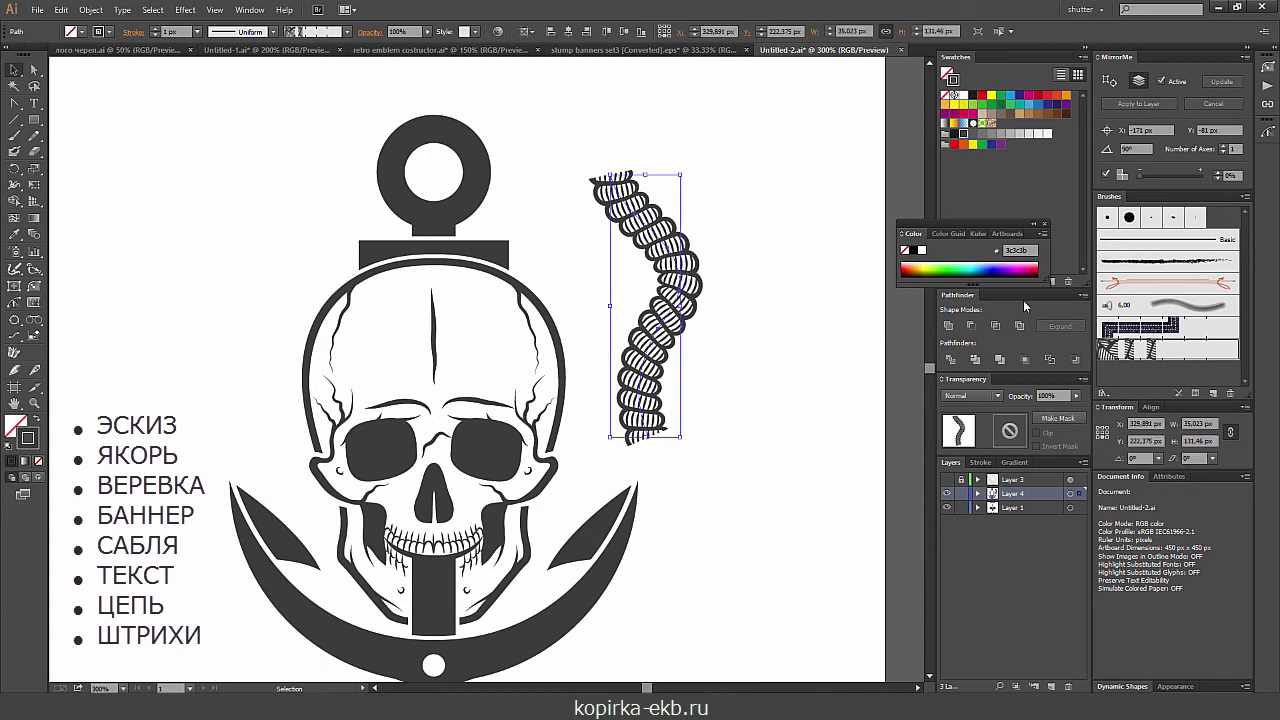
- Lower the rope brush Scale to 57% and apply it to existing strokes
double_click(1140, 350)
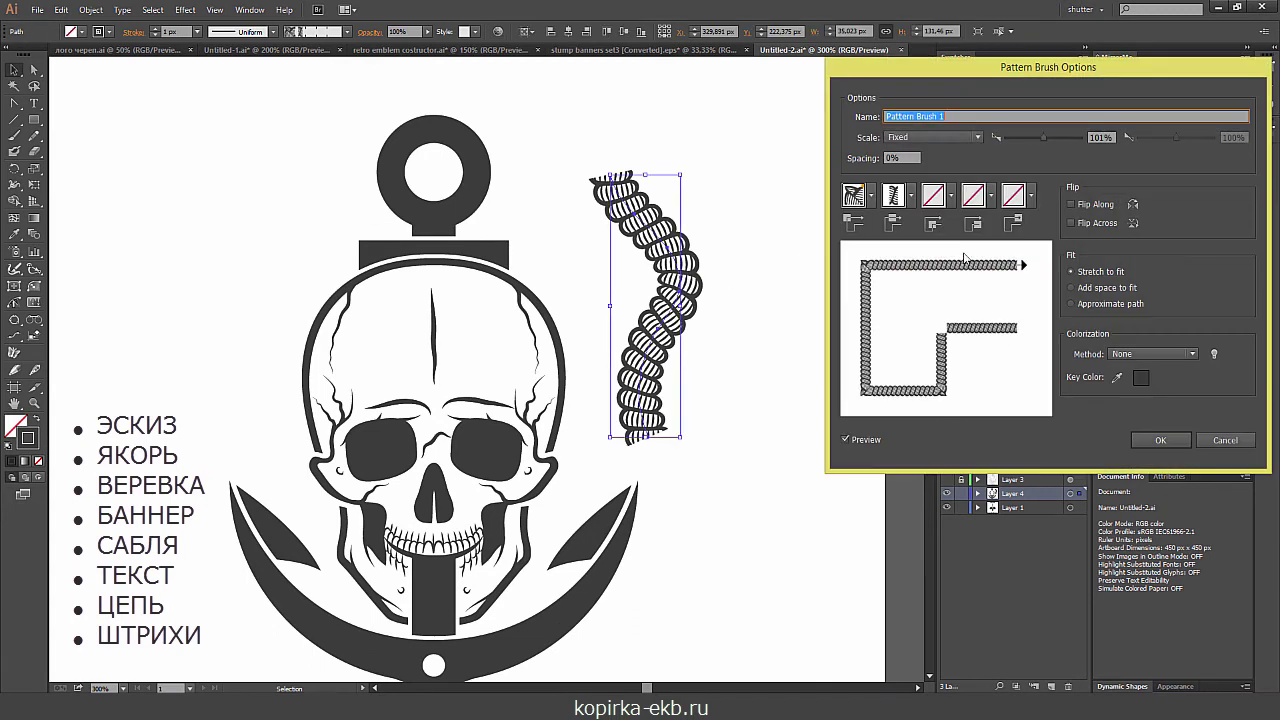
drag(1041, 142, 1035, 137)
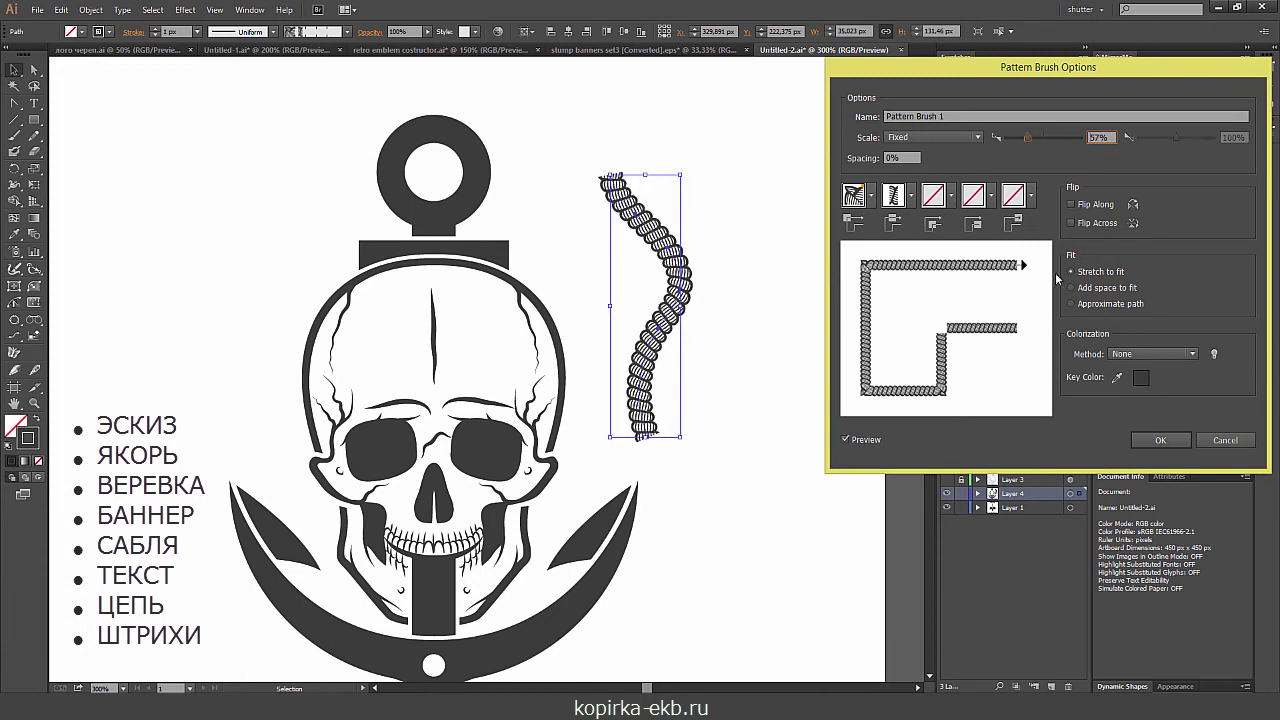
drag(1036, 139, 1033, 139)
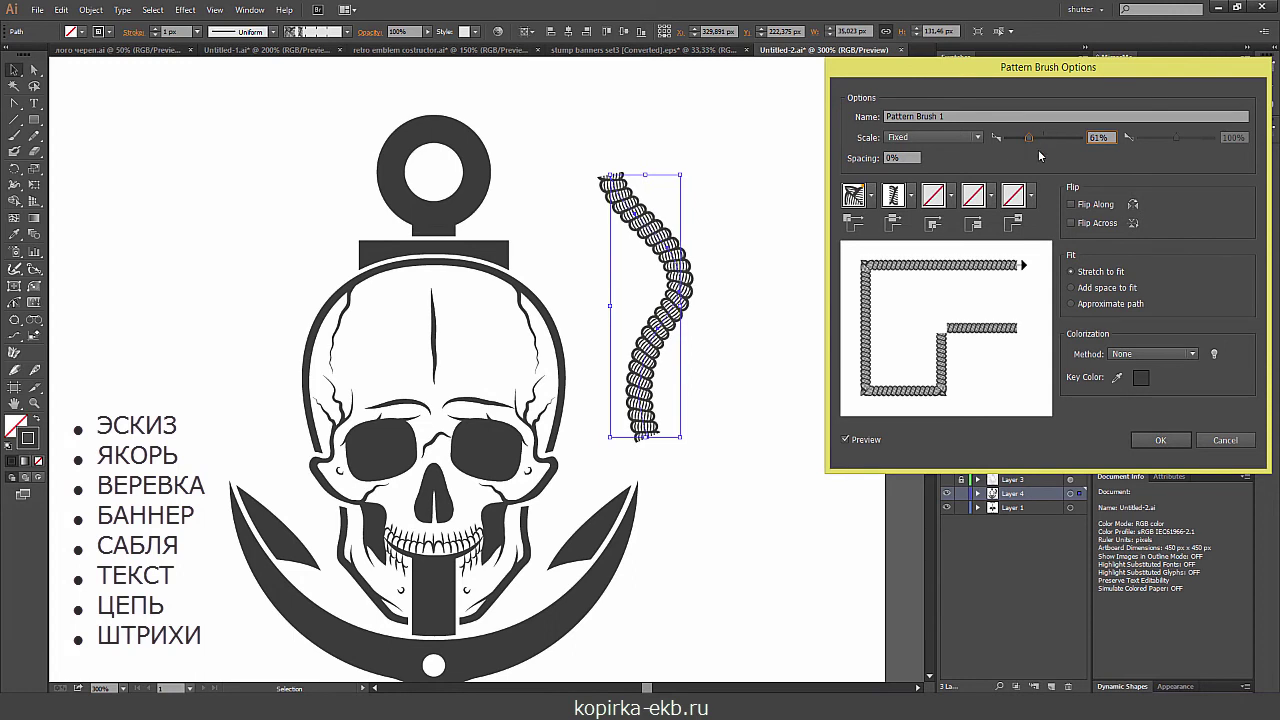
click(1159, 440)
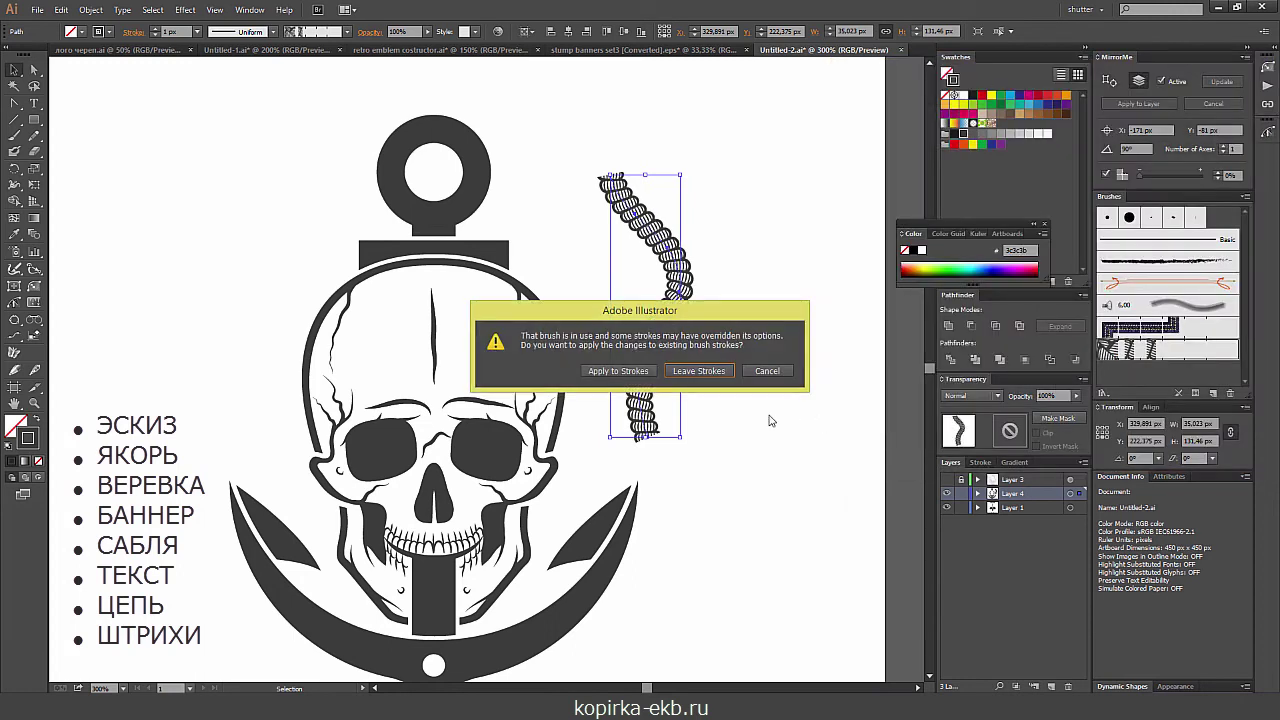
click(632, 371)
- Move the rope sample higher and further to the right
click(631, 289)
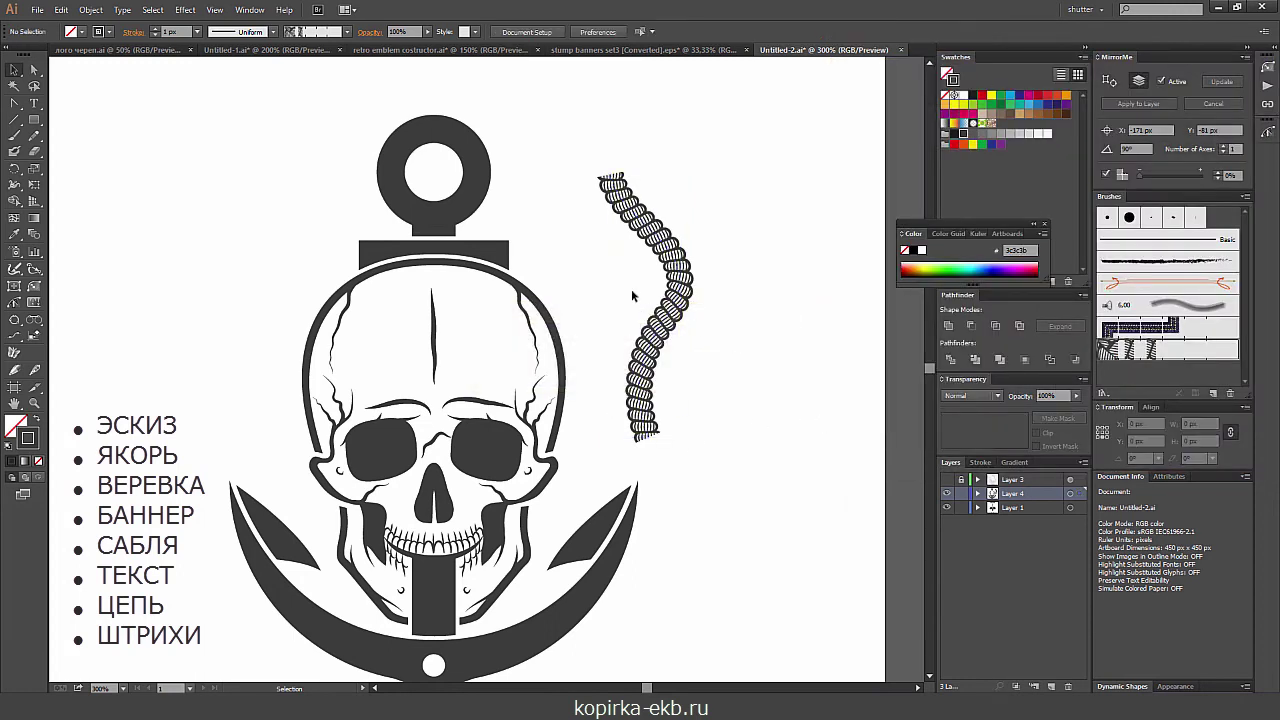
click(655, 305)
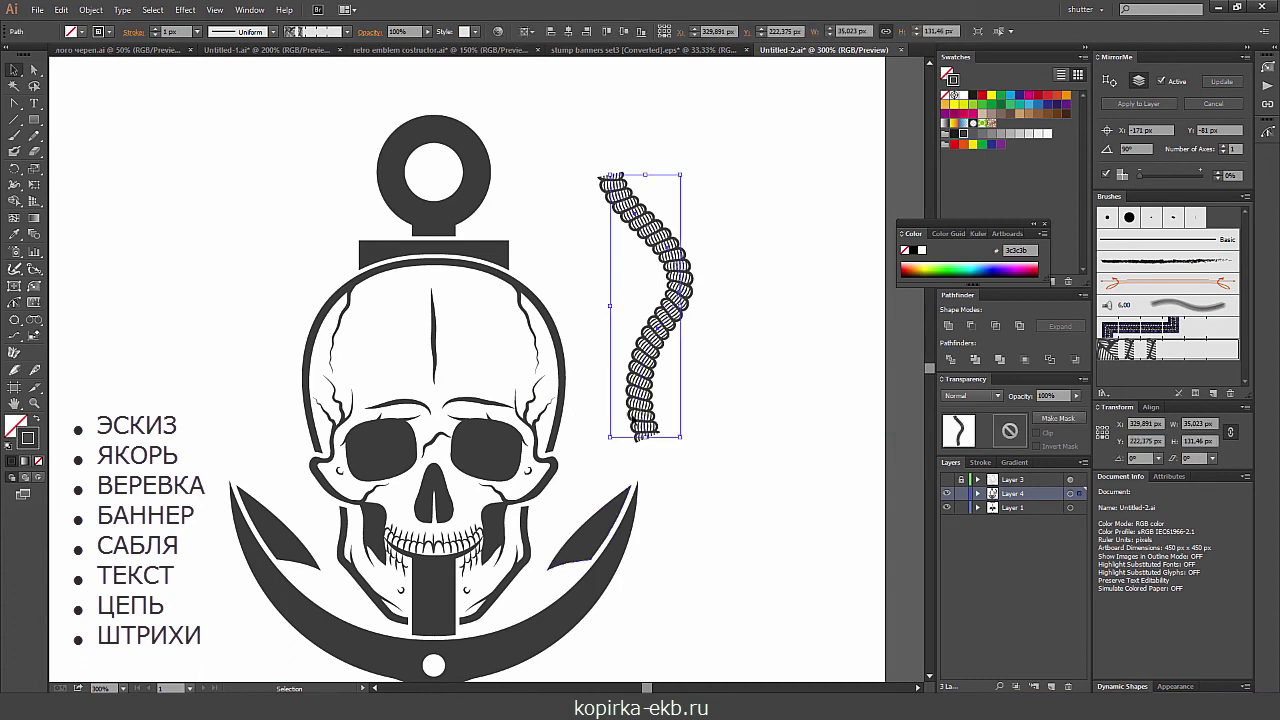
drag(681, 266, 831, 208)
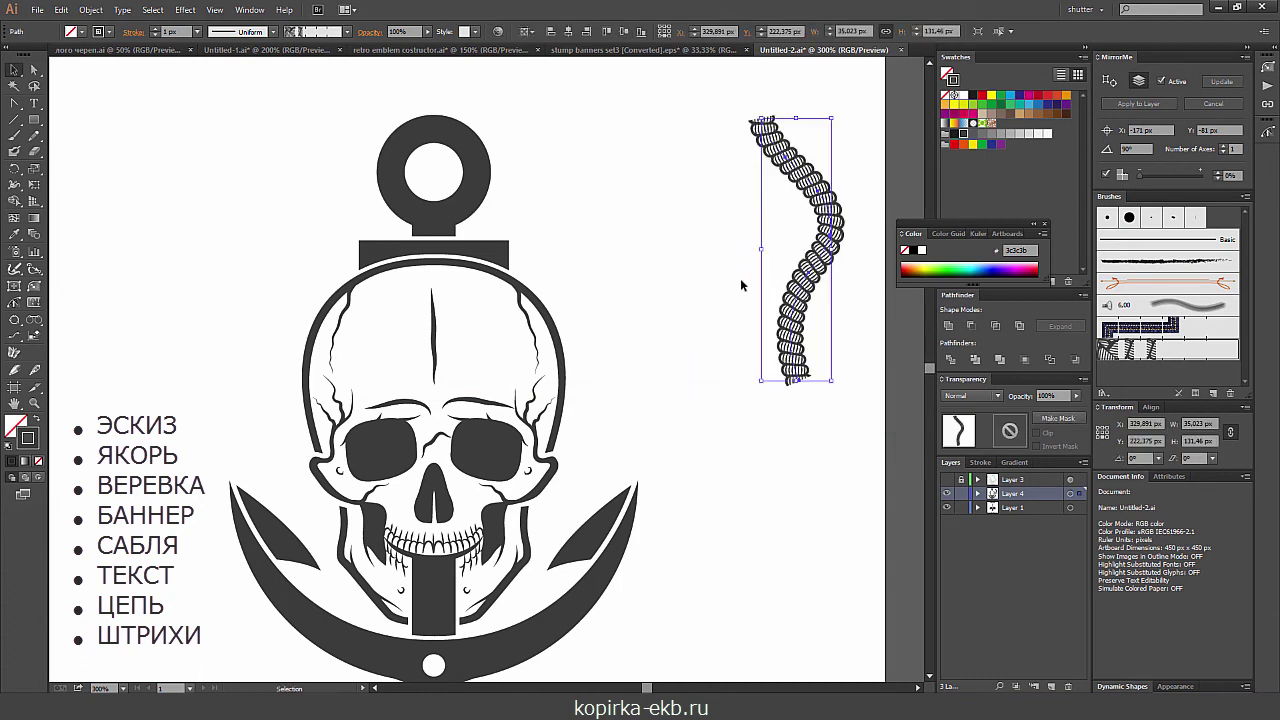
click(756, 206)
key(ctrl+minus)
key(ctrl+minus)
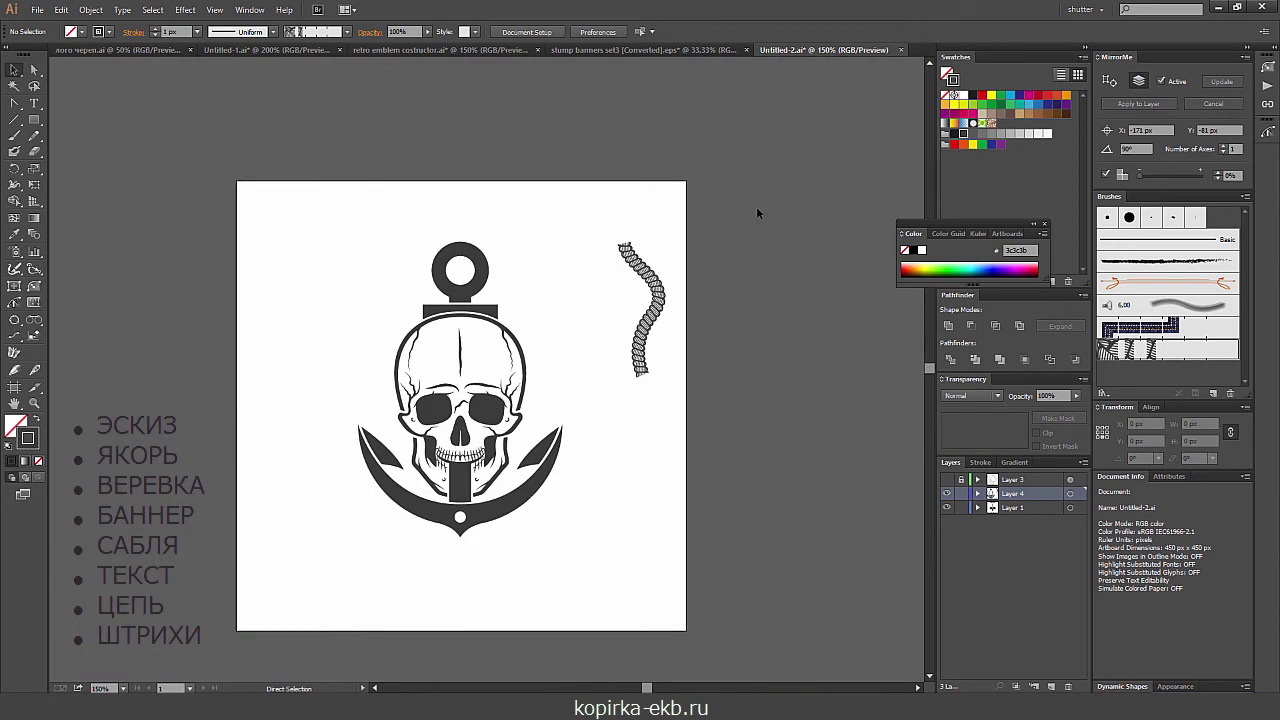
key(ctrl+plus)
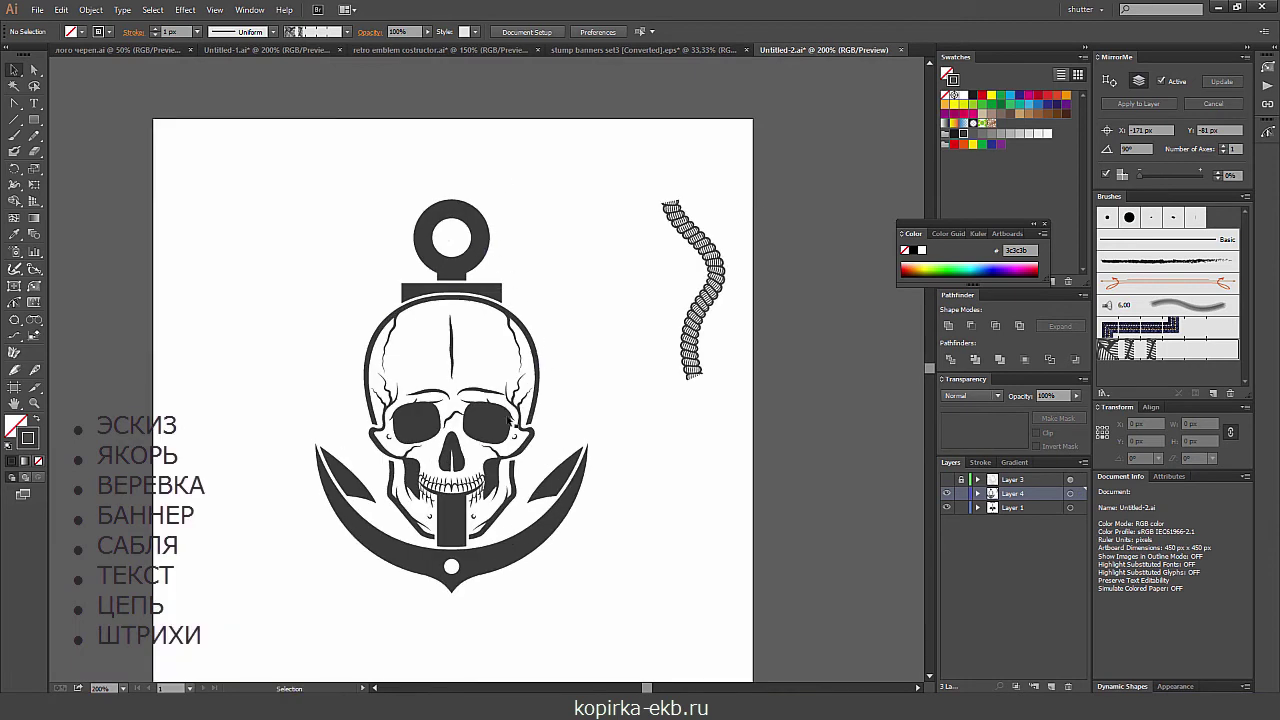
- Briefly show then hide the reference sketch, and paint rope from the anchor ring downward
click(946, 493)
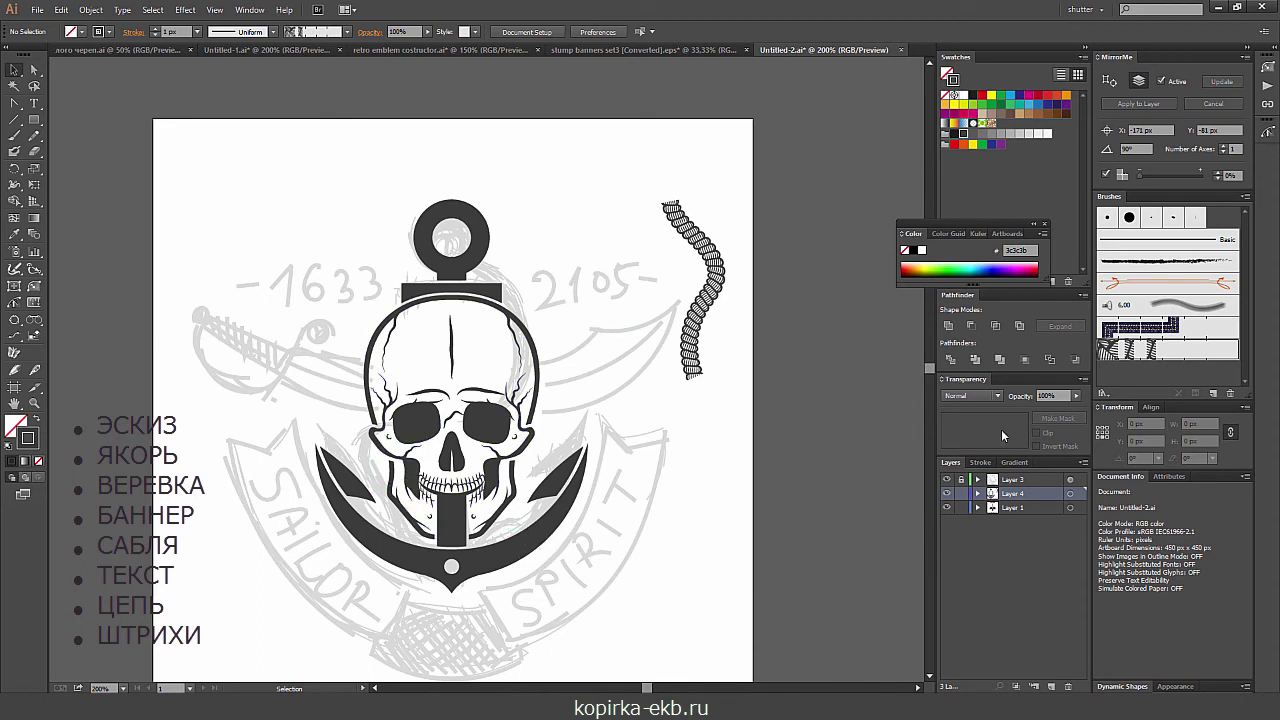
click(946, 480)
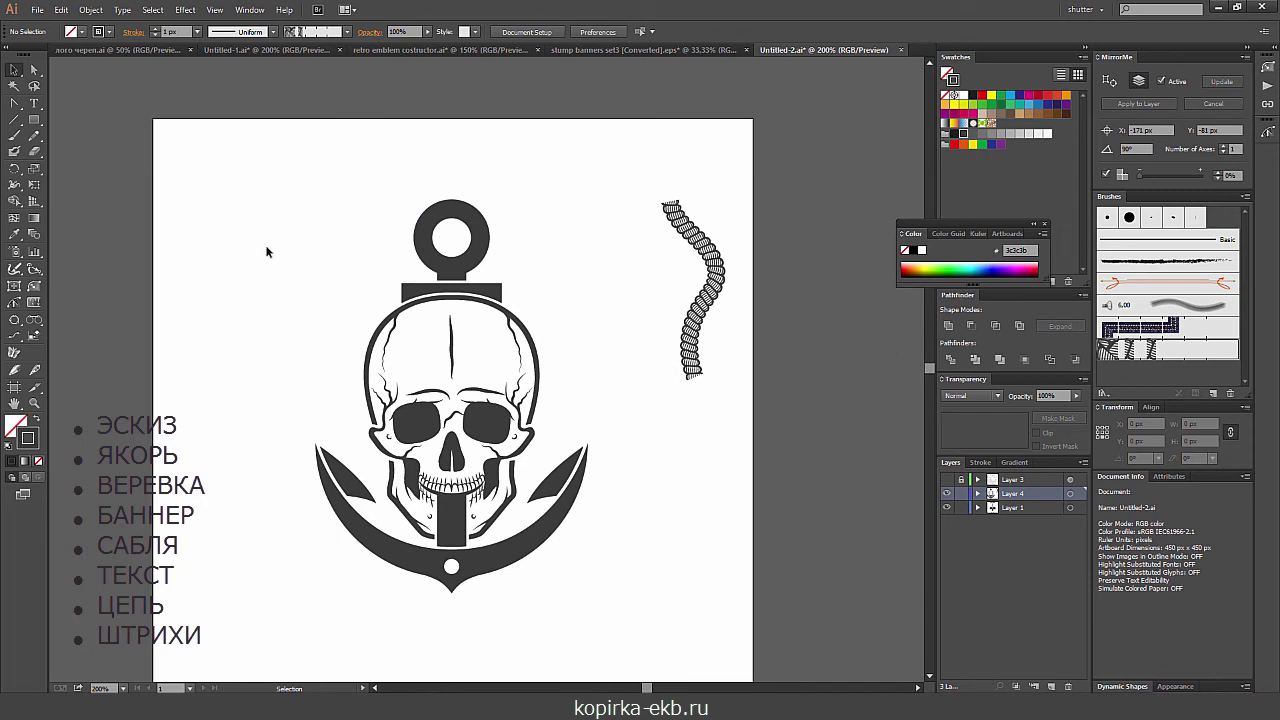
click(14, 135)
mouse_move(462, 242)
mouse_down()
mouse_move(568, 350)
mouse_move(512, 428)
mouse_up()
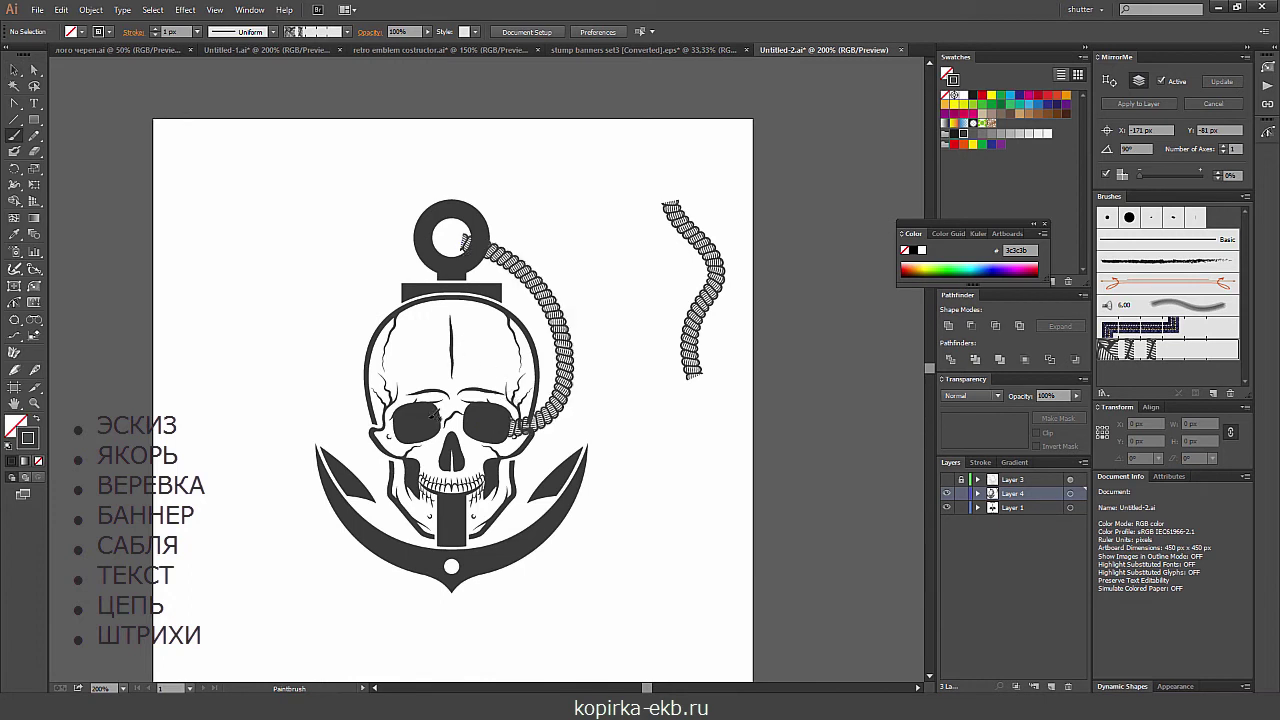
- Paint a rope stroke down the skull's left side and select that left rope
mouse_move(432, 420)
mouse_down()
mouse_move(392, 532)
mouse_move(440, 418)
mouse_move(397, 562)
mouse_move(535, 516)
mouse_up()
key(ctrl+z)
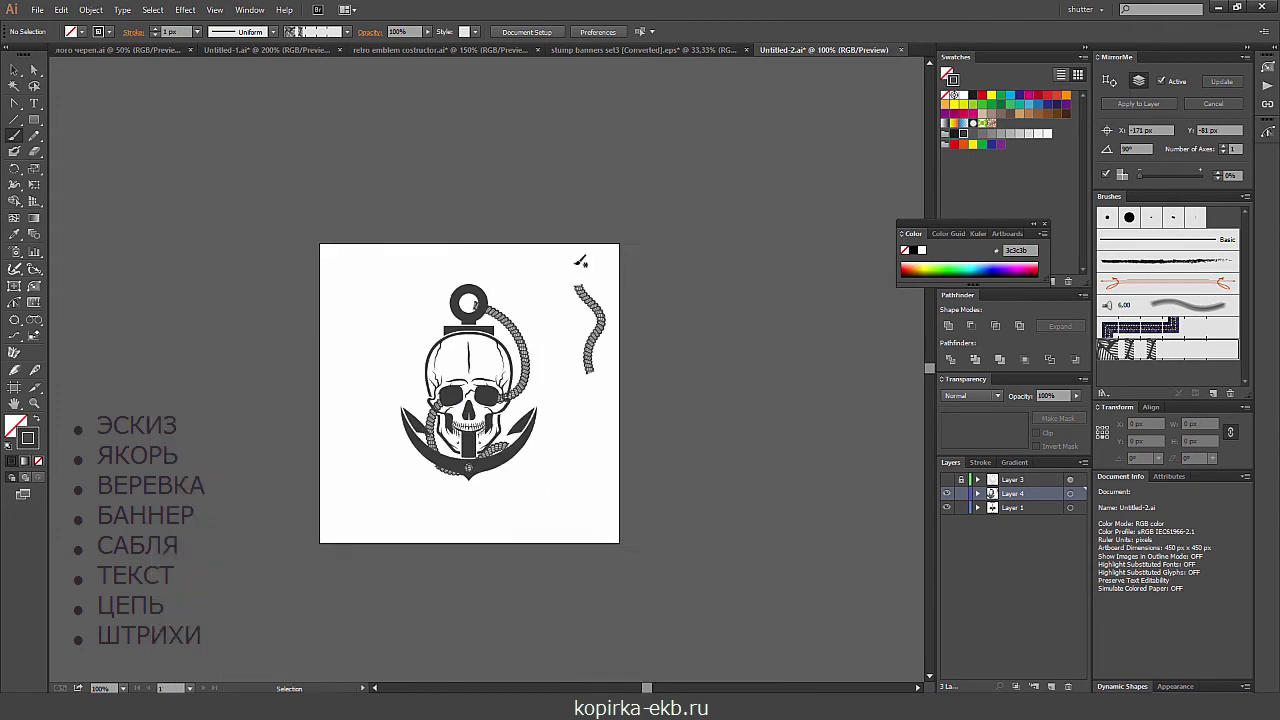
key(ctrl+plus)
key(v)
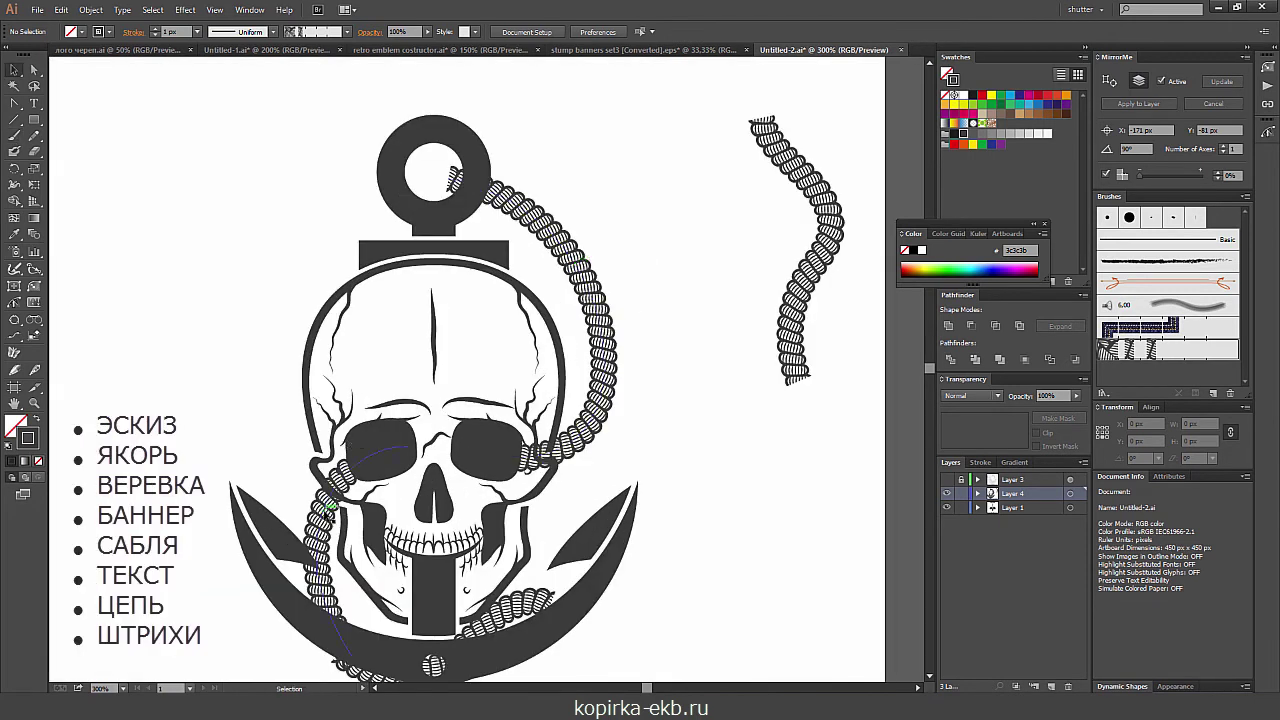
click(340, 492)
- Reshape the left rope's curve around the skull with Direct Selection
key(a)
drag(340, 492, 317, 545)
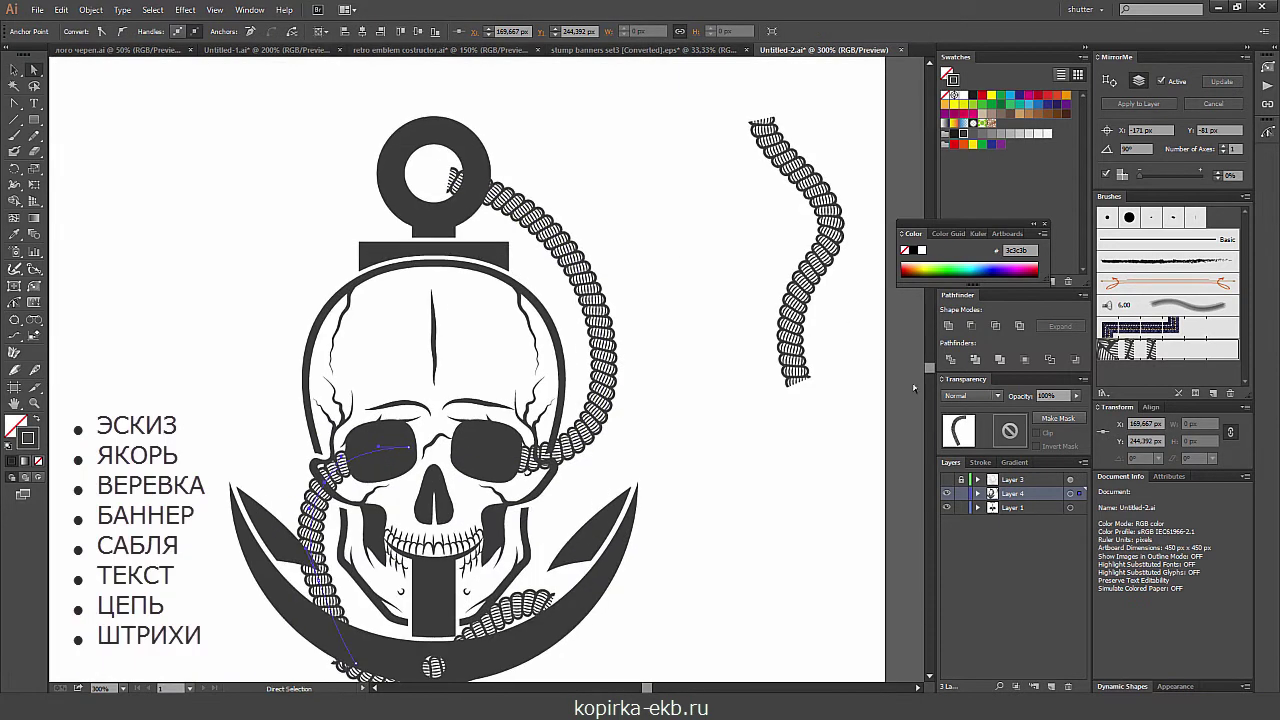
key(v)
key(ctrl+minus)
key(ctrl+minus)
click(331, 236)
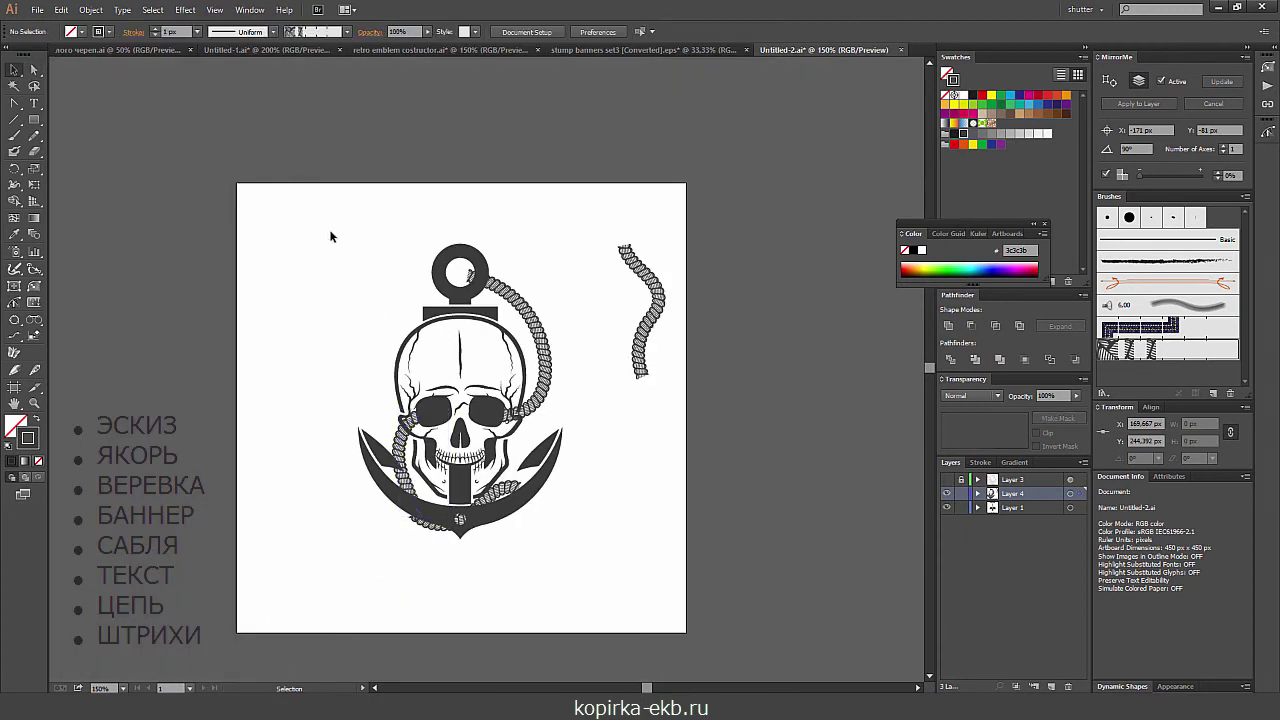
- Select the skull-and-anchor emblem, briefly delete it, and restore it
drag(331, 236, 570, 530)
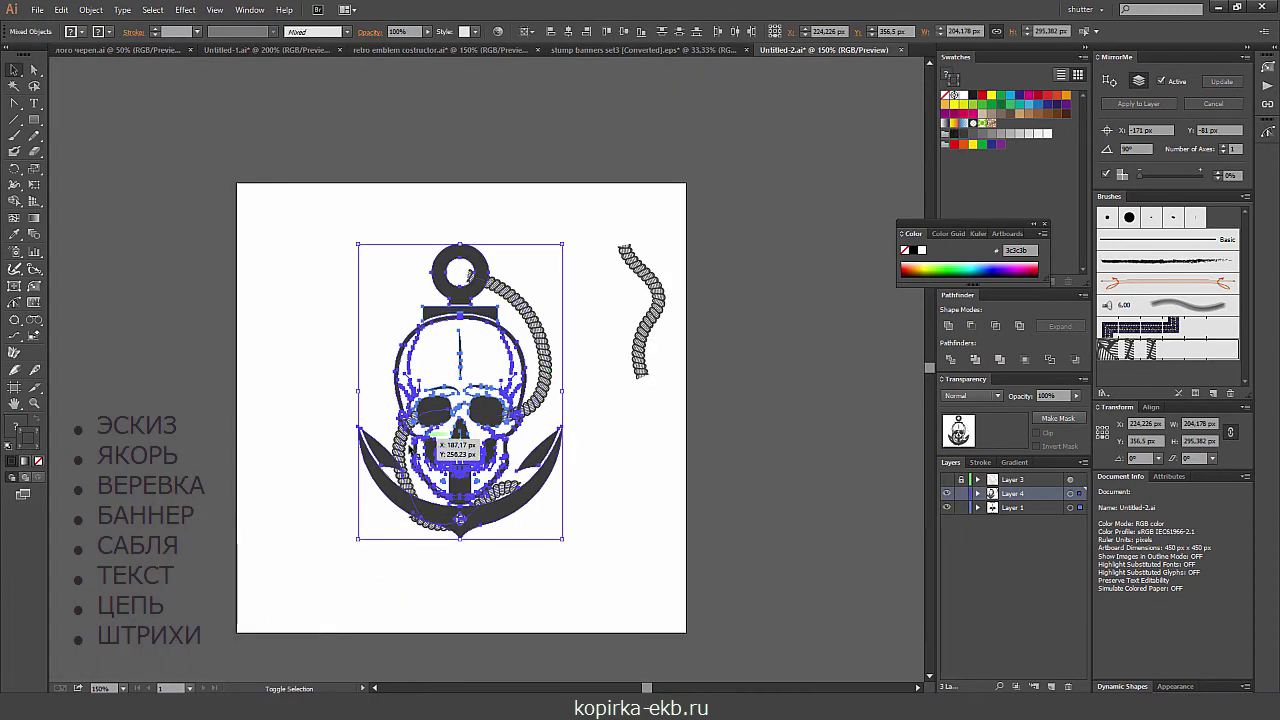
click(488, 485)
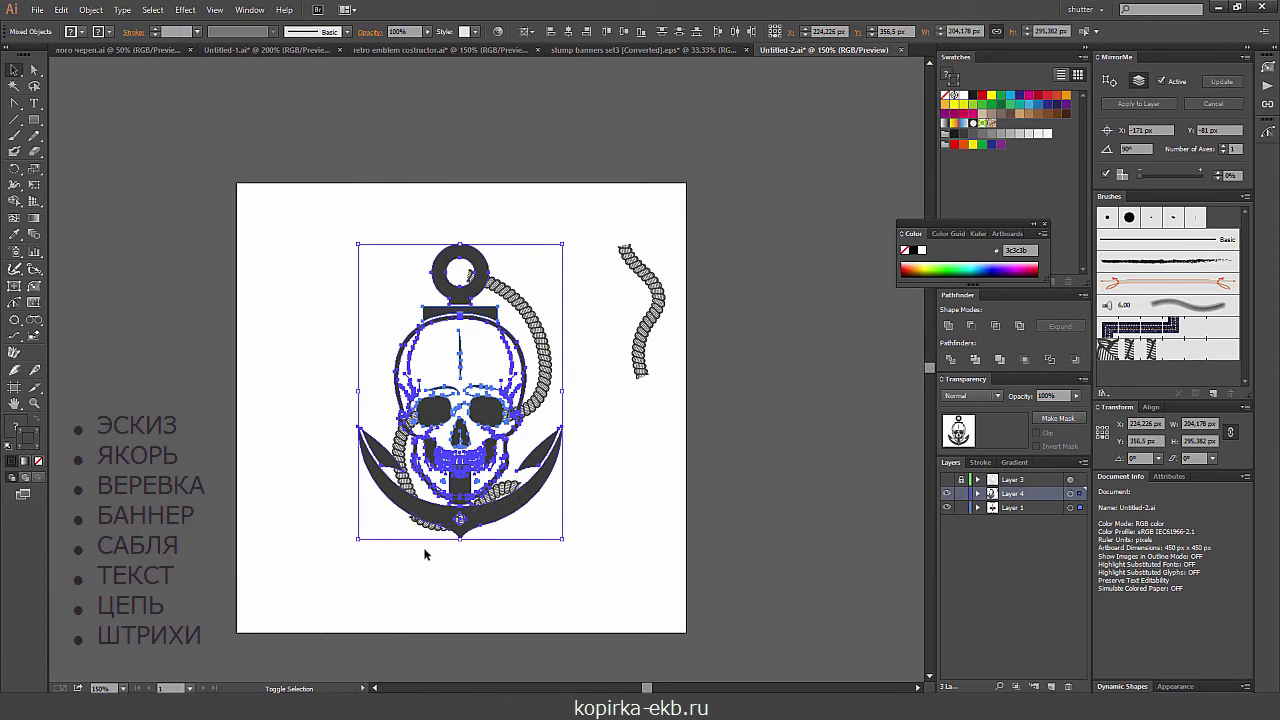
key(Delete)
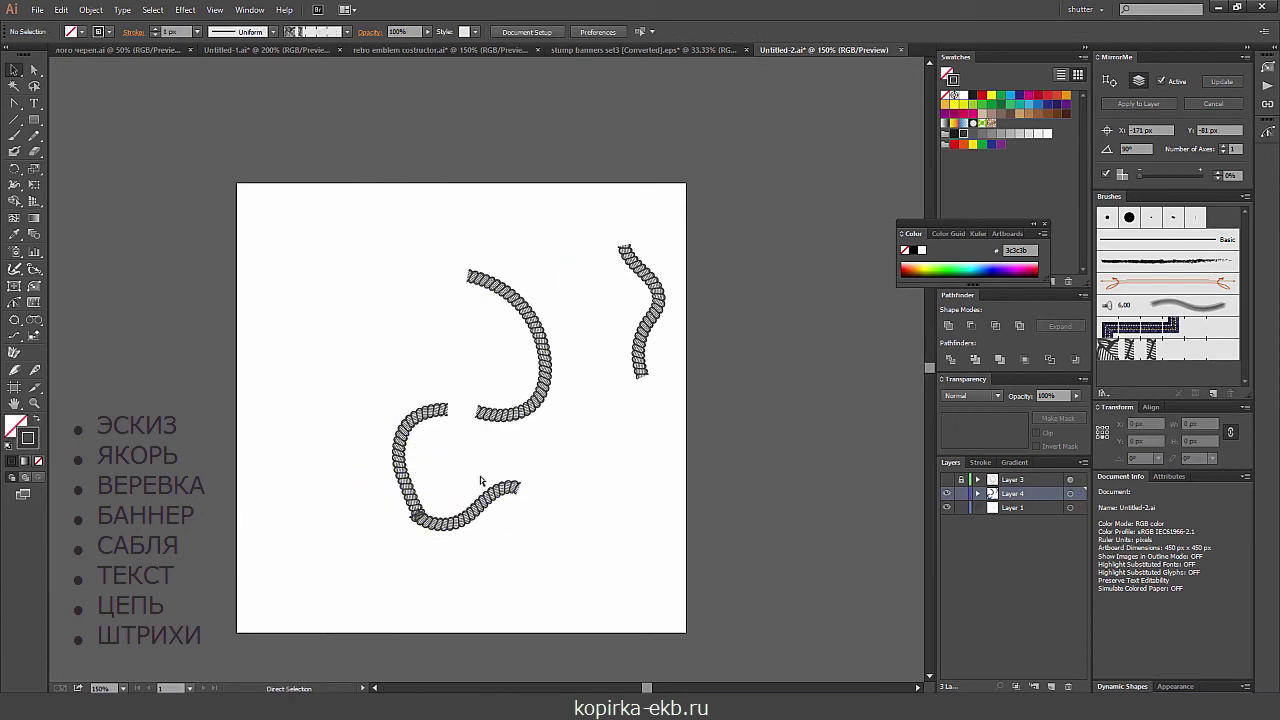
key(ctrl+z)
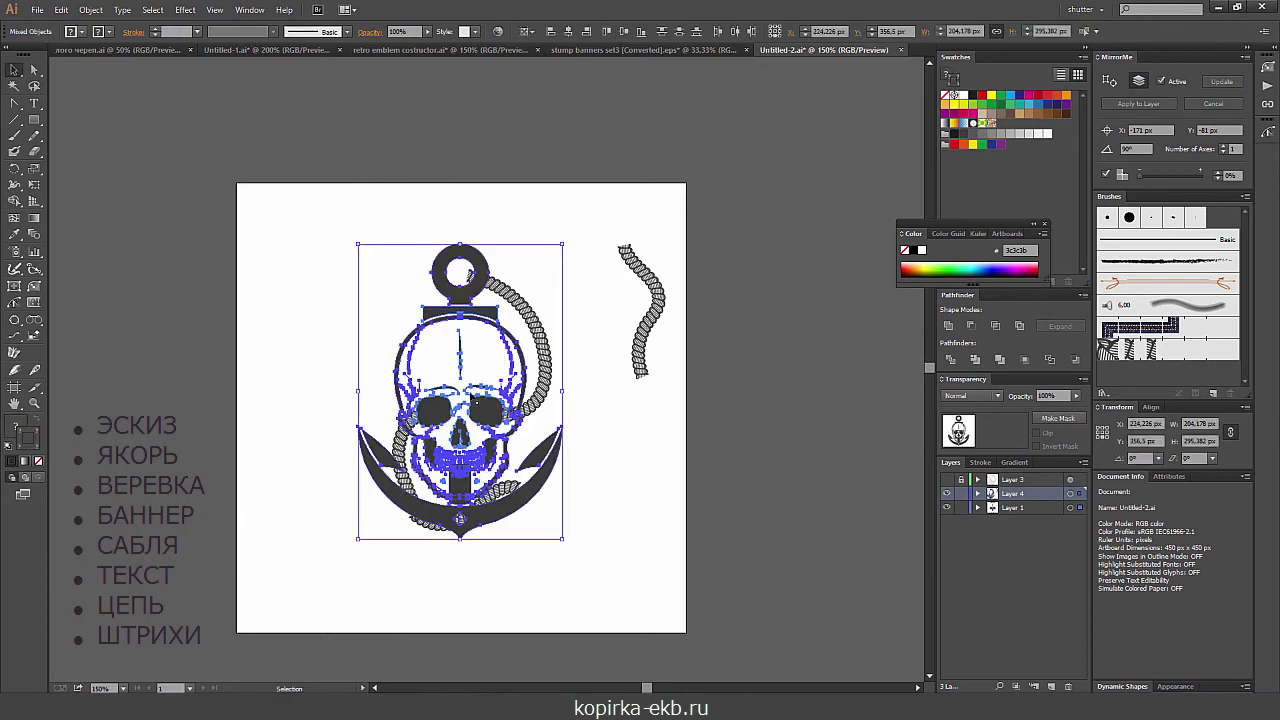
- Set the emblem's opacity to 30% and deselect it
click(1058, 396)
text(30)
key(Return)
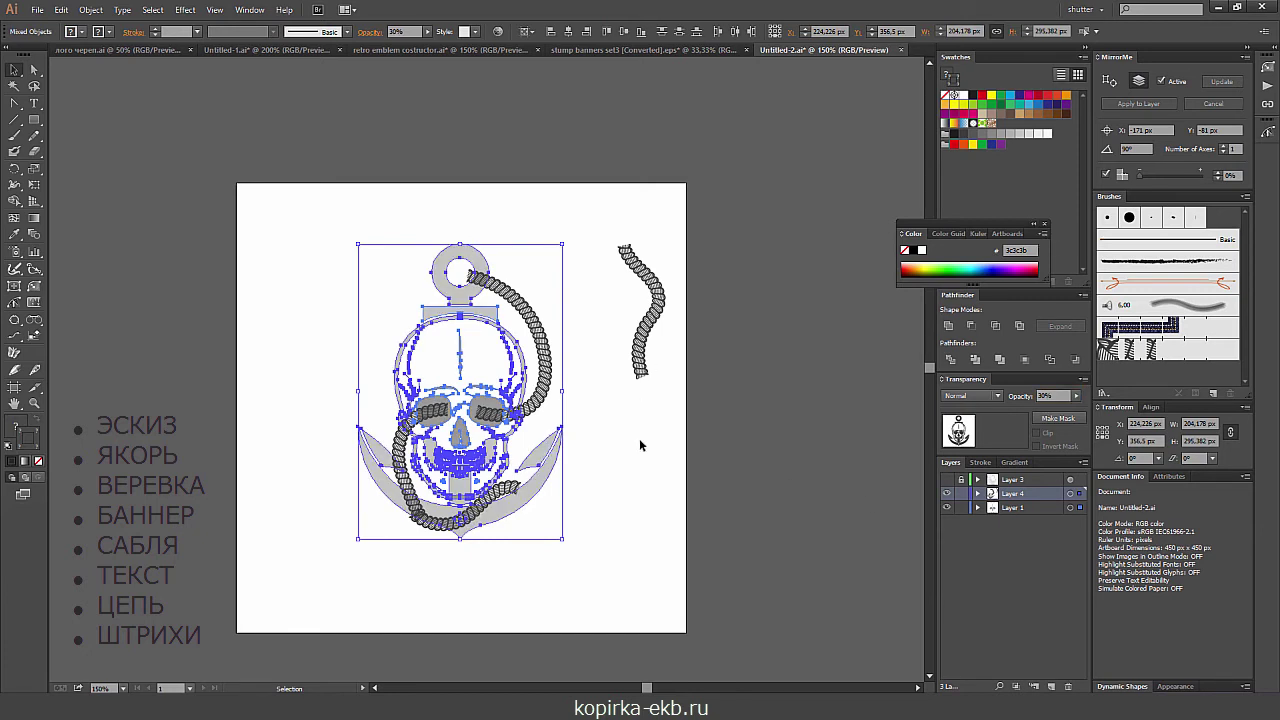
click(663, 393)
- Bring the skull and lower anchor into view and select the grey saber shape
scroll(663, 393, up, 1)
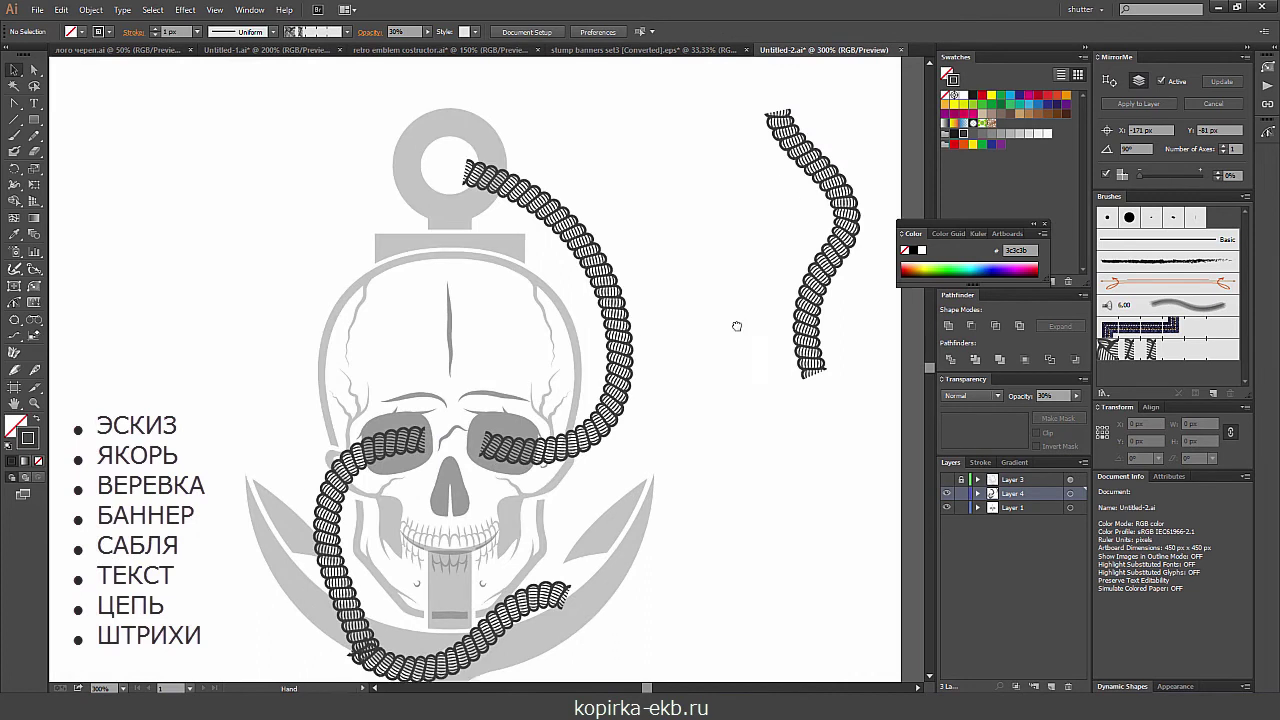
scroll(737, 323, up, 1)
scroll(720, 455, up, 2)
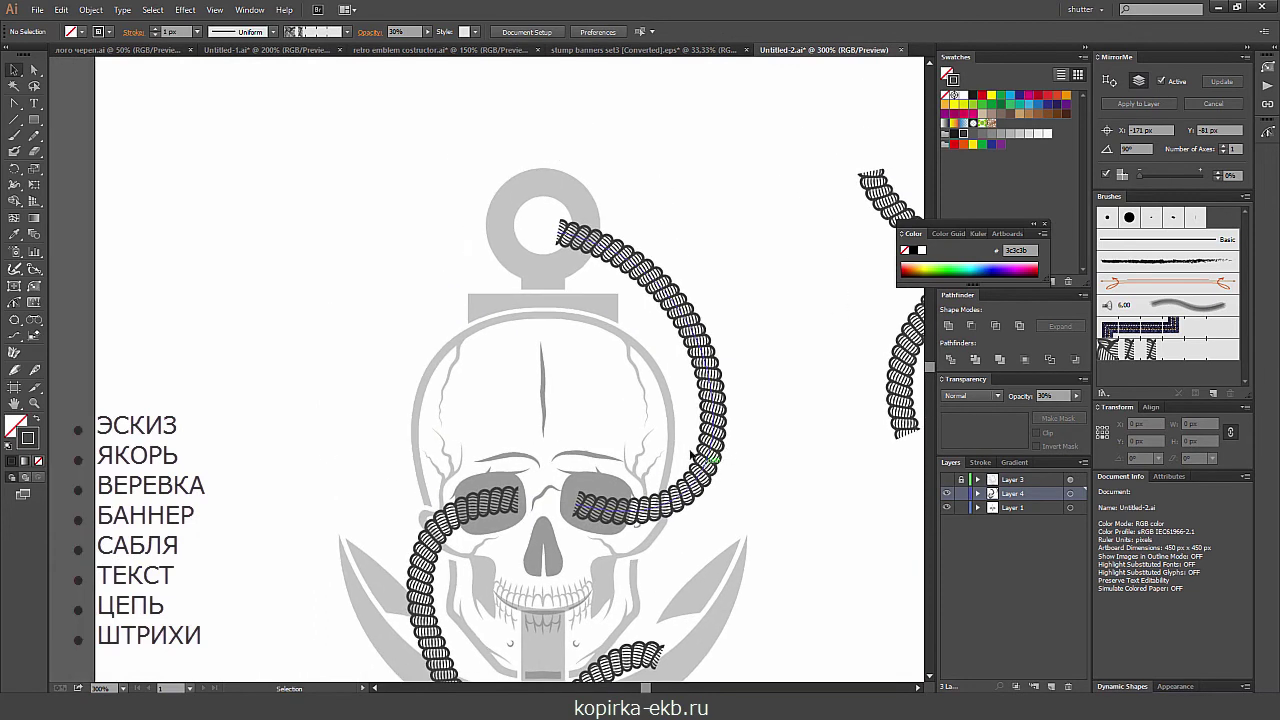
key(b)
drag(583, 507, 604, 240)
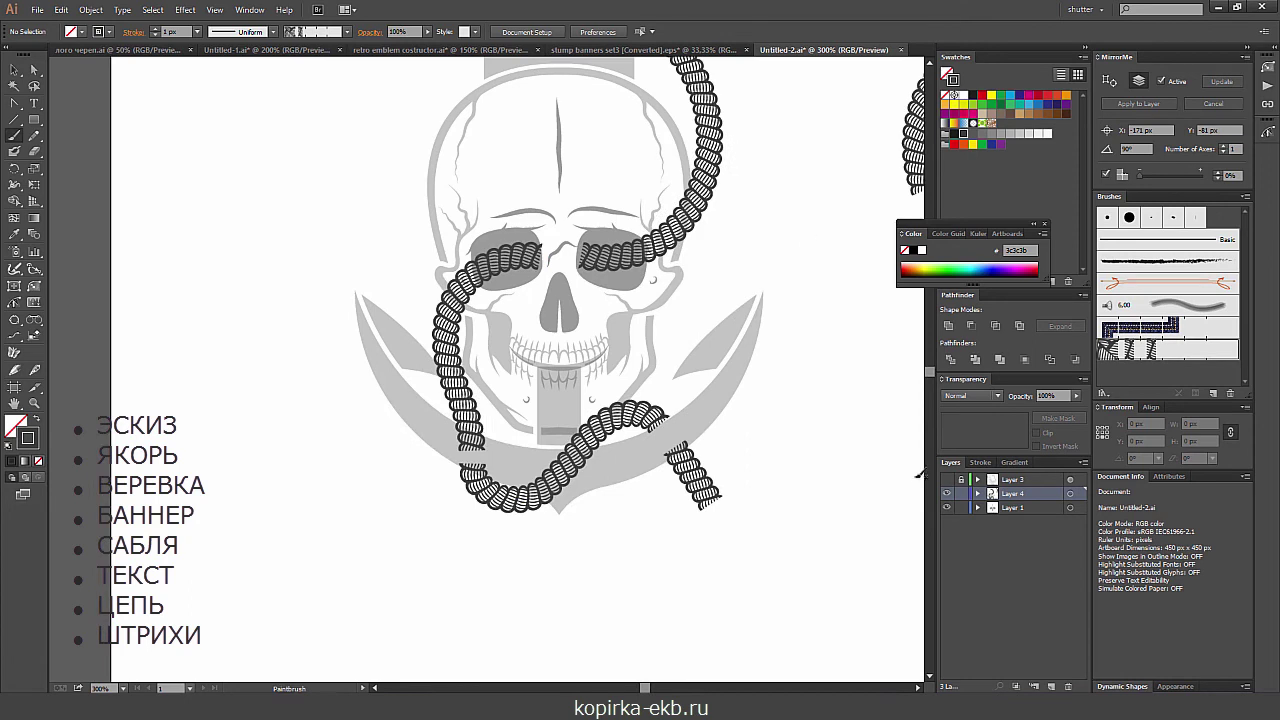
key(v)
click(716, 375)
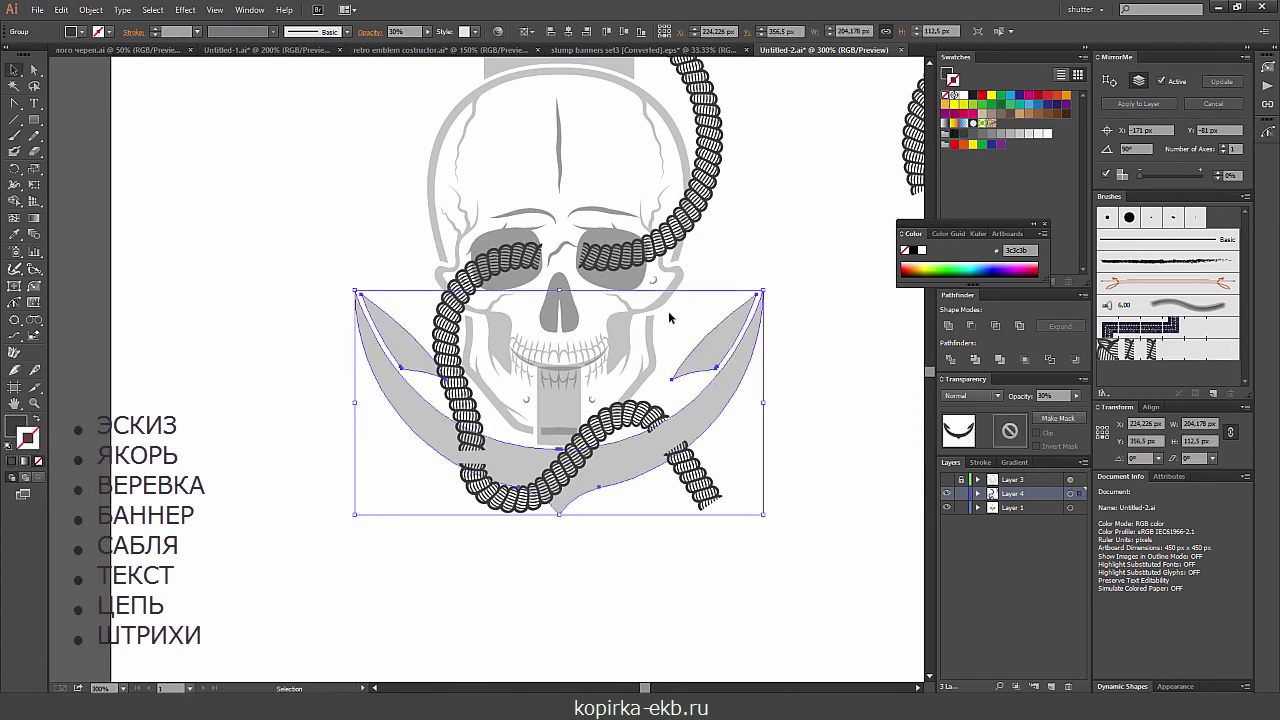
key(ctrl+minus)
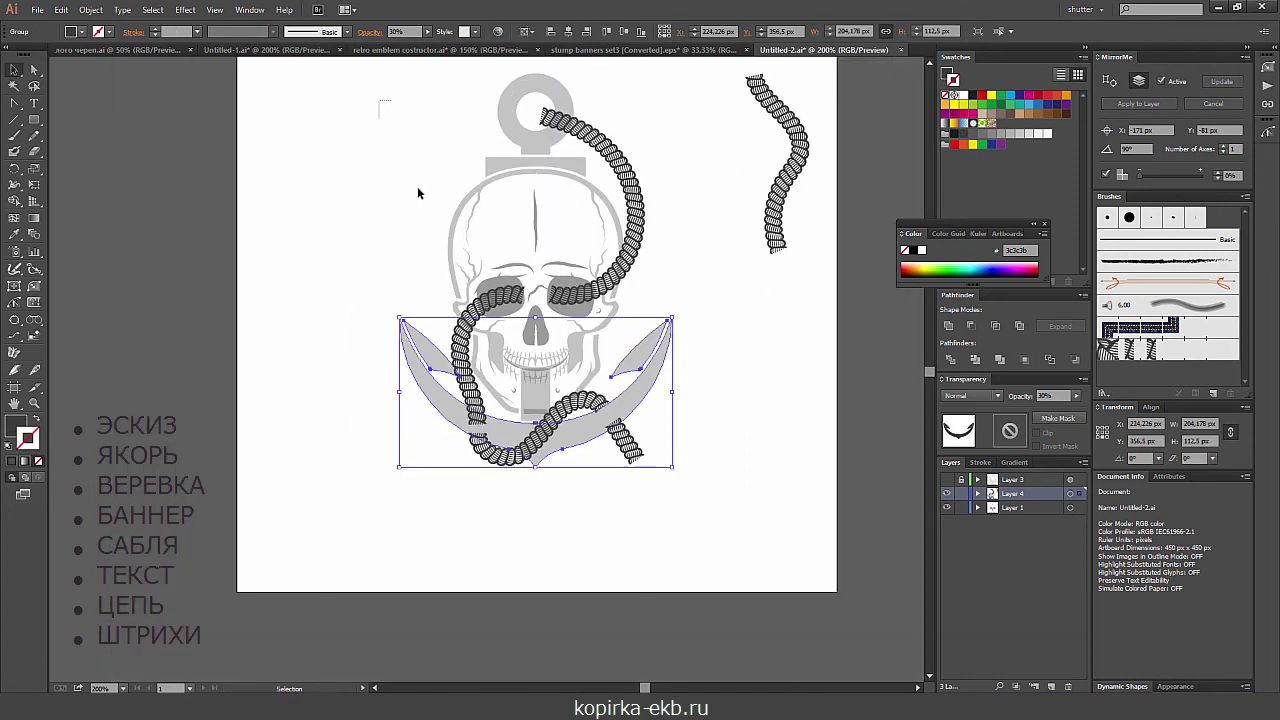
- Select the anchor, skull and rope together and set their opacity to 100%
drag(417, 186, 699, 455)
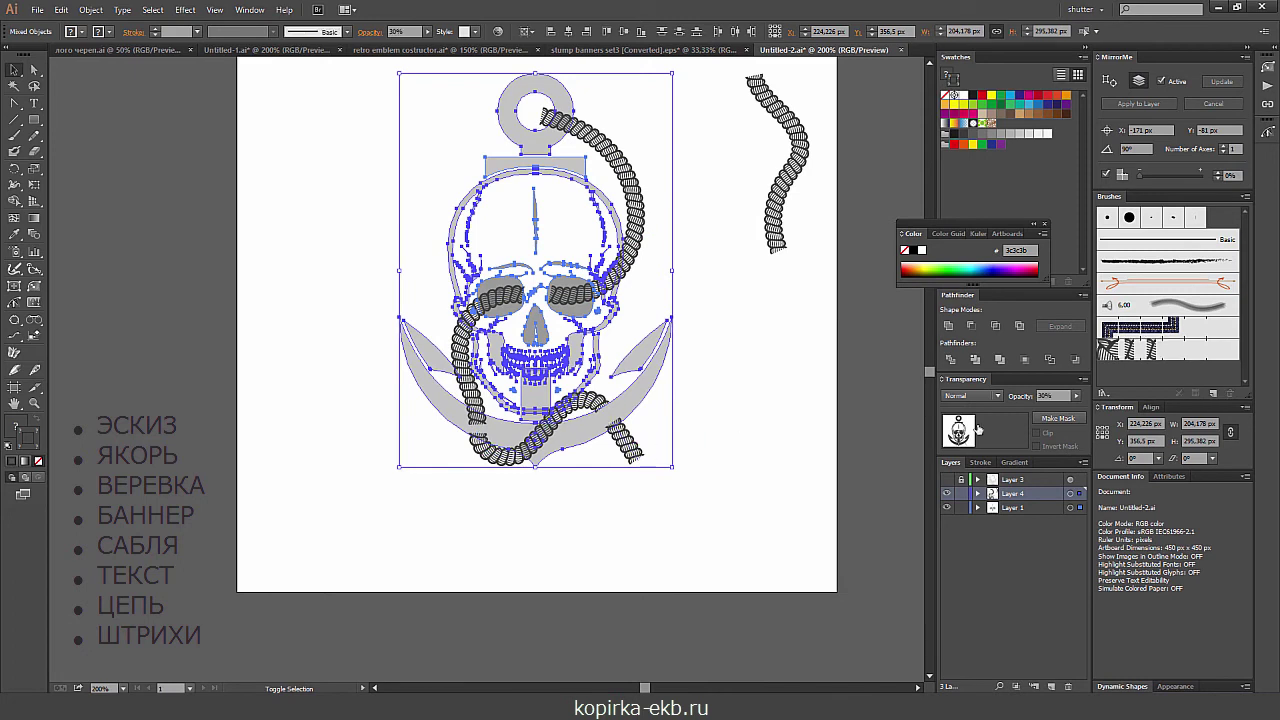
text(100)
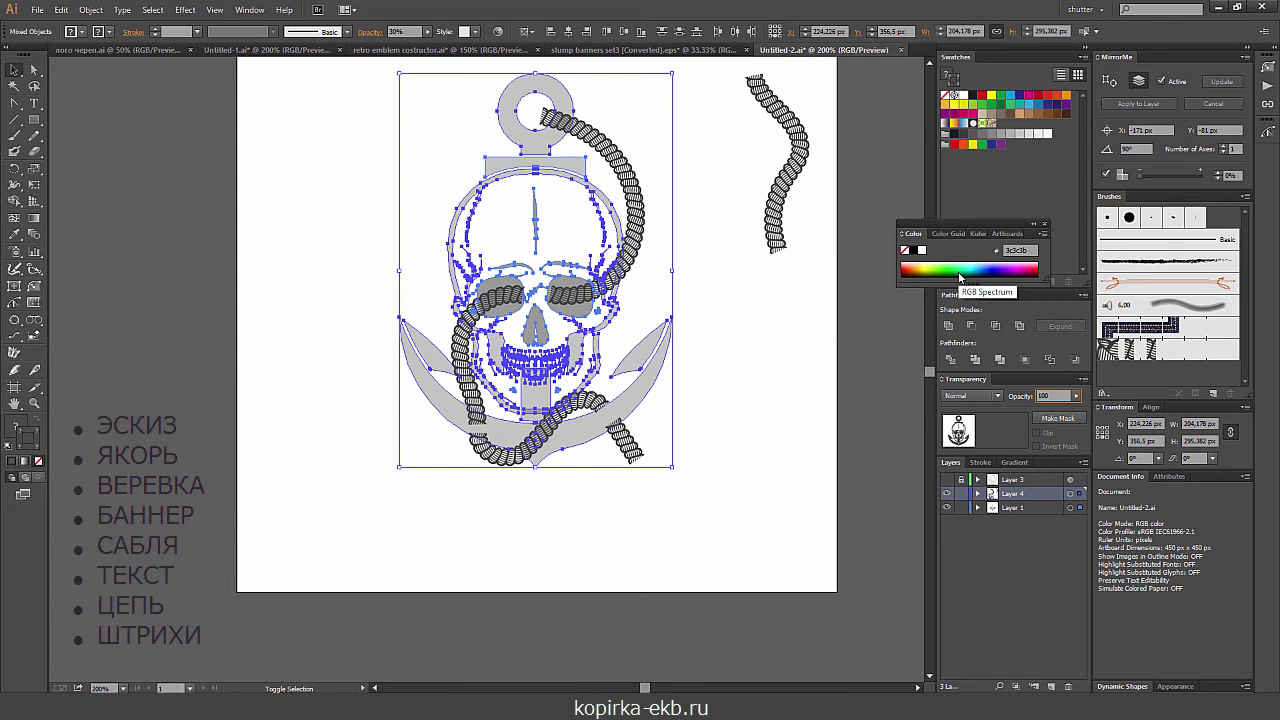
key(Return)
key(minus)
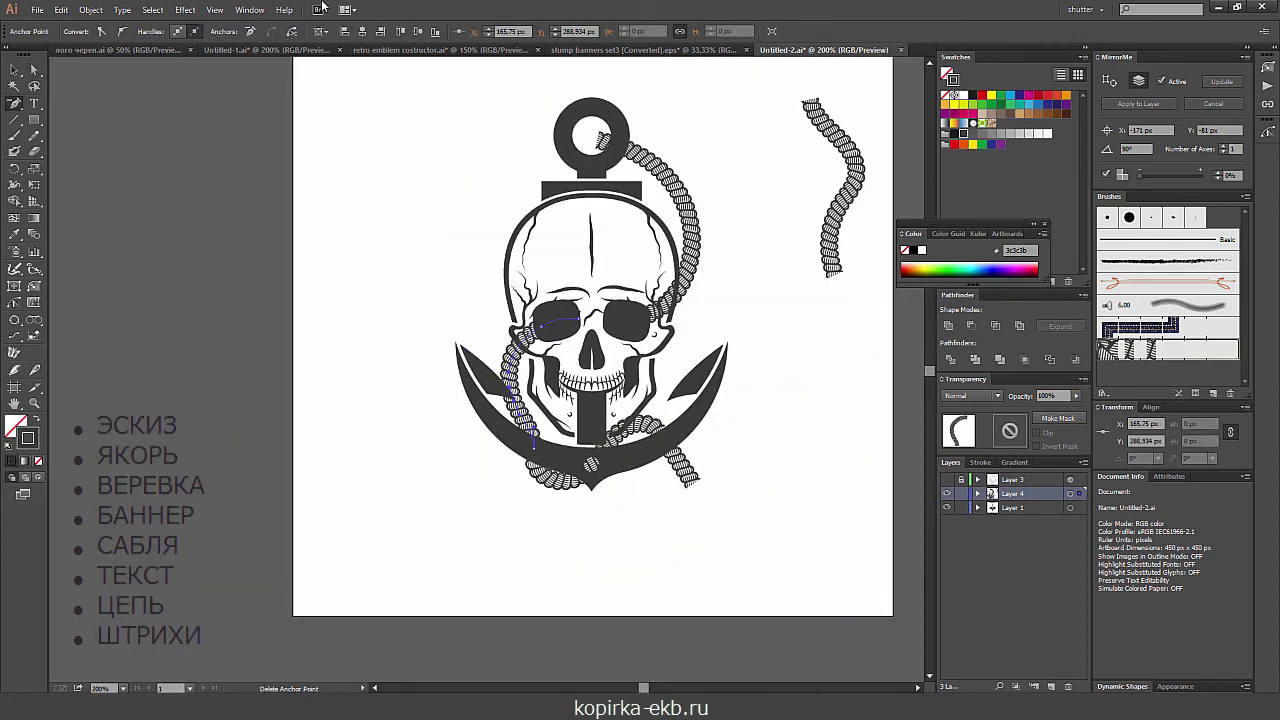
key(ctrl+minus)
key(ctrl+equal)
key(ctrl+equal)
key(ctrl+equal)
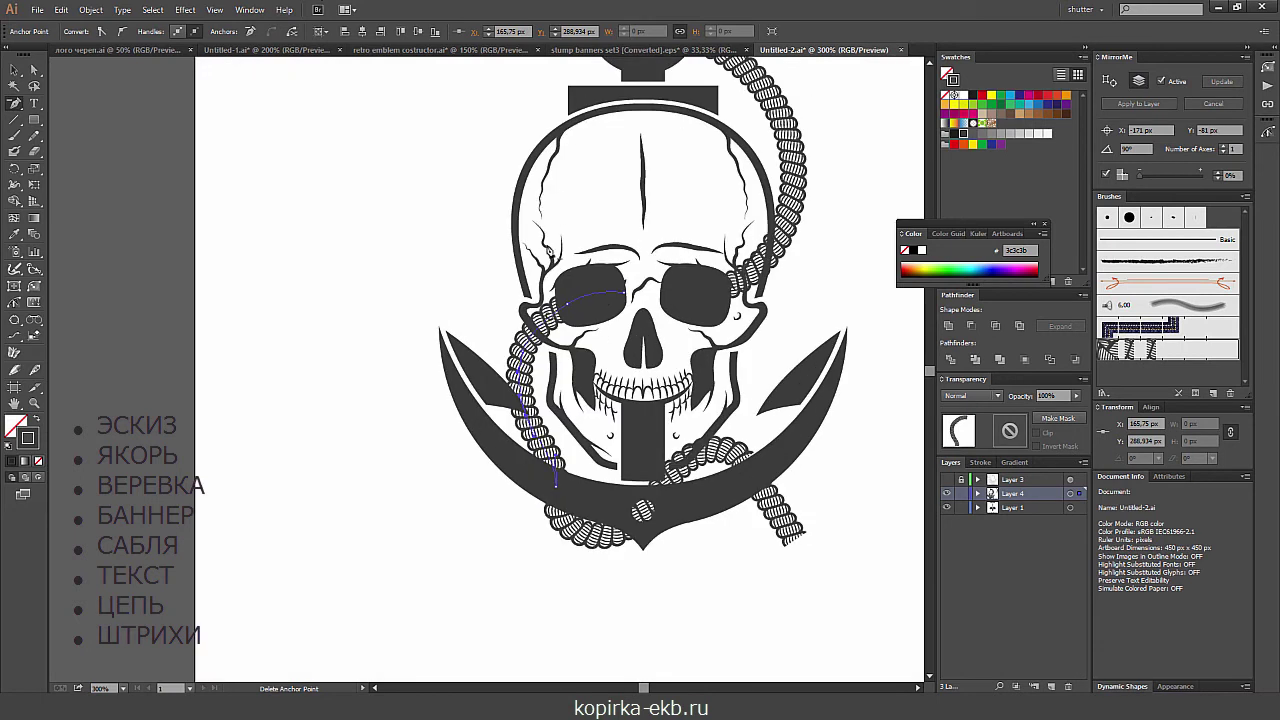
drag(797, 246, 676, 246)
key(v)
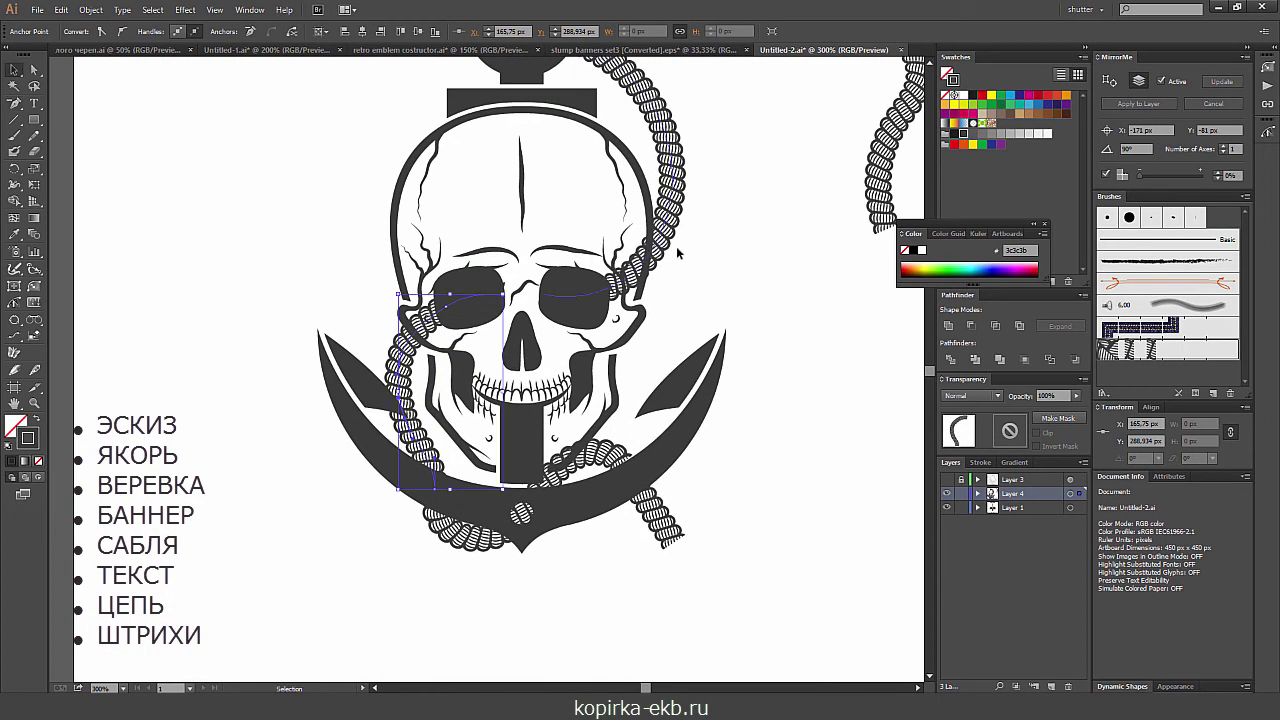
click(706, 166)
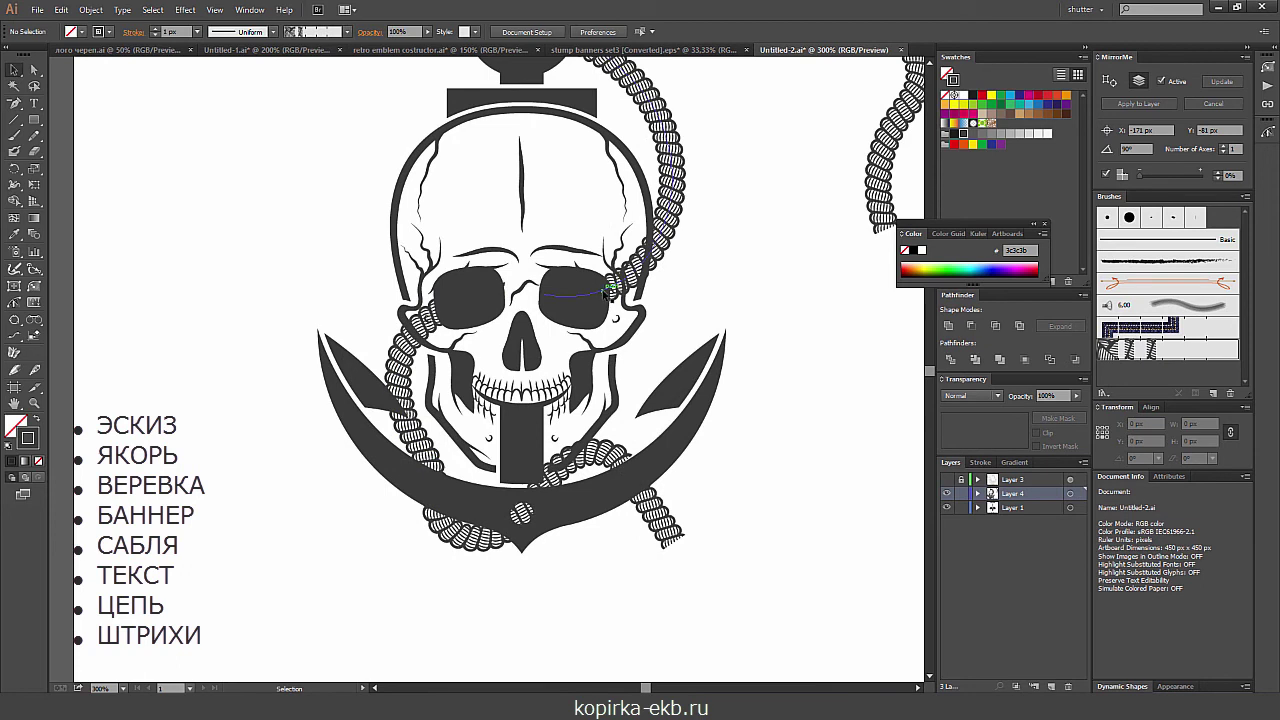
- Expand the appearance of the rope strand over the skull into outlines
click(646, 268)
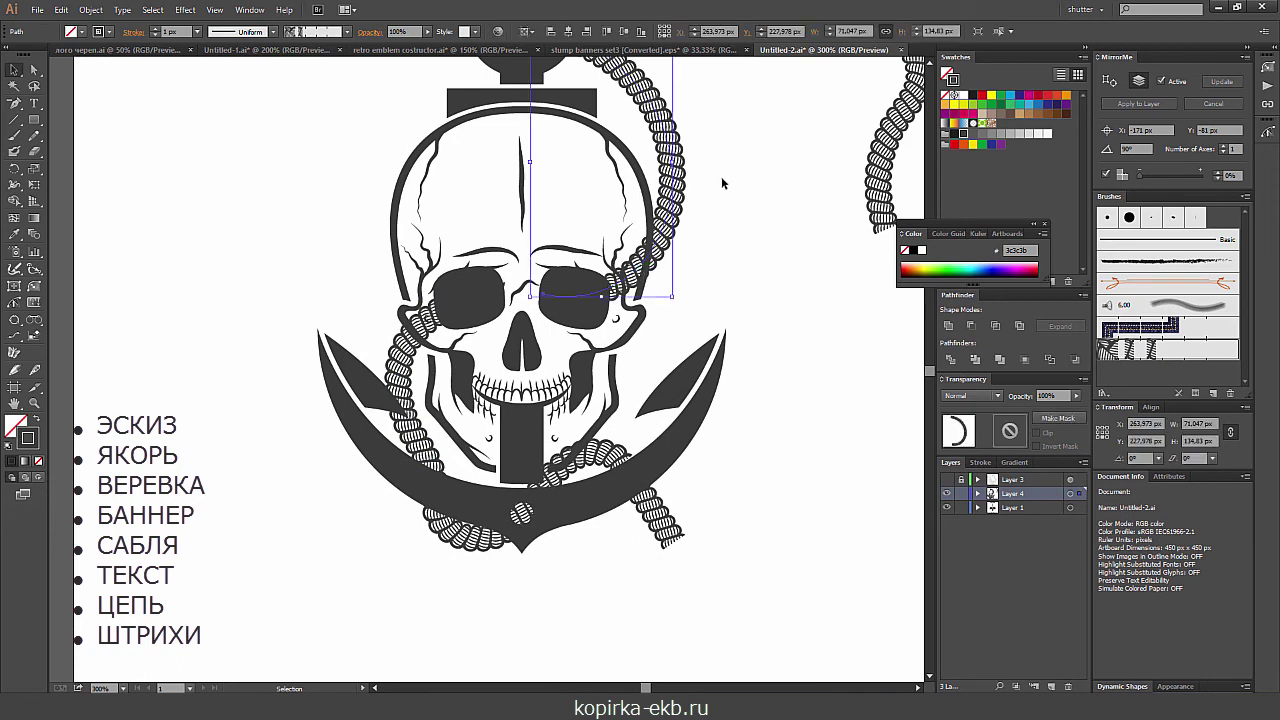
scroll(418, 119, up, 2)
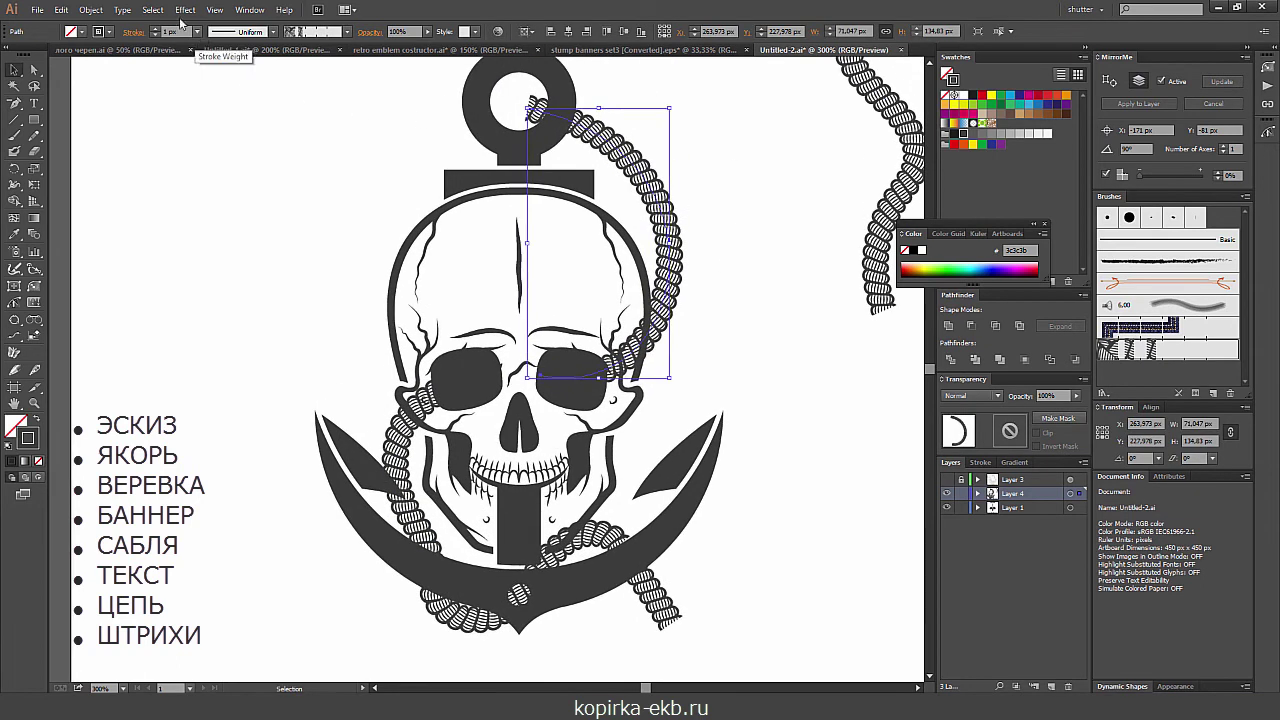
click(91, 10)
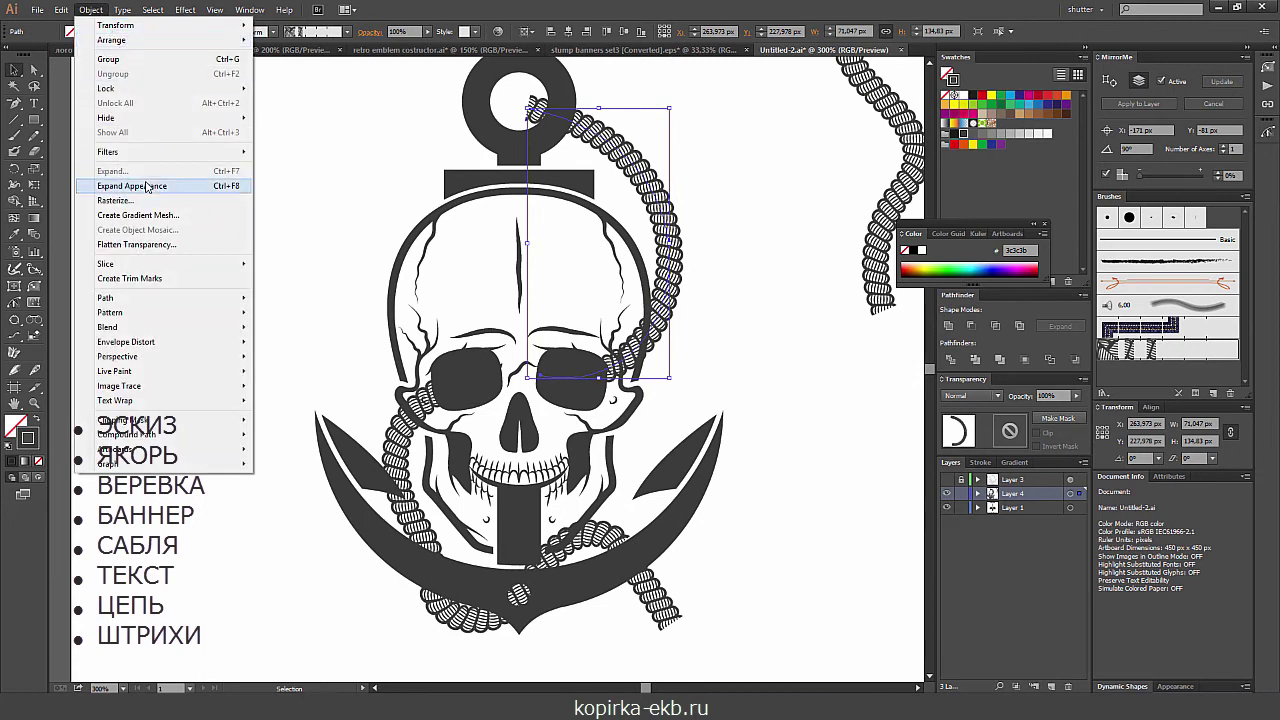
click(147, 187)
- Simplify the expanded rope at 98% Curve Precision
key(ctrl+equal)
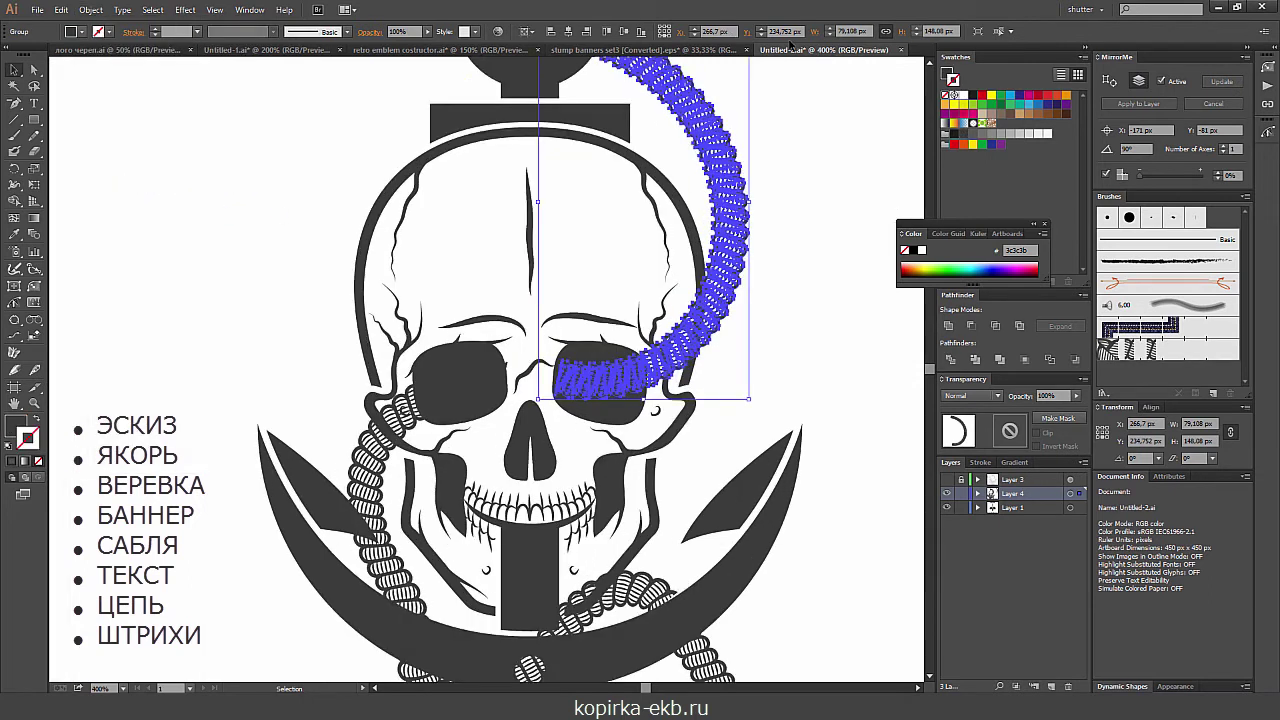
key(ctrl+equal)
drag(877, 85, 617, 285)
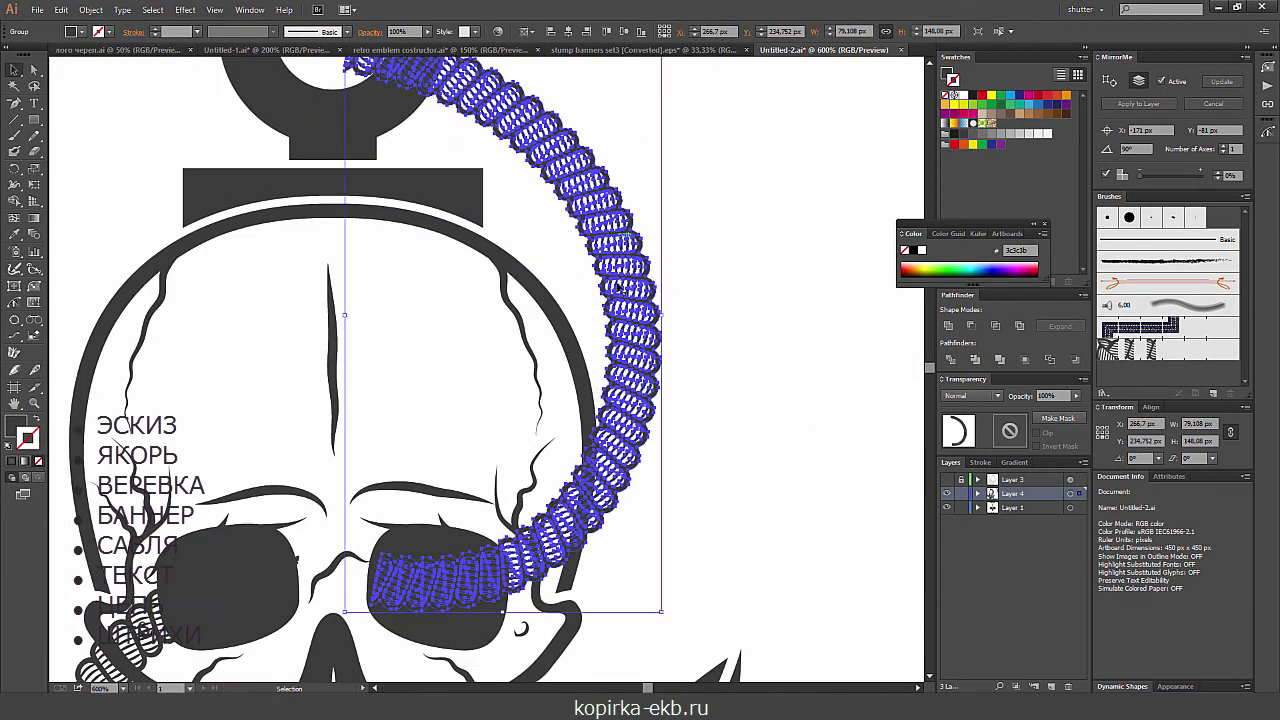
click(91, 10)
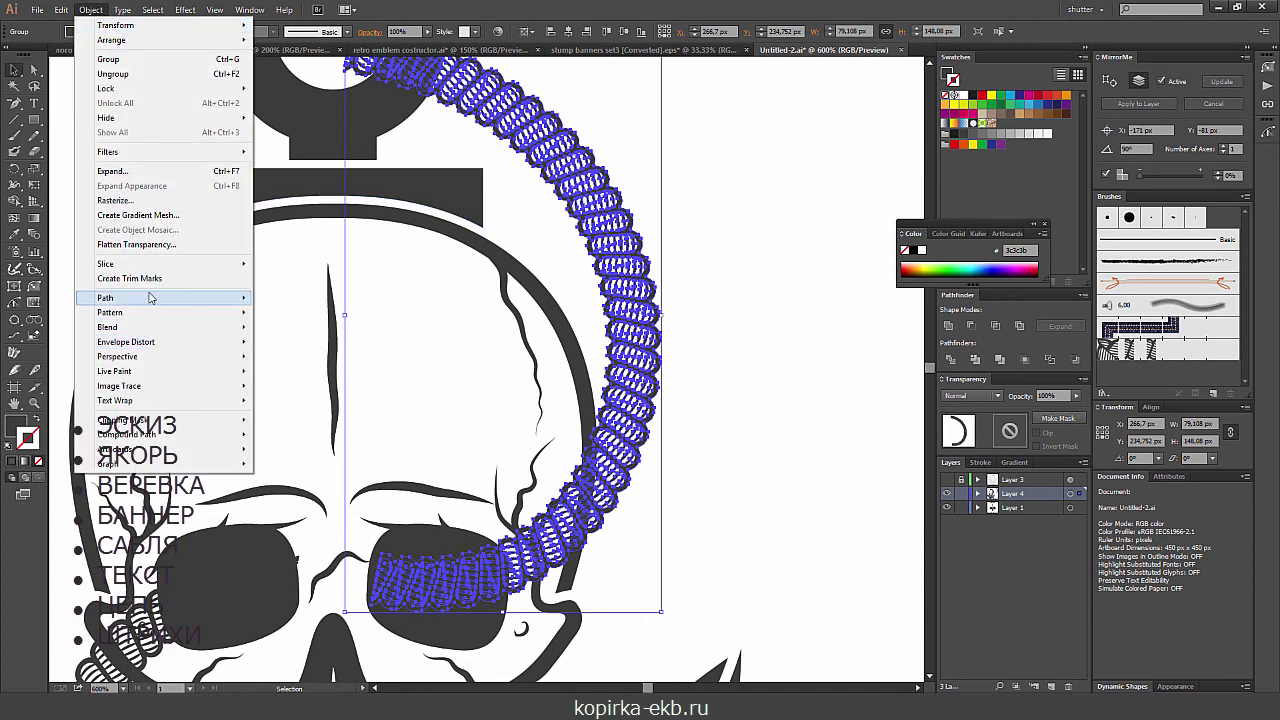
mouse_move(150, 298)
click(299, 396)
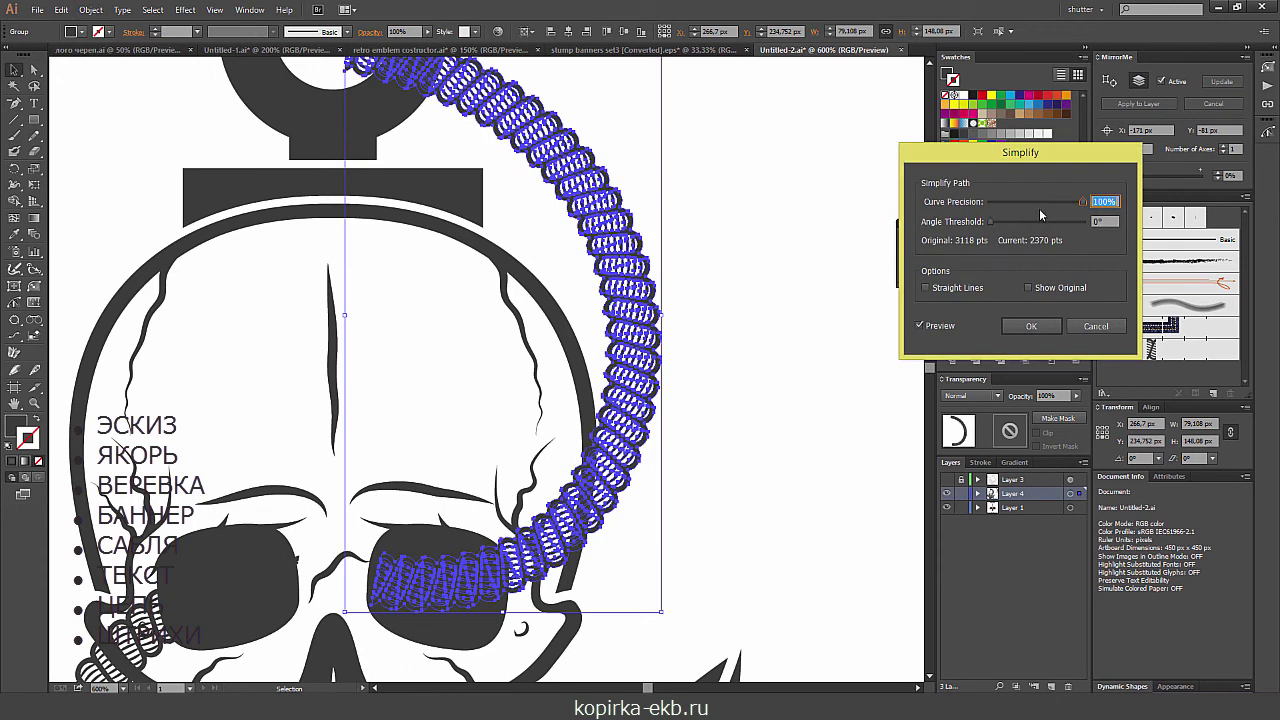
drag(1085, 202, 1082, 202)
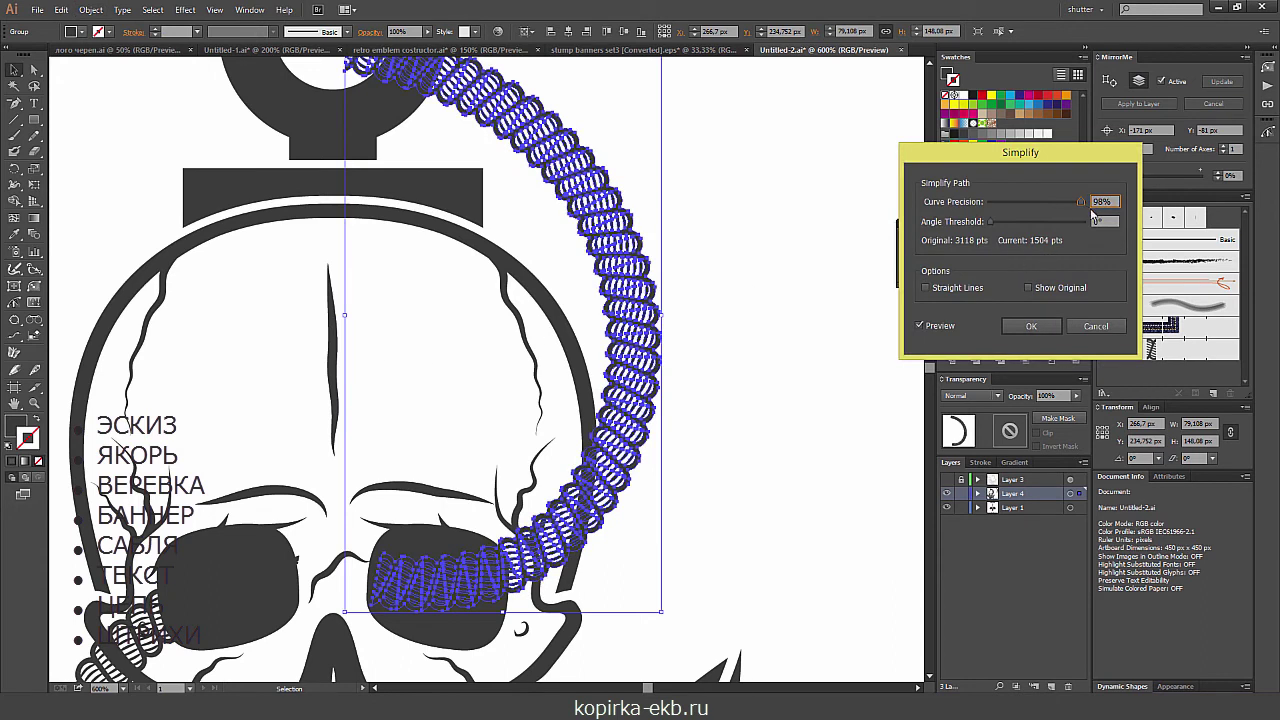
click(1030, 325)
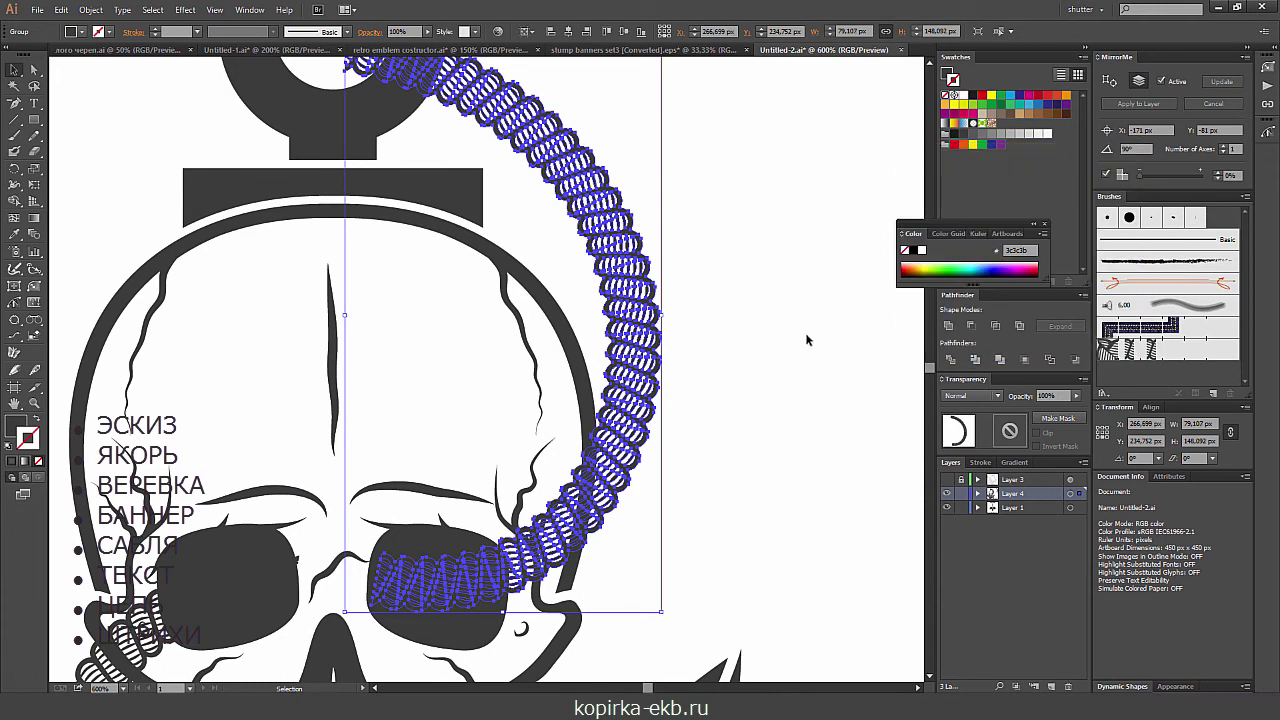
click(849, 196)
- Select the expanded rope group and merge its pieces into one shape
key(ctrl+plus)
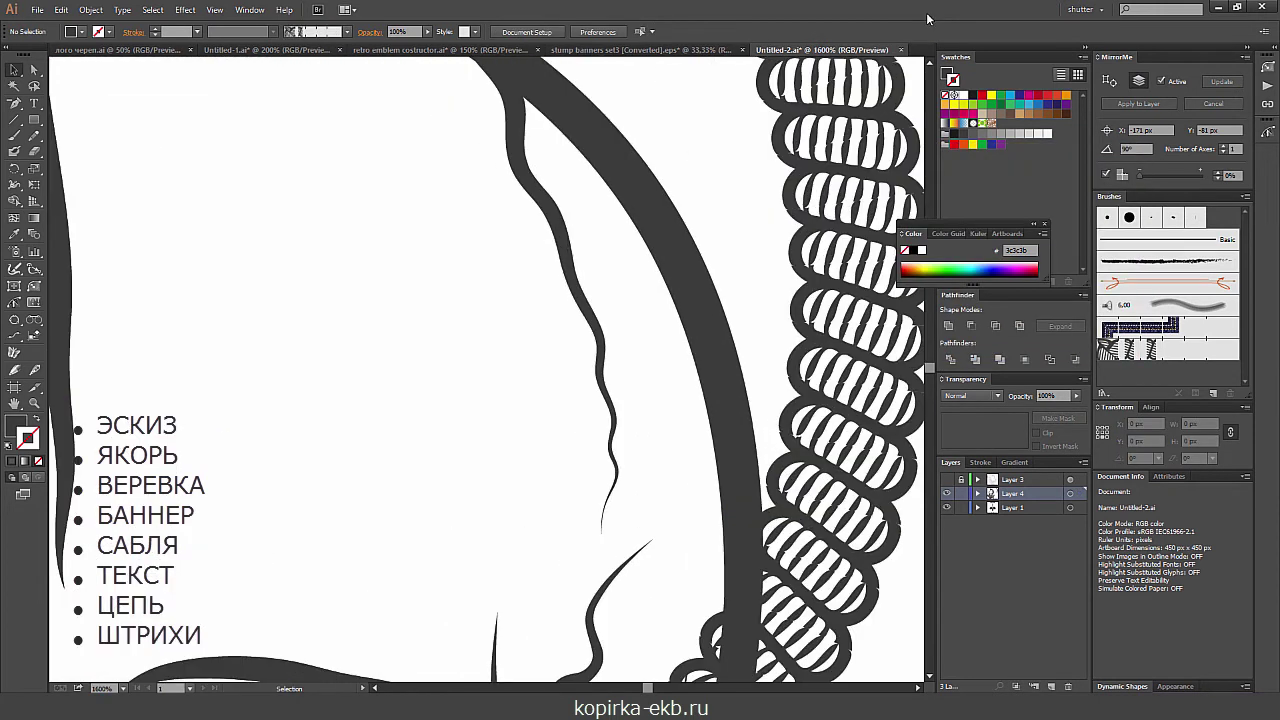
key(ctrl+minus)
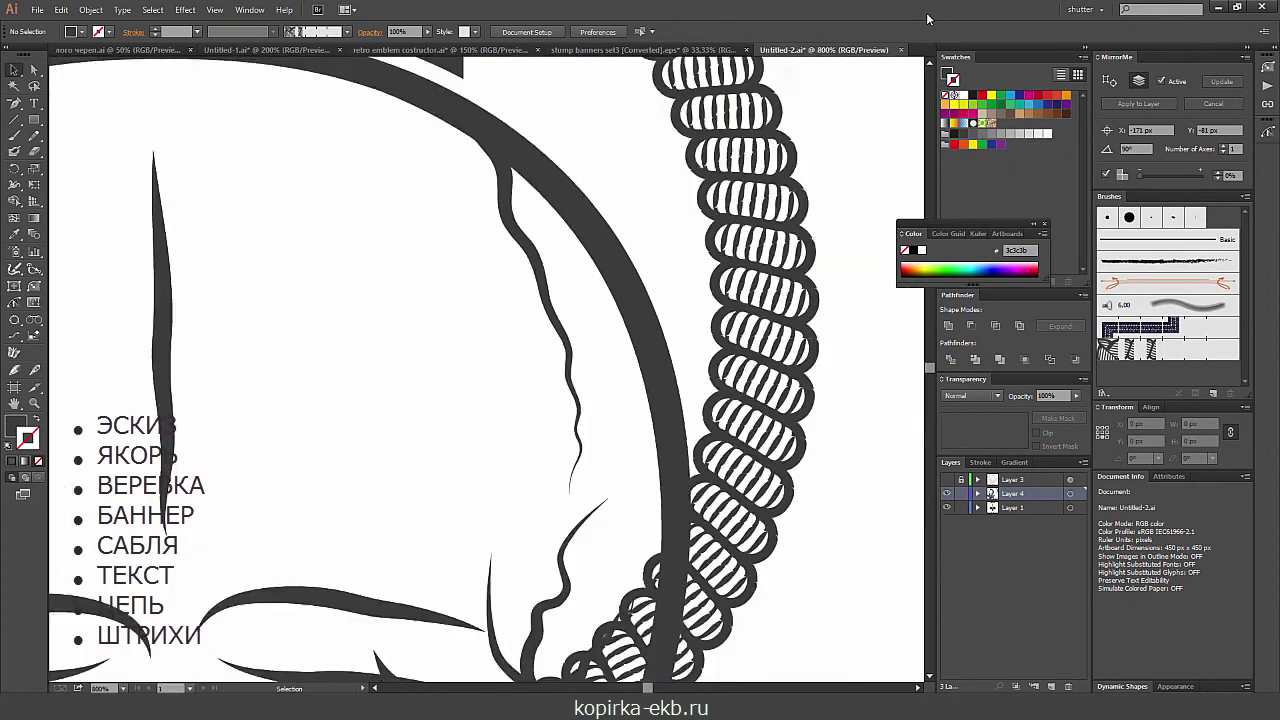
key(ctrl+minus)
key(ctrl+z)
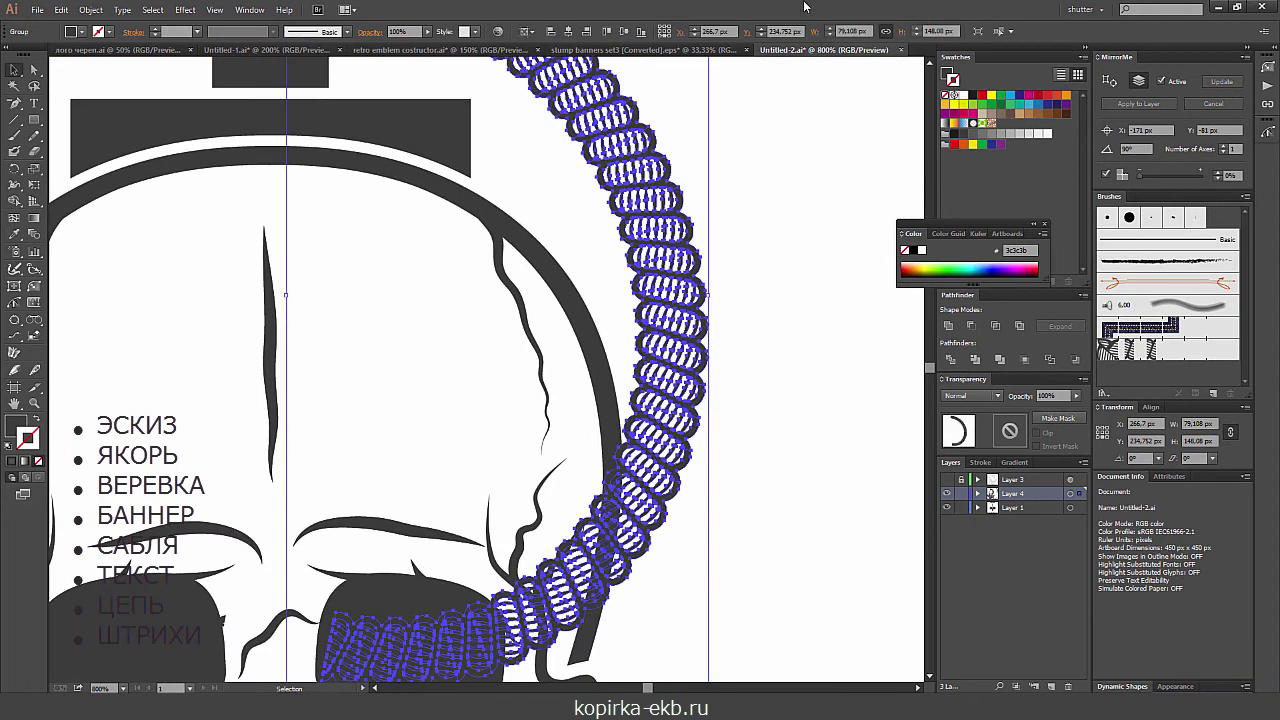
key(ctrl+plus)
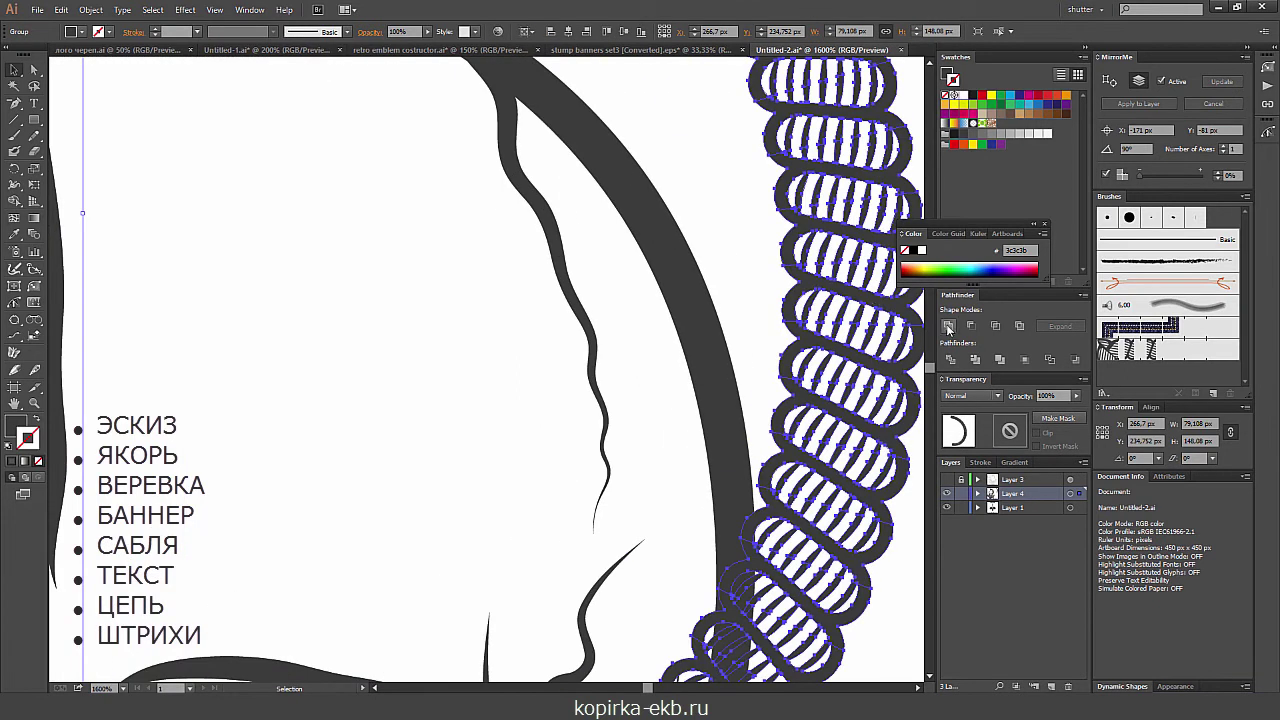
click(949, 327)
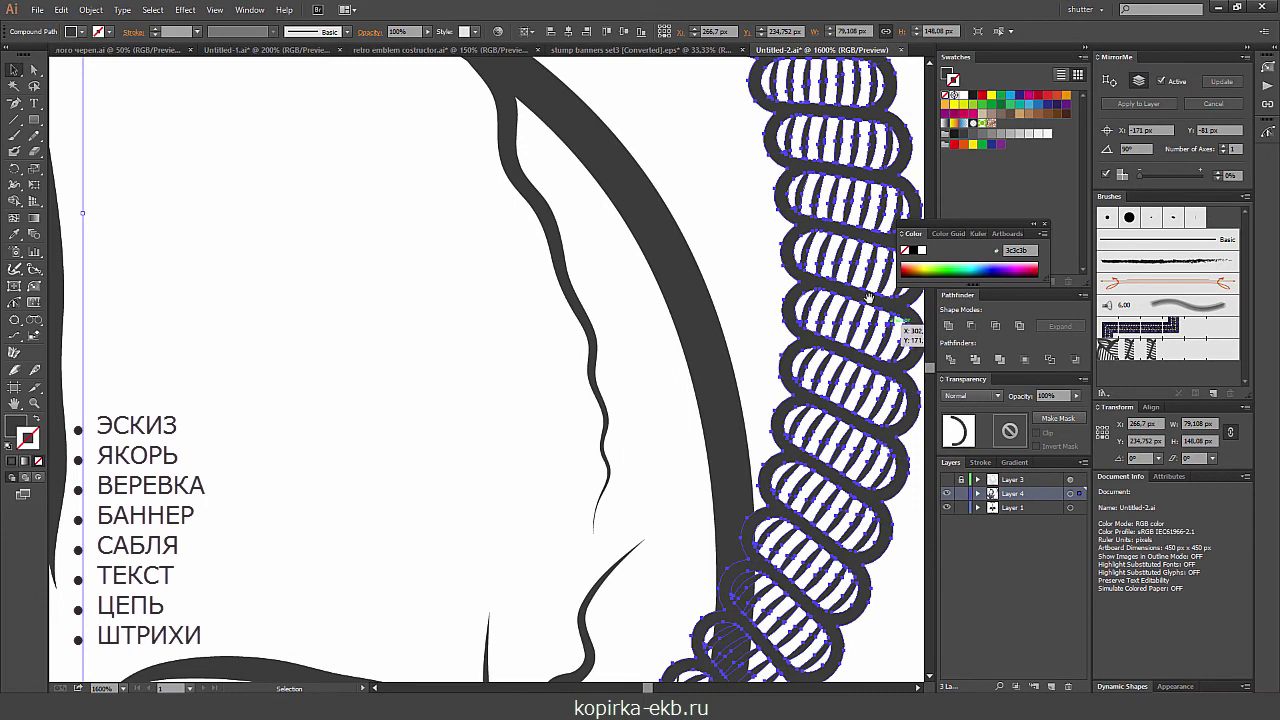
drag(869, 298, 747, 120)
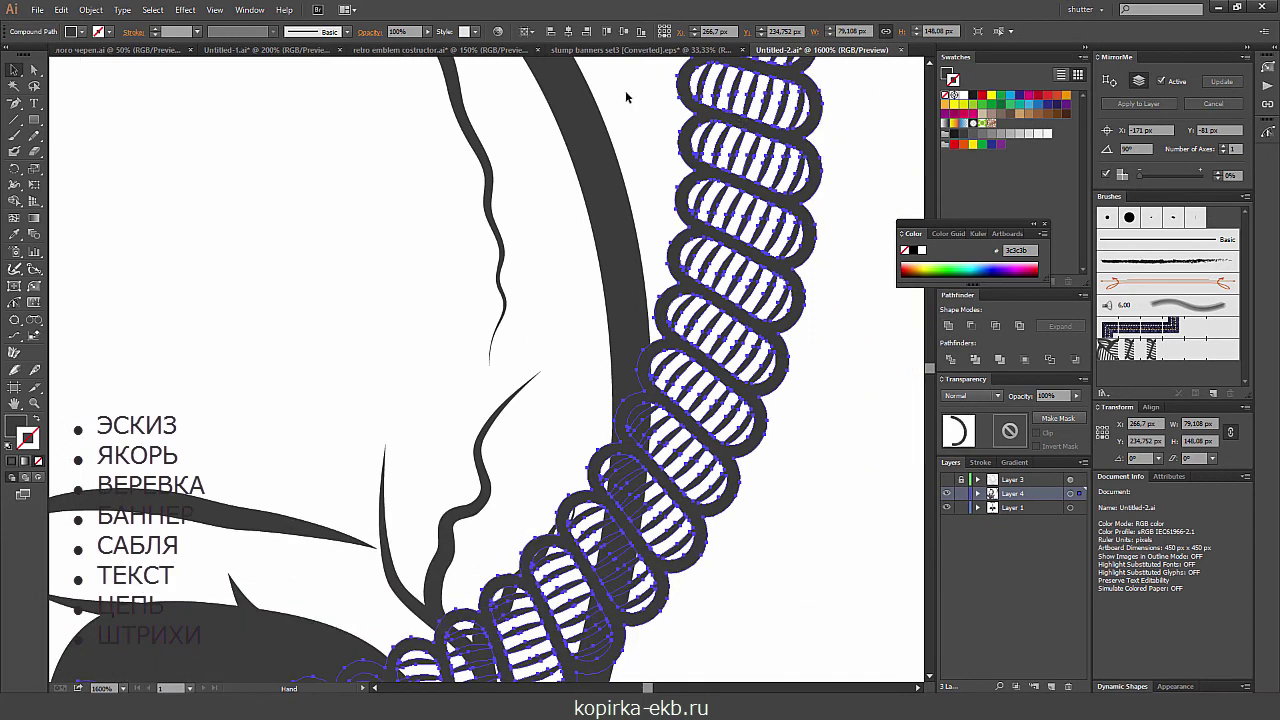
- Simplify the merged rope path
click(91, 10)
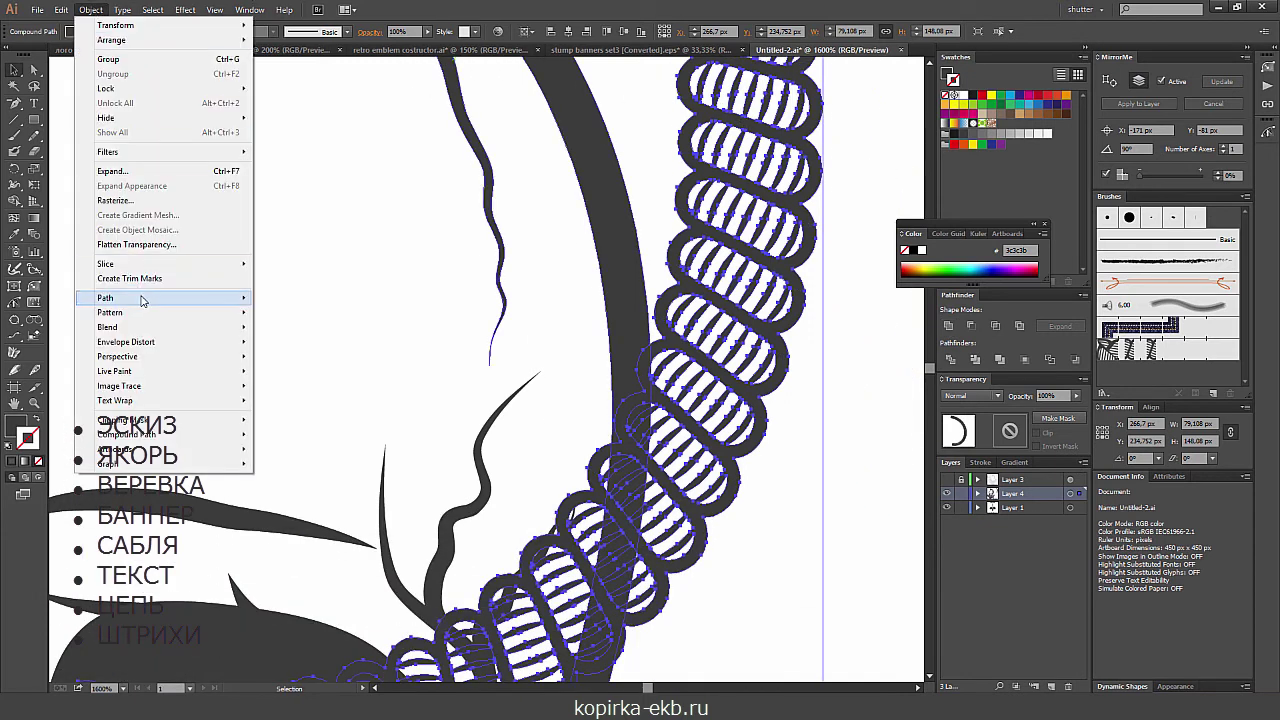
mouse_move(105, 298)
click(304, 400)
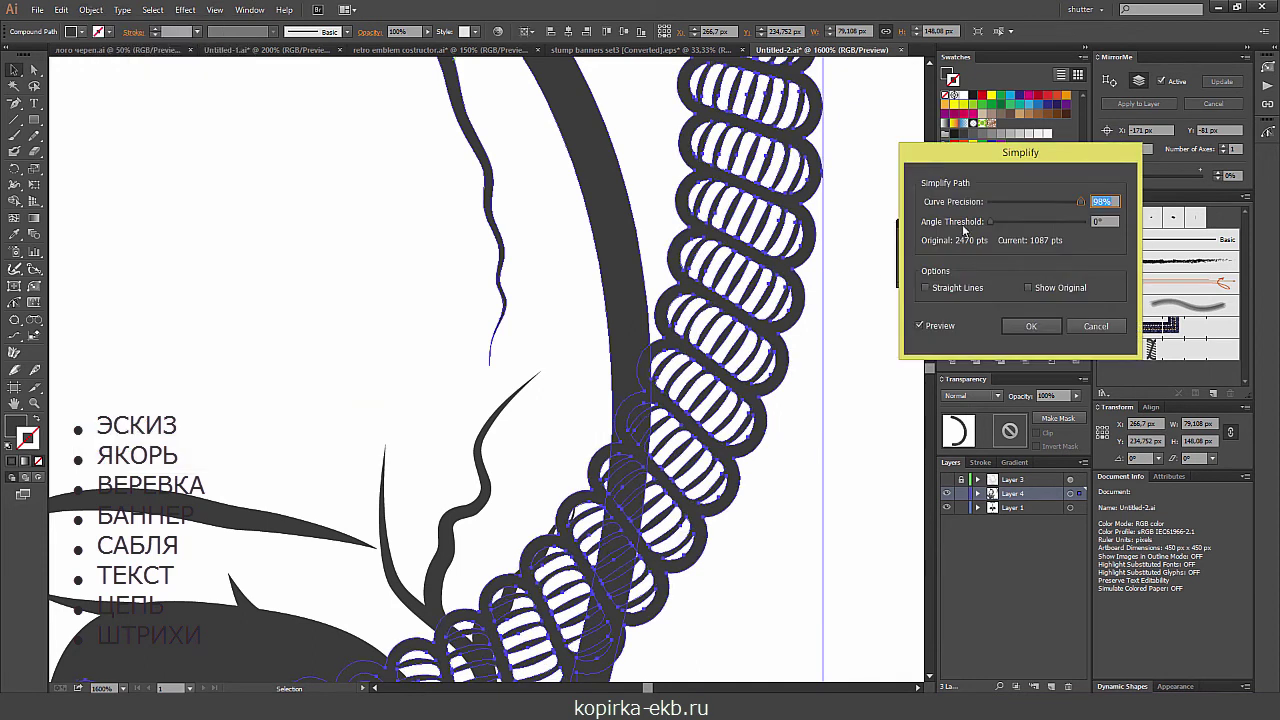
click(1030, 326)
click(870, 330)
- Select the rope compound path and give it a dark 3 px stroke
drag(851, 174, 800, 400)
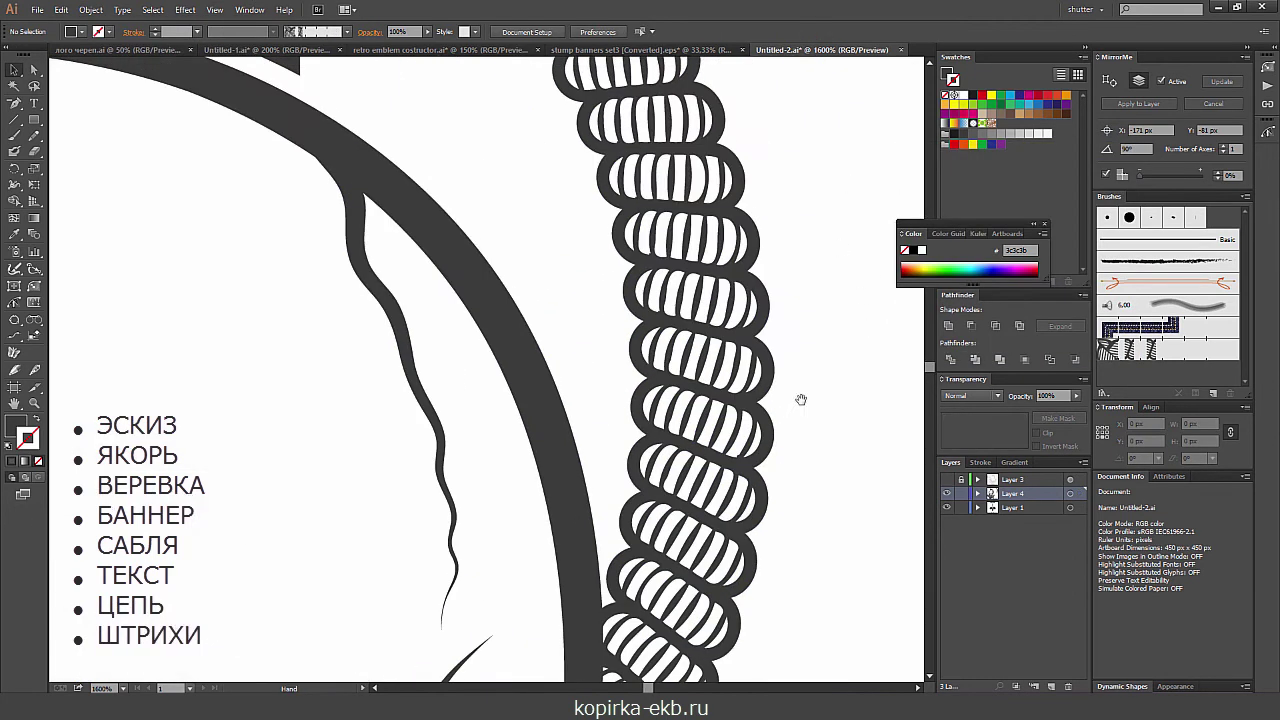
drag(816, 312, 817, 484)
key(ctrl+minus)
key(ctrl+minus)
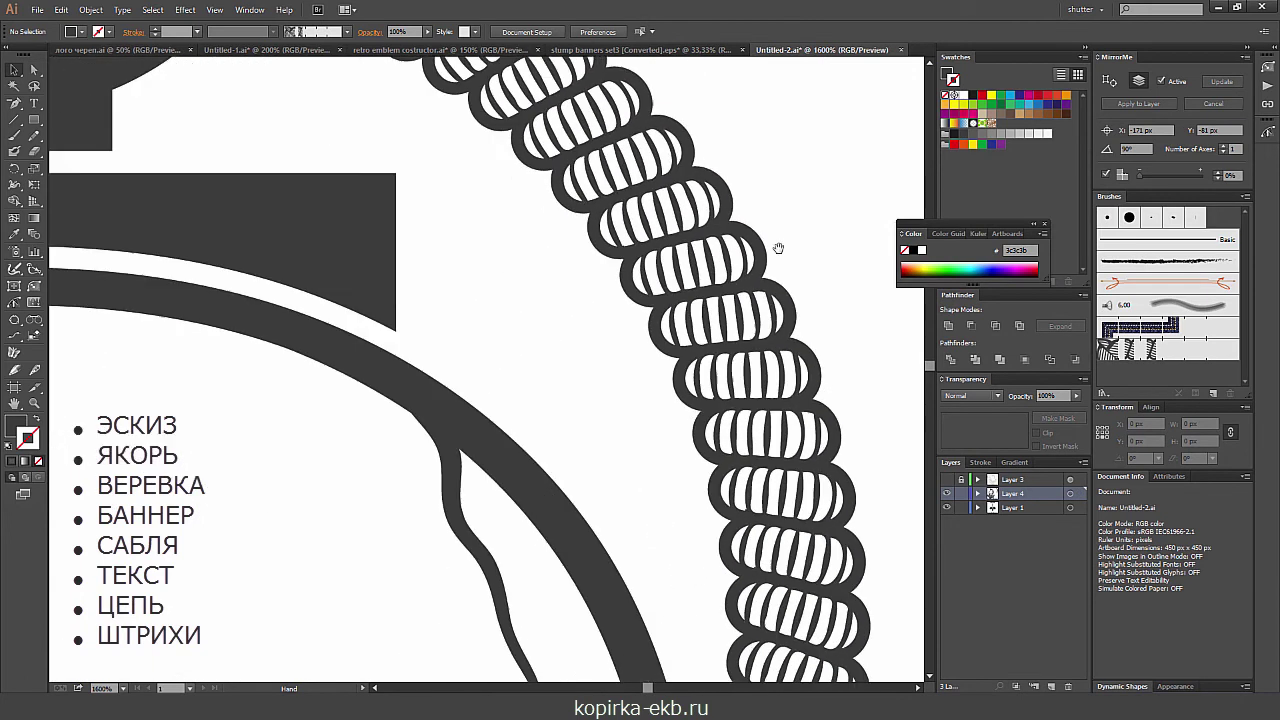
mouse_move(548, 330)
mouse_down()
mouse_move(630, 415)
mouse_move(654, 286)
mouse_move(686, 240)
mouse_move(700, 100)
mouse_up()
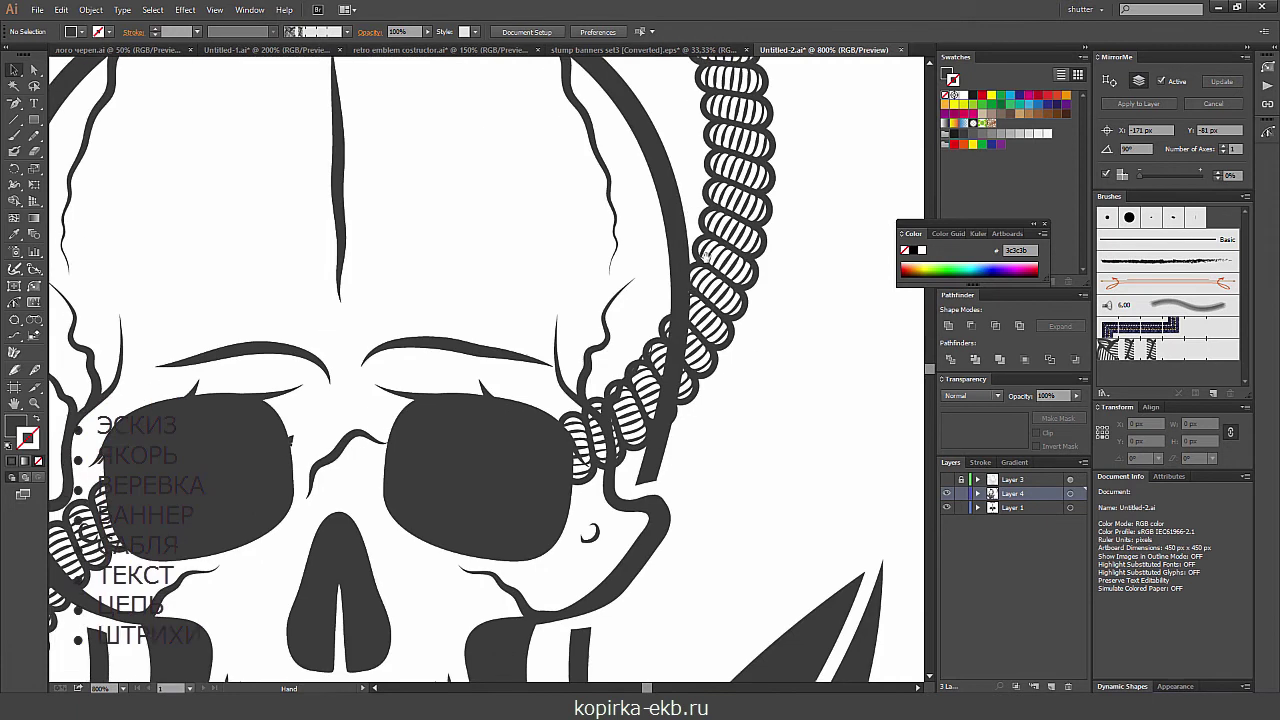
click(657, 350)
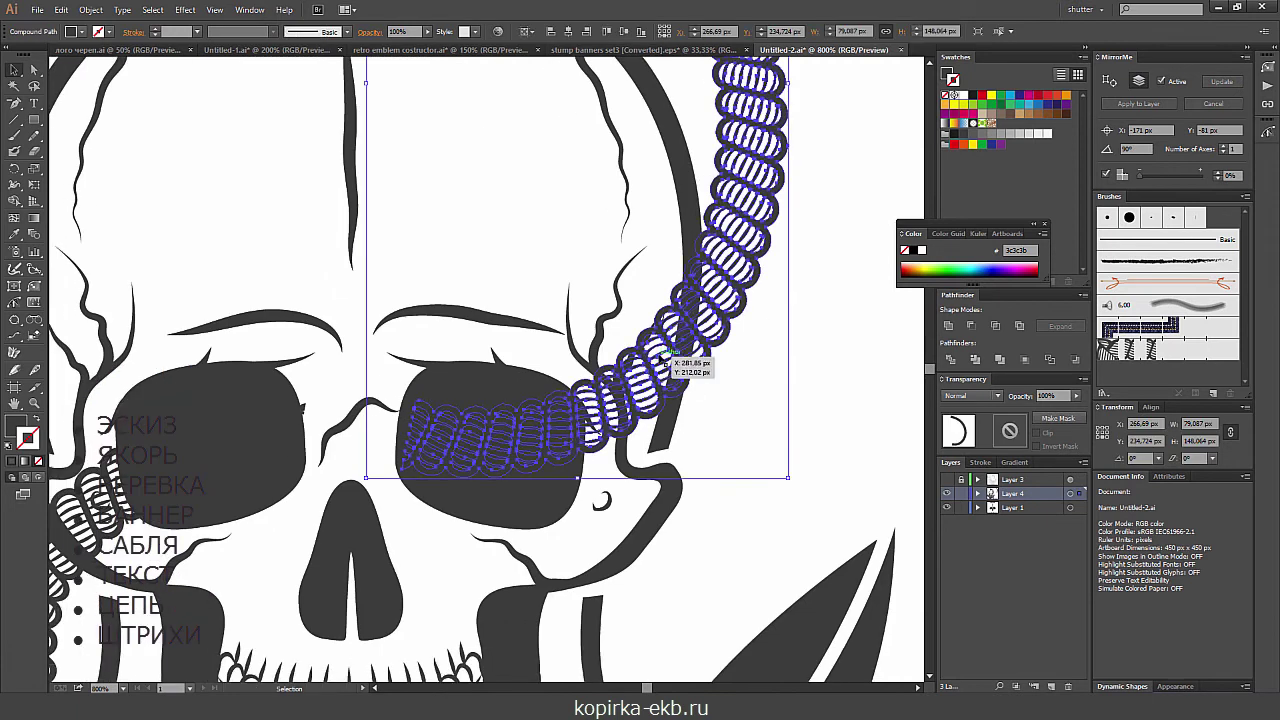
key(ctrl+minus)
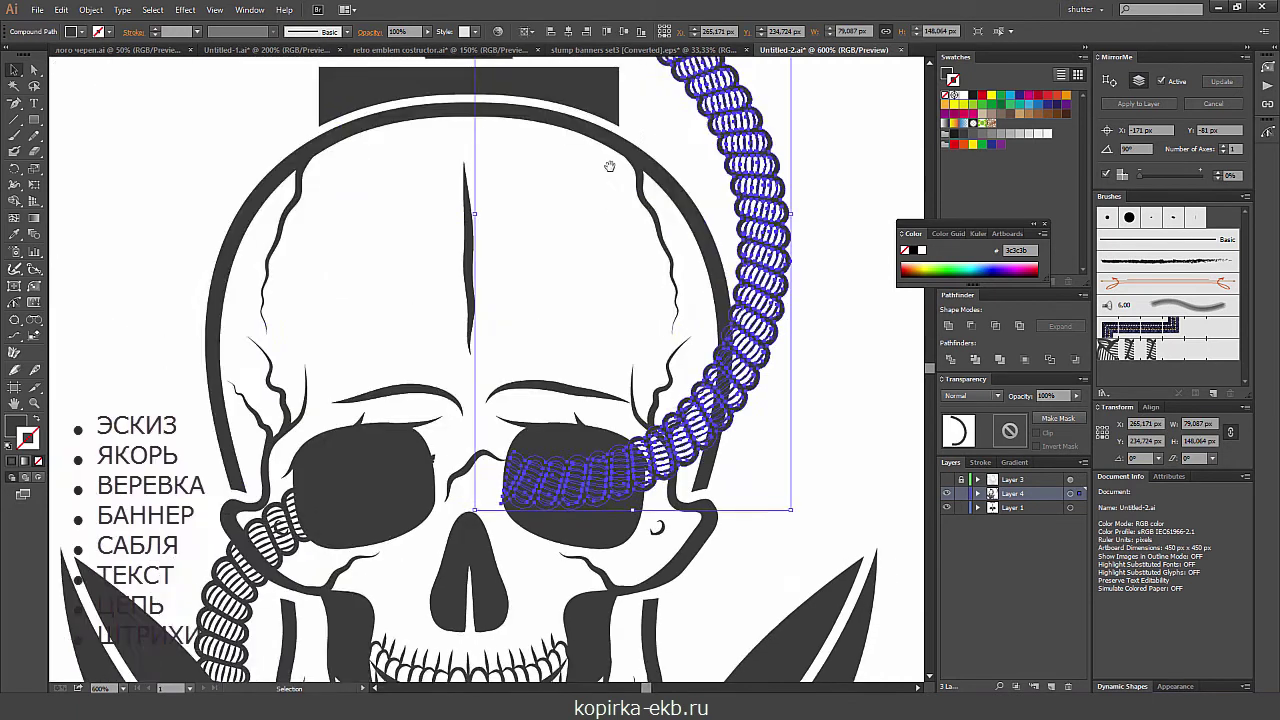
scroll(487, 368, up, 3)
key(shift+x)
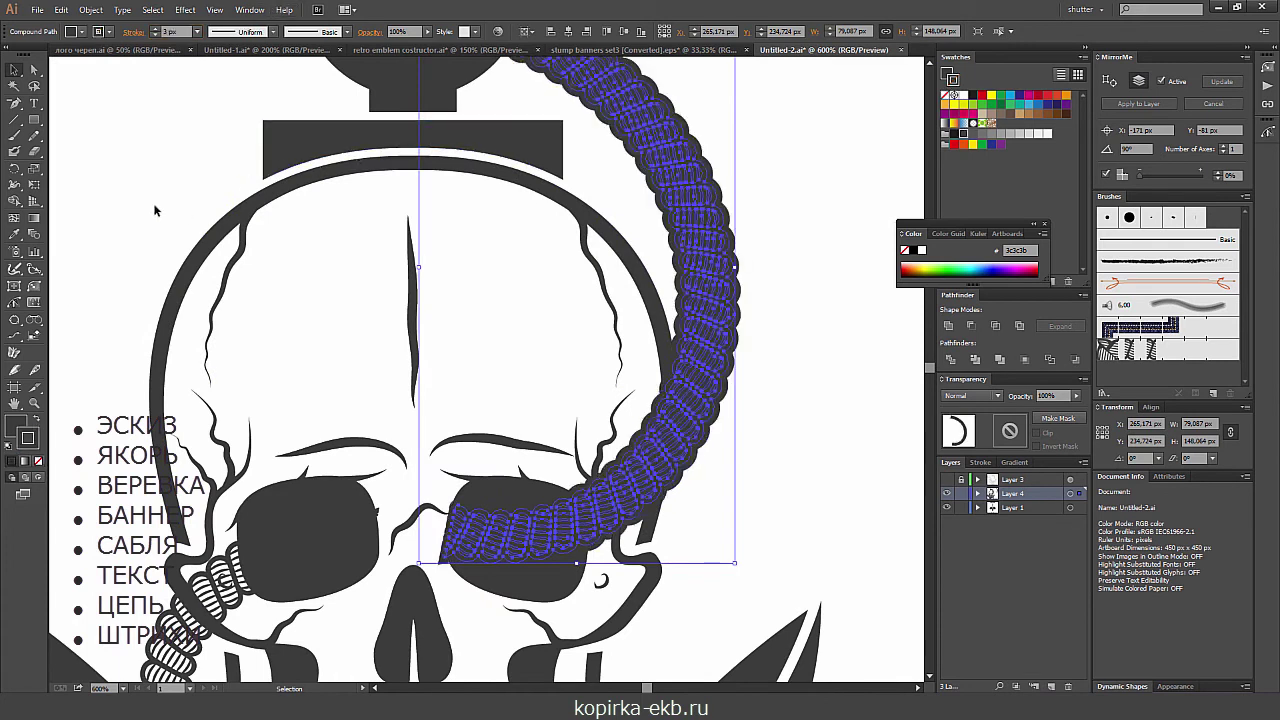
- Set the rope's stroke to CMYK Magenta and convert it with Outline Stroke
click(107, 31)
click(95, 57)
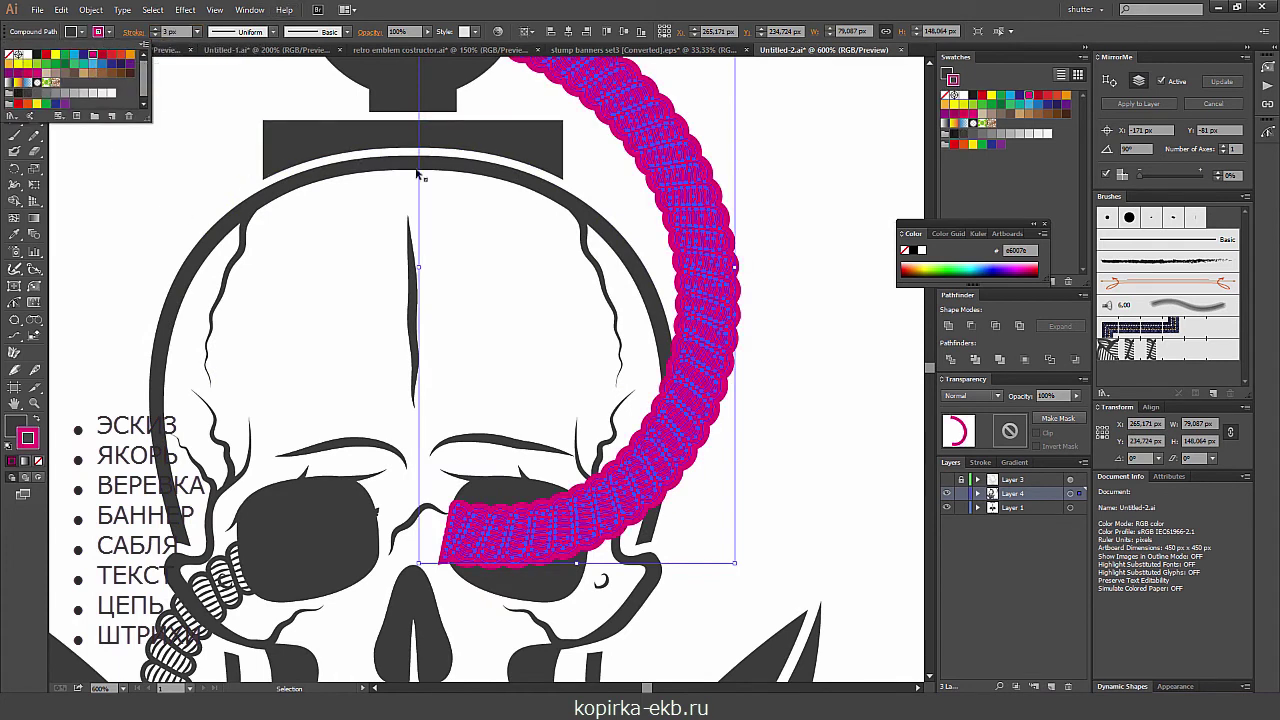
click(775, 202)
key(a)
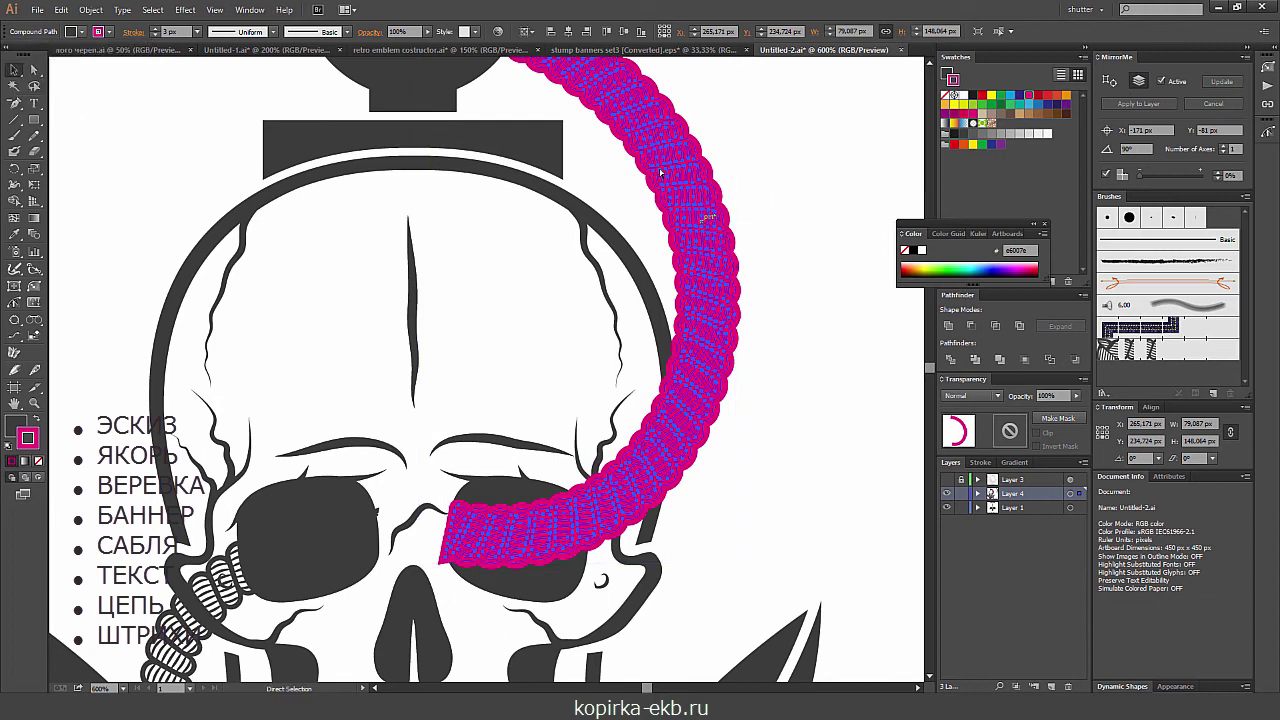
key(v)
click(715, 195)
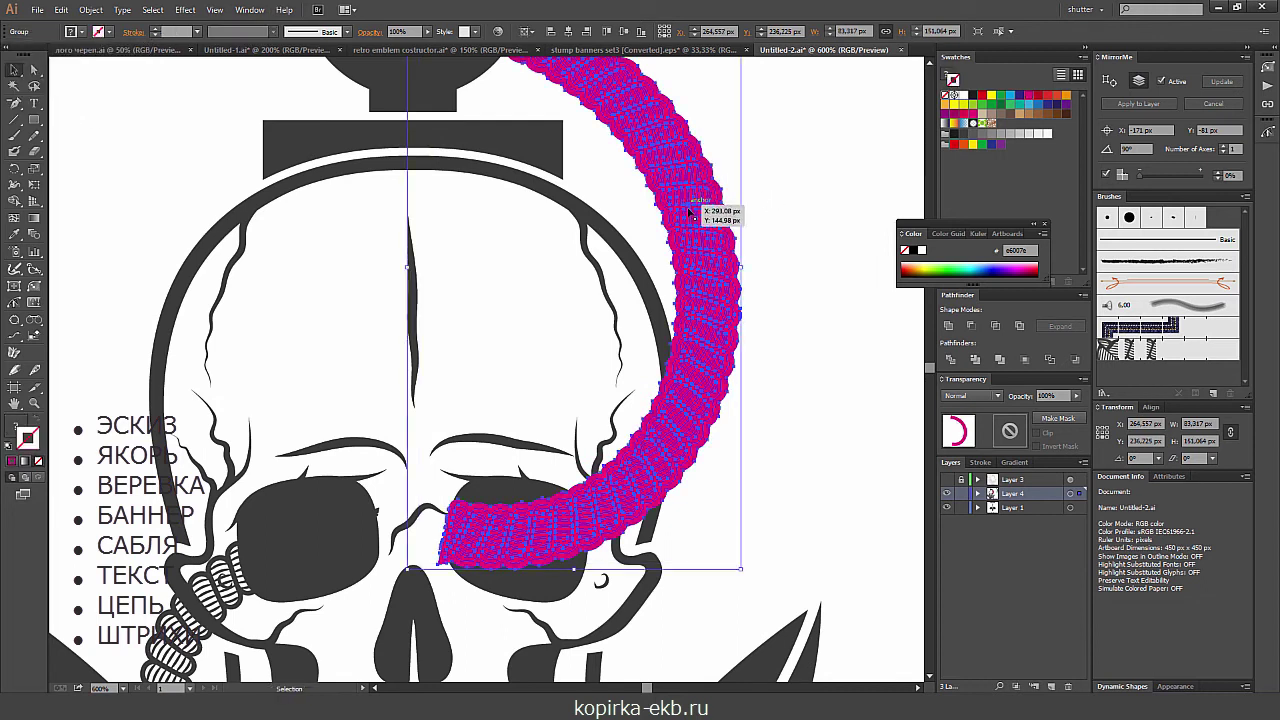
click(91, 10)
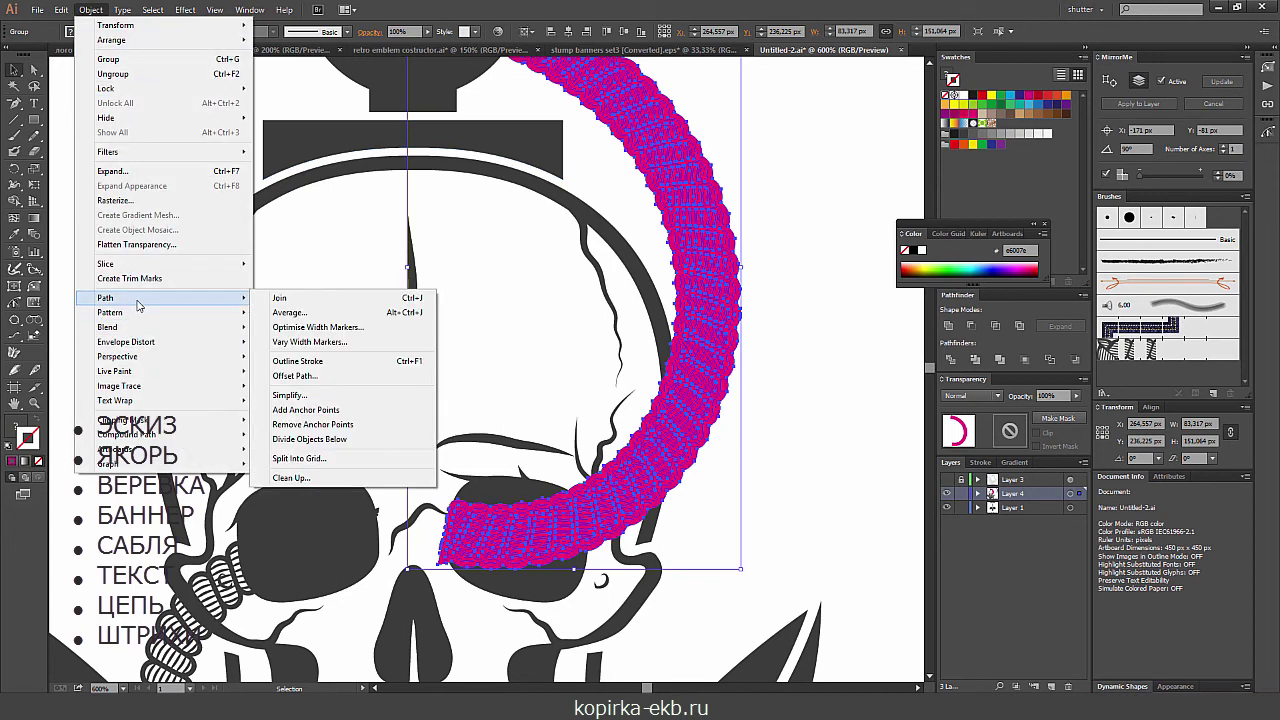
click(302, 362)
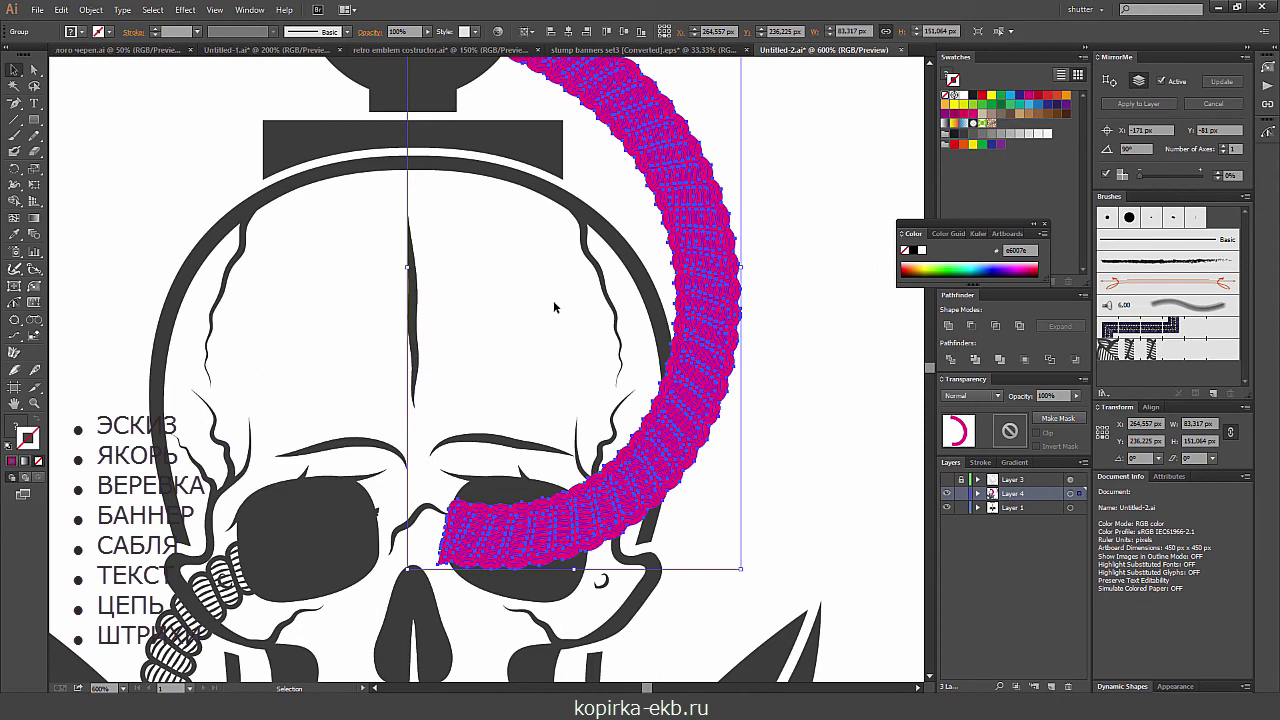
- Ungroup the outlined rope and clear the selection
right_click(651, 249)
click(700, 350)
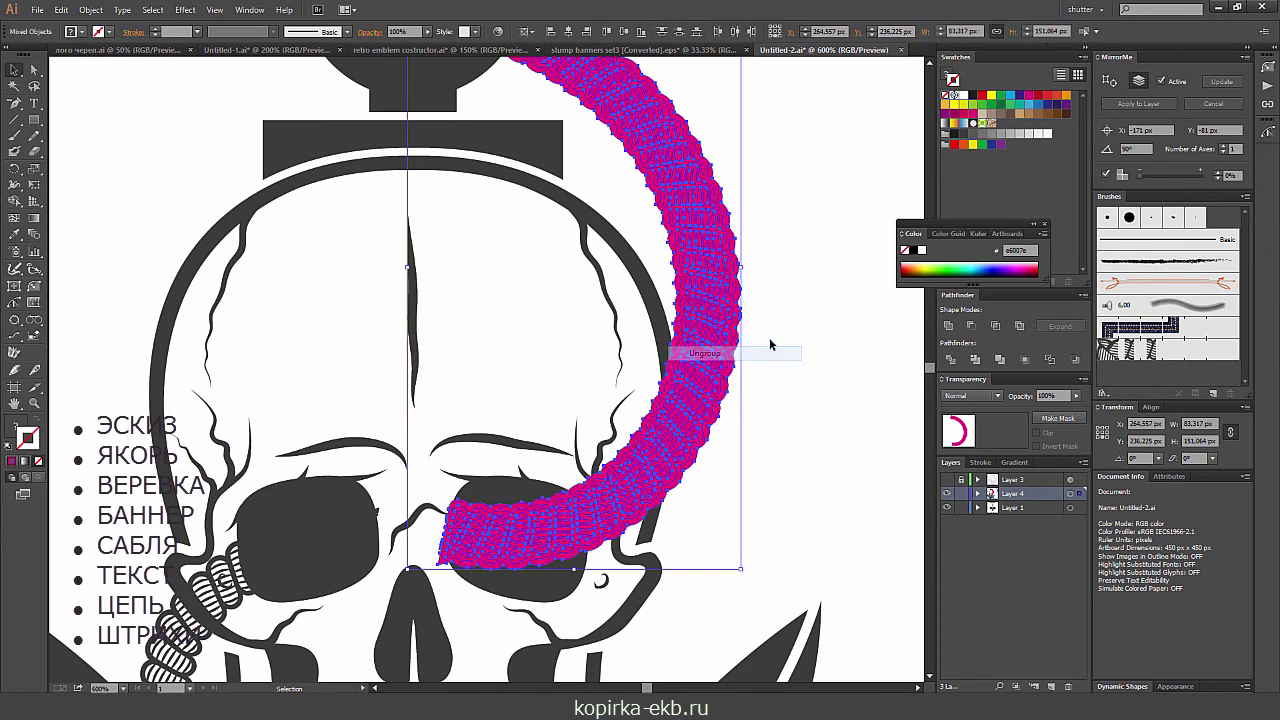
click(762, 338)
click(716, 309)
key(ctrl+shift+a)
- Select the magenta ring with the skull ring, cracks, left eye, lower skull outline and anchor ring
click(713, 305)
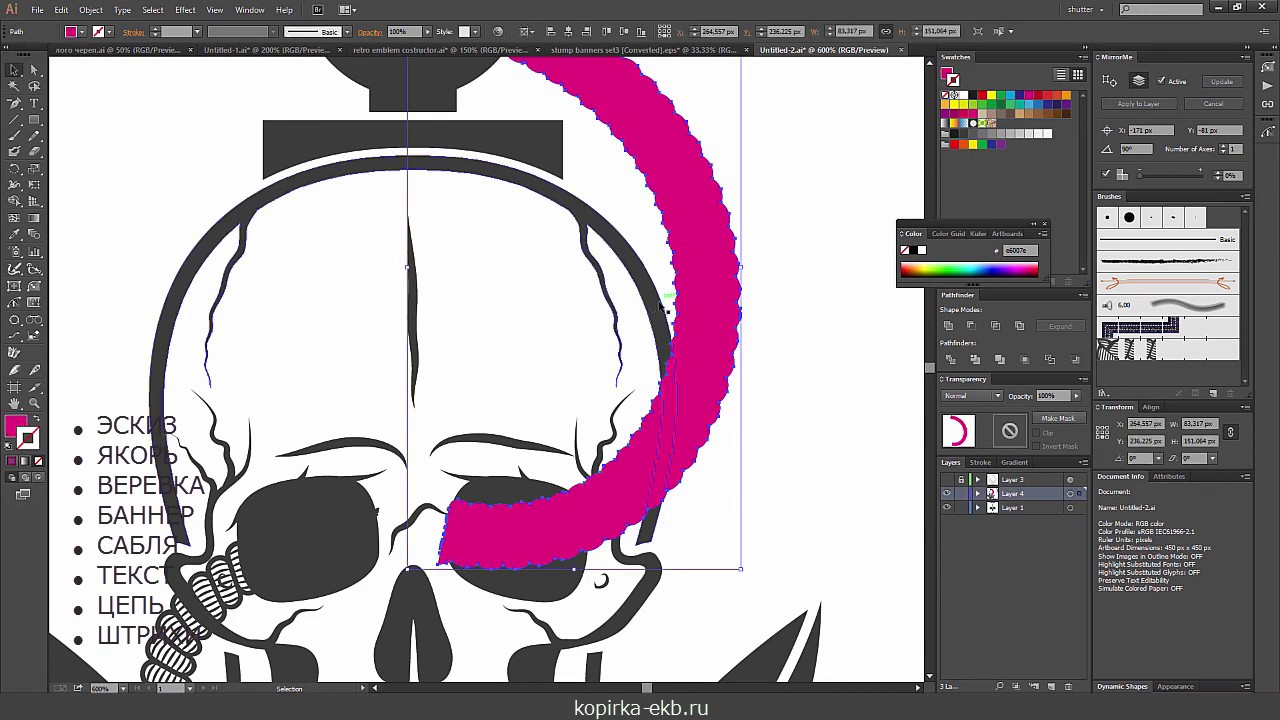
shift+click(664, 308)
shift+click(520, 488)
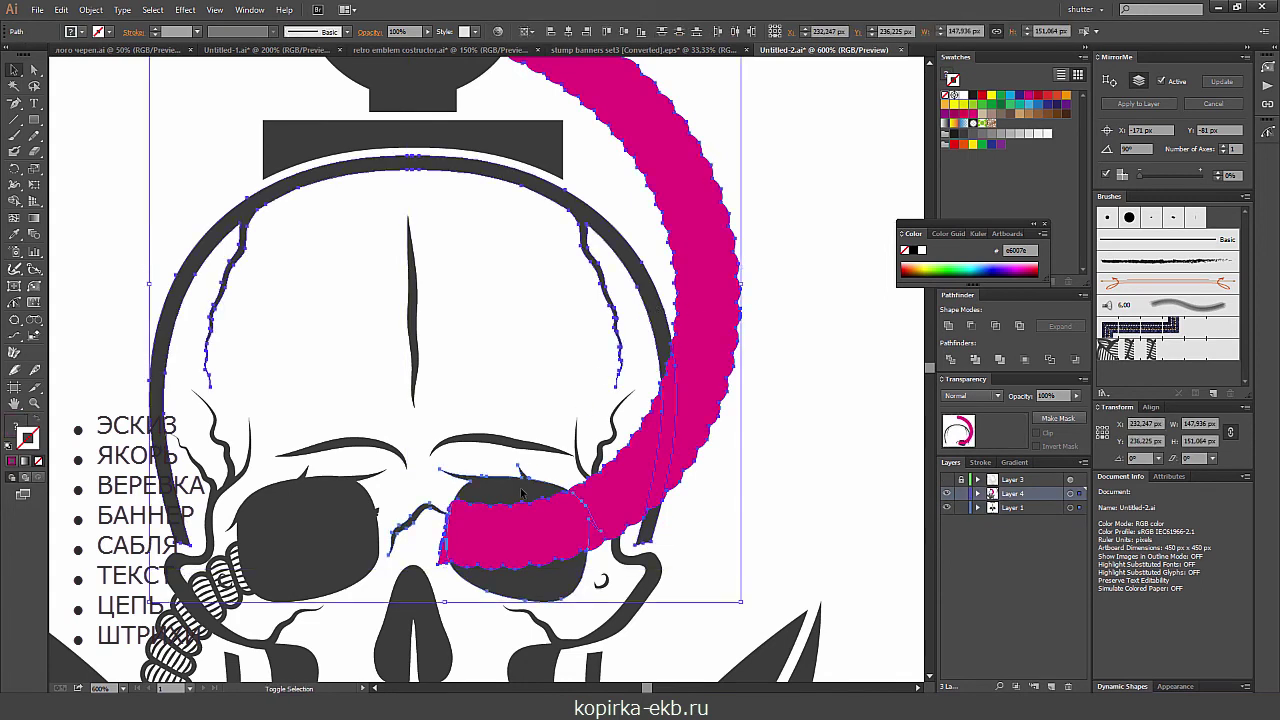
shift+click(608, 446)
shift+click(601, 450)
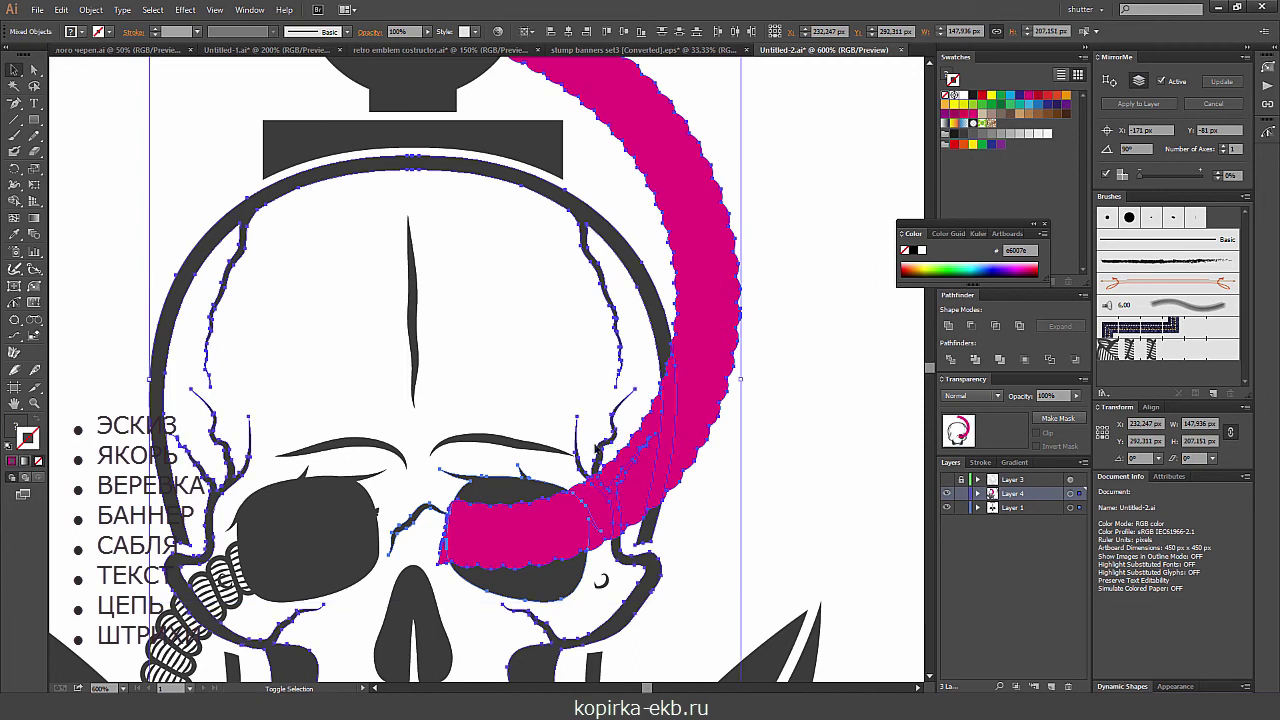
scroll(620, 385, up, 5)
shift+click(540, 230)
drag(814, 400, 741, 176)
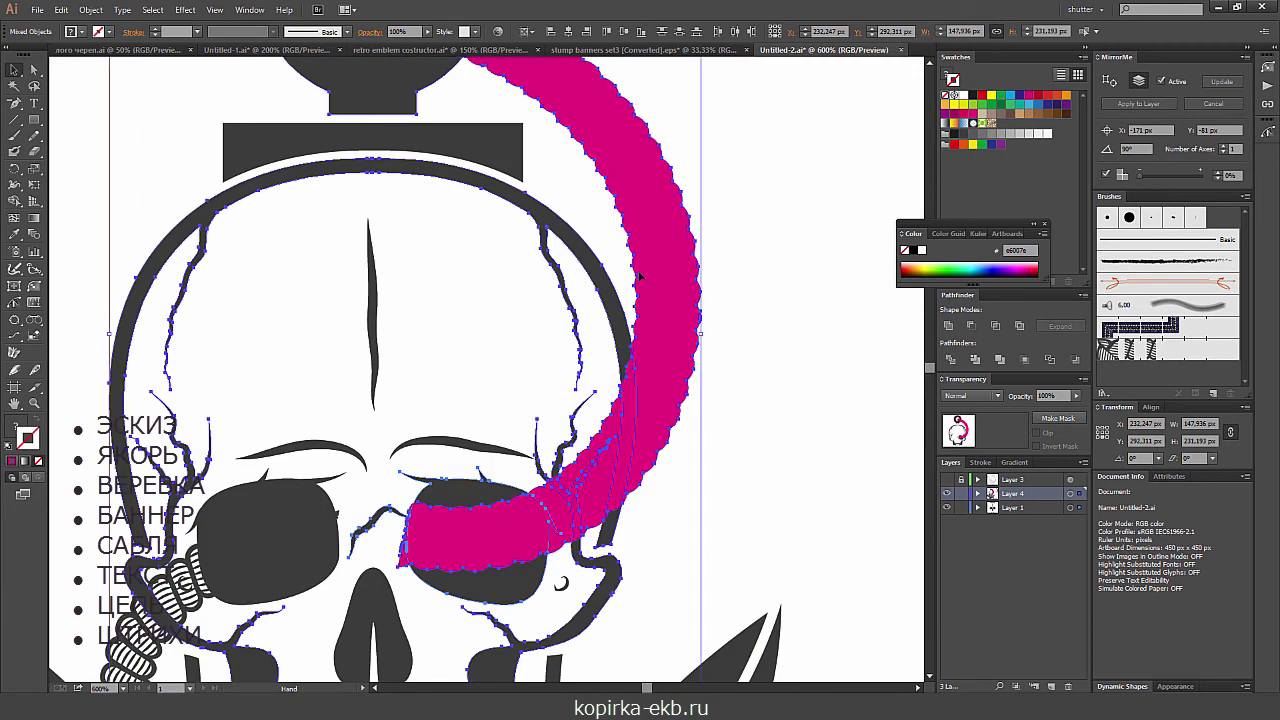
- Ungroup the divided pieces and move the magenta piece up and right
right_click(632, 374)
click(672, 452)
drag(650, 390, 788, 236)
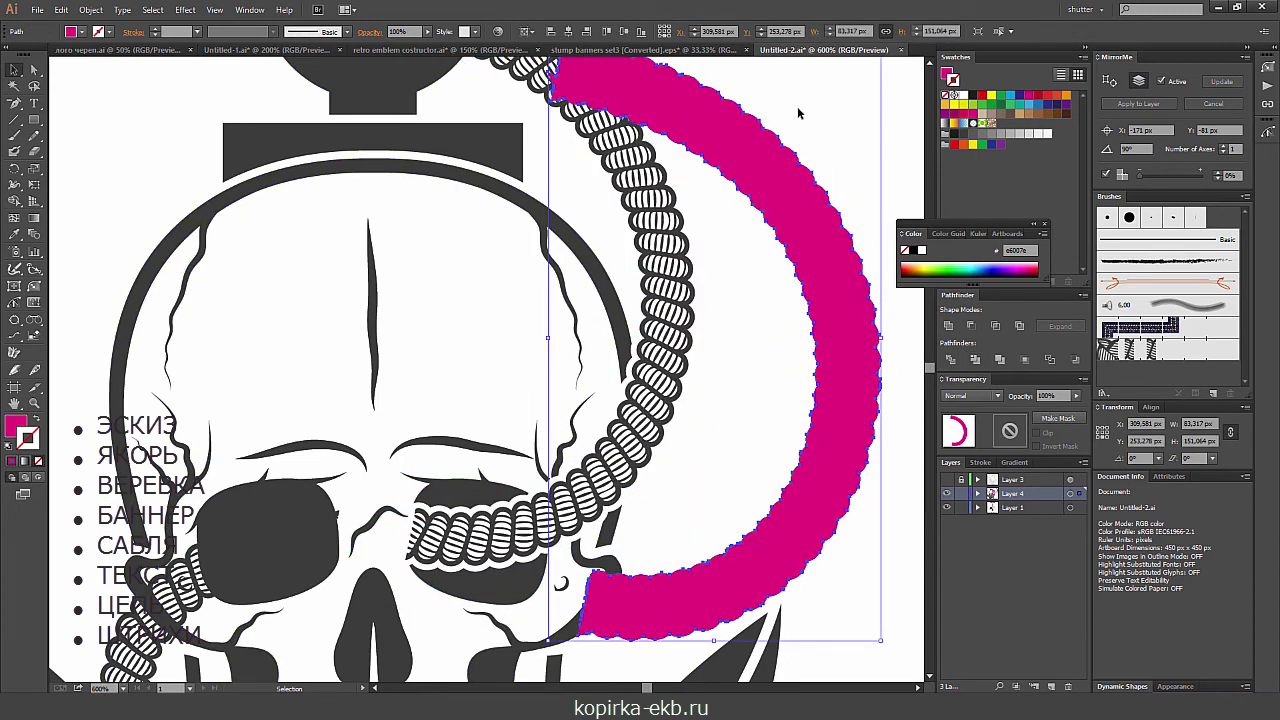
- Delete the magenta cut piece and zoom in to 1200% on the skull's eyes
key(Delete)
key(ctrl+minus)
key(ctrl+minus)
key(ctrl+minus)
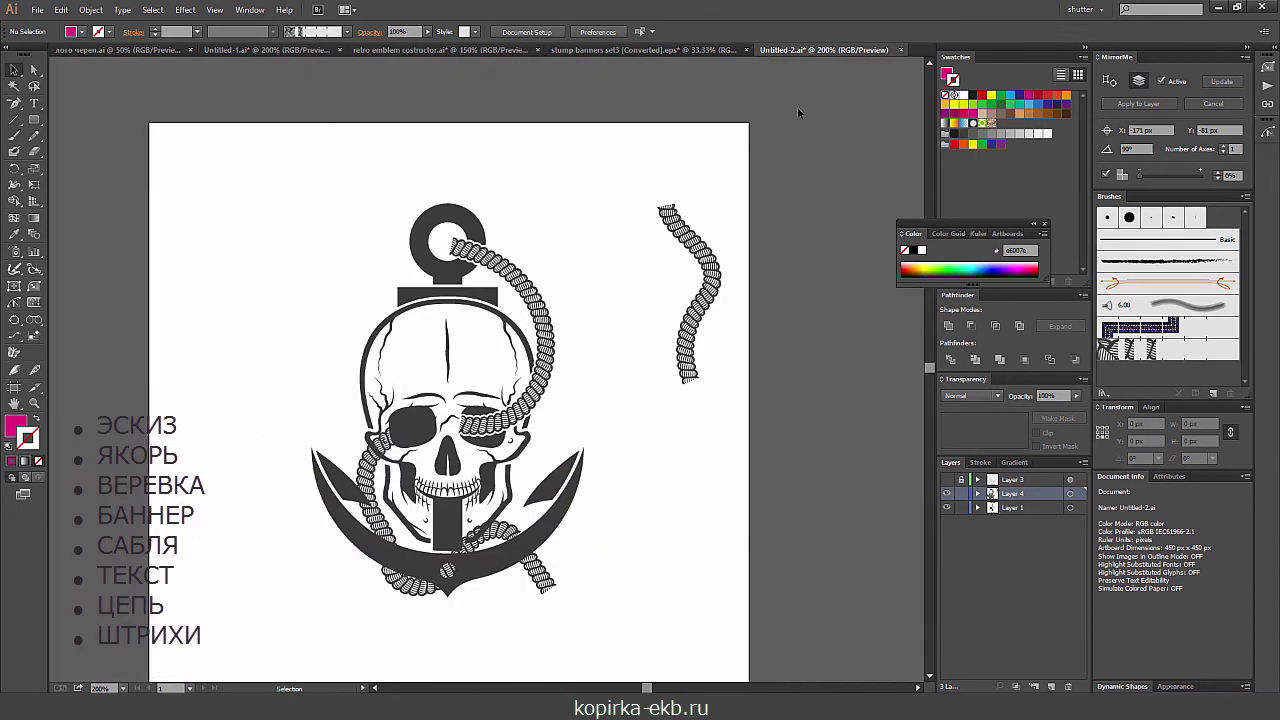
key(ctrl+plus)
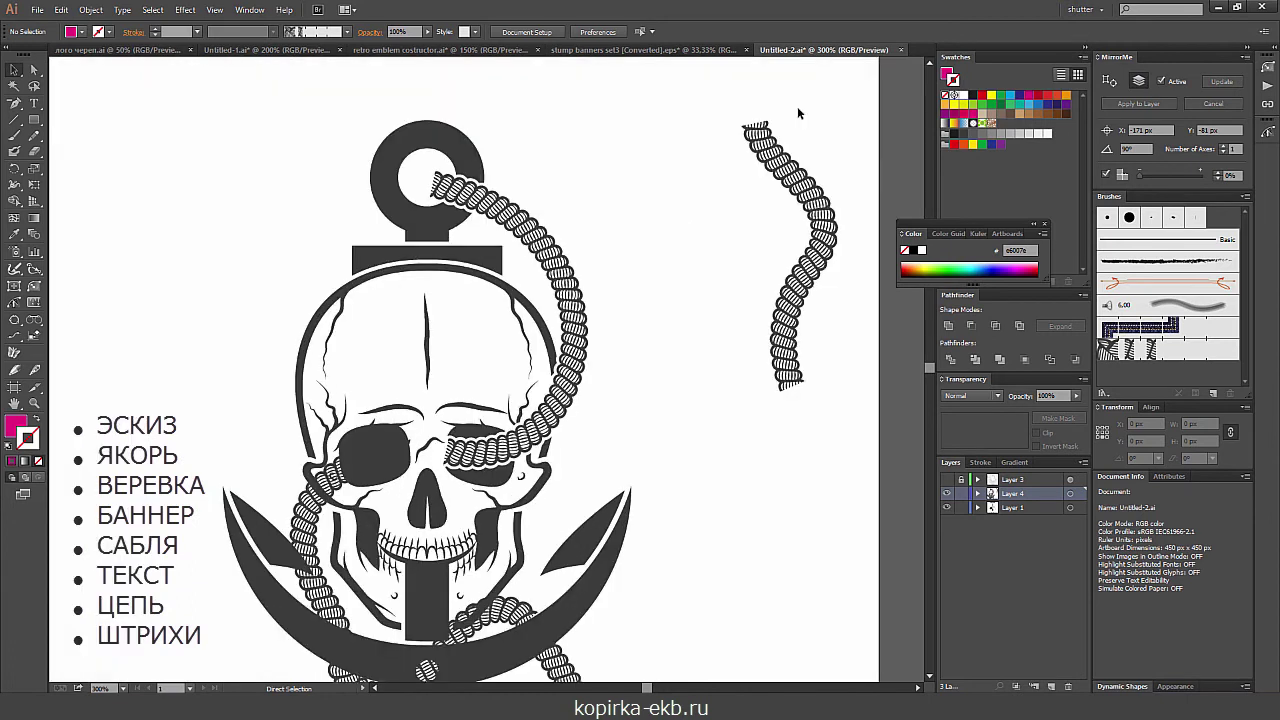
scroll(797, 113, down, 1)
key(ctrl+plus)
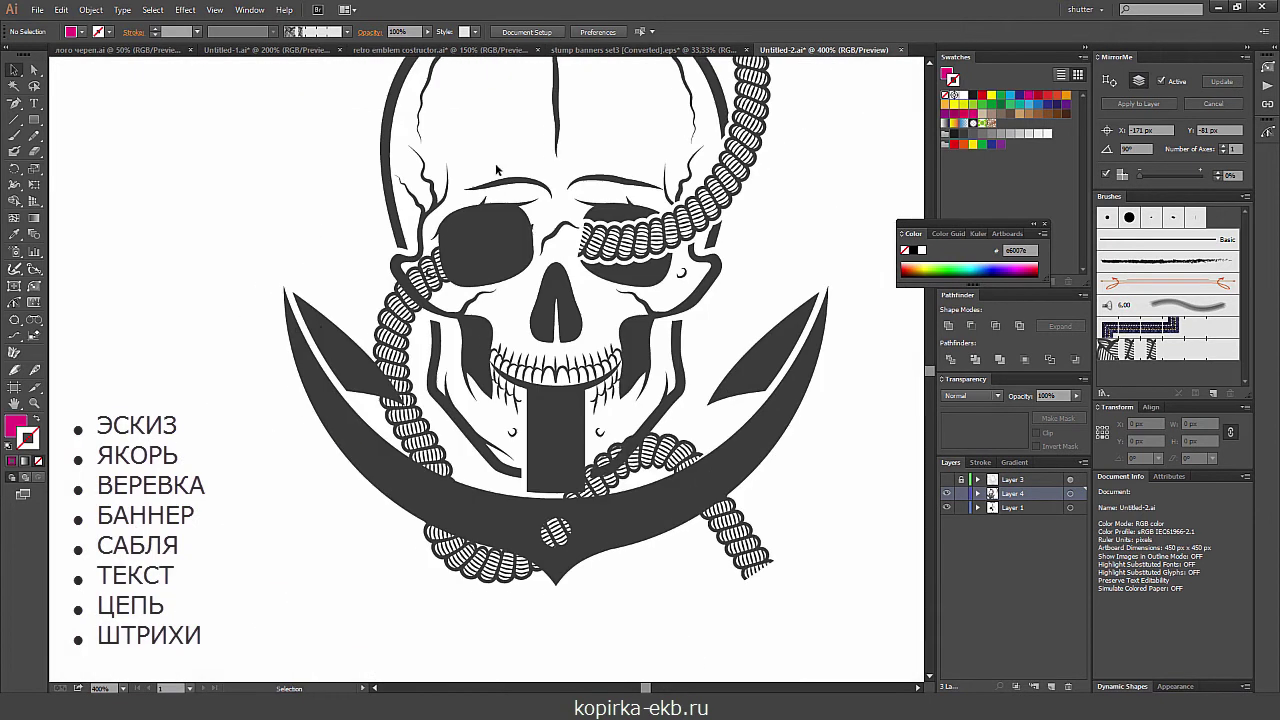
key(ctrl+plus)
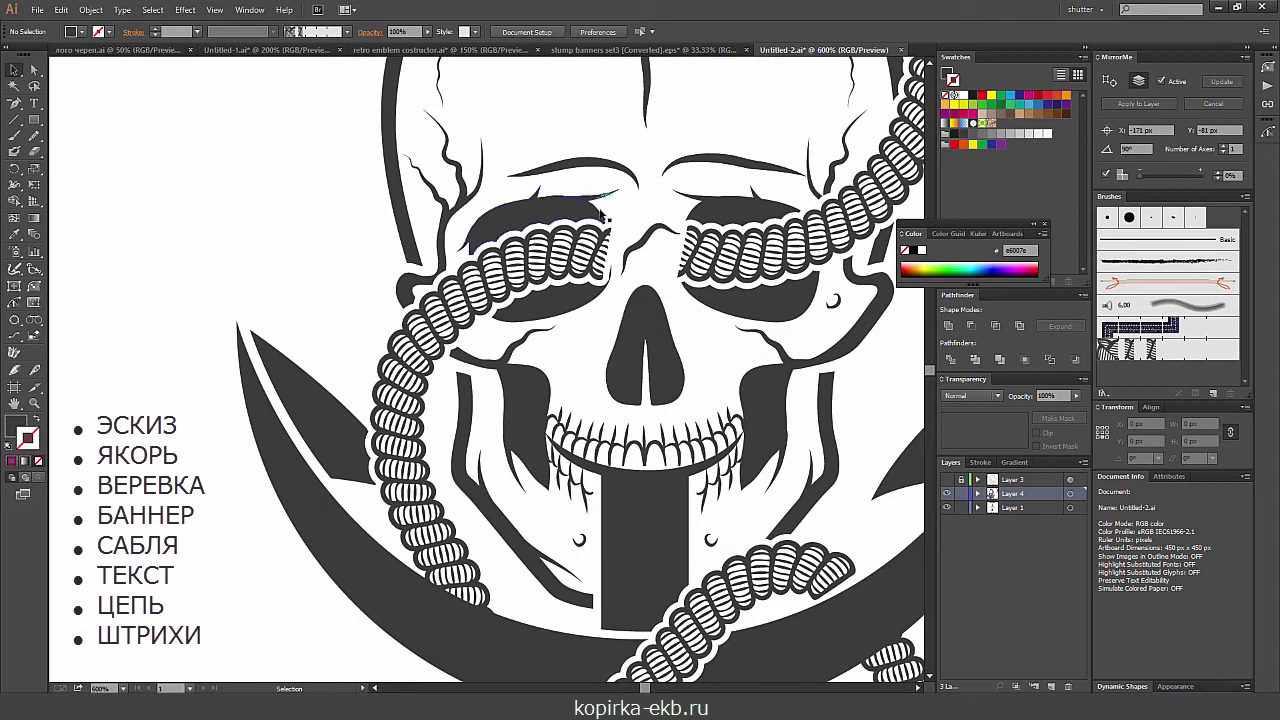
key(ctrl+plus)
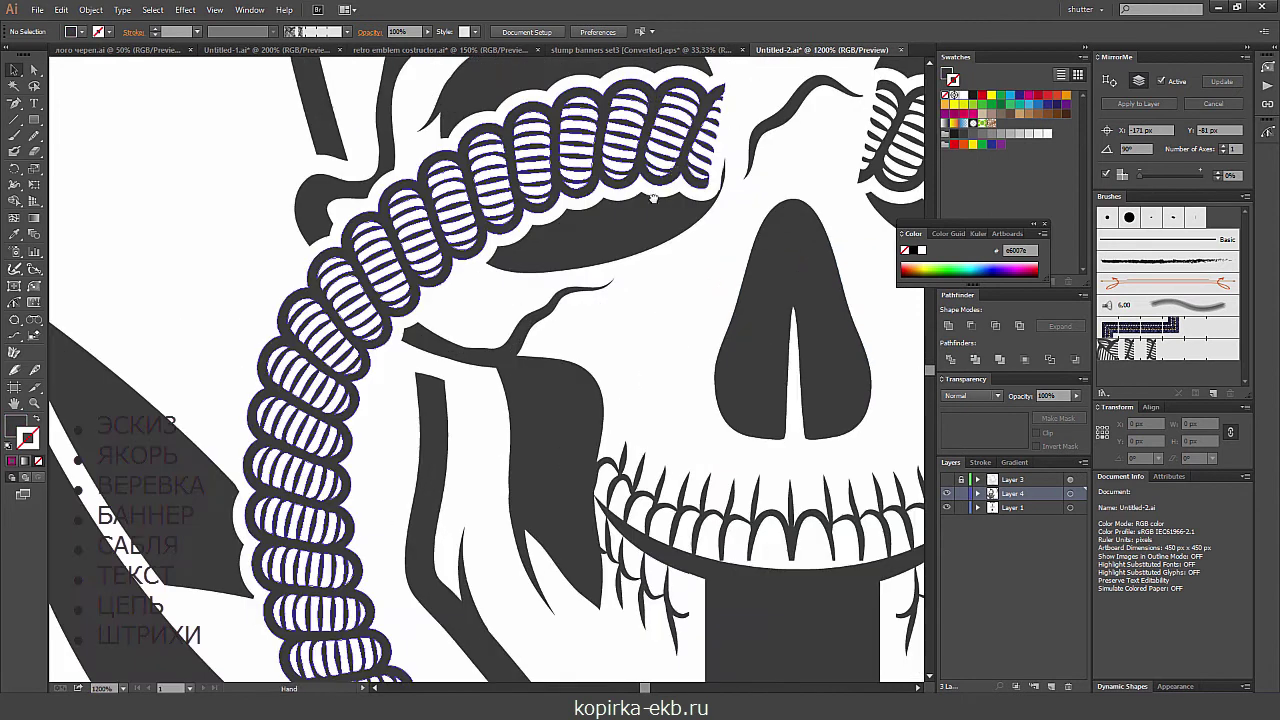
key(ctrl+plus)
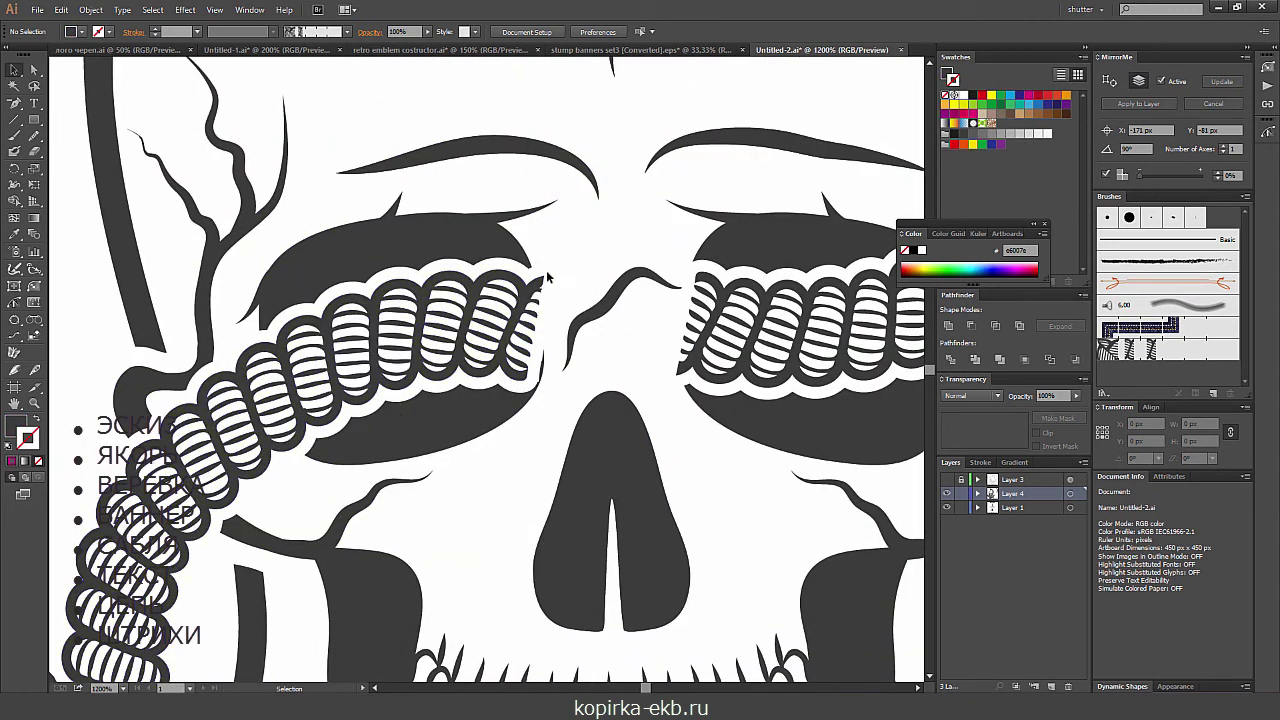
- Erase the rope-gap edges beside the left and right eyes with the Eraser
key(shift+e)
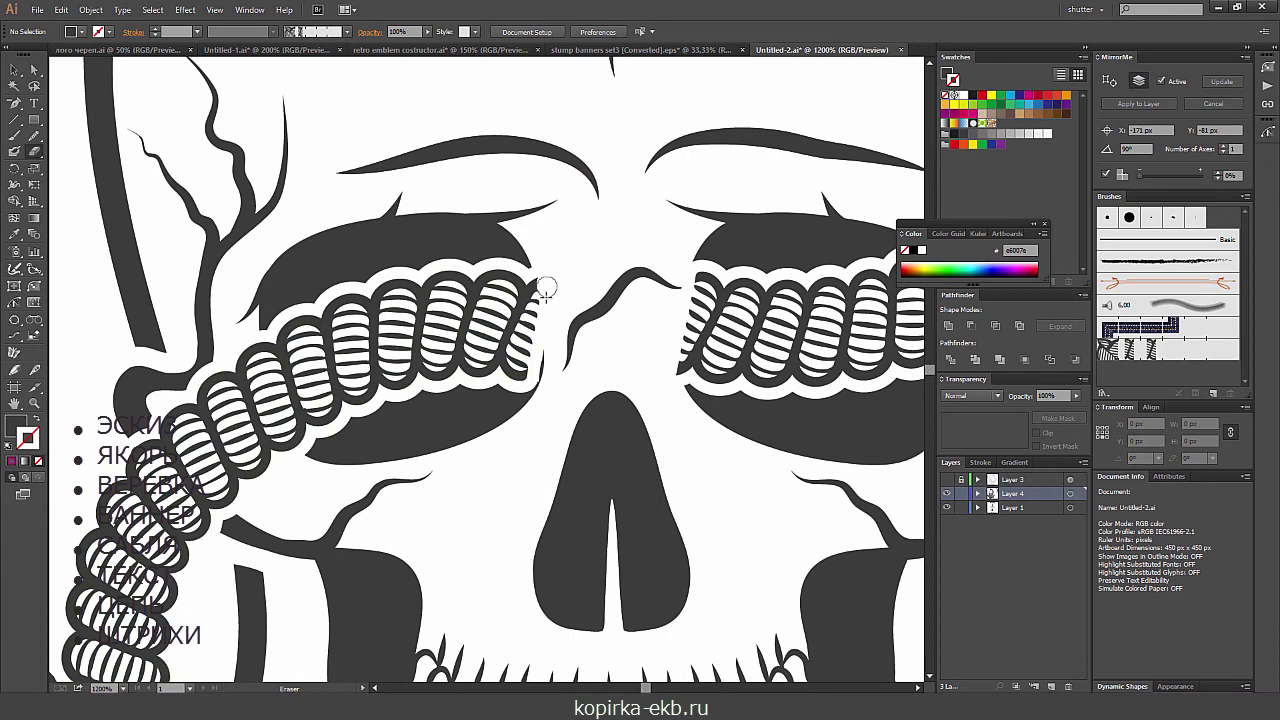
drag(538, 281, 542, 335)
mouse_move(682, 262)
mouse_down()
mouse_move(674, 371)
mouse_move(680, 320)
mouse_up()
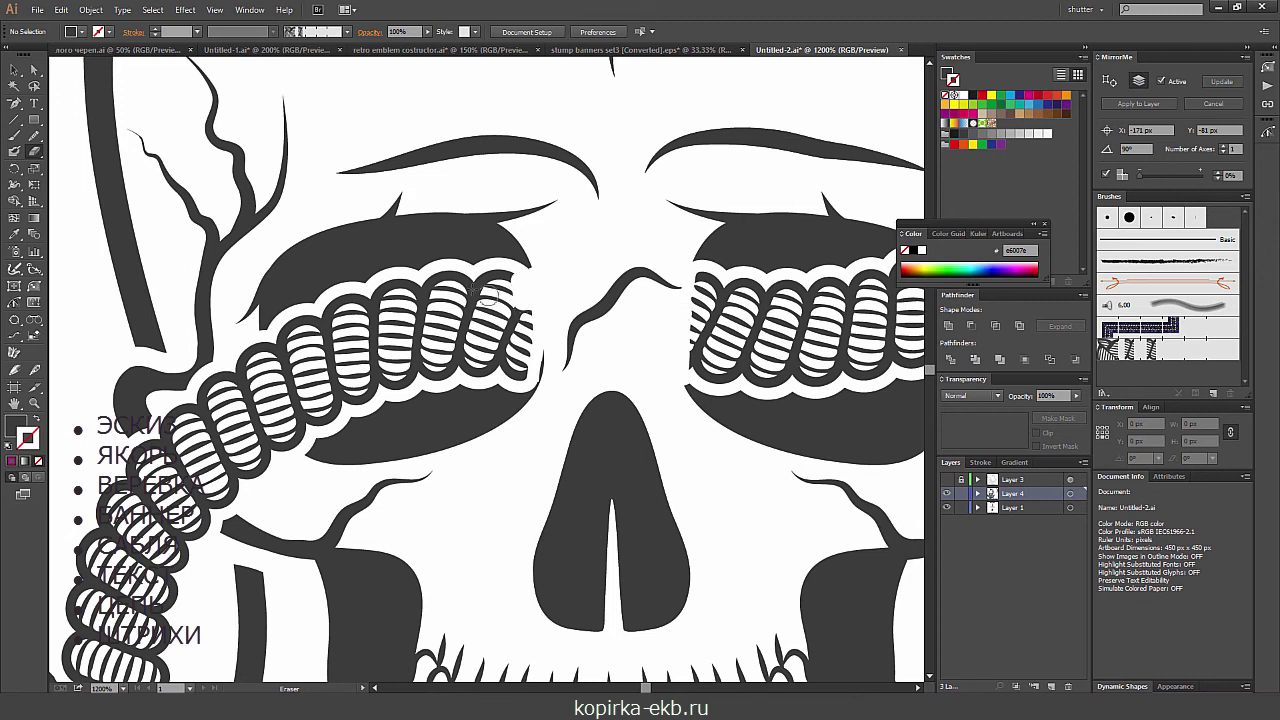
key(v)
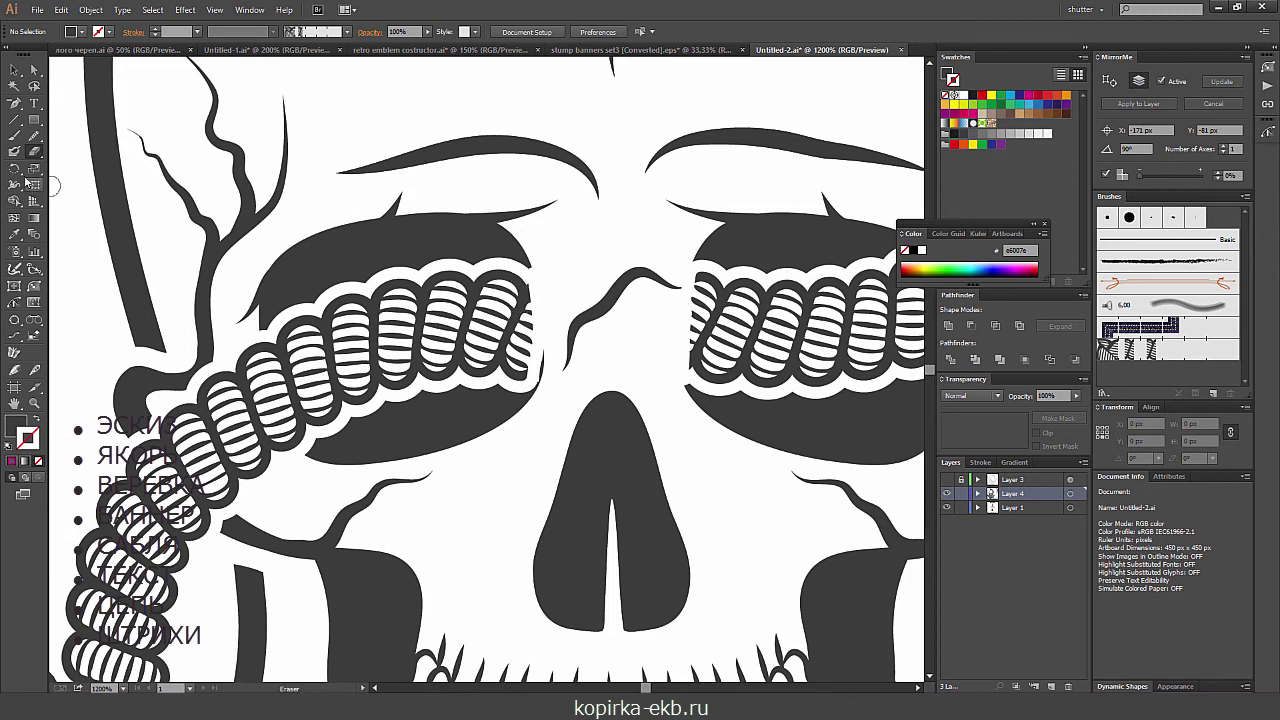
- Paint dark Blob Brush fill down the left eye's right edge
click(15, 151)
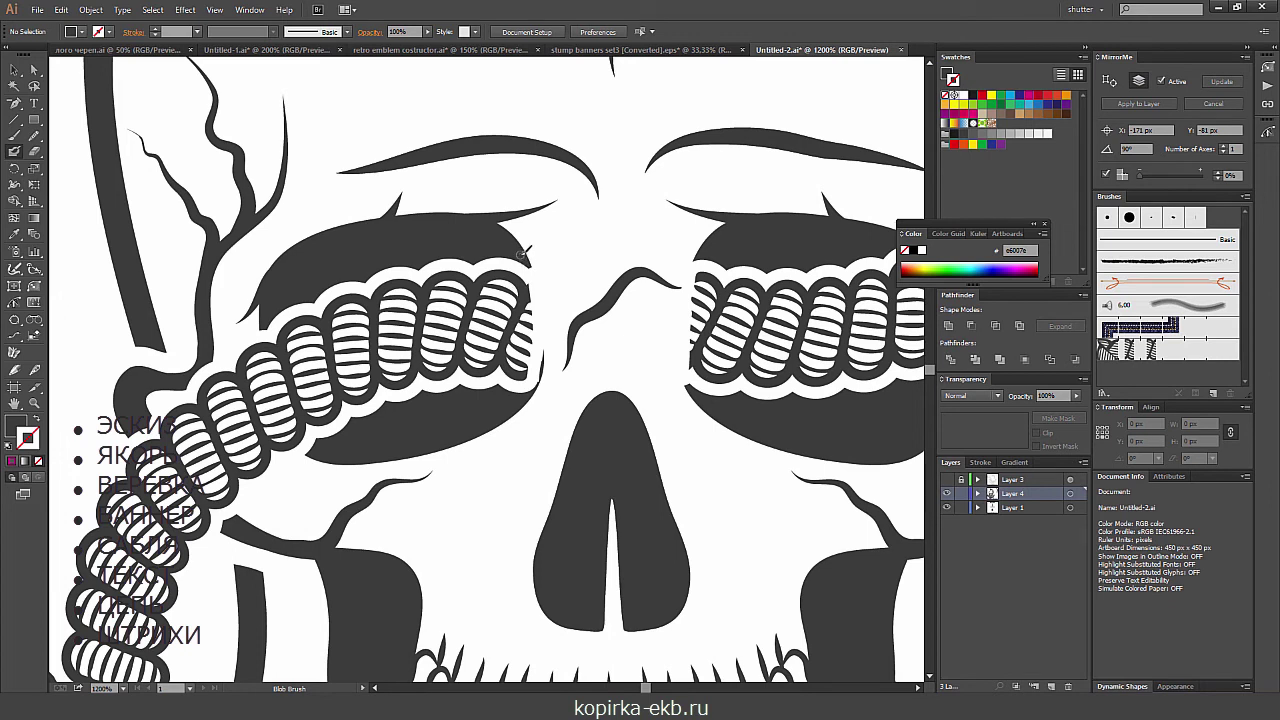
mouse_move(536, 287)
mouse_down()
mouse_move(538, 385)
mouse_move(525, 395)
mouse_up()
drag(541, 298, 521, 389)
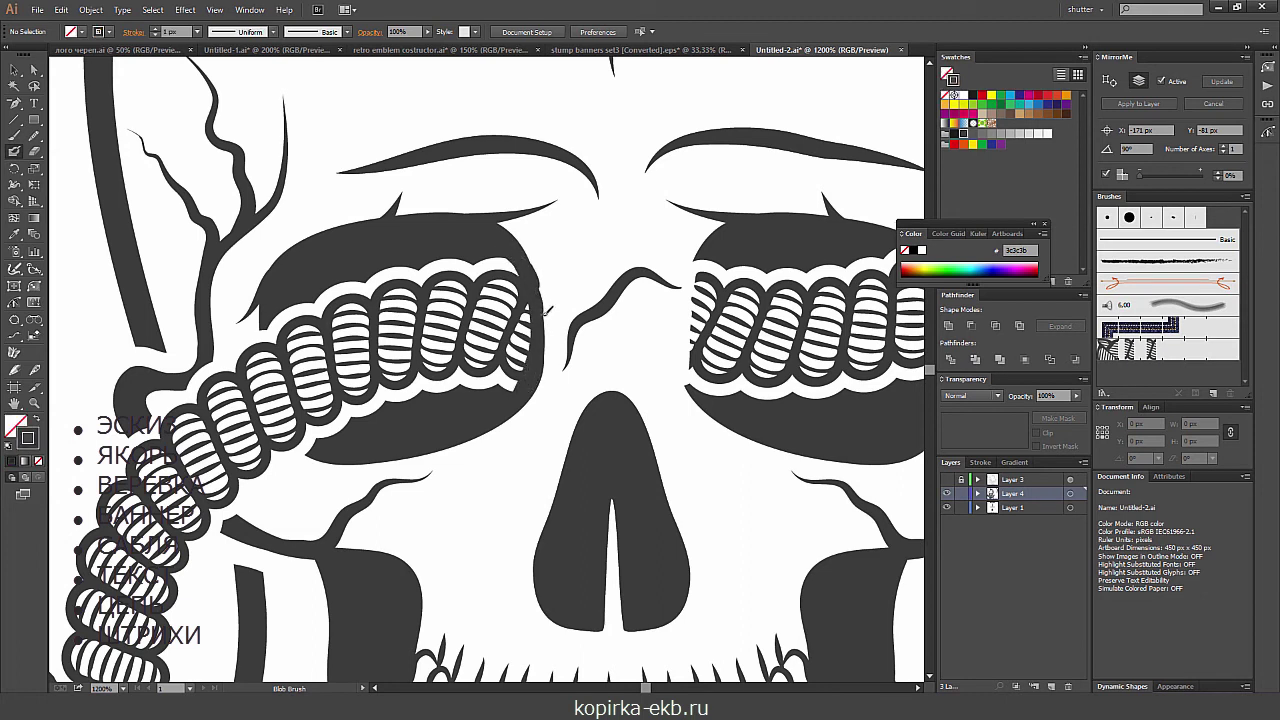
ctrl+click(546, 313)
key(p)
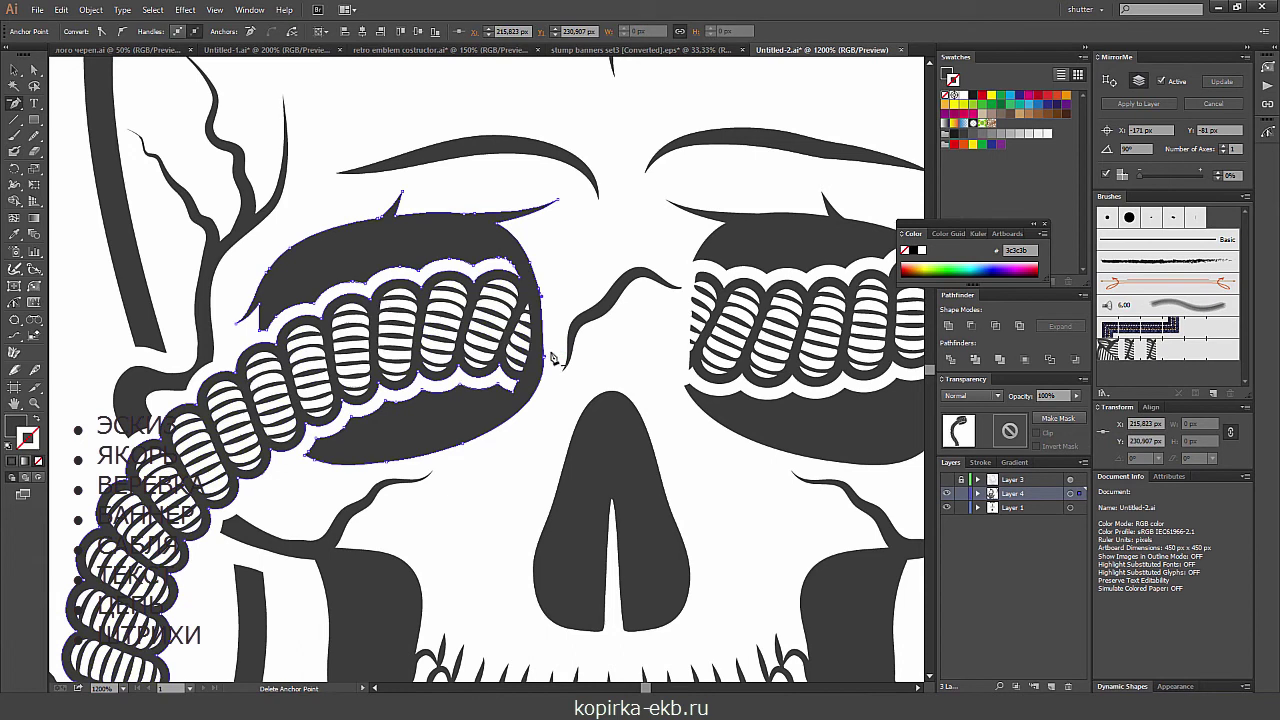
key(v)
click(551, 411)
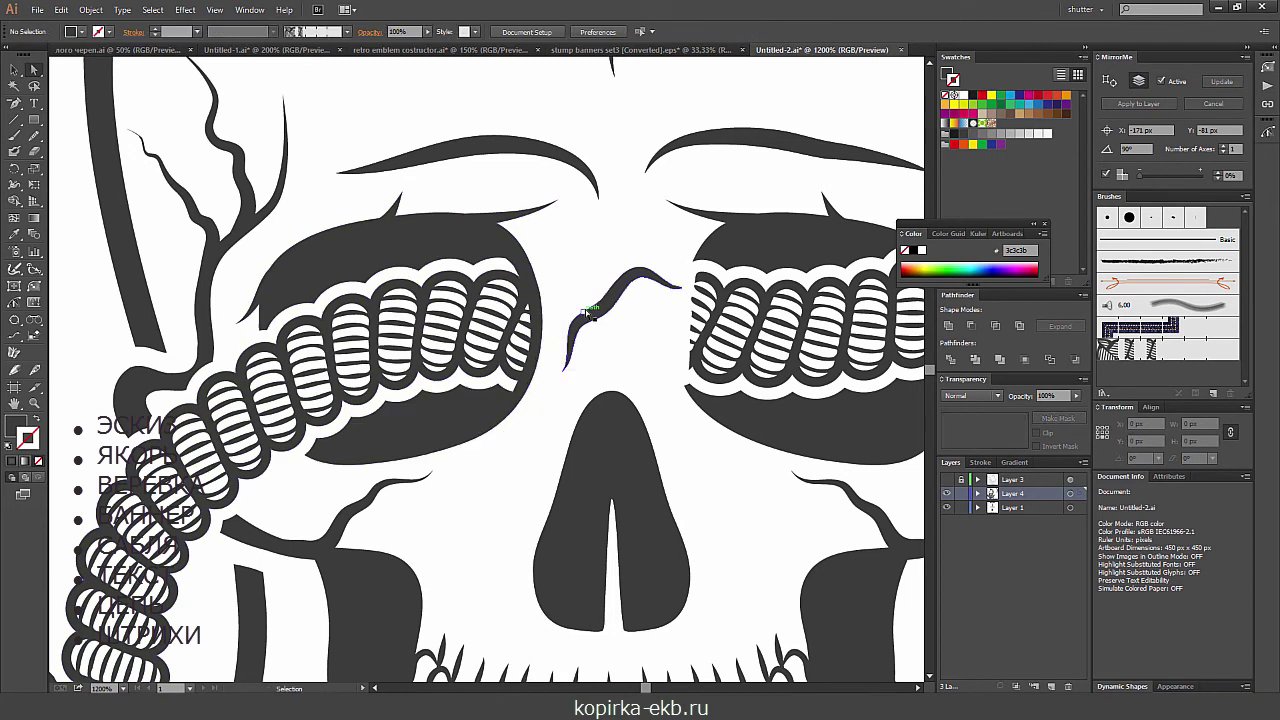
- Cover the stray stripe ends along the left eye's right edge with dark fill
key(ctrl+plus)
key(ctrl+plus)
click(536, 255)
key(shift+b)
drag(548, 248, 535, 356)
key(ctrl+shift+a)
key(ctrl+minus)
key(ctrl+minus)
key(ctrl+minus)
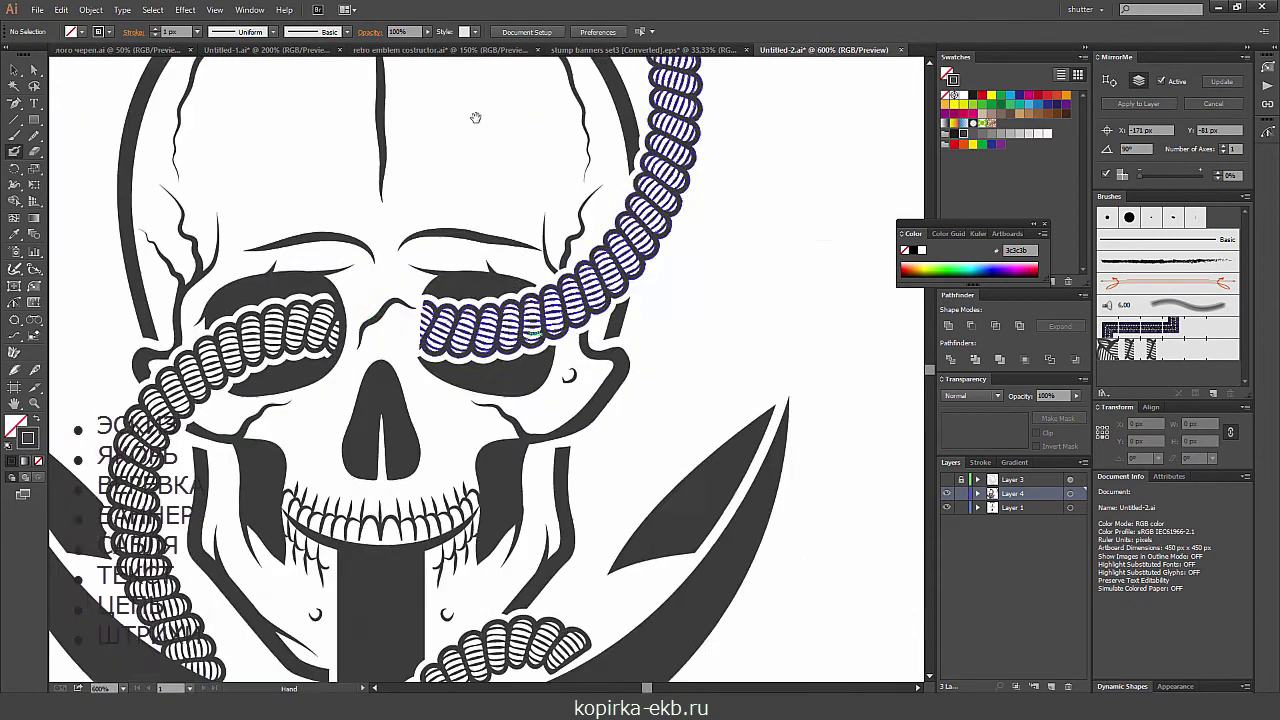
key(ctrl+plus)
key(ctrl+plus)
key(ctrl+plus)
- Cover the stripe ends along the right eye's left edge, then zoom out to the whole emblem
mouse_move(518, 188)
mouse_down()
mouse_move(500, 280)
mouse_move(506, 380)
mouse_move(509, 367)
mouse_up()
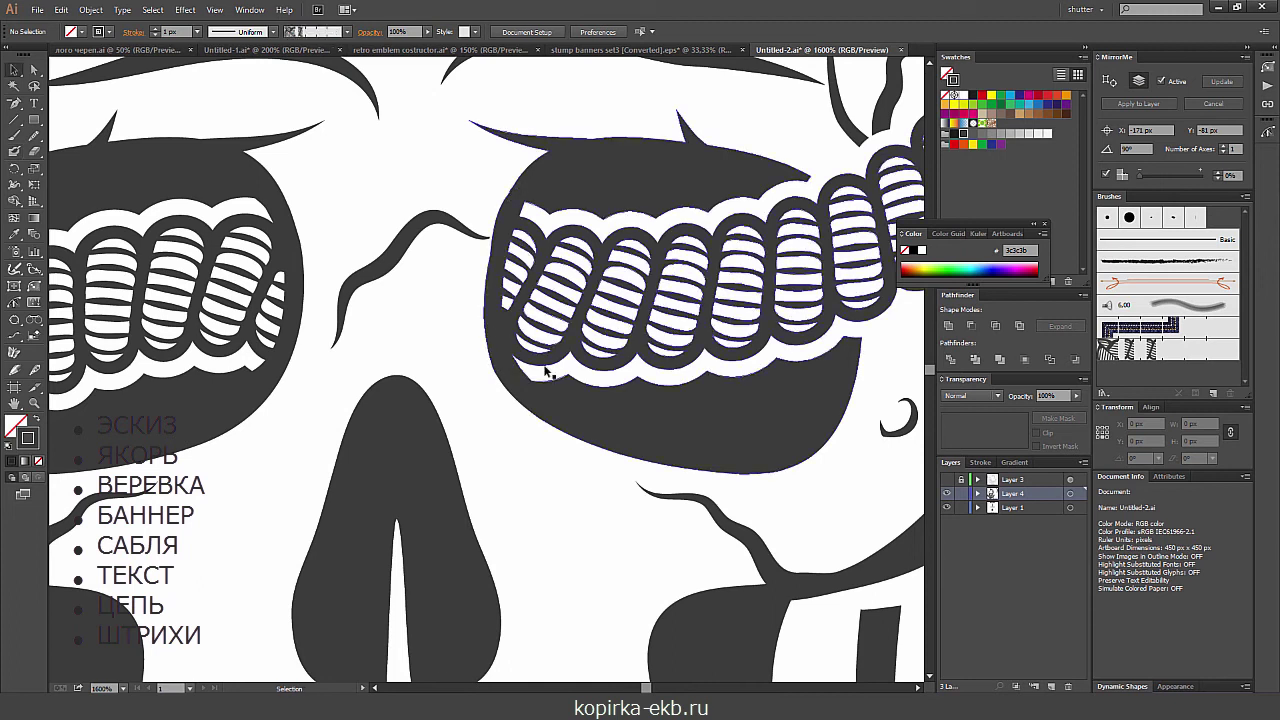
ctrl+click(509, 203)
key(alt)
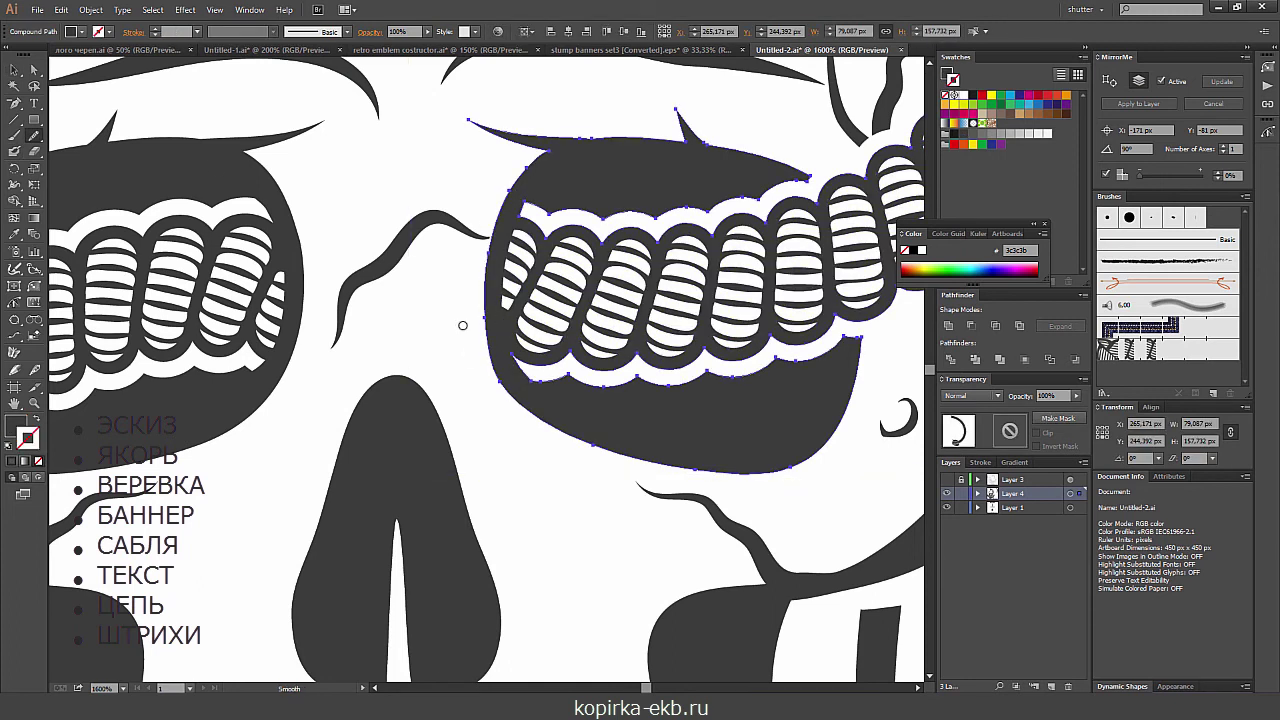
key(v)
click(463, 323)
key(ctrl+minus)
key(ctrl+minus)
key(ctrl+minus)
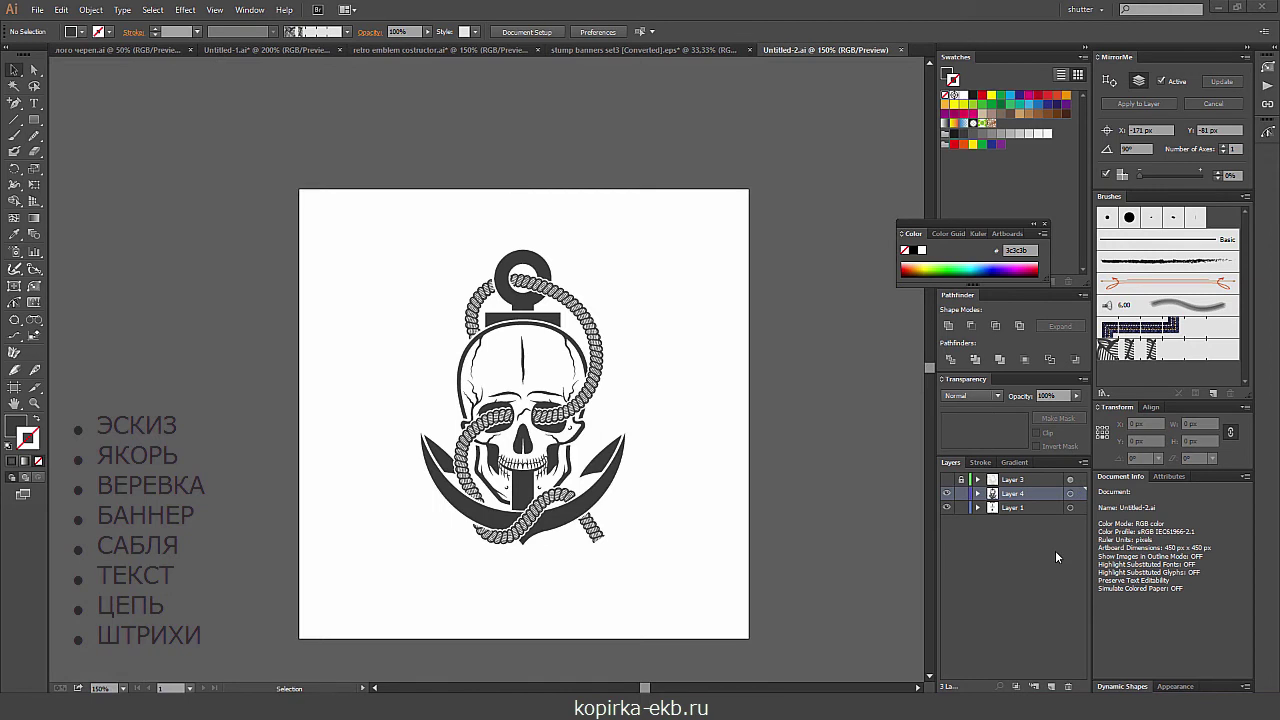
- Show Layer 3's grey sketch and draw a no-fill circle outline over the skull
click(946, 480)
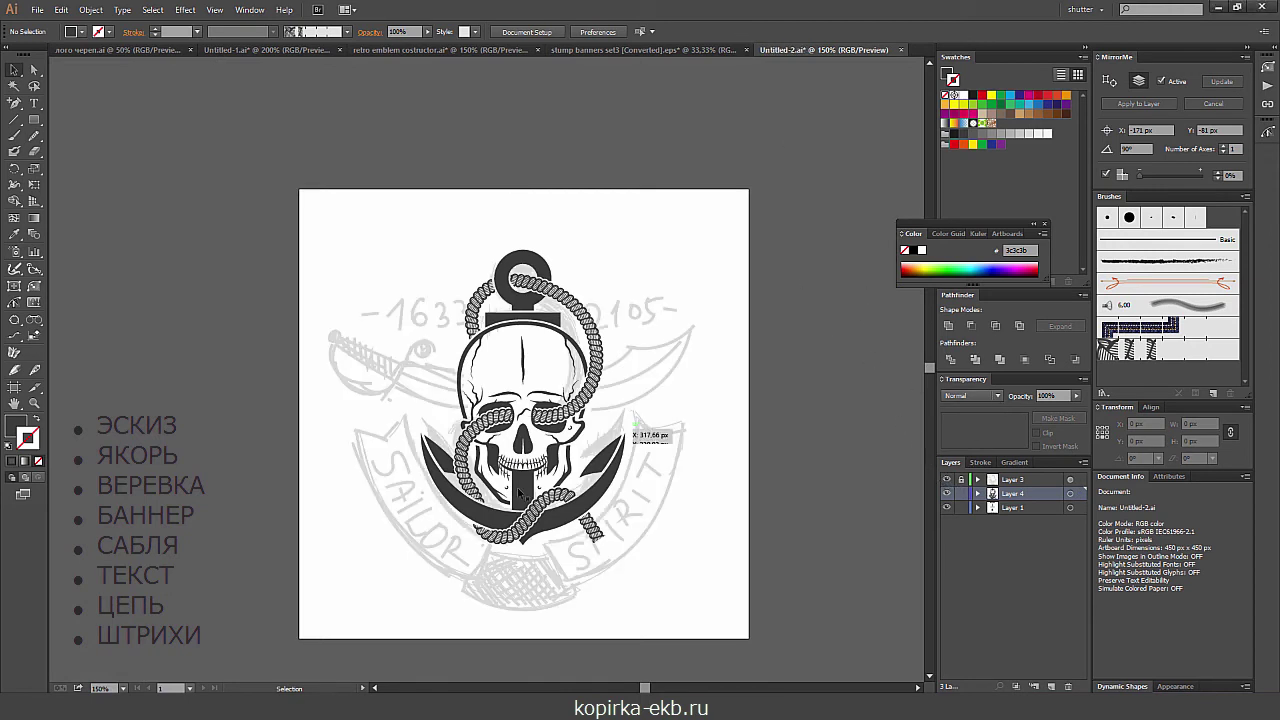
key(ctrl+plus)
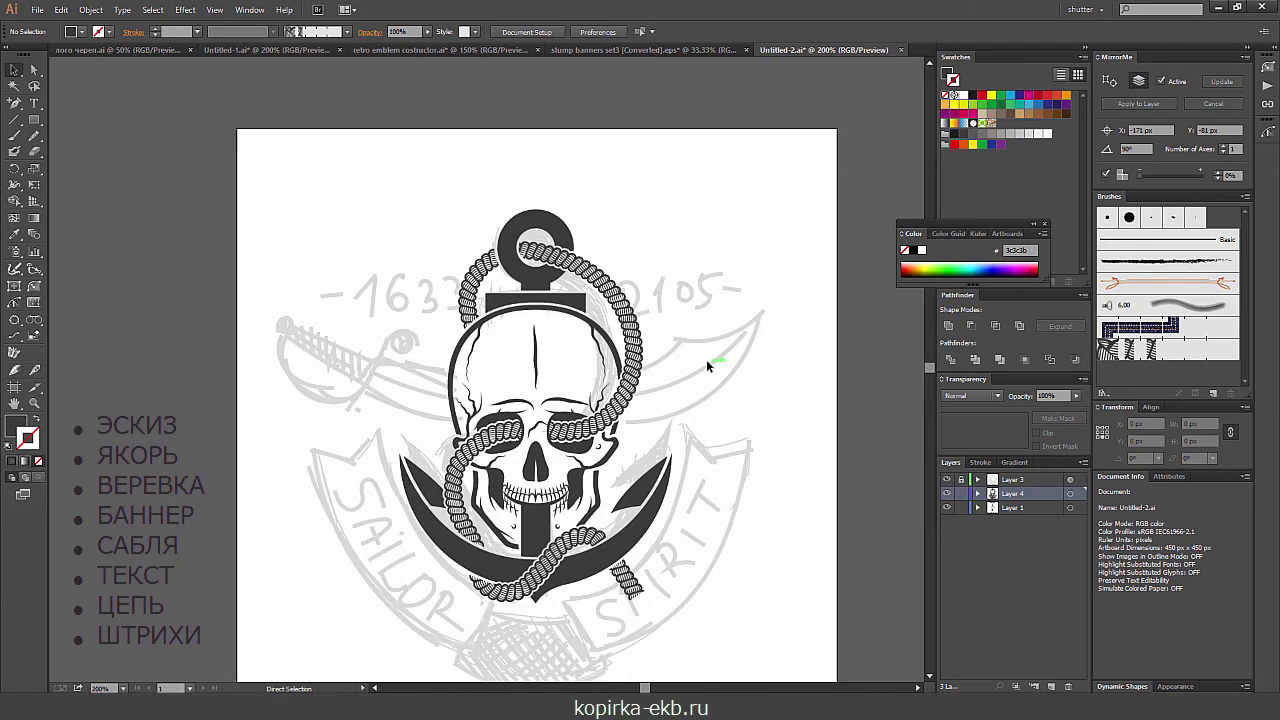
drag(700, 380, 770, 177)
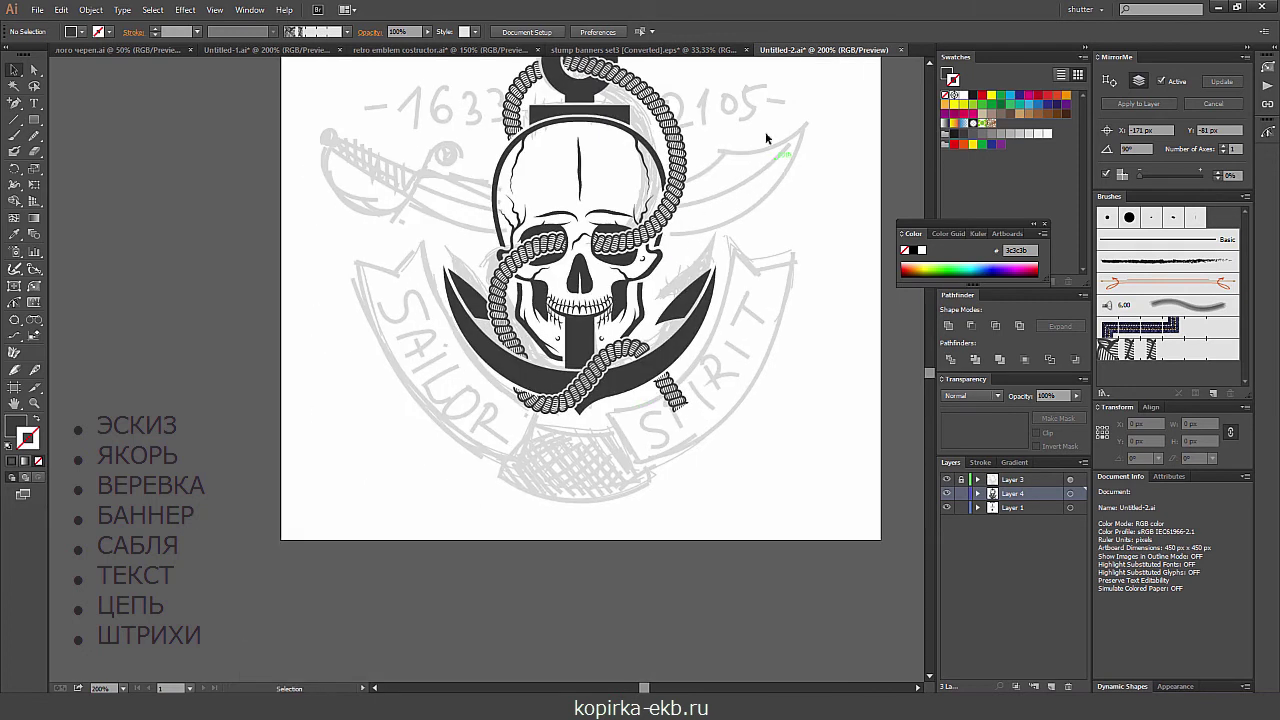
drag(33, 119, 68, 149)
mouse_move(398, 97)
mouse_down()
mouse_move(737, 358)
mouse_move(731, 340)
mouse_up()
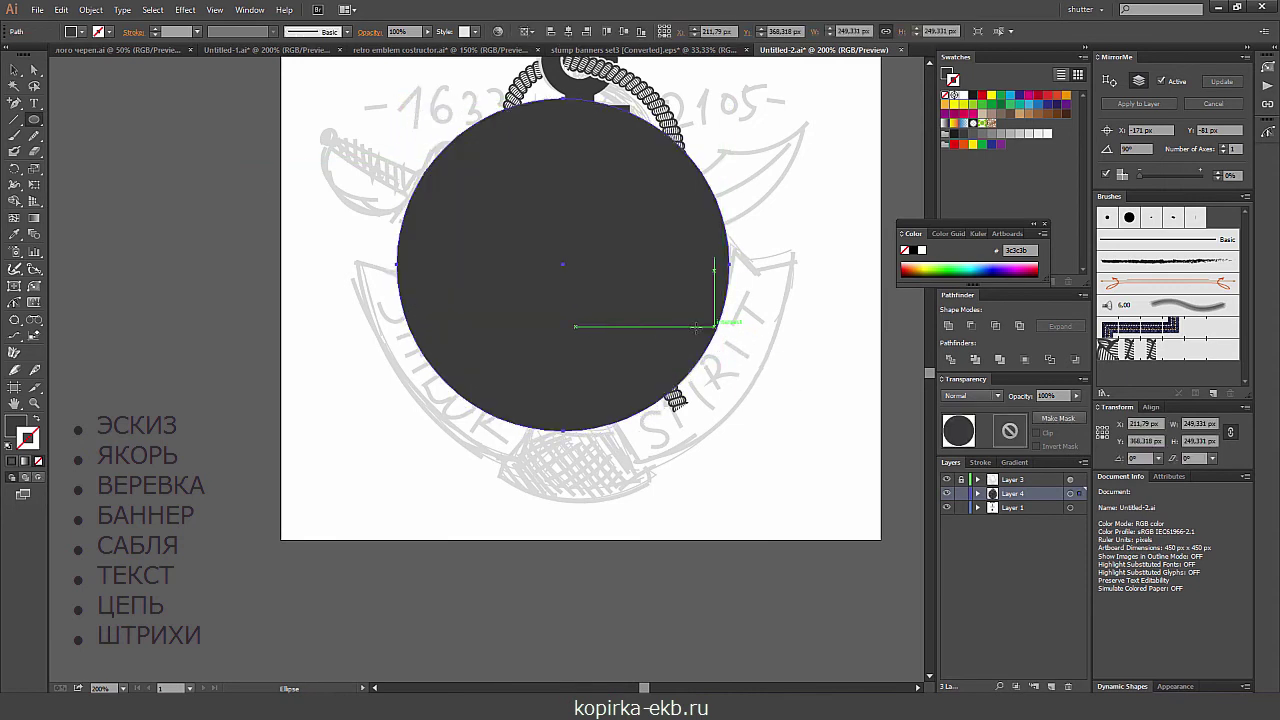
click(37, 421)
key(v)
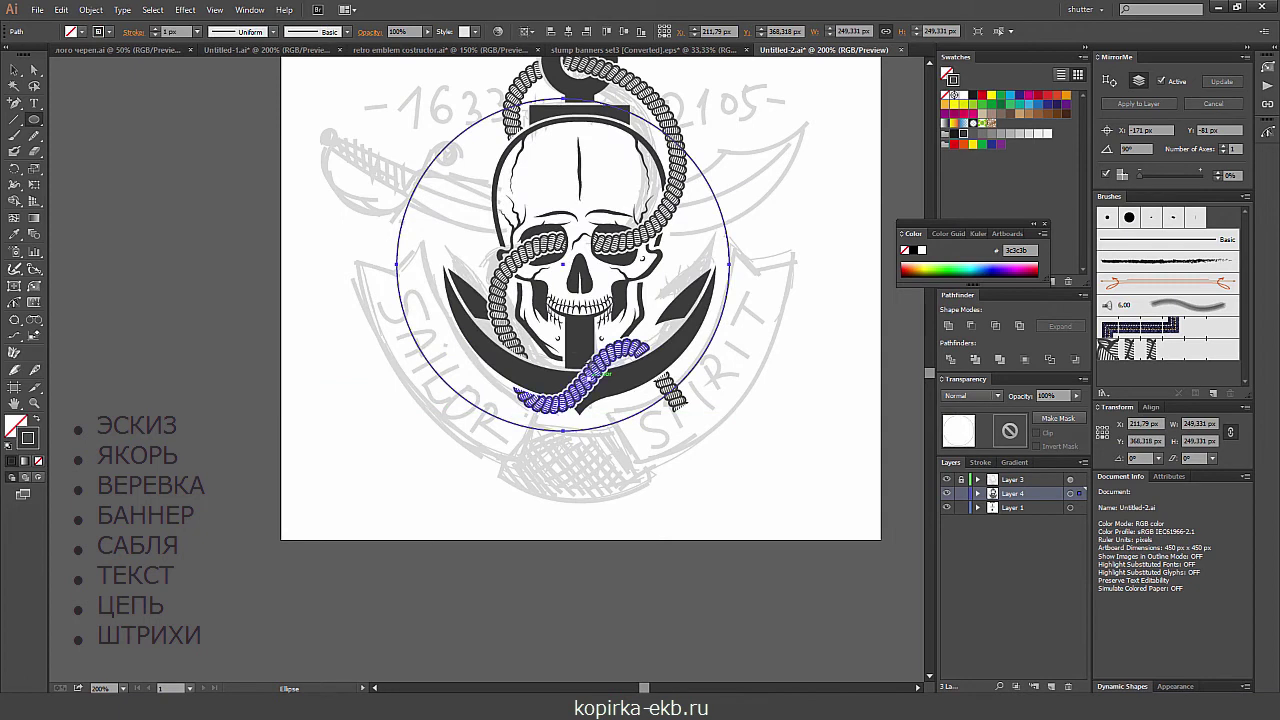
- Centre the circle horizontally on the anchor shaft, using the shaft as key object
drag(519, 415, 536, 405)
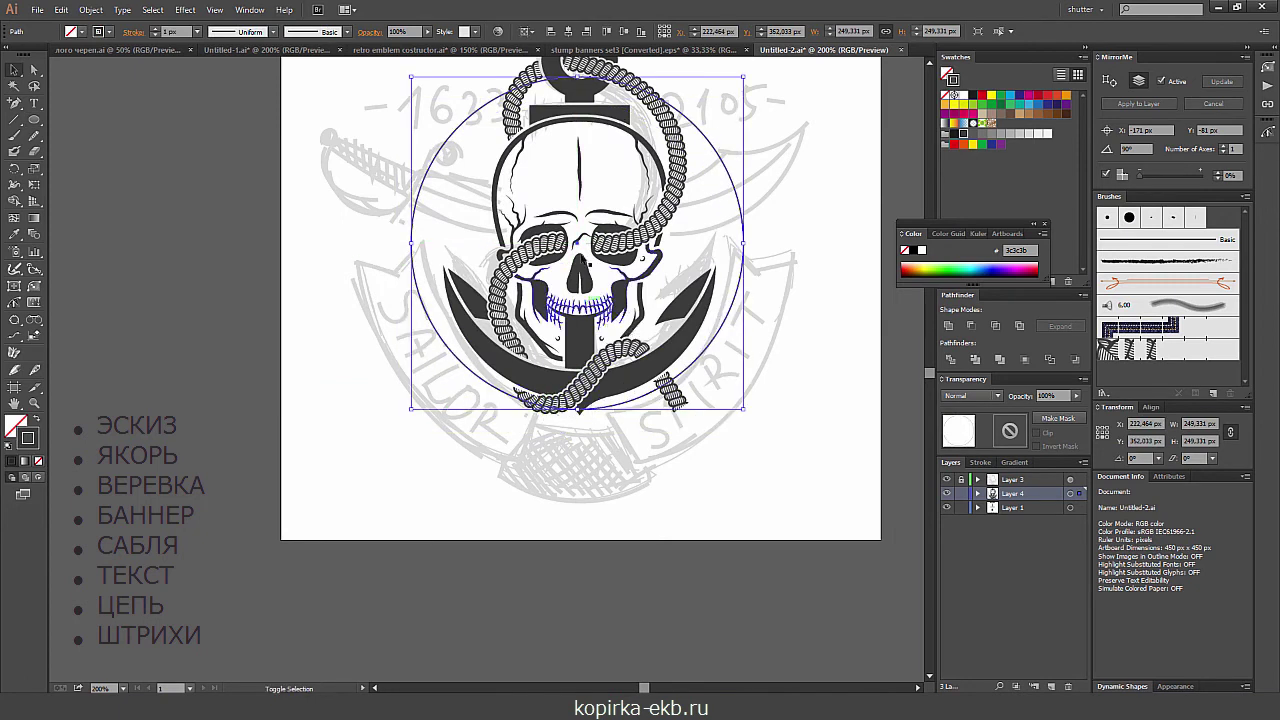
click(584, 162)
click(580, 338)
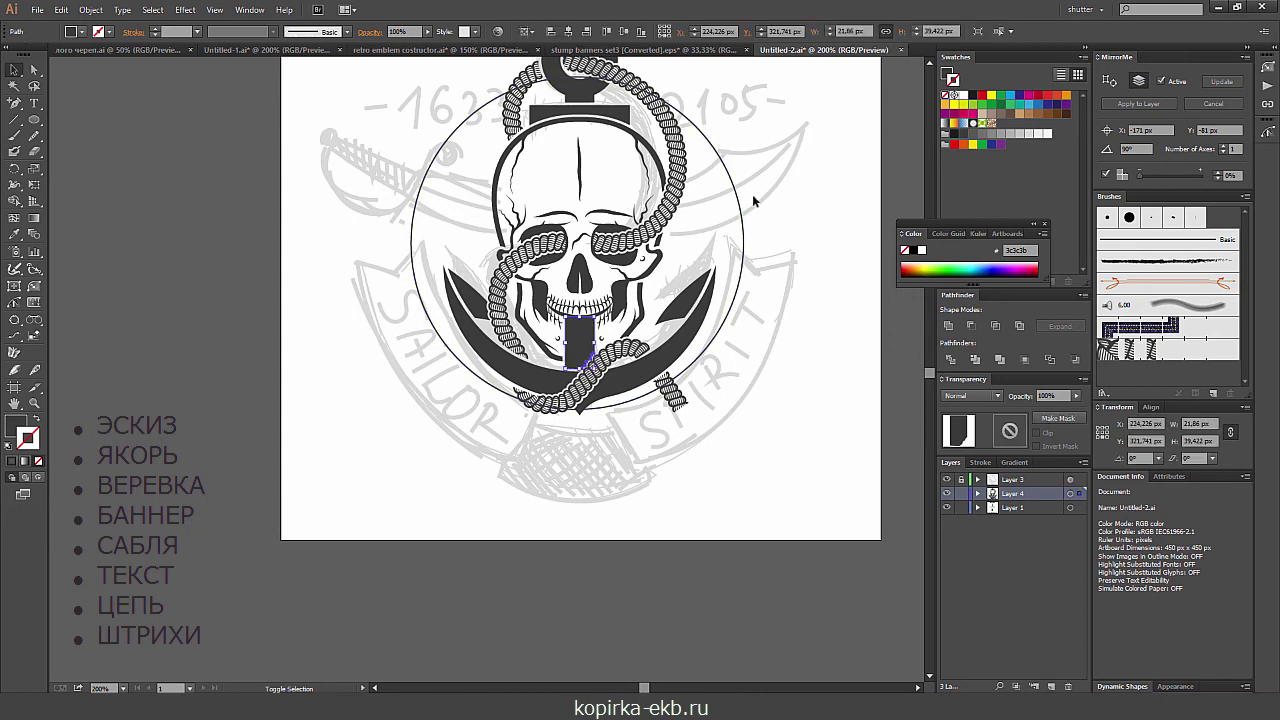
shift+click(738, 205)
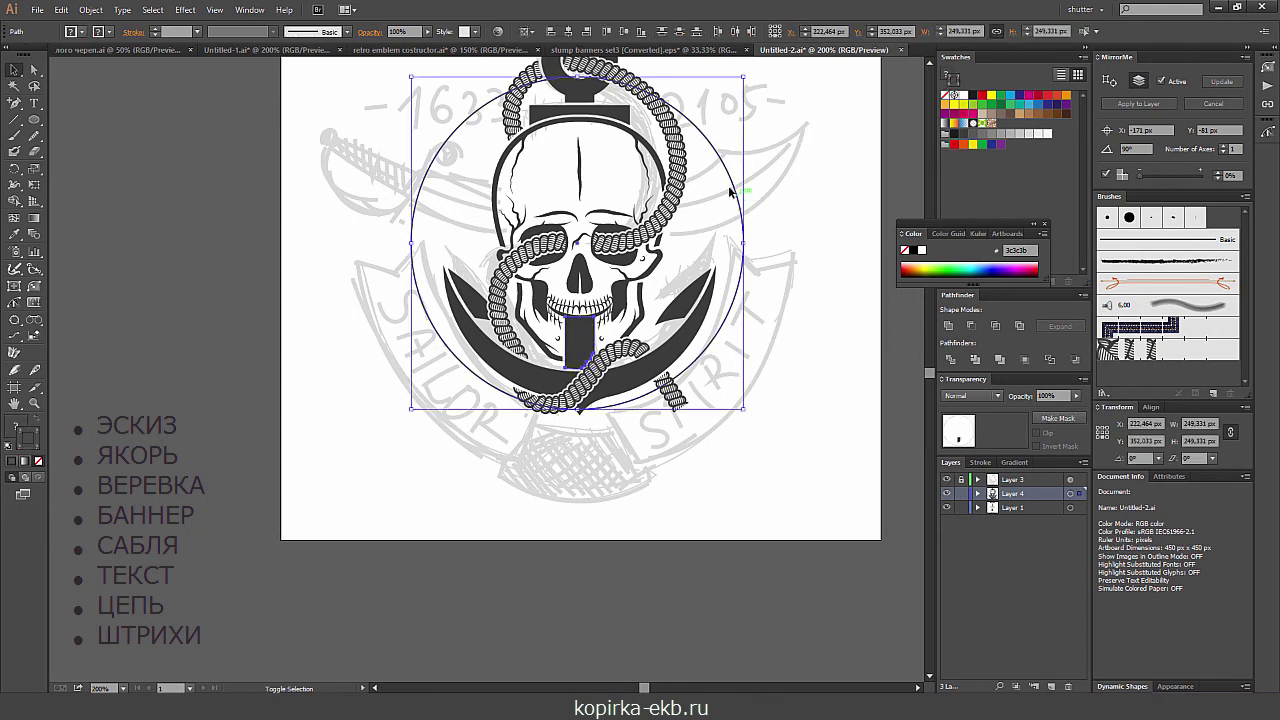
click(526, 31)
click(555, 61)
click(581, 346)
click(564, 31)
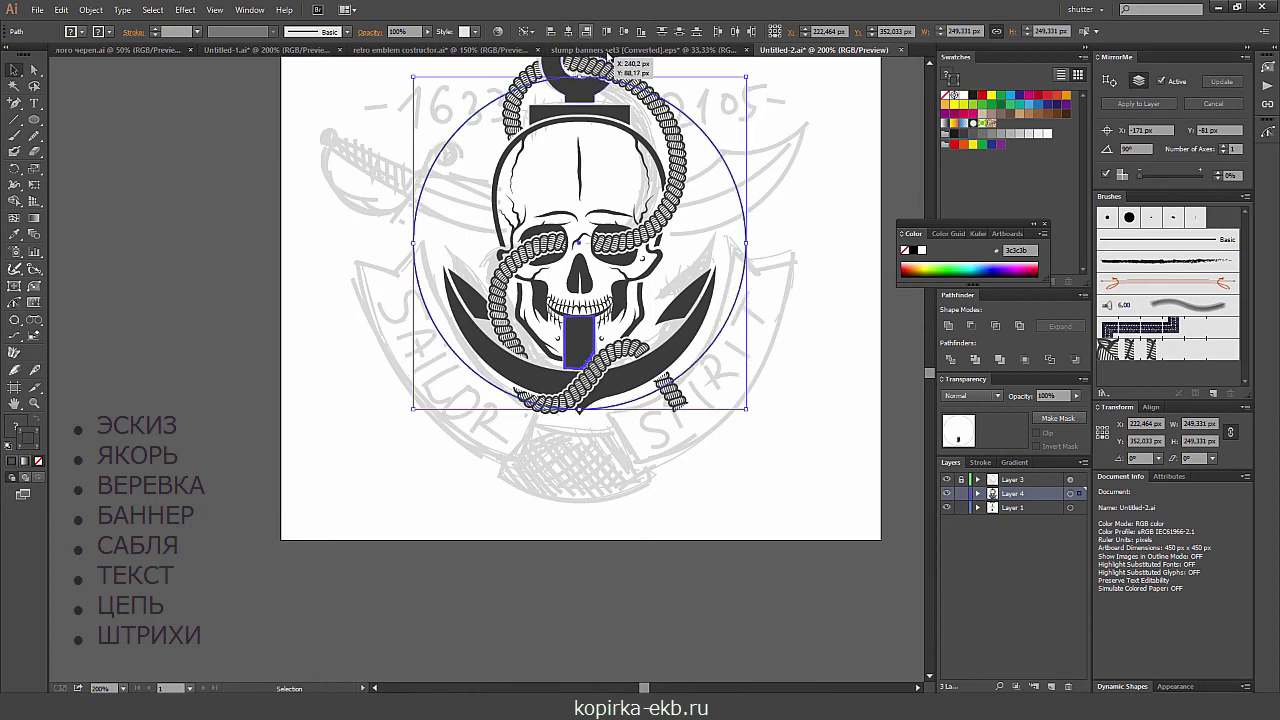
click(785, 150)
key(ctrl+minus)
key(ctrl+minus)
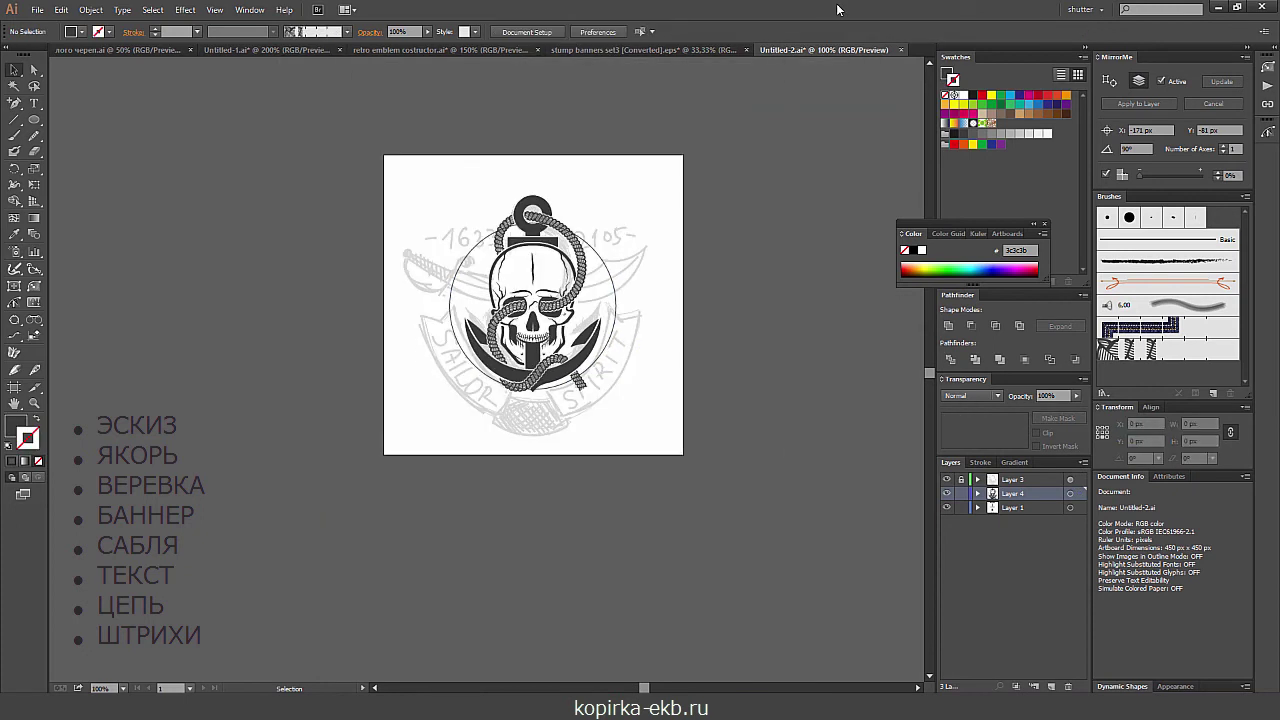
key(ctrl+plus)
key(ctrl+plus)
- Set the circle's stroke weight to 5 px and enlarge it slightly
drag(673, 278, 655, 402)
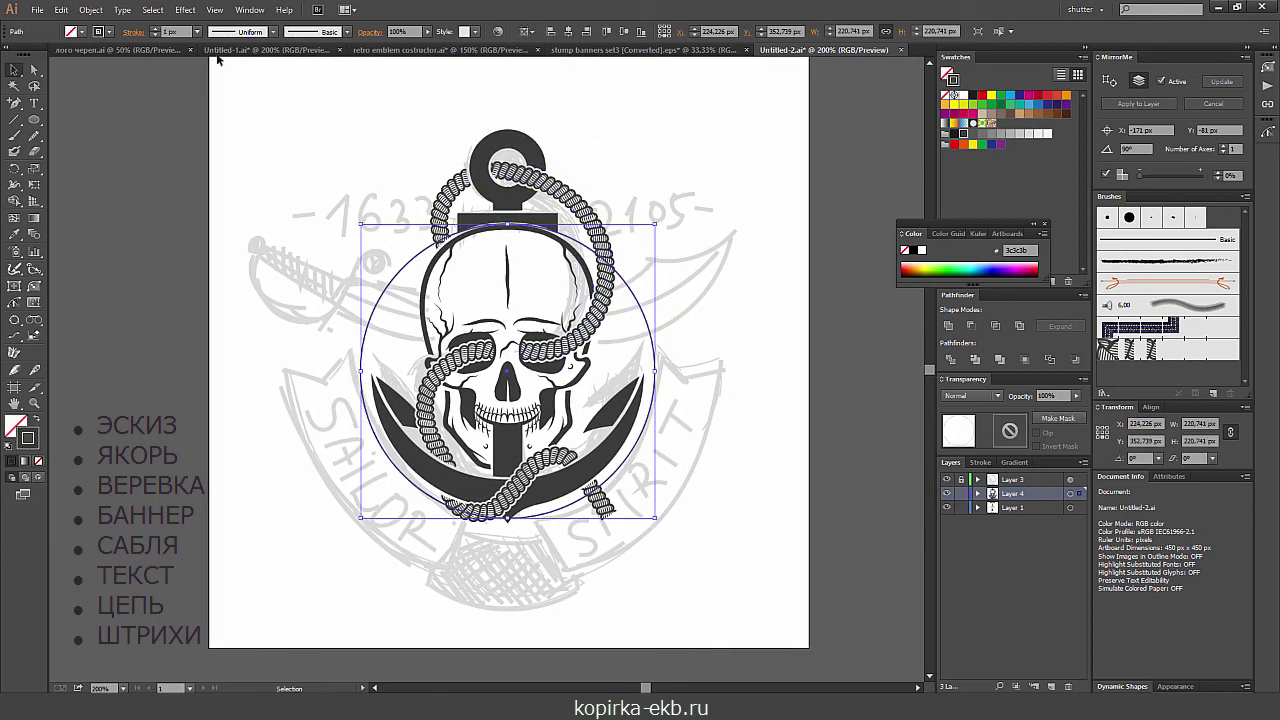
click(156, 30)
click(156, 30)
text(5)
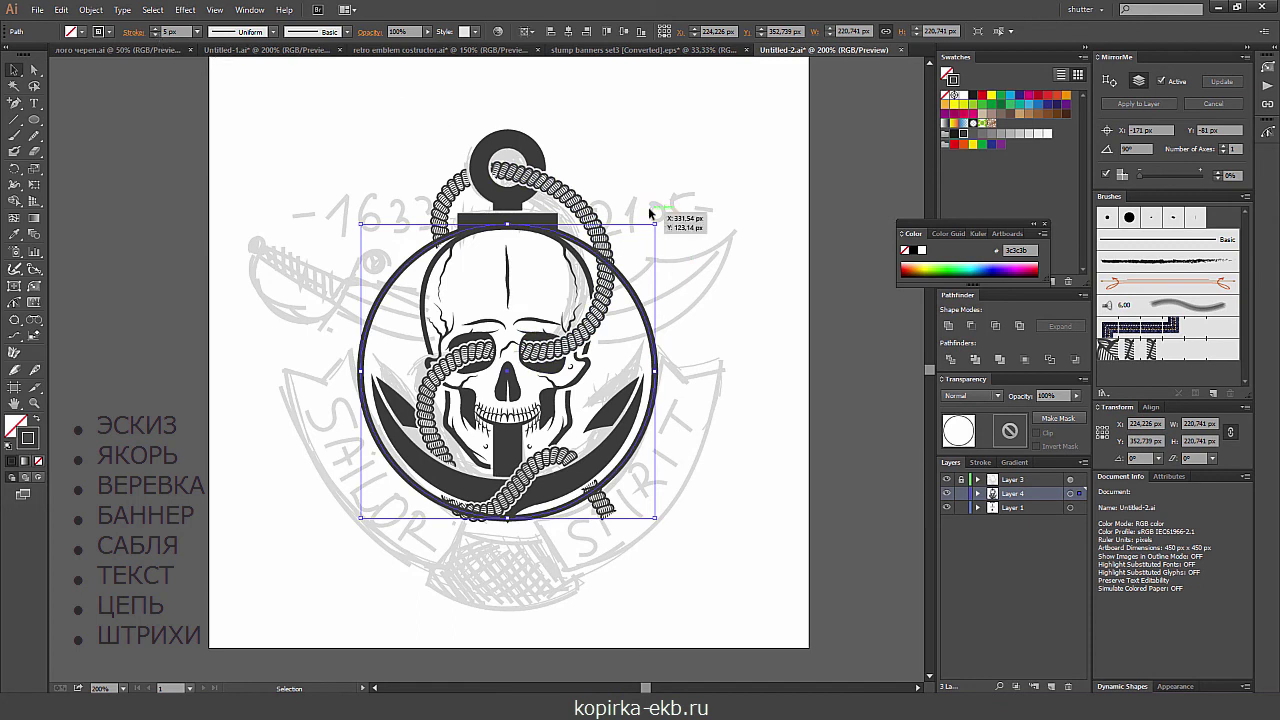
drag(655, 223, 658, 219)
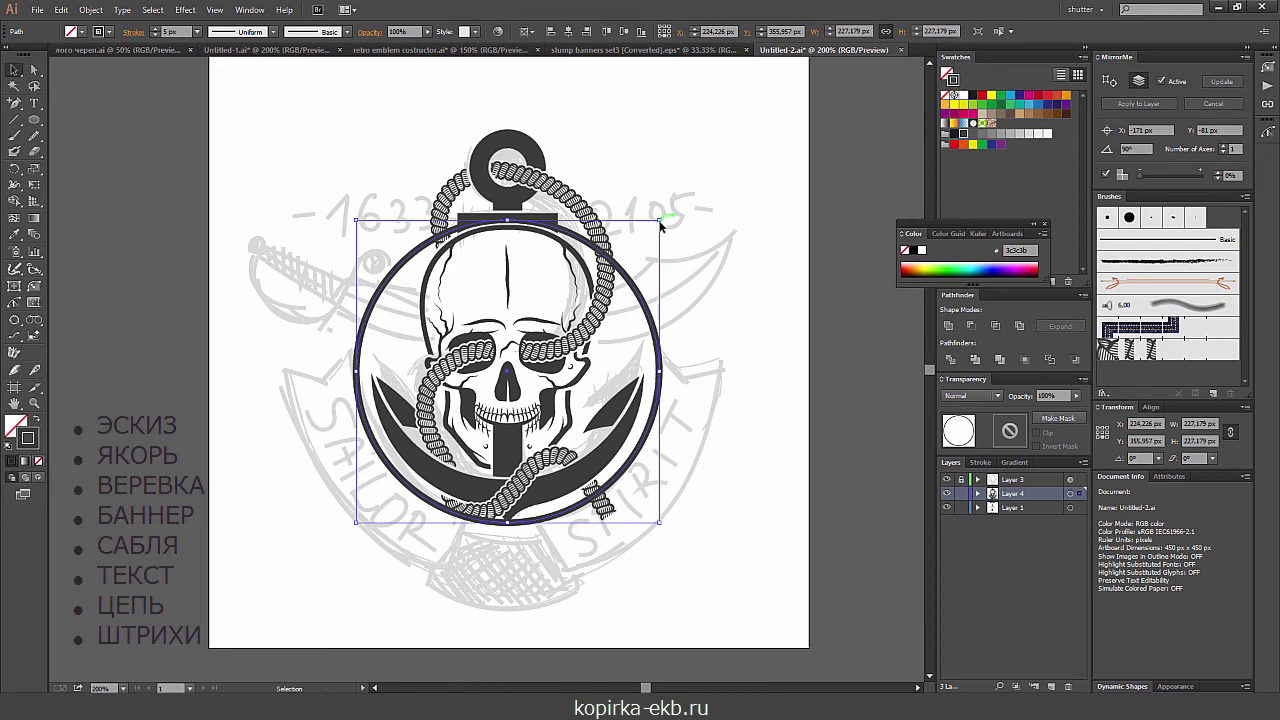
- Add a larger 319 px concentric copy and make both circles solid dark fills
drag(660, 222, 721, 132)
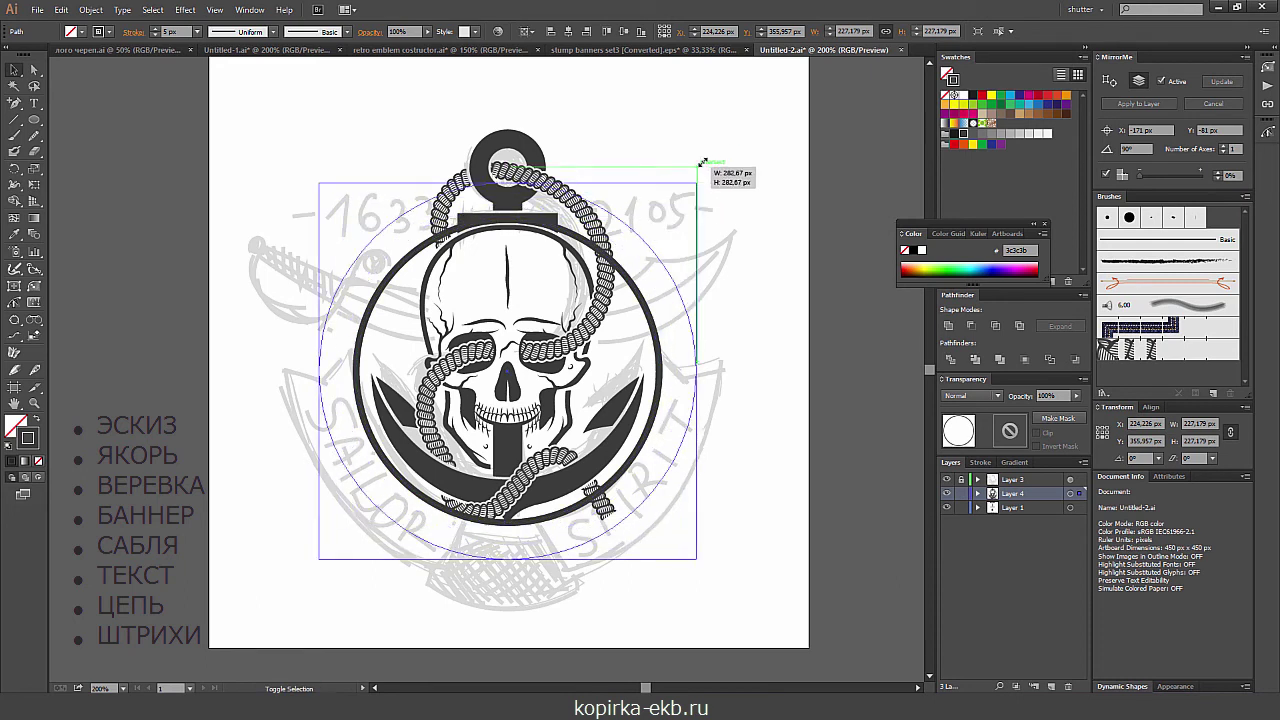
click(375, 168)
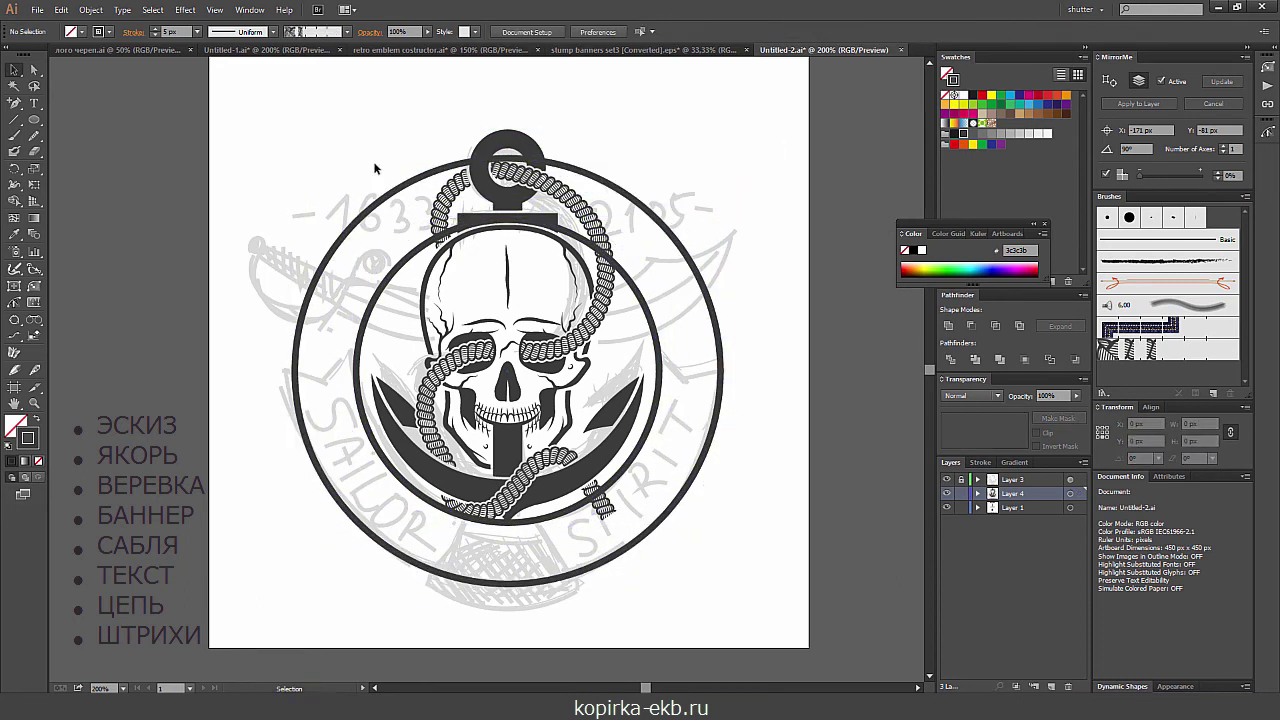
drag(375, 163, 401, 262)
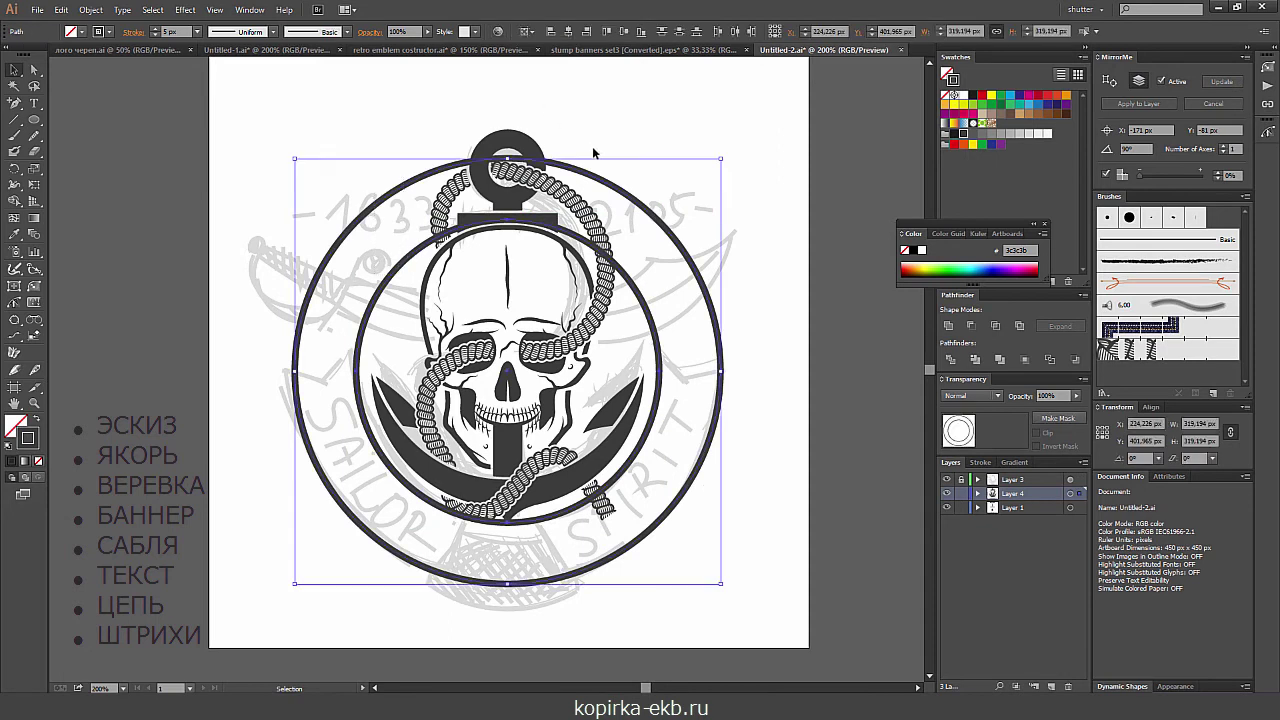
click(37, 421)
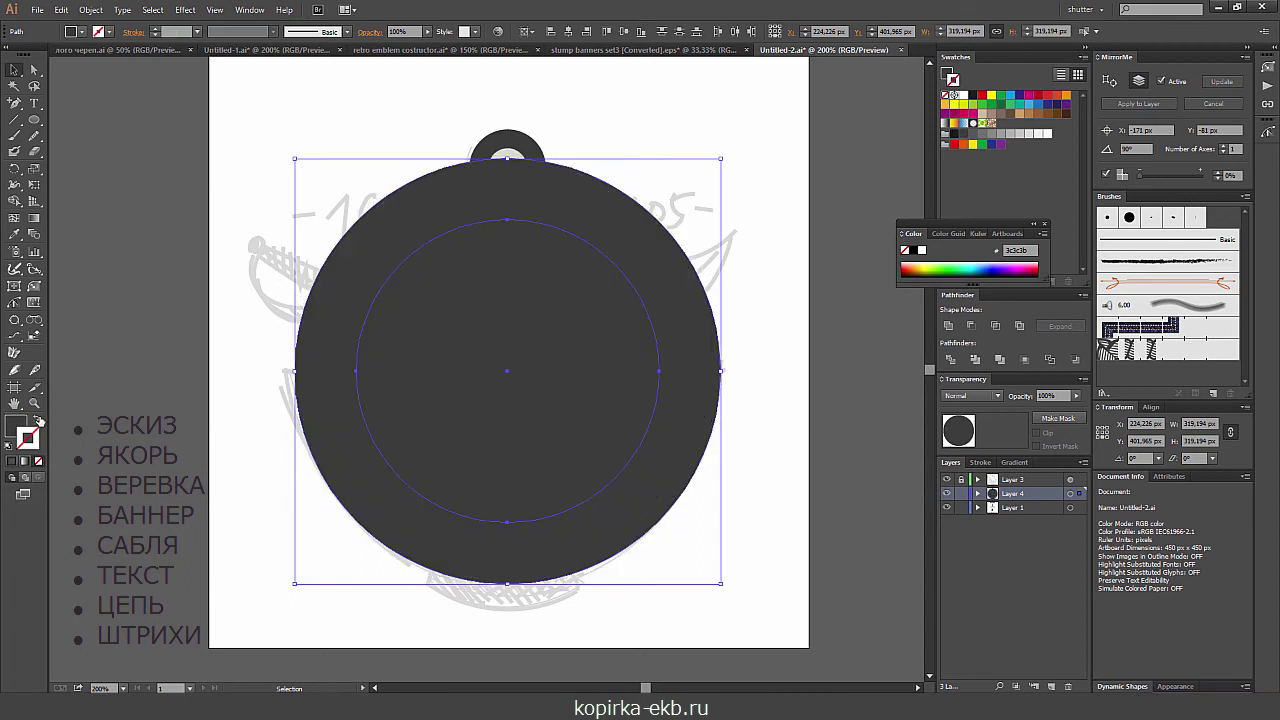
- Subtract the inner circle with Pathfinder Minus Front, then draw a horizontal line across the ring
click(970, 326)
key(ctrl)
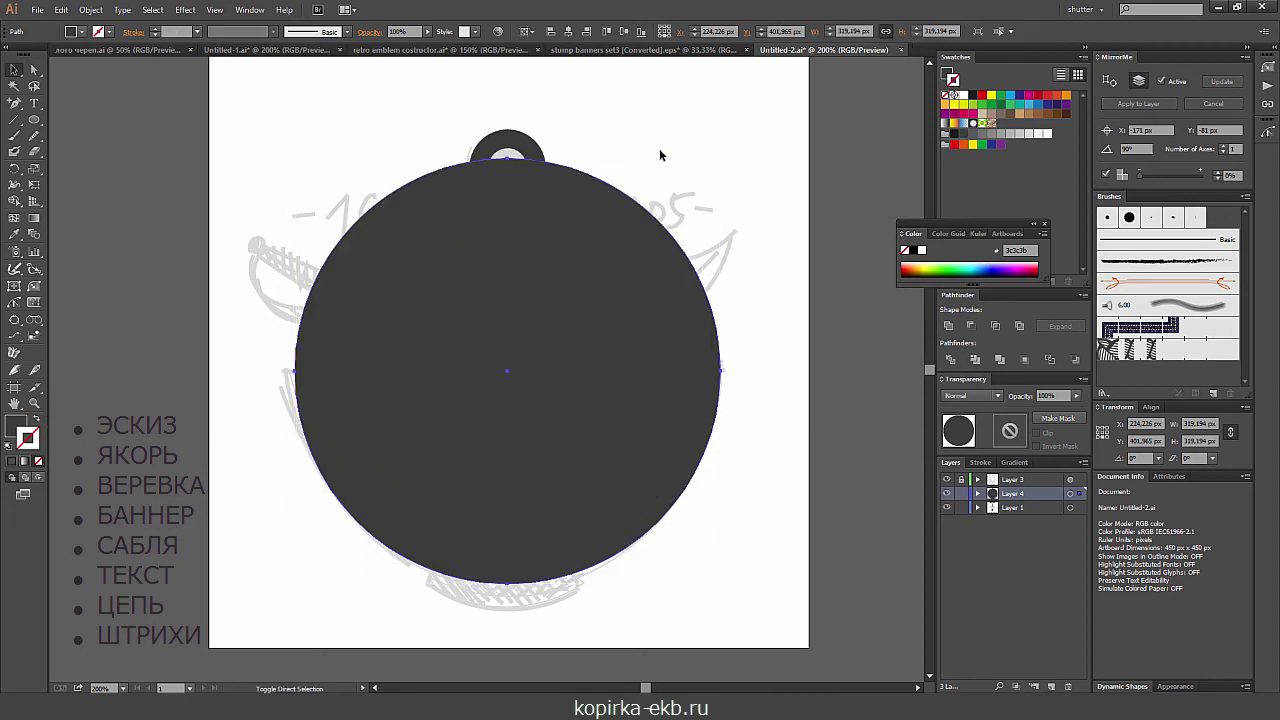
ctrl+click(585, 305)
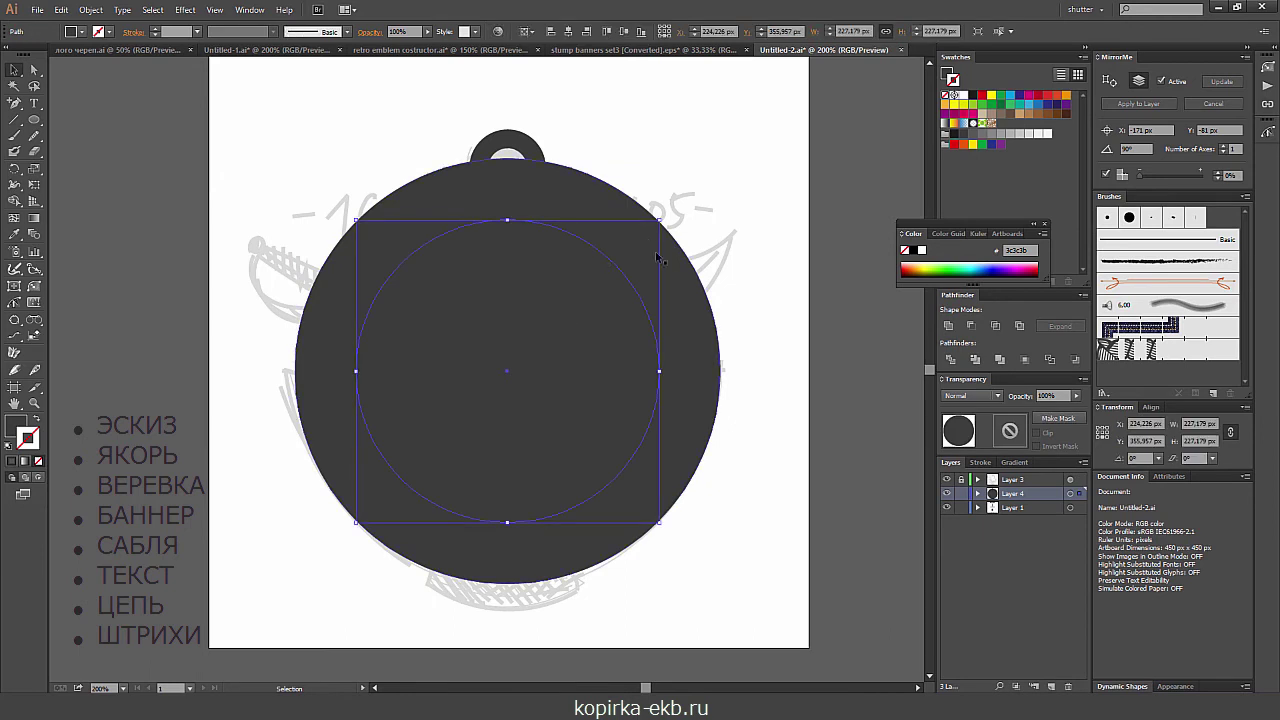
click(673, 282)
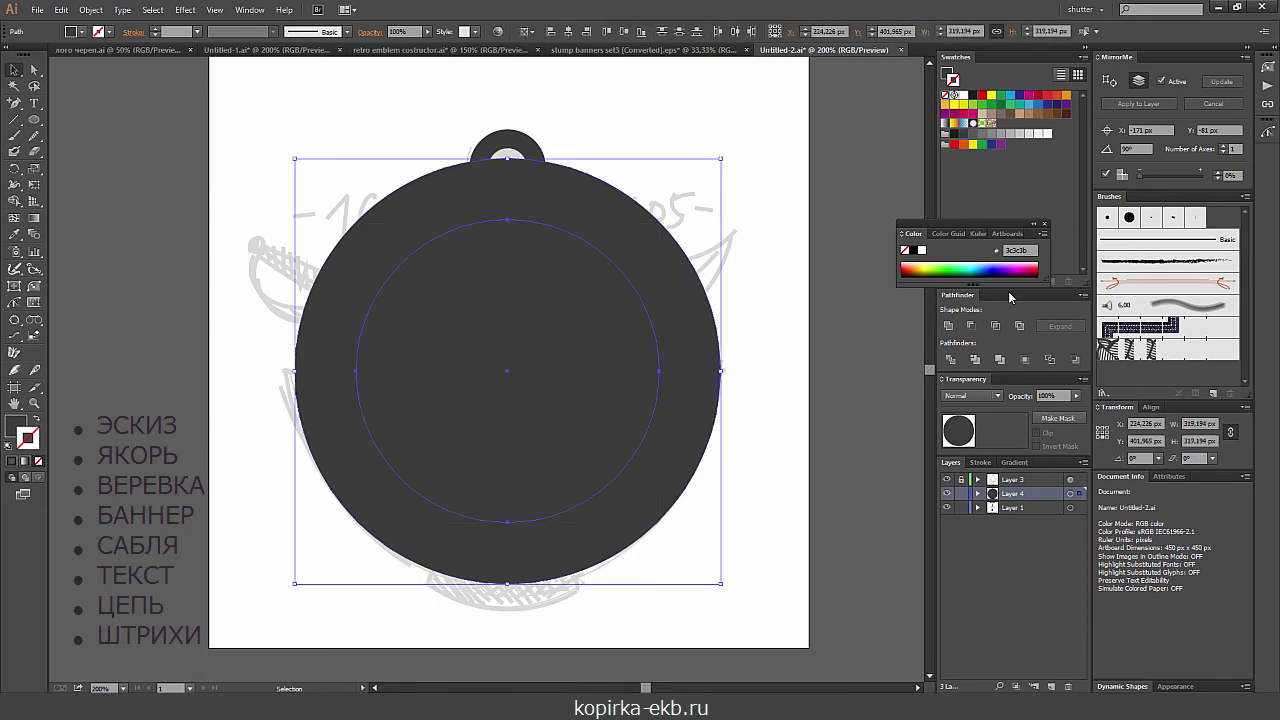
click(969, 327)
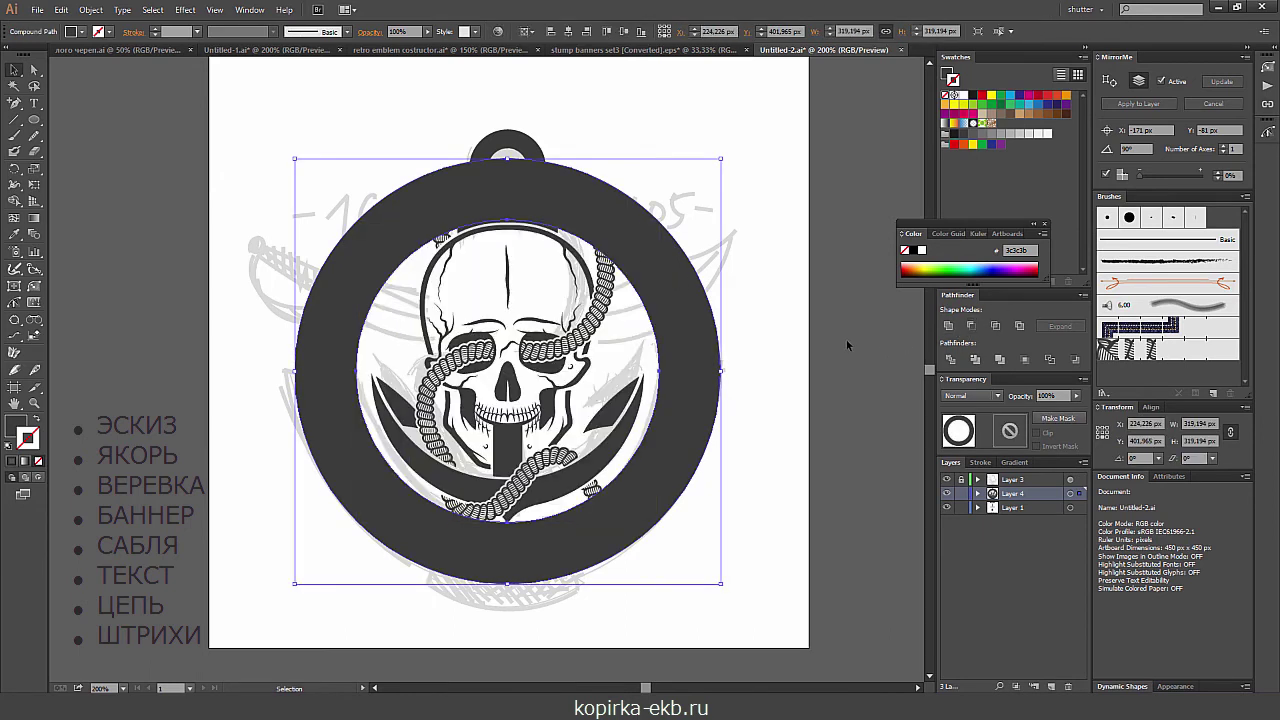
drag(824, 352, 836, 312)
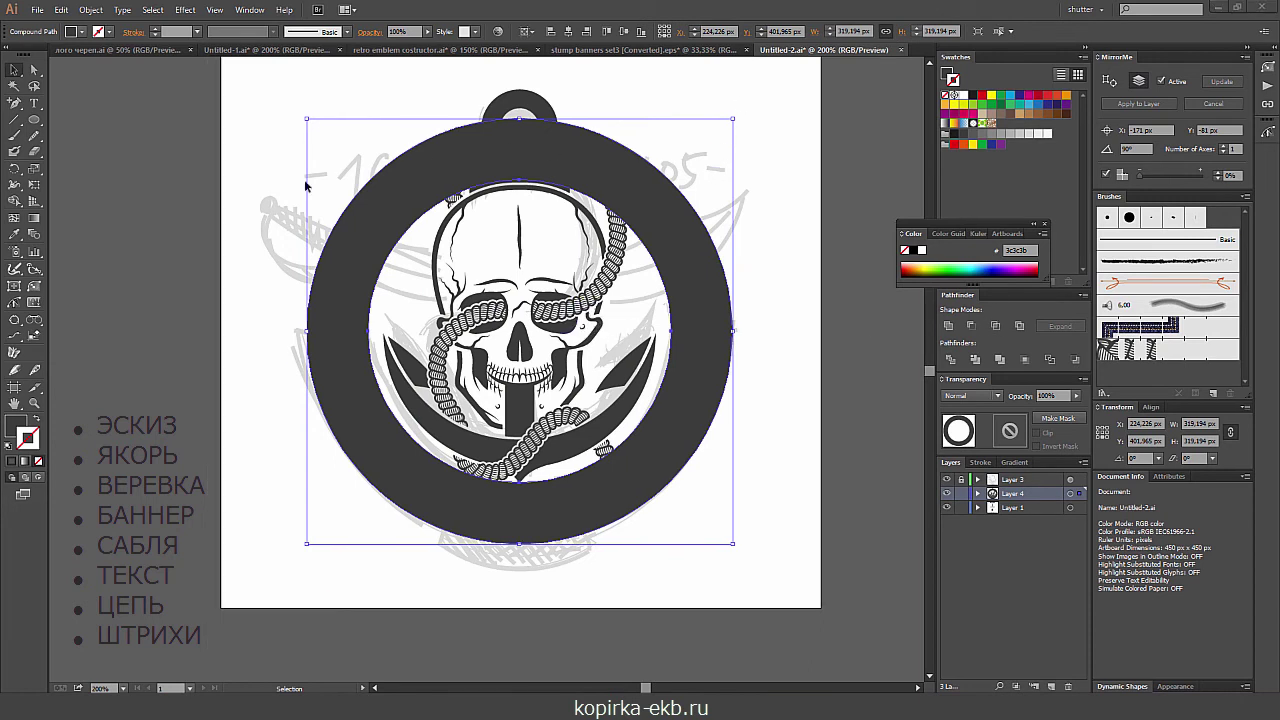
click(15, 119)
drag(250, 328, 780, 337)
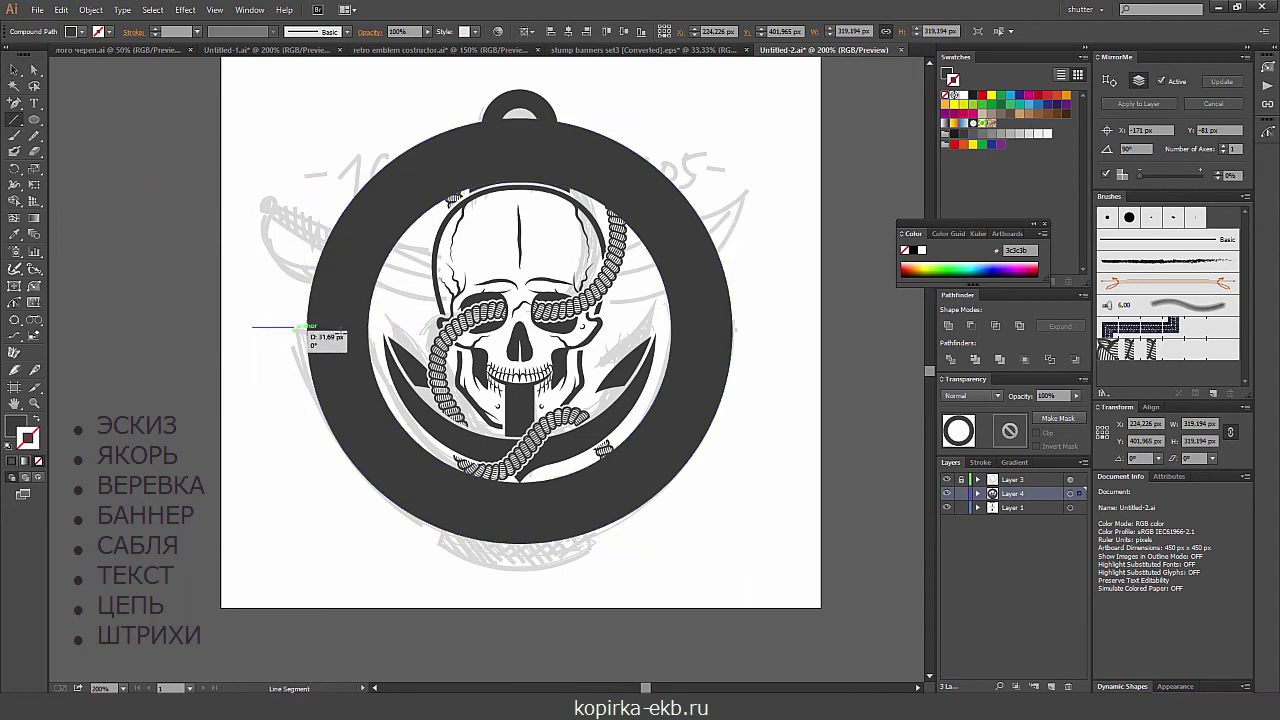
- Give the line the ring's dark colour as a stroke with no fill
key(i)
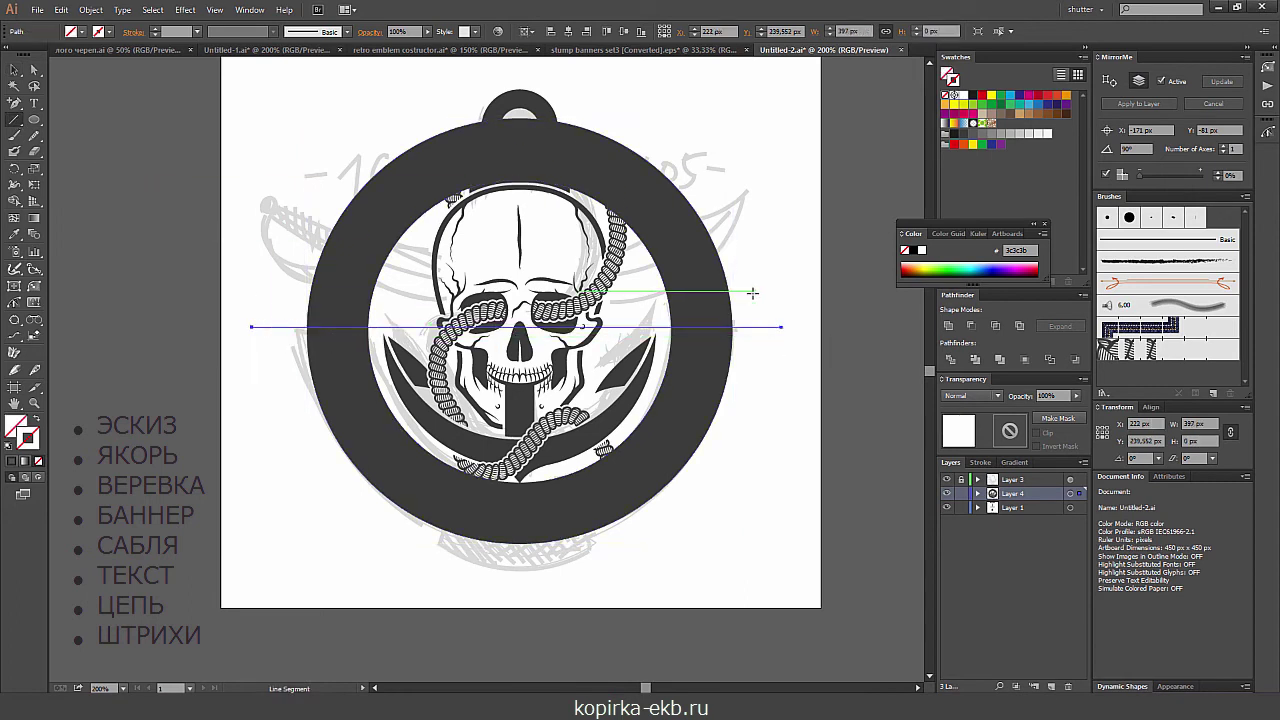
click(713, 287)
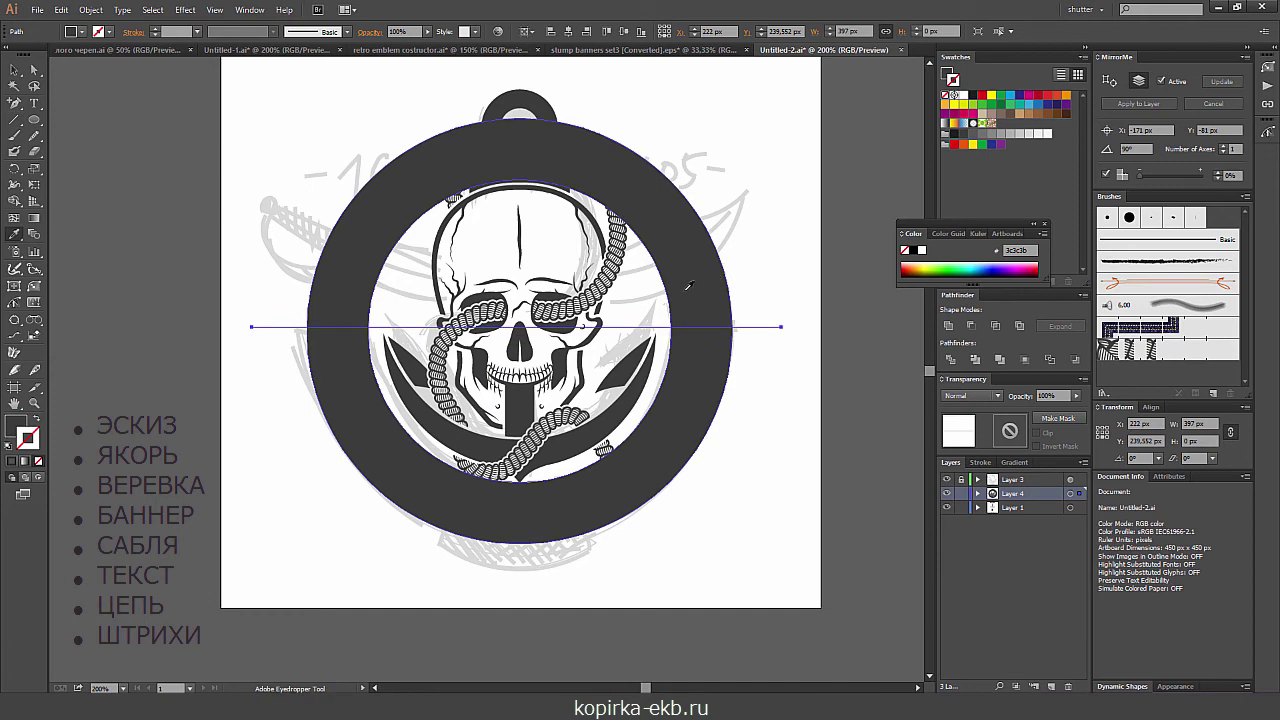
click(44, 417)
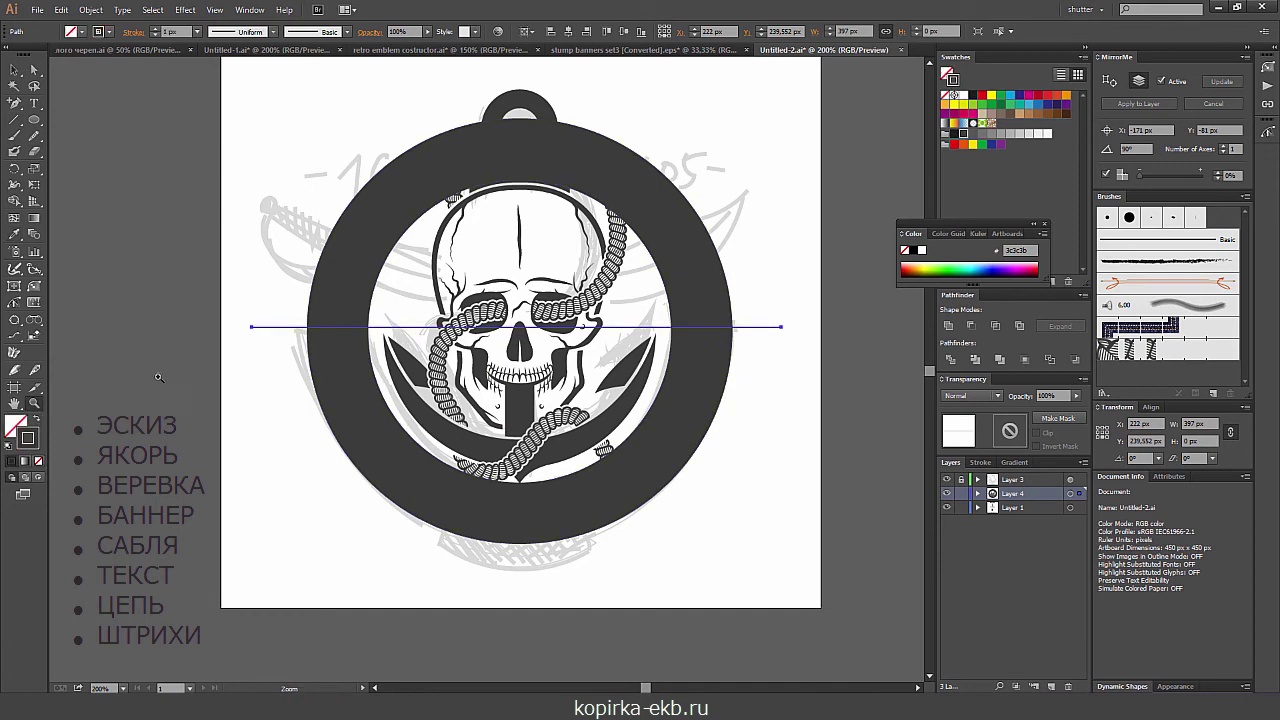
key(v)
- Centre the line on the ring, aligning to the ring as key object
drag(245, 340, 330, 263)
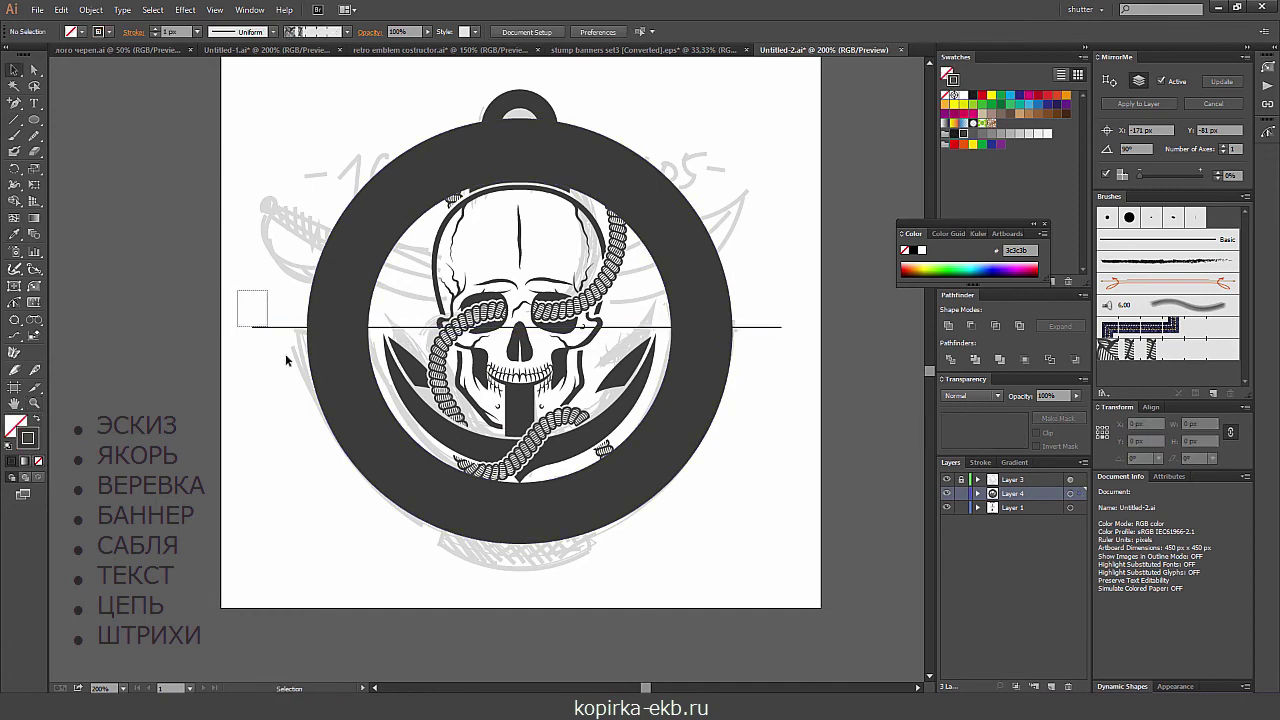
click(527, 31)
click(552, 62)
click(568, 150)
click(588, 32)
click(829, 210)
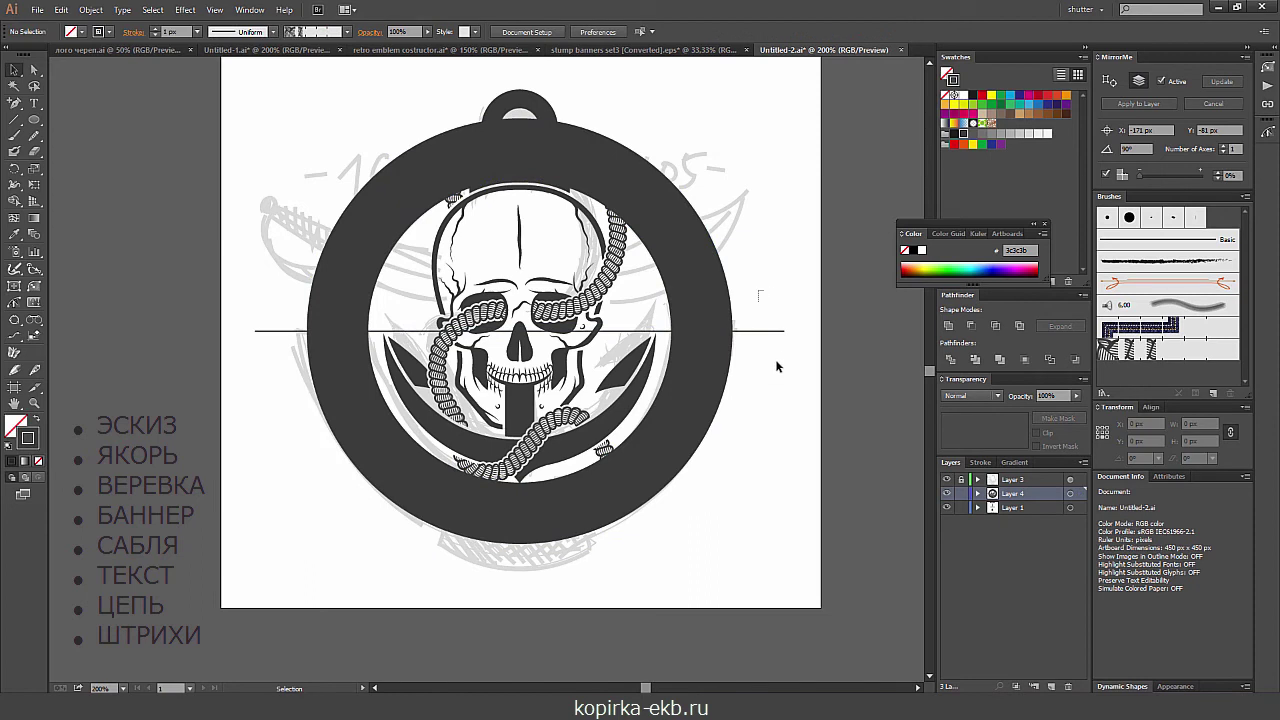
click(784, 329)
- Tilt the line about 8° and reflect it vertically
drag(790, 319, 788, 282)
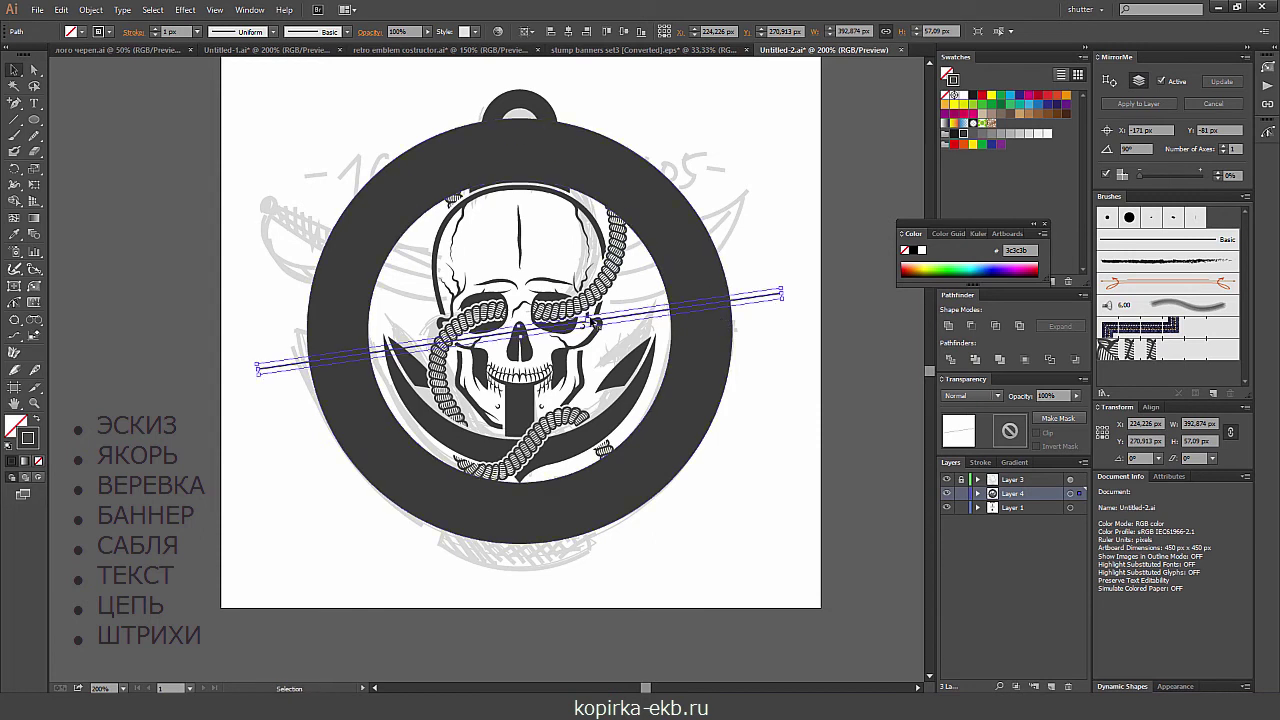
right_click(592, 322)
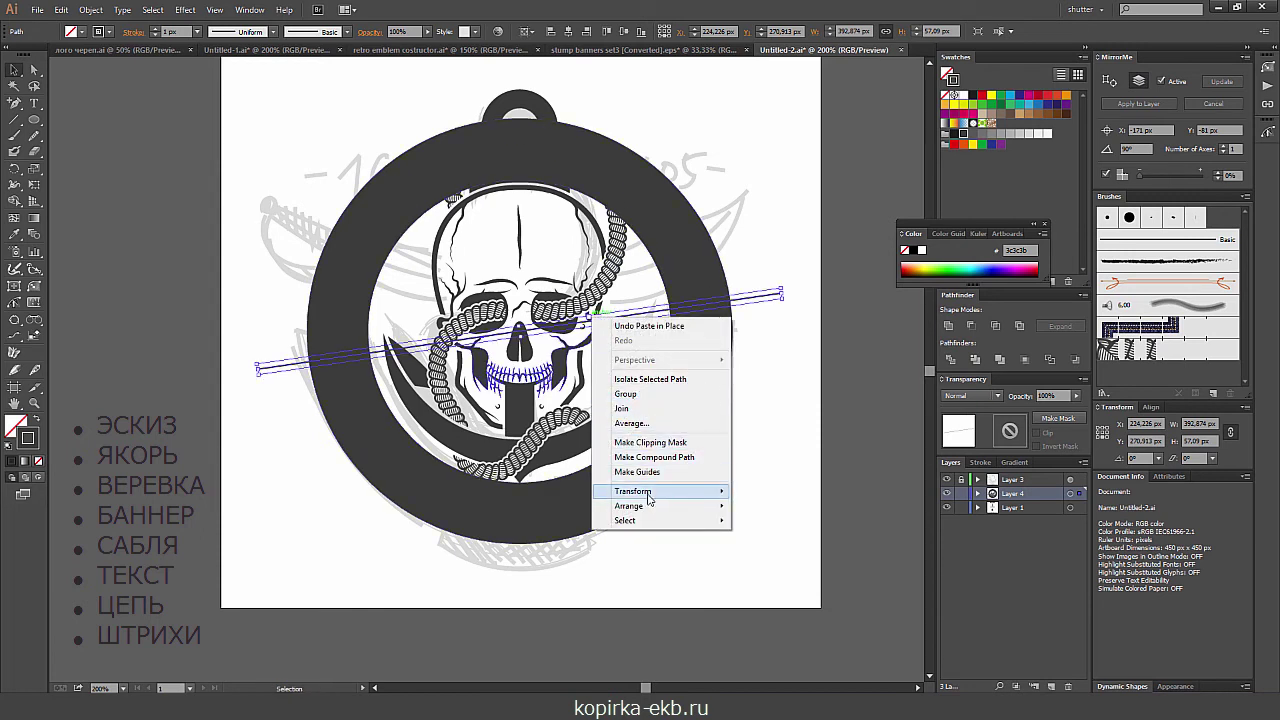
mouse_move(660, 491)
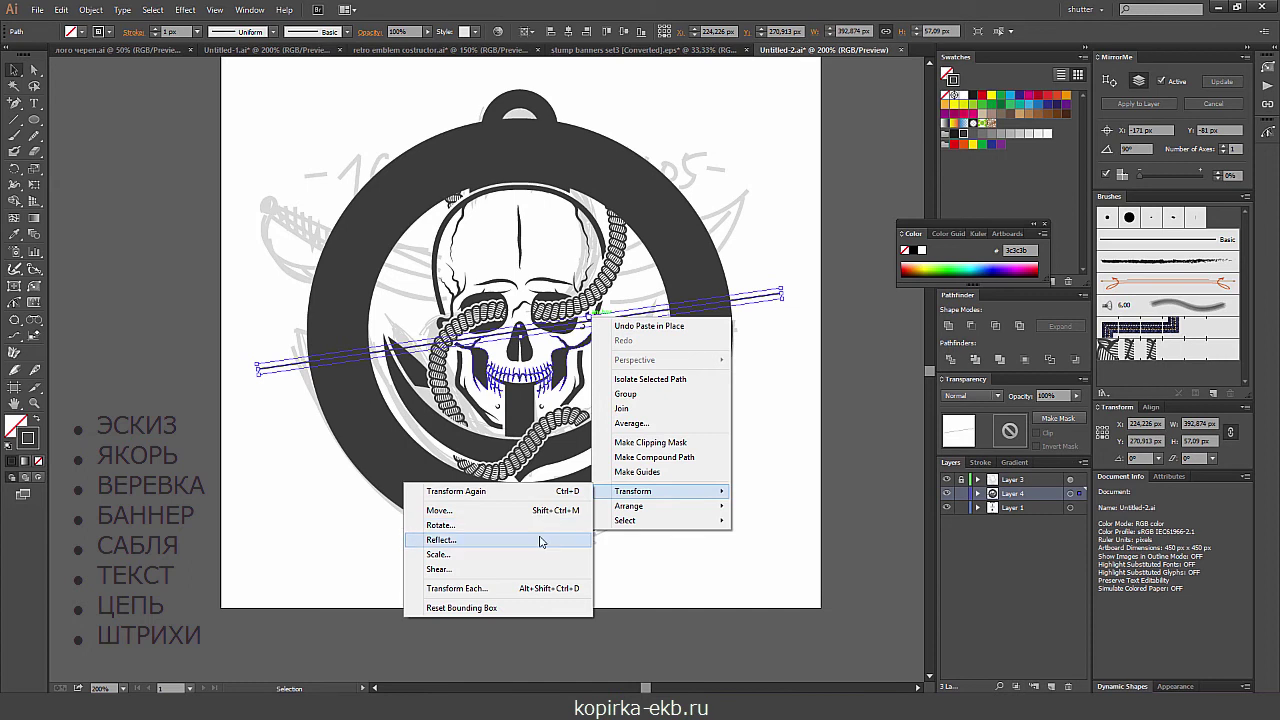
click(540, 541)
click(909, 342)
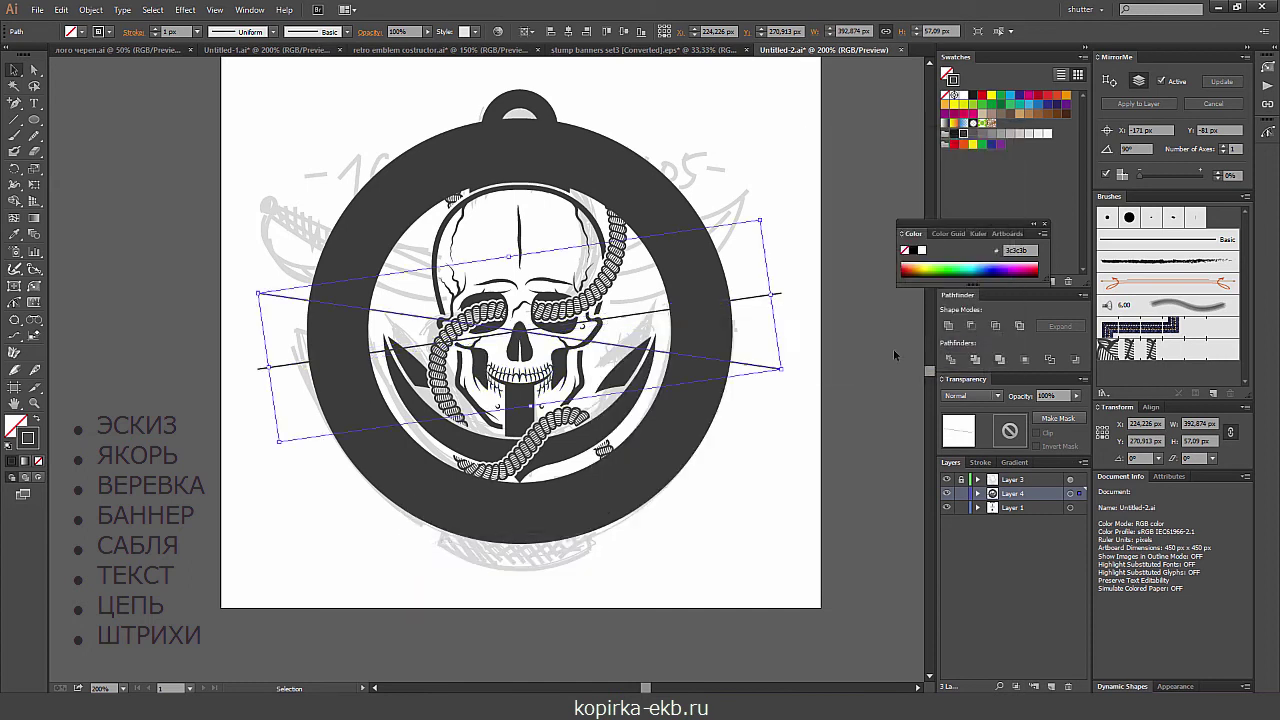
click(811, 380)
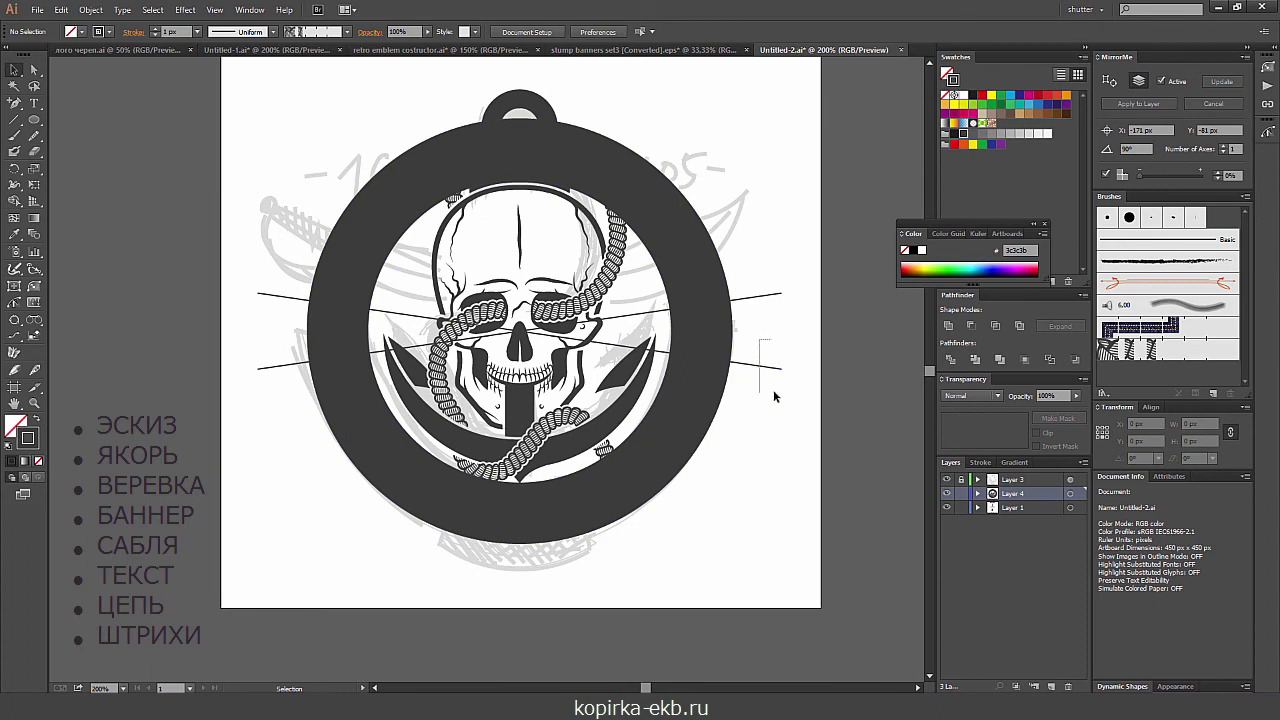
- Rotate a line into a steep diagonal and add a vertically reflected copy
drag(774, 396, 778, 354)
key(v)
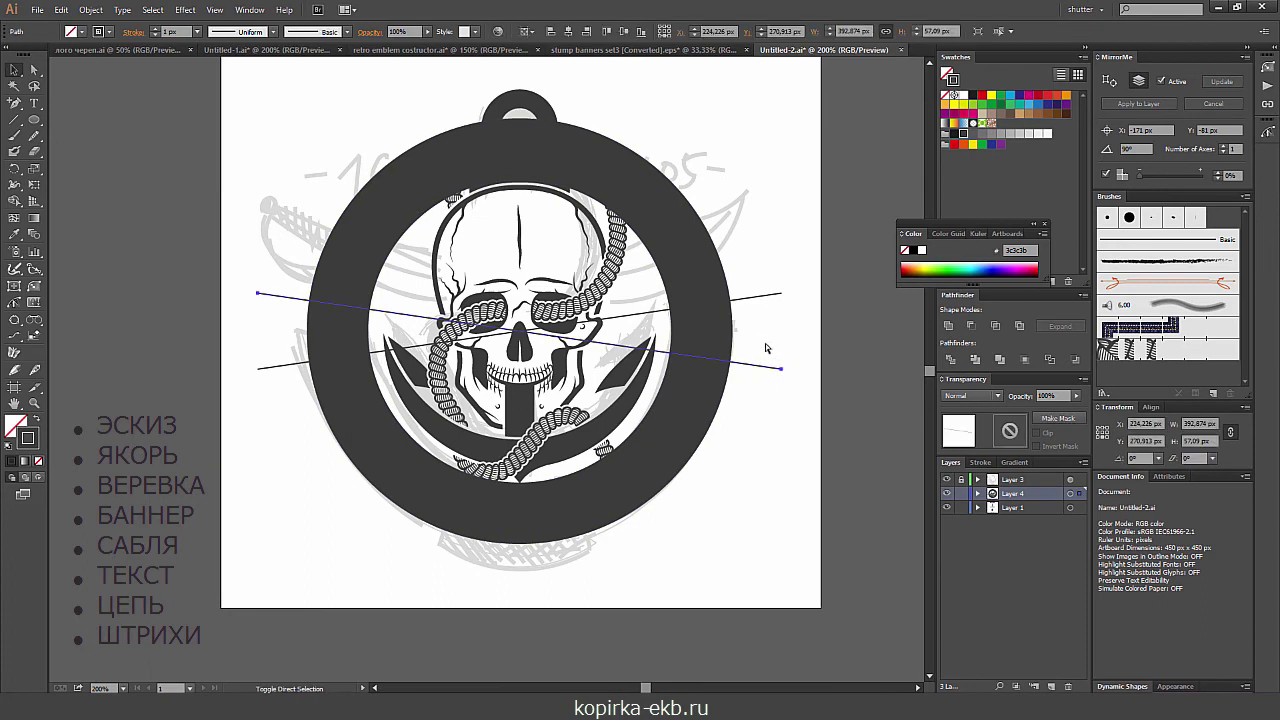
drag(788, 366, 616, 606)
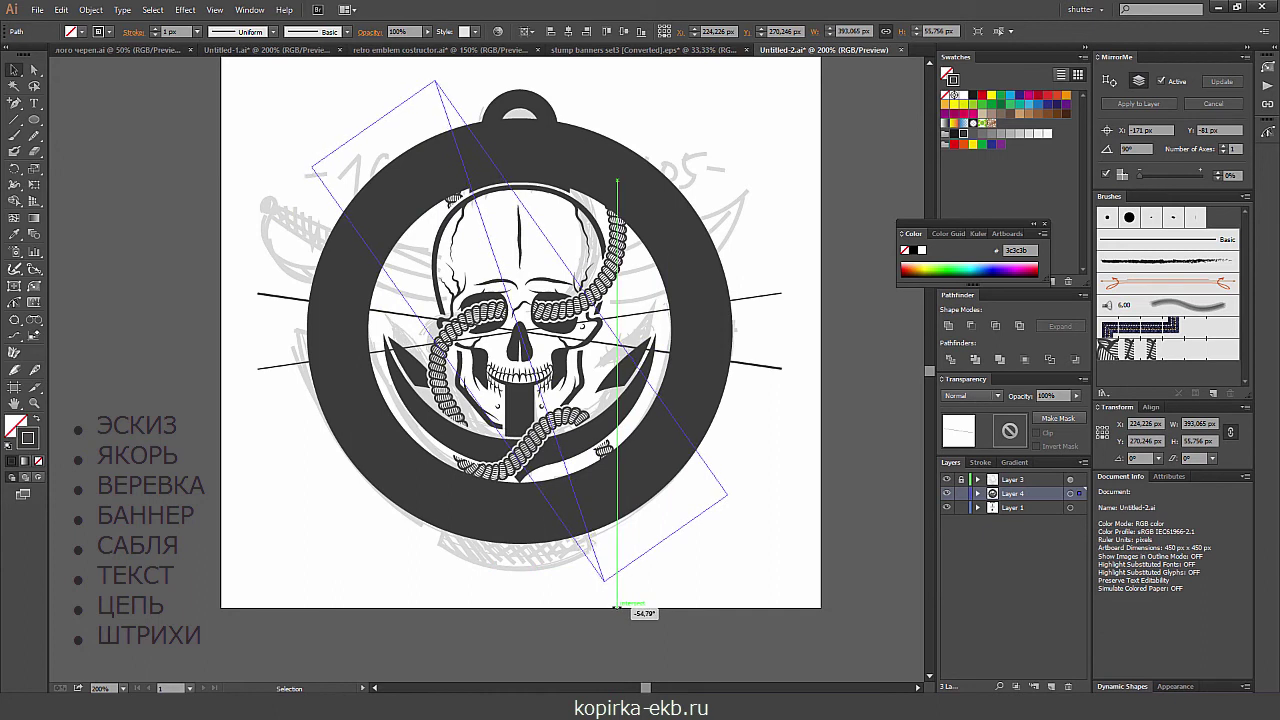
drag(616, 606, 616, 606)
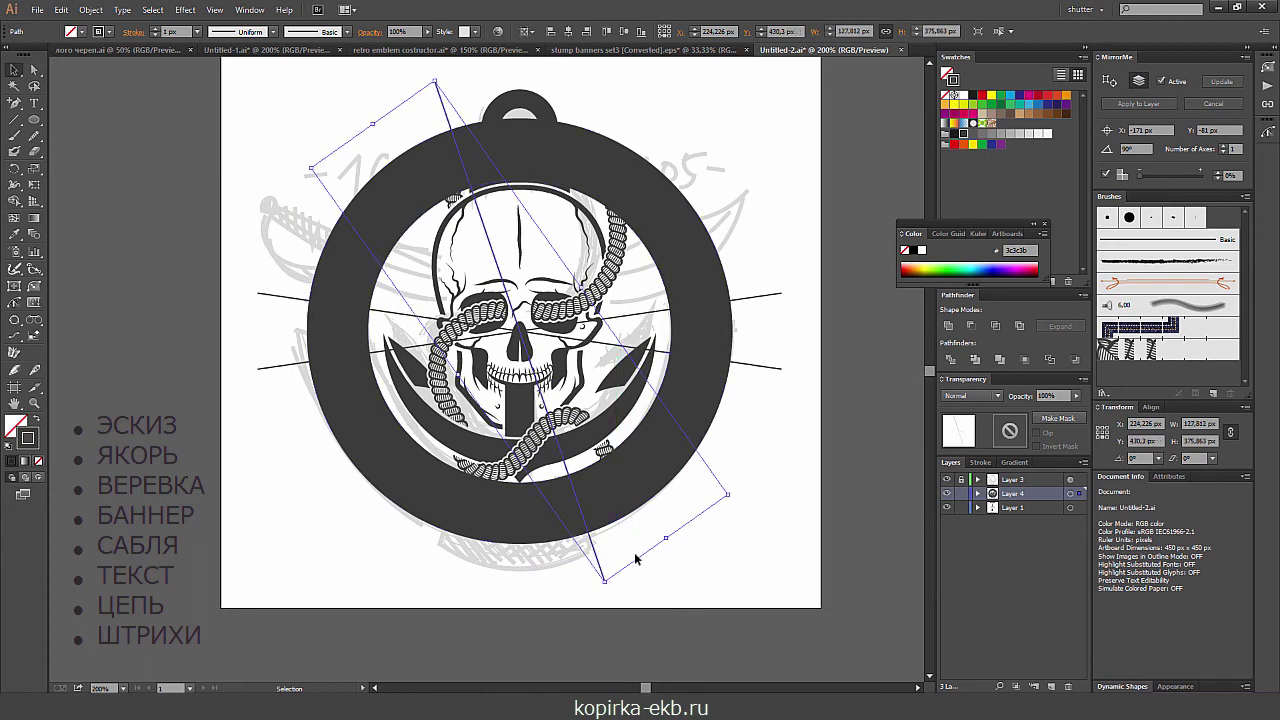
click(508, 545)
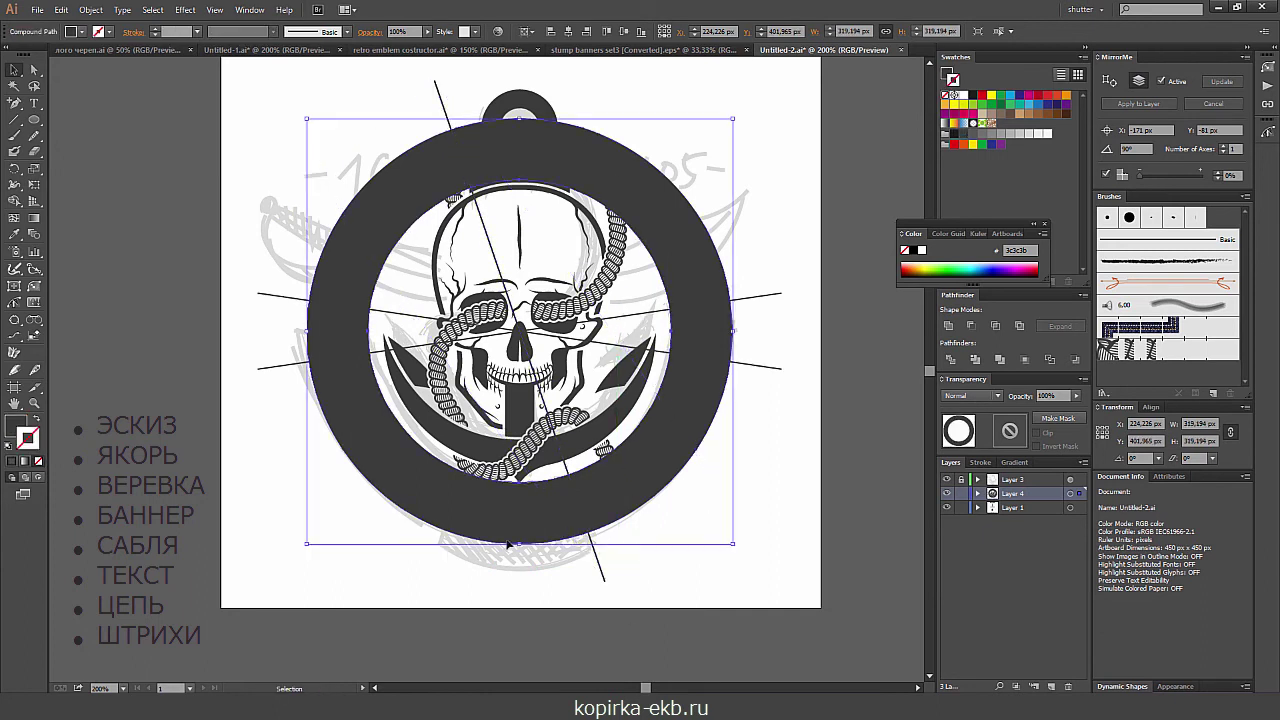
click(600, 562)
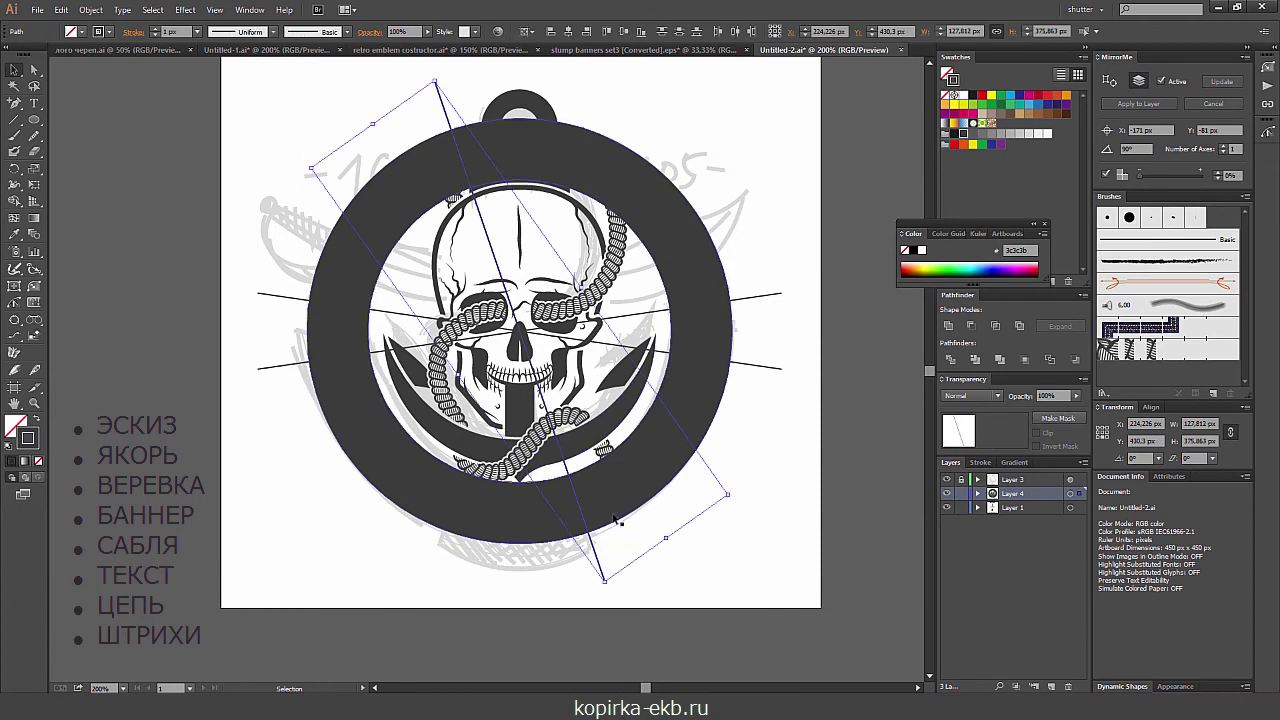
right_click(586, 496)
mouse_move(626, 654)
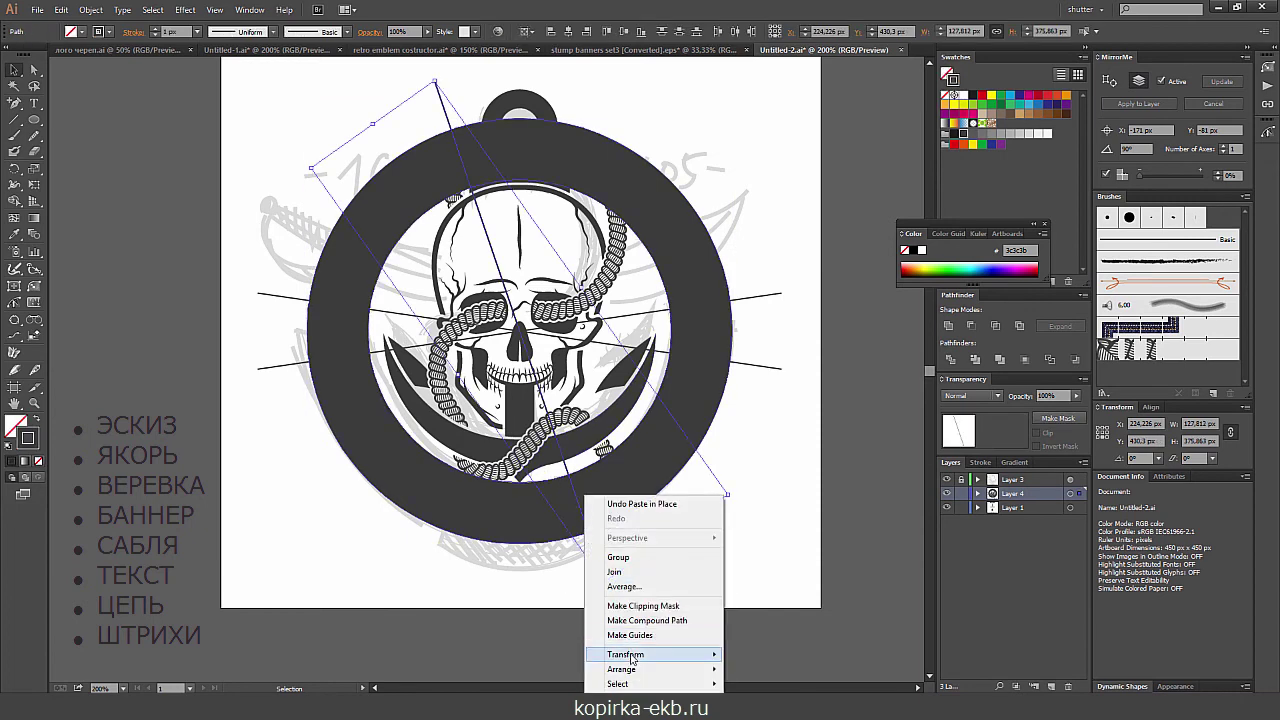
click(525, 587)
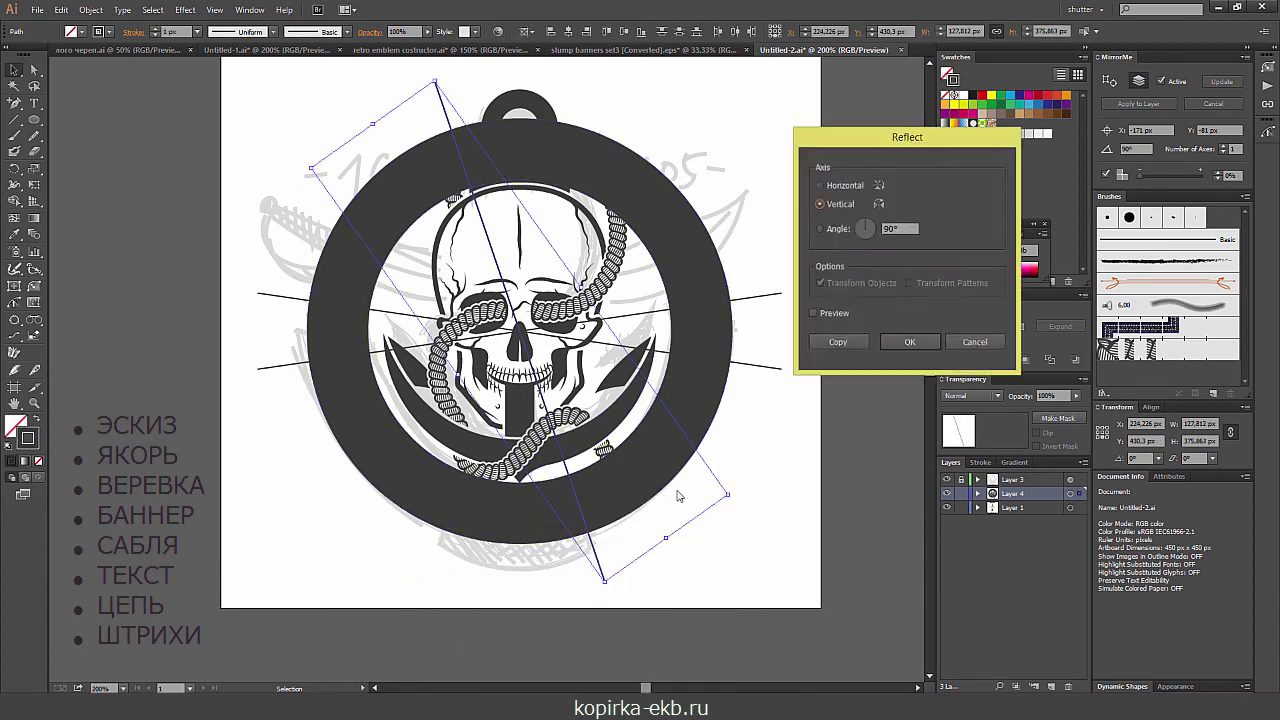
click(830, 340)
click(835, 189)
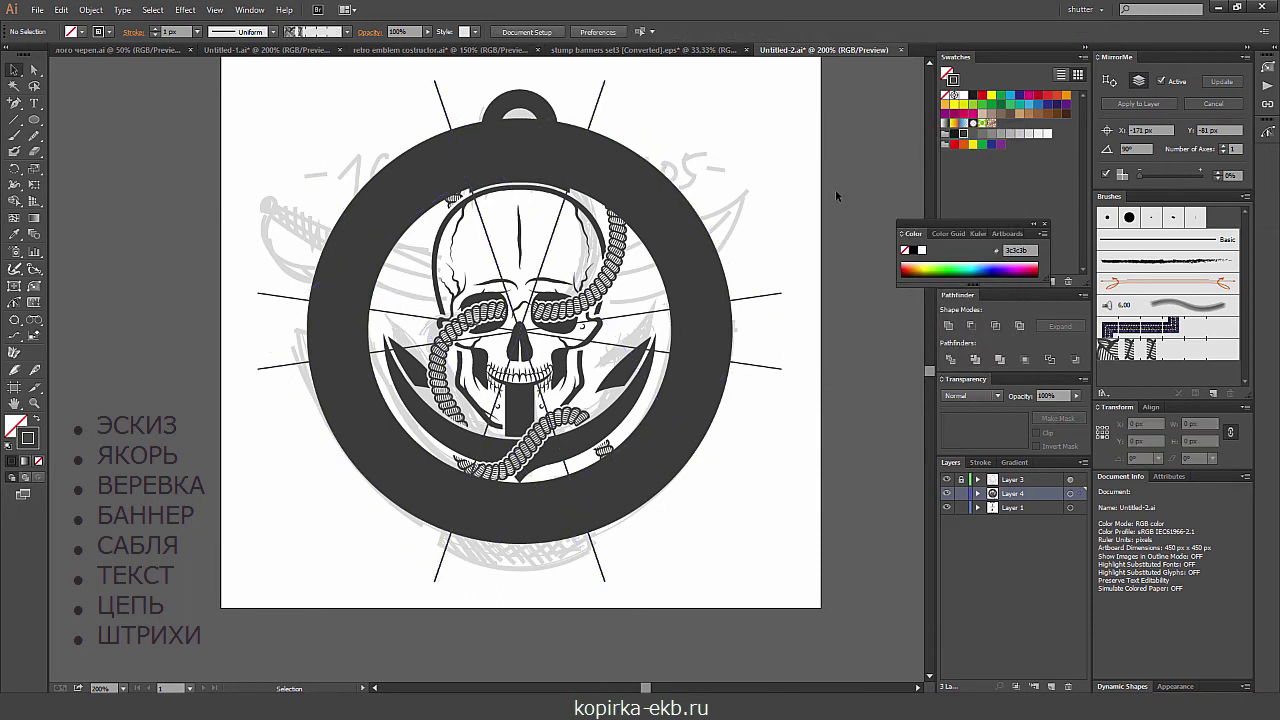
- Select the slanted lines, the steep diagonals and the dark ring together
key(ctrl+minus)
key(ctrl+equal)
click(260, 298)
shift+click(440, 96)
shift+click(392, 418)
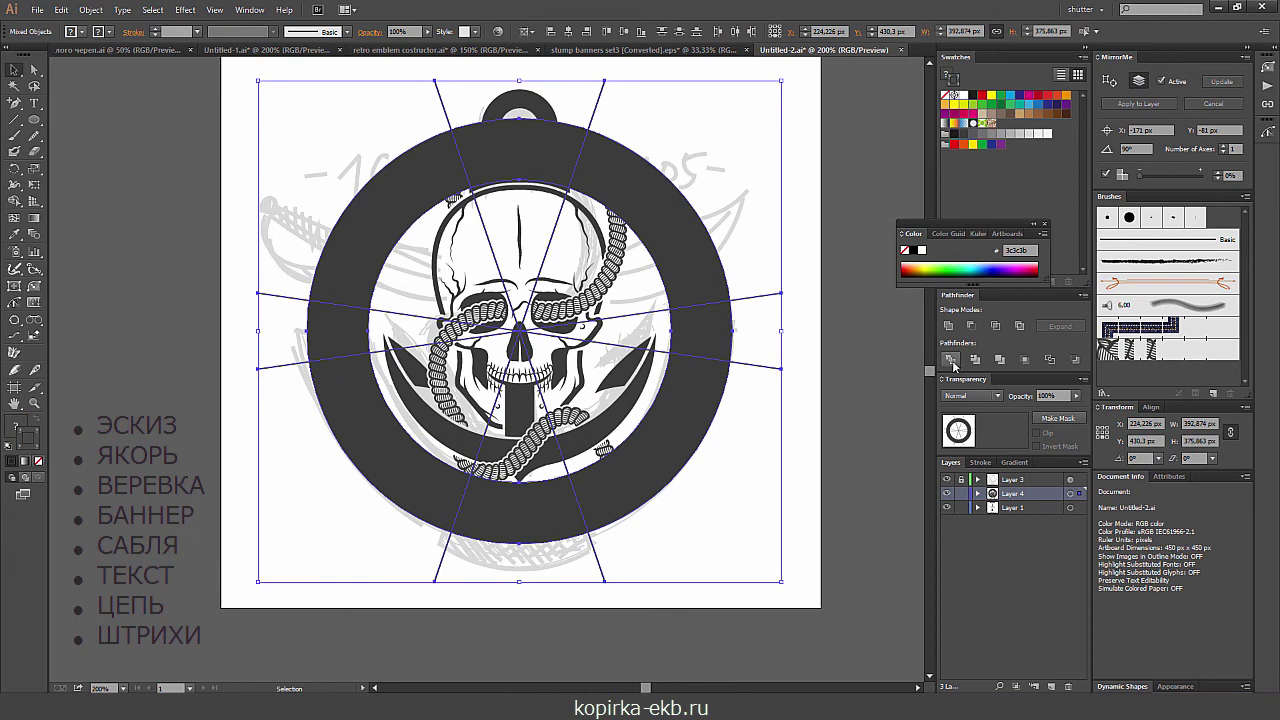
- Divide the ring along the lines with Pathfinder and ungroup the pieces
click(951, 360)
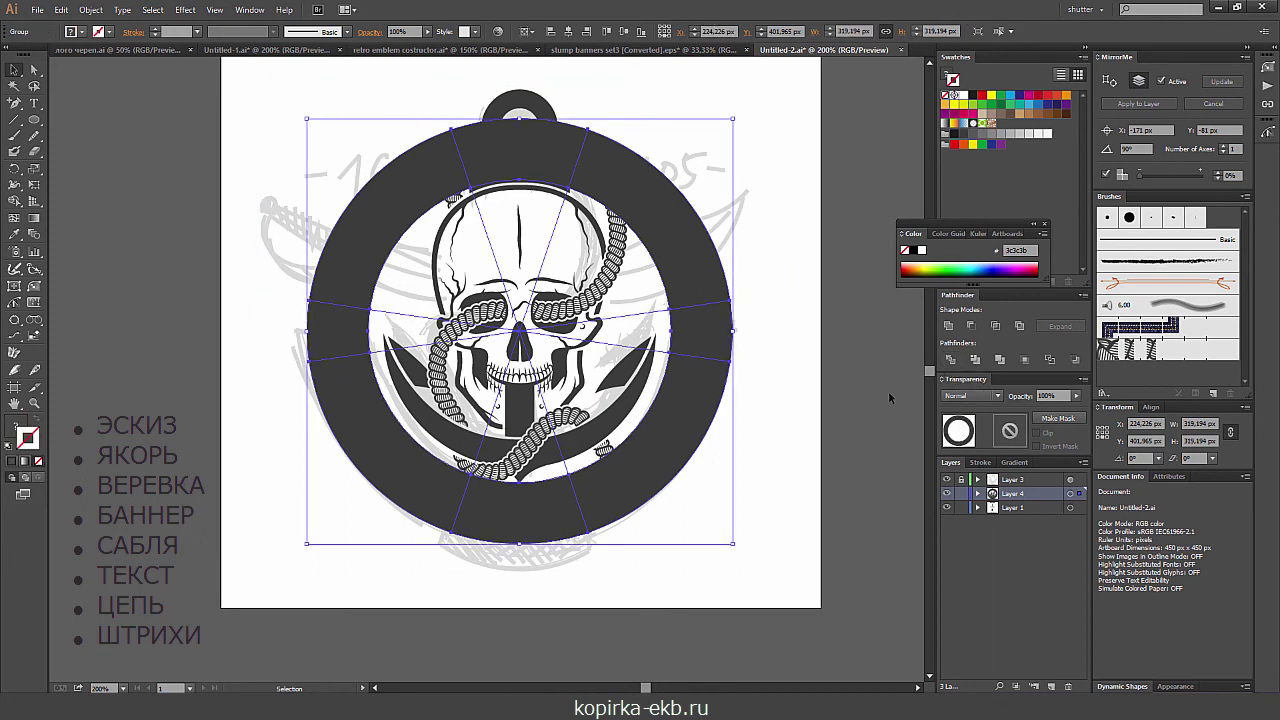
click(745, 489)
right_click(666, 456)
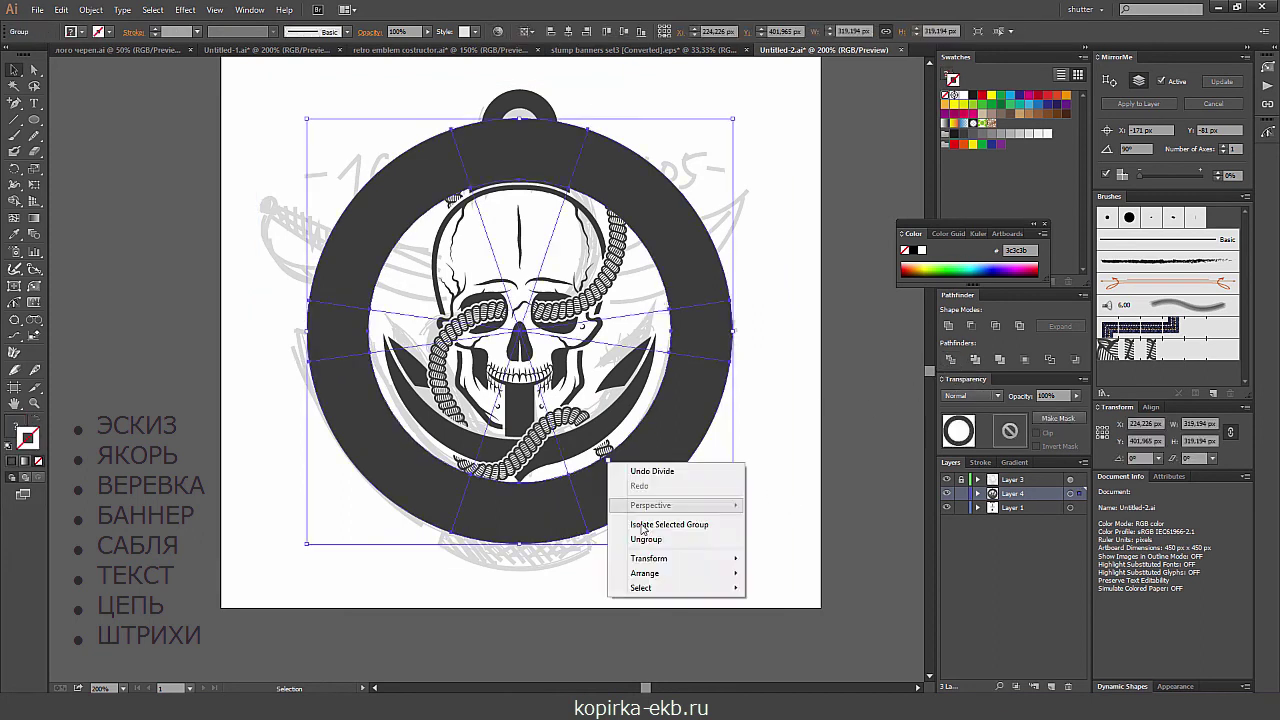
click(700, 531)
click(437, 487)
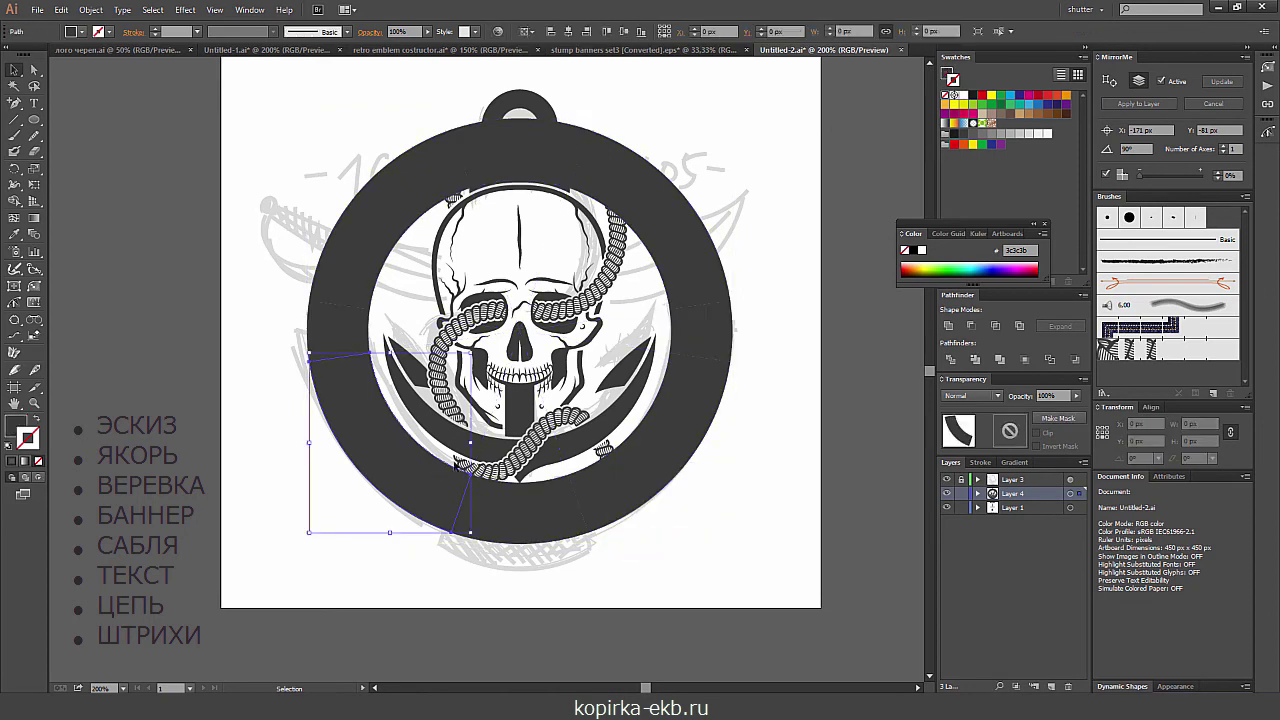
shift+click(530, 505)
shift+click(686, 390)
key(a)
key(v)
click(752, 487)
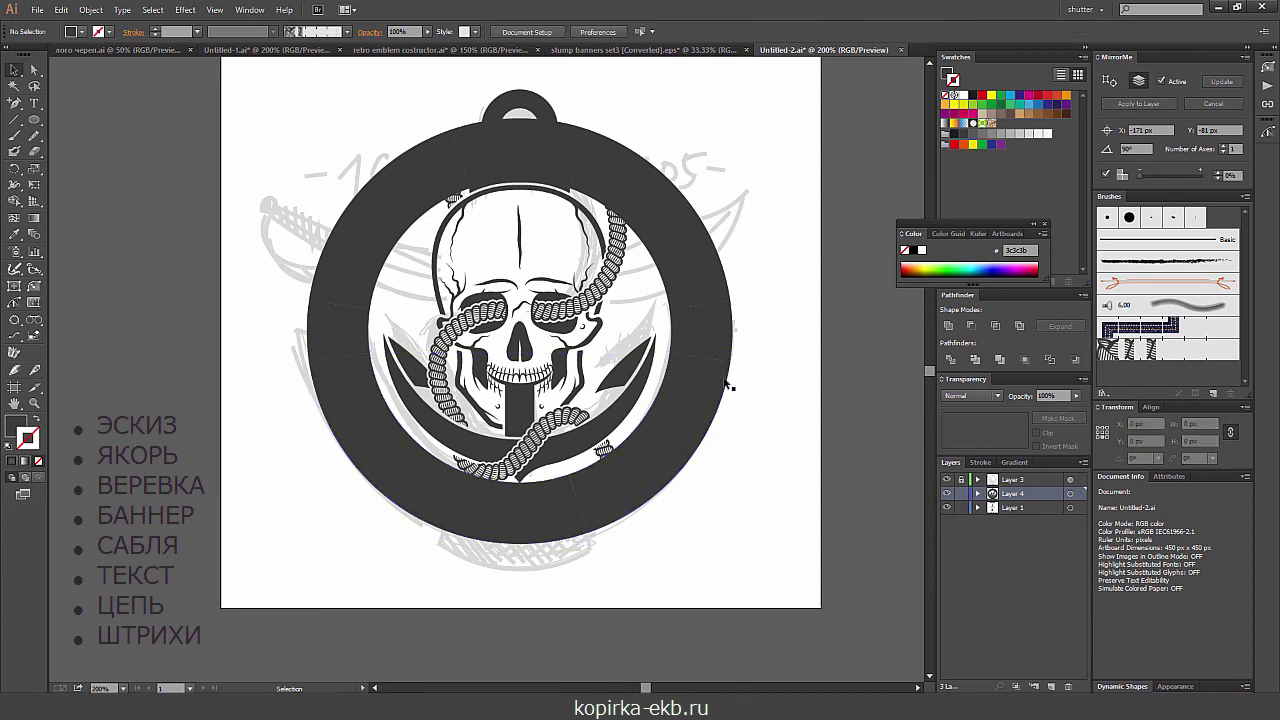
- Delete the bottom, right, top and upper-left ring segments, keeping the lower side pieces
click(550, 512)
key(Delete)
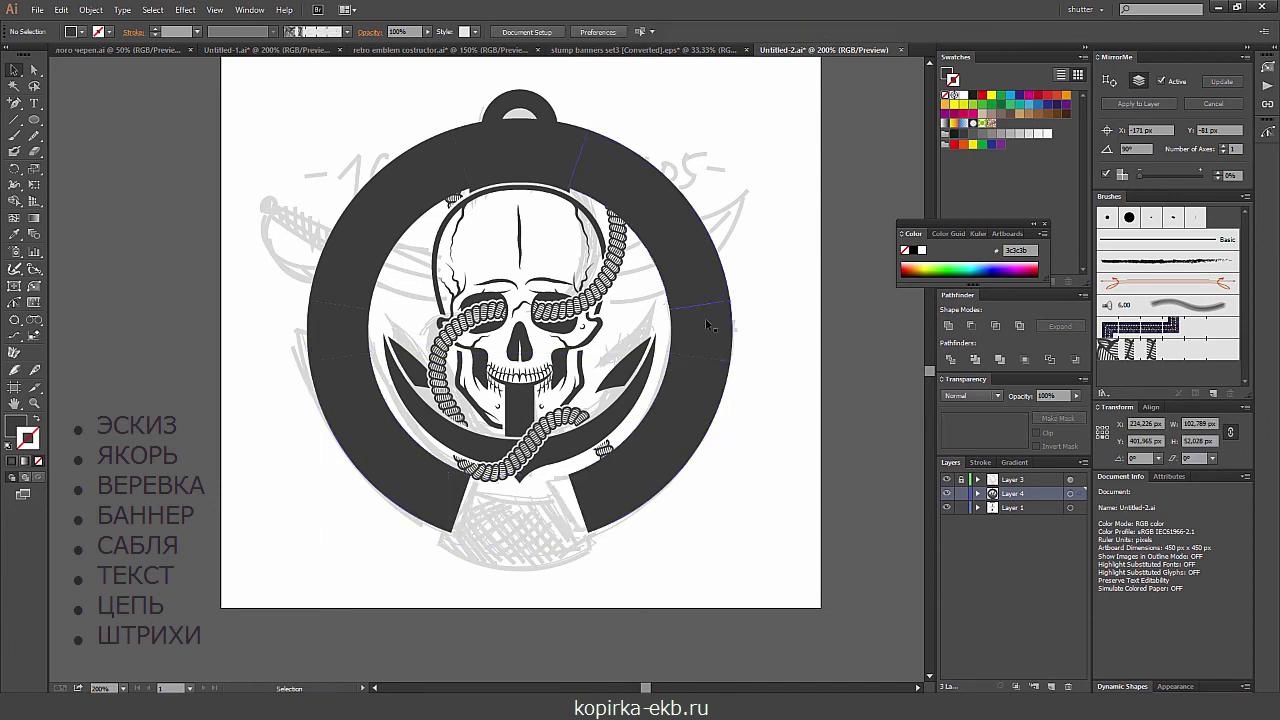
click(694, 328)
key(Delete)
click(679, 268)
key(Delete)
click(547, 183)
key(Delete)
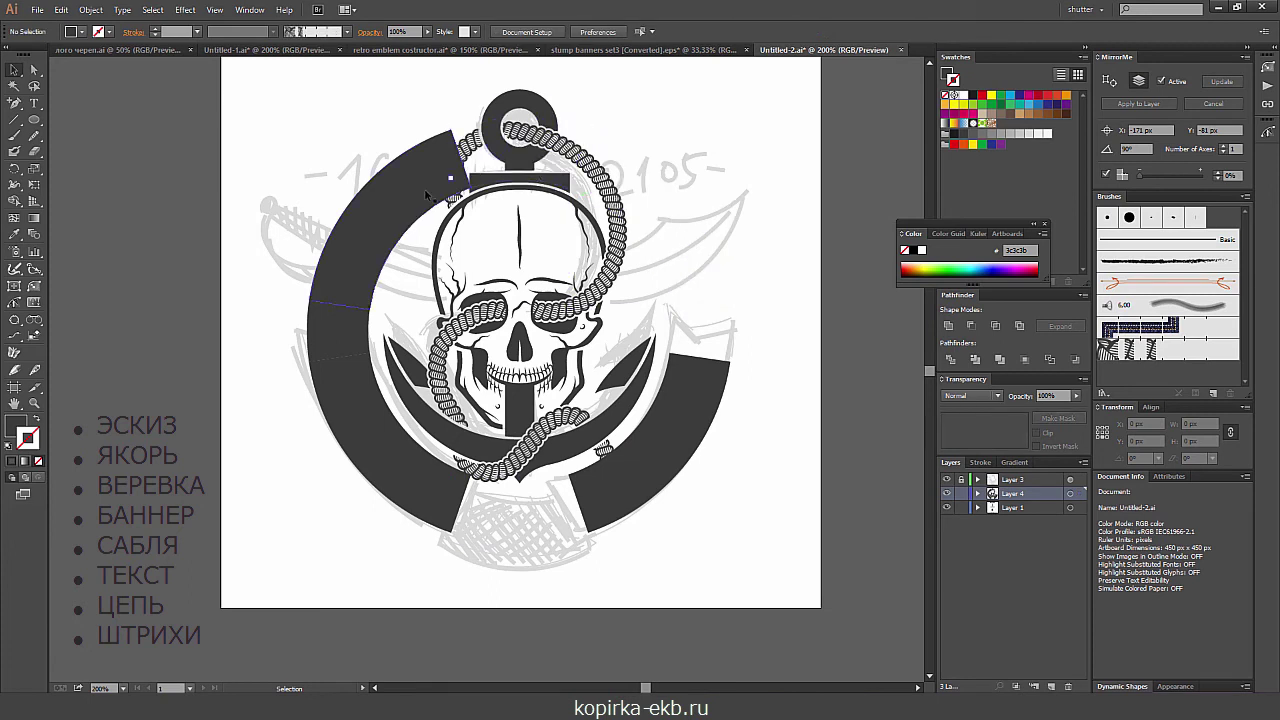
click(409, 206)
key(Delete)
click(353, 342)
key(Delete)
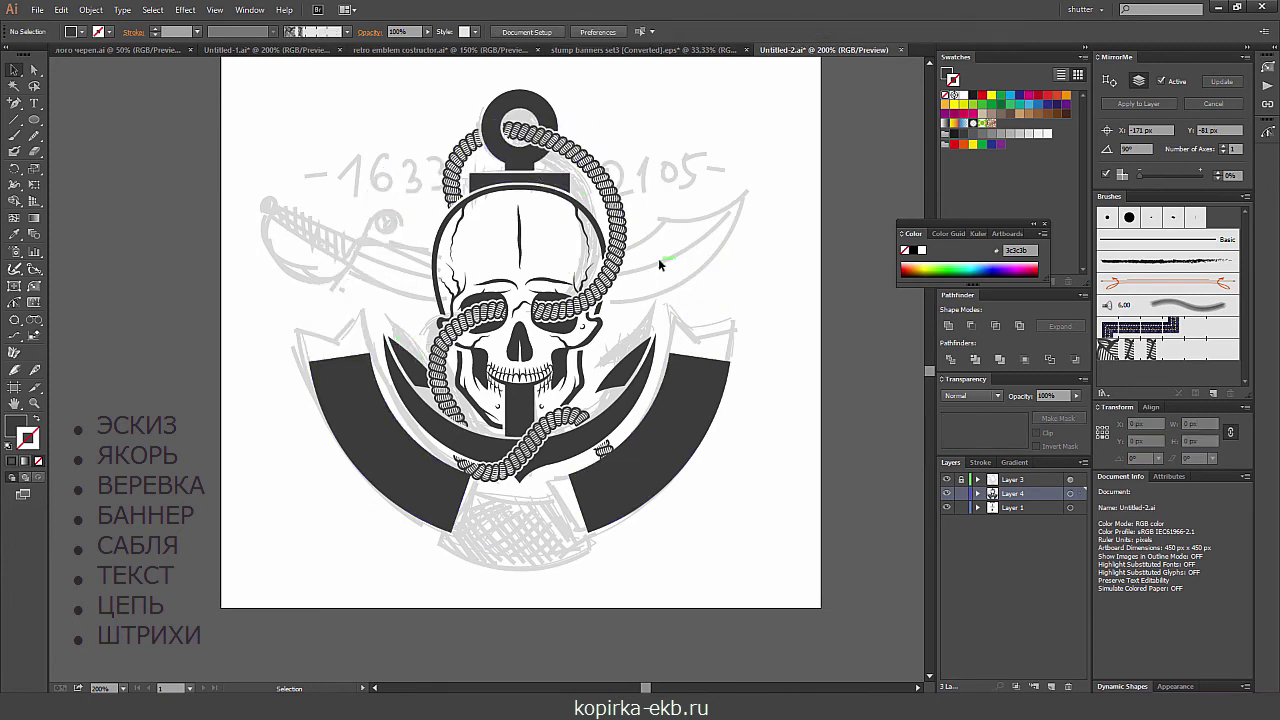
- Restore the banner copy, move it about 33 px down, and unite its pieces
key(ctrl+plus)
scroll(645, 250, down, 3)
scroll(640, 245, down, 1)
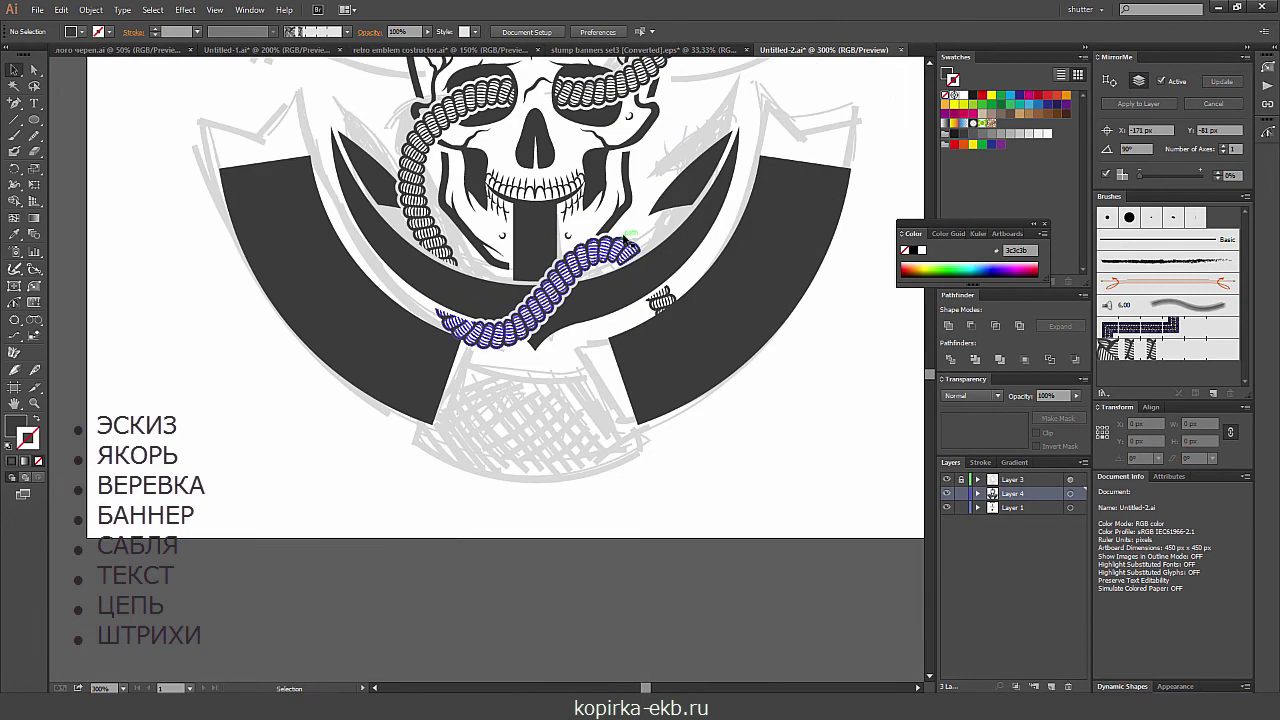
key(ctrl+z)
click(567, 393)
drag(571, 393, 573, 426)
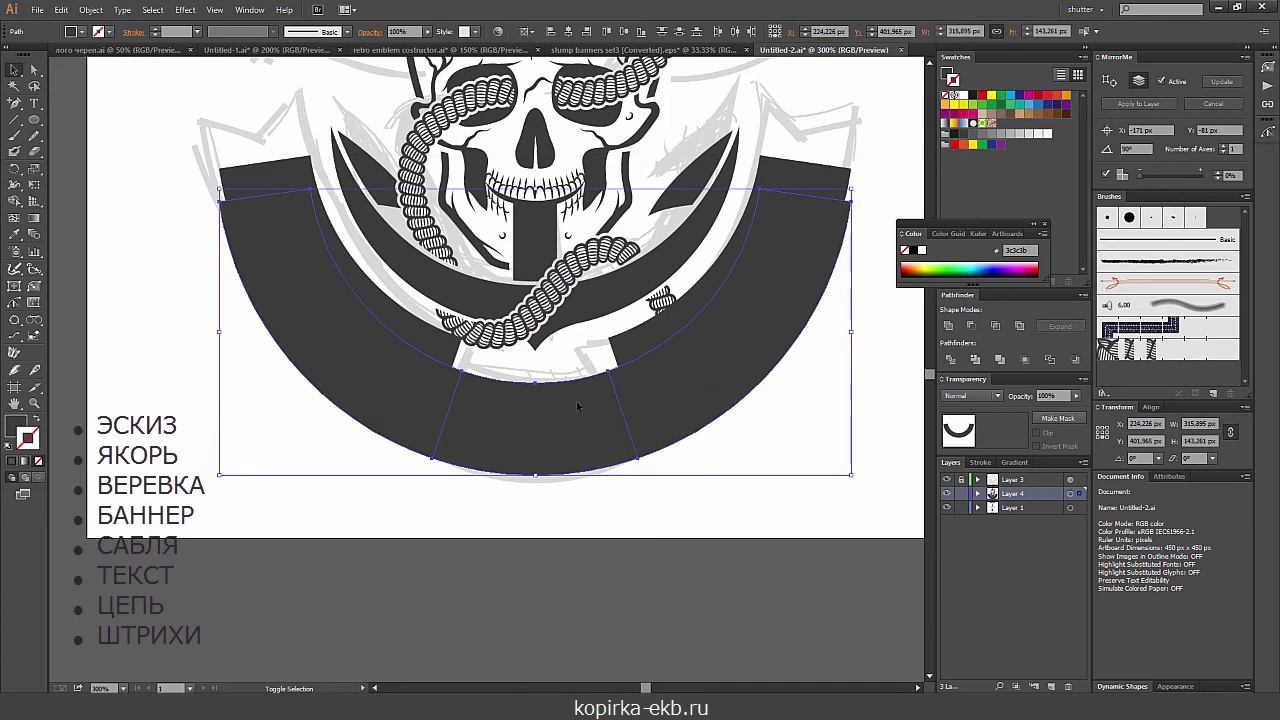
click(947, 326)
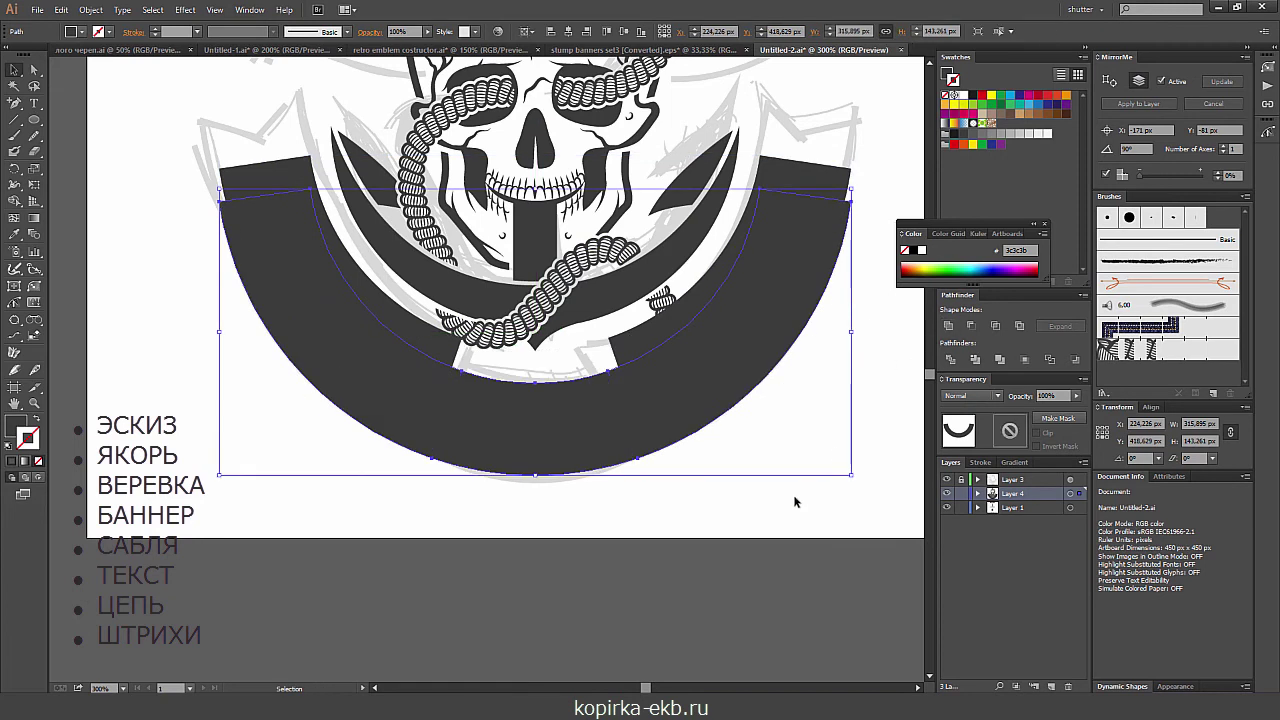
- Give the united band a lighter gray fill with no stroke, behind the dark bands
click(991, 133)
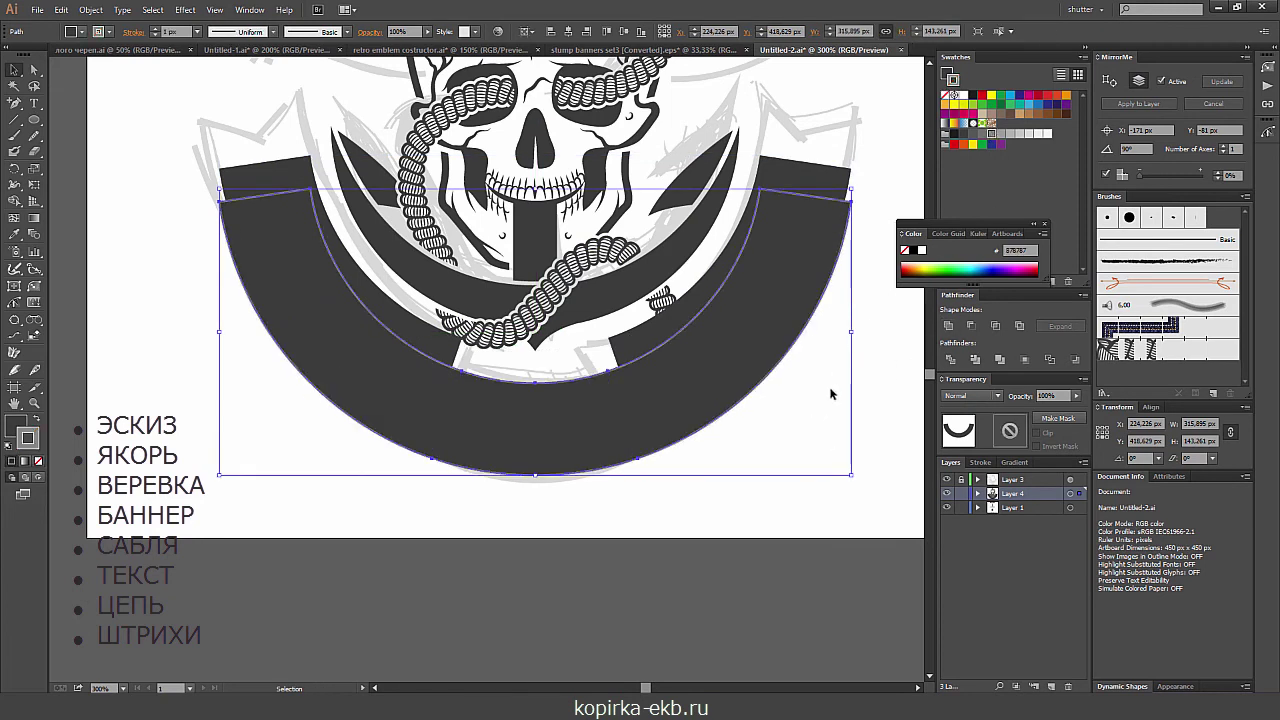
click(38, 461)
click(15, 422)
click(984, 134)
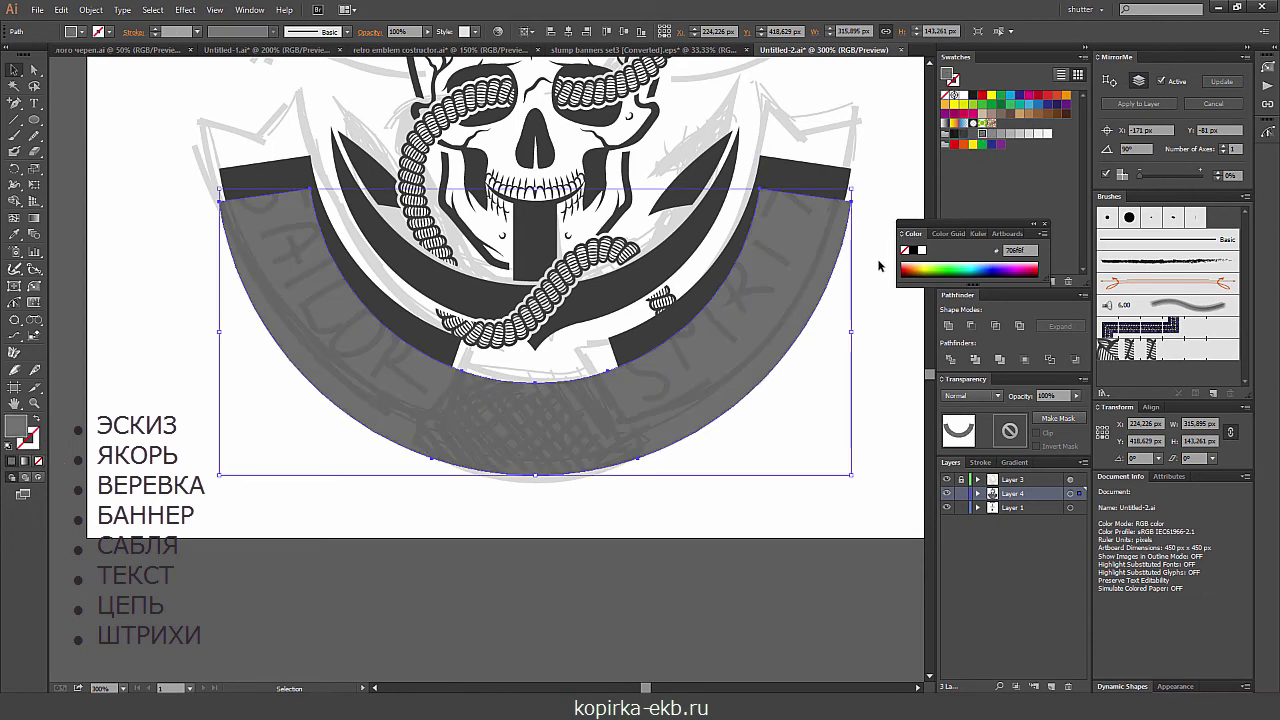
key(ctrl)
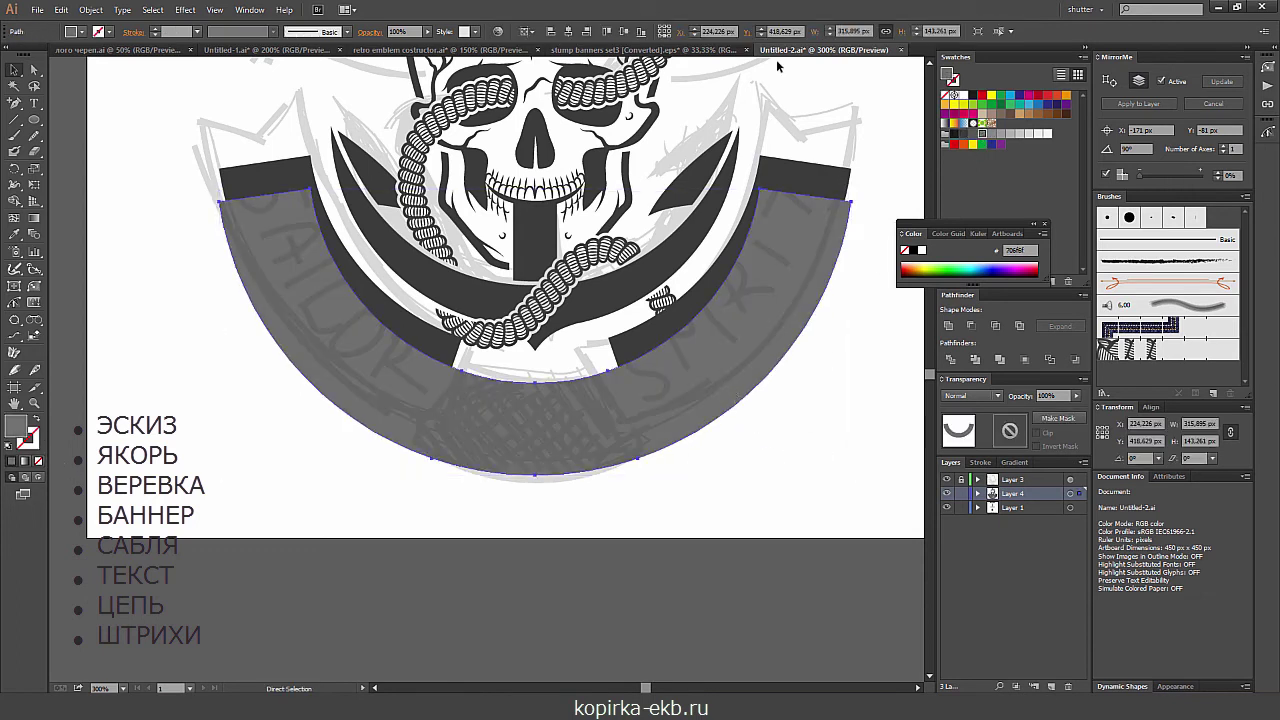
key(ctrl+bracketleft)
click(762, 440)
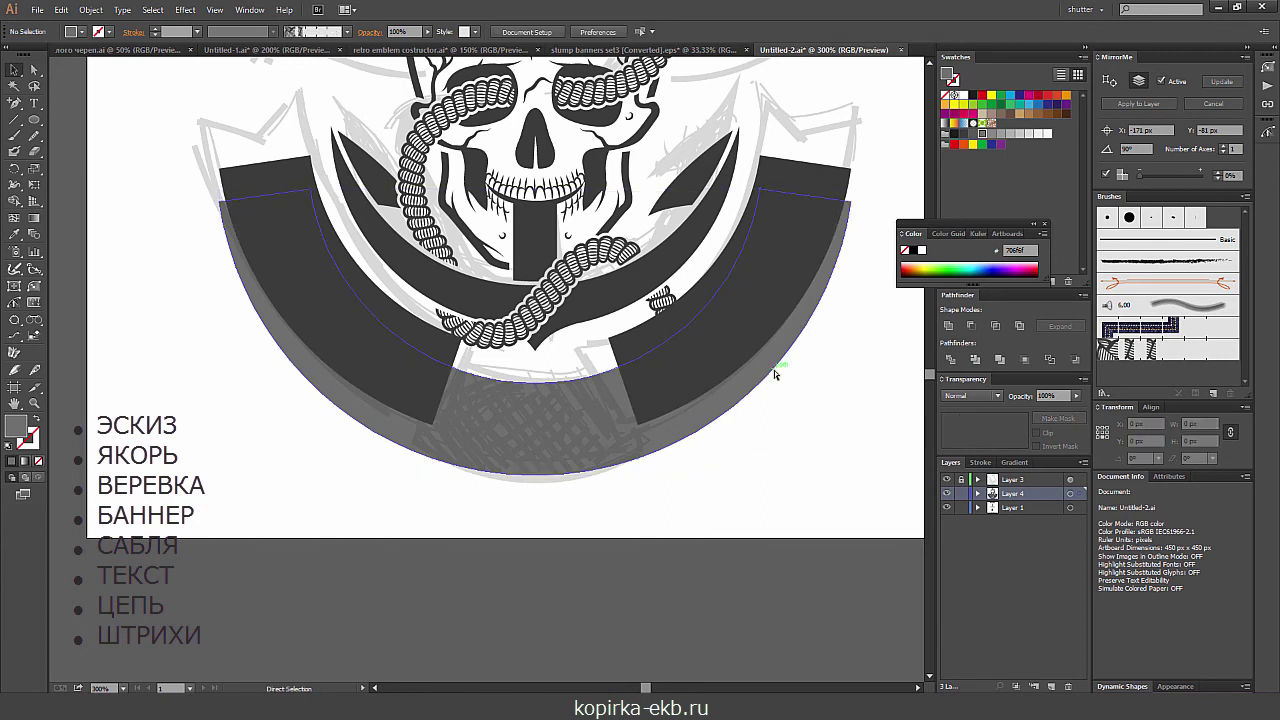
- Widen the gray band slightly and nudge it up 2 px
key(ctrl+minus)
key(a)
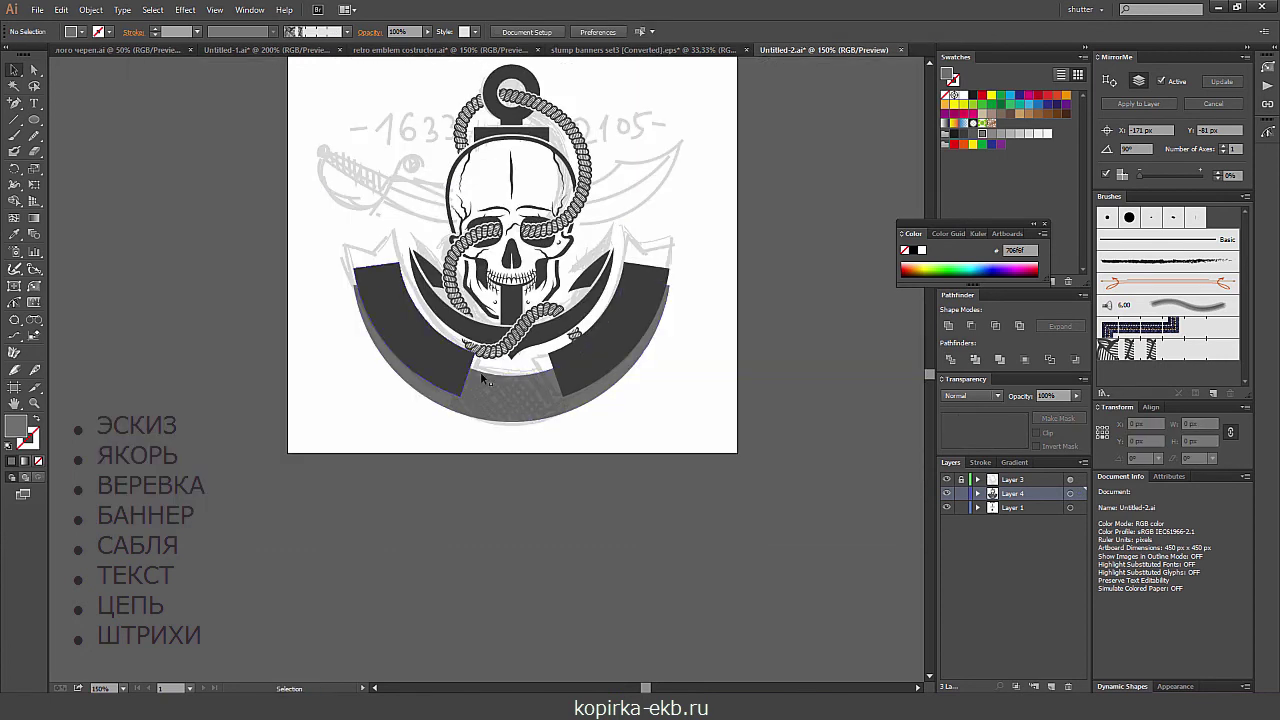
key(ctrl+plus)
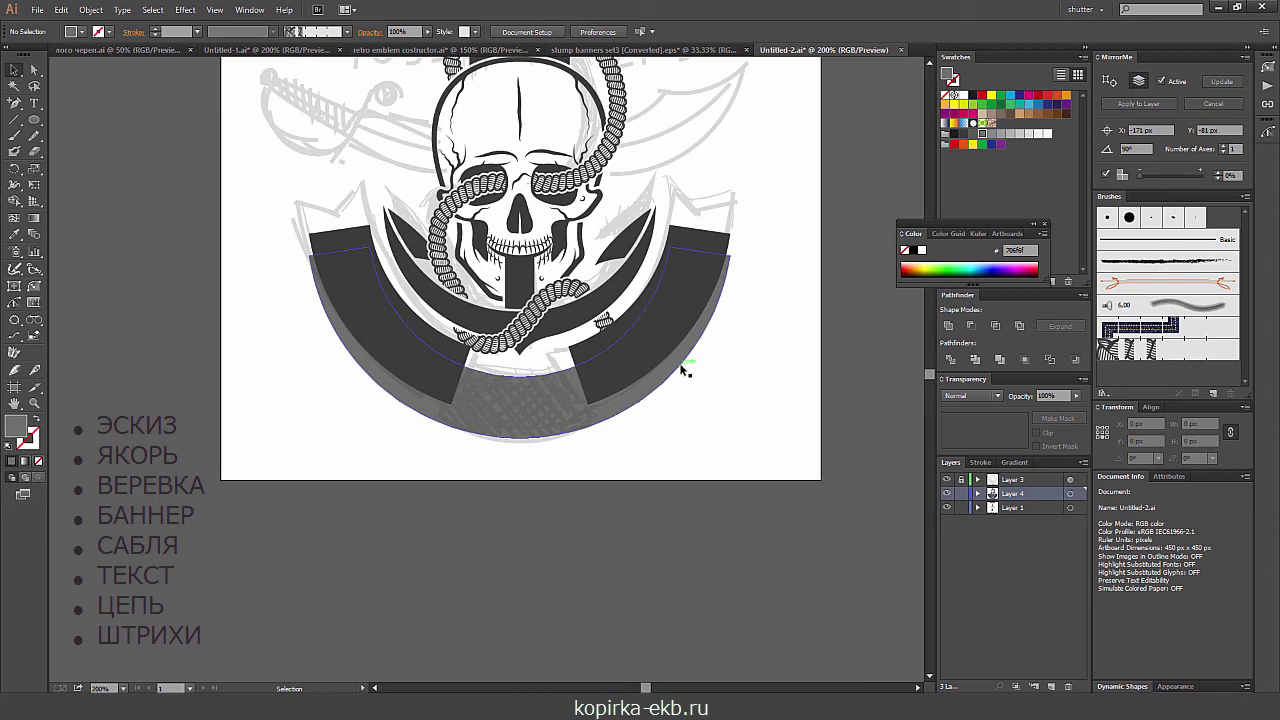
click(683, 370)
drag(732, 345, 737, 343)
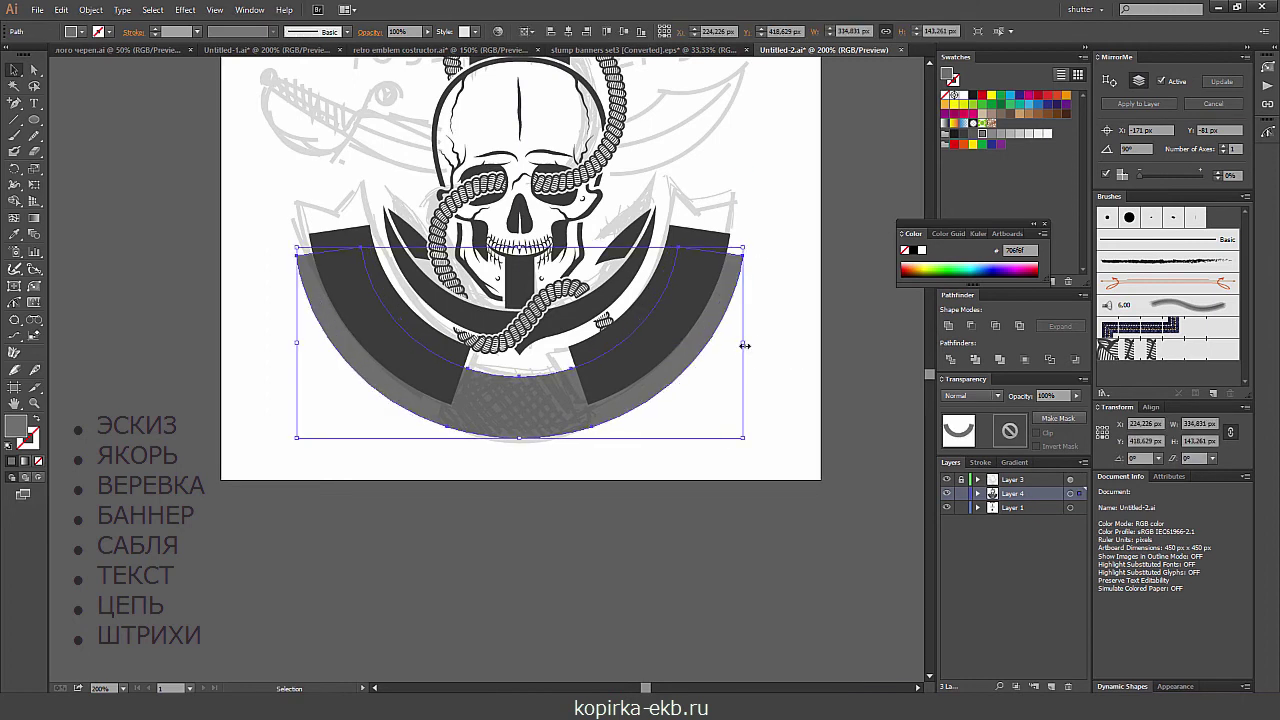
drag(745, 344, 749, 344)
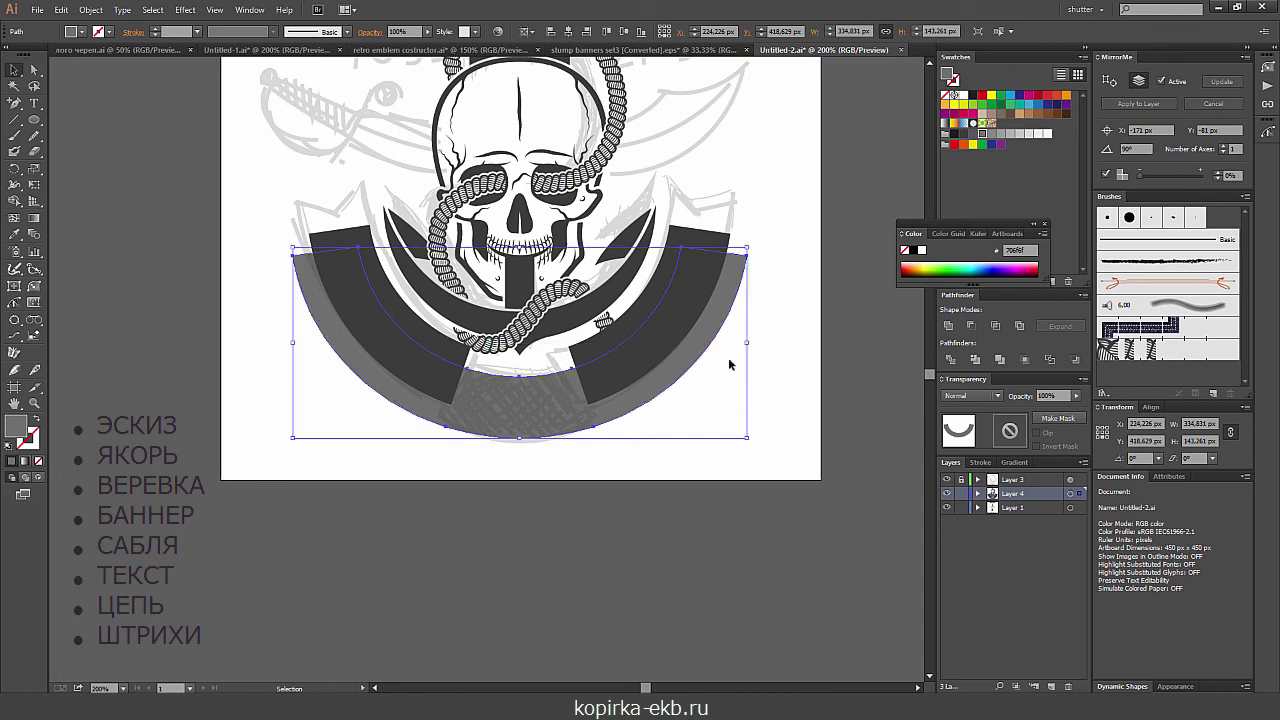
key(Up)
key(Up)
click(781, 158)
- Draw a short diagonal fold line near the band's lower left
key(ctrl+plus)
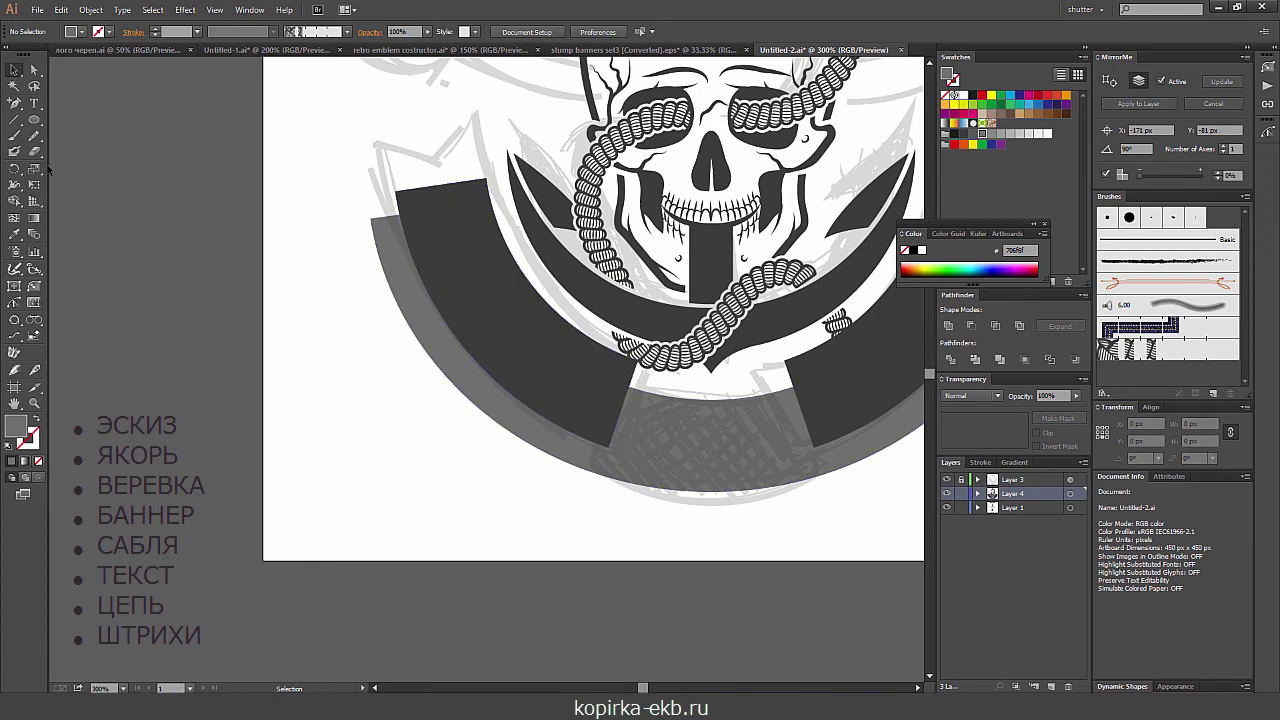
click(14, 119)
drag(509, 501, 606, 317)
- Give the new fold line a crimson stroke
key(v)
click(482, 465)
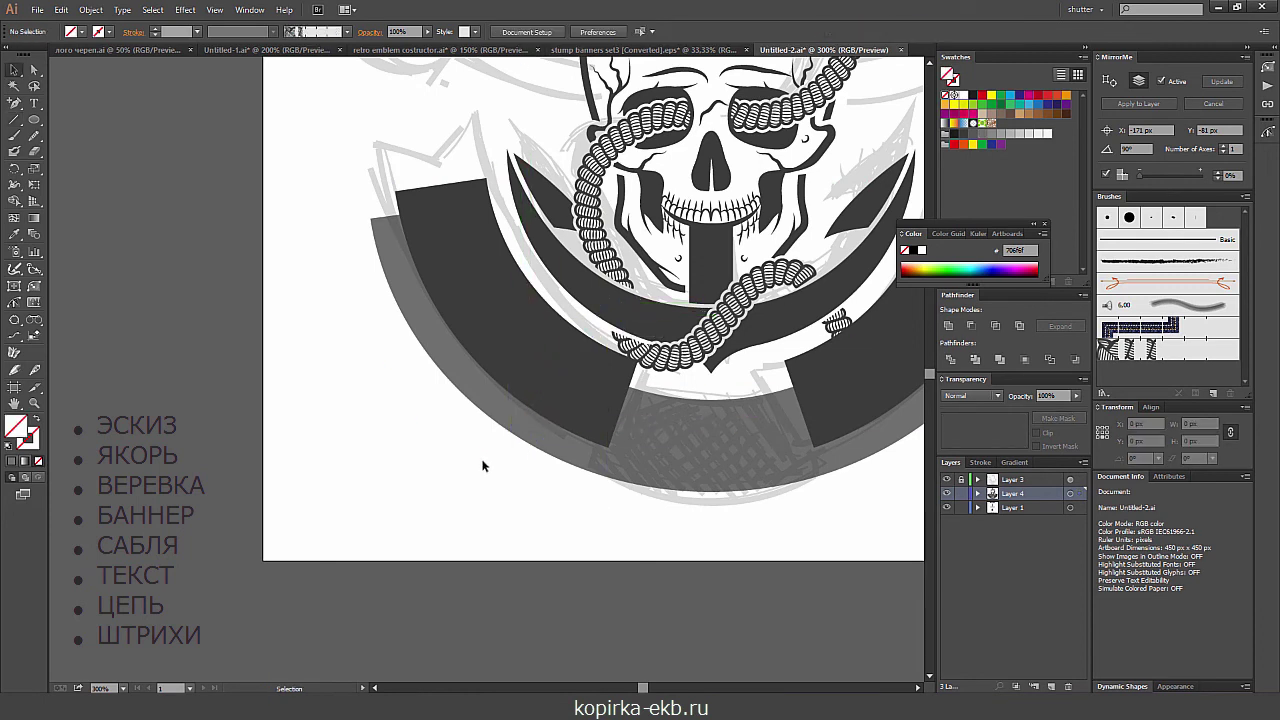
drag(532, 500, 512, 480)
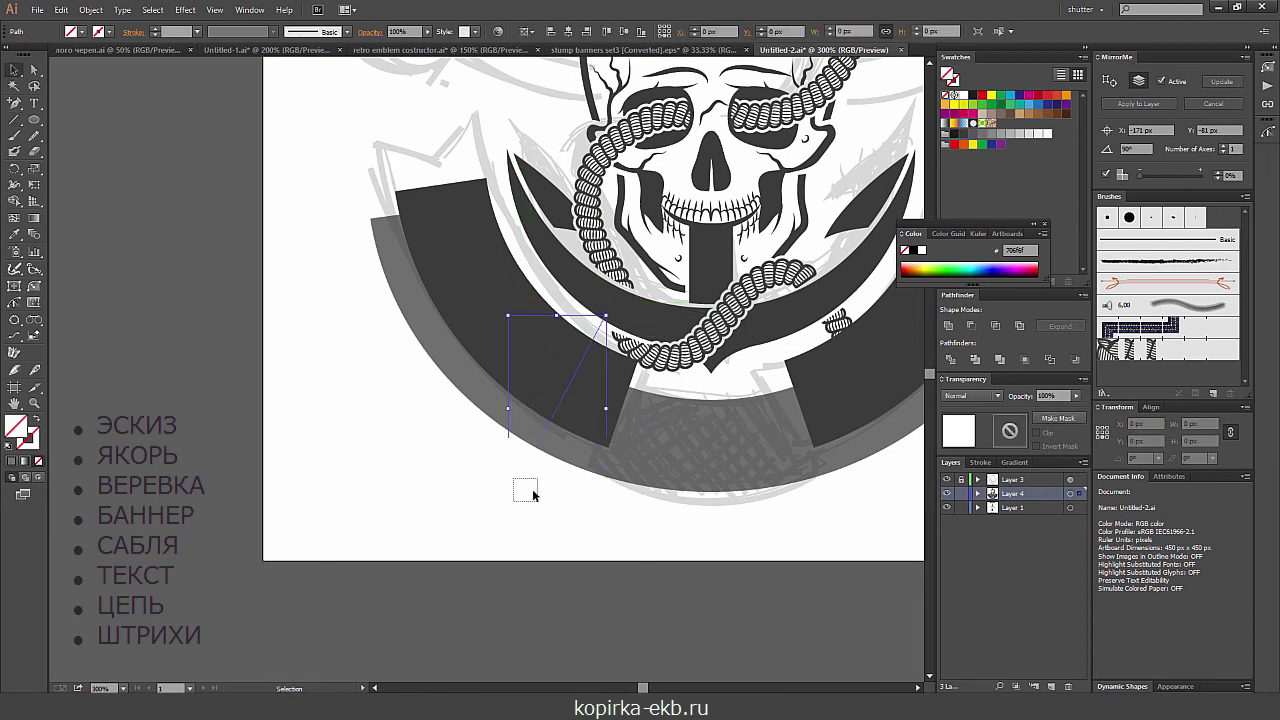
click(108, 31)
click(106, 55)
- Copy the crimson line to the right and reflect it to slant the other way
click(404, 521)
scroll(404, 521, right, 2)
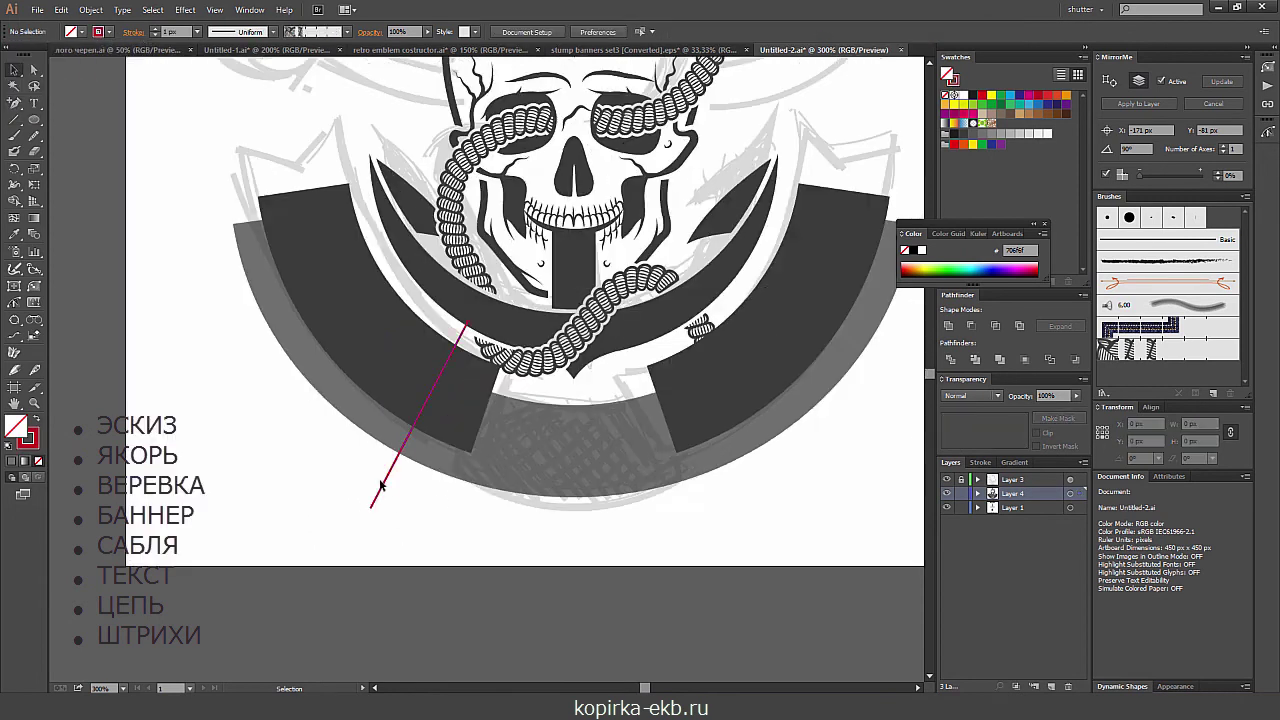
drag(381, 489, 565, 465)
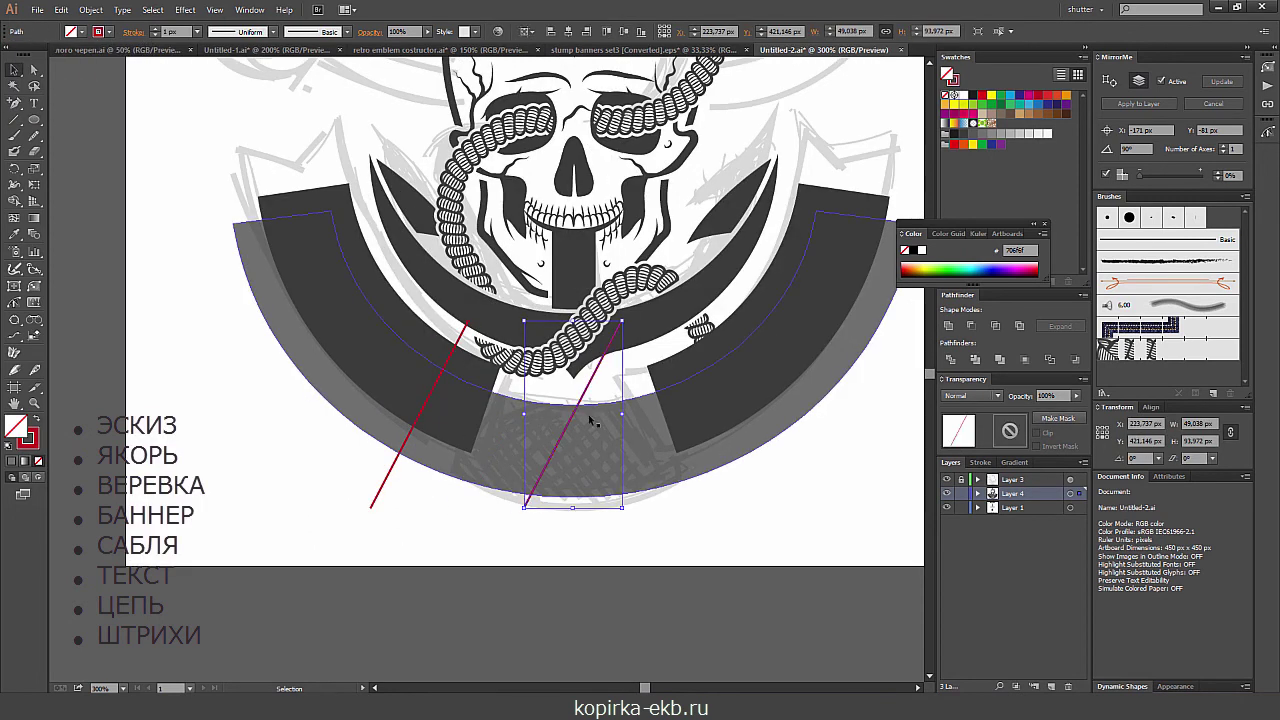
key(o)
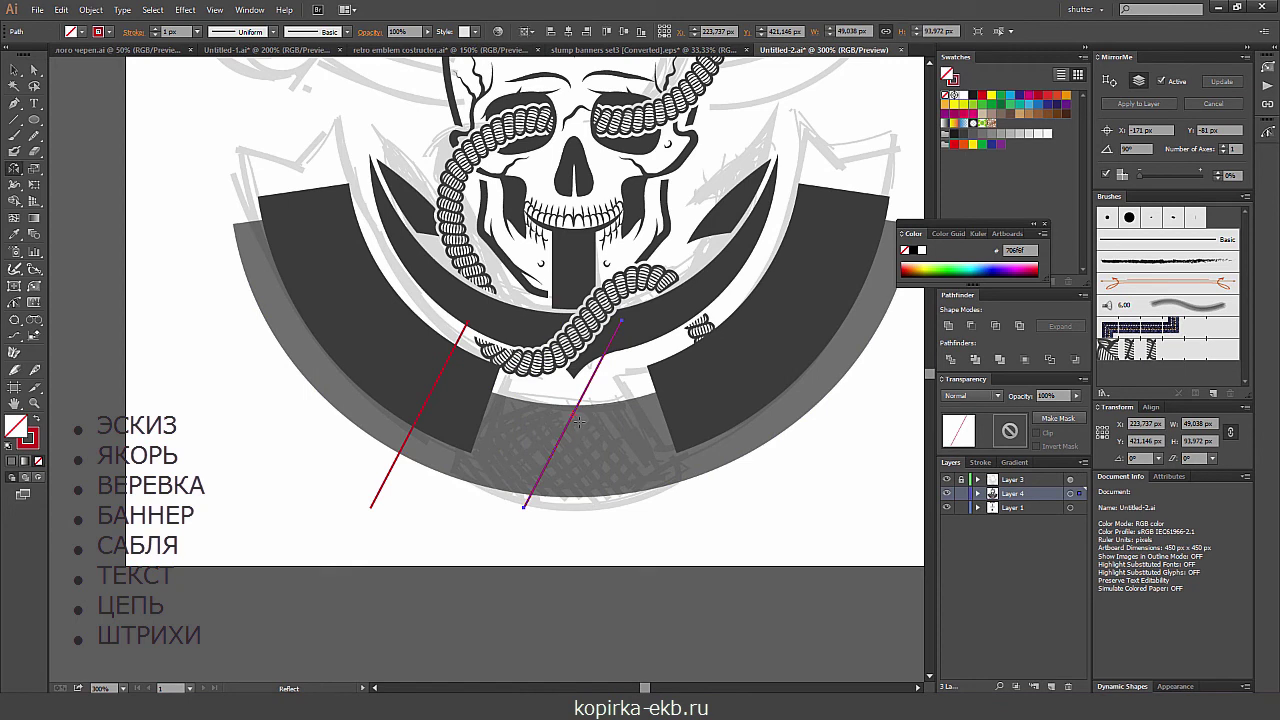
mouse_move(560, 432)
mouse_down()
mouse_move(632, 425)
mouse_move(686, 460)
mouse_move(750, 463)
mouse_up()
key(v)
click(400, 497)
- Select both slanted lines with the grey arc and set a key object for aligning
drag(340, 488, 414, 528)
drag(745, 496, 790, 515)
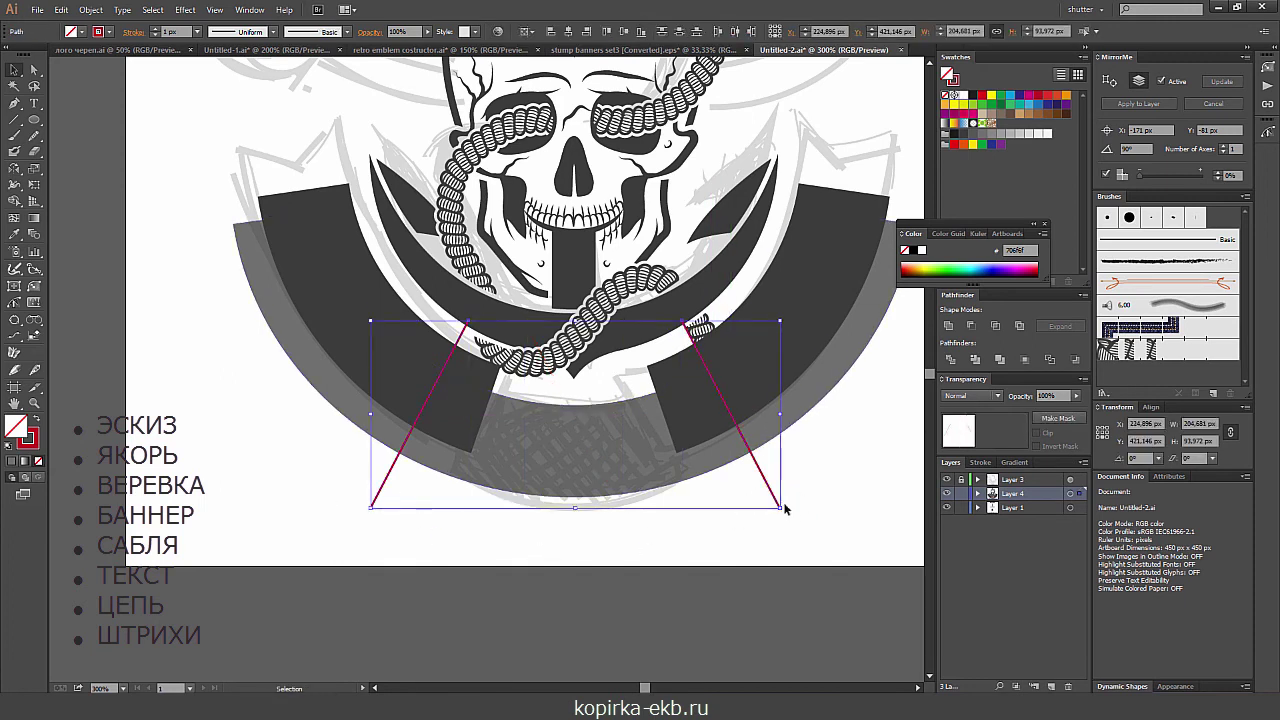
shift+click(619, 400)
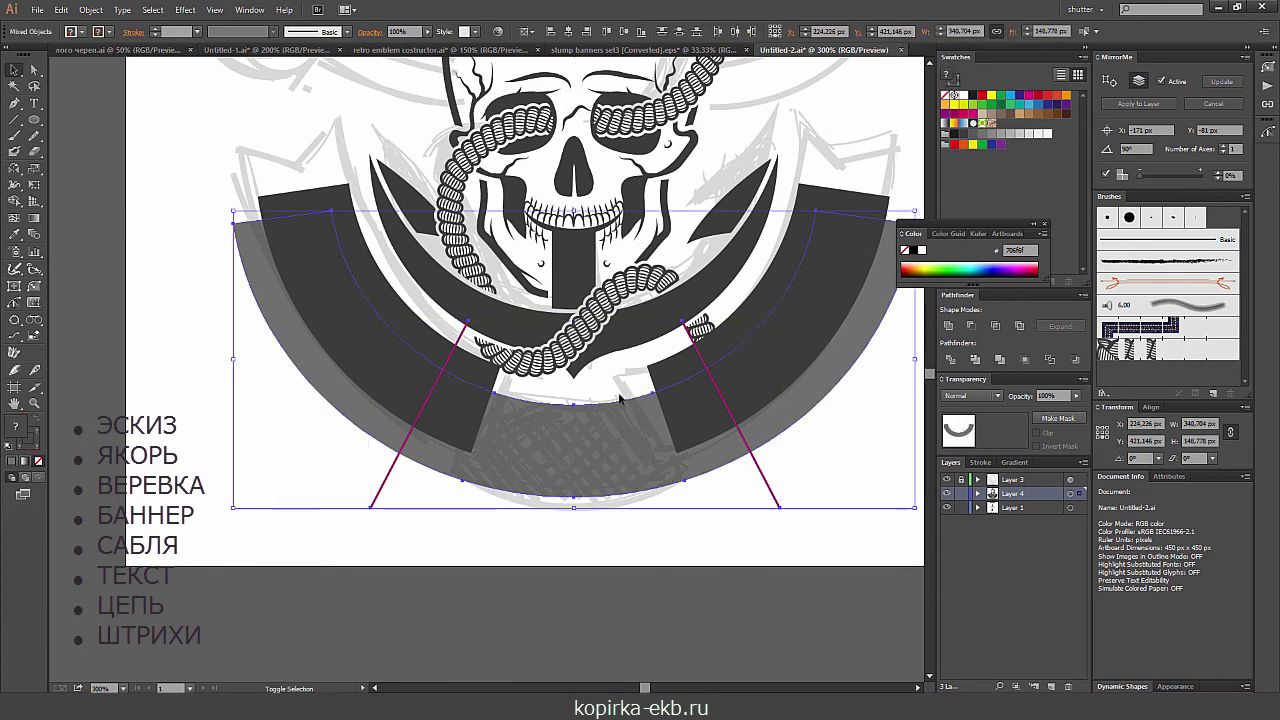
click(532, 32)
click(557, 61)
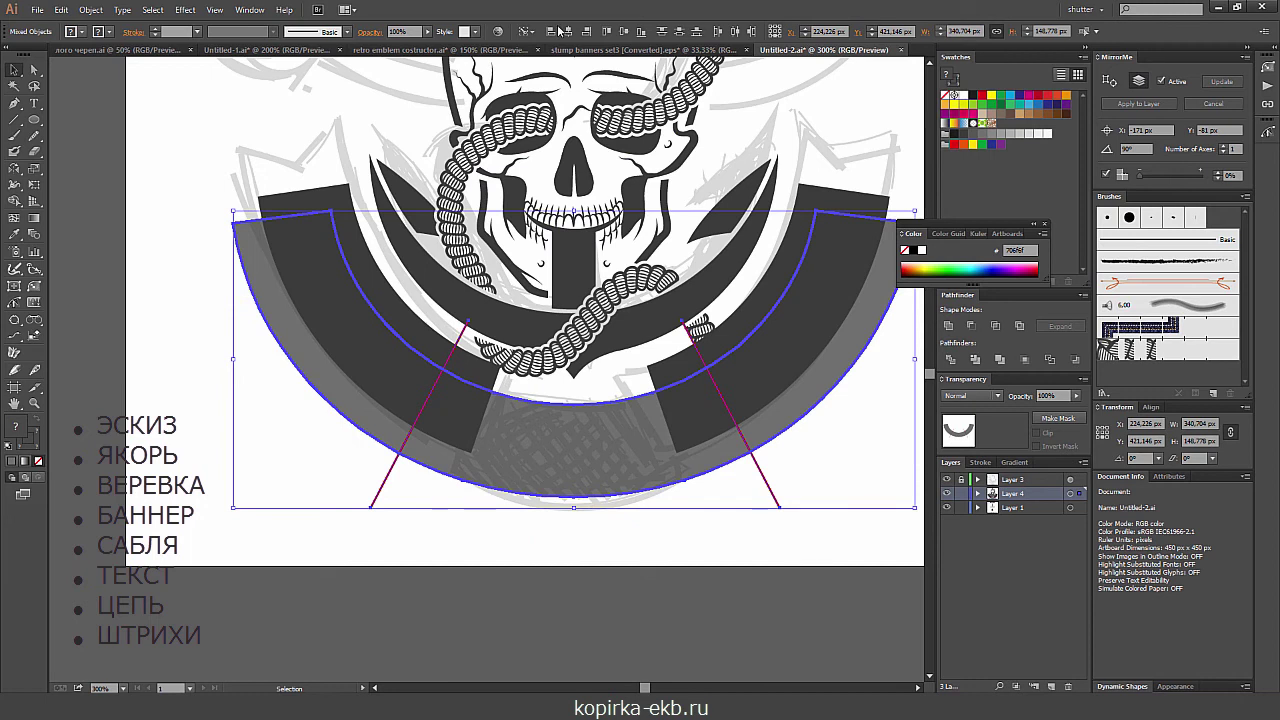
click(378, 530)
- Divide the grey arc along the two slanted lines and ungroup the pieces
click(362, 500)
shift+click(349, 423)
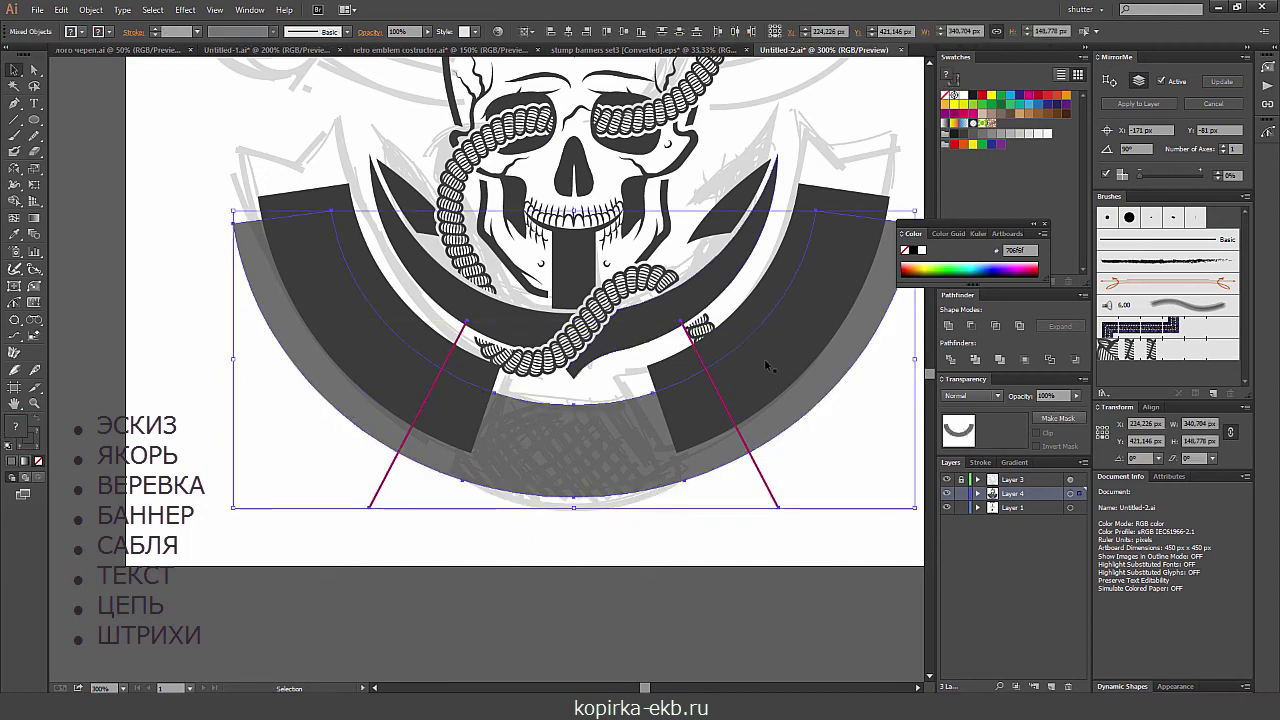
click(950, 359)
click(772, 511)
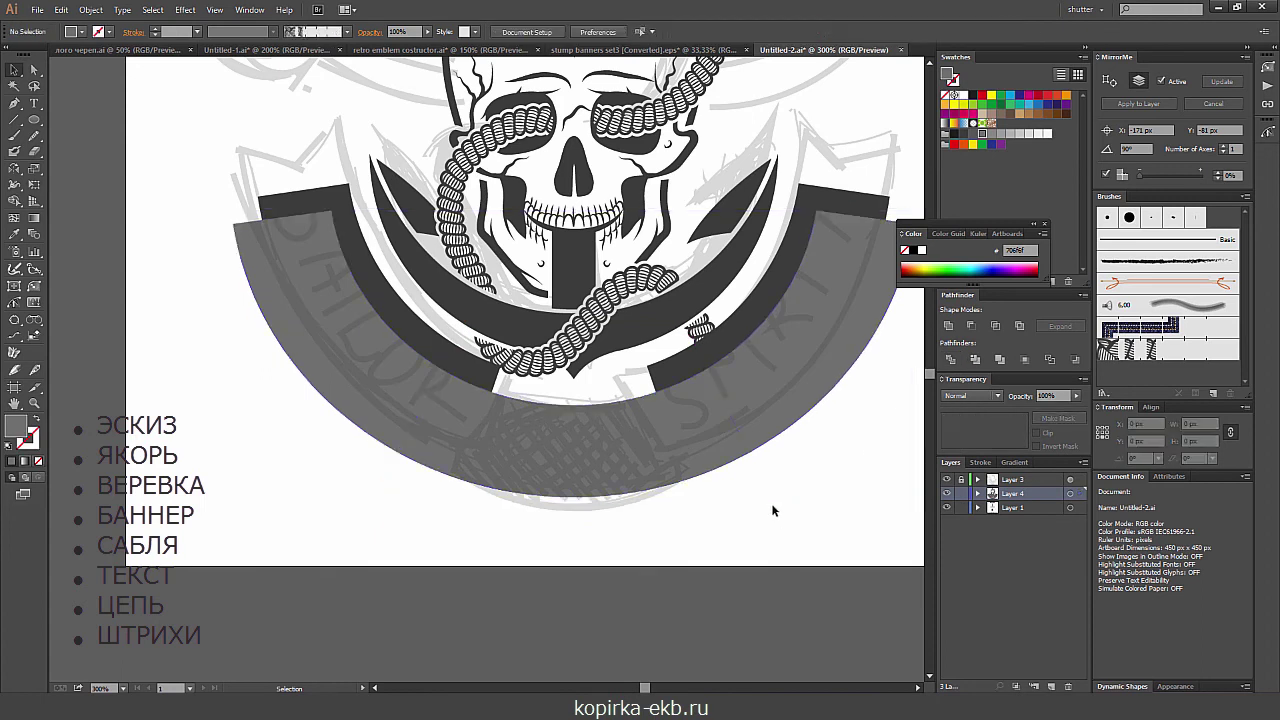
click(656, 437)
right_click(629, 444)
click(700, 522)
- Delete the right and left outer pieces of the grey arc
click(713, 544)
click(777, 368)
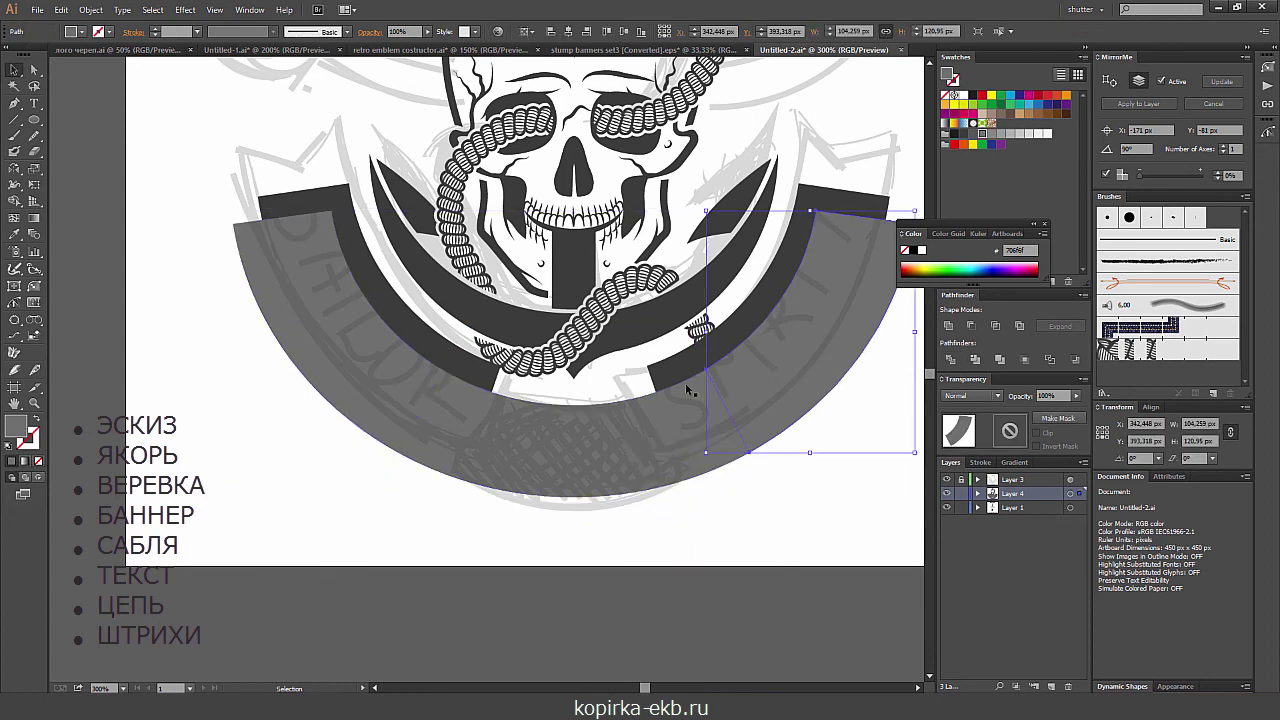
key(Delete)
click(344, 373)
key(Delete)
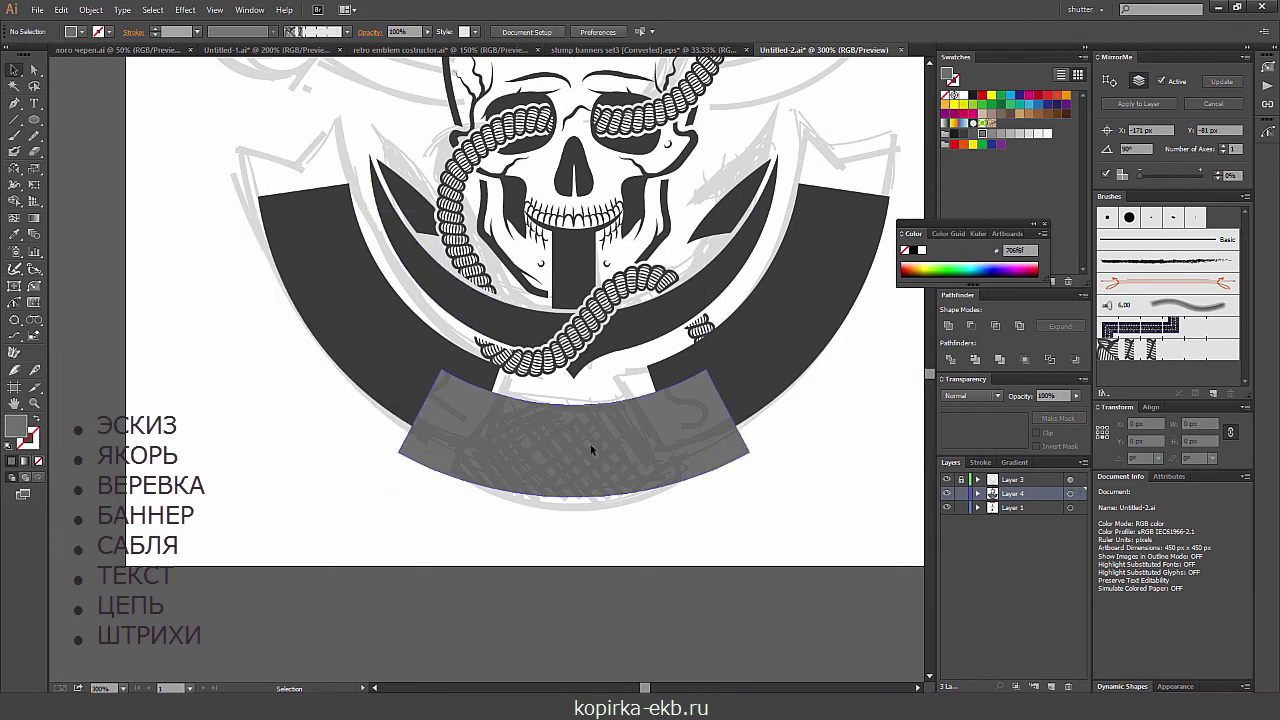
- Draw a rectangle at the left end of the middle banner piece
click(590, 450)
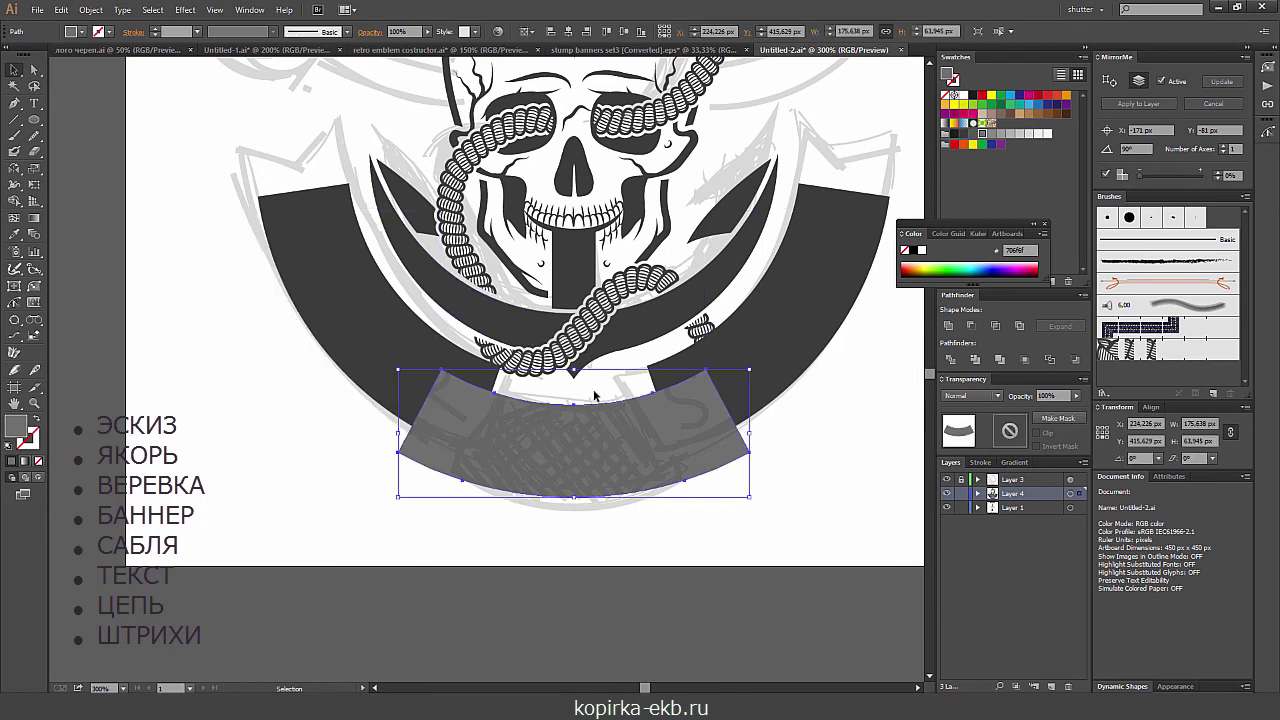
click(699, 511)
key(ctrl+minus)
key(ctrl+plus)
key(ctrl+plus)
key(ctrl+plus)
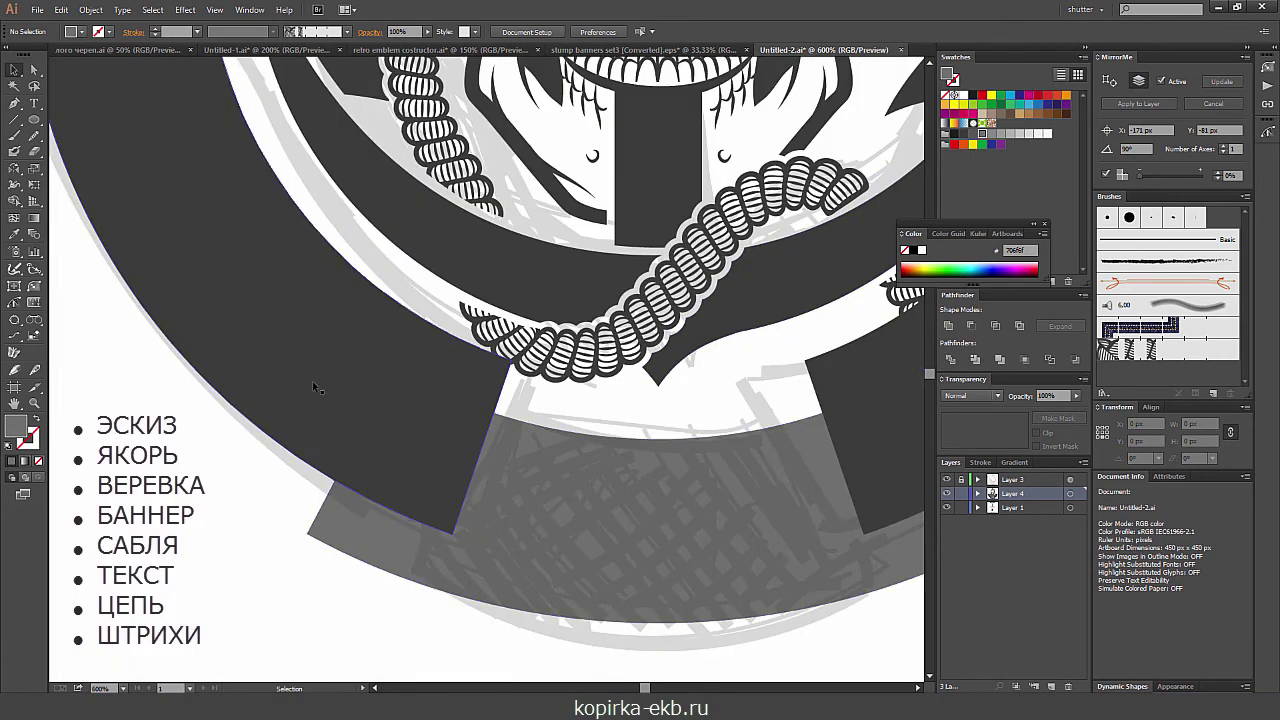
drag(34, 119, 80, 116)
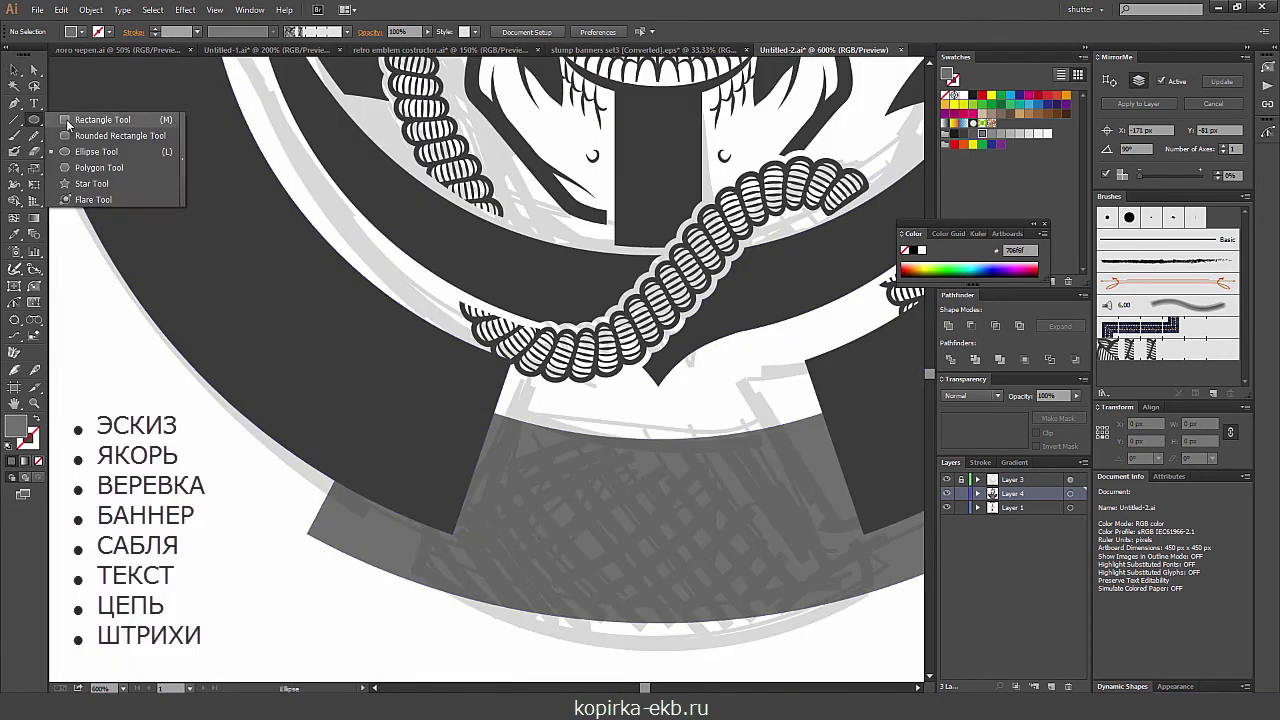
mouse_move(310, 530)
mouse_down()
mouse_move(441, 432)
mouse_move(428, 411)
mouse_up()
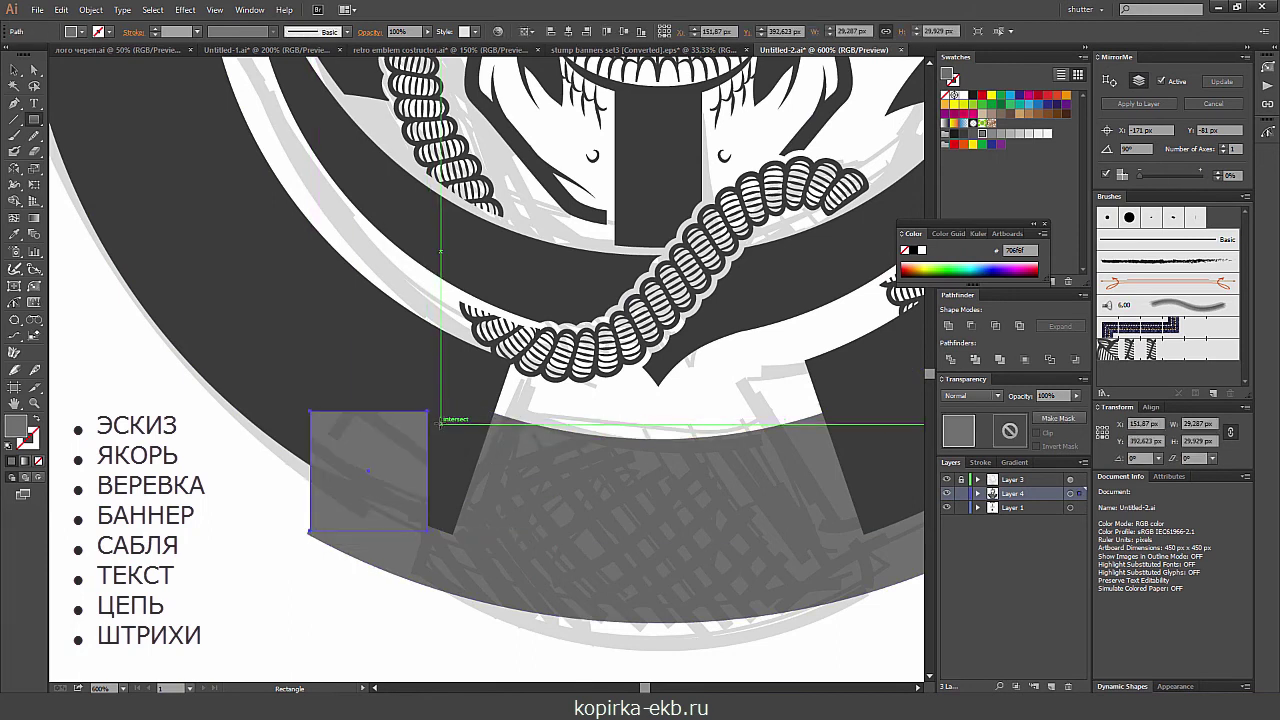
- Darken the rectangle's fill and reshape its corners into a triangle
key(a)
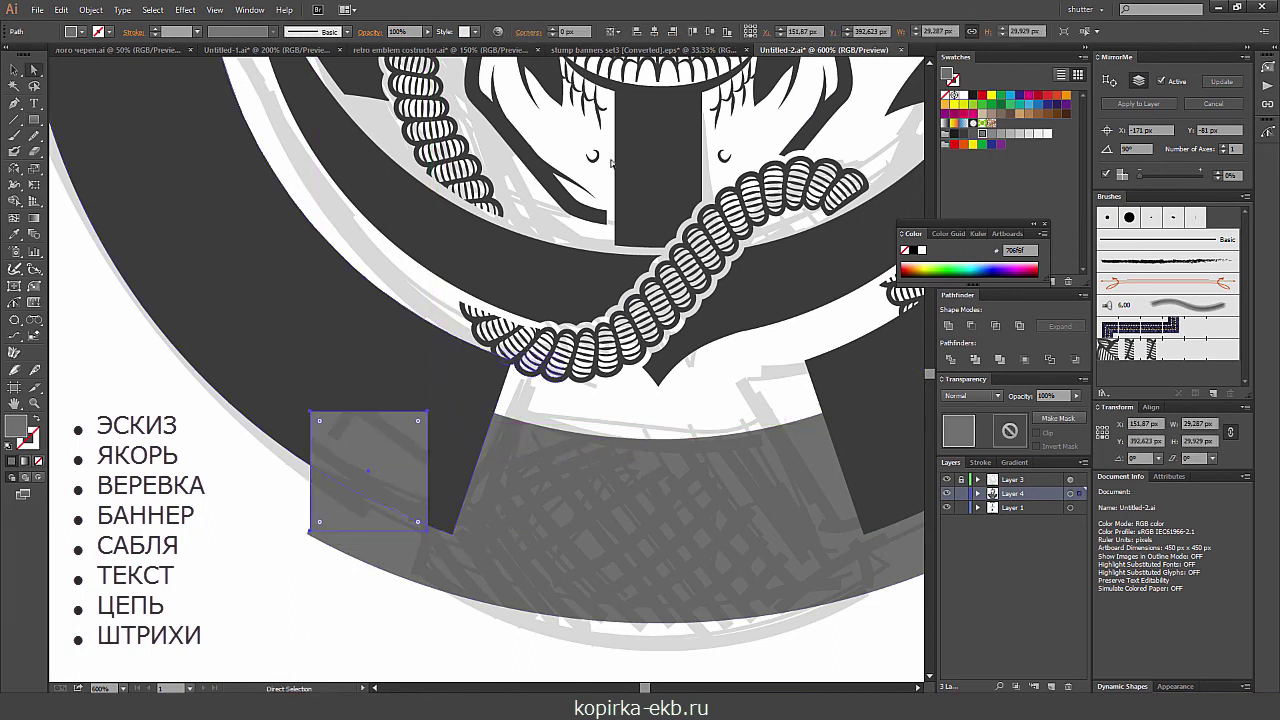
click(956, 141)
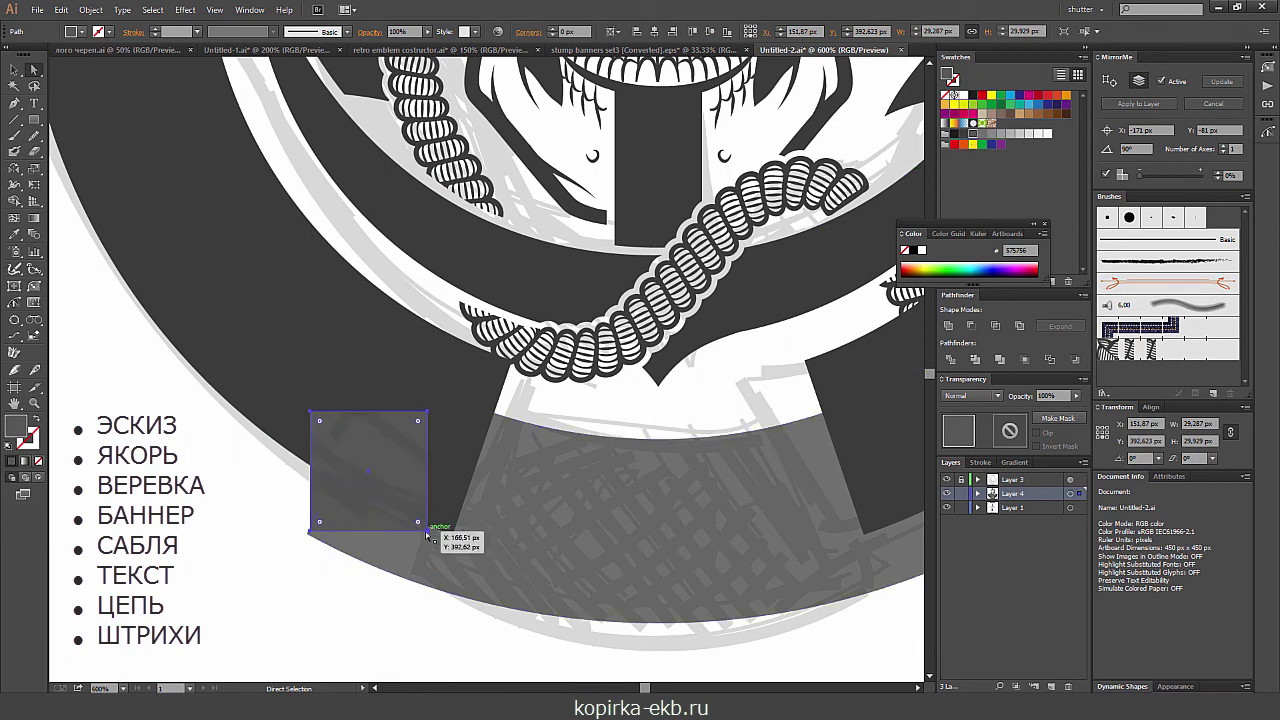
drag(428, 532, 453, 532)
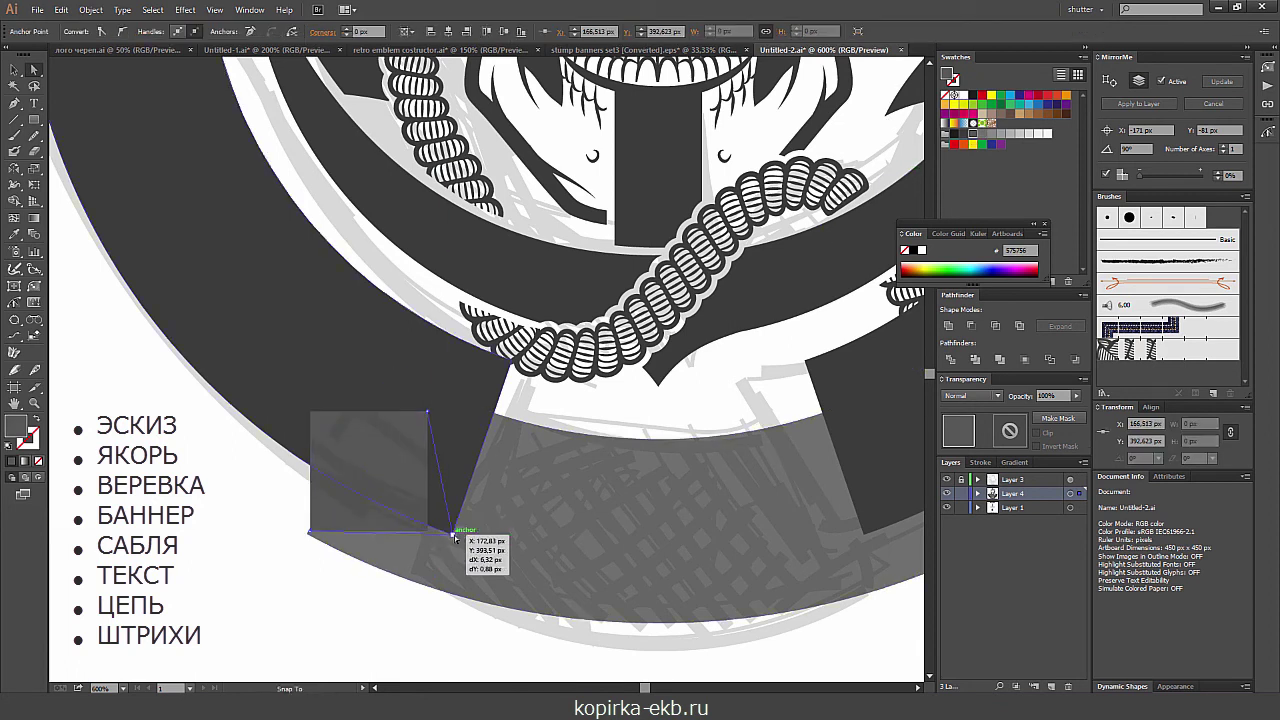
drag(311, 533, 308, 537)
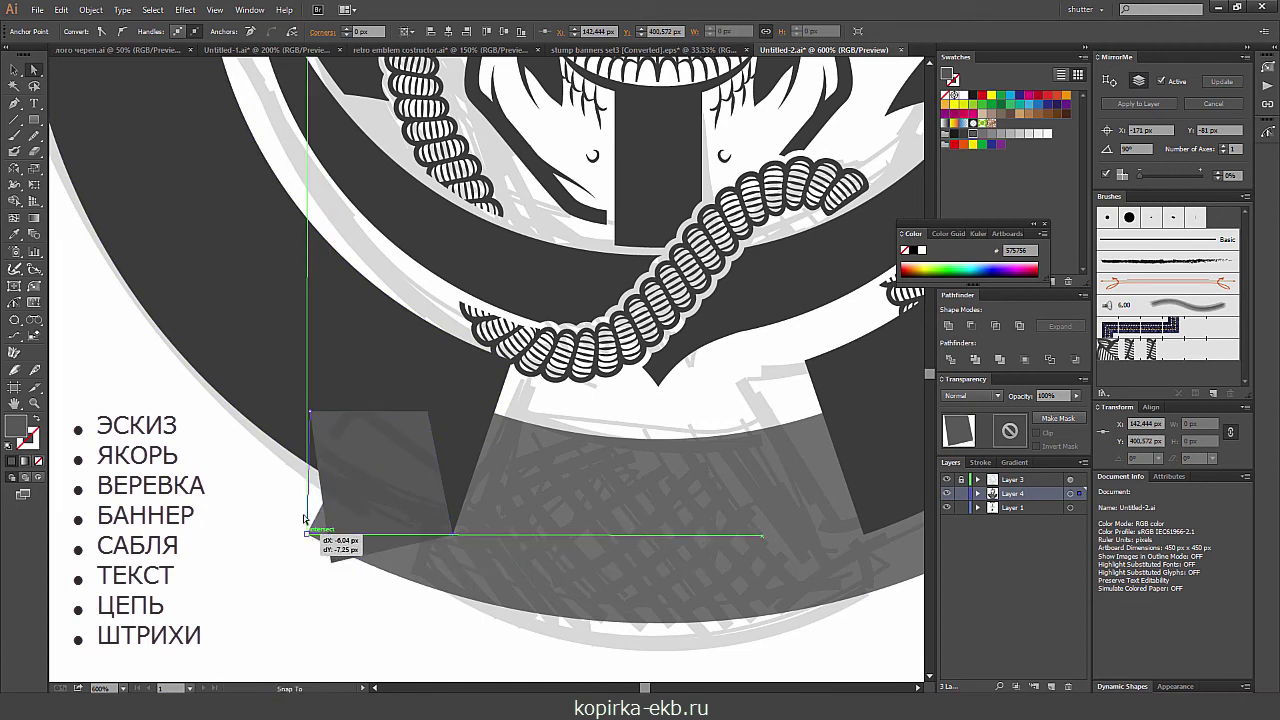
drag(305, 519, 307, 533)
drag(310, 411, 428, 412)
drag(378, 489, 335, 479)
click(423, 413)
- Use Shape Builder with the dark band to split off the small triangle
key(v)
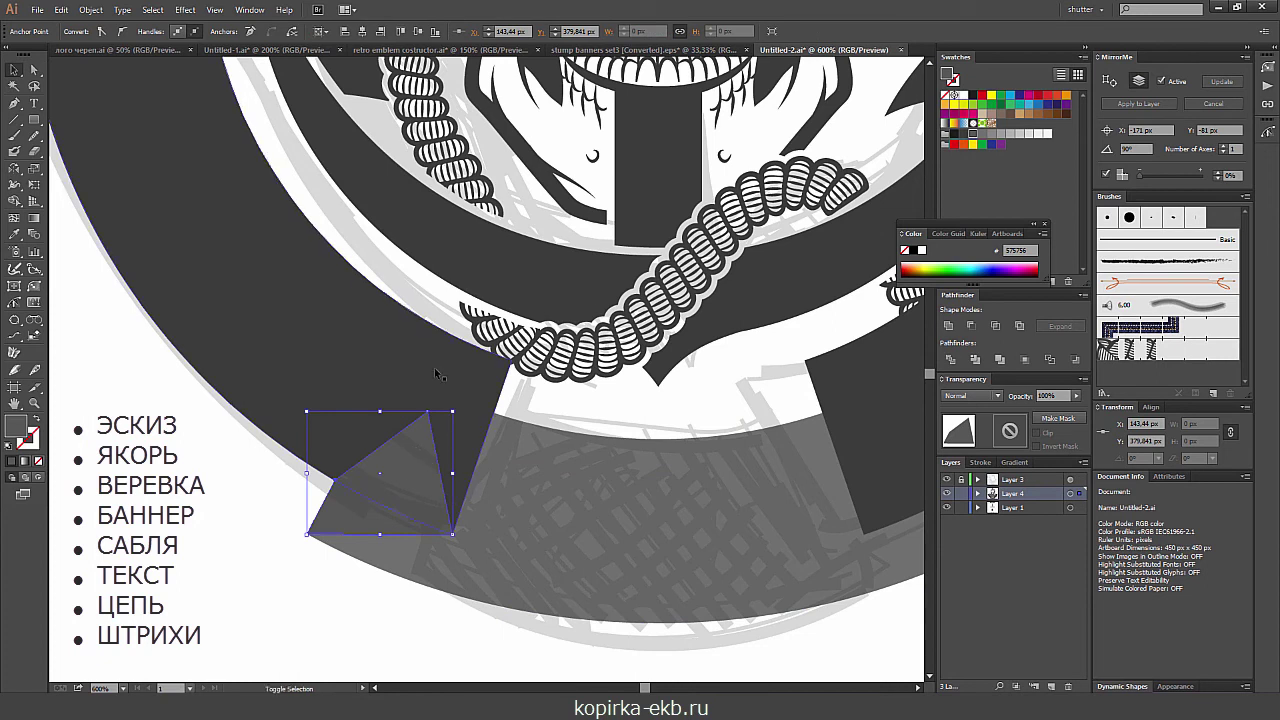
shift+click(436, 373)
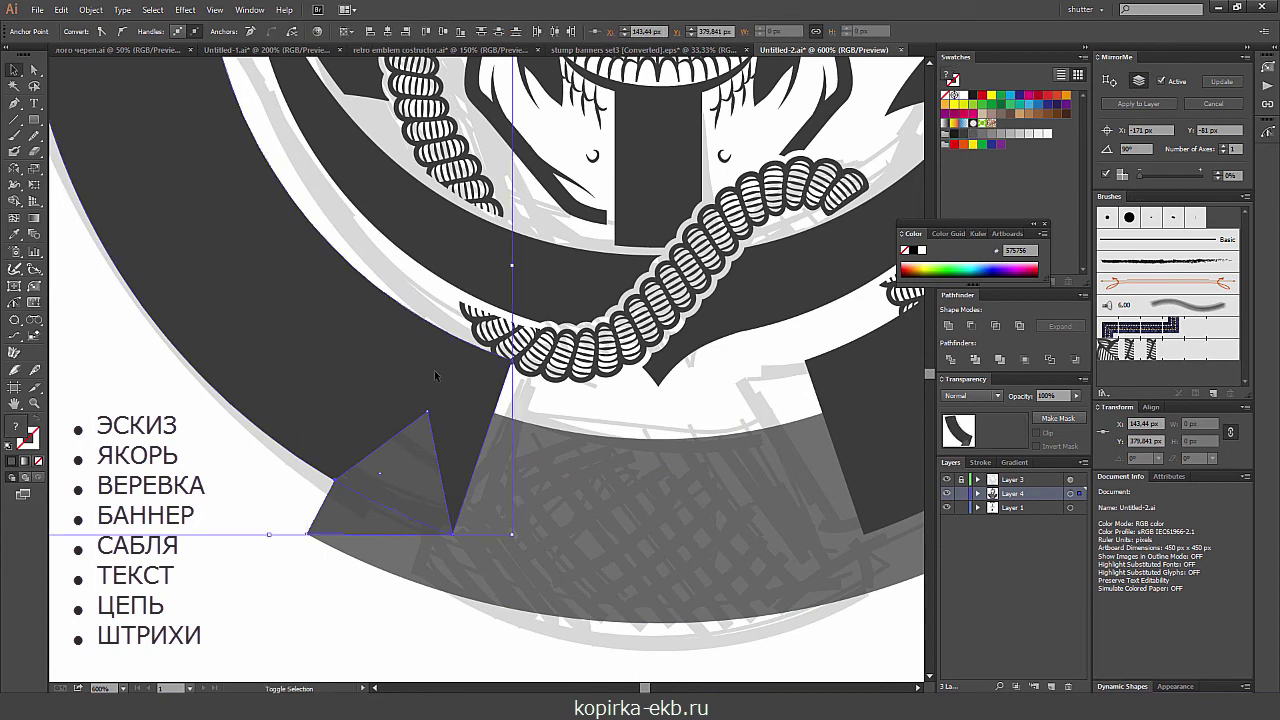
click(14, 203)
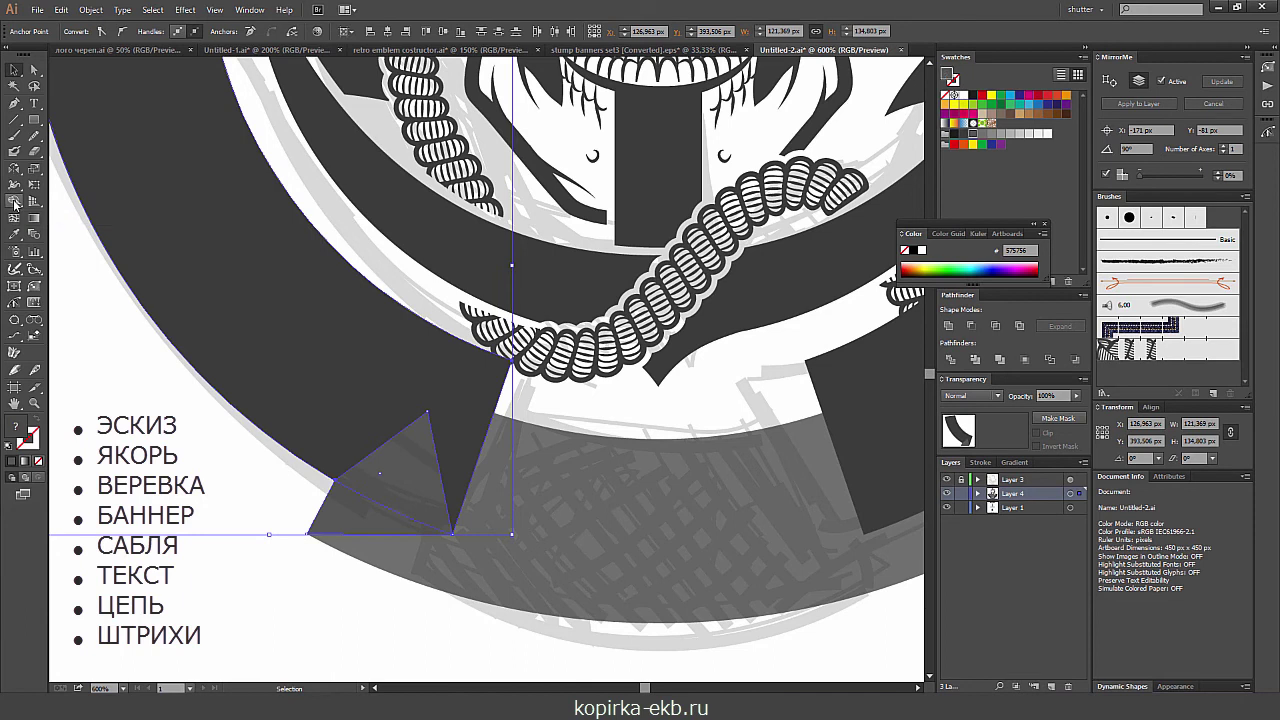
click(363, 516)
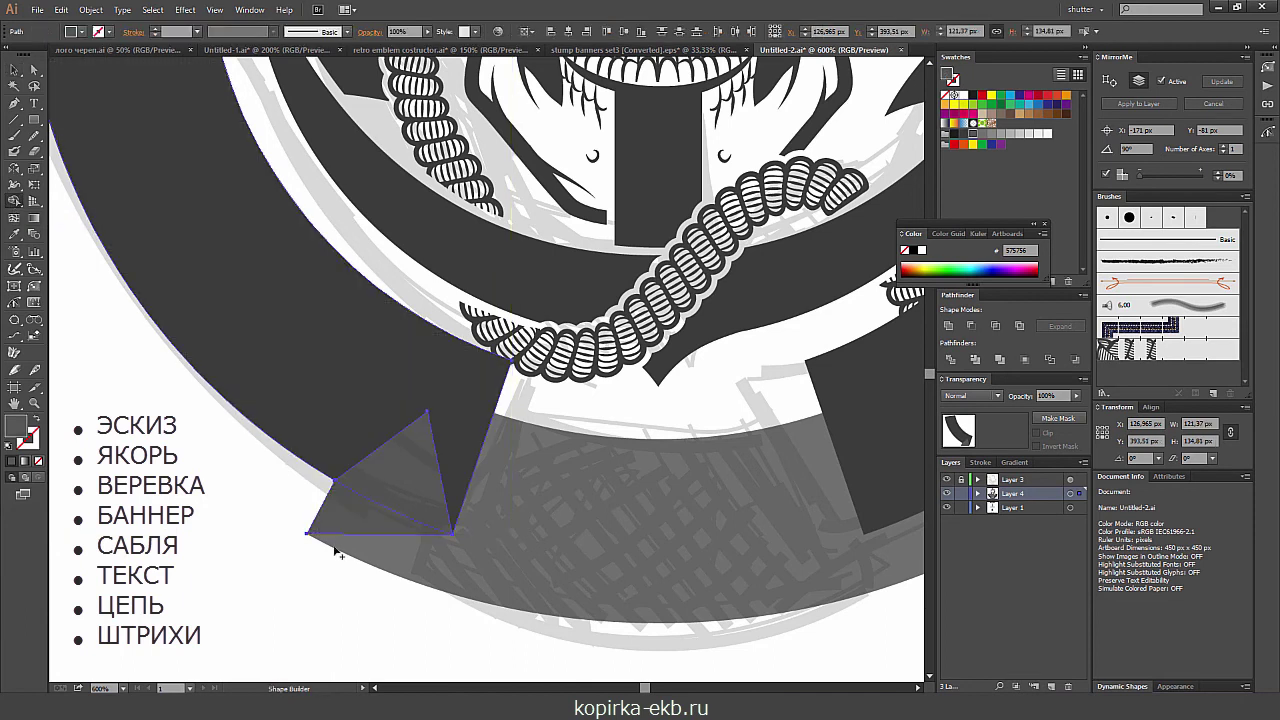
click(407, 470)
- Flatten the triangle into a thin dark sliver
key(v)
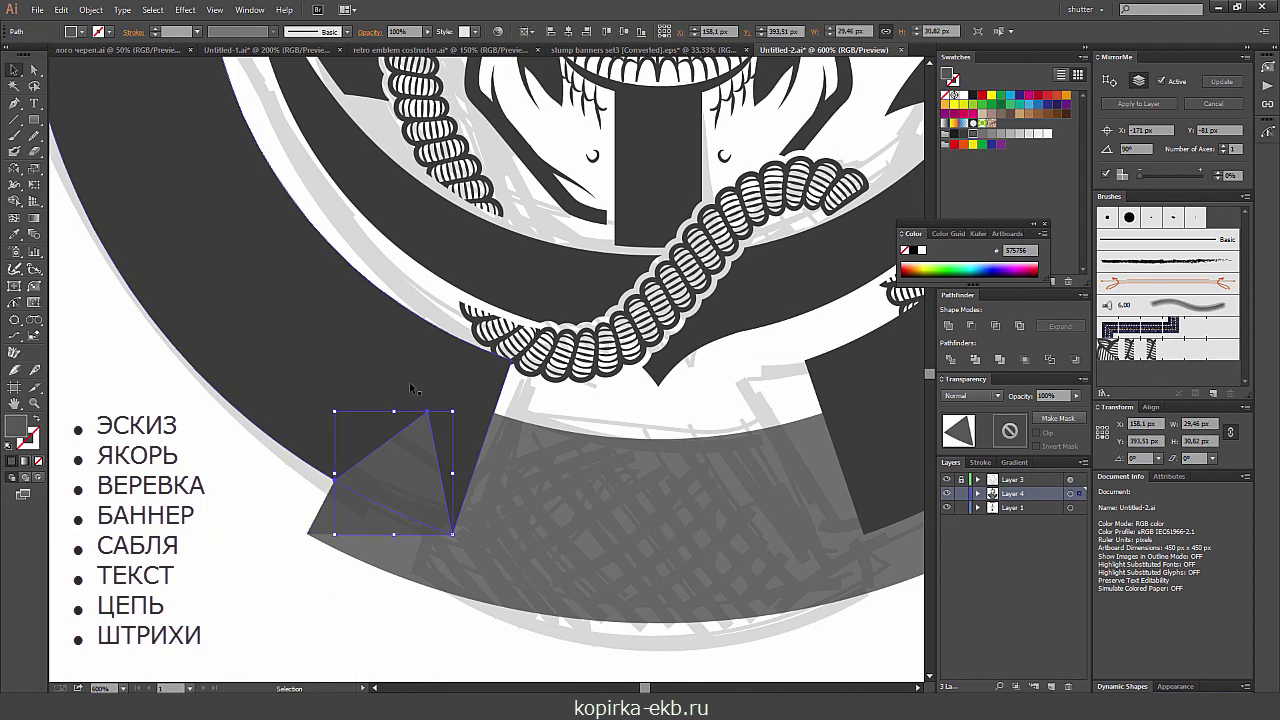
key(a)
drag(428, 411, 305, 533)
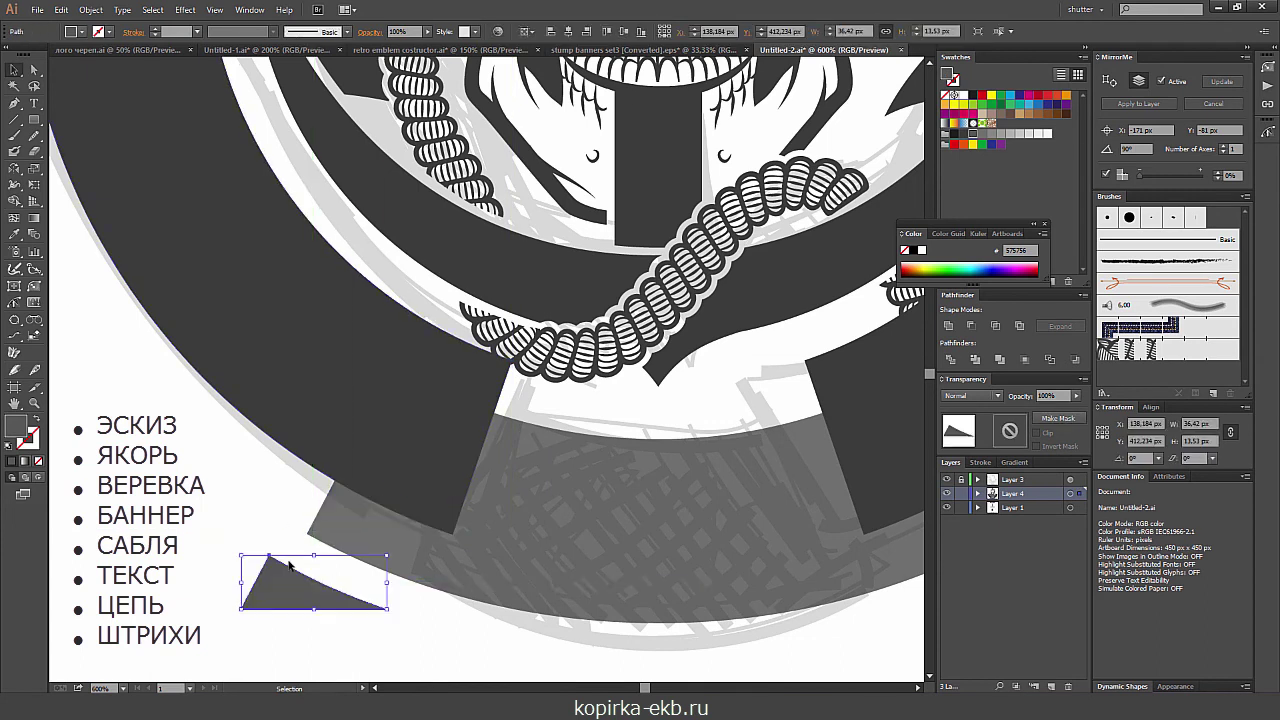
key(ctrl+minus)
- Move the sliver over to the banner's right end
key(v)
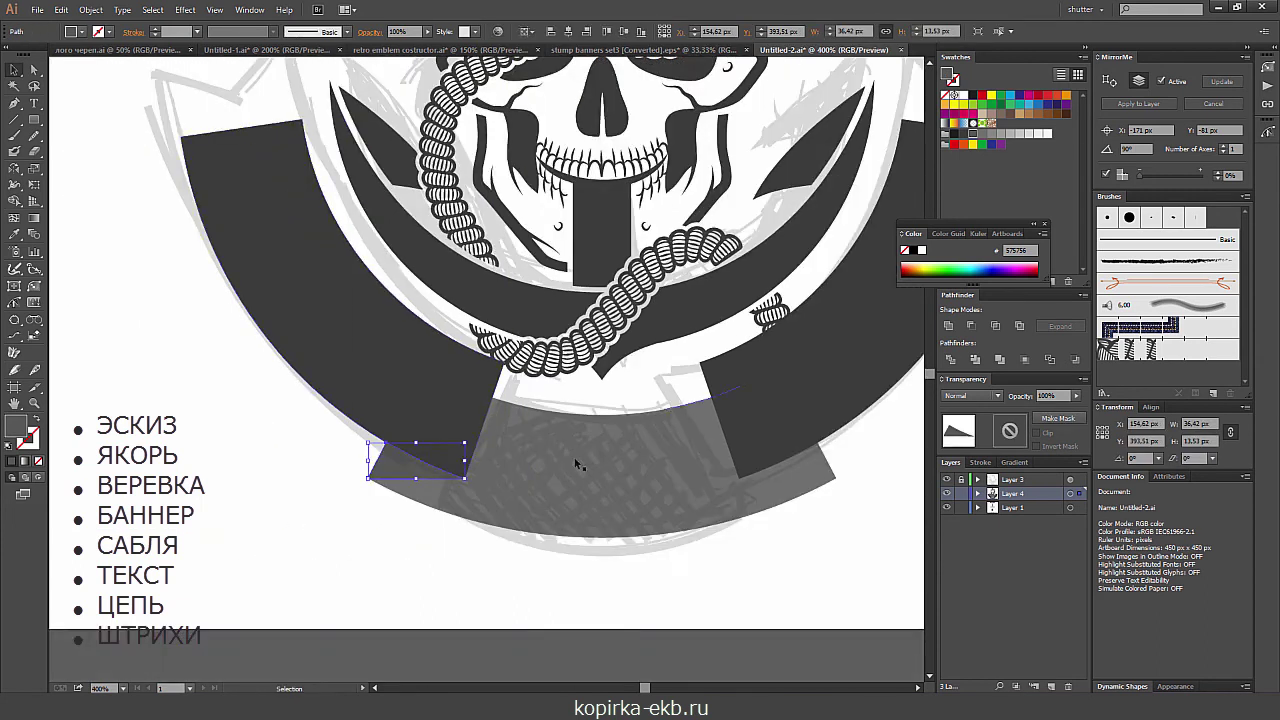
drag(428, 468, 728, 468)
right_click(704, 468)
key(Escape)
key(ctrl+shift+a)
key(ctrl+minus)
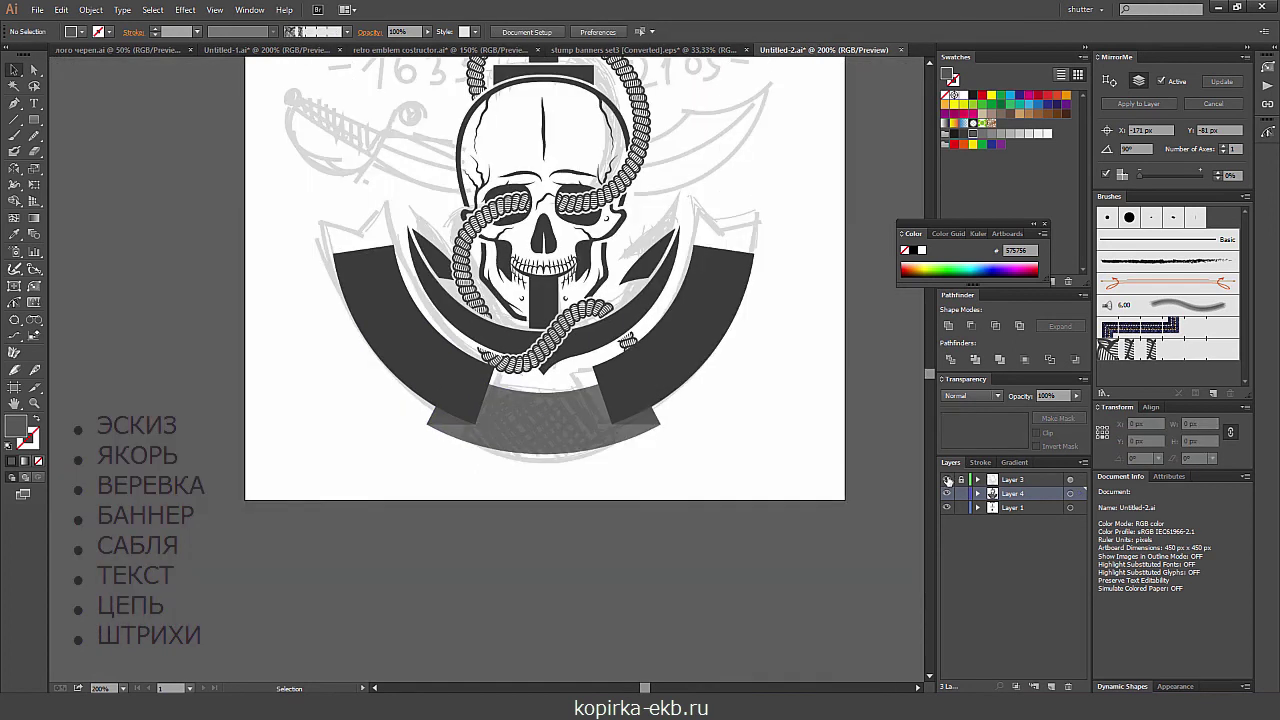
- Hide the sketch layer and trim the overlapping banner pieces
click(946, 480)
key(ctrl+plus)
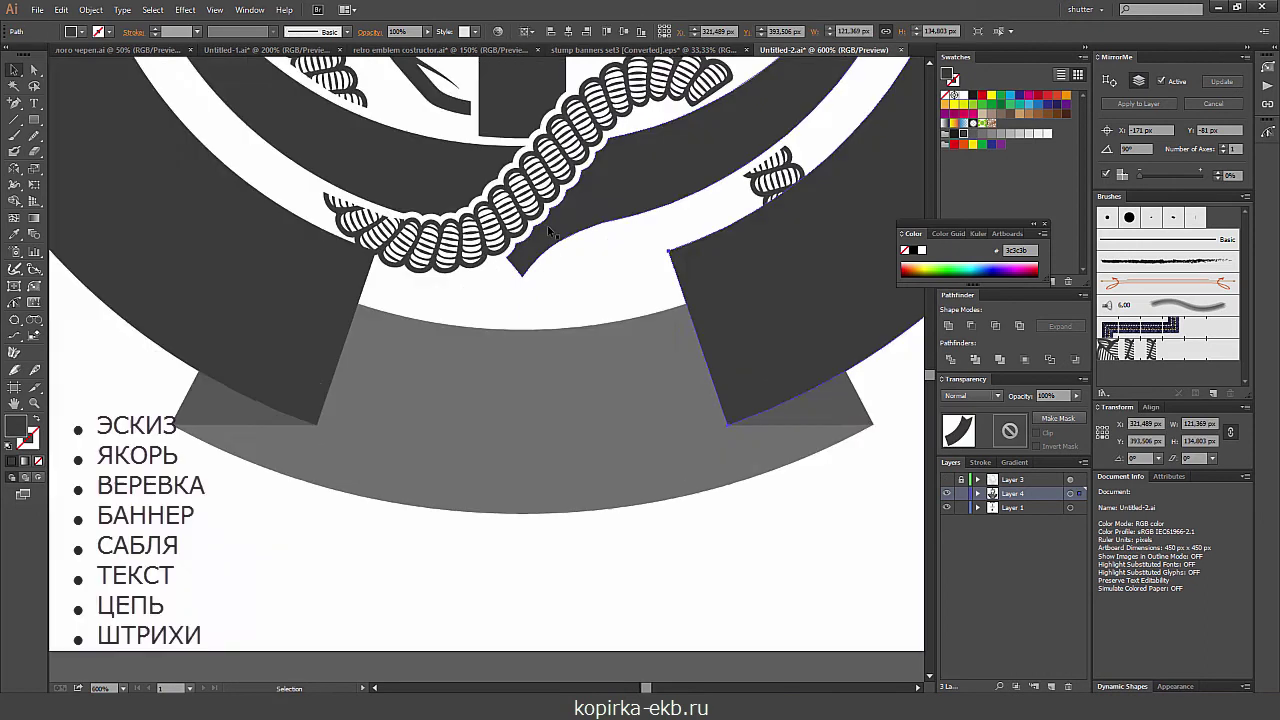
click(700, 300)
drag(275, 372, 734, 441)
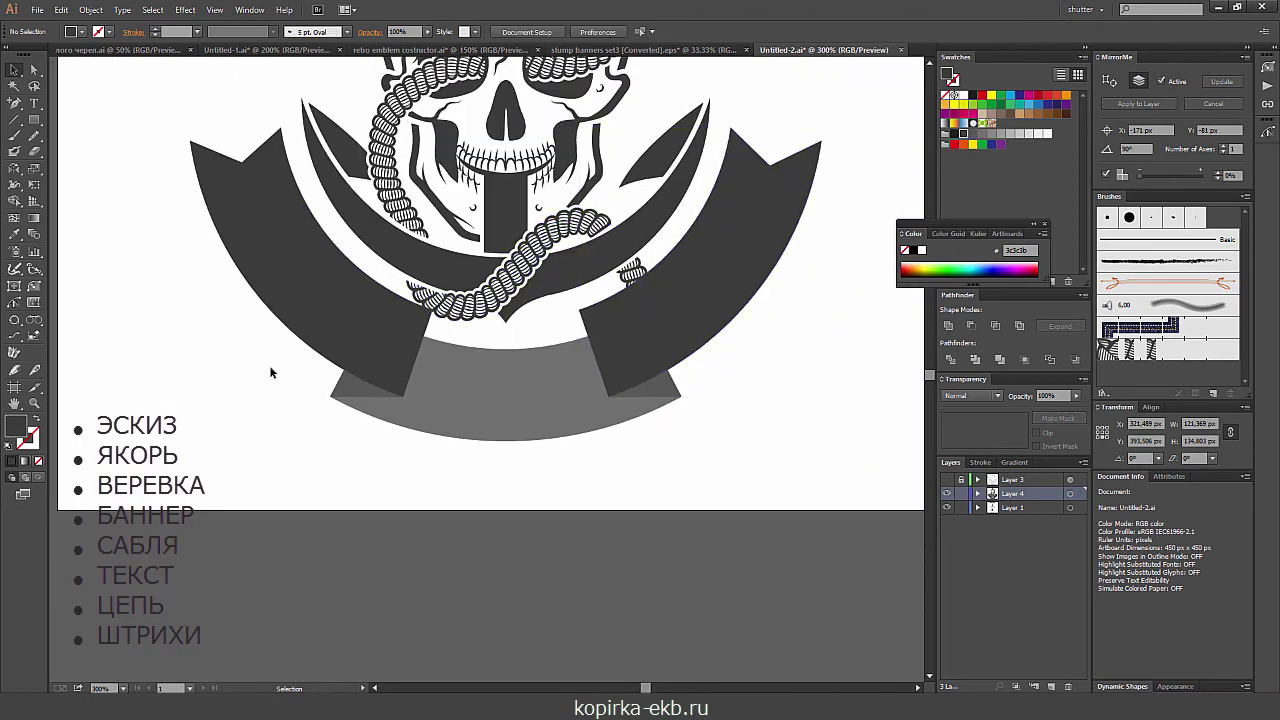
click(976, 362)
- Ungroup the trimmed banner pieces, keeping the lower grey piece in place
key(a)
click(673, 393)
key(v)
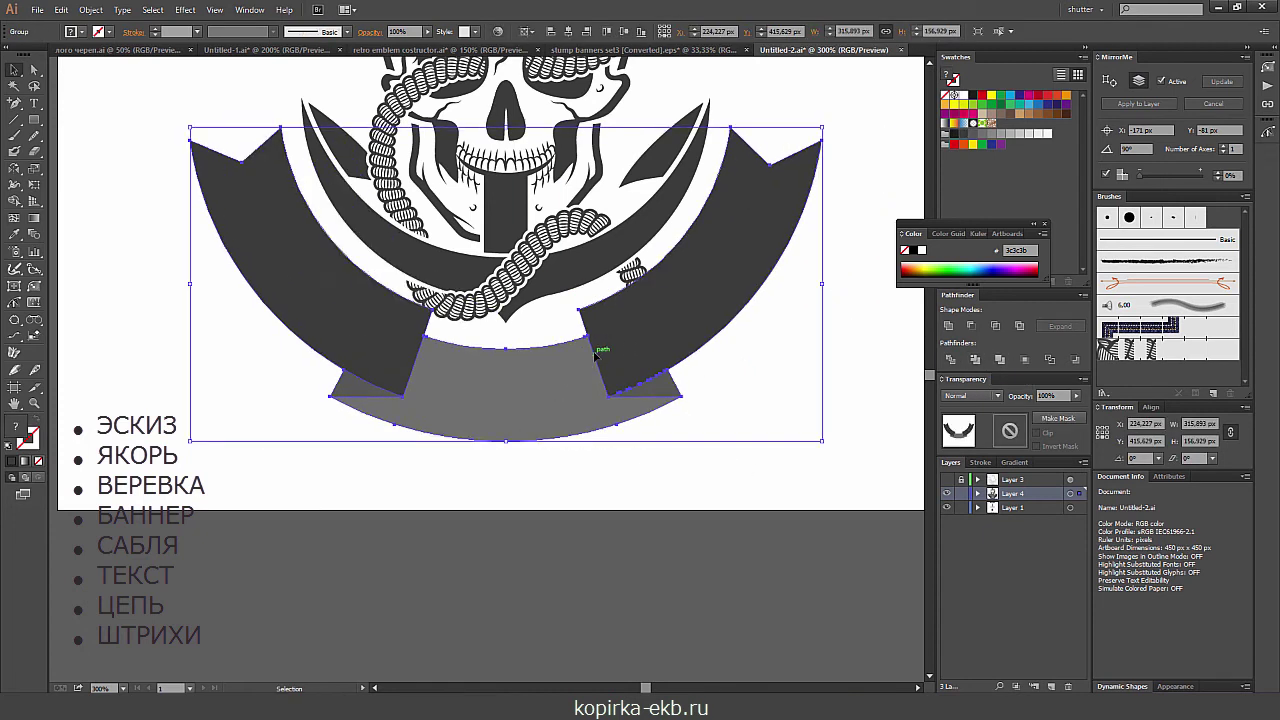
right_click(637, 293)
click(688, 390)
drag(672, 386, 757, 371)
key(a)
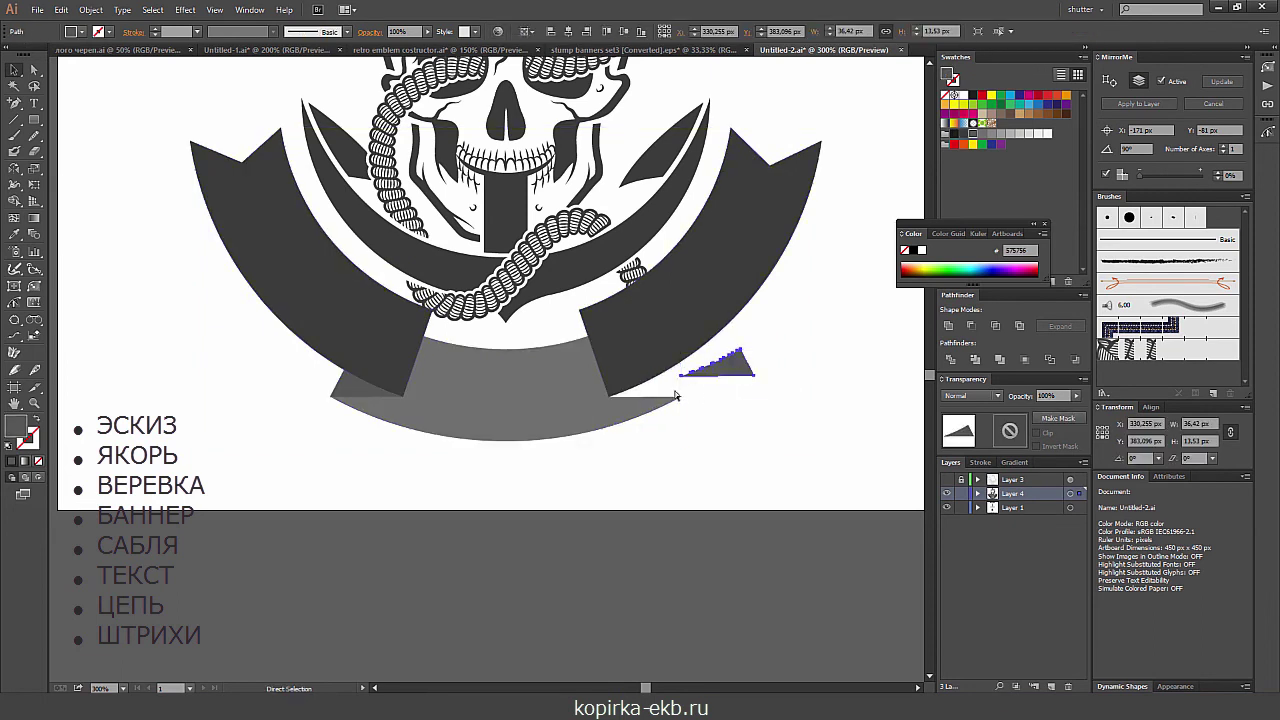
key(shift+Down)
key(shift+Down)
key(shift+Down)
key(v)
key(ctrl+z)
key(ctrl+z)
key(ctrl+z)
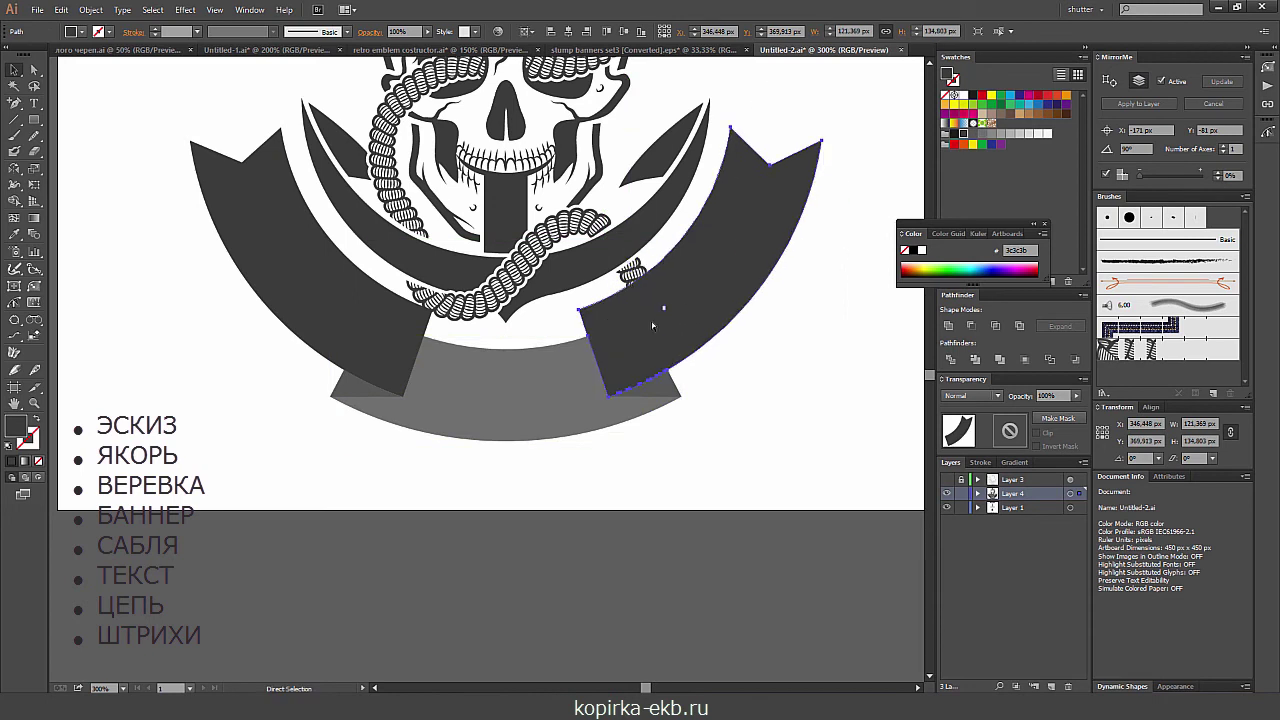
- Eyedrop the dark ribbon colour onto the lower banner piece
click(249, 397)
click(505, 390)
key(i)
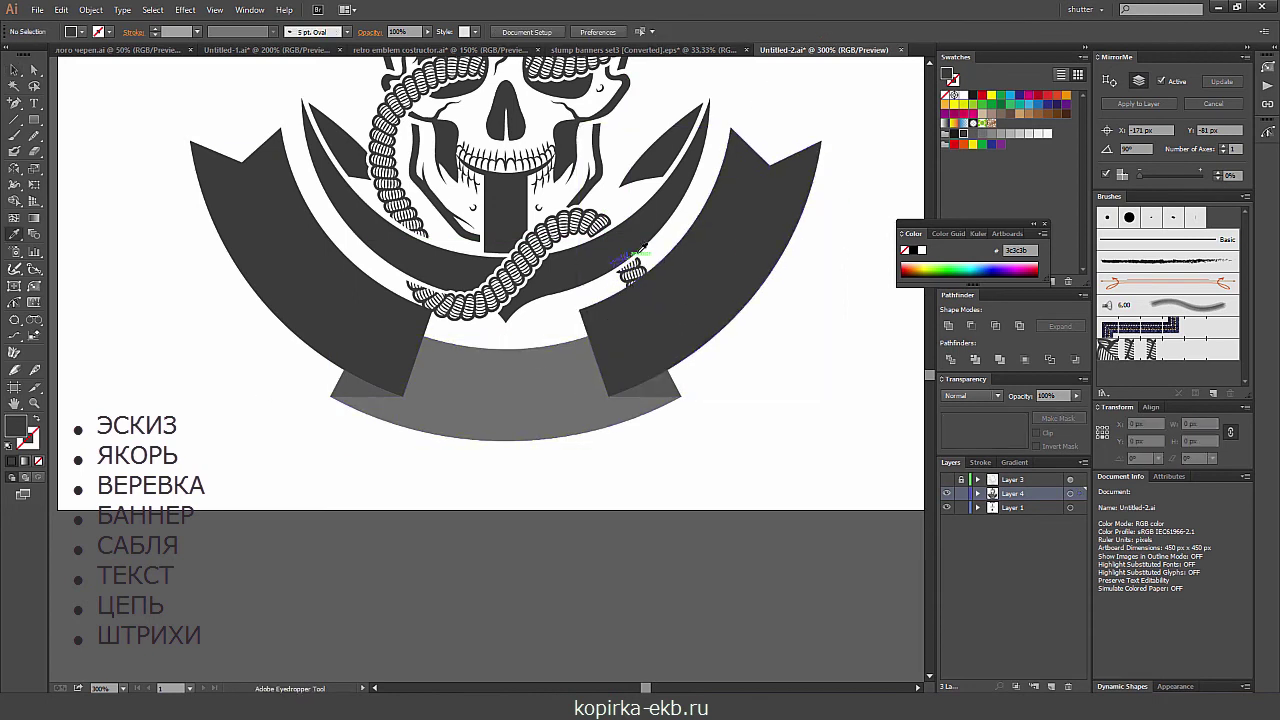
click(395, 375)
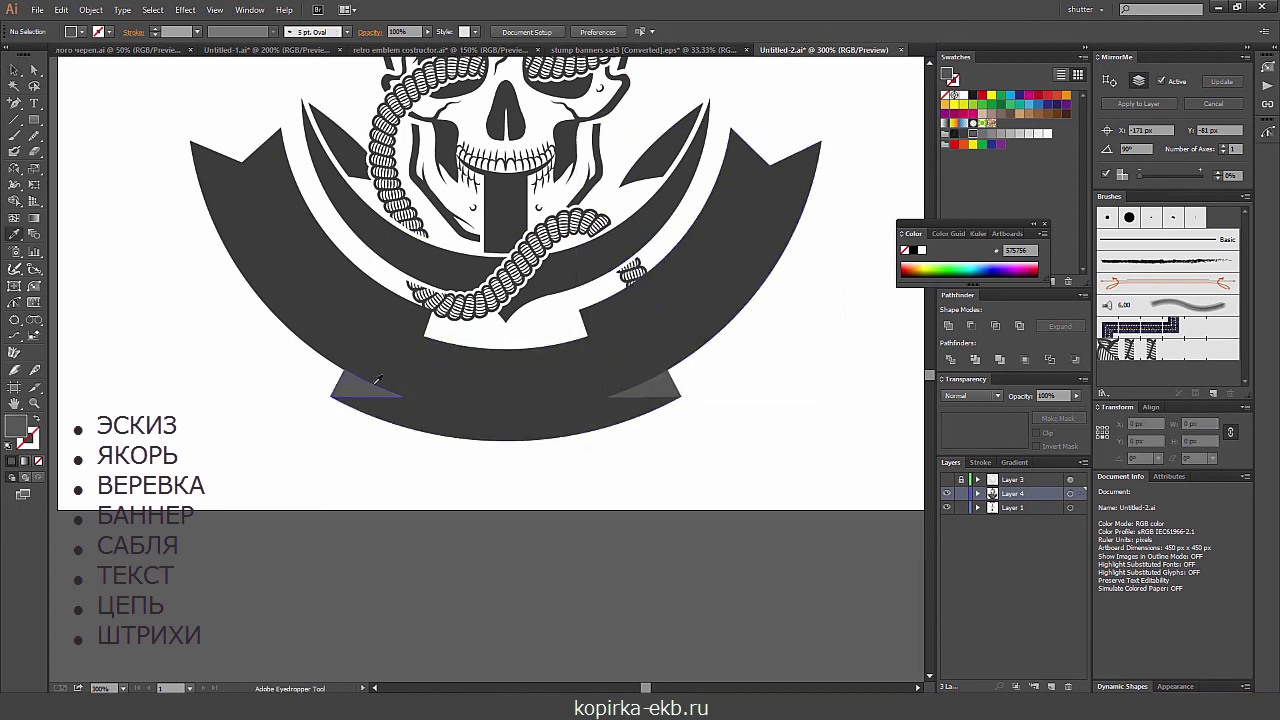
click(346, 376)
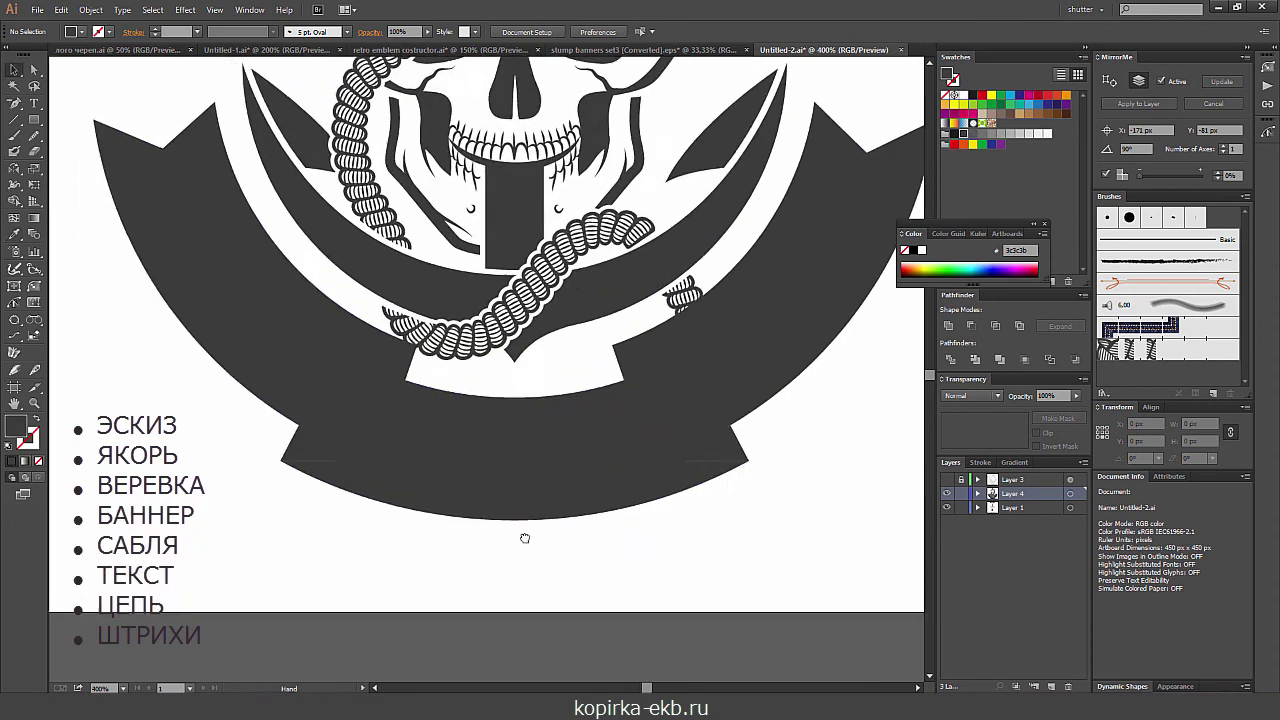
key(ctrl+equal)
key(v)
click(389, 378)
- Swap the side pieces' dark fill to stroke and set its weight to 5 px
shift+click(700, 350)
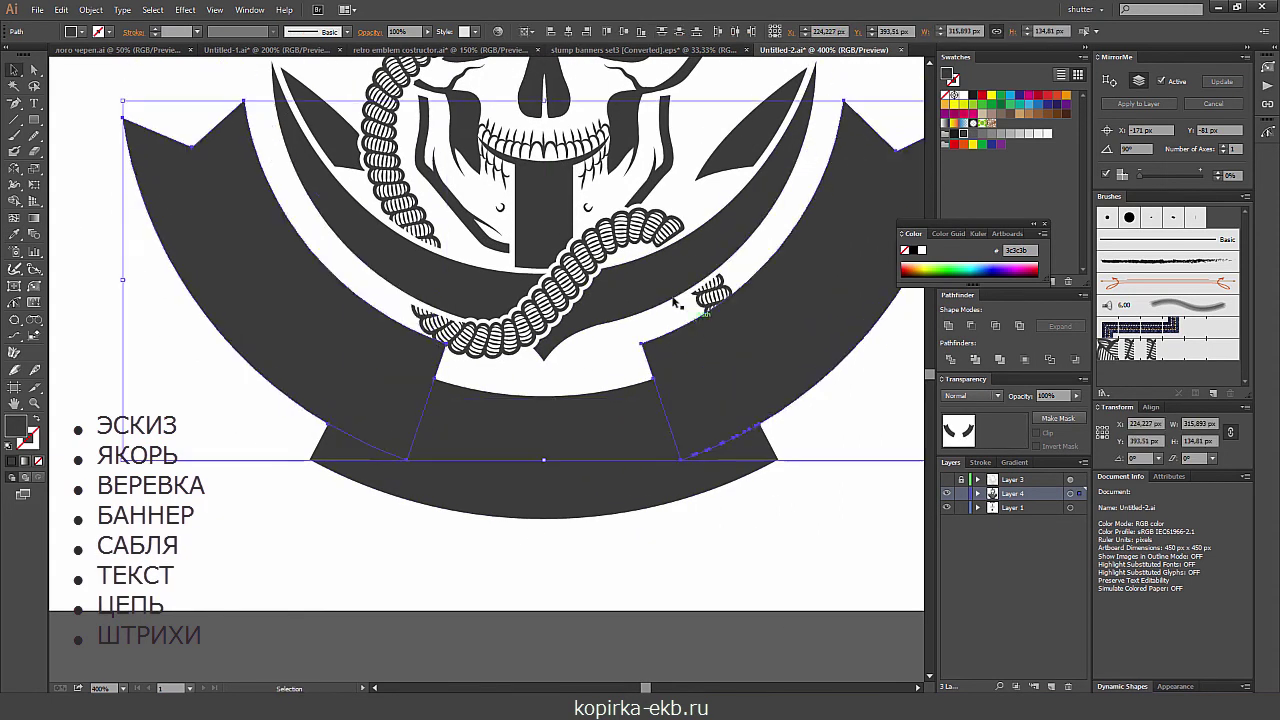
click(37, 414)
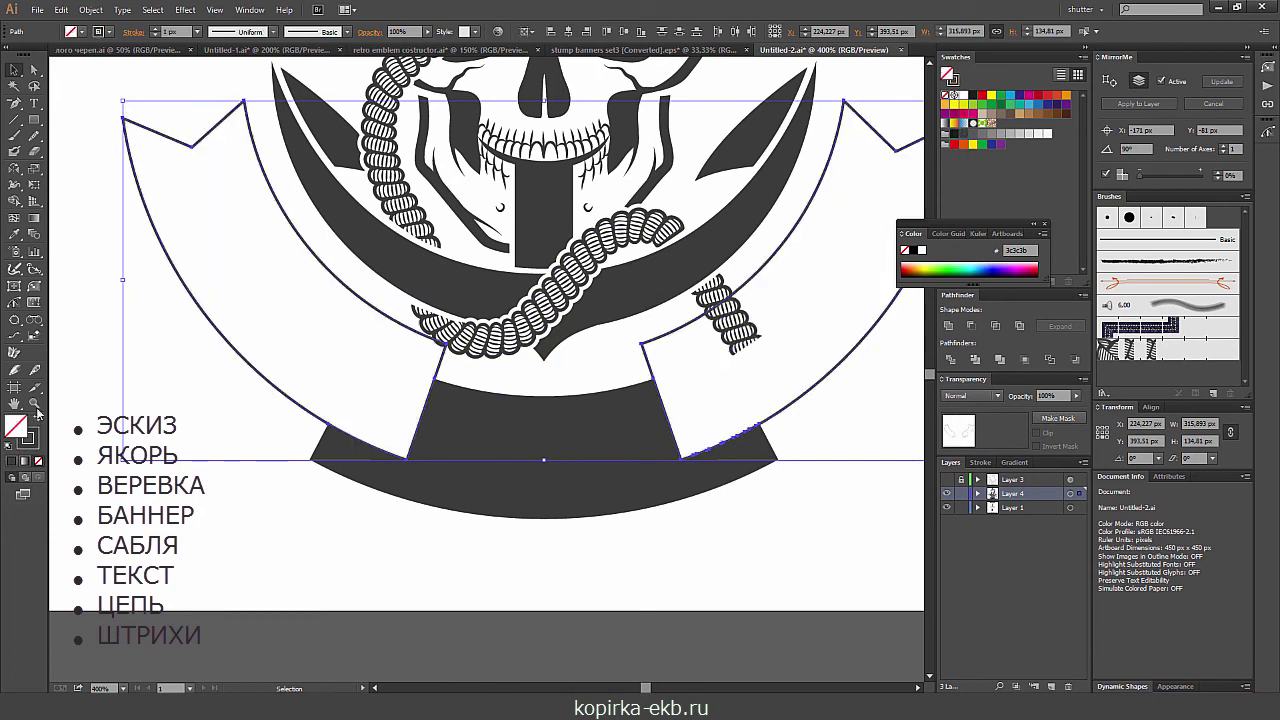
click(156, 30)
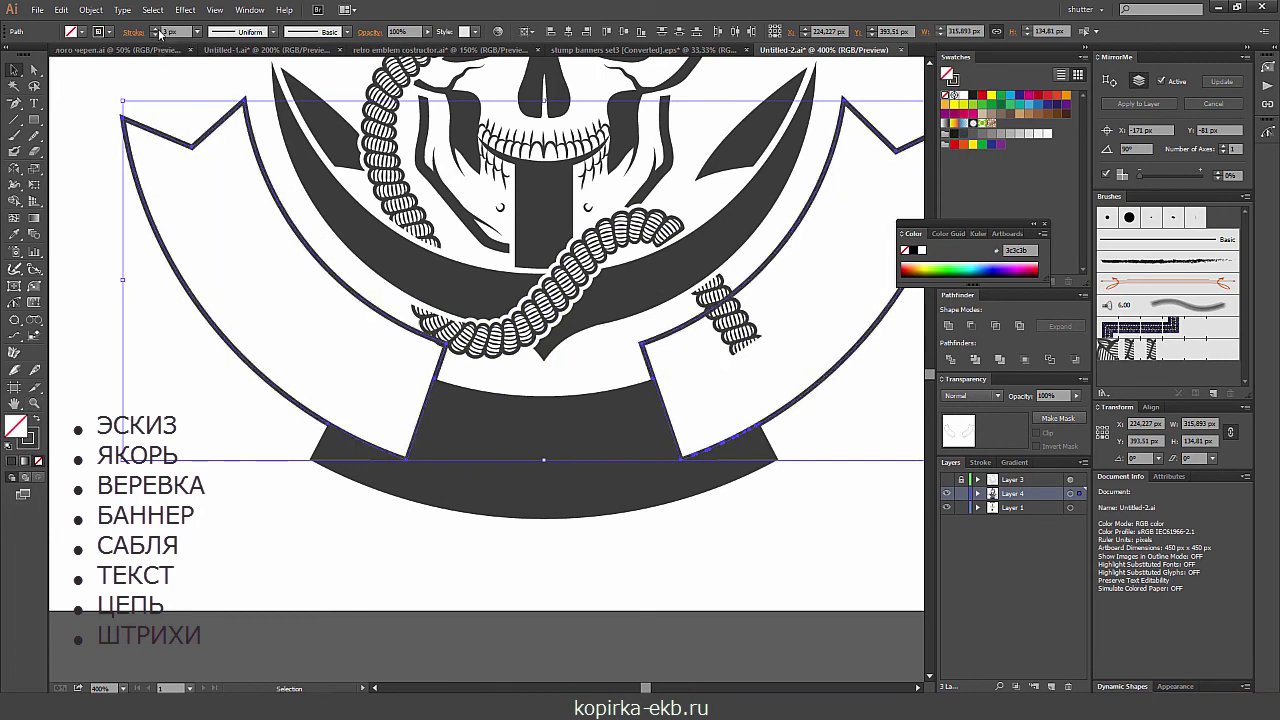
click(156, 30)
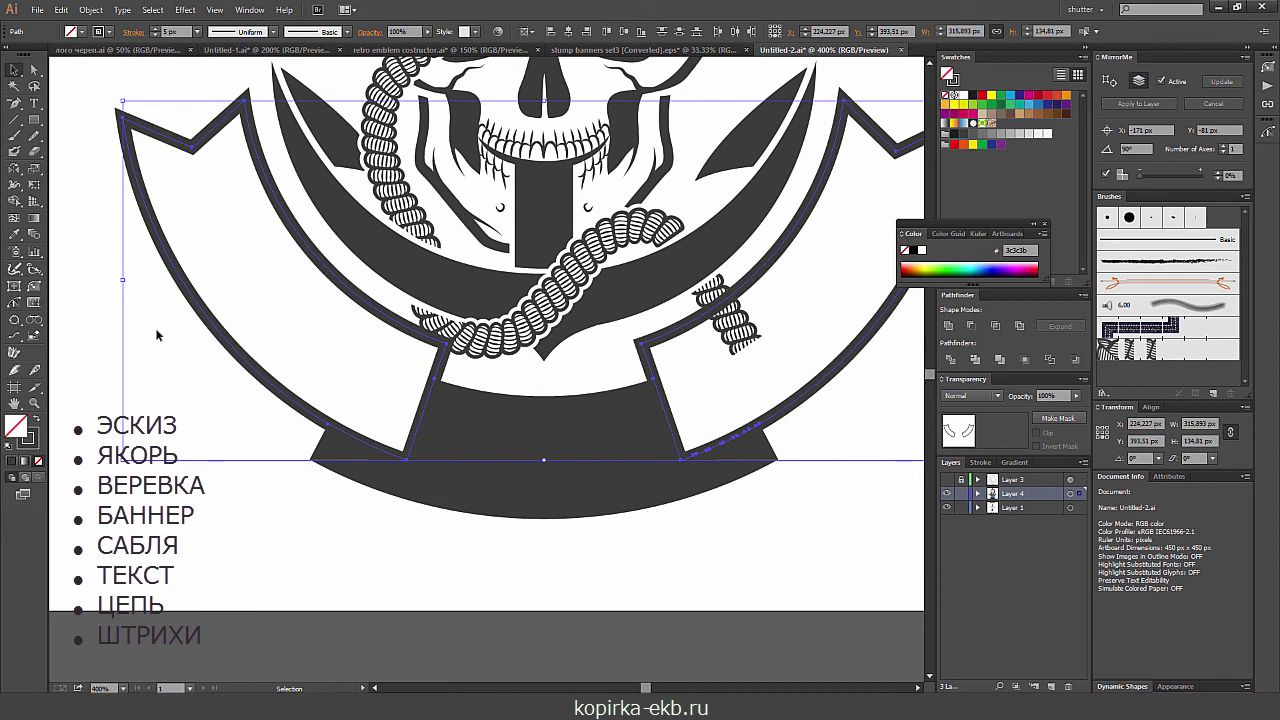
- Reselect the left and right banner pieces, then the bottom banner band
click(160, 366)
click(178, 254)
shift+click(815, 348)
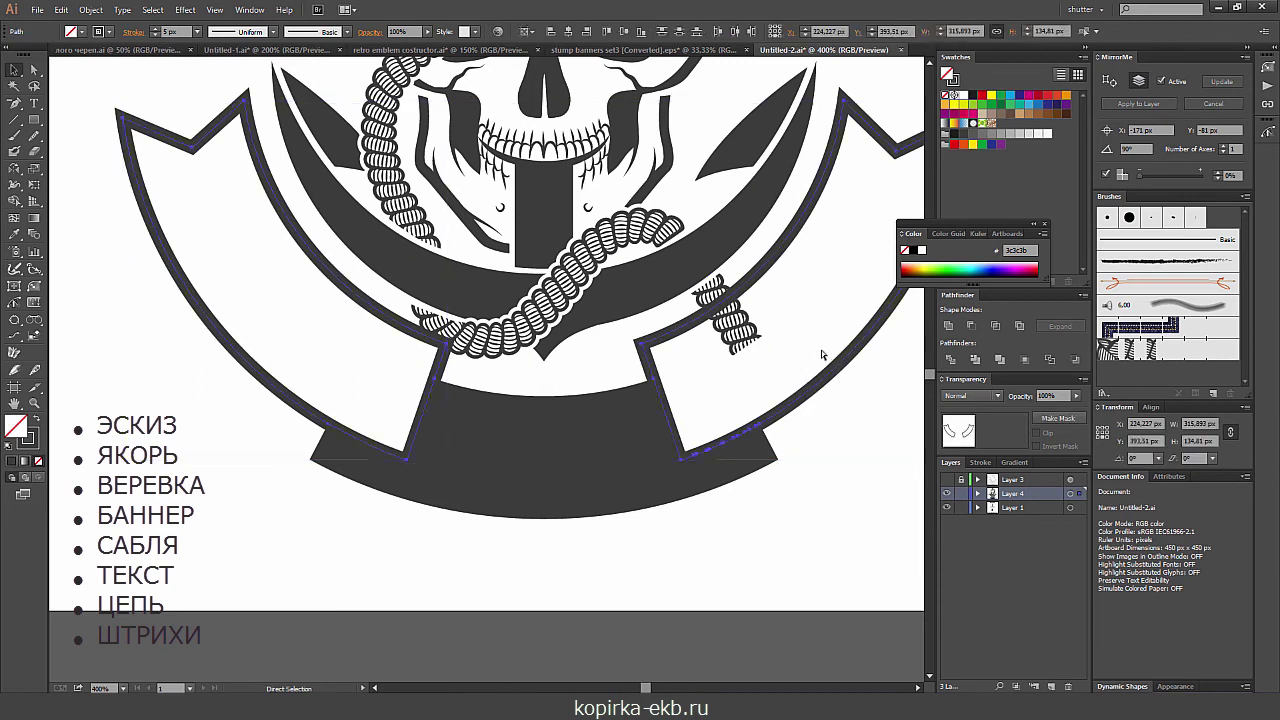
key(v)
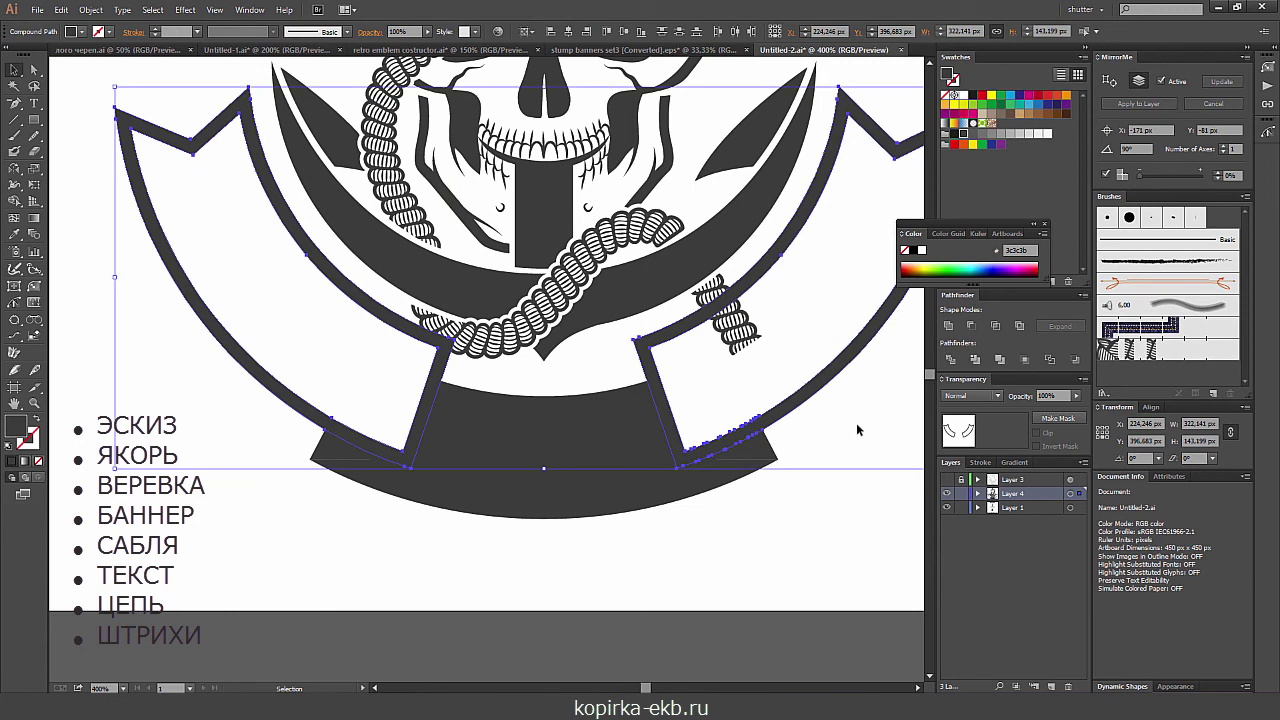
click(603, 447)
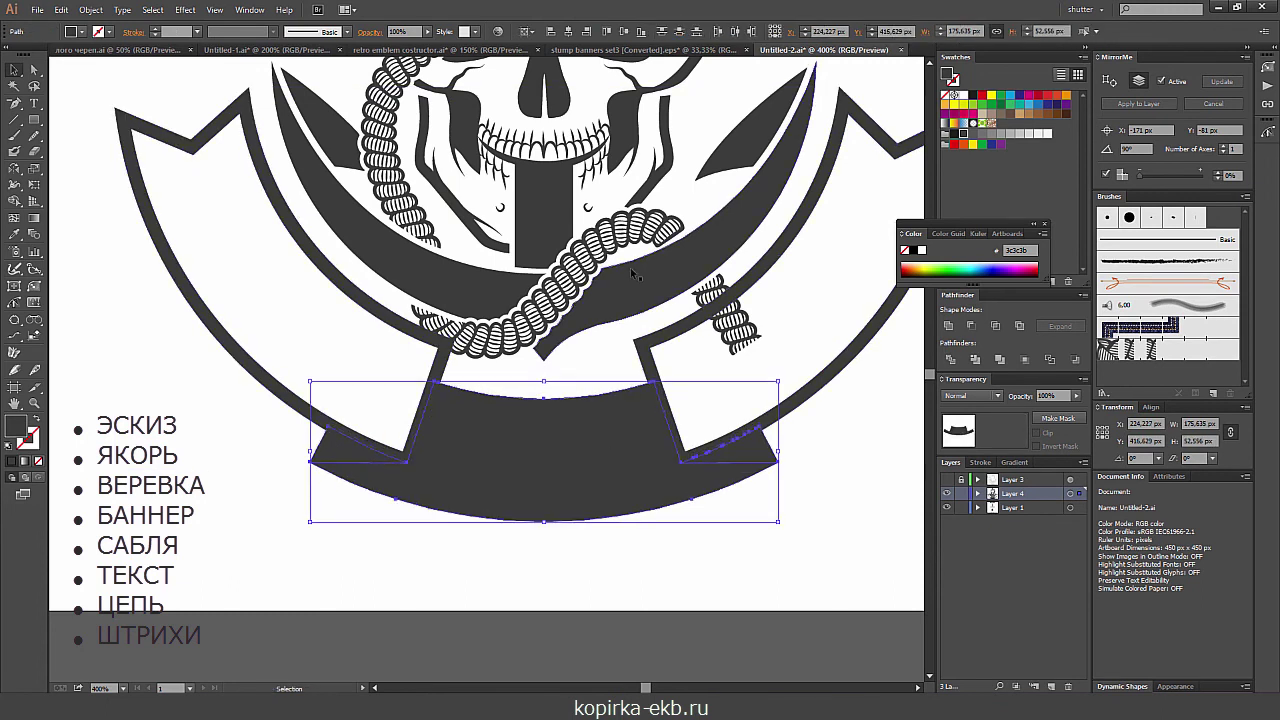
- Fill both folds and the middle banner band with medium grey
key(ctrl+equal)
click(307, 503)
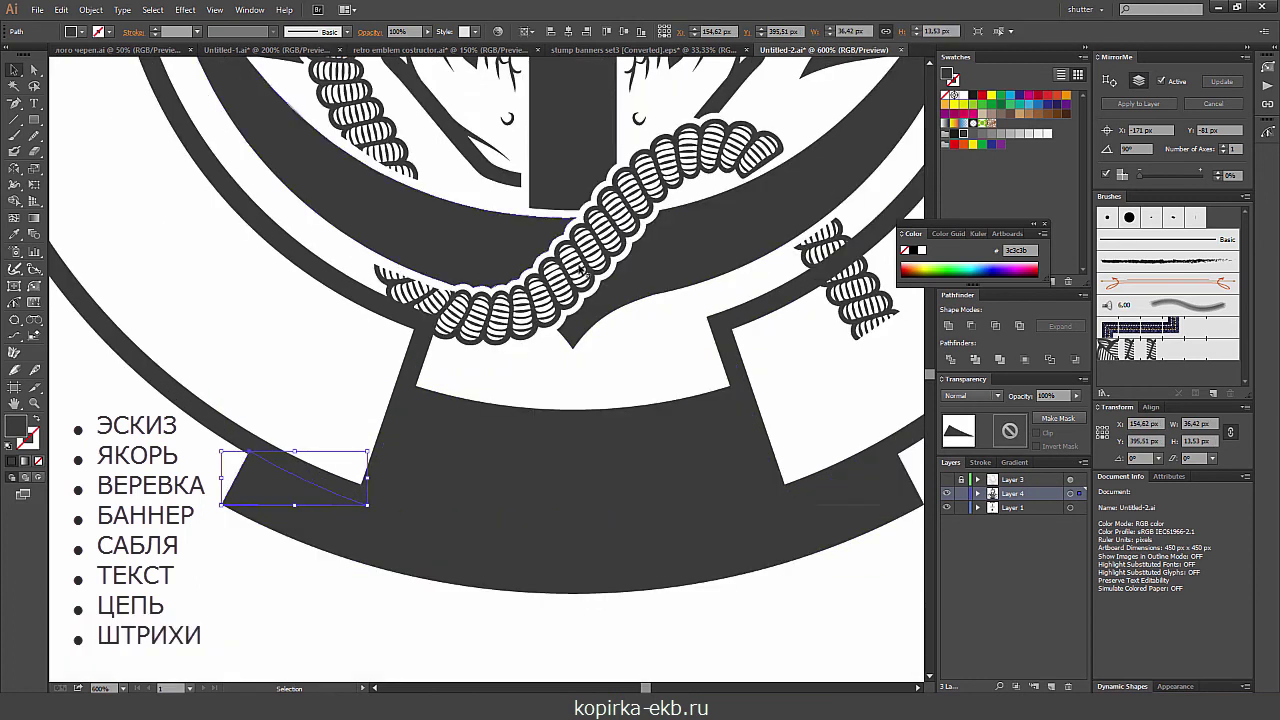
shift+click(886, 489)
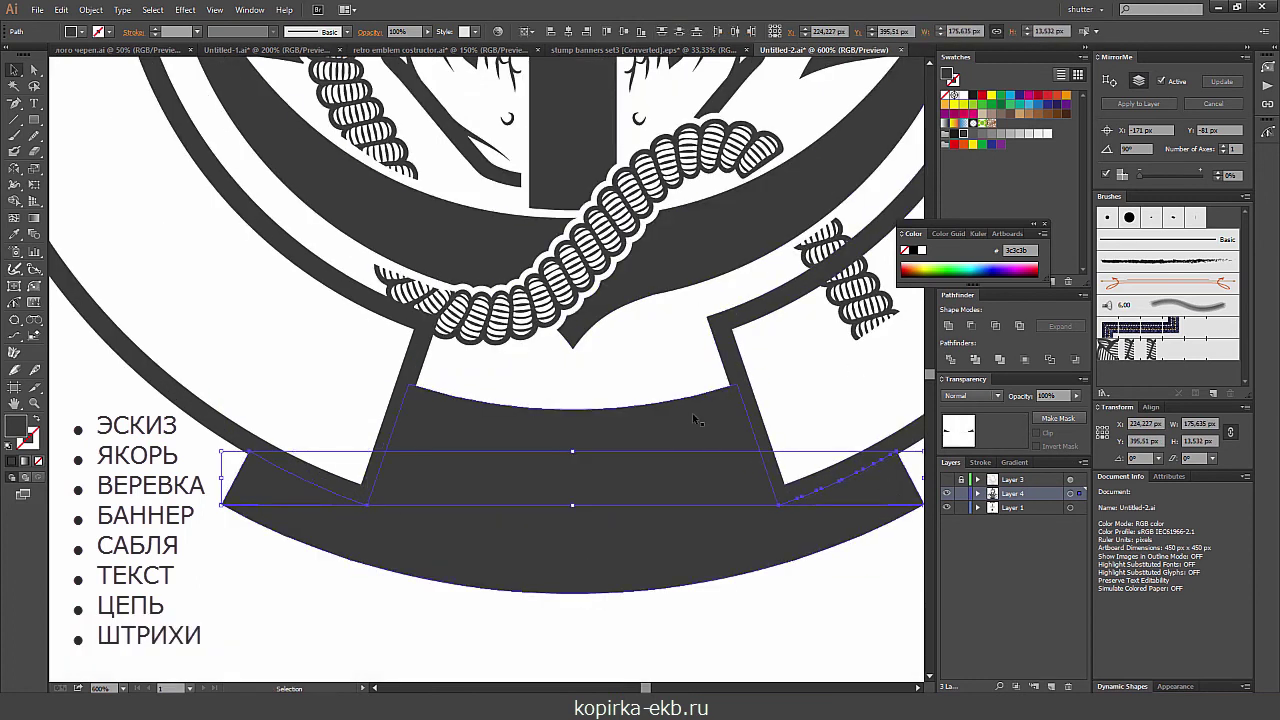
shift+click(720, 392)
click(984, 136)
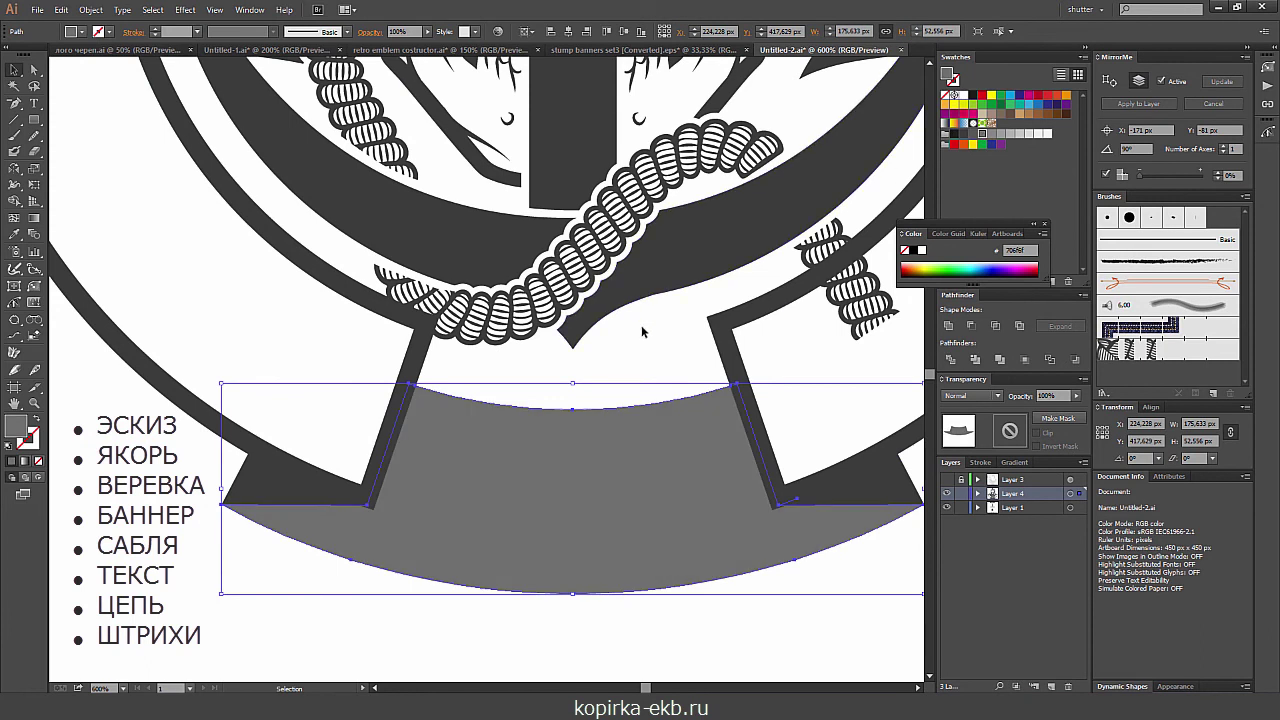
key(ctrl+shift+a)
- Drag the left fold's corner point onto the dark band's lower edge
scroll(464, 421, down, 3)
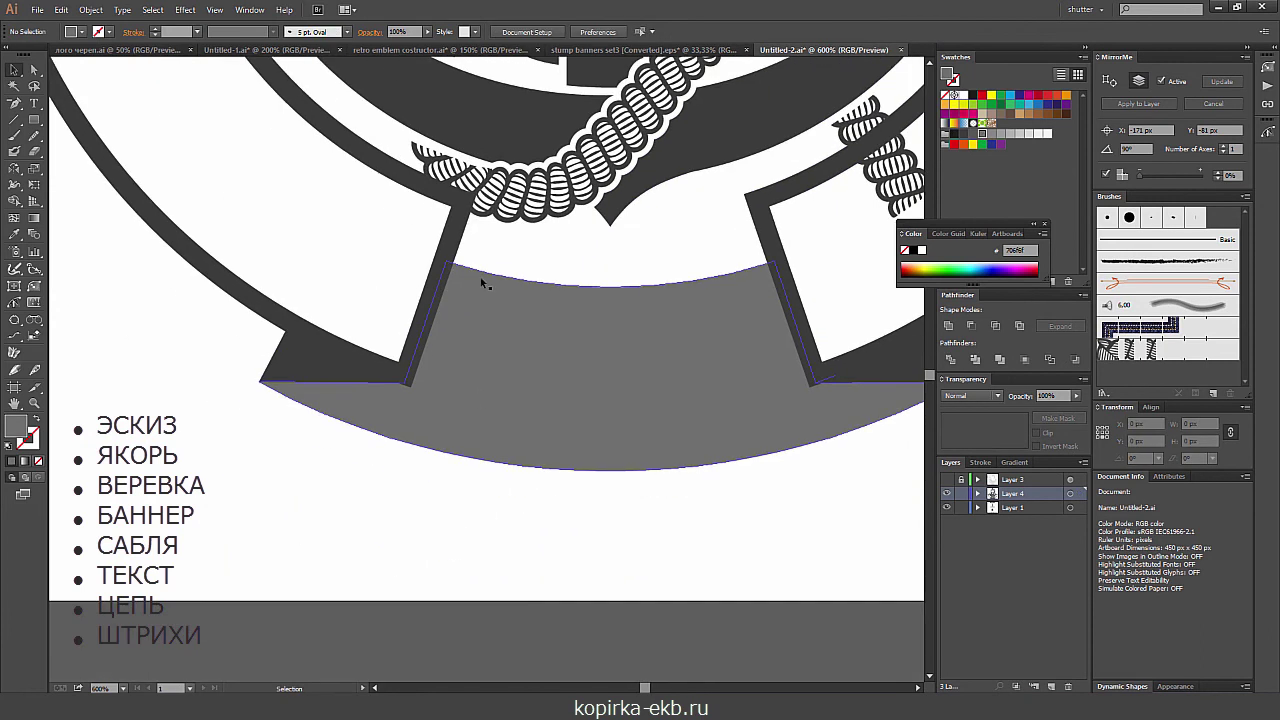
key(ctrl+plus)
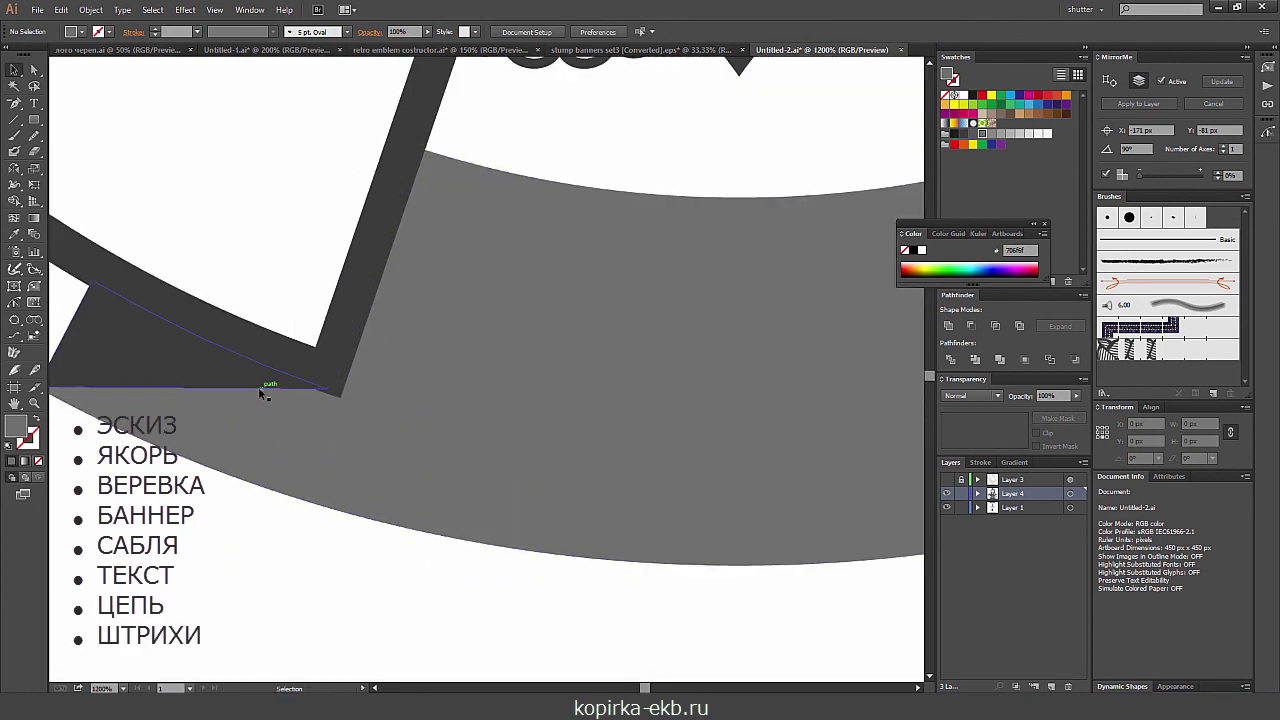
key(a)
click(280, 389)
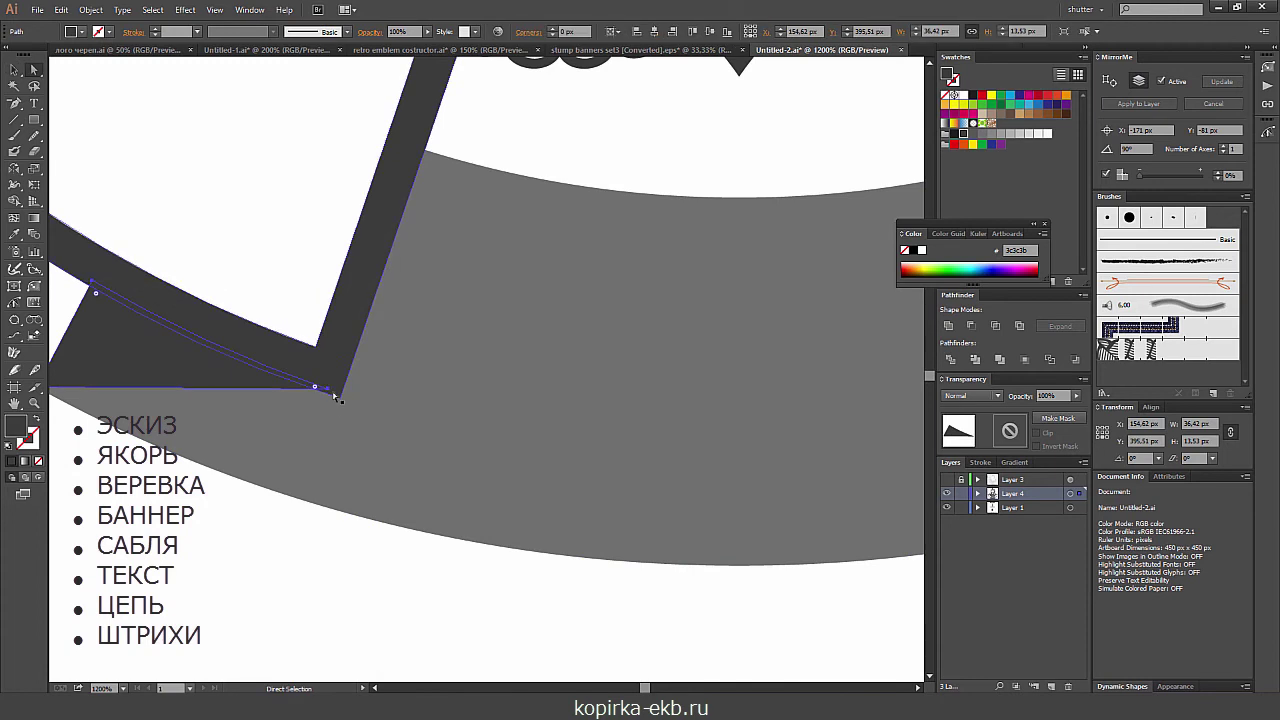
drag(330, 391, 342, 402)
key(ctrl+minus)
key(ctrl+minus)
key(v)
click(421, 485)
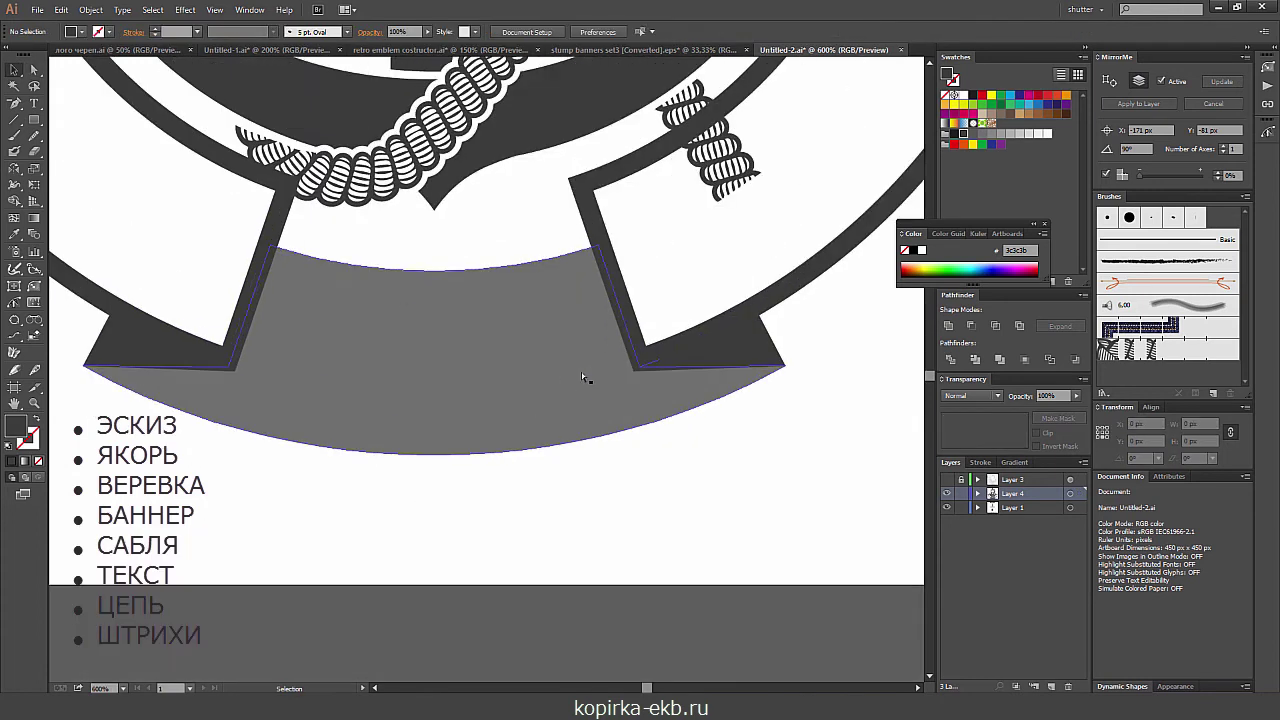
- Select the left dark fold together with both ribbon outlines
click(139, 347)
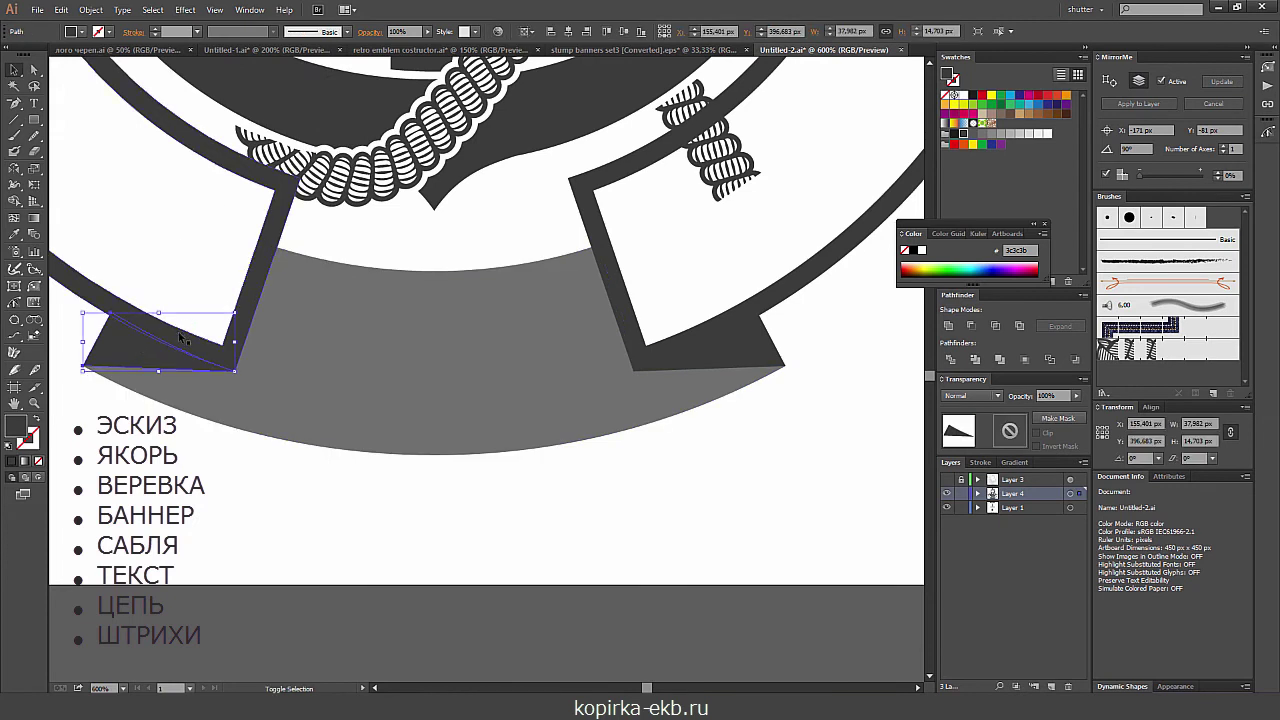
shift+click(185, 333)
shift+click(631, 320)
key(ctrl+plus)
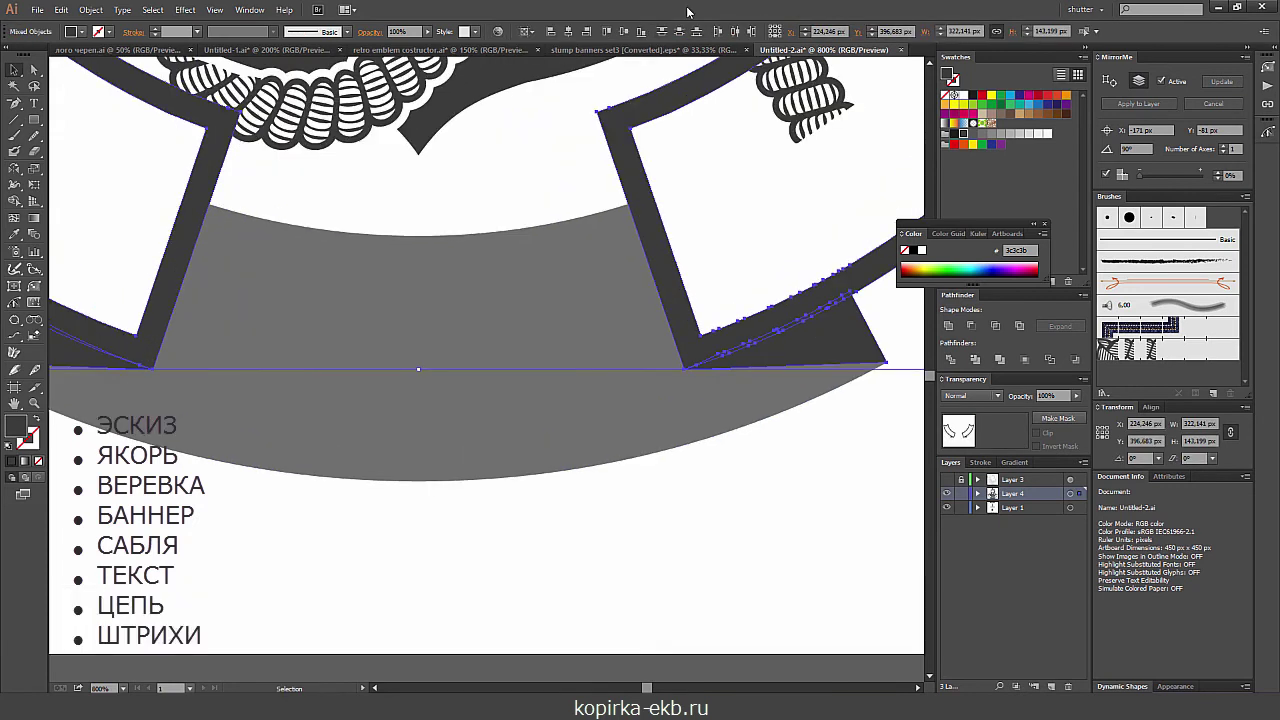
key(ctrl+minus)
key(ctrl+minus)
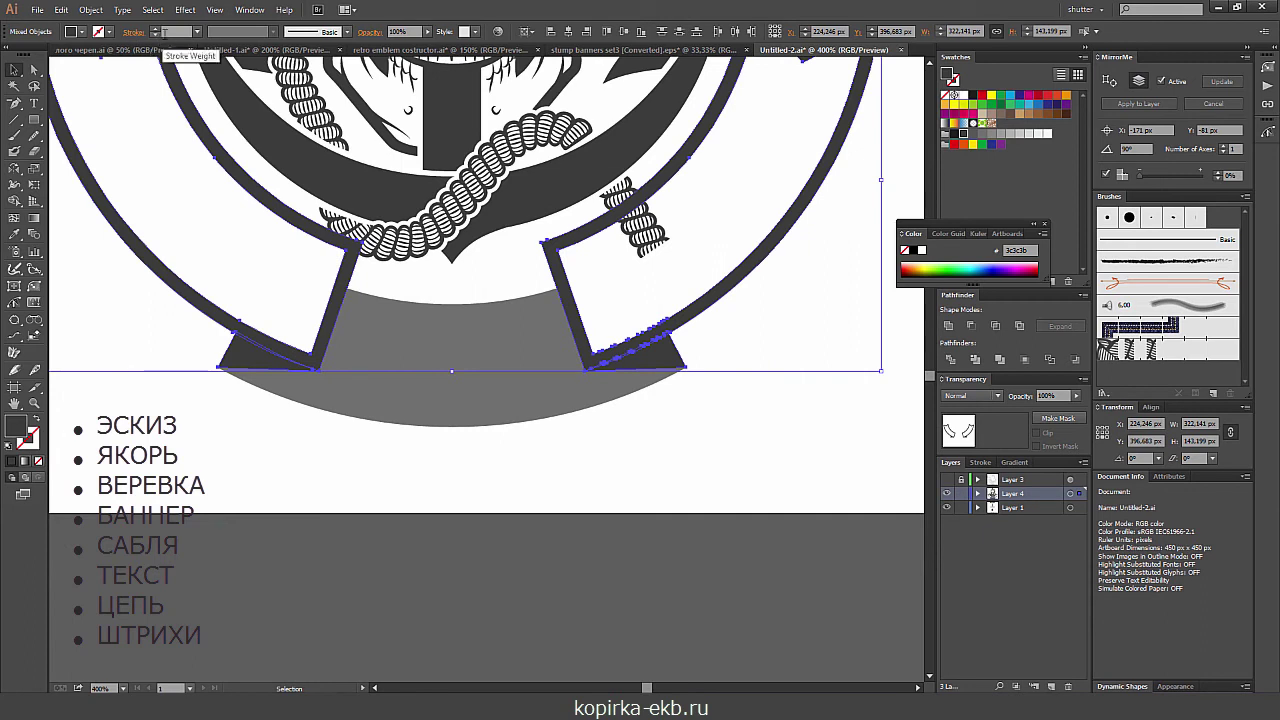
- Give the selected ribbon outlines and fold pieces a 4 px magenta stroke with bevel corner joins
key(shift+x)
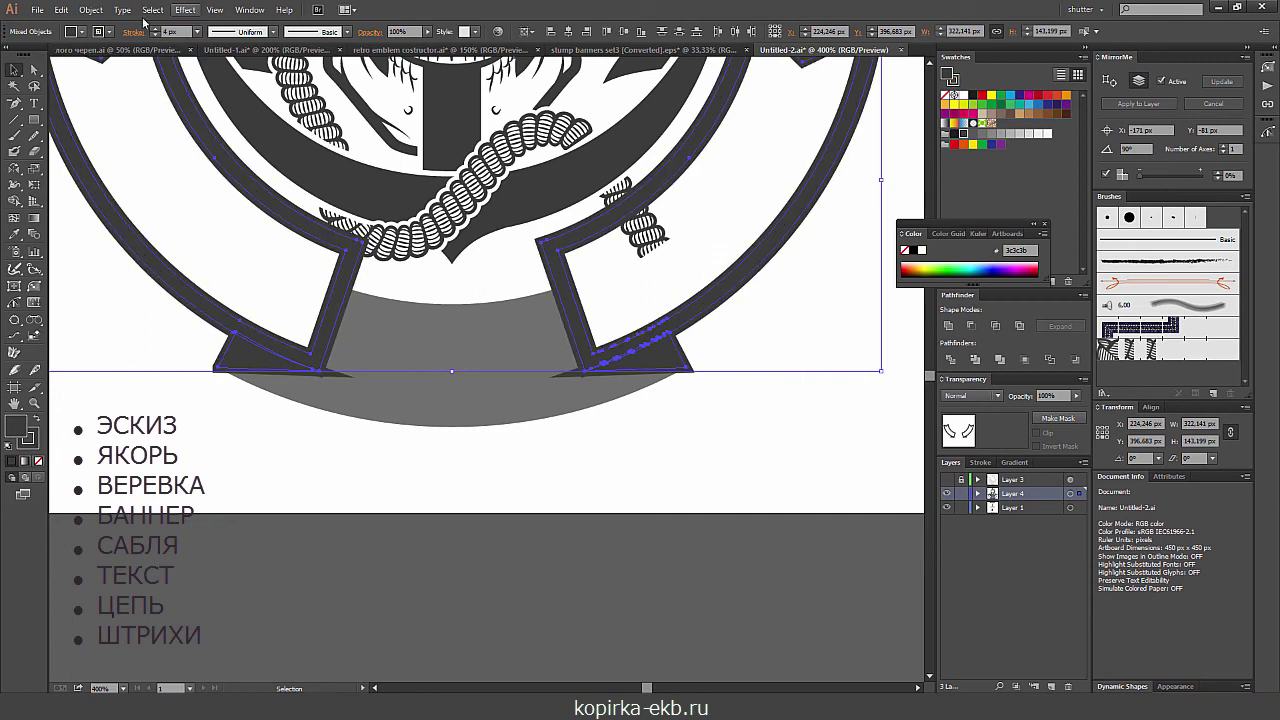
click(98, 31)
click(97, 56)
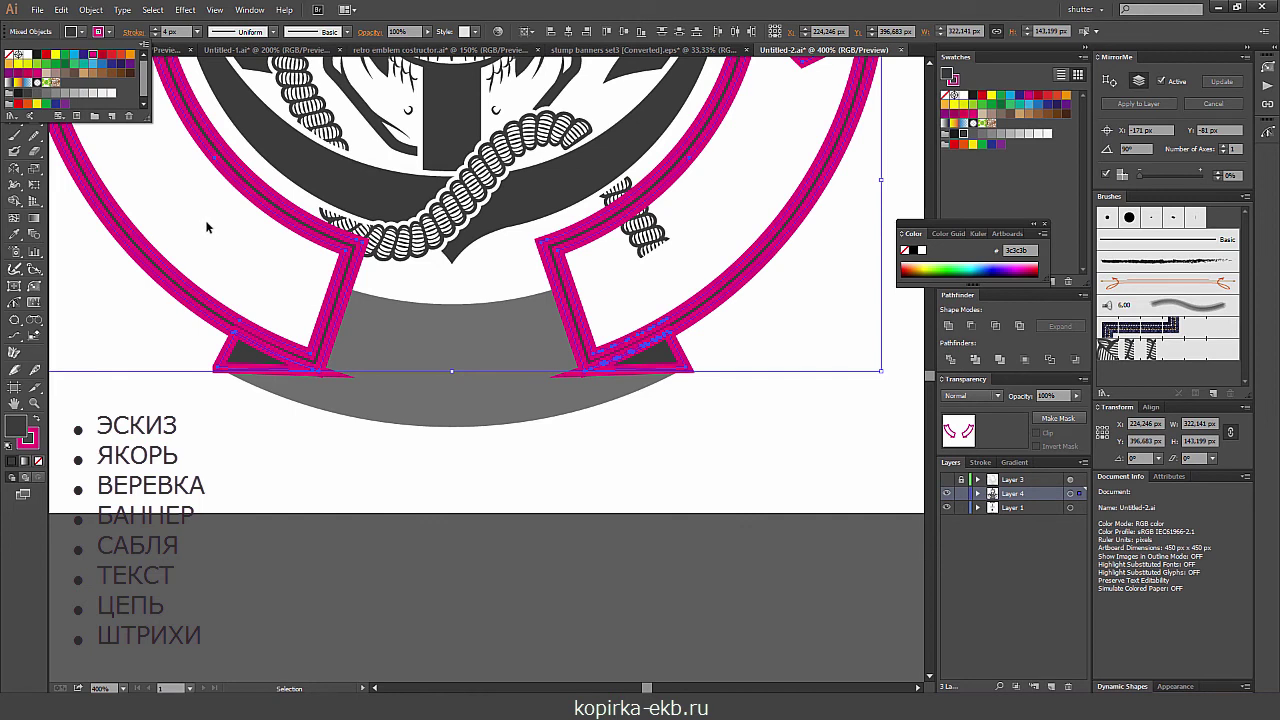
click(133, 31)
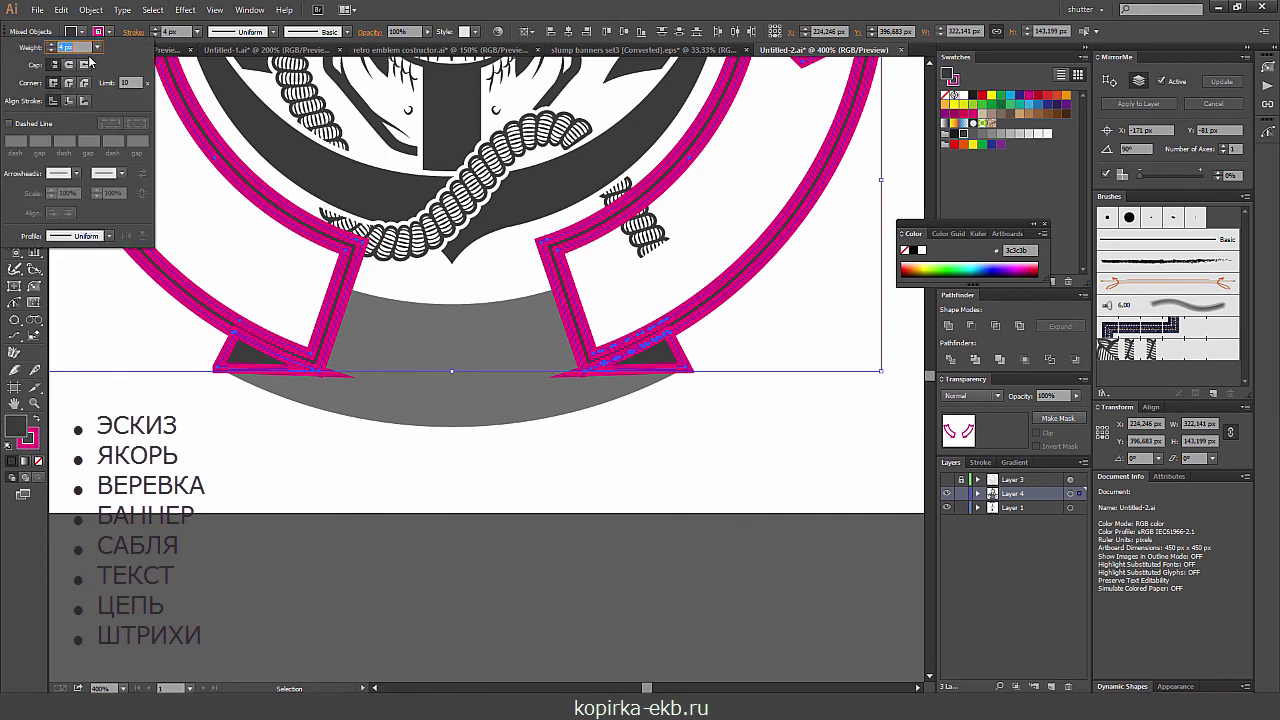
click(70, 85)
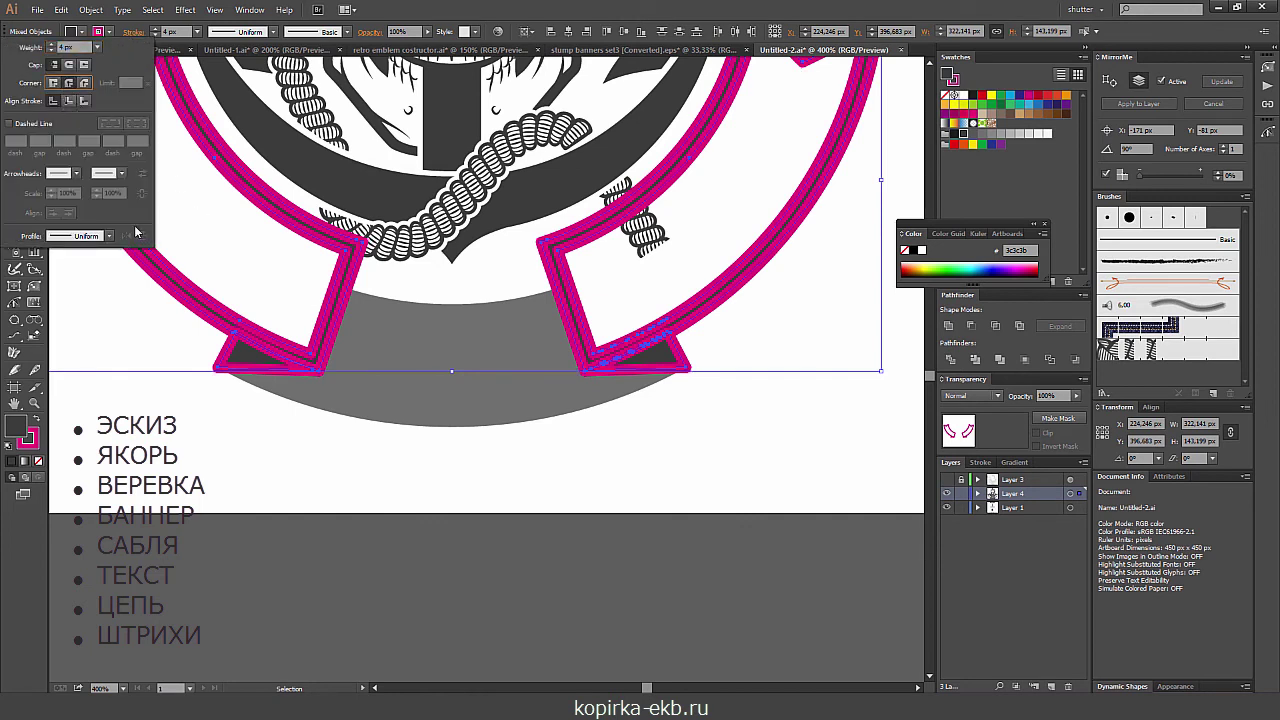
click(126, 318)
- Toggle between the Direct Selection and Selection tools, ending on whole-object selection
key(a)
key(v)
key(a)
key(v)
click(90, 10)
mouse_move(105, 298)
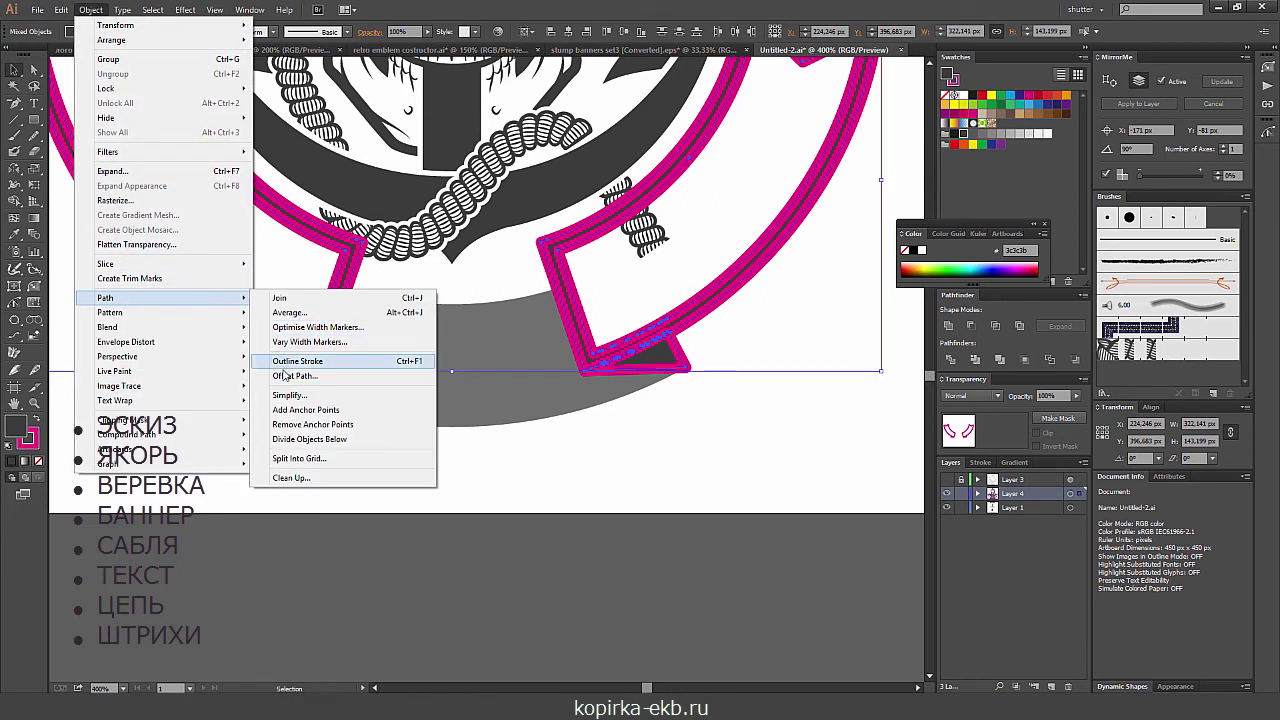
- Convert the magenta strokes to filled shapes and adjust the right banner piece via its context menu
click(280, 361)
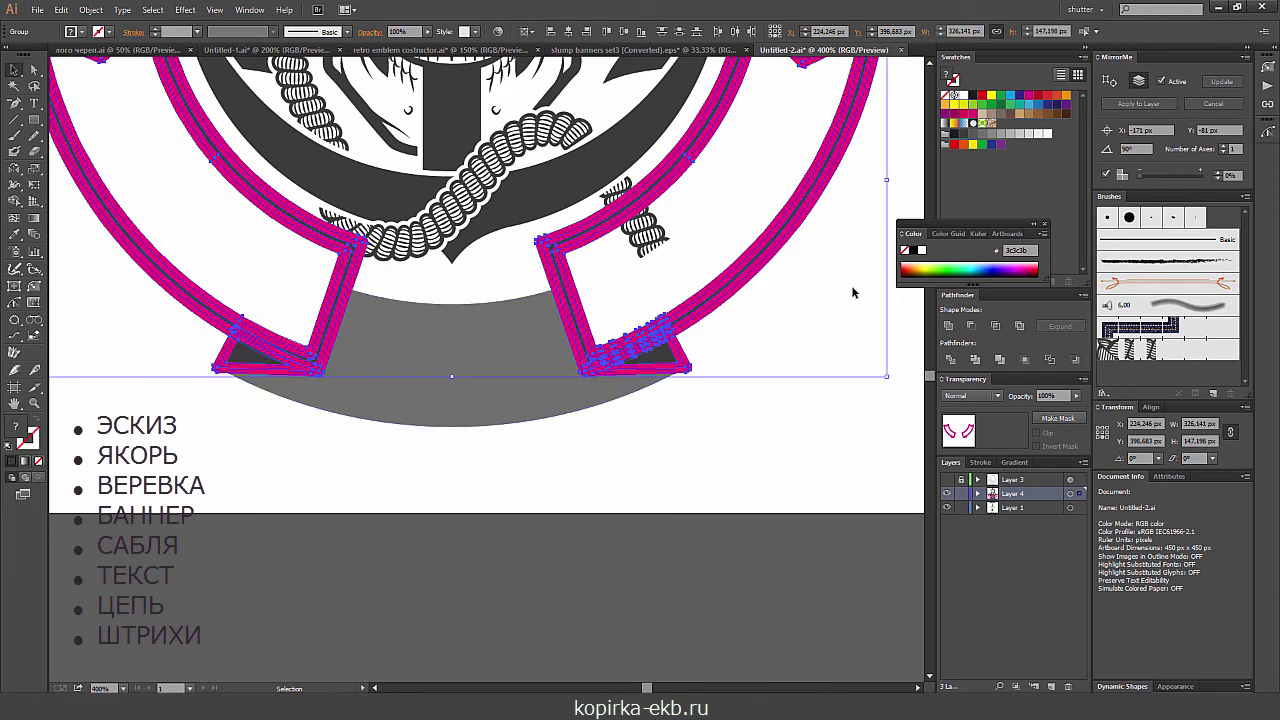
key(a)
click(552, 312)
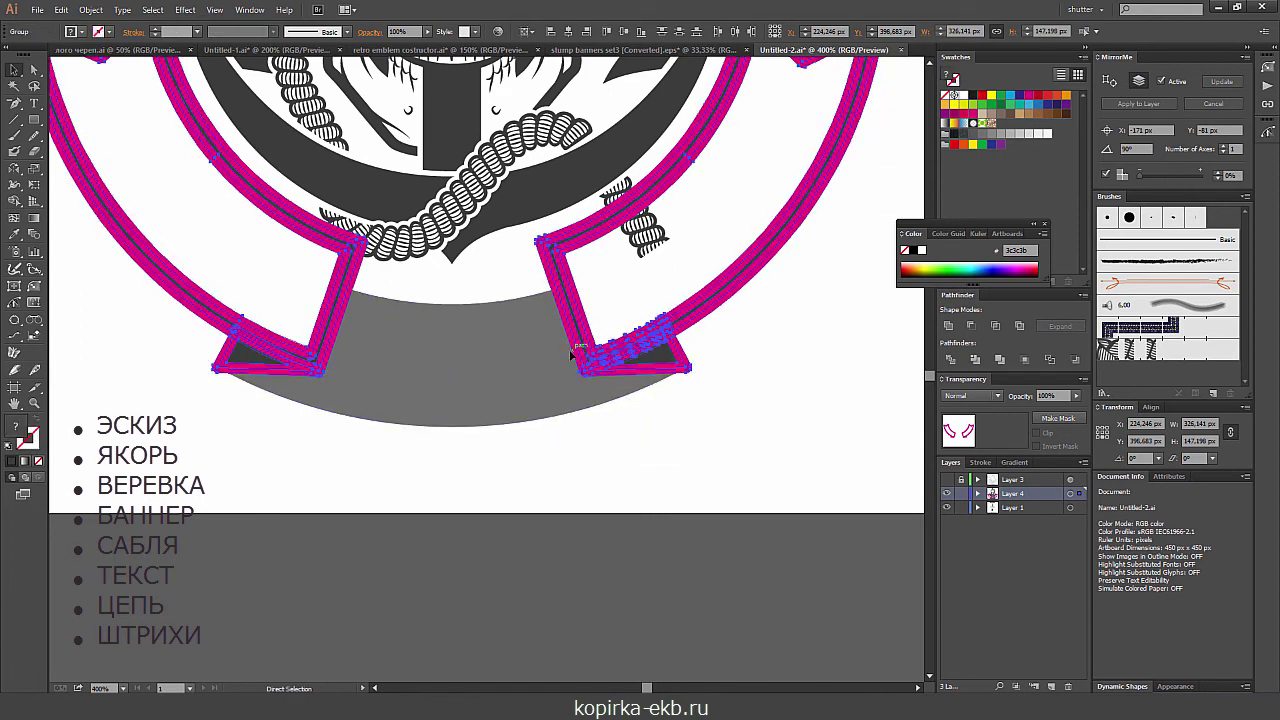
right_click(569, 349)
click(612, 423)
right_click(575, 384)
click(757, 455)
click(763, 428)
- Select both magenta banner outlines with the Magic Wand, trying a move down then undoing it
key(y)
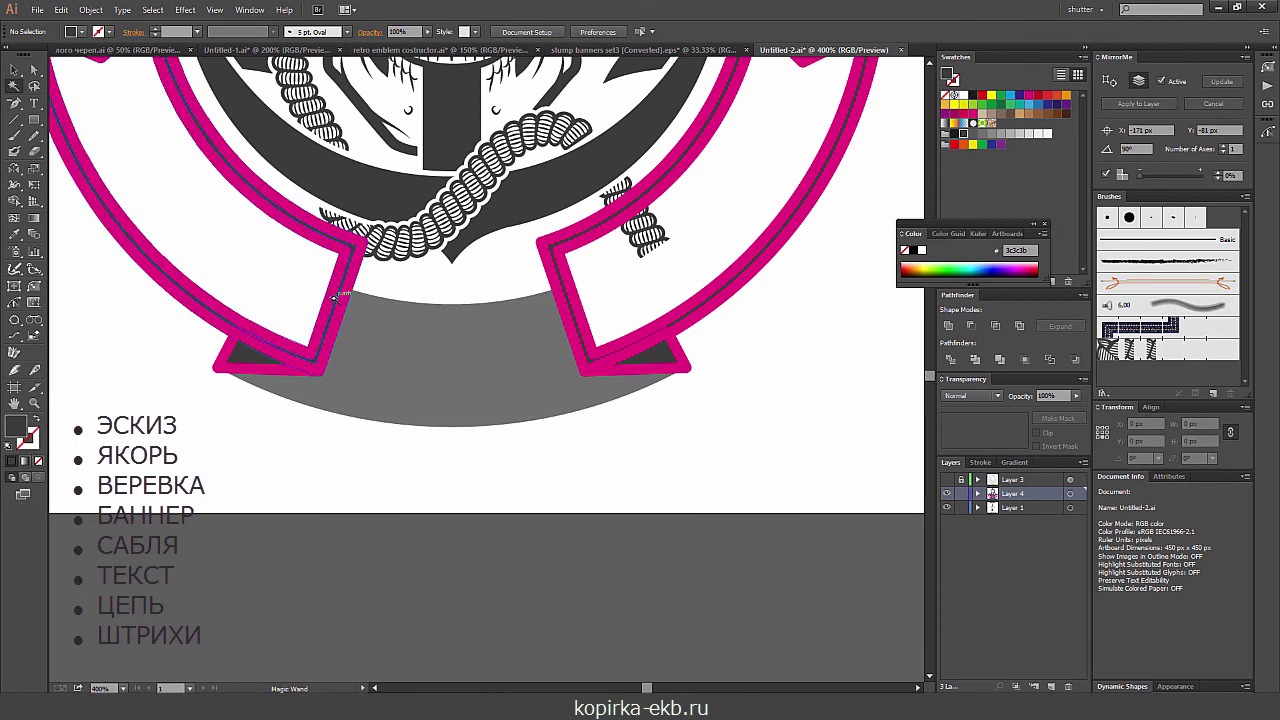
click(334, 298)
key(v)
drag(332, 306, 328, 432)
key(ctrl+z)
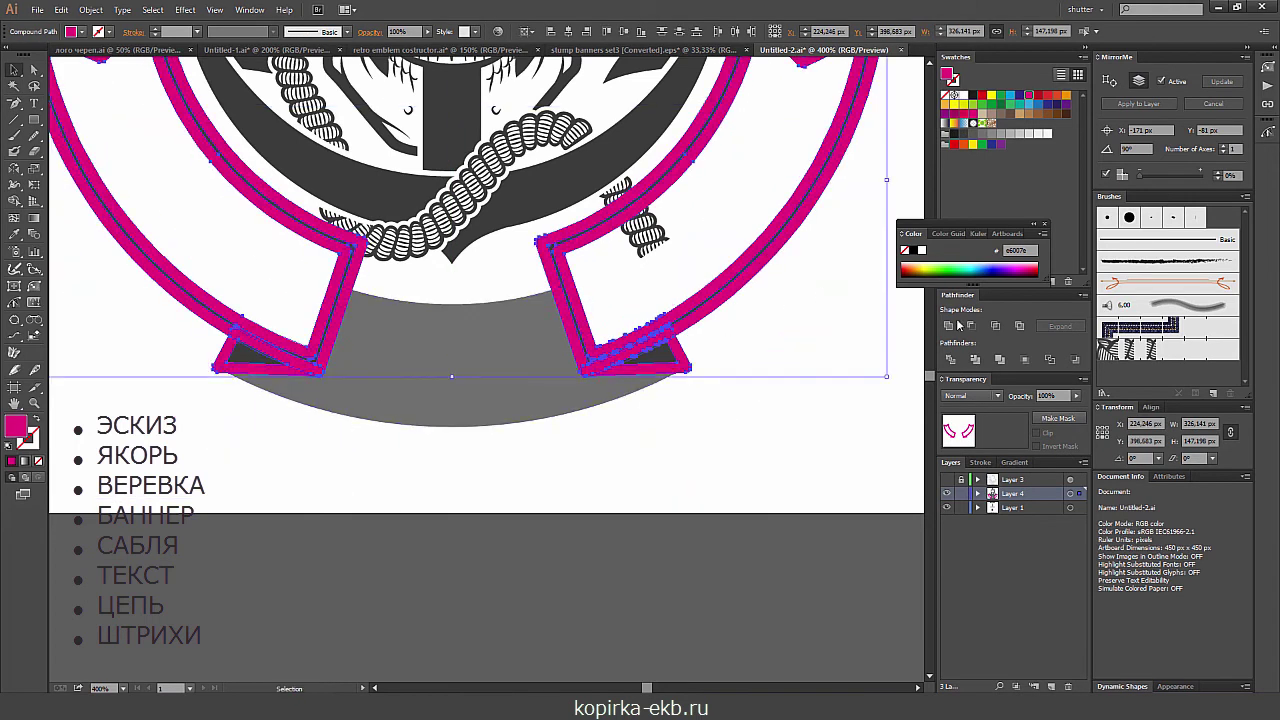
- Unite the banner outlines, cut them against the grey half-disc, and ungroup the resulting pieces
click(957, 324)
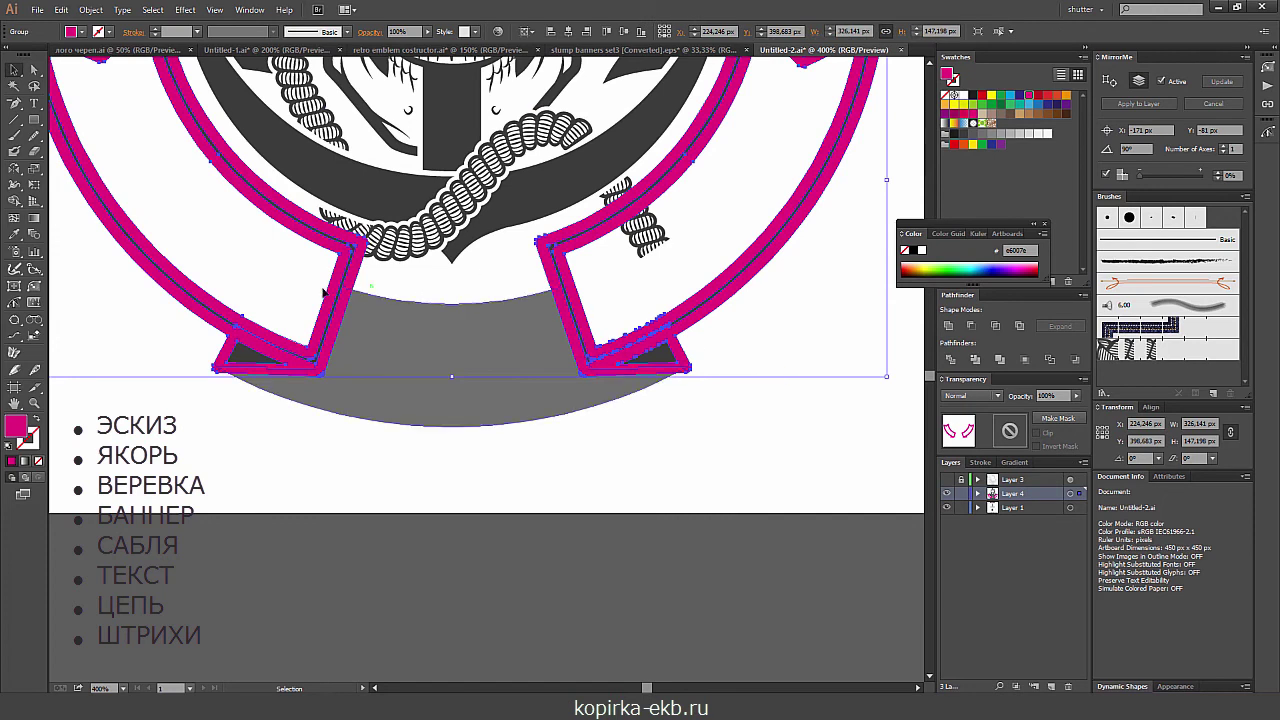
shift+click(397, 336)
click(972, 360)
right_click(573, 408)
click(643, 466)
- Pull one pink banner piece down and right, then Magic Wand-select all the magenta shapes
mouse_move(714, 300)
mouse_down()
mouse_move(762, 393)
mouse_move(753, 386)
mouse_up()
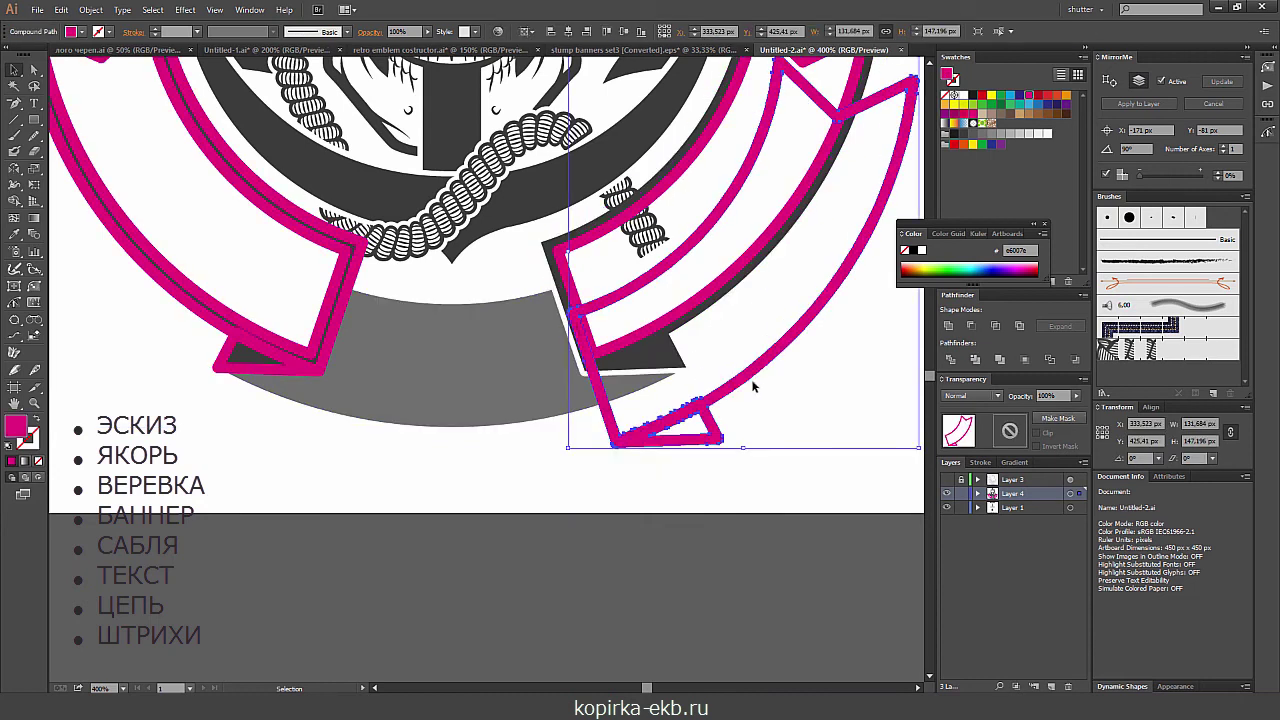
key(y)
click(745, 381)
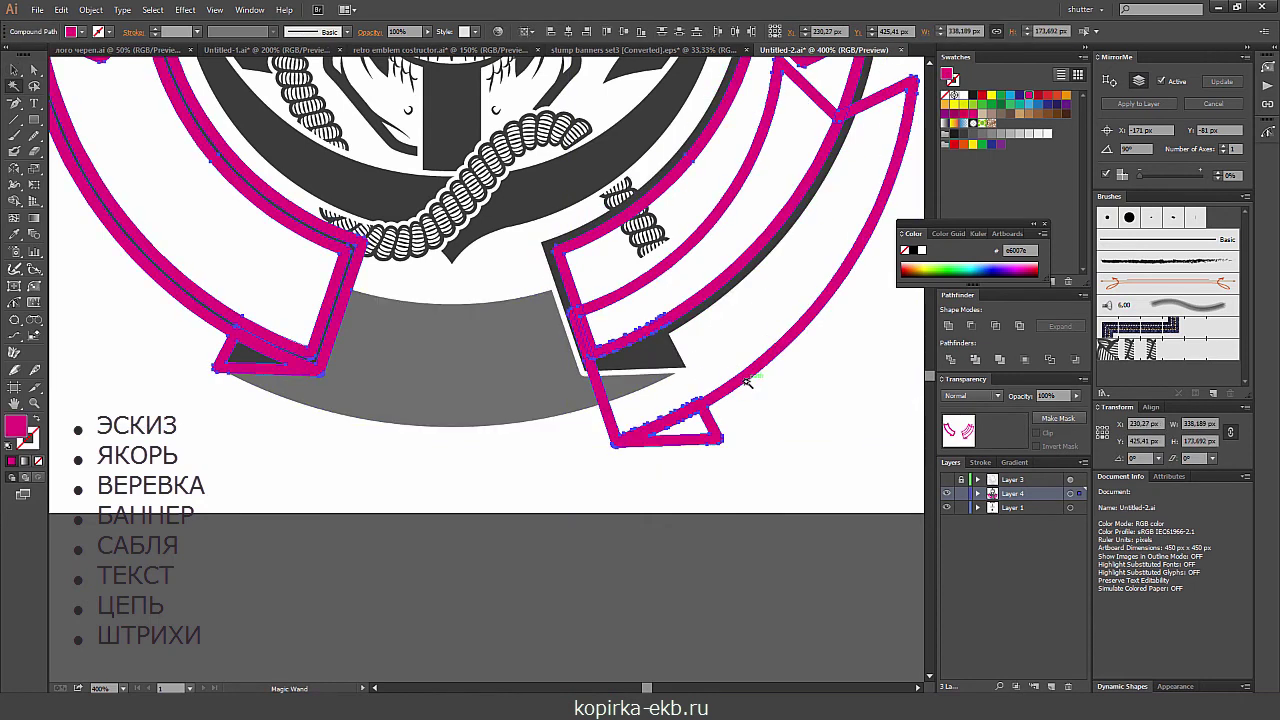
click(746, 346)
- Delete the magenta shapes and select all paths matching the banner-end triangle's fill and stroke
key(ctrl+minus)
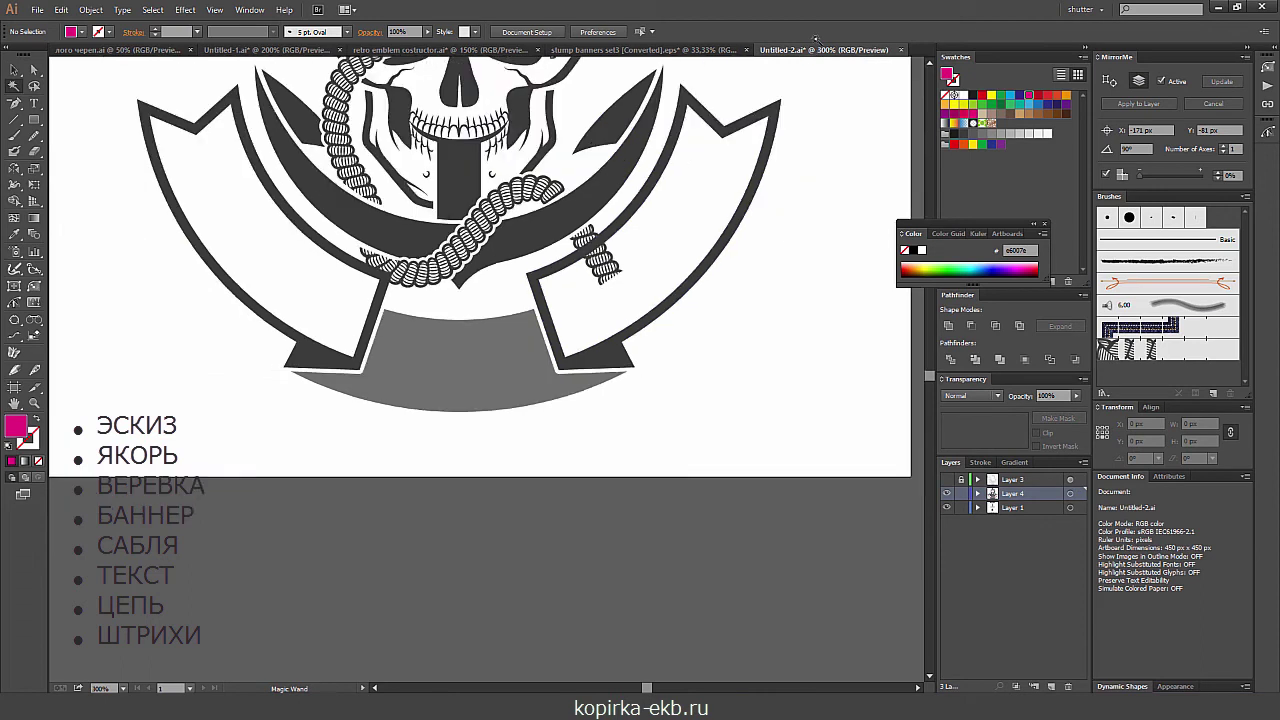
key(ctrl+minus)
key(ctrl+minus)
key(ctrl+plus)
key(ctrl+plus)
key(ctrl+plus)
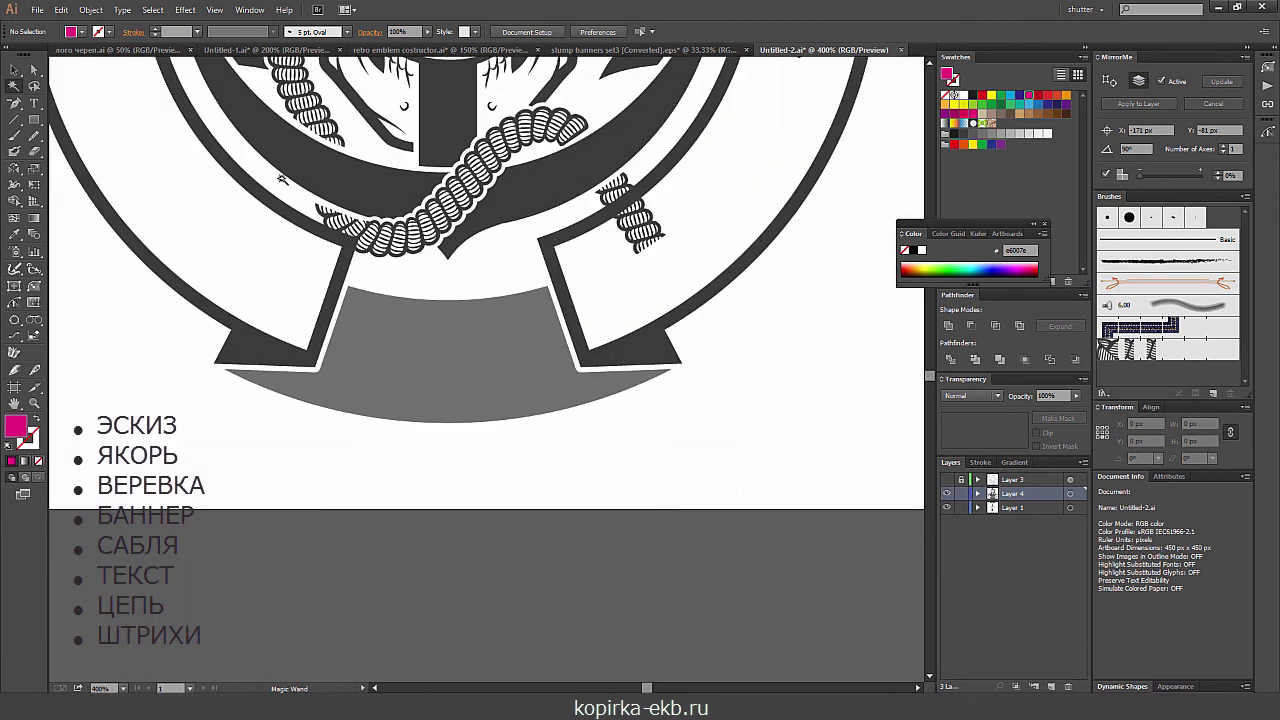
key(v)
click(225, 364)
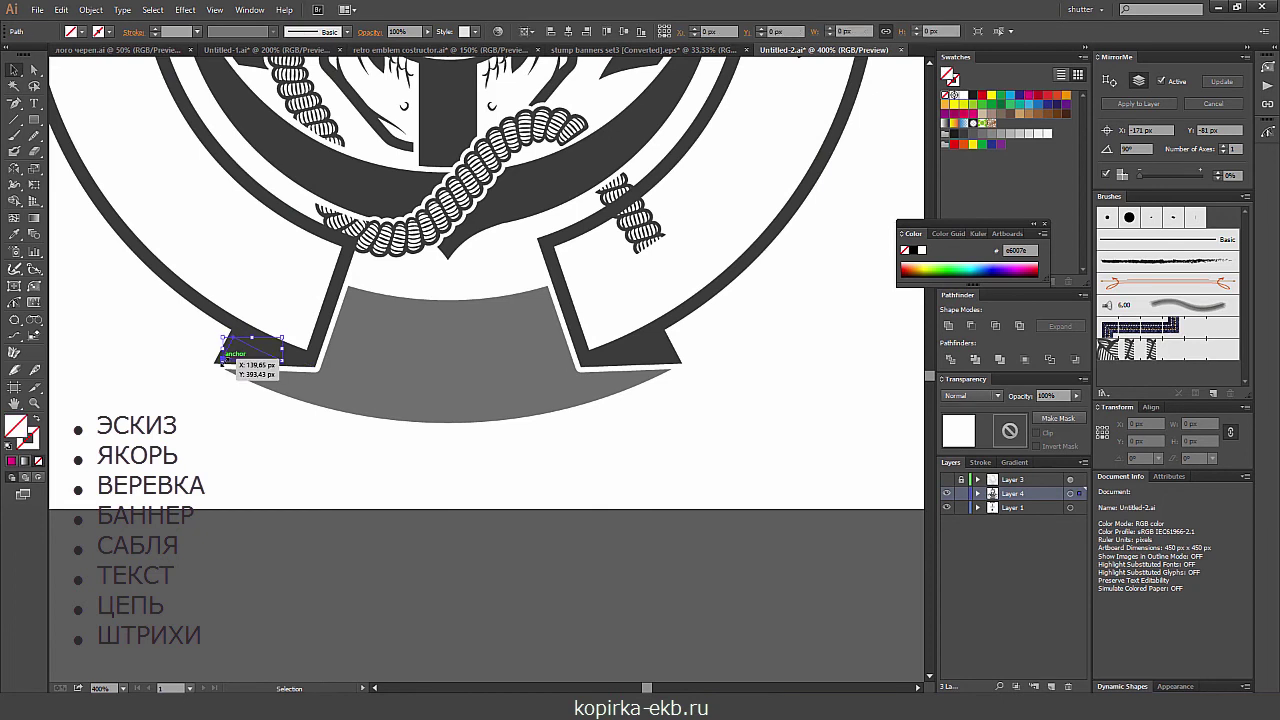
click(152, 9)
click(356, 197)
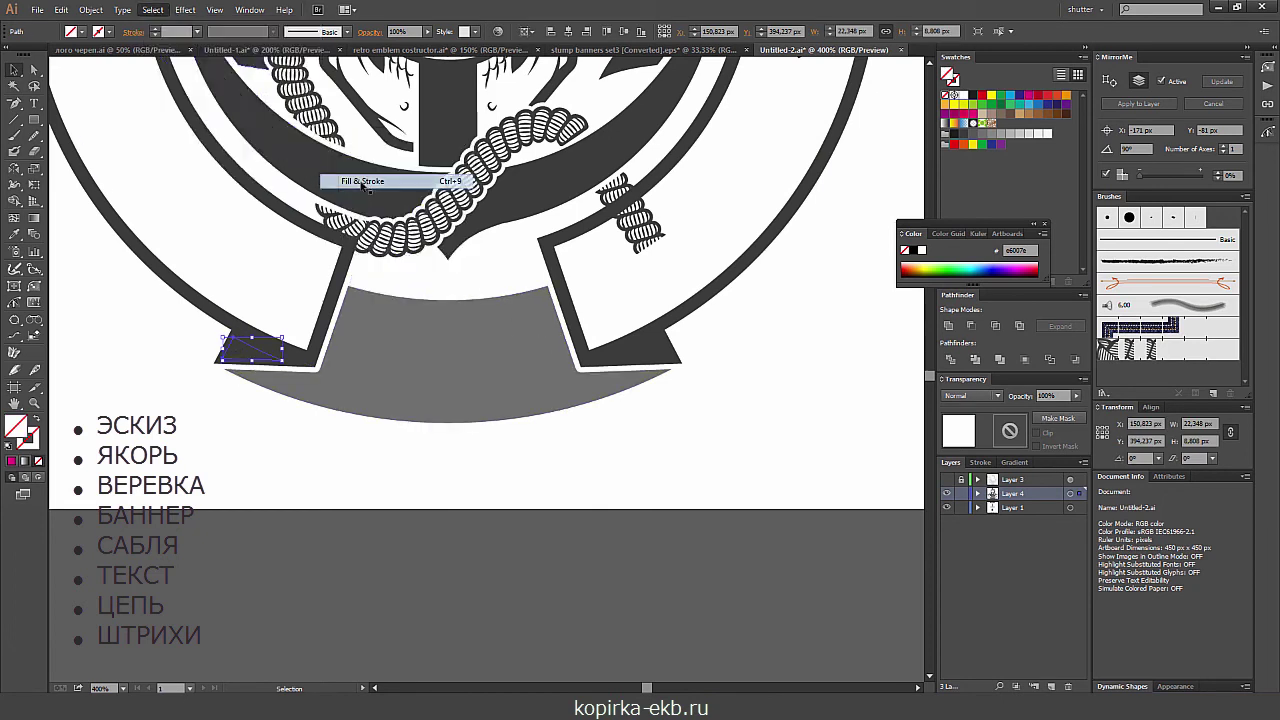
key(ctrl+shift+a)
key(ctrl+minus)
key(ctrl+plus)
key(ctrl+plus)
- Cover both banner-end frames with thick magenta stroked copies and select both copies
click(254, 290)
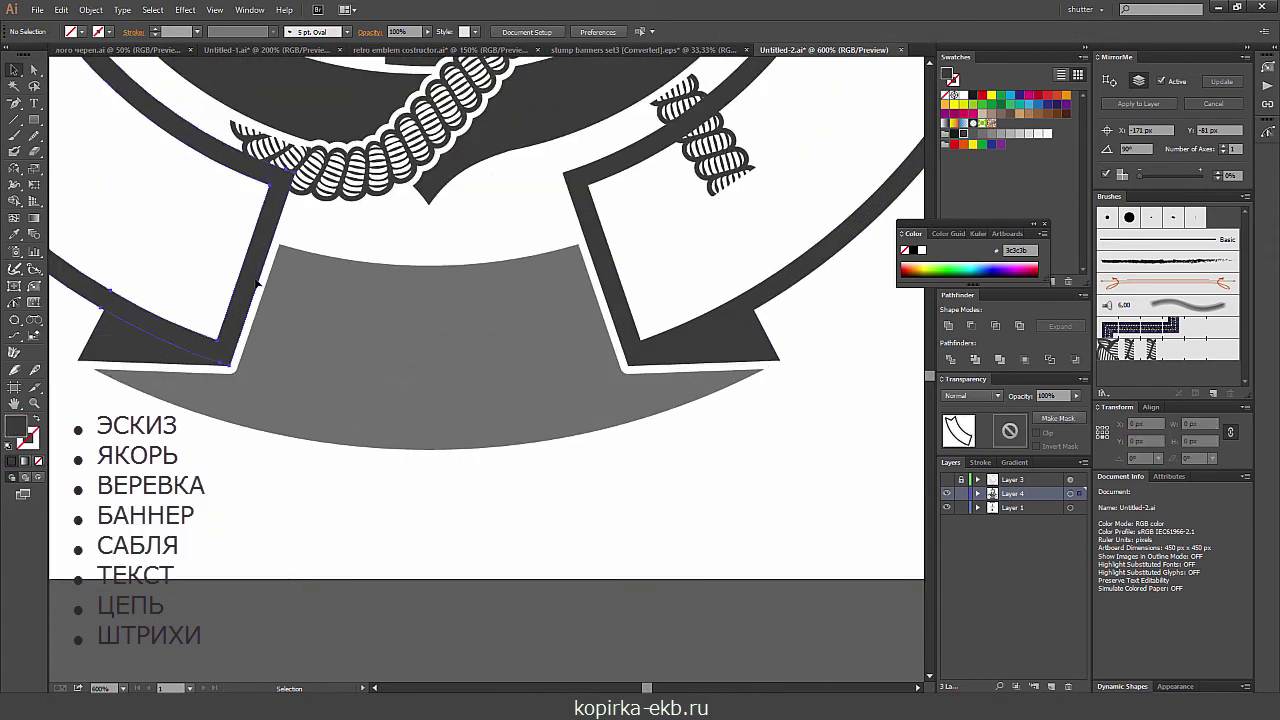
drag(580, 218, 580, 217)
shift+click(580, 217)
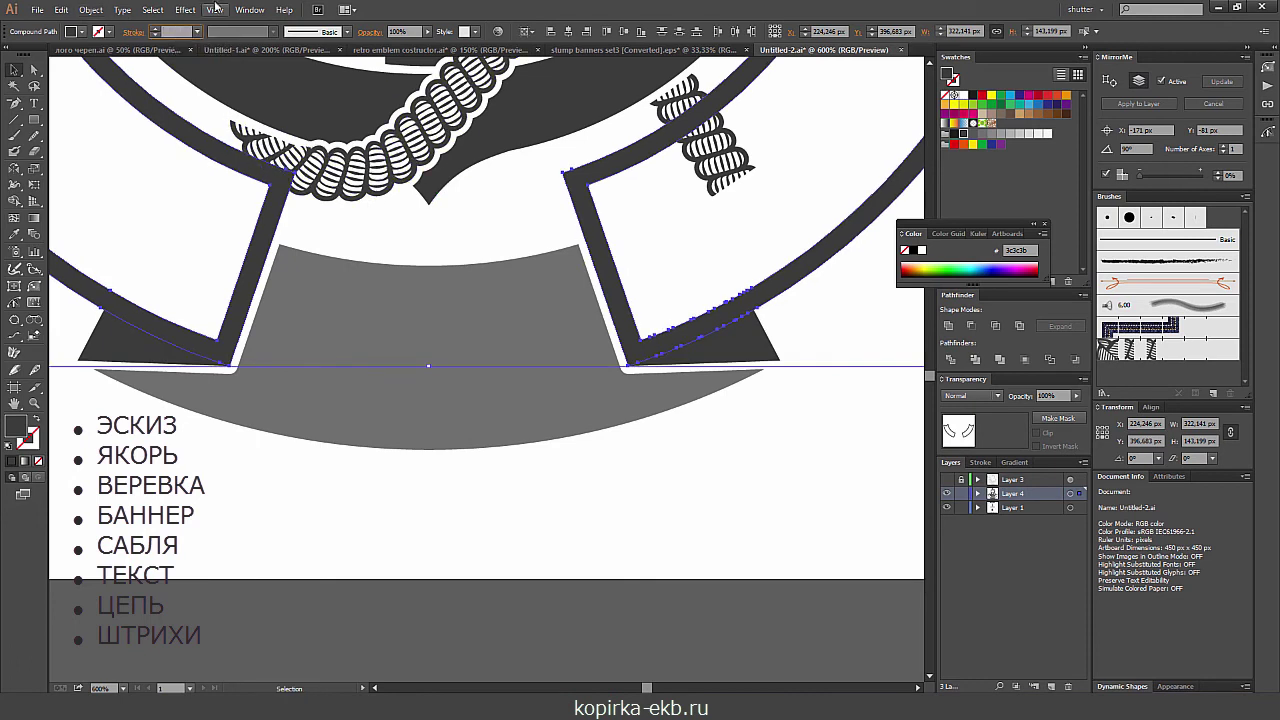
key(ctrl+shift+e)
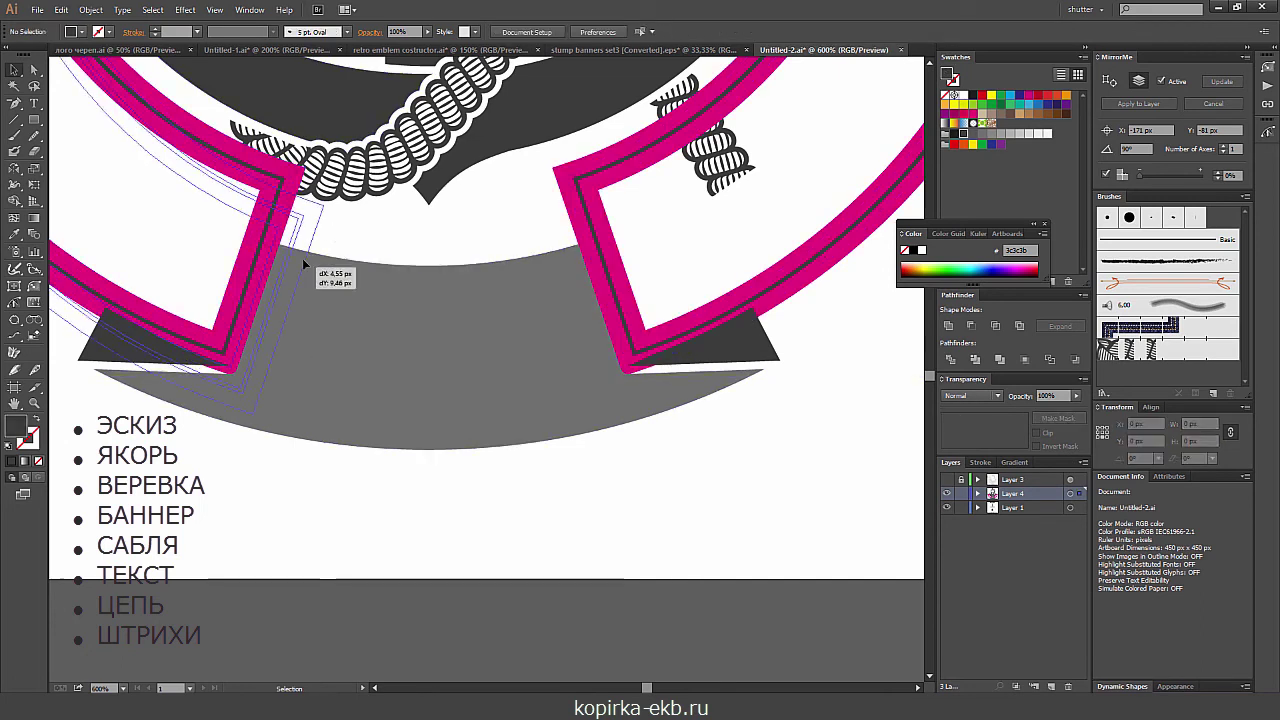
shift+click(575, 183)
shift+click(566, 170)
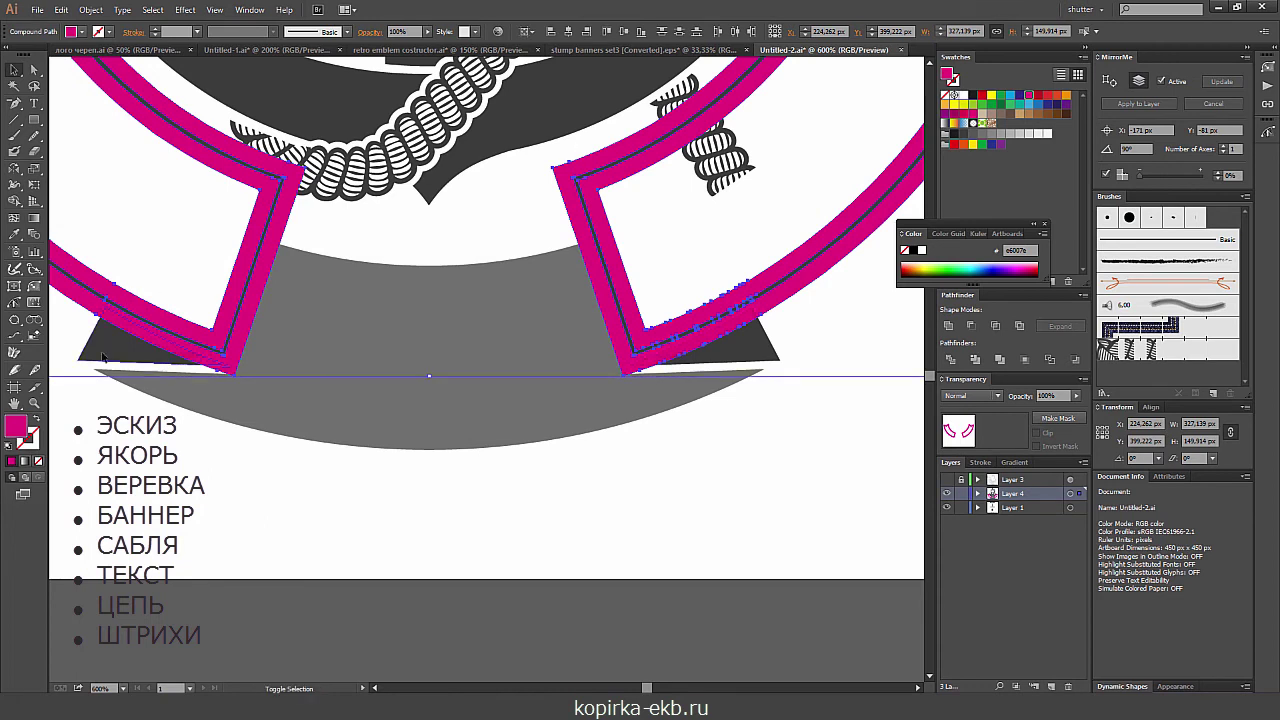
- Trim the magenta copies against each other, ungroup them, and delete all the magenta pieces
click(976, 361)
right_click(758, 358)
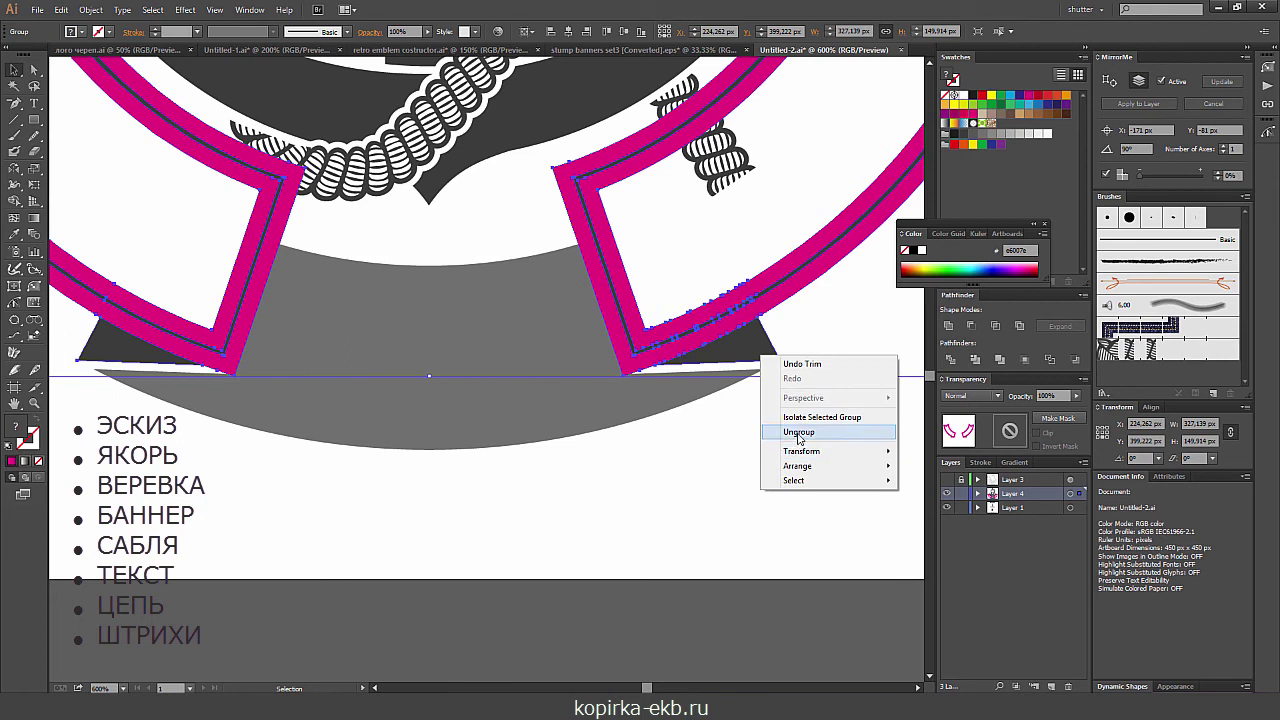
click(843, 359)
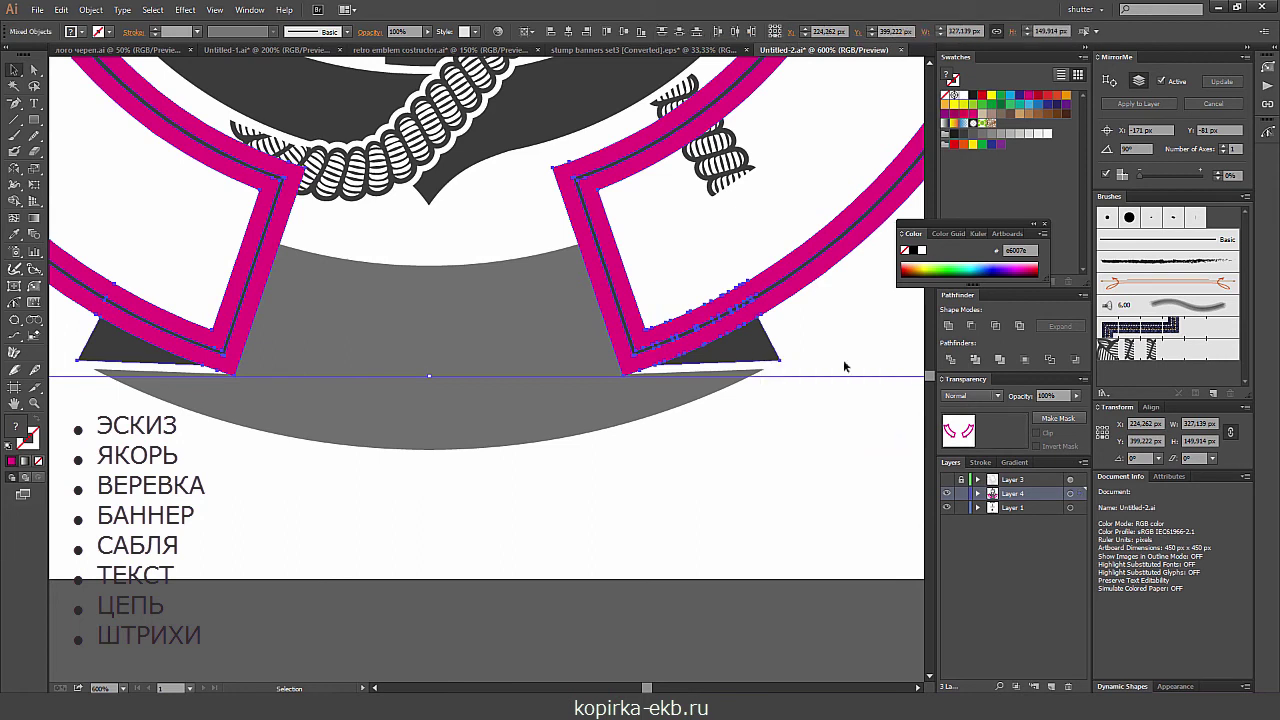
click(829, 265)
key(Delete)
- Color the central banner band with the emblem's dark grey using the Eyedropper
key(v)
key(ctrl+minus)
key(ctrl+minus)
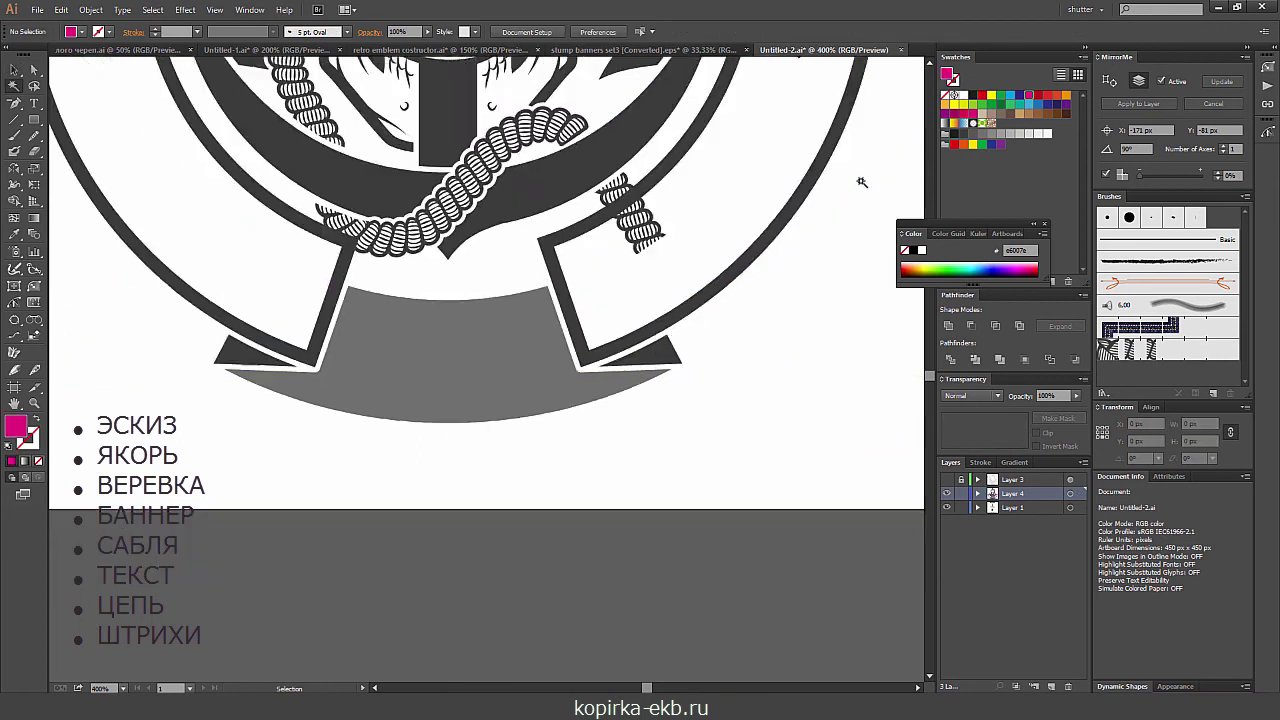
key(ctrl+minus)
key(ctrl+minus)
key(ctrl+plus)
key(ctrl+plus)
key(ctrl+plus)
key(y)
click(455, 376)
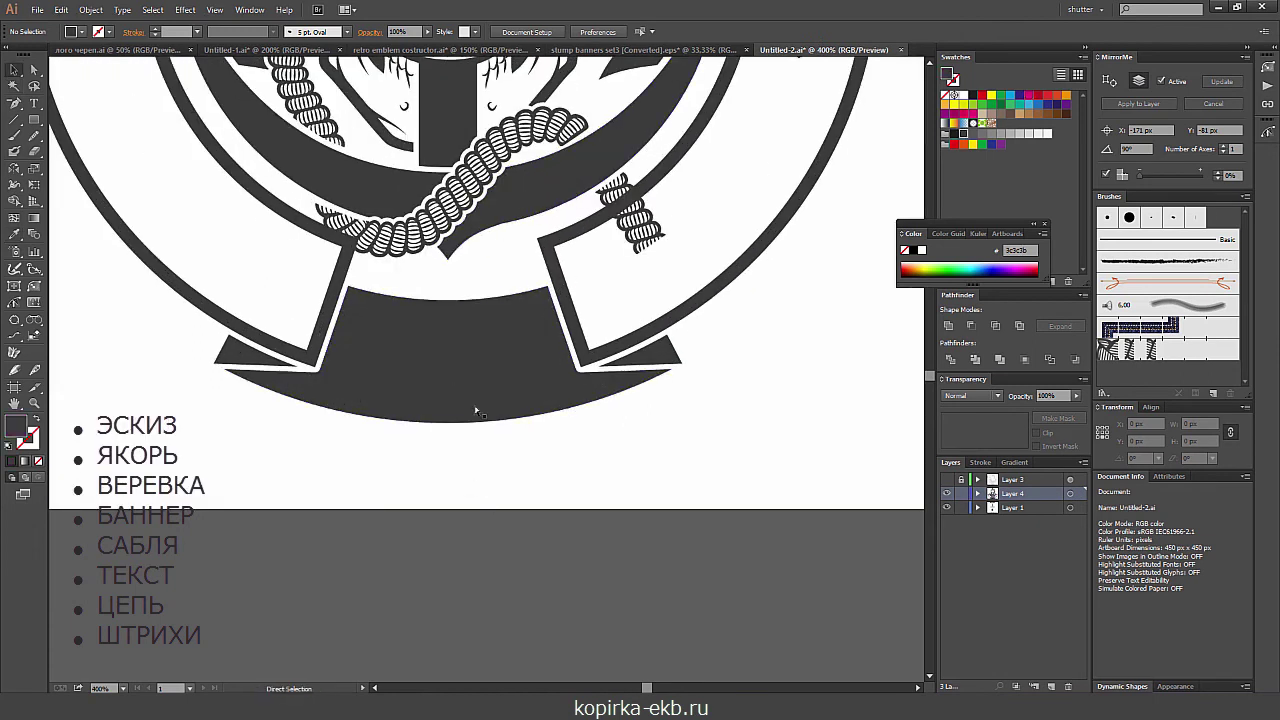
key(ctrl+minus)
key(ctrl+minus)
key(ctrl+minus)
key(ctrl+minus)
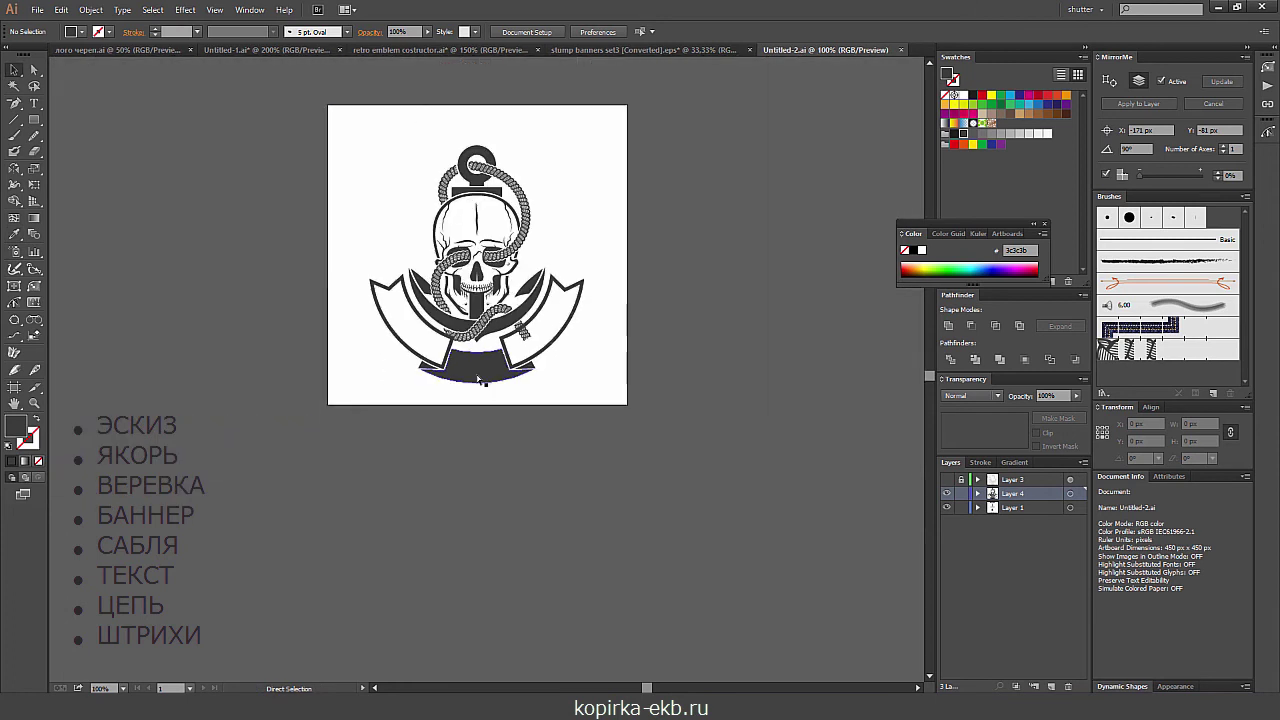
- Select both matching banner outlines with Select > Same, then clear the selection
key(ctrl+plus)
key(ctrl+plus)
key(ctrl+plus)
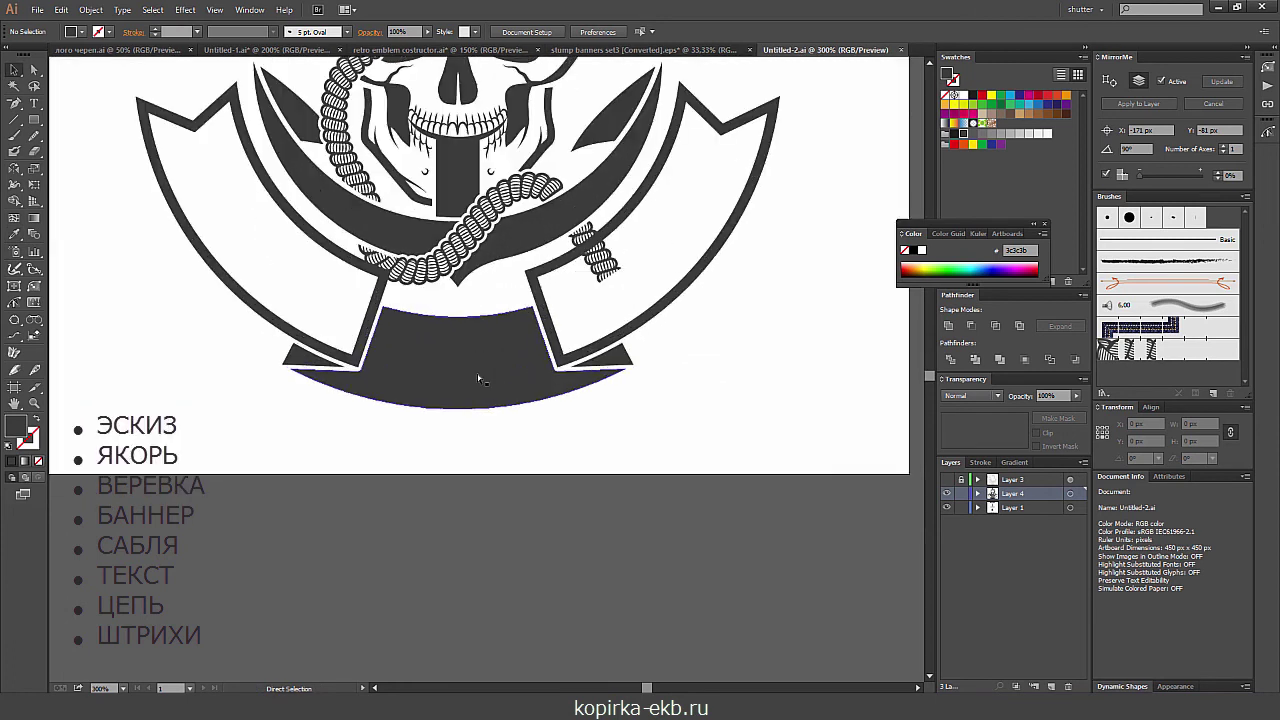
drag(597, 255, 647, 385)
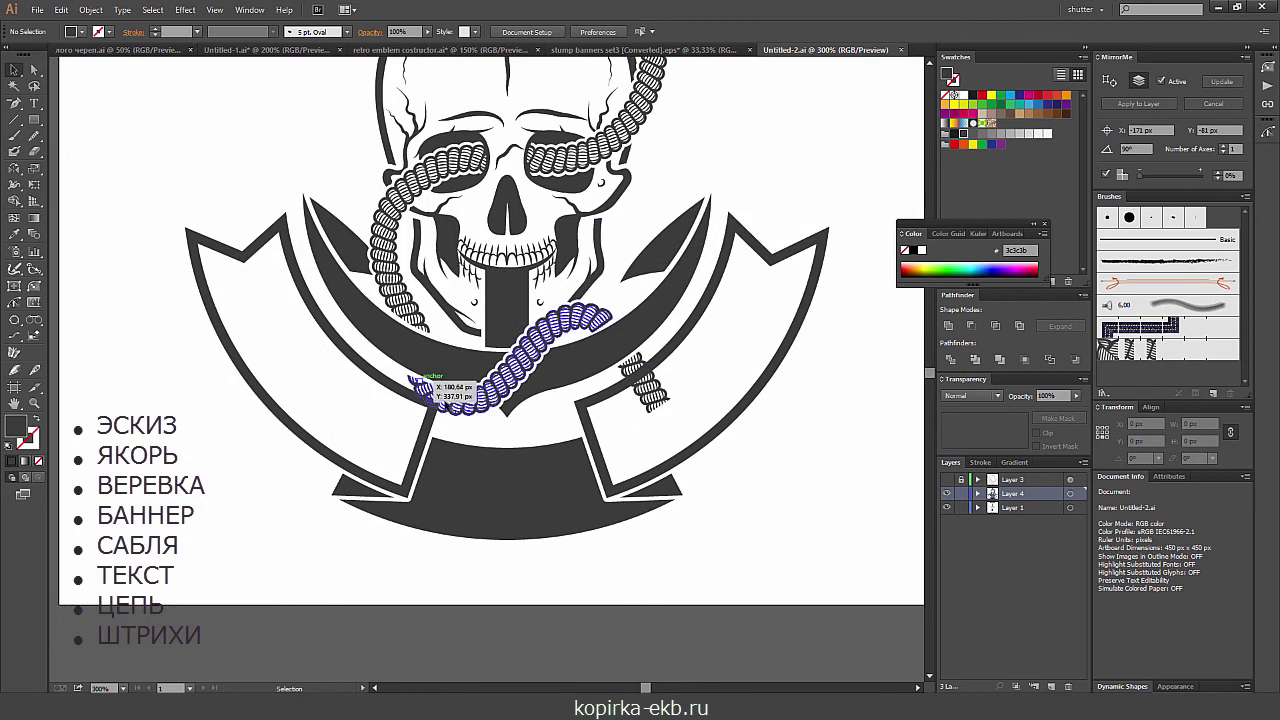
click(592, 425)
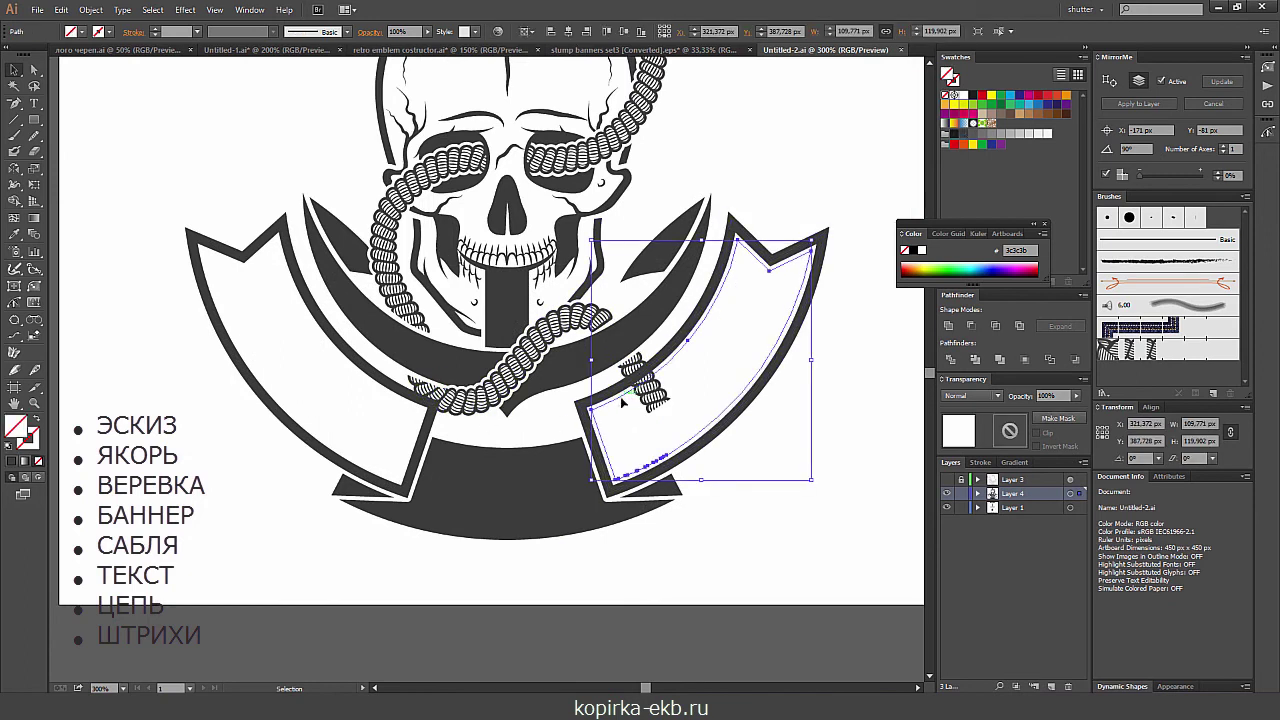
click(152, 10)
mouse_move(172, 152)
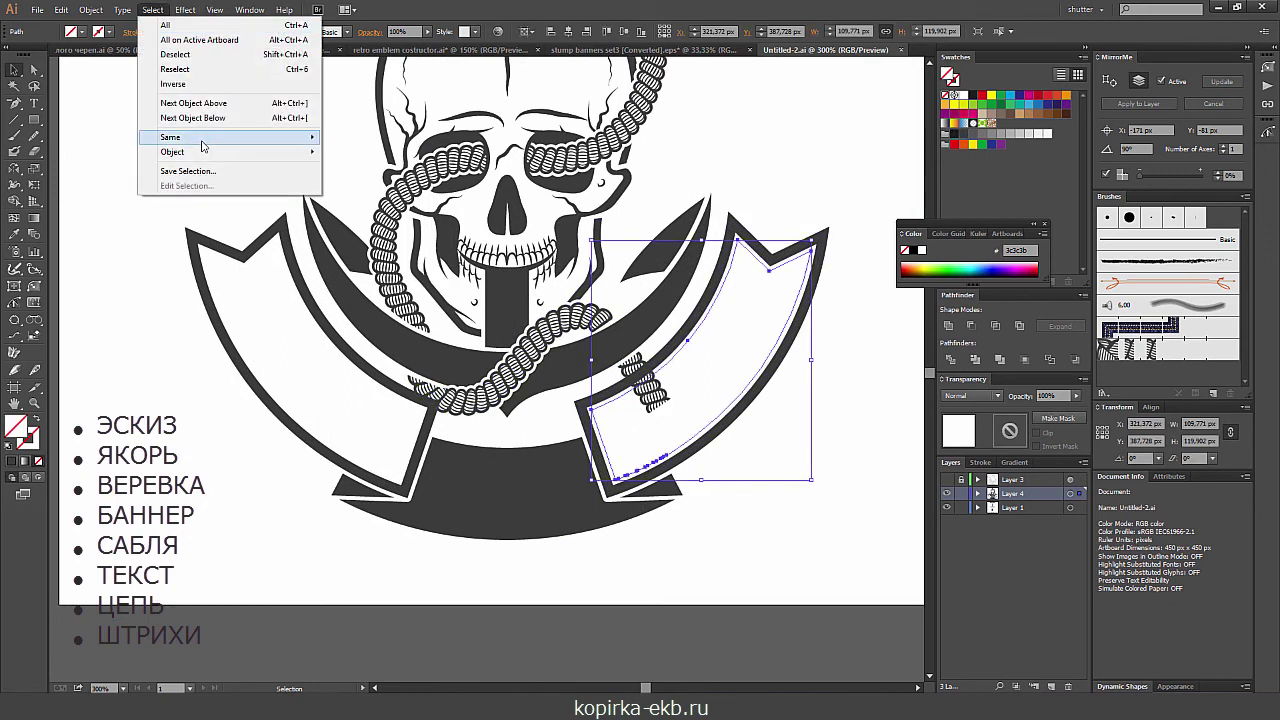
click(362, 181)
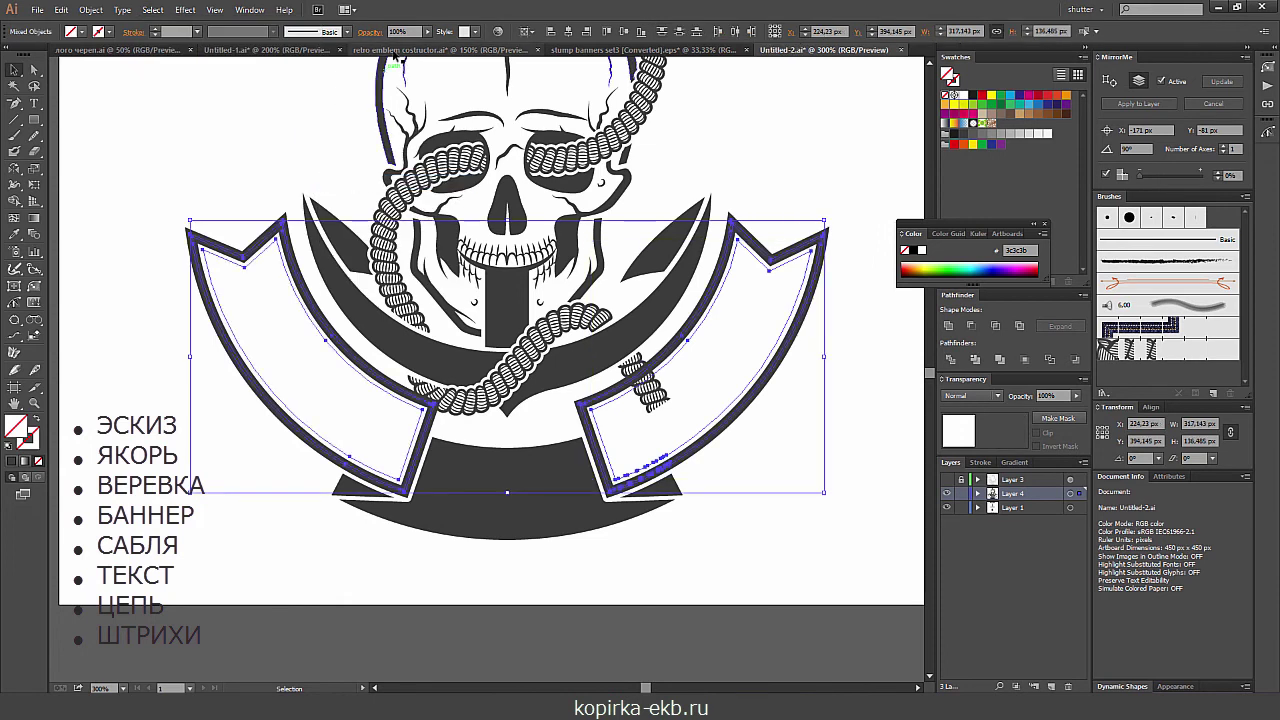
key(ctrl+shift+a)
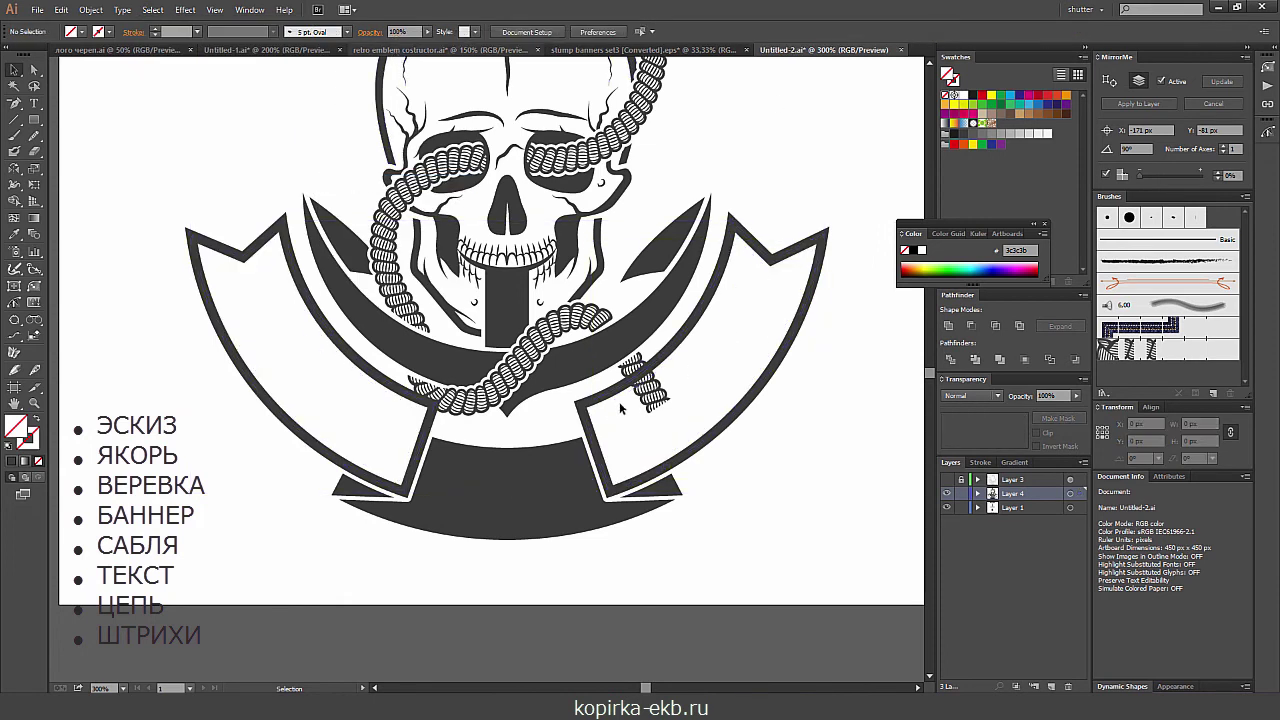
- Nudge the left banner piece, lower banner band and lower rope down 1 px together
key(ctrl+plus)
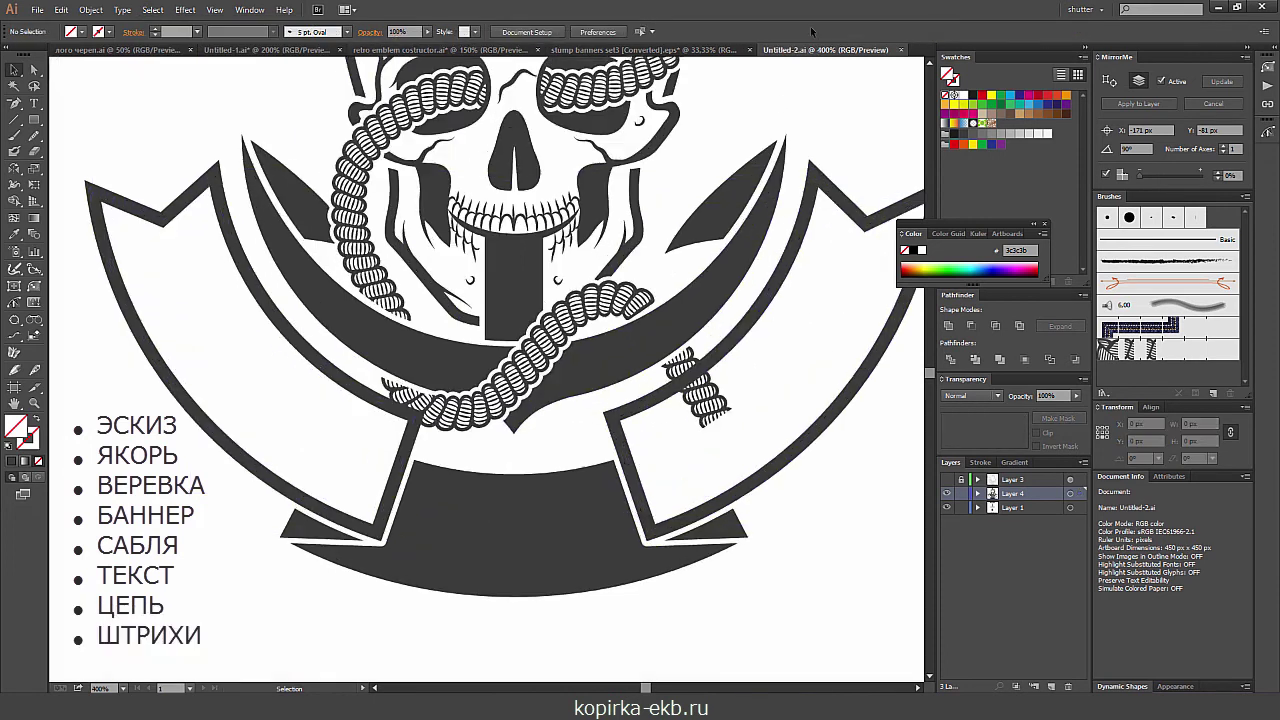
click(400, 484)
shift+click(588, 465)
shift+click(650, 293)
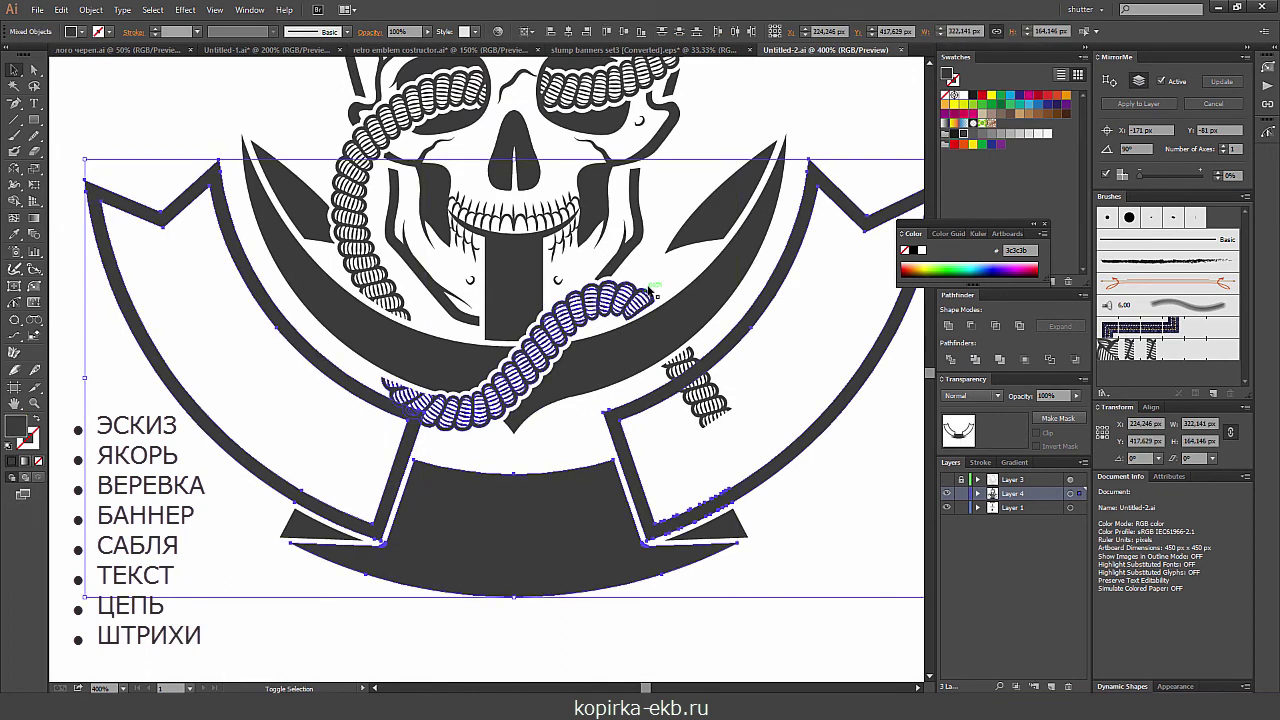
key(Down)
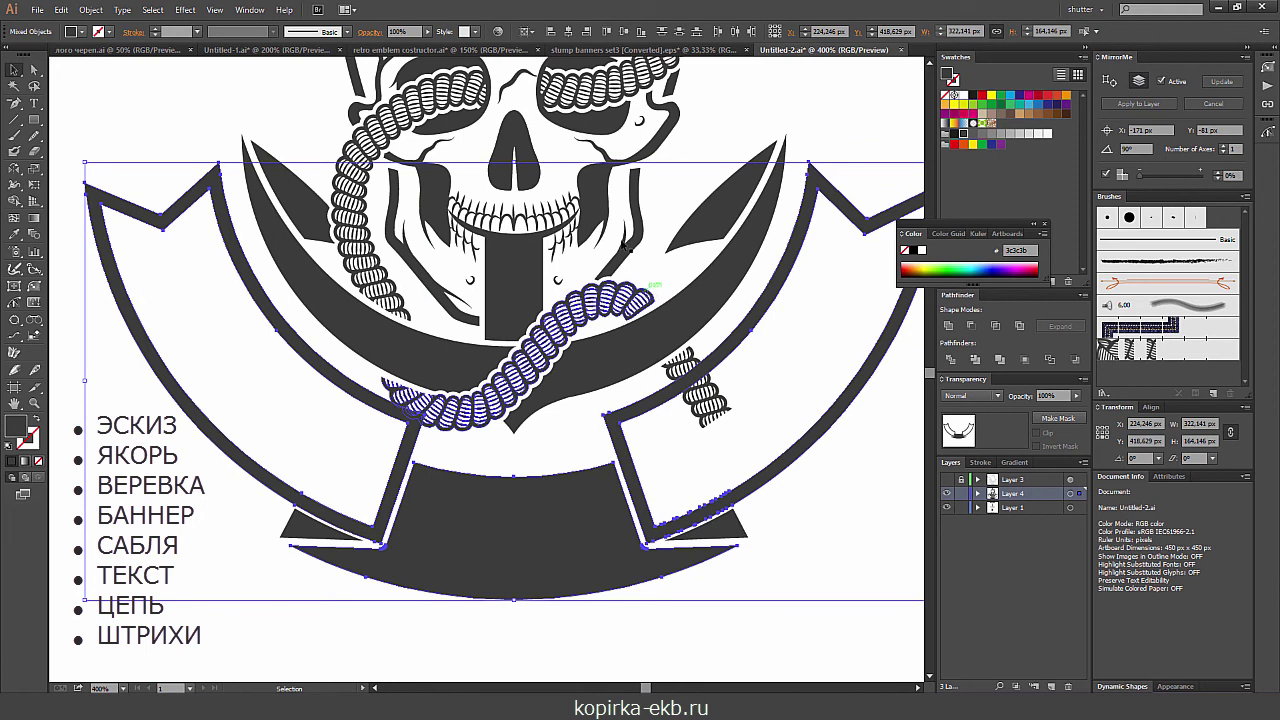
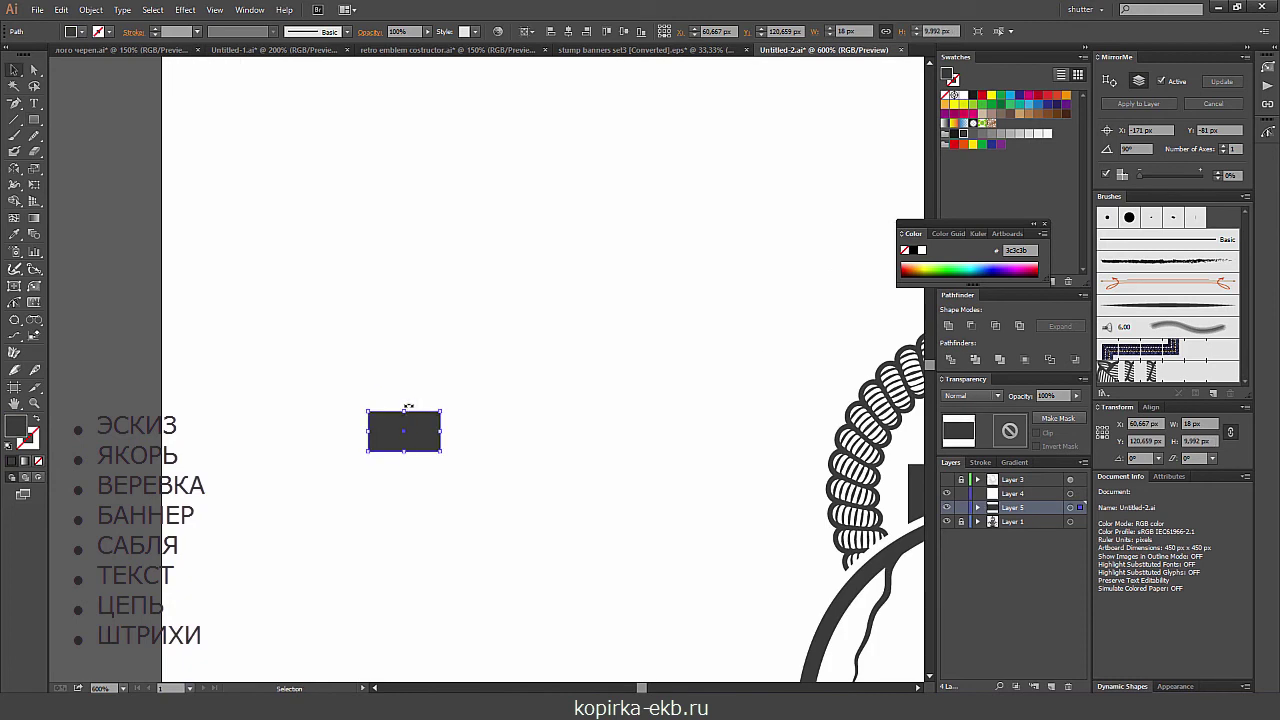
- Round and tilt the dark block, then repeat copies upward into a six-block grip column
mouse_move(449, 408)
mouse_down()
mouse_move(452, 425)
mouse_move(420, 392)
mouse_up()
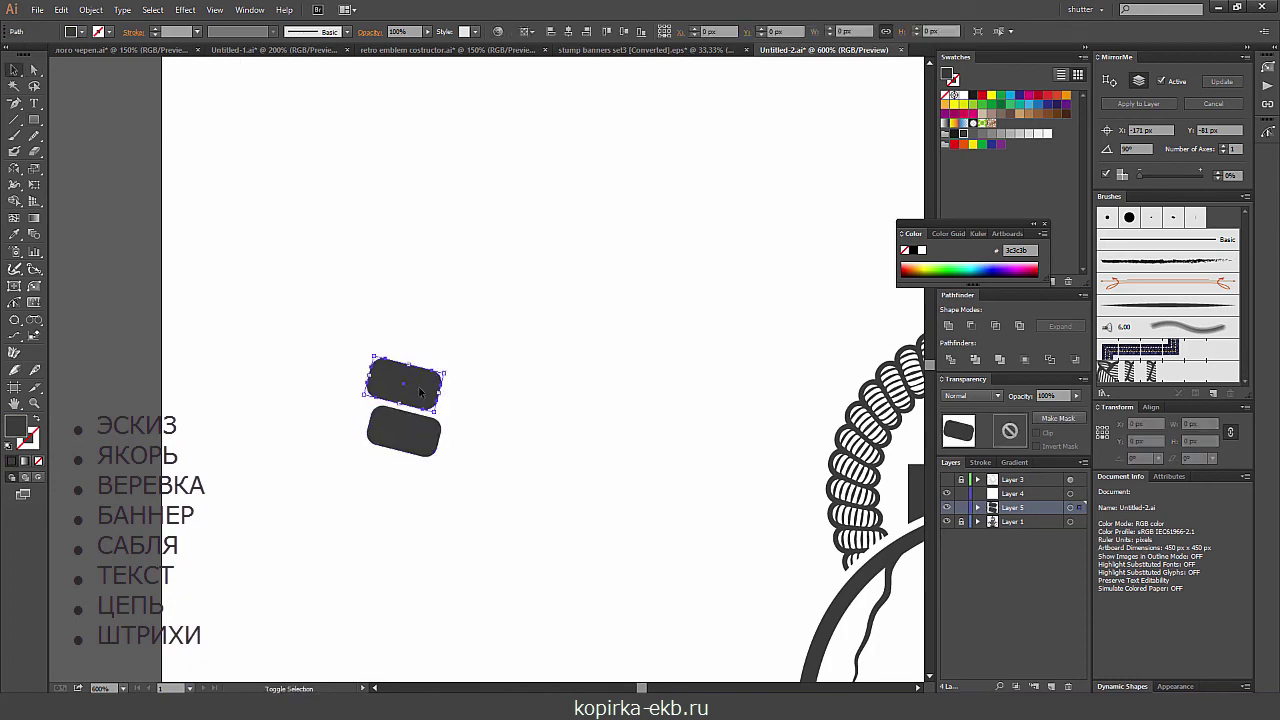
drag(390, 463, 390, 418)
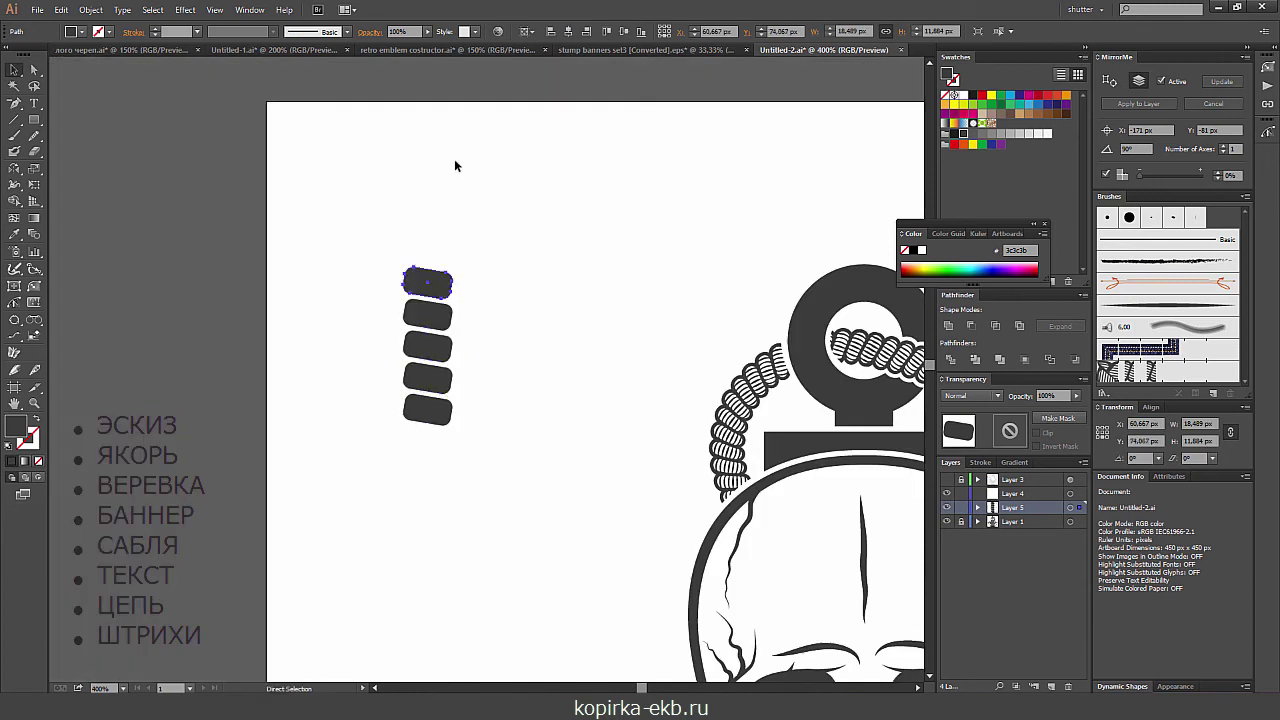
key(ctrl+d)
drag(480, 251, 548, 73)
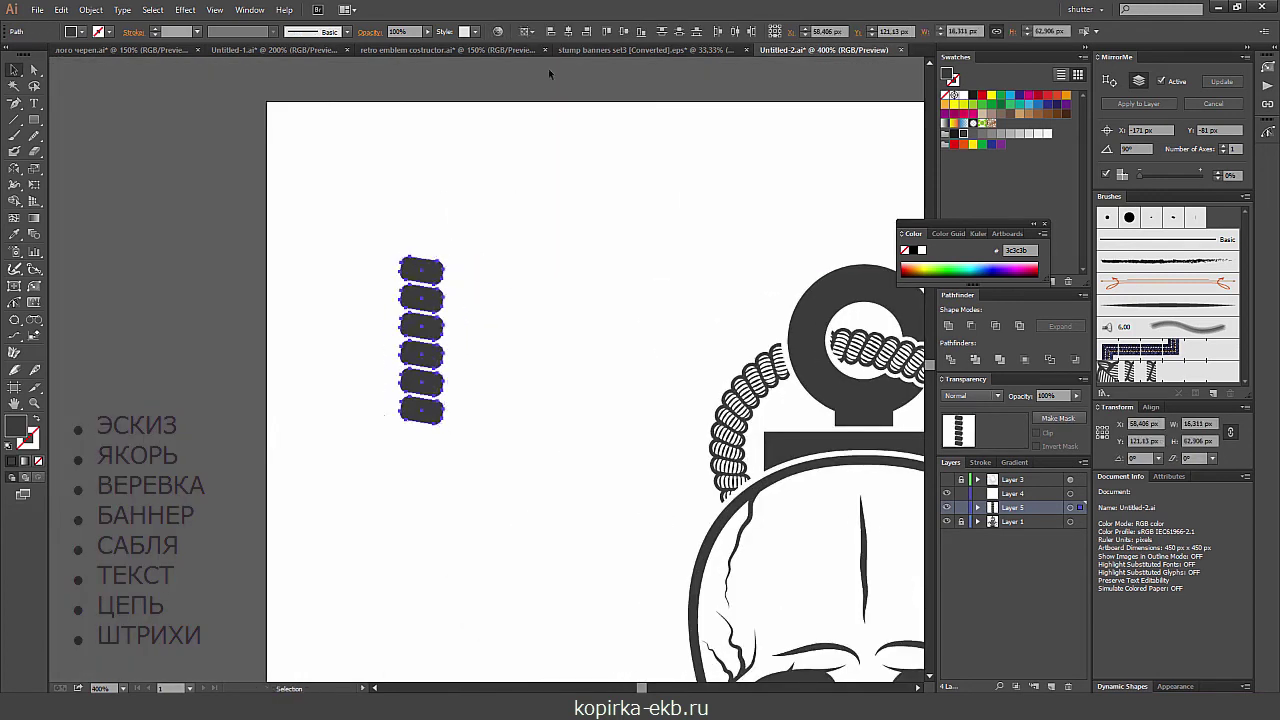
click(548, 73)
key(ctrl+minus)
key(ctrl+minus)
key(ctrl+minus)
key(ctrl+plus)
key(ctrl+plus)
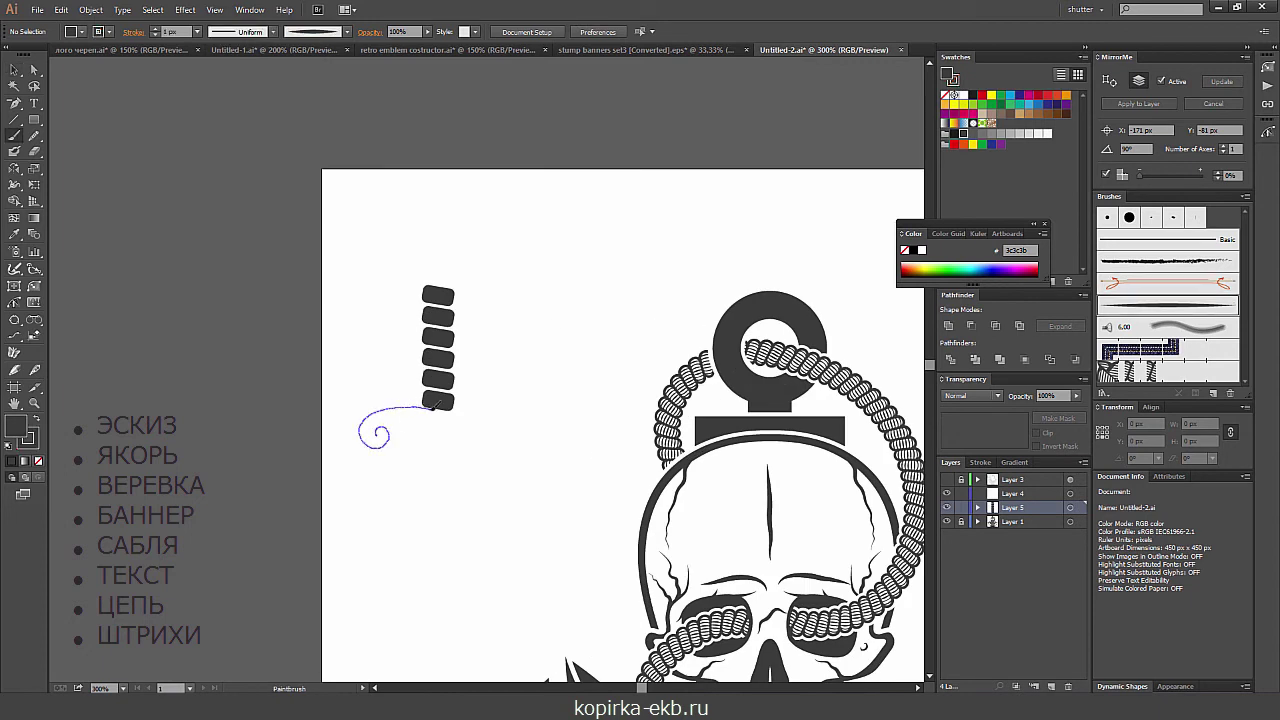
- Paint the curved guard stroke around the grip, adding tapered strokes in the spiral curl
drag(436, 283, 437, 281)
key(ctrl+plus)
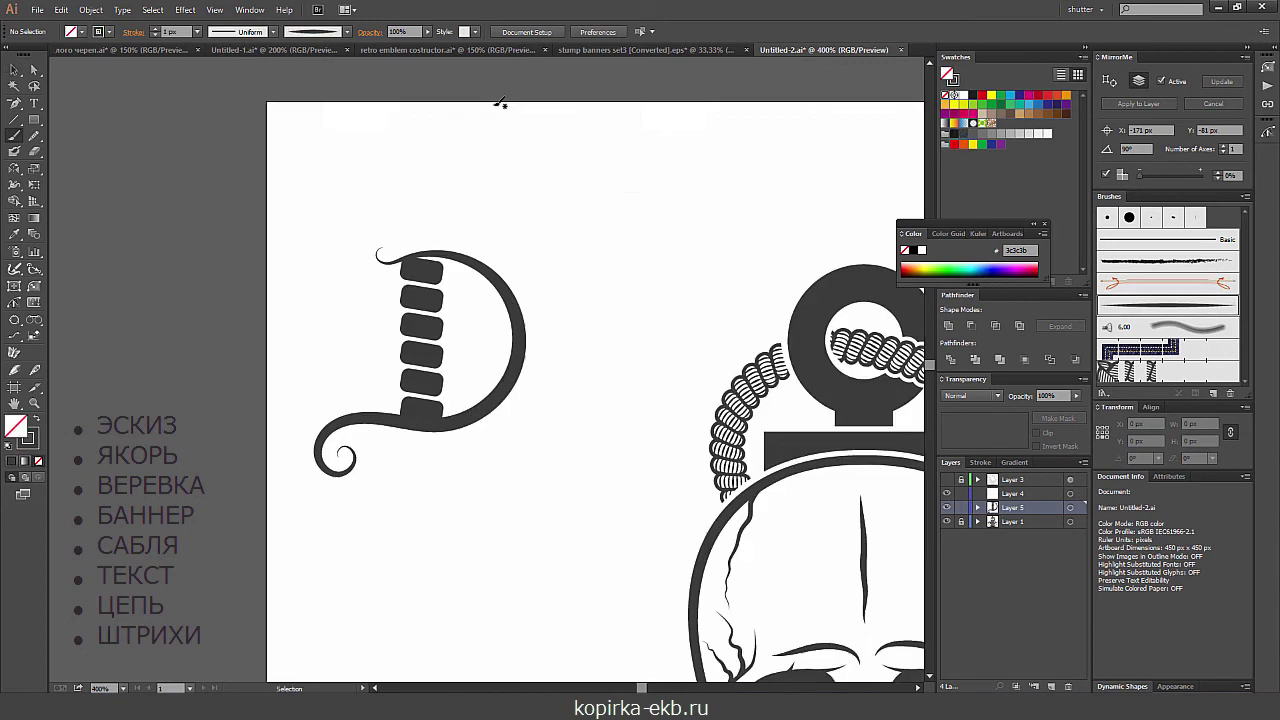
key(ctrl+plus)
key(ctrl+plus)
drag(445, 352, 450, 345)
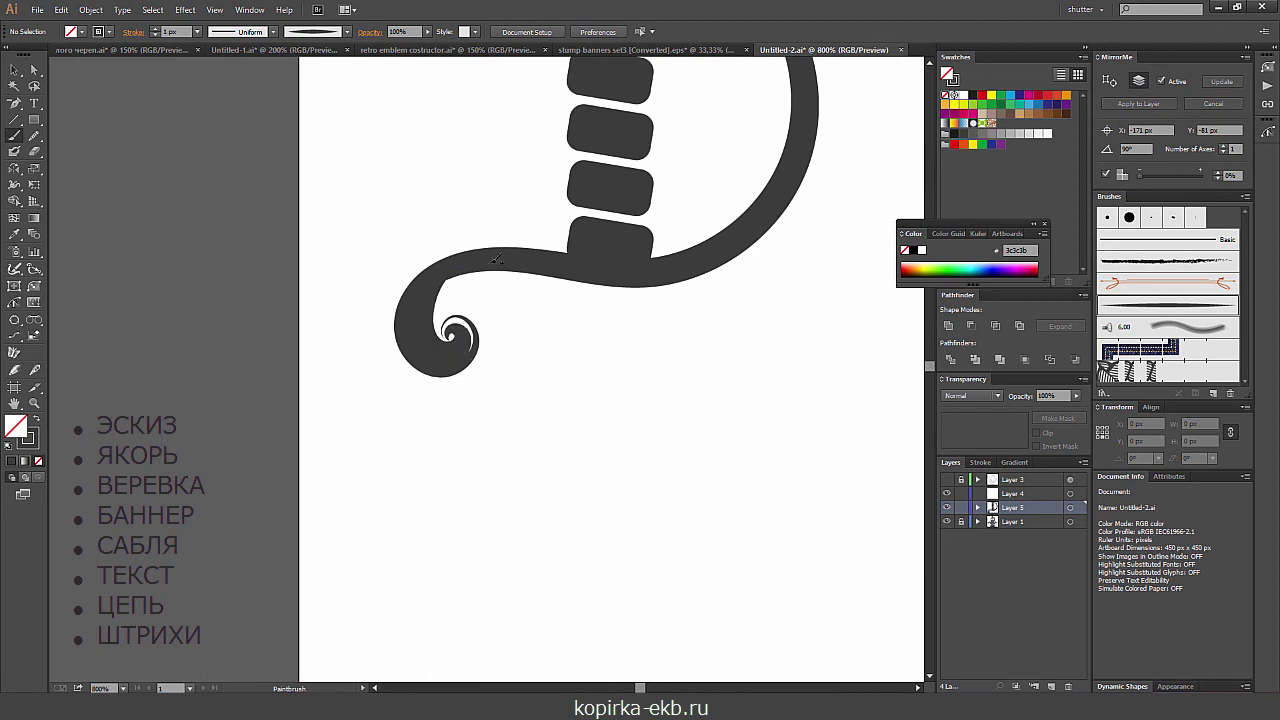
drag(422, 303, 450, 335)
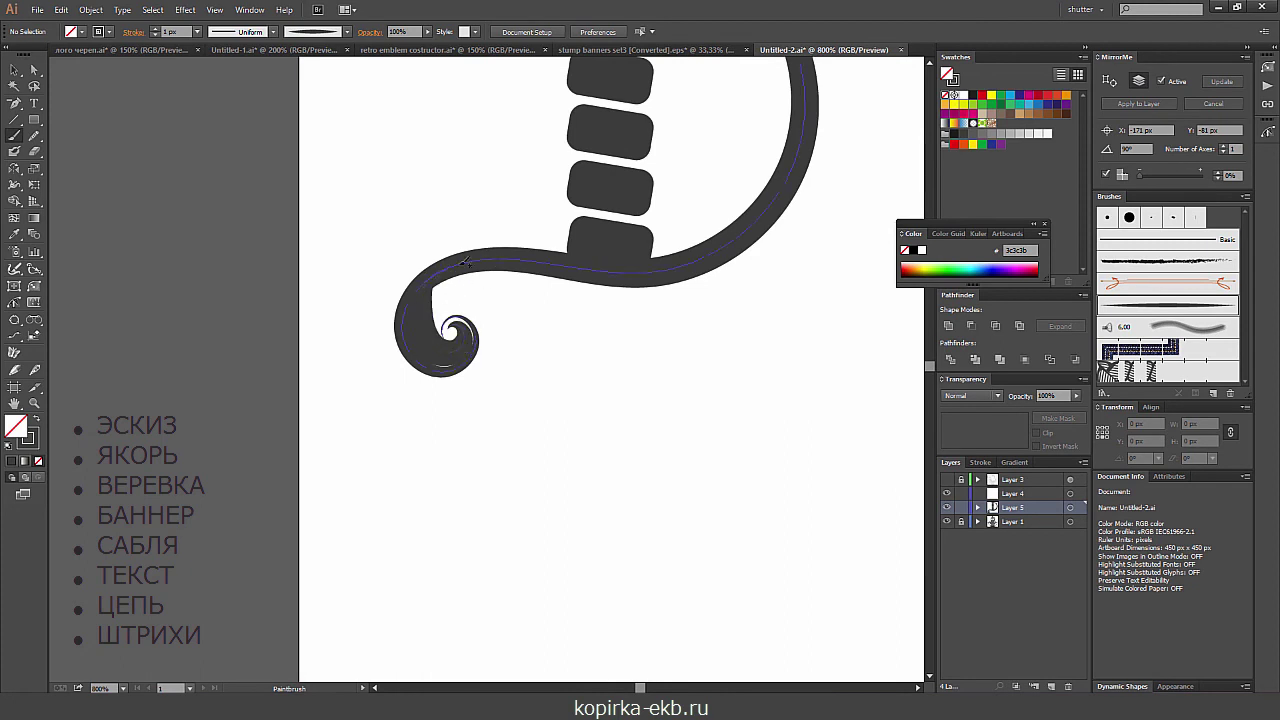
- Reshape the inner spiral stroke by moving its anchor points slightly lower
key(v)
scroll(595, 286, down, 3)
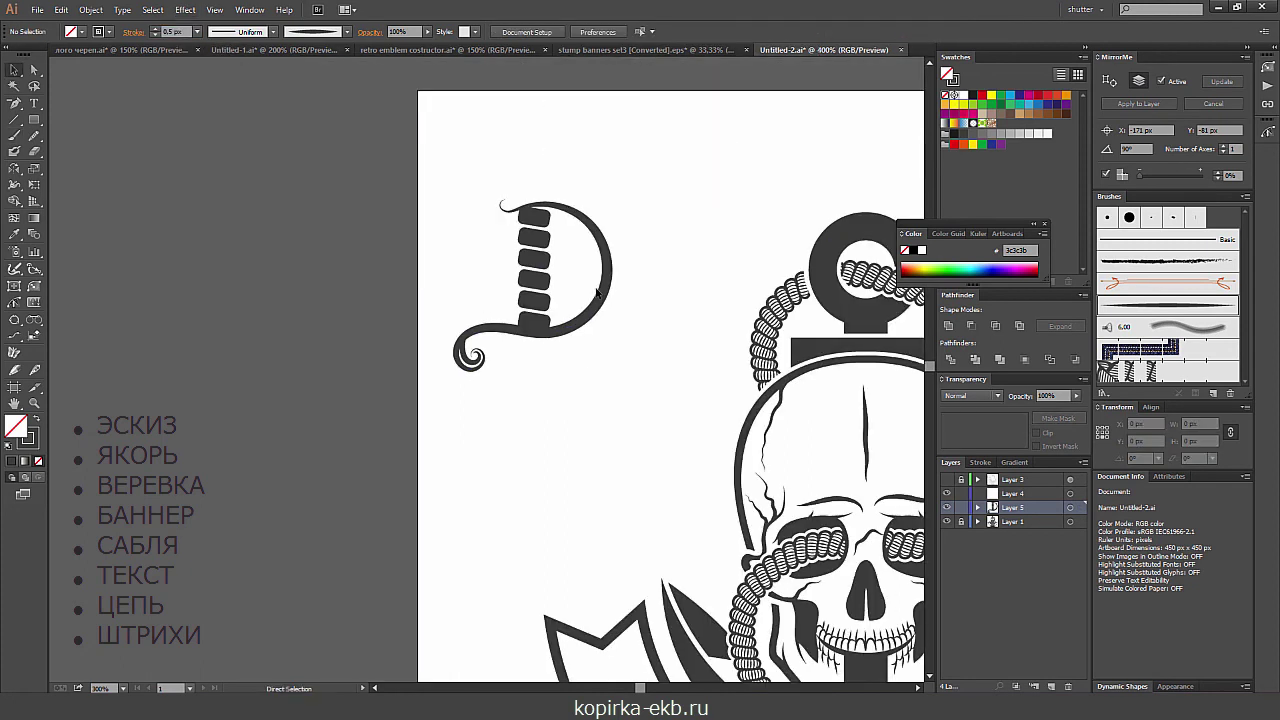
scroll(483, 309, up, 4)
key(a)
mouse_move(529, 416)
mouse_down()
mouse_move(530, 467)
mouse_move(545, 468)
mouse_move(484, 490)
mouse_up()
drag(576, 474, 582, 479)
- Delete the inner spiral stroke and paint a white stroke carving the spiral's inner edge
click(589, 476)
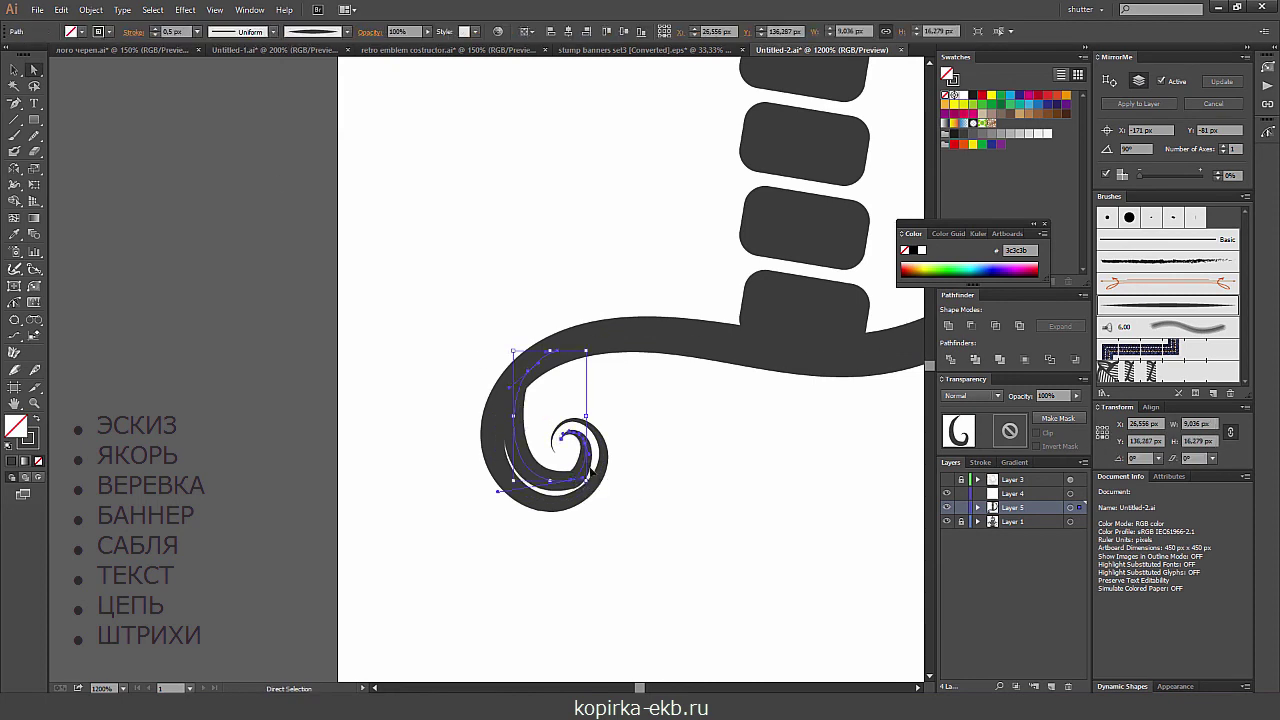
key(Delete)
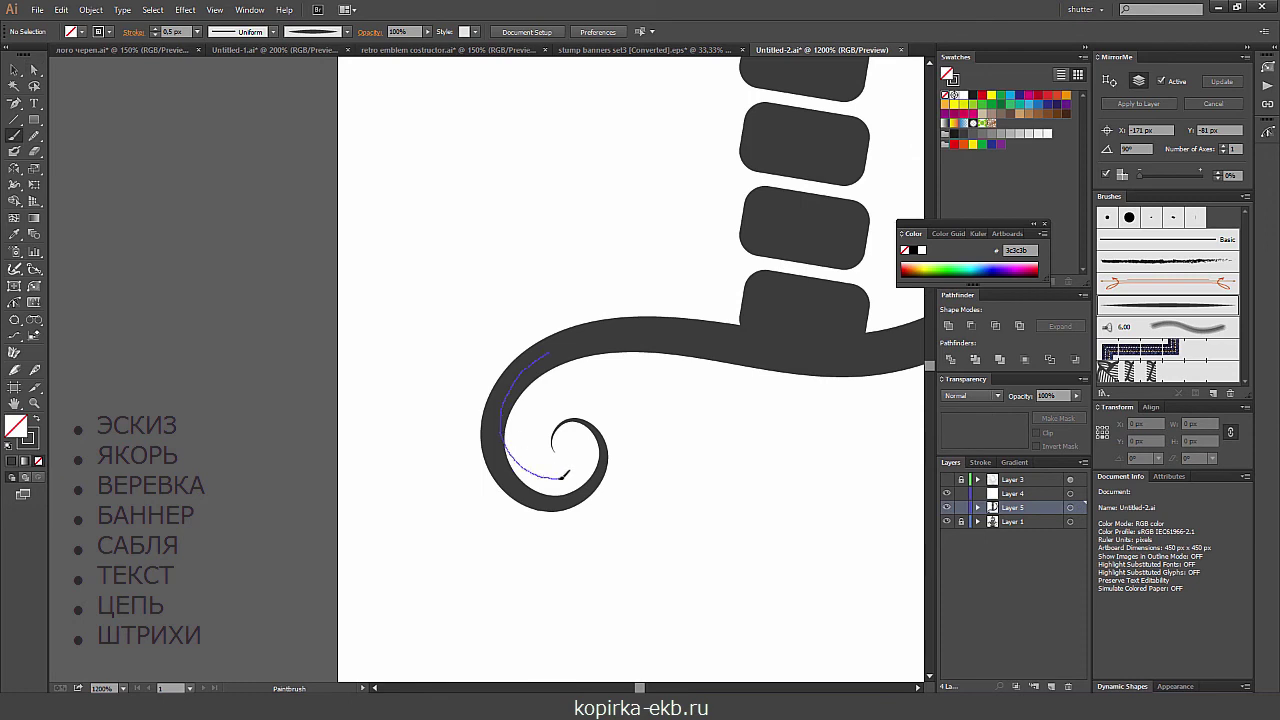
drag(565, 476, 566, 478)
scroll(514, 196, down, 5)
- Smooth the guard's lower-right curve and pull its right side upward around the grip
scroll(669, 223, up, 2)
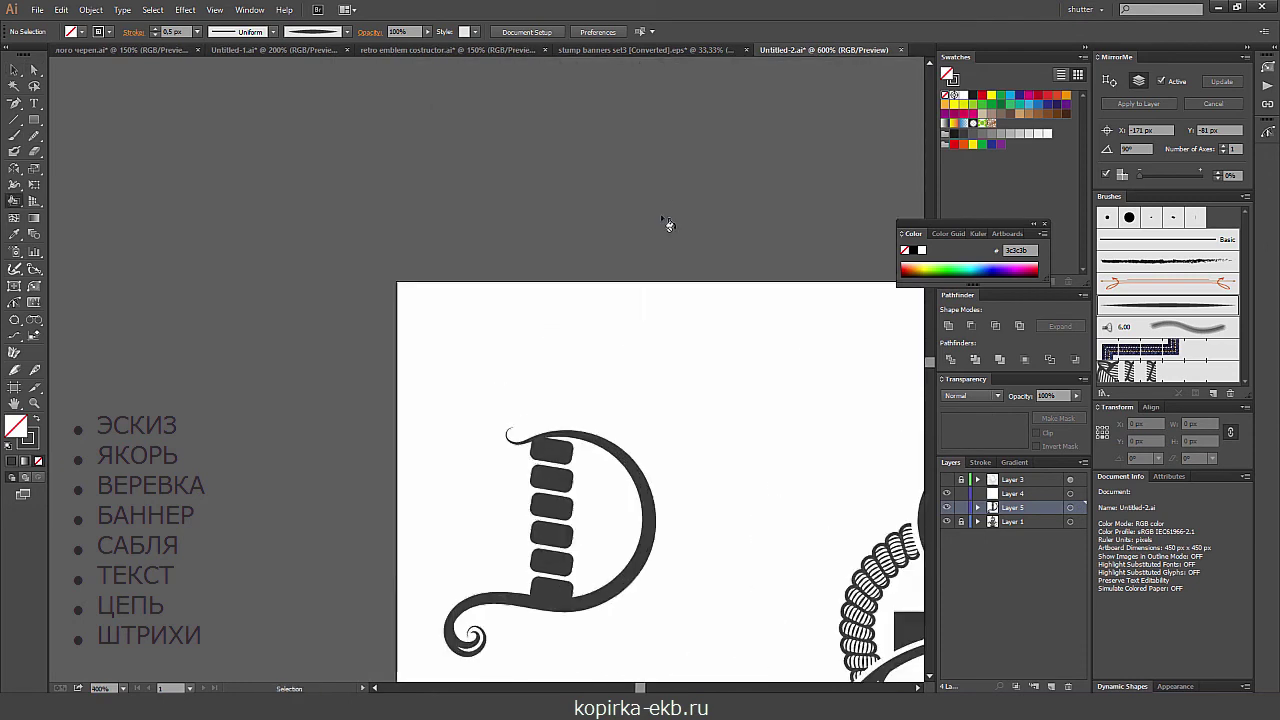
scroll(620, 440, up, 2)
key(a)
click(598, 593)
scroll(530, 510, down, 2)
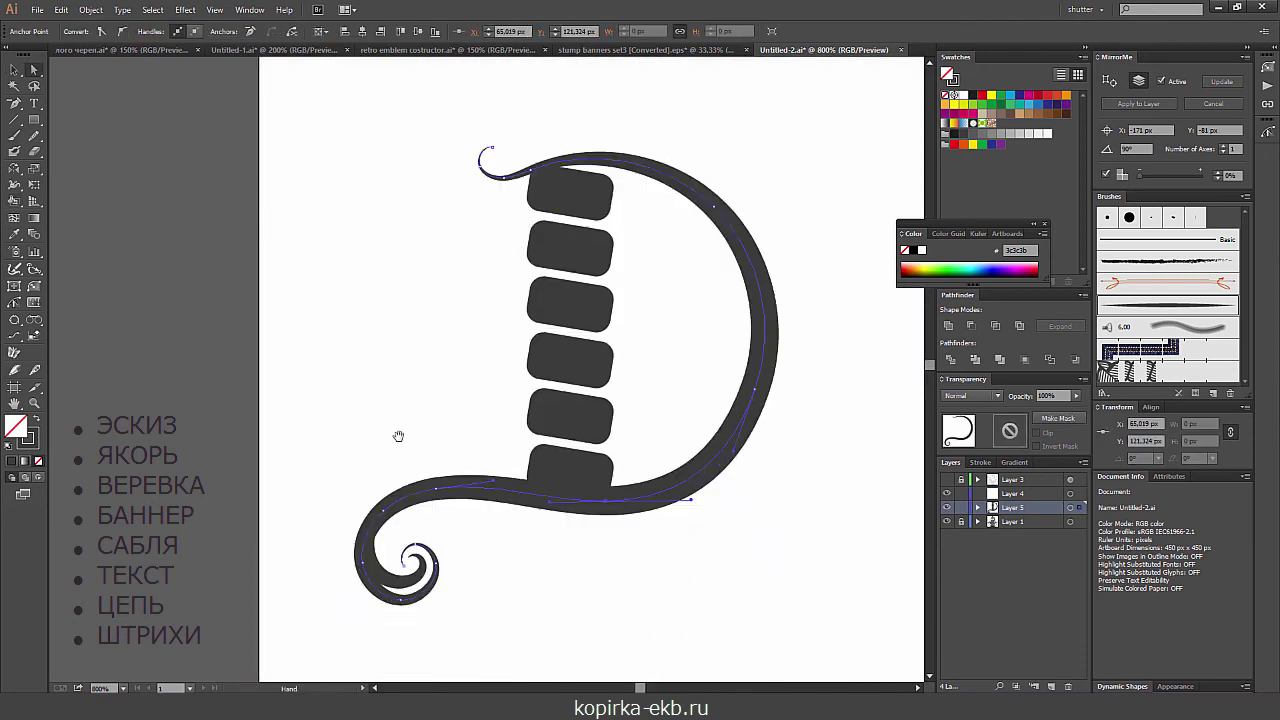
click(456, 508)
drag(692, 500, 766, 400)
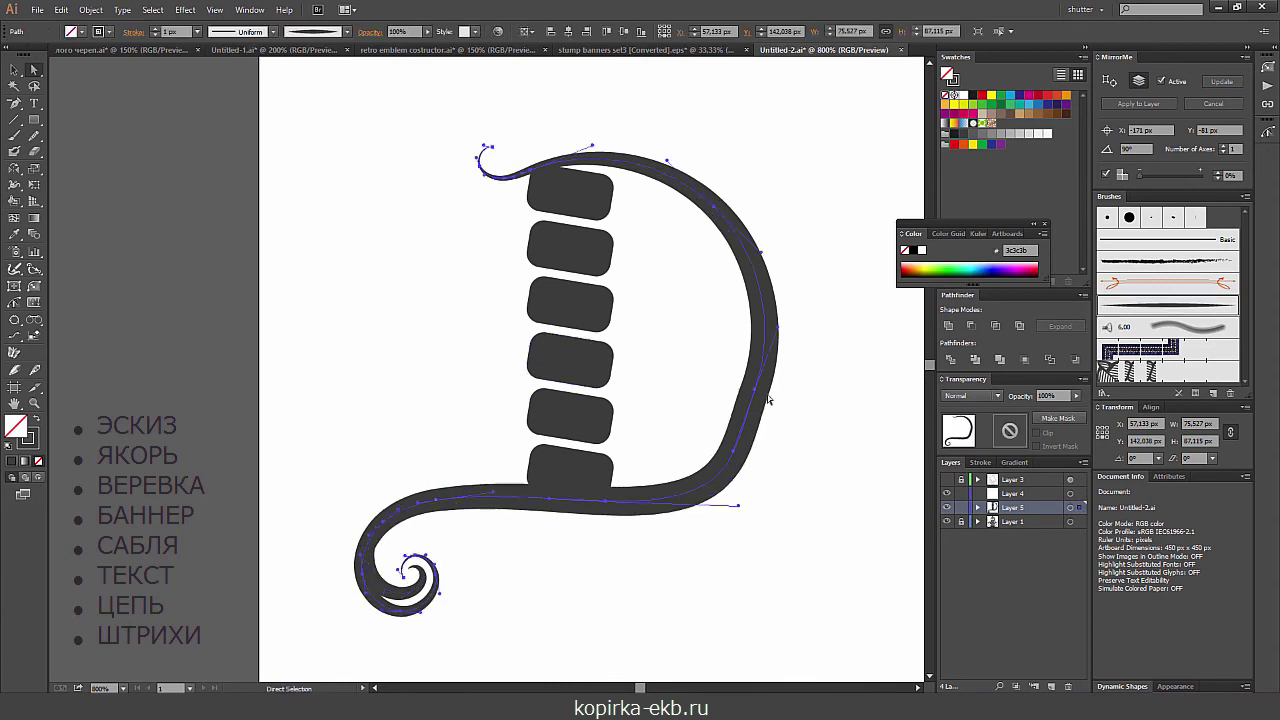
click(780, 330)
drag(781, 333, 744, 186)
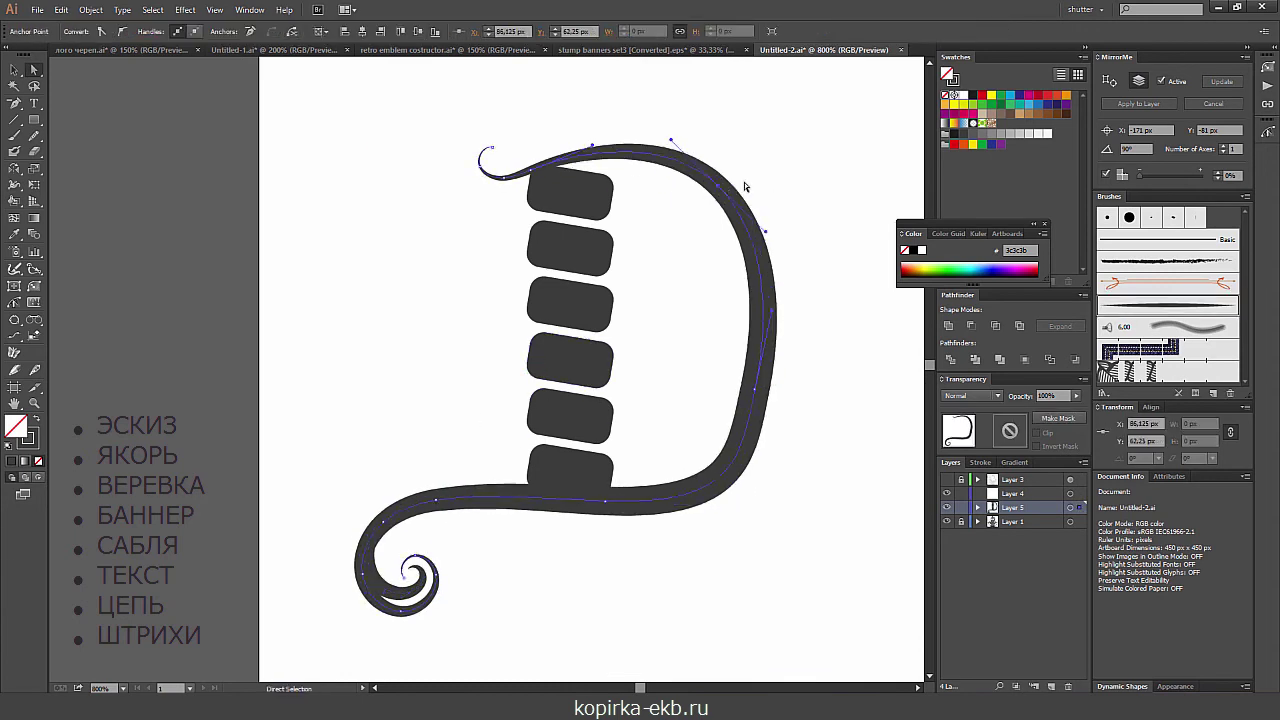
- Reshape the guard's top curl into a thin hook, then review the whole emblem
scroll(713, 183, up, 3)
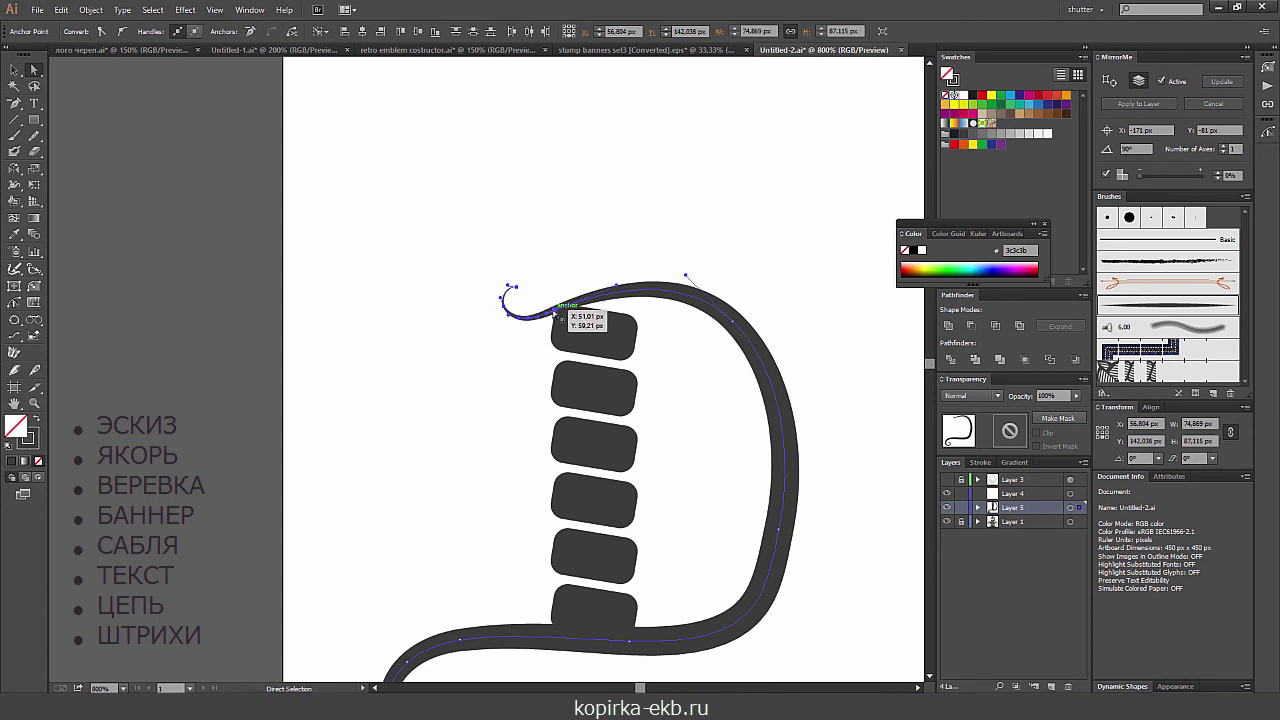
click(561, 289)
drag(588, 292, 598, 280)
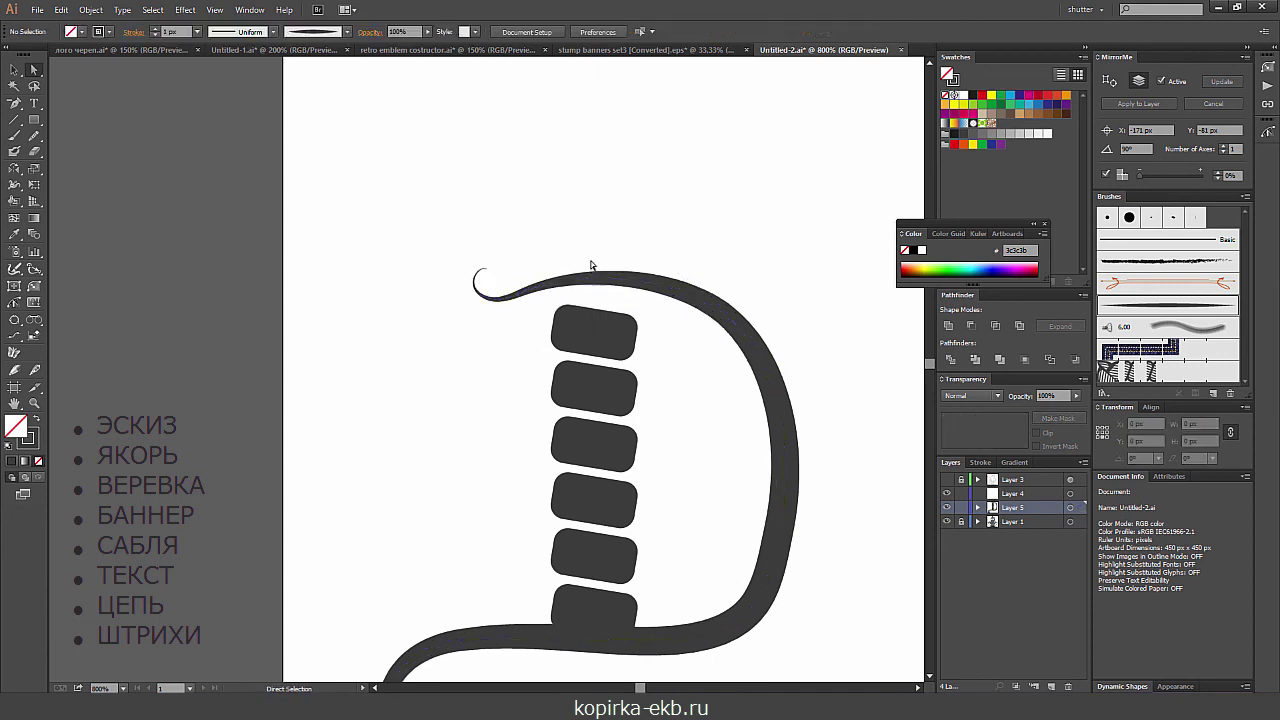
click(678, 288)
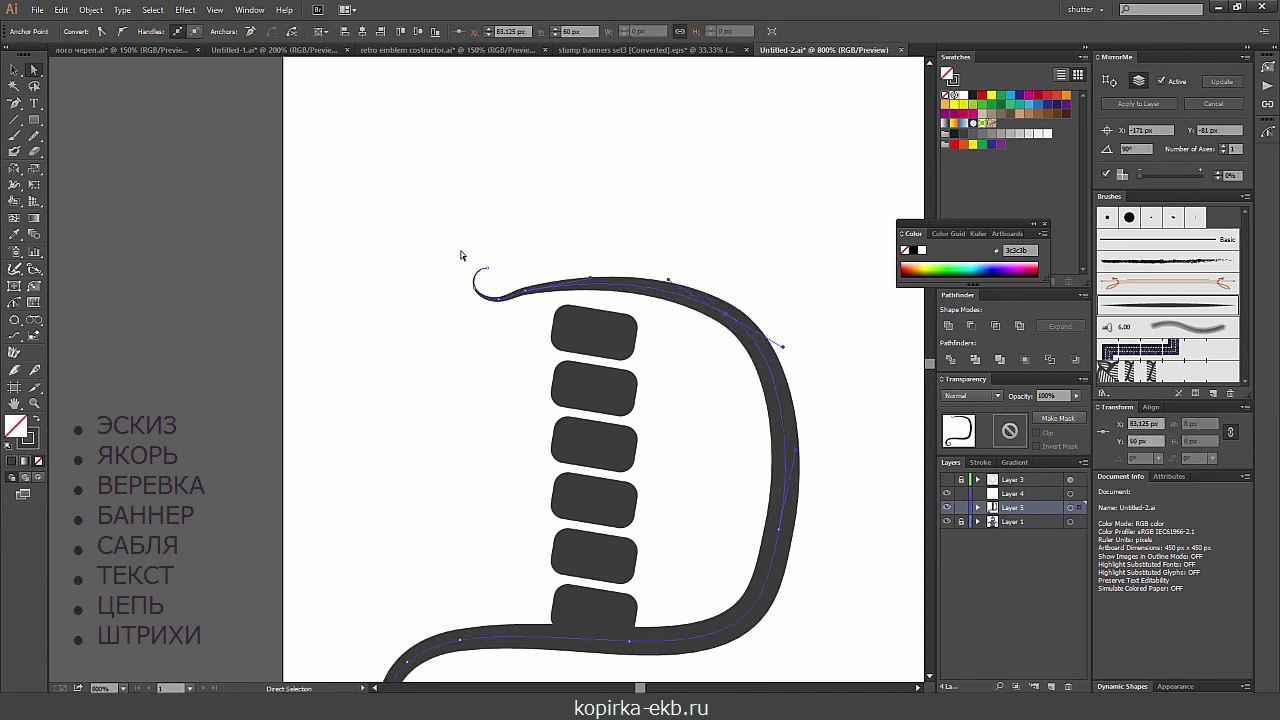
click(612, 81)
key(ctrl+minus)
key(ctrl+minus)
key(ctrl+minus)
key(ctrl+plus)
key(ctrl+plus)
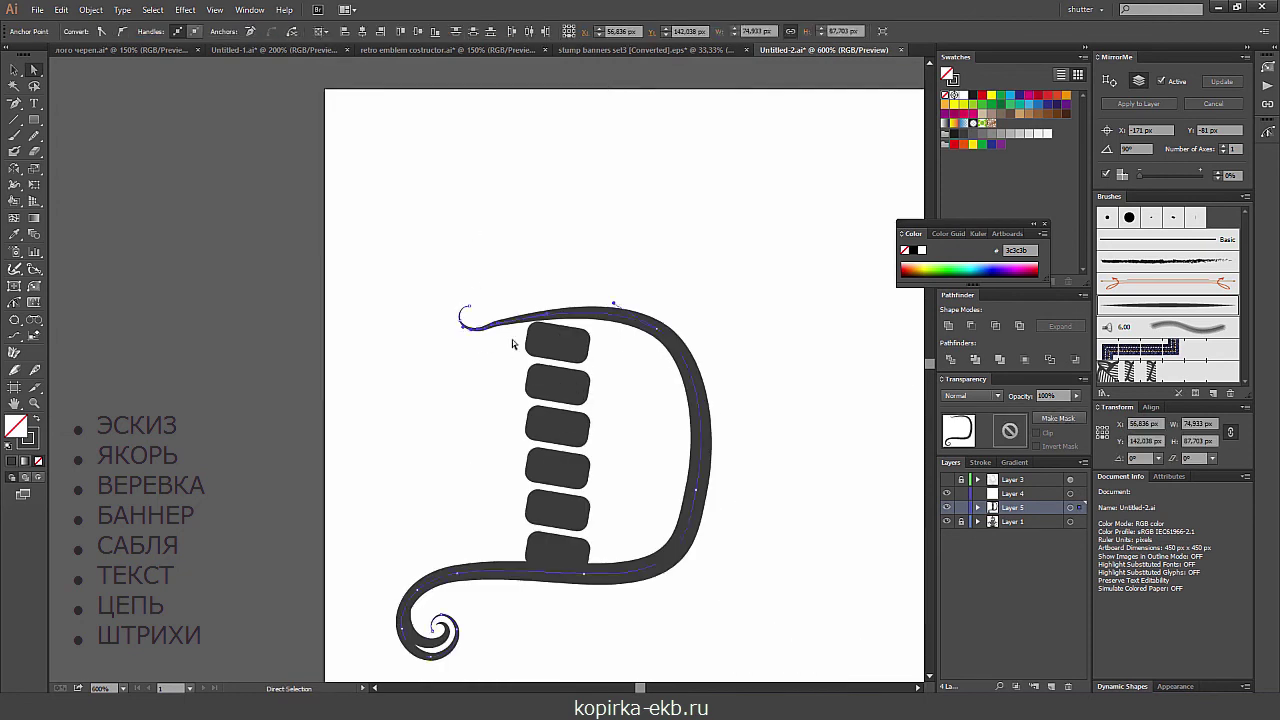
key(b)
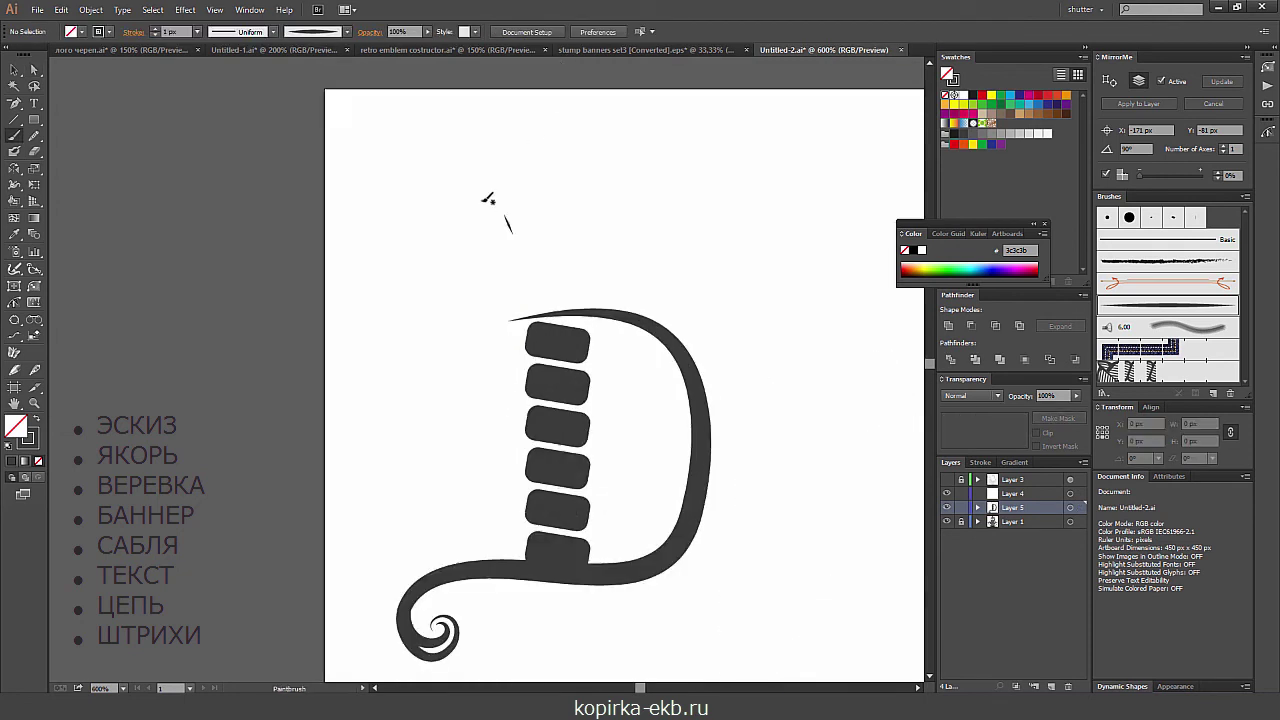
- Draw a small rectangle above the grip and widen its top into a trapezoid pommel
key(m)
drag(584, 318, 586, 311)
key(ctrl+plus)
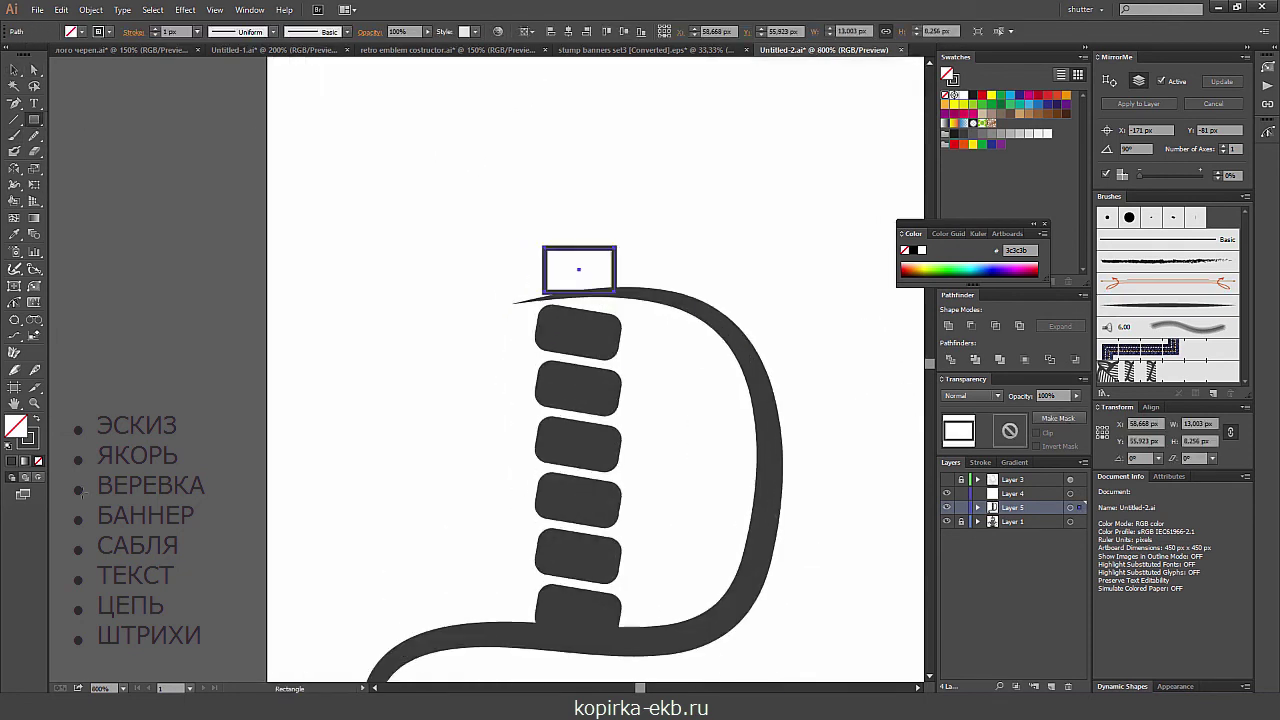
key(shift+x)
key(a)
click(615, 302)
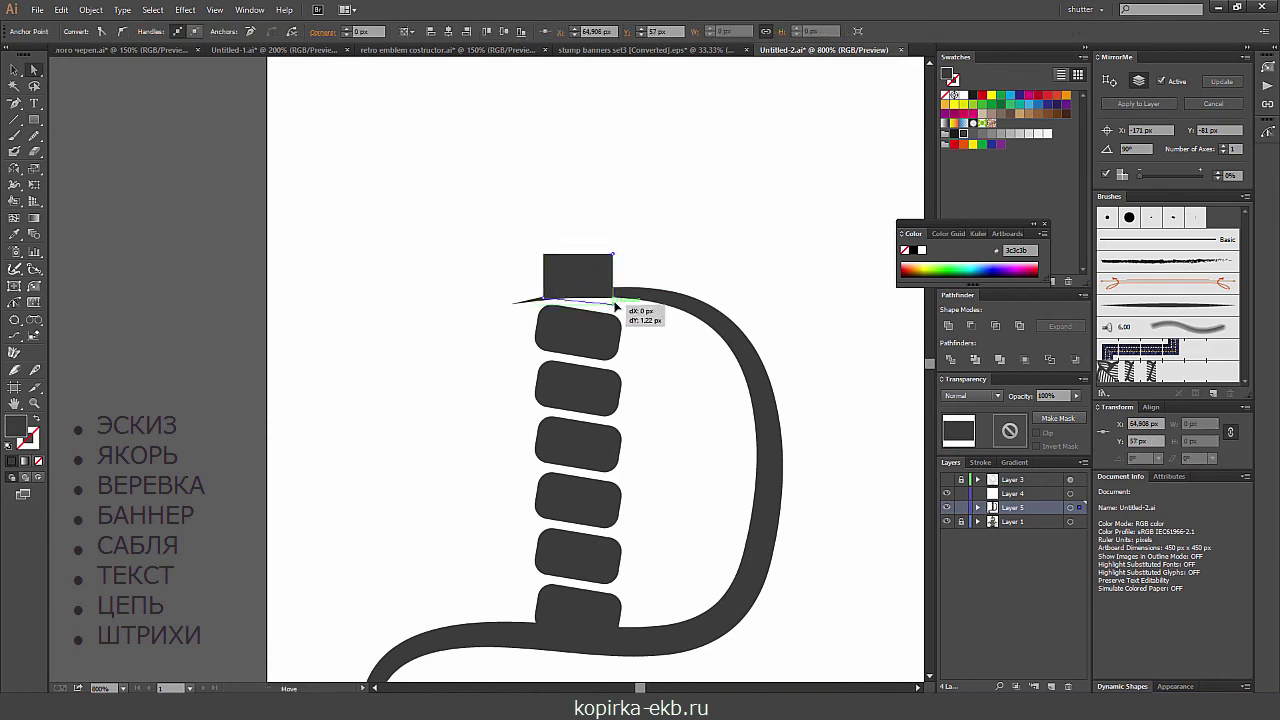
mouse_move(623, 306)
mouse_down()
mouse_move(634, 250)
mouse_move(590, 238)
mouse_move(553, 262)
mouse_up()
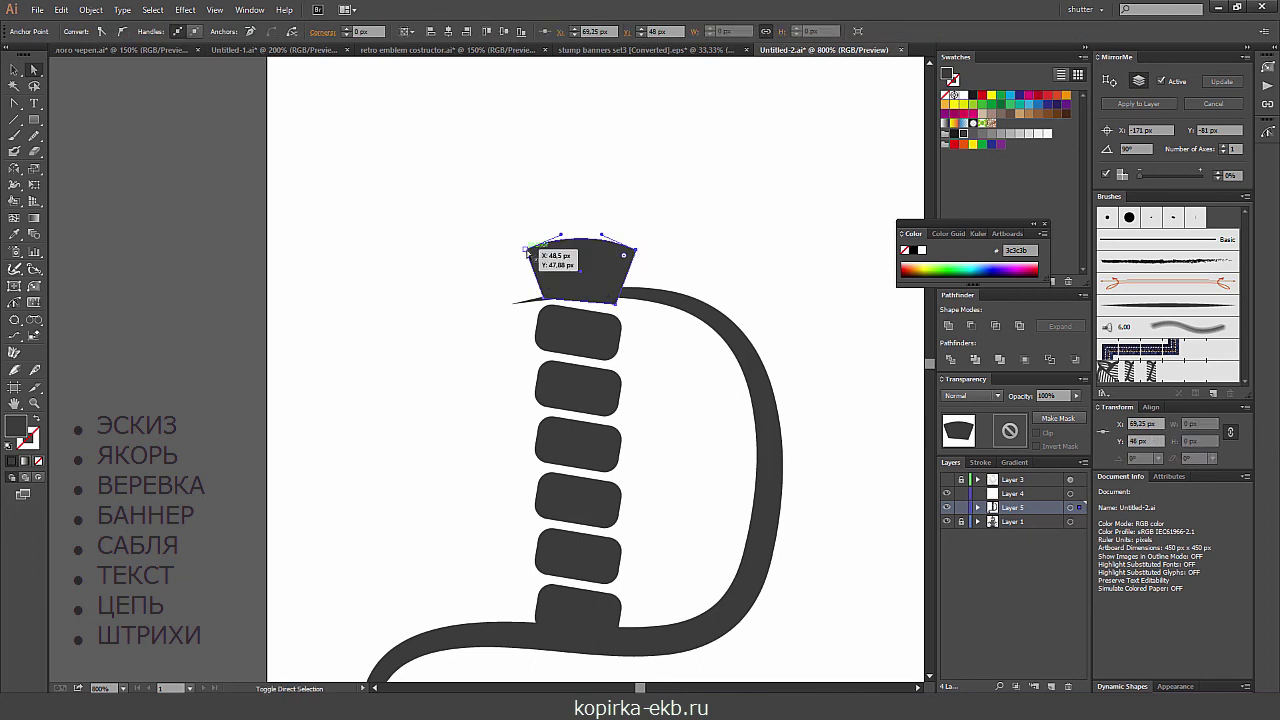
- Erase the guard's tail poking out beside the pommel so it tucks under the top block
key(v)
scroll(642, 324, down, 5)
scroll(708, 257, up, 6)
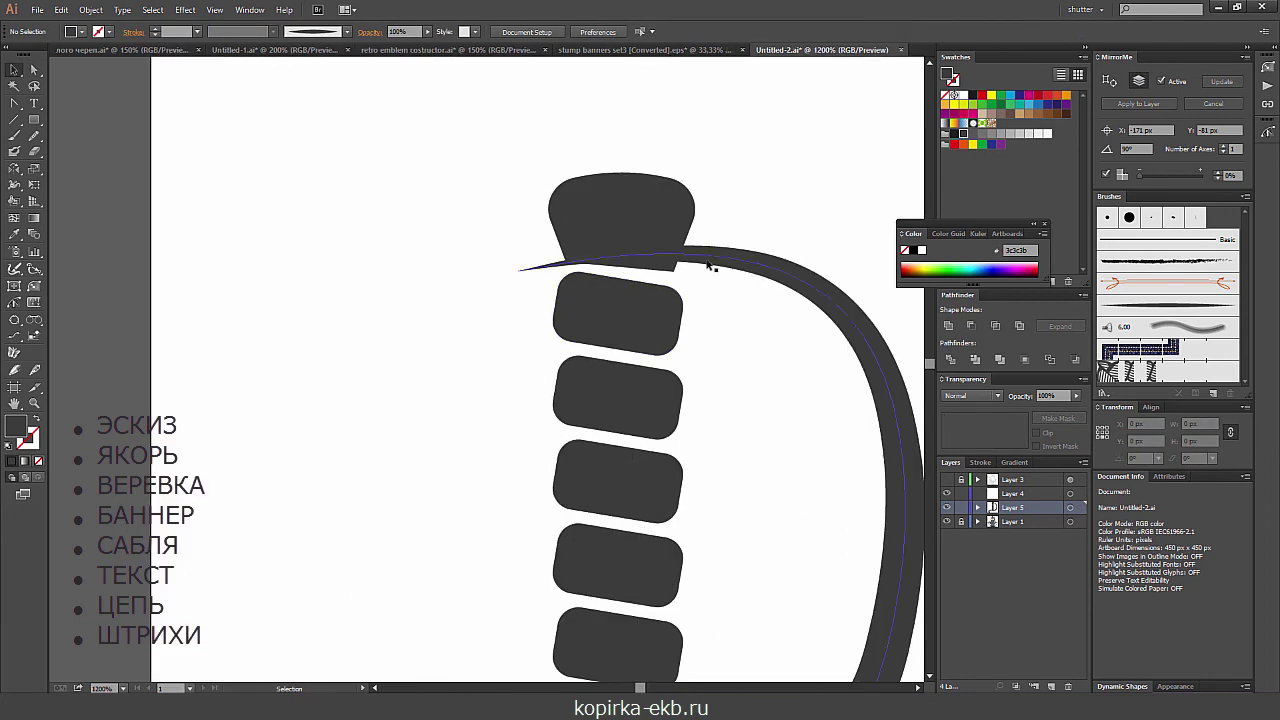
click(553, 277)
key(ctrl+minus)
key(ctrl+minus)
key(ctrl+minus)
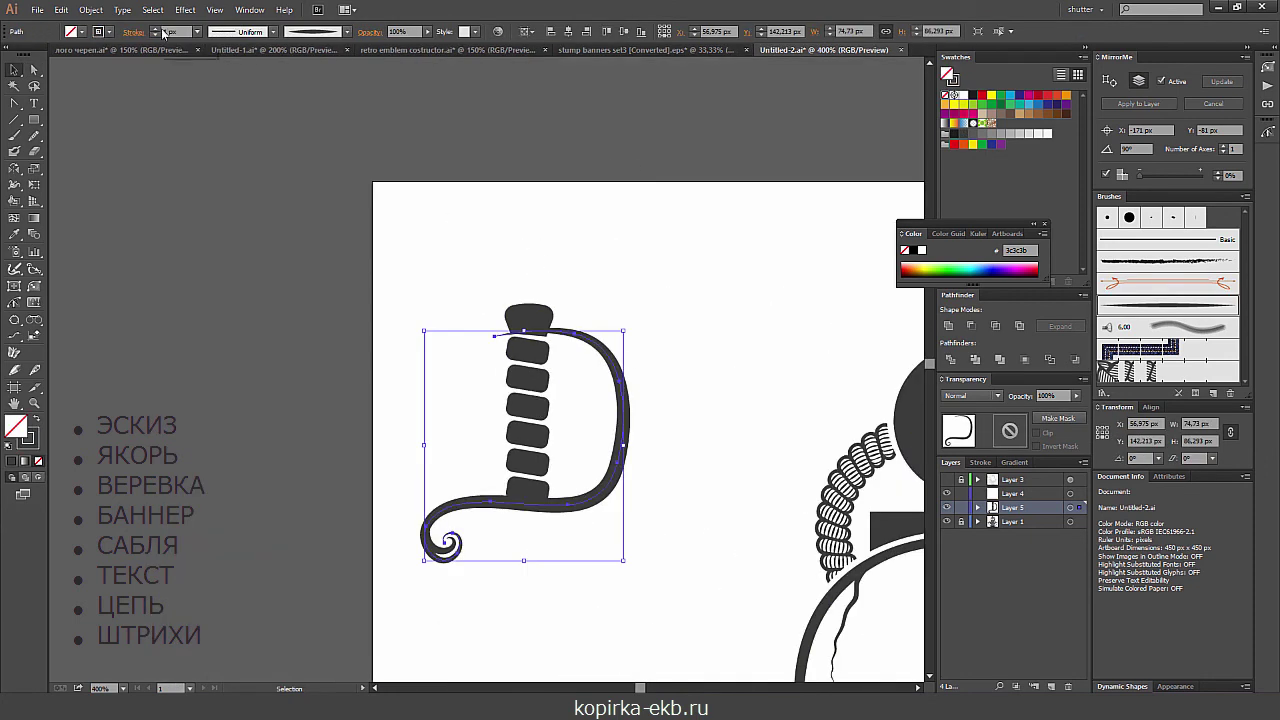
click(676, 89)
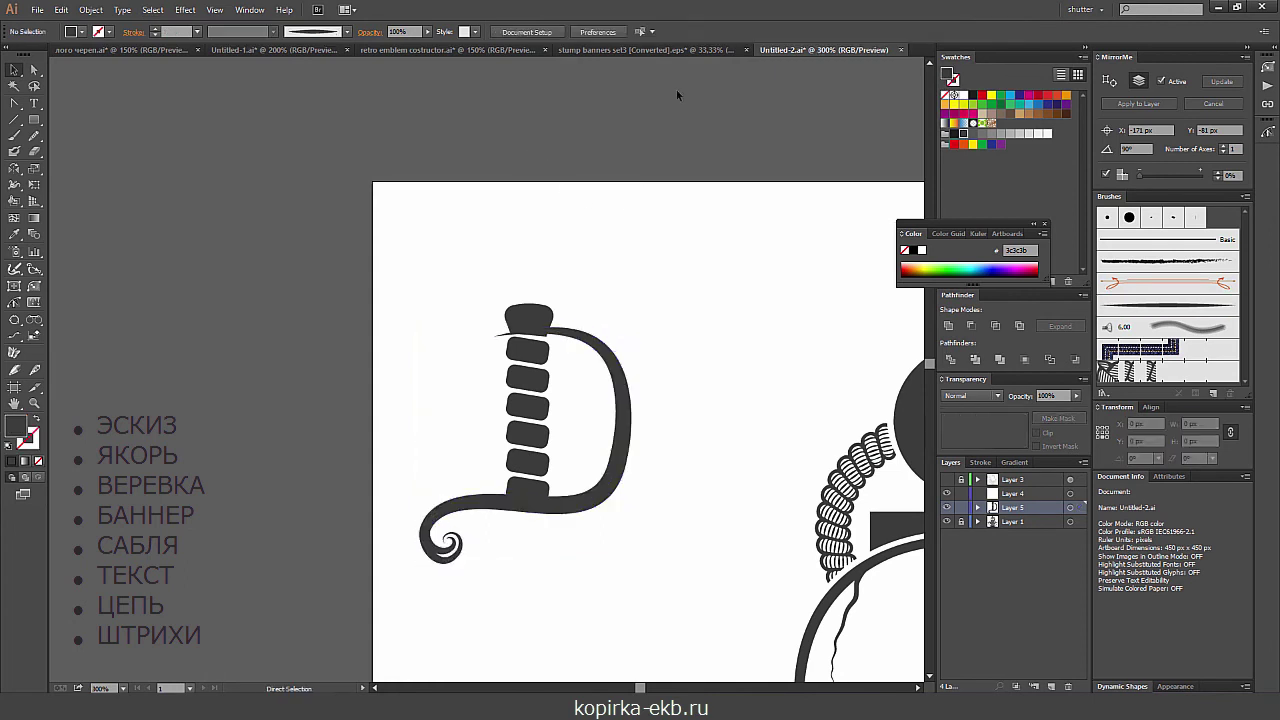
key(ctrl+plus)
key(ctrl+plus)
key(ctrl+plus)
key(ctrl+plus)
key(a)
click(571, 343)
key(shift+e)
drag(300, 480, 400, 323)
- Zoom and pan across the emblem to review the trimmed sabre hilt
key(a)
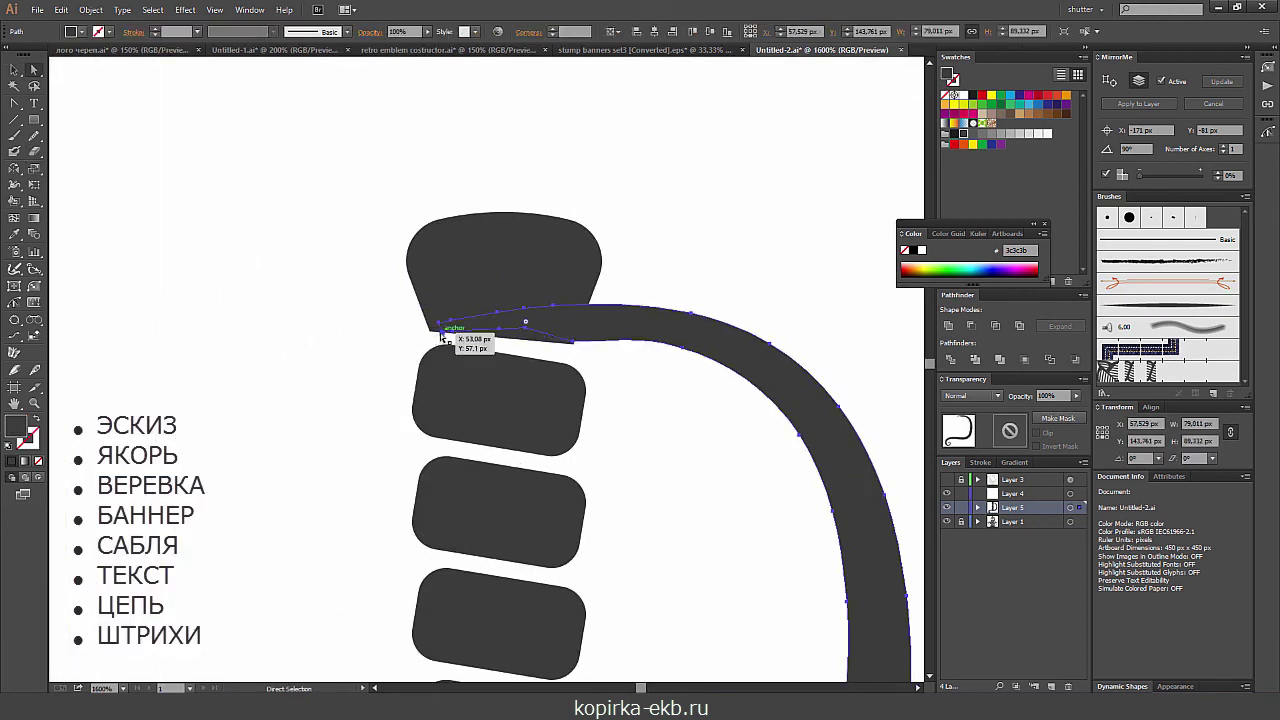
key(ctrl+plus)
key(ctrl+plus)
key(ctrl+plus)
key(ctrl+minus)
key(ctrl+minus)
key(ctrl+minus)
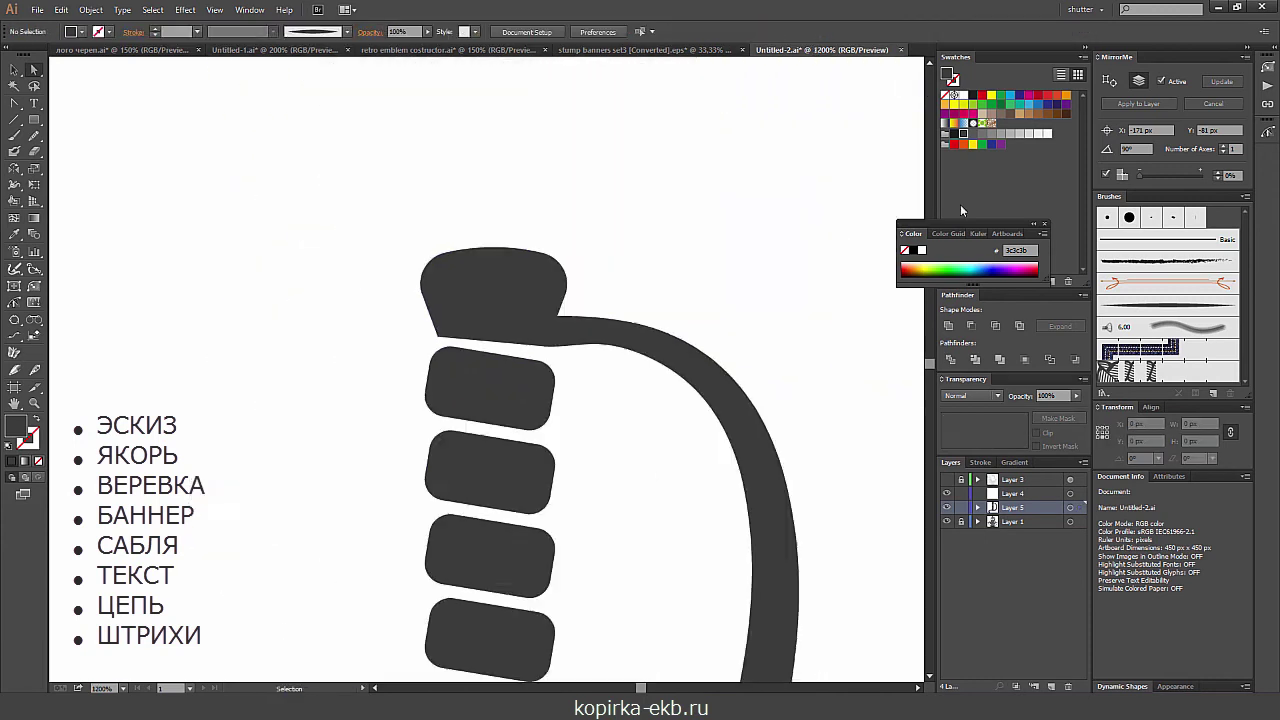
key(ctrl+minus)
key(ctrl+minus)
key(ctrl+minus)
drag(588, 411, 674, 149)
key(ctrl+minus)
key(ctrl+minus)
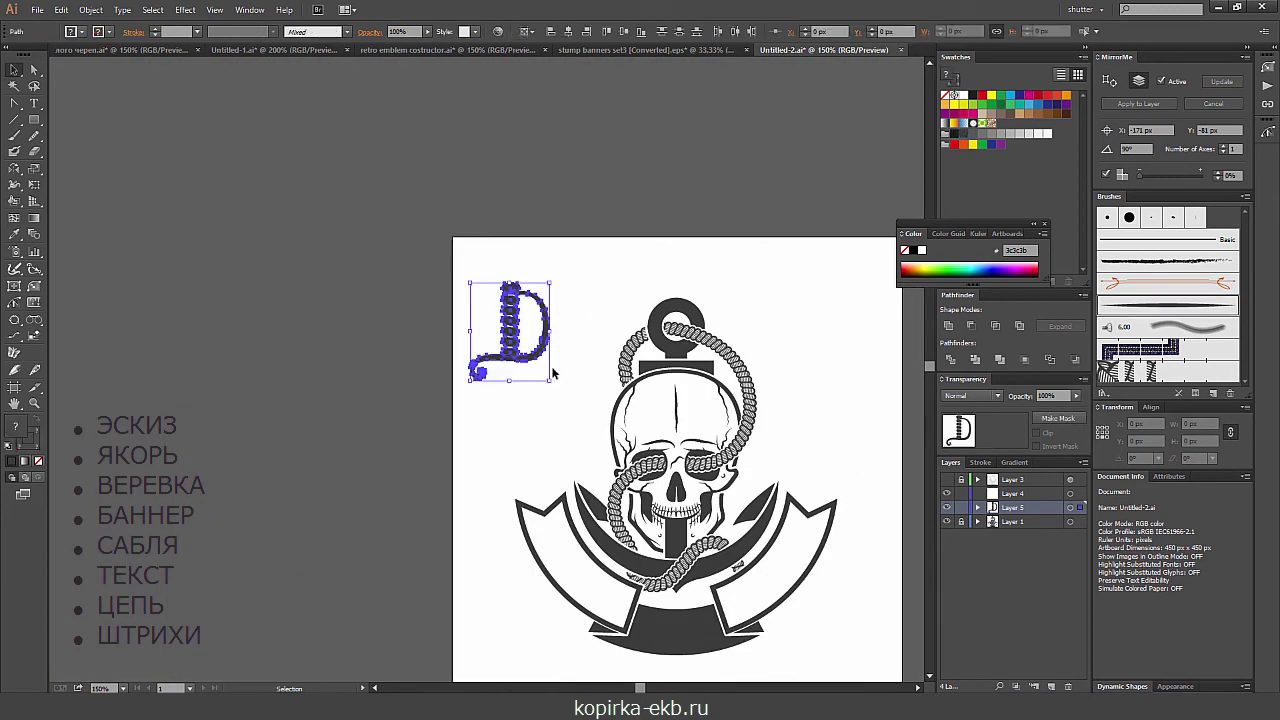
key(ctrl+plus)
key(ctrl+plus)
key(ctrl+plus)
key(ctrl+plus)
key(ctrl+plus)
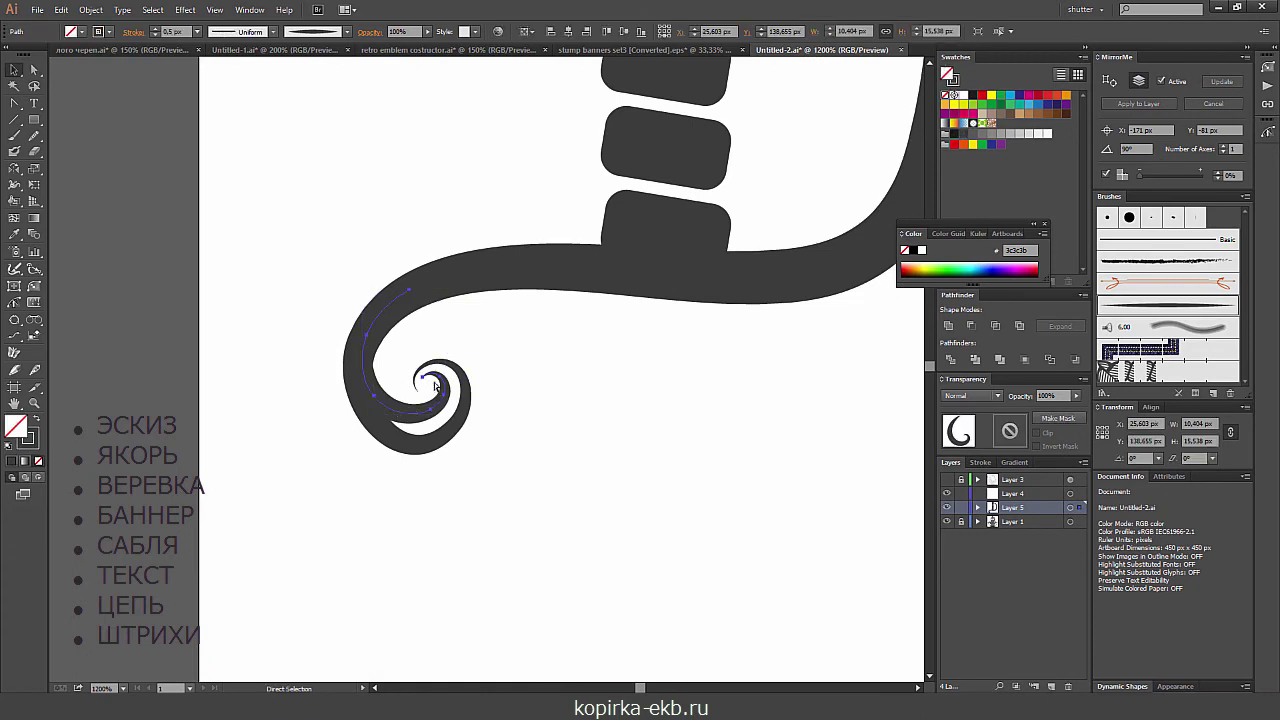
key(ctrl+minus)
key(ctrl+minus)
key(ctrl+minus)
key(v)
- Rotate the whole sabre hilt group about 2 degrees around a set pivot, then deselect
key(ctrl+a)
click(660, 357)
key(ctrl+minus)
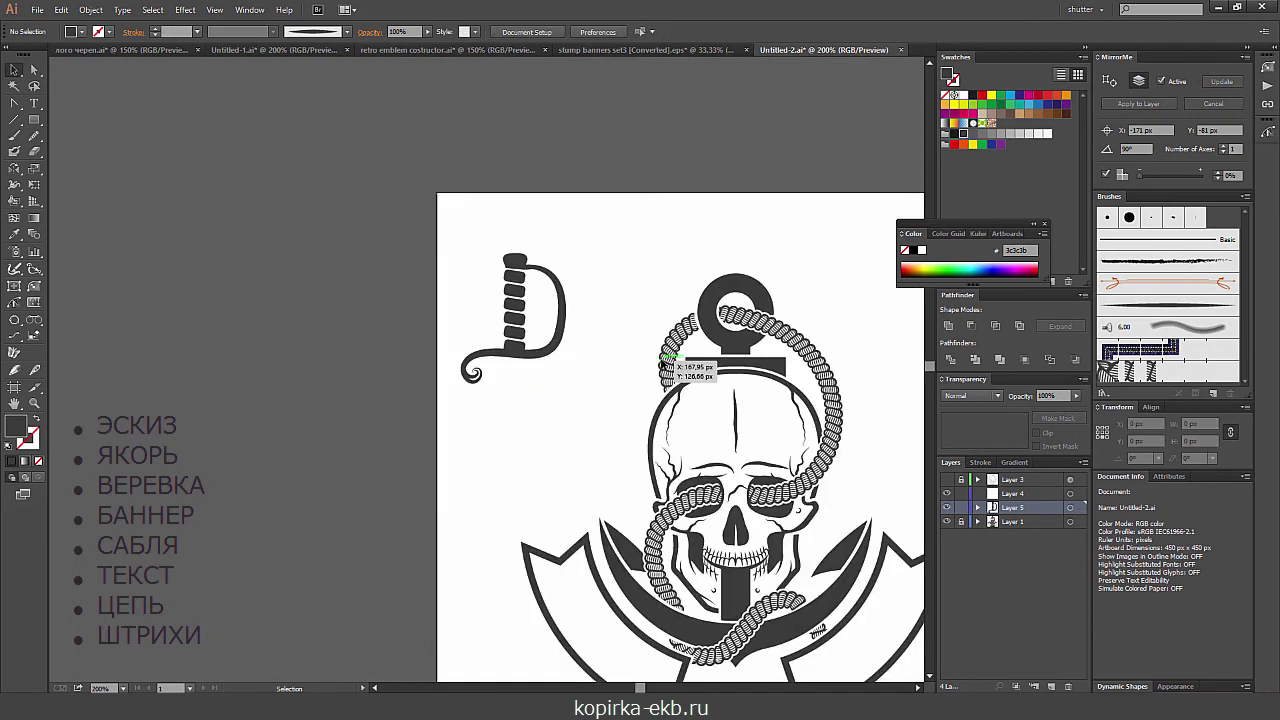
click(548, 275)
drag(553, 214, 460, 186)
key(ctrl+minus)
key(ctrl+plus)
click(614, 108)
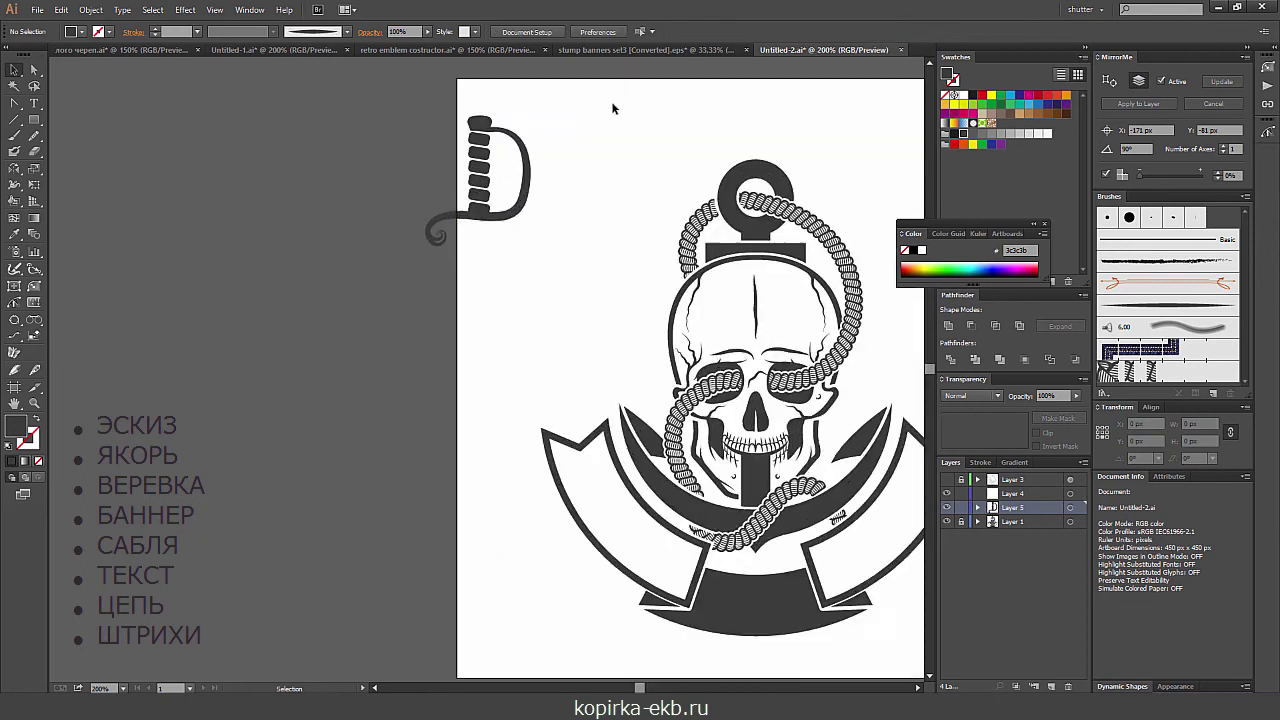
- Draw a first triangular blade shape below the hilt, then delete it after a warning
click(15, 103)
click(478, 120)
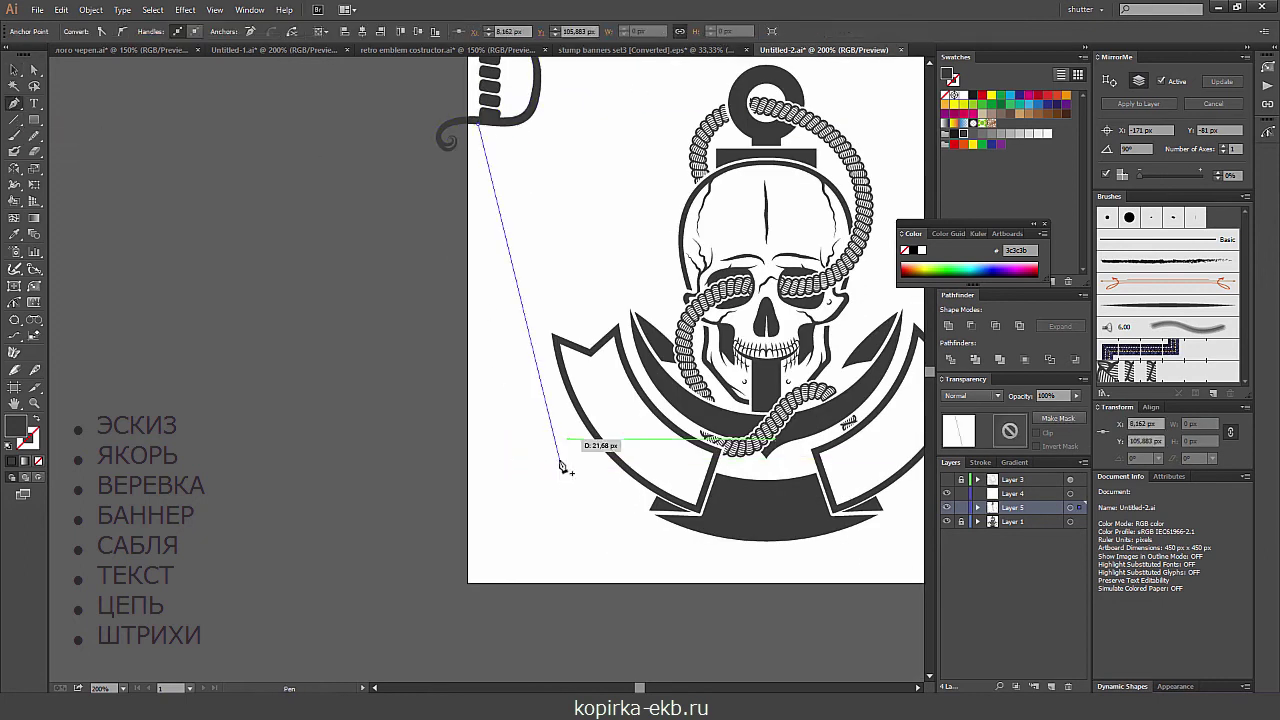
click(561, 465)
click(593, 348)
click(478, 124)
key(shift+x)
key(v)
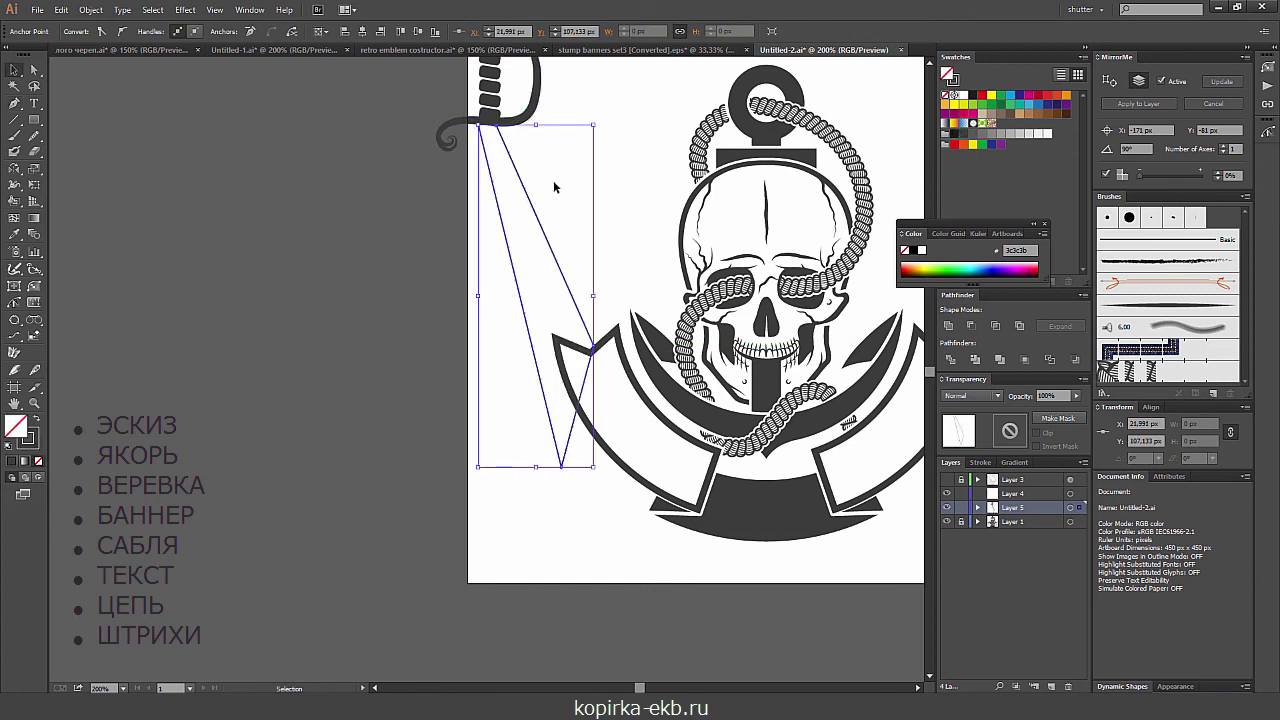
key(Return)
key(Delete)
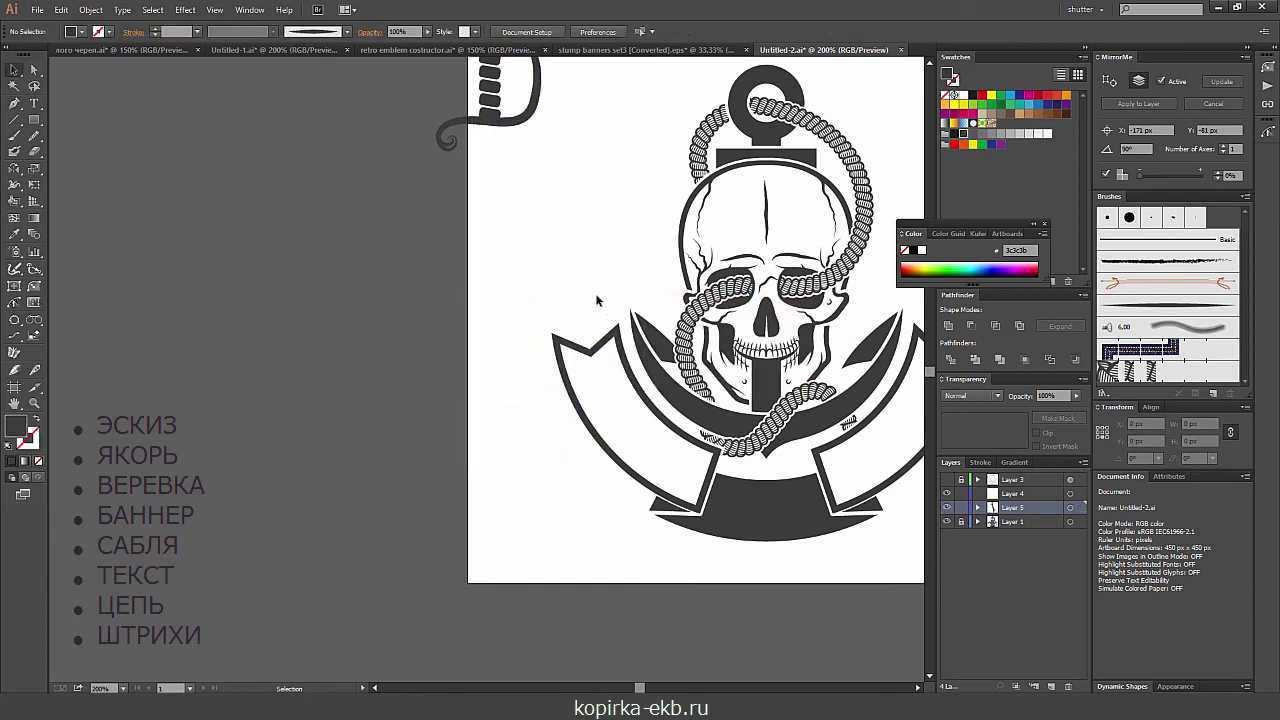
- Redraw the closed triangular blade under the guard as a stroke-only outline
click(480, 122)
click(560, 450)
click(588, 330)
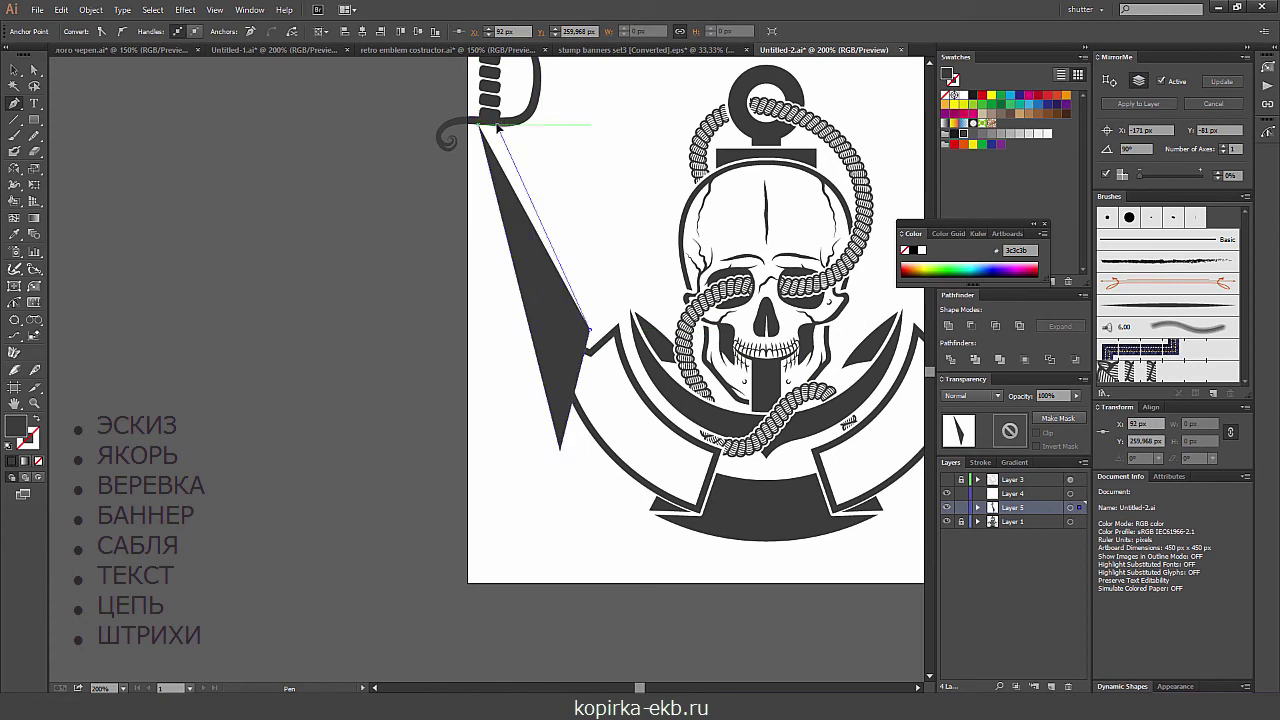
click(480, 122)
key(shift+x)
scroll(490, 300, up, 5)
key(a)
scroll(520, 280, down, 3)
scroll(555, 300, down, 2)
click(555, 345)
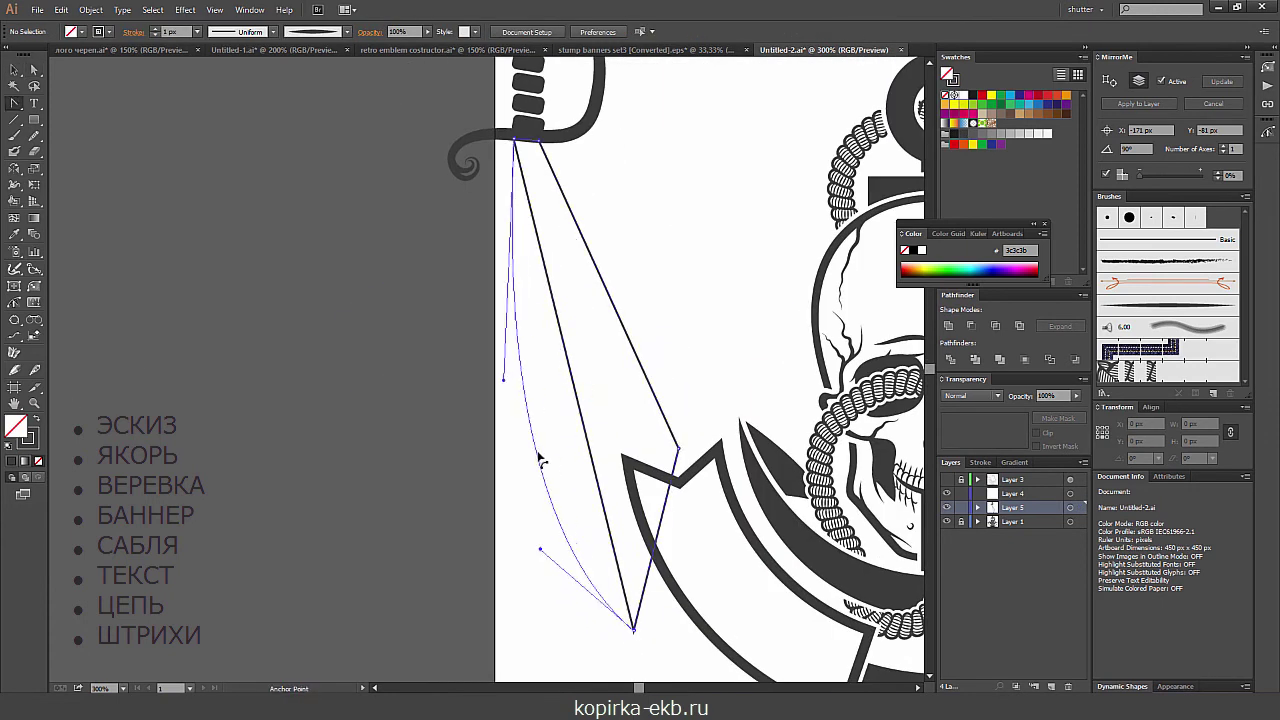
- Bend the blade's right edge into a bowed sabre curve
drag(540, 460, 537, 459)
drag(630, 343, 592, 386)
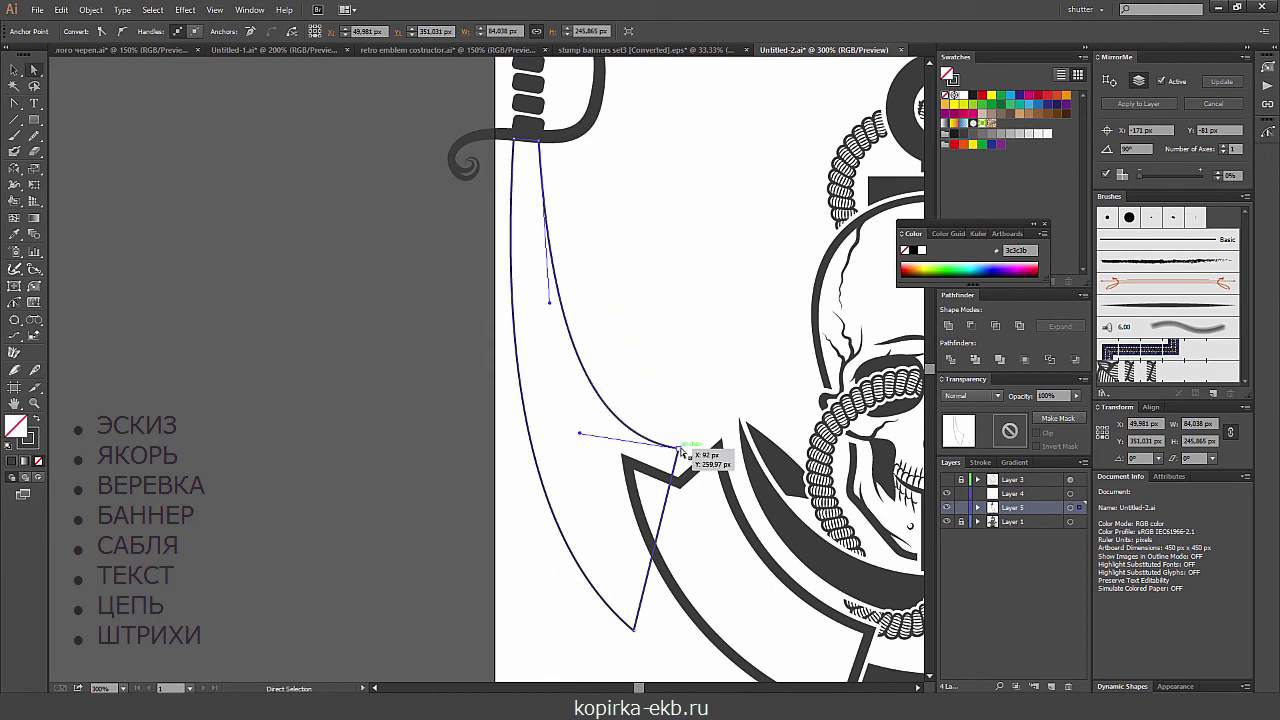
drag(683, 452, 677, 485)
key(ctrl+minus)
key(v)
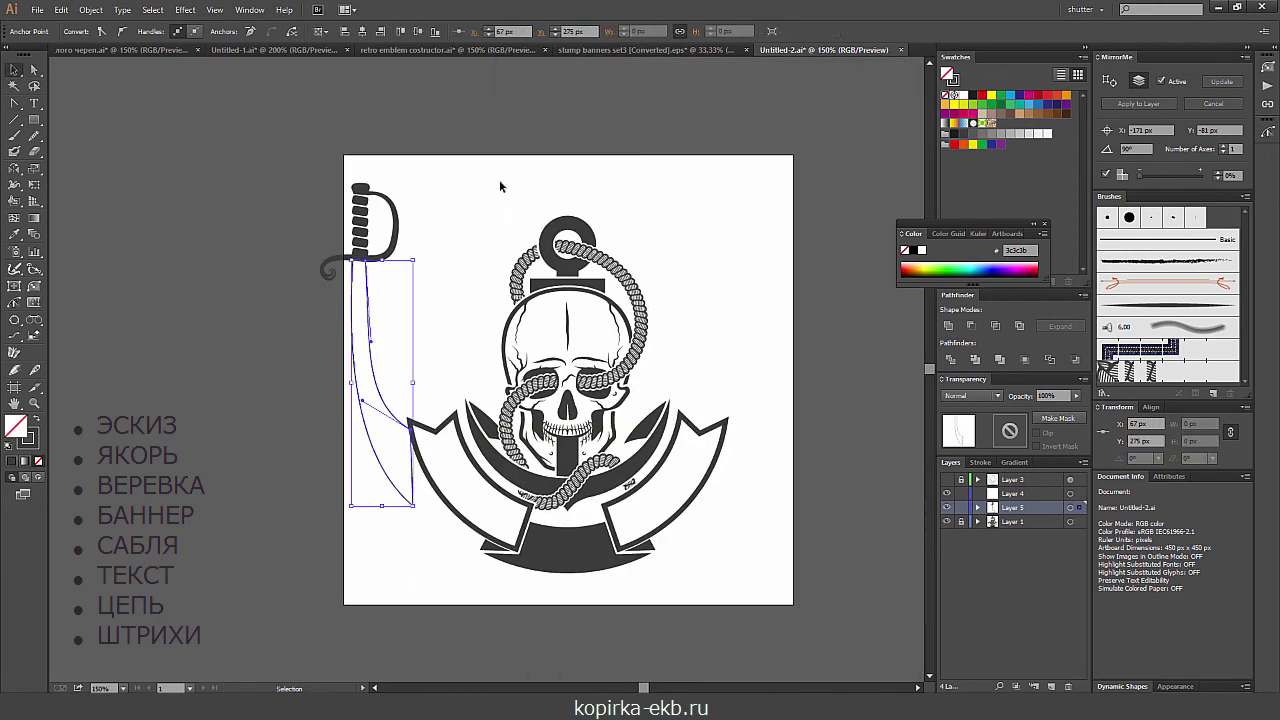
click(500, 200)
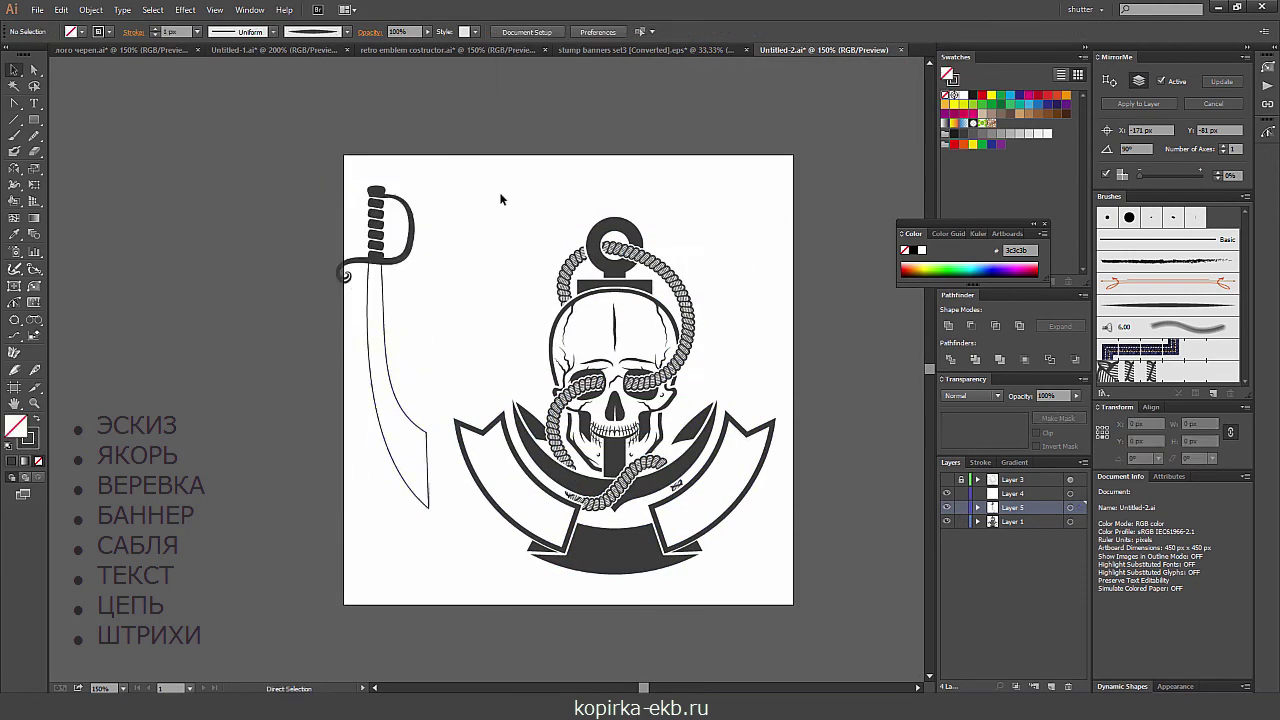
- Pan to the blade and inspect its anchors and outline up close
key(ctrl+plus)
drag(410, 143, 510, 103)
key(a)
click(446, 334)
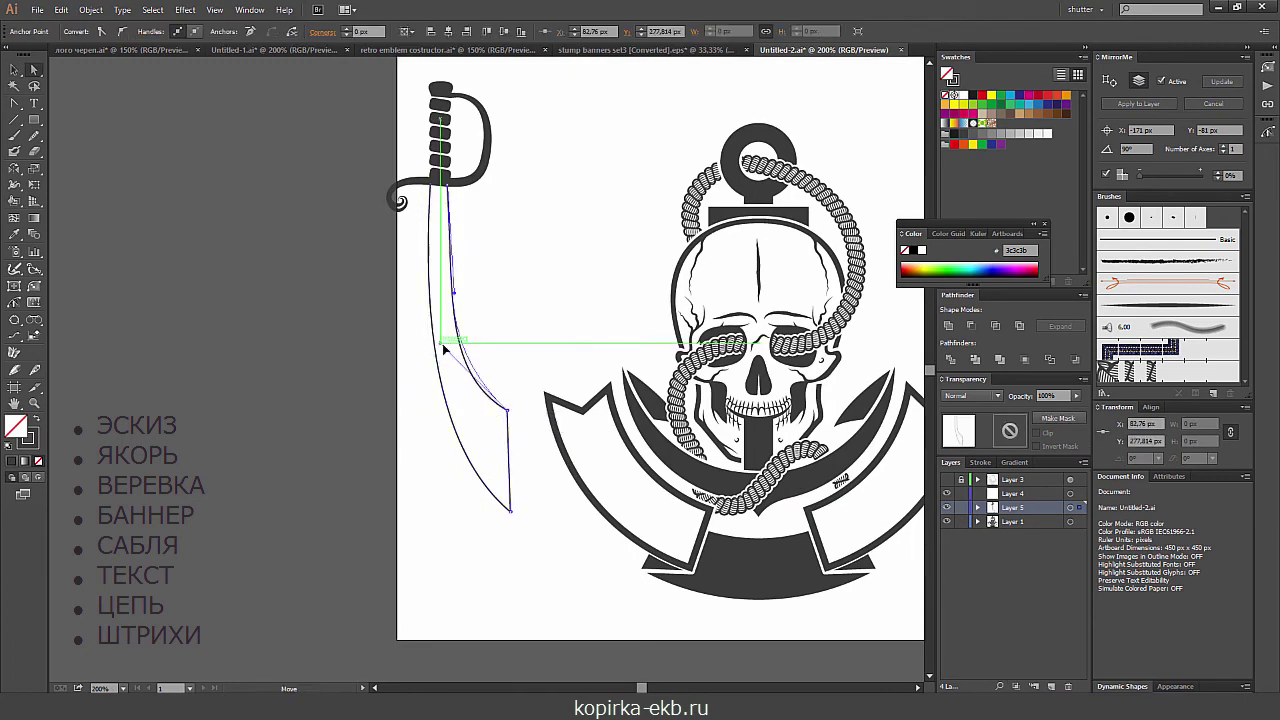
click(521, 325)
key(ctrl+plus)
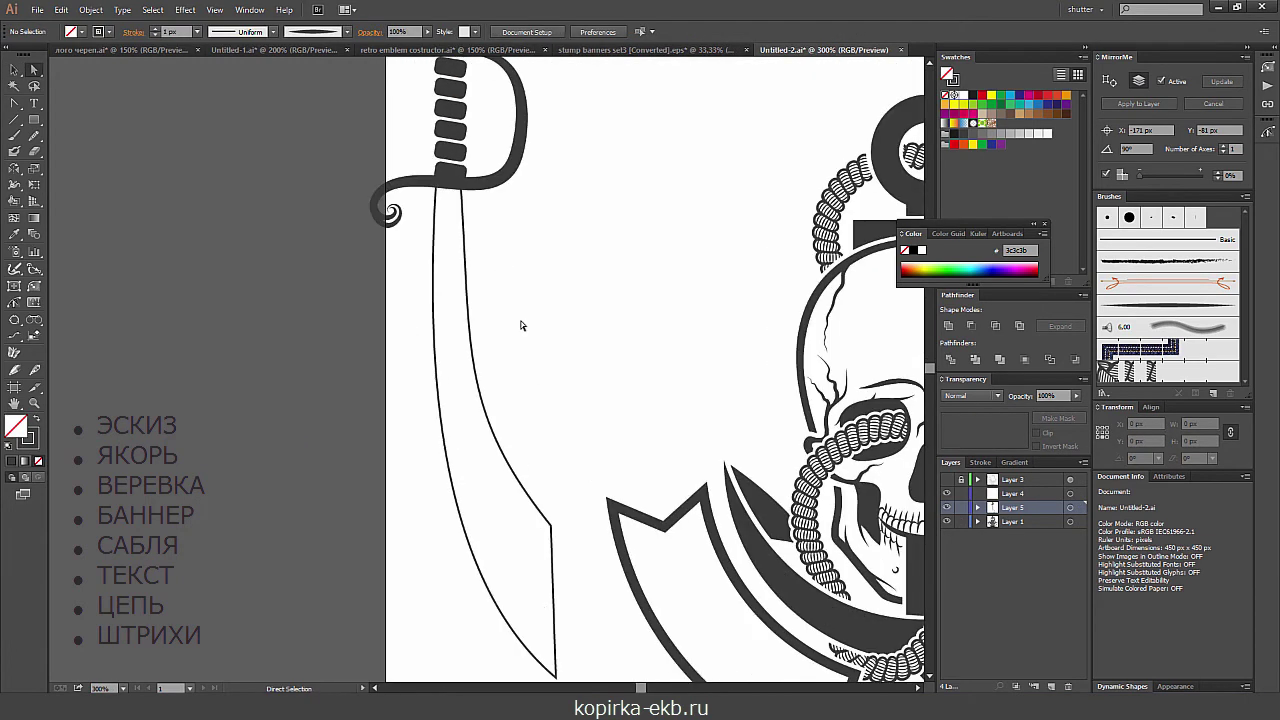
click(550, 570)
key(ctrl+minus)
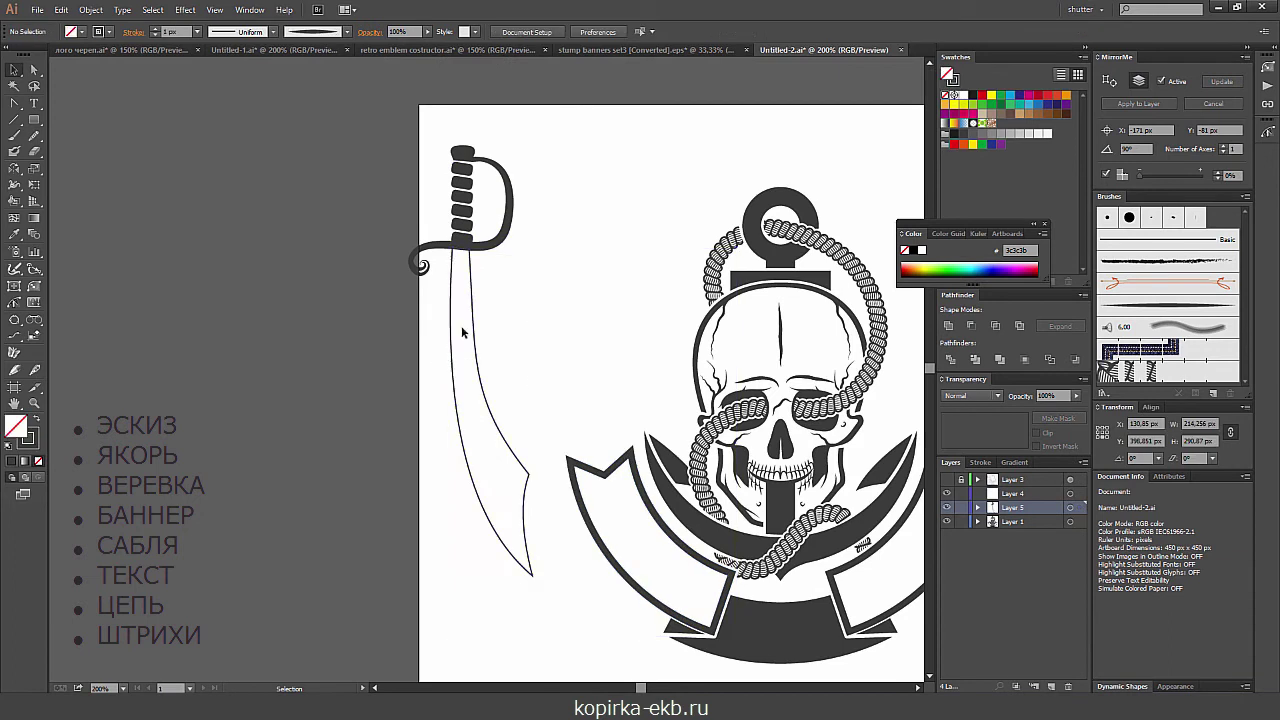
- Thicken the blade's outline stroke, give it a tapered width profile and simplify the path
key(v)
click(155, 28)
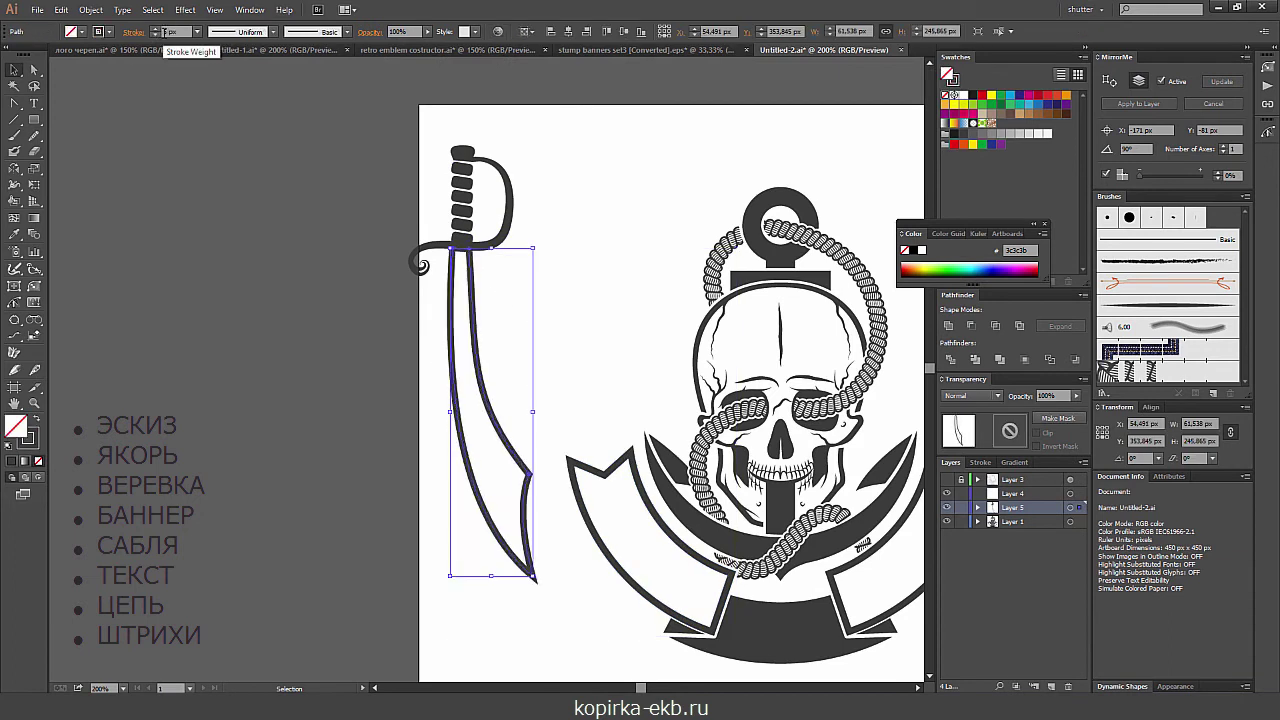
click(245, 32)
click(222, 61)
click(91, 9)
click(290, 370)
click(1030, 328)
key(ctrl+shift+a)
- Erase the blade tops so they end straight beneath the guard
scroll(441, 257, up, 2)
scroll(441, 257, up, 3)
key(shift+e)
drag(498, 278, 543, 270)
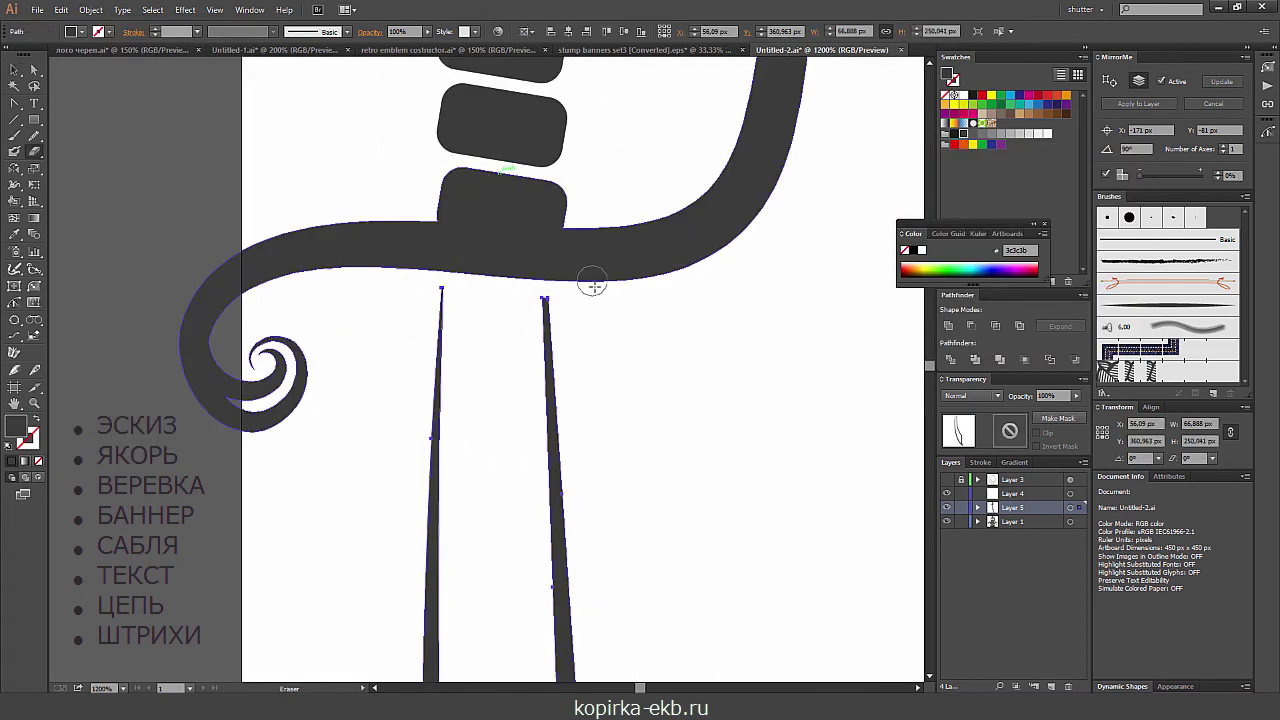
key(v)
key(ctrl+shift+a)
- Drag an anchor point to widen the top of the right blade stroke
scroll(622, 255, down, 3)
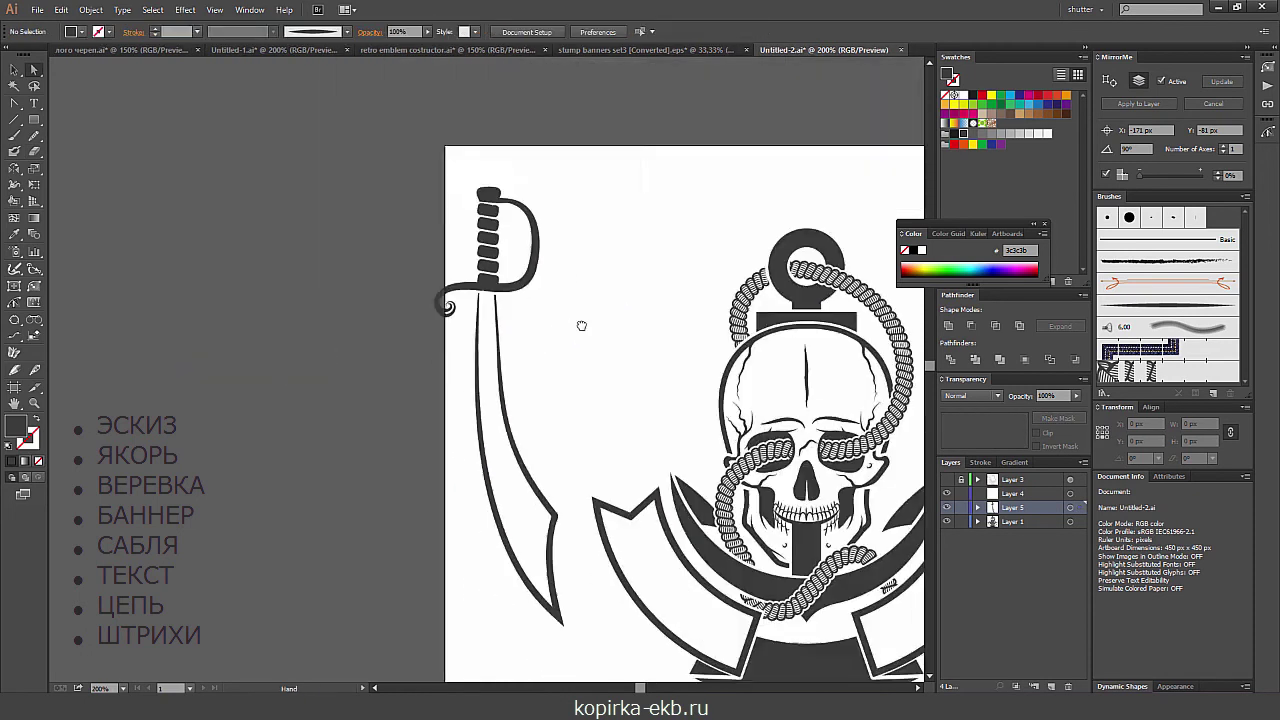
scroll(557, 174, up, 2)
key(a)
scroll(476, 261, up, 3)
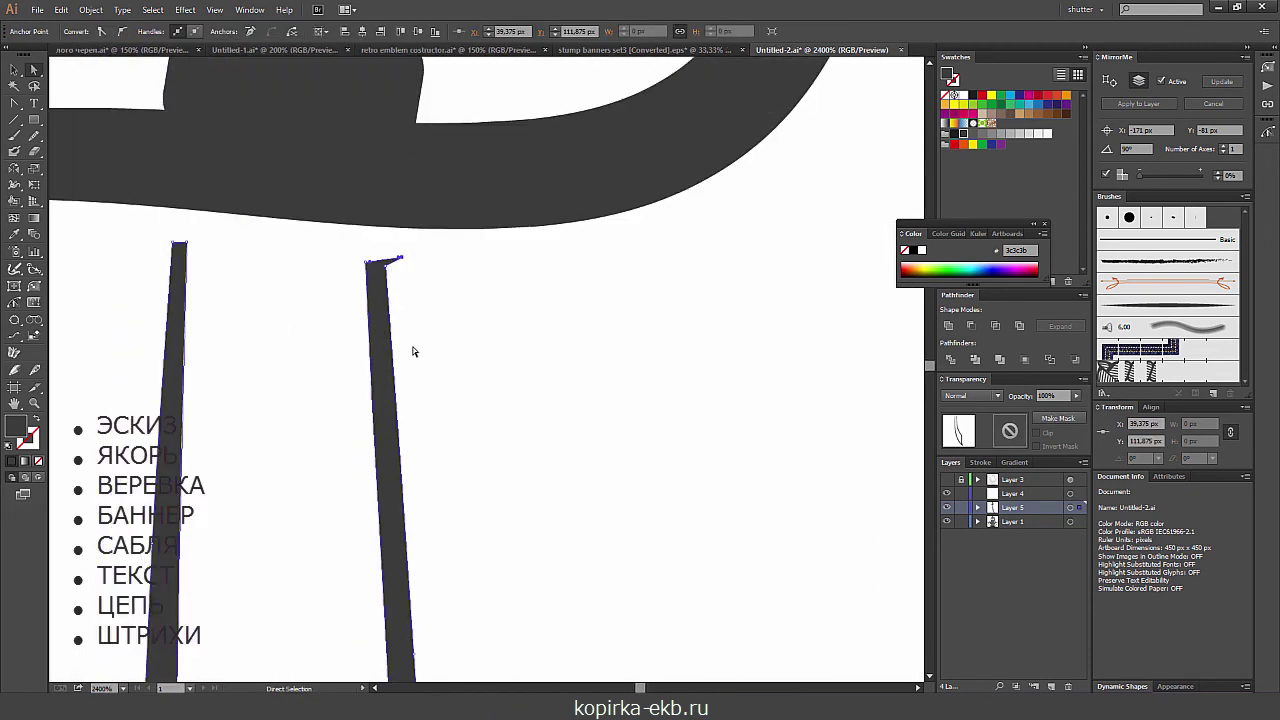
scroll(389, 277, down, 3)
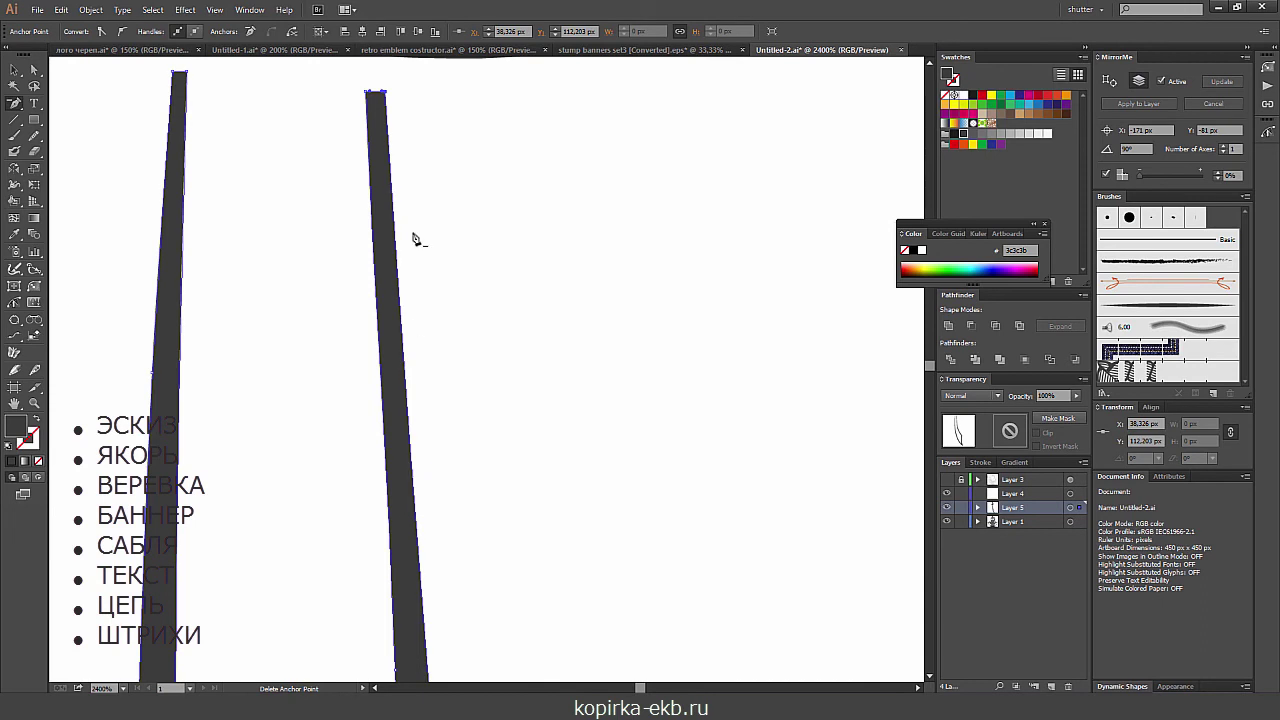
drag(386, 92, 399, 95)
key(ctrl+minus)
key(ctrl+minus)
key(ctrl+minus)
key(ctrl+0)
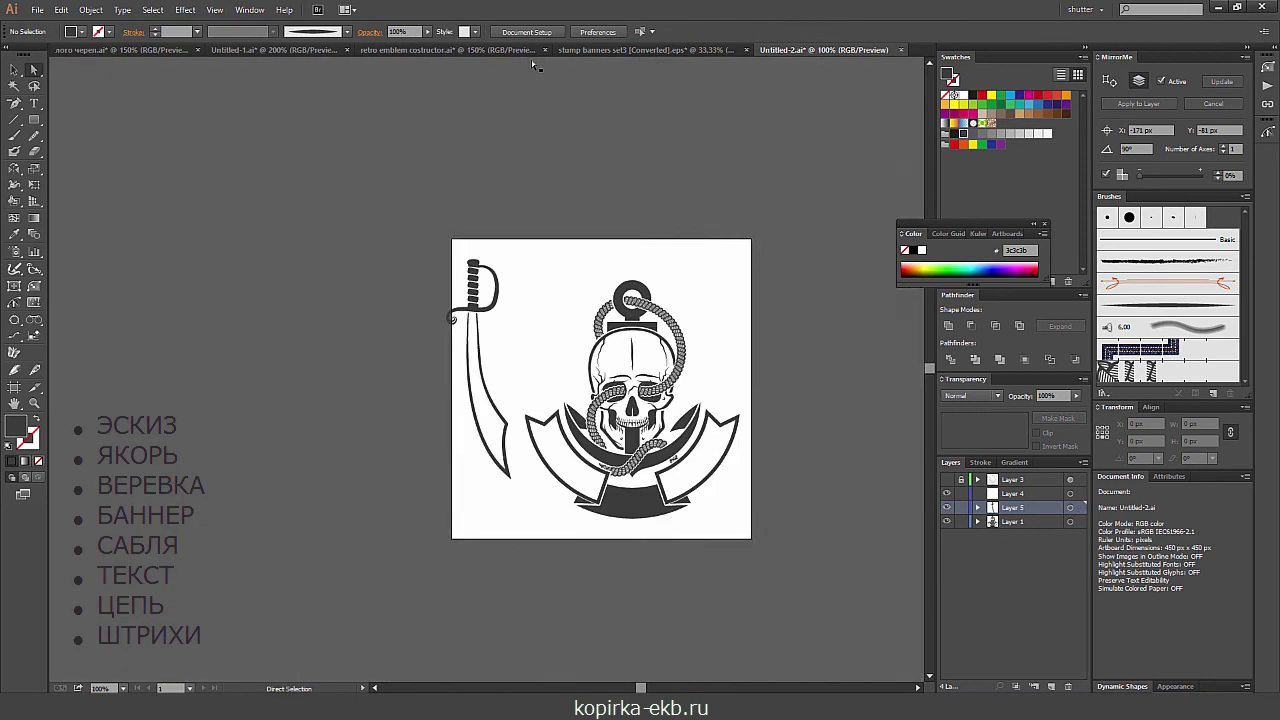
key(ctrl+plus)
key(ctrl+plus)
- Reselect the blade path and simplify it again
click(569, 152)
key(v)
scroll(540, 167, down, 1)
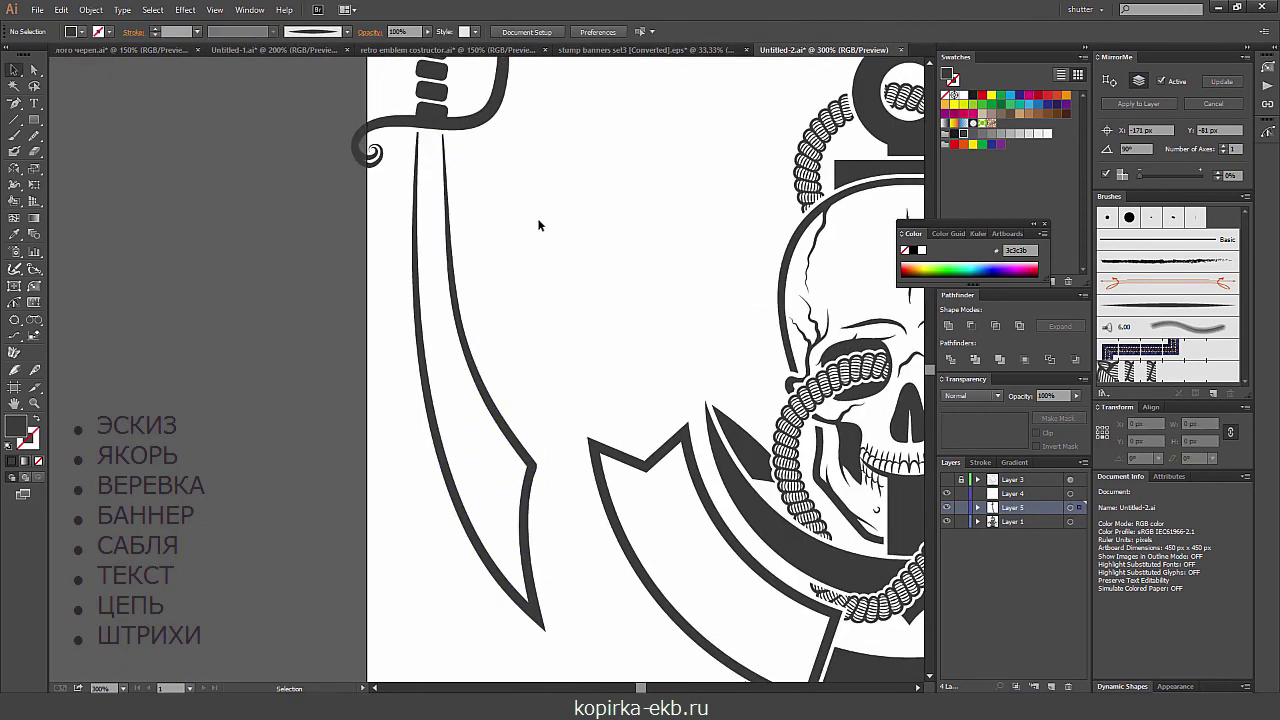
click(447, 250)
click(91, 9)
click(300, 341)
key(Return)
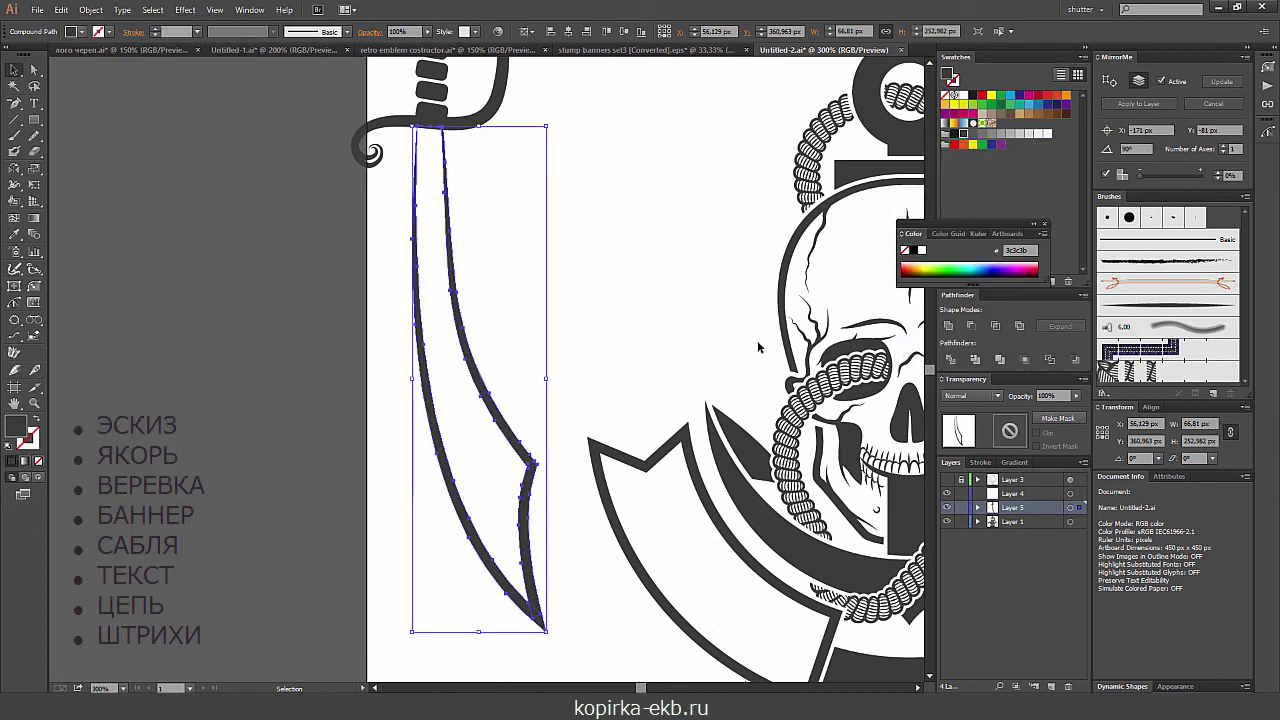
- Zoom into the hilt and select its curved guard band with Direct Selection
key(ctrl+plus)
key(shift+e)
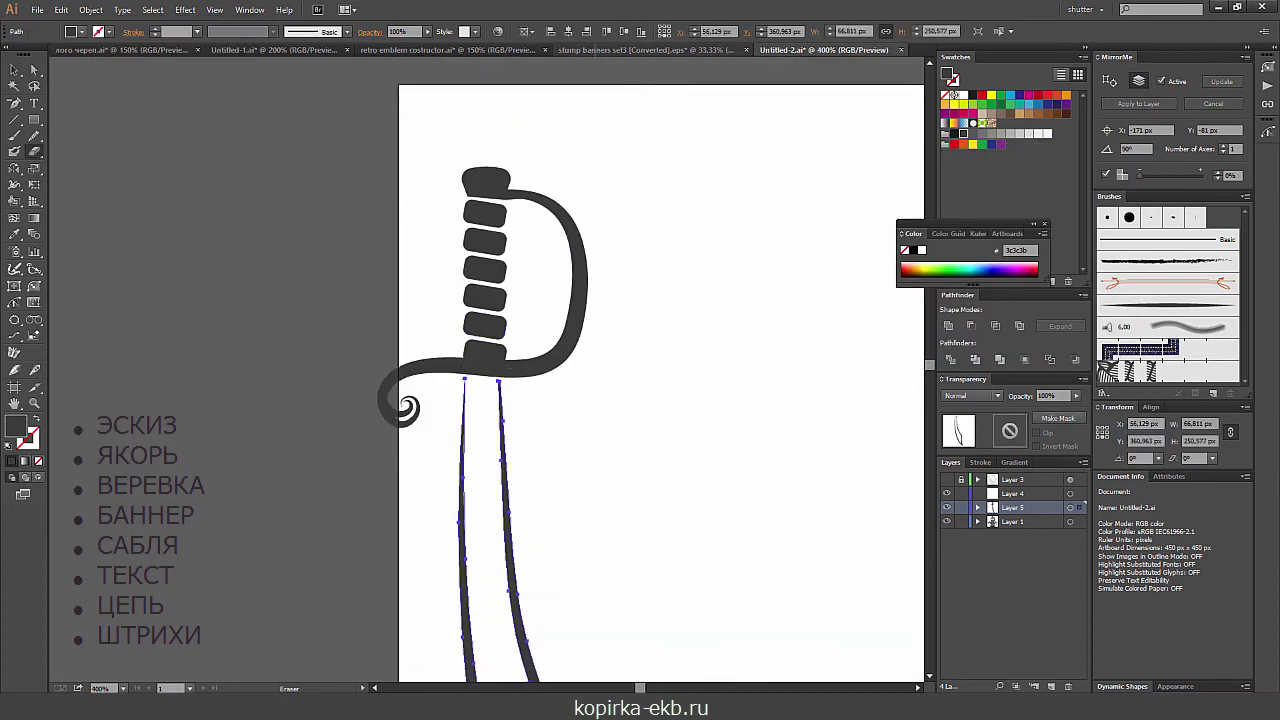
ctrl+click(407, 408)
key(ctrl+plus)
key(ctrl+plus)
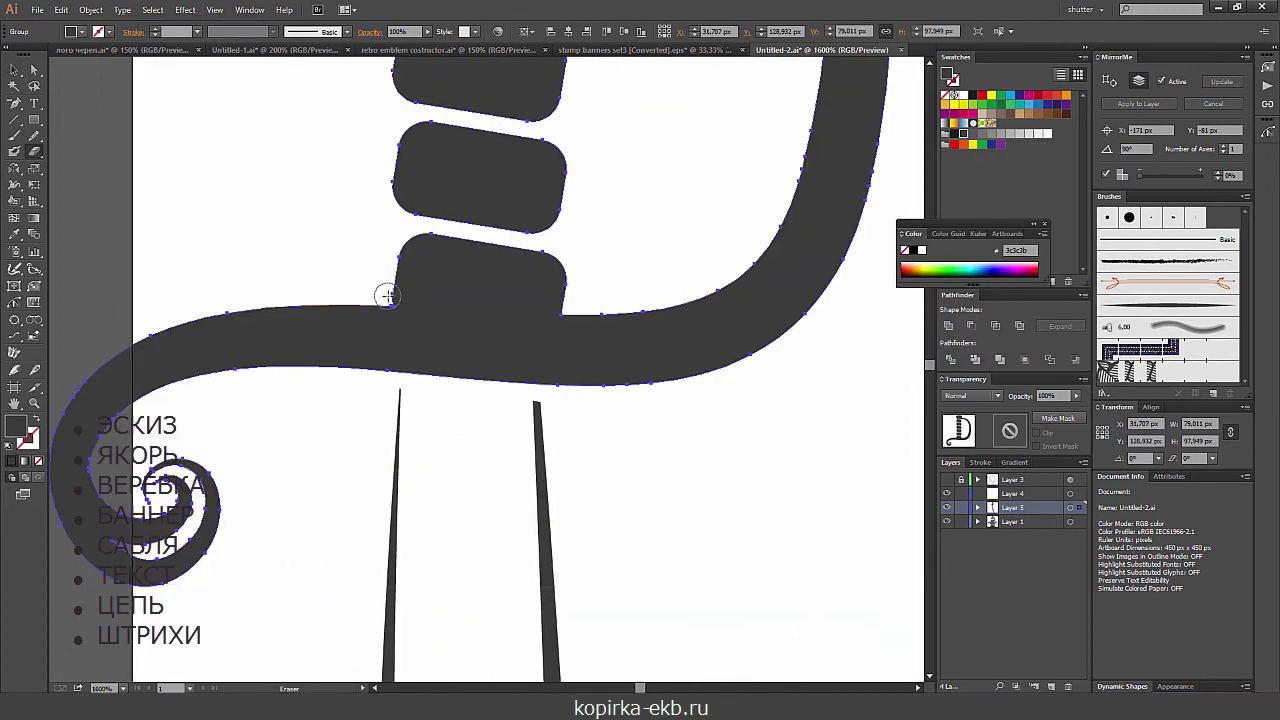
key(a)
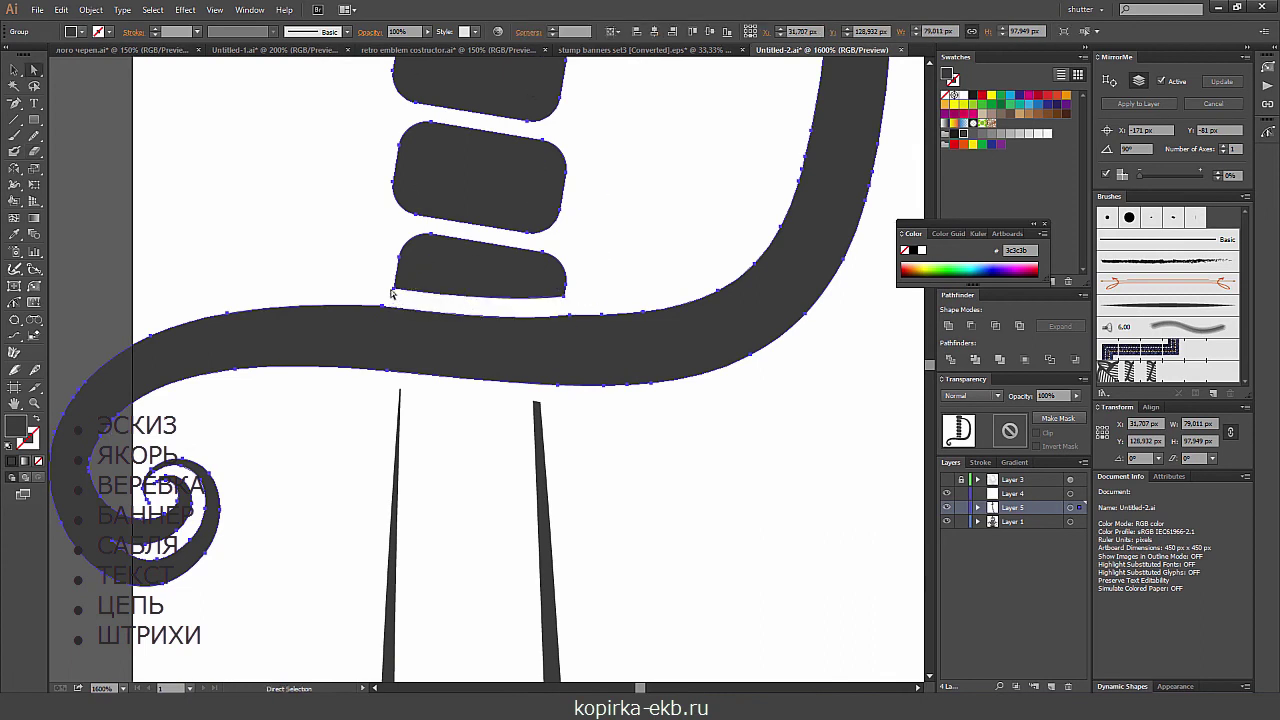
click(460, 312)
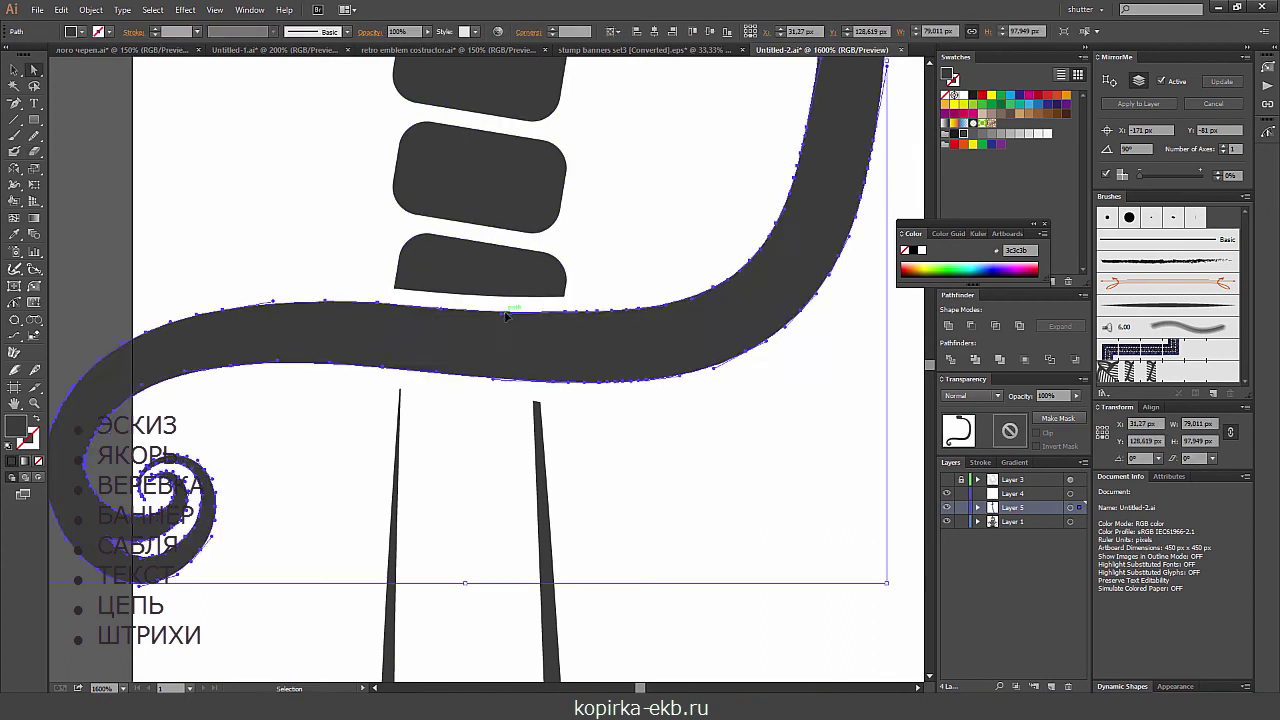
- Erase a thin gap separating the hilt's top cap from the guard
key(ctrl+0)
key(ctrl+plus)
key(ctrl+plus)
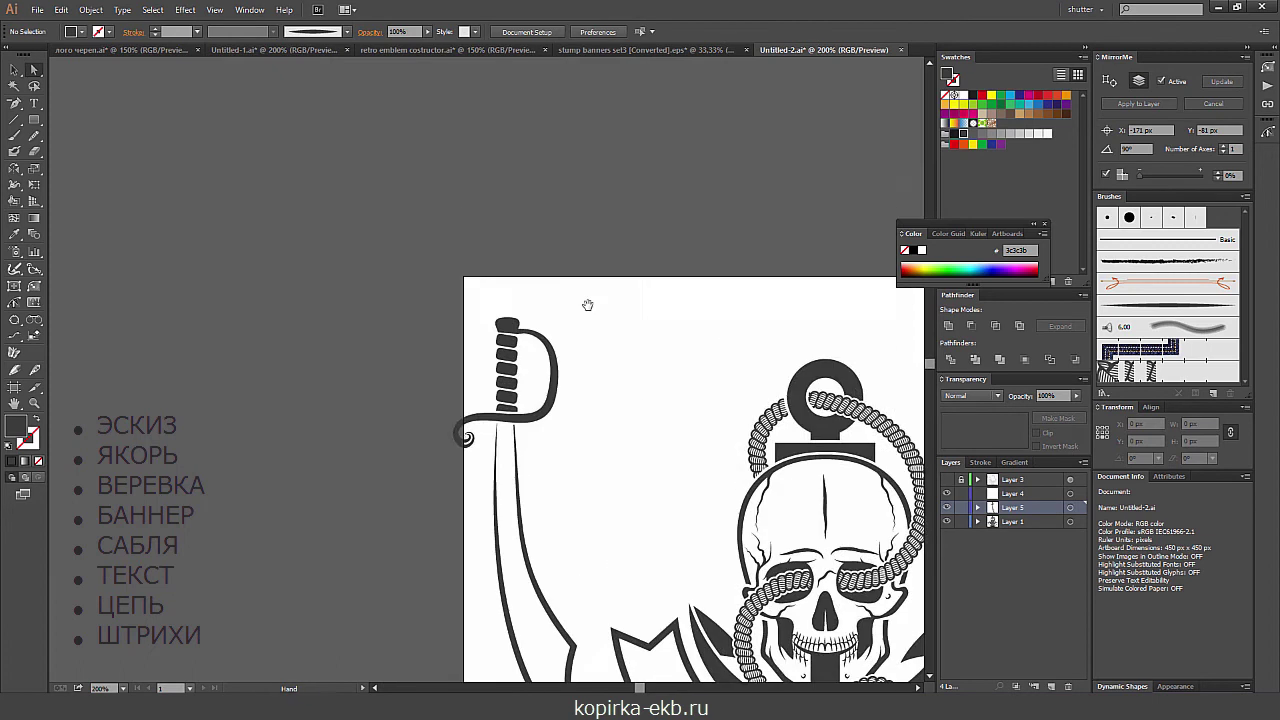
key(ctrl+plus)
key(ctrl+plus)
key(ctrl+plus)
ctrl+click(490, 366)
drag(554, 367, 590, 367)
key(v)
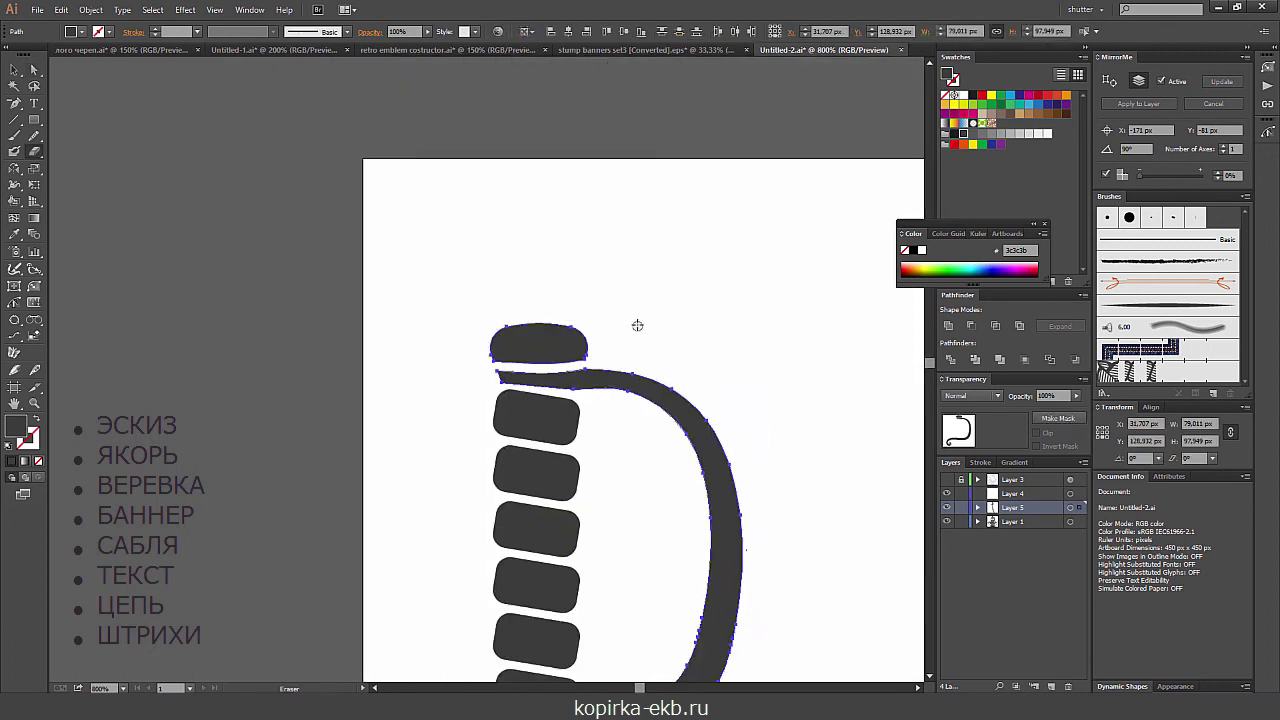
click(634, 323)
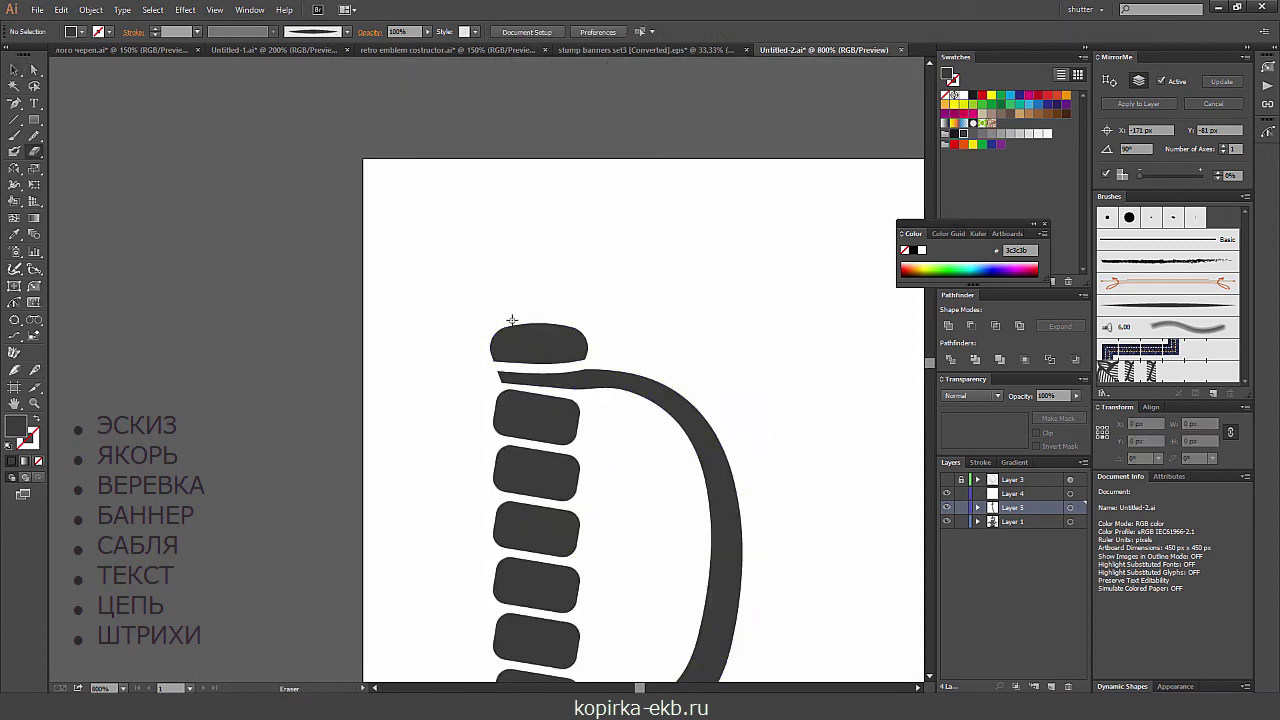
key(ctrl+minus)
key(ctrl+minus)
key(ctrl+minus)
key(ctrl+plus)
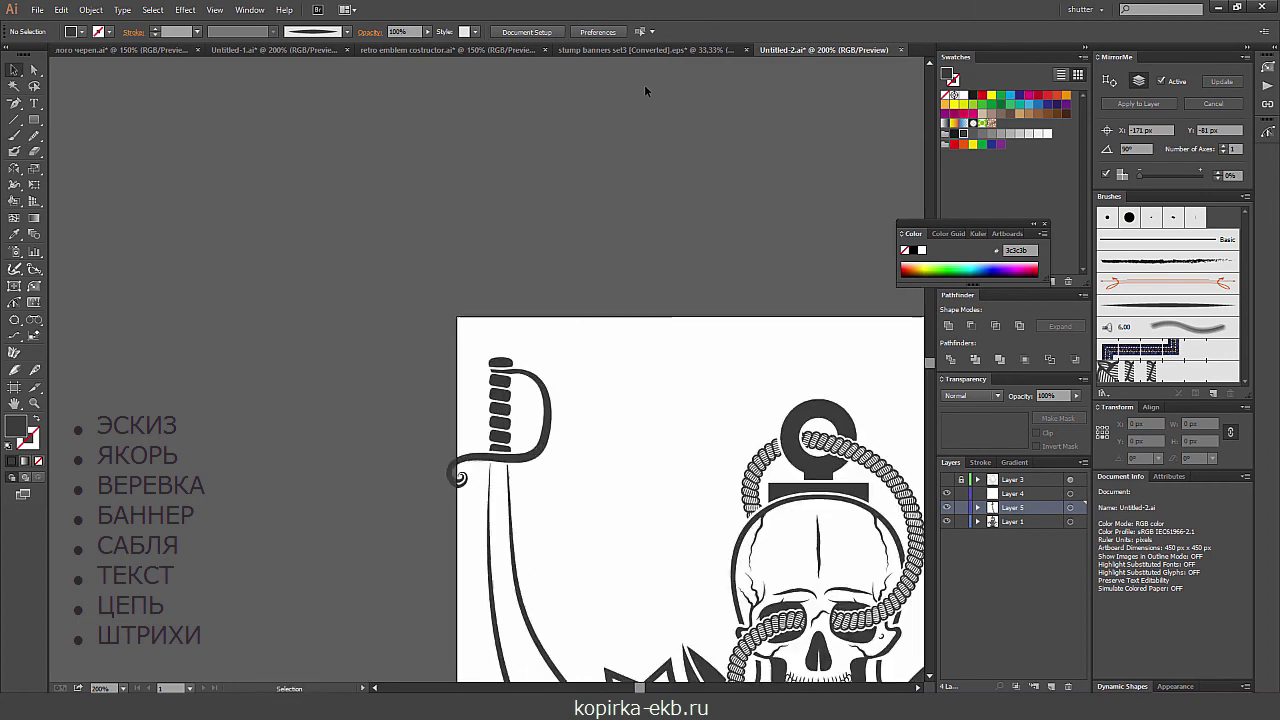
key(ctrl+plus)
scroll(640, 377, down, 5)
- Draw a curved Pen line down the blade with a 4 px tapered width profile
key(p)
click(516, 183)
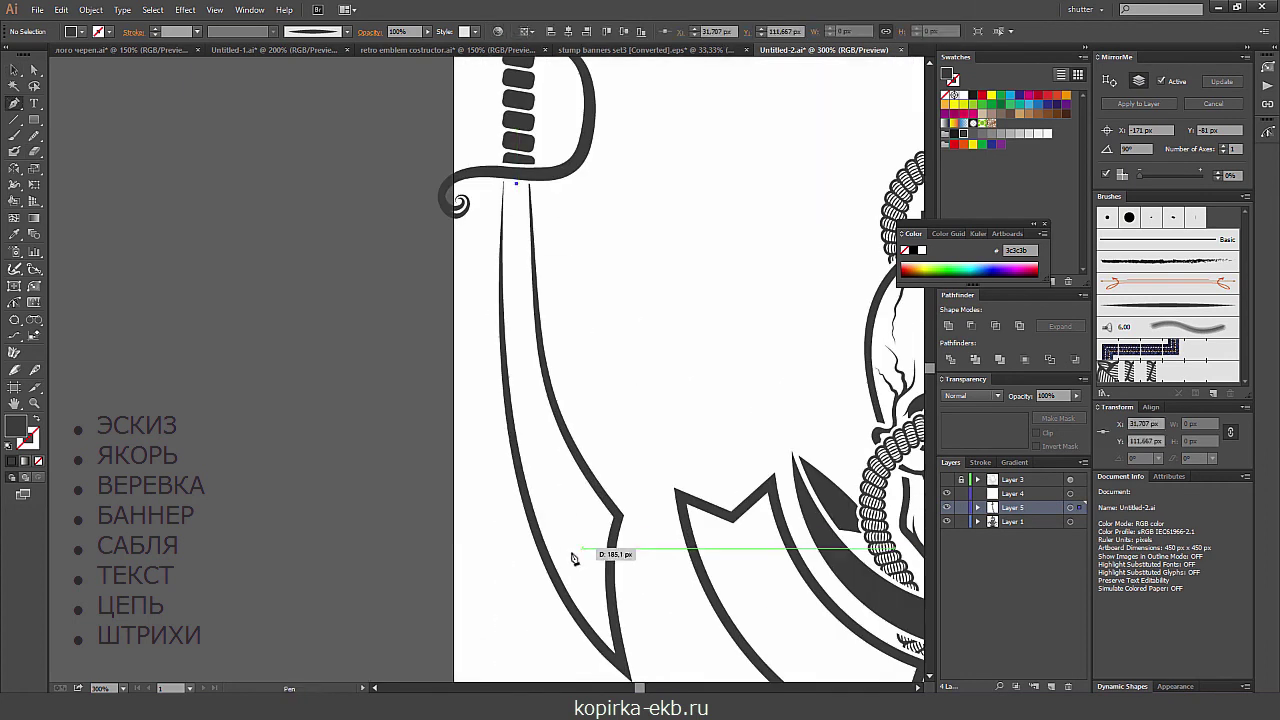
drag(670, 672, 673, 676)
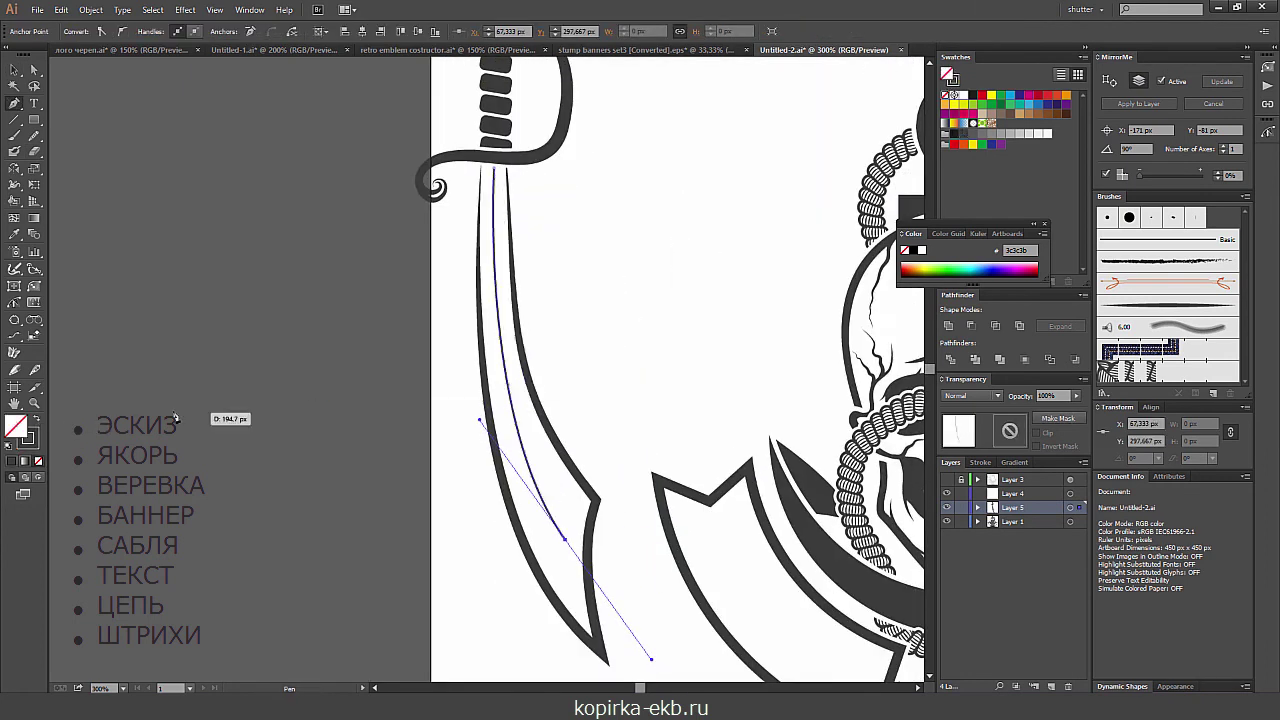
key(v)
click(245, 31)
click(225, 79)
click(156, 28)
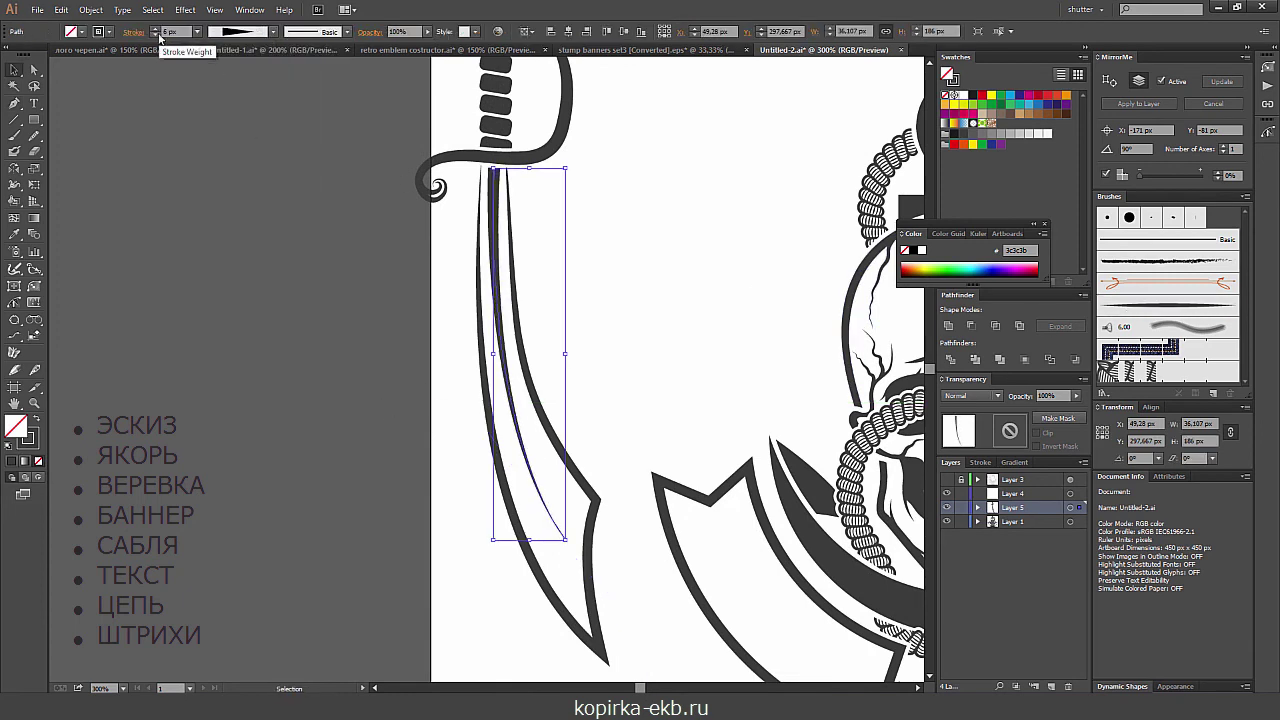
click(242, 245)
- Apply a tapered brush from the Brushes panel to the inner blade line
key(ctrl+plus)
key(ctrl+plus)
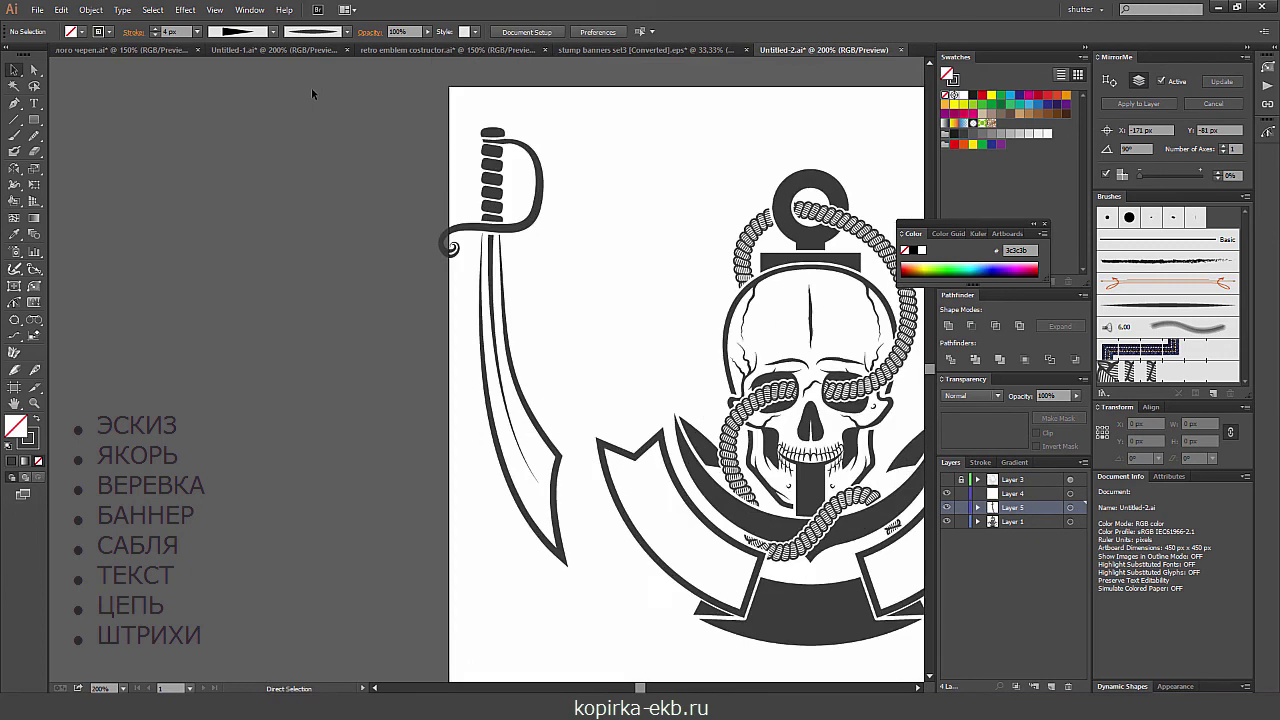
key(ctrl+plus)
click(492, 175)
click(1168, 305)
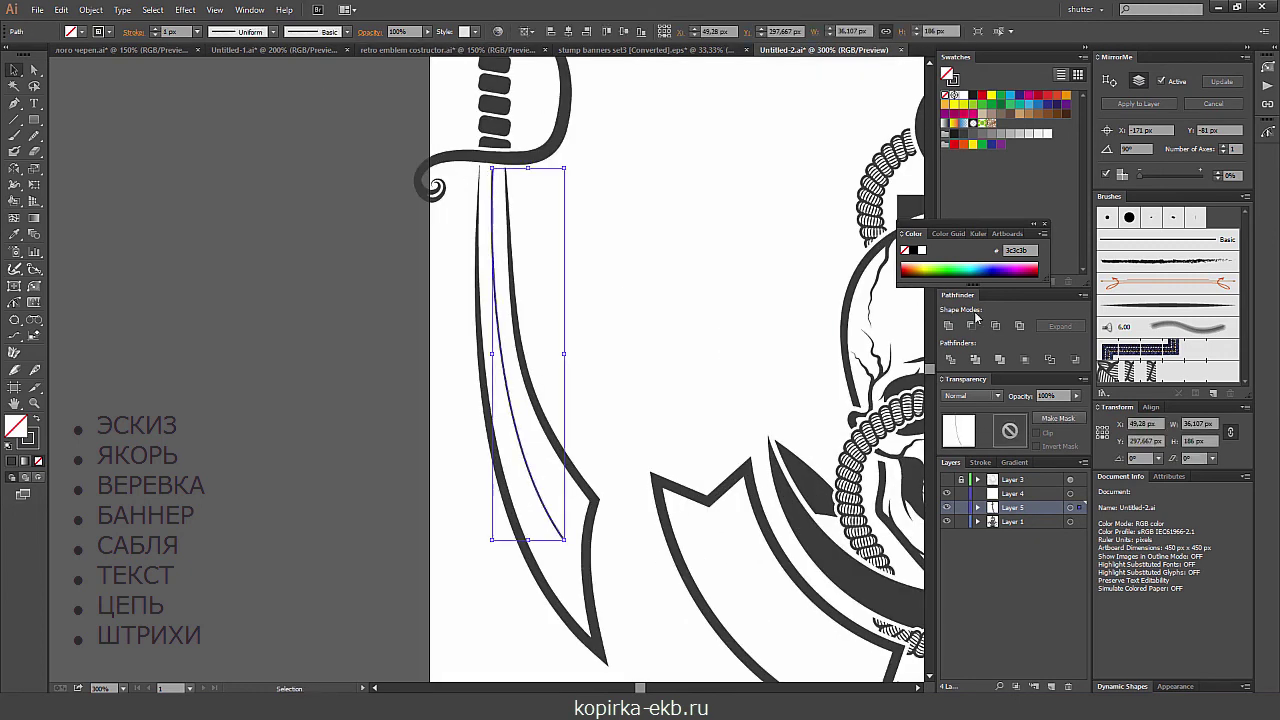
click(728, 62)
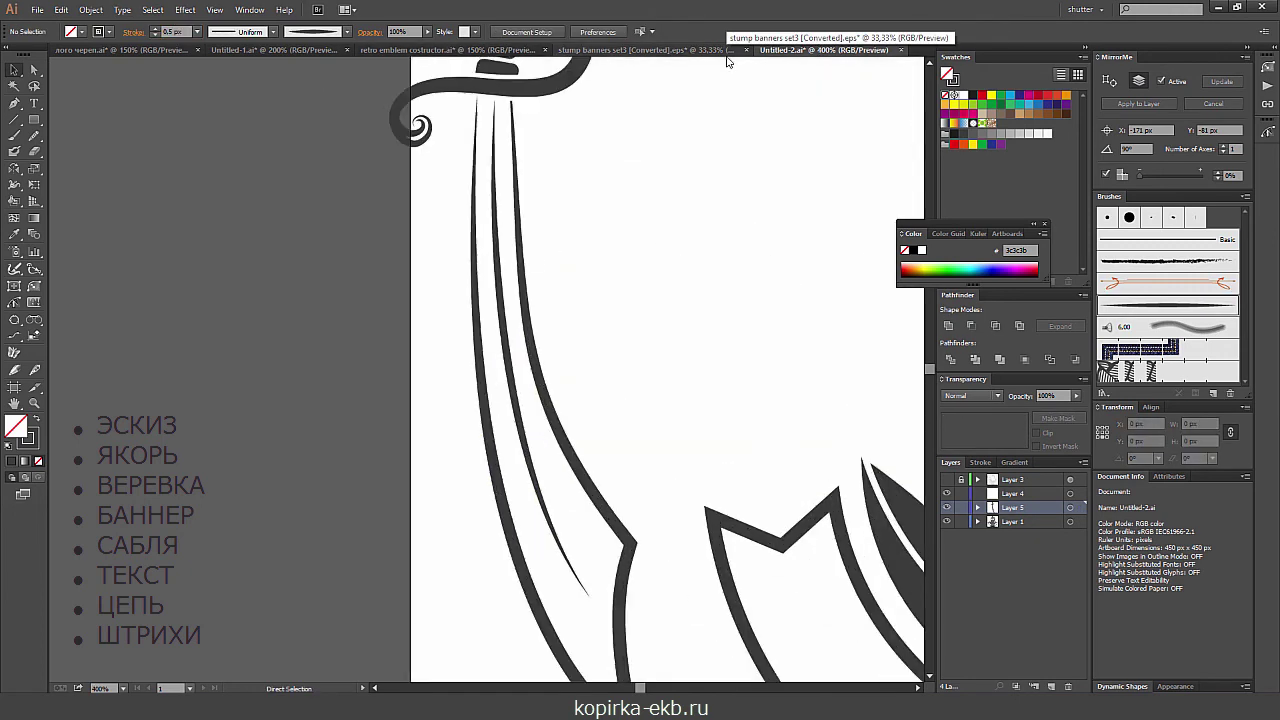
key(v)
key(ctrl+plus)
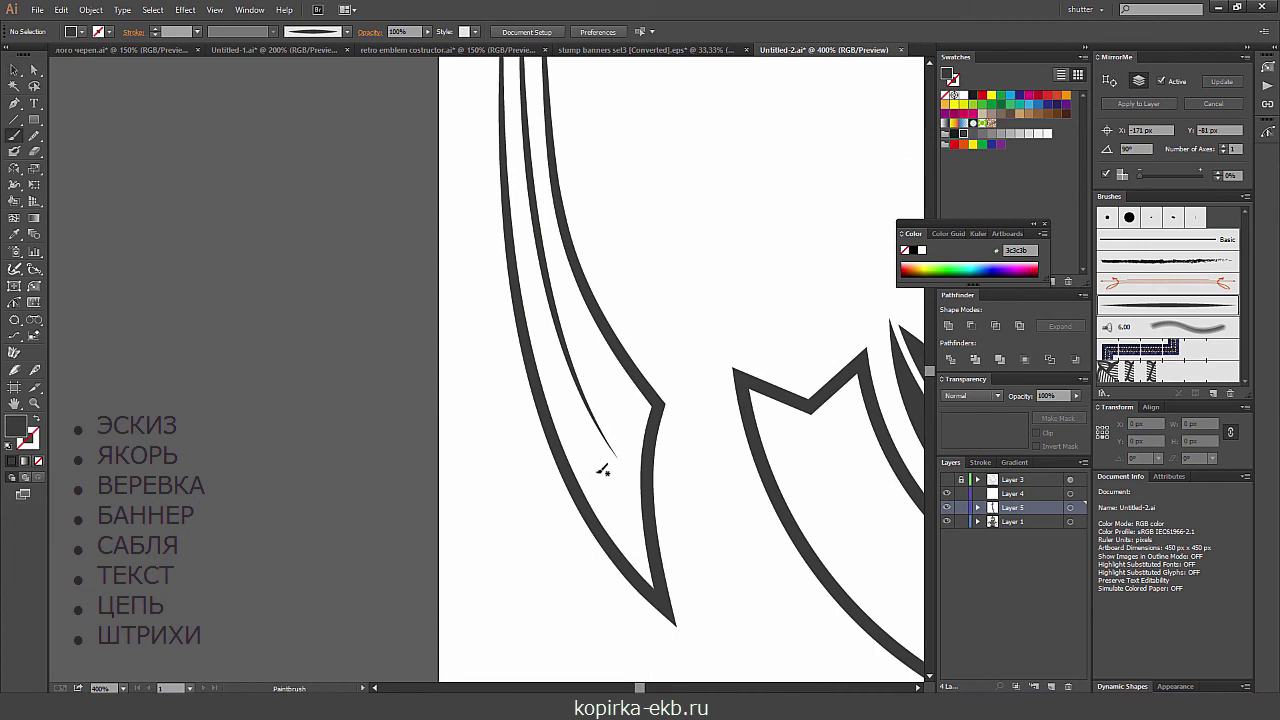
- Paint five short tapered hatch strokes across the blade tip, edges and inner line
key(b)
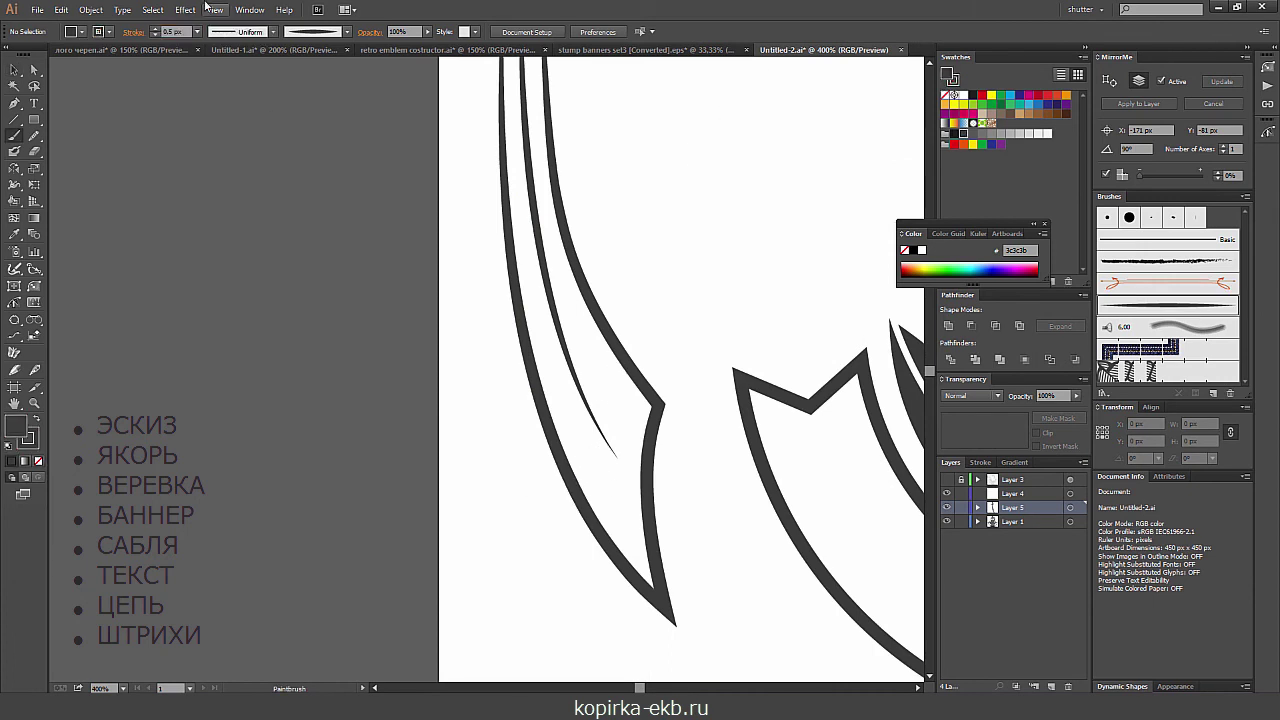
drag(600, 488, 555, 515)
key(v)
click(494, 357)
key(b)
drag(678, 545, 632, 532)
drag(553, 390, 504, 400)
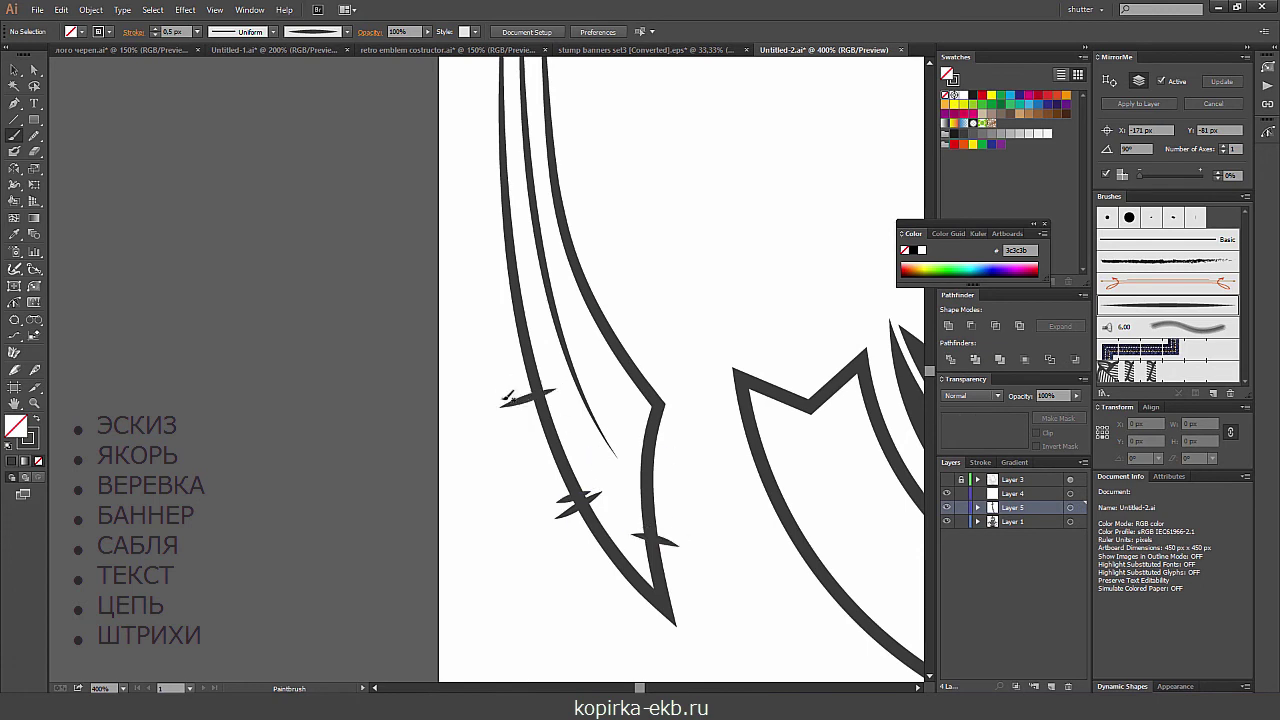
drag(612, 306, 614, 304)
drag(553, 372, 526, 390)
- Select the hatch strokes and erase or trim them down to short notches
key(v)
click(518, 362)
click(512, 390)
shift+click(576, 503)
shift+click(655, 540)
shift+click(601, 317)
key(shift+e)
drag(495, 406, 528, 400)
drag(550, 490, 571, 514)
drag(645, 545, 677, 523)
drag(592, 328, 620, 306)
key(v)
click(694, 191)
- Paint two more short hatch strokes on the upper blade
key(ctrl+0)
scroll(686, 297, up, 5)
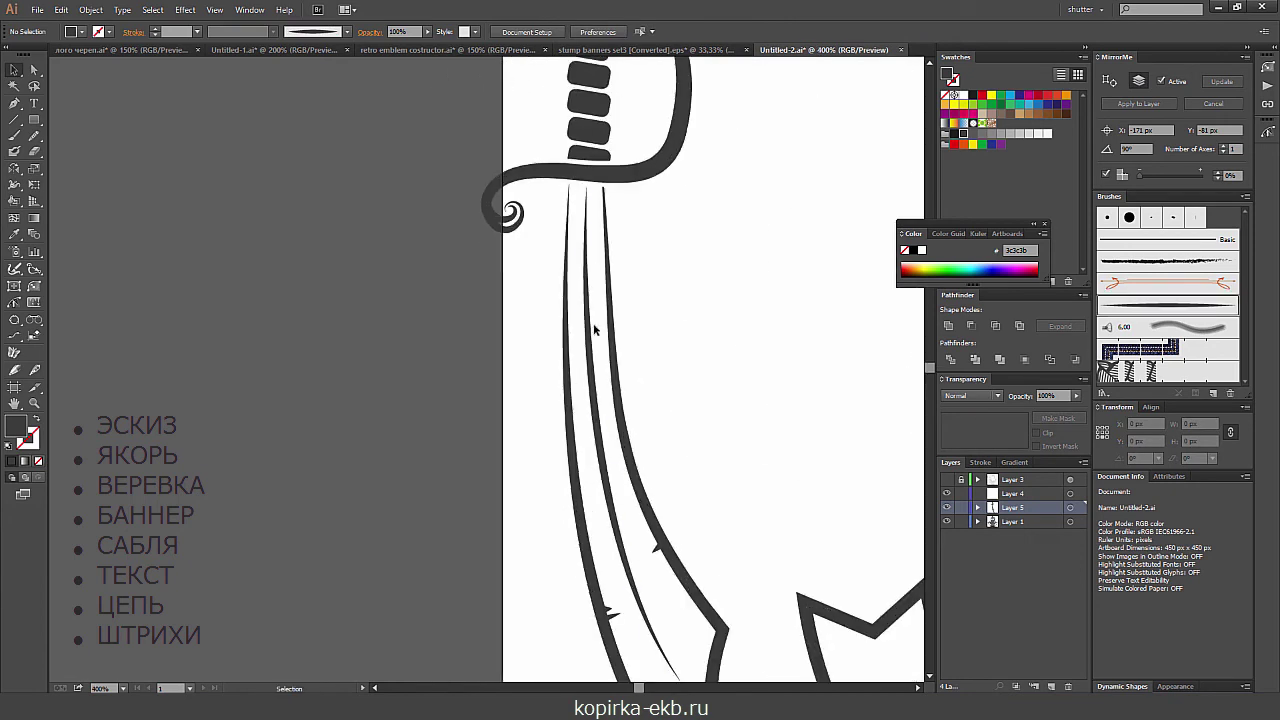
key(b)
drag(545, 361, 580, 357)
drag(603, 302, 620, 300)
key(v)
shift+click(560, 360)
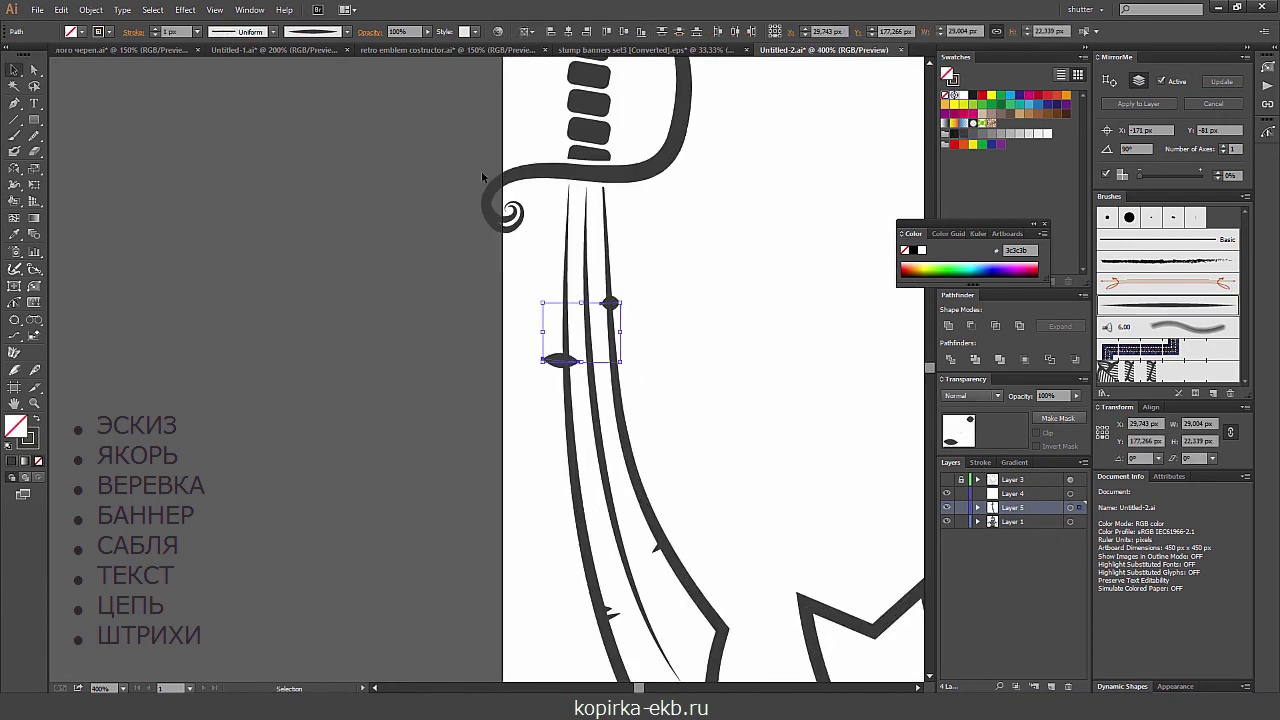
click(640, 305)
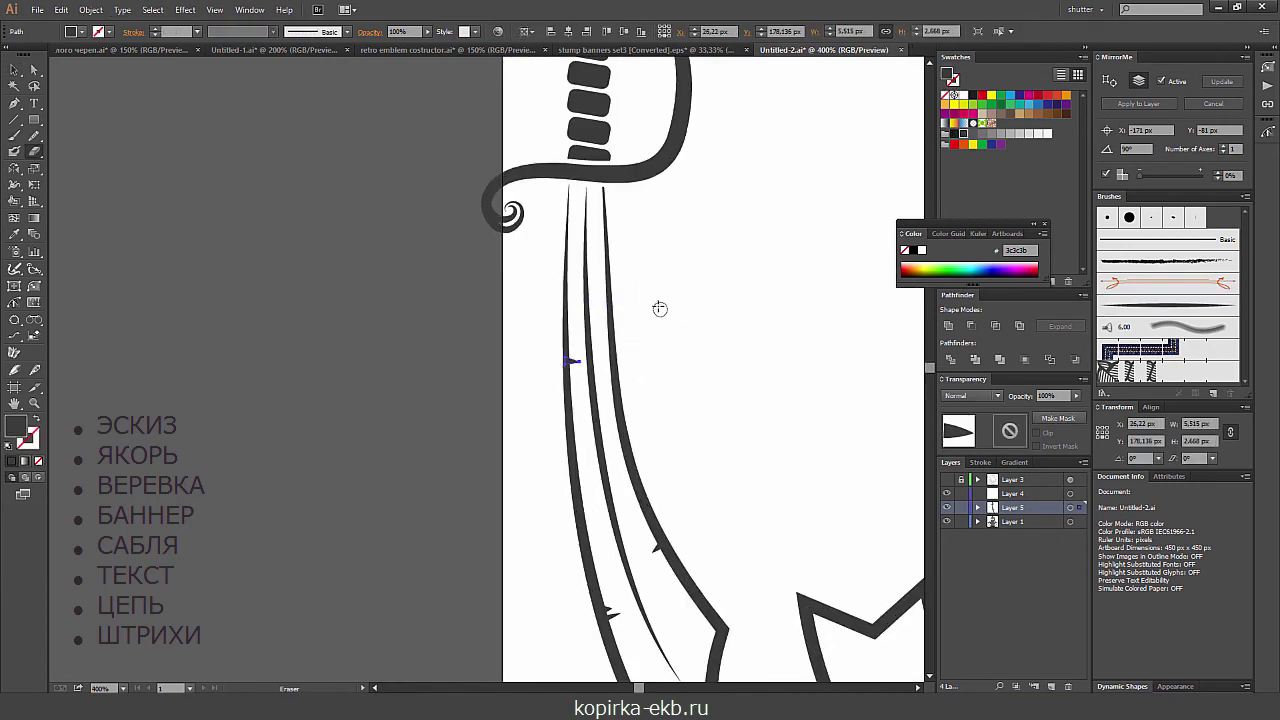
key(ctrl+minus)
key(ctrl+minus)
key(ctrl+minus)
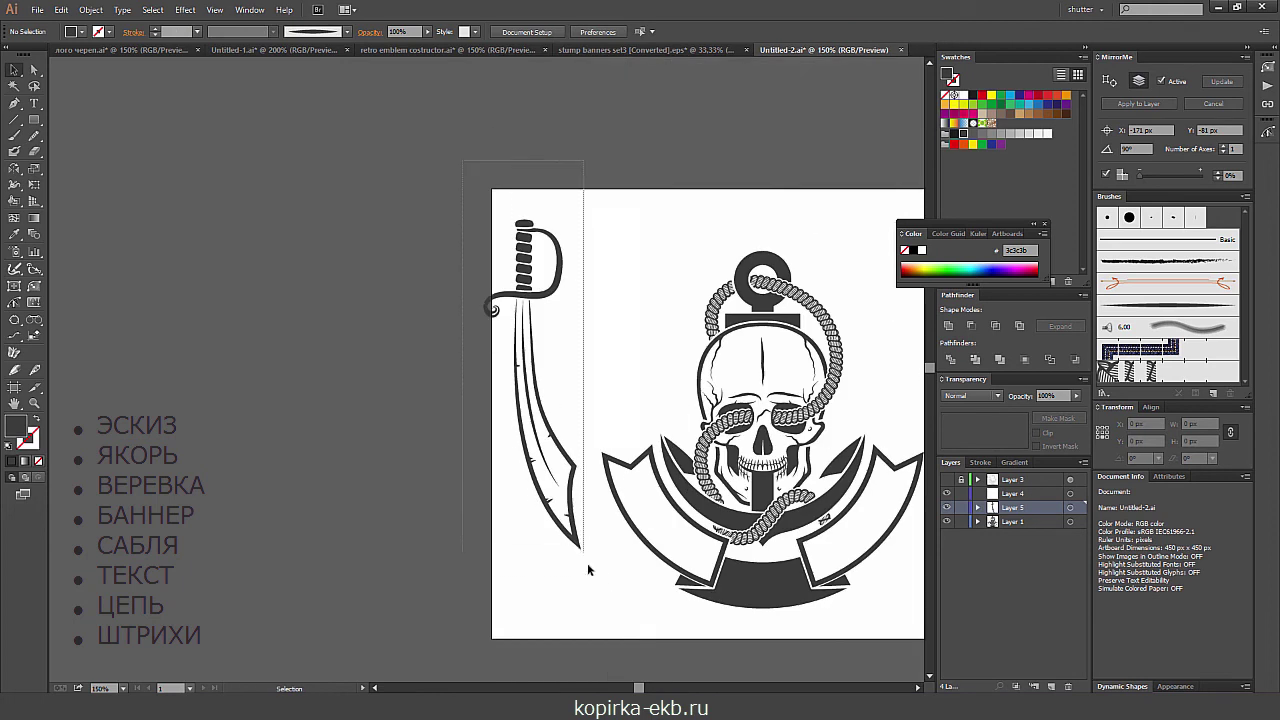
- Merge the selected blade shapes into a single path
drag(566, 518, 587, 563)
click(958, 323)
click(712, 175)
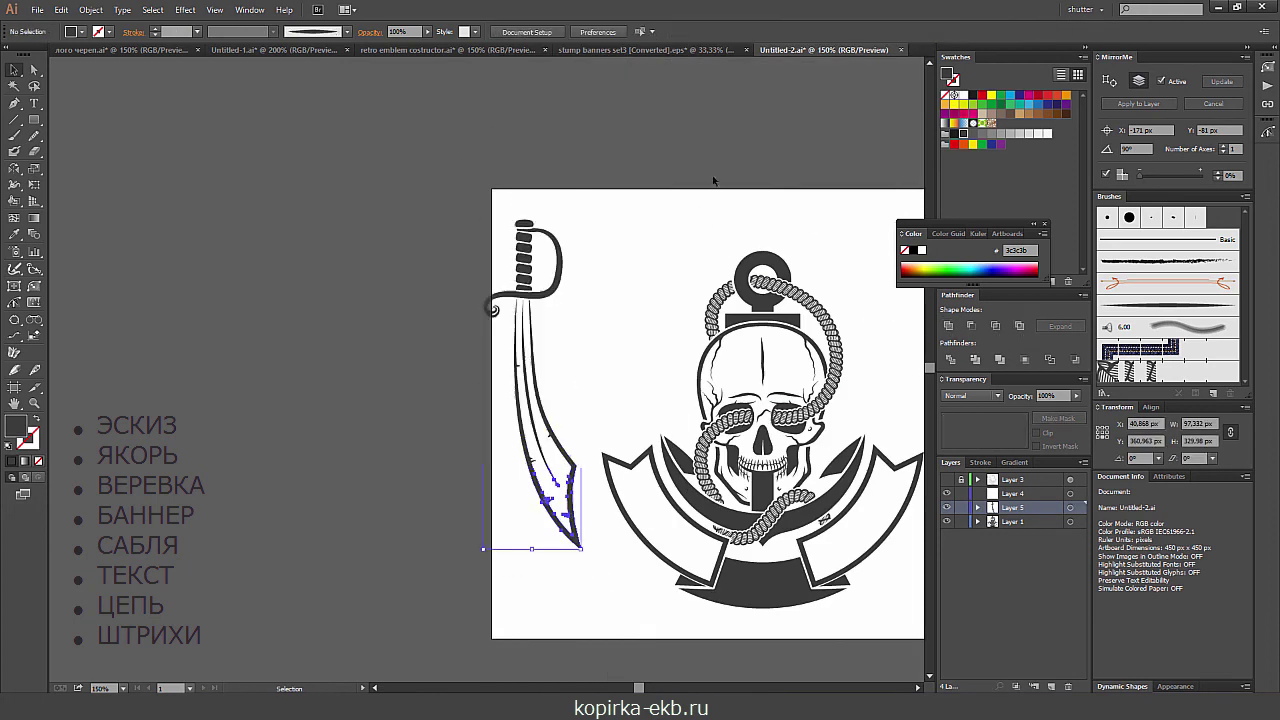
drag(455, 193, 530, 226)
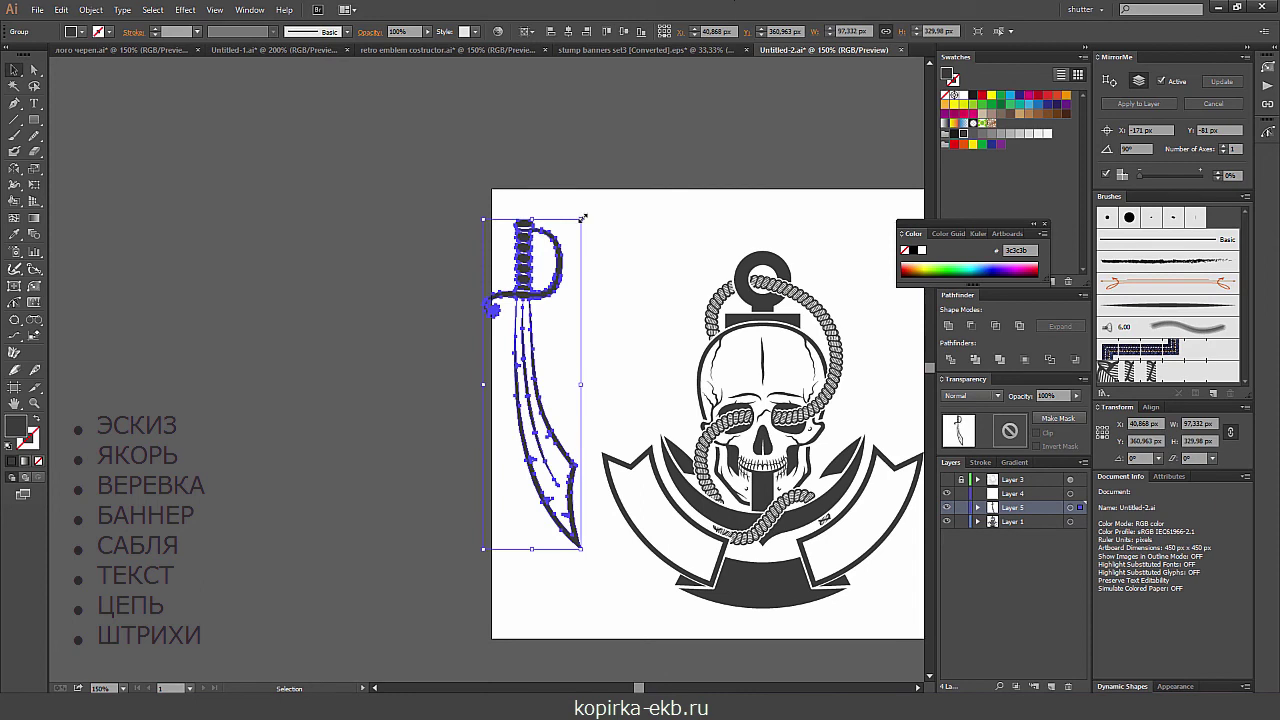
click(626, 109)
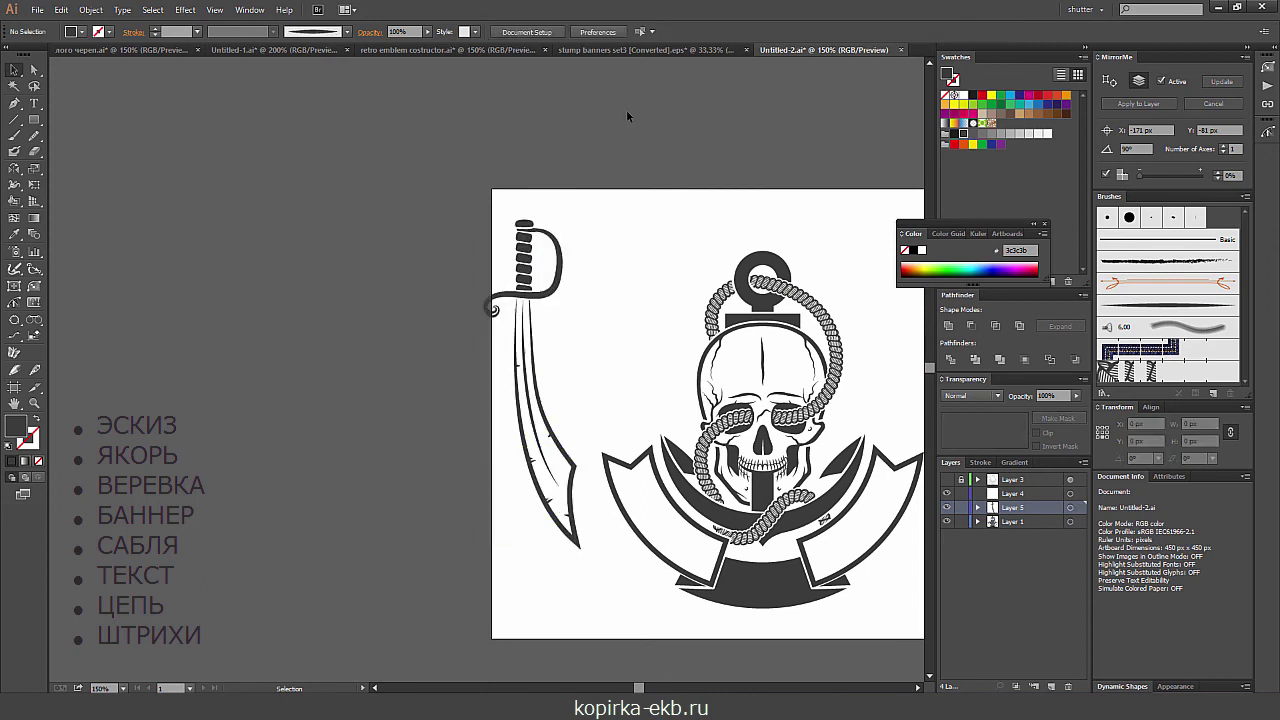
- Reflect the blade horizontally via Transform > Reflect and move it left under the hilt
key(ctrl+plus)
drag(643, 246, 683, 302)
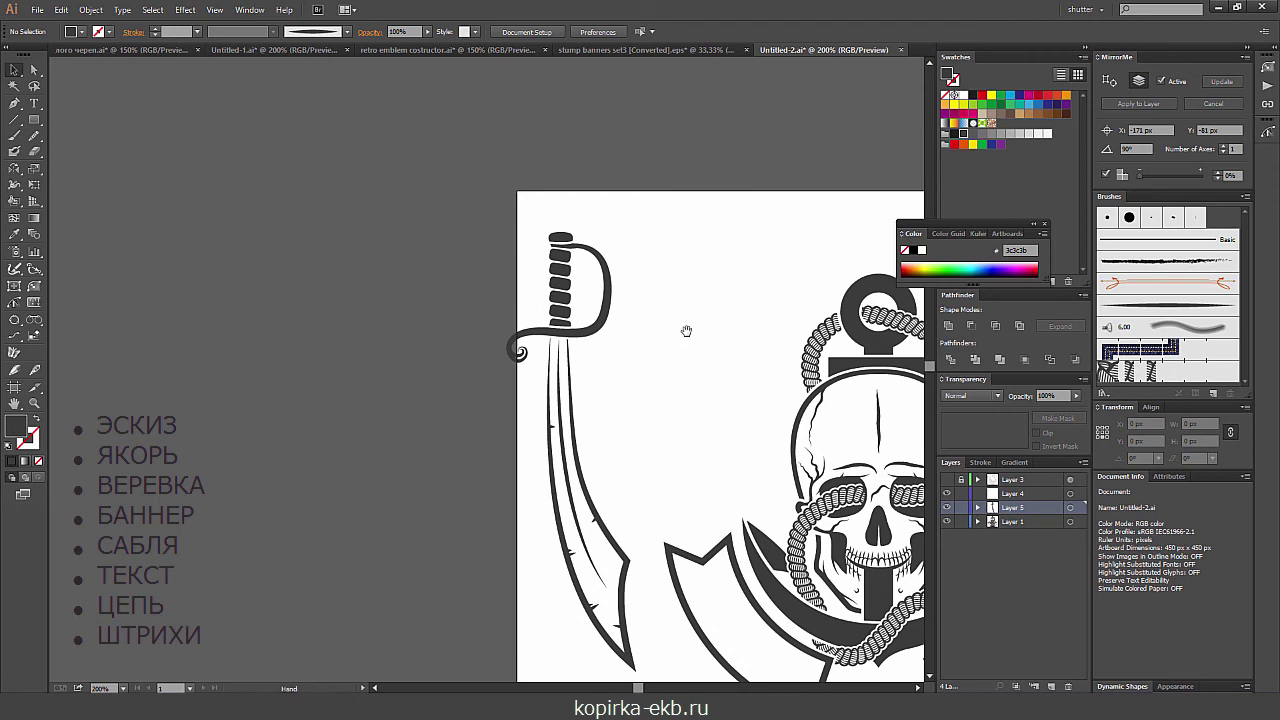
drag(686, 331, 725, 202)
click(668, 532)
right_click(597, 222)
click(581, 235)
click(665, 458)
right_click(612, 280)
mouse_move(656, 440)
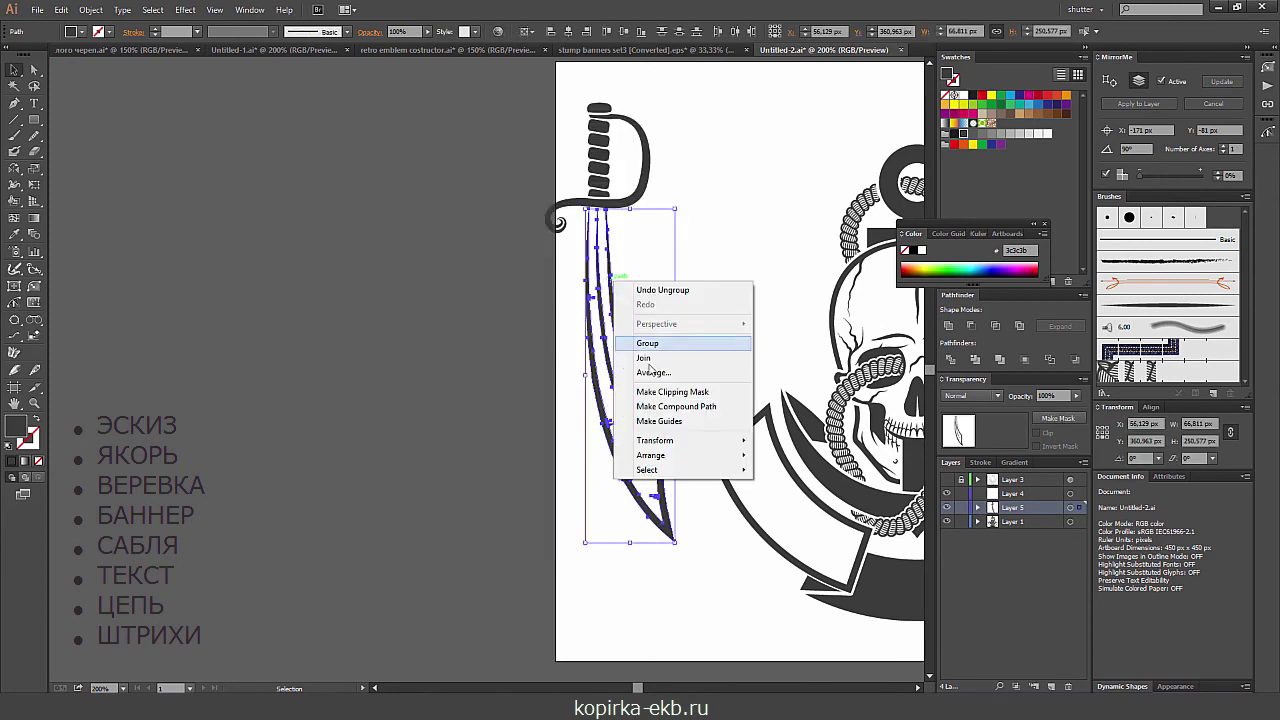
click(570, 489)
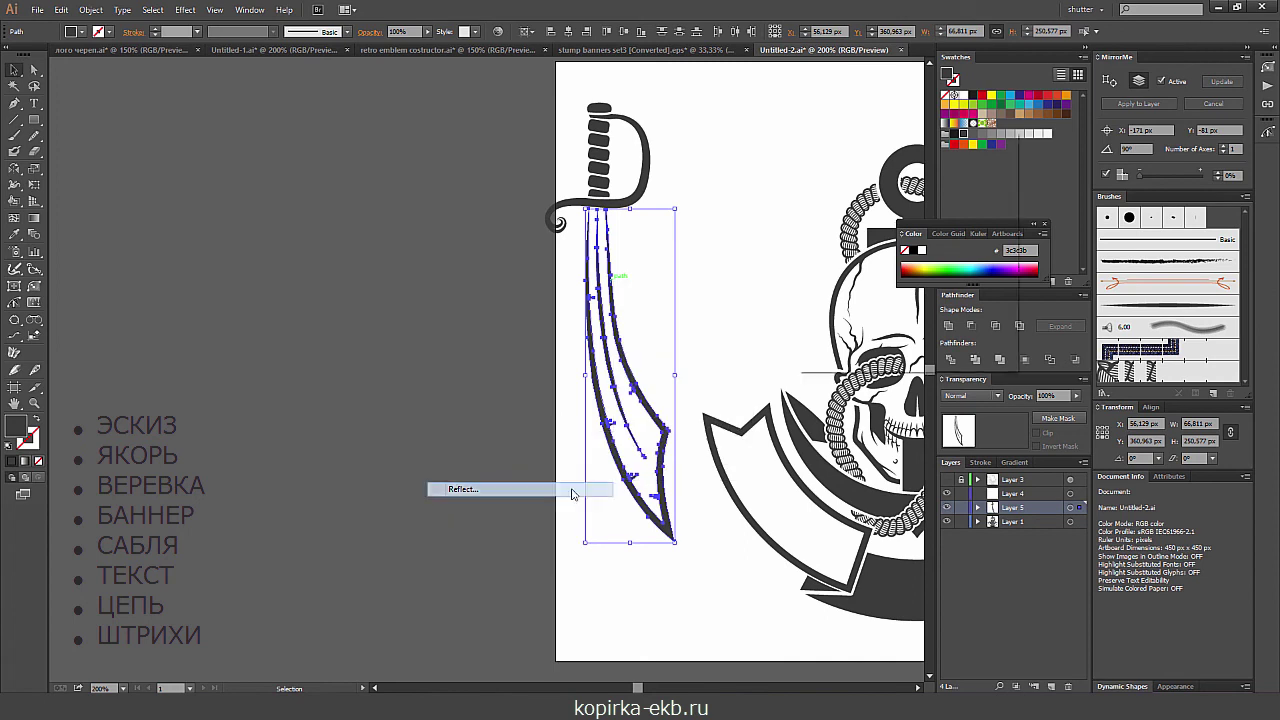
click(924, 342)
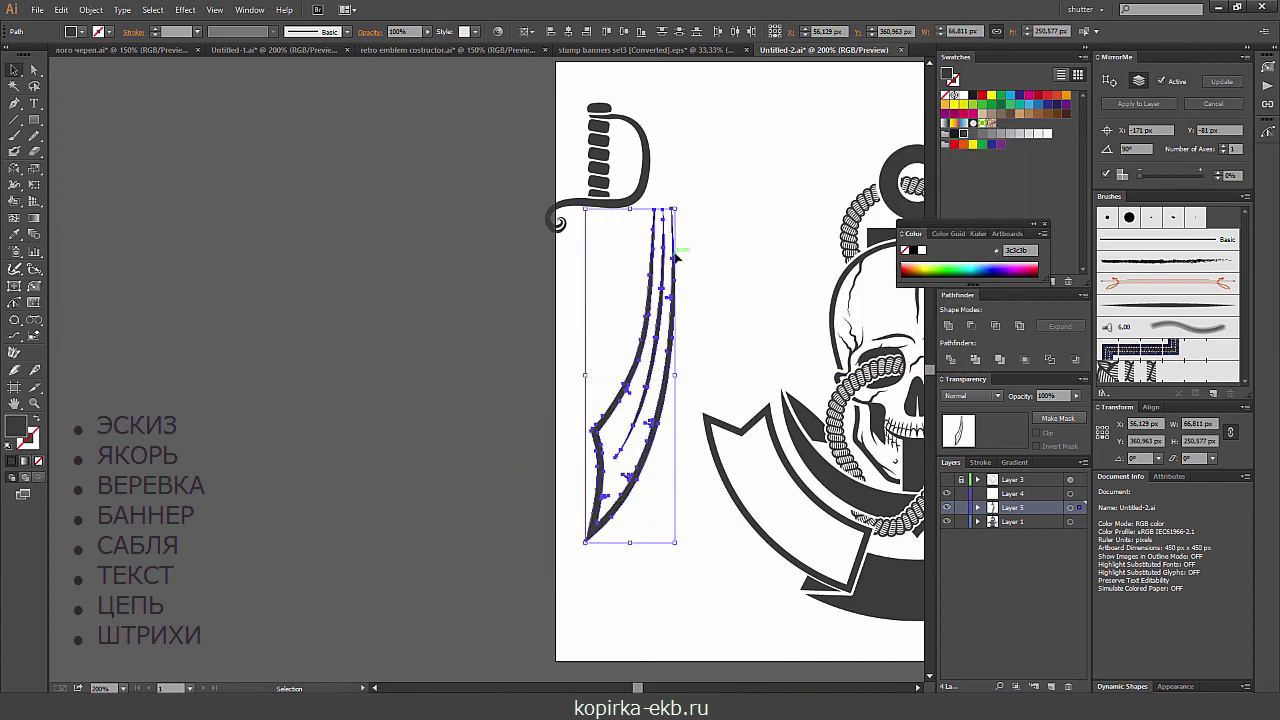
drag(668, 262, 606, 266)
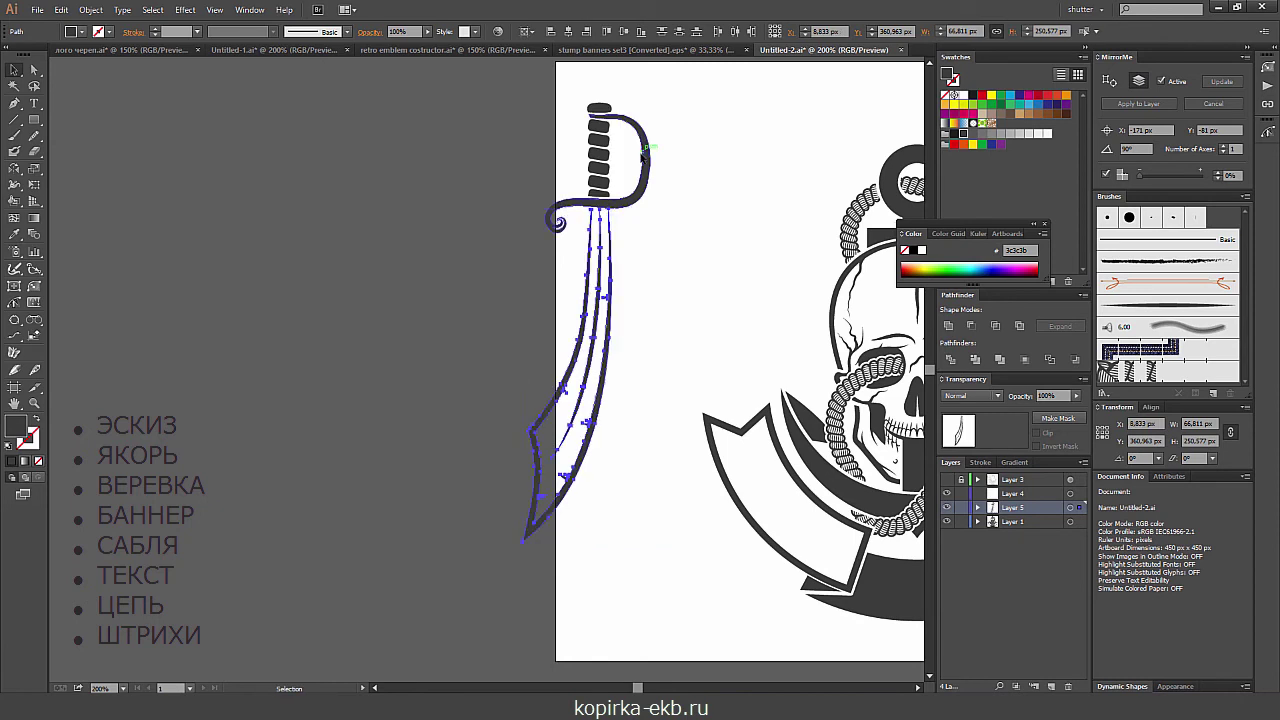
- Align the blade with the hilt guard, widening it and nudging it 2 px left
key(ctrl+plus)
scroll(745, 323, down, 2)
scroll(740, 300, up, 3)
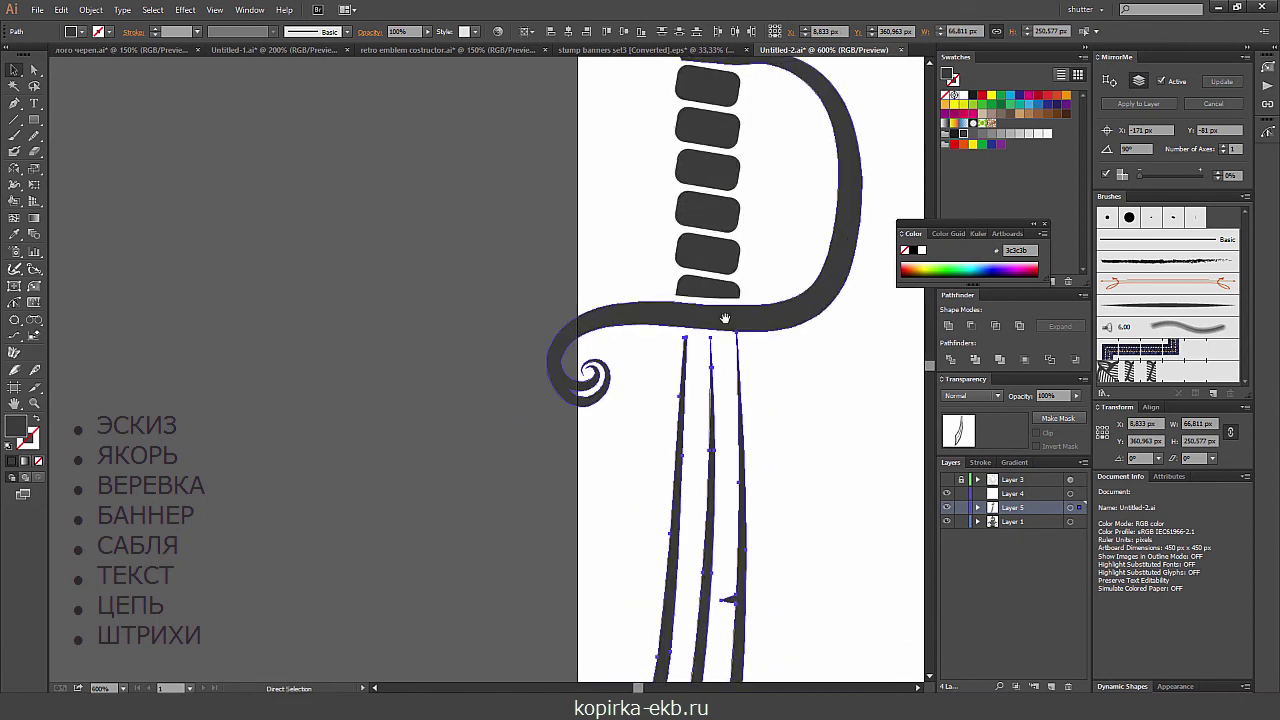
drag(740, 372, 732, 372)
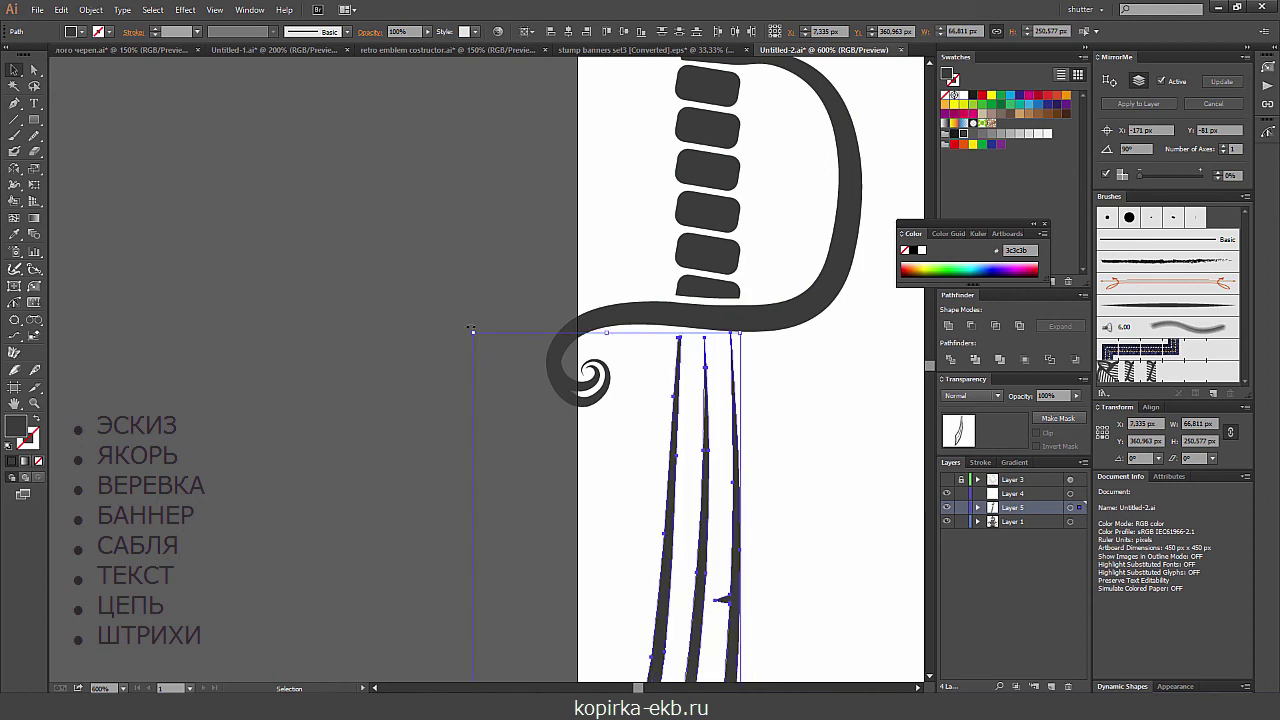
drag(472, 328, 483, 330)
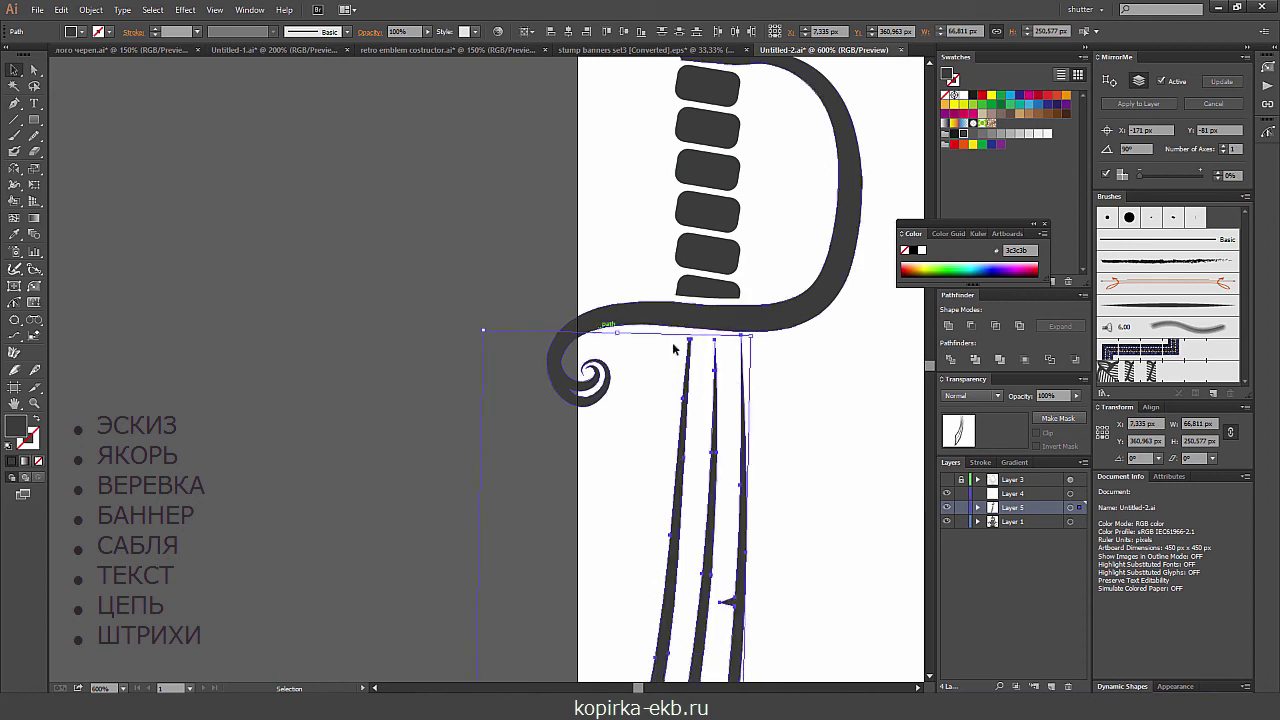
key(Left)
key(Left)
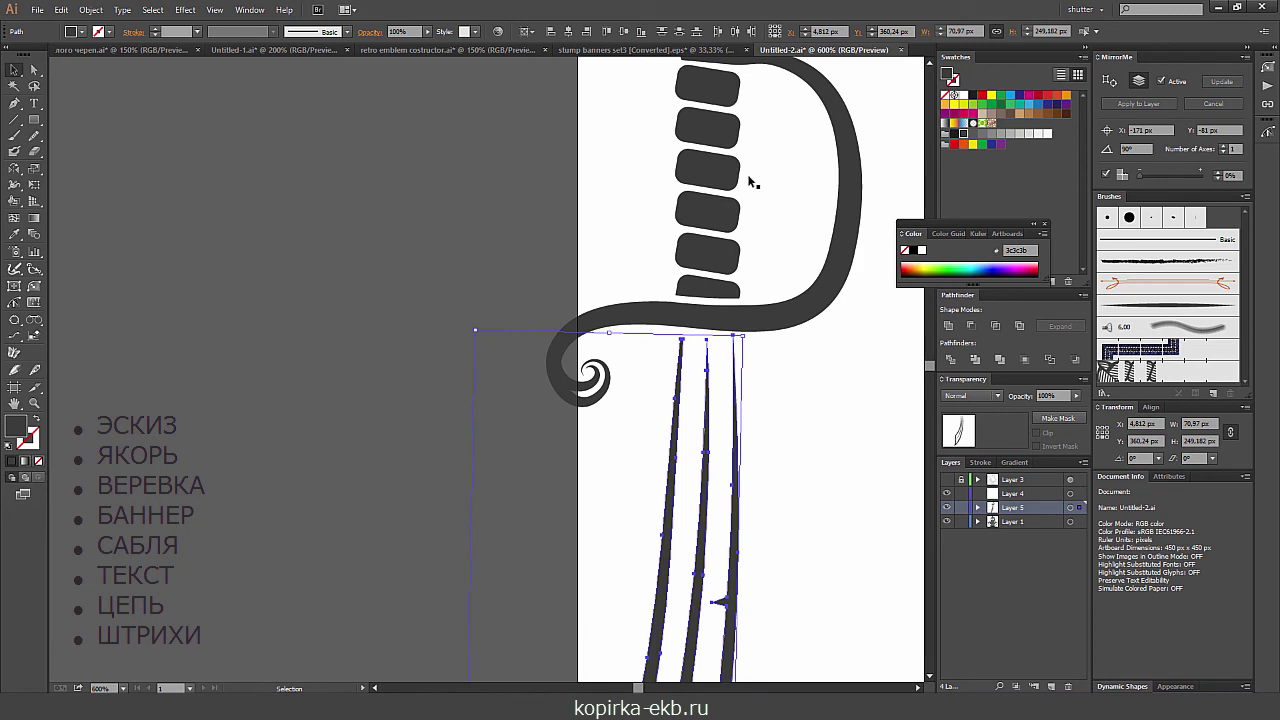
key(ctrl+minus)
key(ctrl+minus)
key(ctrl+minus)
key(ctrl+minus)
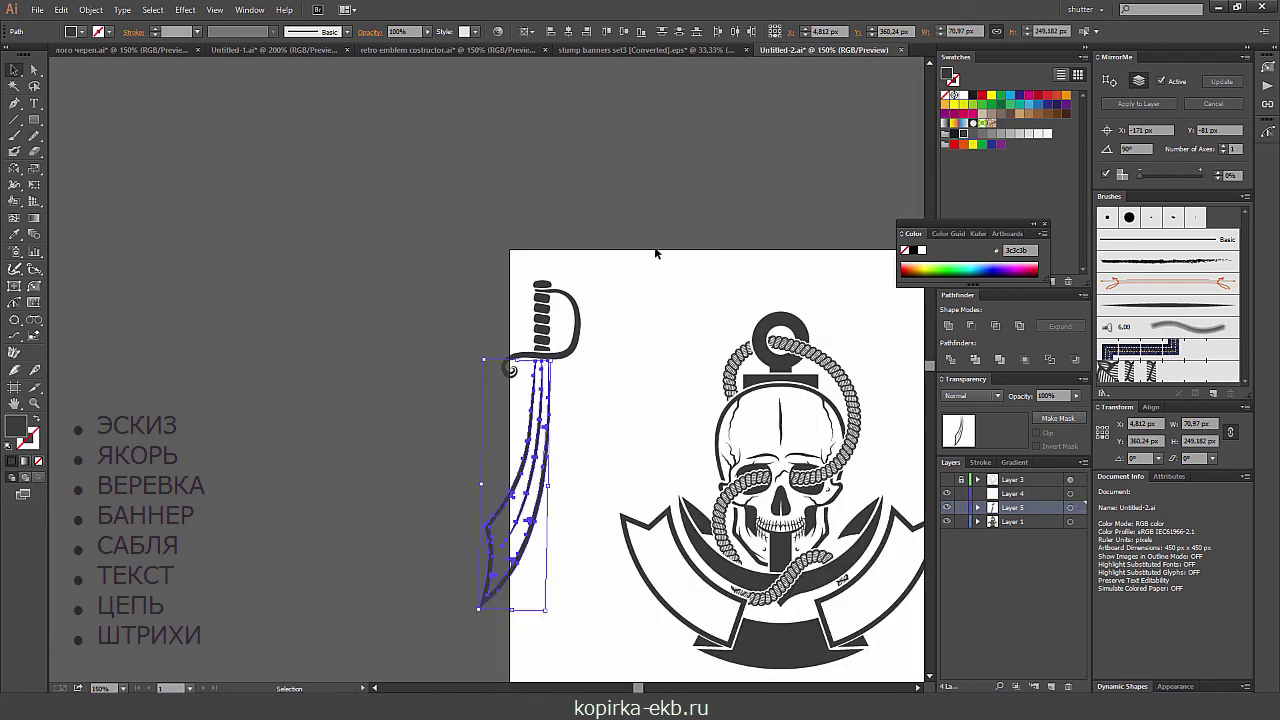
- Group hilt and blade, rotate the sabre horizontal and drag it across the skull
drag(656, 253, 596, 620)
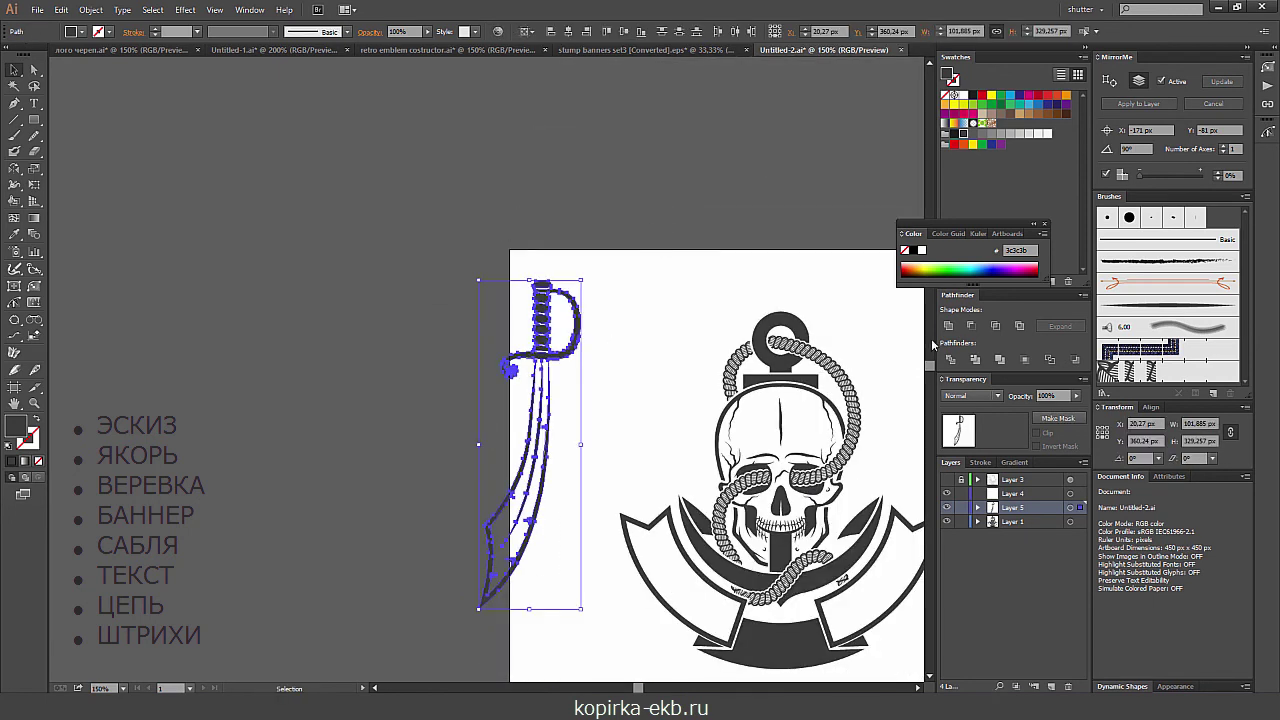
key(ctrl+g)
drag(587, 273, 700, 500)
drag(670, 455, 850, 440)
- Reflect the sabre across the vertical axis and rotate it clockwise so the blade dips right
scroll(600, 450, right, 5)
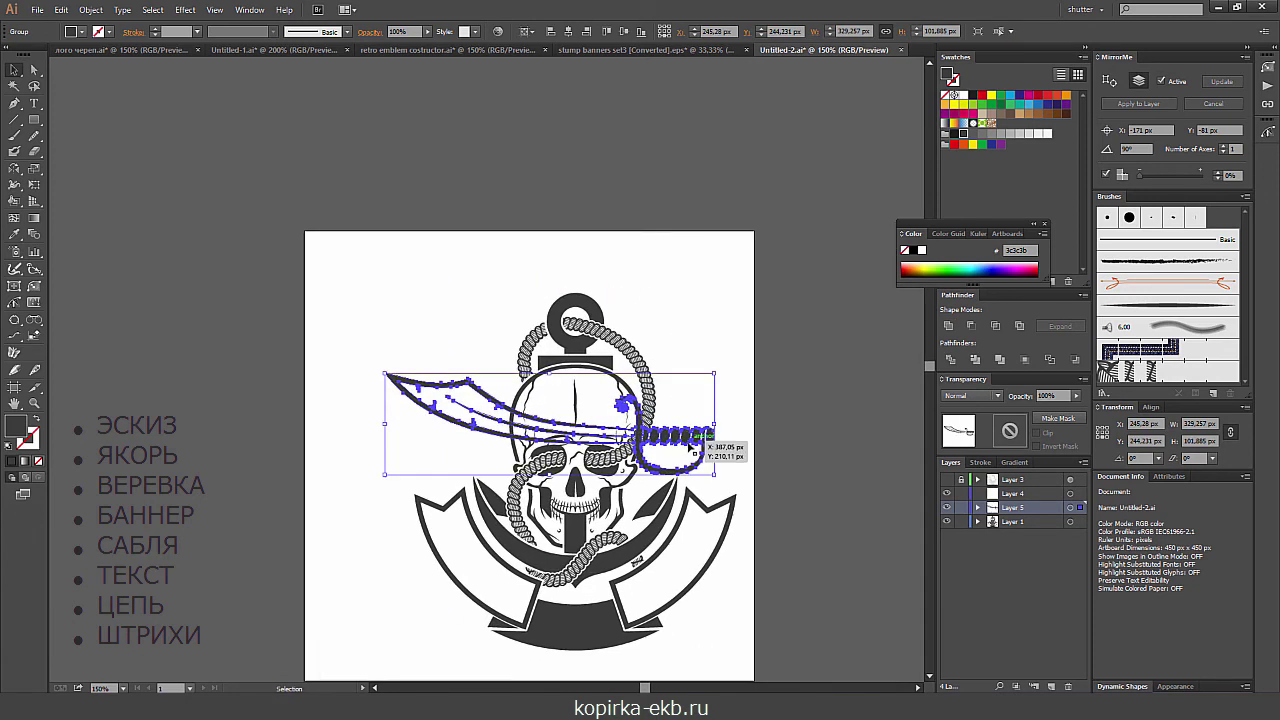
right_click(605, 397)
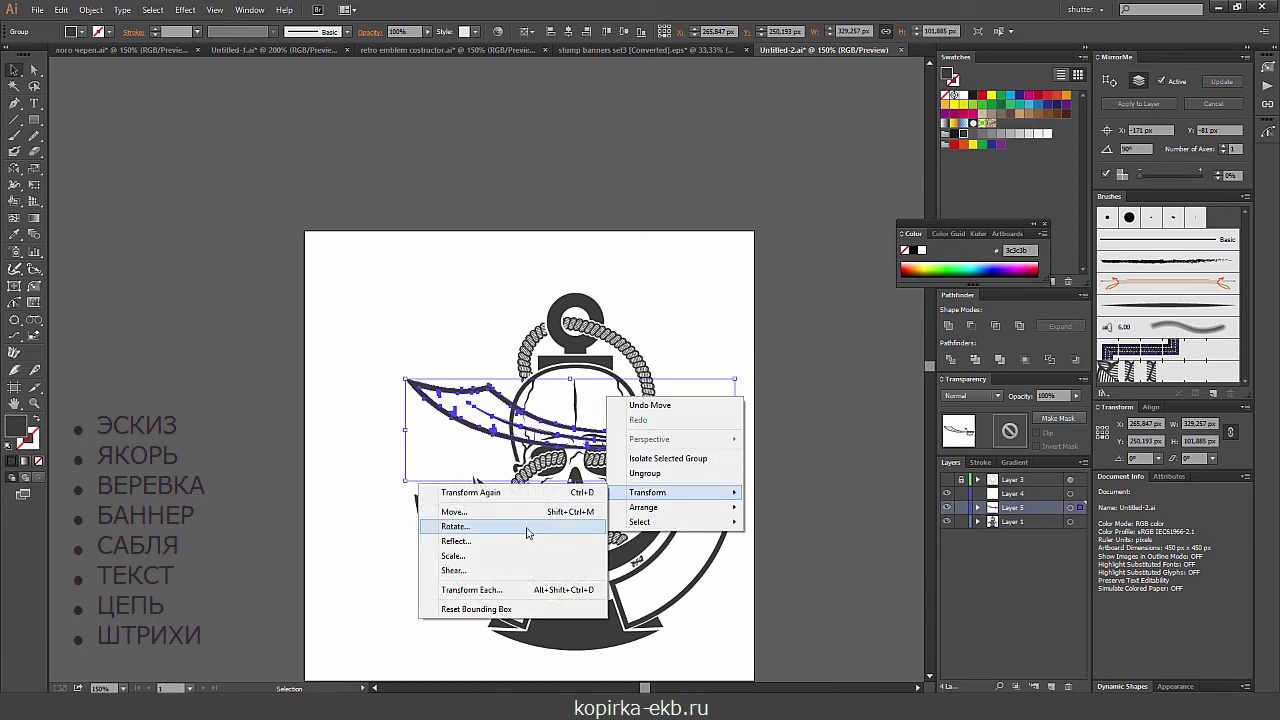
click(455, 541)
click(914, 340)
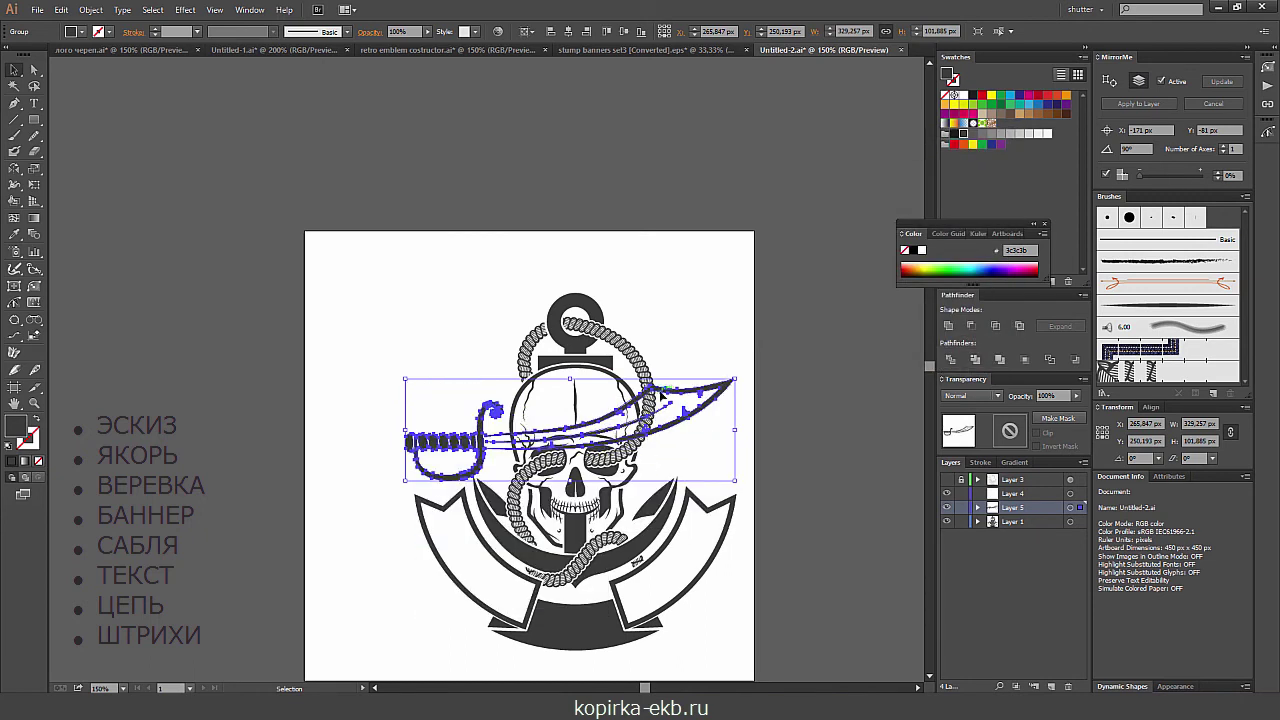
drag(739, 373, 738, 425)
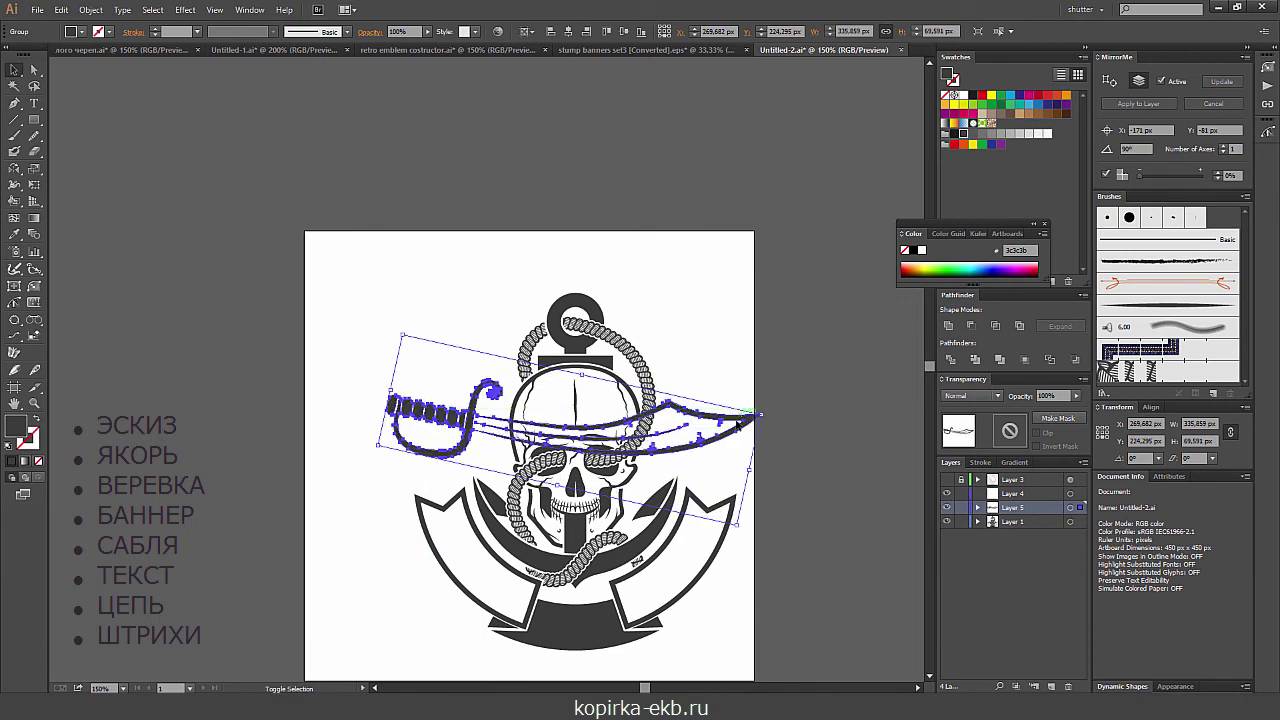
key(ctrl+plus)
key(ctrl+plus)
key(ctrl+plus)
drag(767, 220, 857, 350)
key(shift+e)
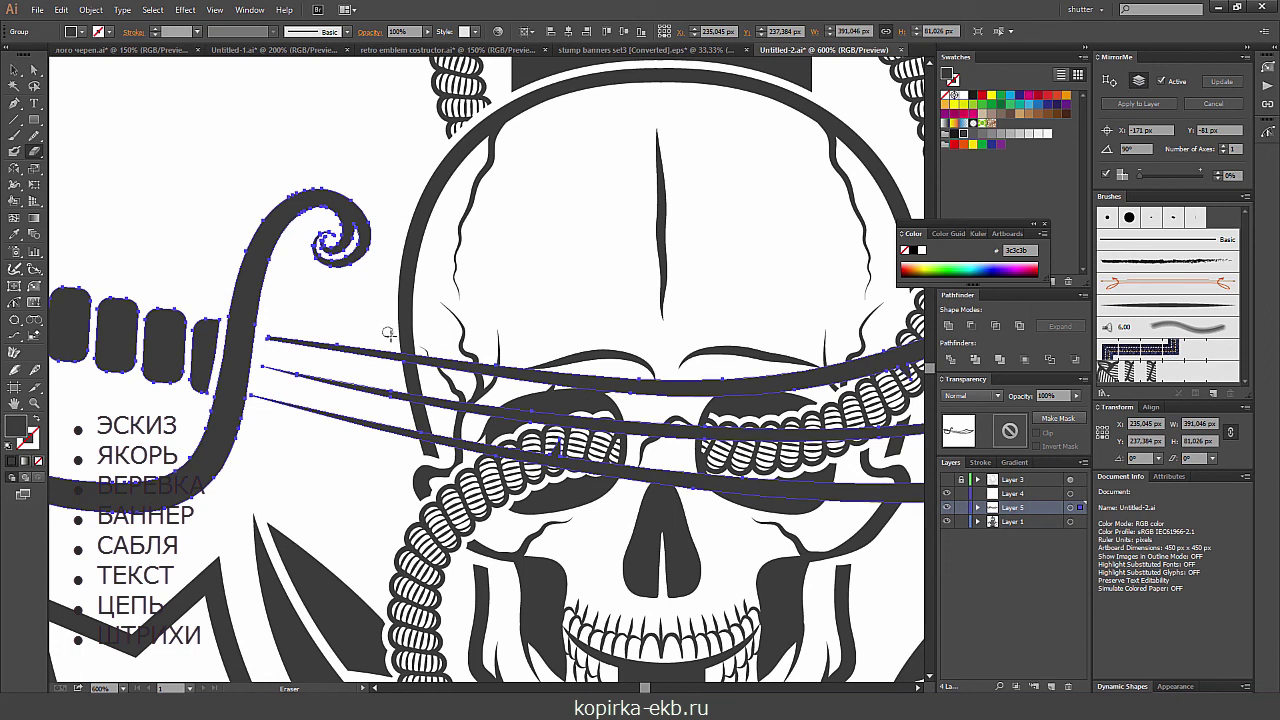
- Sweep the Eraser across all three blade lines where they overlap the skull
drag(404, 393, 418, 448)
drag(392, 340, 420, 448)
drag(924, 300, 619, 294)
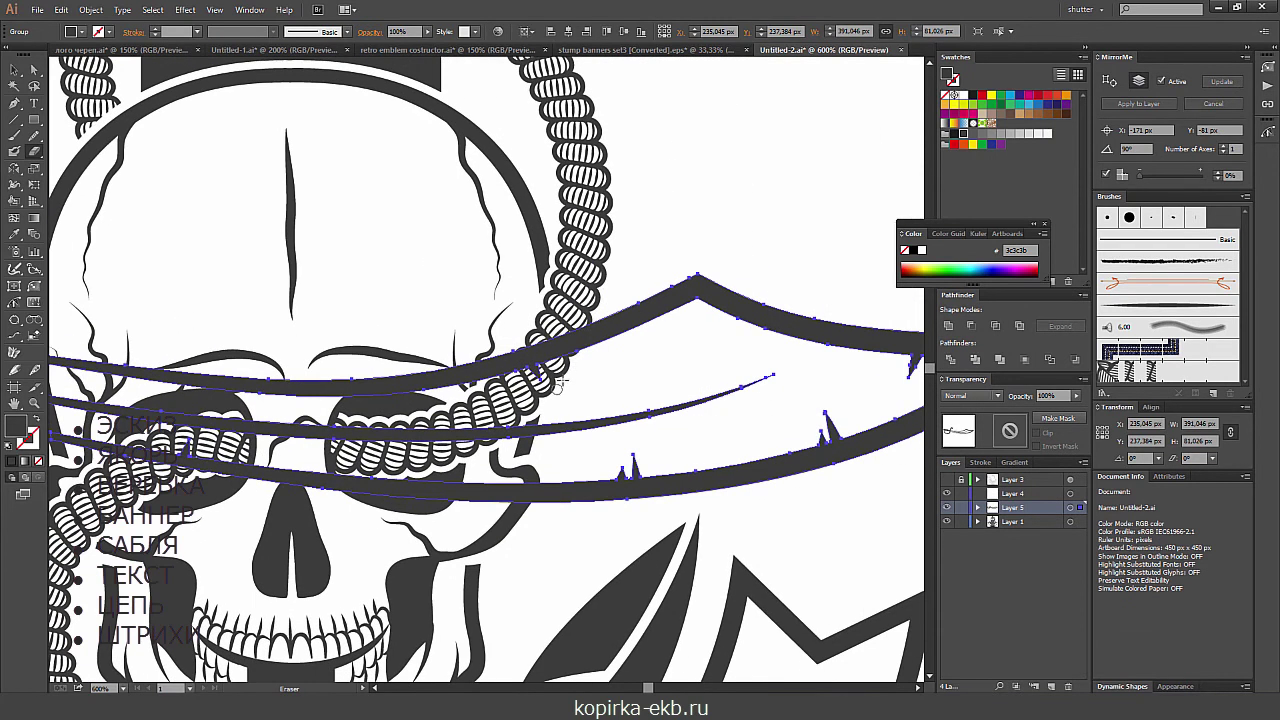
key(ctrl+0)
key(a)
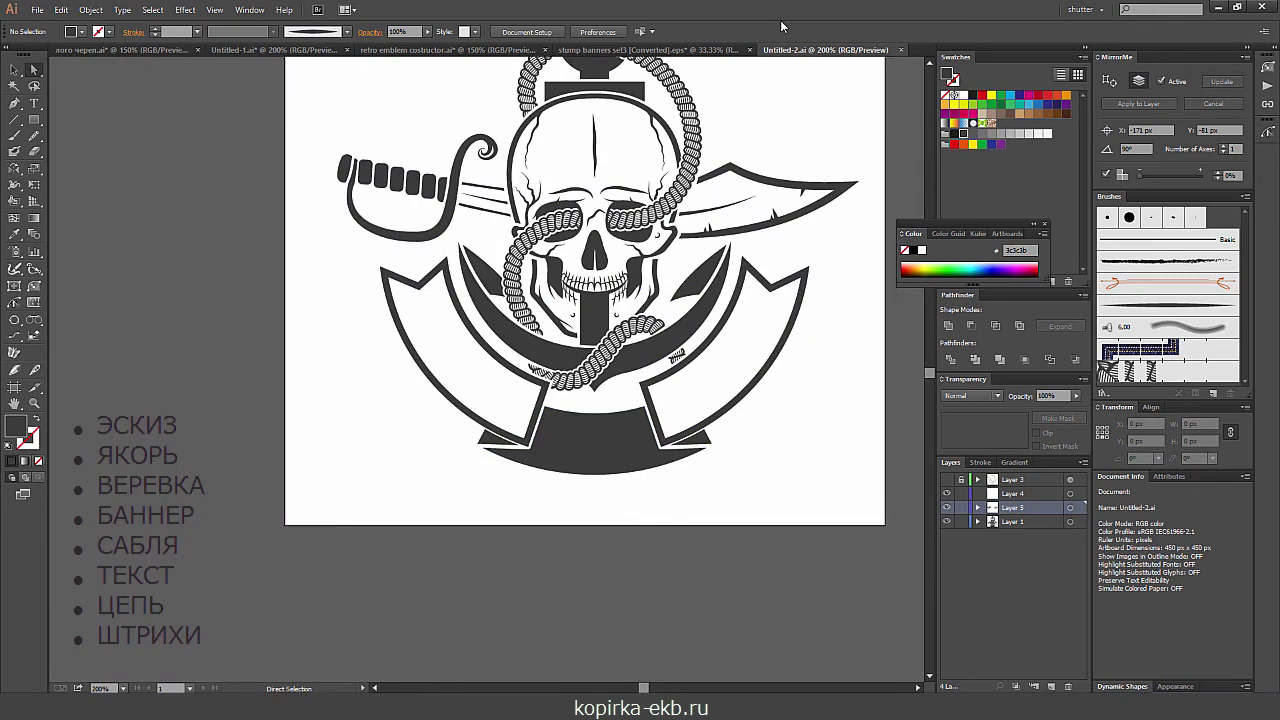
key(ctrl+plus)
key(ctrl+plus)
key(ctrl+minus)
key(ctrl+minus)
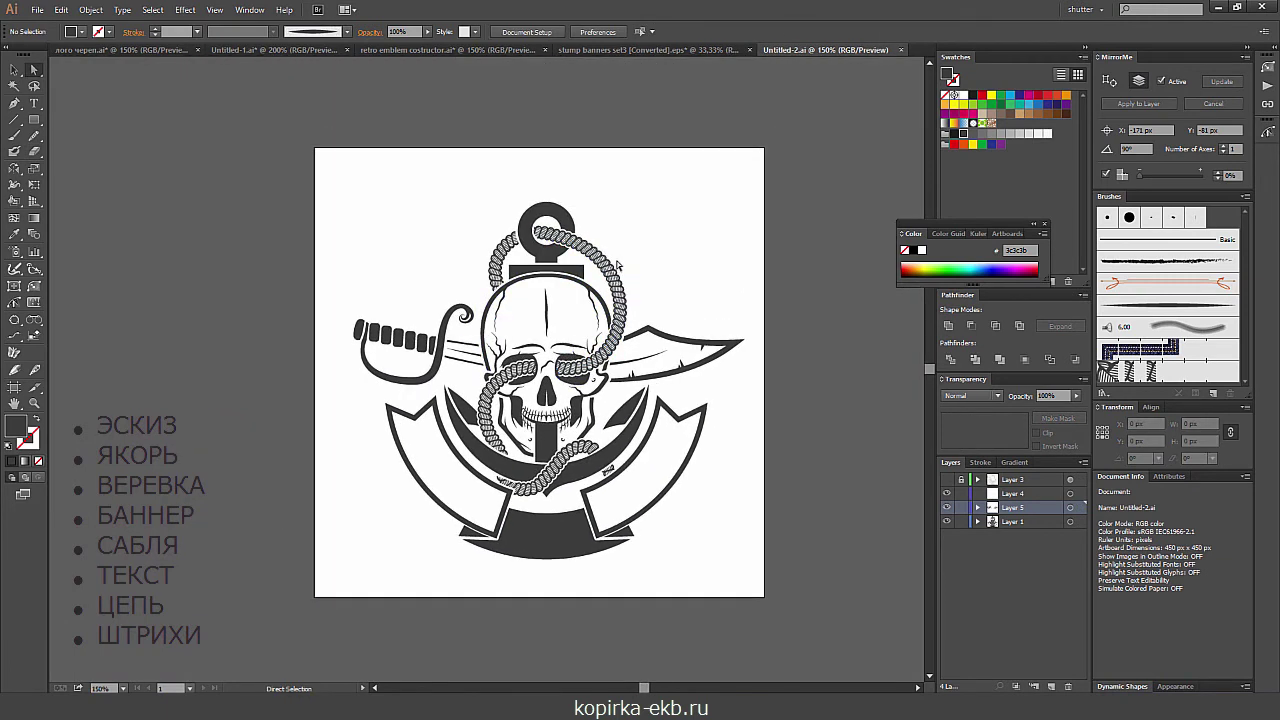
- Draw a large hollow circle with a dark red outline over the emblem
drag(34, 119, 80, 137)
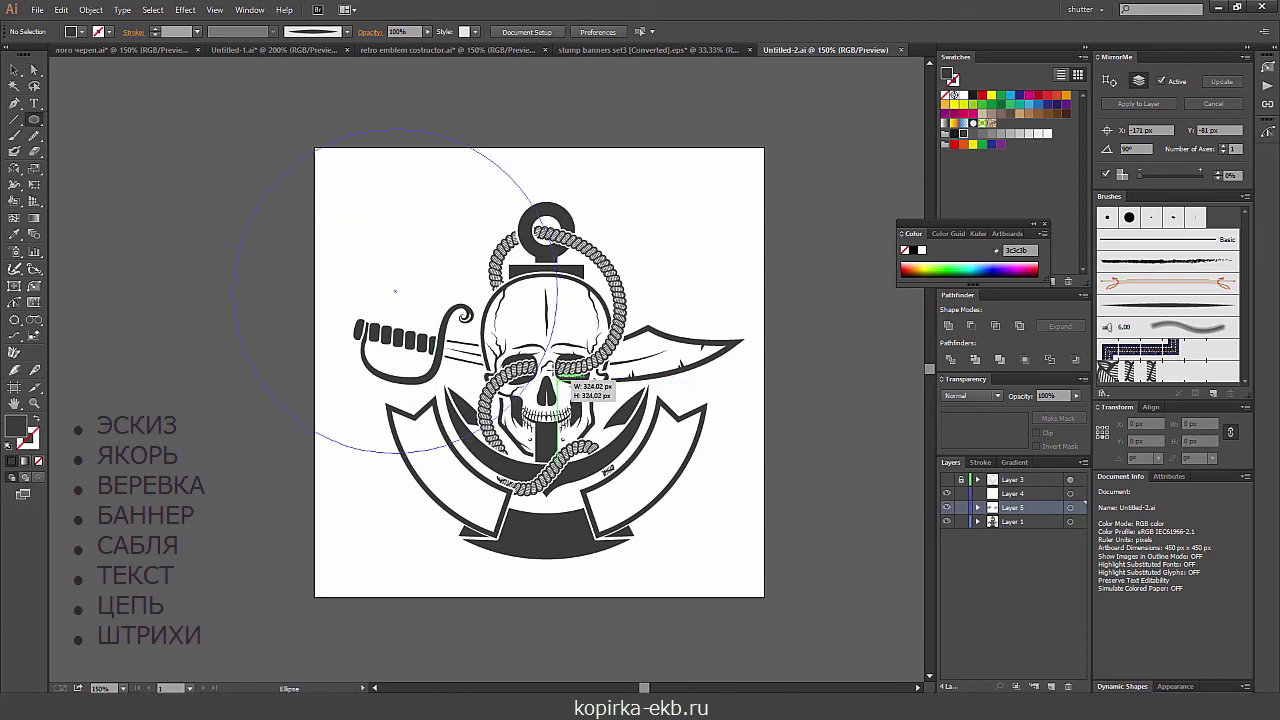
drag(270, 165, 557, 452)
click(35, 419)
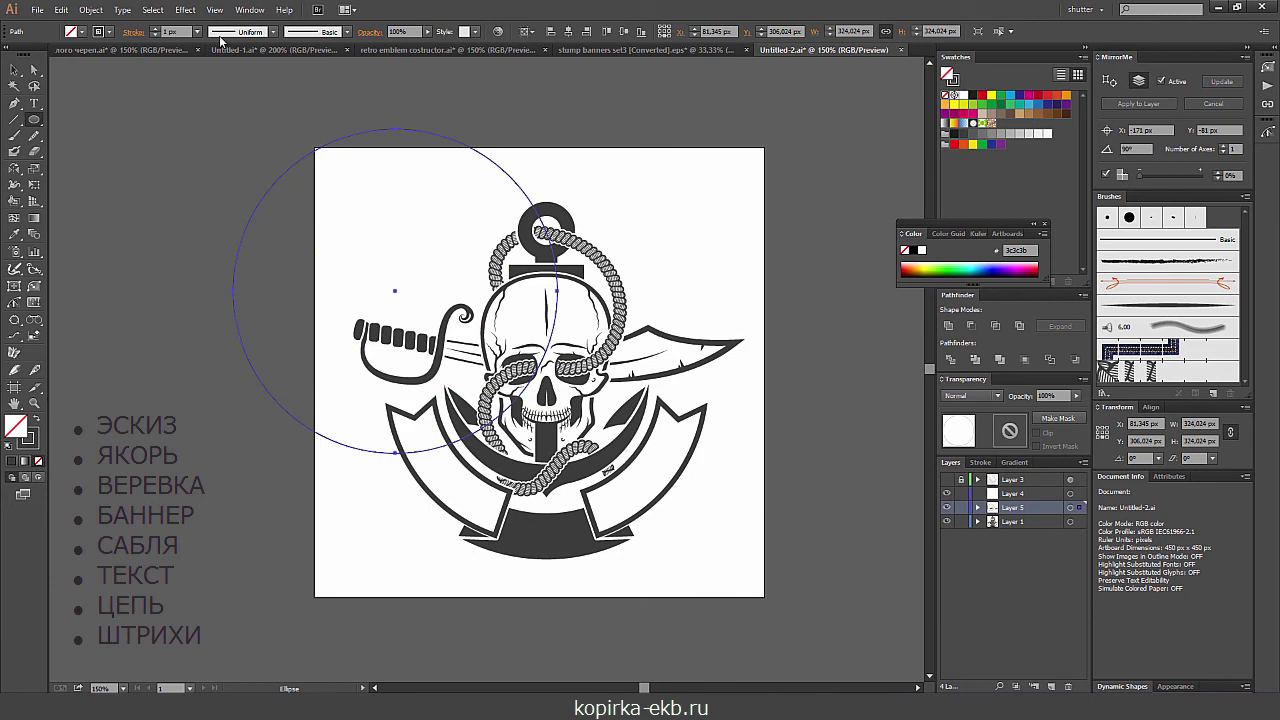
click(108, 31)
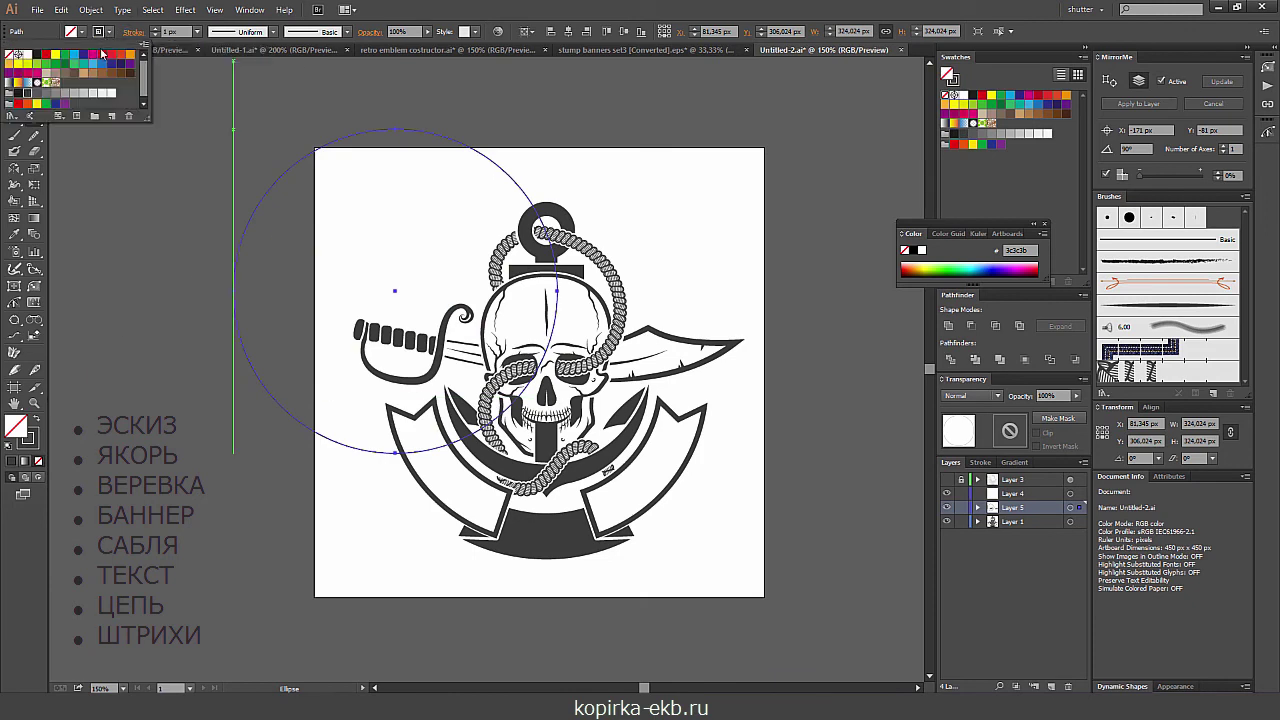
click(256, 210)
- Scale the circle to about 287 px and centre it around the skull and anchor
mouse_move(256, 210)
mouse_down()
mouse_move(407, 275)
mouse_move(409, 291)
mouse_up()
drag(710, 207, 691, 225)
drag(660, 284, 655, 279)
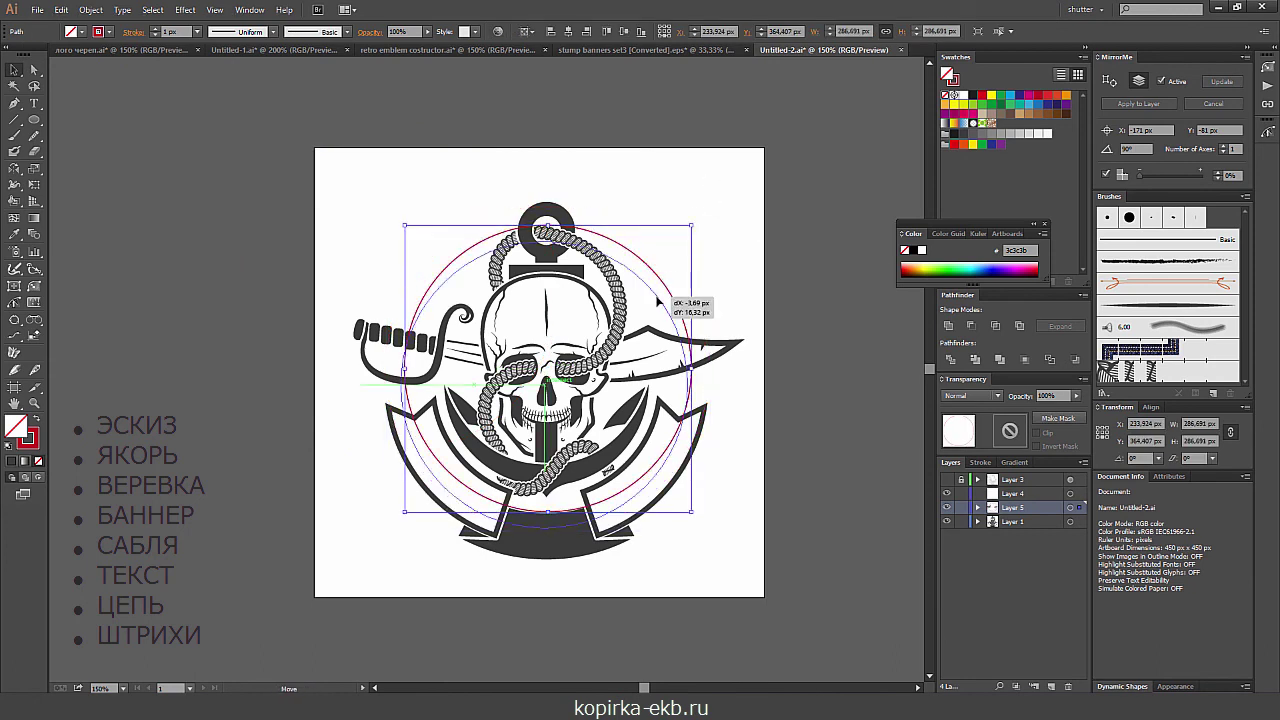
key(ctrl+plus)
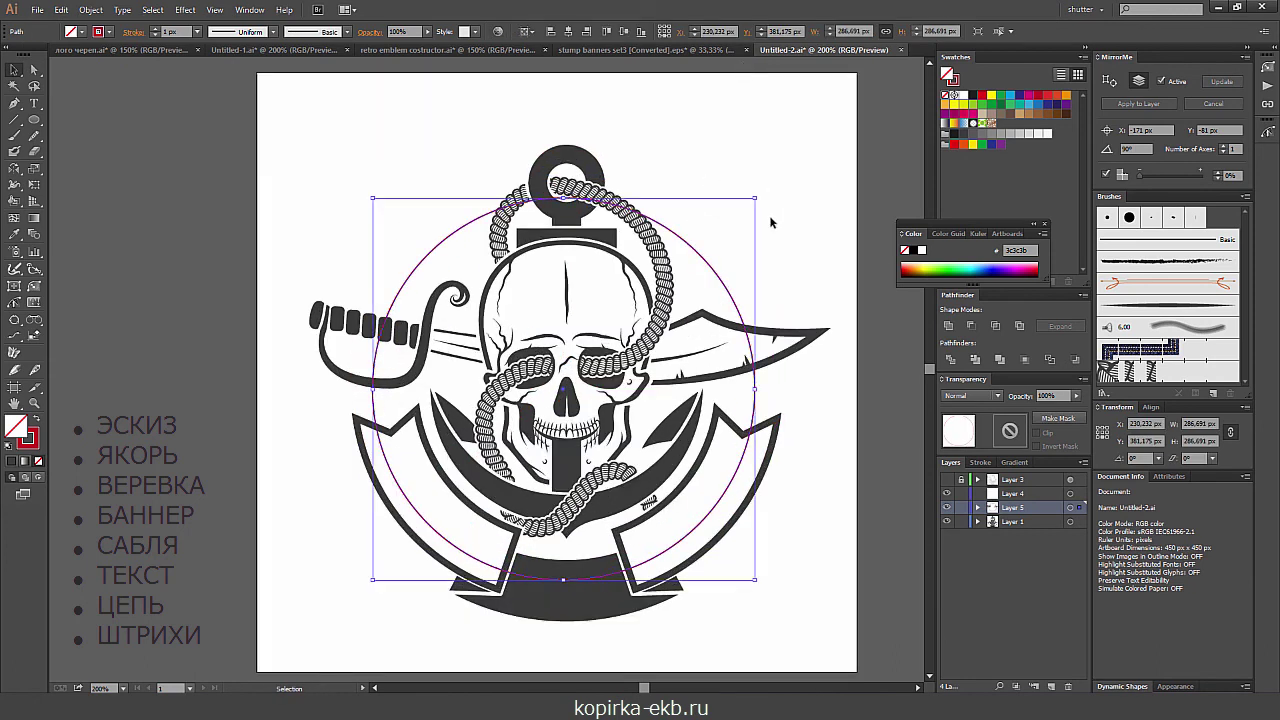
mouse_move(723, 278)
mouse_down()
mouse_move(714, 290)
mouse_move(737, 286)
mouse_up()
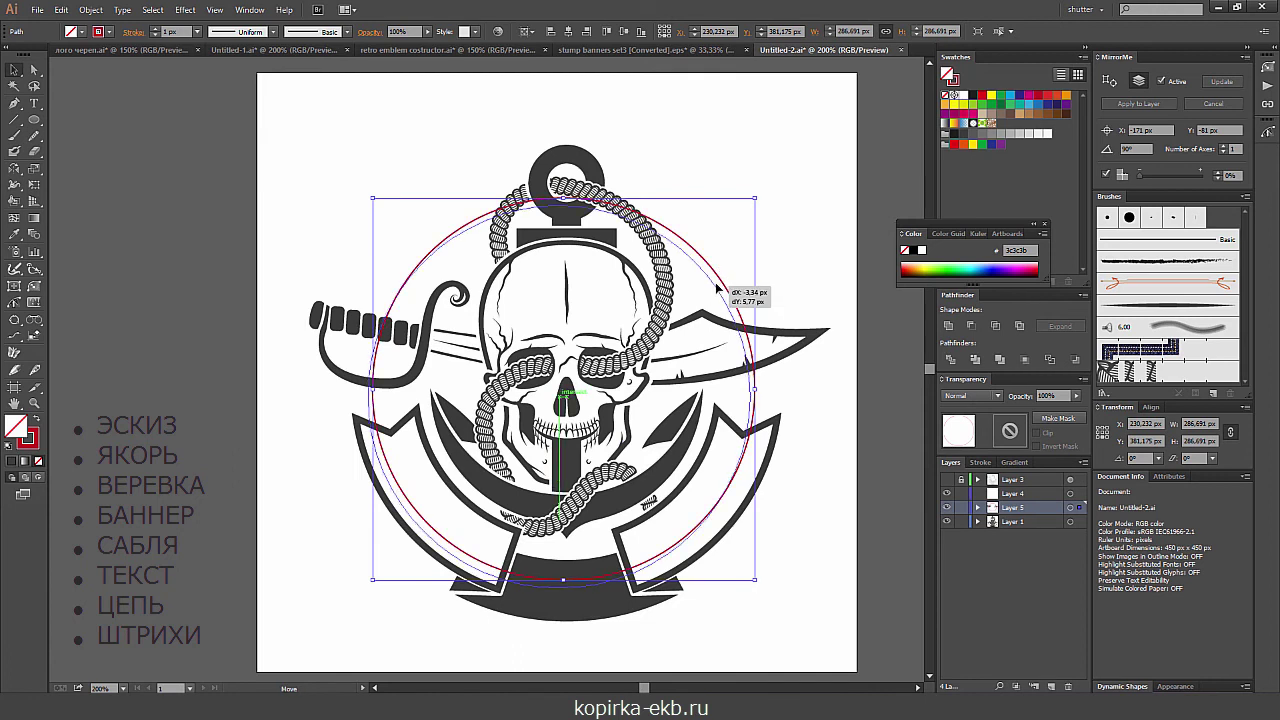
click(103, 125)
- Type 'sailor spirit' at the artboard's top-left and set it in MedievalSharp
key(t)
click(266, 121)
text(sailor spirit)
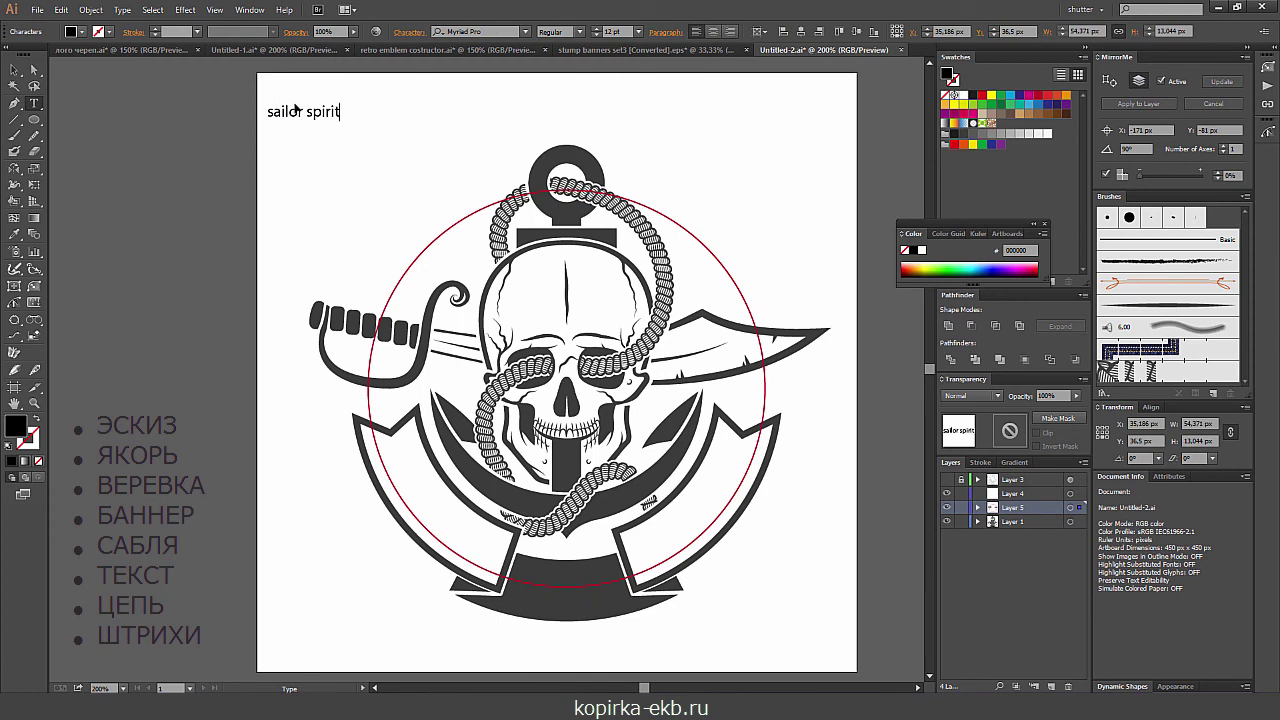
key(ctrl+a)
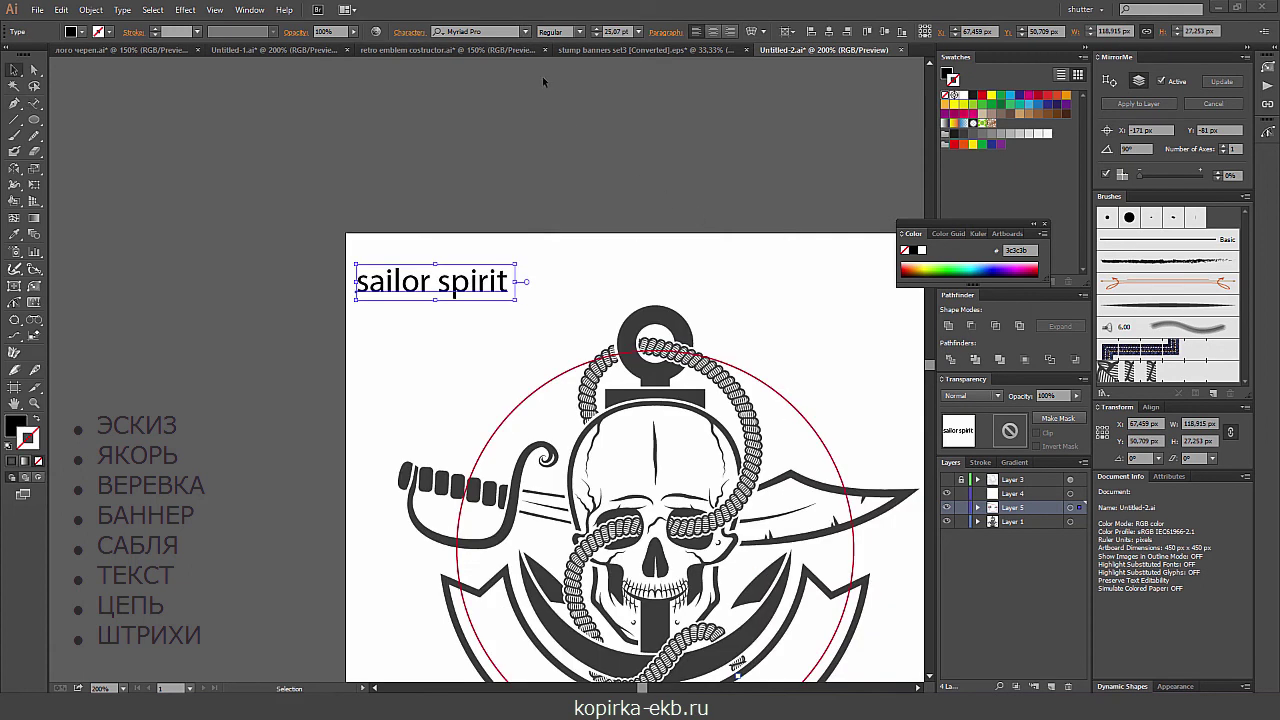
click(525, 31)
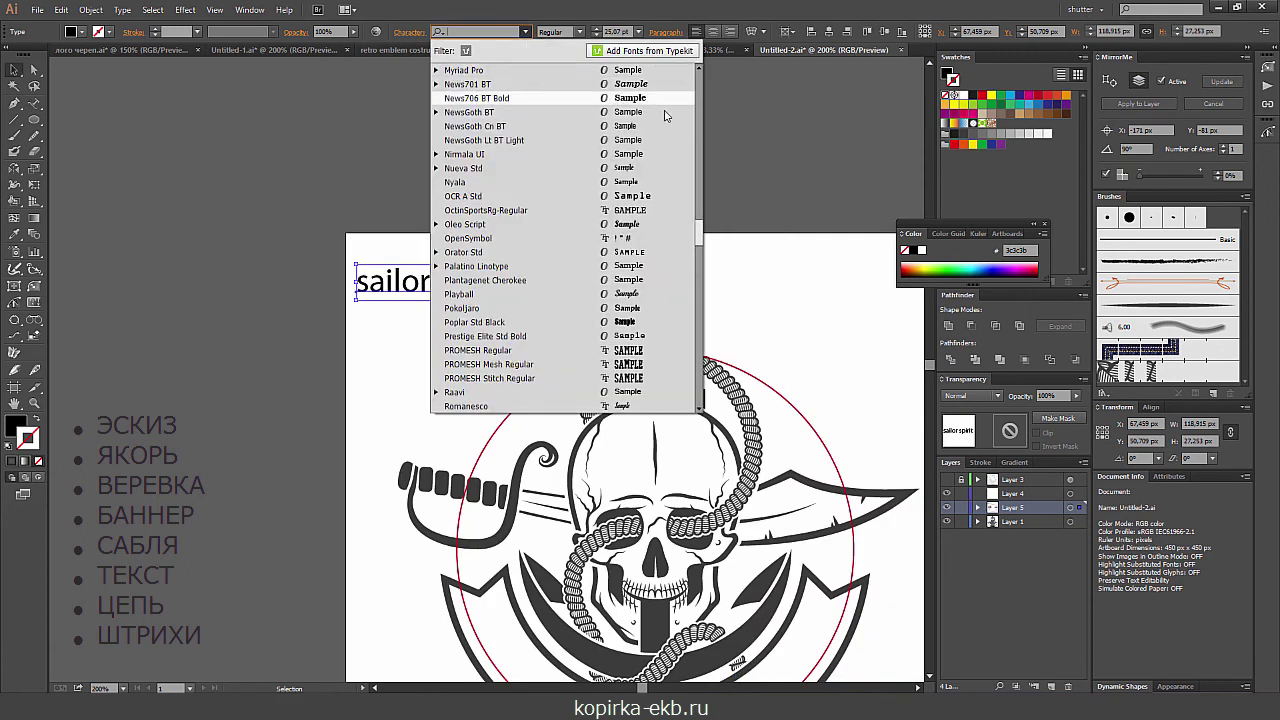
drag(700, 233, 701, 212)
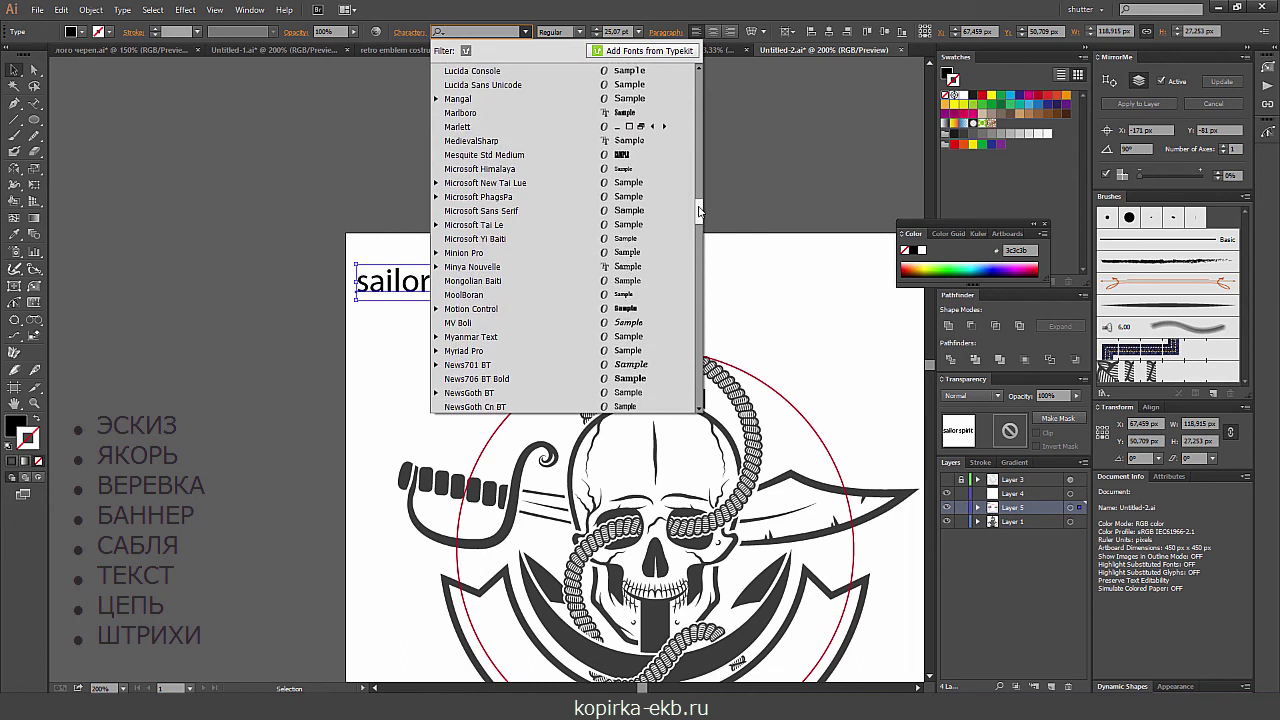
click(575, 147)
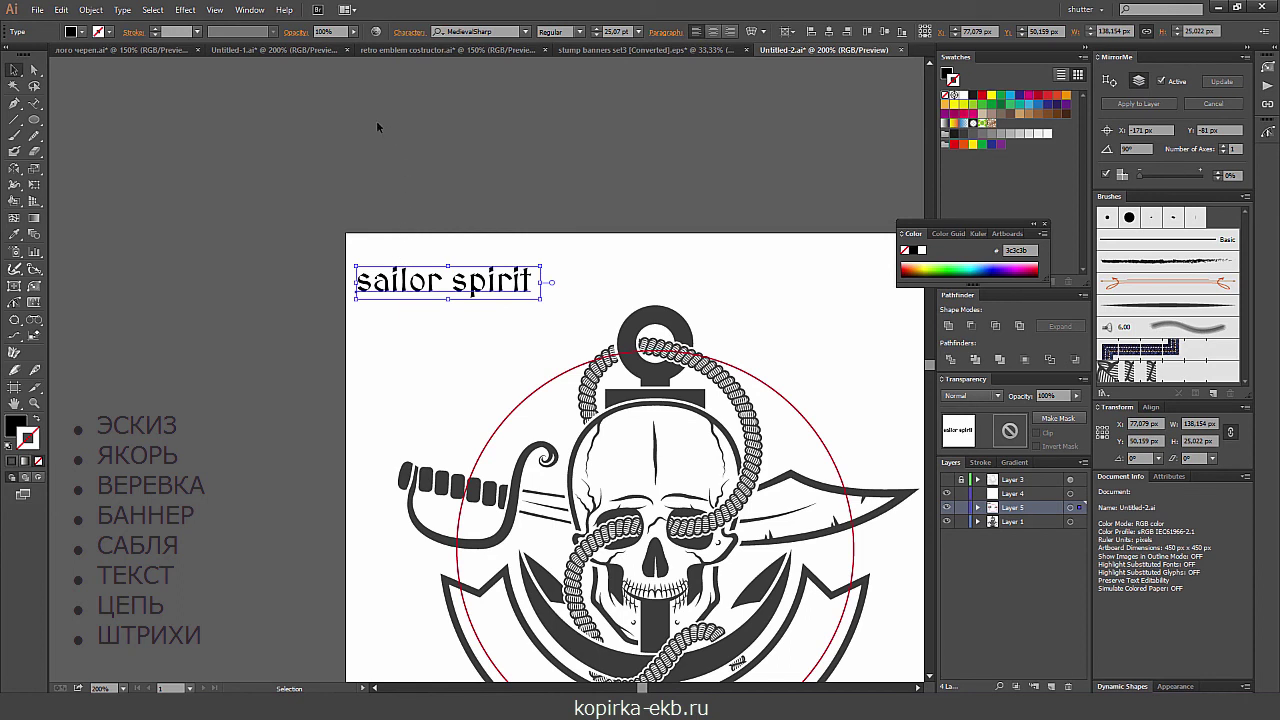
- Make the heading uppercase with letter tracking of 50
click(128, 12)
mouse_move(155, 200)
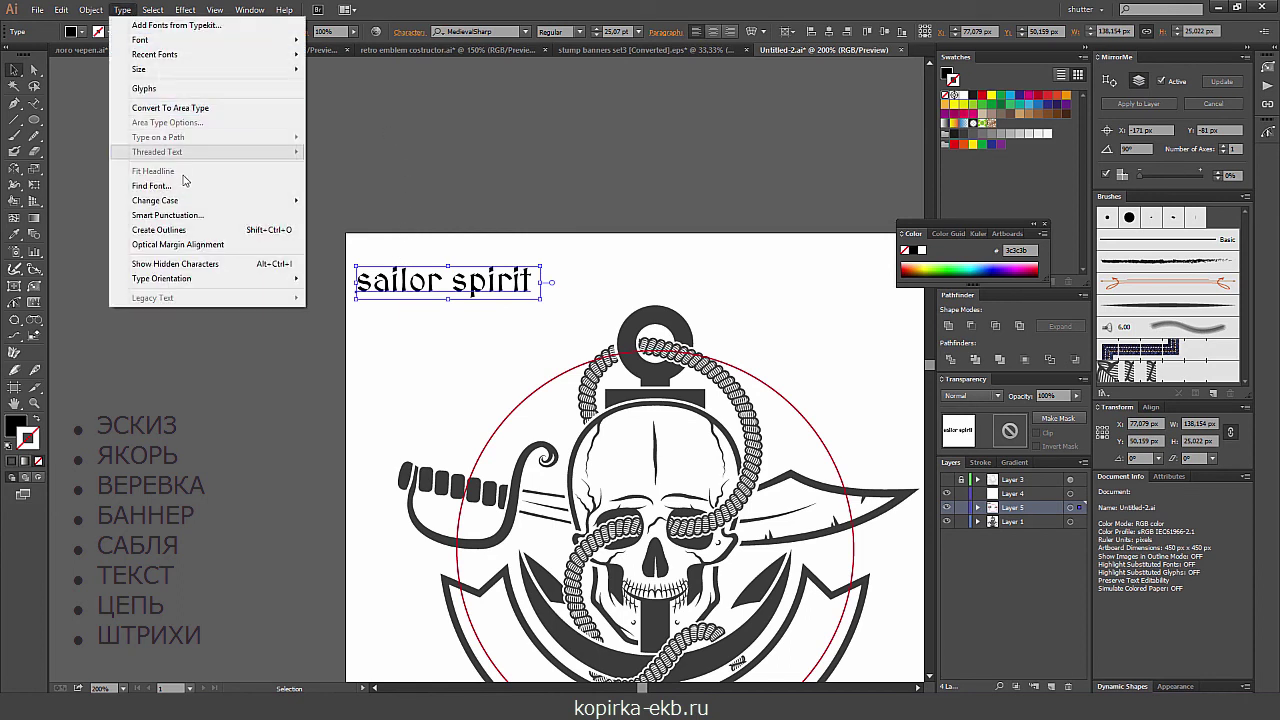
click(45, 200)
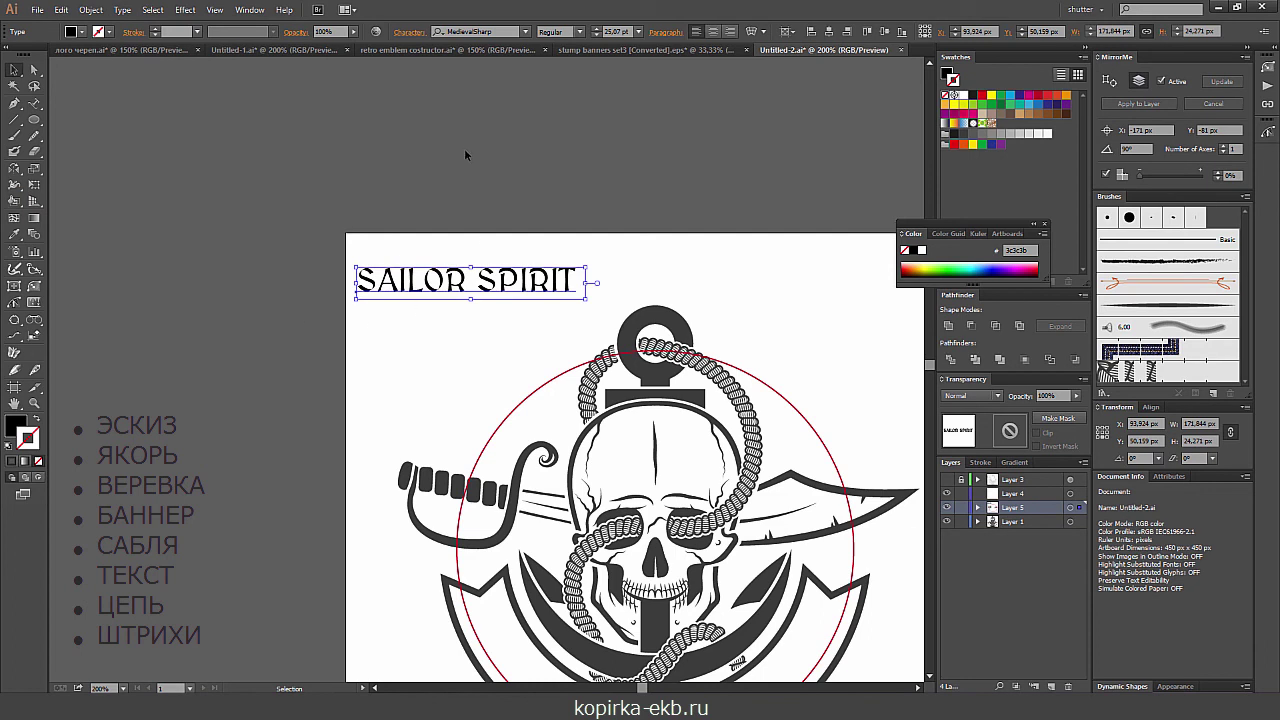
click(418, 34)
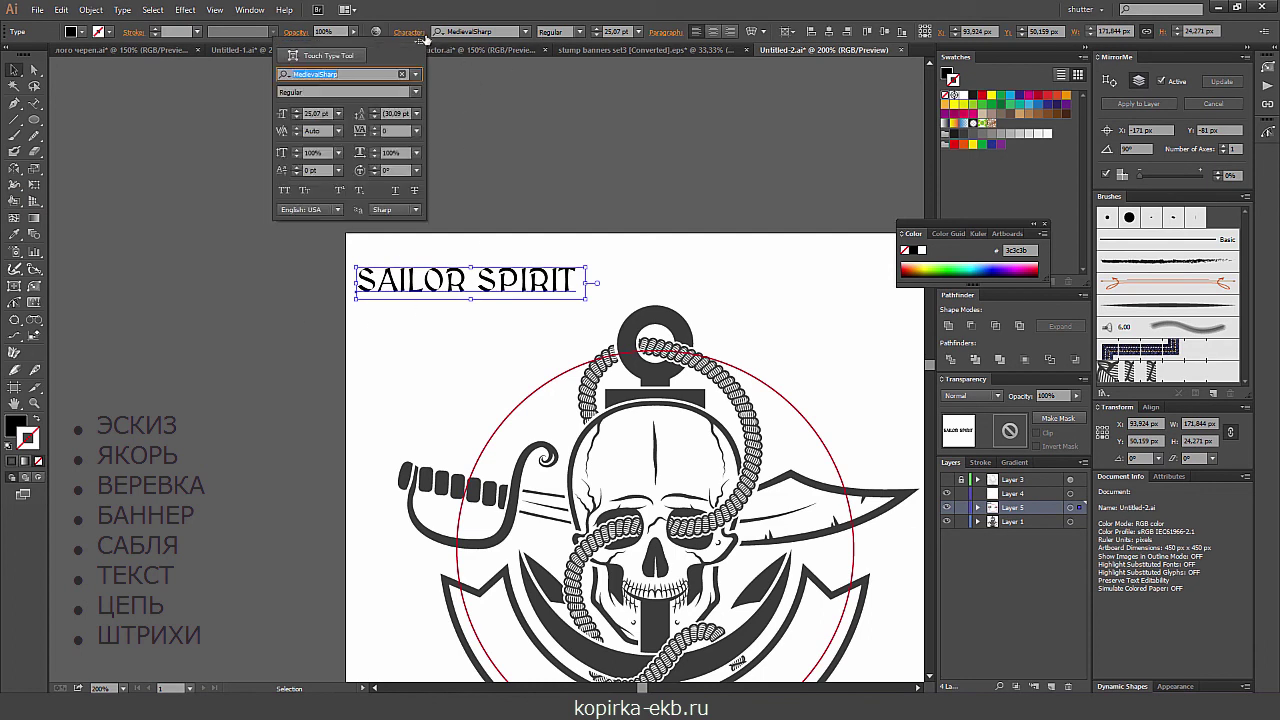
click(417, 131)
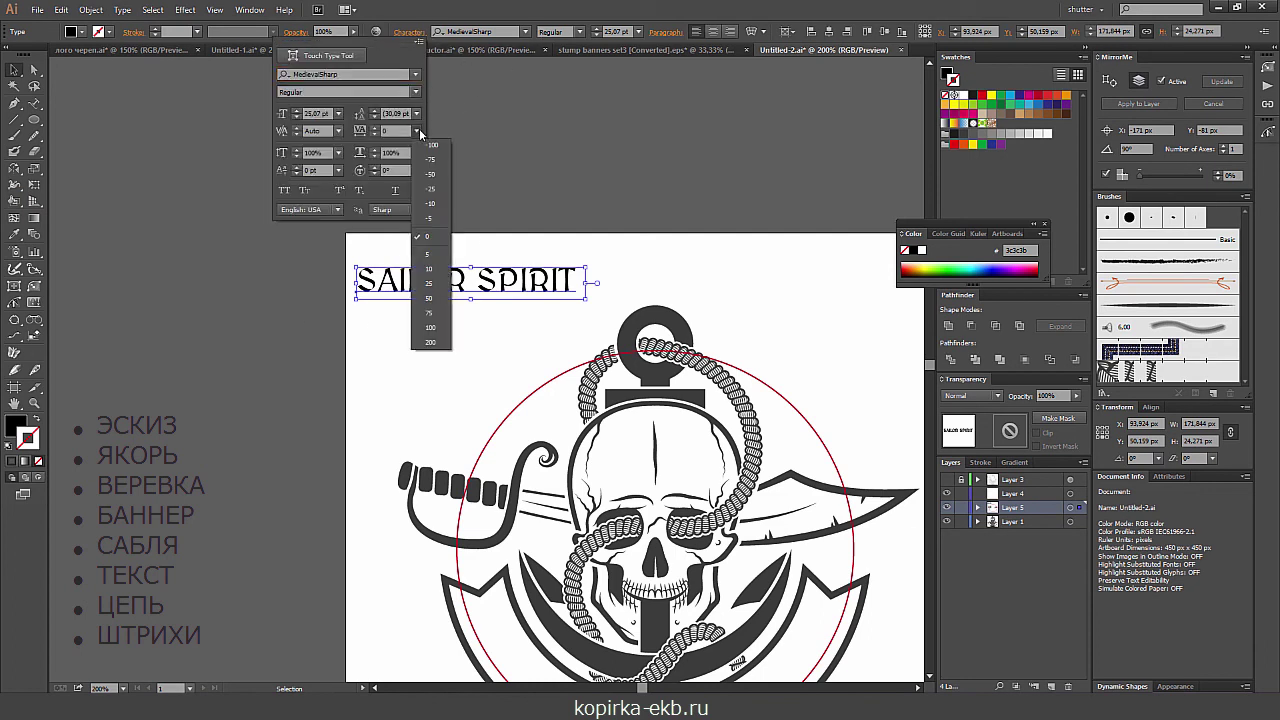
click(430, 298)
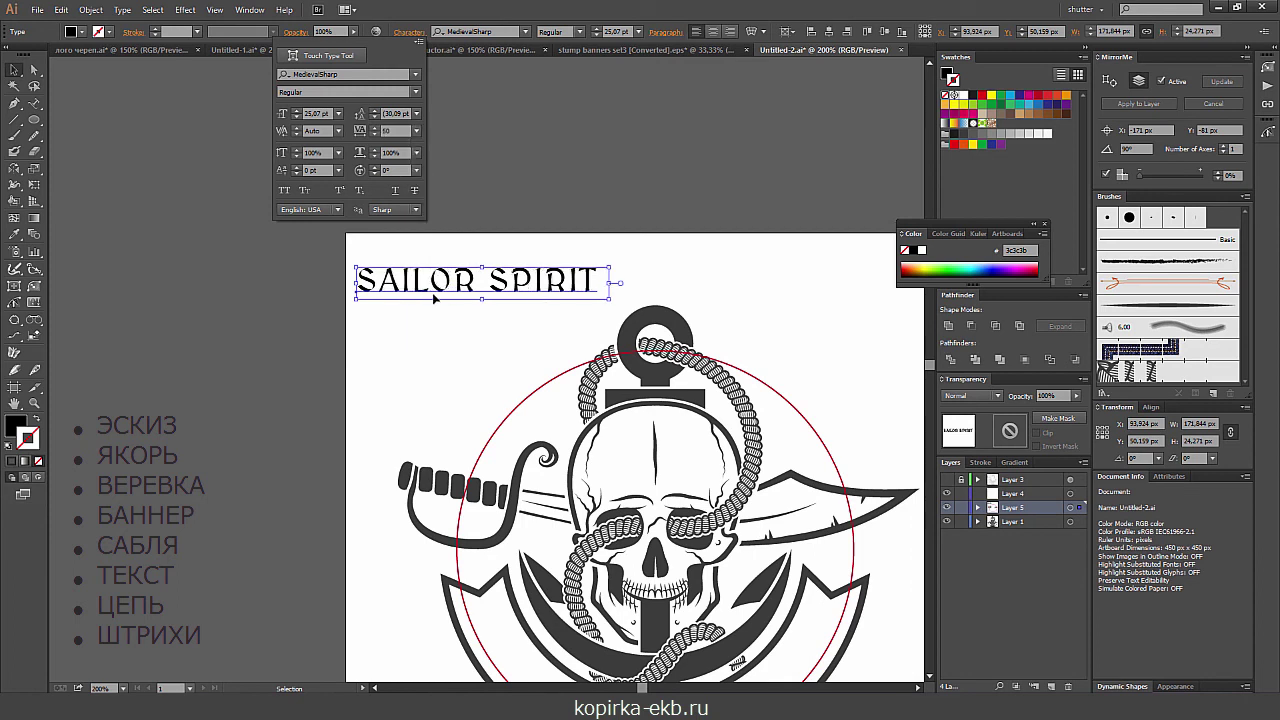
click(552, 22)
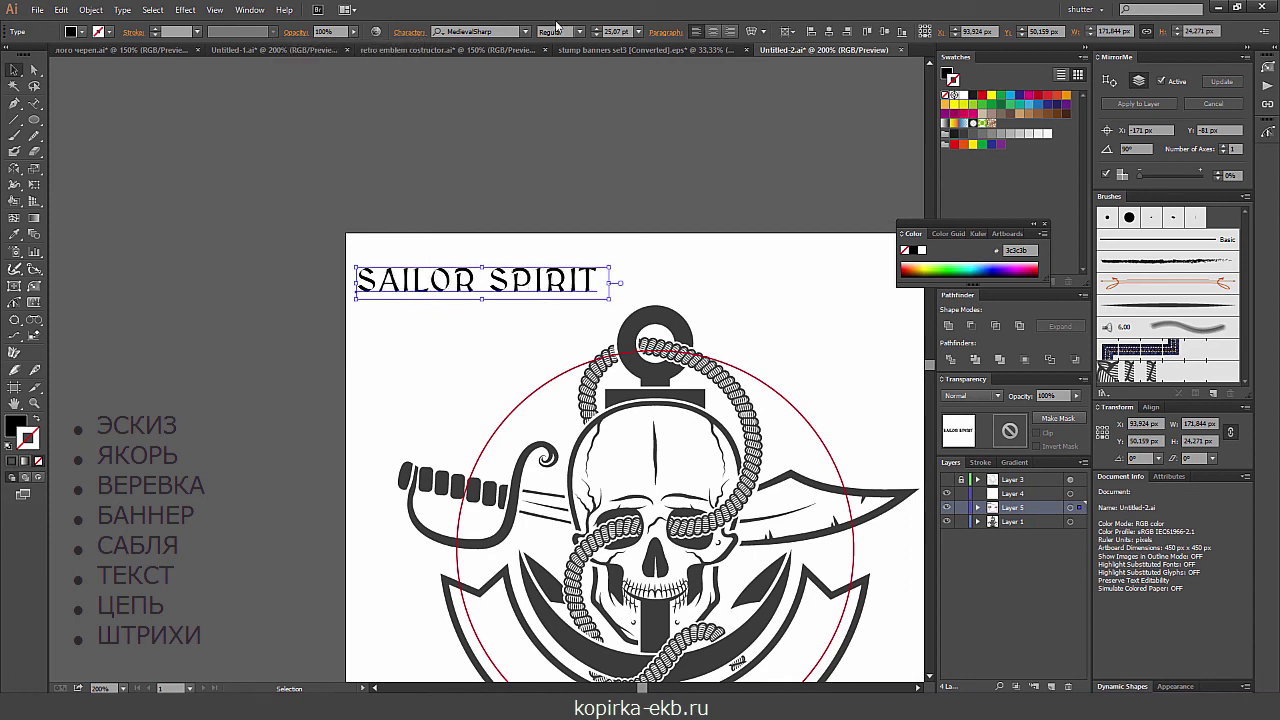
- Give the heading a thin black outline and a dark grey fill
click(963, 134)
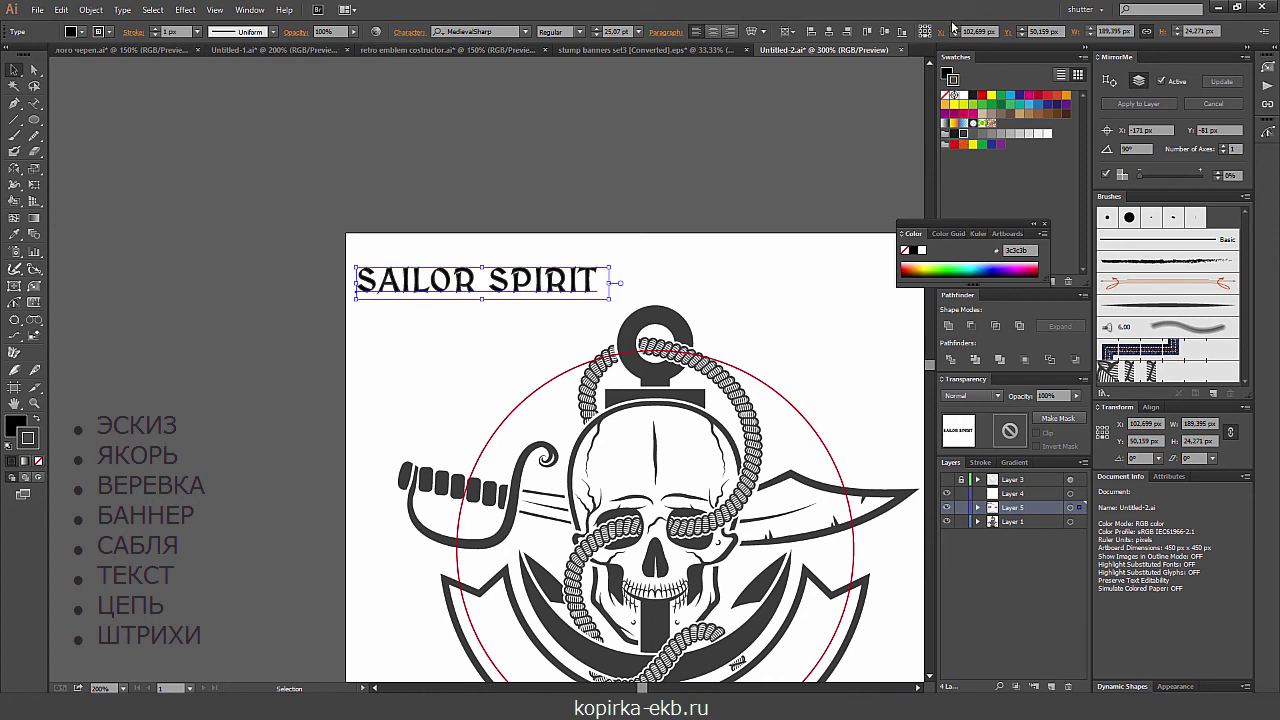
key(ctrl+plus)
key(ctrl+plus)
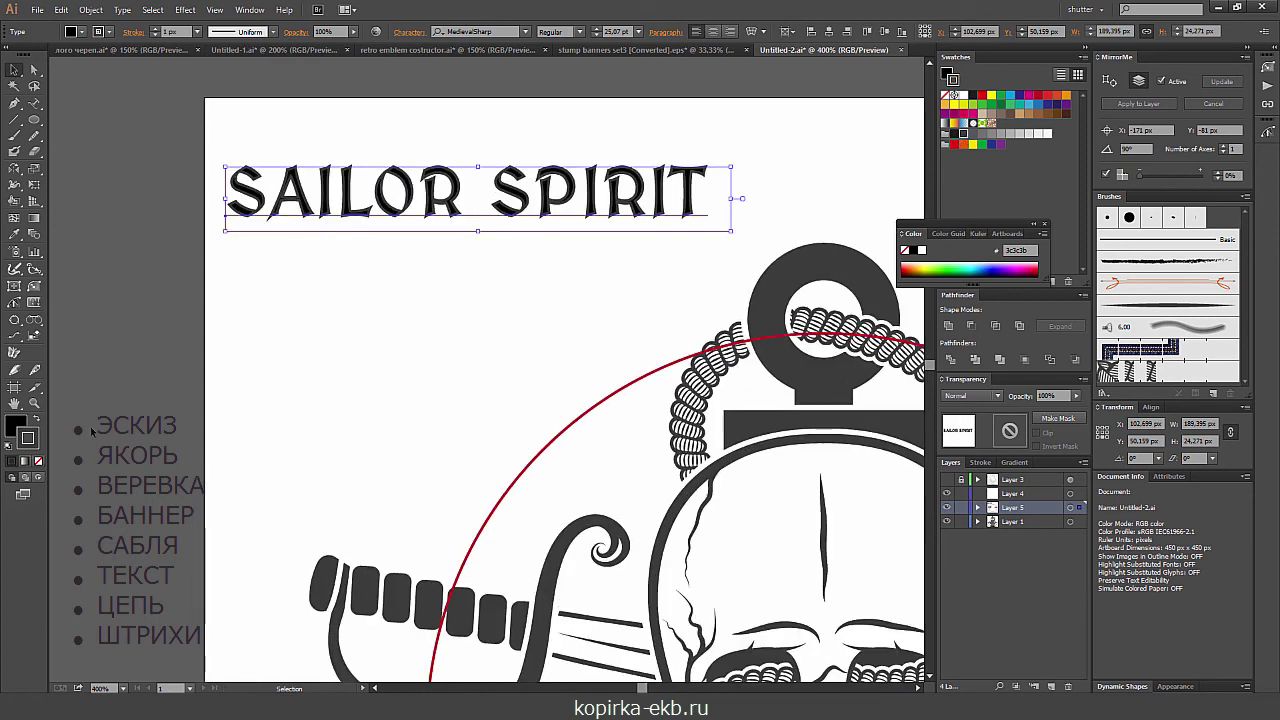
click(11, 430)
click(963, 134)
click(843, 155)
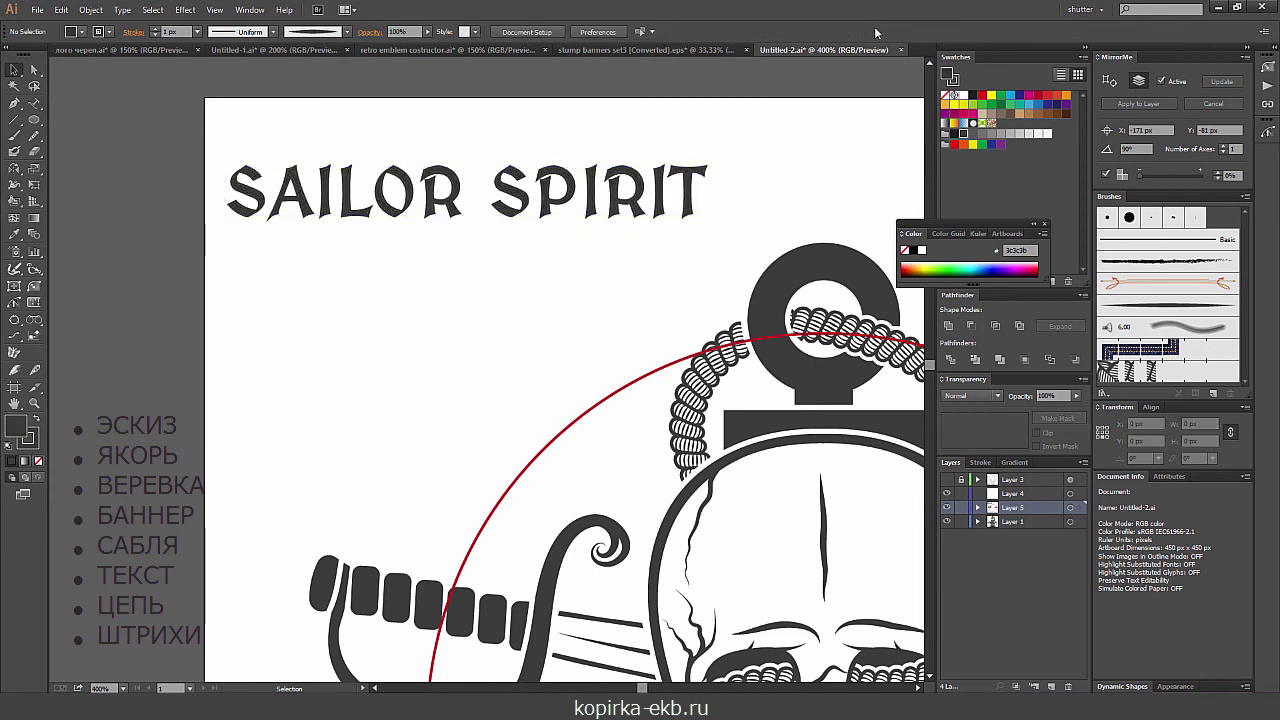
- Select the word SPIRIT in the SAILOR SPIRIT heading to copy it
key(ctrl+minus)
key(ctrl+minus)
key(ctrl+minus)
key(t)
drag(413, 201, 502, 183)
key(ctrl+c)
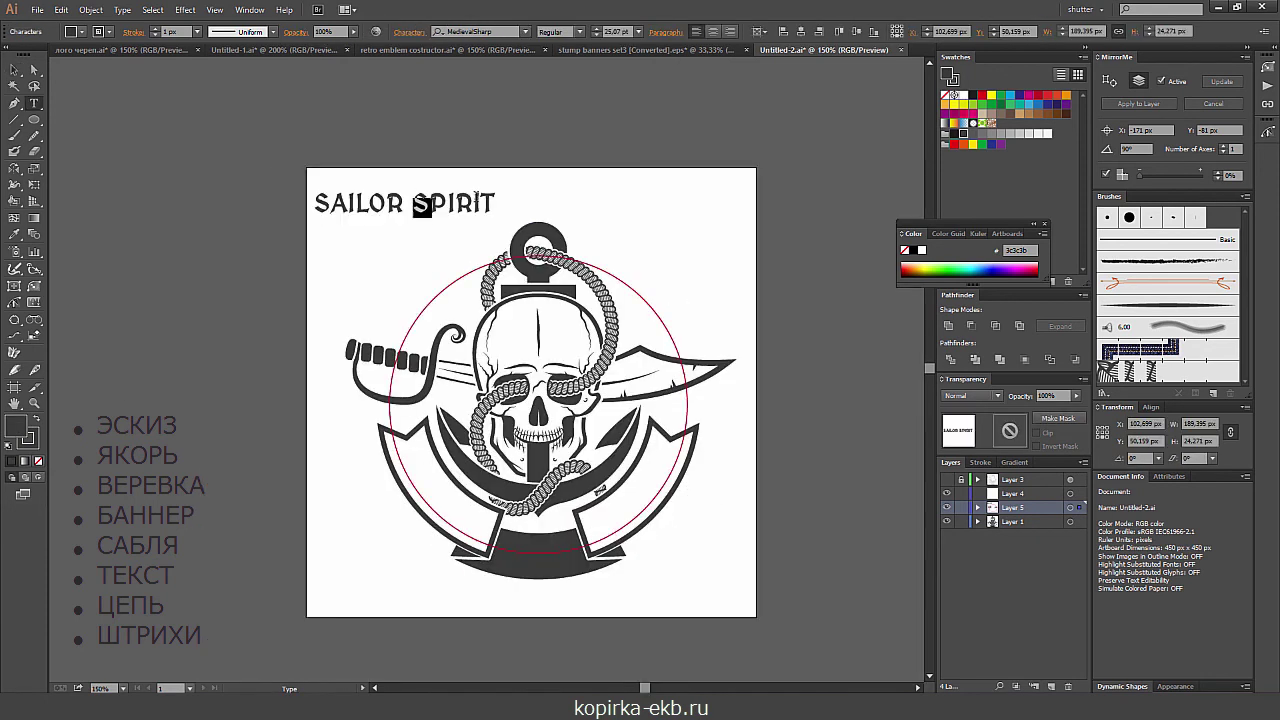
key(ctrl)
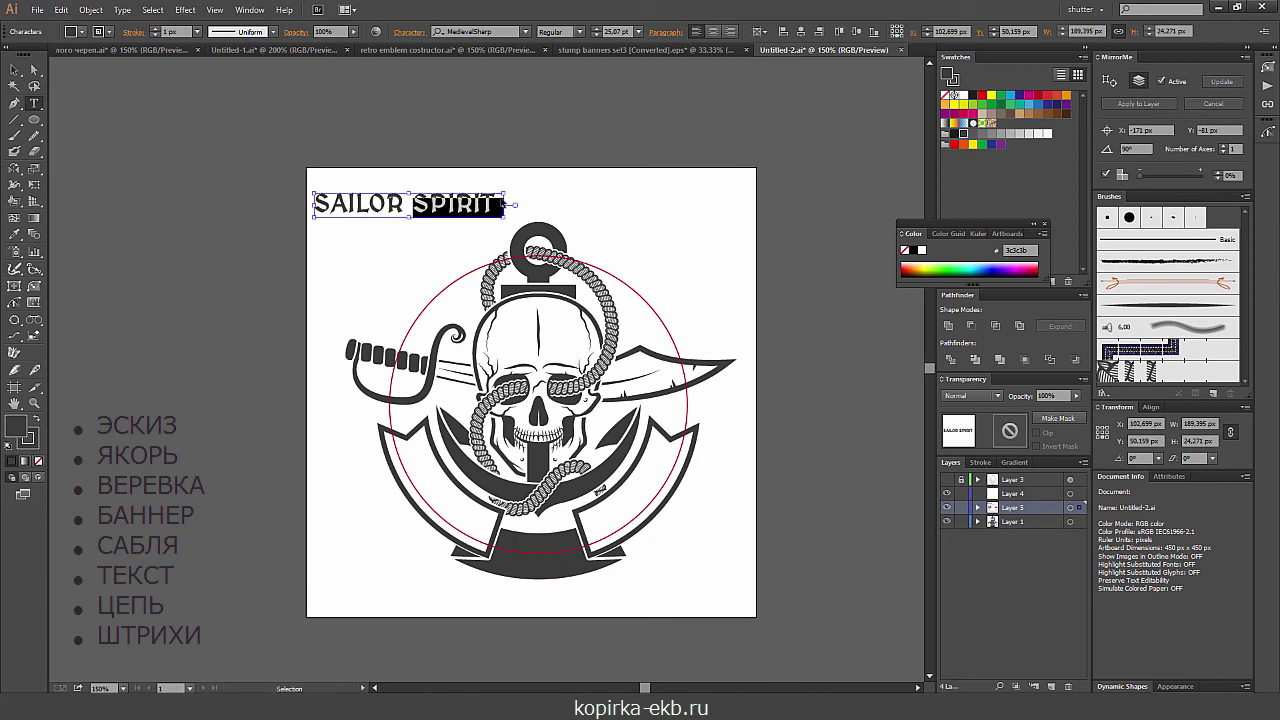
click(35, 104)
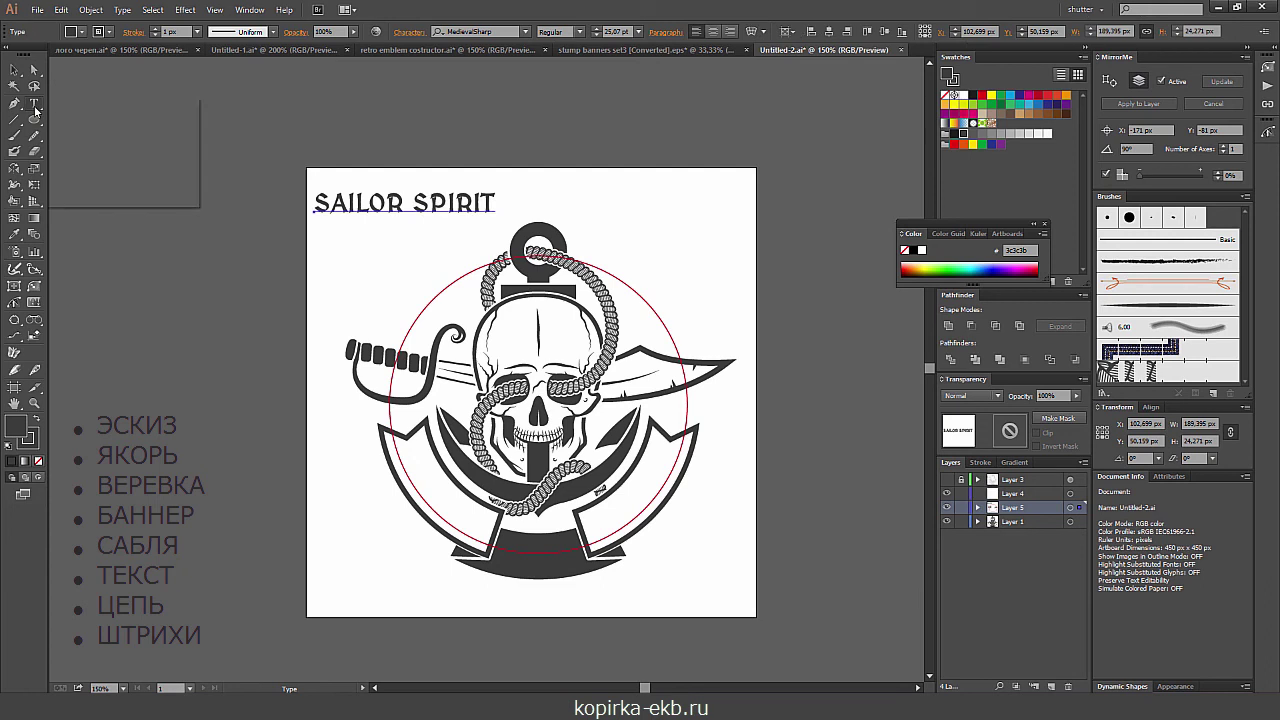
- Paste SPIRIT as type-on-a-path text along the circle around the emblem
drag(35, 105, 86, 139)
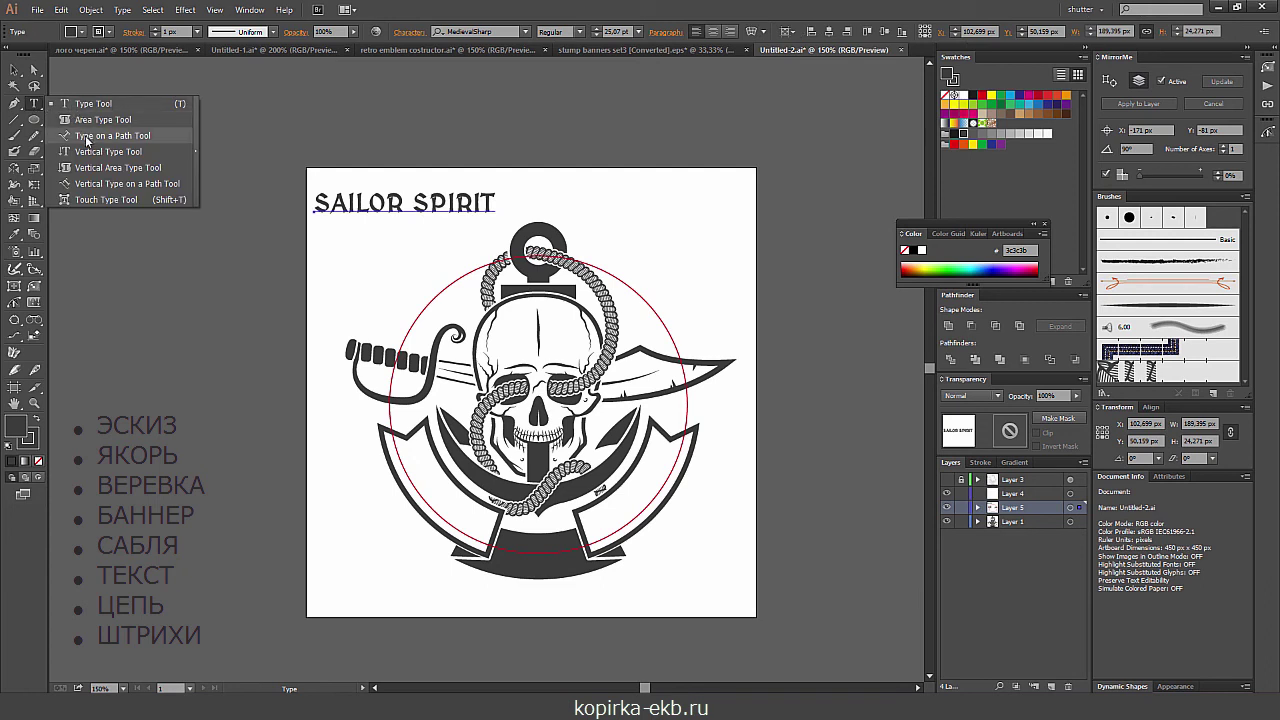
click(86, 140)
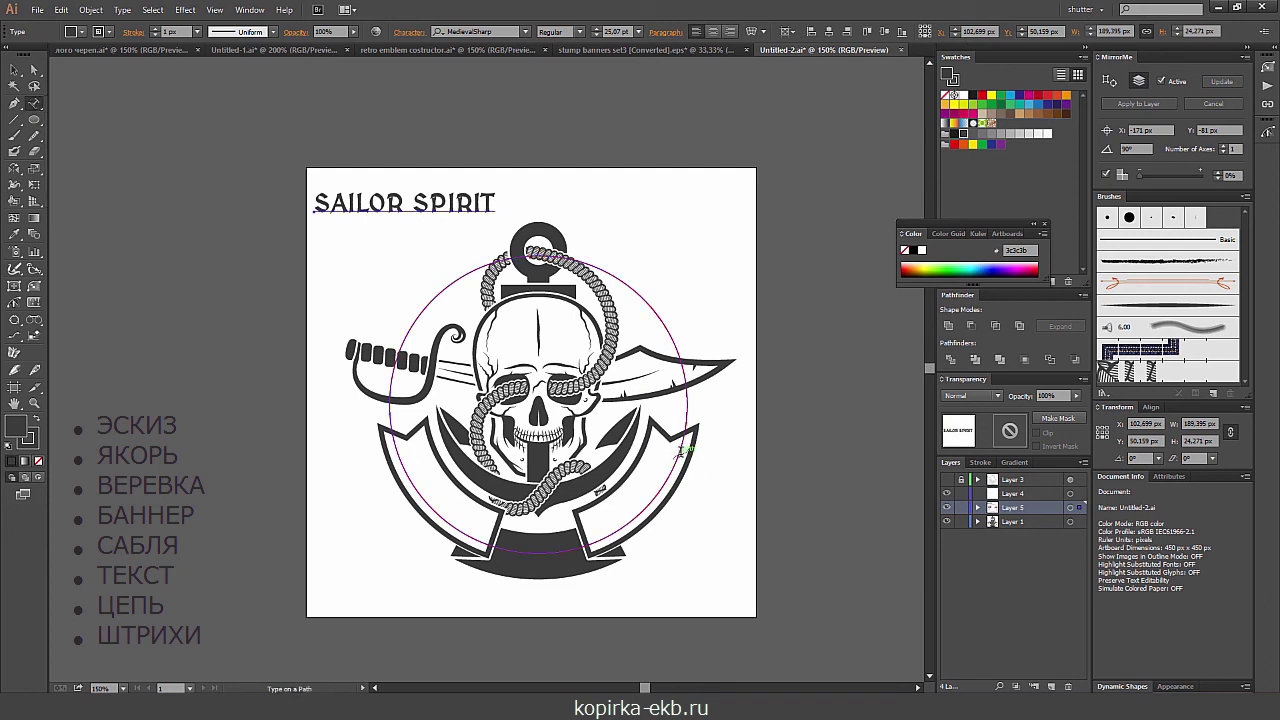
click(683, 451)
key(Escape)
key(ctrl+v)
- Flip the path text so SPIRIT reads along the circle's inside
double_click(34, 102)
click(1017, 265)
click(890, 336)
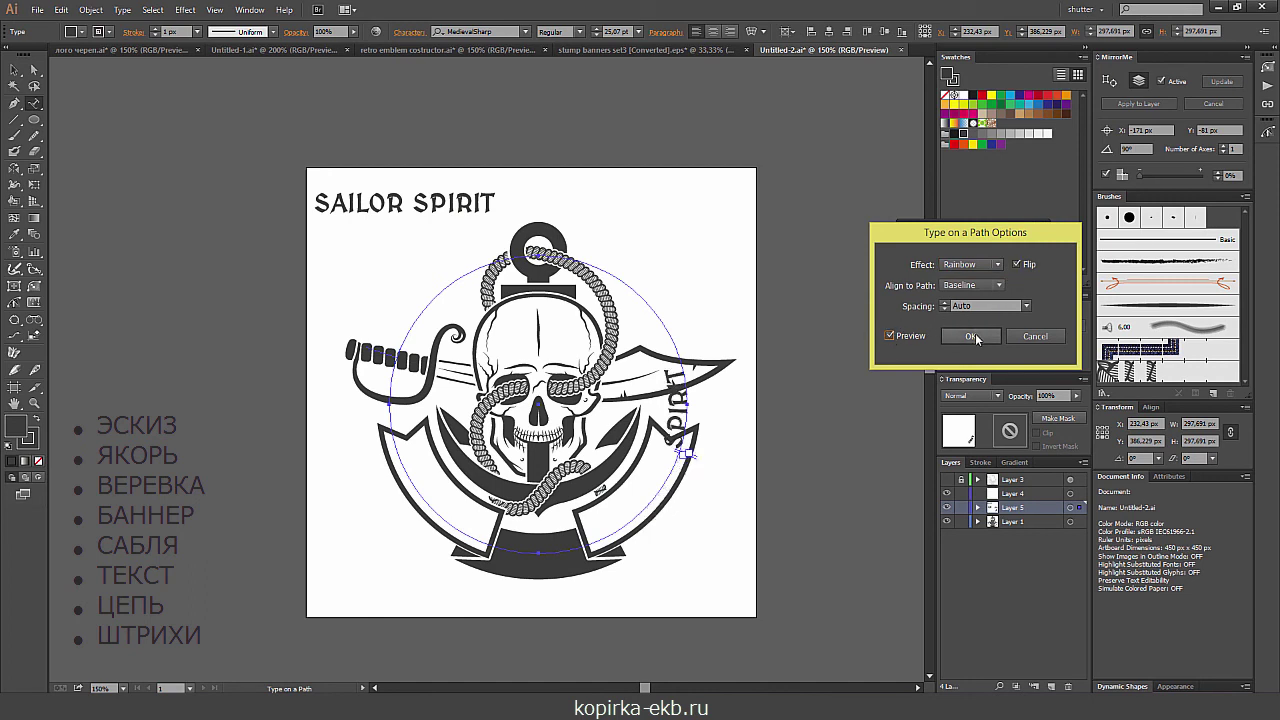
click(973, 336)
- Slide SPIRIT around the circle onto the lower right banner
click(16, 71)
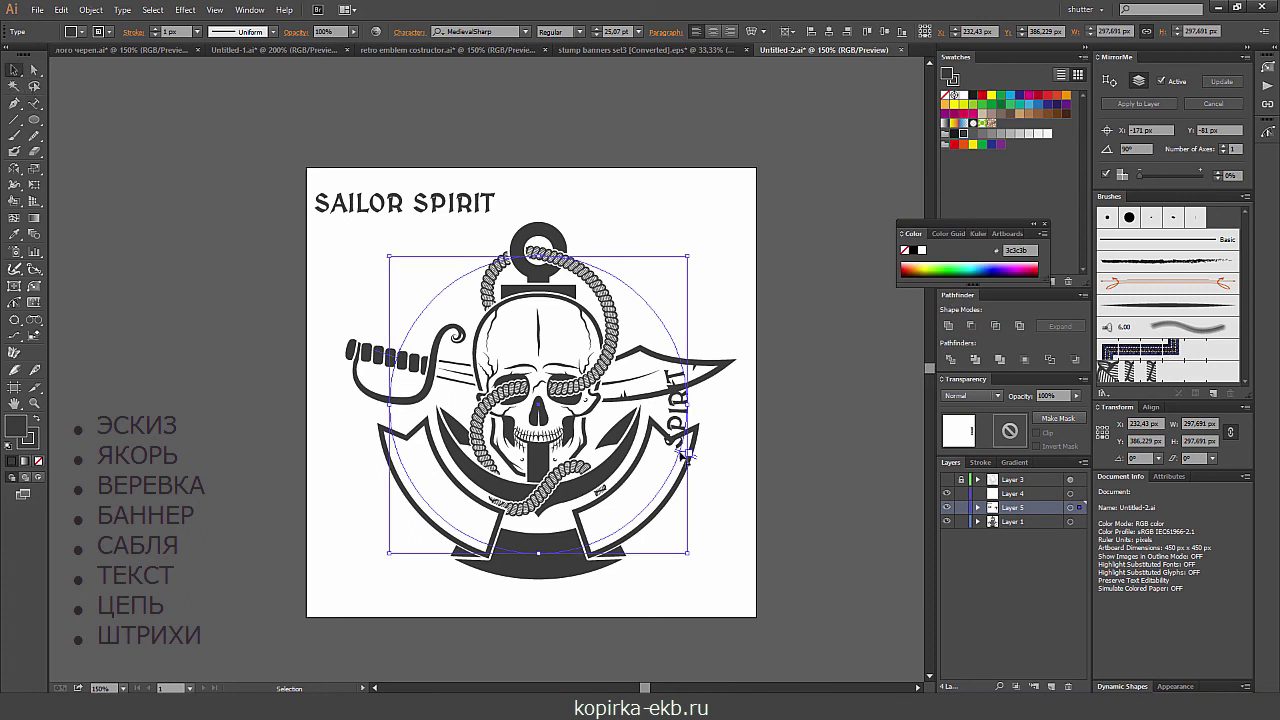
drag(682, 455, 682, 452)
drag(651, 515, 614, 545)
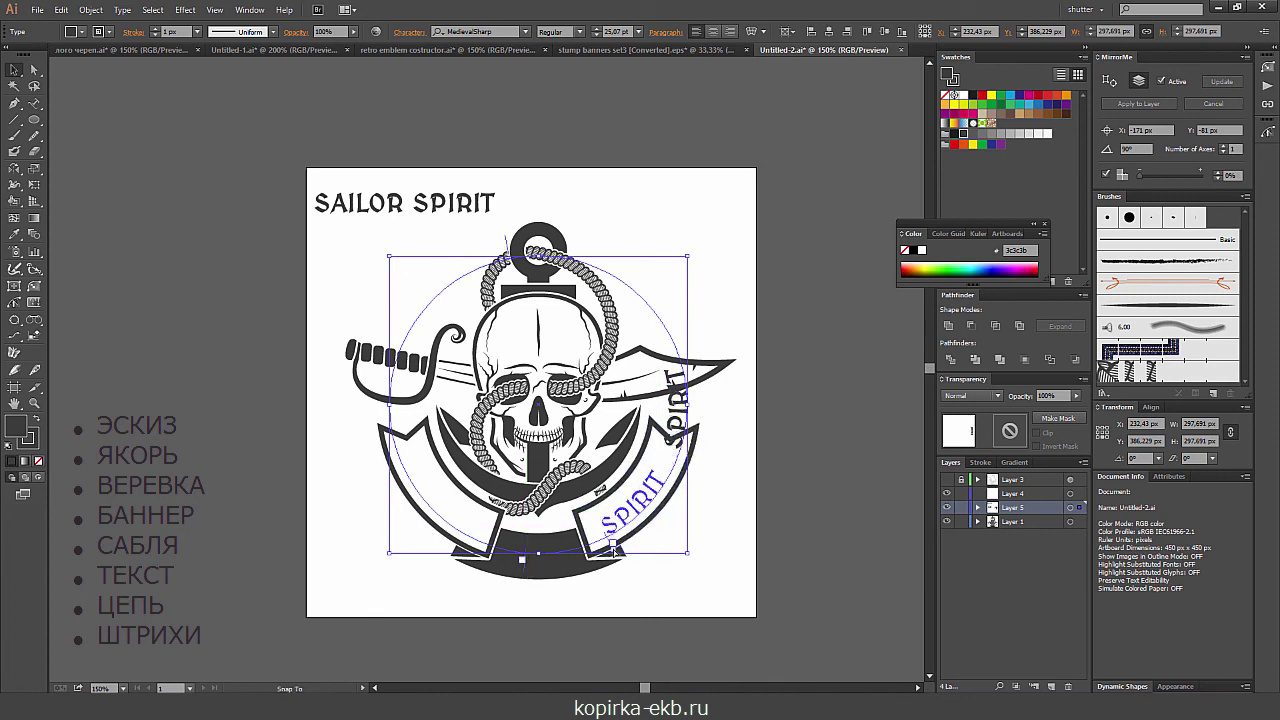
drag(637, 490, 637, 490)
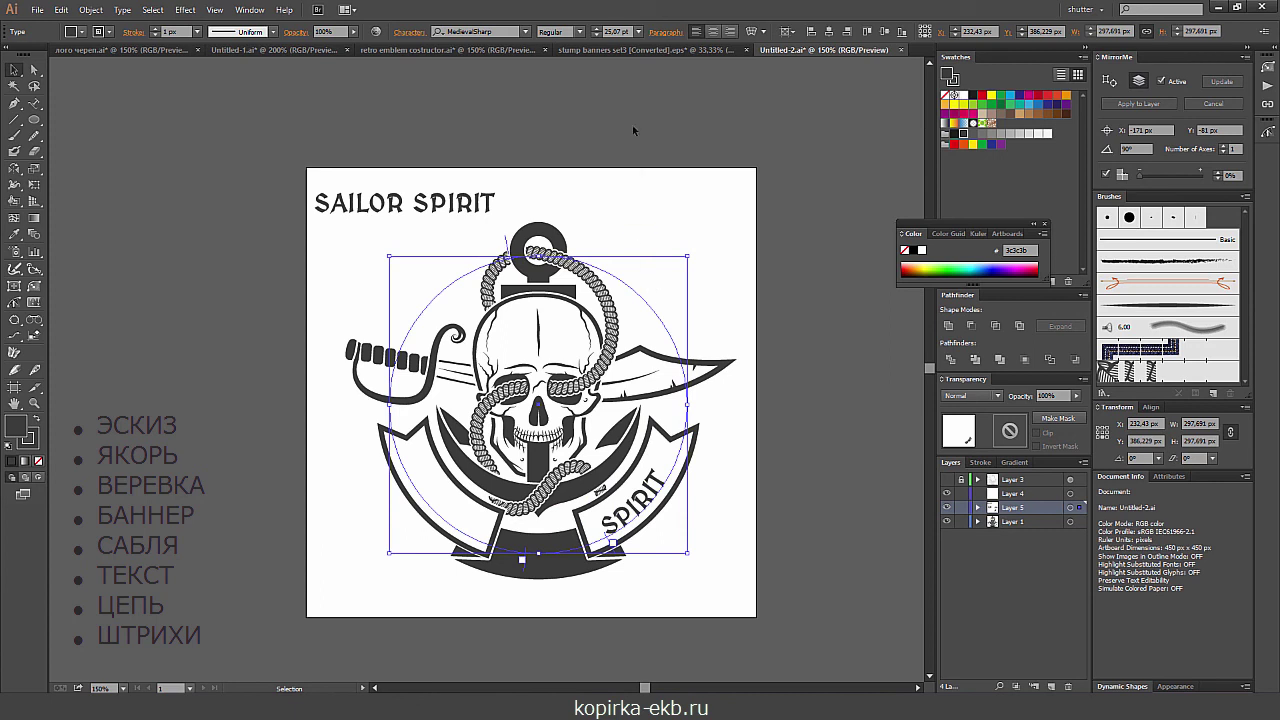
- Enlarge SPIRIT to 30 pt and zoom in to check it on the banner
double_click(630, 32)
text(30)
key(Return)
key(ctrl+plus)
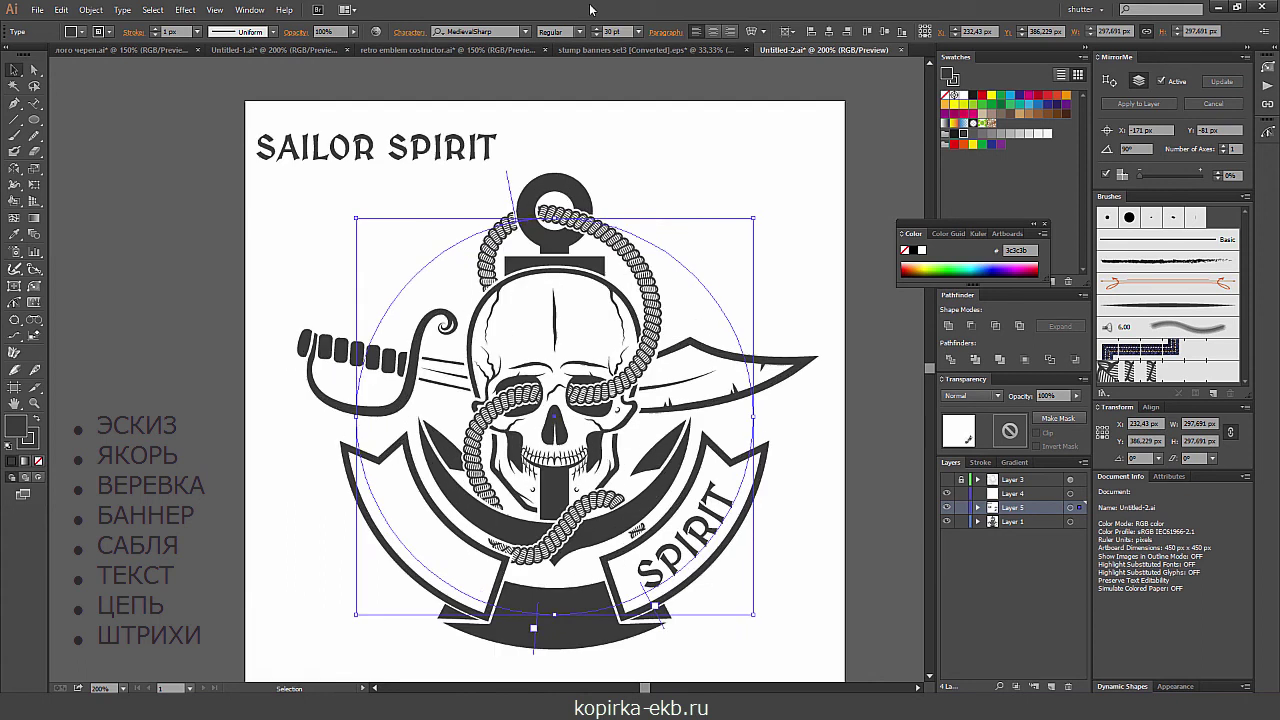
key(ctrl+plus)
drag(780, 270, 584, 300)
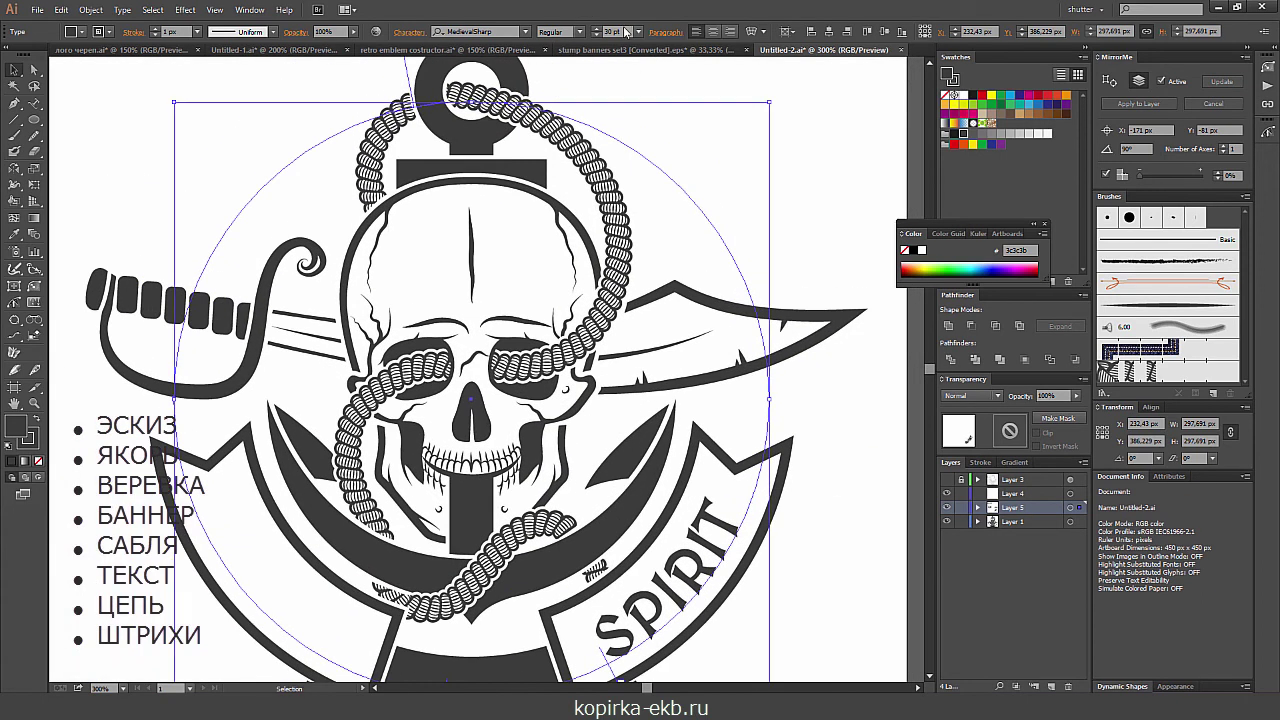
key(ctrl+minus)
click(776, 540)
key(ctrl+minus)
key(ctrl+minus)
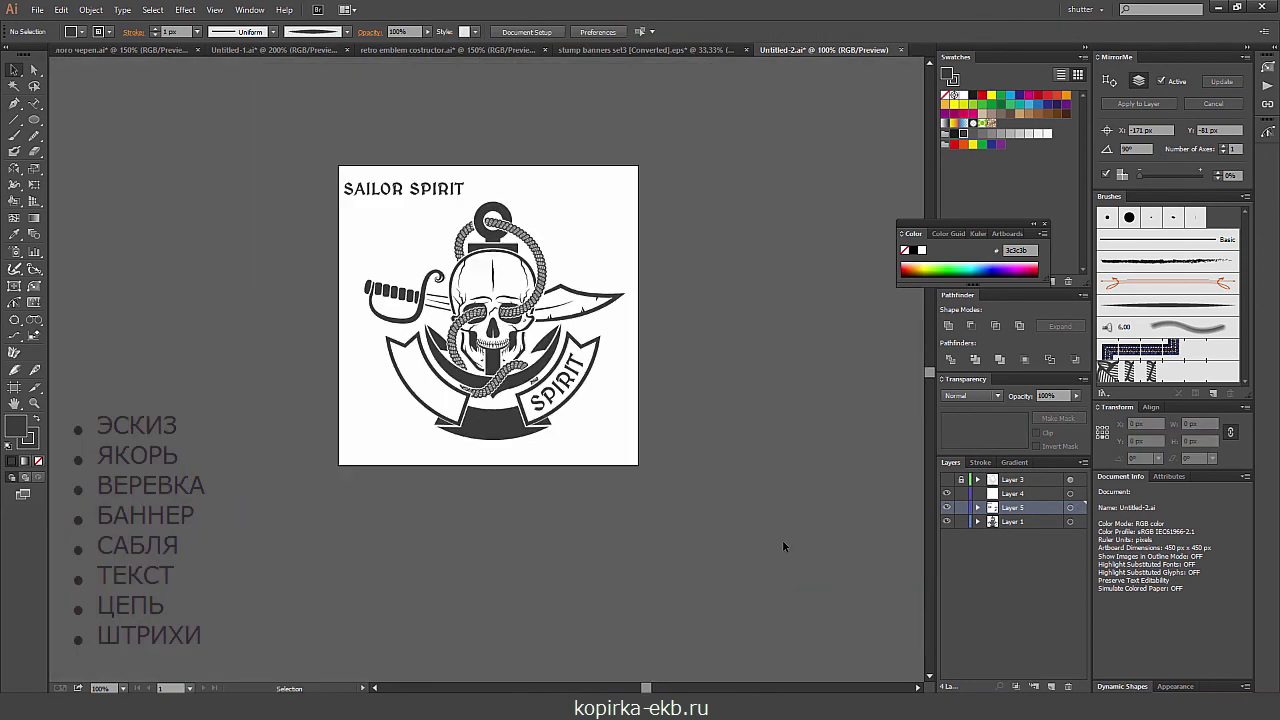
key(ctrl+plus)
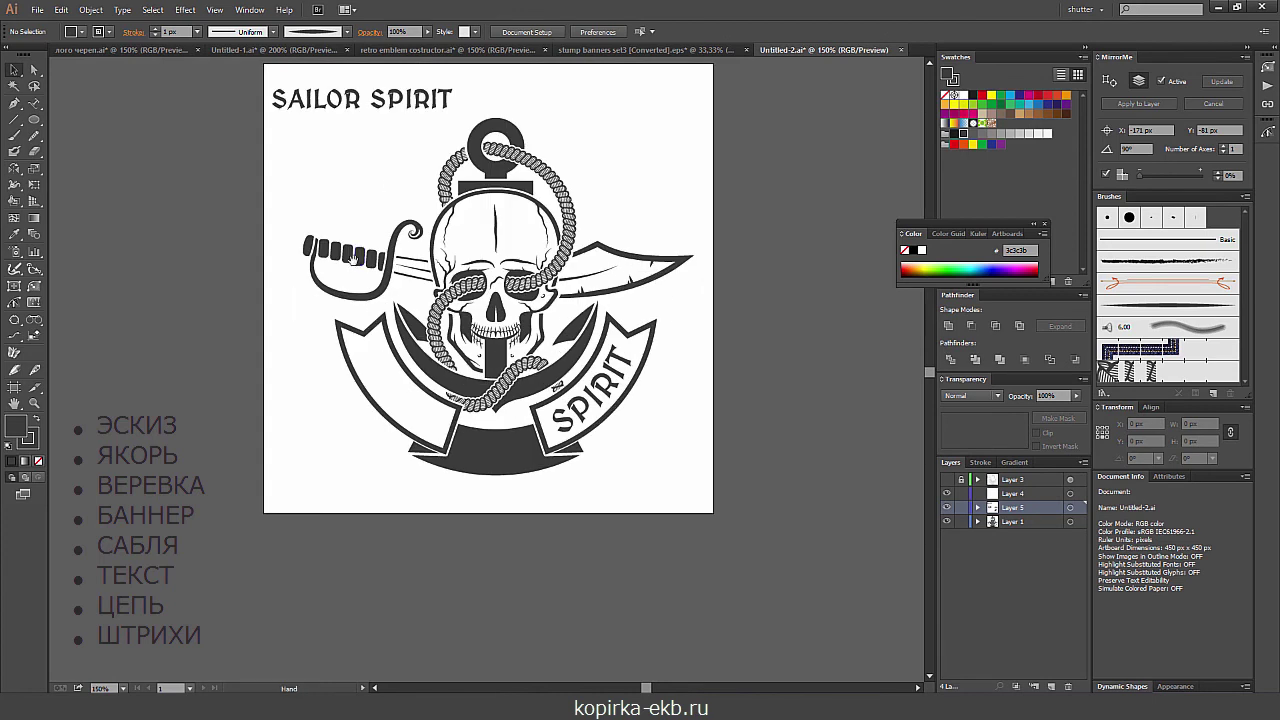
- Copy SAILOR from the headline and put it into the circle's path text
drag(360, 275, 445, 327)
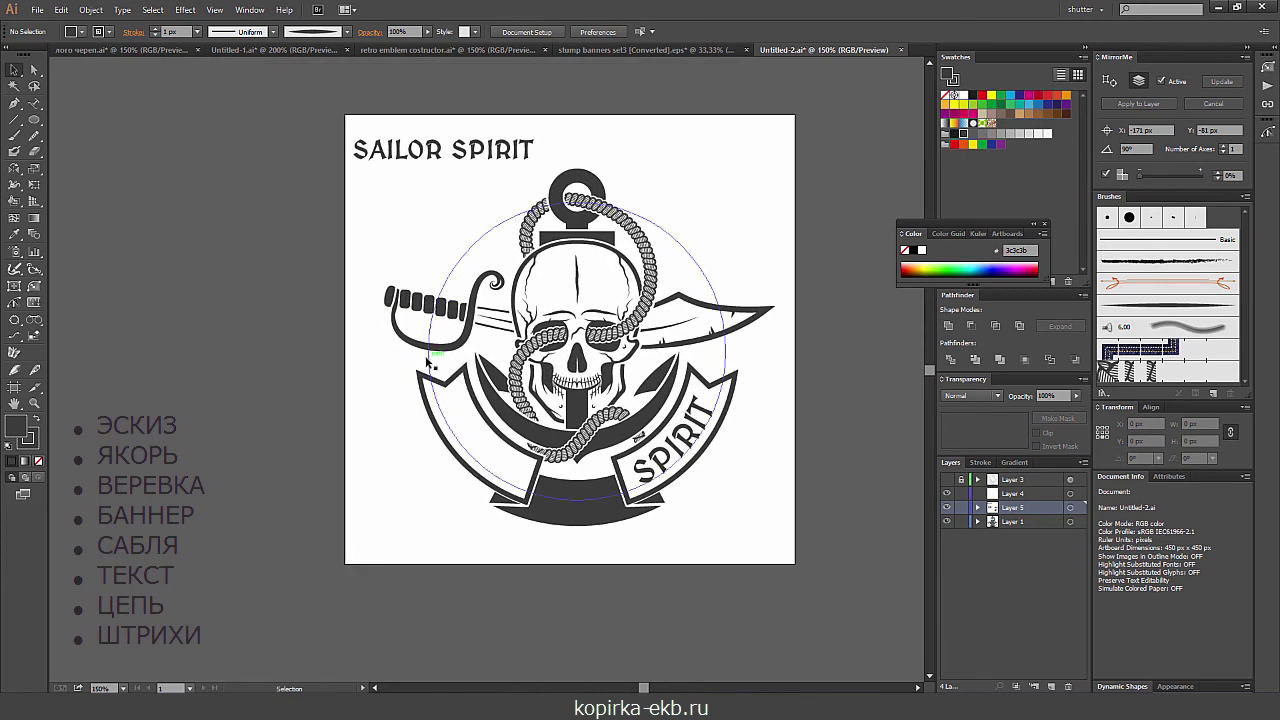
click(430, 350)
key(ctrl)
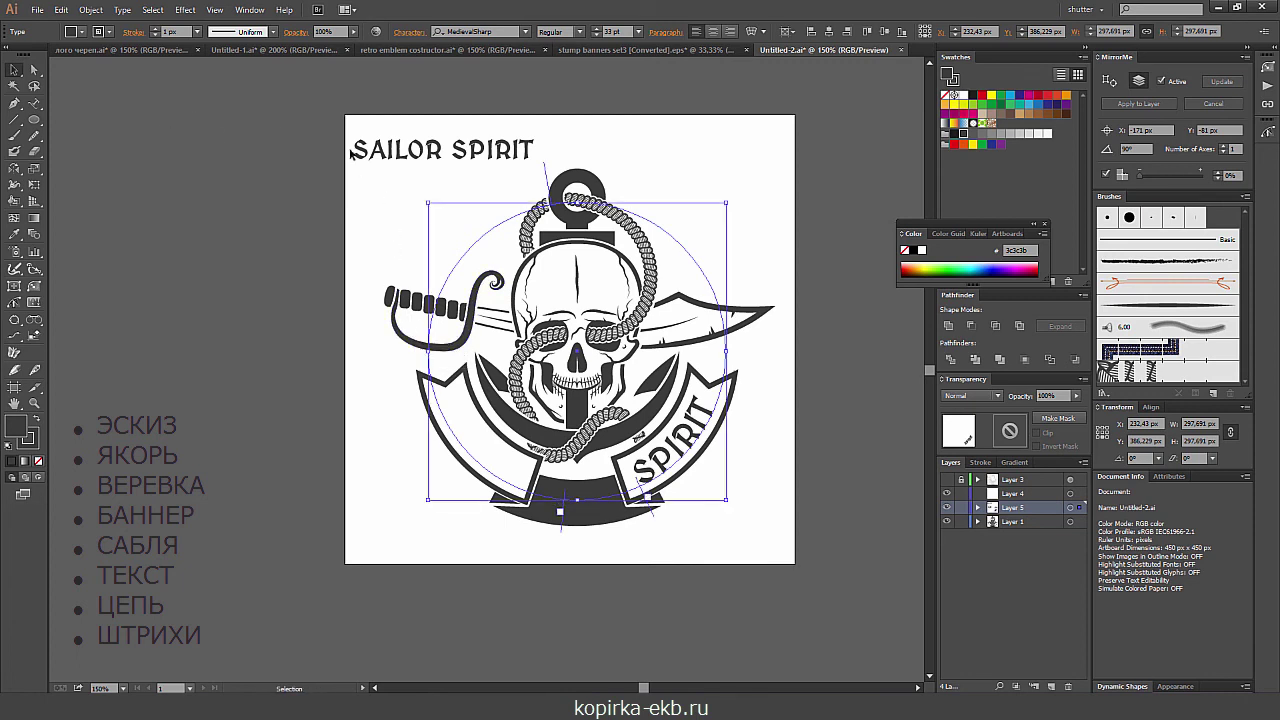
double_click(400, 150)
drag(353, 150, 443, 150)
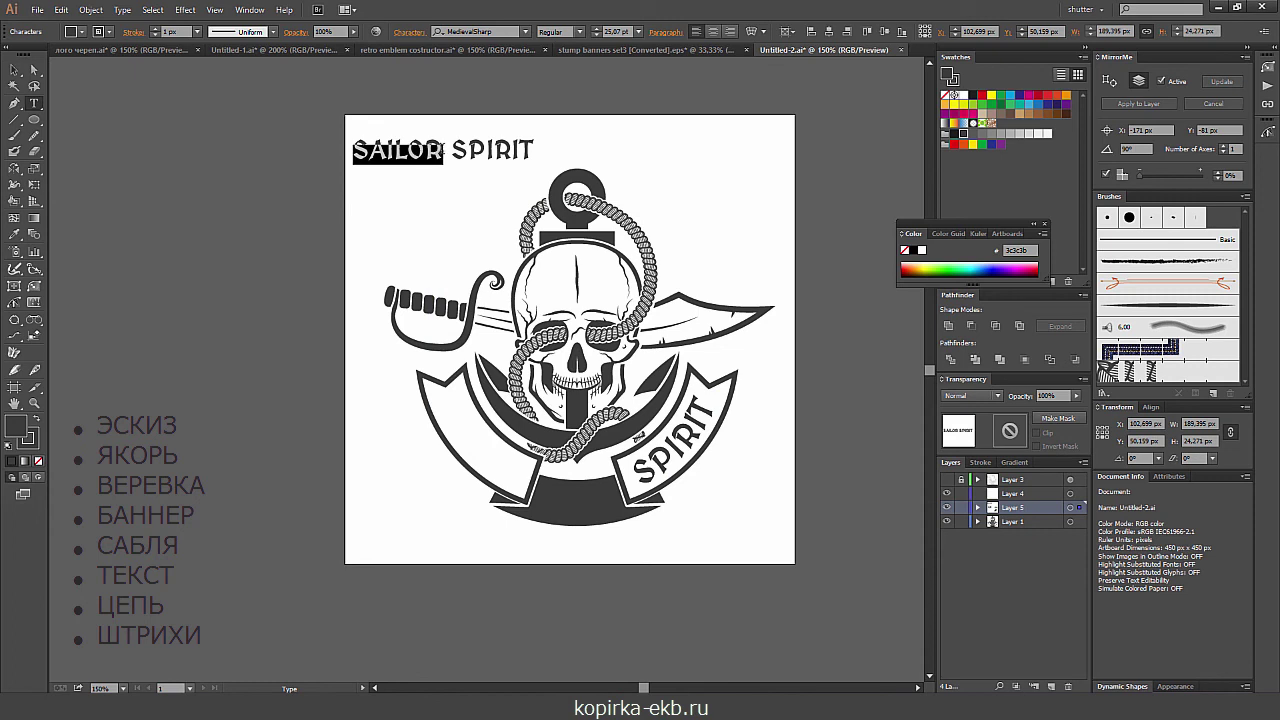
ctrl+click(640, 468)
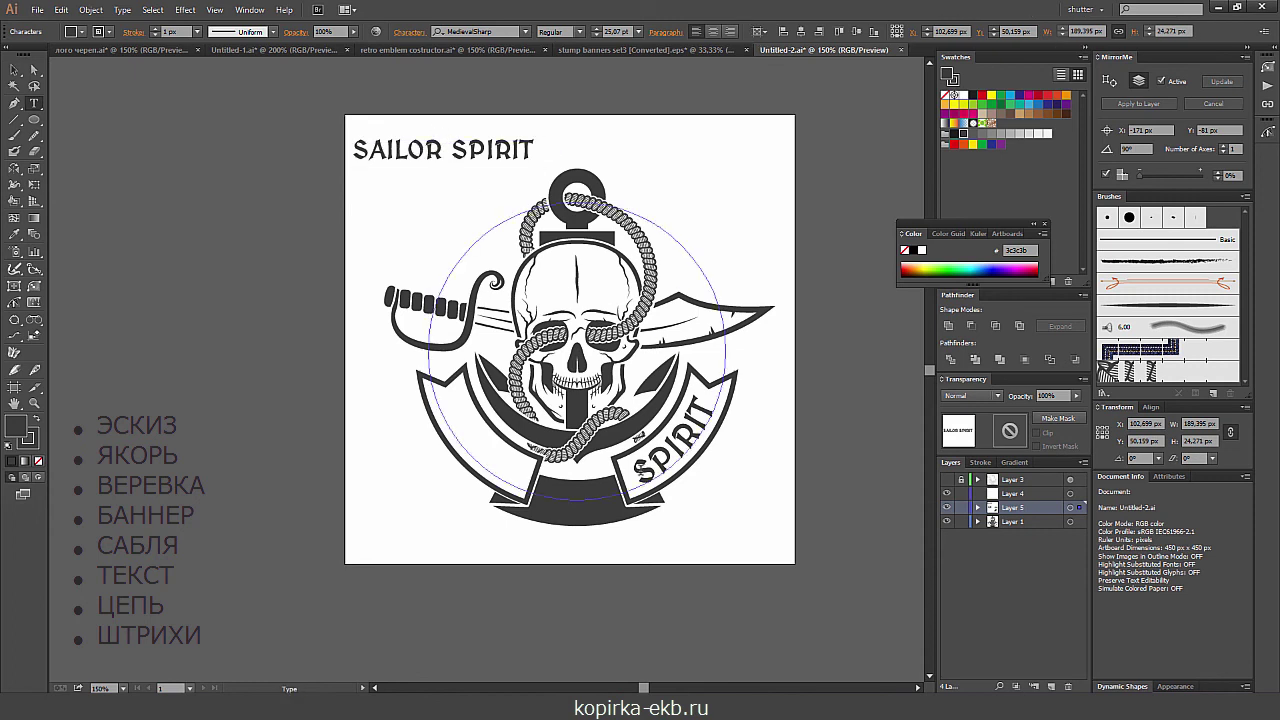
key(ctrl+z)
key(ctrl+z)
key(ctrl+z)
key(ctrl+z)
key(ctrl+z)
key(ctrl+z)
- Set SAILOR to 33 pt, rotate it onto the left banner, and outline SPIRIT
click(612, 31)
key(Return)
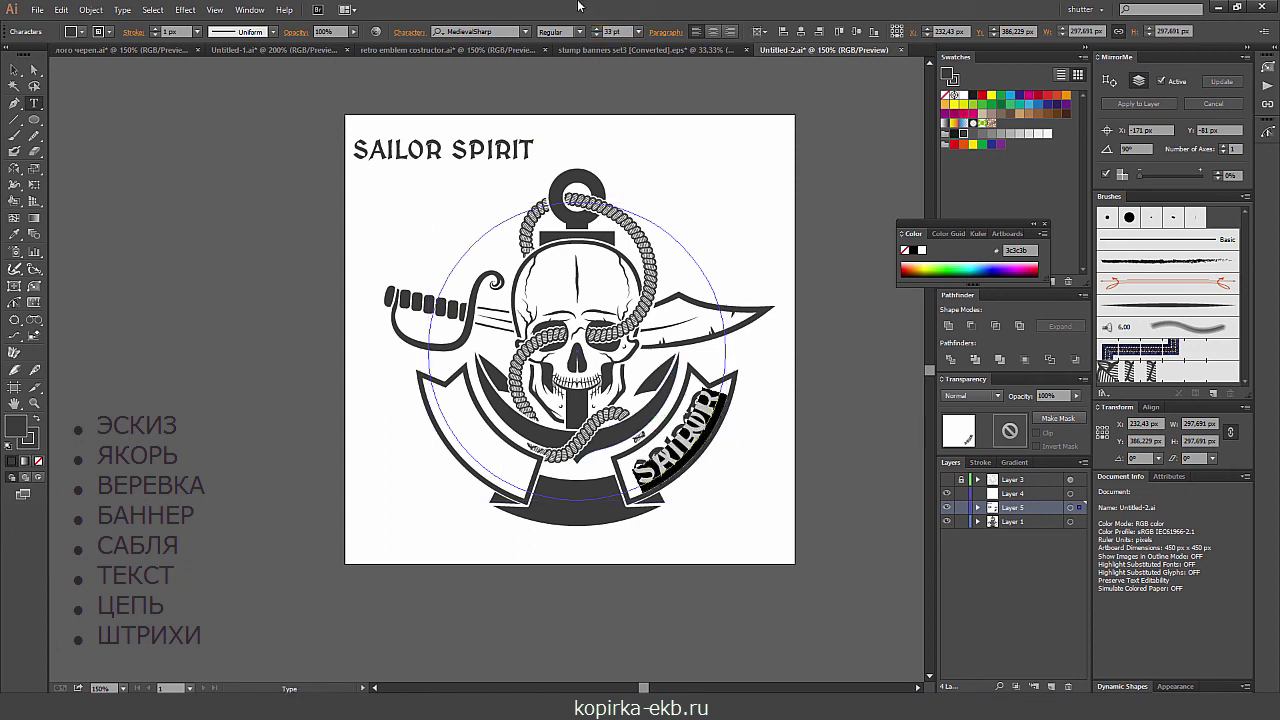
click(16, 70)
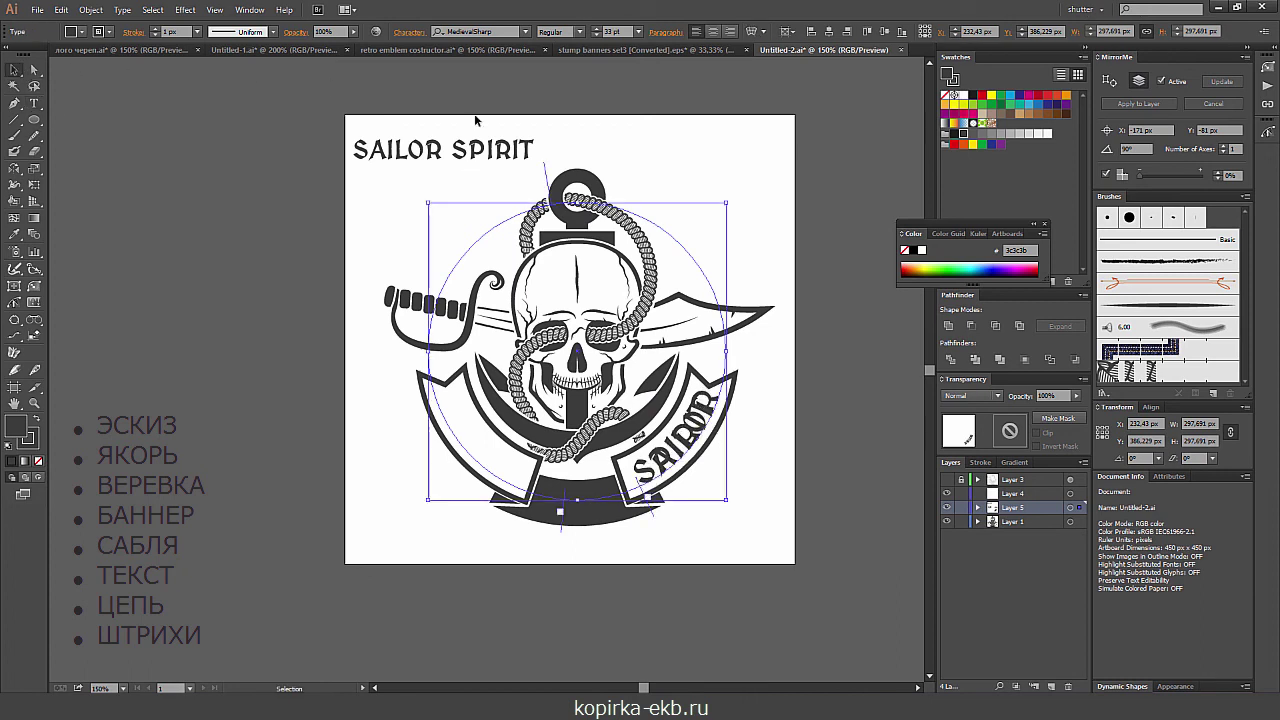
drag(729, 195, 652, 438)
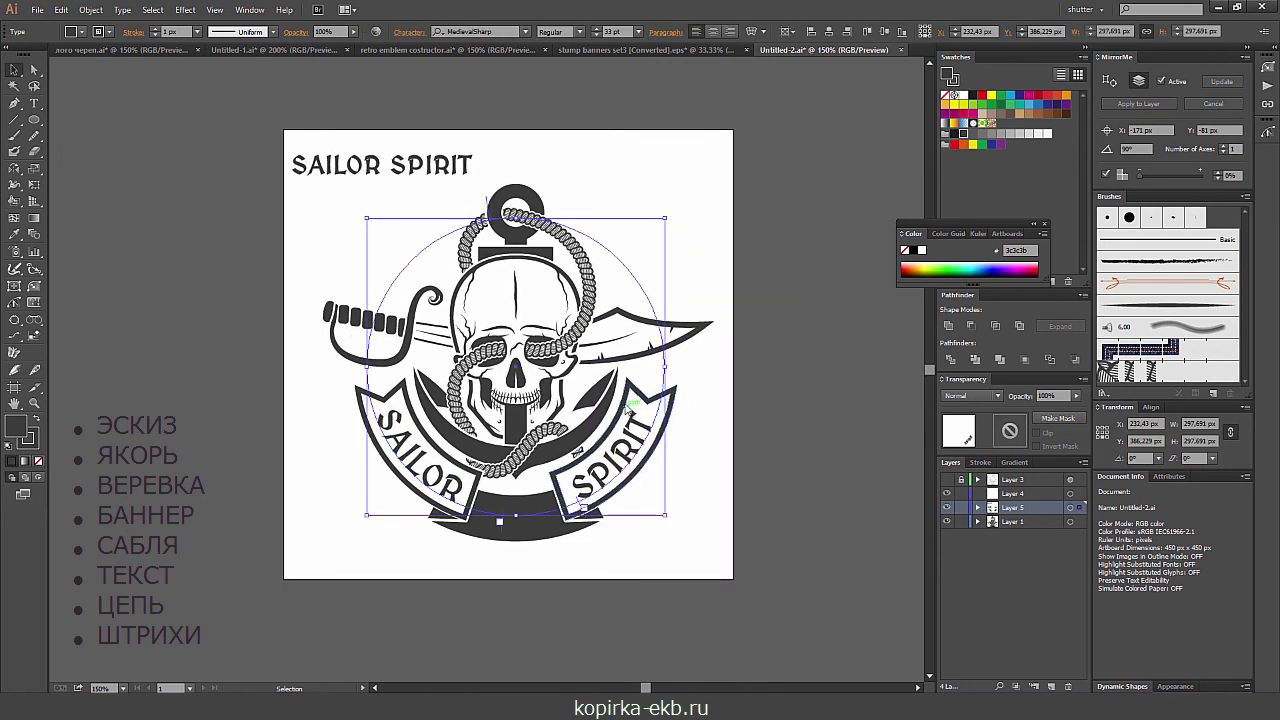
right_click(626, 406)
click(675, 496)
- Convert the curved SAILOR banner text to outlines with Create Outlines
click(417, 476)
right_click(428, 469)
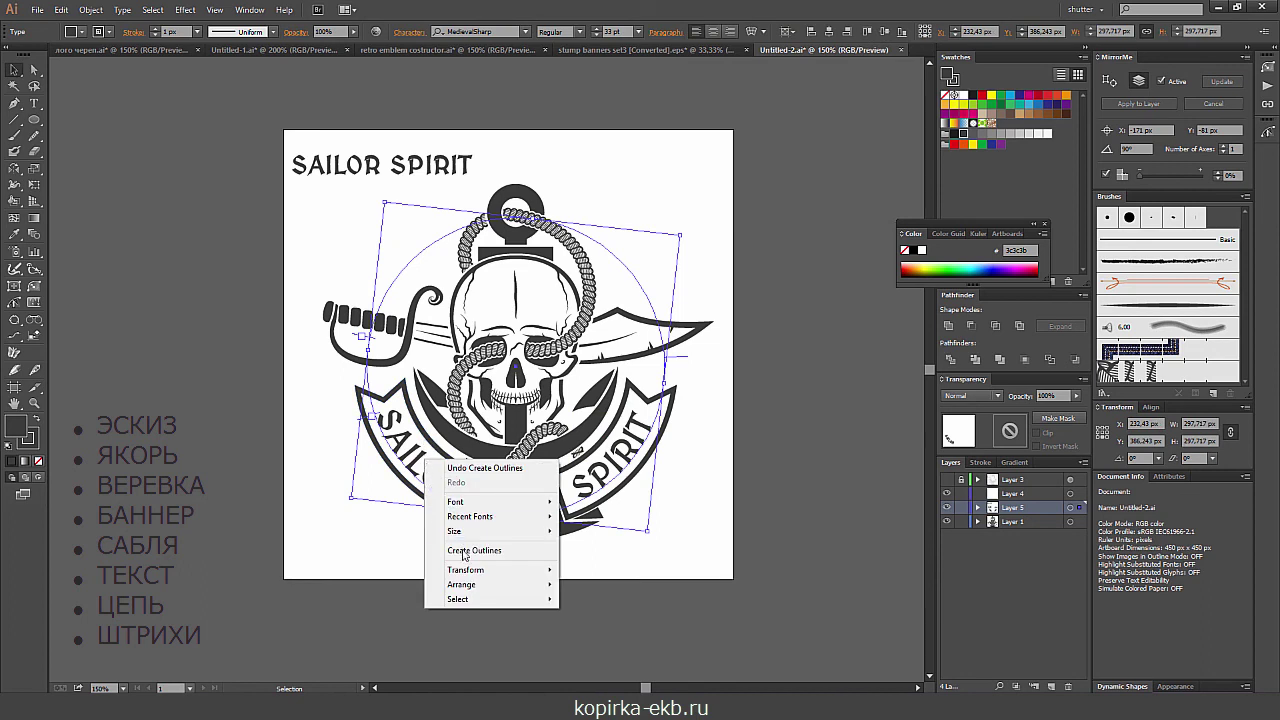
click(463, 551)
click(370, 535)
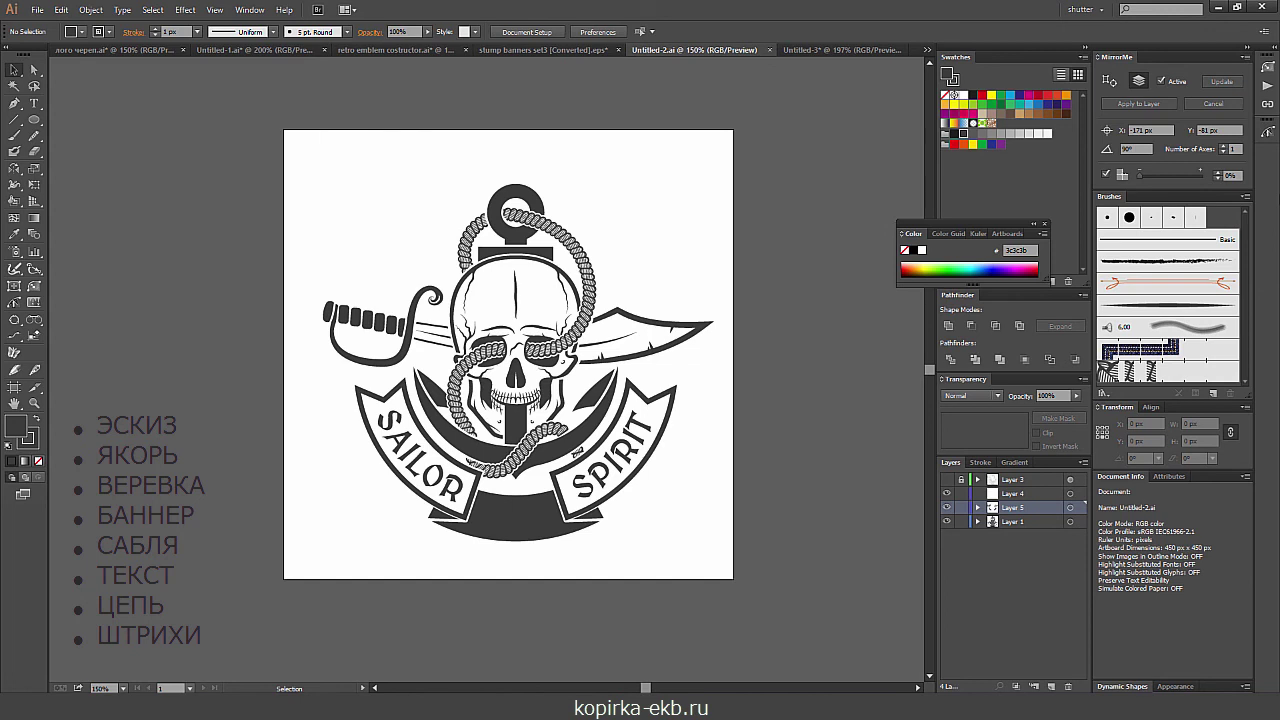
key(ctrl+plus)
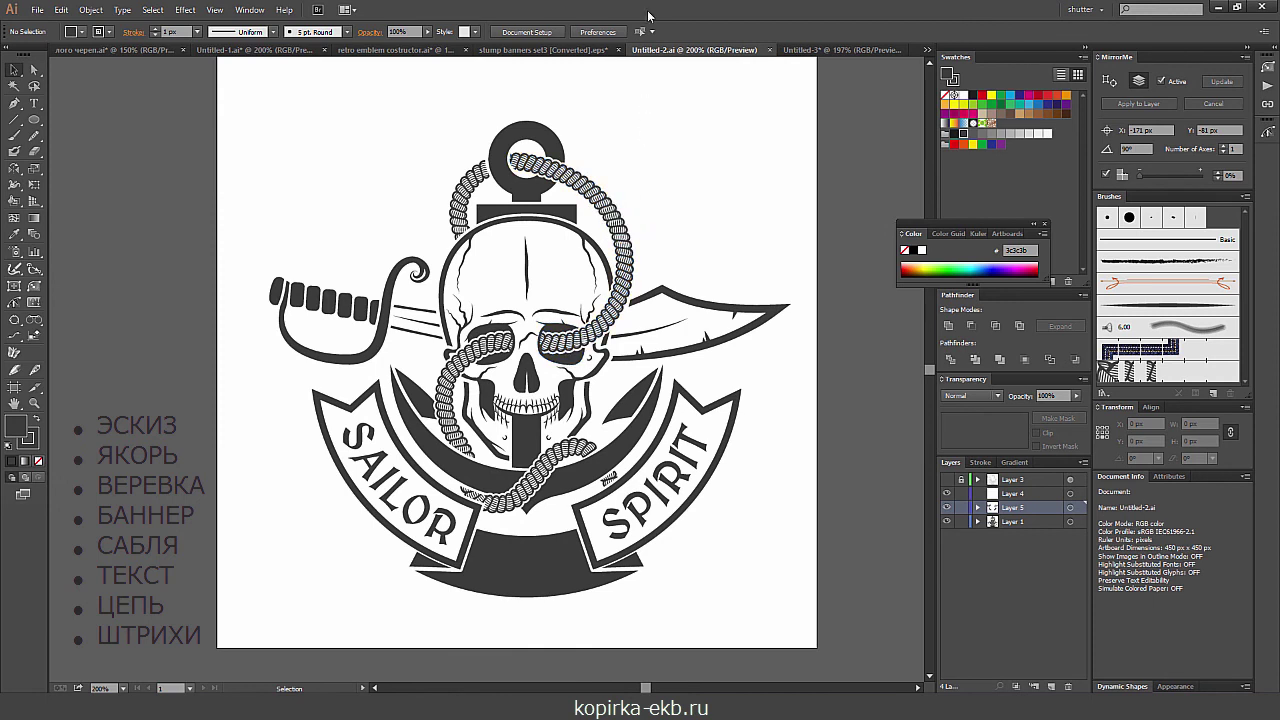
- Alt-drag a copy of the whole emblem to the right of the artboard
key(ctrl+minus)
key(ctrl+minus)
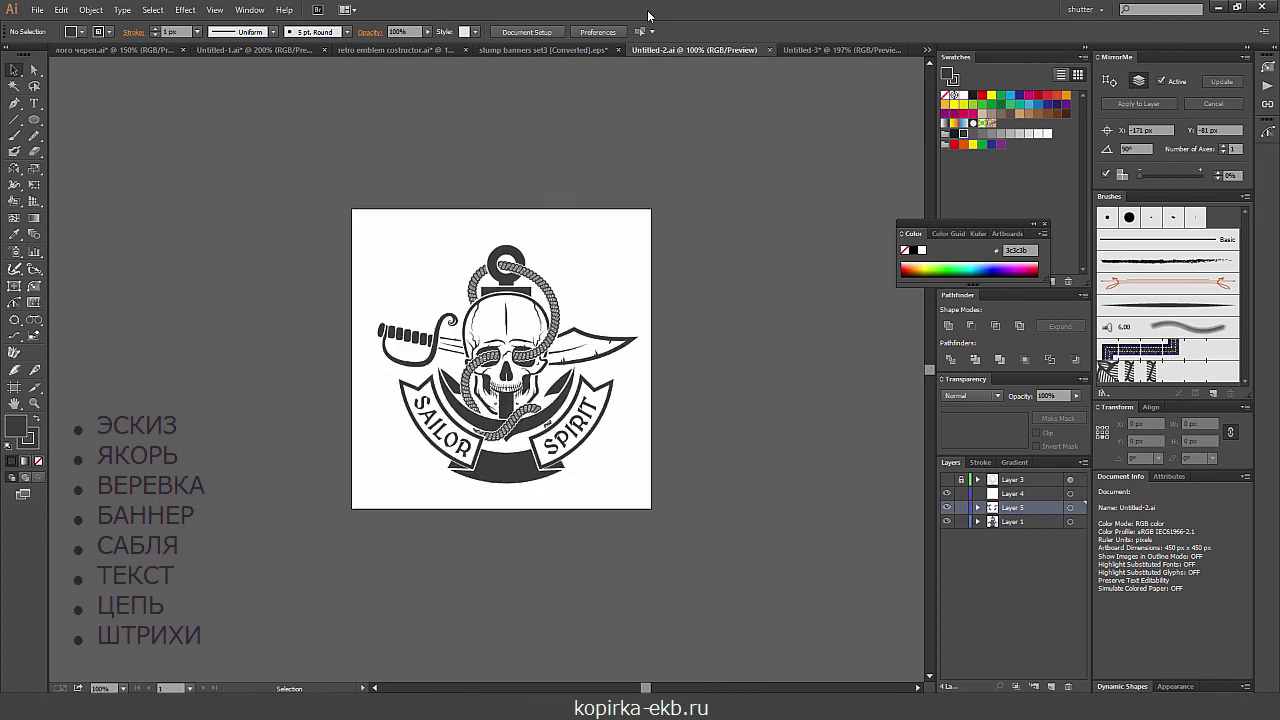
drag(344, 236, 614, 480)
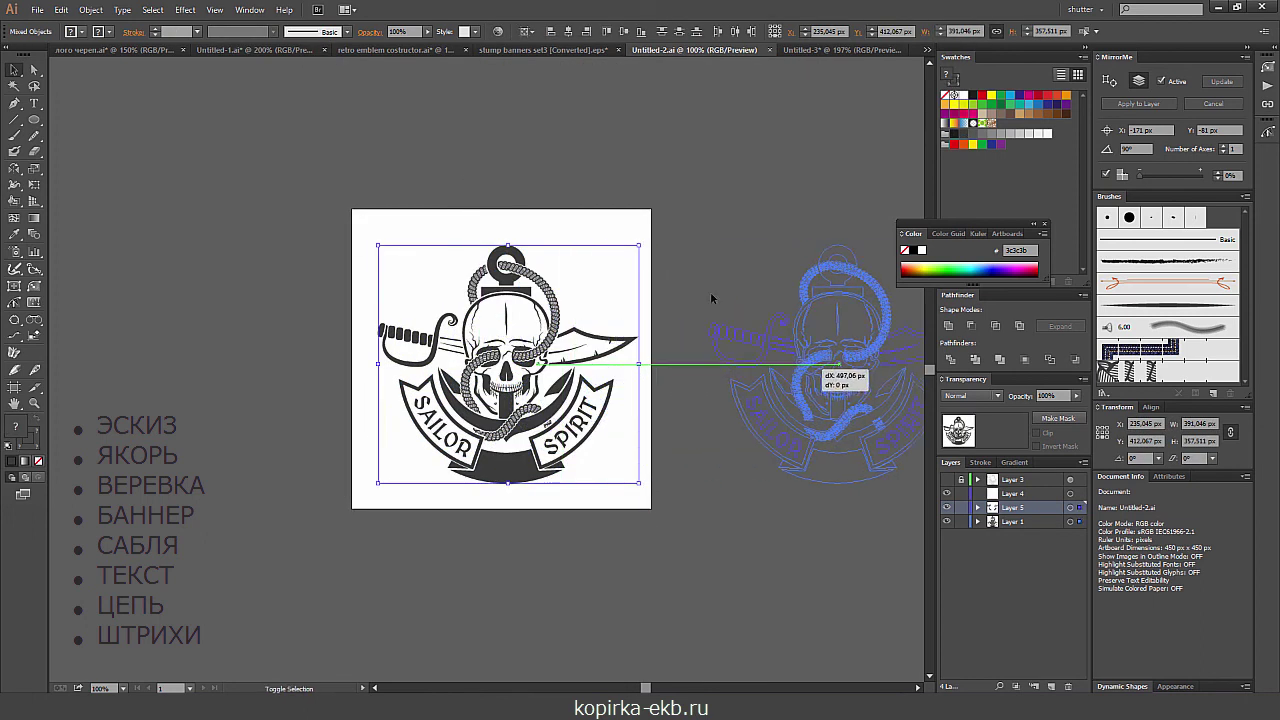
drag(498, 368, 826, 368)
click(754, 61)
- Delete the rope from around the skull on the artboard emblem
key(ctrl+plus)
key(ctrl+plus)
key(ctrl+plus)
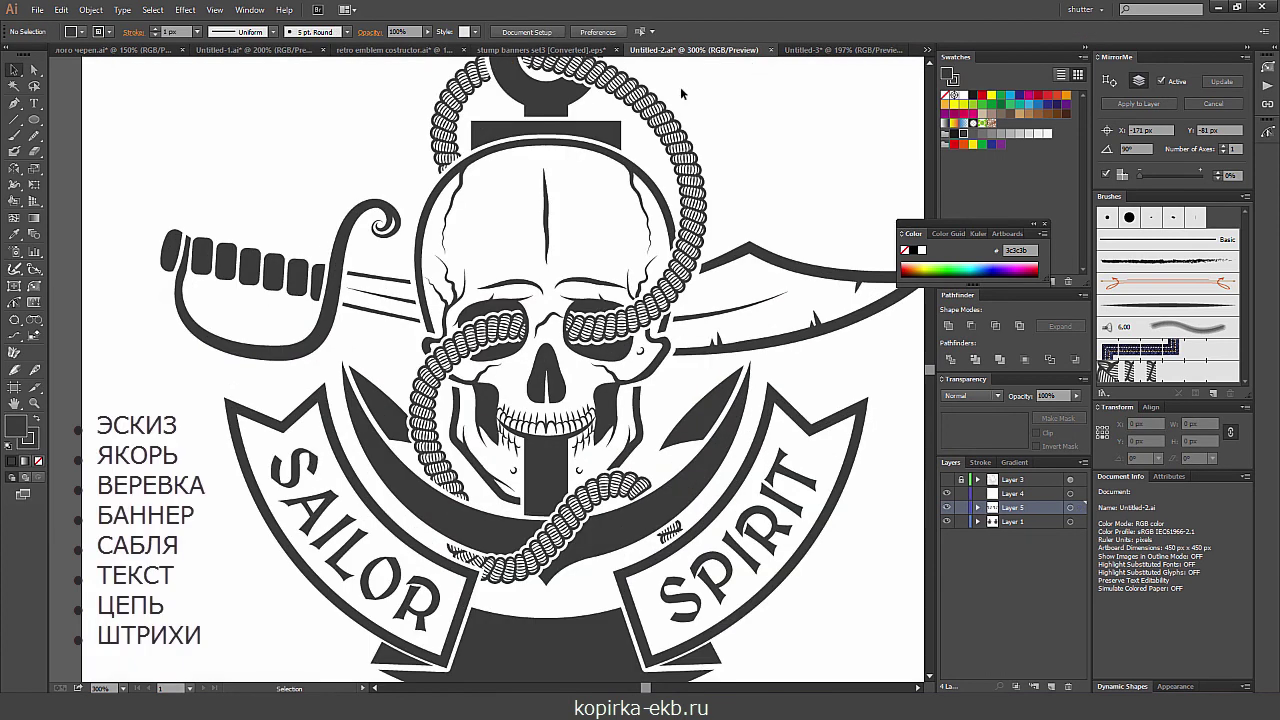
drag(776, 107, 677, 256)
click(632, 280)
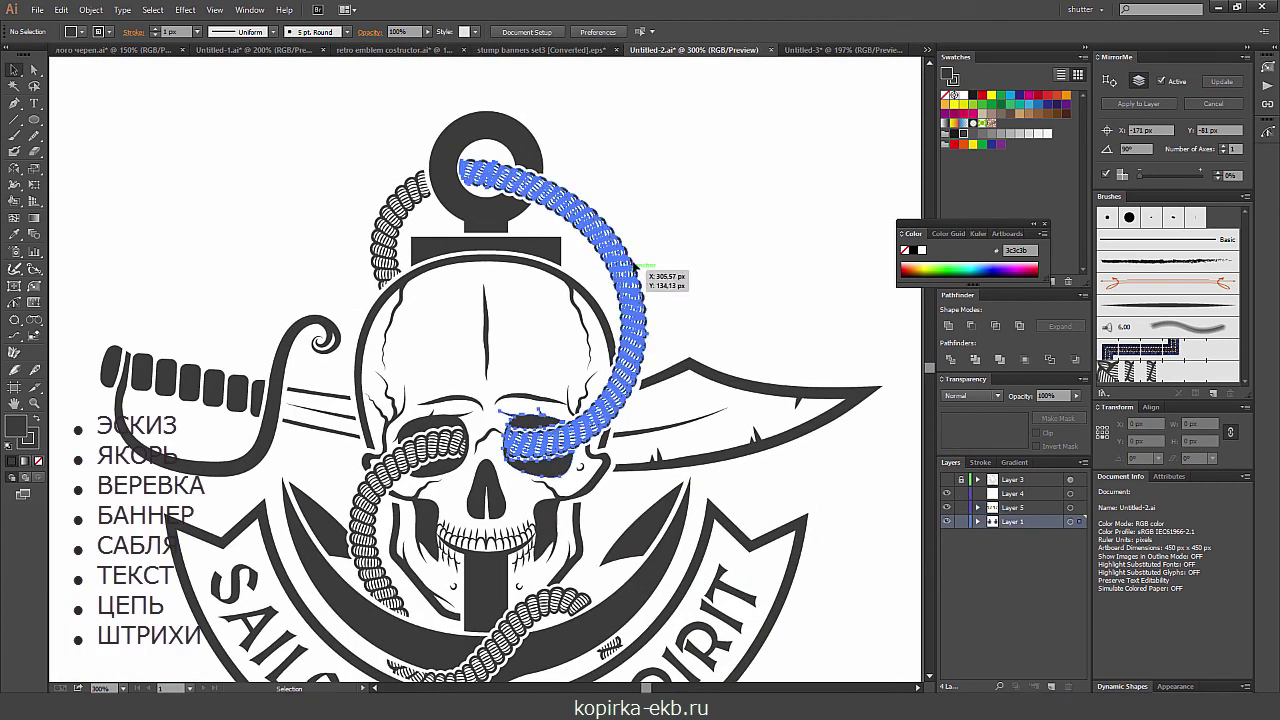
key(Delete)
scroll(677, 194, right, 3)
scroll(677, 194, up, 1)
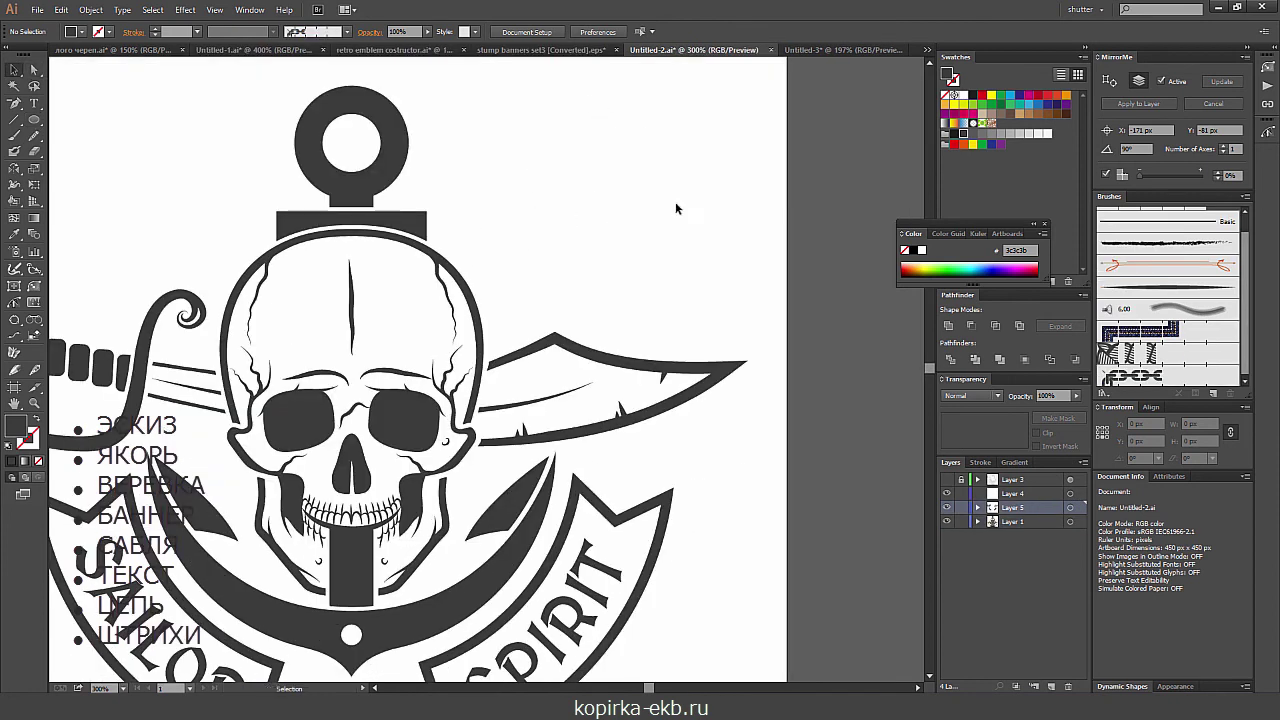
click(1118, 383)
- Paint a horizontal chain-brush stroke above the skull
click(14, 134)
mouse_move(531, 127)
mouse_down()
mouse_move(752, 124)
mouse_move(708, 124)
mouse_up()
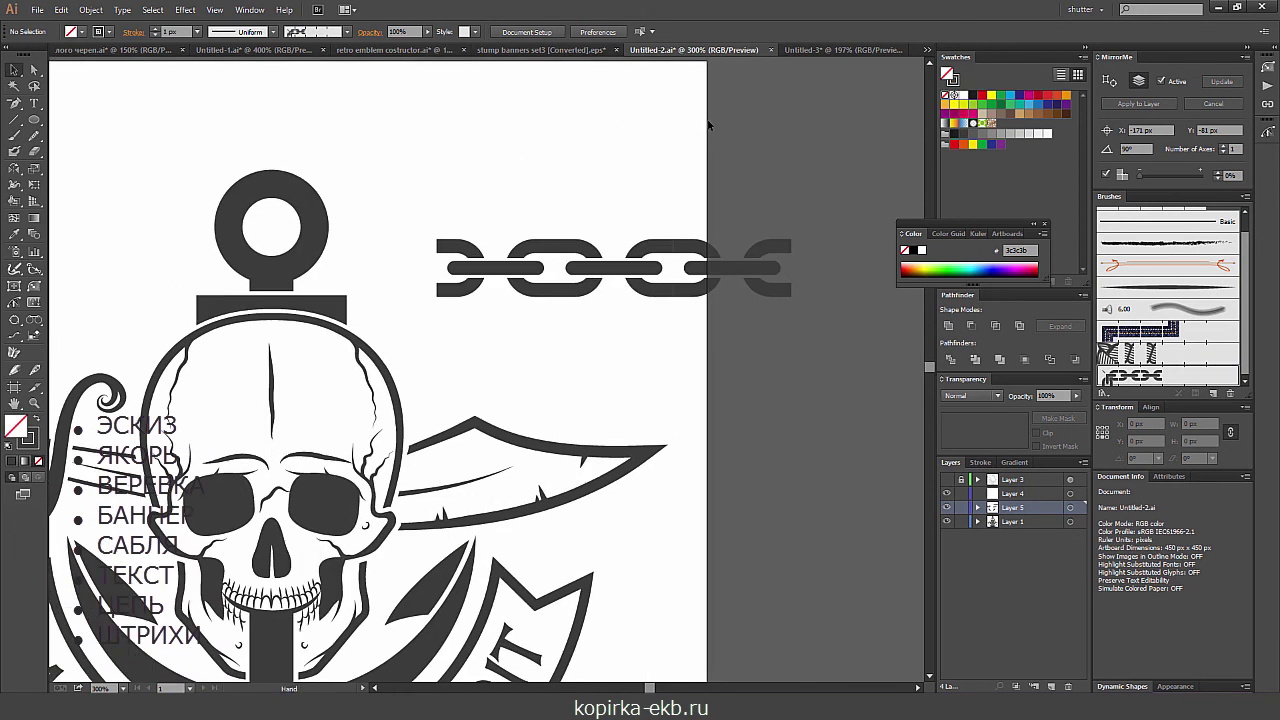
key(ctrl+plus)
key(ctrl+plus)
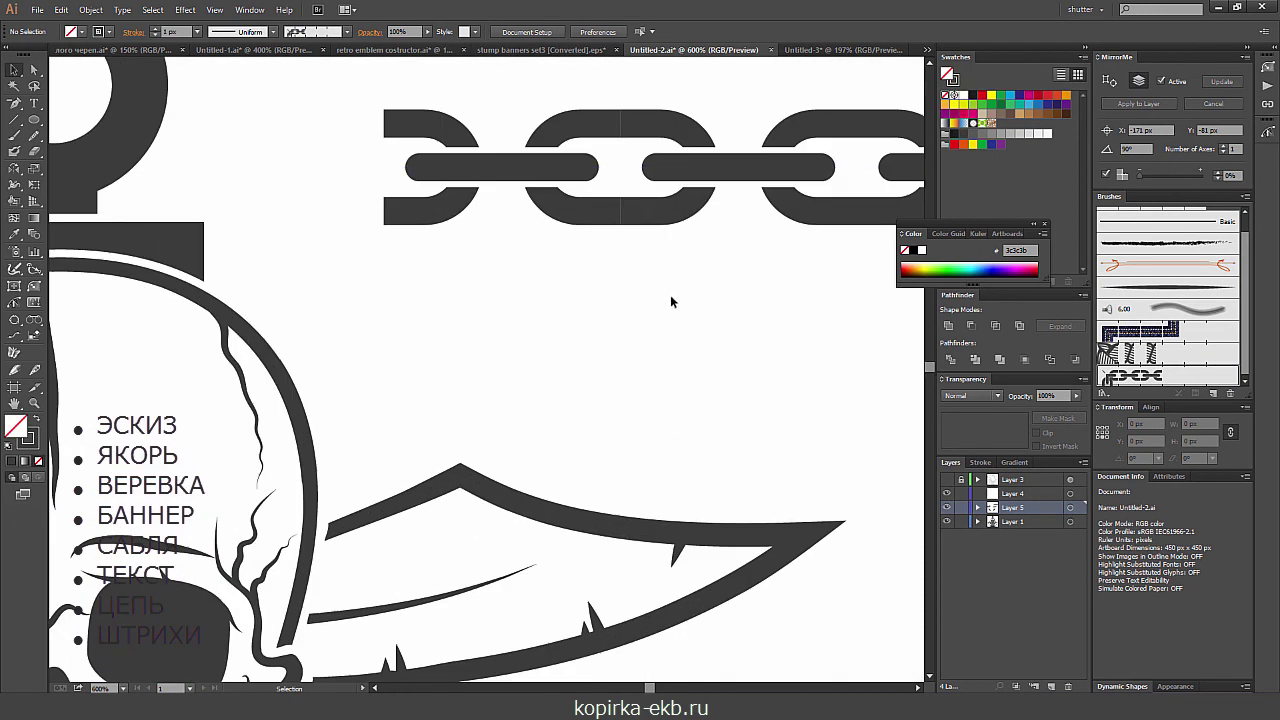
drag(706, 253, 608, 283)
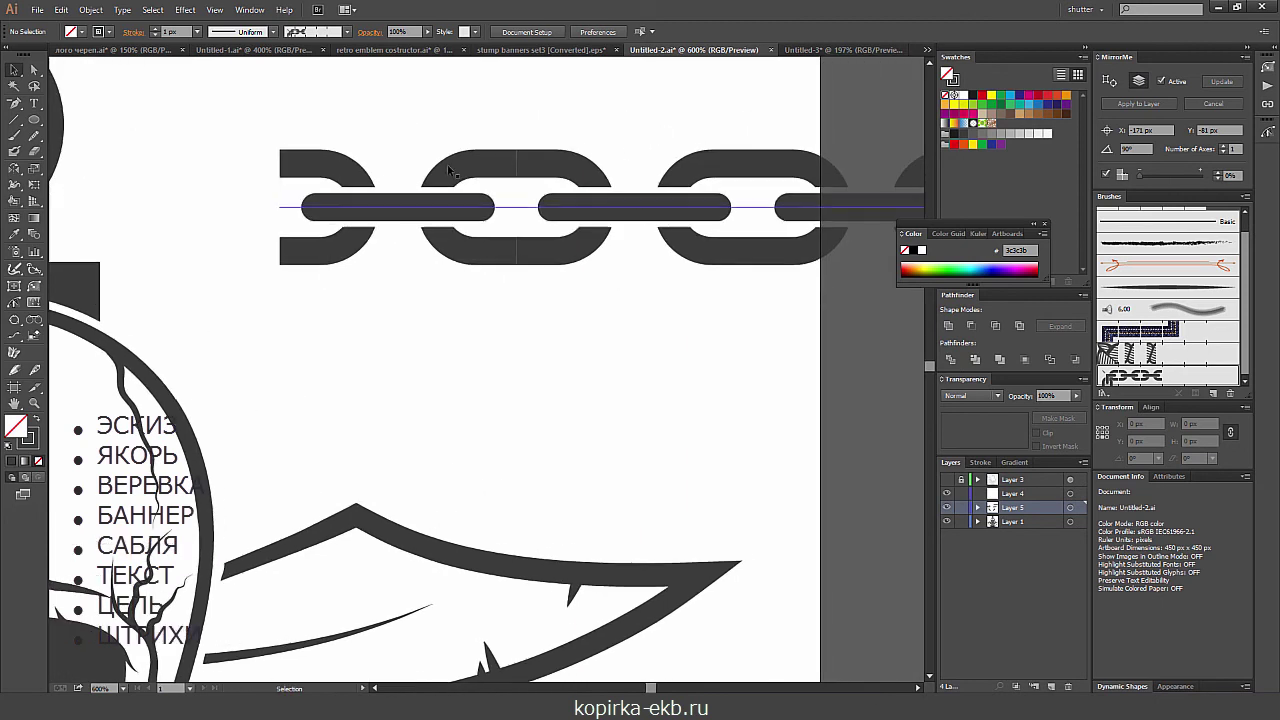
- Draw a solid dark grey pill-shaped rectangle, about 49 by 26 px, below the chain
click(41, 119)
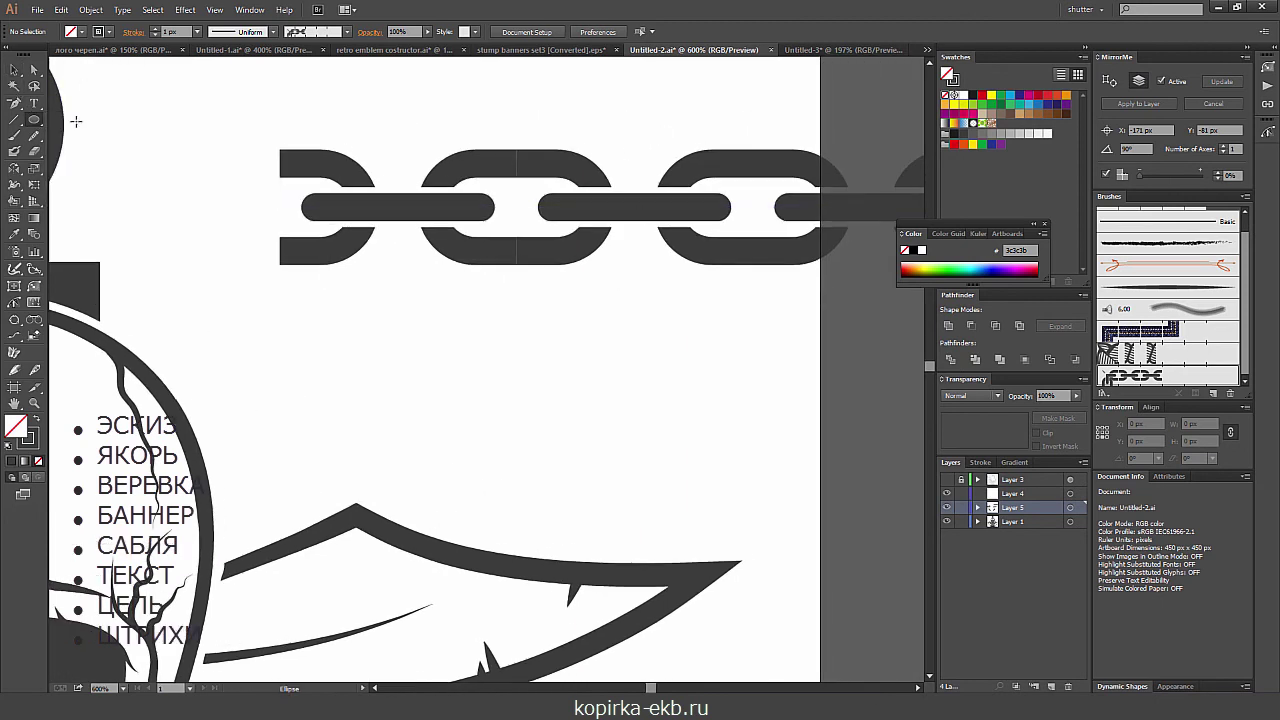
drag(427, 291, 606, 386)
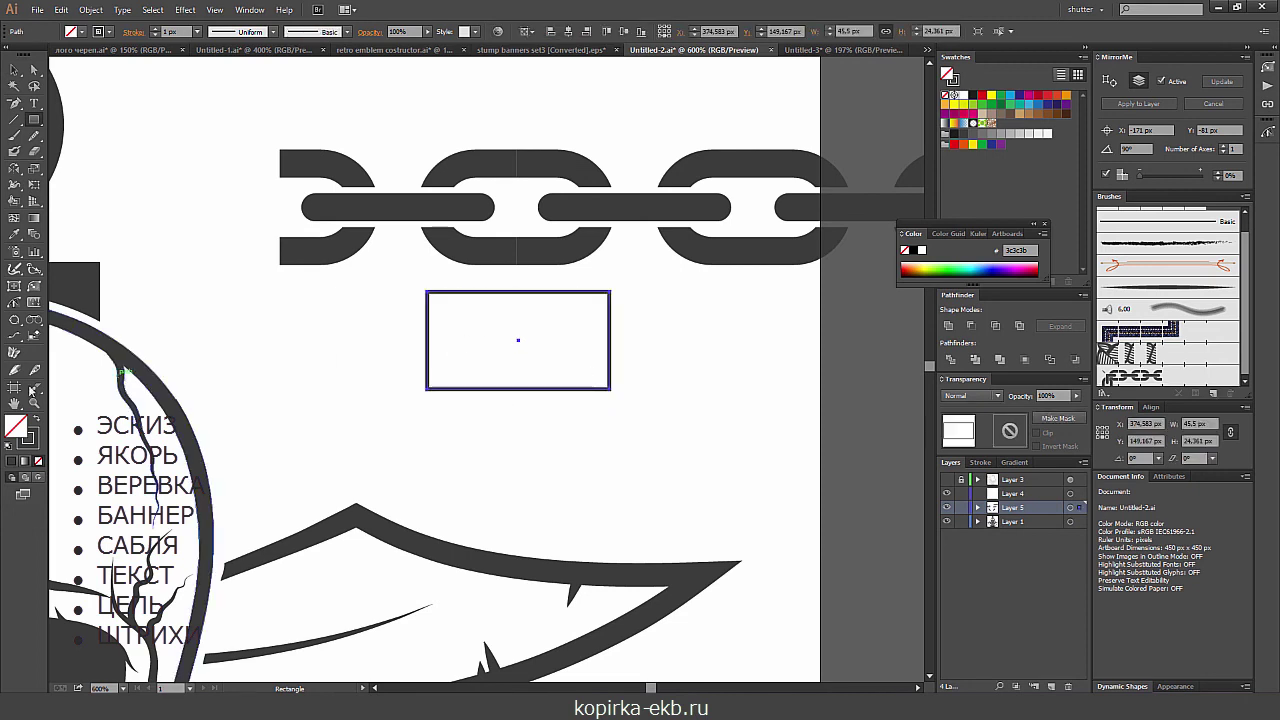
key(shift+x)
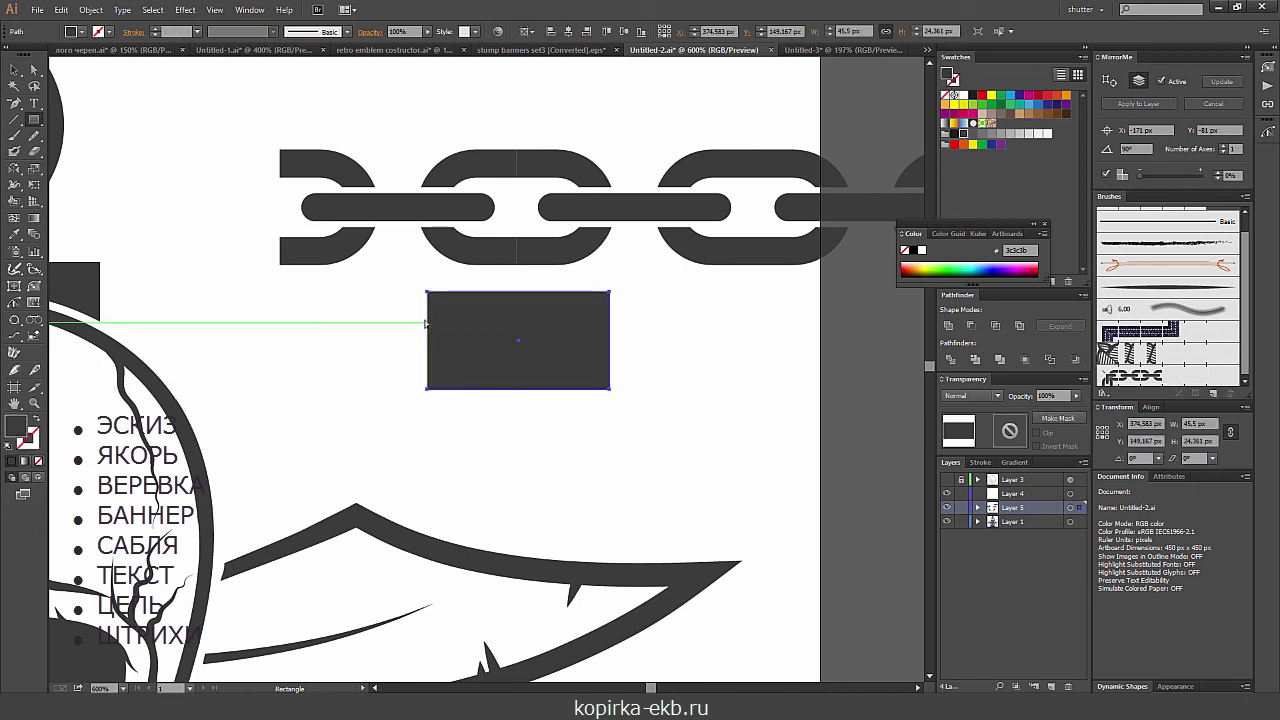
key(a)
mouse_move(441, 306)
mouse_down()
mouse_move(467, 347)
mouse_move(478, 341)
mouse_up()
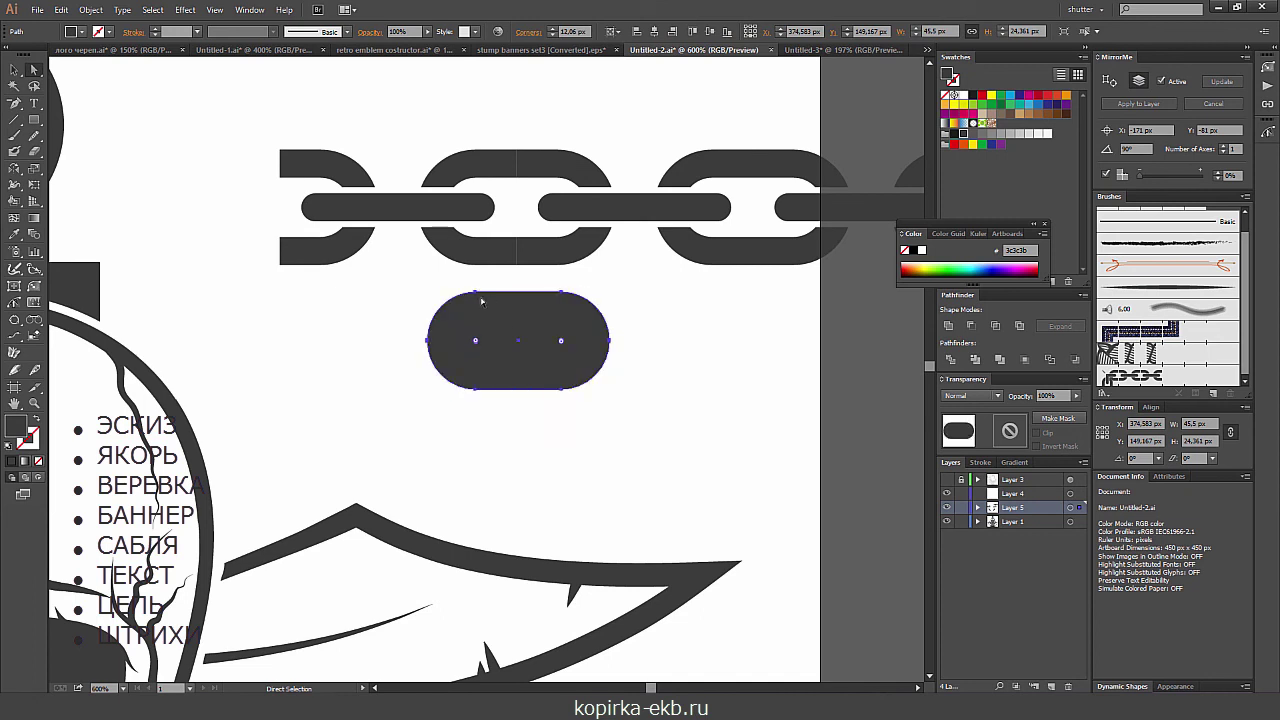
key(v)
drag(608, 294, 617, 289)
click(446, 291)
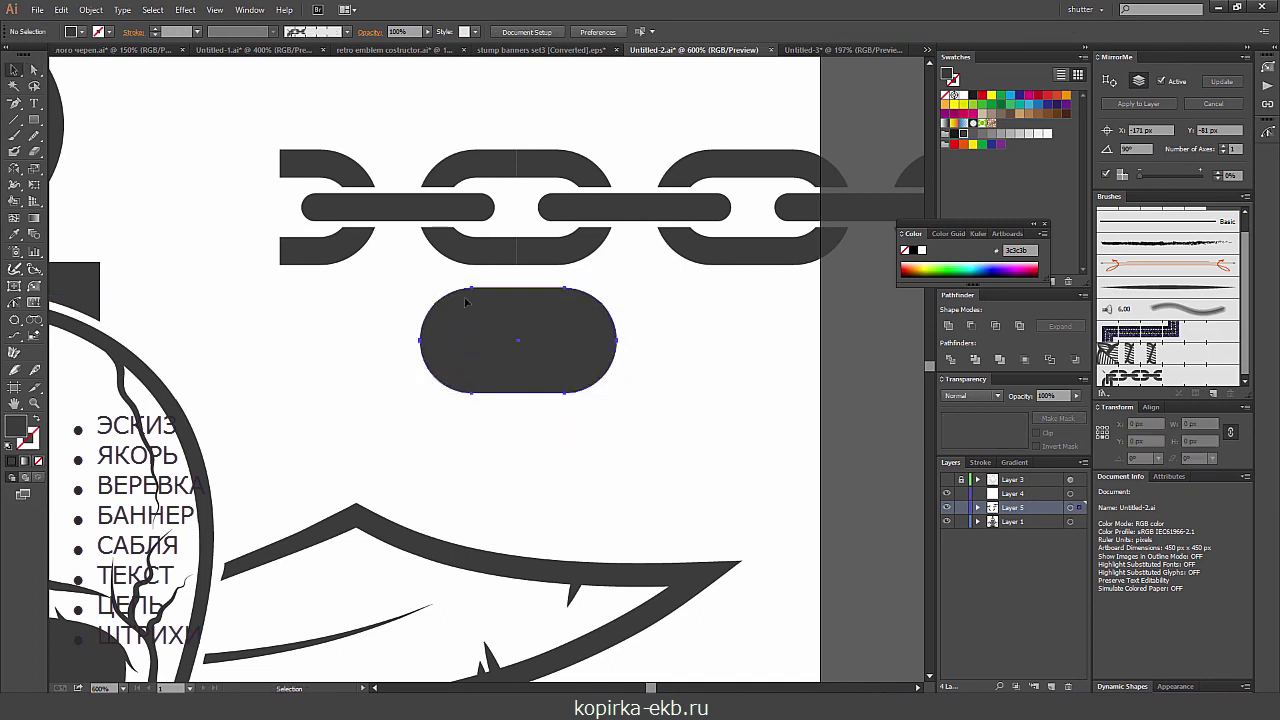
click(465, 301)
click(90, 9)
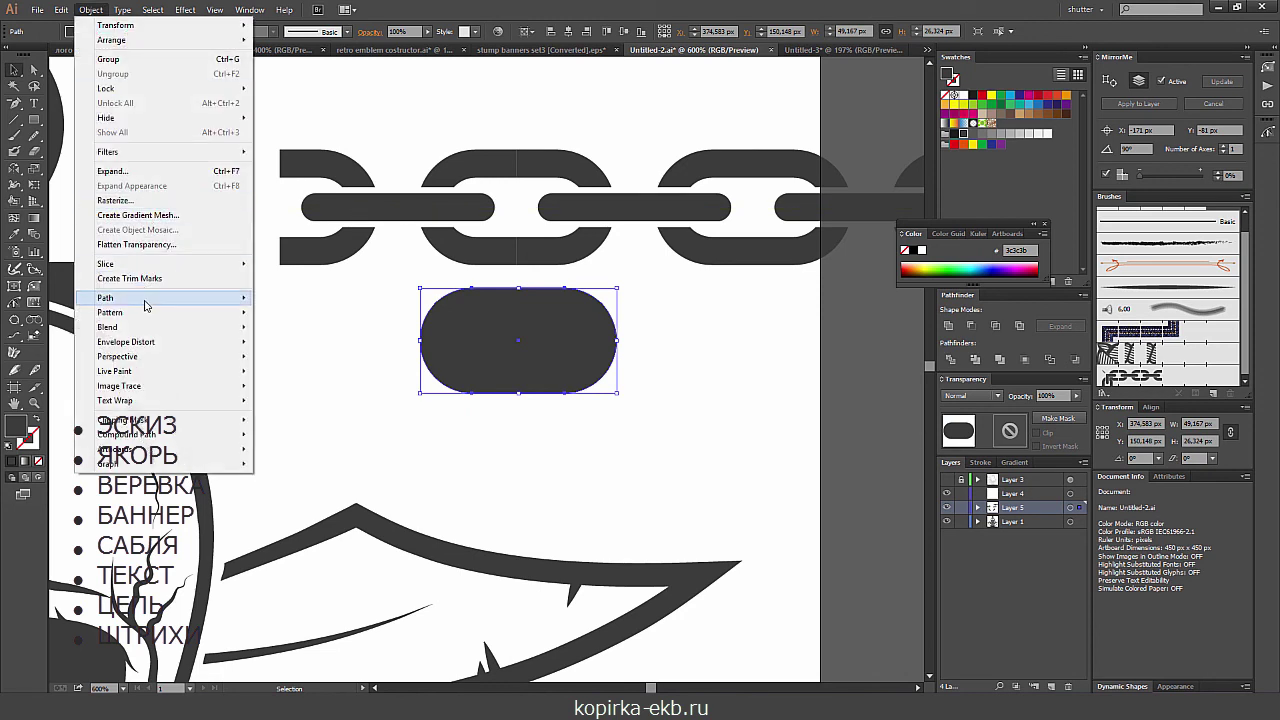
- Hollow the pill into a ring with a -7 px offset path and Minus Front
click(282, 372)
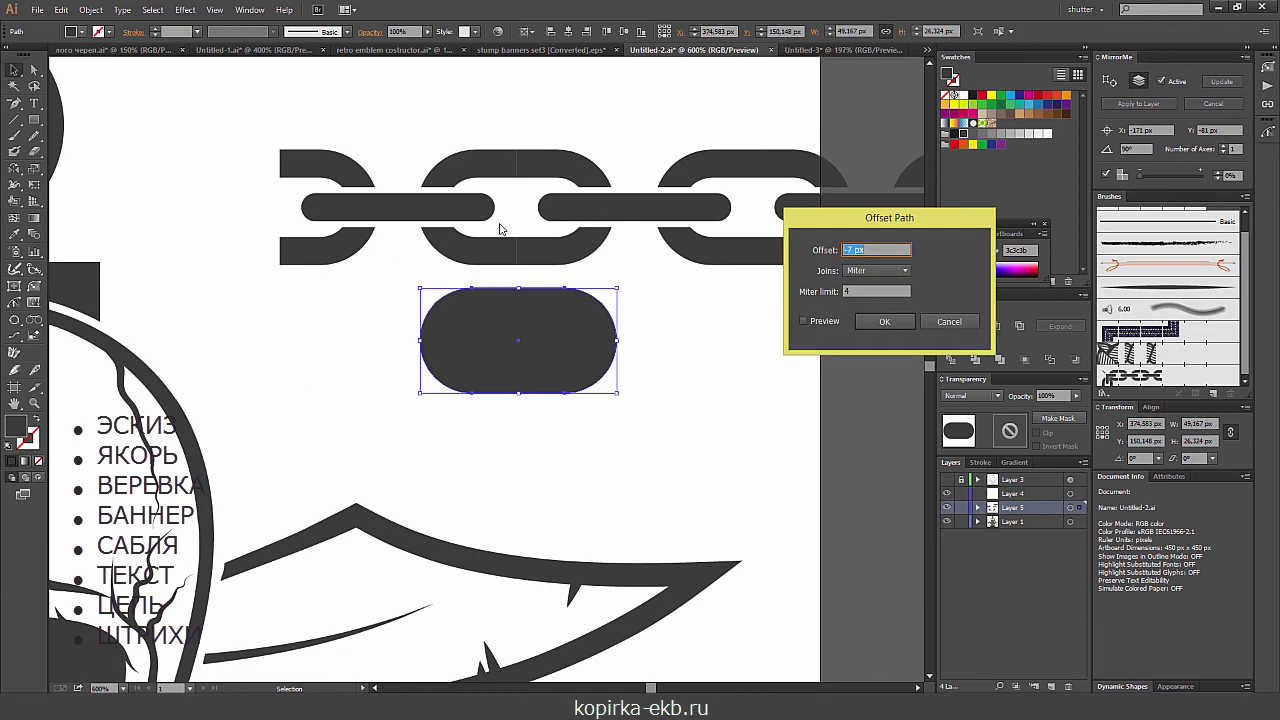
click(805, 321)
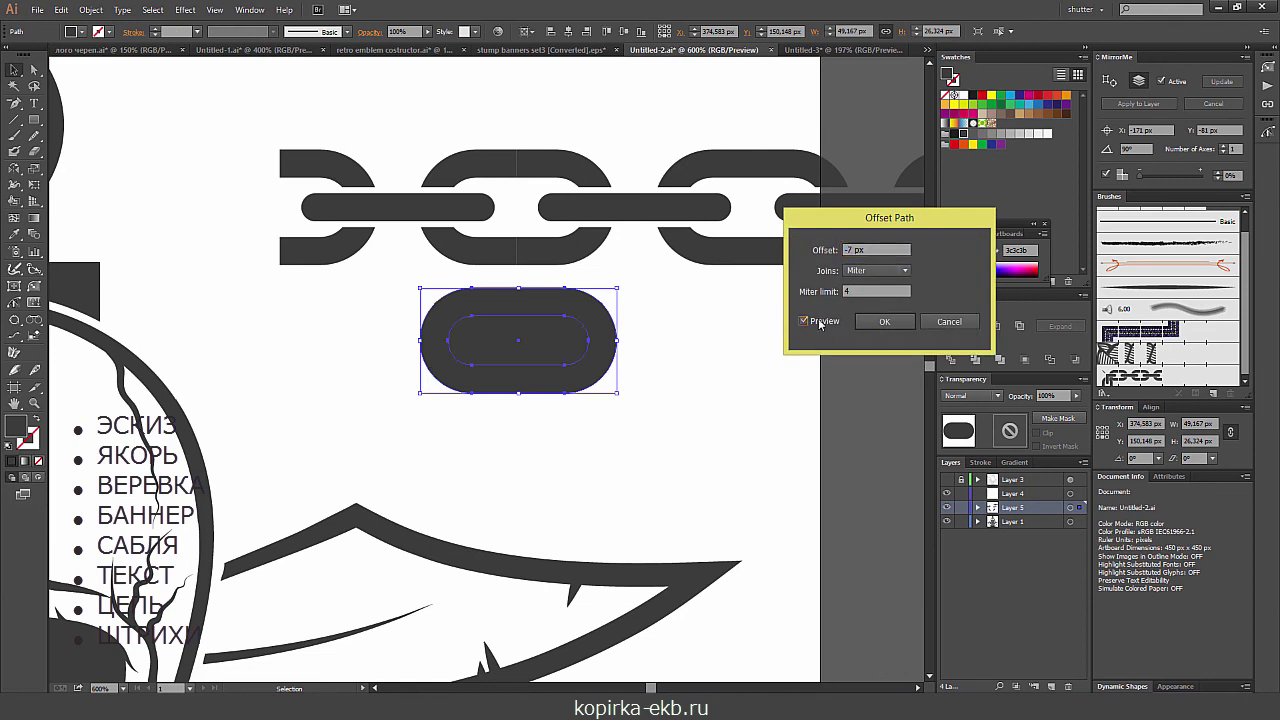
click(882, 322)
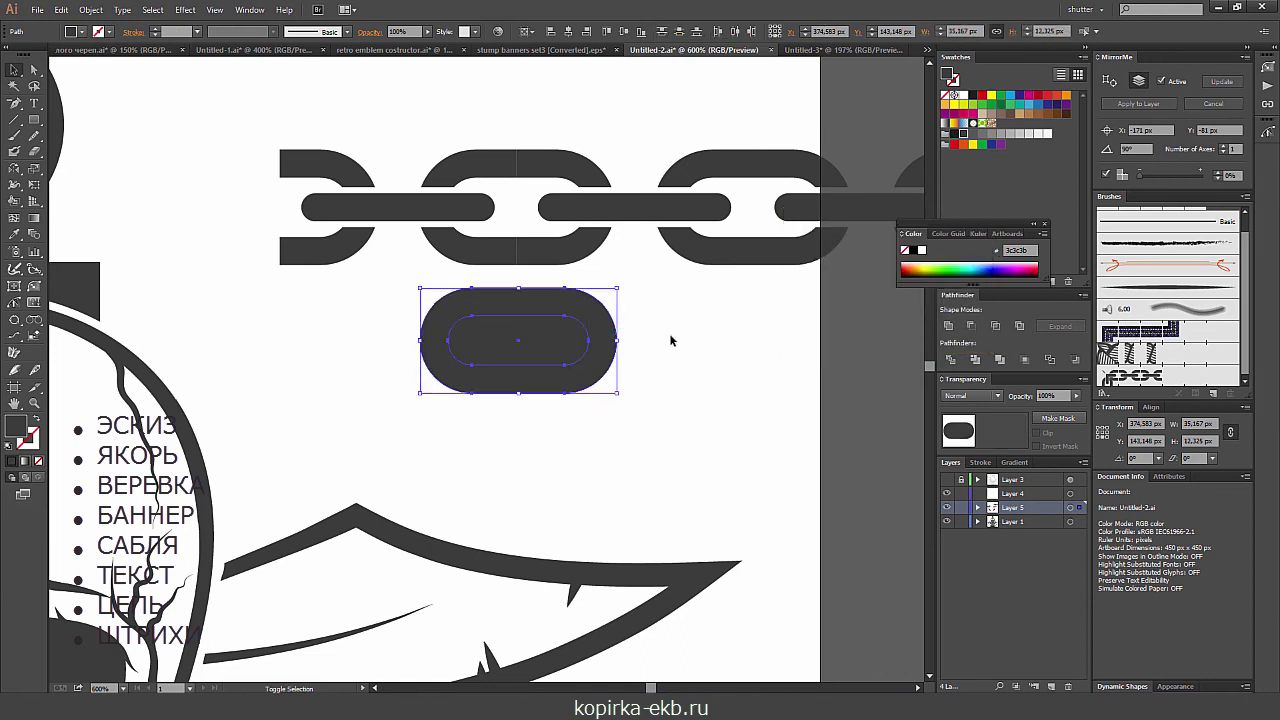
click(971, 326)
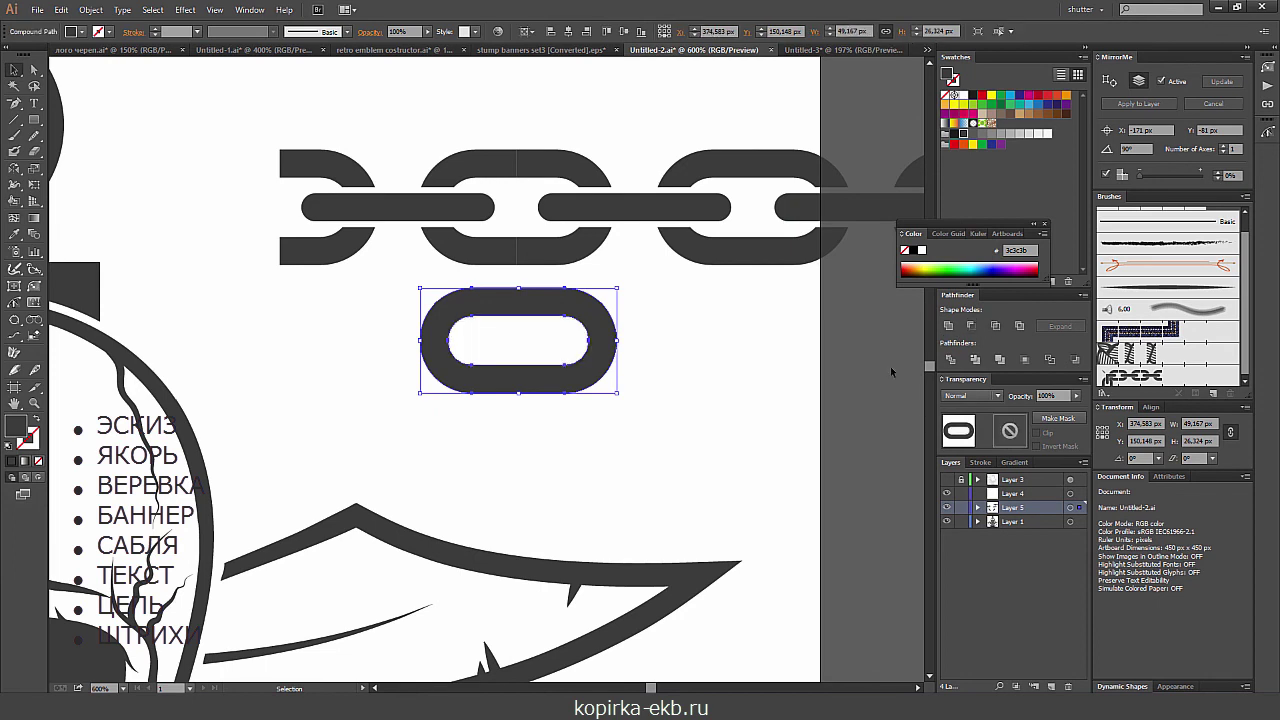
click(643, 343)
- Add a slim rounded bar, about 48.6 by 7 px, below the chain link
click(30, 120)
mouse_move(473, 289)
mouse_down()
mouse_move(482, 314)
mouse_move(560, 316)
mouse_move(563, 343)
mouse_move(614, 340)
mouse_up()
key(v)
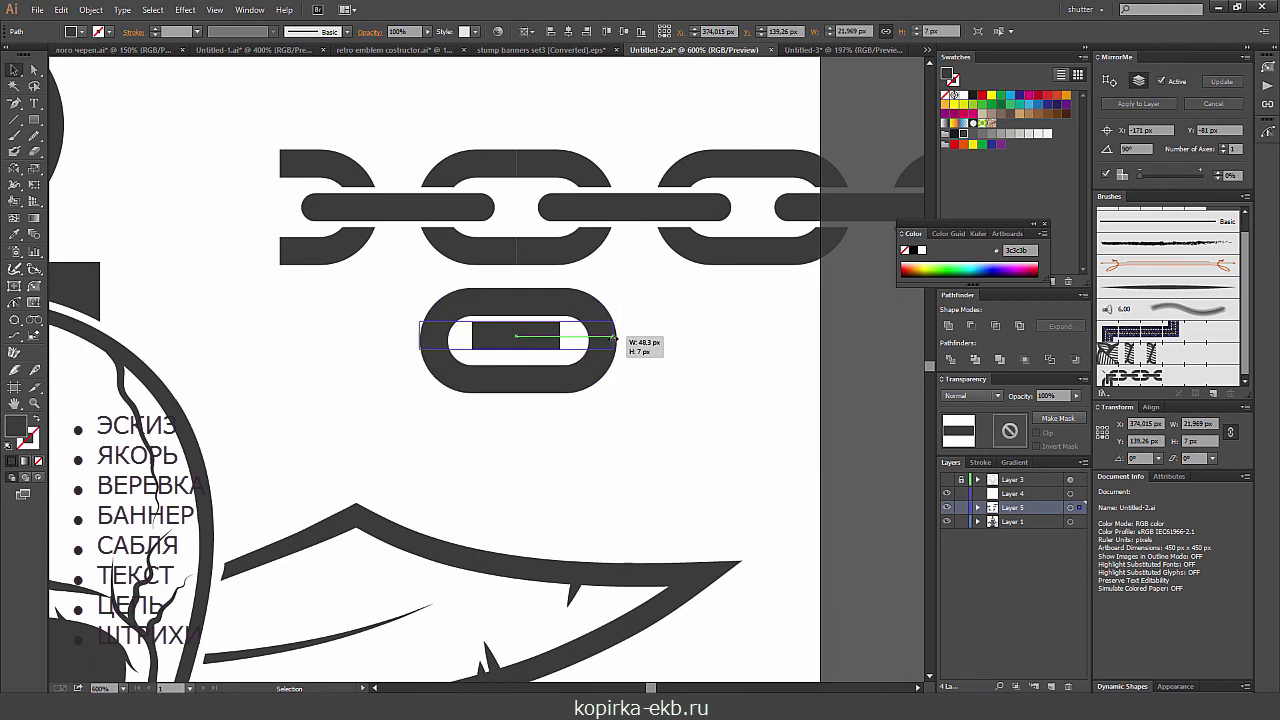
drag(614, 340, 588, 344)
key(a)
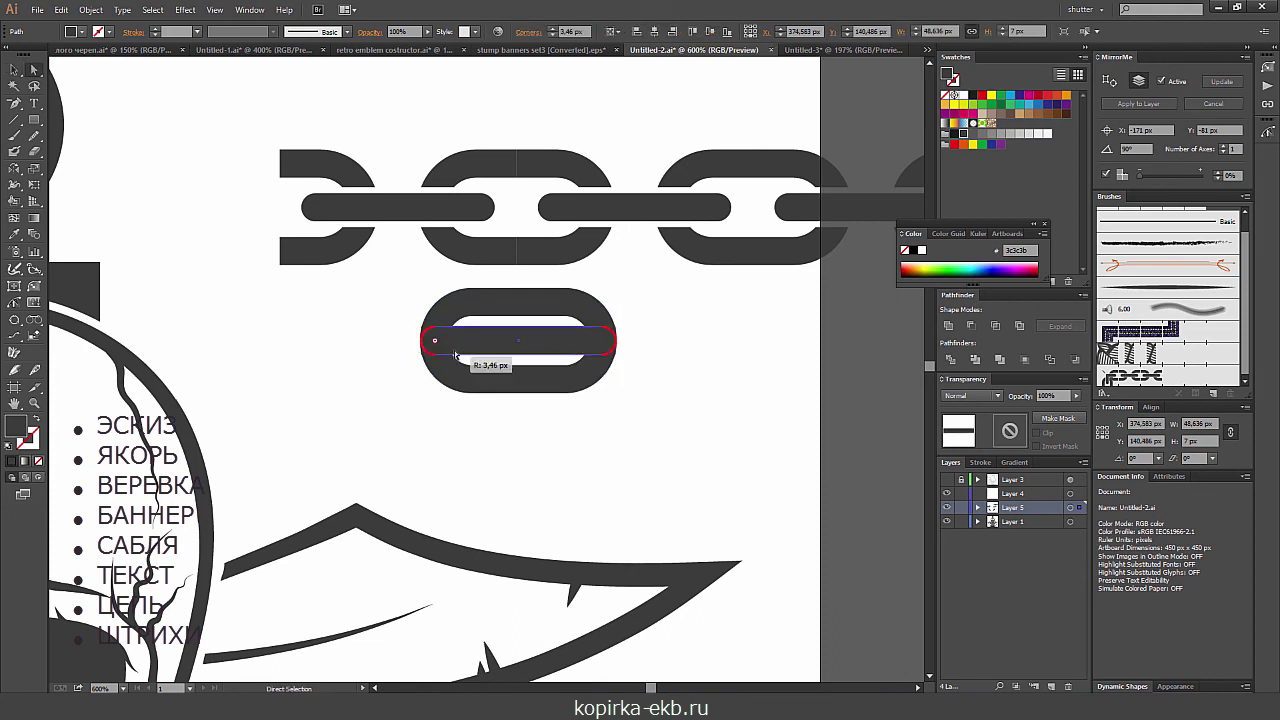
key(v)
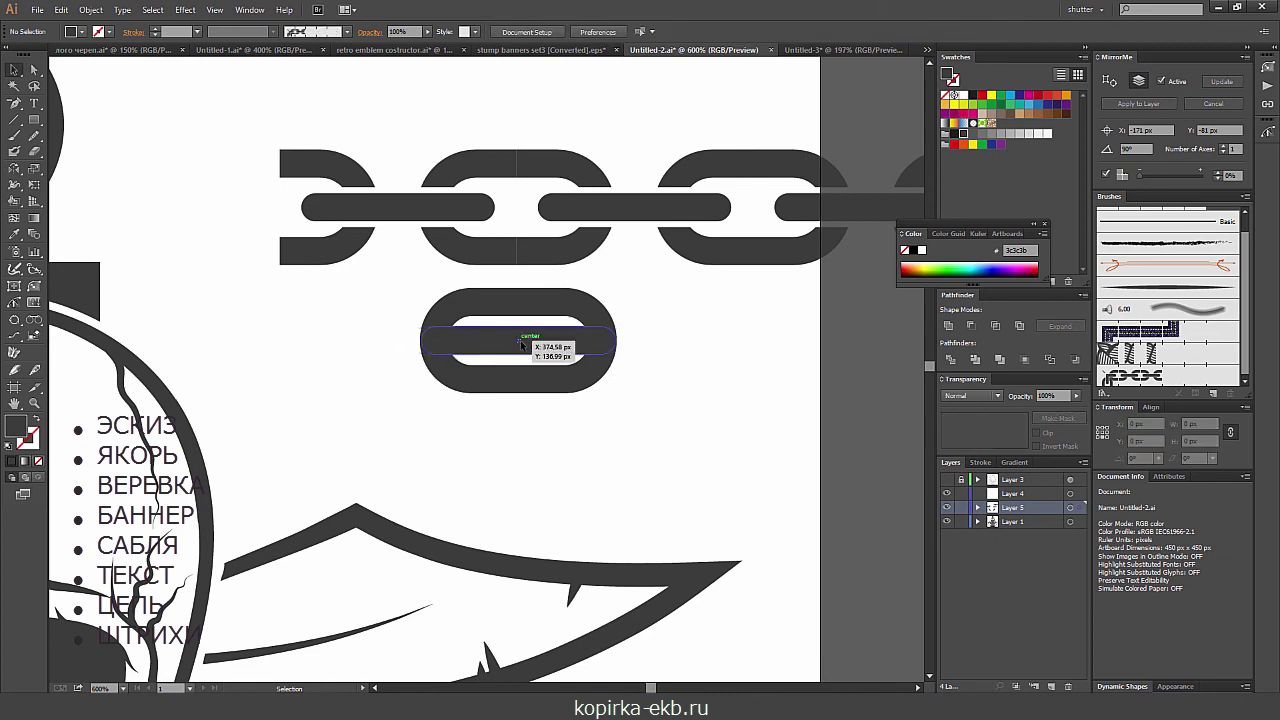
drag(464, 345, 474, 450)
click(620, 382)
click(16, 121)
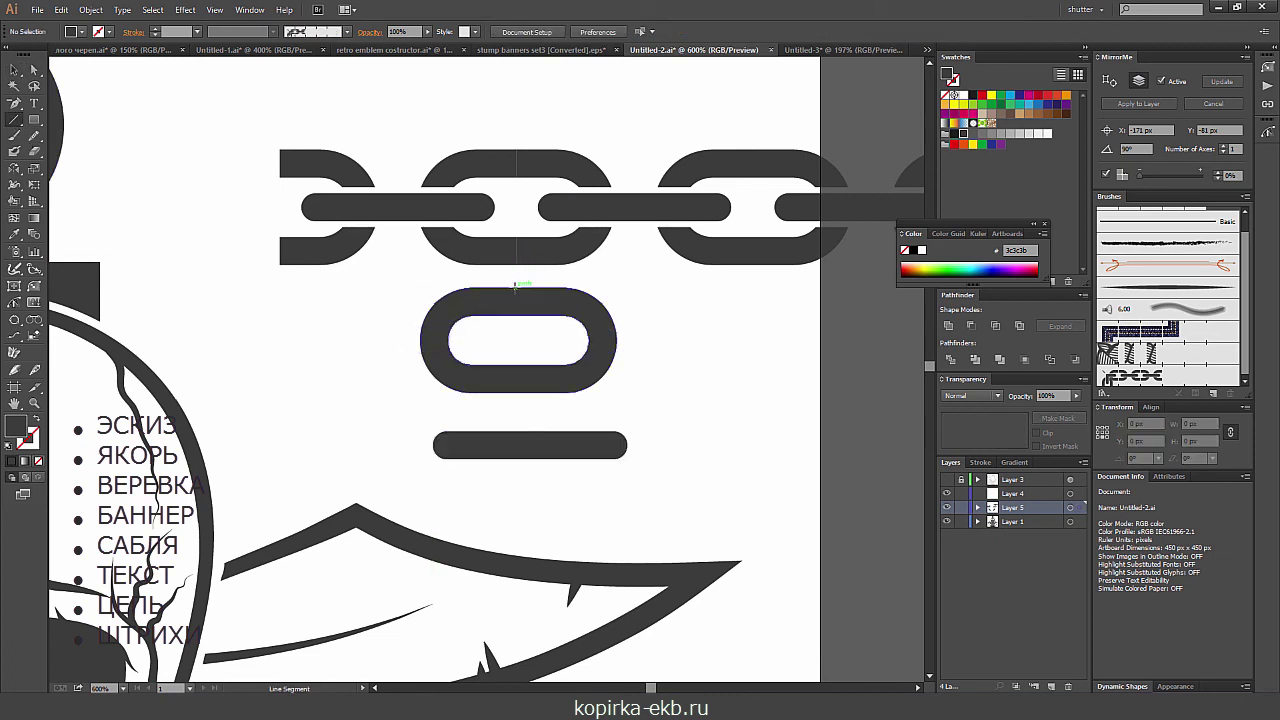
- Split the small chain link in half along a vertical line through its centre
drag(518, 287, 518, 424)
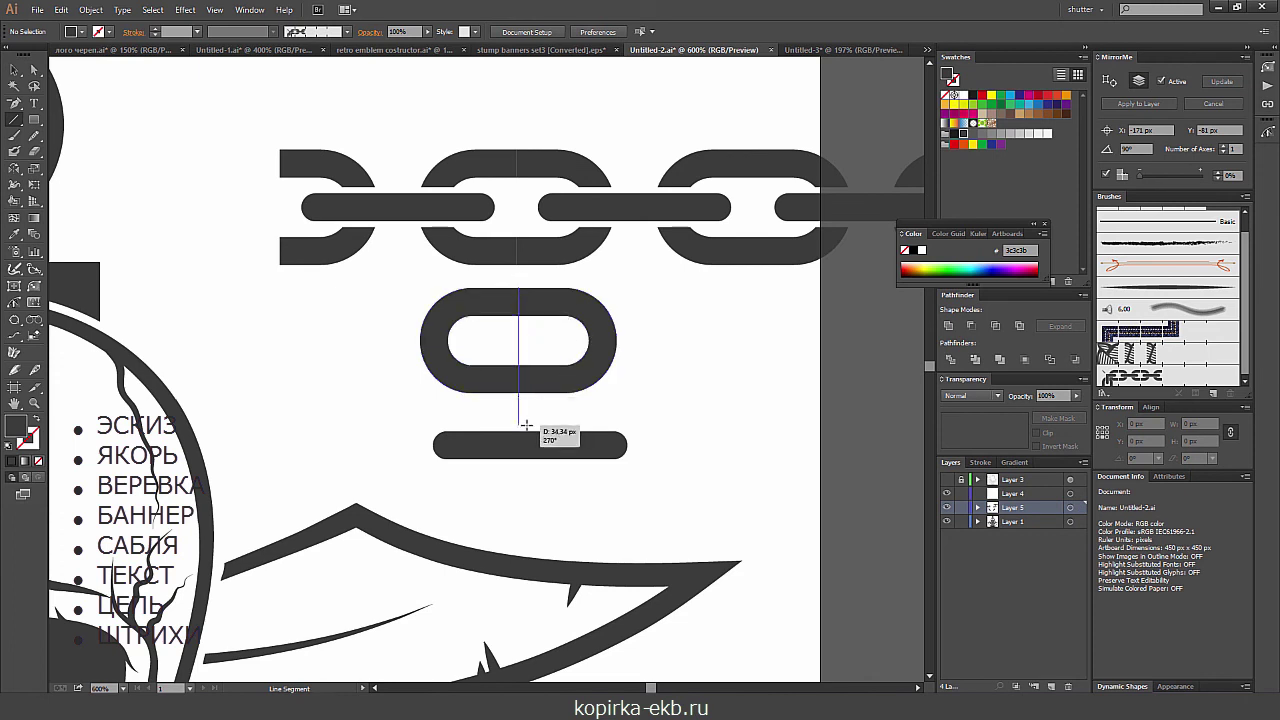
key(v)
shift+click(430, 340)
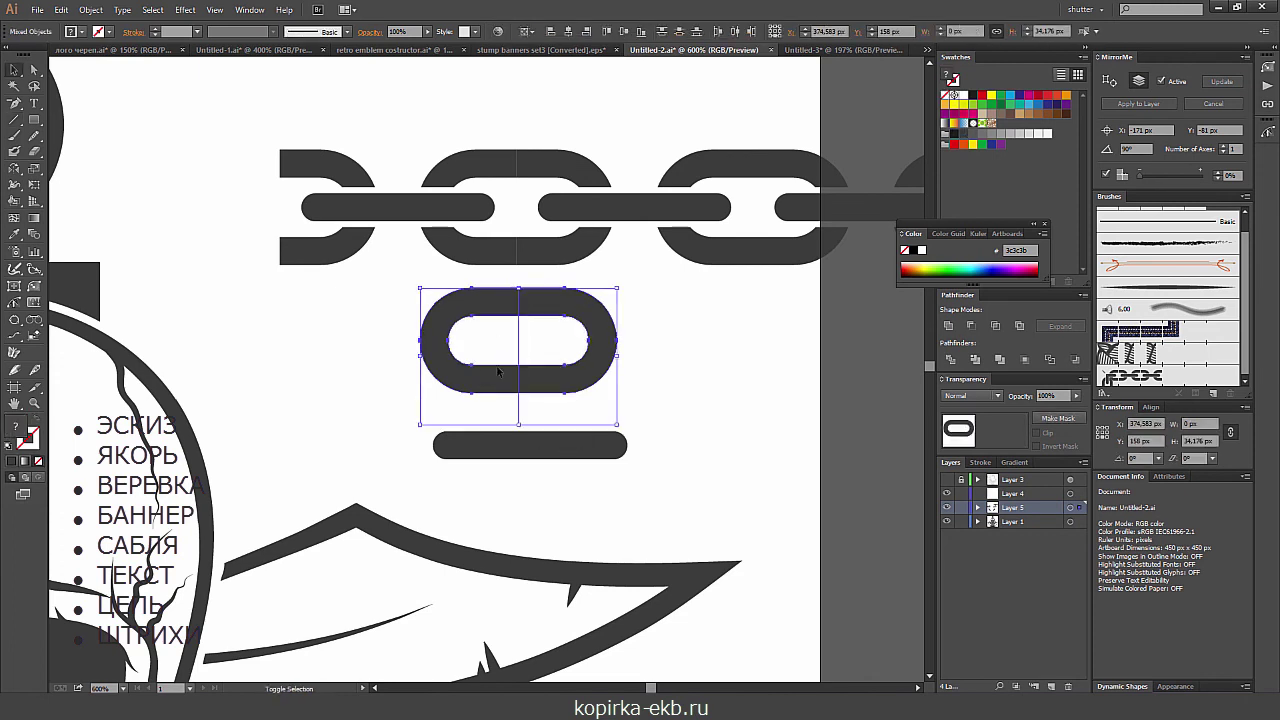
click(951, 360)
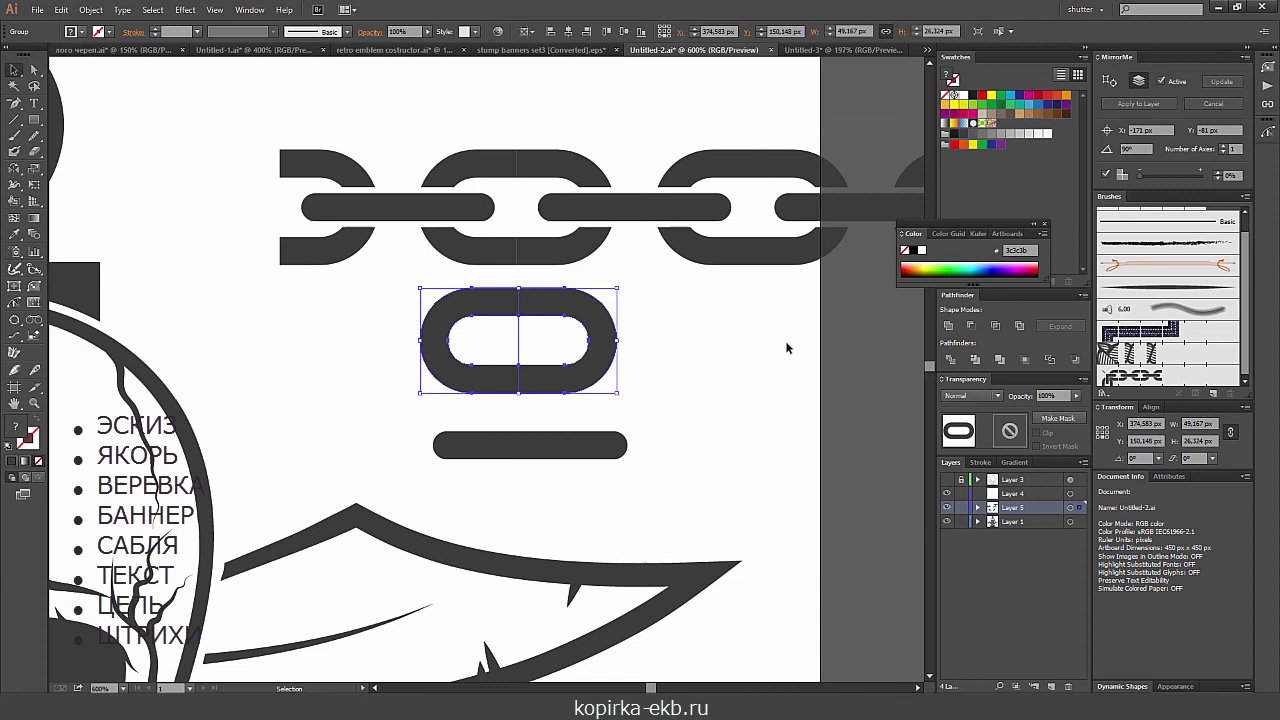
click(694, 323)
click(600, 330)
right_click(453, 318)
click(495, 400)
- Ungroup the link halves and rearrange them with the bar moved up between them
key(a)
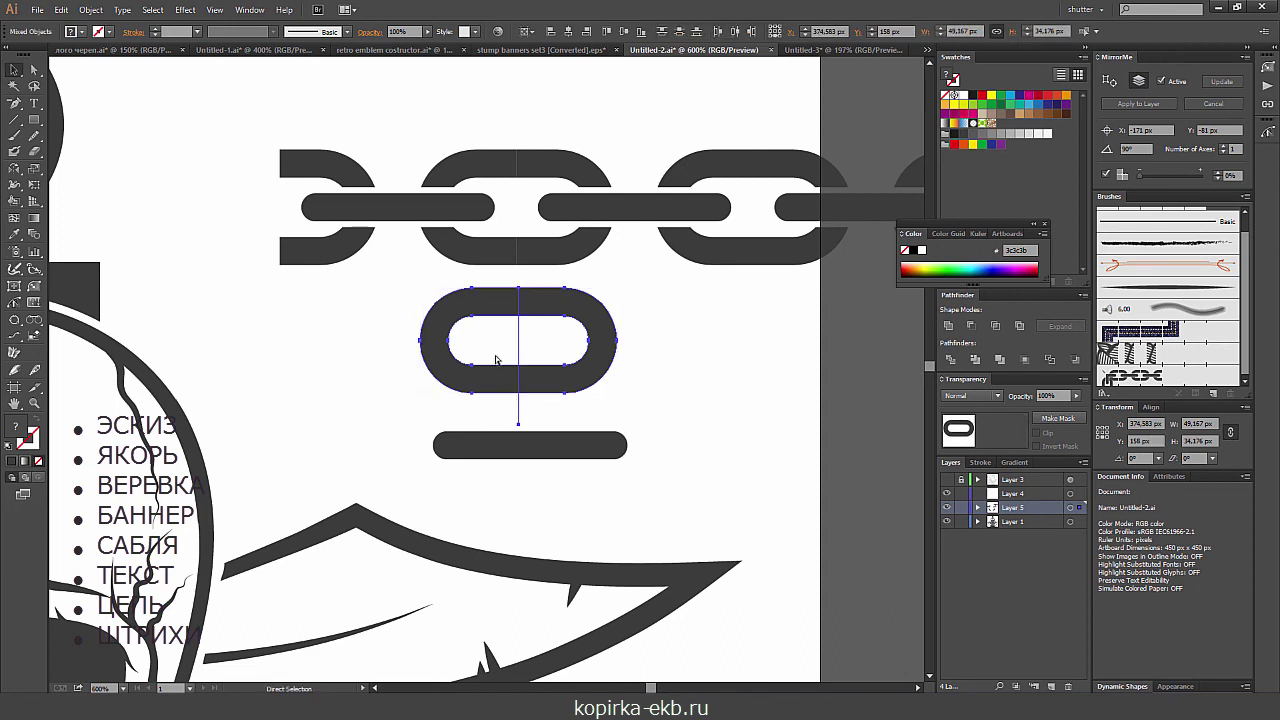
key(shift+Right)
key(ctrl+z)
key(v)
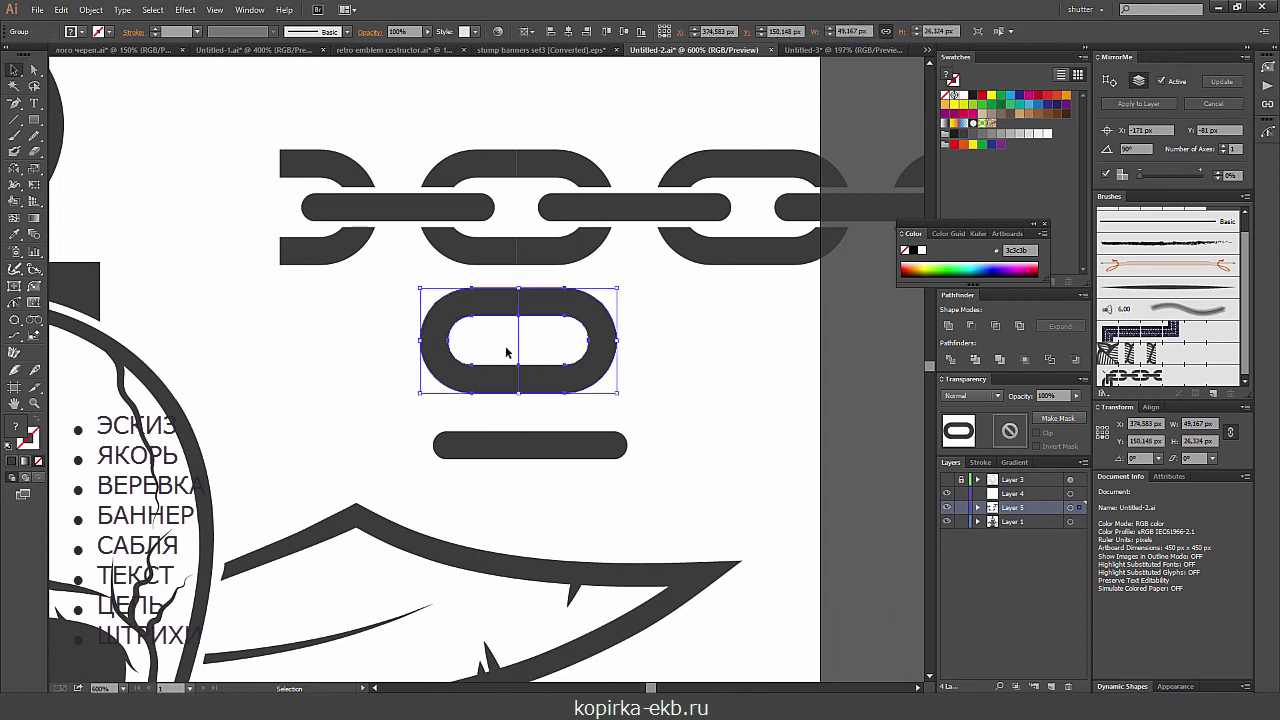
right_click(505, 350)
click(538, 425)
drag(550, 383, 665, 378)
drag(583, 449, 685, 347)
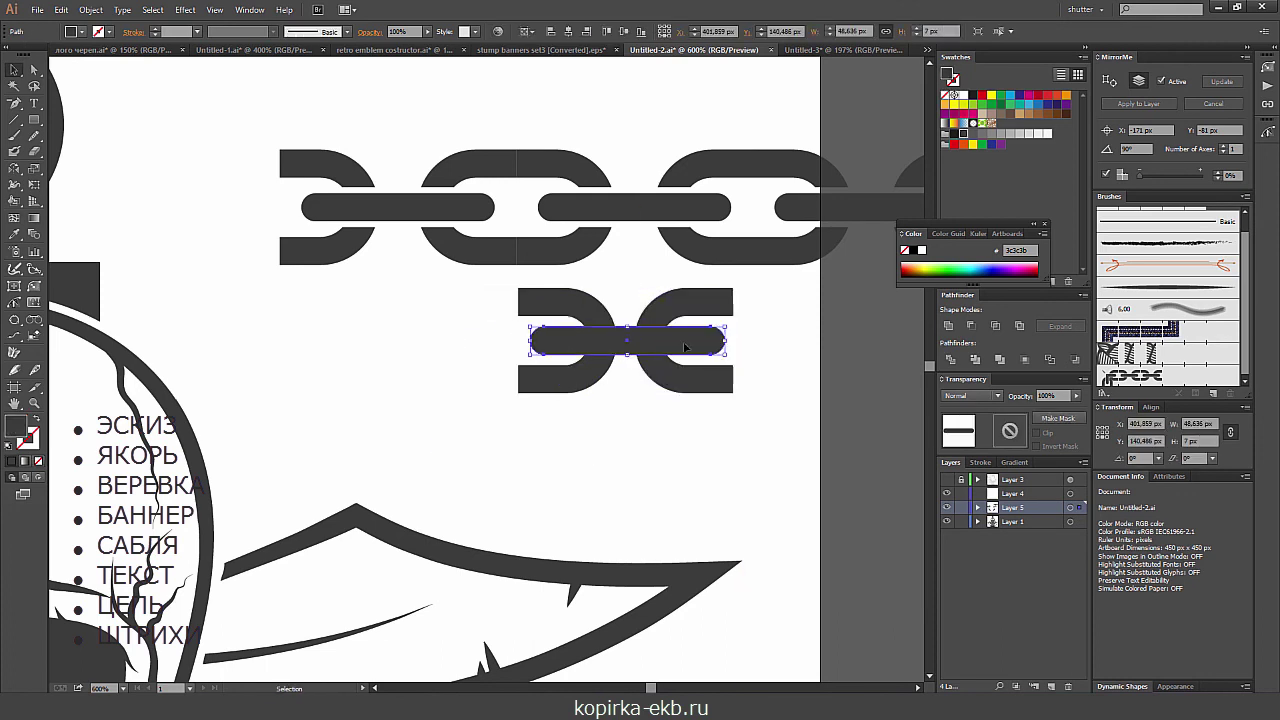
- Give the middle bar a red stroke and outline that stroke into shapes
scroll(627, 262, right, 3)
key(ctrl+plus)
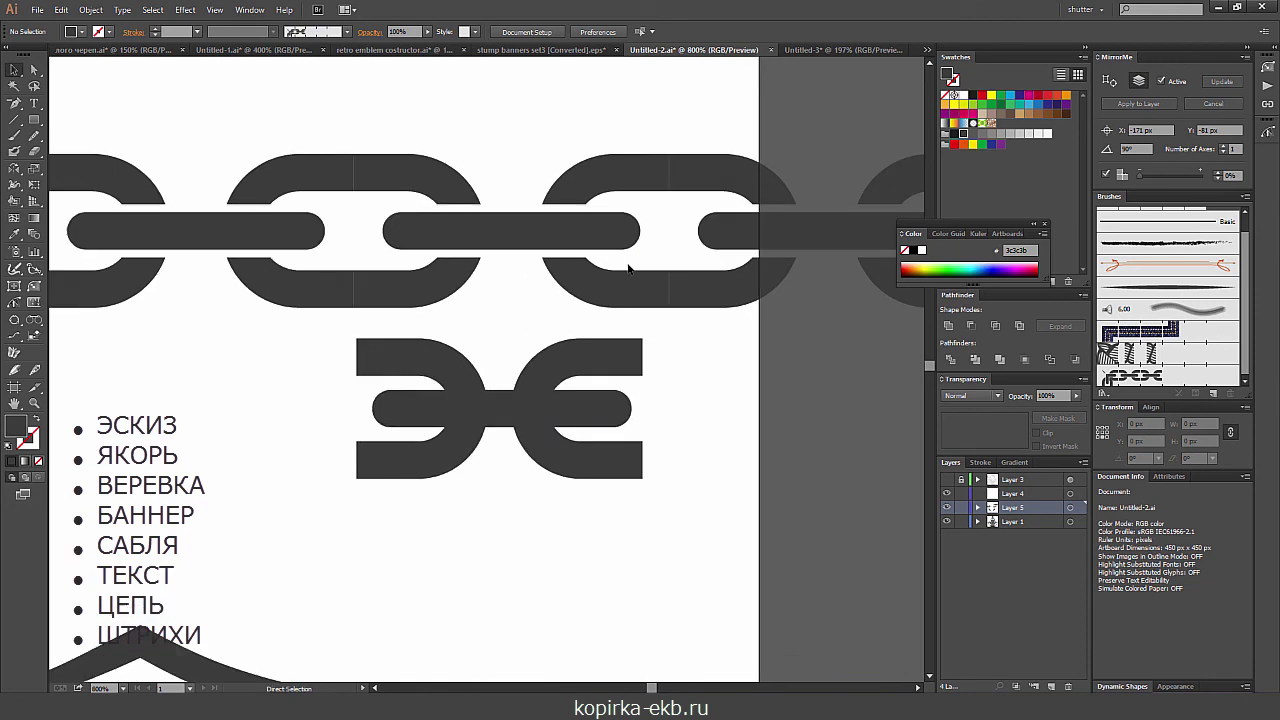
shift+click(591, 370)
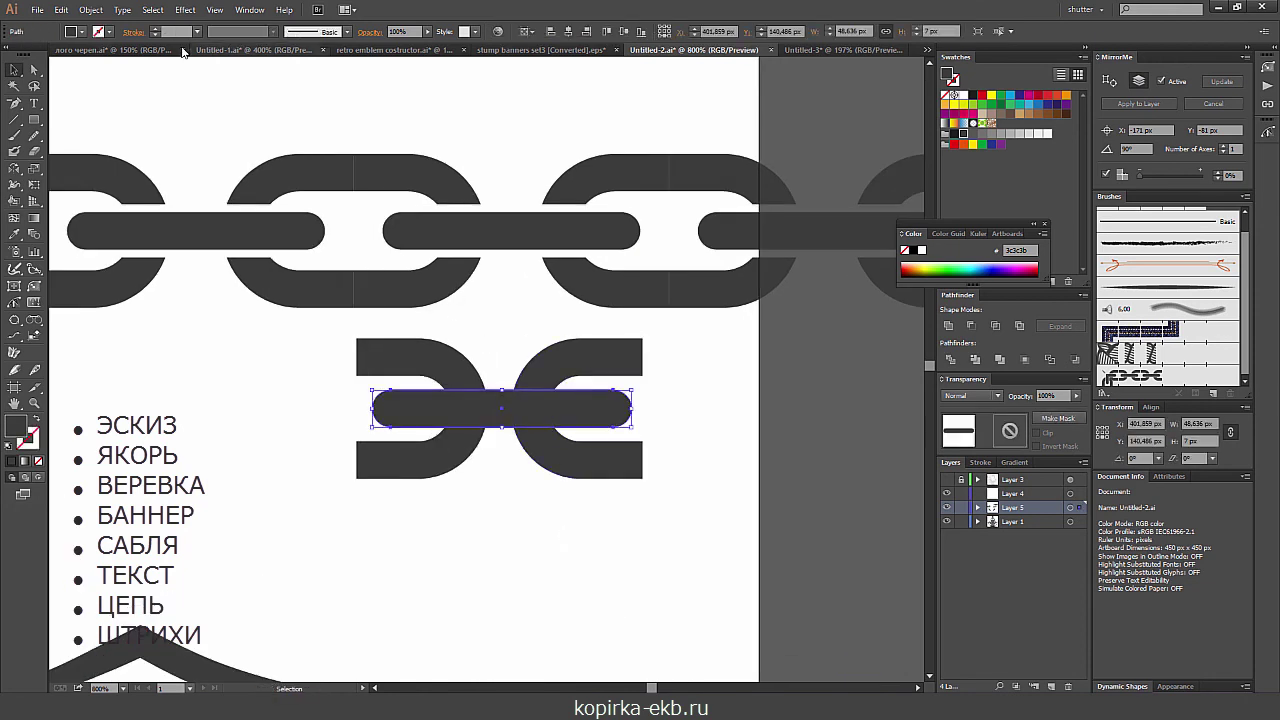
key(ctrl+z)
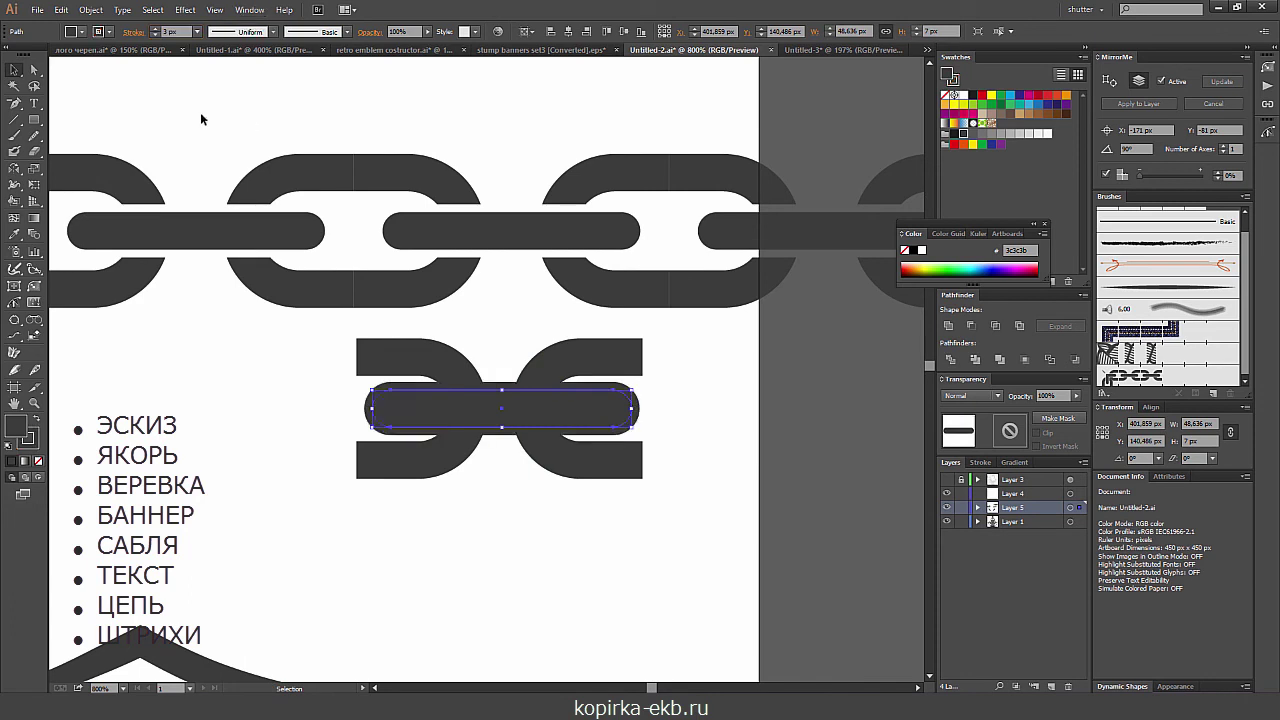
click(108, 31)
click(101, 54)
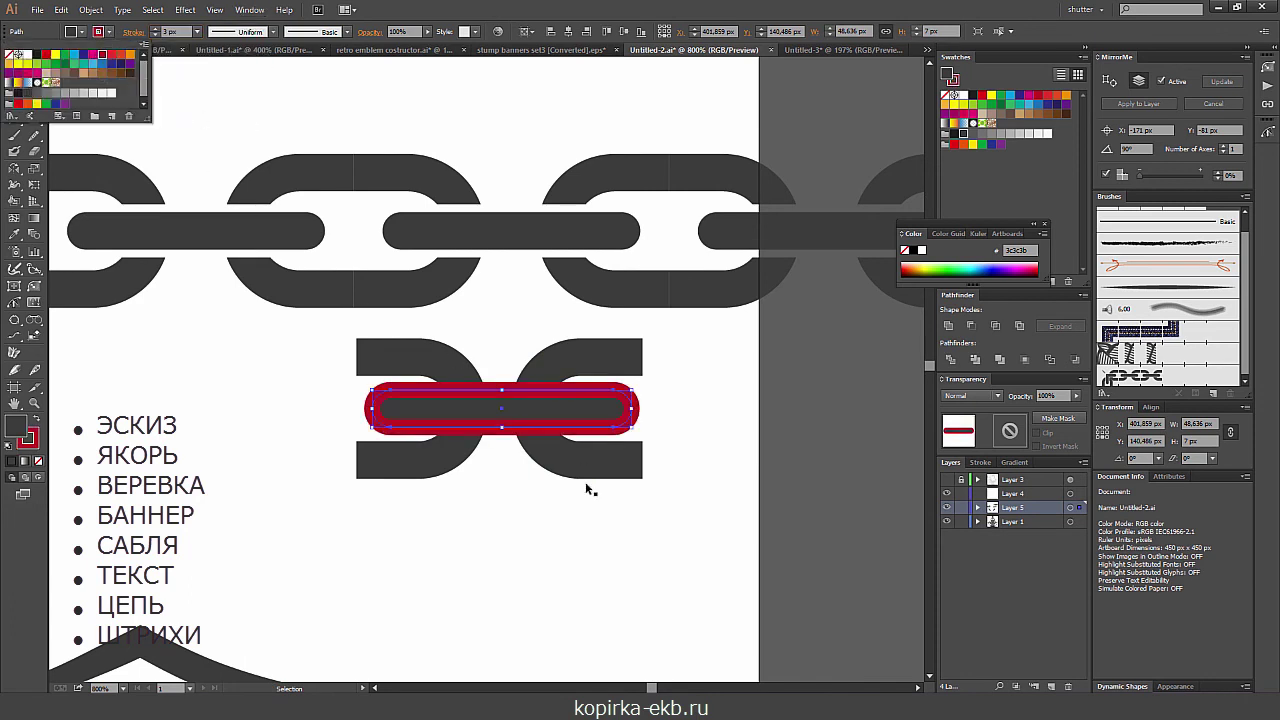
key(ctrl+shift+o)
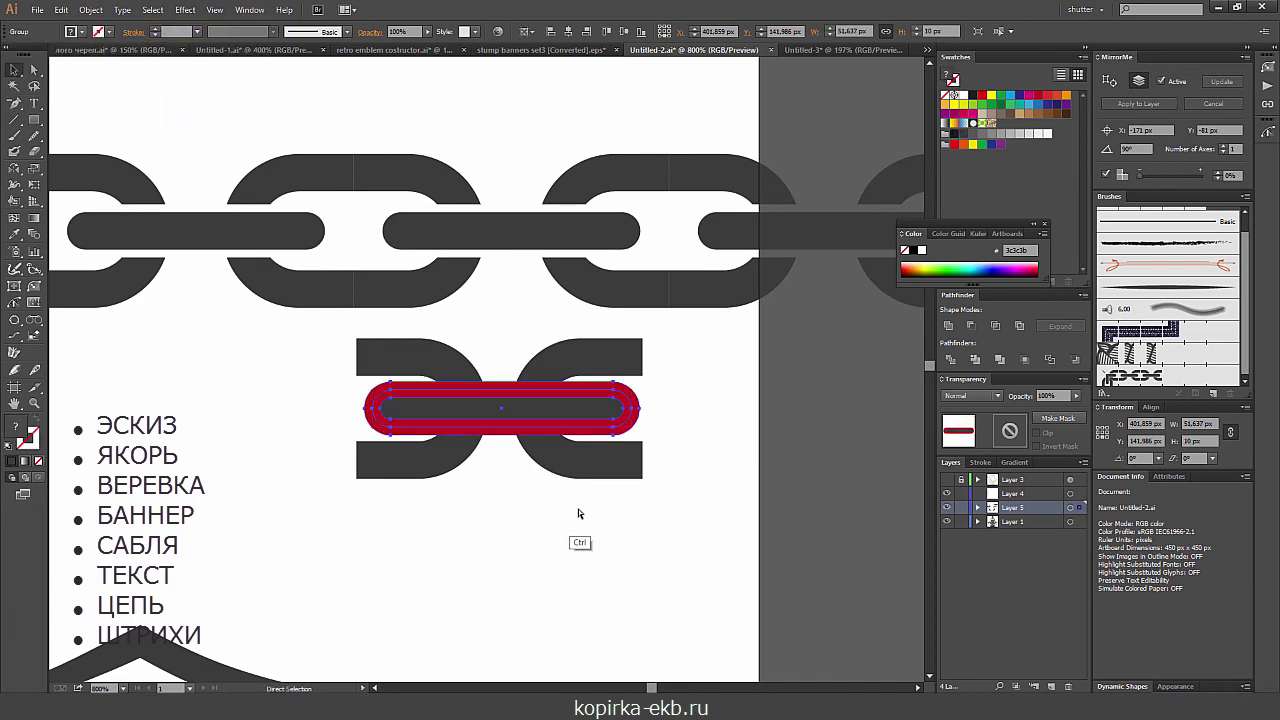
click(520, 327)
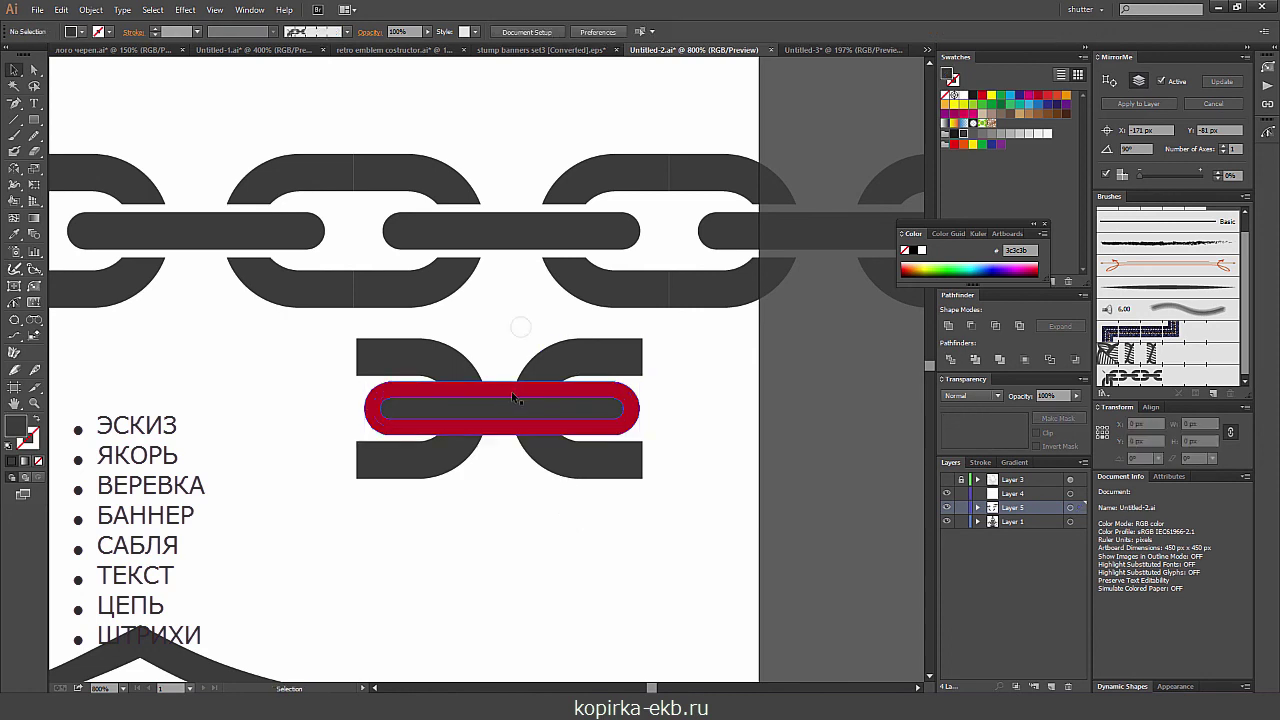
- Trim the red bar against the link halves and ungroup the trimmed pieces
scroll(511, 391, up, 4)
scroll(520, 391, up, 1)
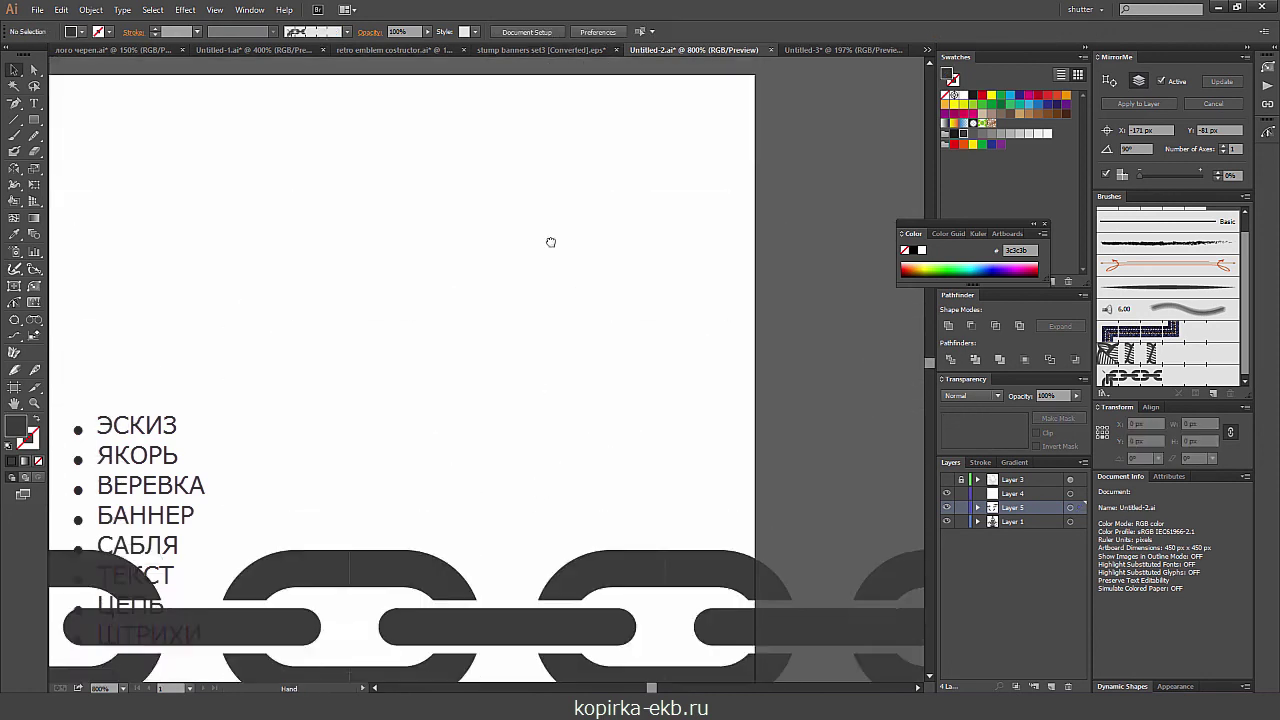
scroll(555, 300, down, 4)
scroll(555, 300, down, 1)
mouse_move(550, 415)
mouse_down()
mouse_move(550, 480)
mouse_move(536, 405)
mouse_up()
shift+click(540, 380)
shift+click(607, 387)
click(966, 359)
right_click(542, 453)
click(567, 531)
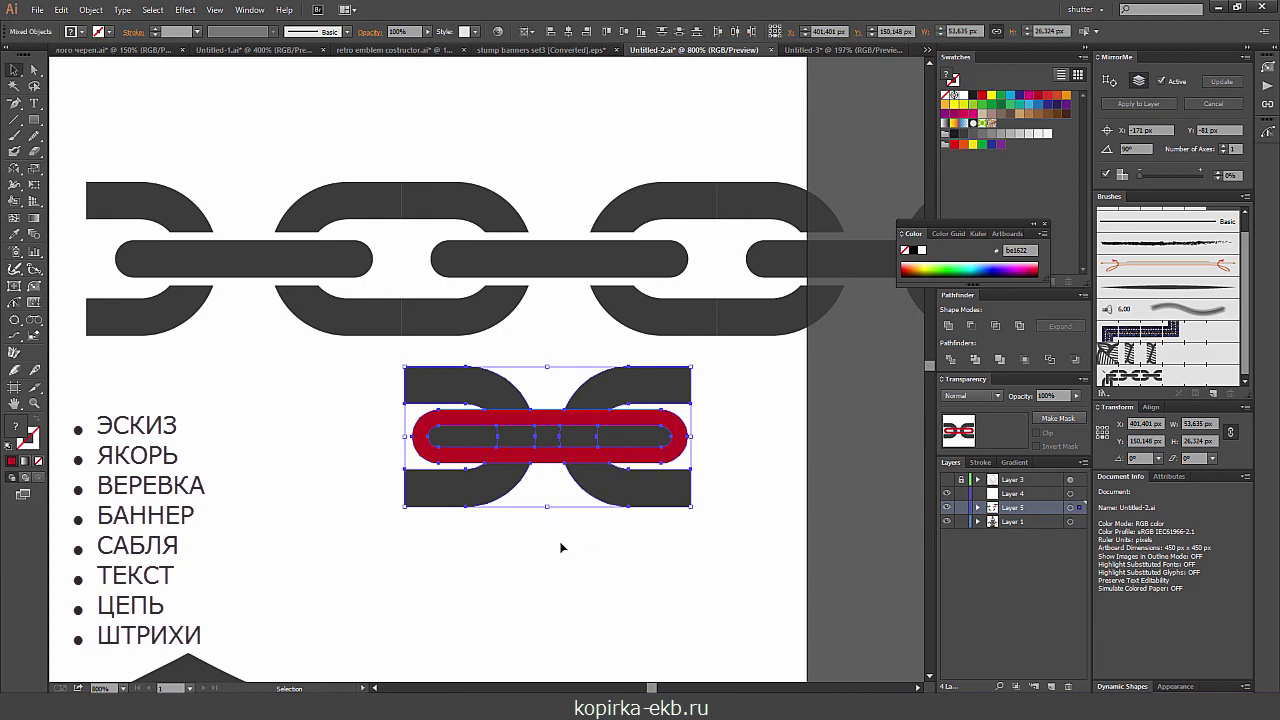
drag(566, 396, 582, 507)
key(ctrl+z)
- Delete the red inner bar so the middle link is plain dark grey
right_click(540, 416)
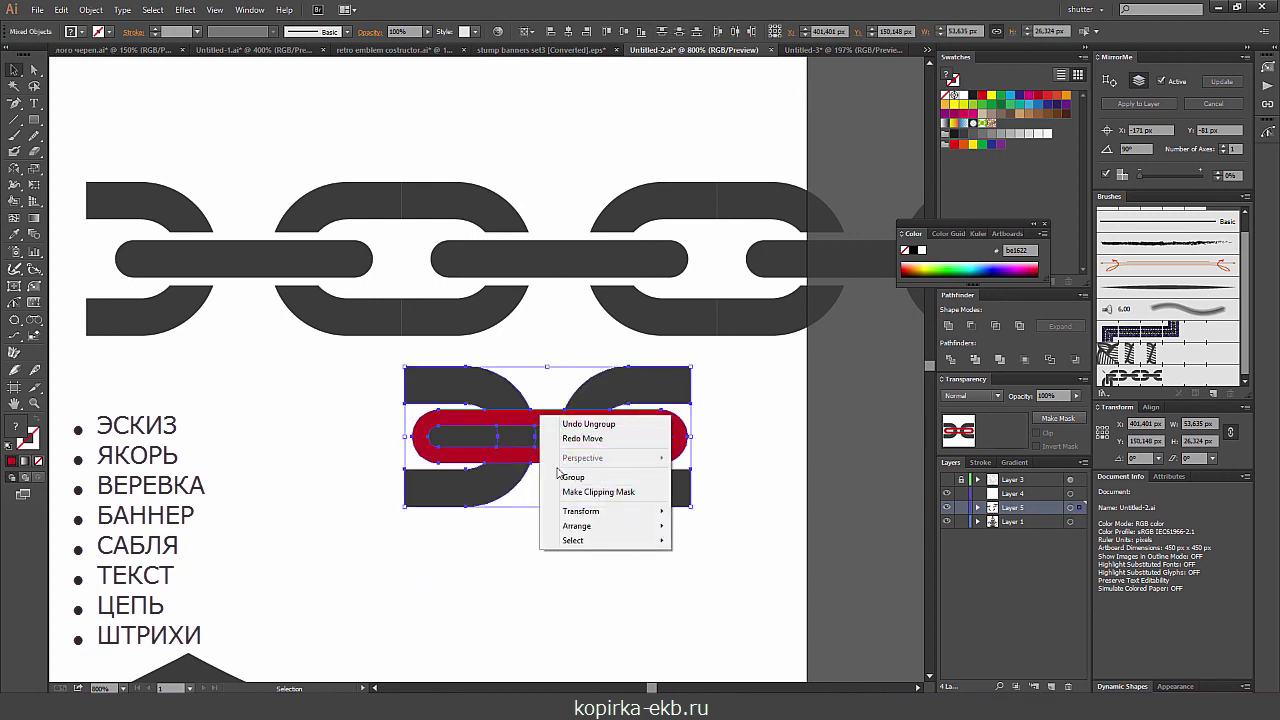
click(594, 585)
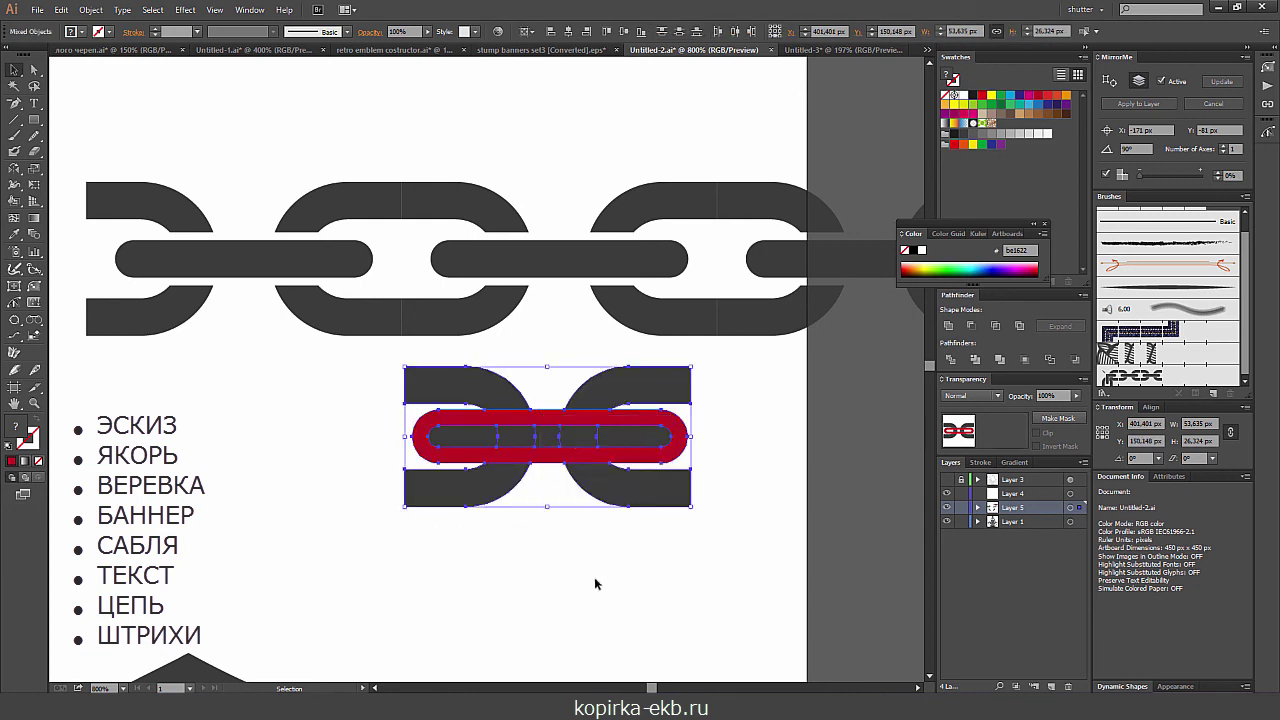
click(571, 549)
key(a)
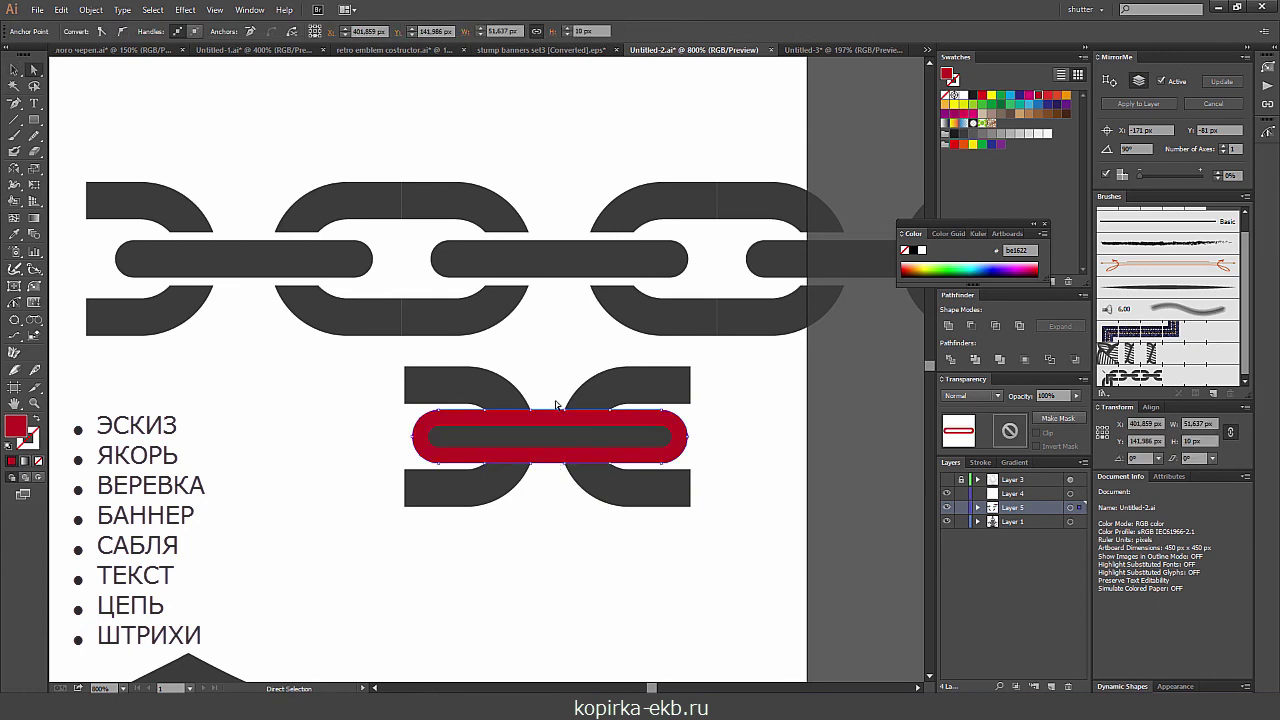
drag(554, 468, 555, 404)
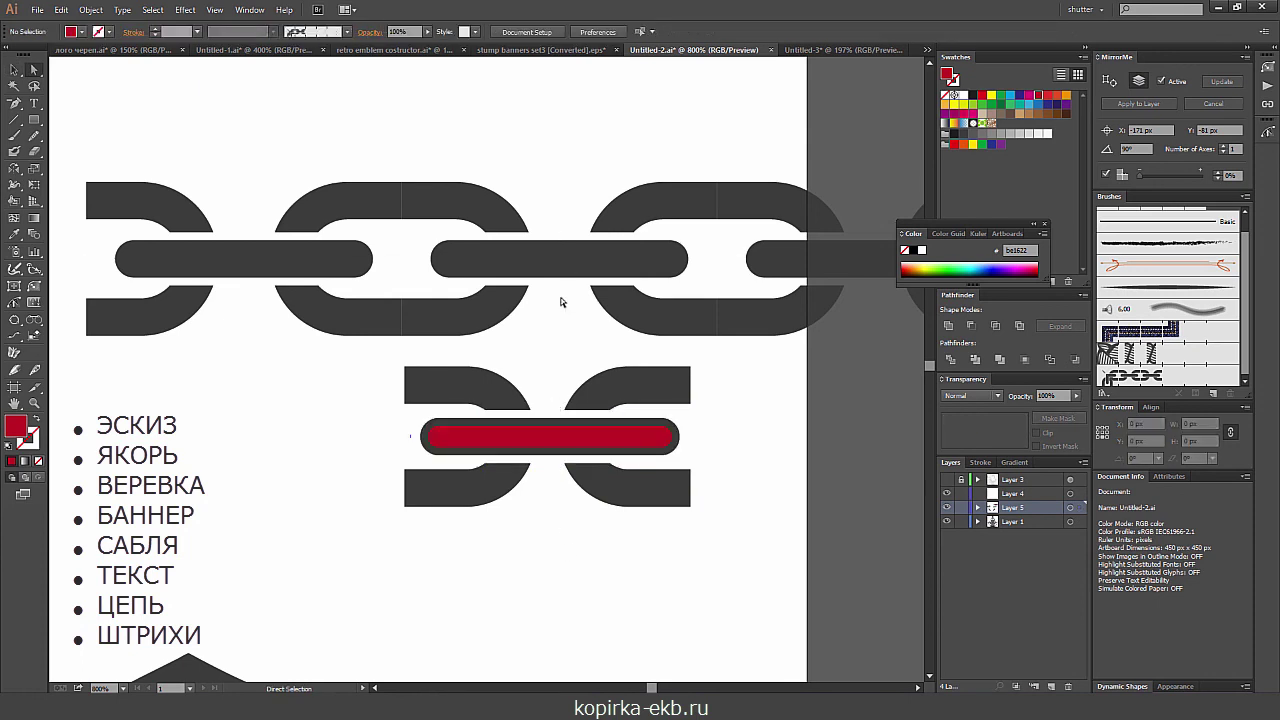
click(555, 427)
key(Delete)
key(ctrl+minus)
- Select the small chain link pieces, trying Select Same Fill along the way
key(v)
click(470, 426)
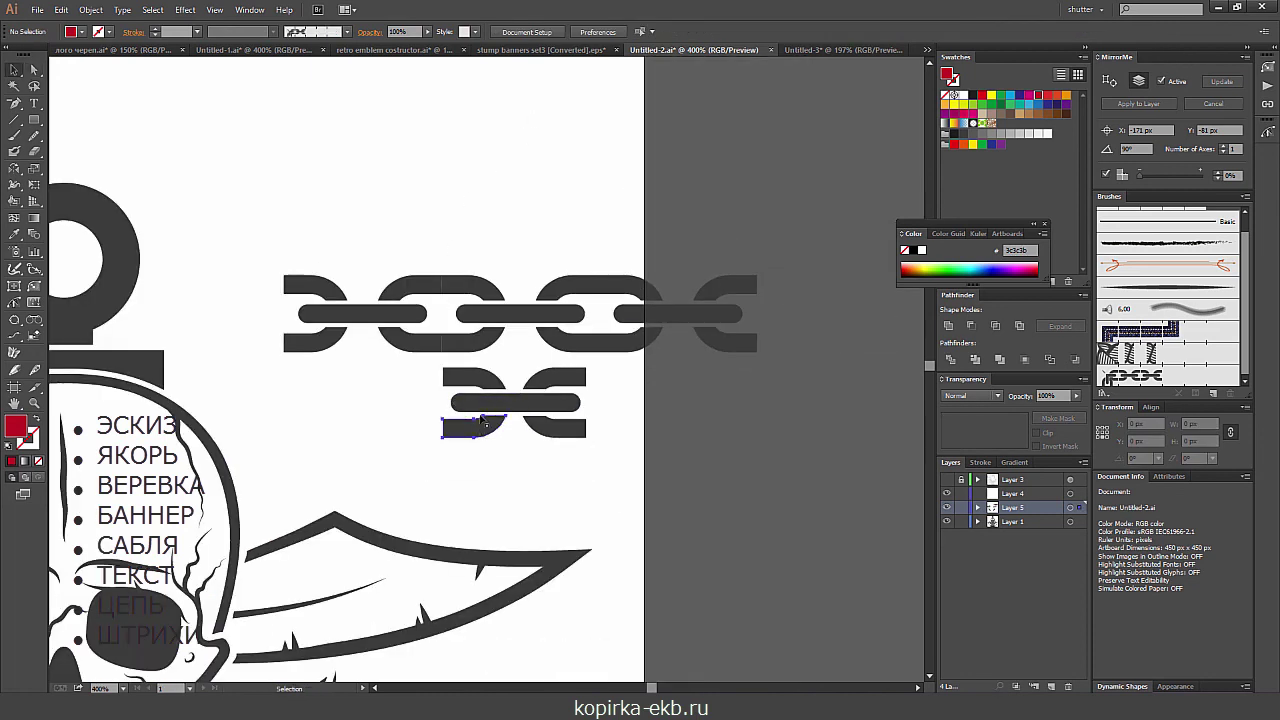
drag(408, 366, 590, 450)
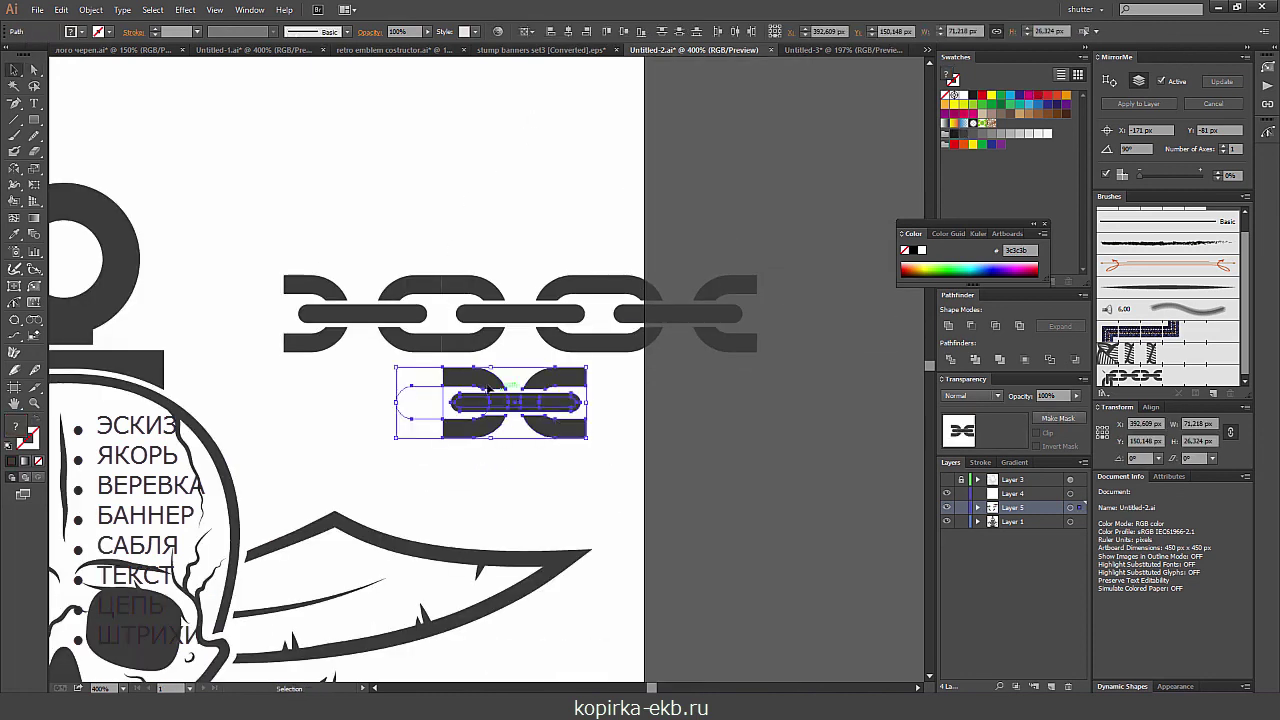
click(409, 394)
click(410, 391)
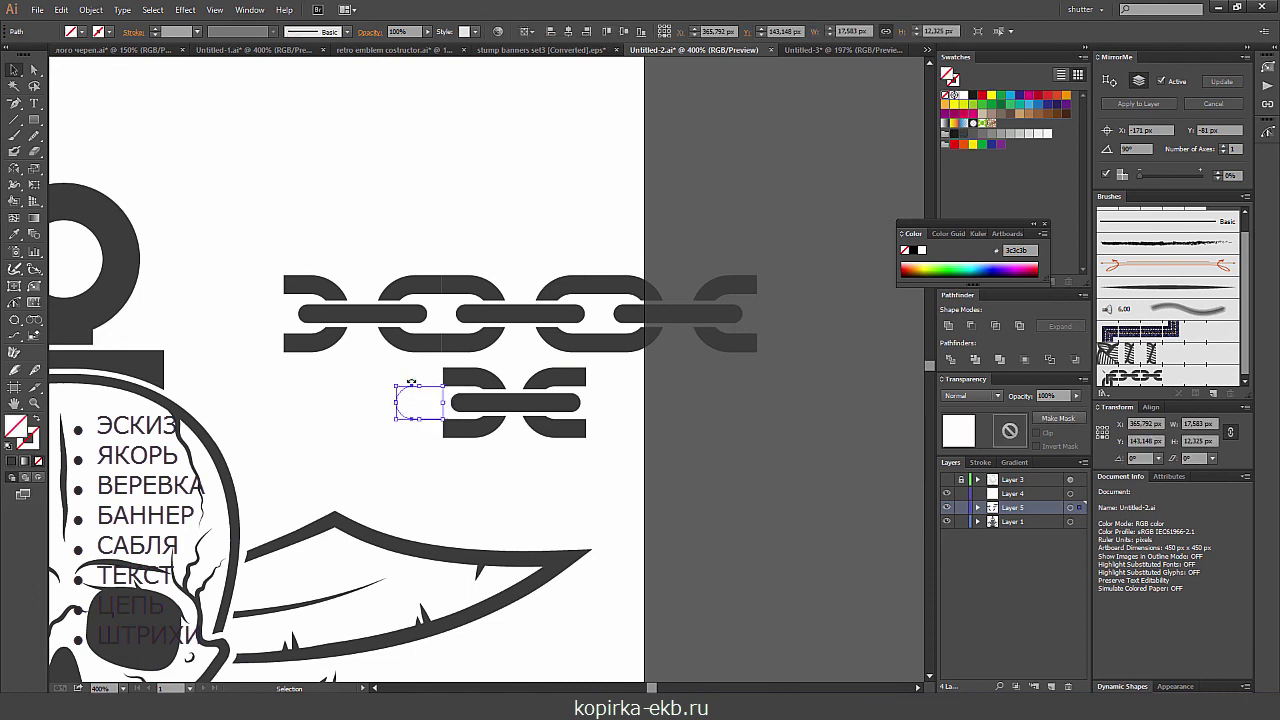
click(152, 9)
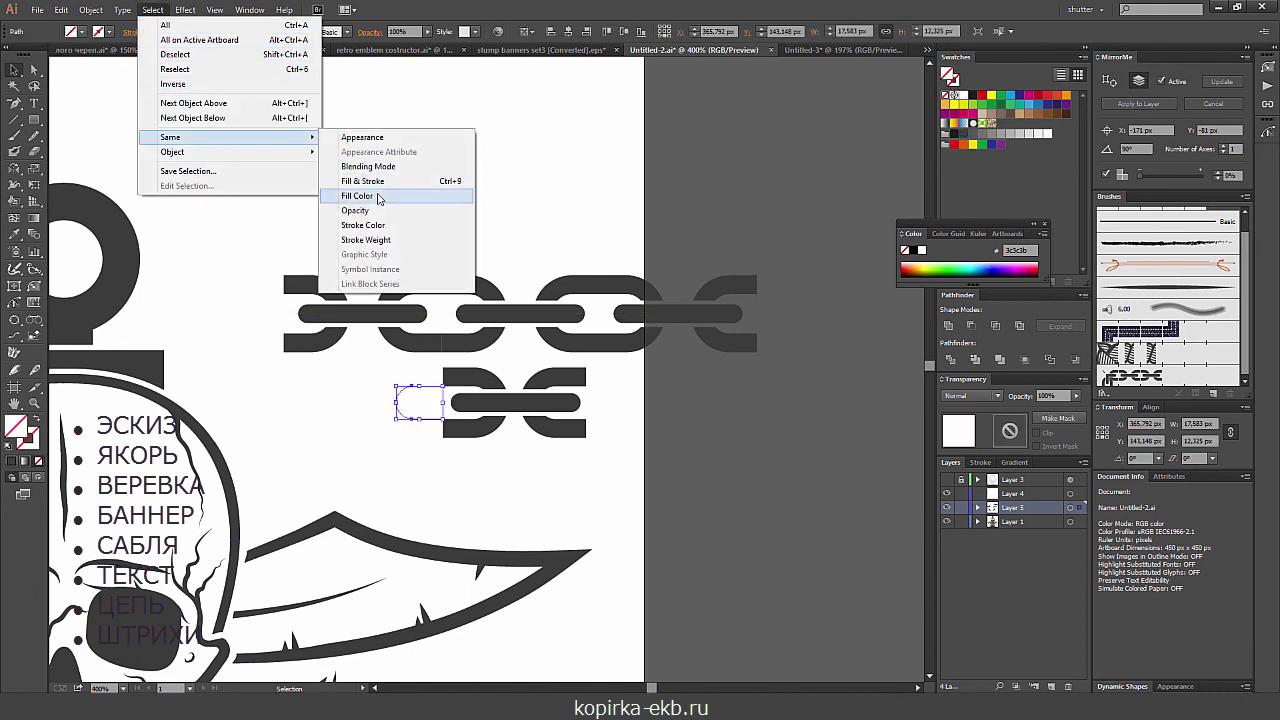
mouse_move(230, 137)
click(382, 178)
click(390, 121)
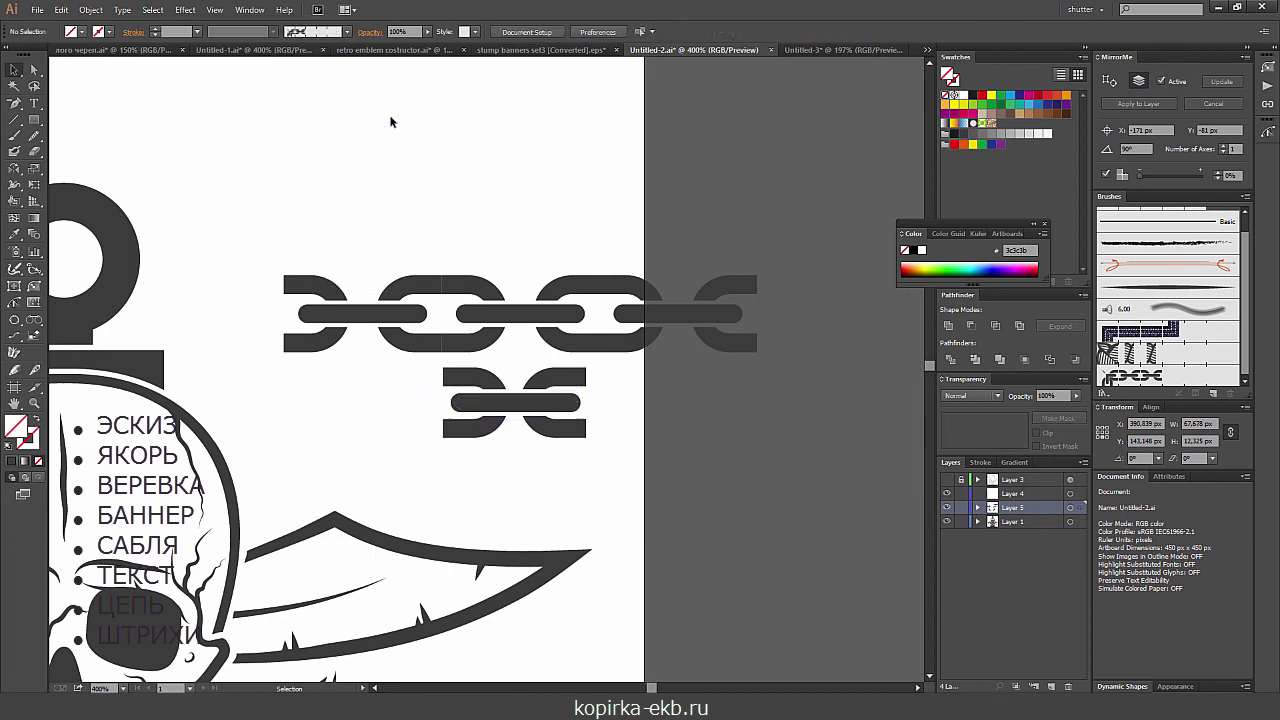
- Make the small chain link into Pattern Brush 3 and delete the link copy
drag(412, 374, 600, 442)
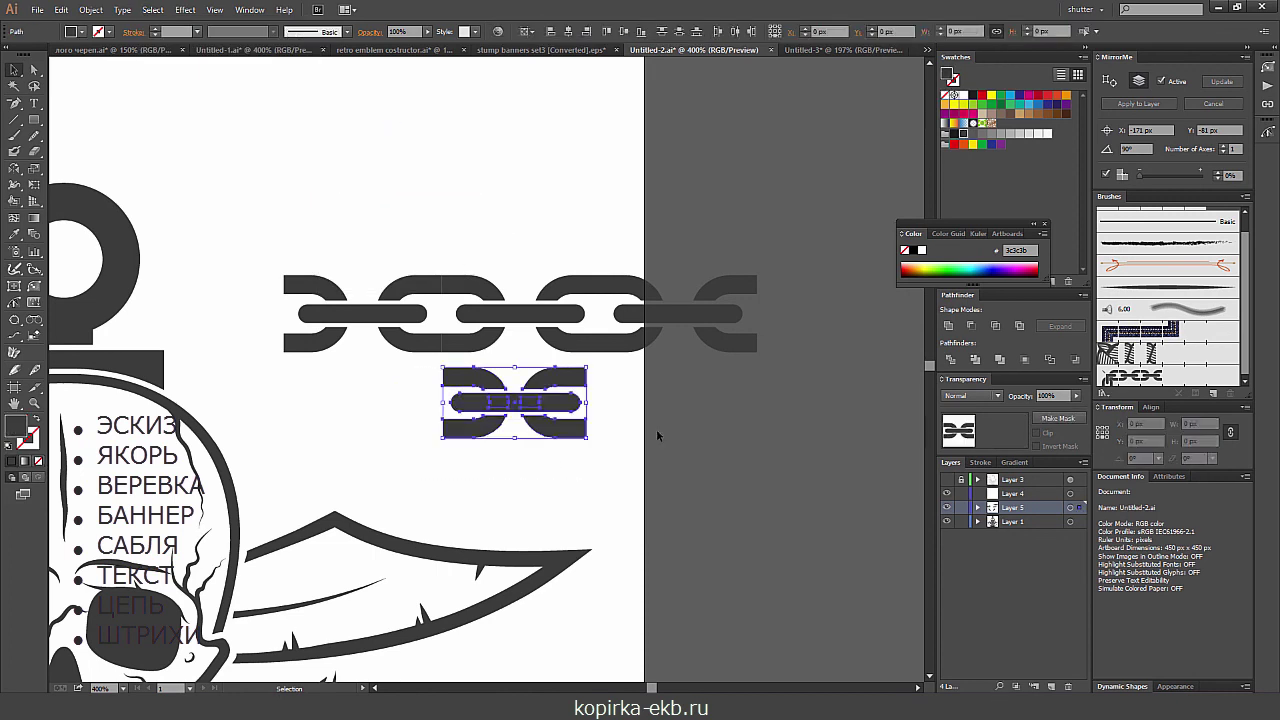
drag(578, 400, 1165, 300)
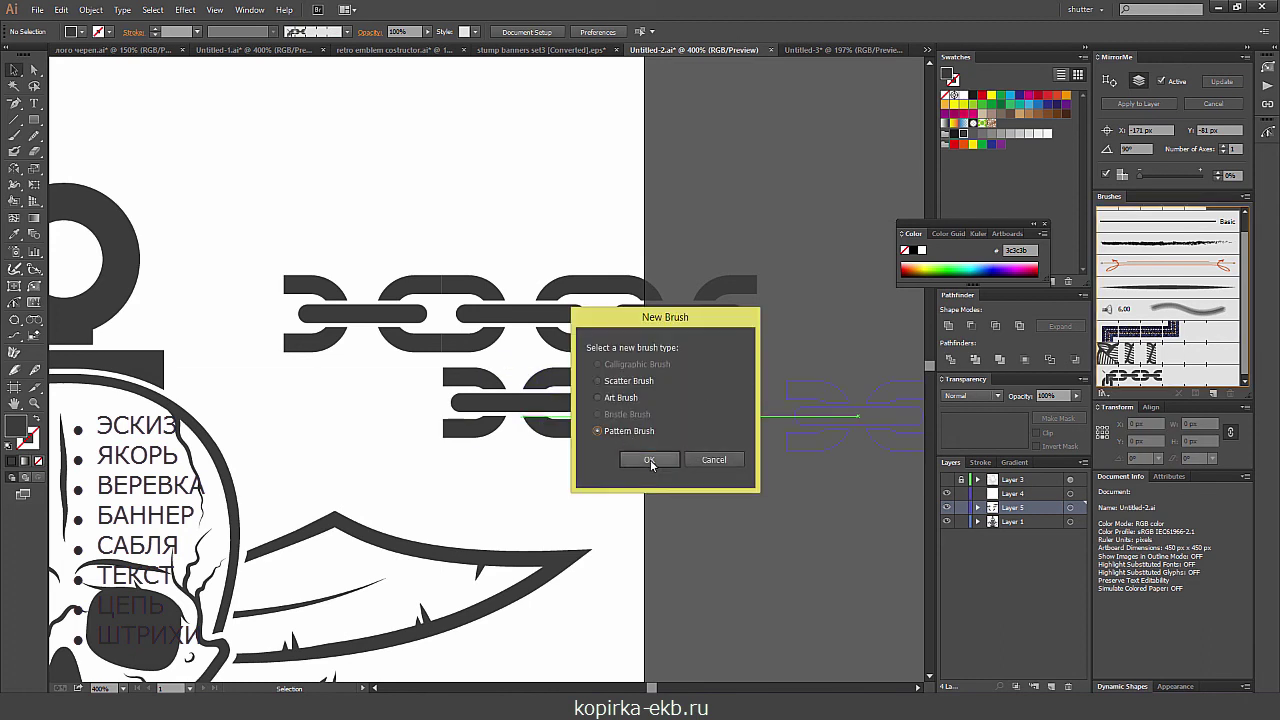
click(650, 459)
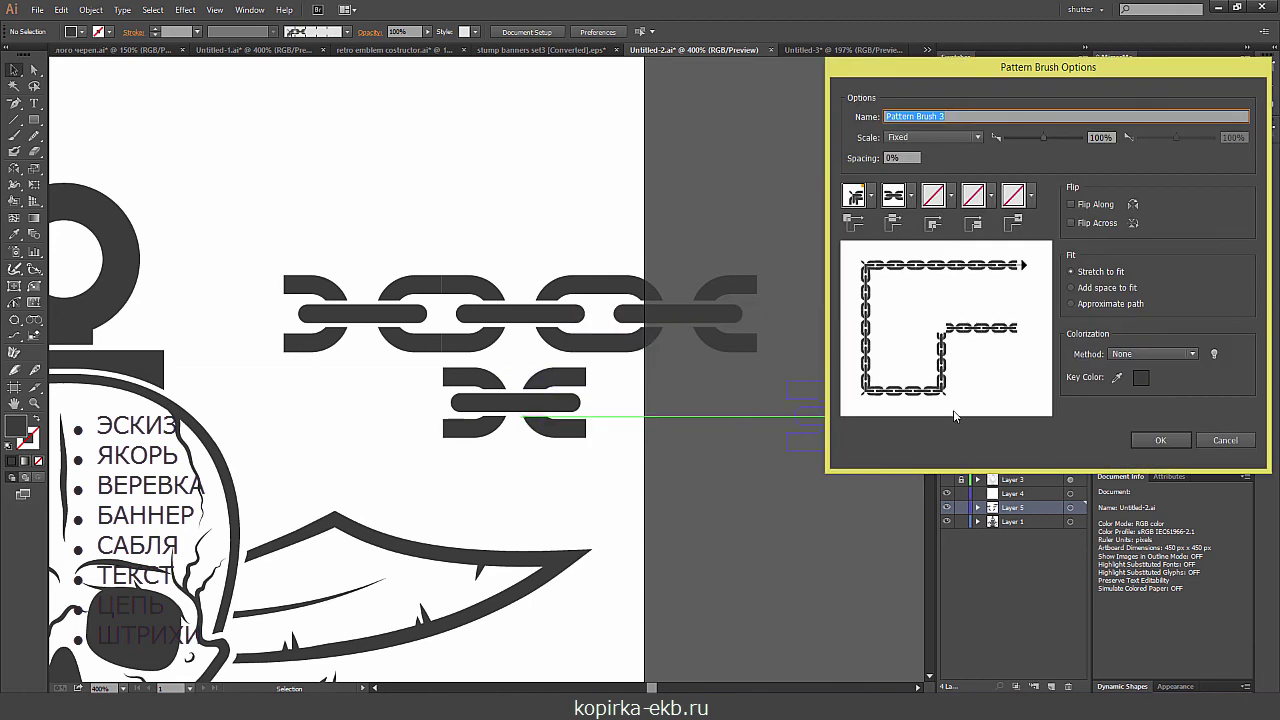
click(1160, 440)
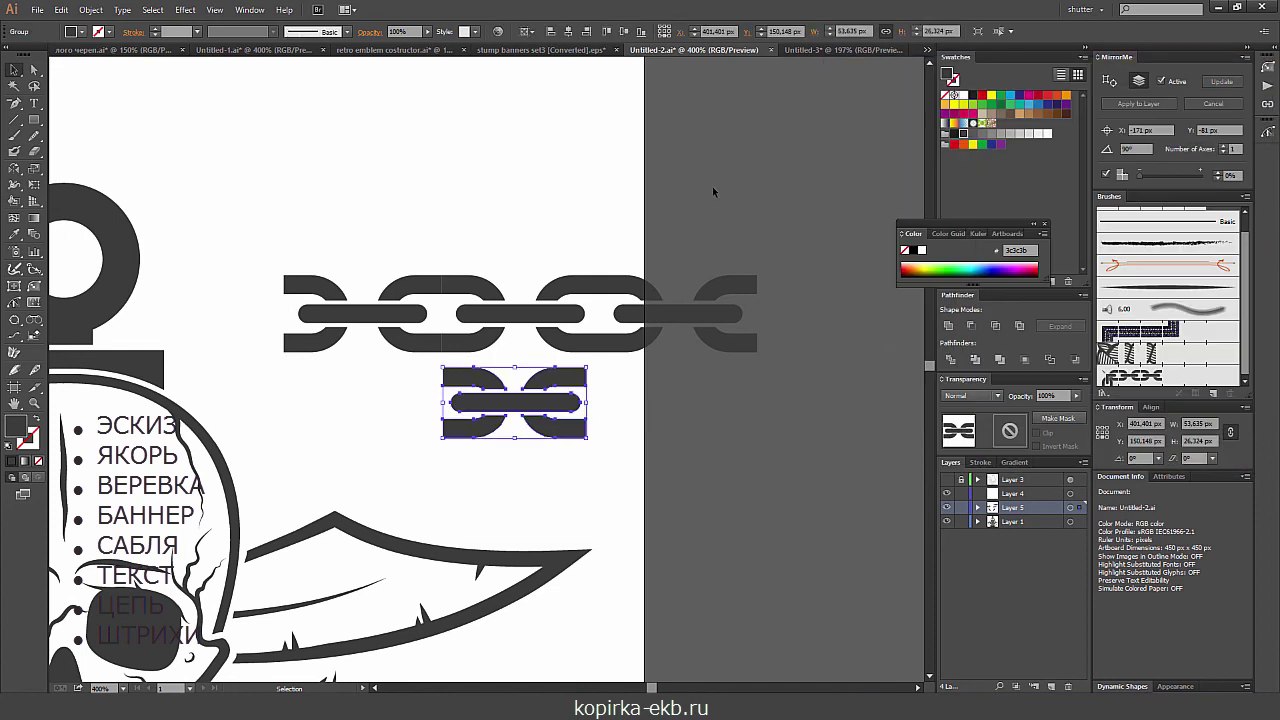
key(Delete)
drag(418, 228, 575, 288)
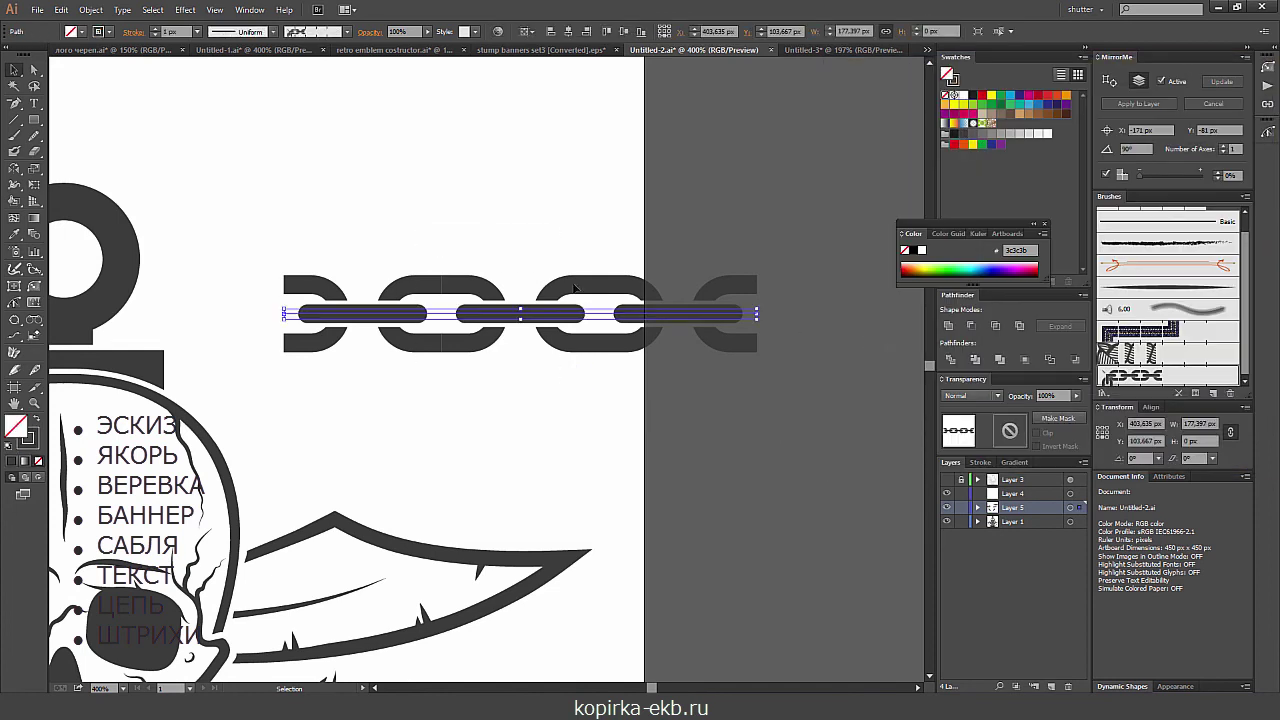
- Delete the long chain drawing and zoom out to the whole emblem
key(Delete)
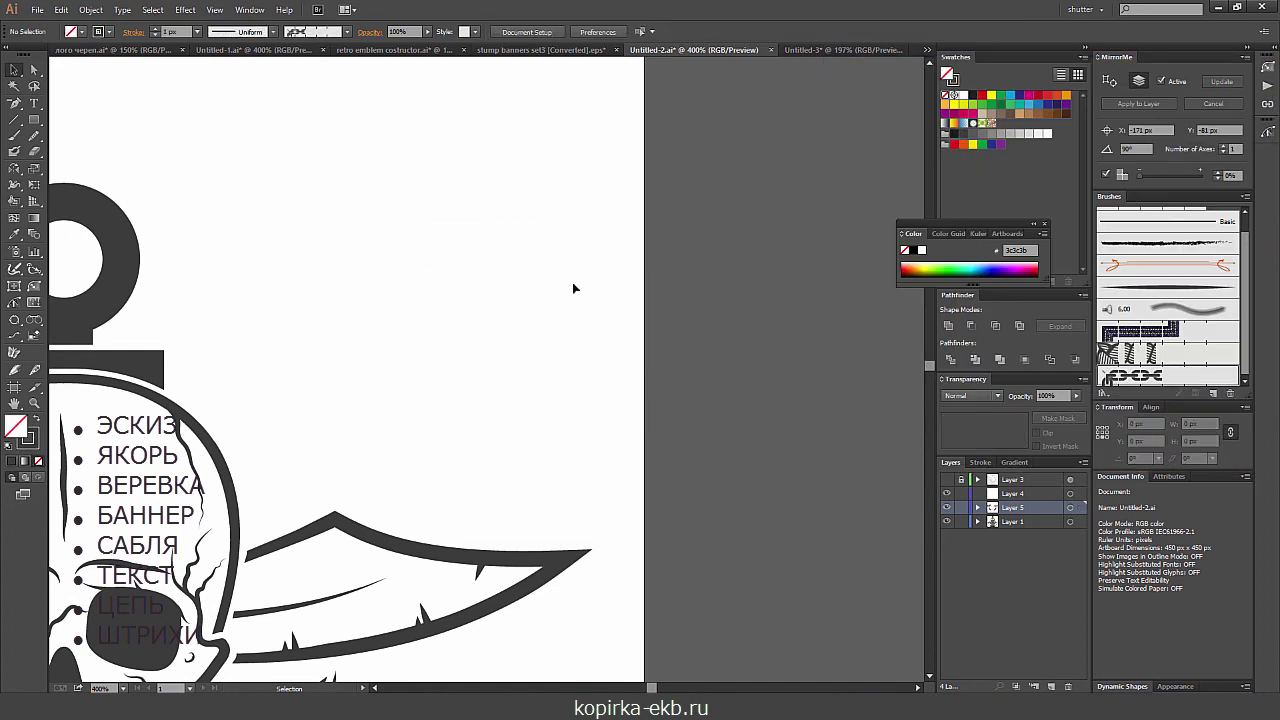
key(ctrl+minus)
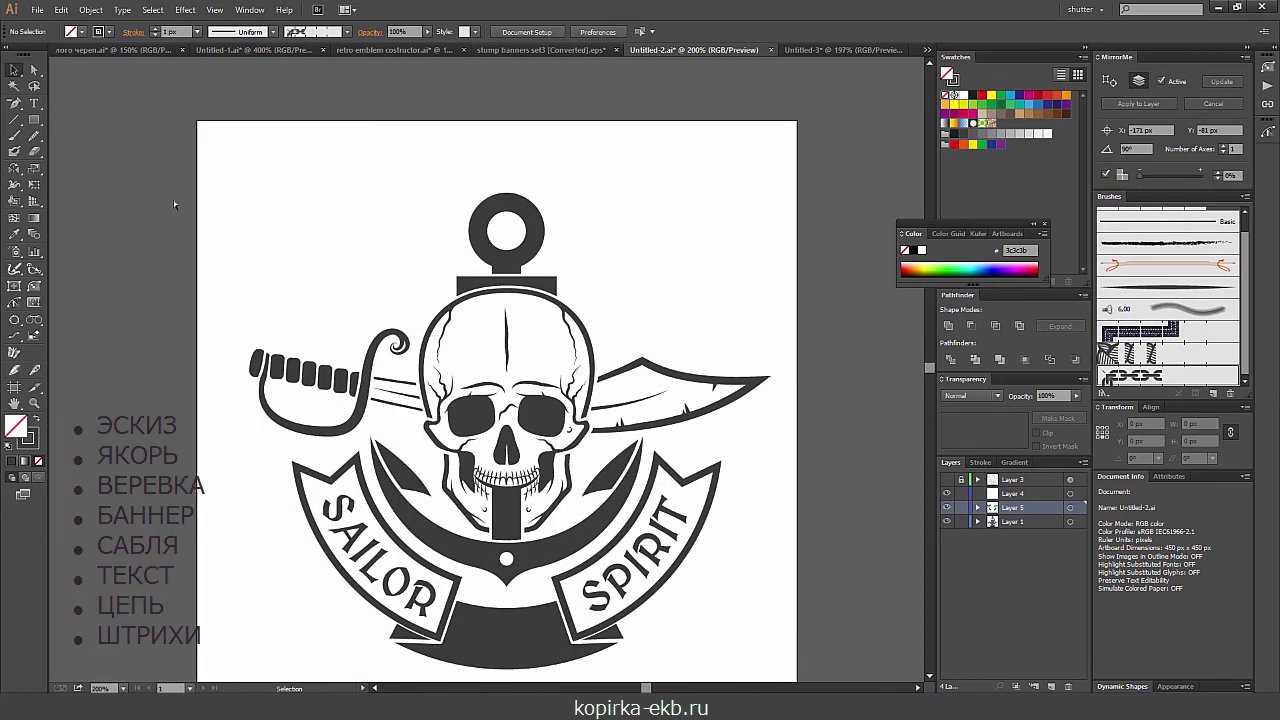
key(ctrl+z)
key(ctrl+shift+z)
- Draw a 310 px circle with a green outline around the skull and anchor
drag(44, 122, 60, 146)
drag(277, 202, 690, 615)
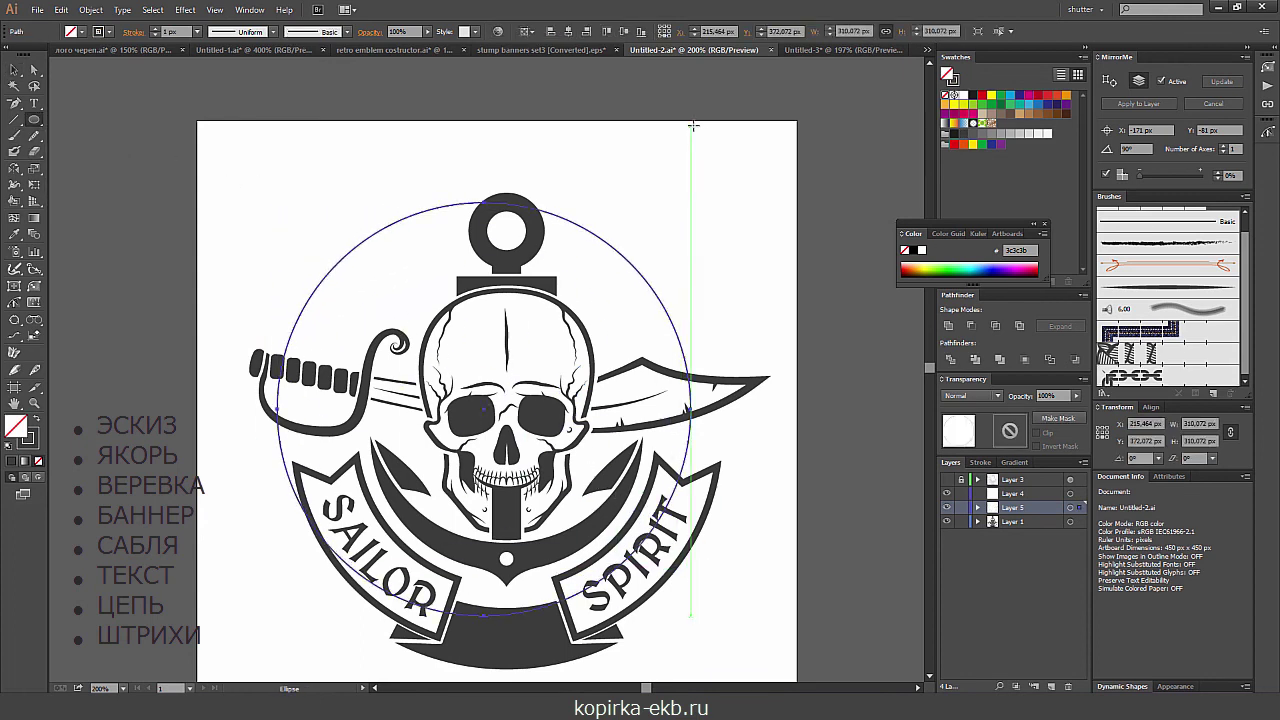
click(30, 440)
click(1001, 95)
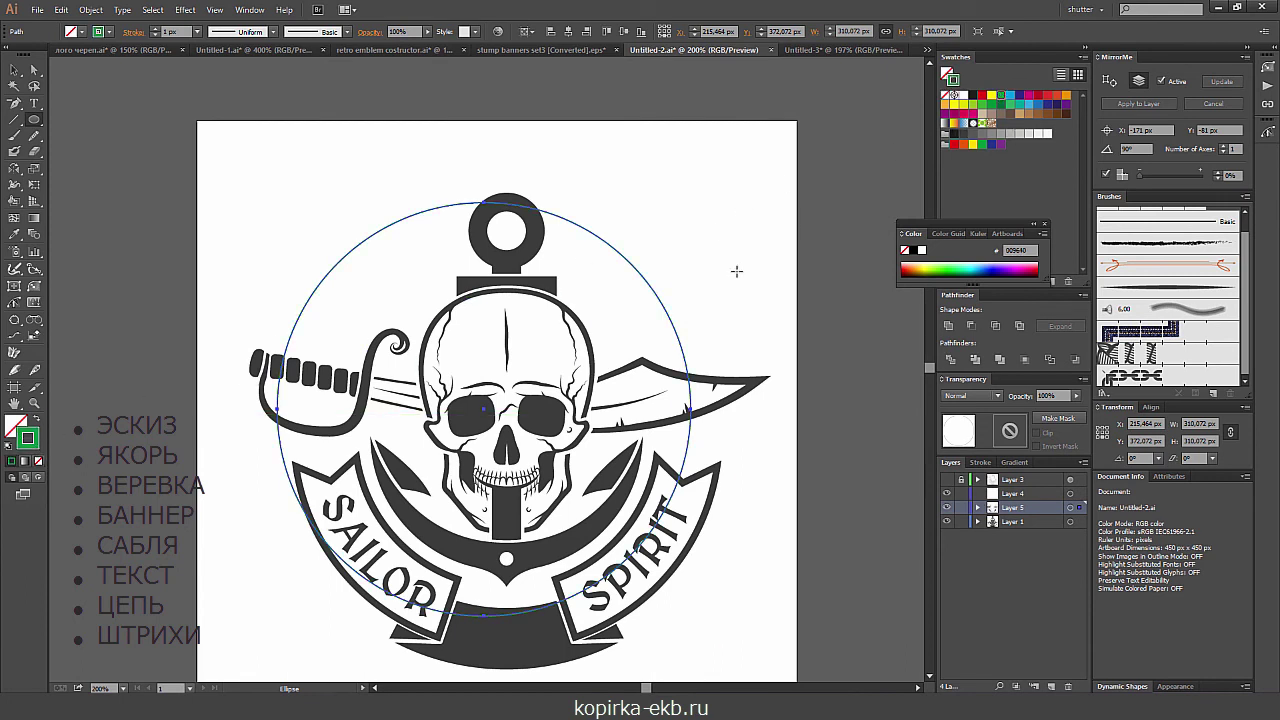
key(v)
key(ctrl+shift+a)
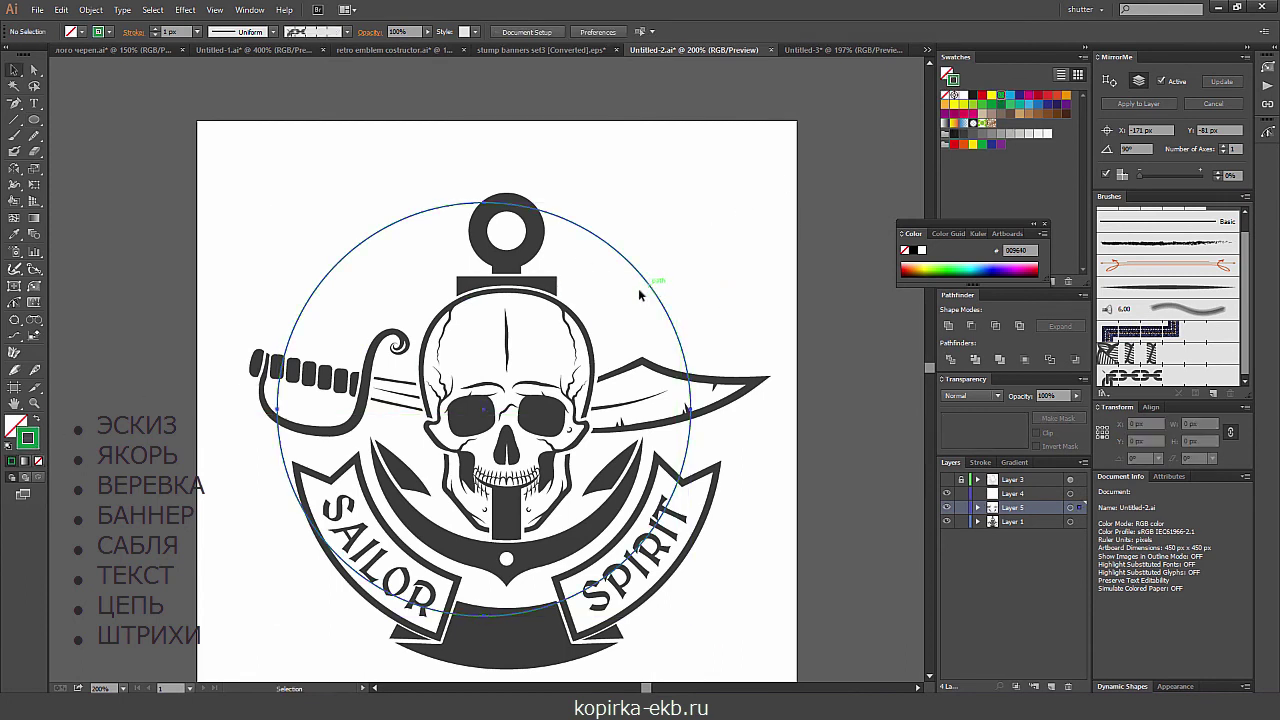
click(651, 286)
shift+click(506, 515)
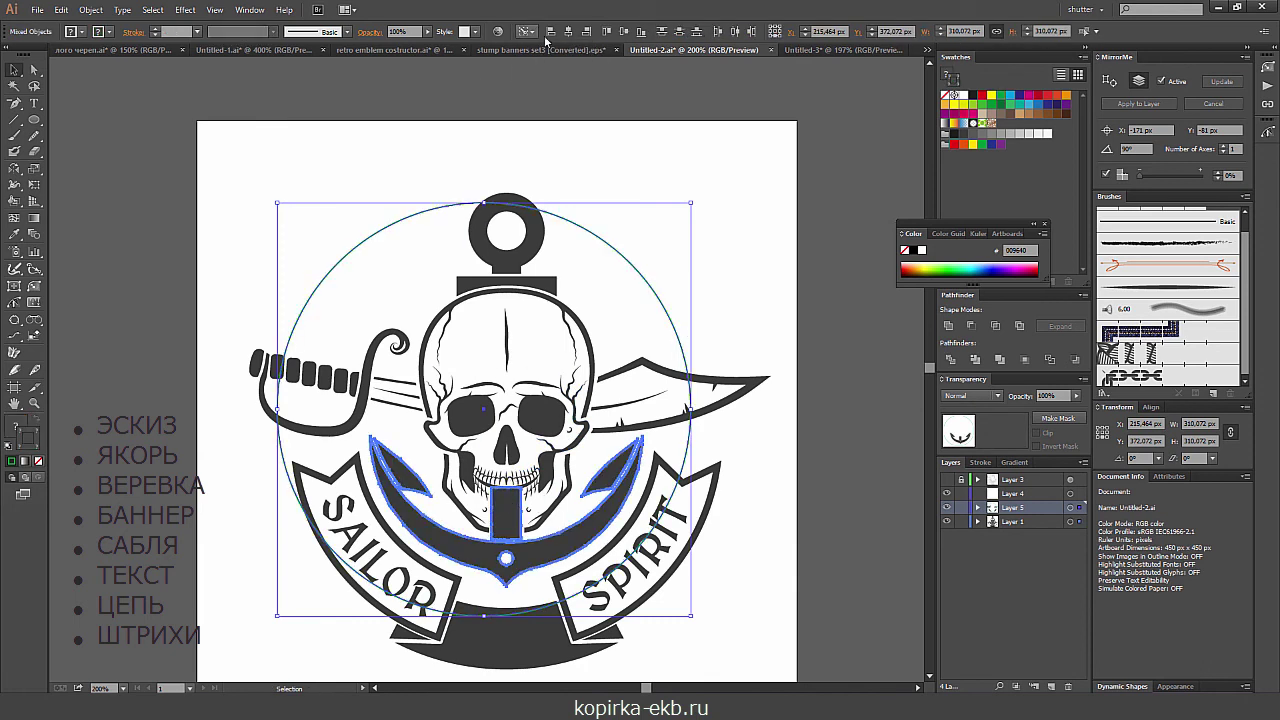
click(681, 251)
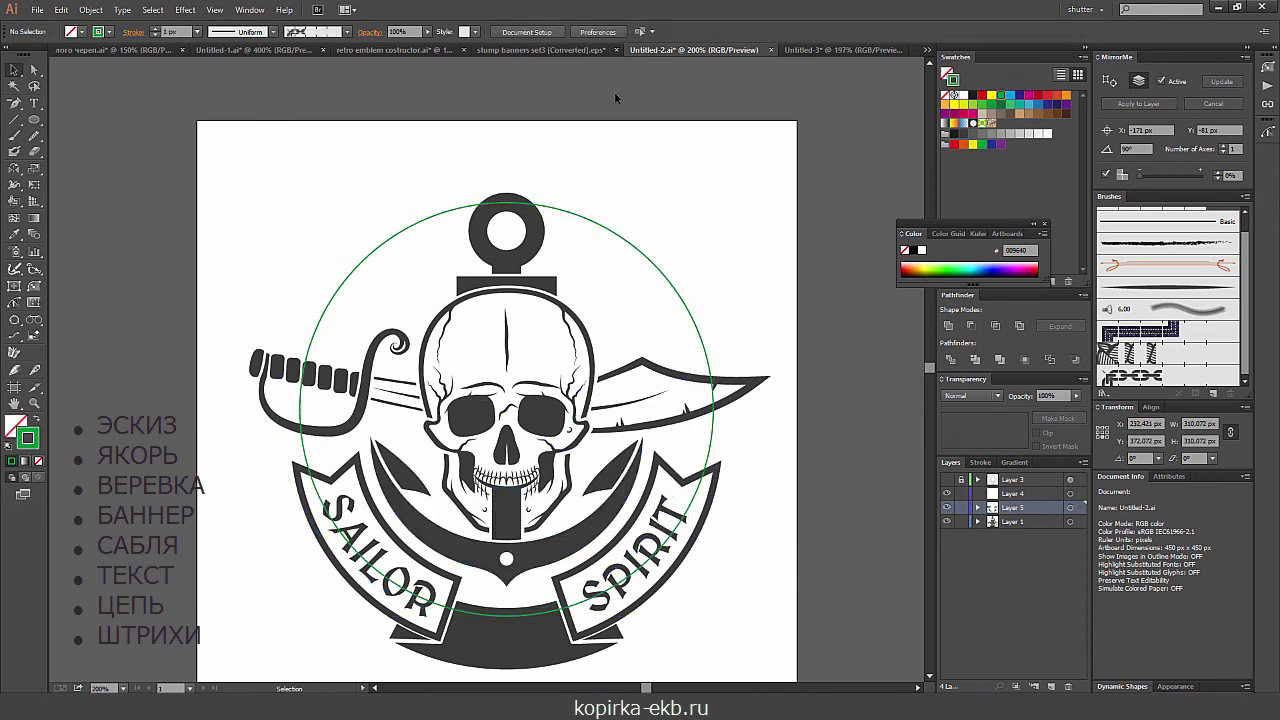
shift+click(683, 300)
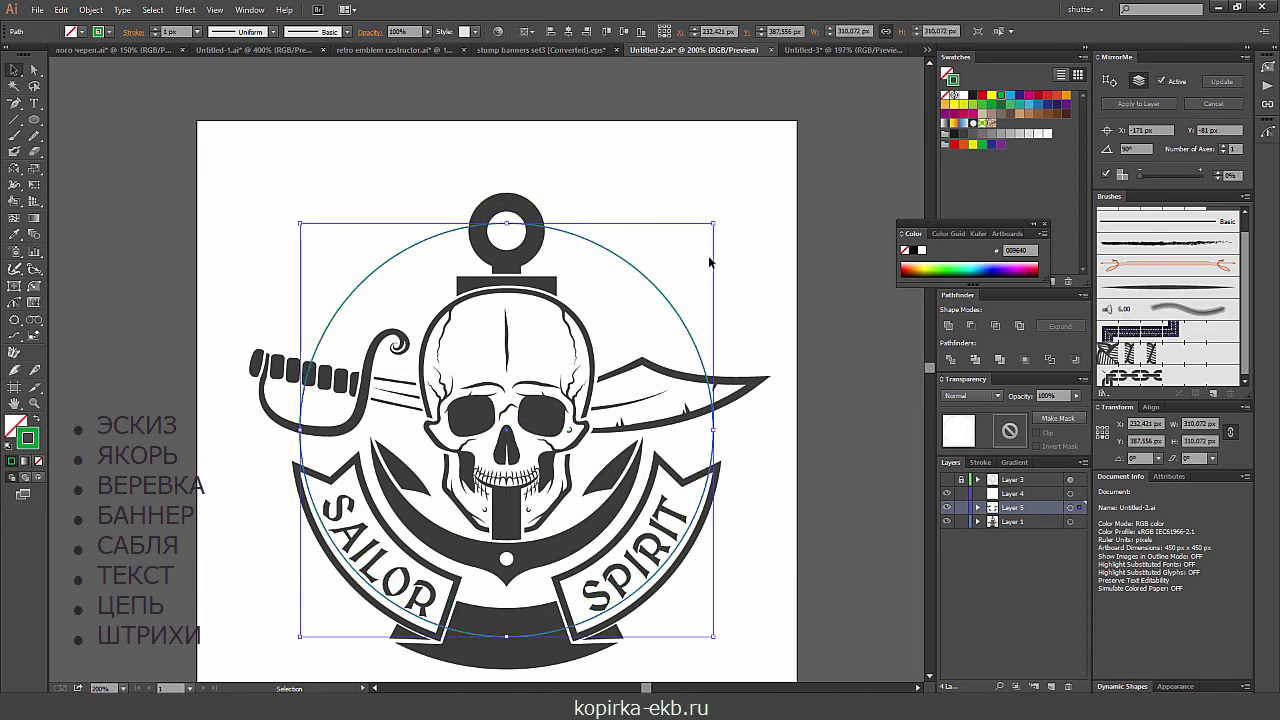
- Apply the chain pattern brush to the shrunken circle with a 0.7 px stroke weight
drag(713, 224, 725, 219)
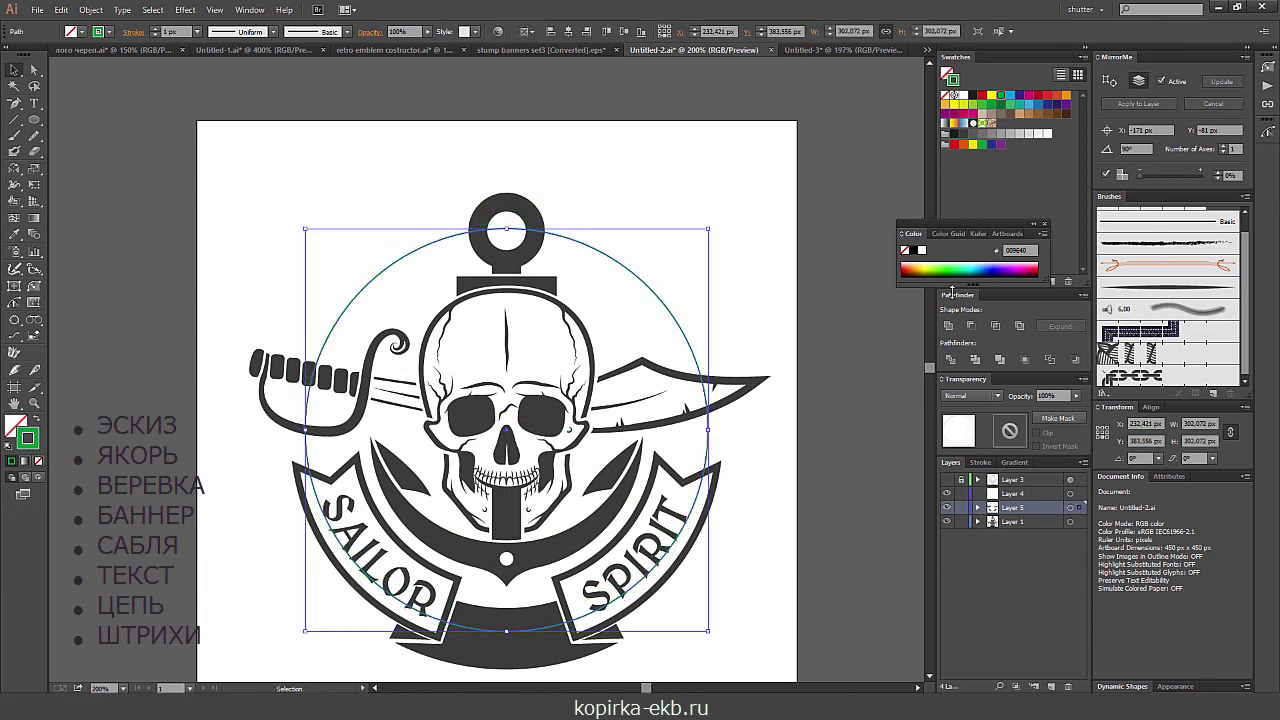
click(1130, 377)
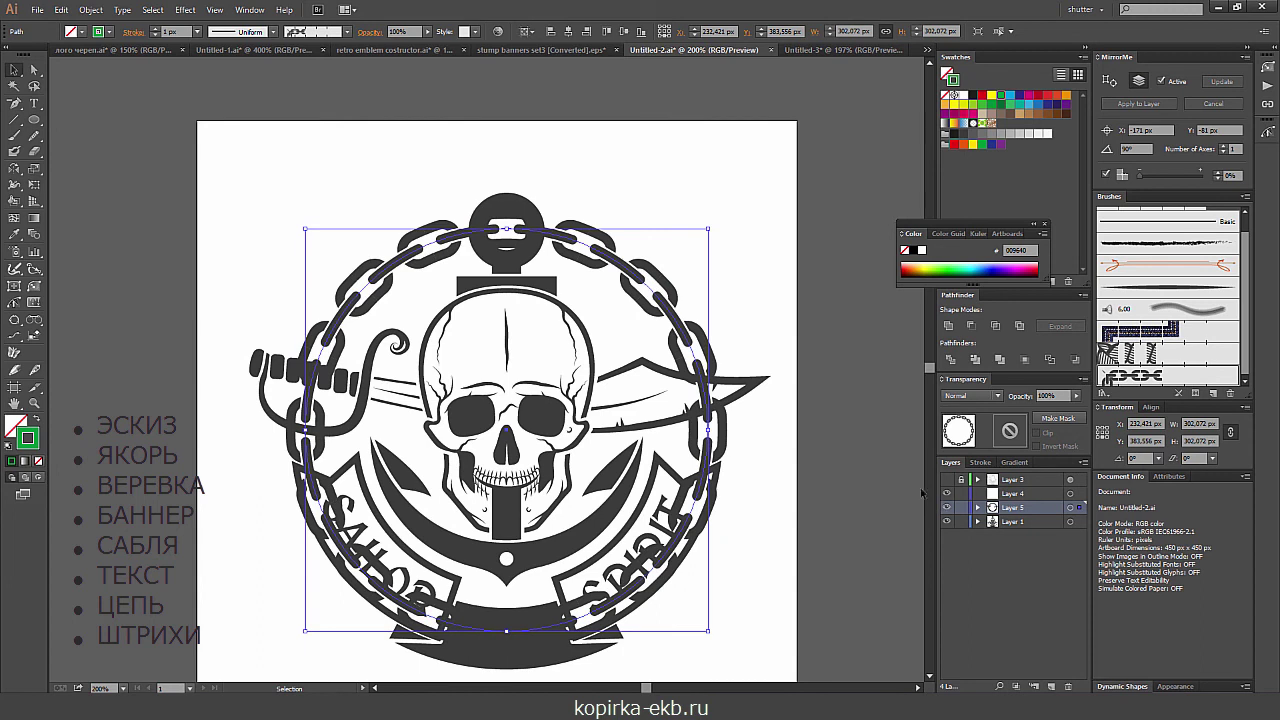
drag(708, 229, 703, 233)
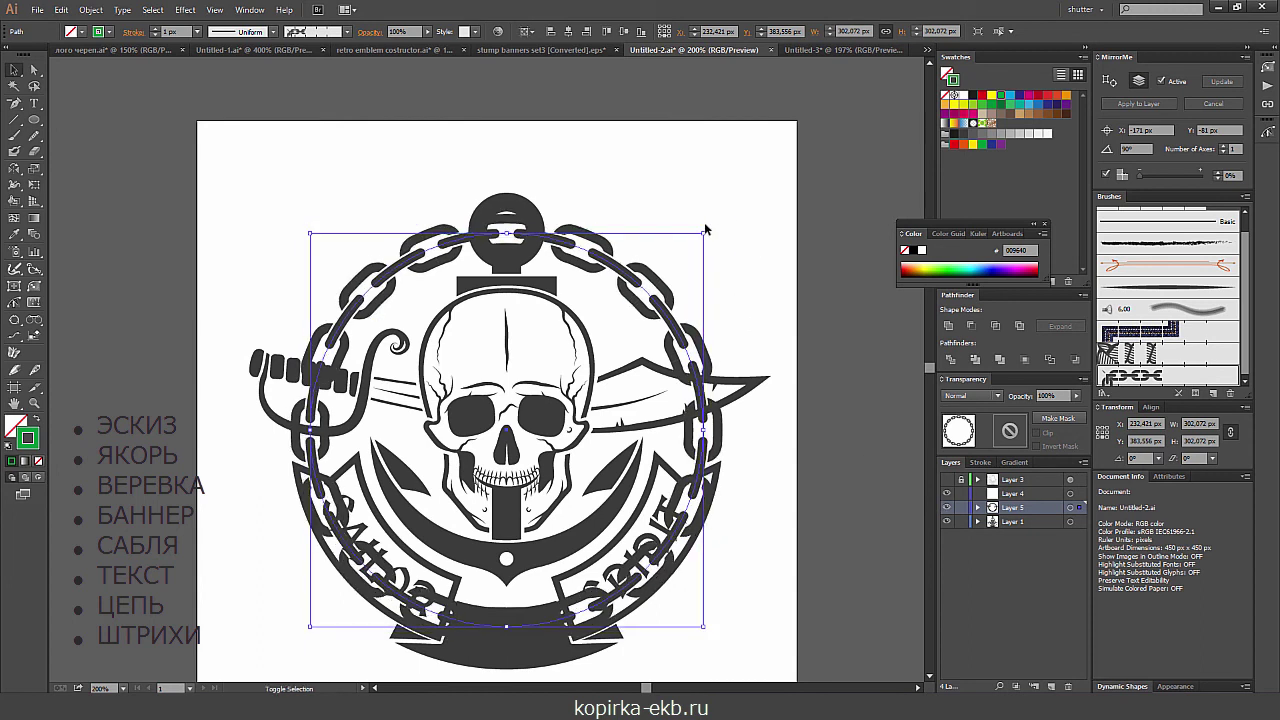
click(198, 35)
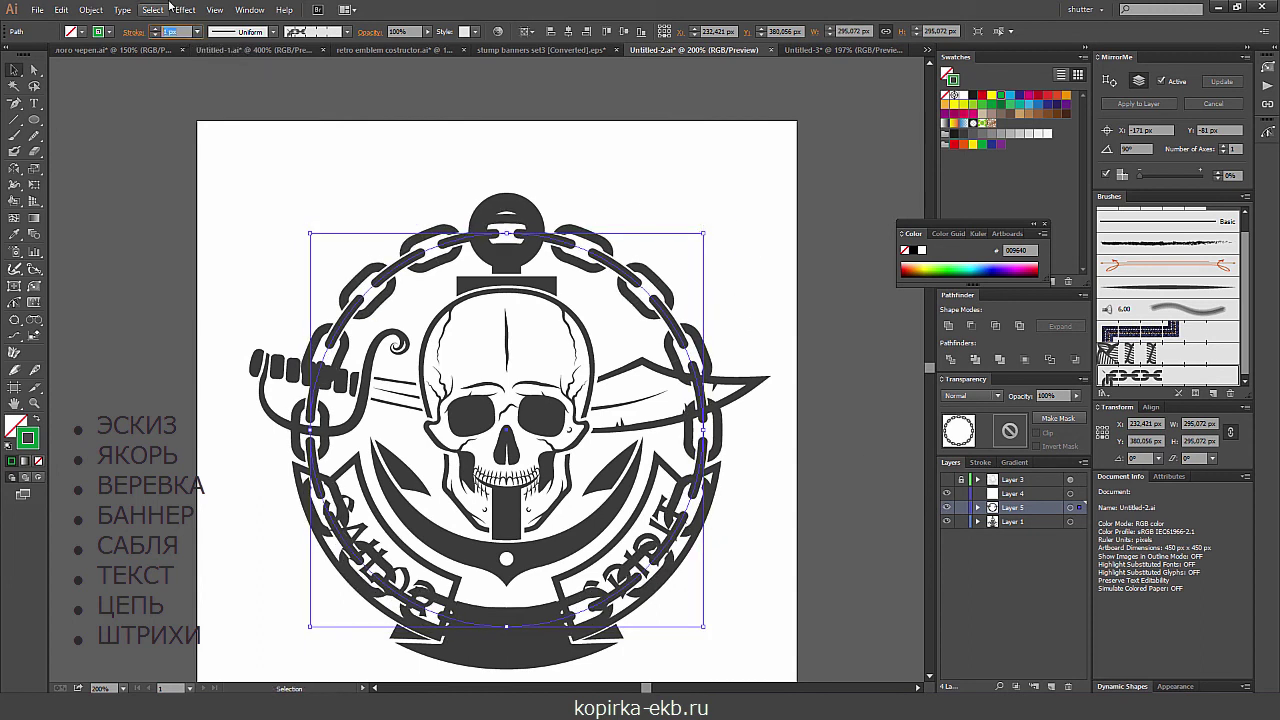
text(0,7)
key(Return)
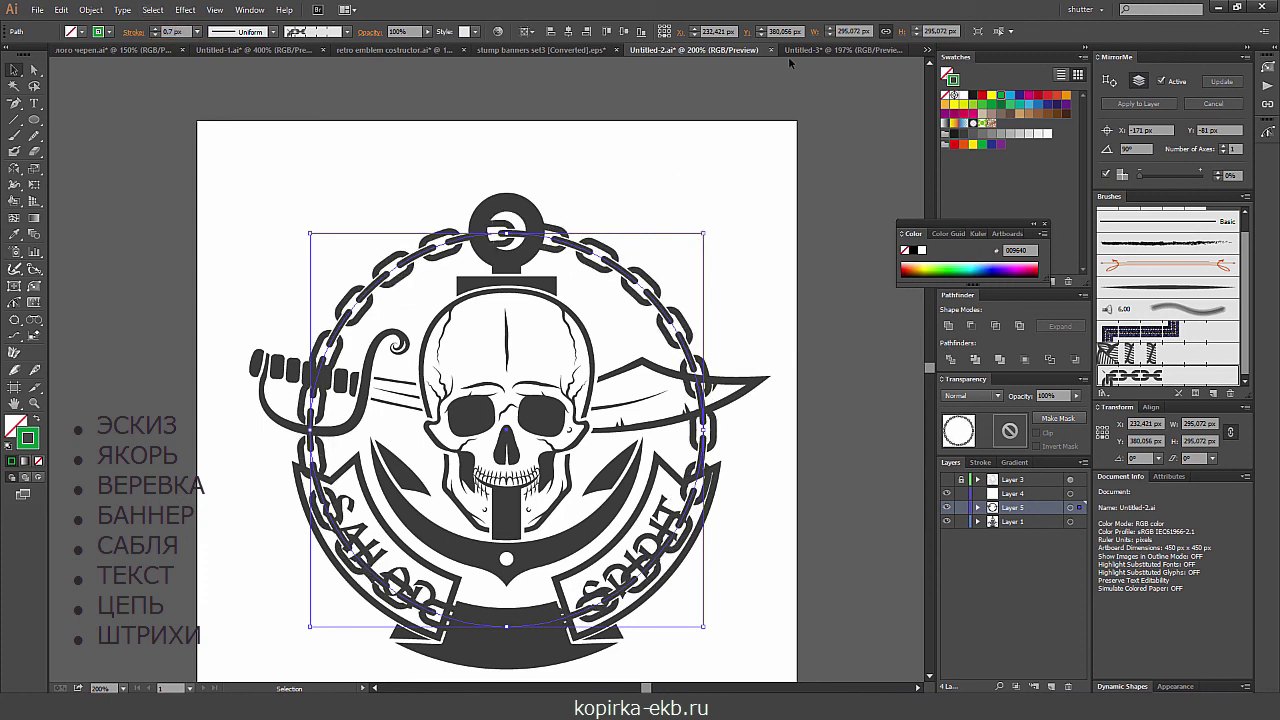
- Resize the chain circle to about 280 px, nudge it up, and expand it into outlines
key(ctrl+plus)
drag(810, 163, 796, 174)
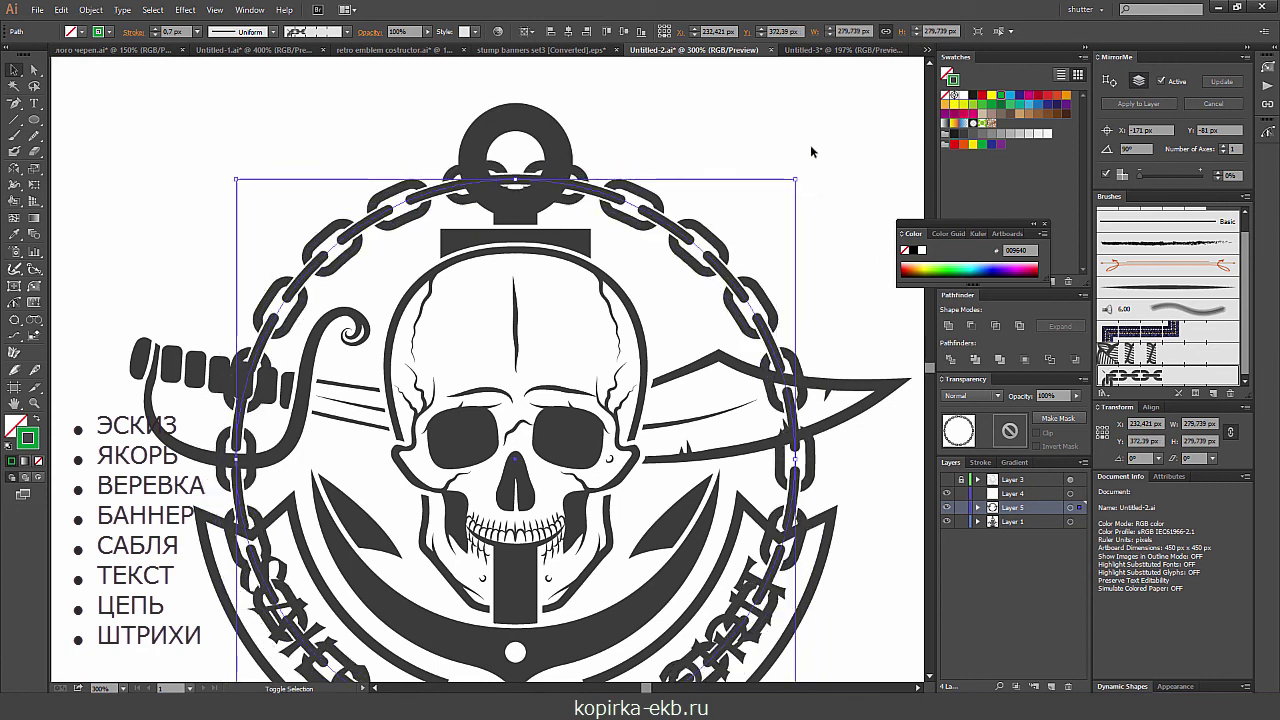
key(Up)
key(Up)
key(Up)
key(Up)
key(Up)
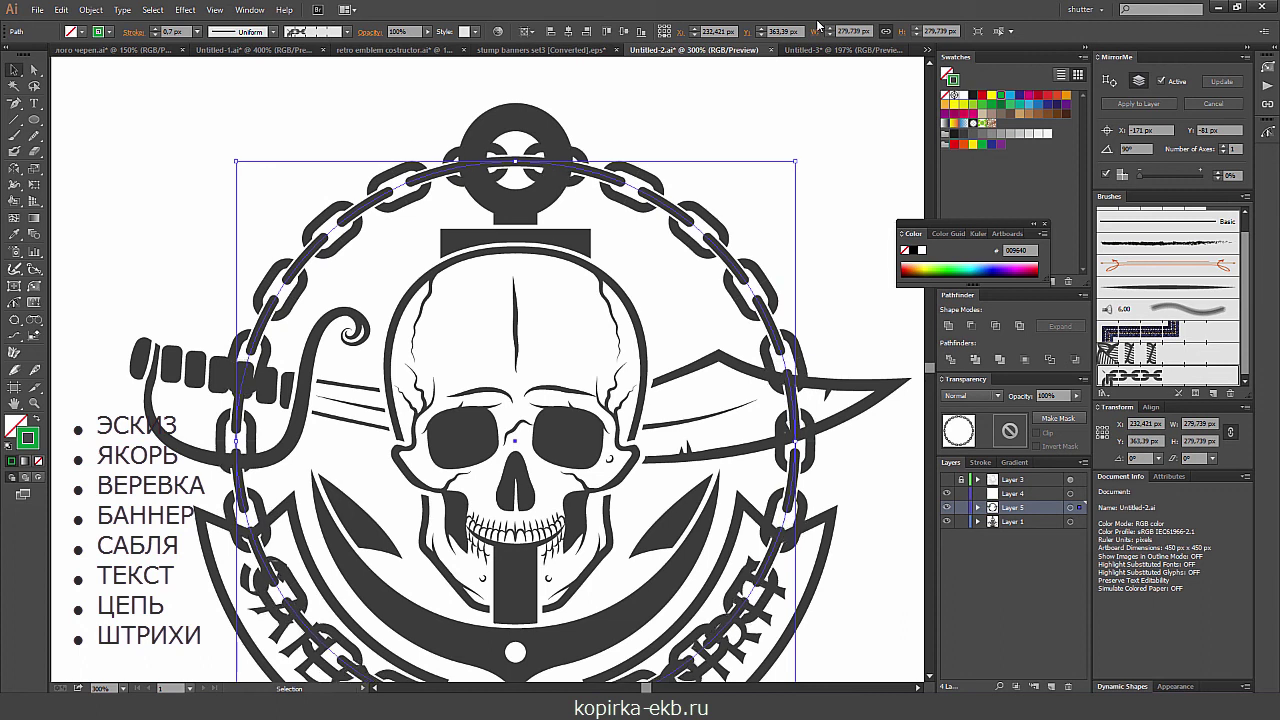
key(ctrl+minus)
key(ctrl+minus)
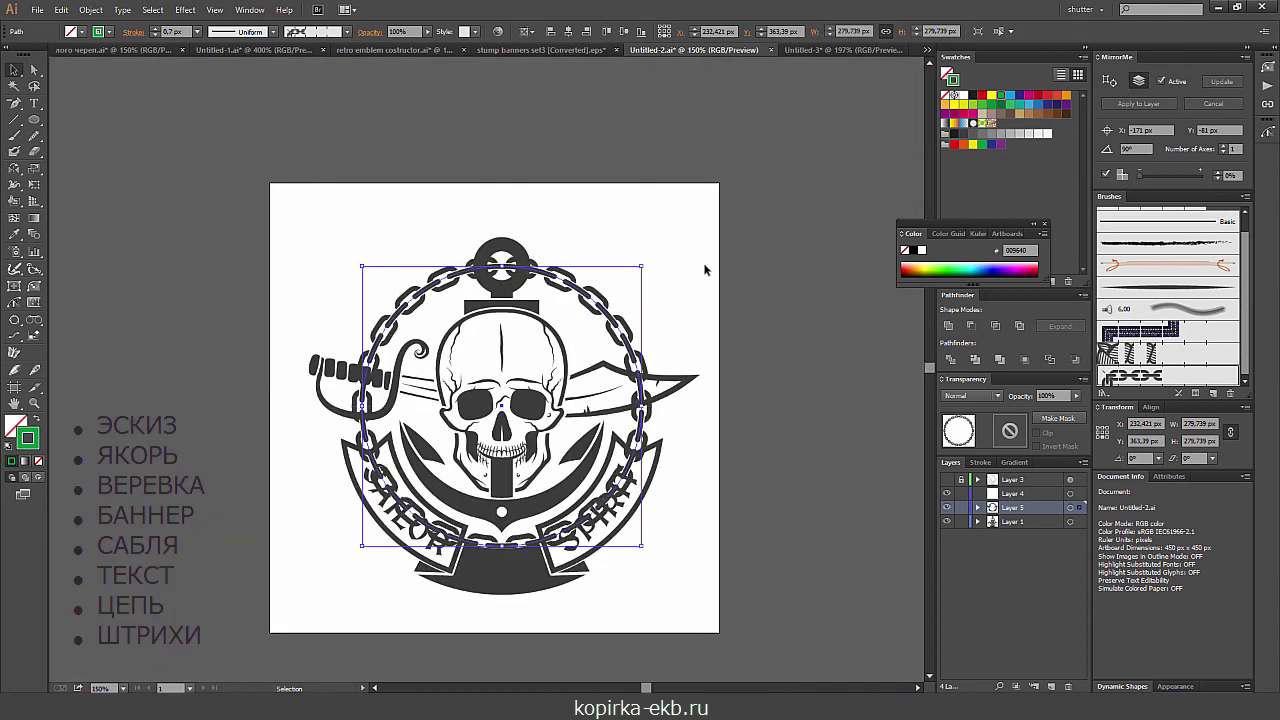
click(727, 209)
key(ctrl+plus)
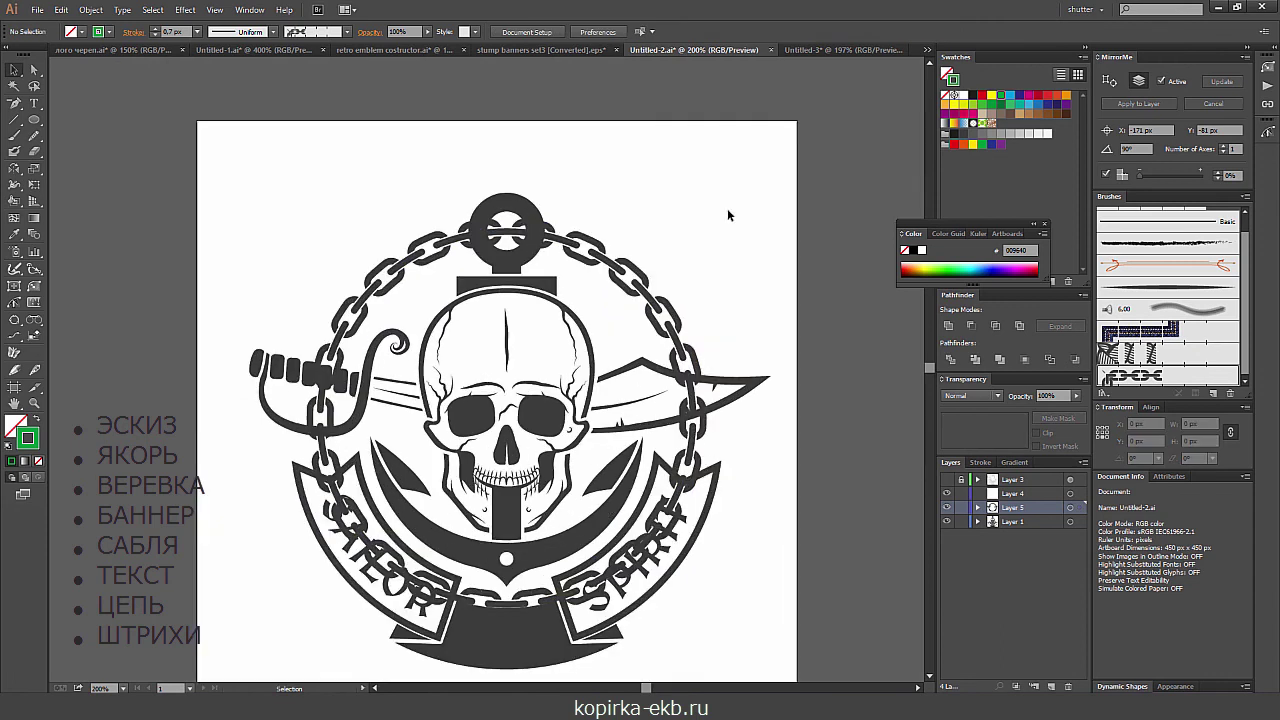
click(606, 238)
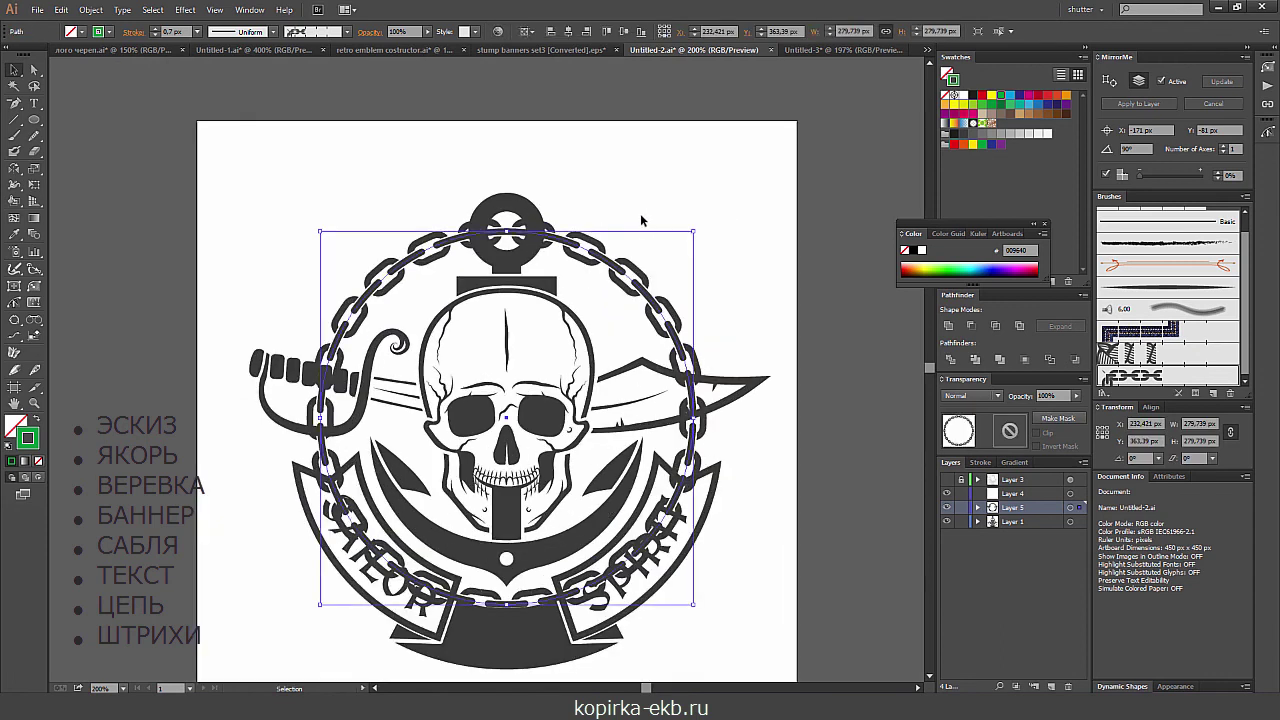
key(a)
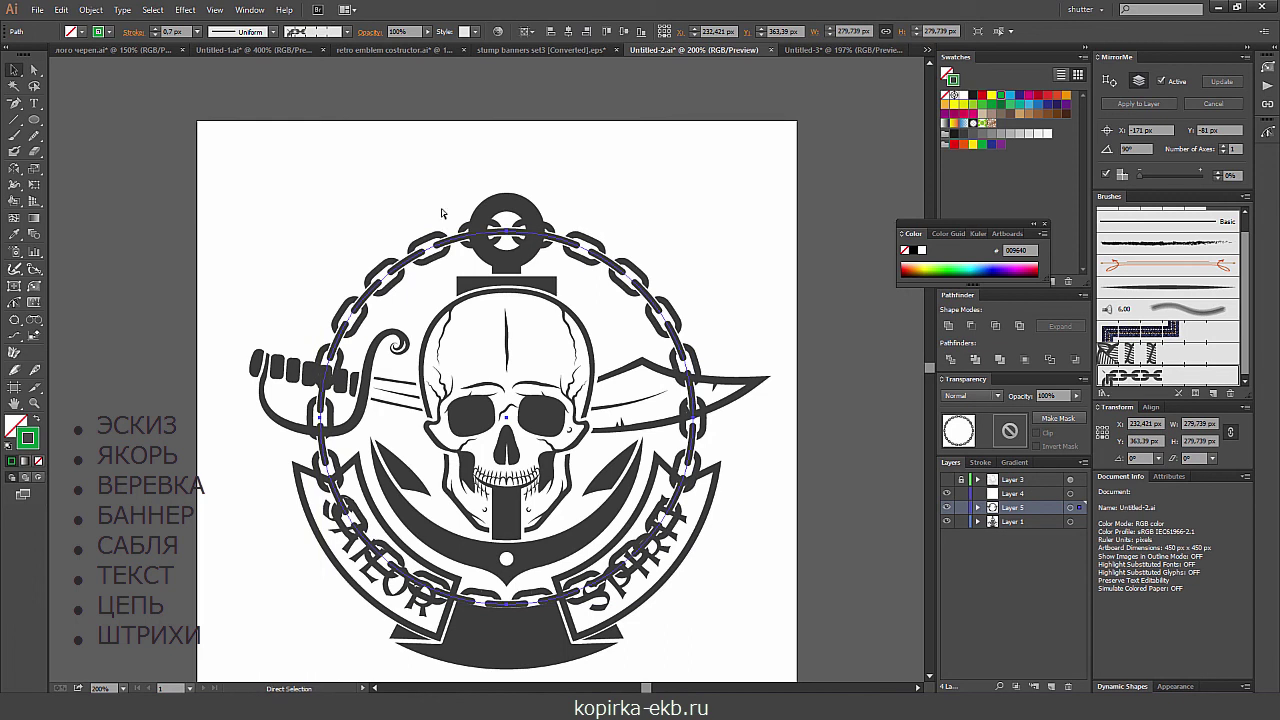
key(v)
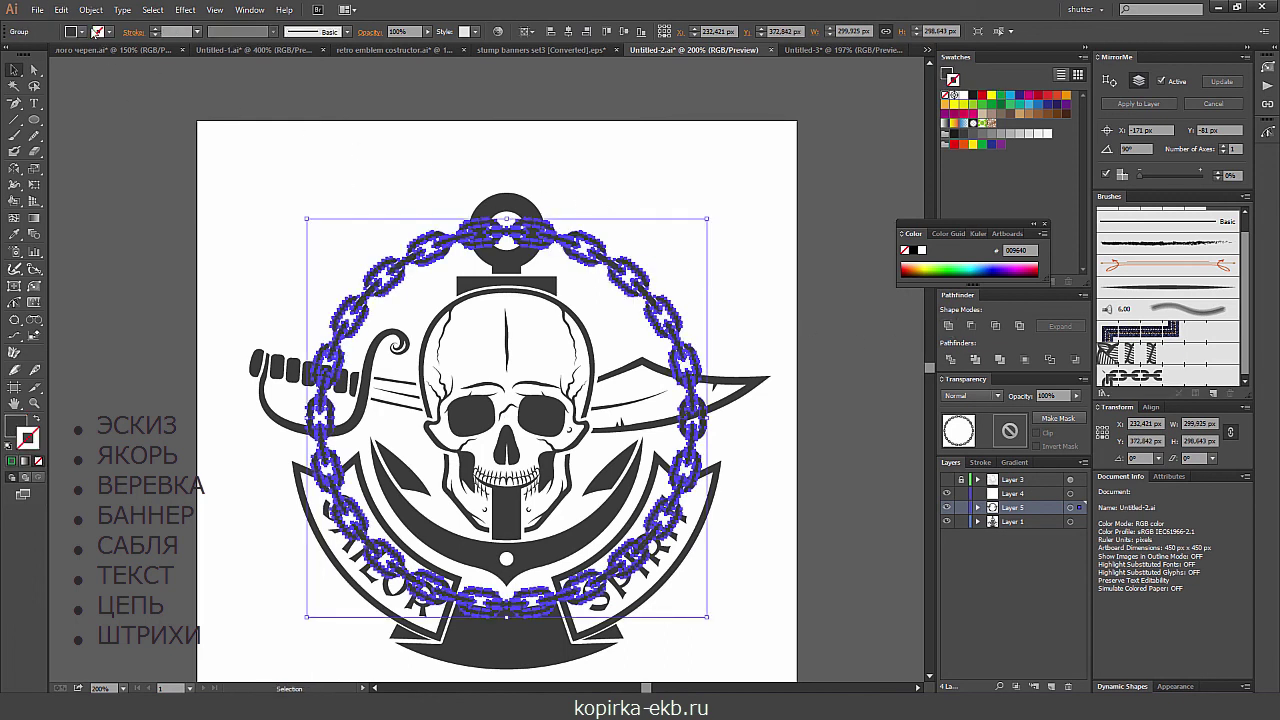
- Simplify the expanded chain ring at 100% curve precision, cutting 1340 points to 863
click(91, 10)
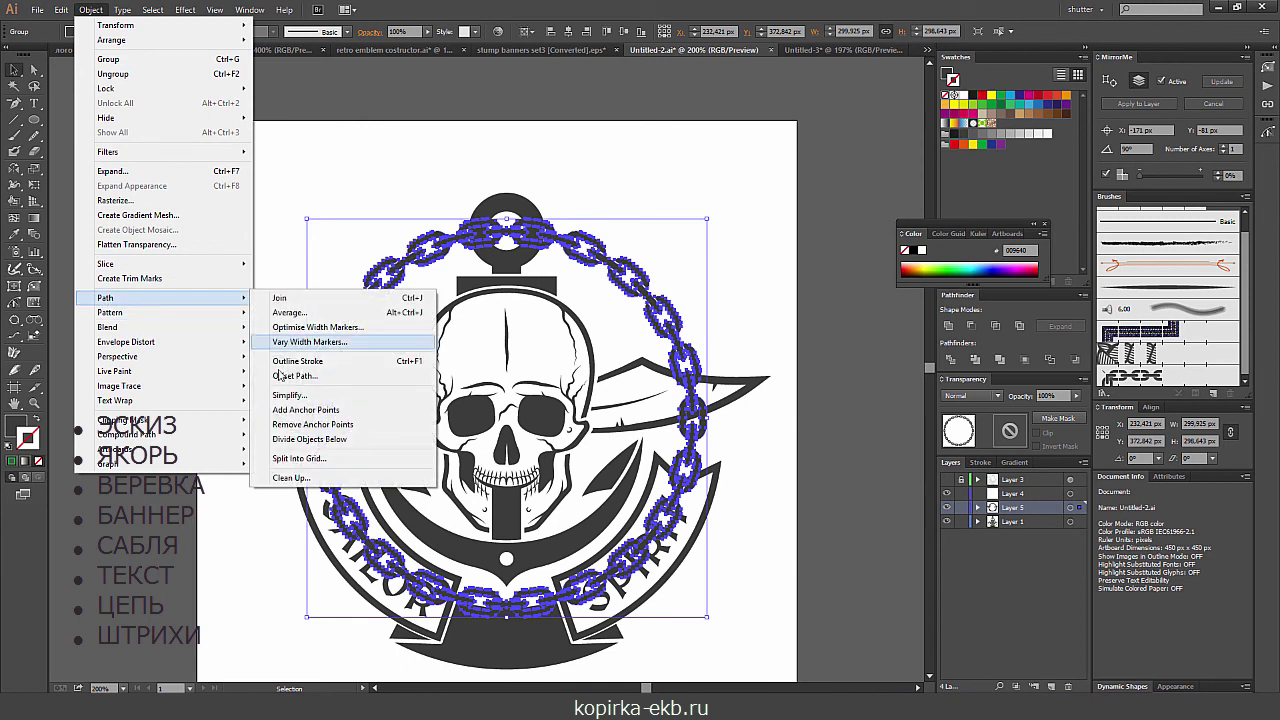
click(289, 395)
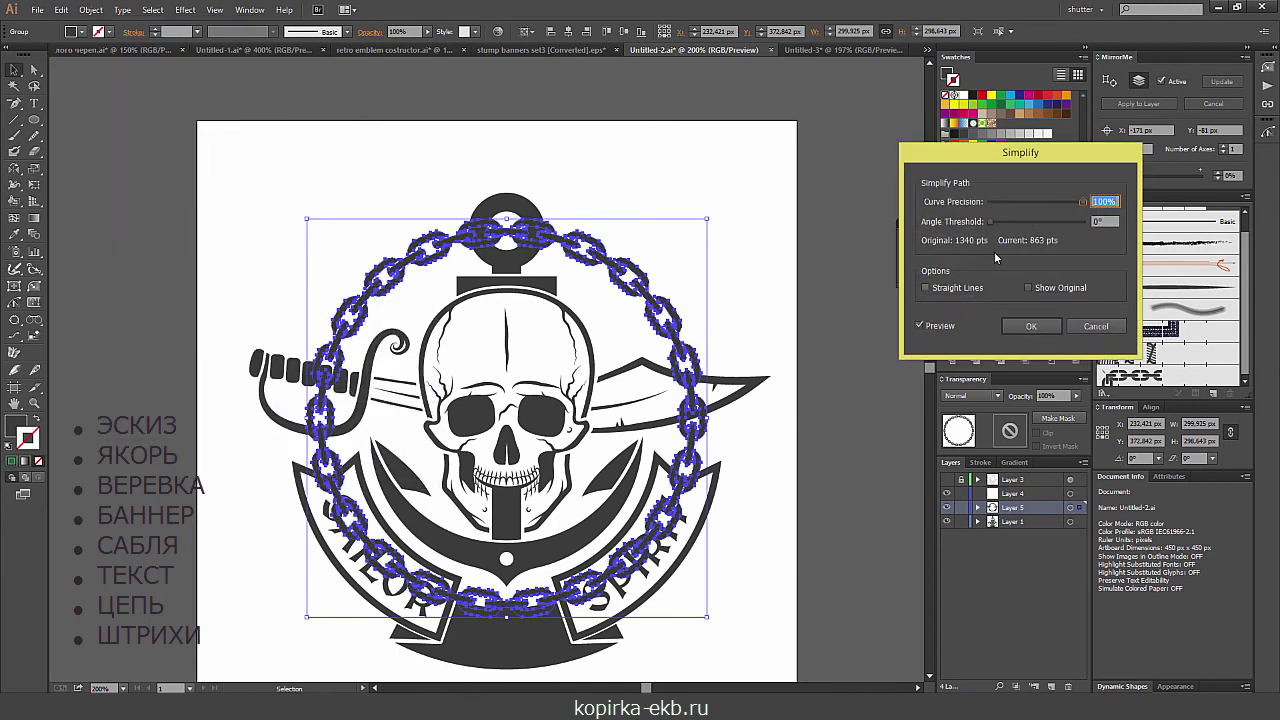
click(1031, 326)
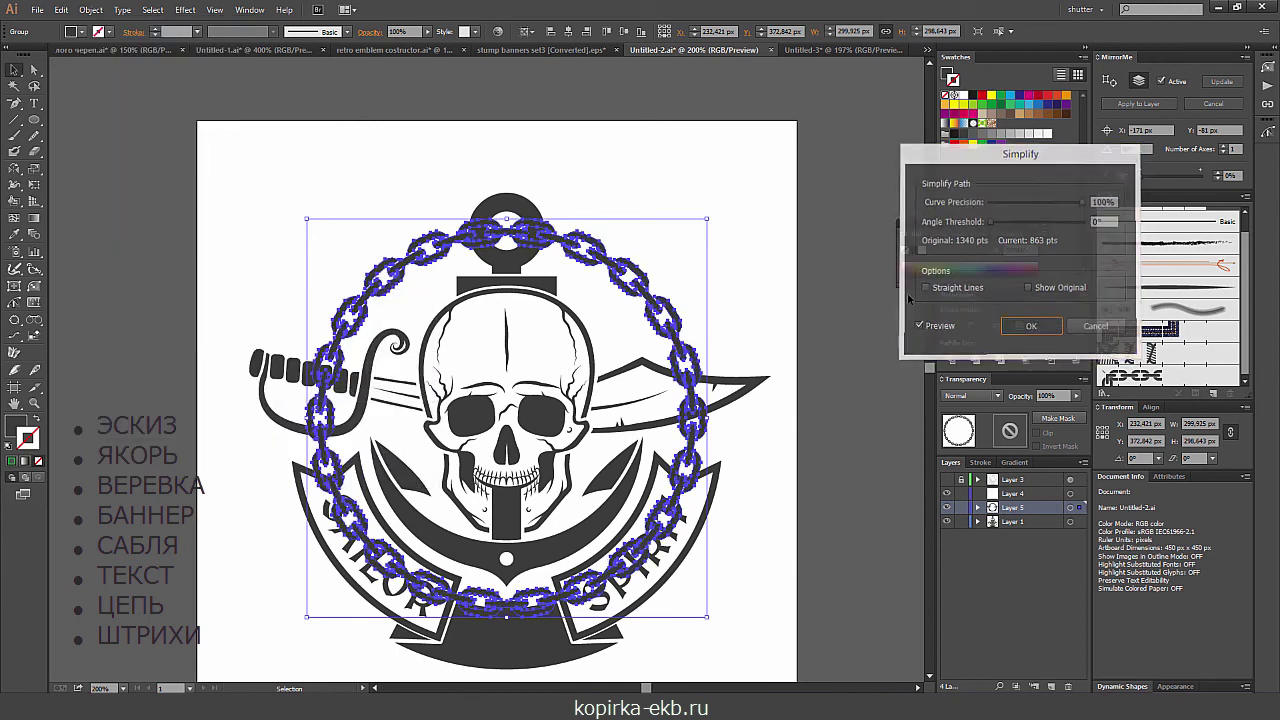
click(842, 319)
- Send the chain group to the back, behind the sabre and banners
key(ctrl+minus)
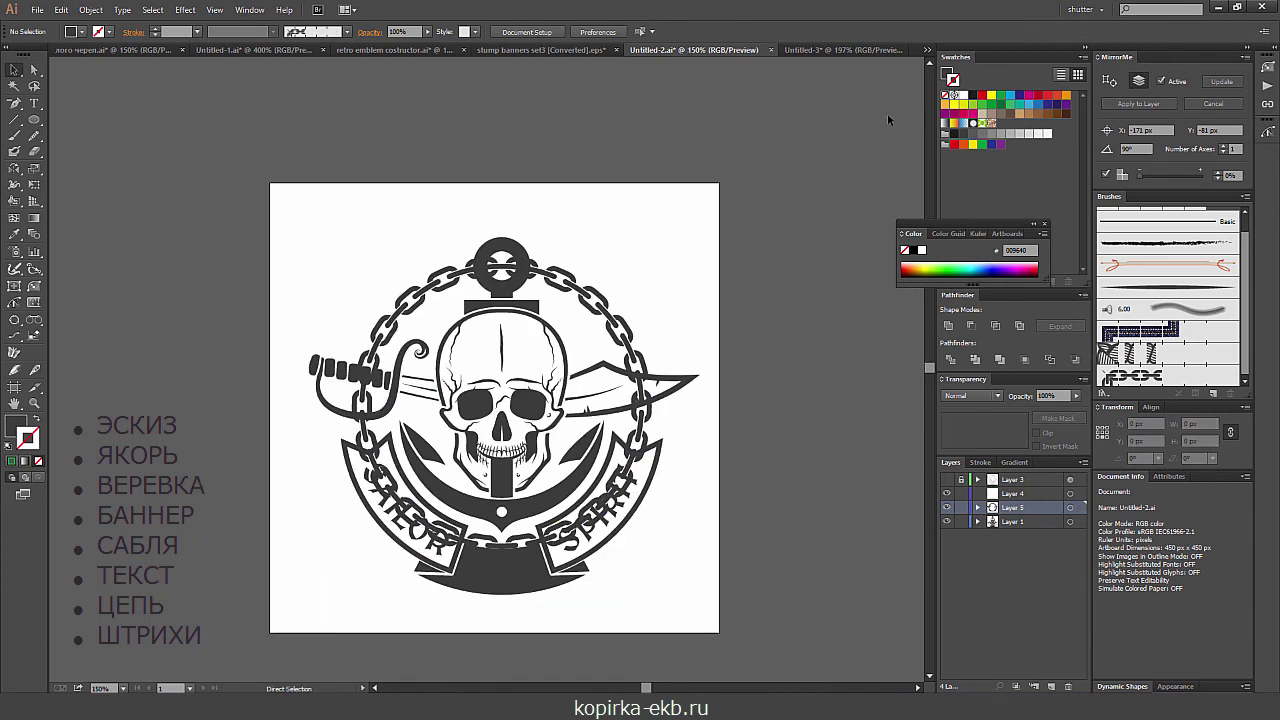
key(ctrl+plus)
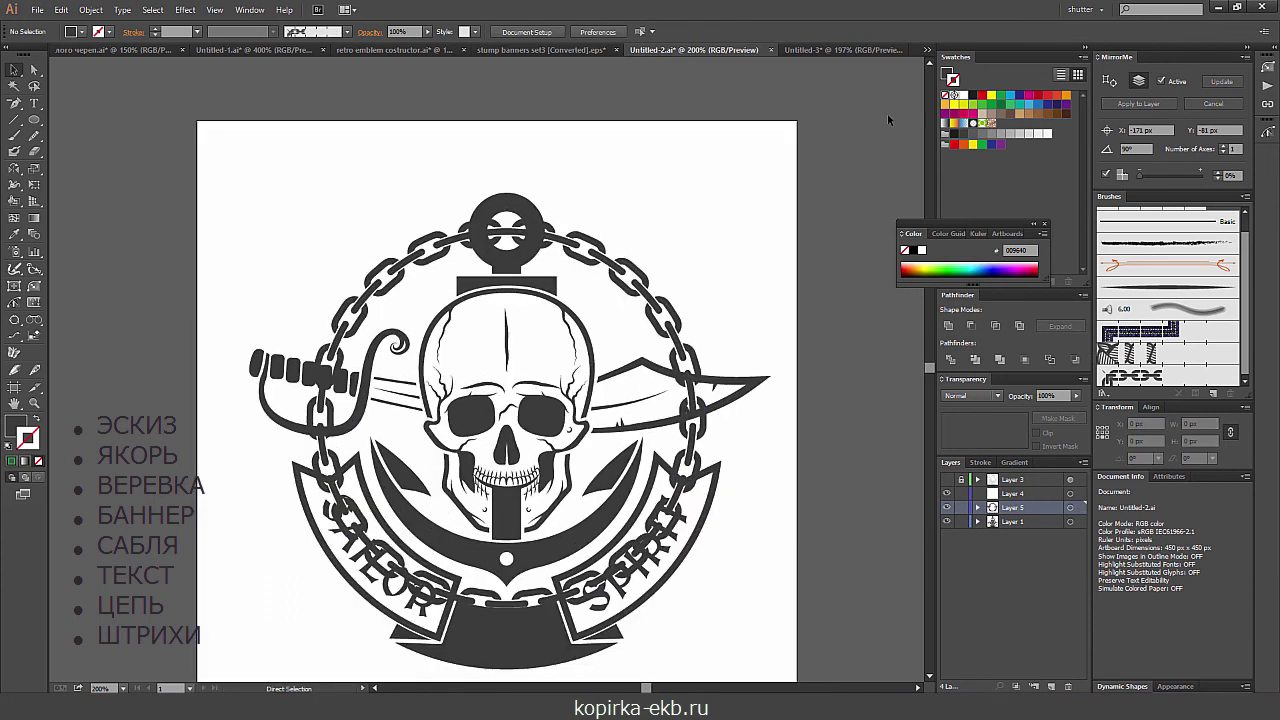
key(ctrl+plus)
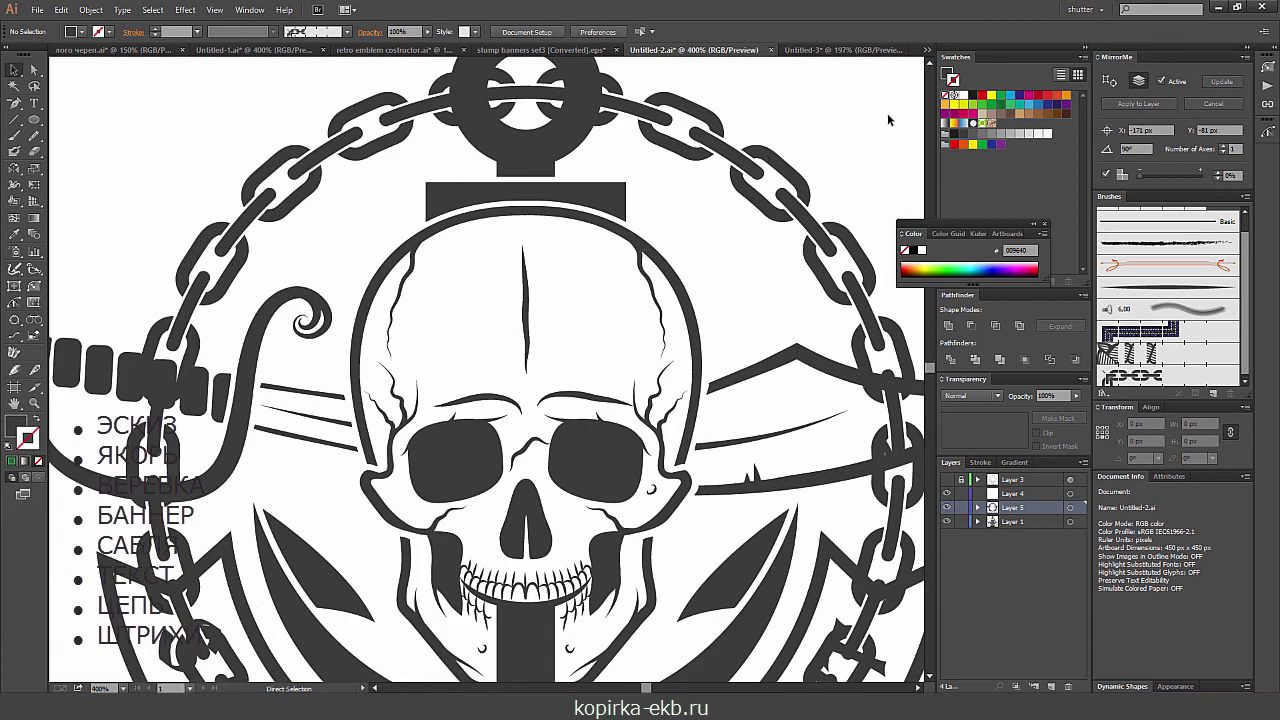
drag(296, 476, 606, 266)
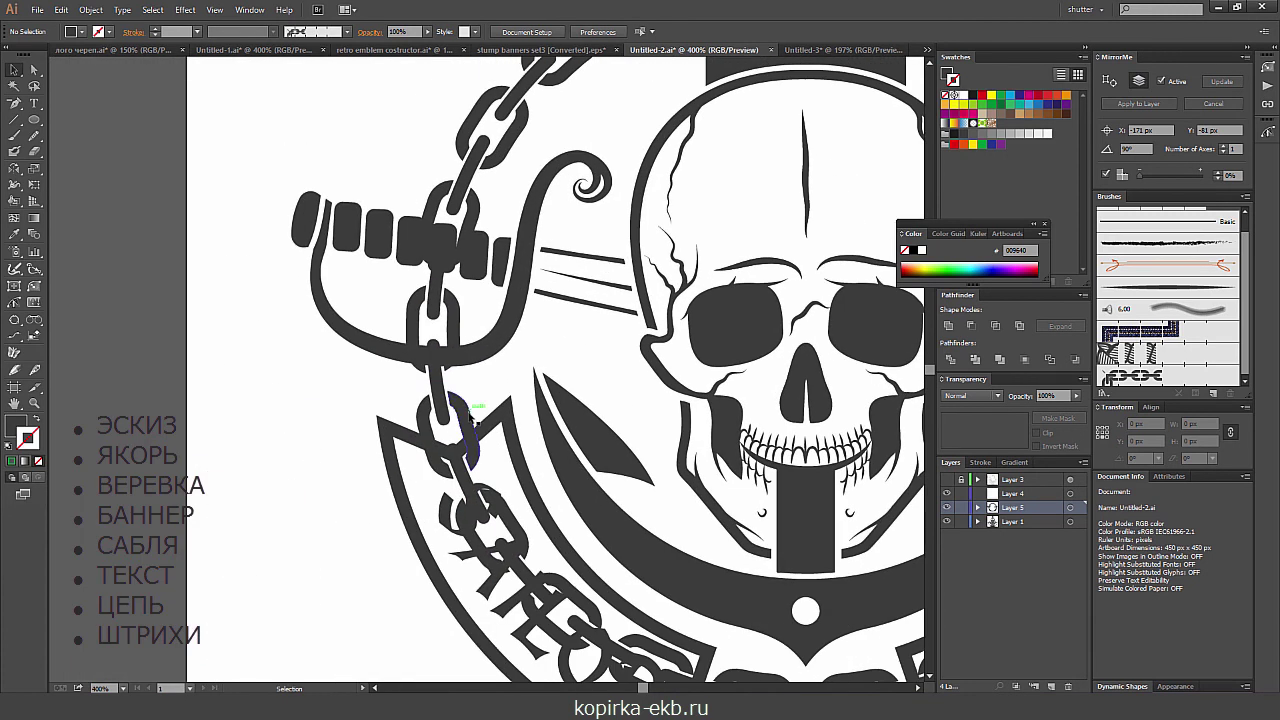
click(472, 409)
key(ctrl)
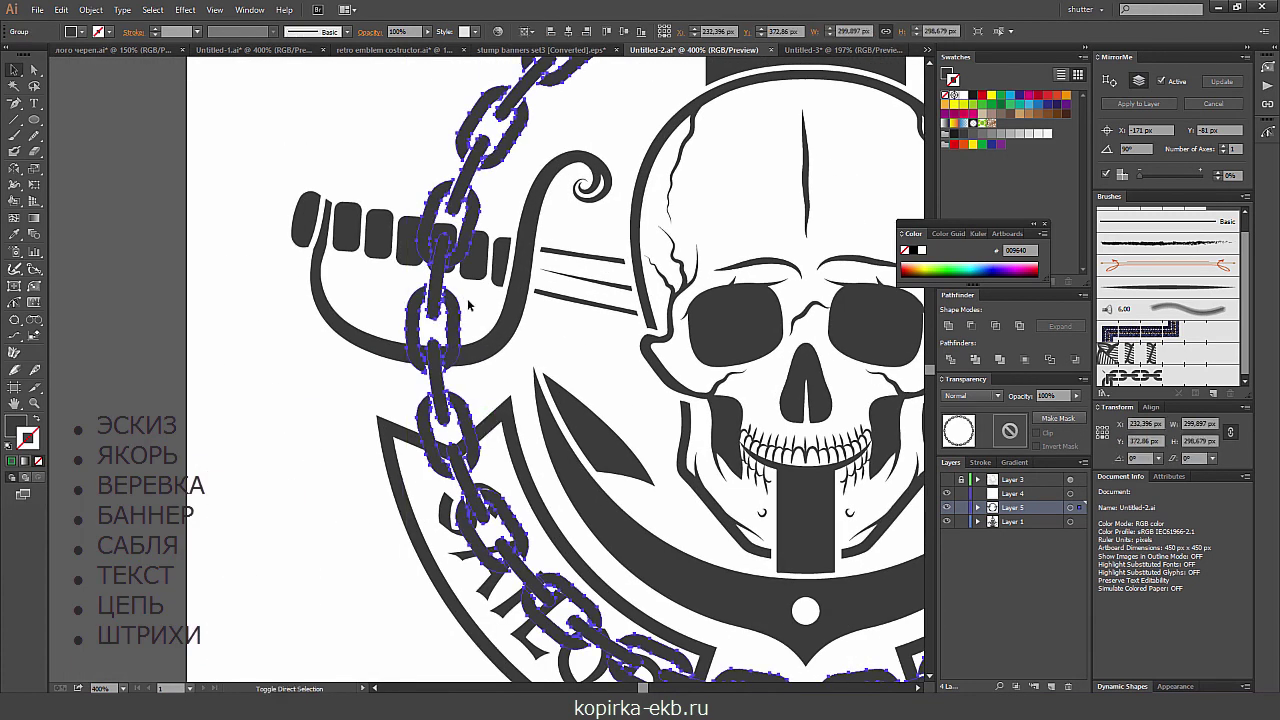
right_click(461, 415)
mouse_move(499, 525)
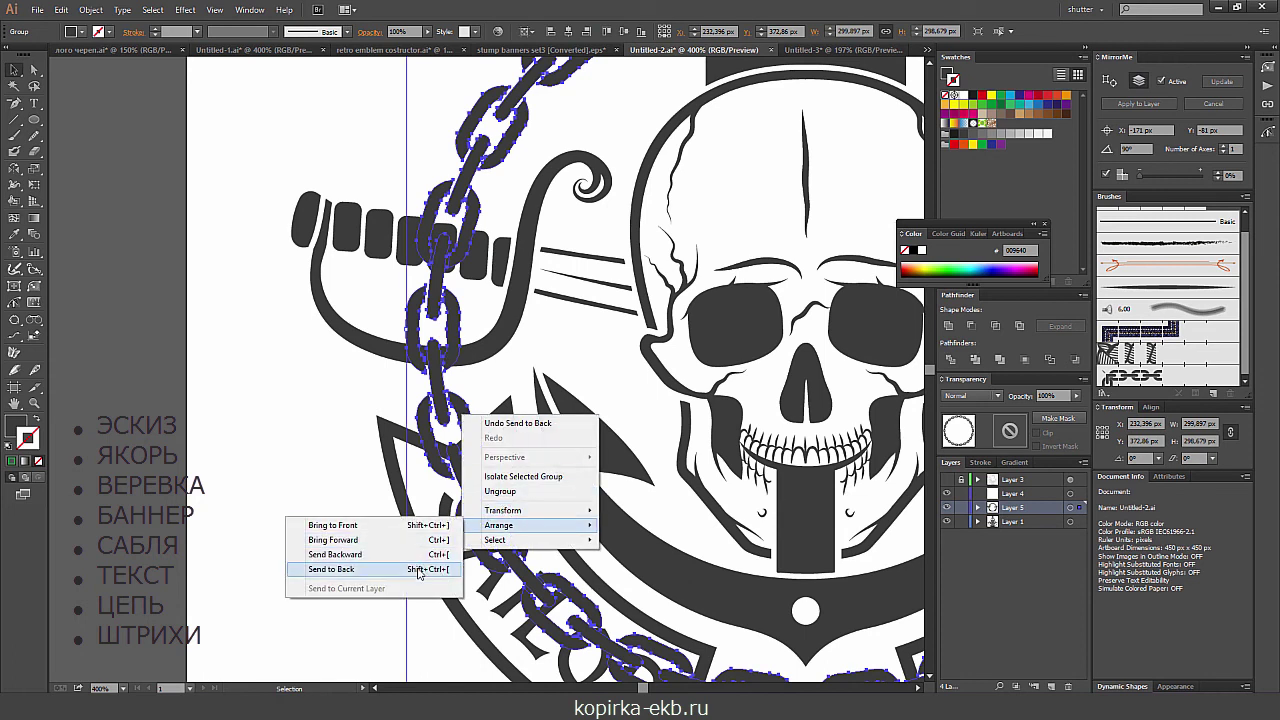
click(331, 569)
key(ctrl)
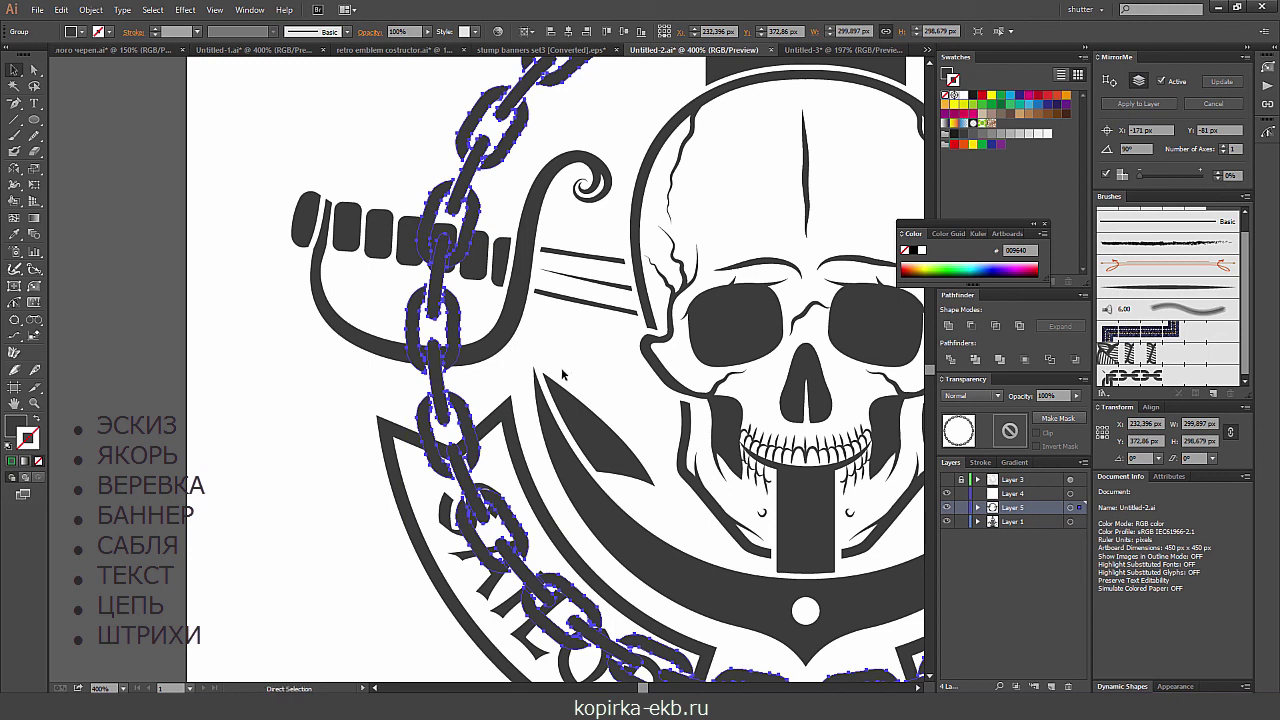
click(530, 345)
key(ctrl+minus)
key(ctrl+minus)
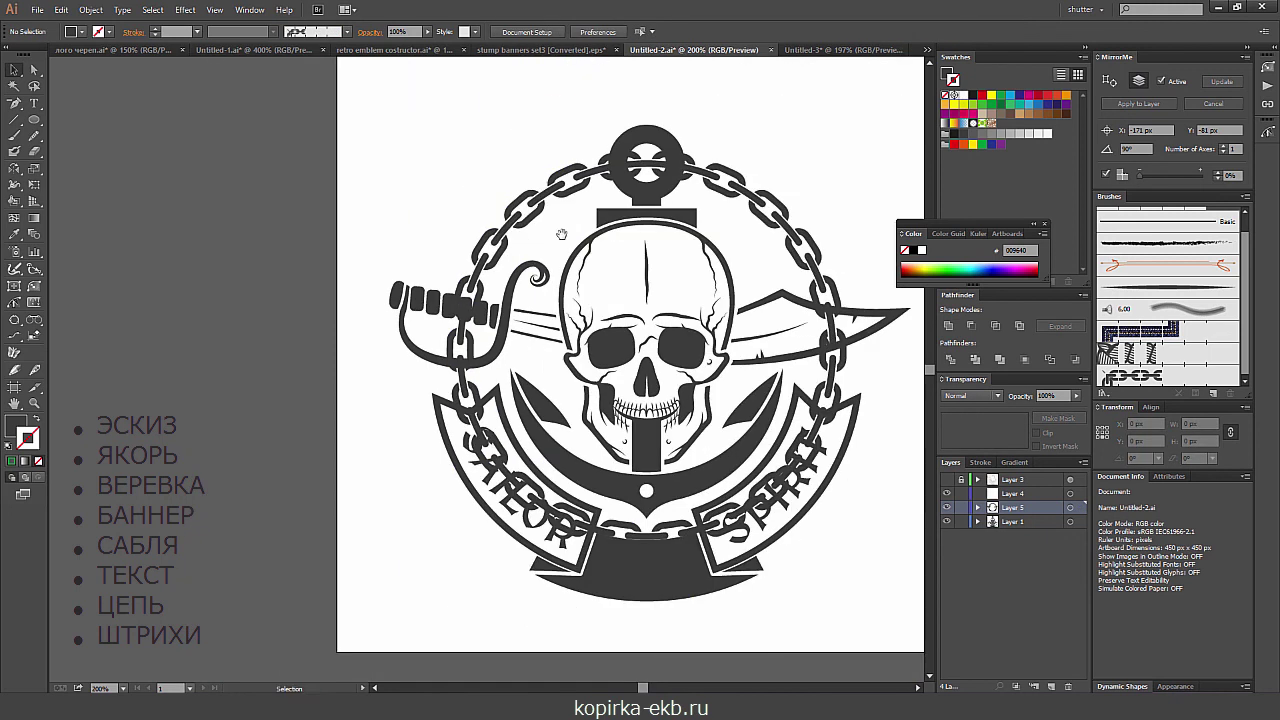
- Give both banners a green 4 px stroke and group them together
scroll(480, 250, right, 3)
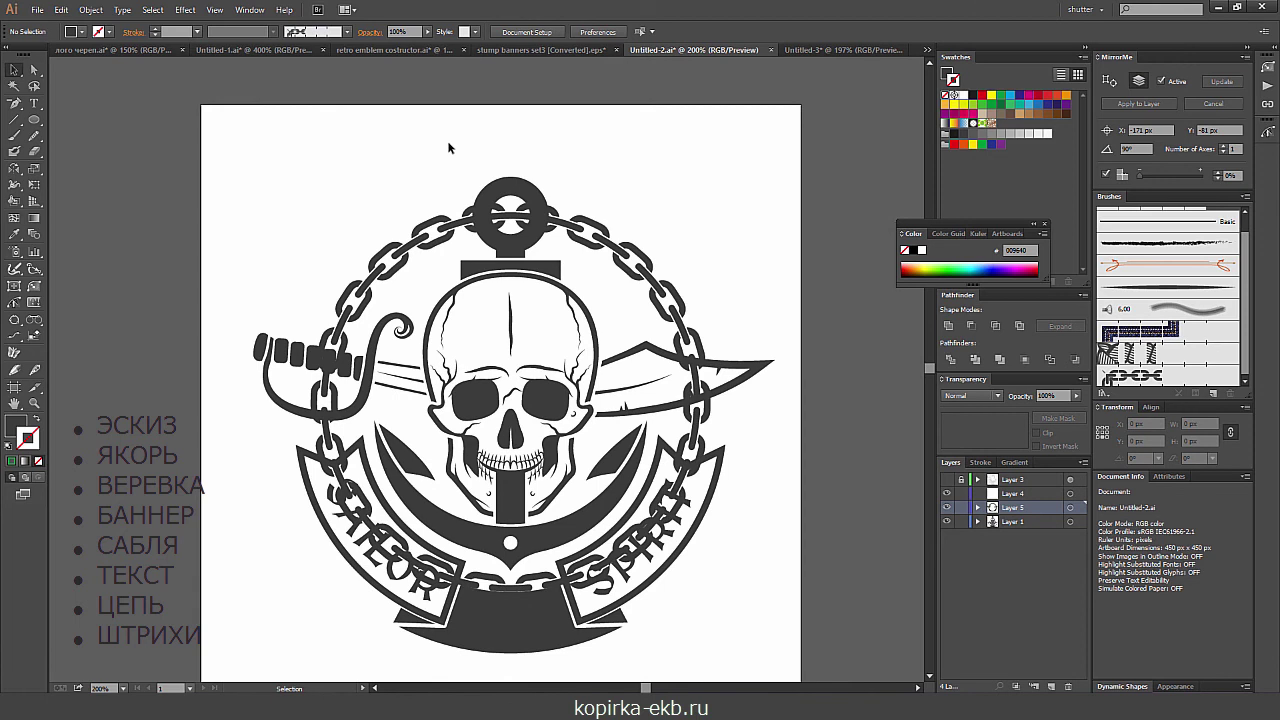
key(ctrl+plus)
scroll(370, 355, down, 1)
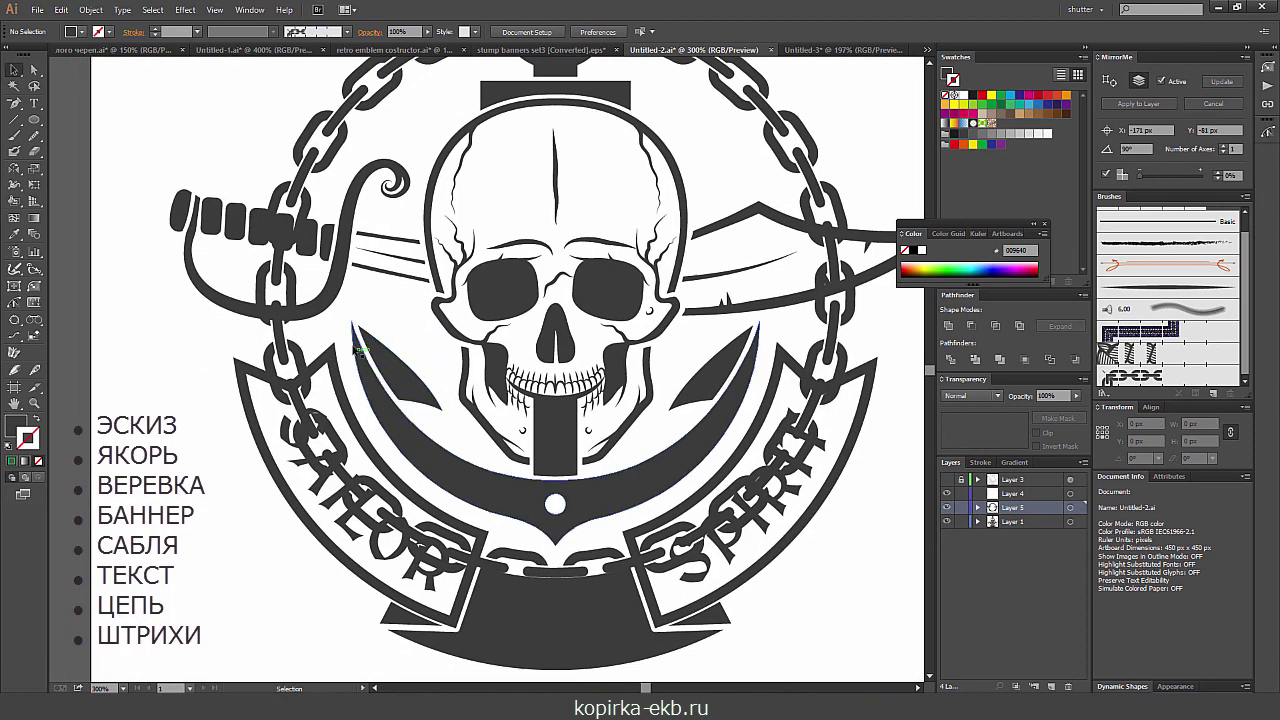
click(335, 365)
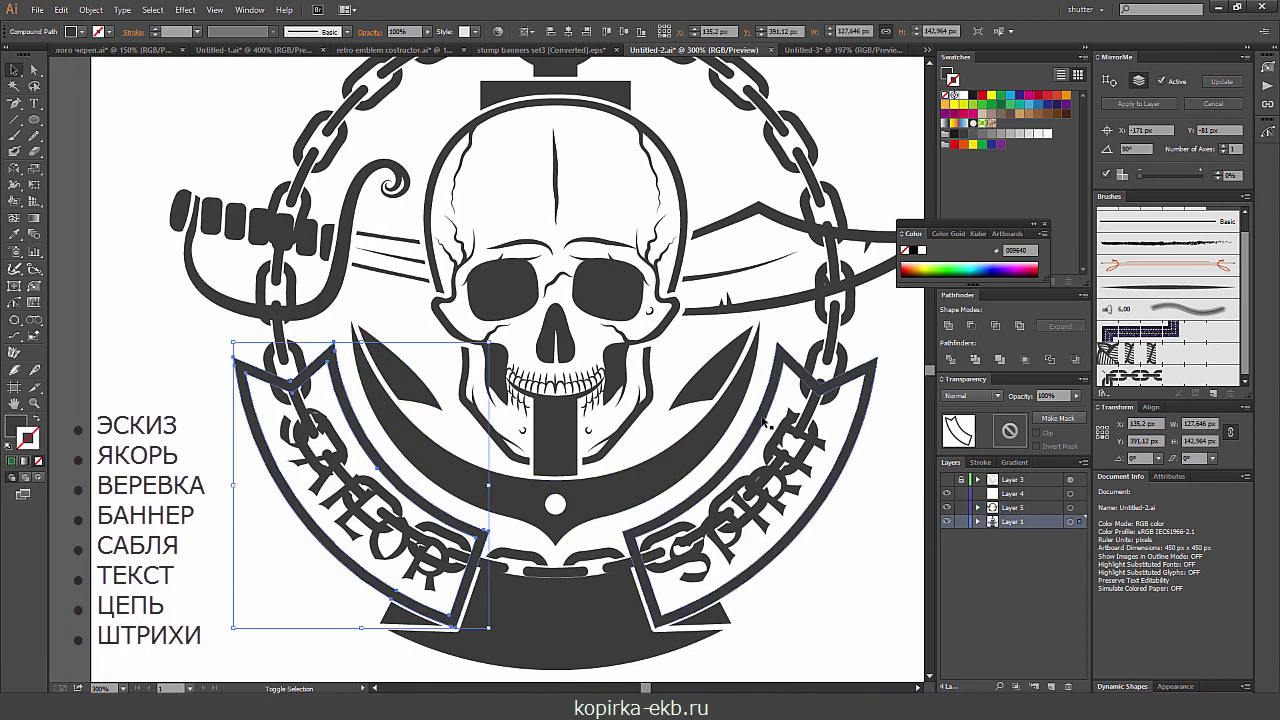
shift+click(765, 423)
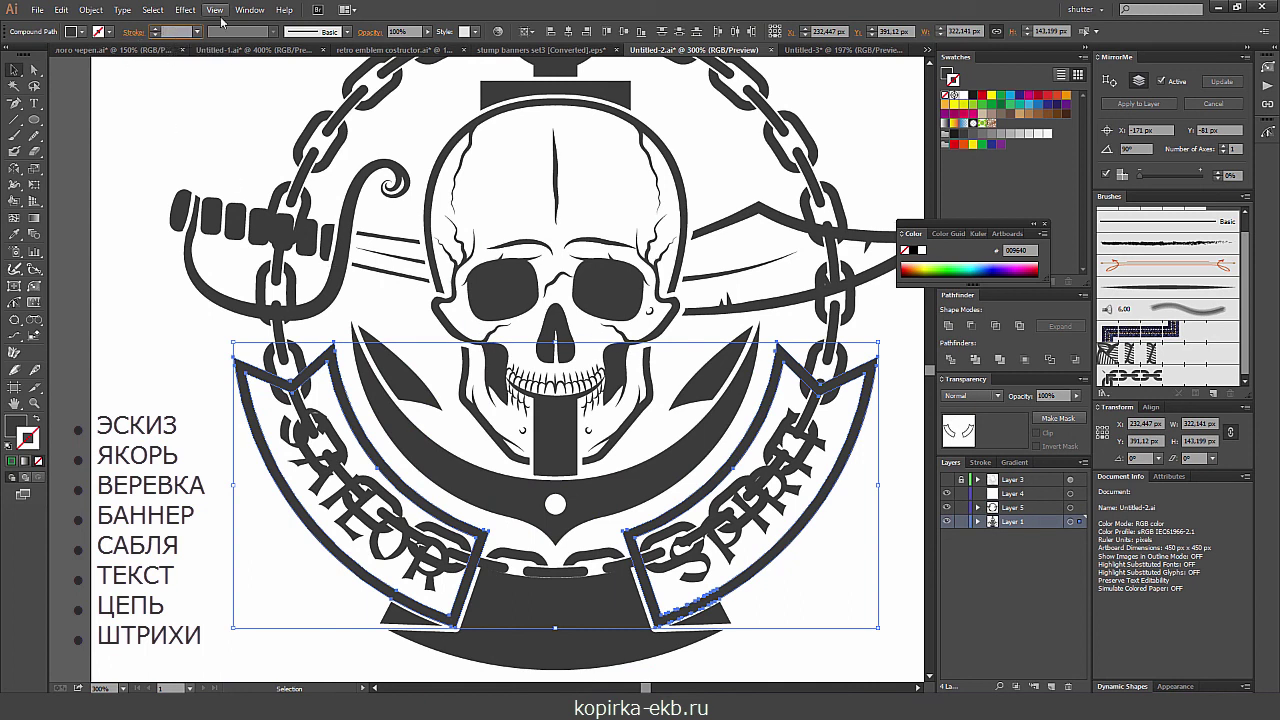
key(comma)
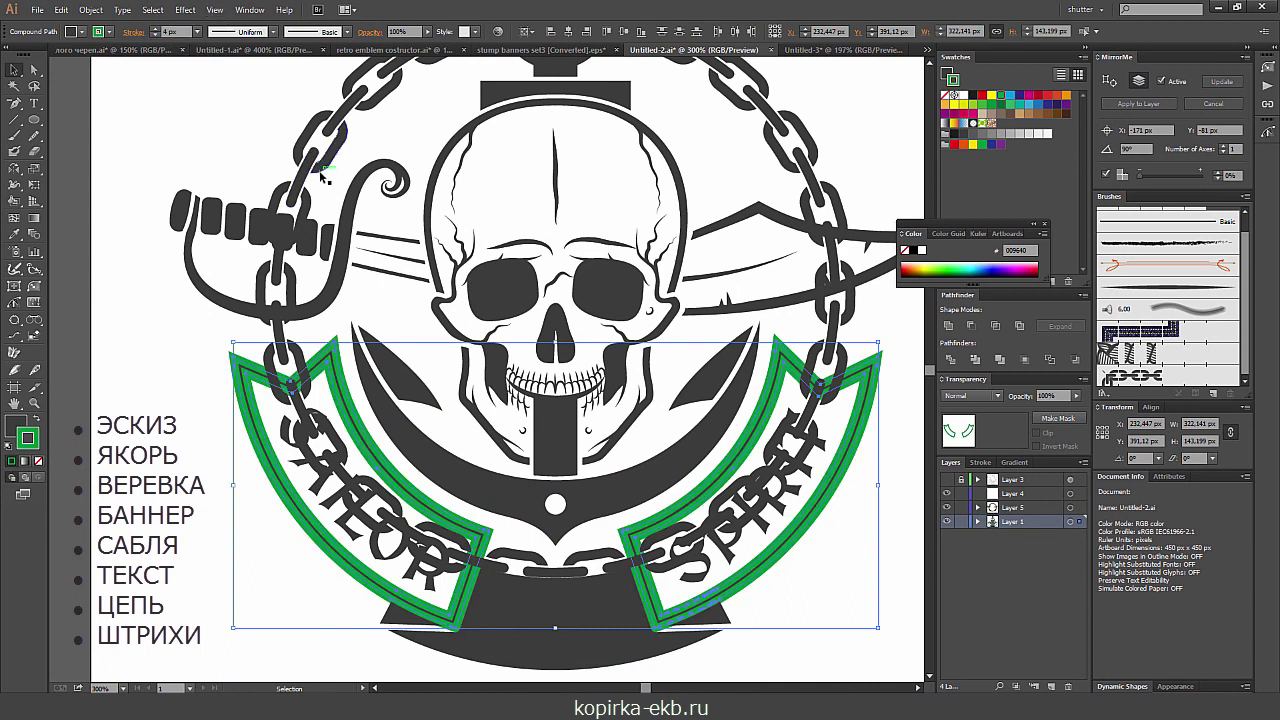
key(a)
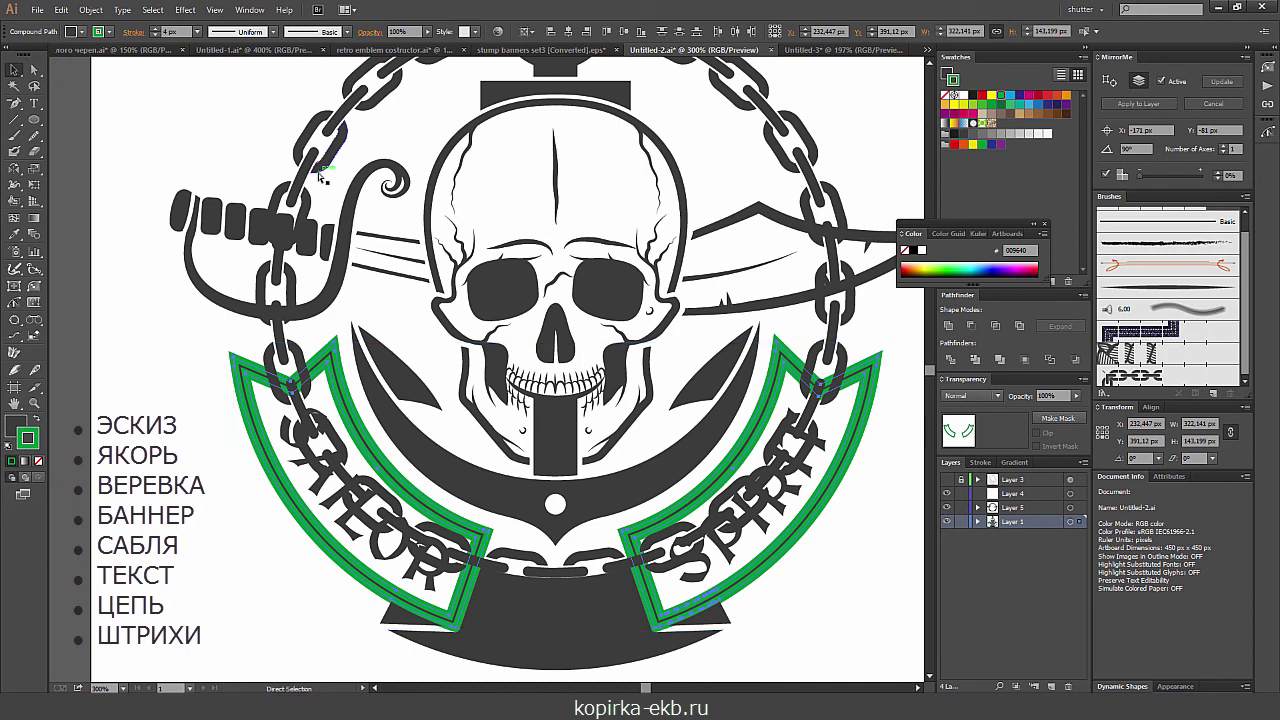
key(ctrl+g)
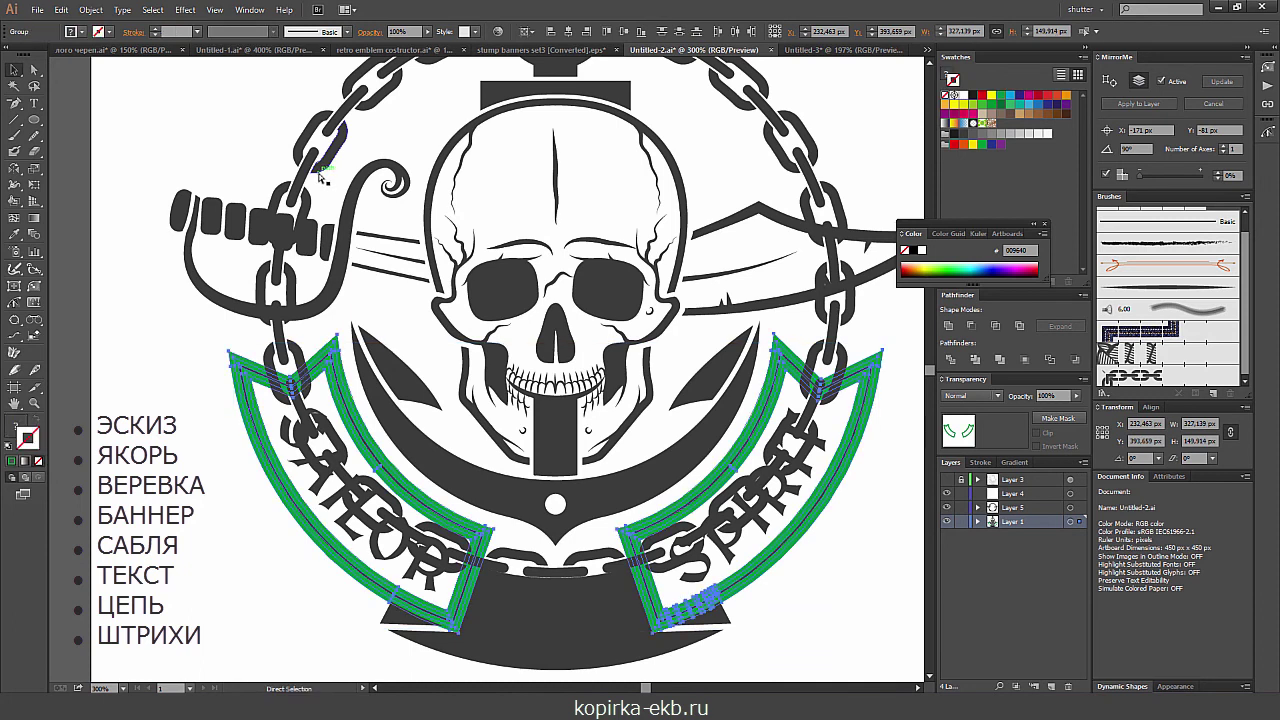
key(v)
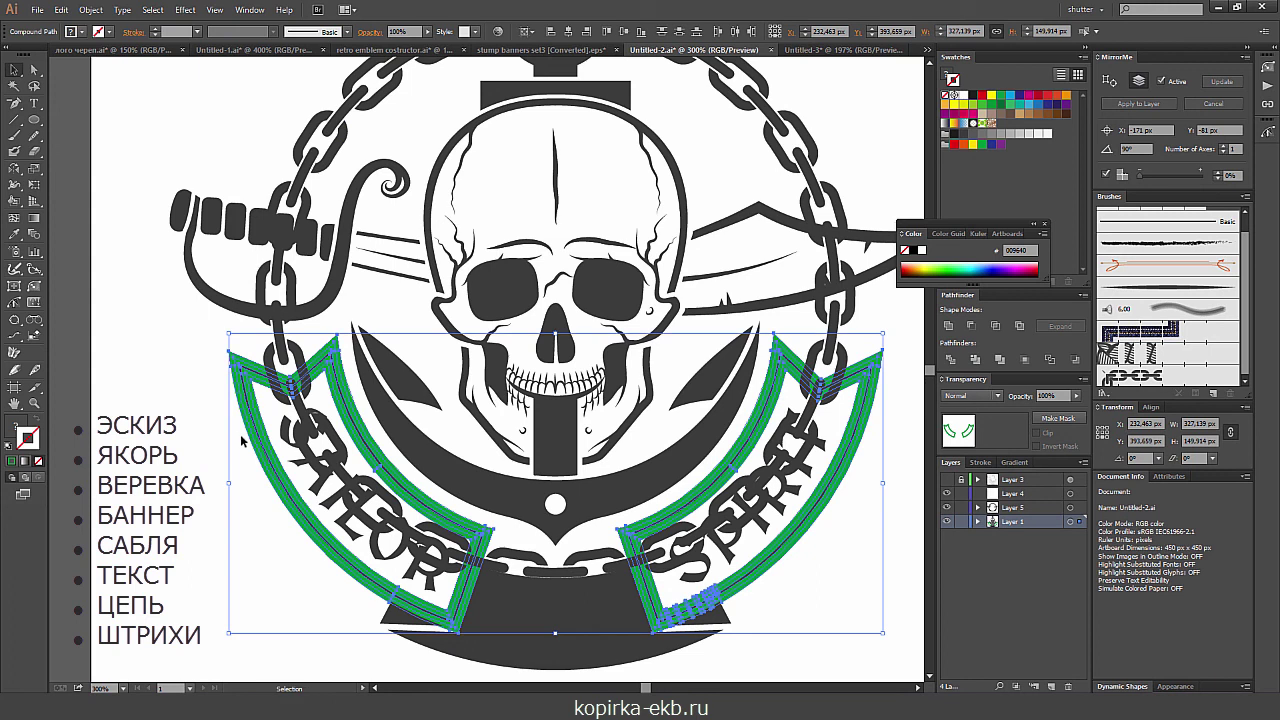
click(297, 355)
- Move the chain's layer below the banners' layer in the Layers panel
click(299, 347)
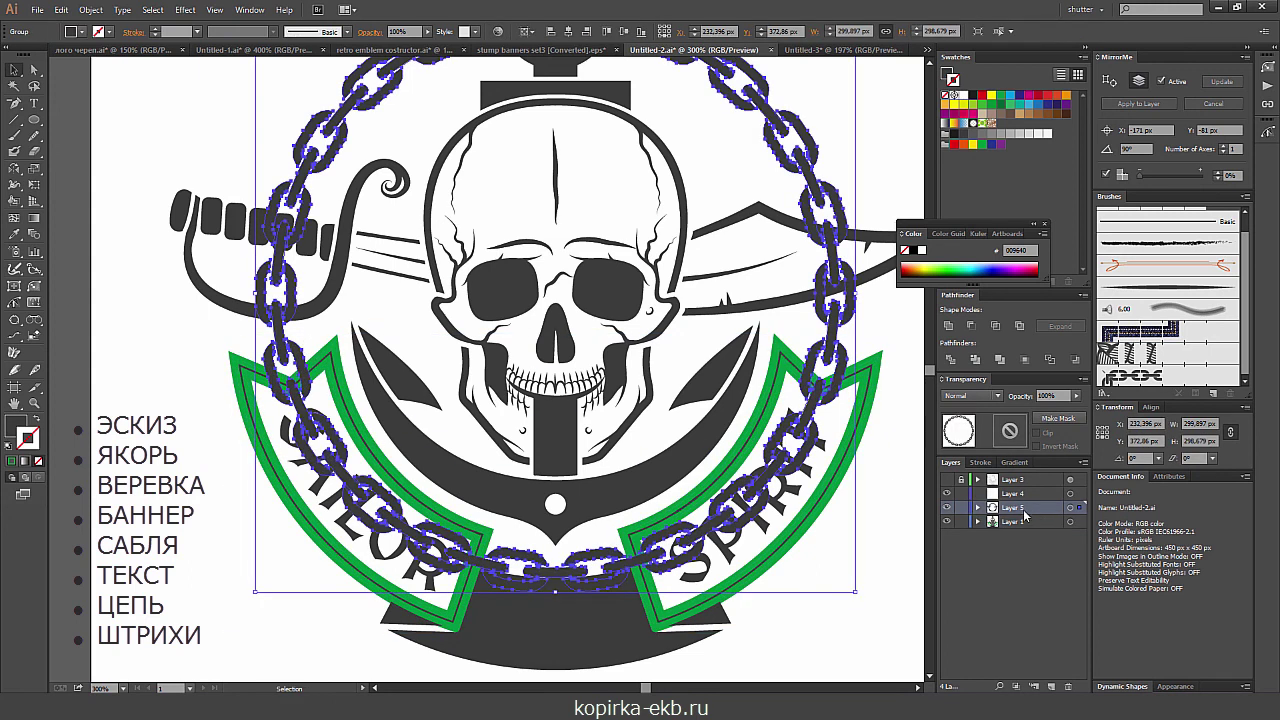
drag(1030, 508, 1043, 530)
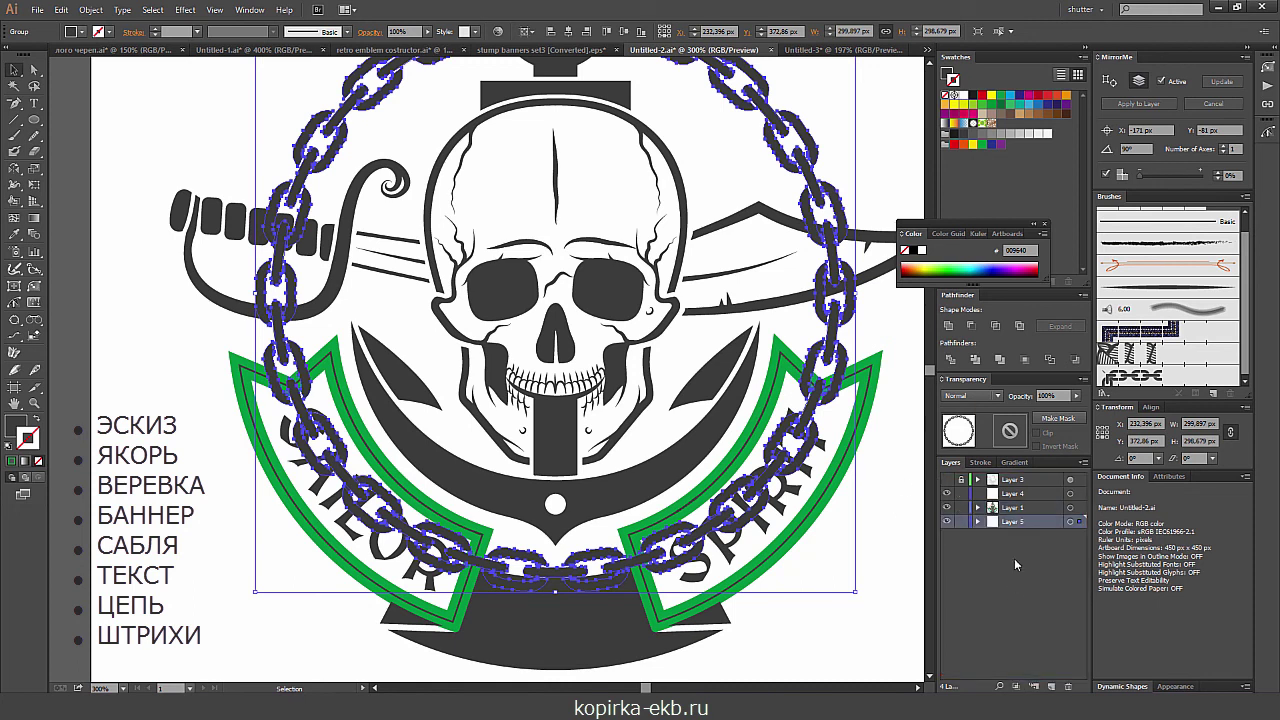
click(884, 563)
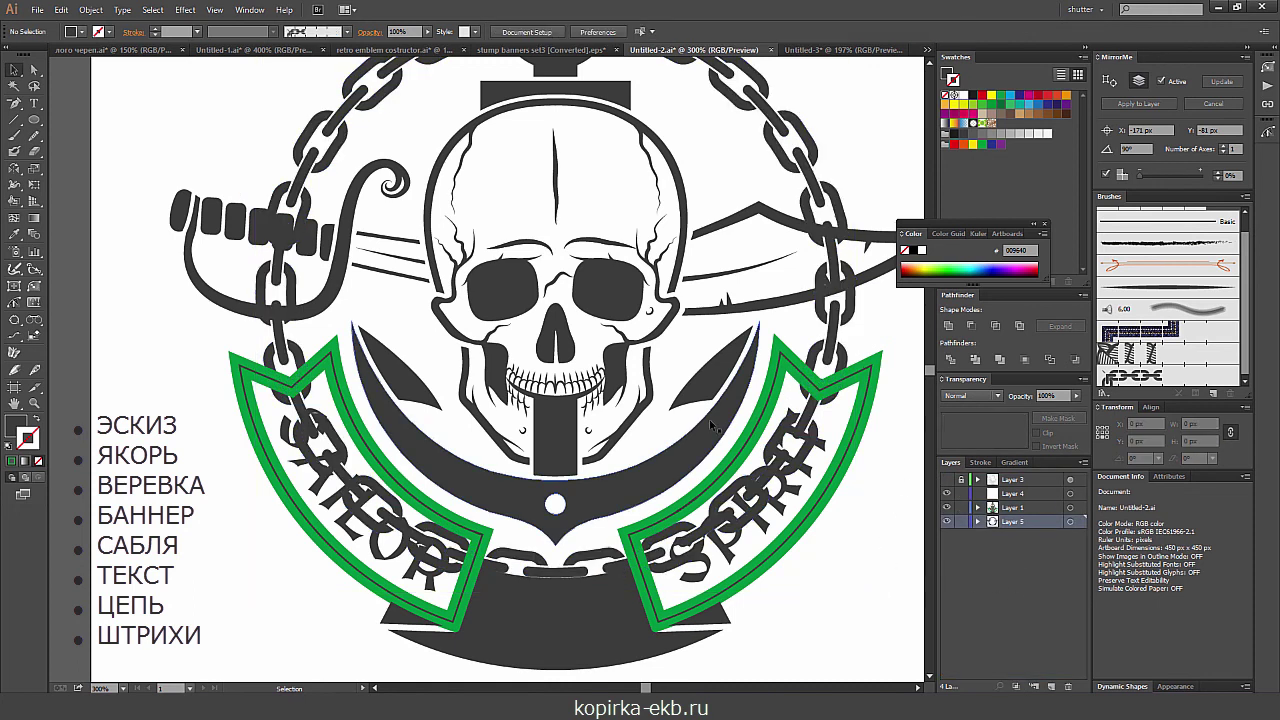
click(870, 362)
- Divide the banners and chain into pieces and delete the green outline pieces
shift+click(300, 348)
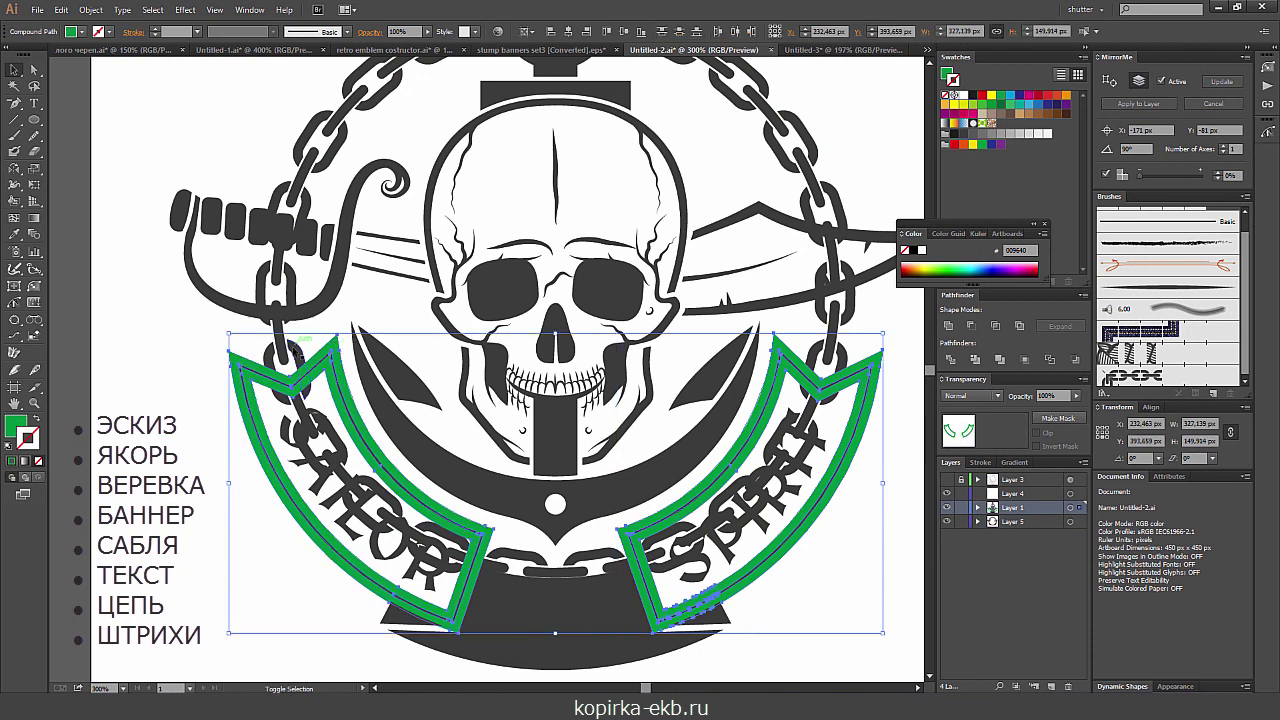
click(973, 360)
right_click(810, 520)
click(845, 594)
key(y)
click(836, 480)
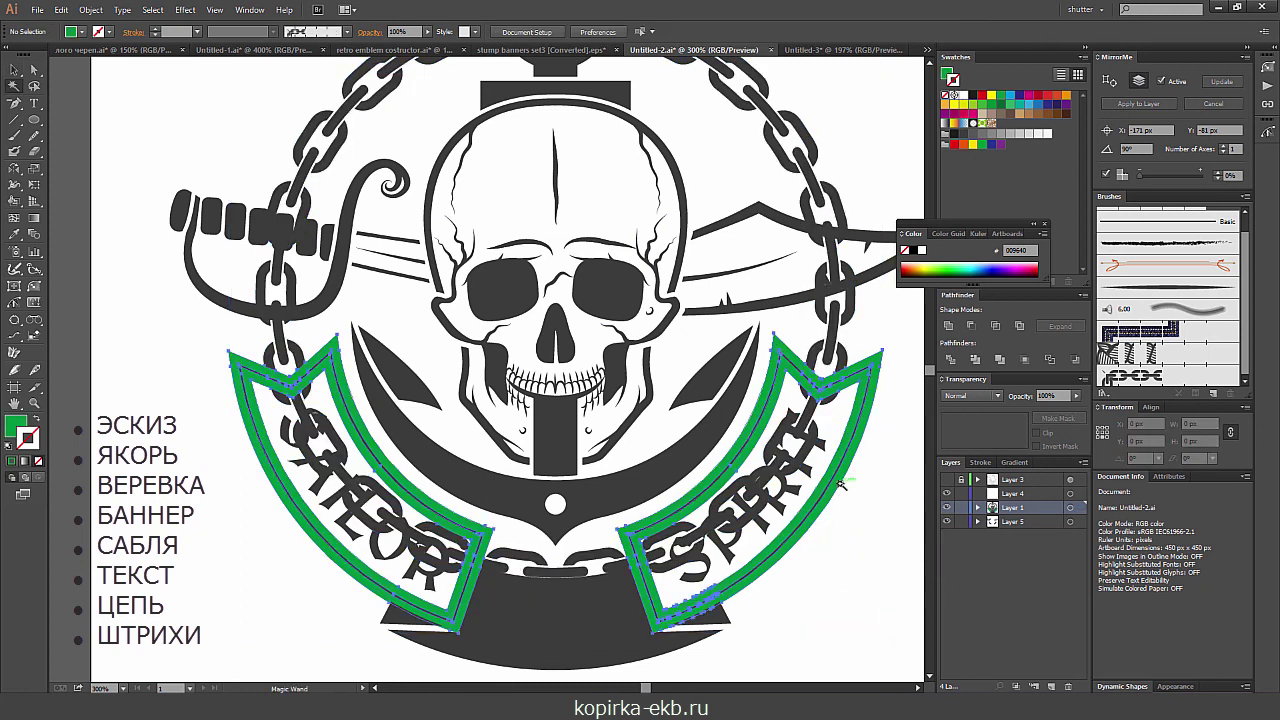
key(Delete)
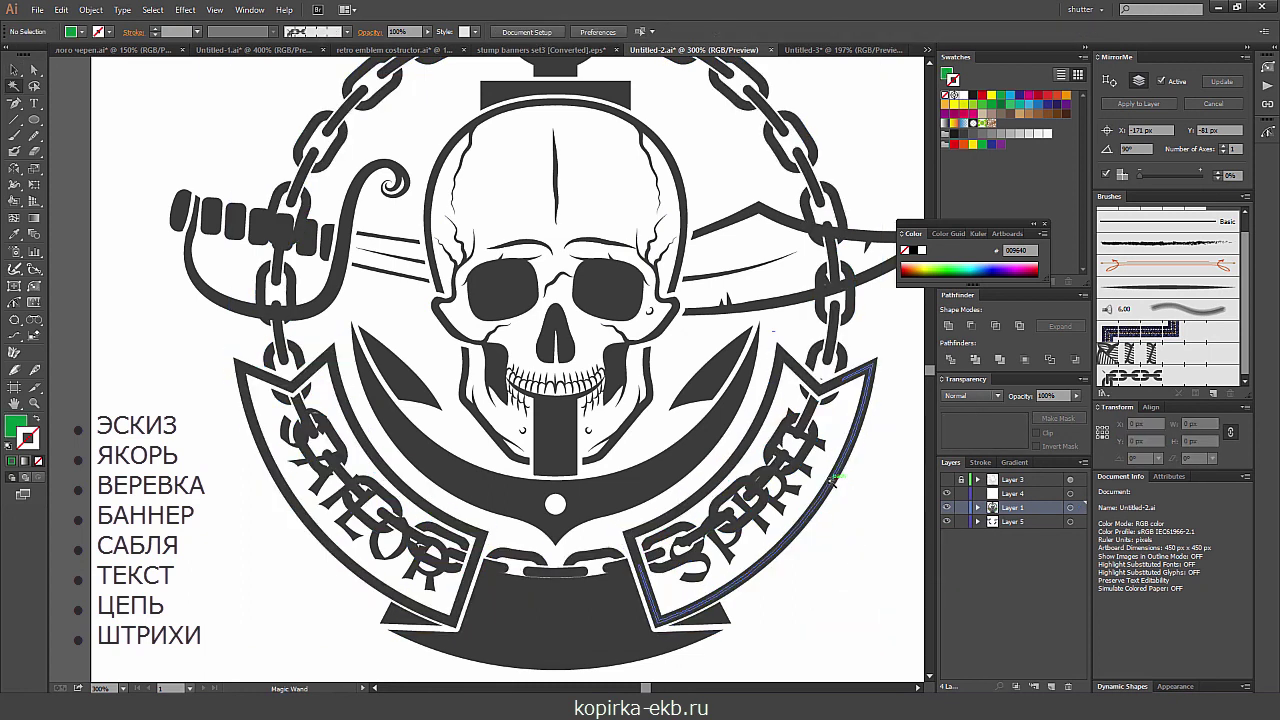
- Delete the stray chain strokes covering the SAILOR banner
key(v)
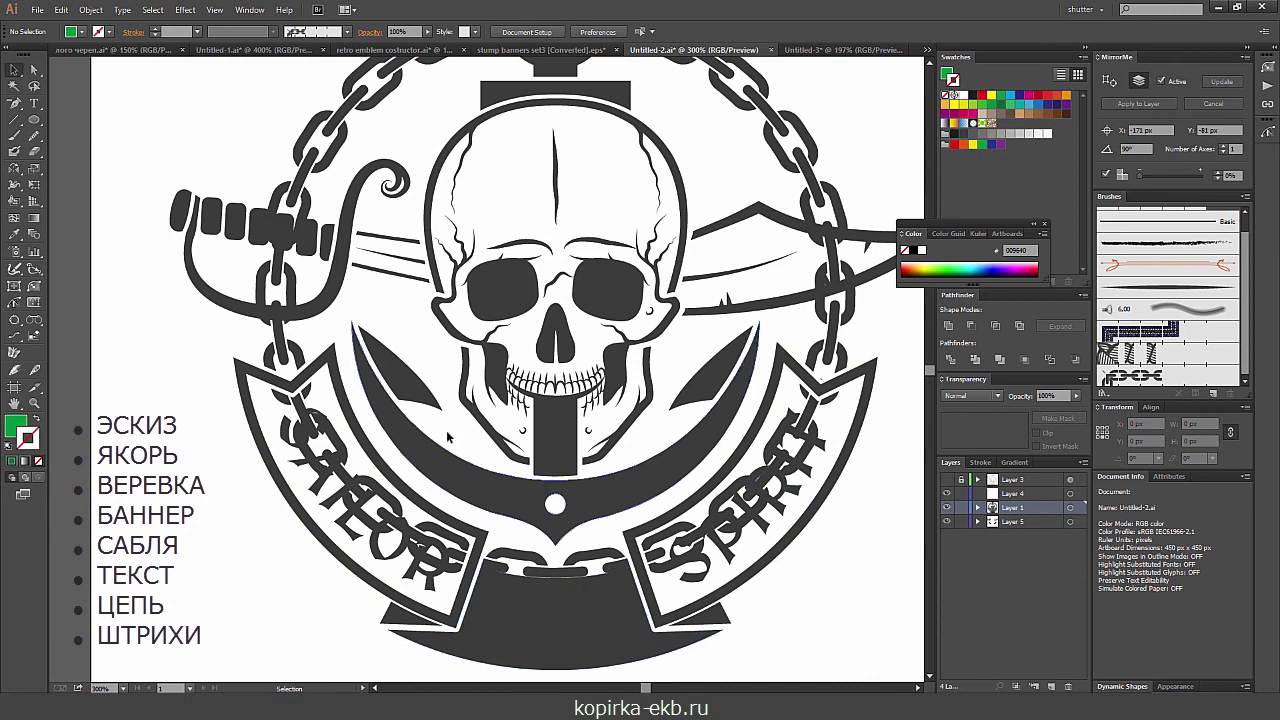
click(284, 395)
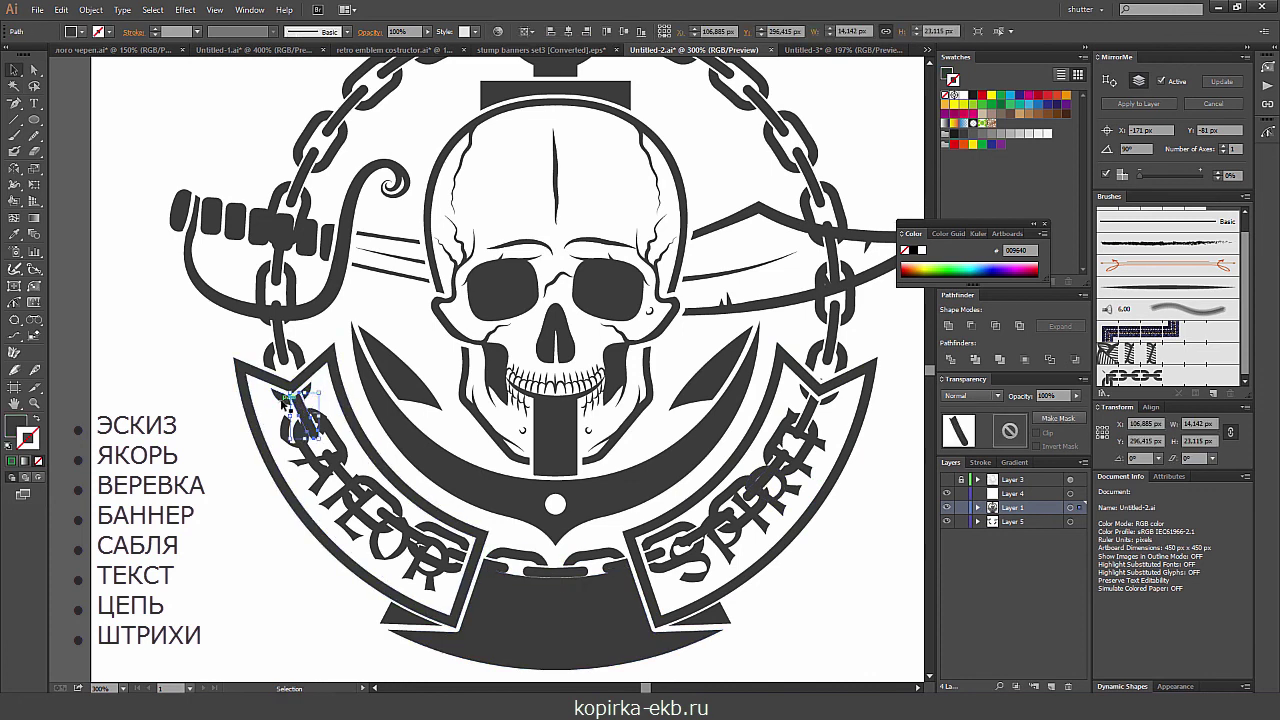
shift+click(300, 400)
shift+click(328, 430)
shift+click(348, 462)
shift+click(400, 500)
shift+click(430, 525)
shift+click(465, 550)
key(Delete)
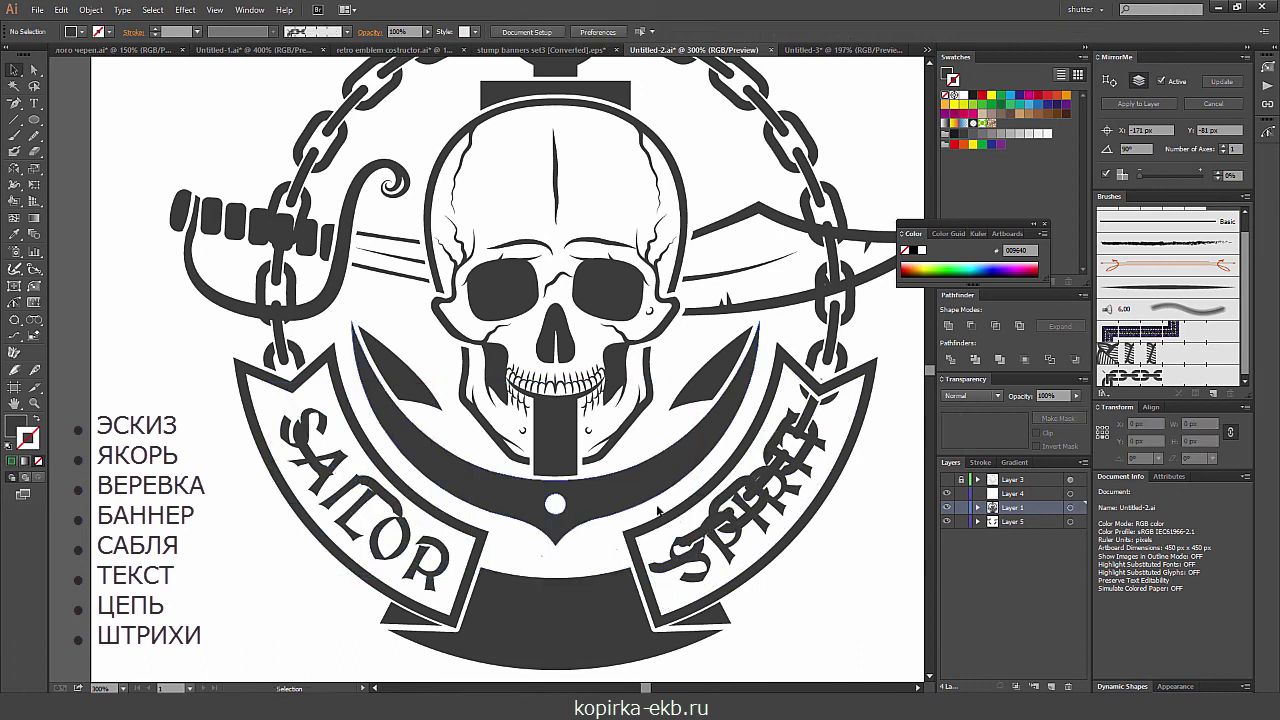
- Delete the three stray chain pieces over SPIRIT and zoom out to the emblem
click(730, 466)
key(Delete)
click(770, 440)
key(Delete)
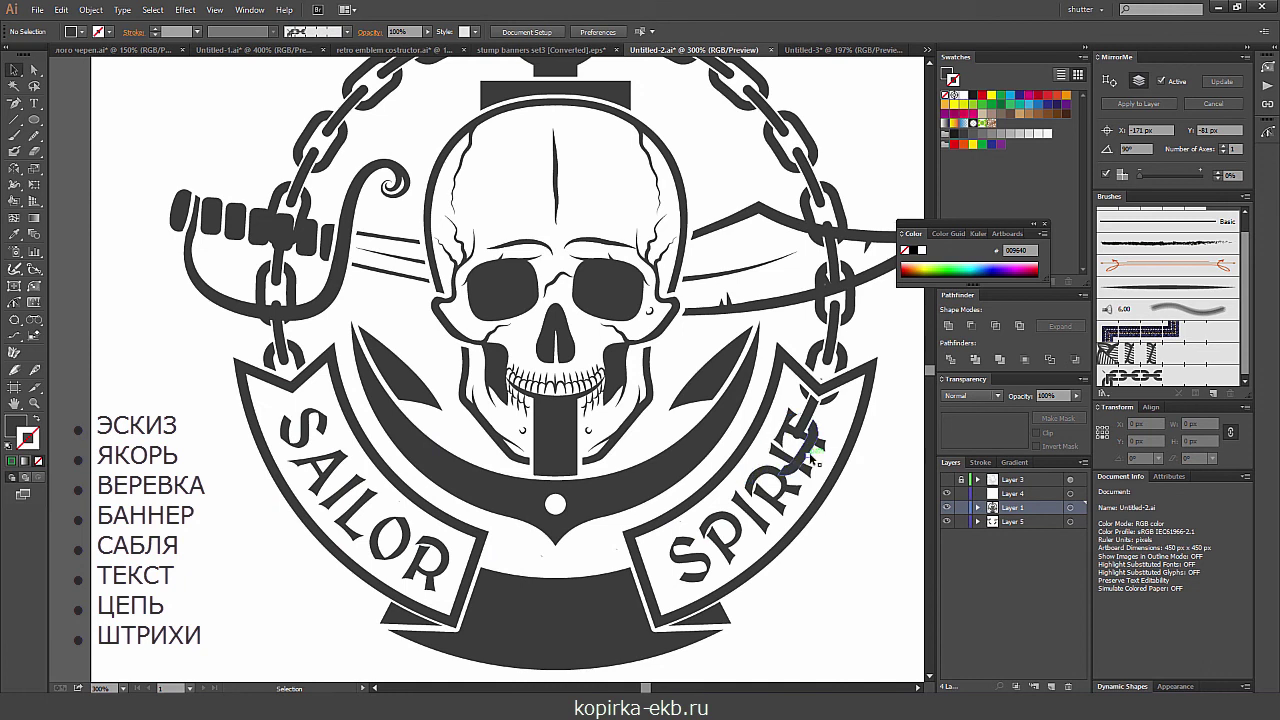
click(826, 395)
key(Delete)
key(ctrl+minus)
key(ctrl+minus)
key(ctrl+minus)
key(ctrl+equal)
key(ctrl+equal)
scroll(639, 279, up, 3)
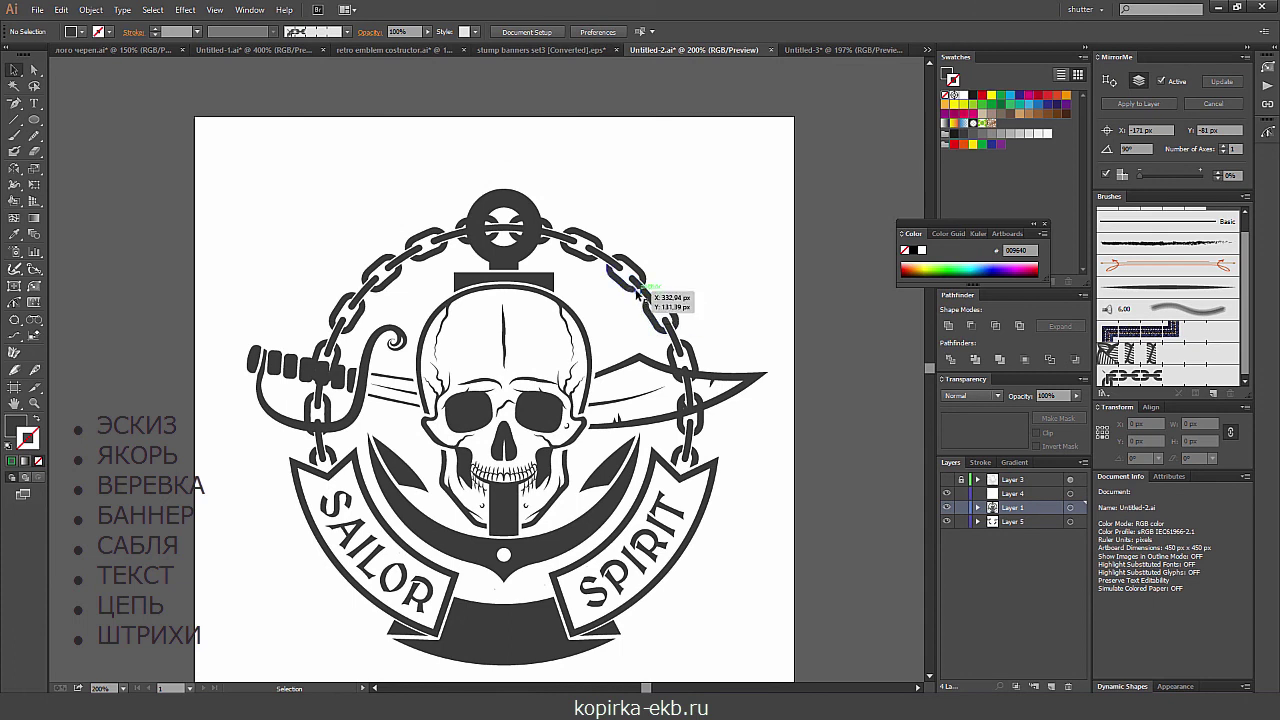
scroll(740, 220, down, 1)
scroll(800, 170, right, 1)
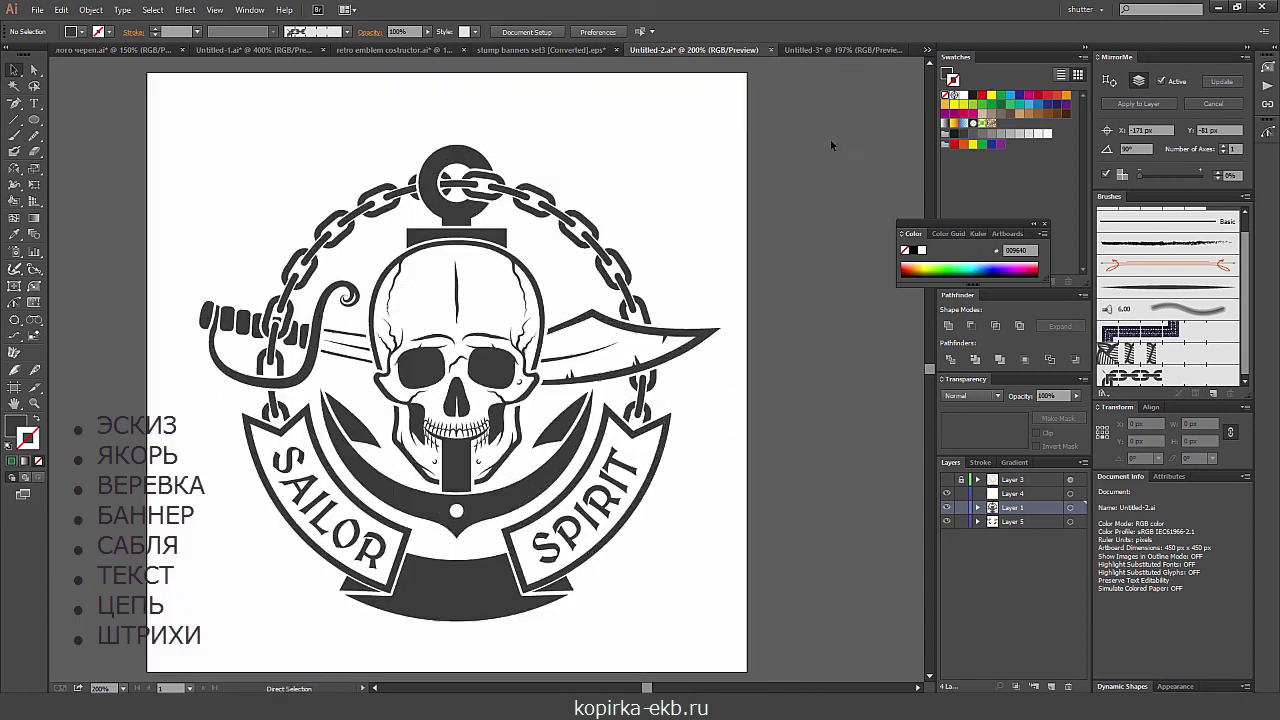
key(ctrl+1)
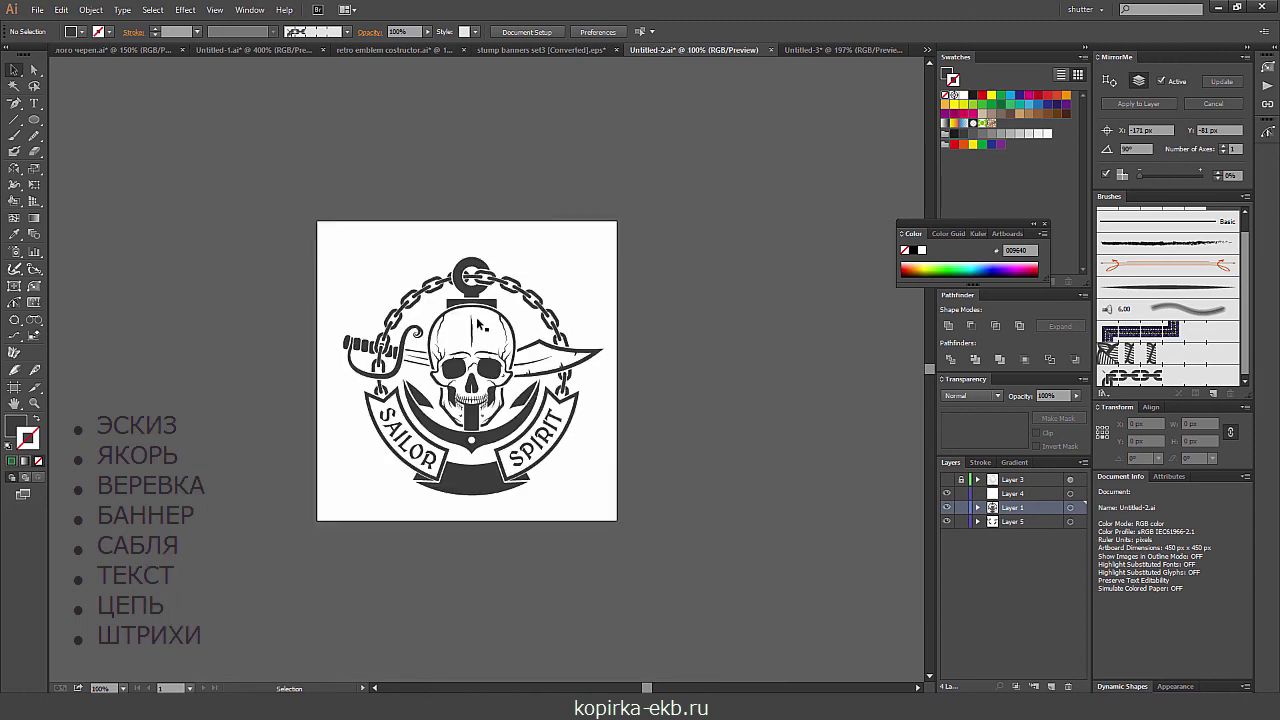
key(ctrl+plus)
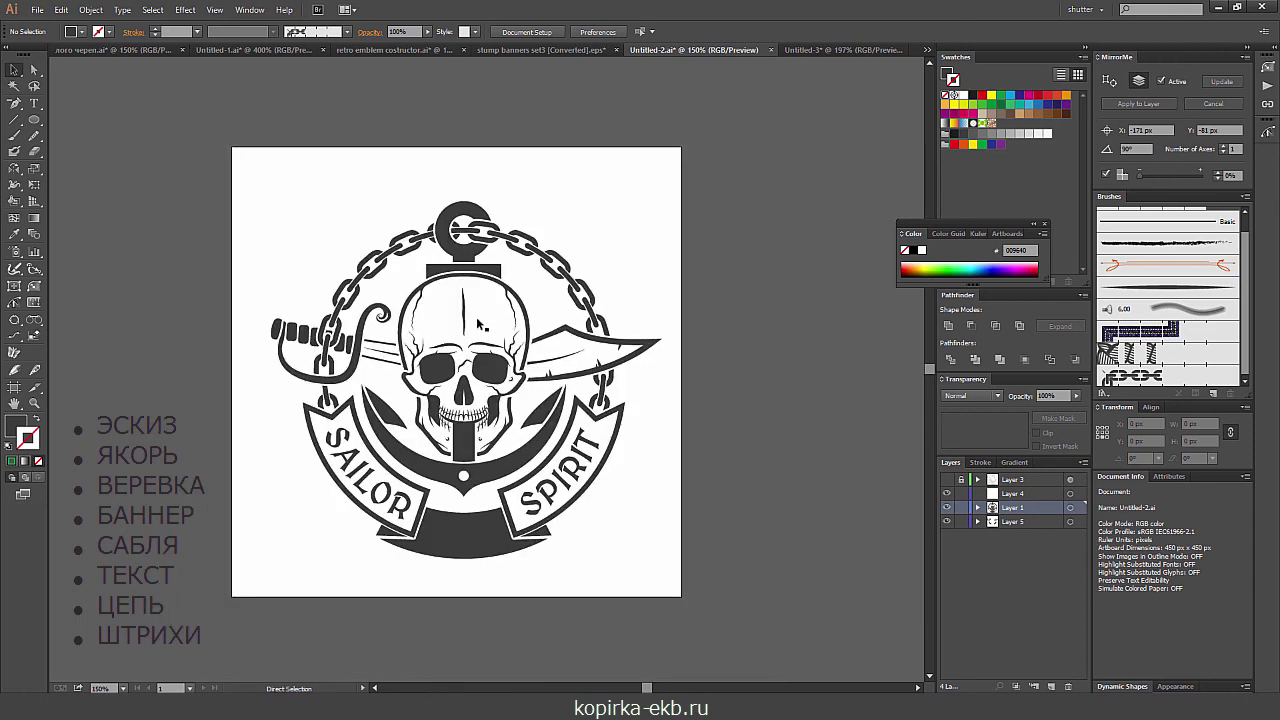
key(ctrl+plus)
scroll(570, 510, down, 2)
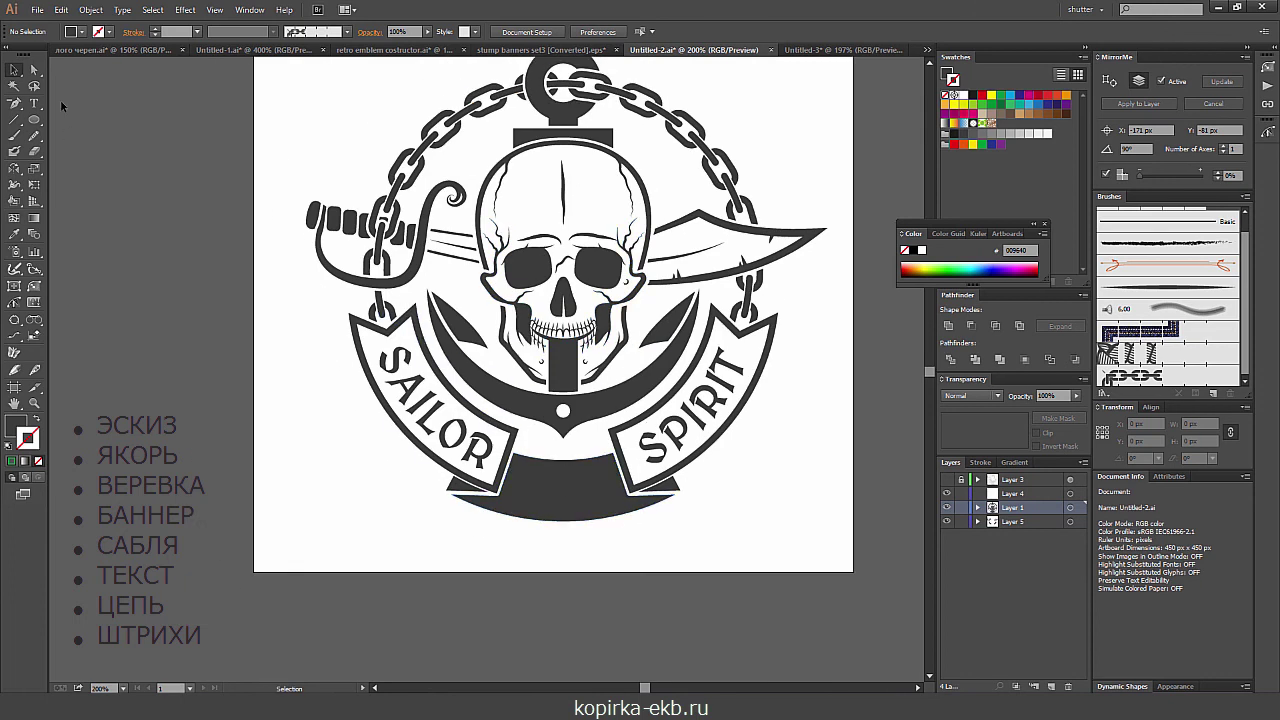
- Add the text 1634 to the lower banner and zoom to check it
click(34, 103)
click(538, 550)
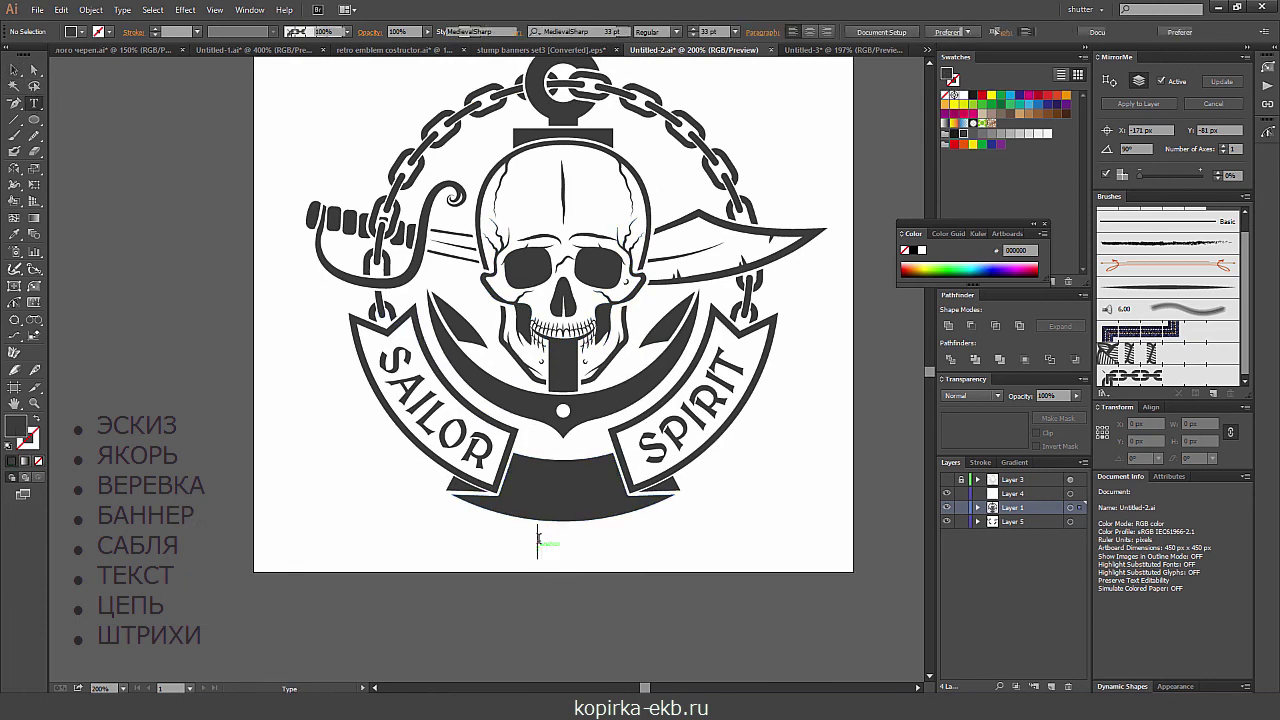
text(1634)
key(Escape)
key(ctrl+minus)
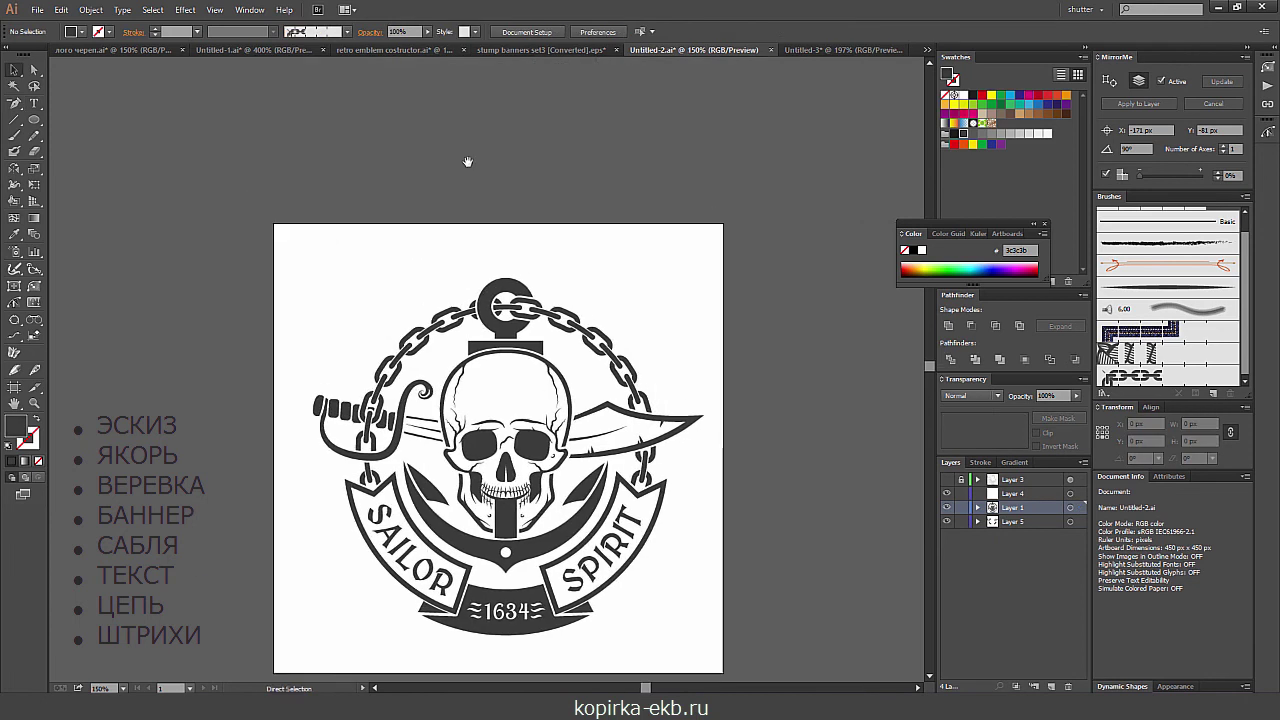
key(ctrl+plus)
key(ctrl+plus)
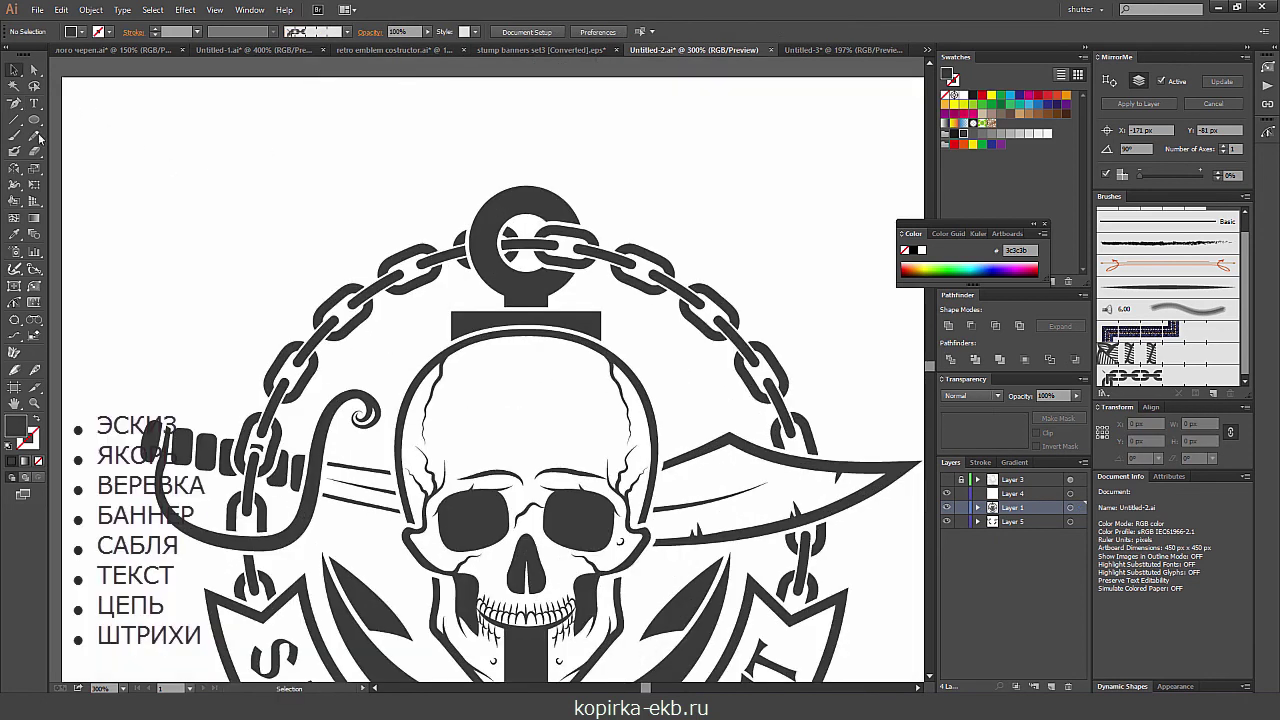
key(ctrl+minus)
key(ctrl+minus)
key(ctrl+plus)
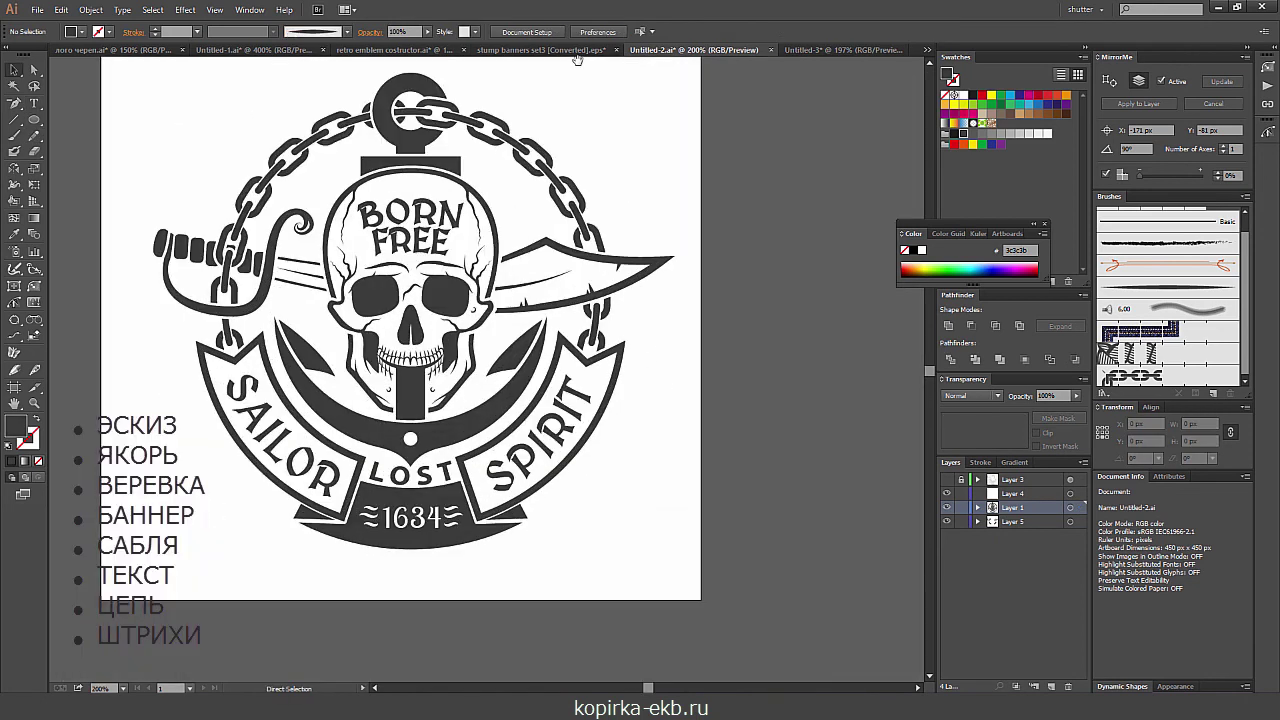
key(ctrl+plus)
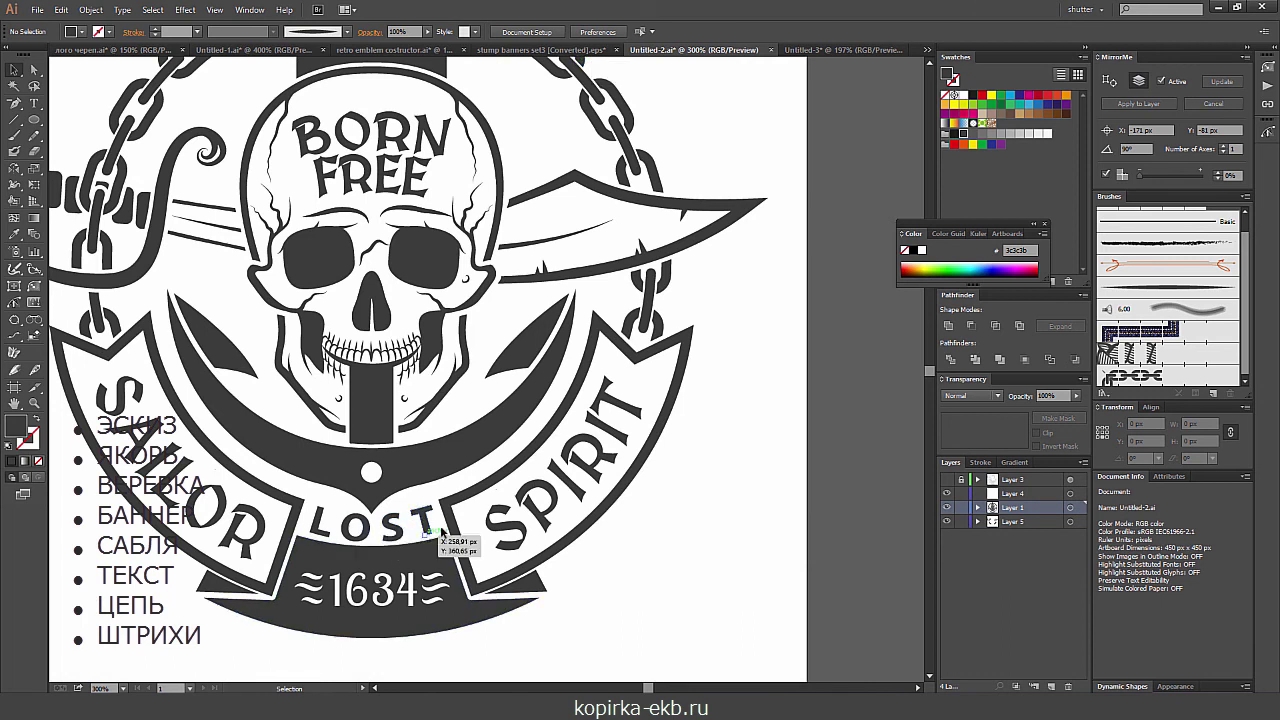
- Select every object sharing the SPIRIT banner's fill and stroke, then deselect
click(498, 494)
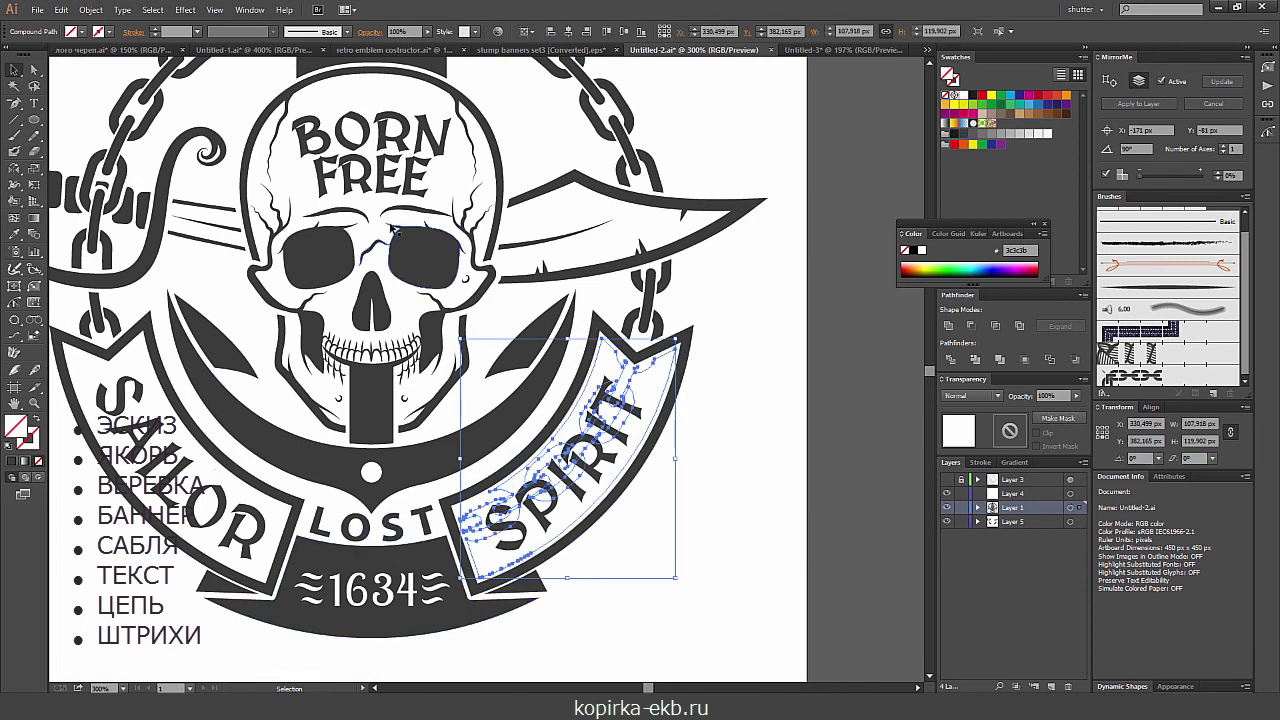
click(160, 12)
mouse_move(172, 152)
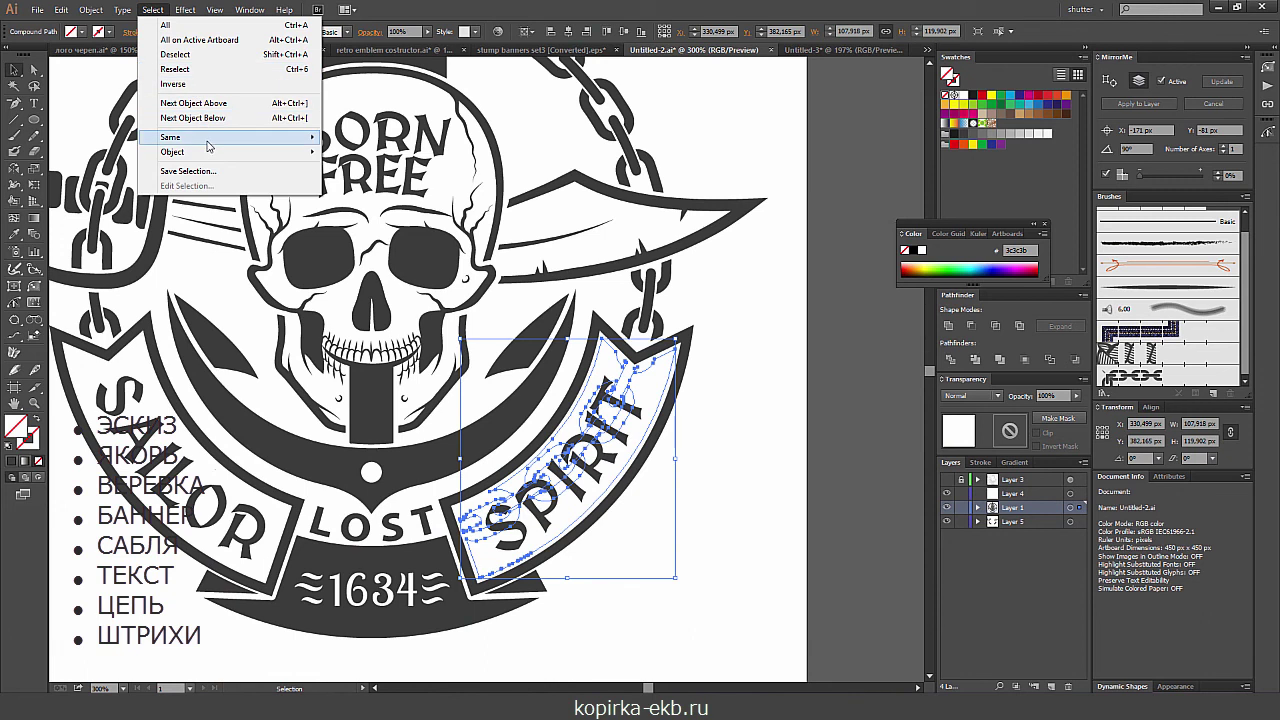
click(362, 181)
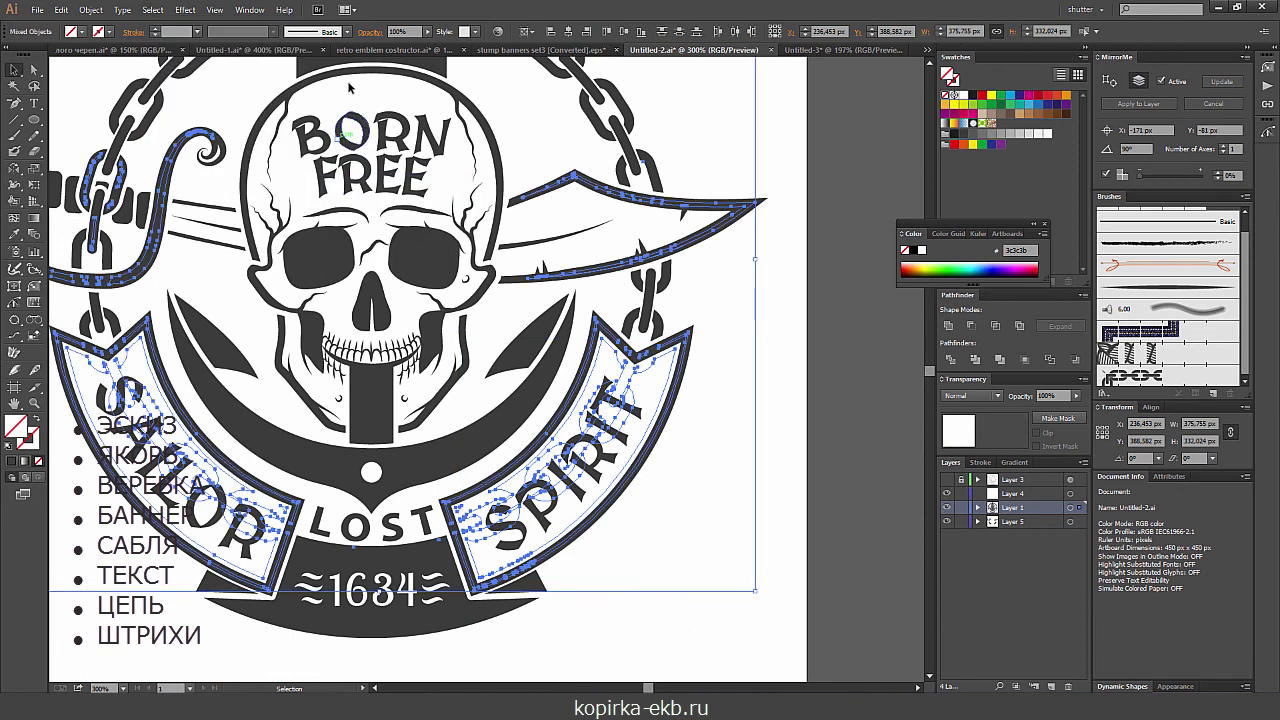
click(349, 87)
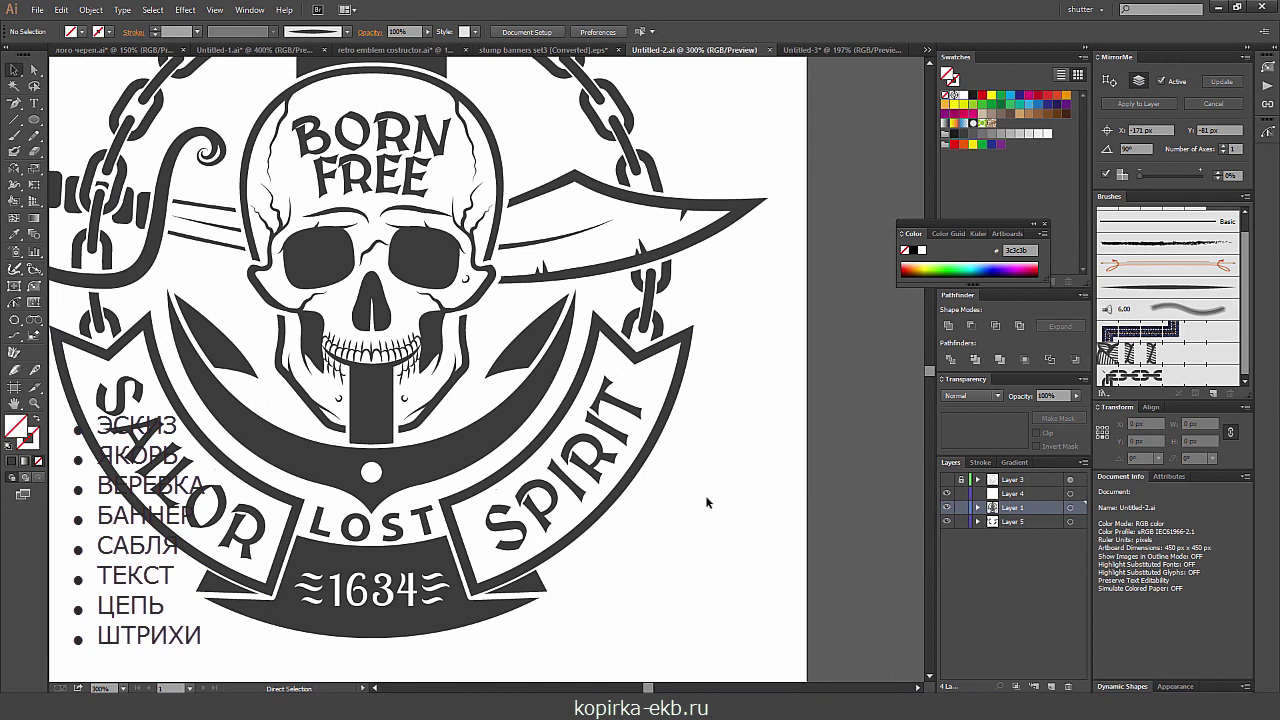
- Open the Polygon tool's settings for a 10 px radius, 3-sided triangle
key(ctrl+minus)
key(ctrl+minus)
drag(491, 163, 558, 195)
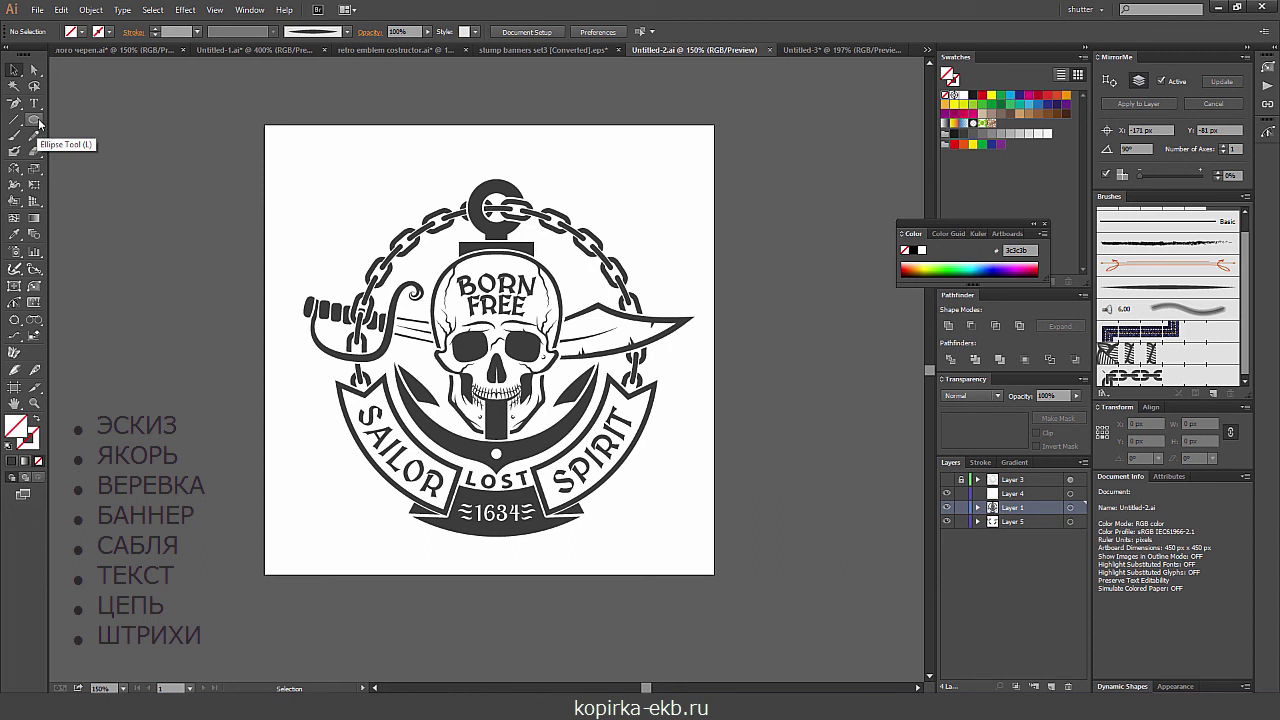
click(39, 122)
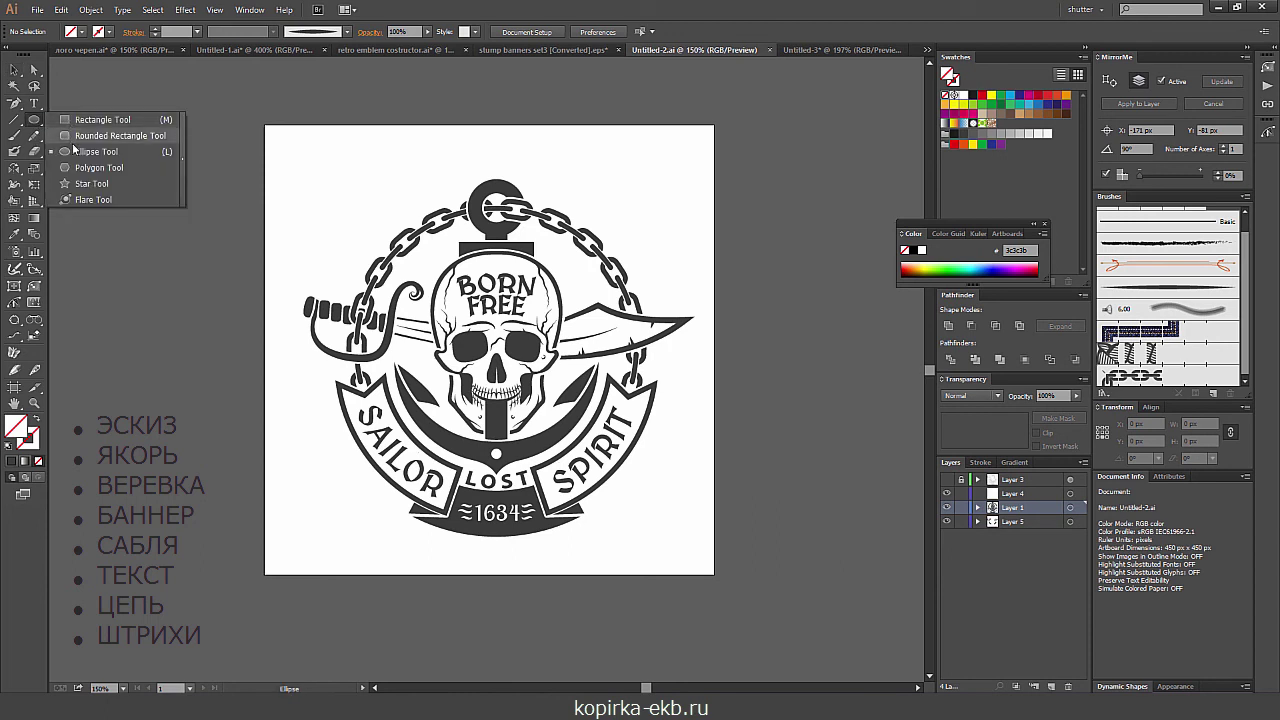
click(98, 167)
click(135, 220)
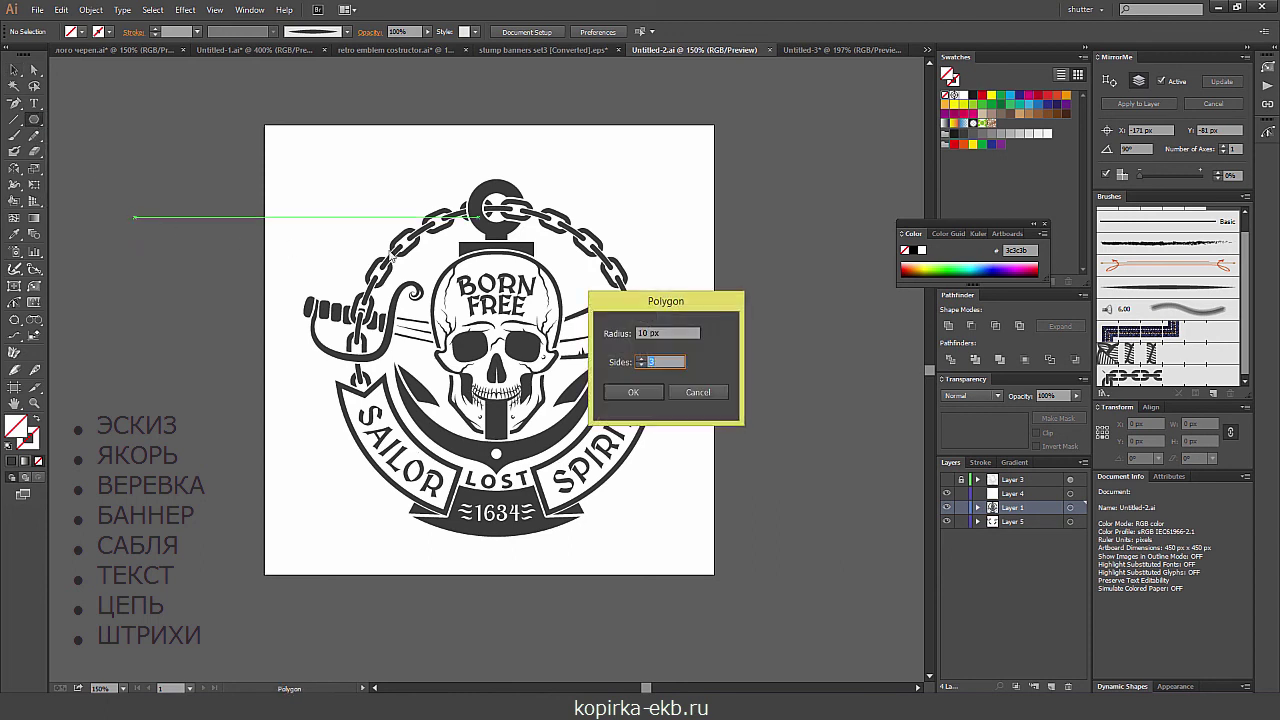
- Create the small triangle, give it a dark fill, and rotate it to point right
click(660, 391)
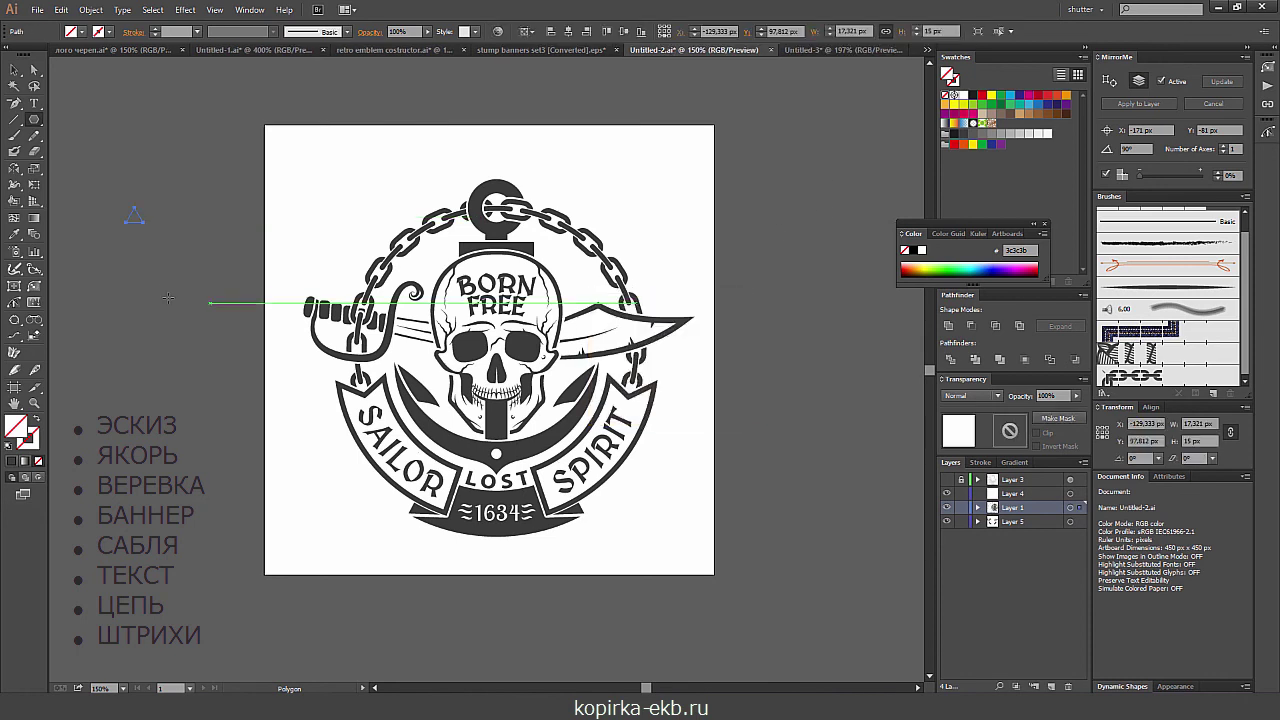
drag(138, 220, 306, 220)
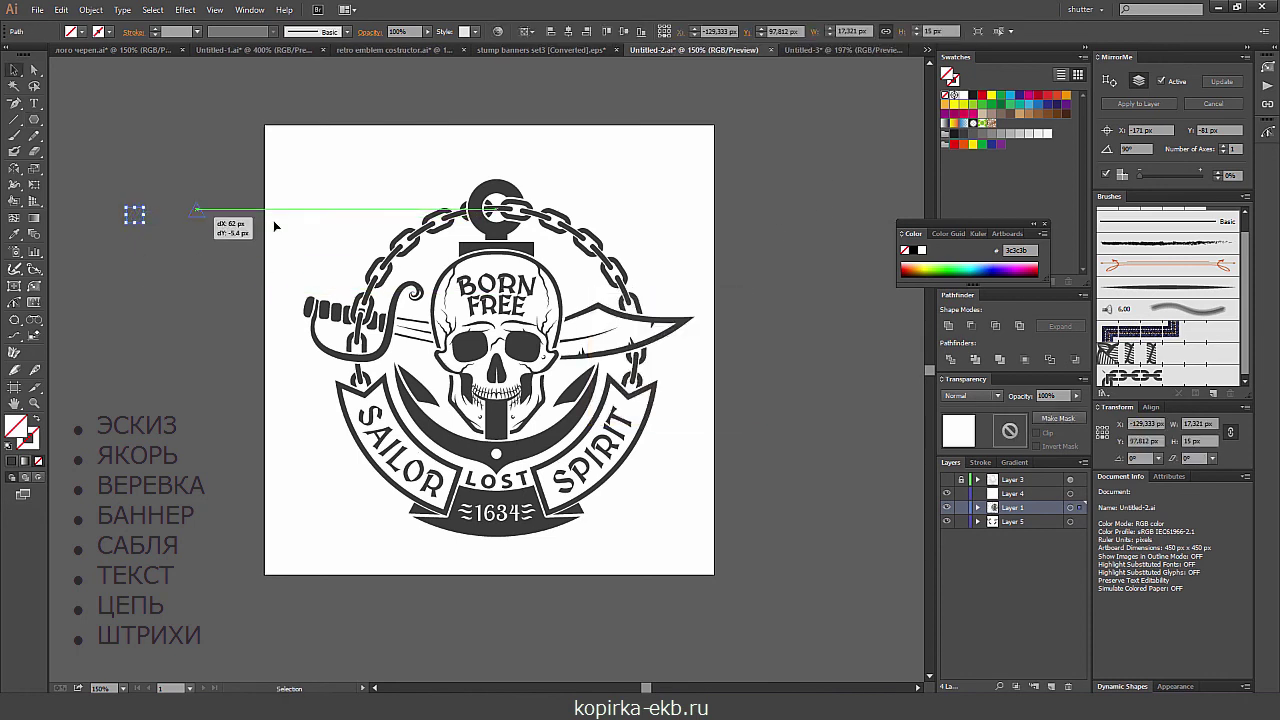
click(948, 136)
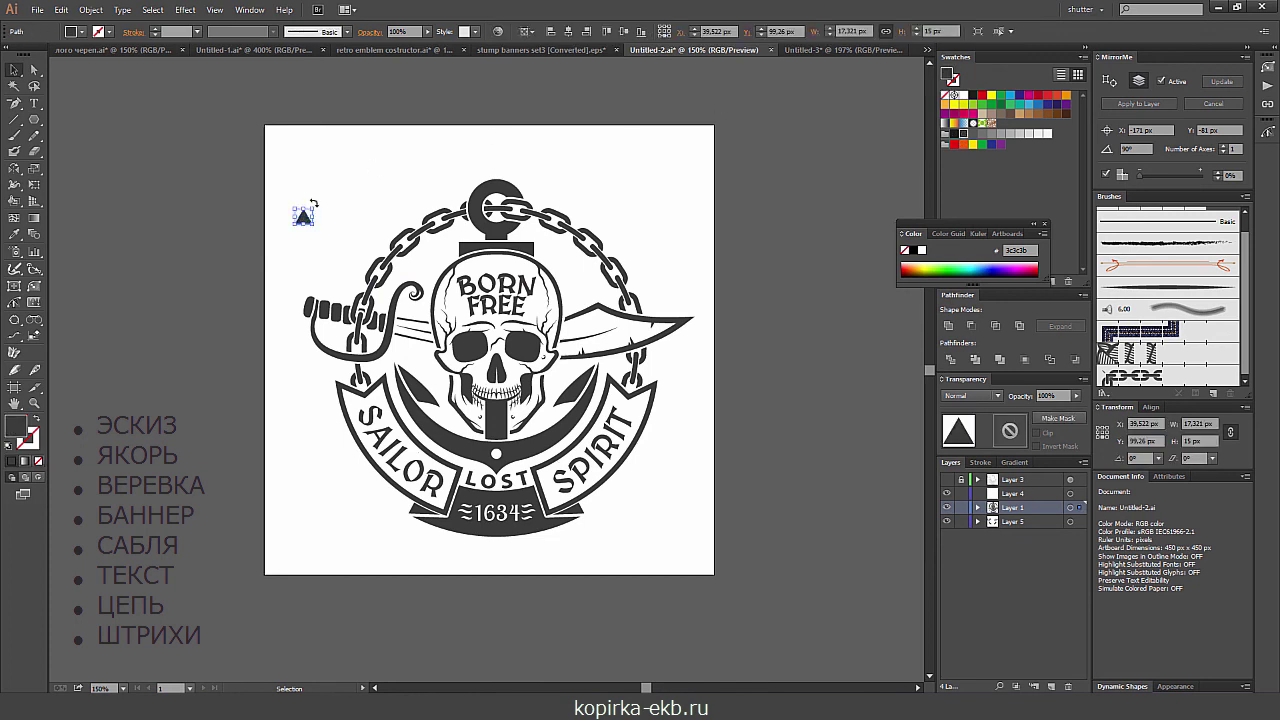
drag(316, 203, 330, 240)
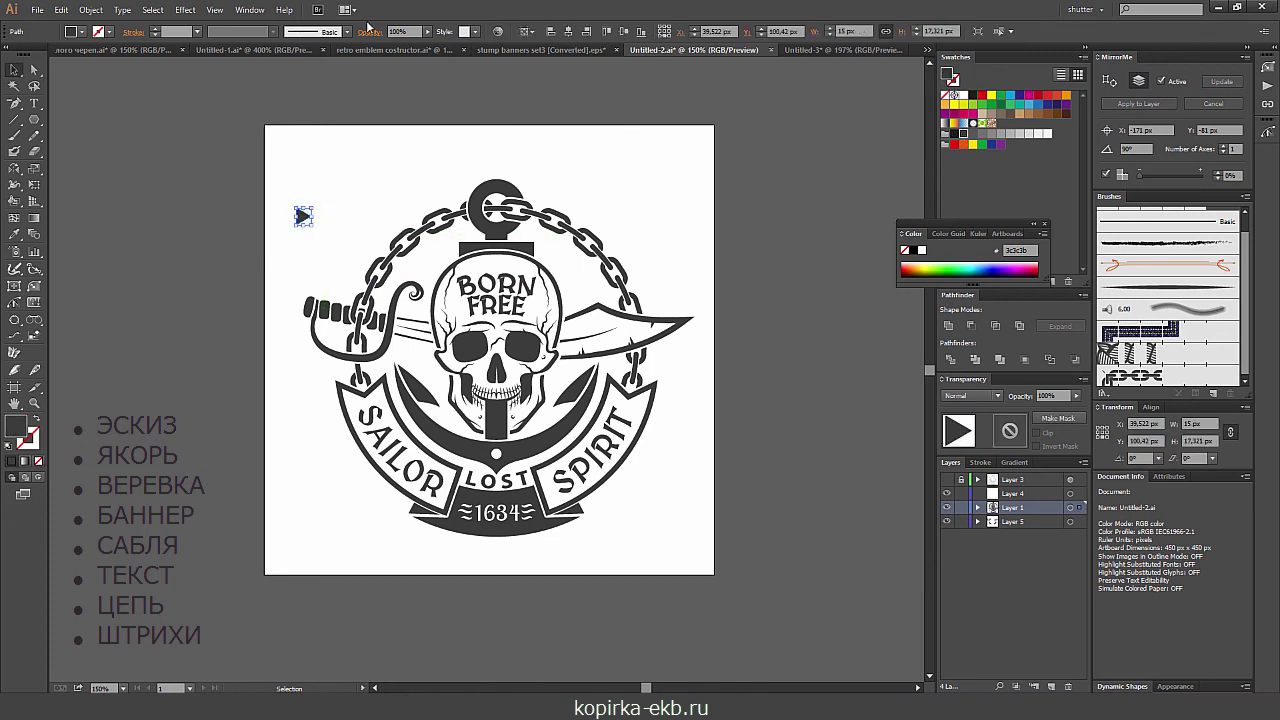
key(ctrl+plus)
key(ctrl+plus)
drag(247, 105, 567, 355)
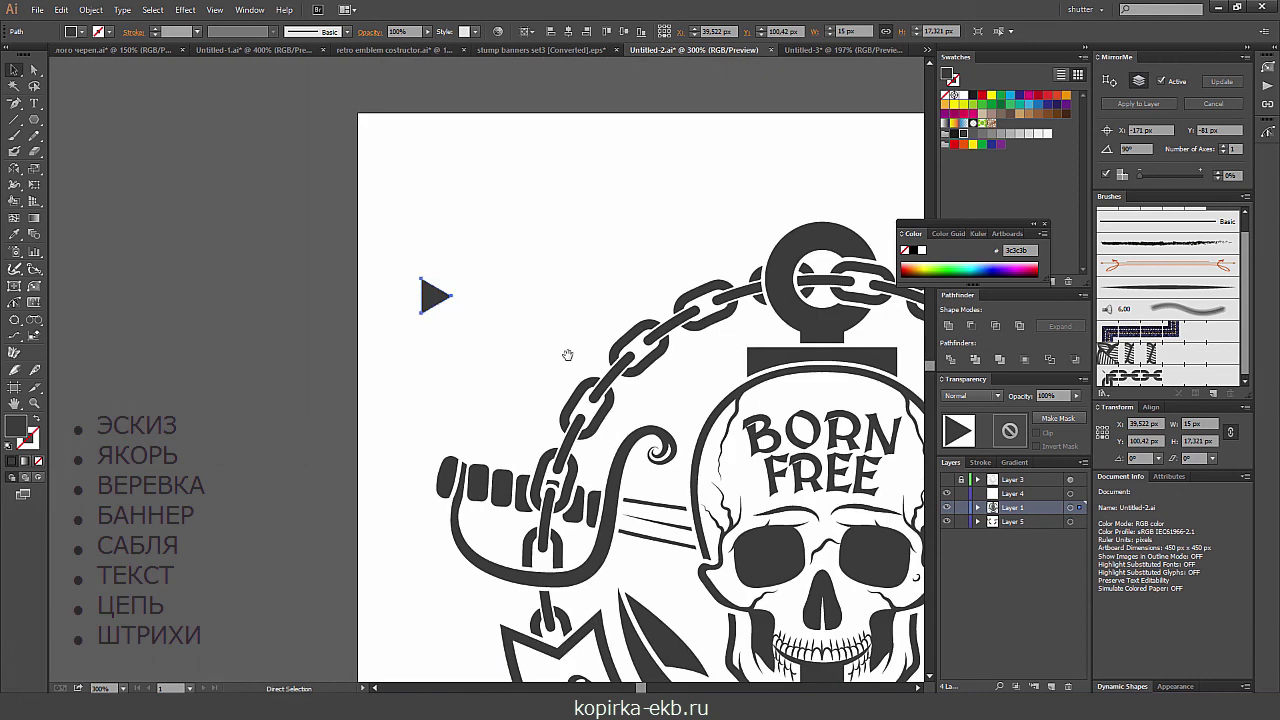
- Squash and stretch the triangle into a long thin tapering spike
key(ctrl+plus)
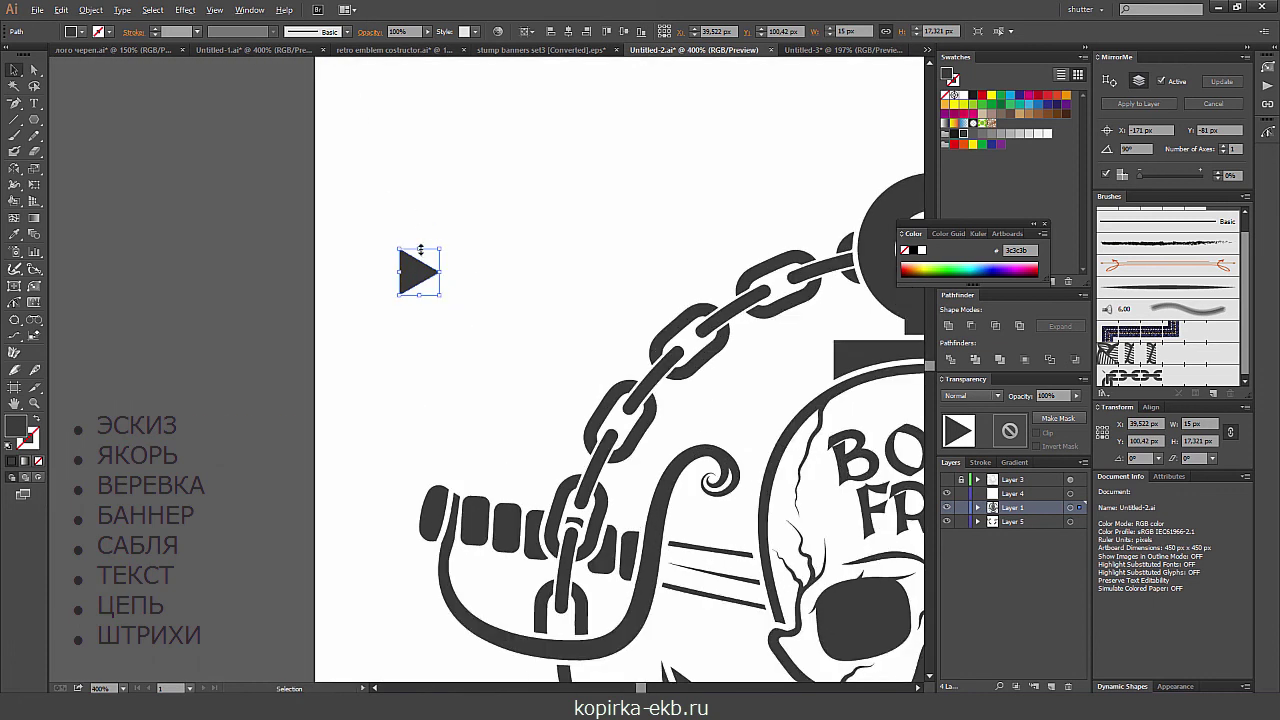
drag(420, 249, 510, 272)
click(443, 271)
click(481, 224)
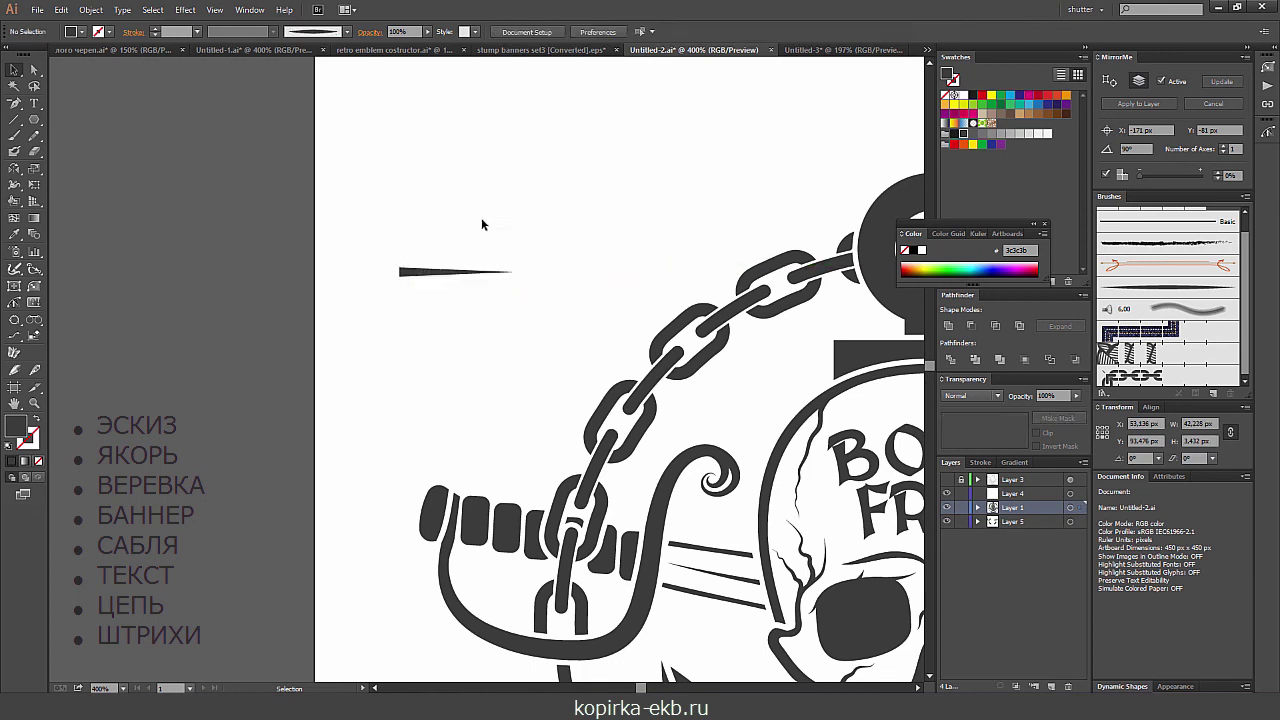
- Save the spike as a new Art Brush set to stretch to fit stroke length
drag(455, 271, 1168, 370)
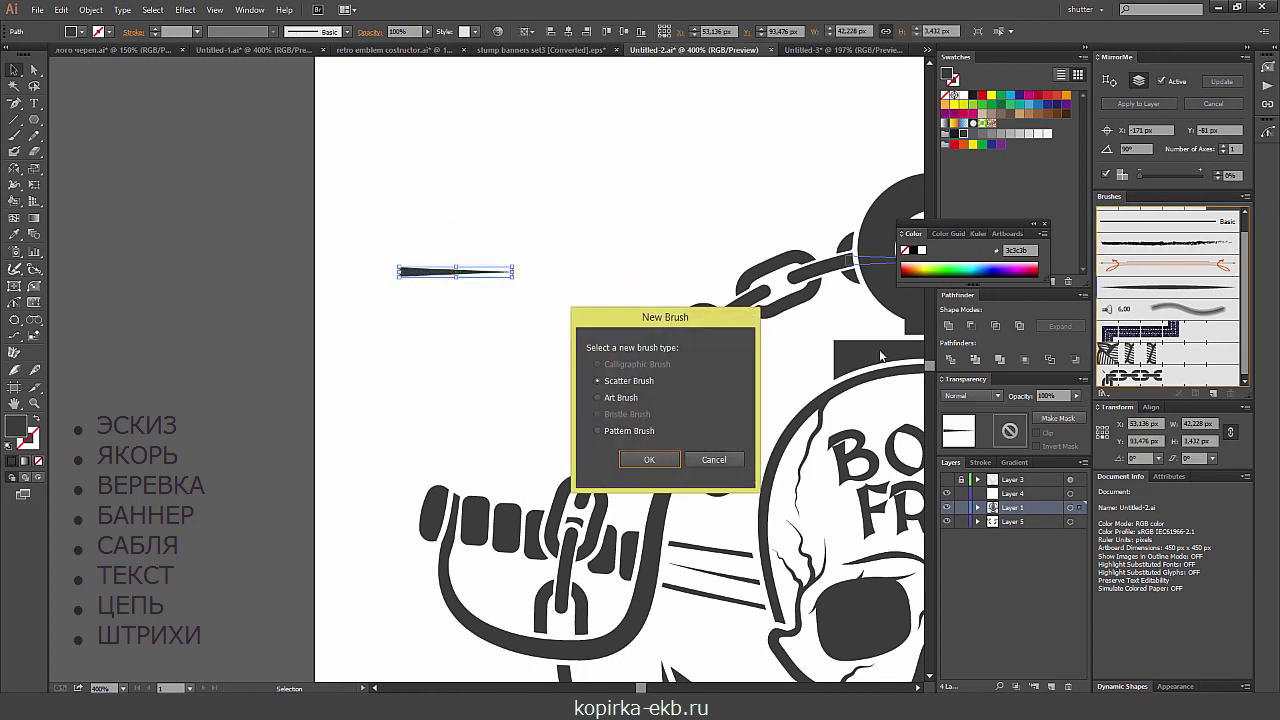
click(648, 460)
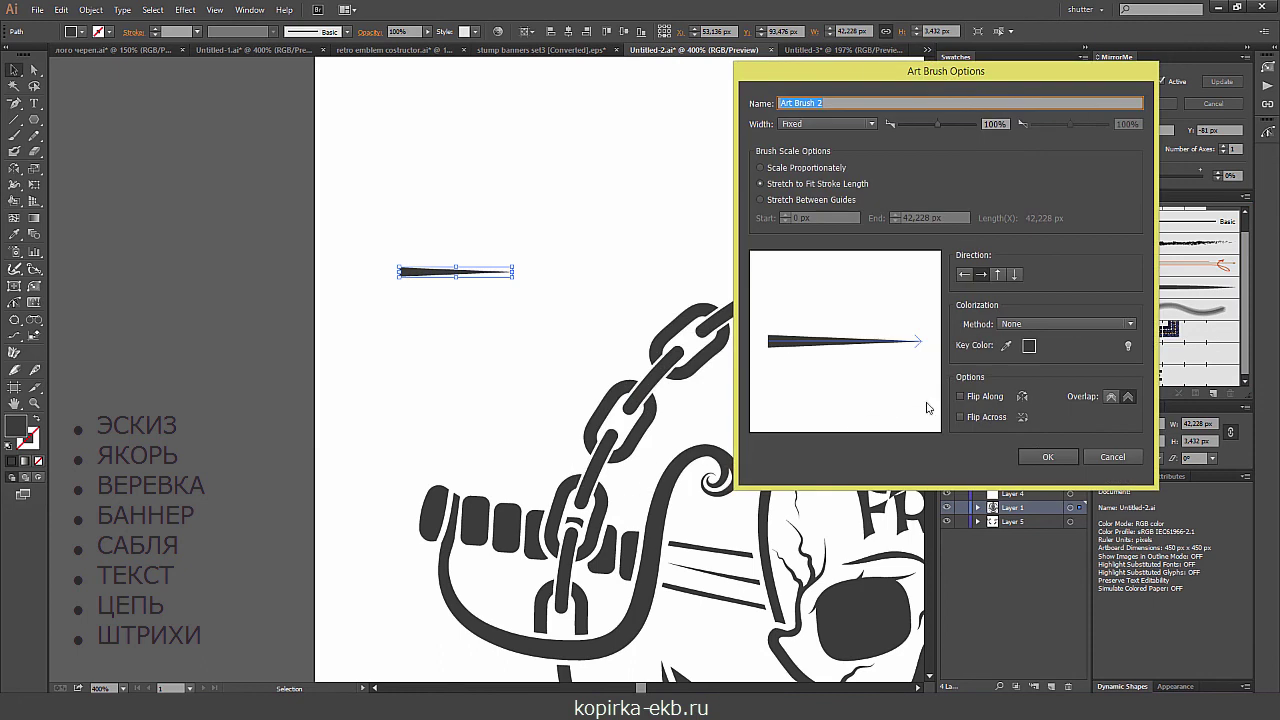
click(1042, 457)
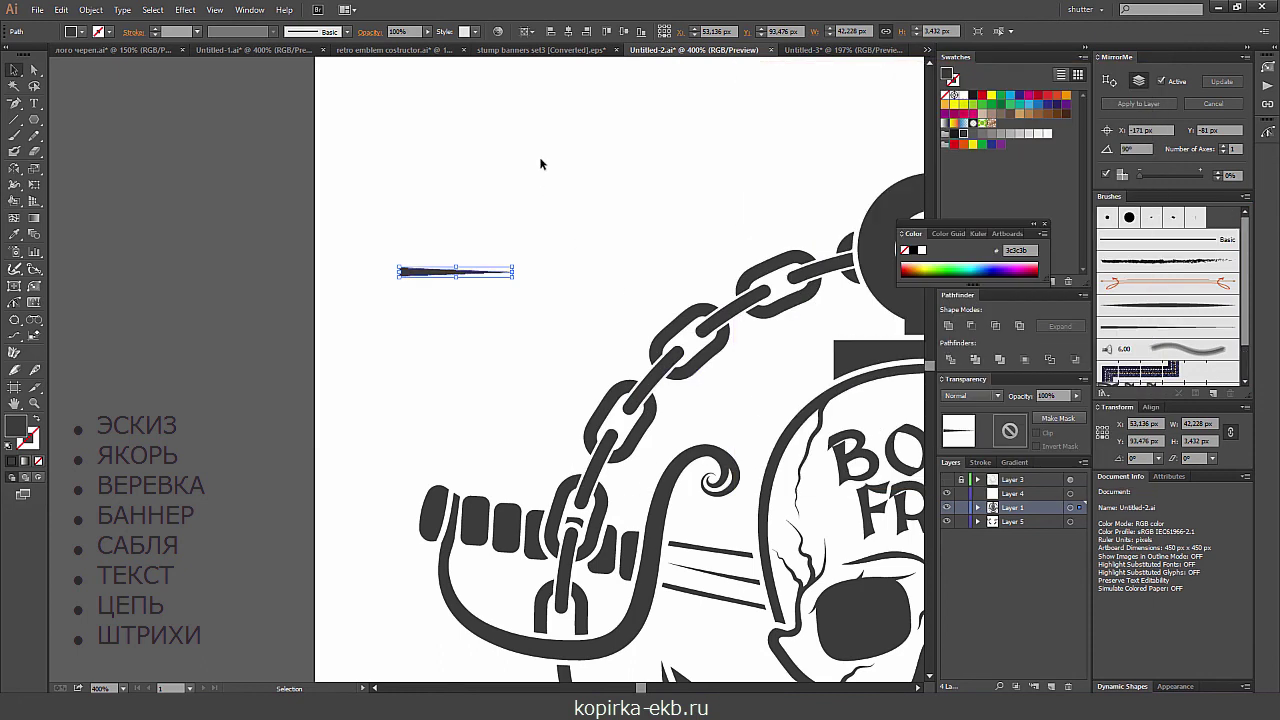
- Delete the spike shape and paint a jagged spike-brush hatch stroke along the banner edge
key(Delete)
mouse_move(673, 441)
mouse_down()
mouse_move(288, 151)
mouse_move(313, 121)
mouse_up()
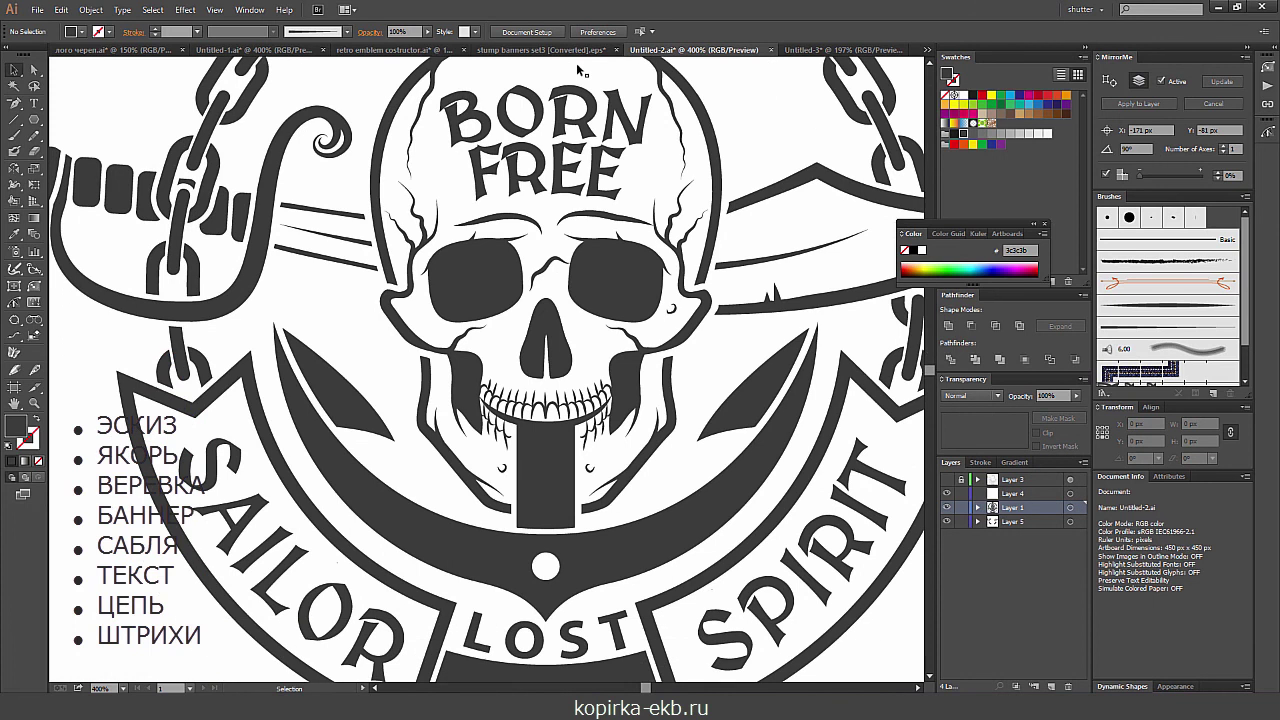
key(ctrl+equal)
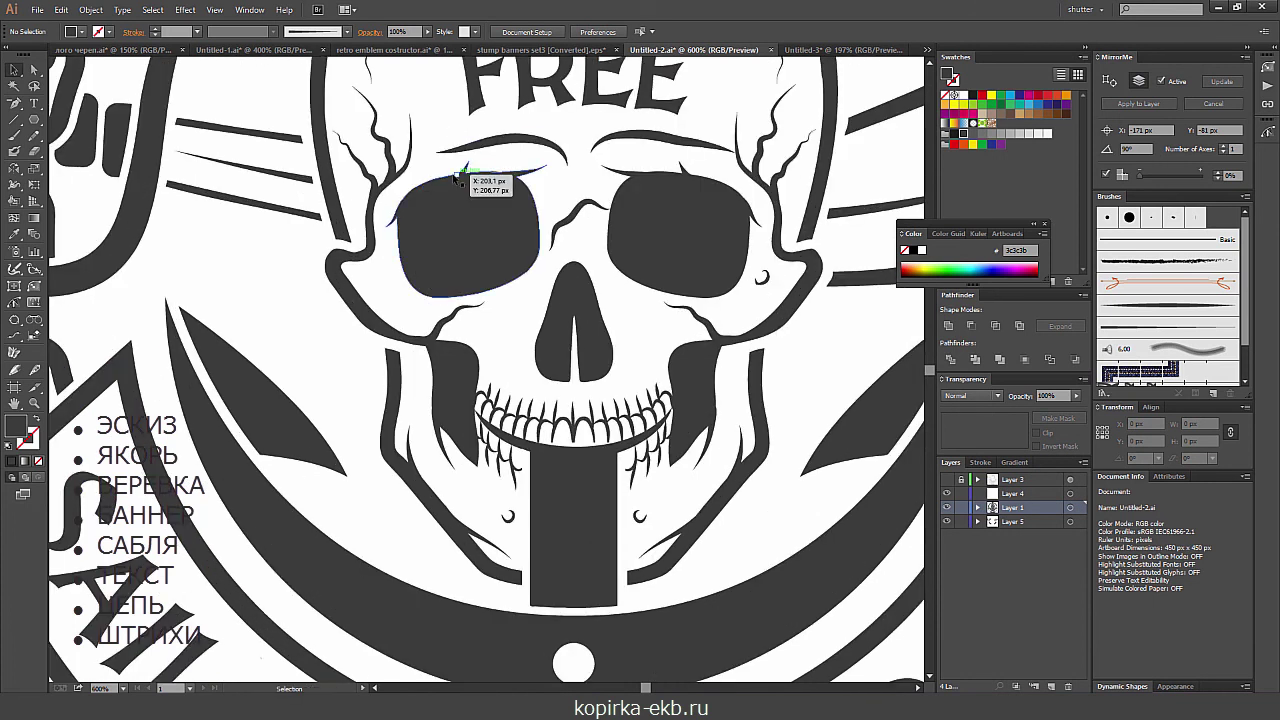
click(1131, 333)
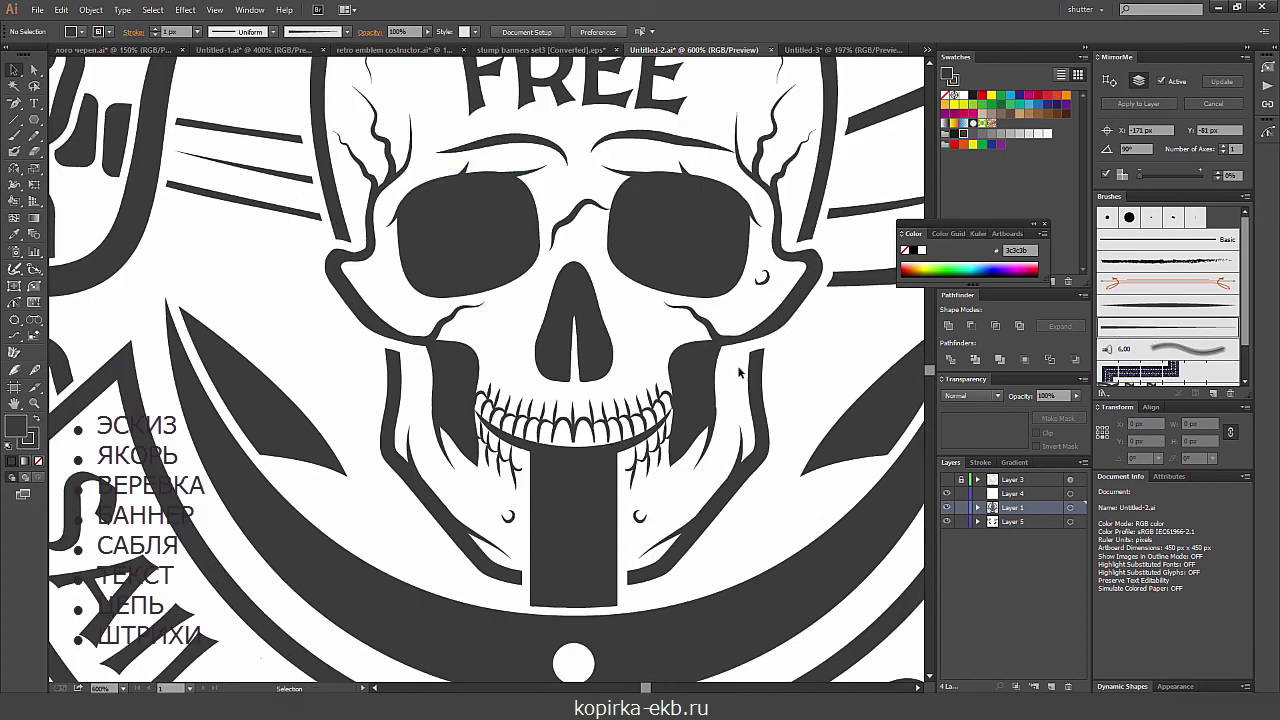
key(ctrl+equal)
scroll(313, 533, down, 5)
drag(313, 533, 322, 414)
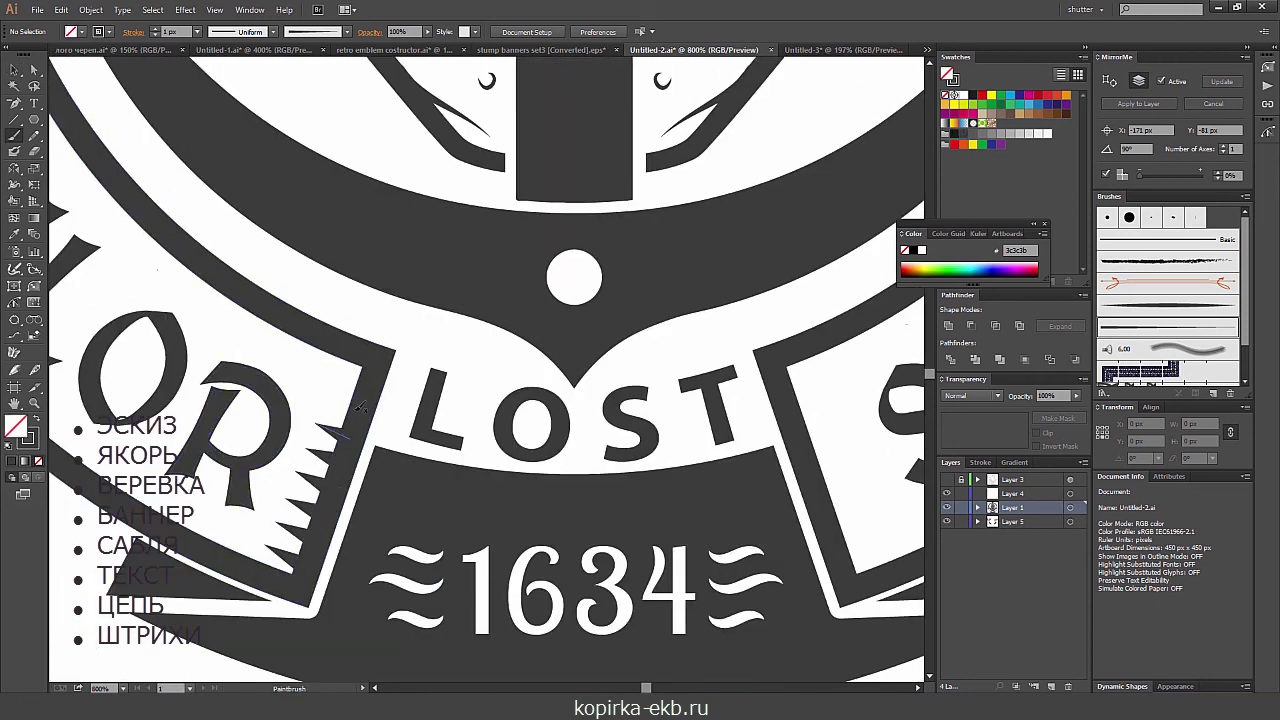
- Rotate the zigzag hatch stroke upright beside the S of SPIRIT
key(ctrl+0)
key(ctrl+equal)
key(ctrl+equal)
key(ctrl+equal)
drag(539, 263, 547, 255)
key(a)
mouse_move(226, 332)
mouse_down()
mouse_move(168, 364)
mouse_move(583, 410)
mouse_move(557, 357)
mouse_up()
key(r)
key(ctrl)
- Return to the Paintbrush and navigate to the skull's jaw
scroll(688, 311, down, 3)
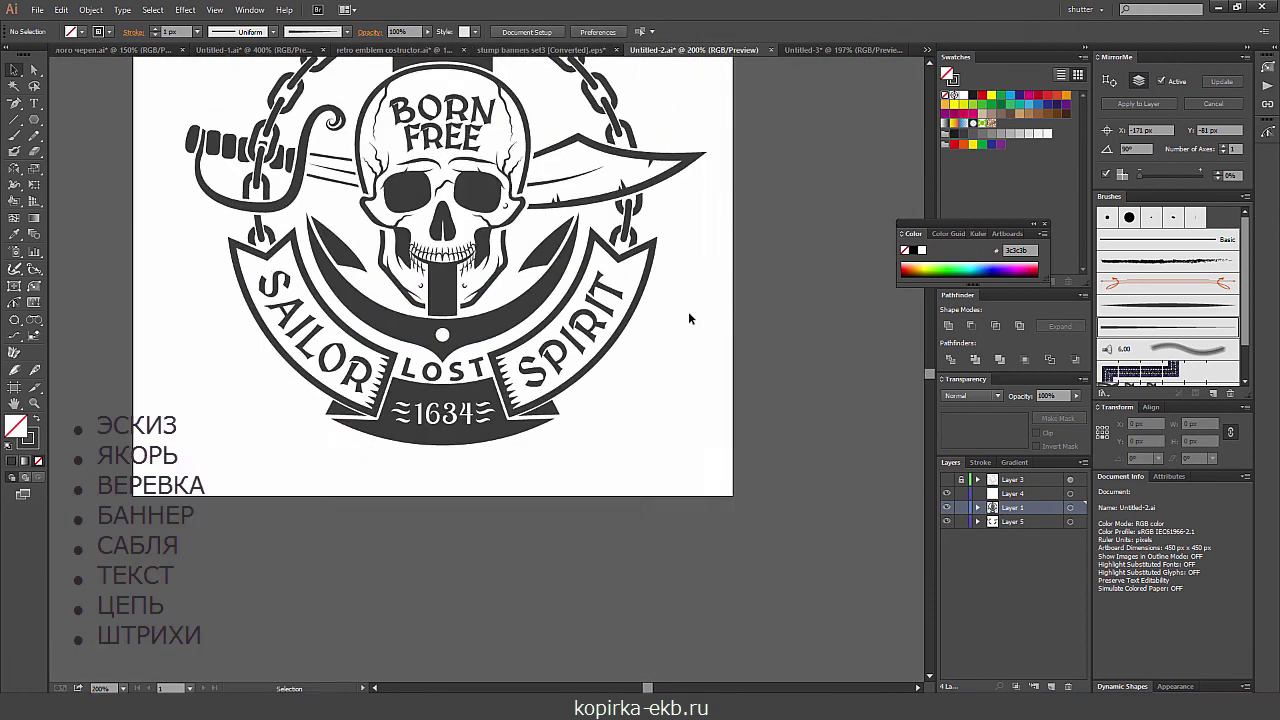
scroll(757, 349, down, 2)
scroll(597, 268, up, 5)
key(b)
scroll(597, 268, up, 1)
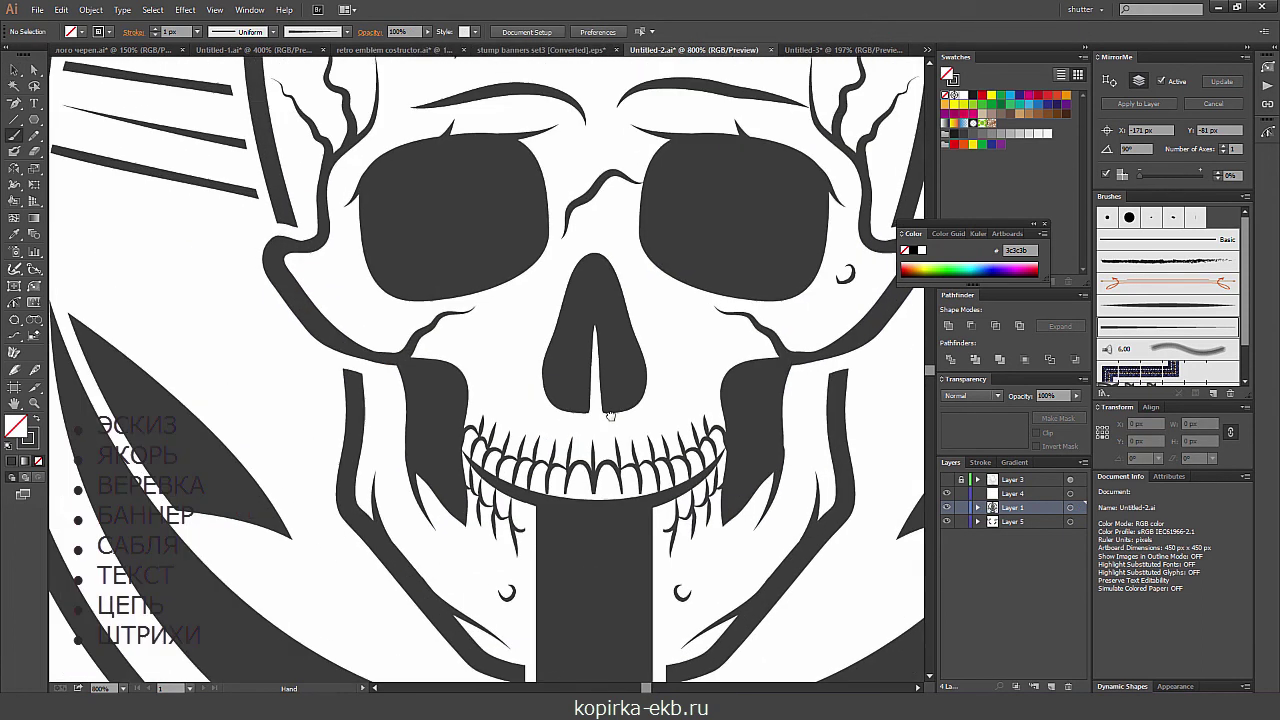
scroll(480, 420, up, 1)
scroll(433, 385, up, 1)
drag(433, 385, 417, 381)
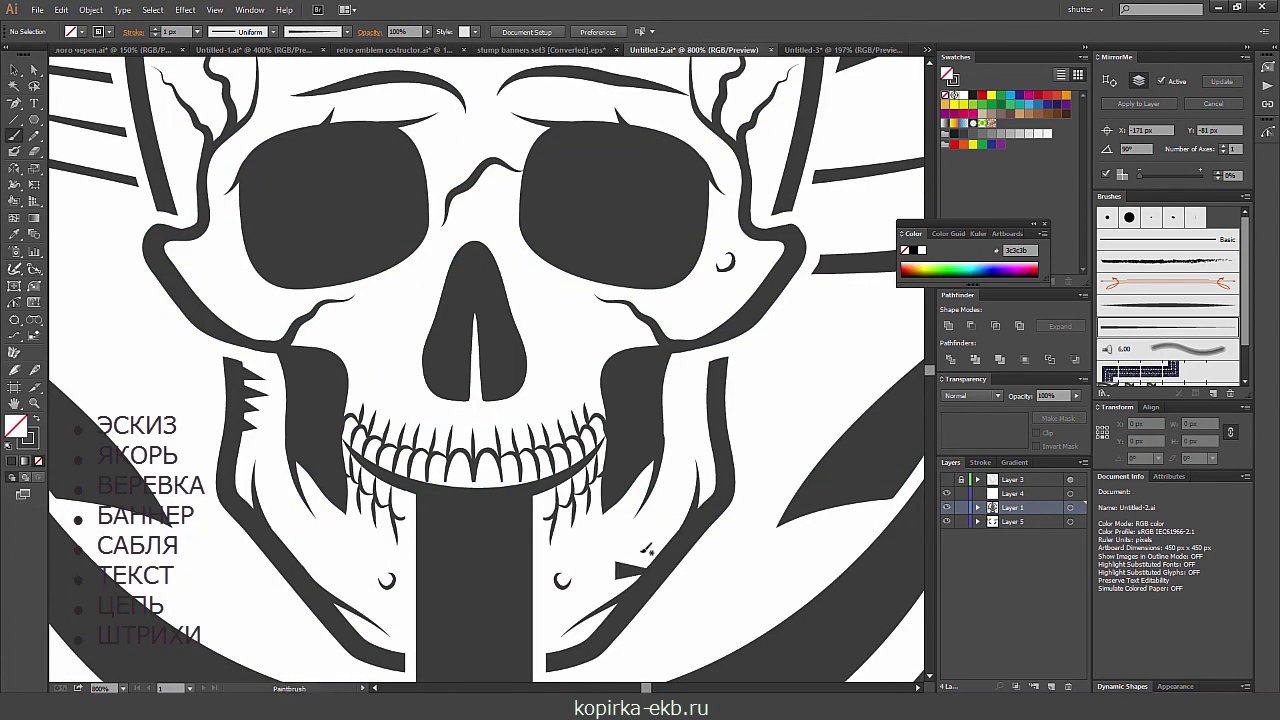
scroll(668, 548, down, 2)
drag(542, 268, 597, 348)
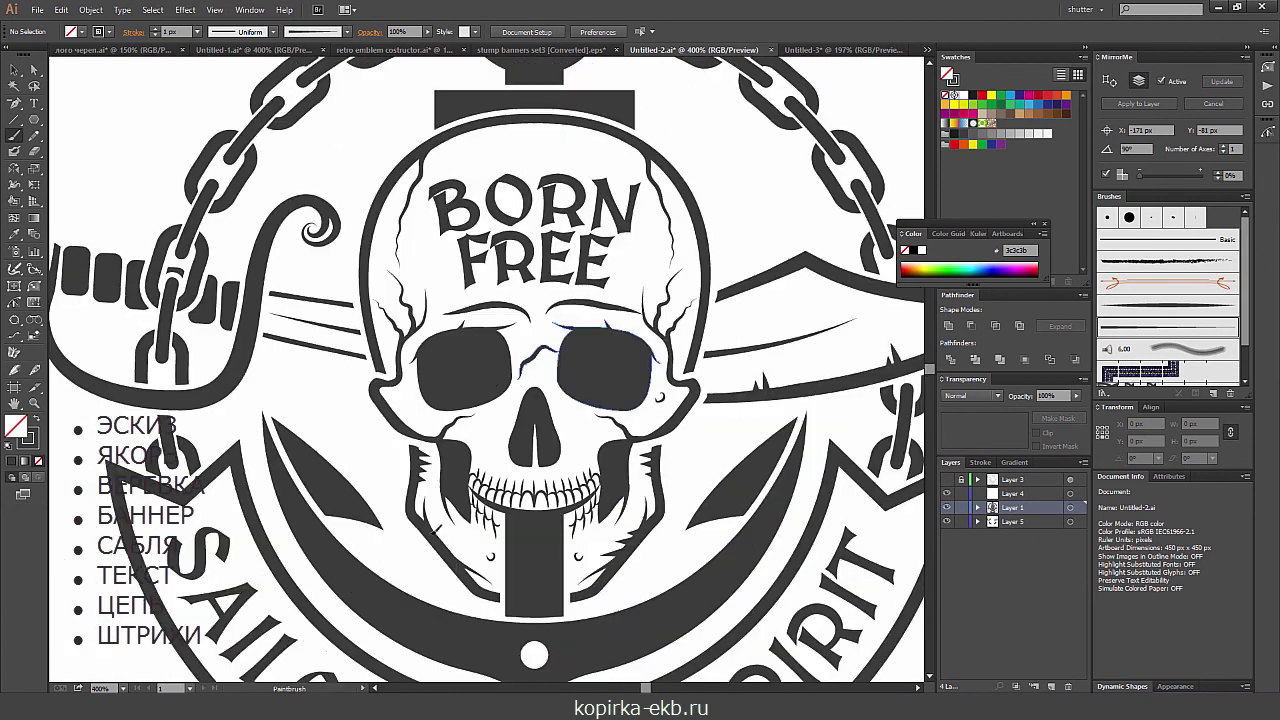
scroll(528, 254, down, 3)
scroll(498, 504, up, 3)
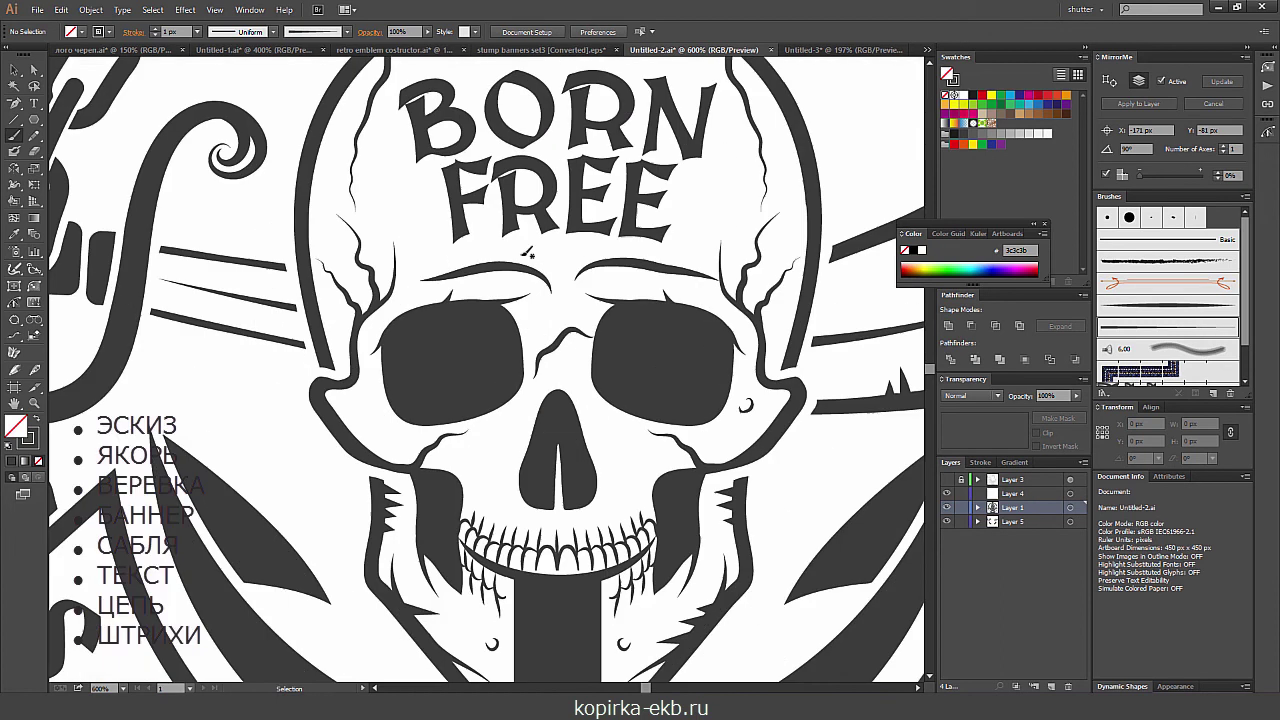
scroll(498, 504, up, 1)
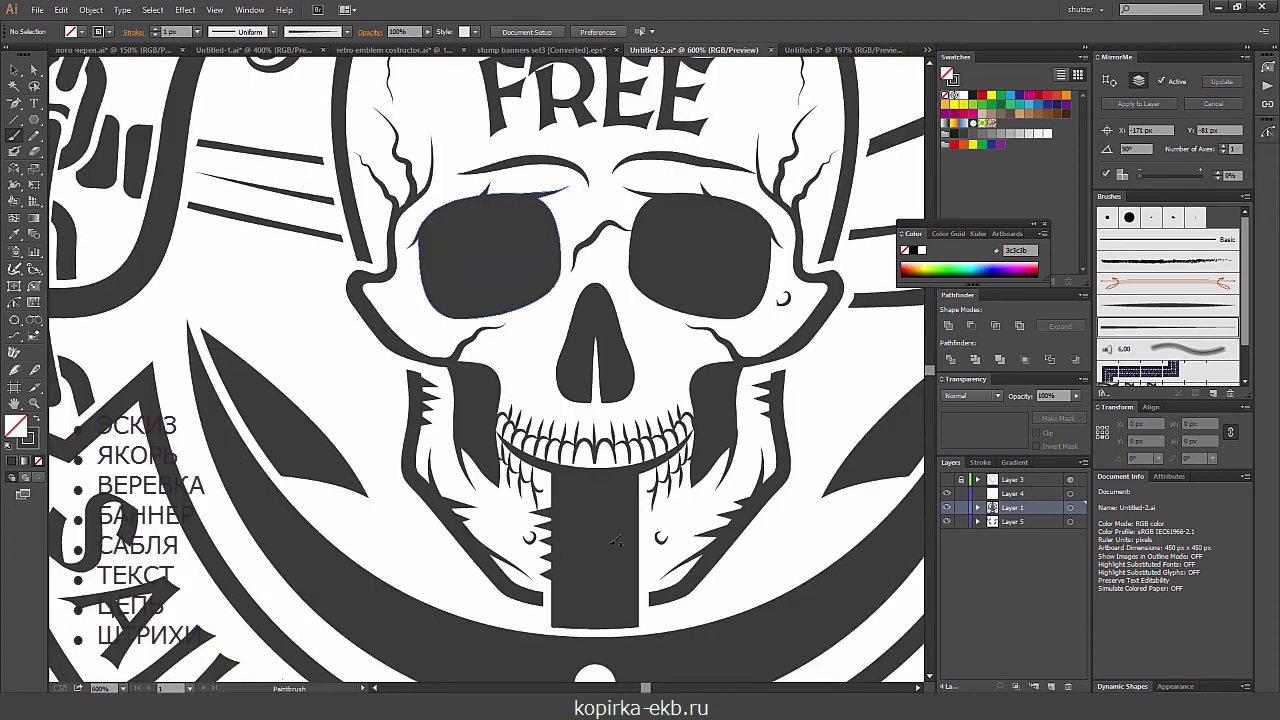
key(ctrl+minus)
key(ctrl+minus)
key(ctrl+minus)
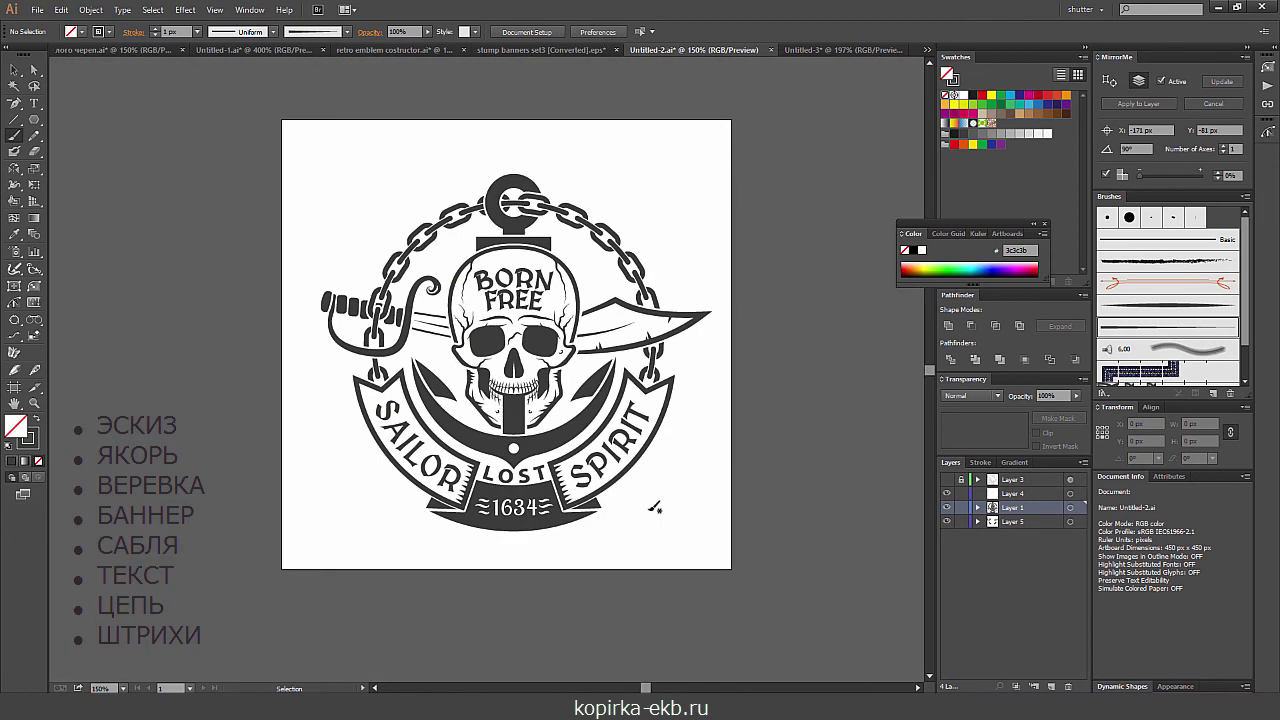
- Paint short spike-brush hatch strokes beside the skull's eye and nose
key(ctrl+plus)
key(ctrl+plus)
key(ctrl+plus)
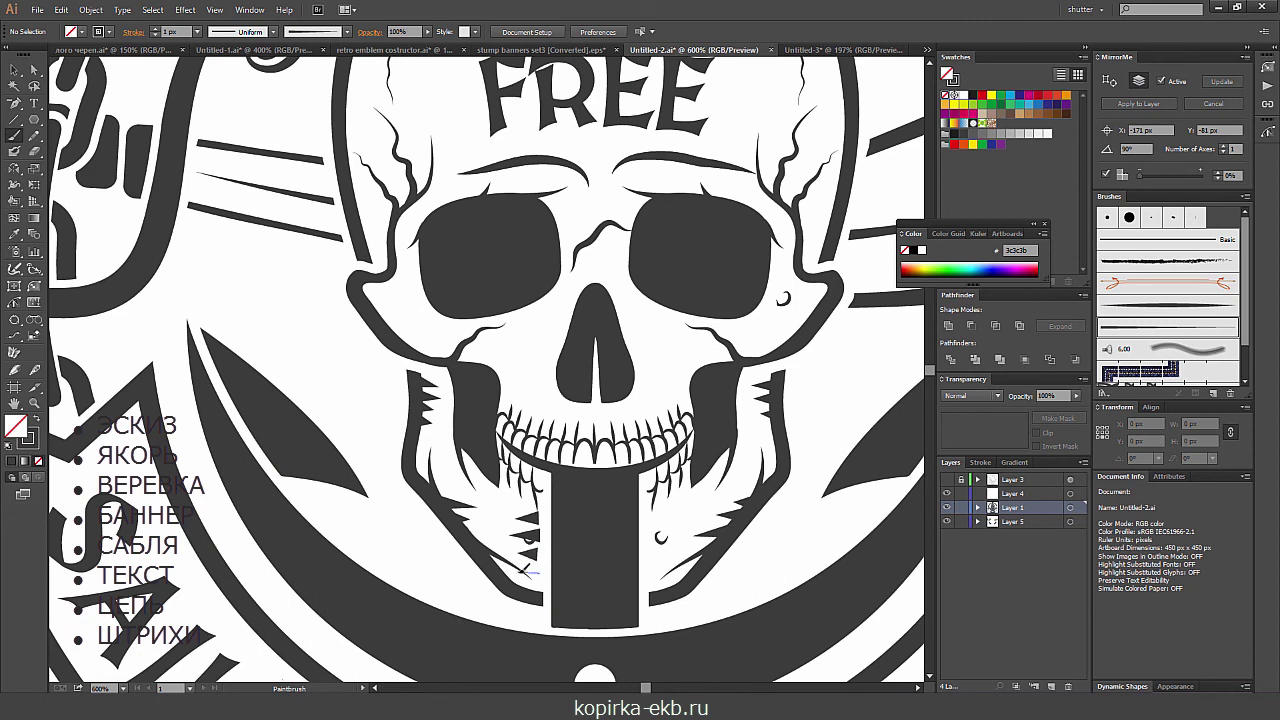
scroll(522, 570, down, 4)
scroll(505, 453, up, 1)
scroll(505, 453, up, 3)
scroll(505, 453, up, 1)
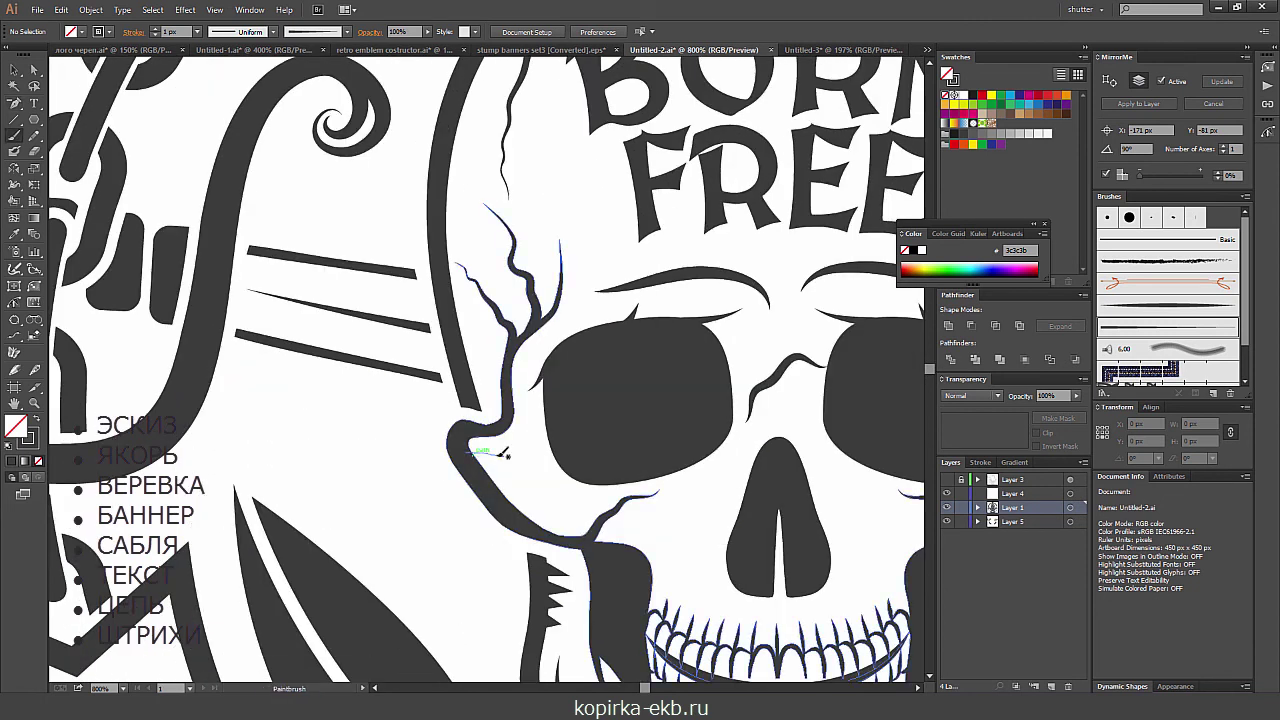
drag(558, 395, 383, 360)
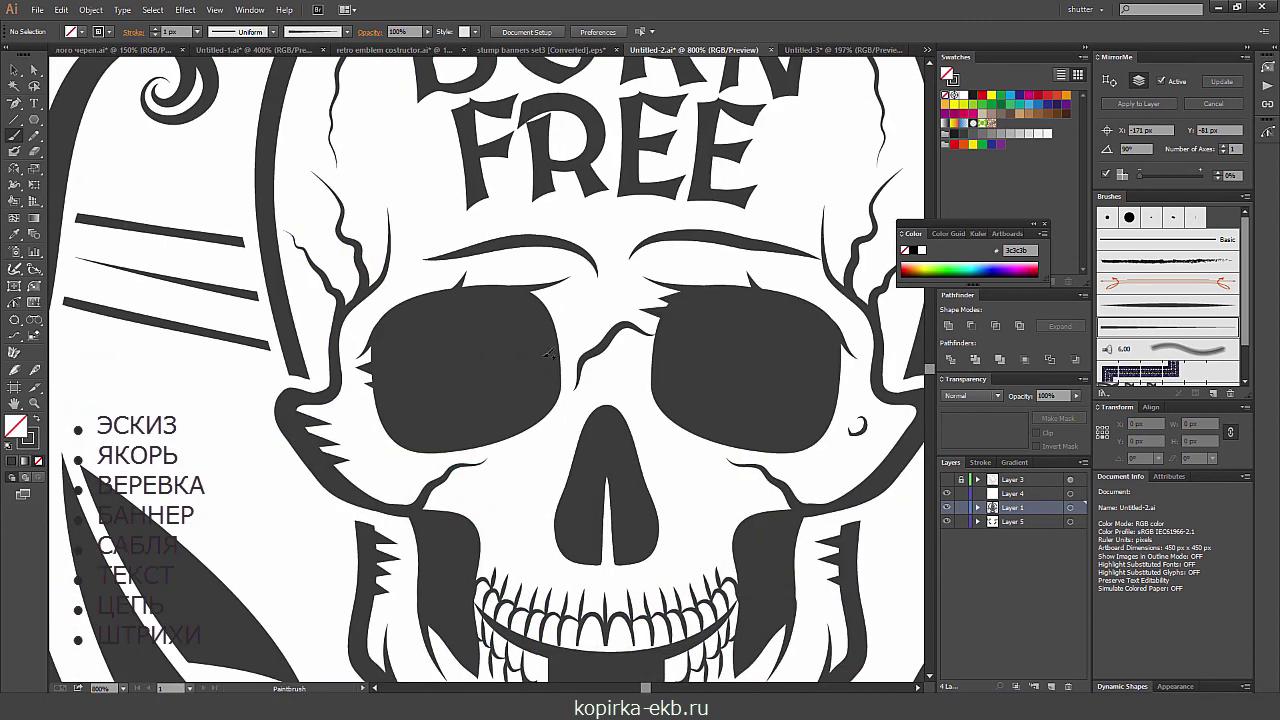
drag(556, 326, 376, 304)
drag(650, 420, 618, 411)
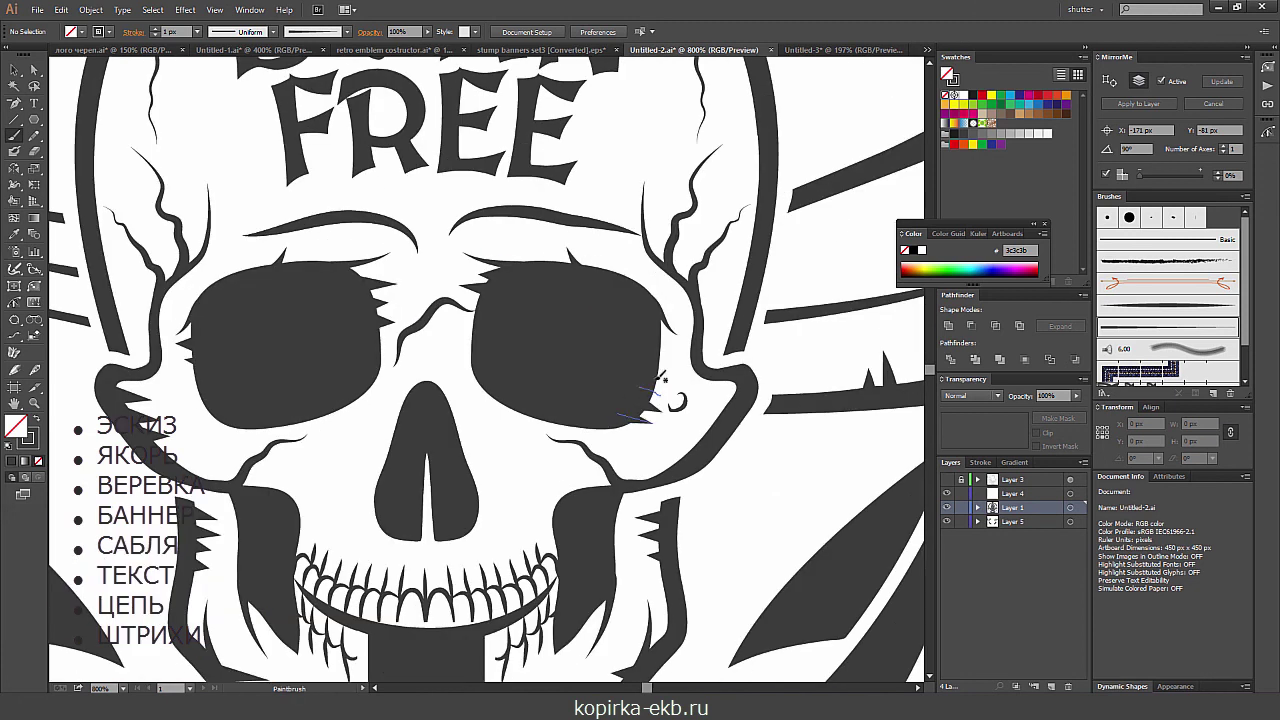
drag(490, 414, 488, 418)
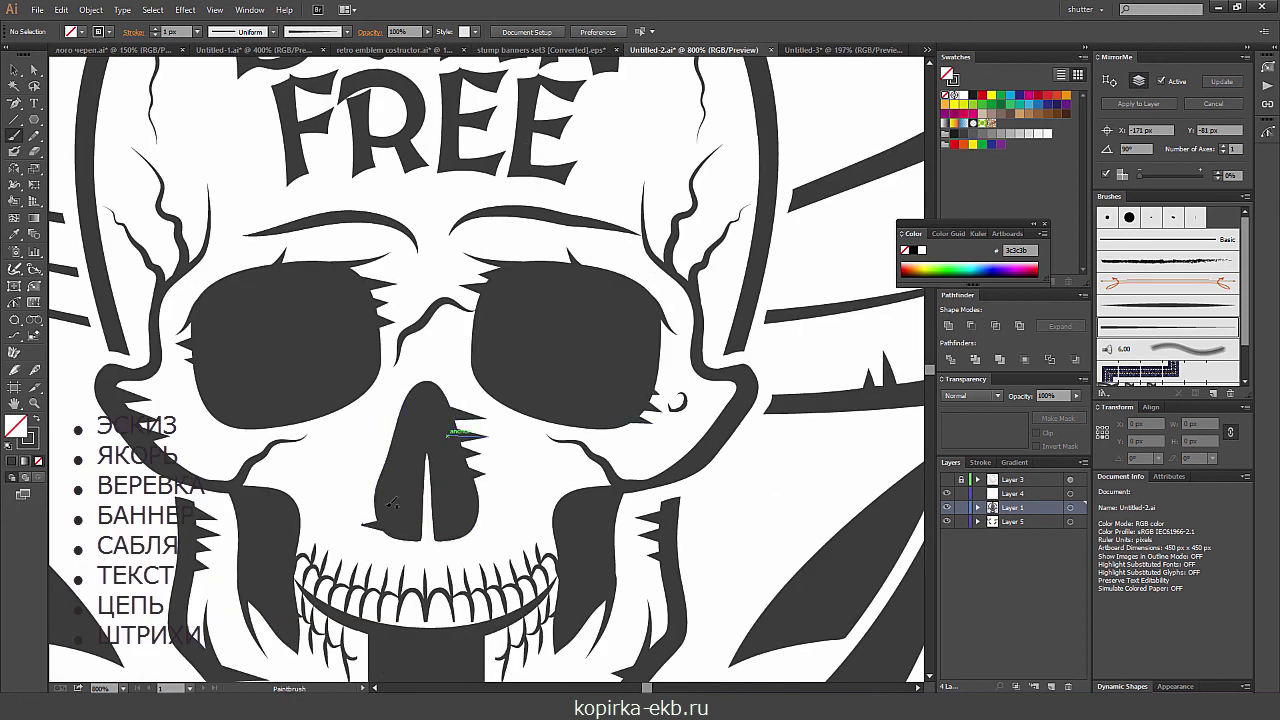
- Paint a downward spike under the skull's top edge, then view the whole emblem
key(ctrl+minus)
scroll(487, 369, up, 3)
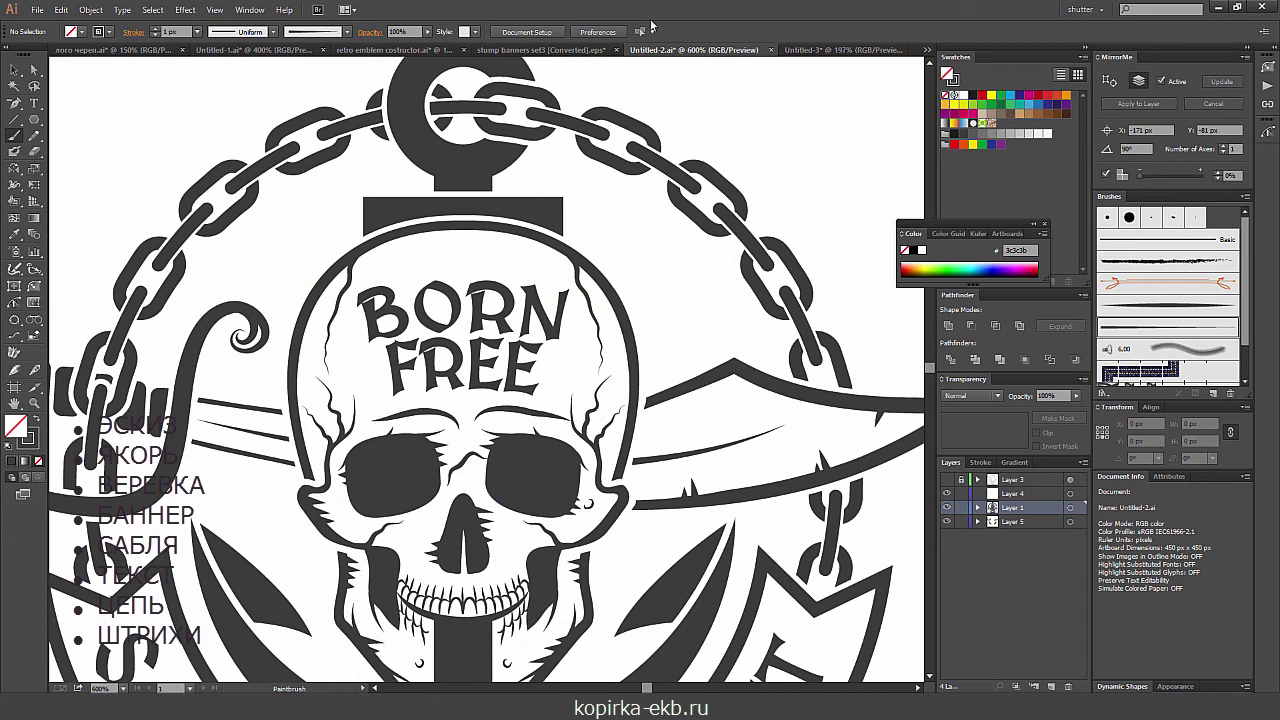
key(ctrl+plus)
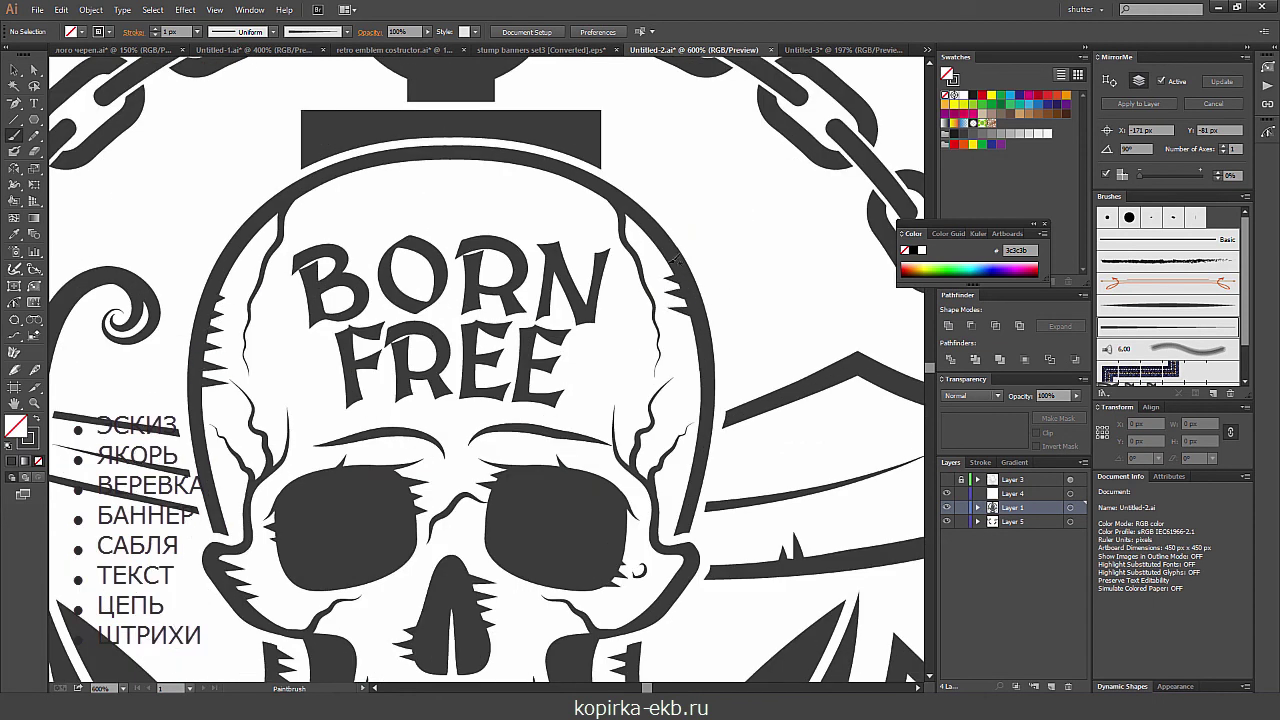
scroll(630, 225, down, 5)
scroll(300, 340, up, 3)
scroll(383, 297, up, 2)
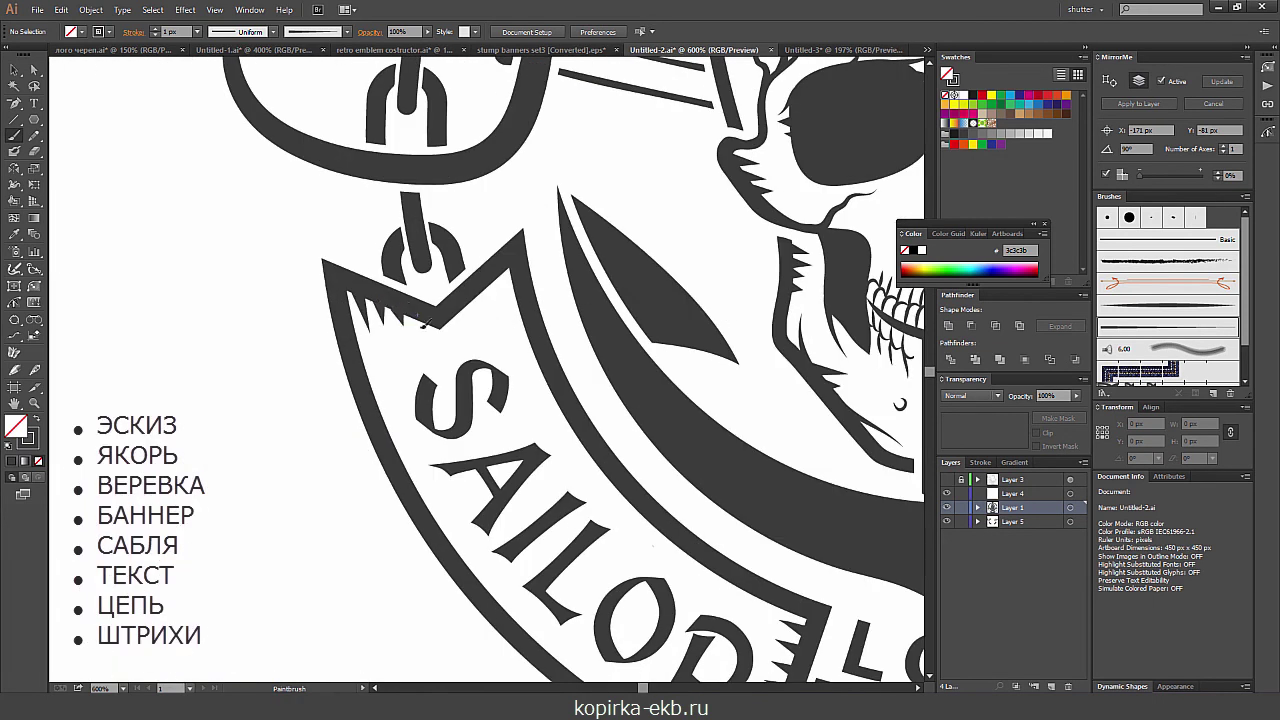
scroll(480, 290, down, 5)
scroll(566, 266, up, 3)
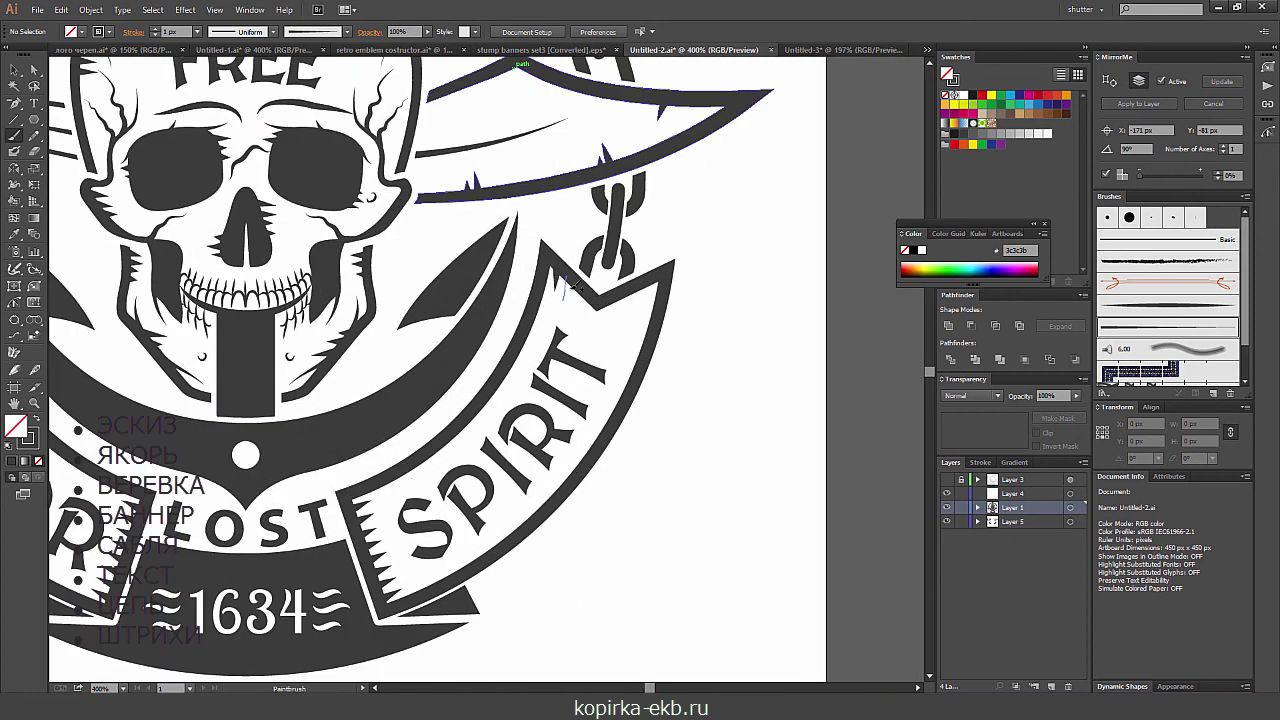
scroll(700, 152, down, 5)
scroll(420, 500, up, 3)
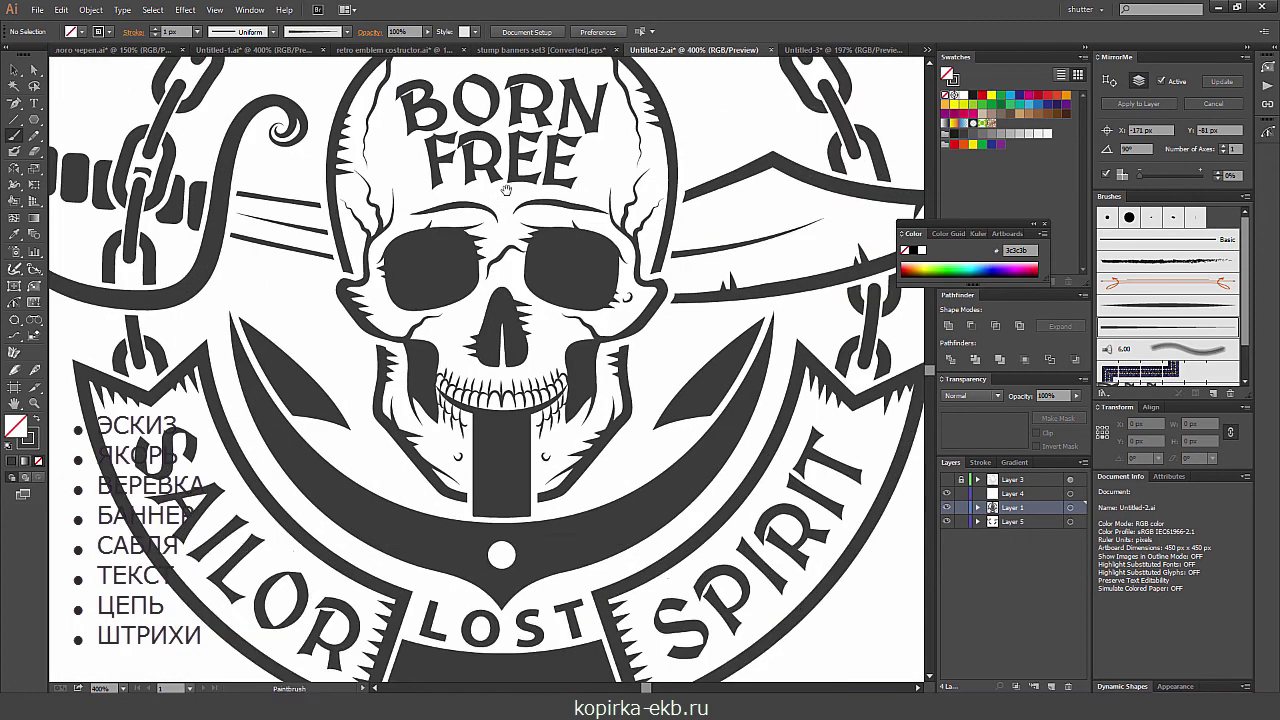
scroll(420, 500, up, 2)
scroll(420, 500, up, 1)
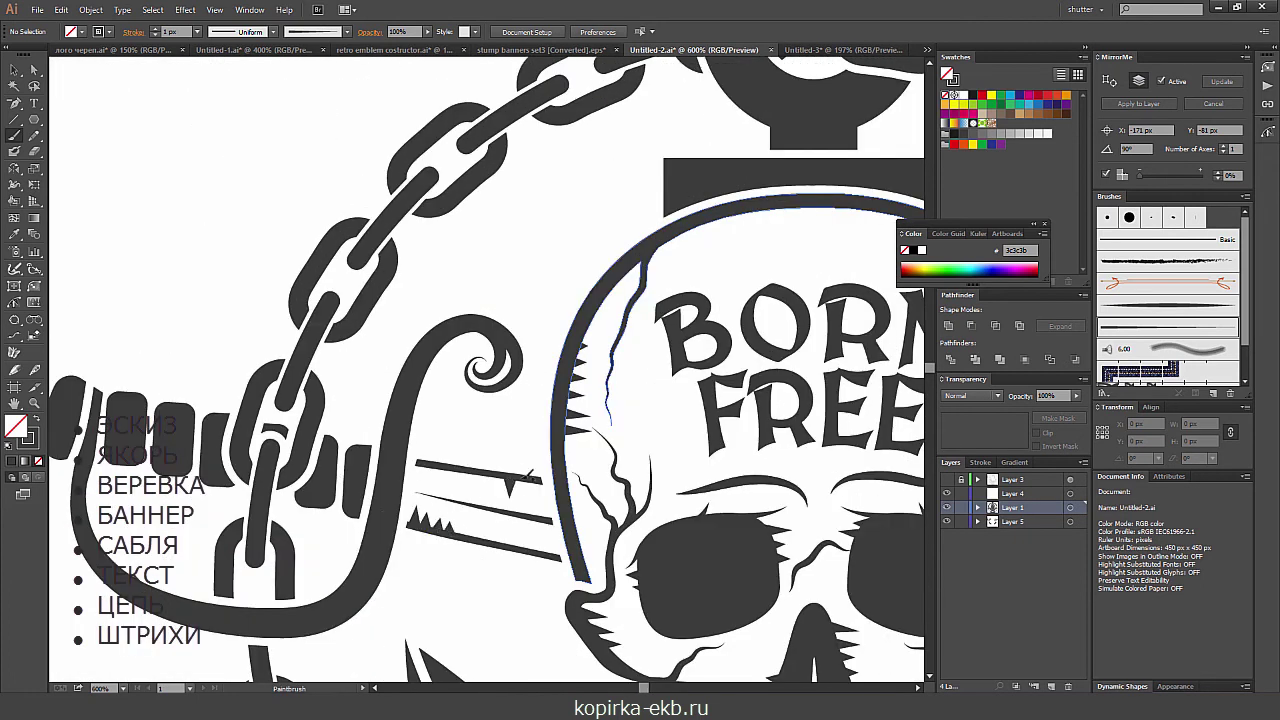
scroll(527, 383, down, 5)
scroll(566, 330, up, 3)
scroll(590, 260, down, 5)
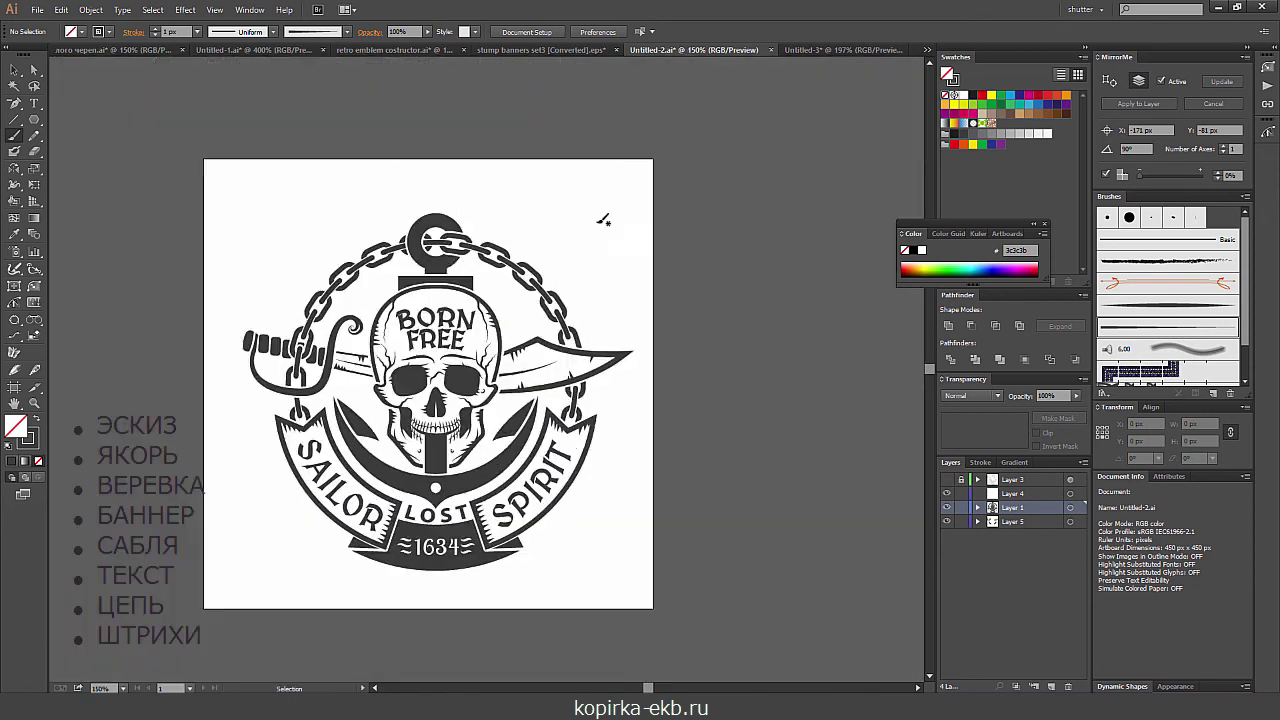
scroll(585, 118, up, 3)
scroll(585, 118, up, 2)
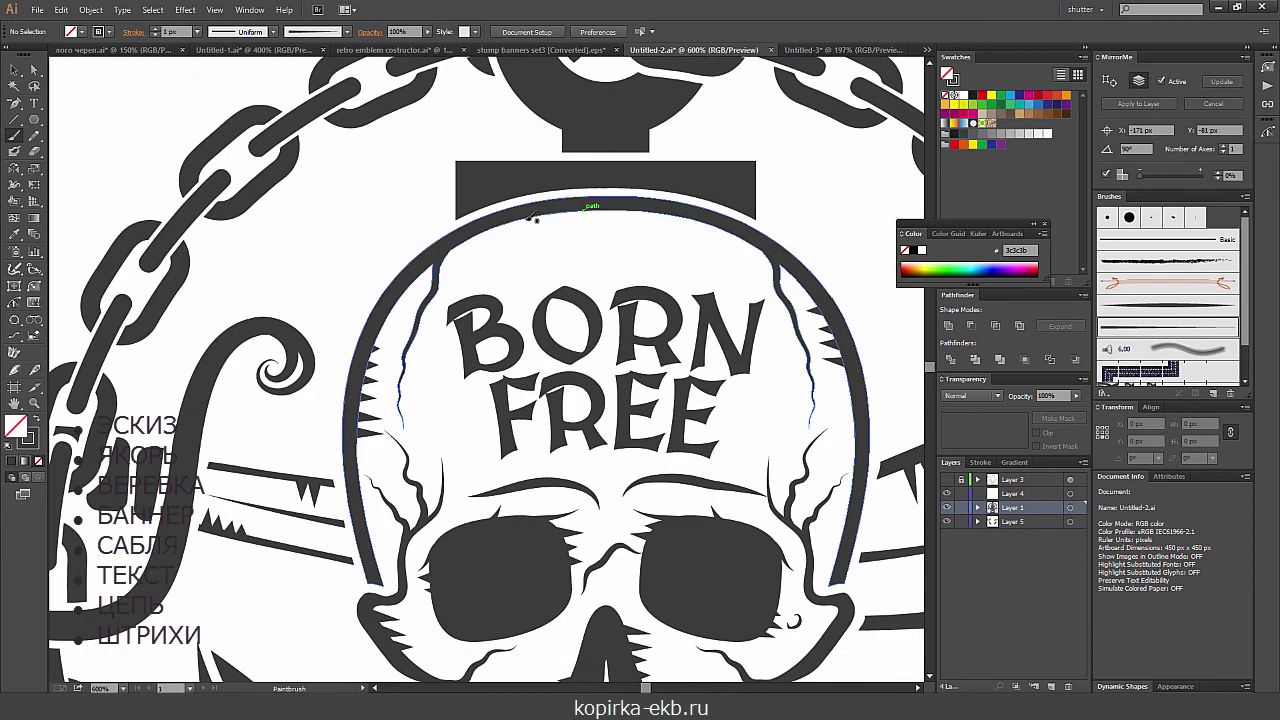
drag(577, 205, 606, 200)
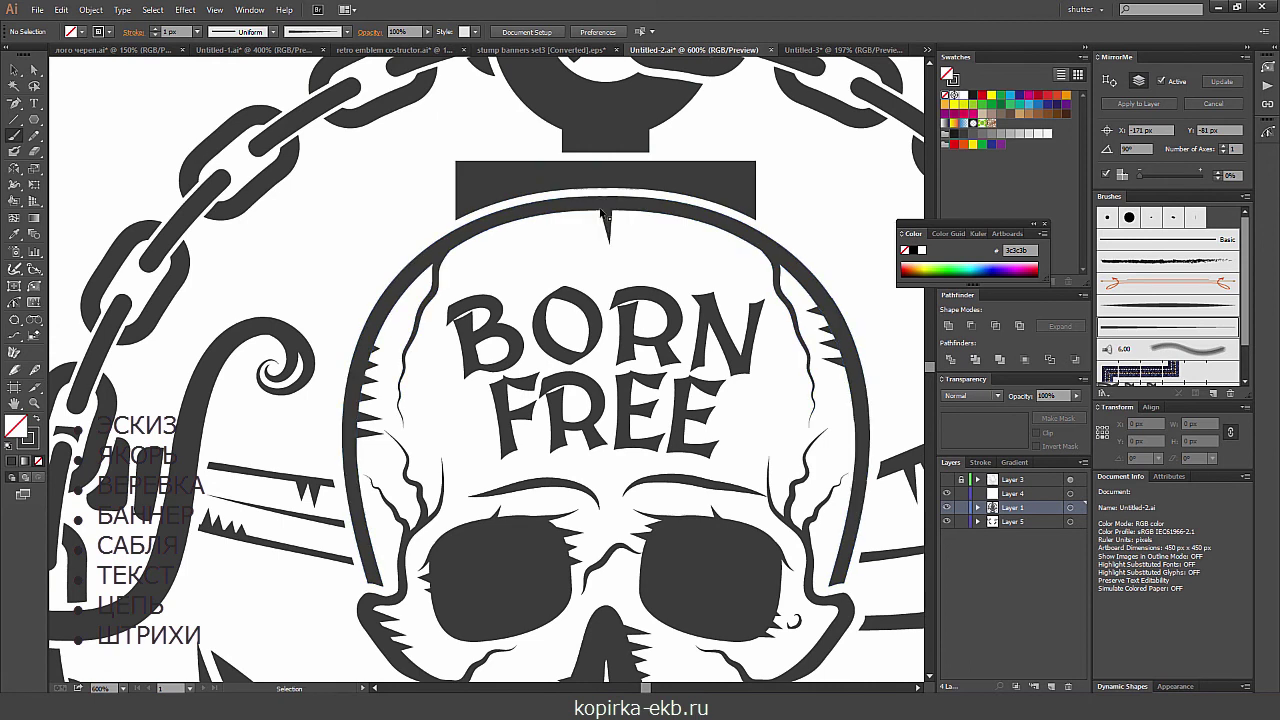
scroll(645, 200, down, 5)
key(v)
scroll(645, 200, down, 2)
scroll(760, 72, up, 2)
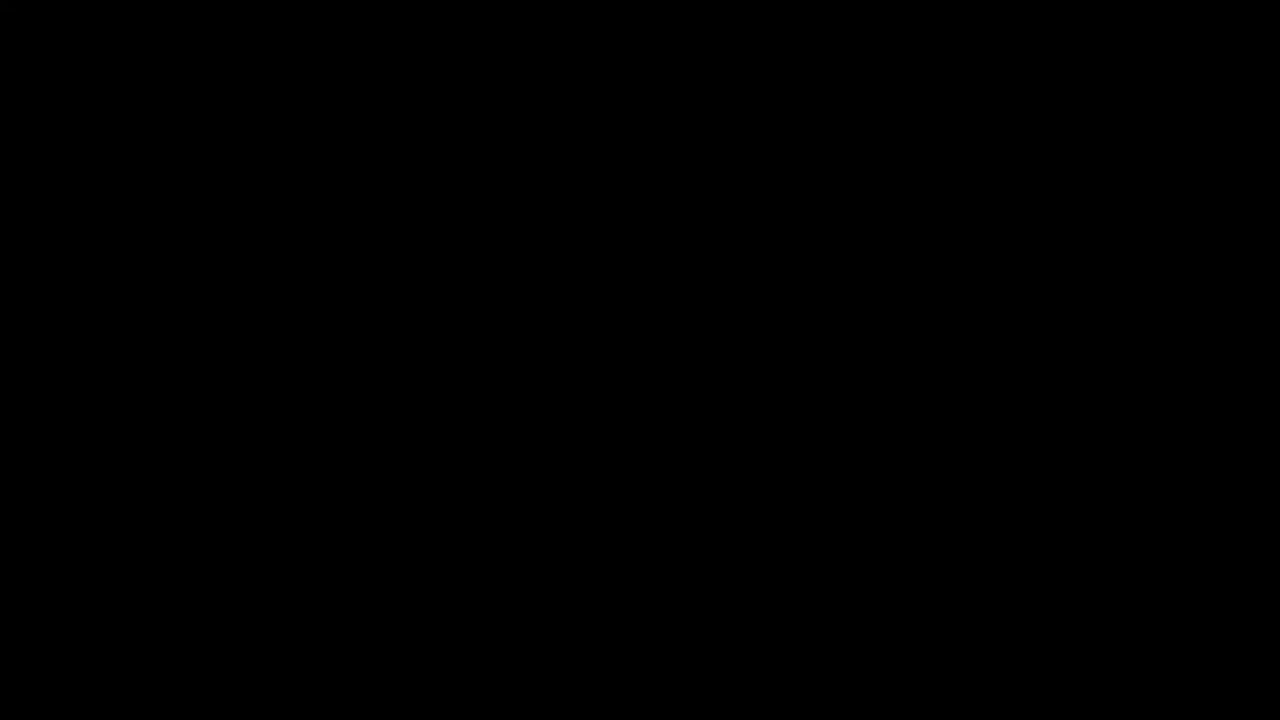